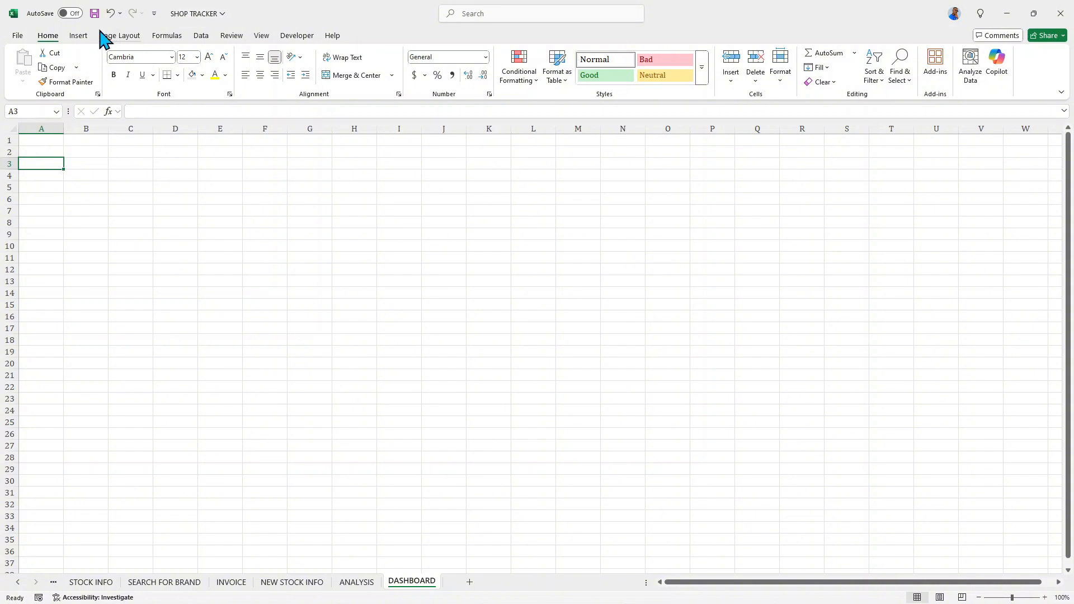
- Draw a rounded rectangle banner over B1:Y3, about 0.66" high and 20.04" wide, and enter the text DASHBOARD TO TRACK MINI MARKET PROGRESS
click(79, 36)
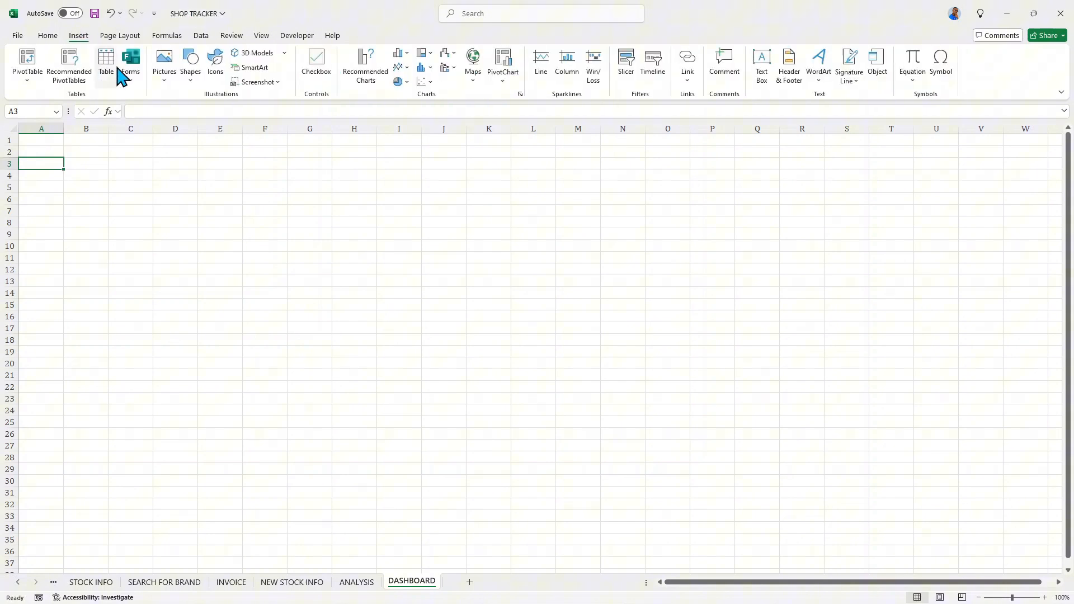
click(191, 70)
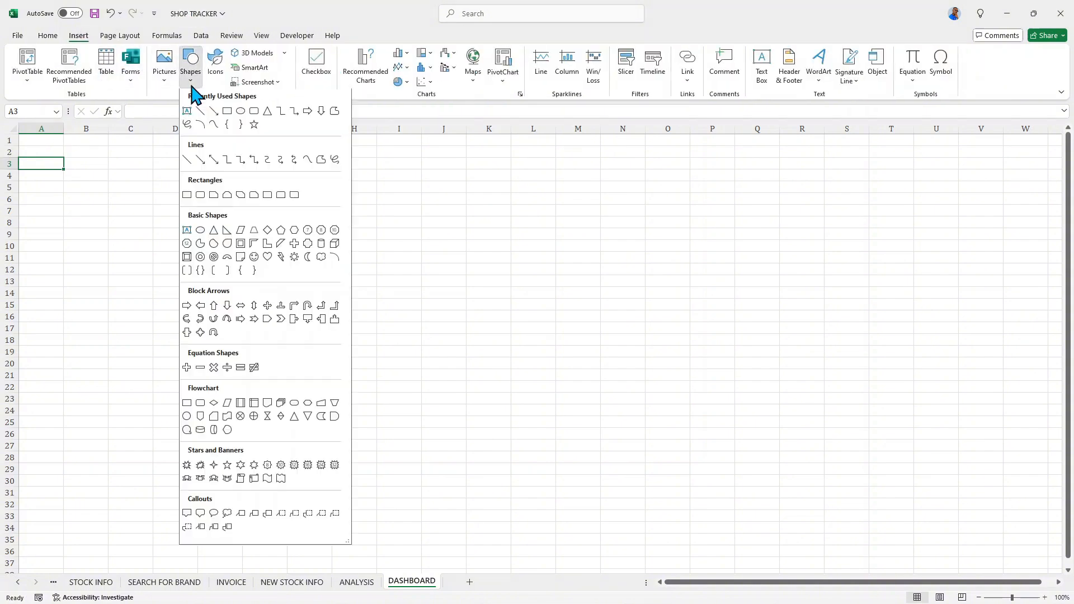
click(253, 112)
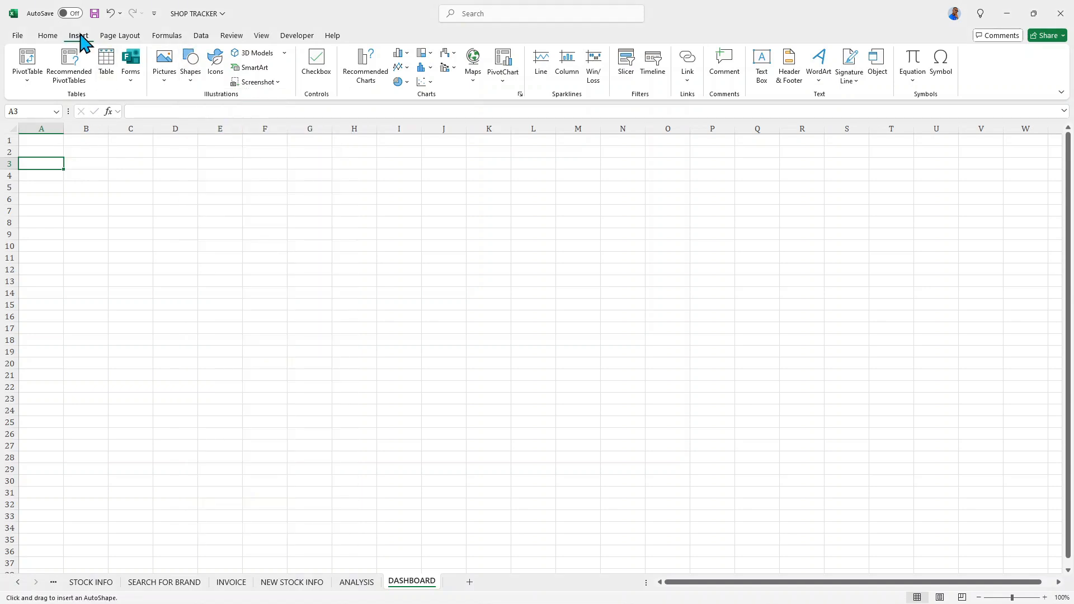
click(192, 79)
mouse_move(65, 135)
mouse_down()
mouse_move(70, 161)
mouse_move(94, 171)
mouse_move(228, 178)
mouse_move(762, 174)
mouse_move(946, 161)
mouse_move(1057, 173)
mouse_move(963, 170)
mouse_up()
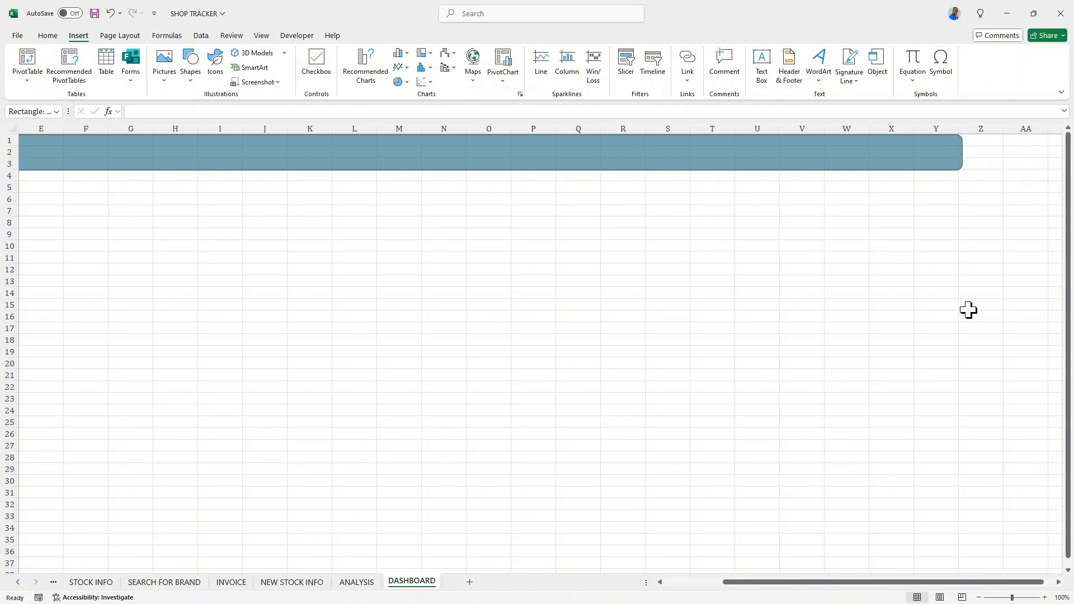
drag(825, 583, 625, 599)
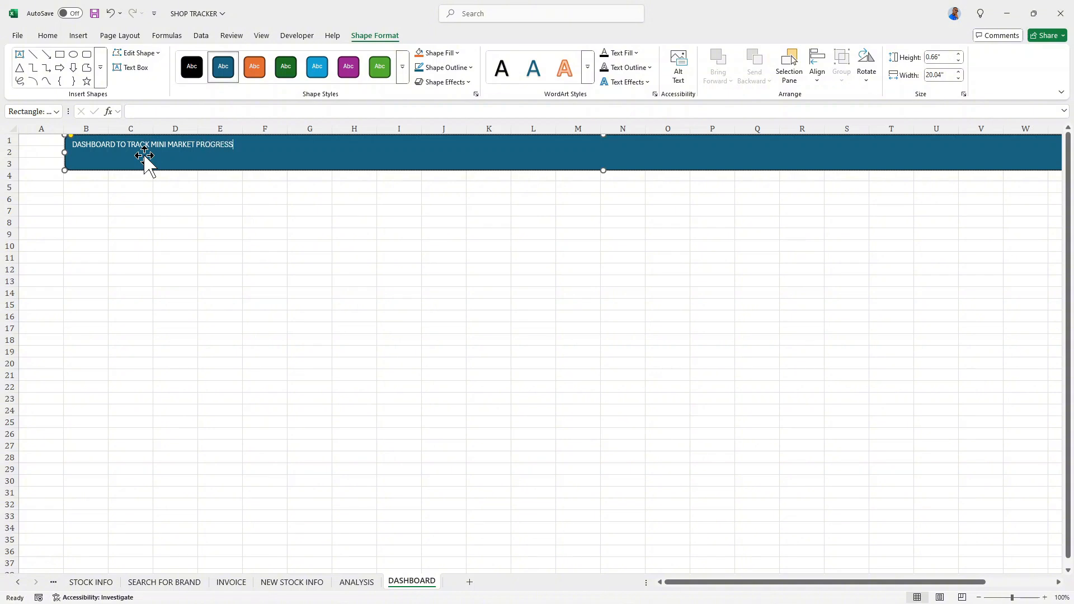
- Format the whole banner title text as bold and italic
key(ctrl+shift+Left)
key(ctrl+shift+Left)
key(ctrl+shift+Left)
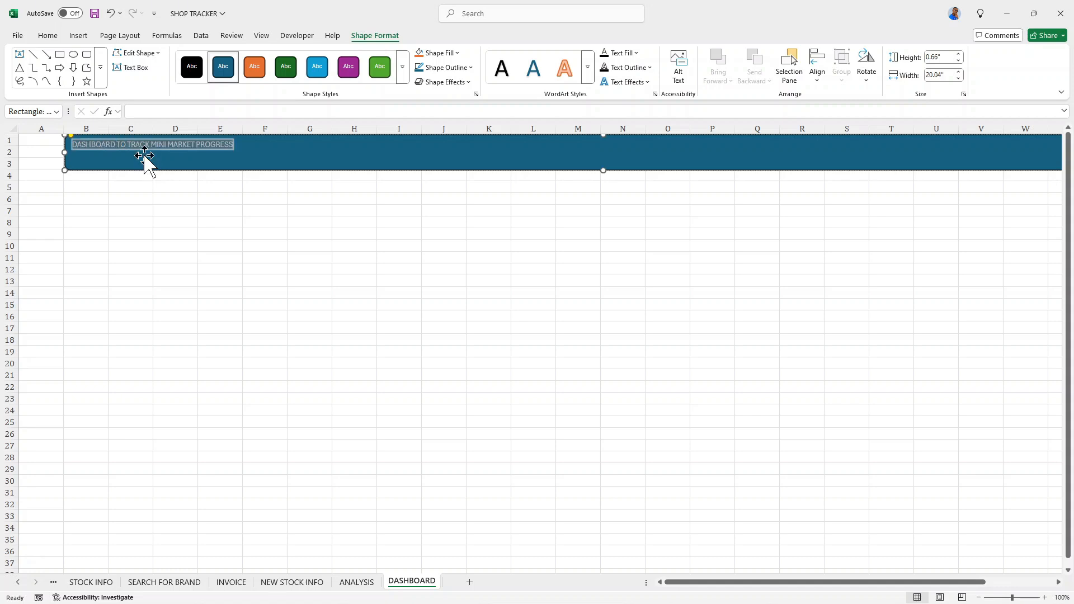
click(48, 36)
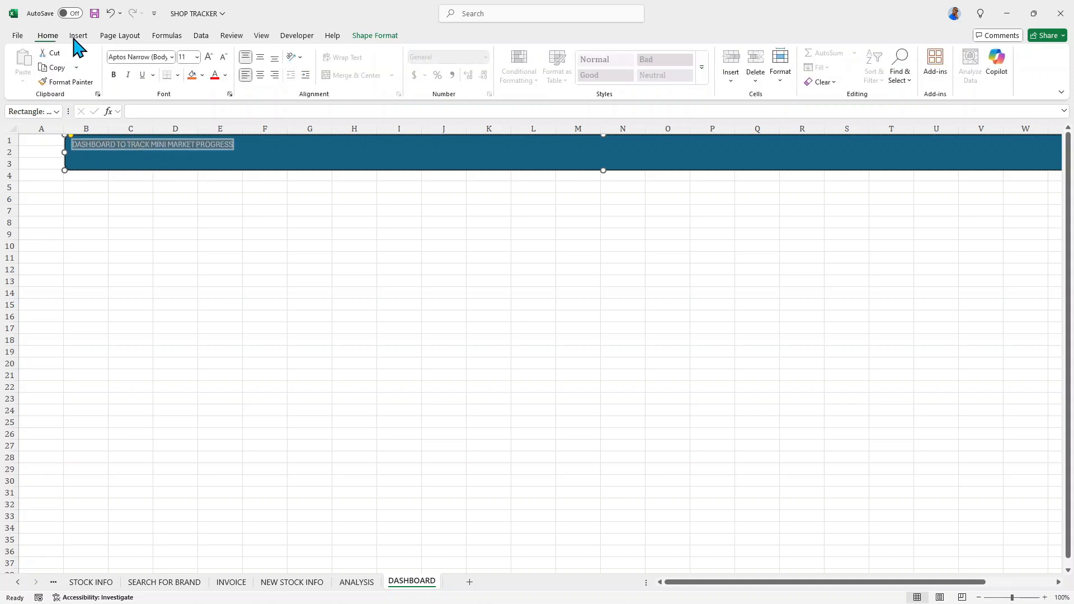
click(113, 75)
click(128, 75)
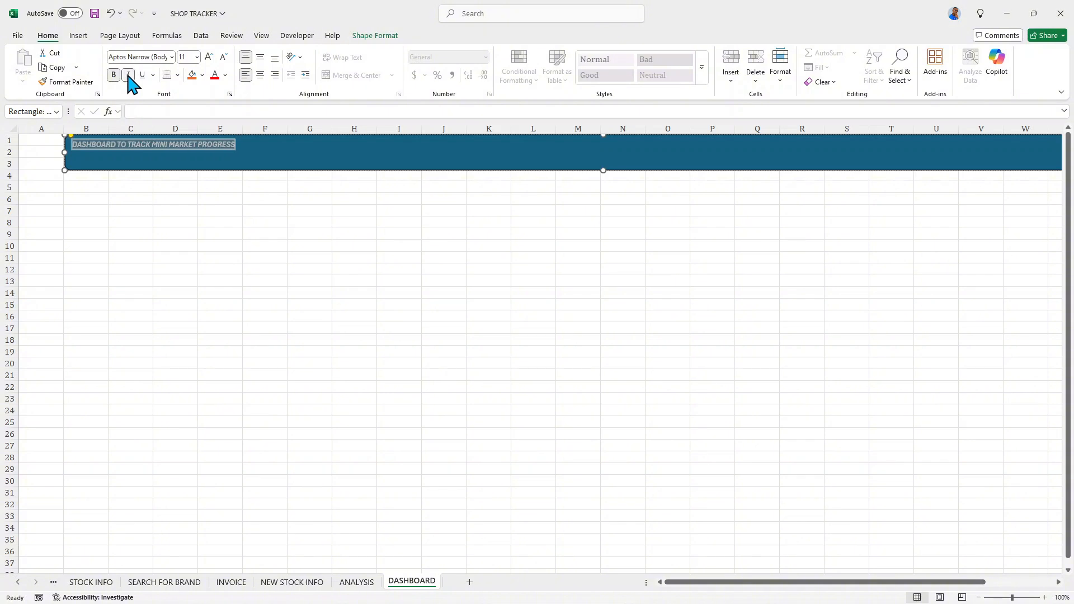
- Try to change the banner title's font to Cambria and align it vertically to the middle
click(171, 57)
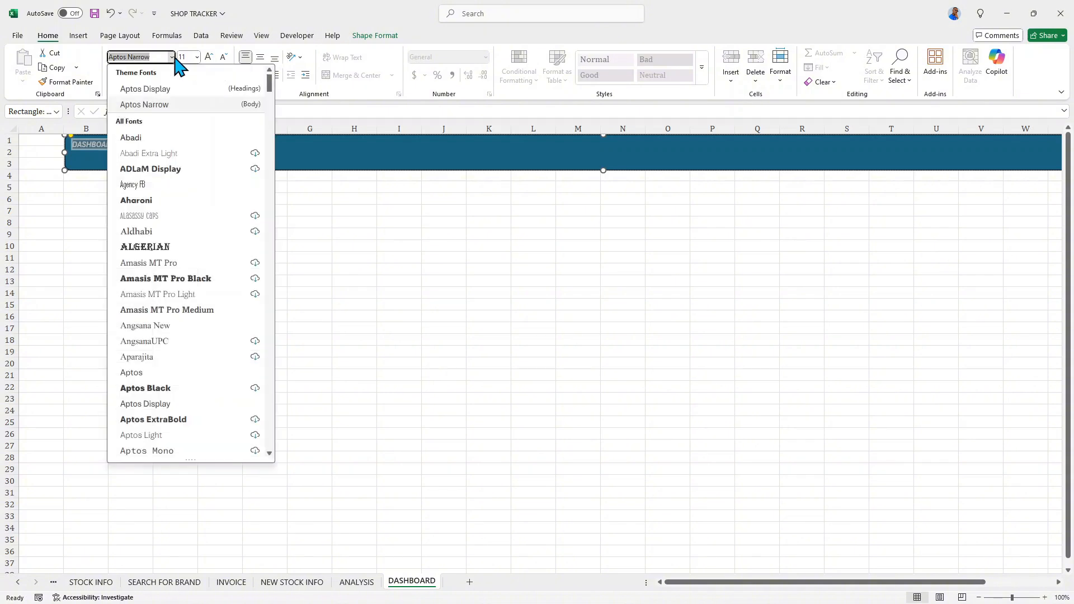
text(Cambria)
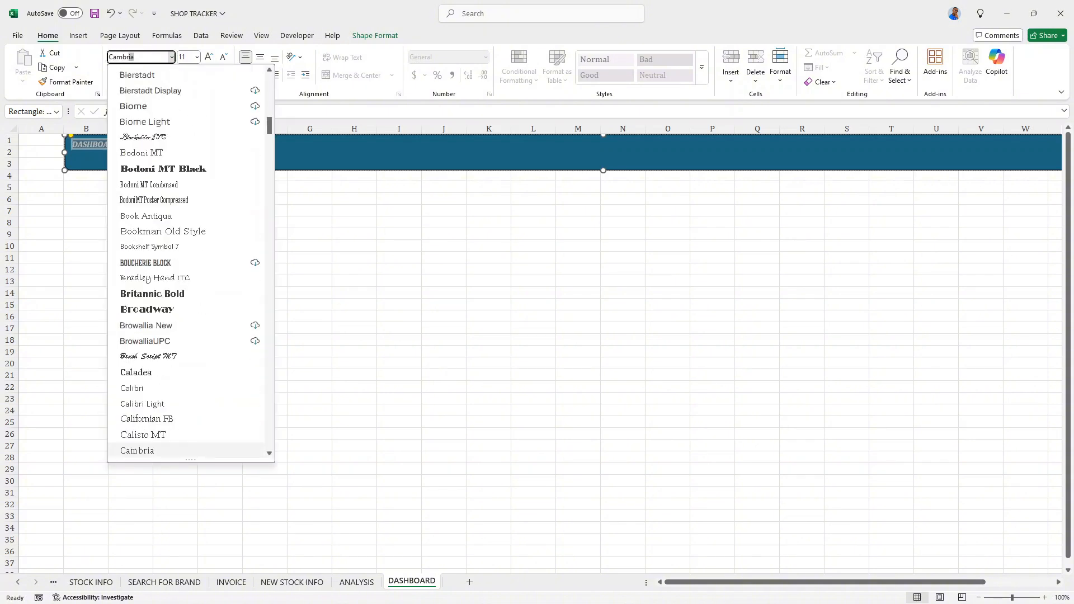
click(137, 452)
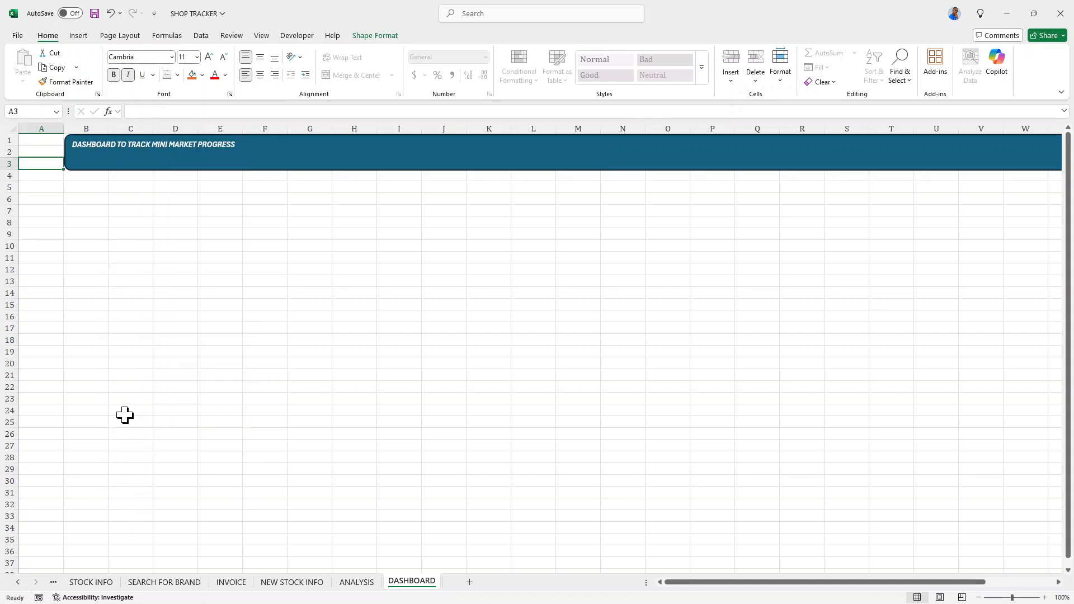
click(259, 57)
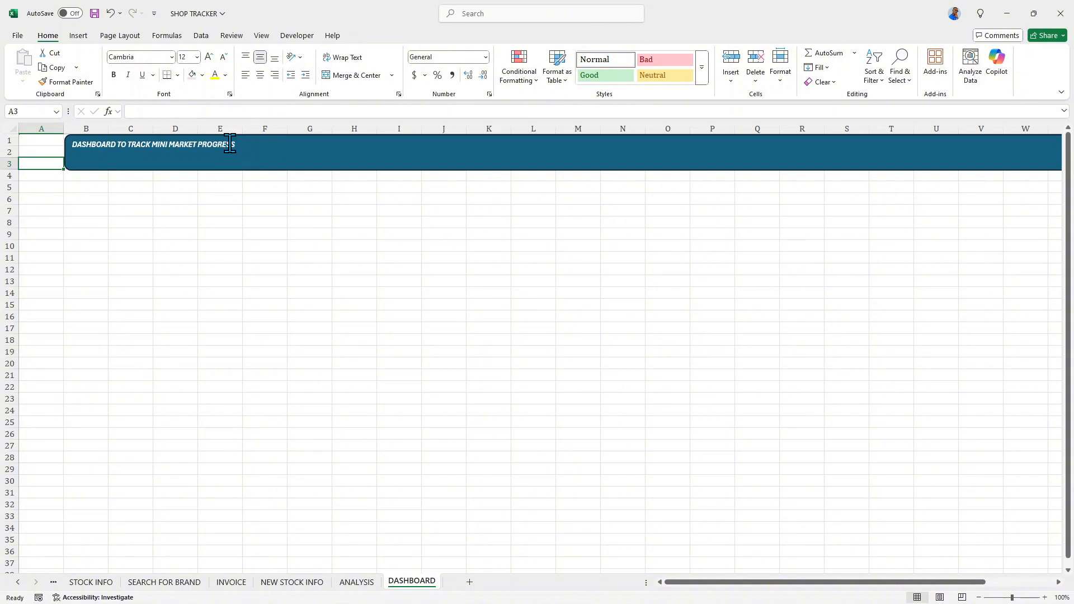
- Centre the banner title horizontally and vertically in its shape and enlarge its font size to 20
click(235, 143)
drag(233, 145, 69, 146)
click(260, 75)
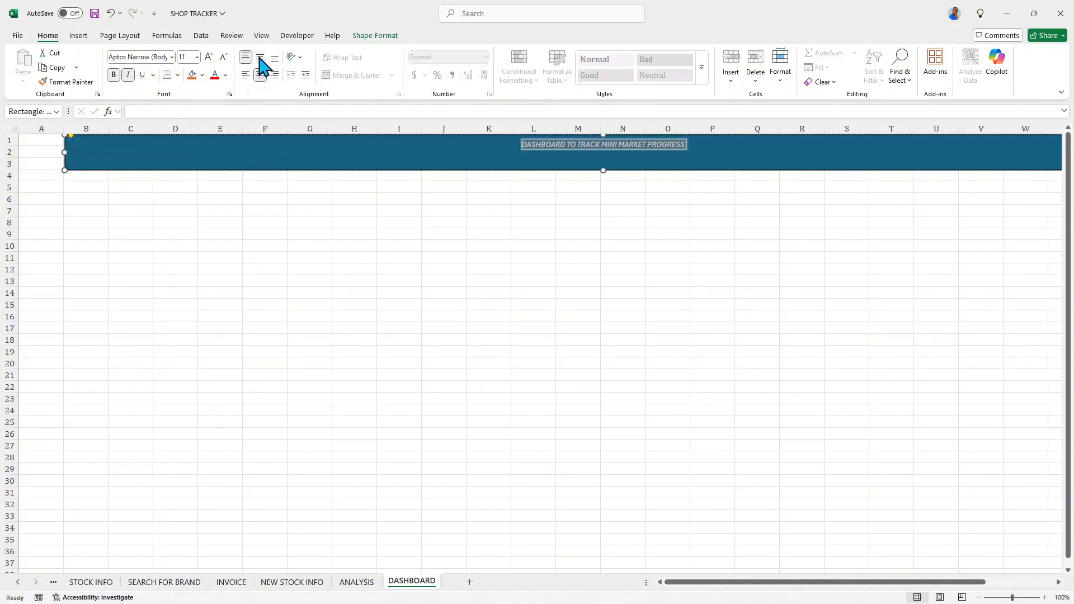
click(259, 58)
click(209, 57)
click(209, 56)
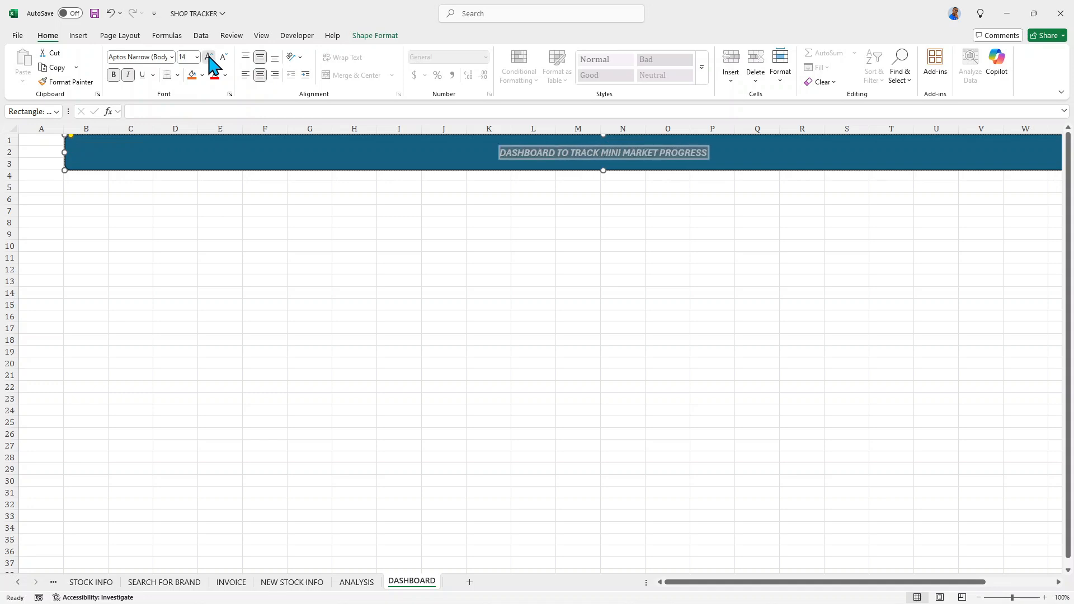
click(209, 57)
click(209, 57)
click(209, 56)
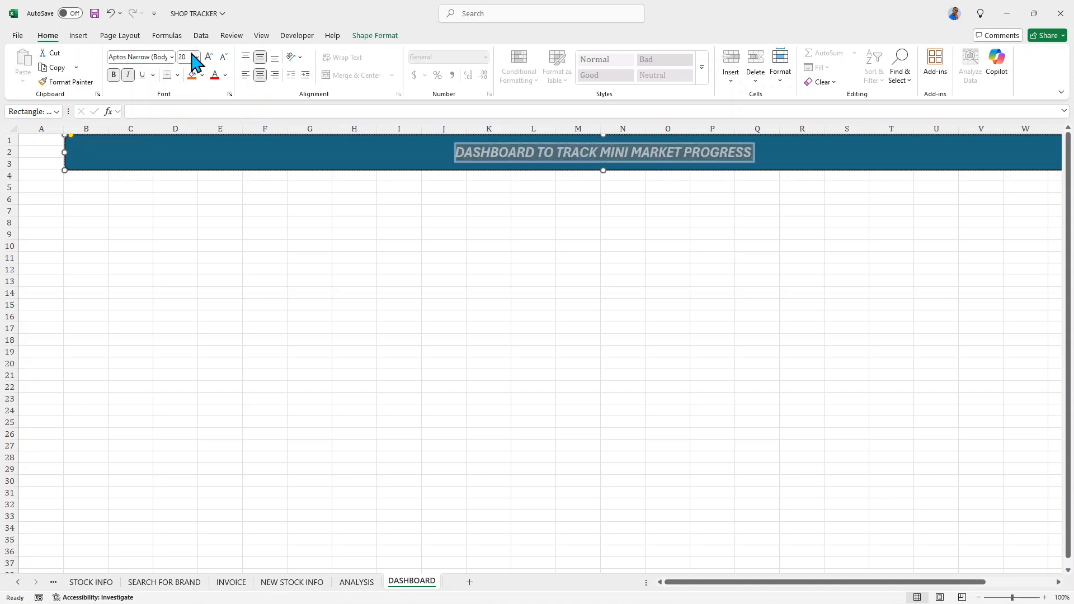
- Set the banner title's font to Cambria and its font colour to black
click(171, 57)
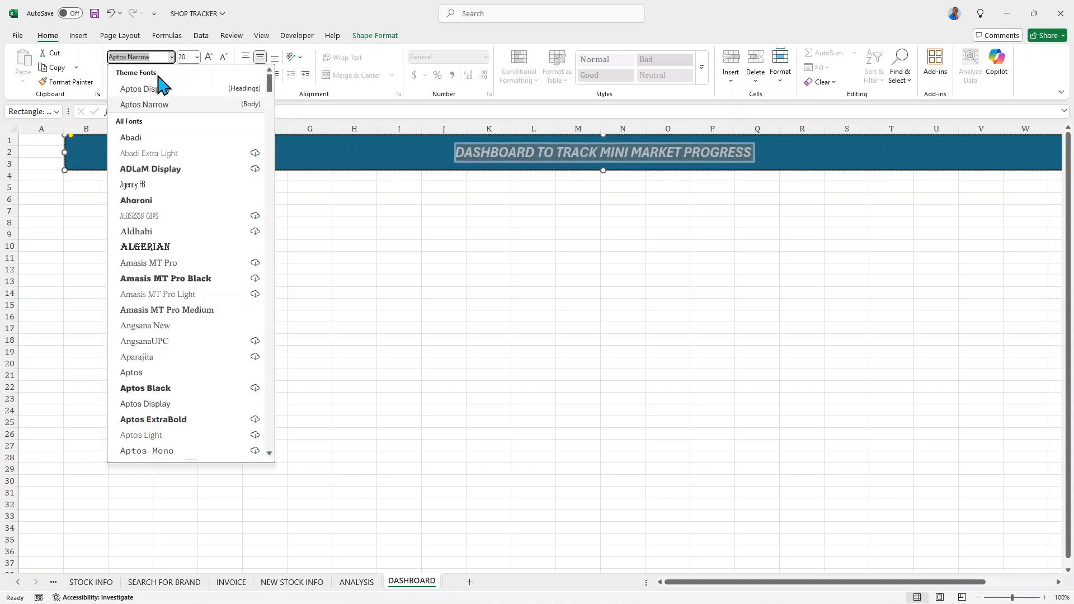
text(Cambria)
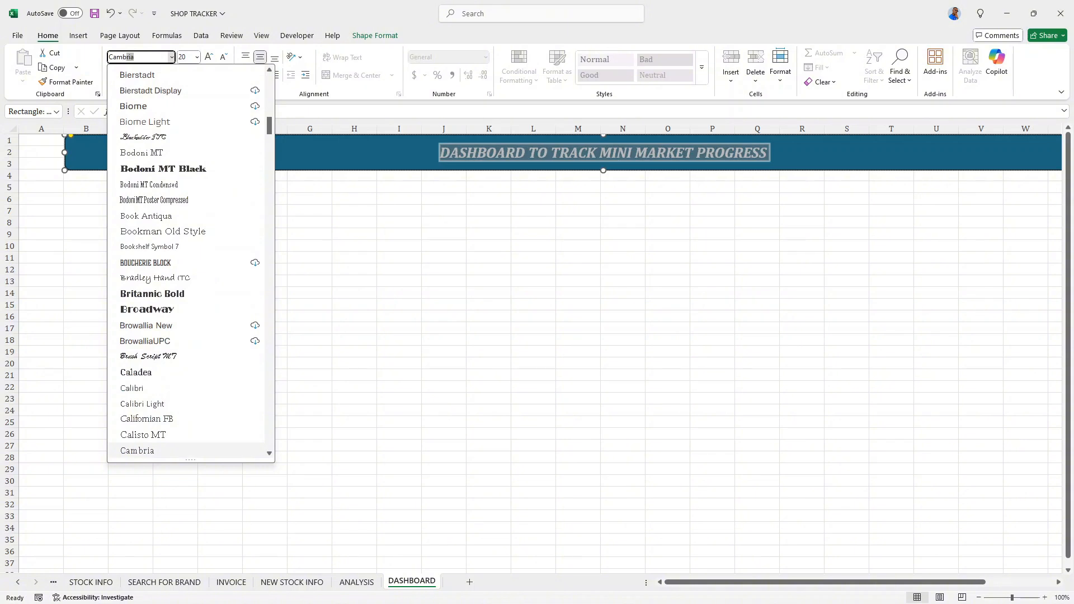
click(137, 451)
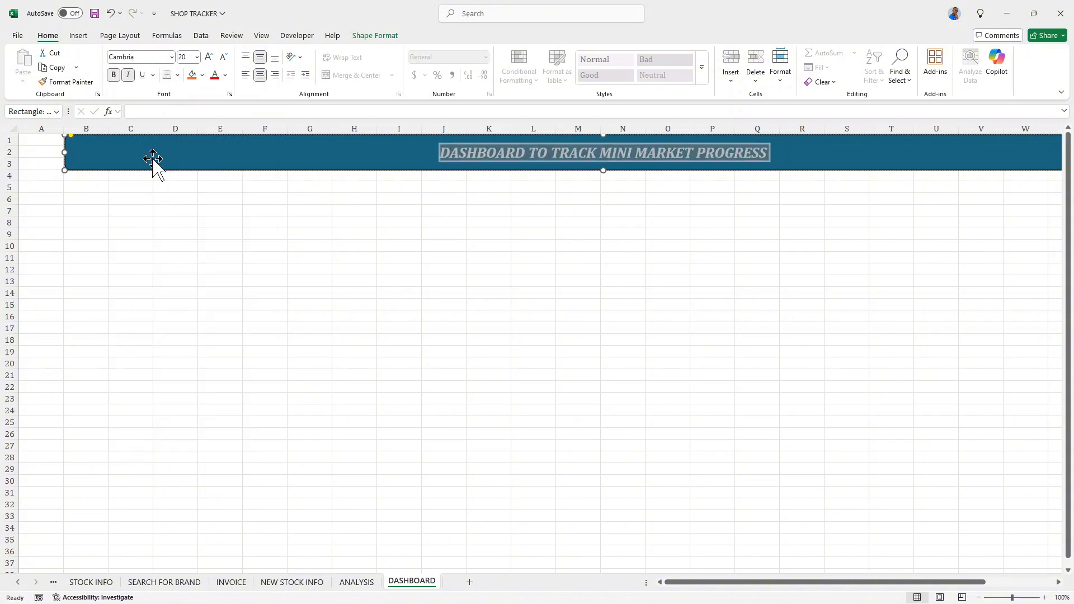
click(225, 75)
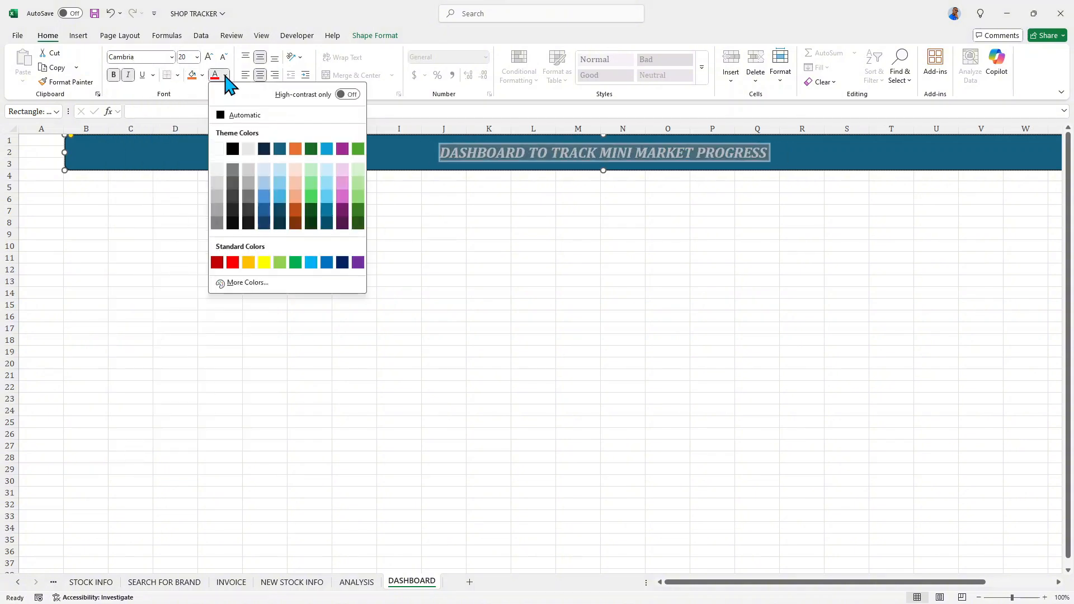
click(233, 149)
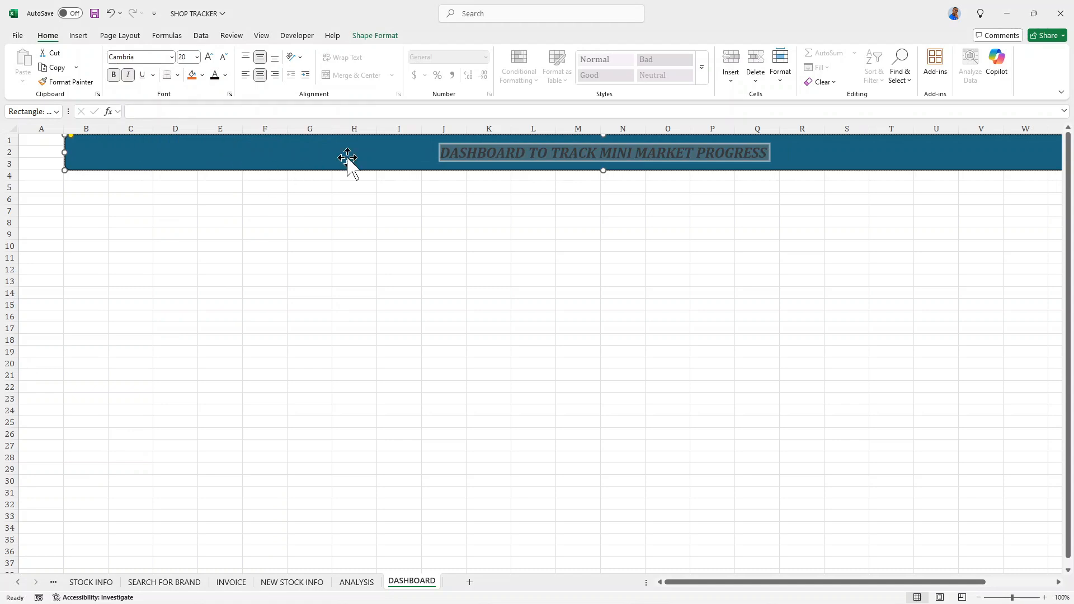
- Fill the title banner with the light brown wood-grain texture
click(367, 37)
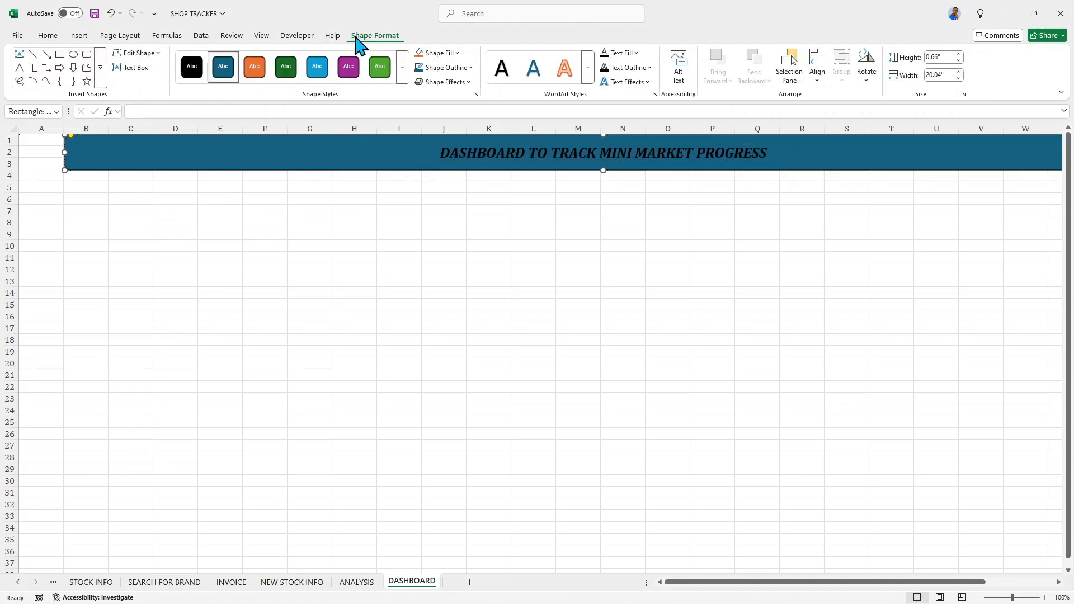
click(464, 82)
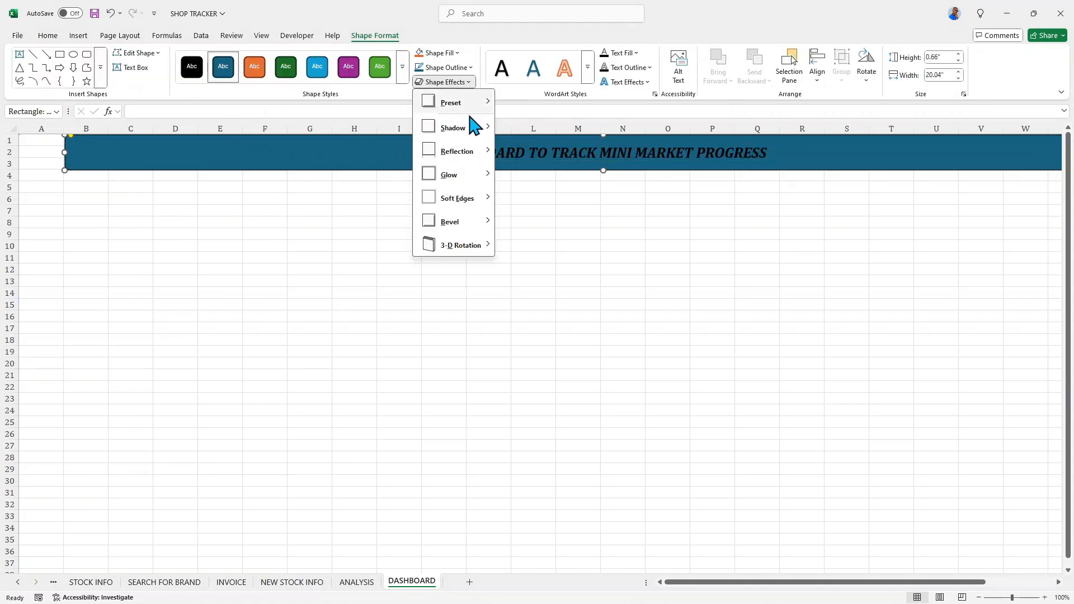
click(457, 53)
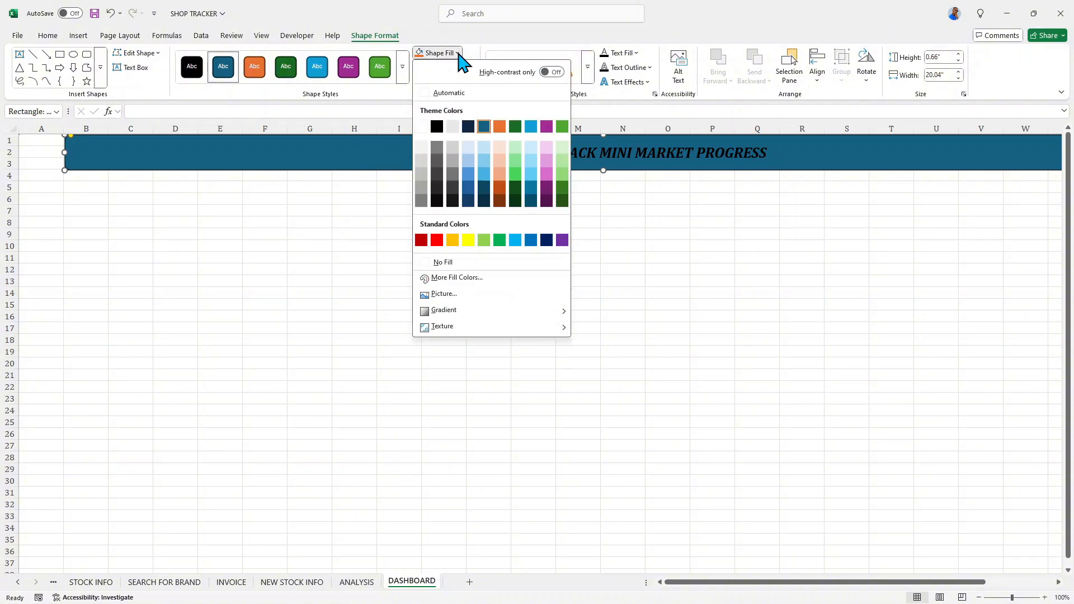
mouse_move(562, 331)
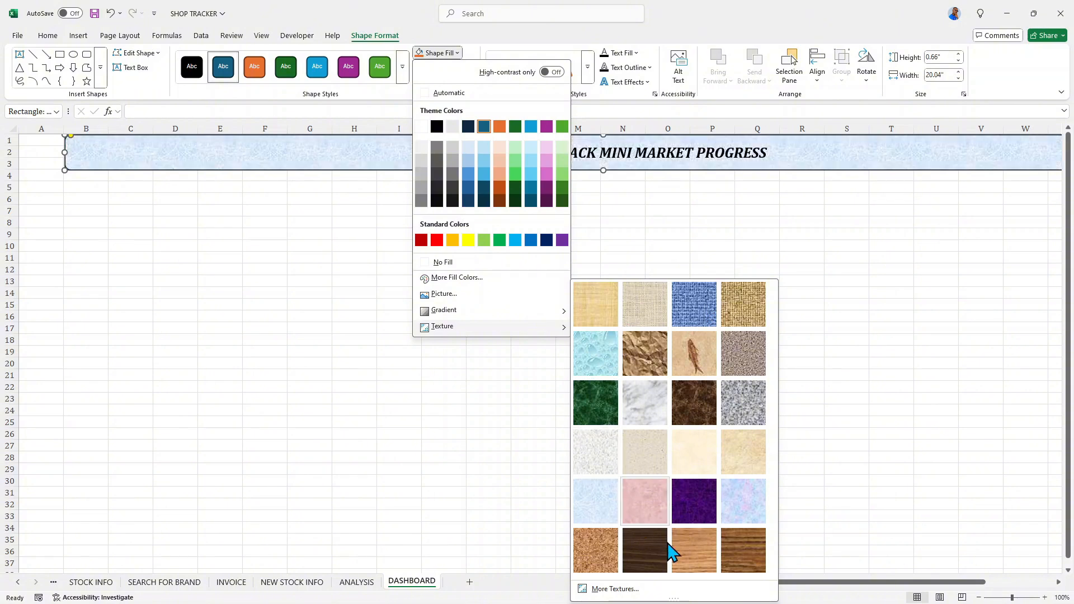
click(692, 555)
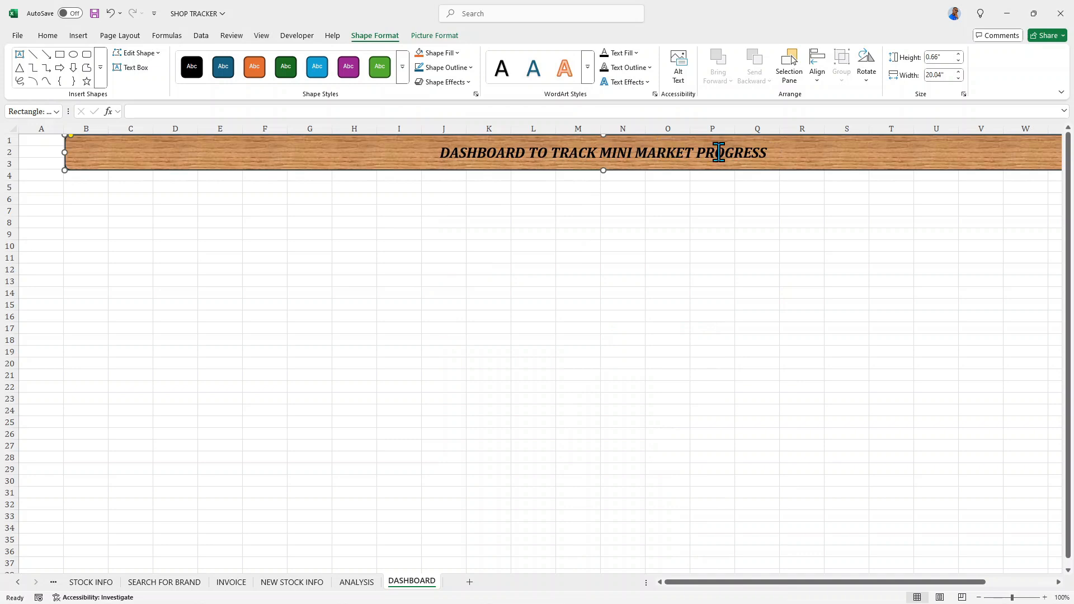
- Open the icon collection of the stock images for placing a picture over the cells
click(79, 36)
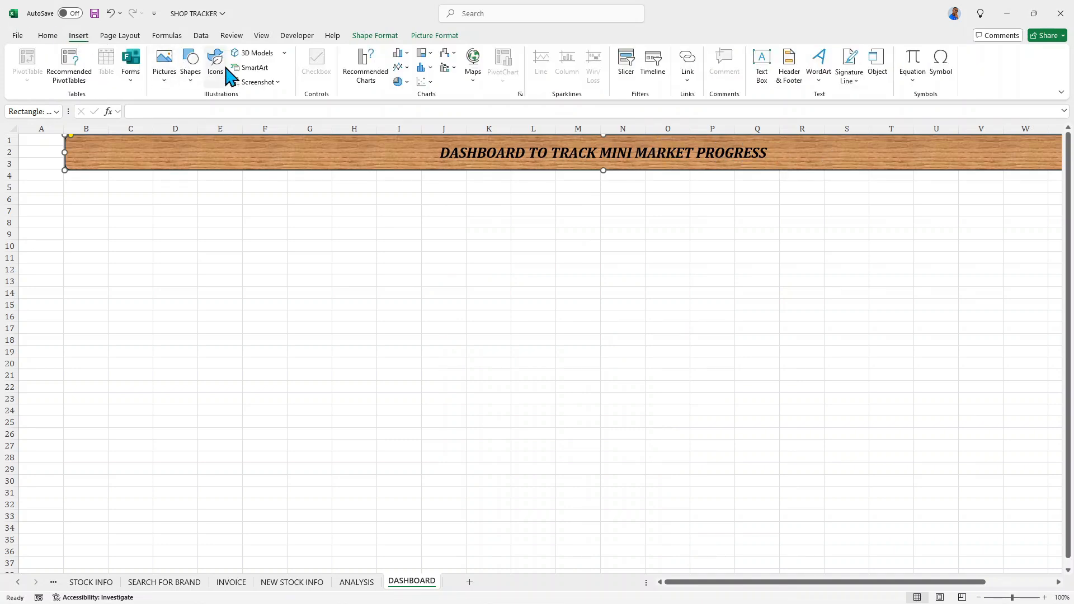
click(163, 79)
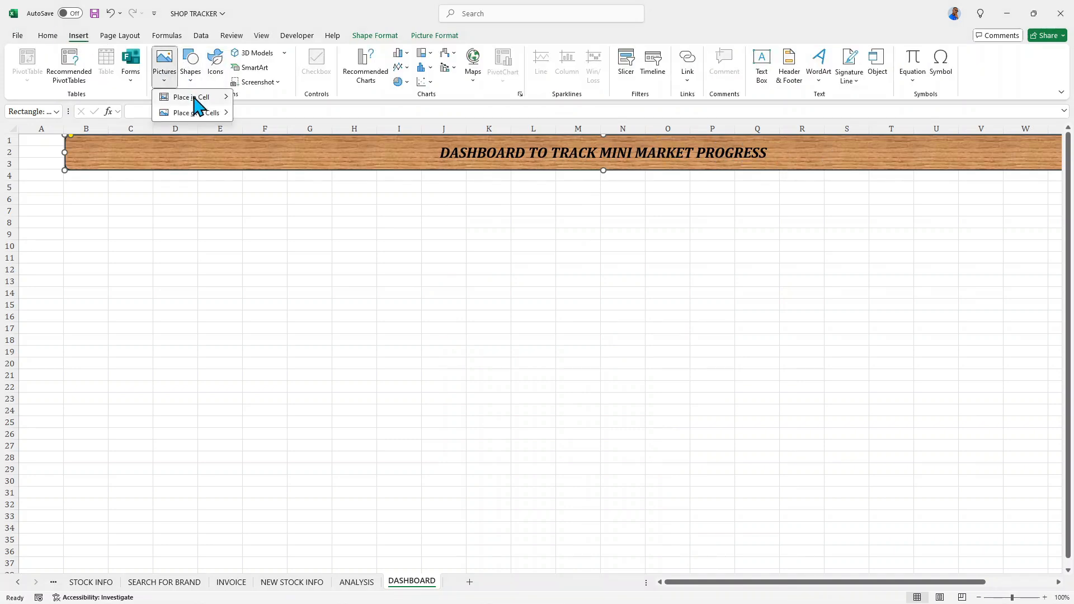
mouse_move(207, 115)
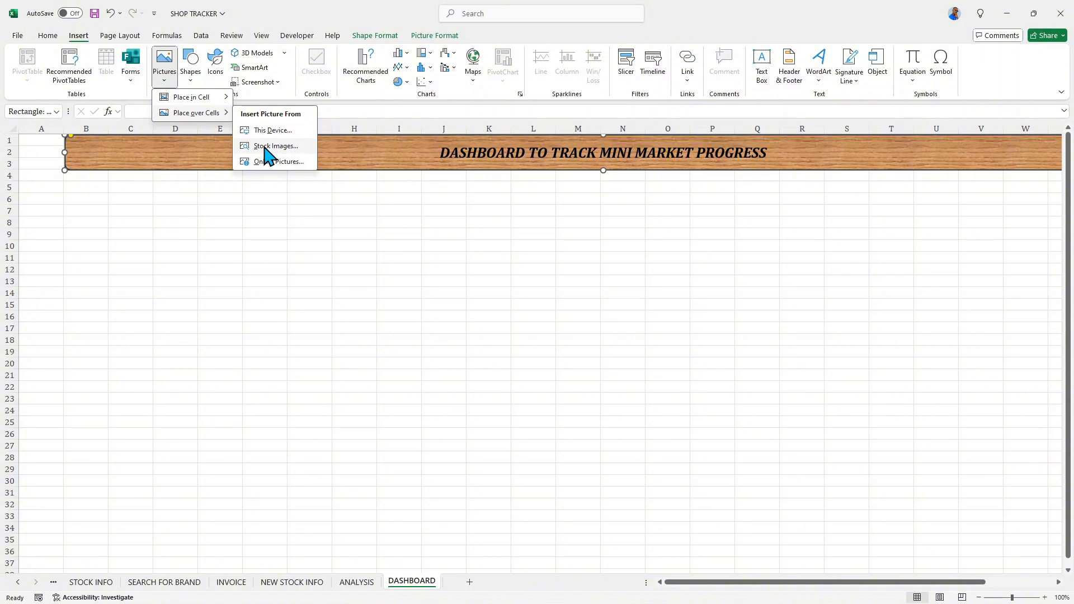
click(267, 147)
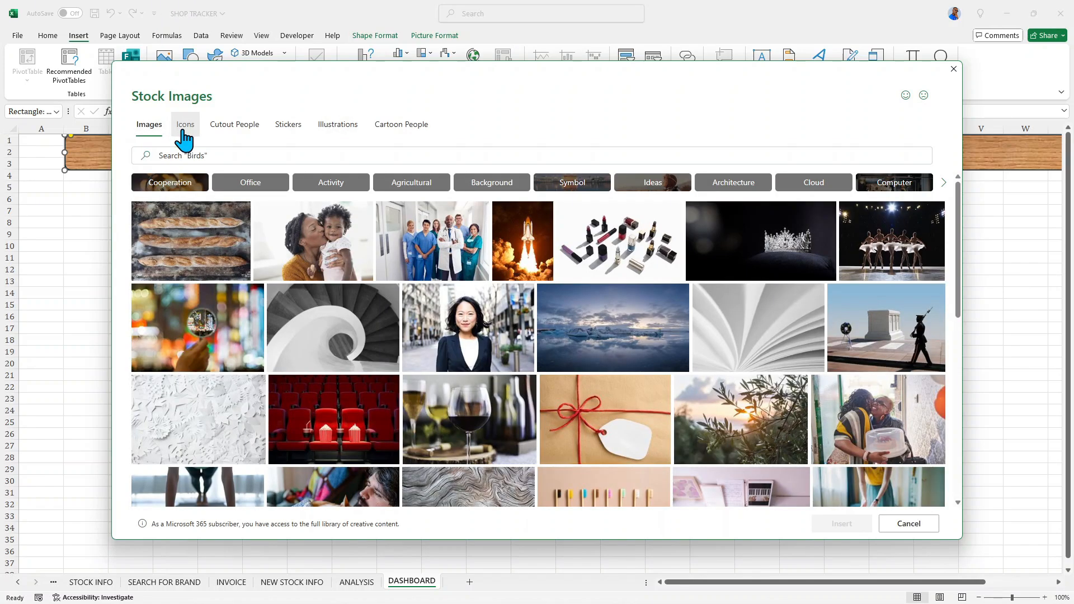
click(185, 125)
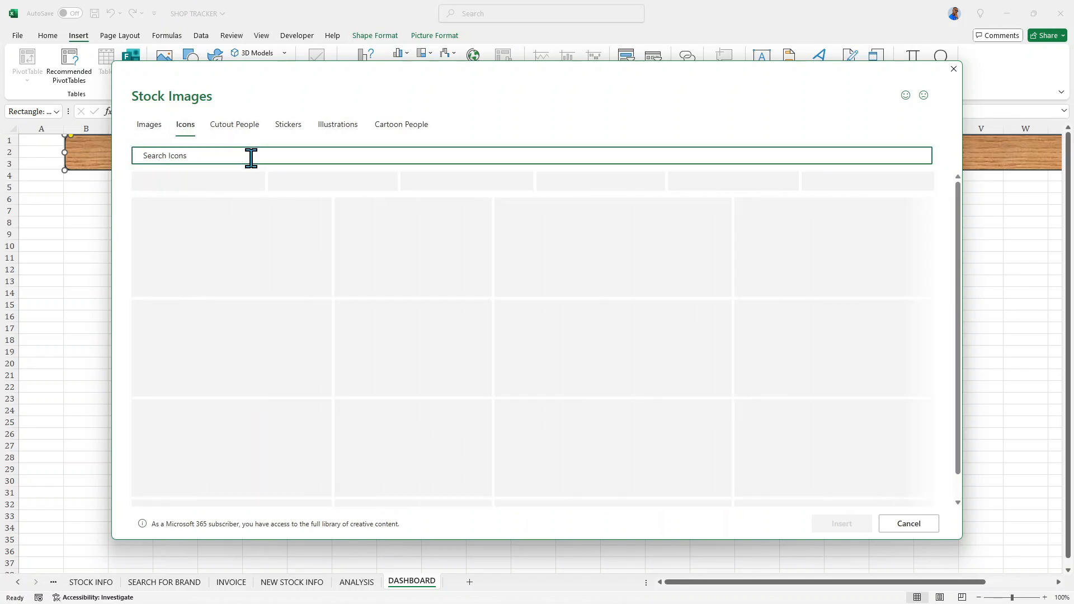
- Search the stock icons for MINI MARKET
text(MINI)
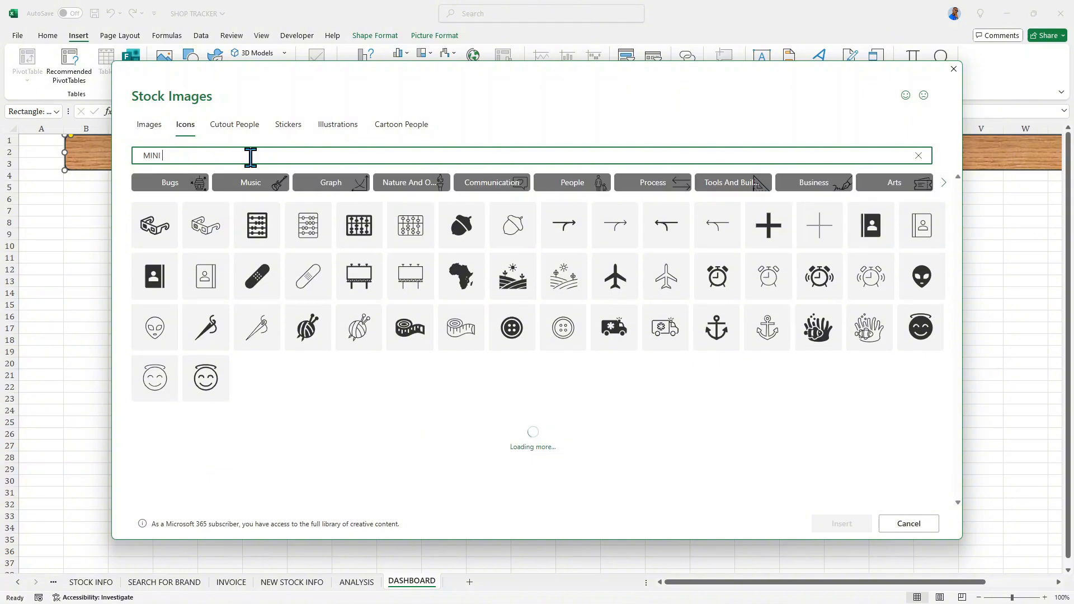
text( MAR)
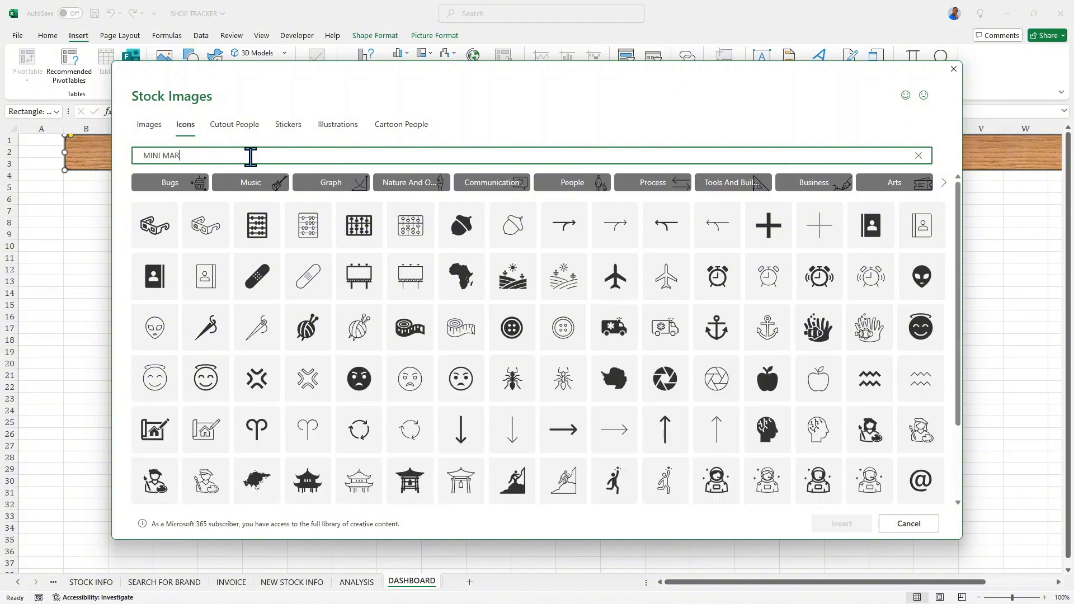
text(KET)
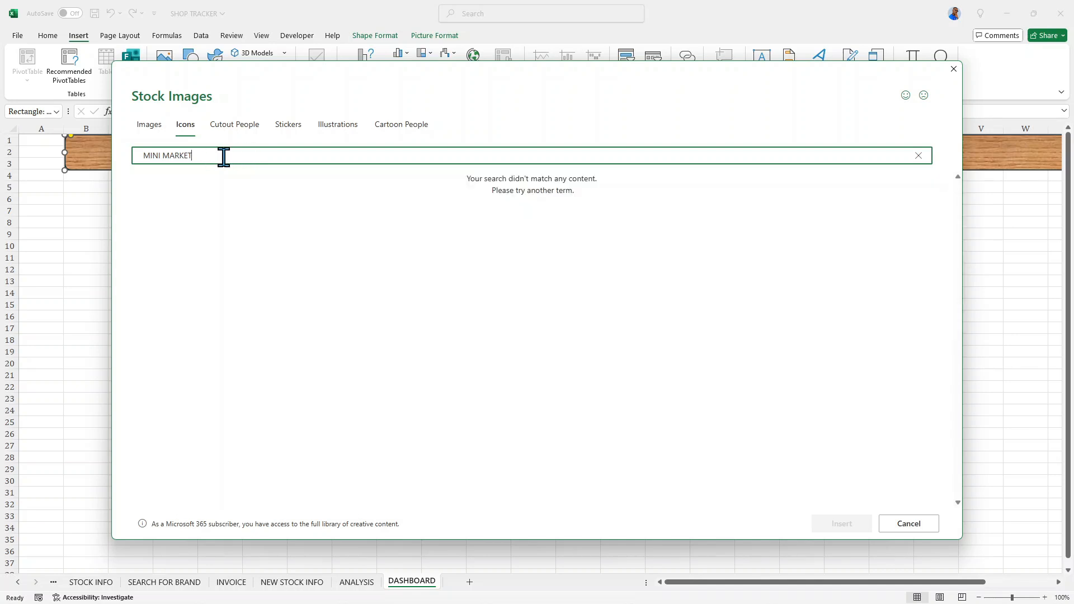
- Replace the icon search term with SHOPPING and insert the solid shopping cart icon into the DASHBOARD sheet
key(BackSpace)
key(BackSpace)
key(BackSpace)
key(BackSpace)
key(BackSpace)
key(BackSpace)
key(BackSpace)
key(BackSpace)
key(BackSpace)
key(BackSpace)
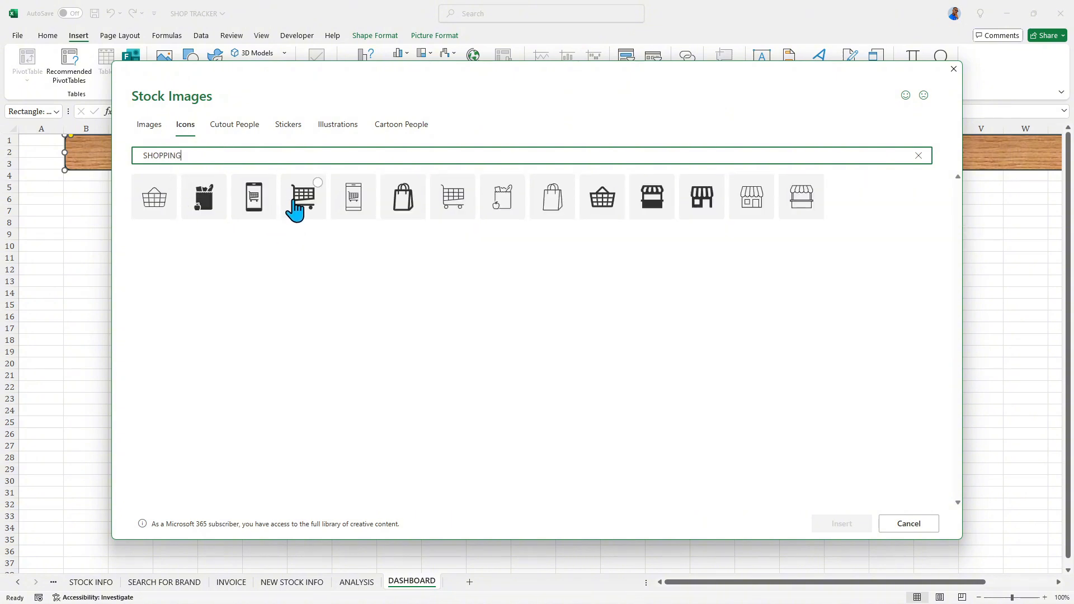
click(296, 209)
click(839, 526)
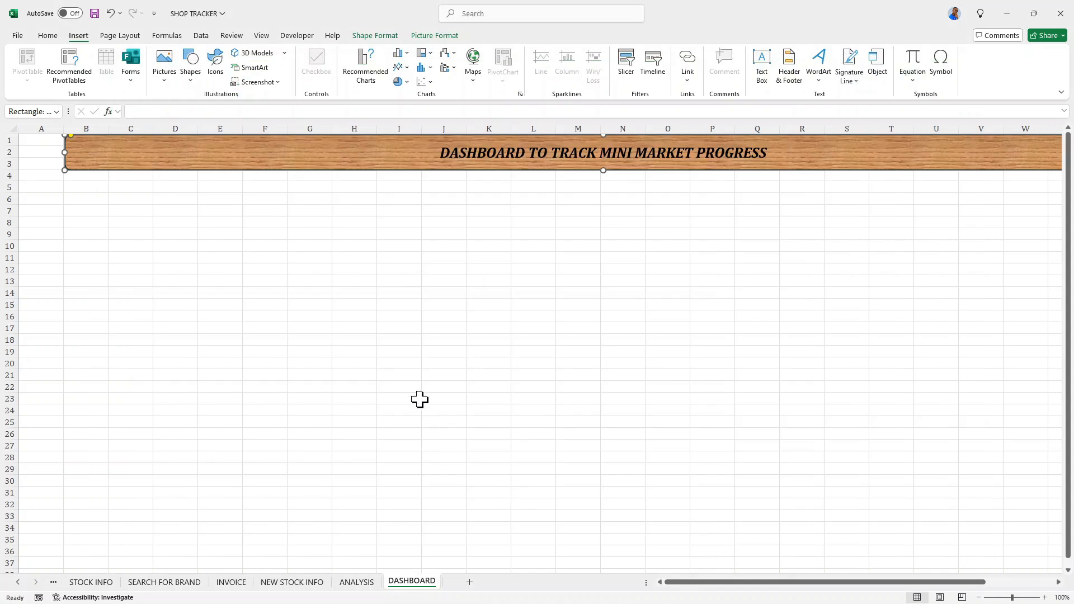
- Shrink the shopping cart icon to fit the banner's height and place it directly before the title text
drag(48, 190, 355, 163)
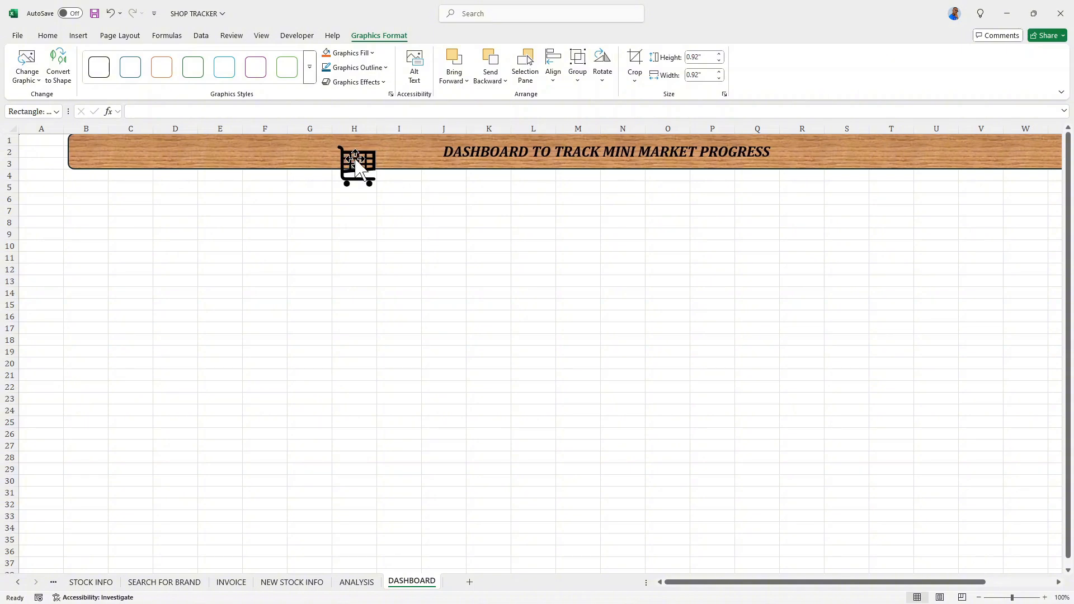
key(ctrl+z)
click(352, 164)
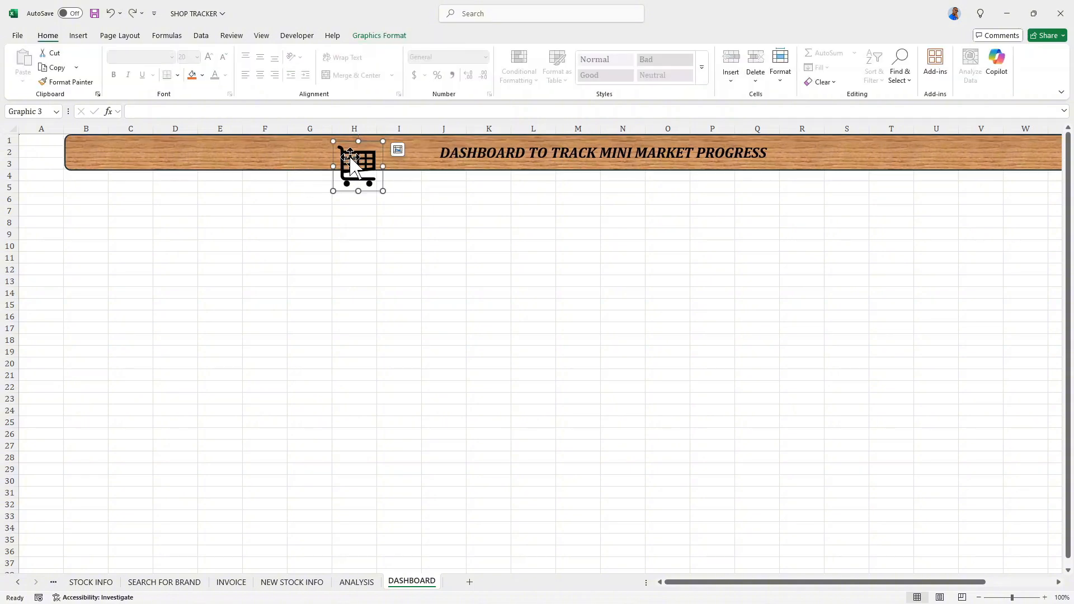
drag(334, 142, 357, 160)
key(ctrl+z)
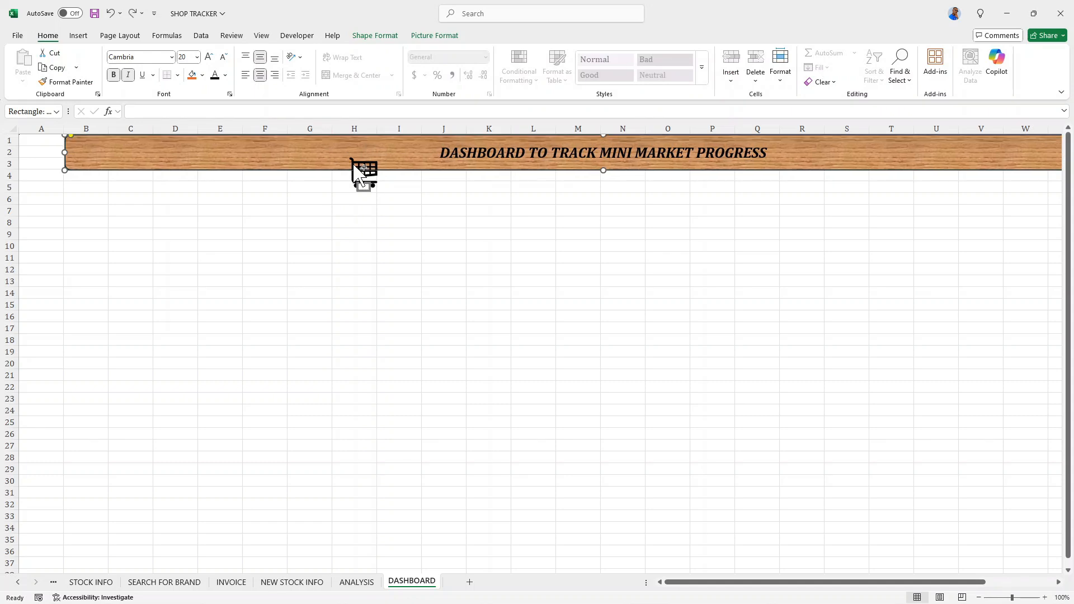
click(365, 180)
drag(365, 175, 405, 154)
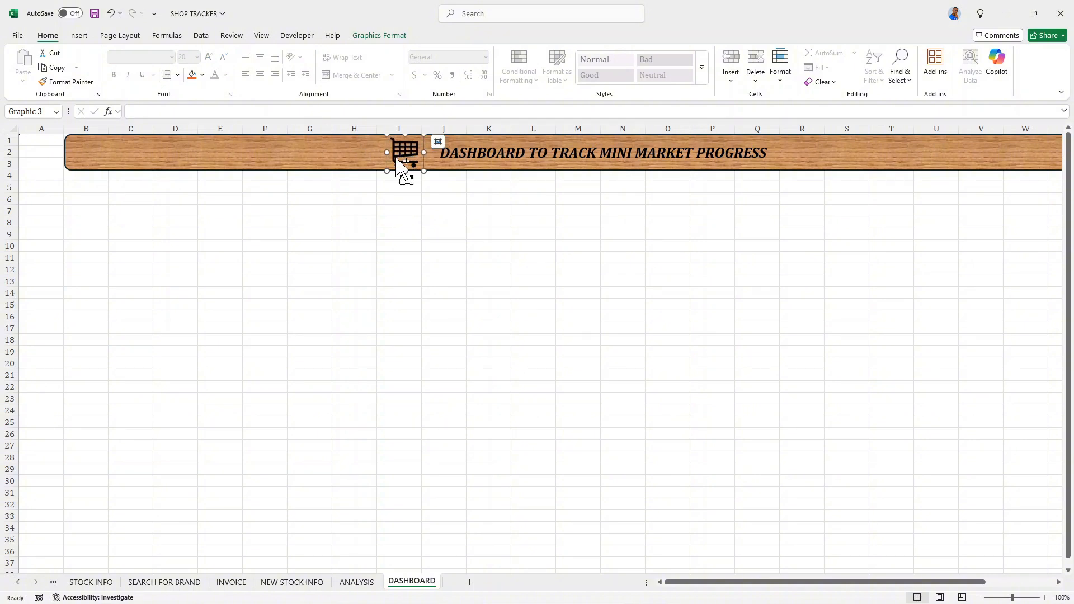
- Place a copy of the cart icon after the title text and nudge the original icon slightly closer to the title
drag(397, 159, 787, 171)
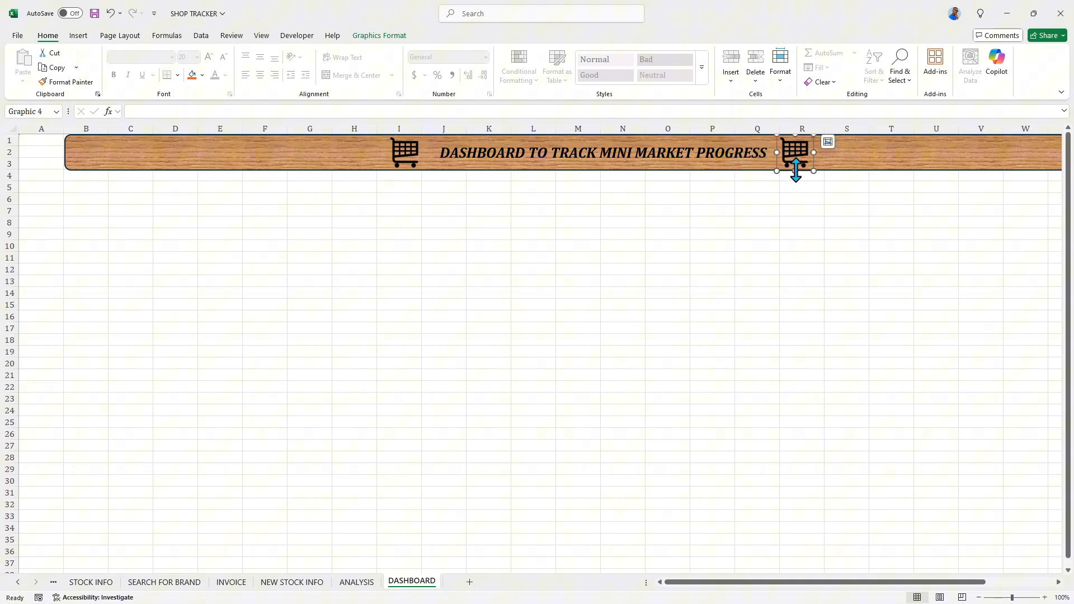
click(837, 162)
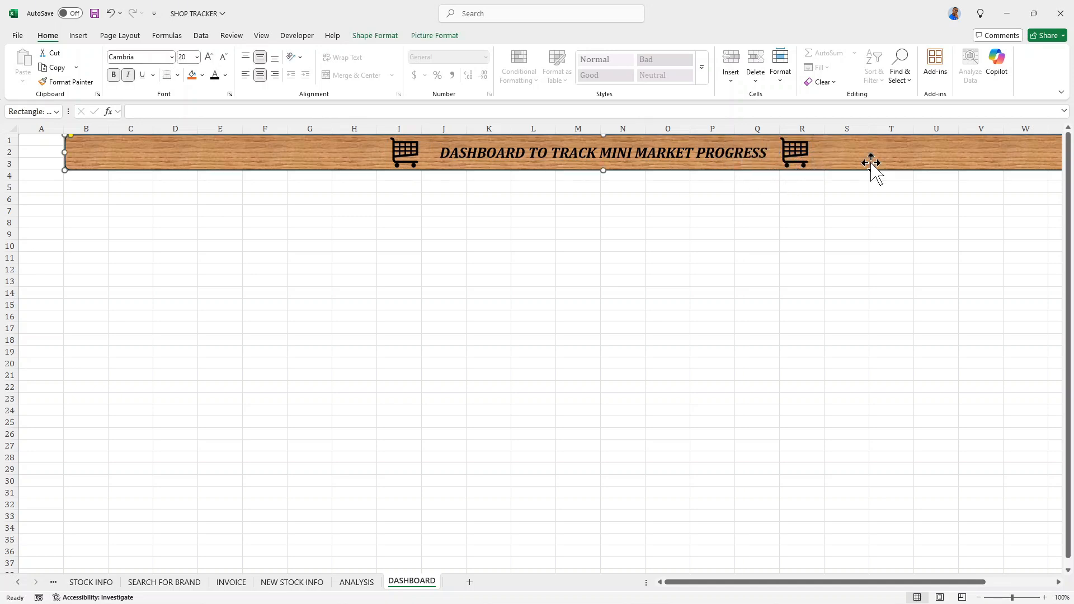
click(419, 157)
drag(421, 151, 424, 152)
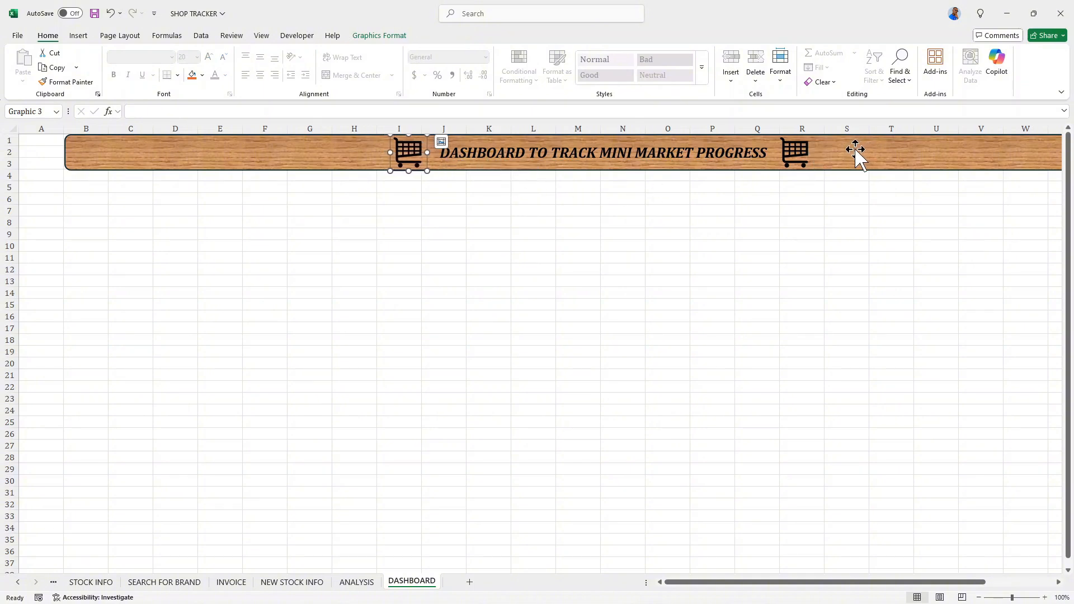
click(661, 209)
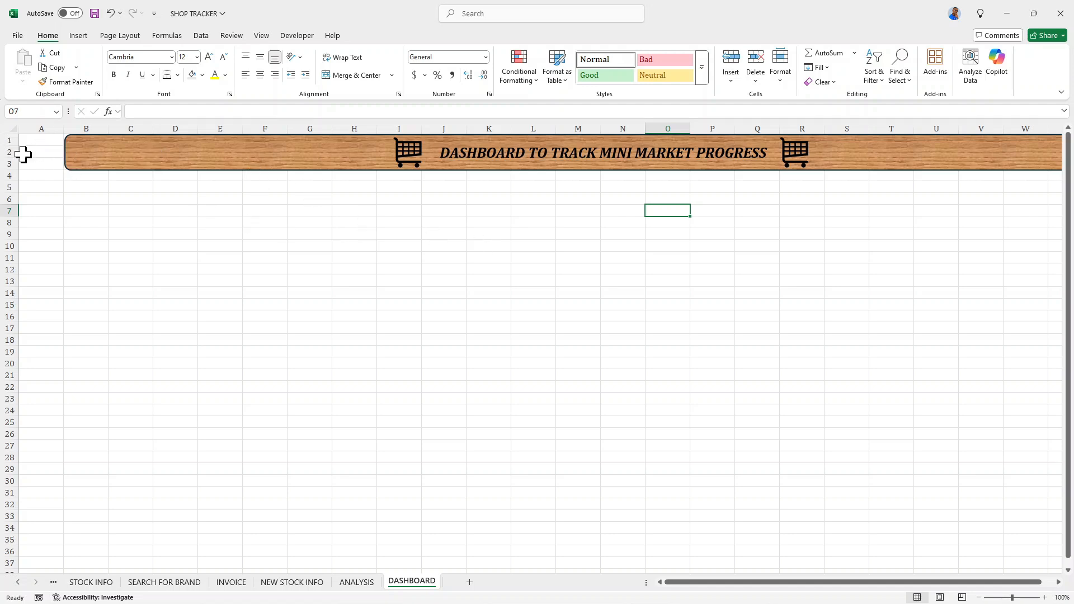
- Hide the gridlines on the DASHBOARD sheet
click(114, 192)
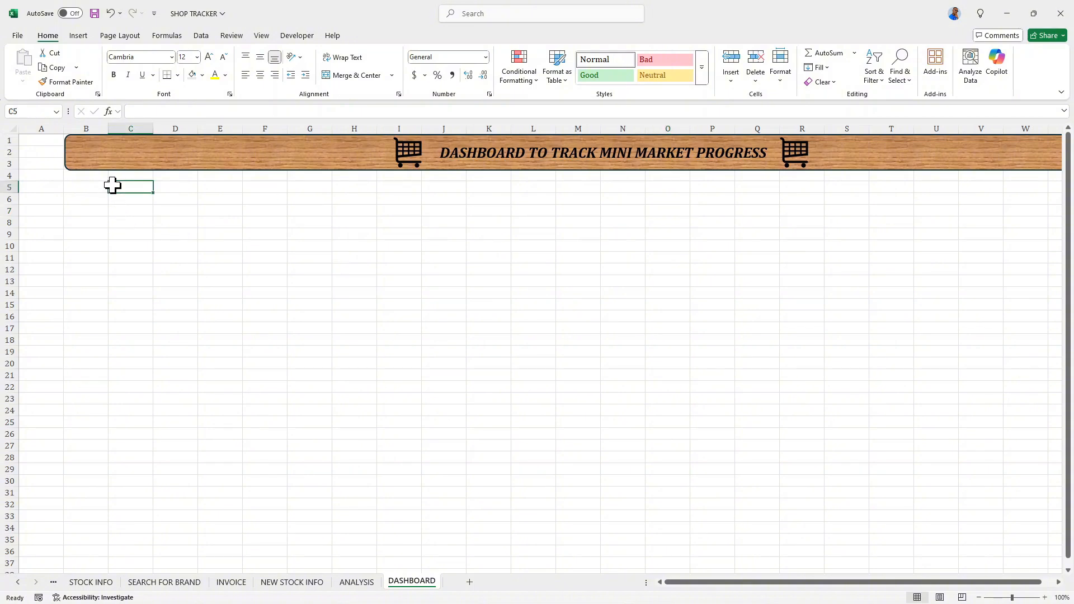
click(262, 38)
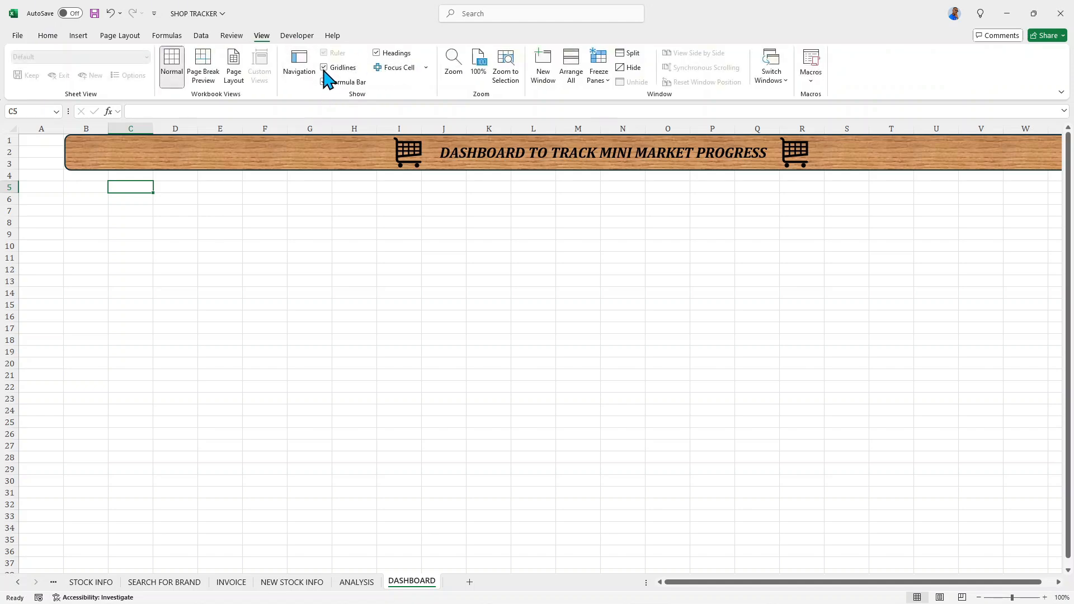
click(324, 70)
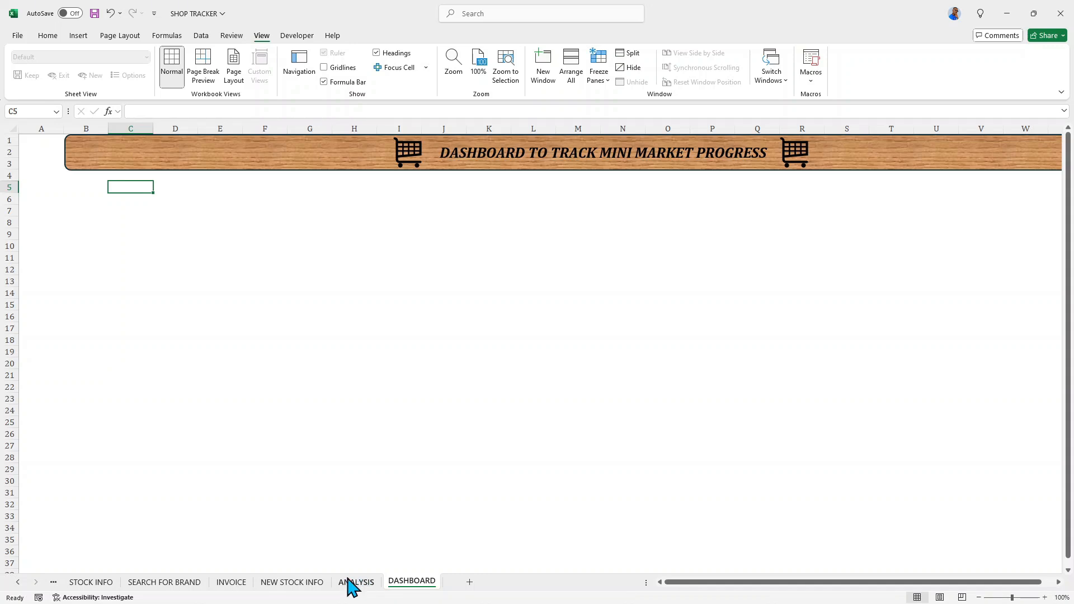
- Draw a rectangle about 20.17" wide and 7.66" high across the area beneath the title banner
click(78, 36)
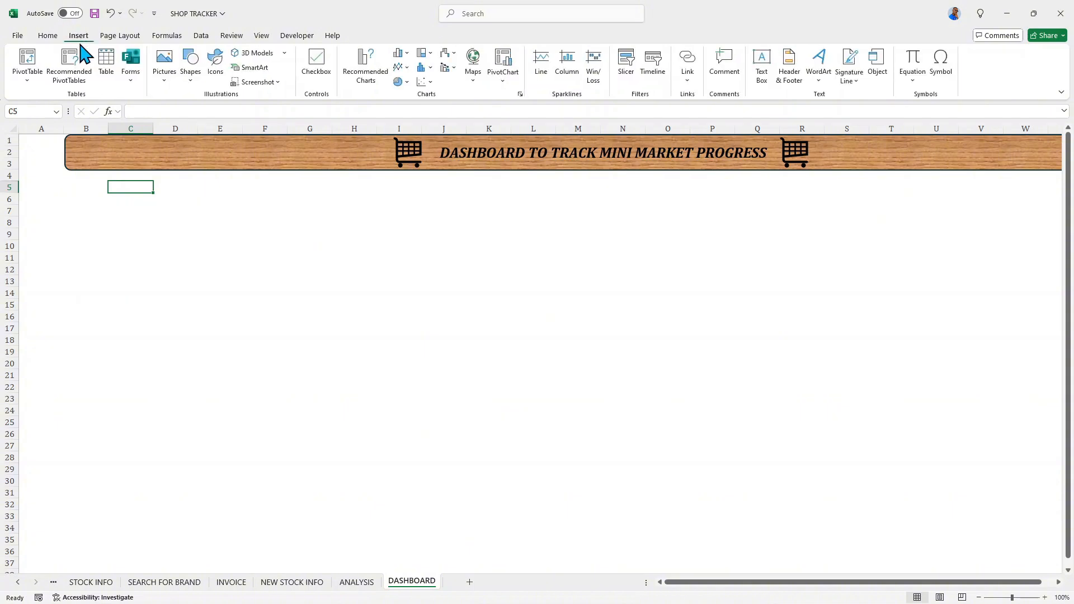
click(189, 80)
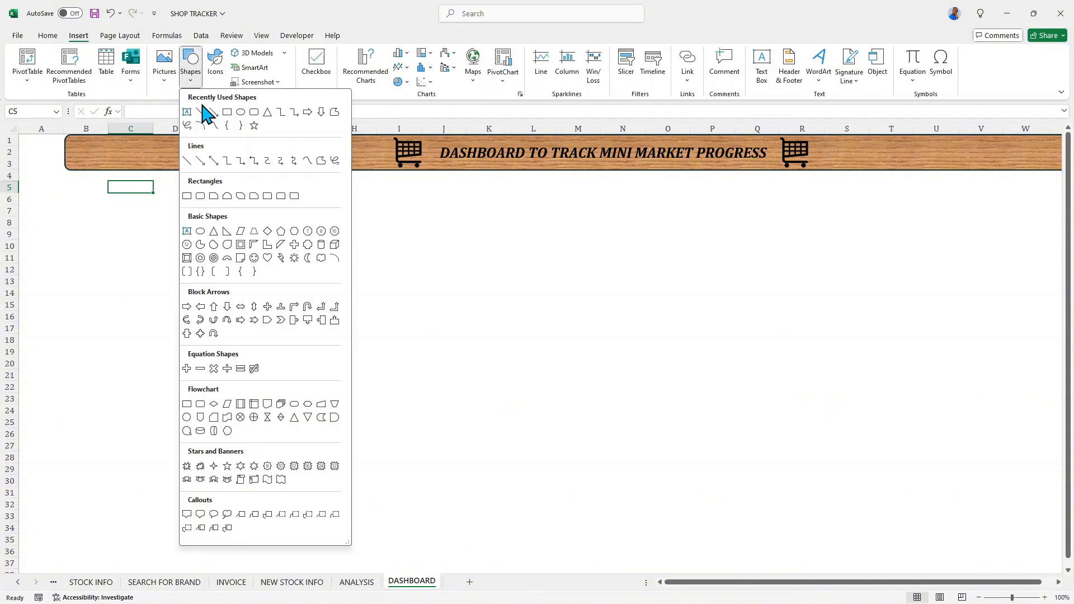
click(227, 112)
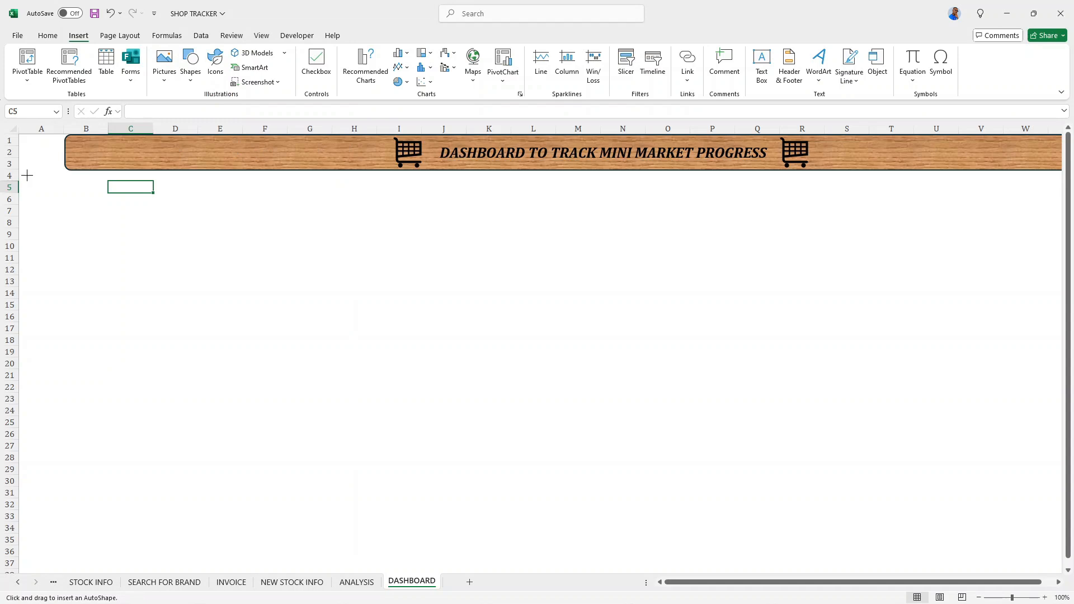
drag(21, 172, 1064, 586)
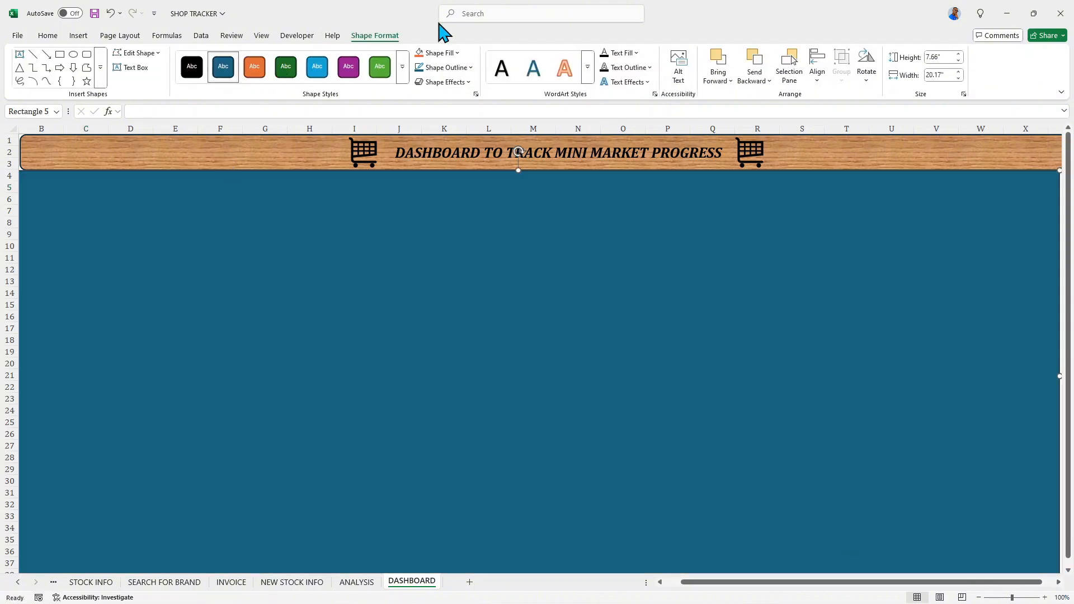
- Remove the fill of the large rectangle beneath the banner, keeping only its outline
click(454, 54)
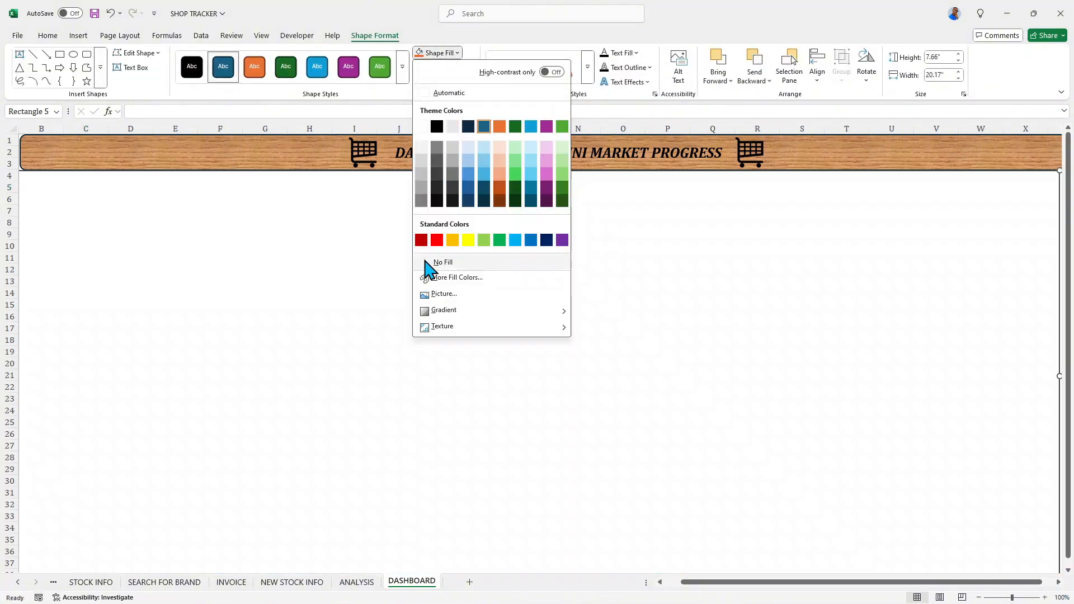
click(430, 264)
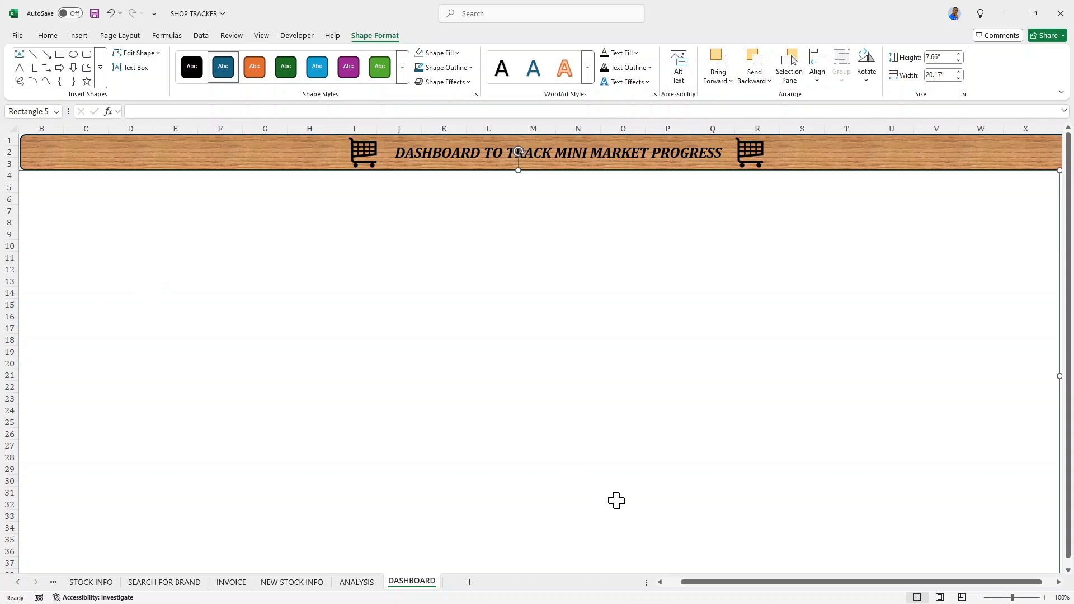
drag(718, 585, 627, 588)
- Nudge the unfilled rectangle slightly down from the title banner and select cell B5
right_click(572, 571)
right_click(2, 238)
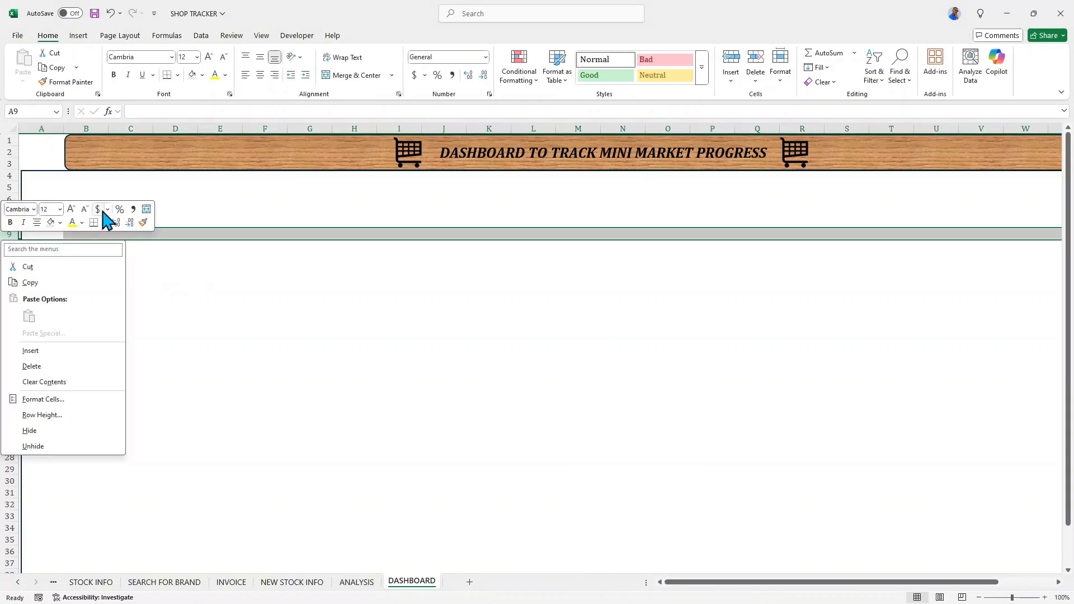
click(92, 180)
click(92, 174)
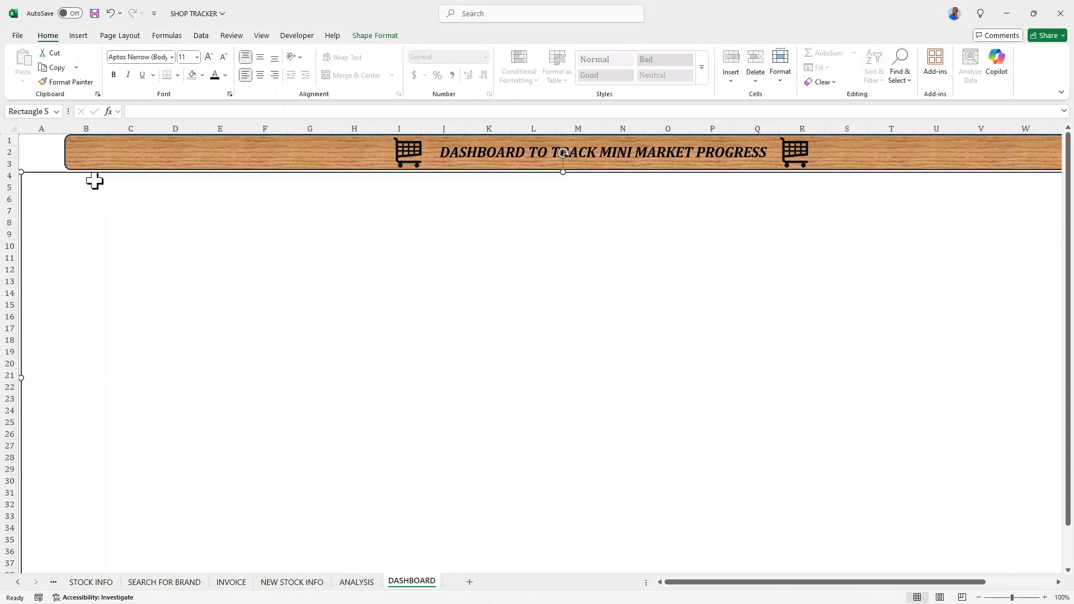
click(92, 182)
click(89, 177)
click(93, 187)
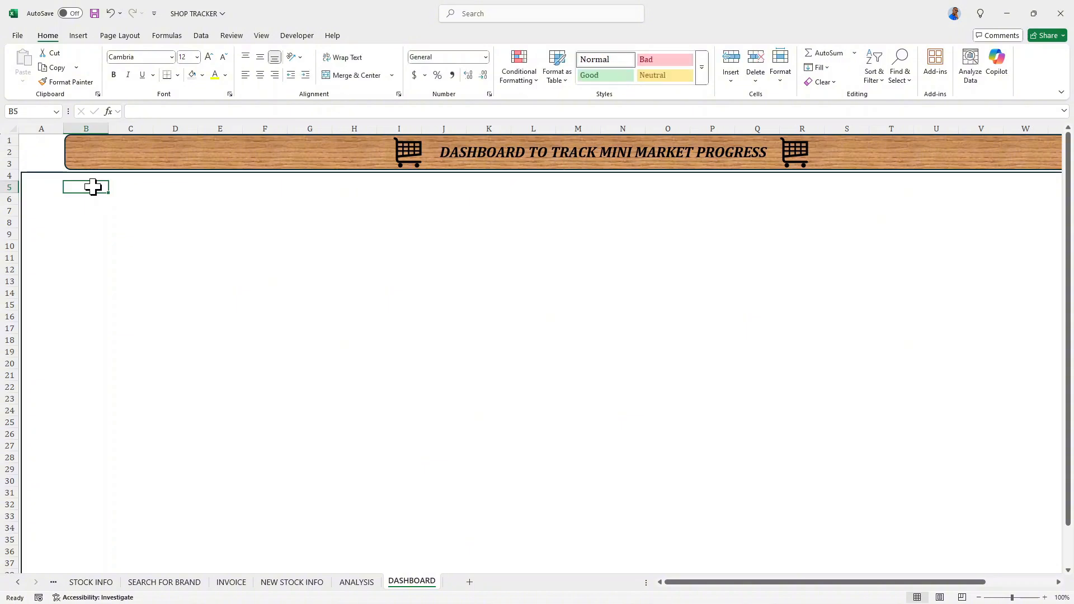
click(93, 178)
click(90, 189)
- Cut the quantity totals pivot table in AI9:AO10 of the ANALYSIS sheet and paste it into DASHBOARD at cell B5
click(357, 583)
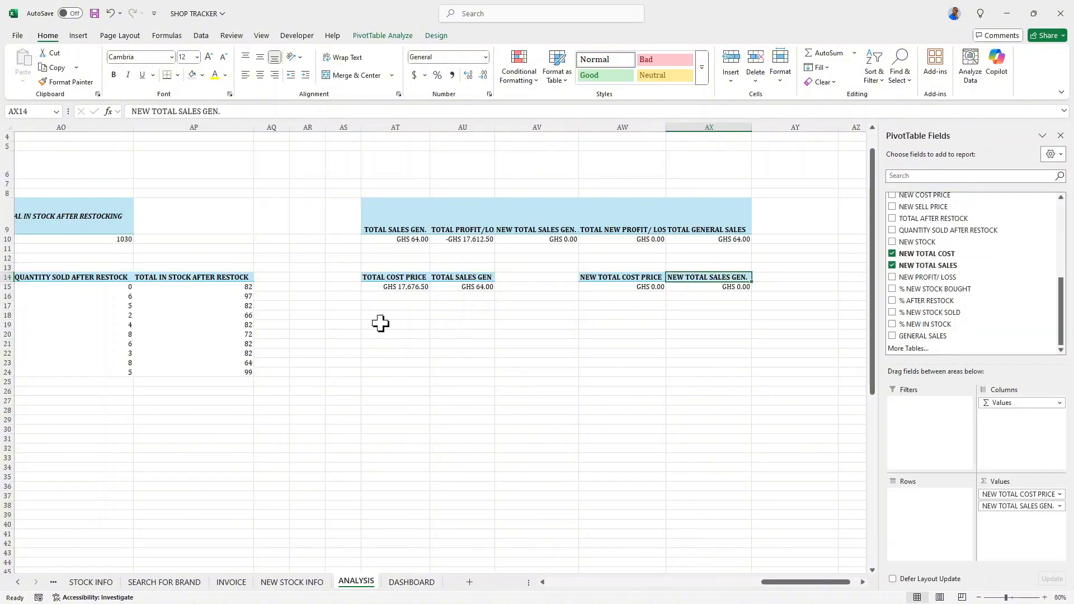
drag(791, 583, 740, 586)
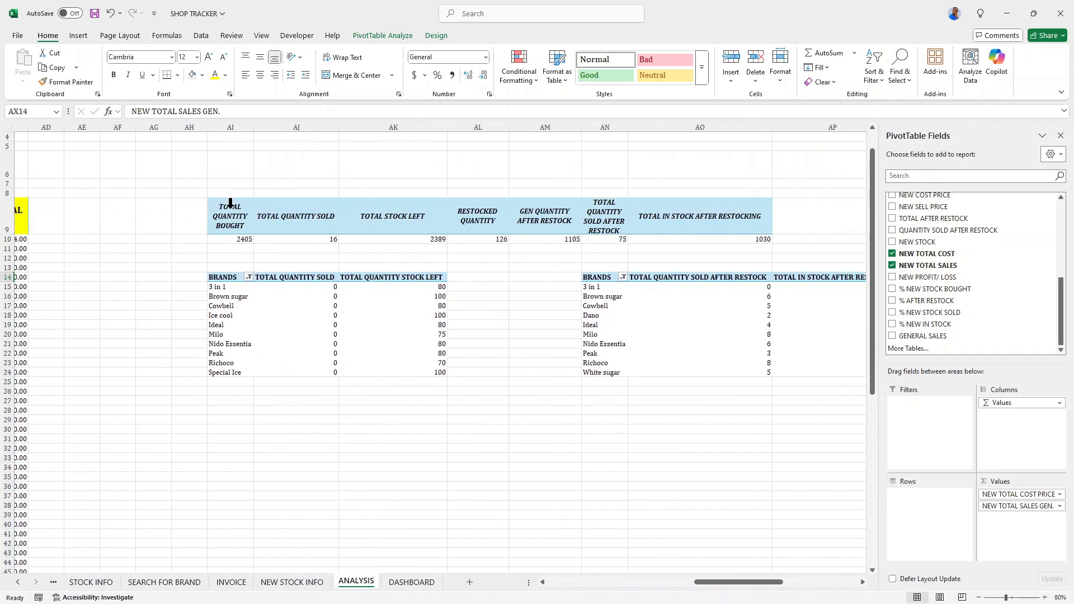
drag(225, 212, 684, 238)
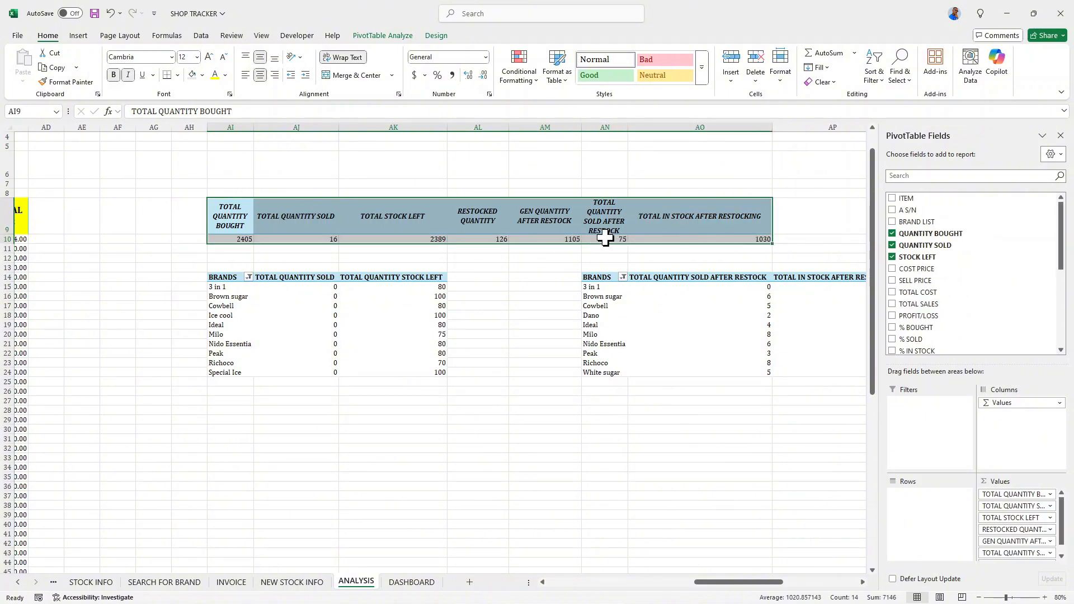
key(ctrl+x)
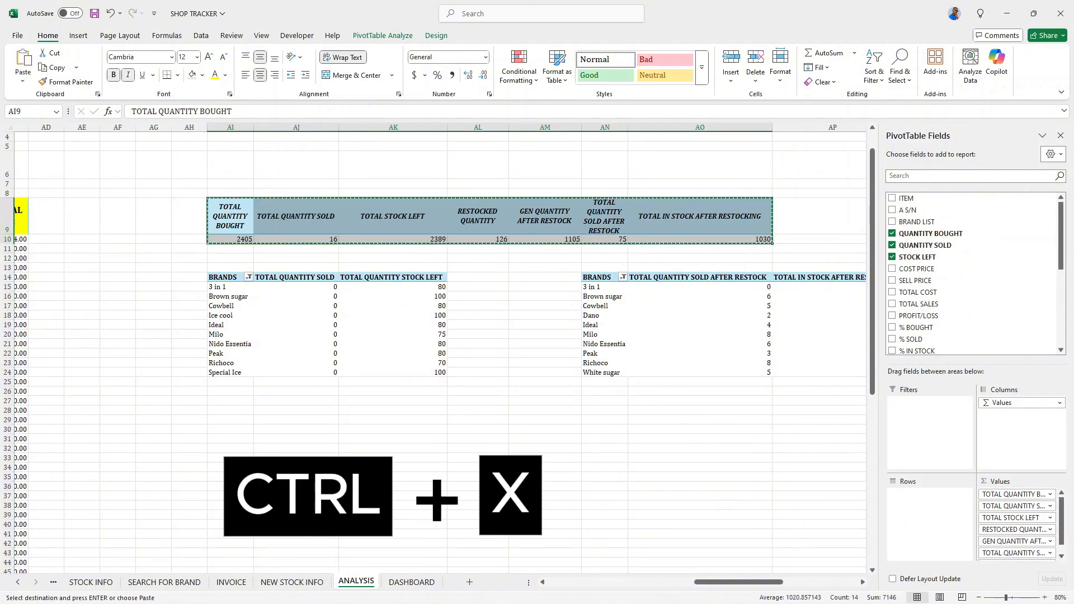
click(411, 582)
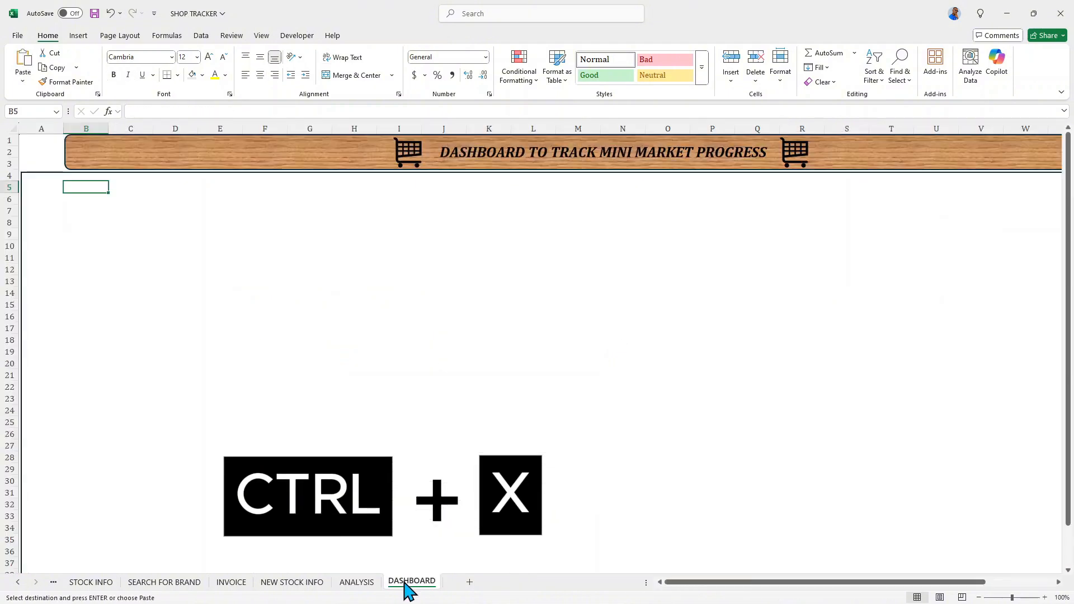
right_click(91, 188)
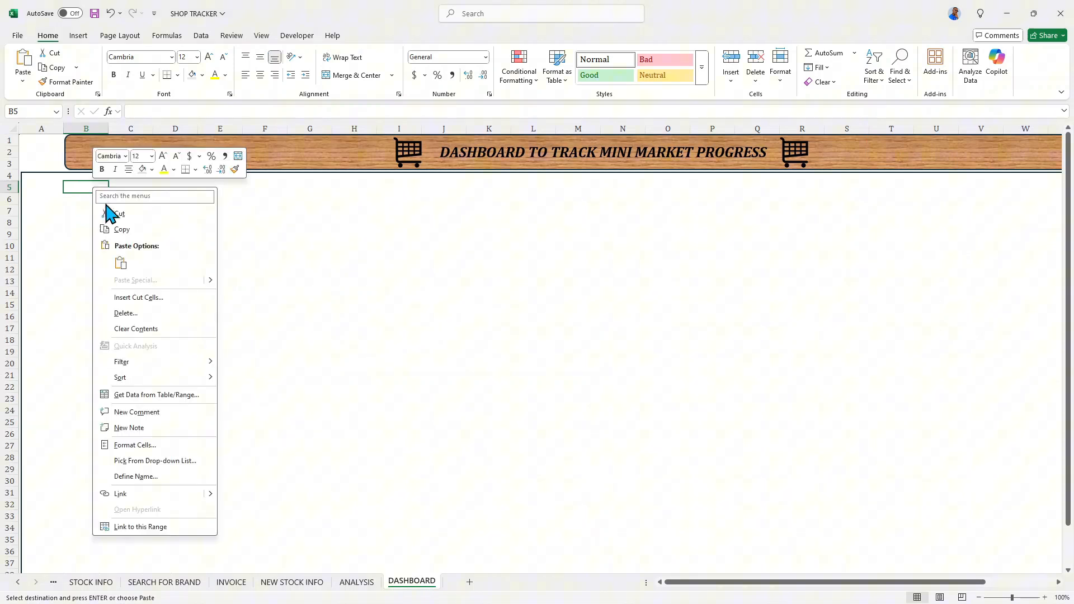
click(123, 259)
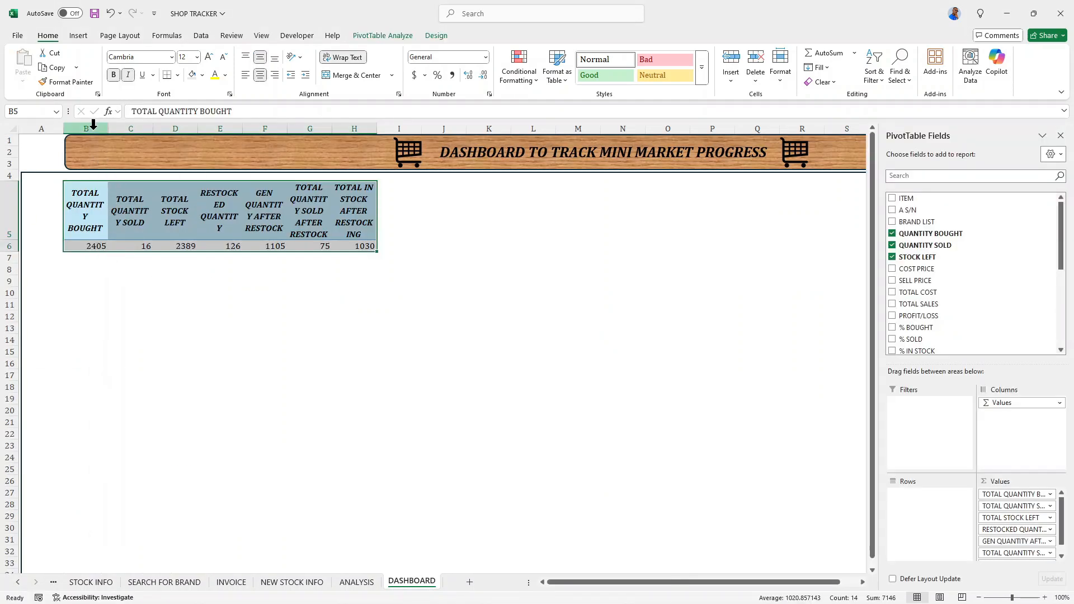
- Widen the pivot table's columns on the DASHBOARD sheet so the words in the headers no longer break across lines
drag(108, 129, 179, 128)
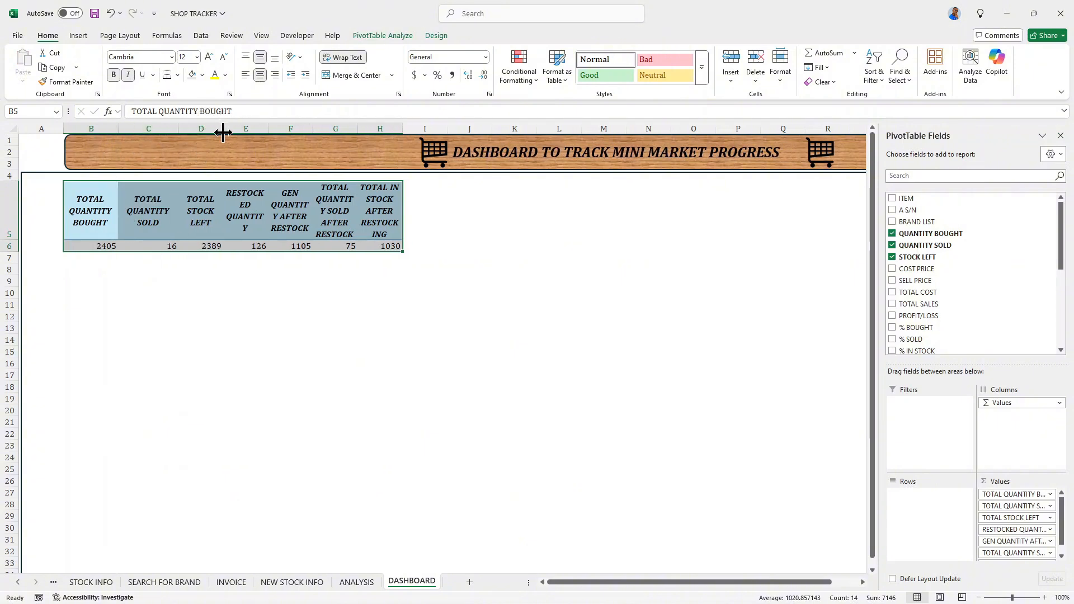
drag(224, 129, 350, 130)
click(337, 138)
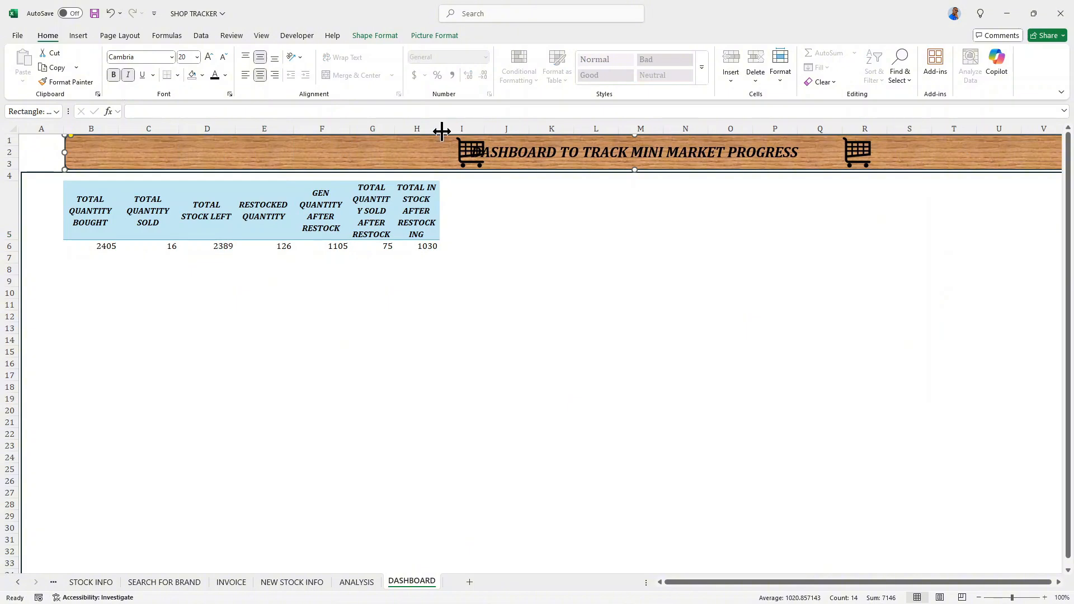
drag(440, 132, 460, 132)
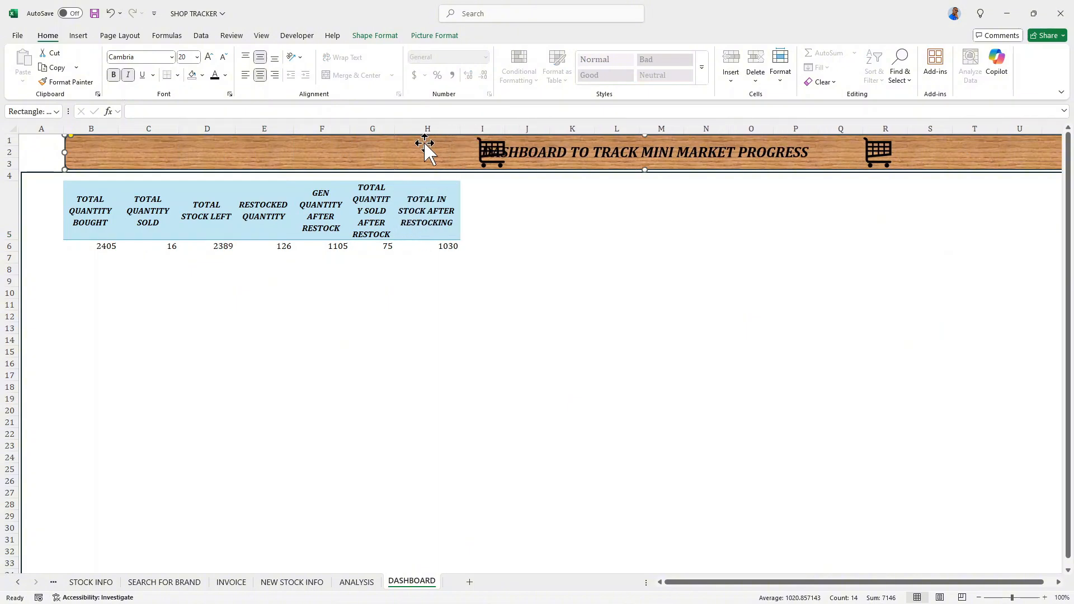
click(488, 154)
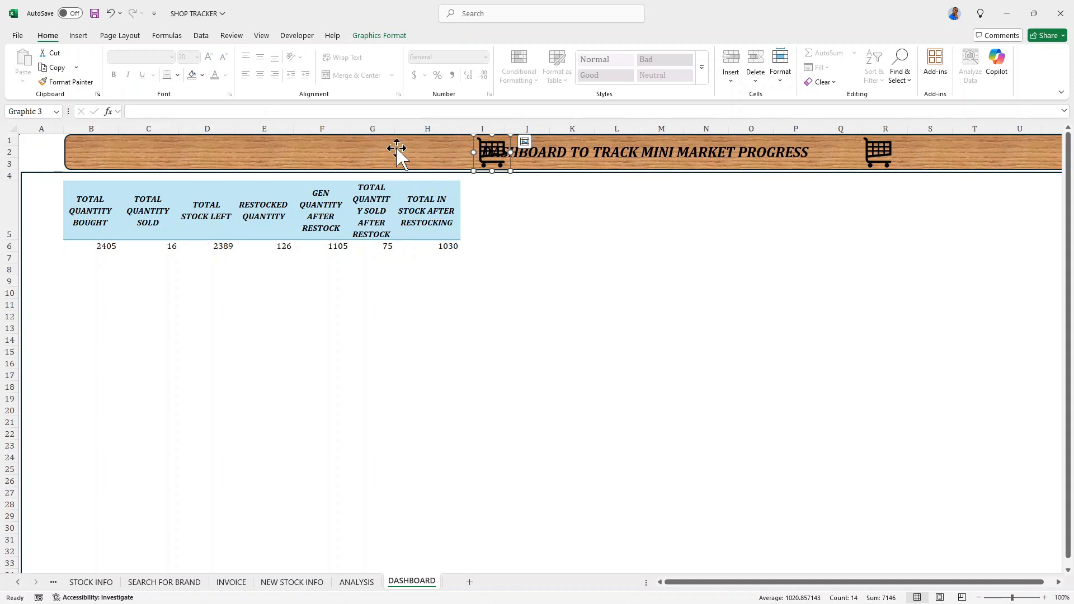
drag(395, 128, 414, 133)
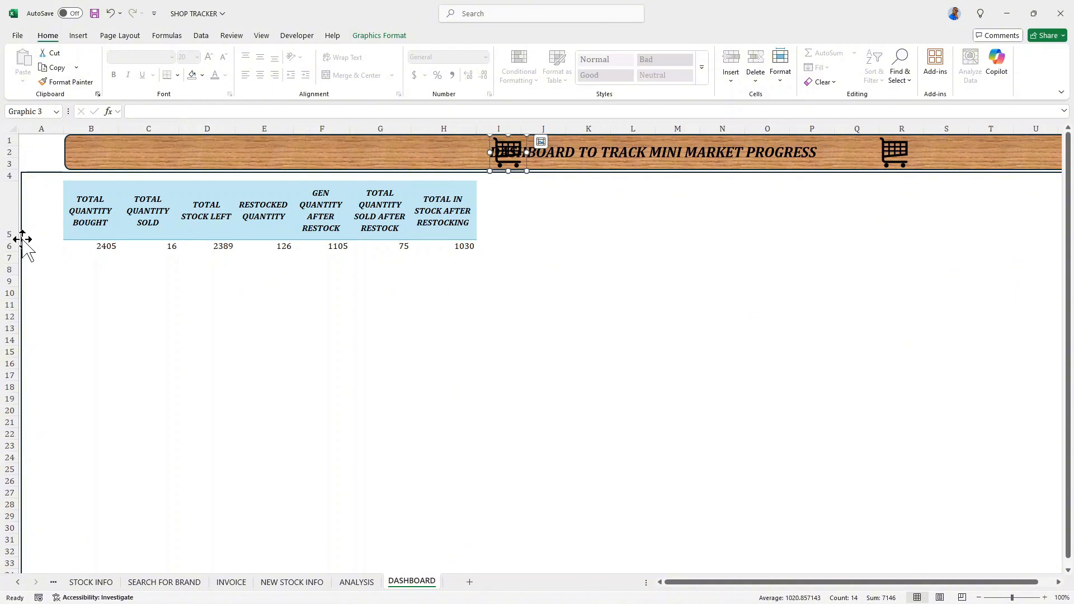
- Reduce the height of header row 5 and set the font size of headers B5:H5 to 11
drag(19, 239, 444, 210)
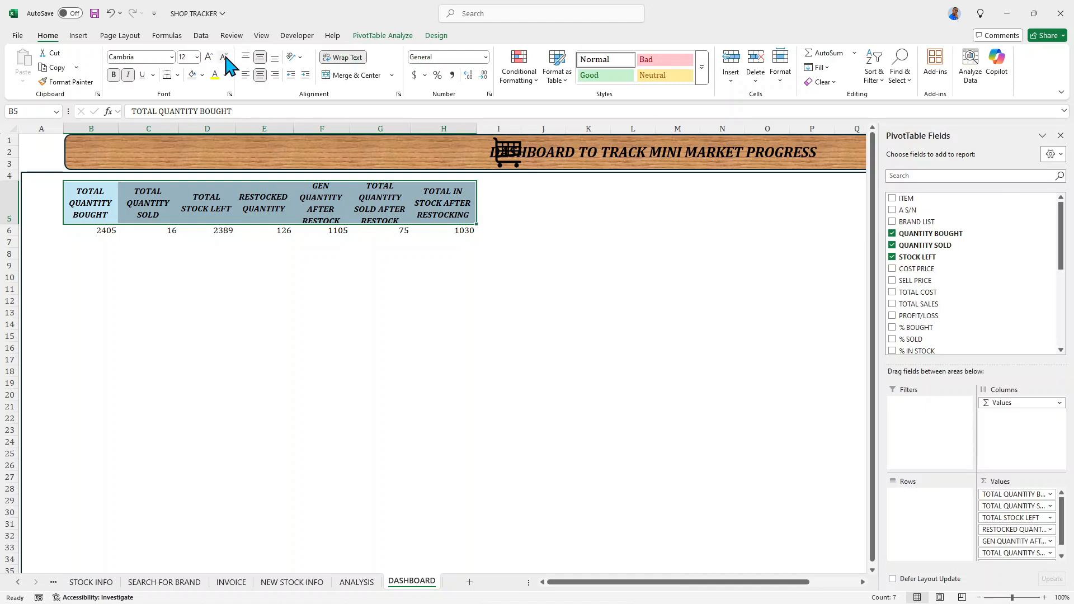
click(223, 56)
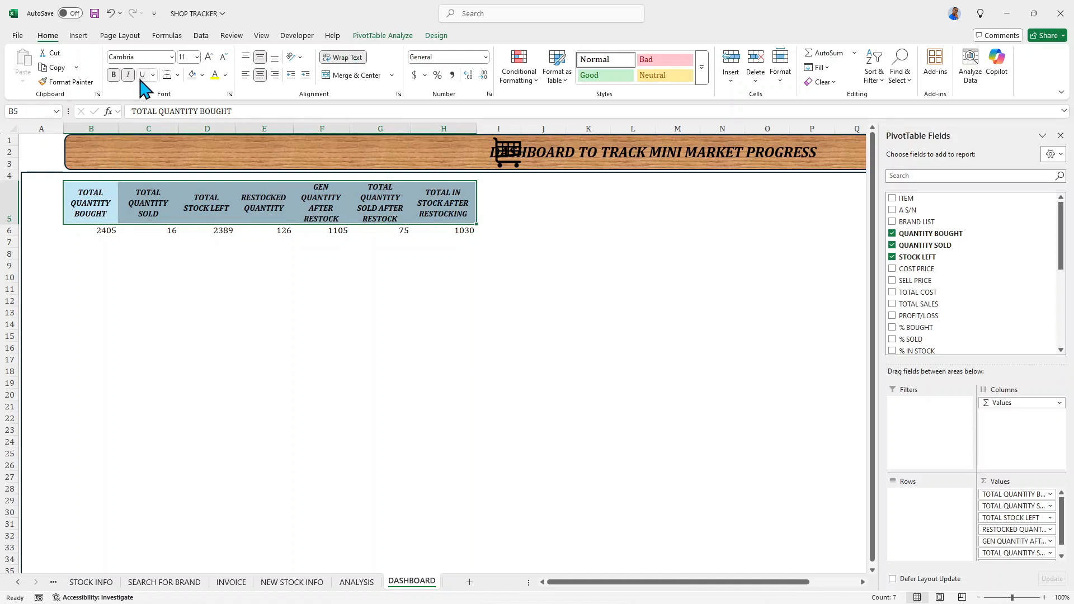
- Fill the pivot table headers B5:H5 light orange and give the values B6:H6 a yellow font on a black fill
click(203, 76)
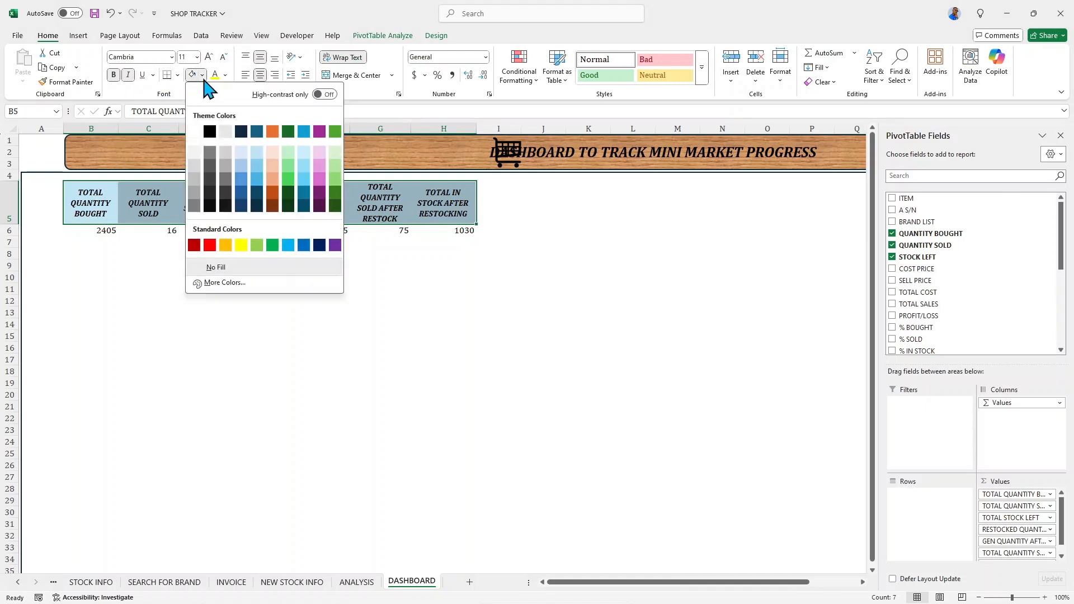
click(273, 162)
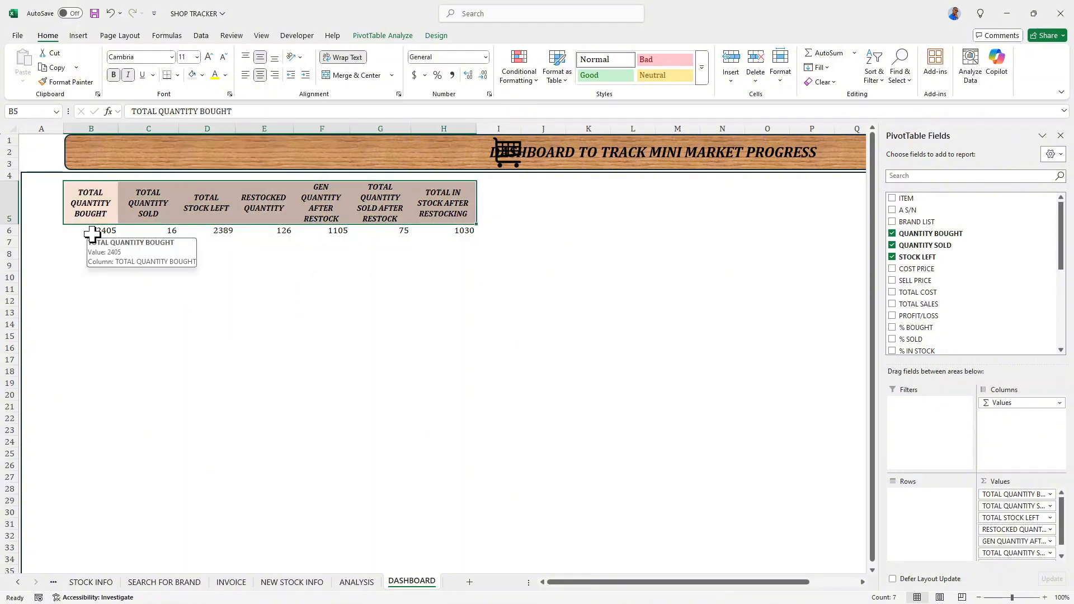
drag(92, 234, 430, 230)
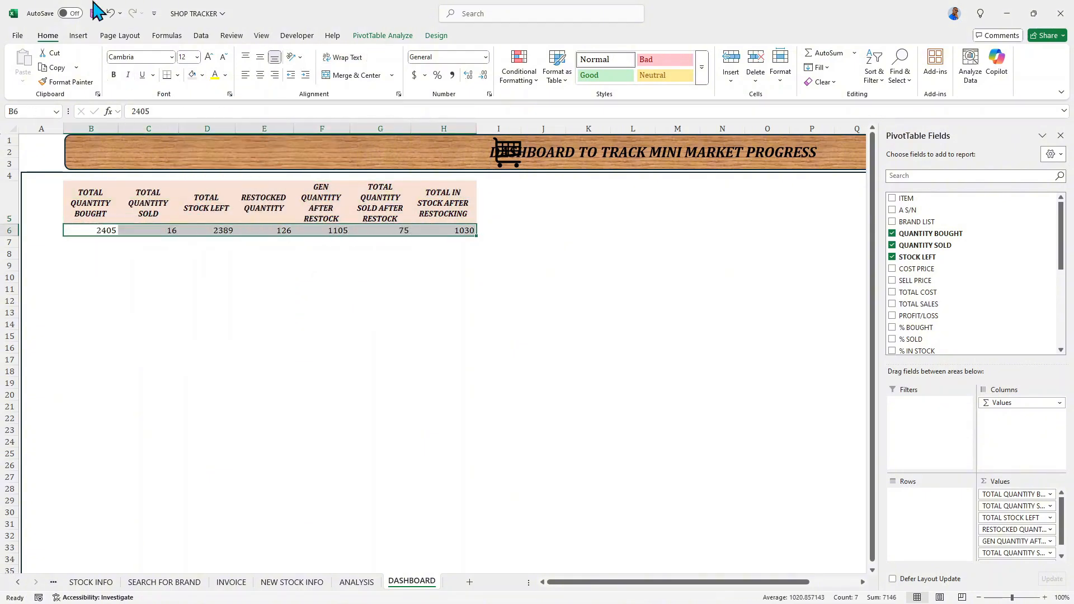
click(216, 75)
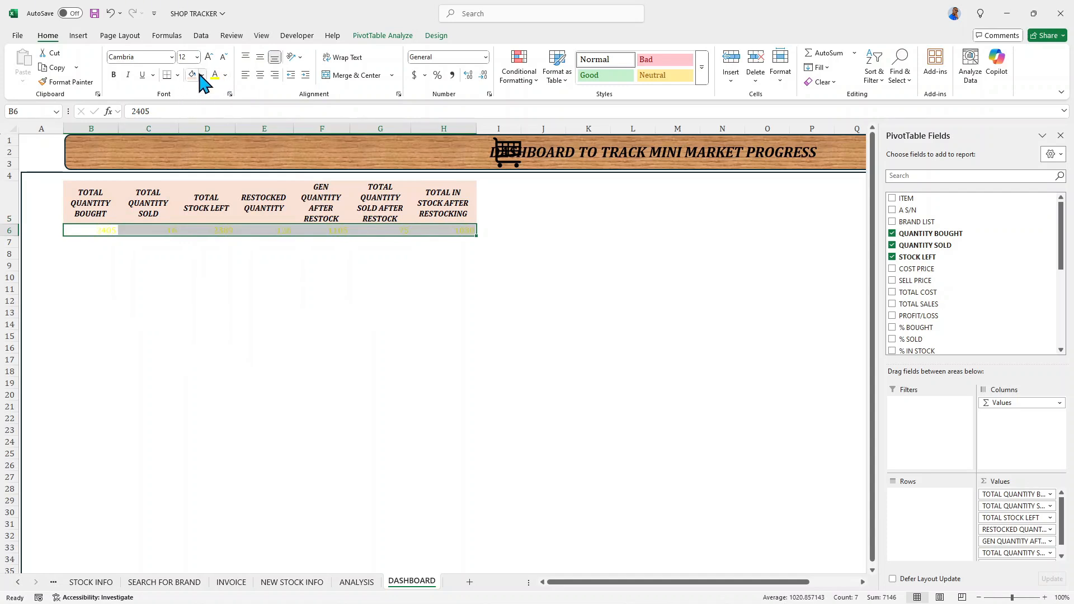
right_click(201, 75)
key(Escape)
click(202, 75)
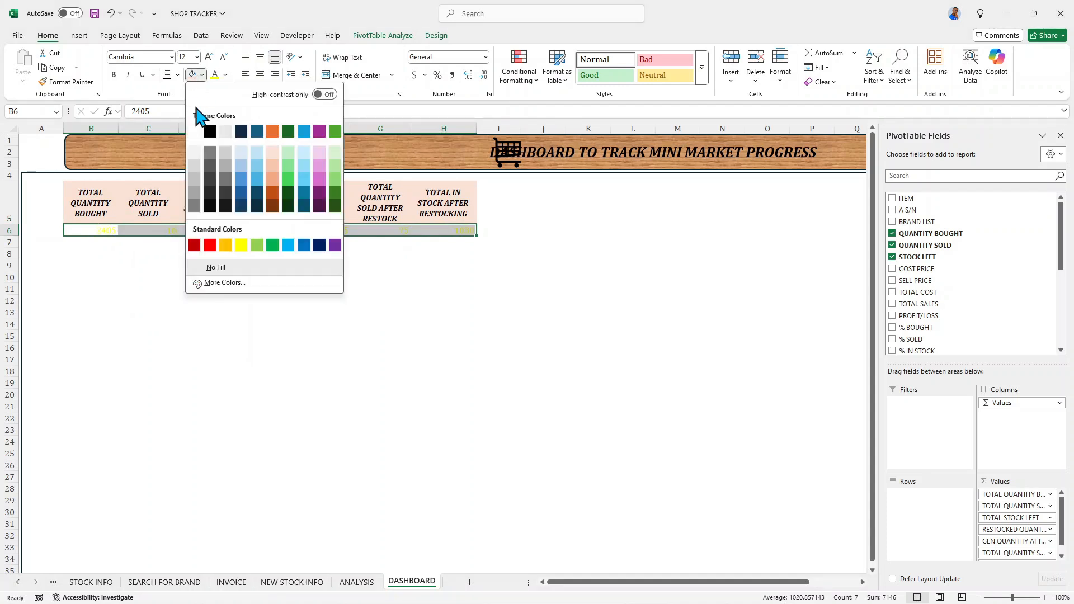
click(211, 207)
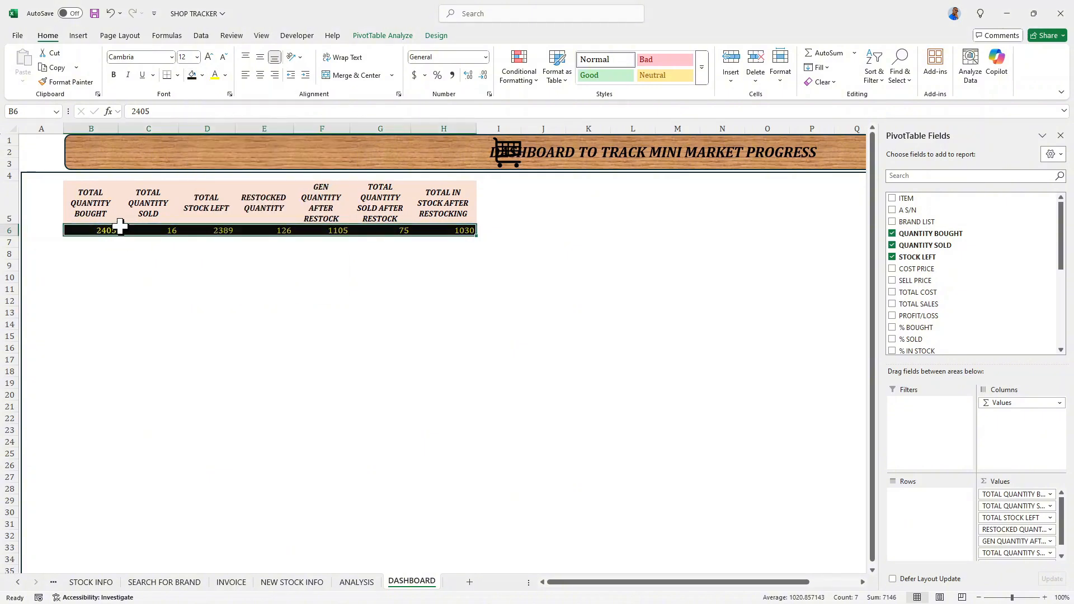
- Set the values in B6:H6 to font size 16 with bold italic styling
click(209, 57)
click(209, 57)
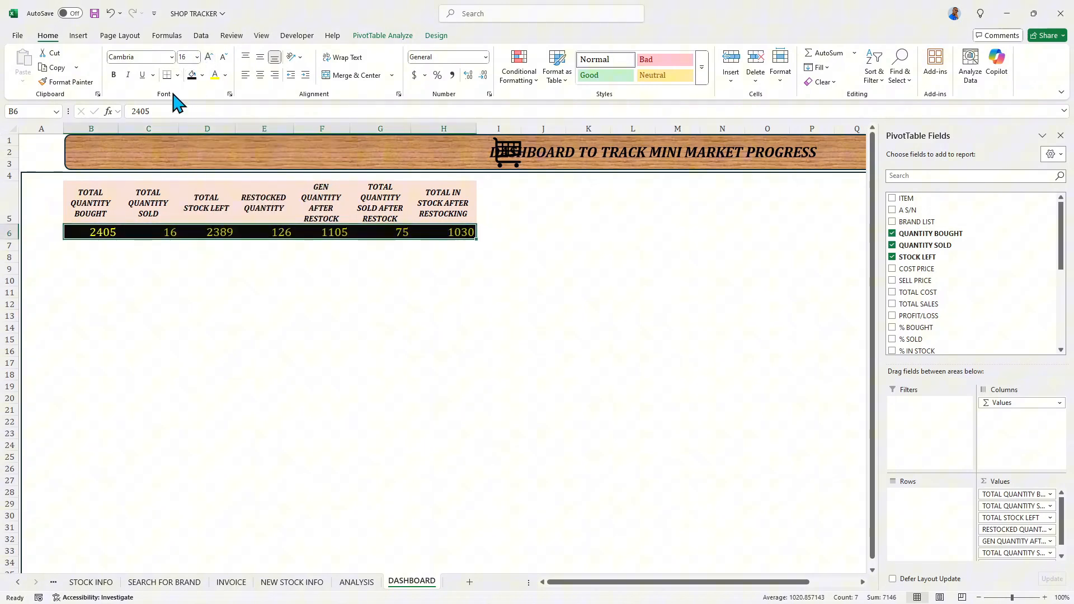
click(128, 75)
click(114, 75)
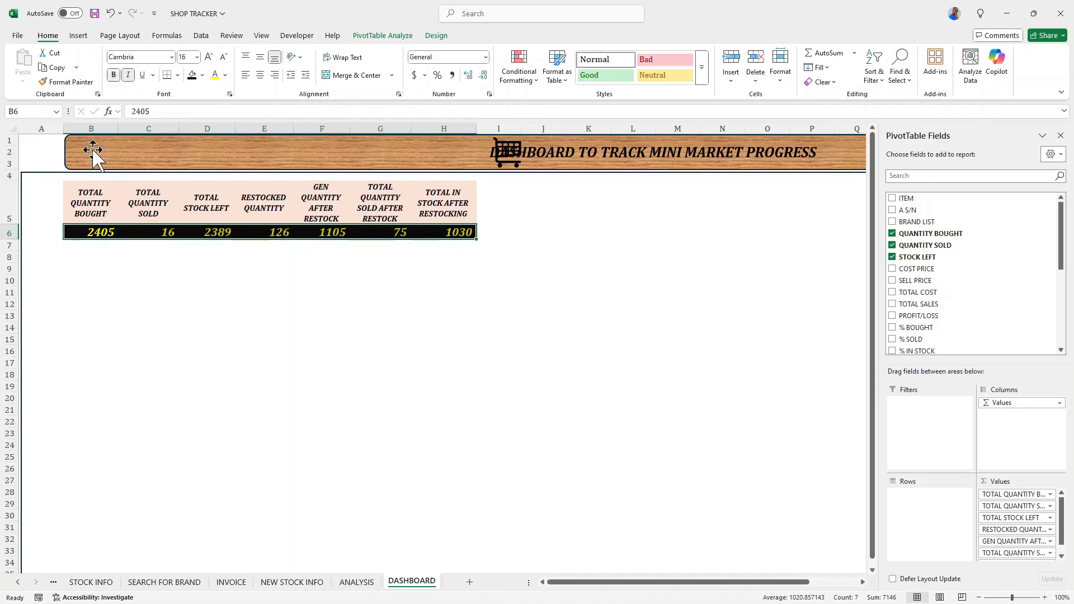
click(143, 332)
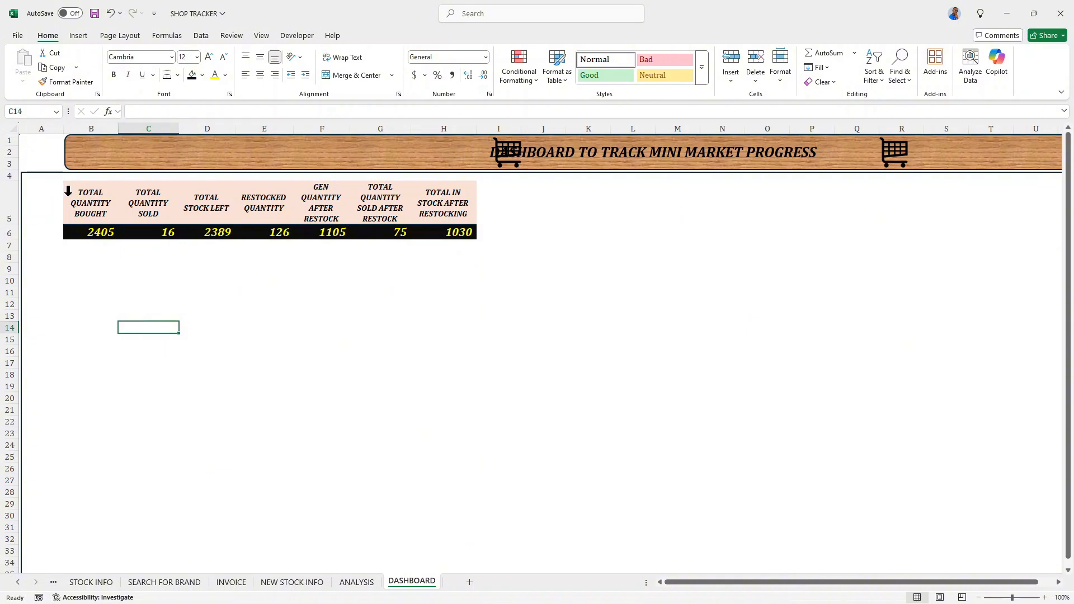
- Insert an empty column before column B and narrow it to a slim margin beside the pivot table
drag(63, 128, 75, 129)
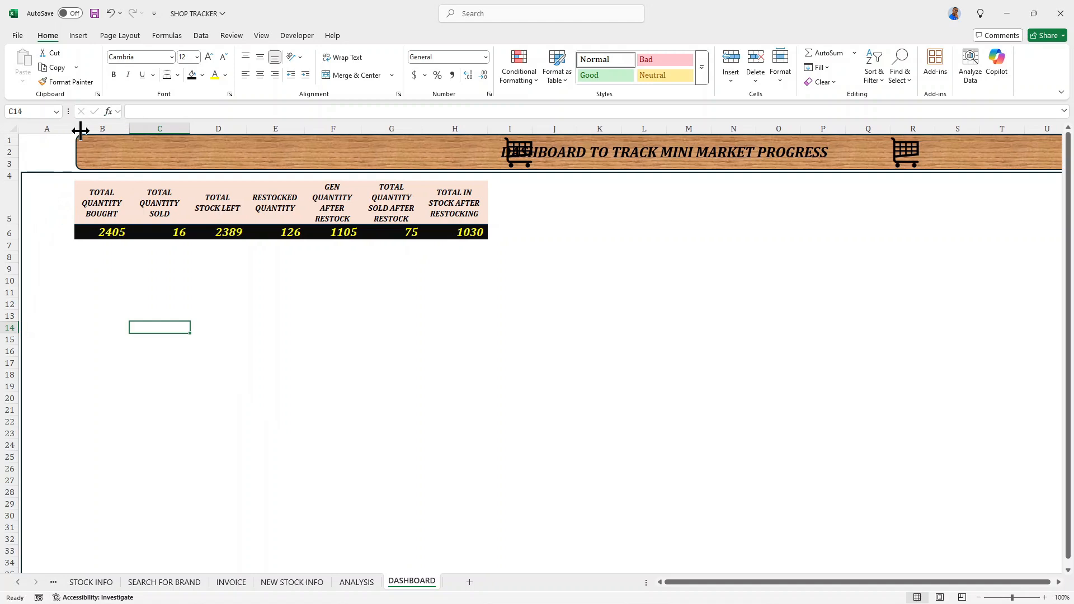
drag(78, 128, 62, 128)
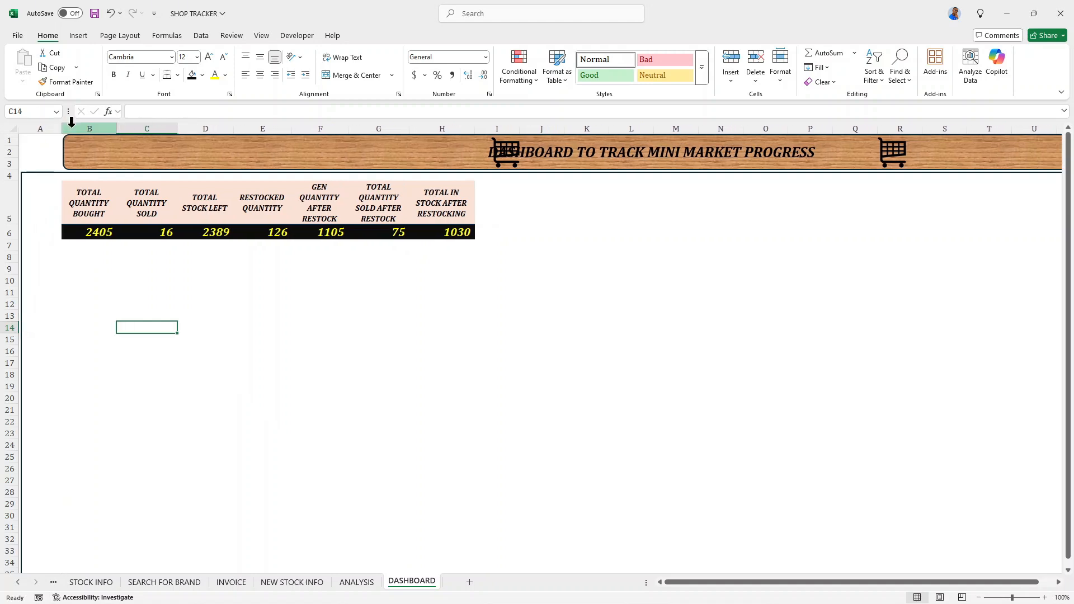
click(78, 120)
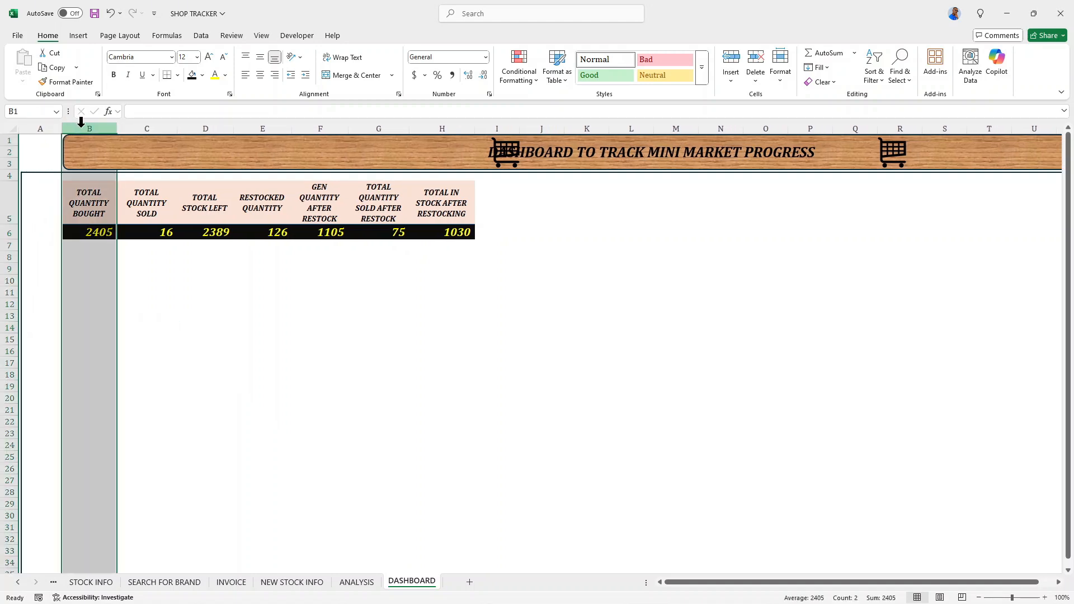
key(ctrl+shift+plus)
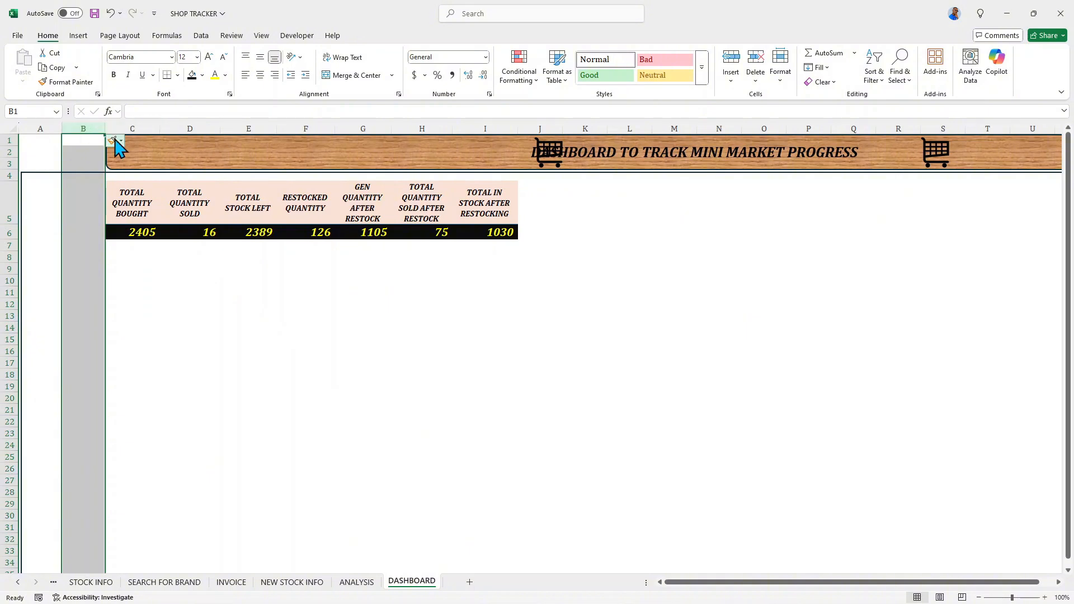
drag(105, 129, 86, 132)
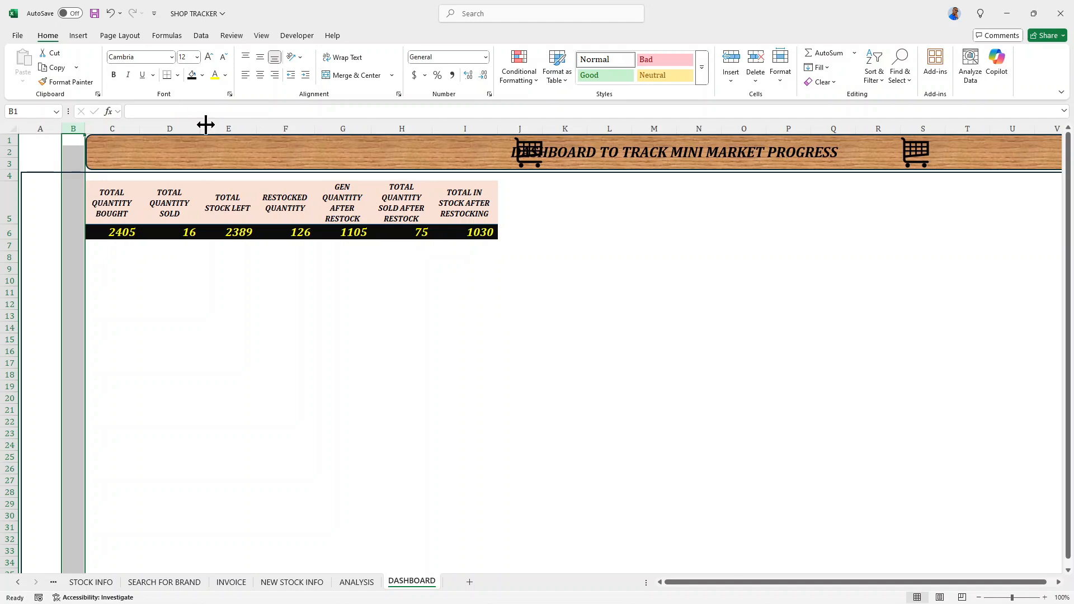
- Move the shopping cart icon that overlaps the start of the banner title left until it clears the text
click(314, 151)
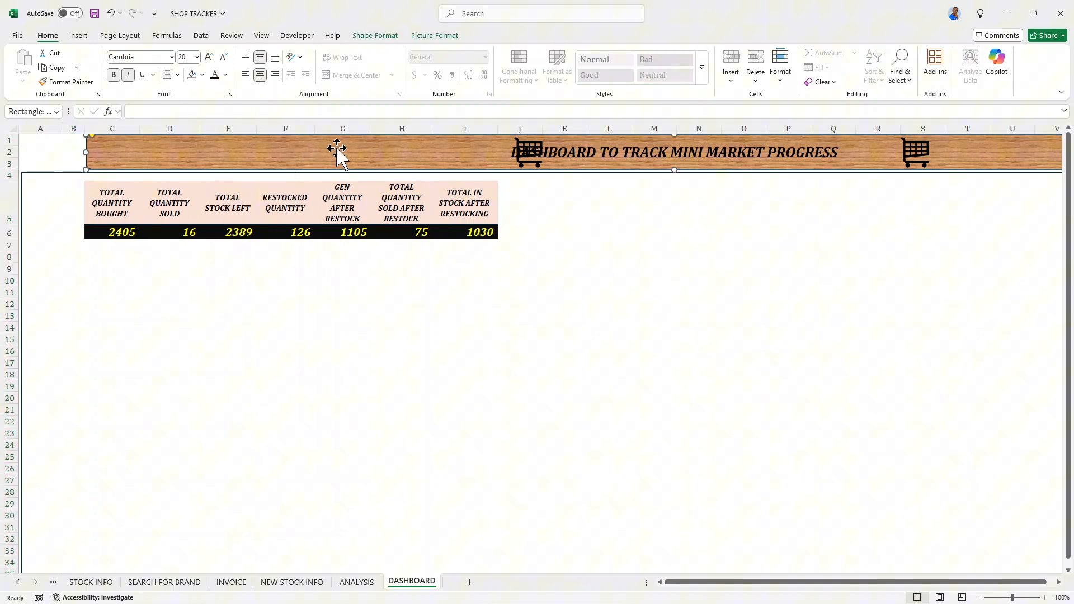
click(530, 147)
key(Left)
key(Left)
key(Left)
key(Left)
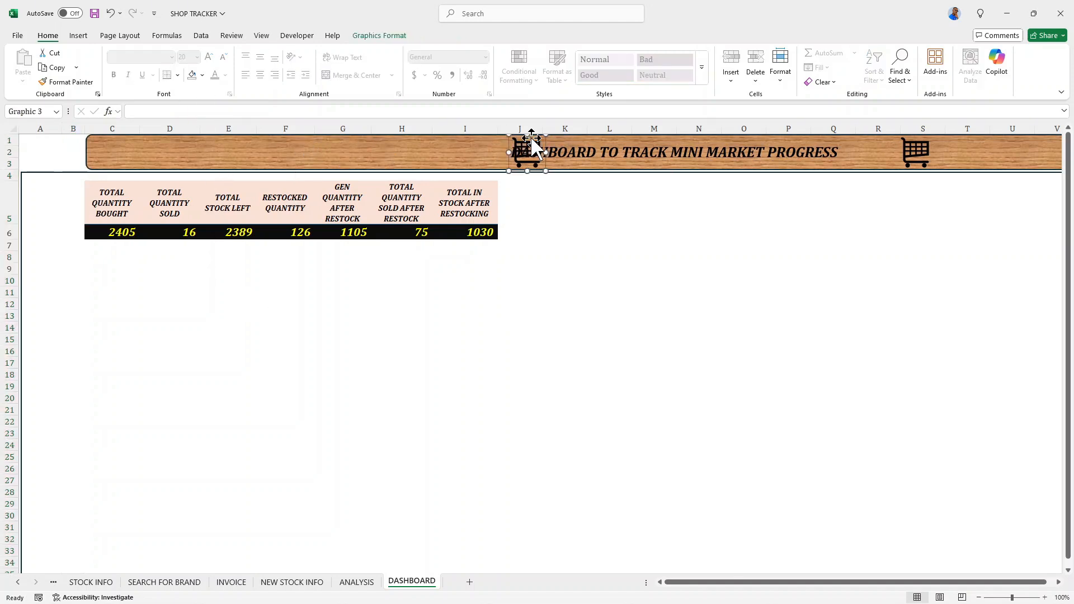
key(Left)
key(Left)
key(Left)
key(Left)
key(Left)
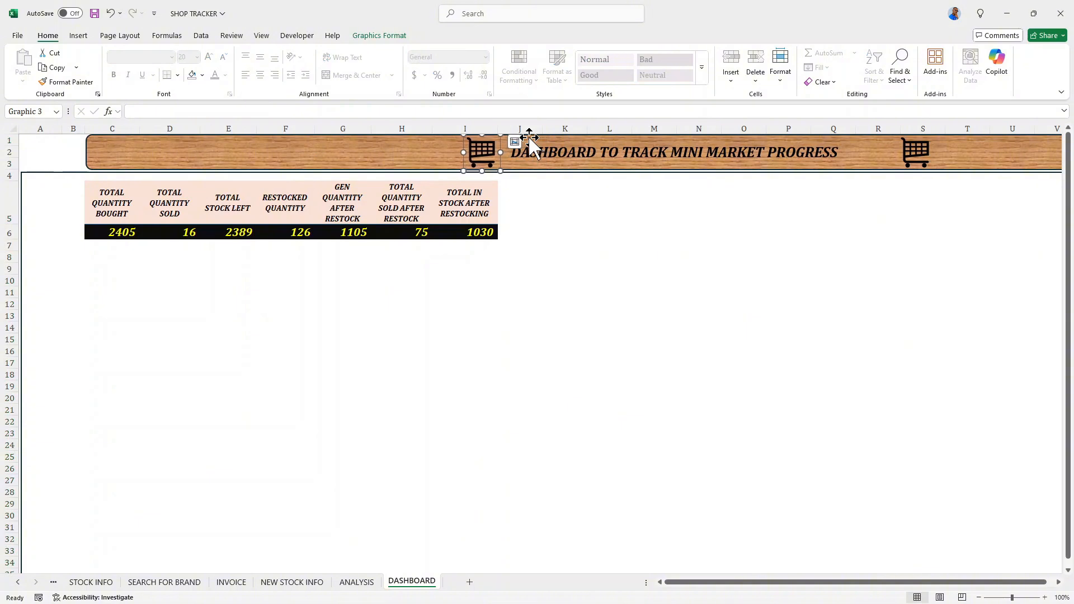
- Move the shopping cart icon after the banner title left so it sits close to the word PROGRESS
click(922, 148)
key(Left)
key(Left)
key(Left)
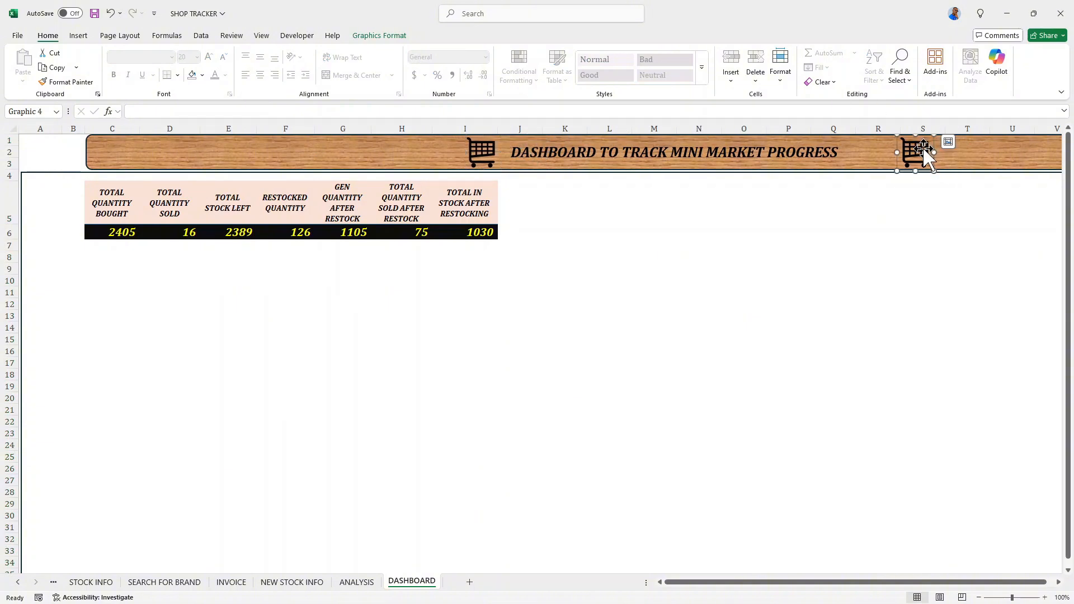
key(Left)
key(Left)
key(Left)
key(Left)
key(Left)
key(Left)
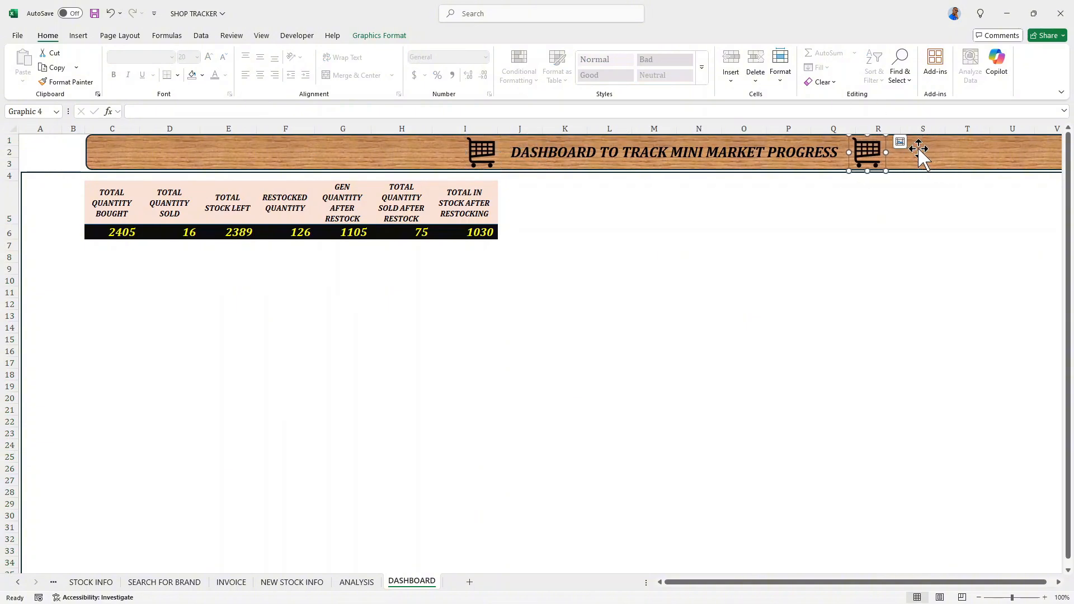
- Group the two shopping cart icons with the wood-textured title banner into one object
click(913, 160)
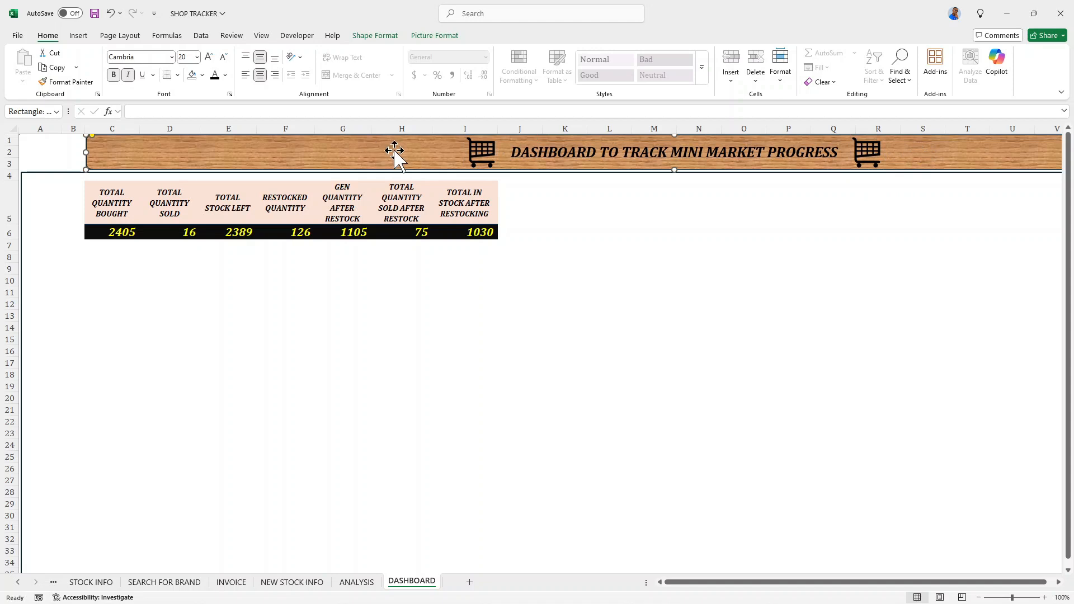
click(492, 156)
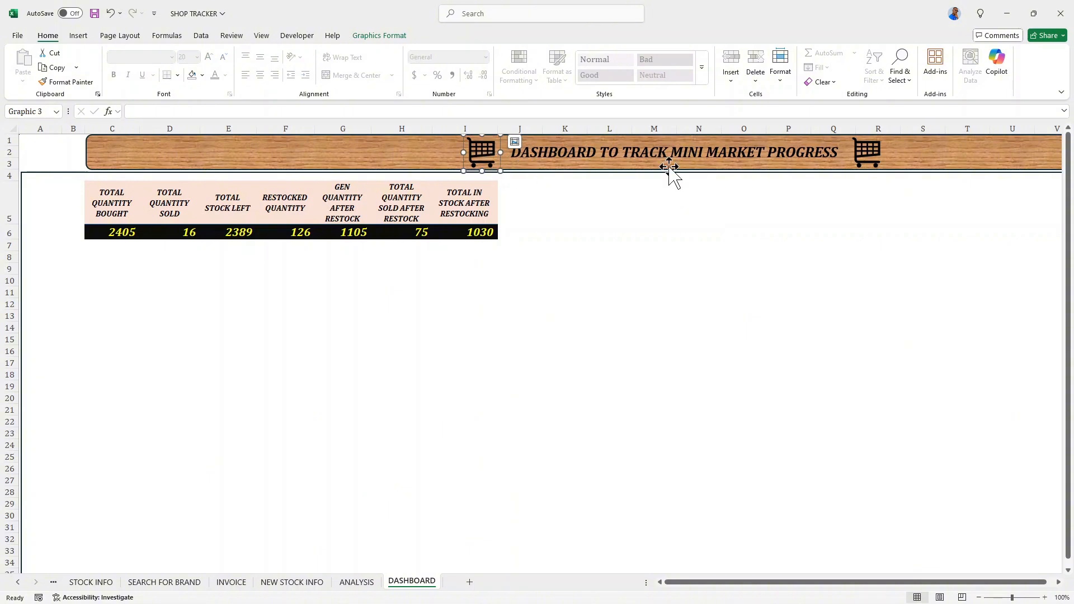
shift+click(873, 160)
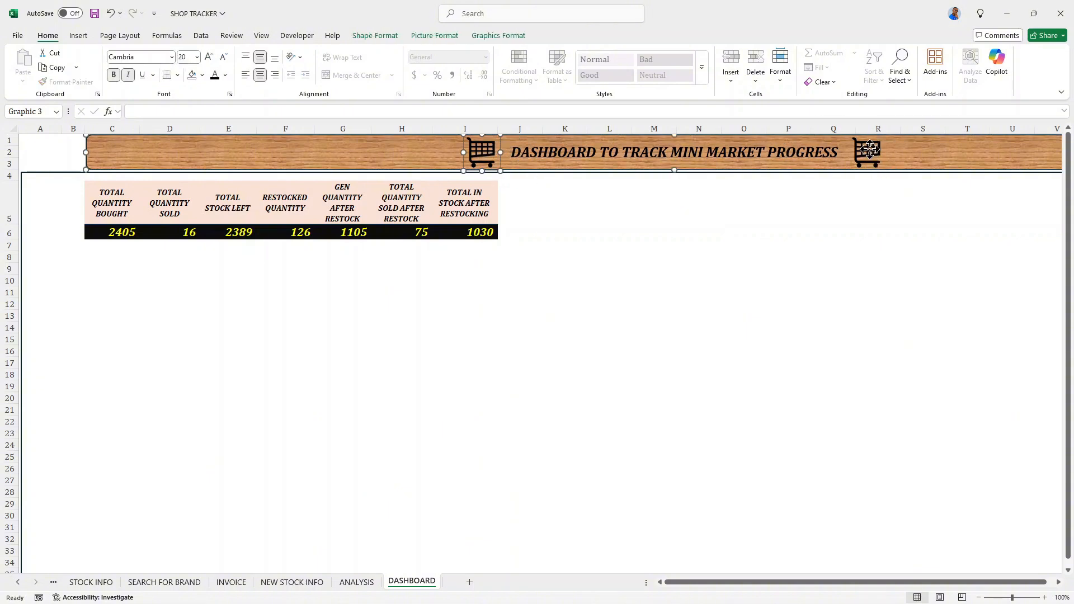
shift+click(874, 151)
shift+click(873, 148)
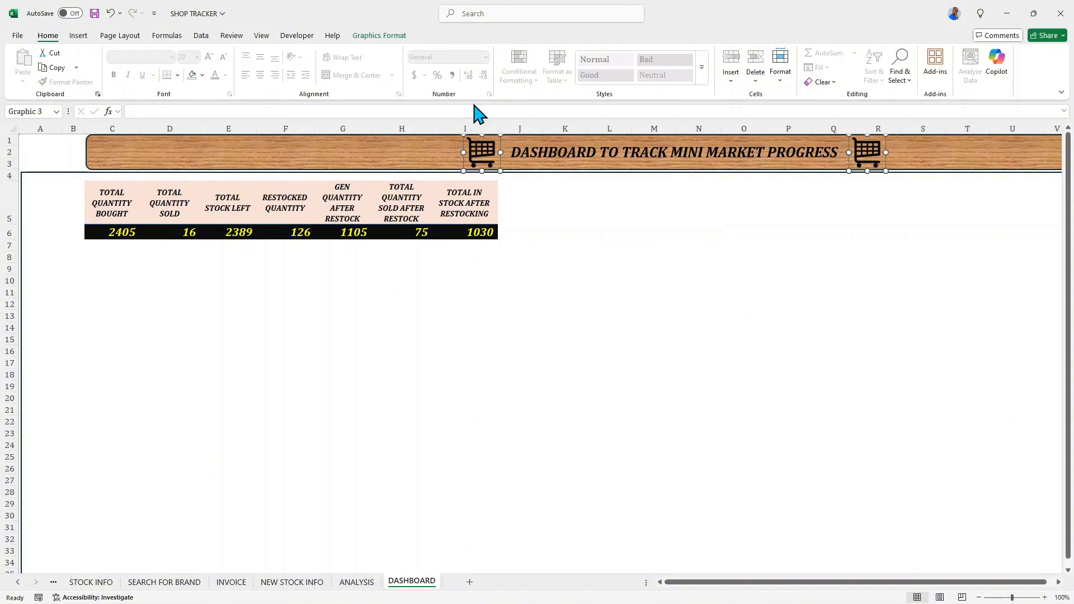
shift+click(355, 160)
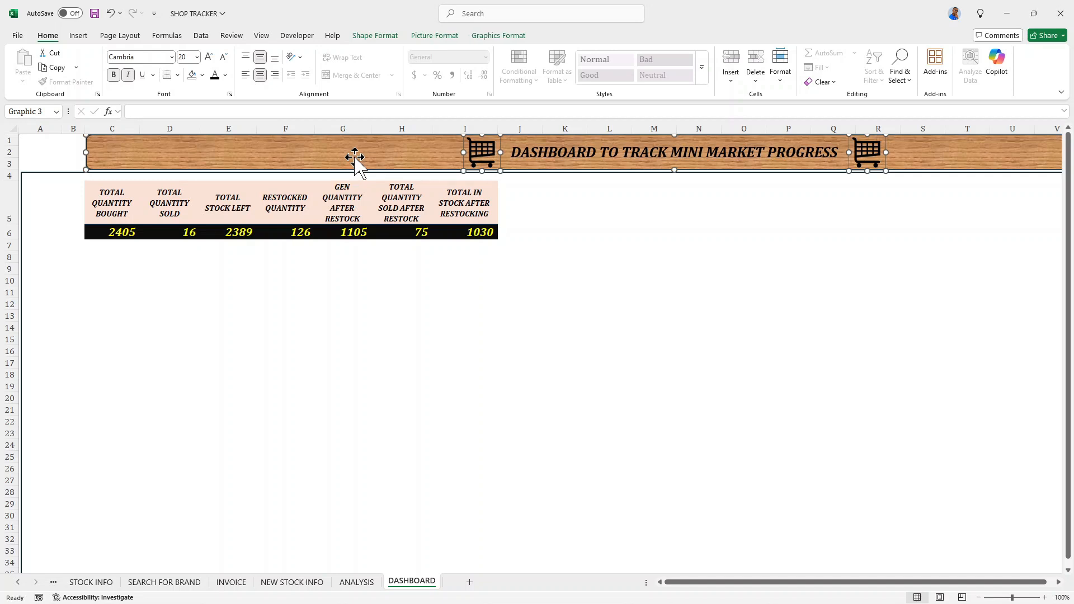
right_click(355, 157)
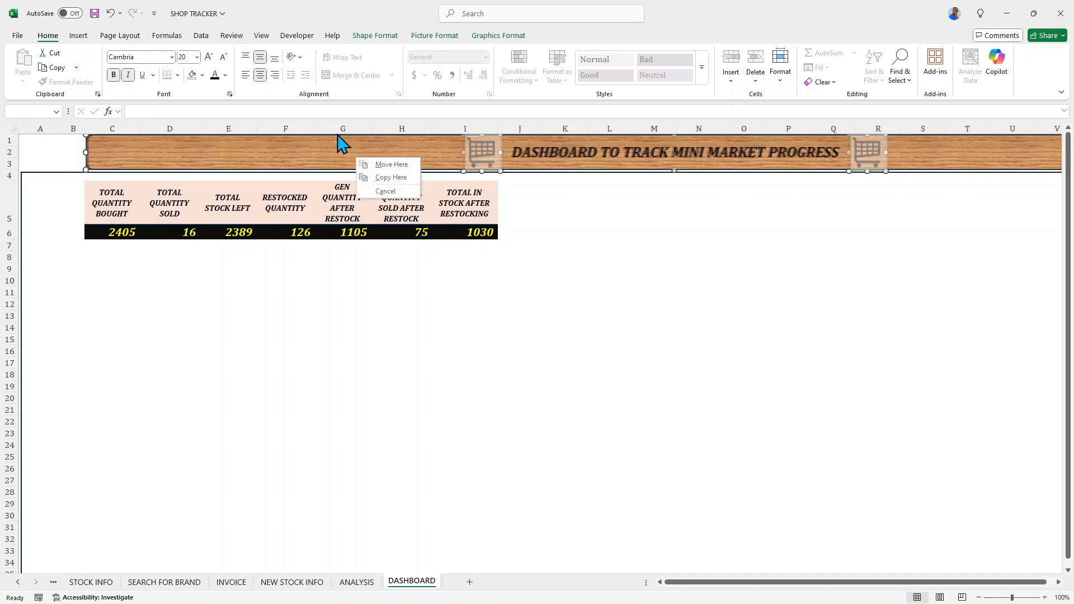
right_click(340, 138)
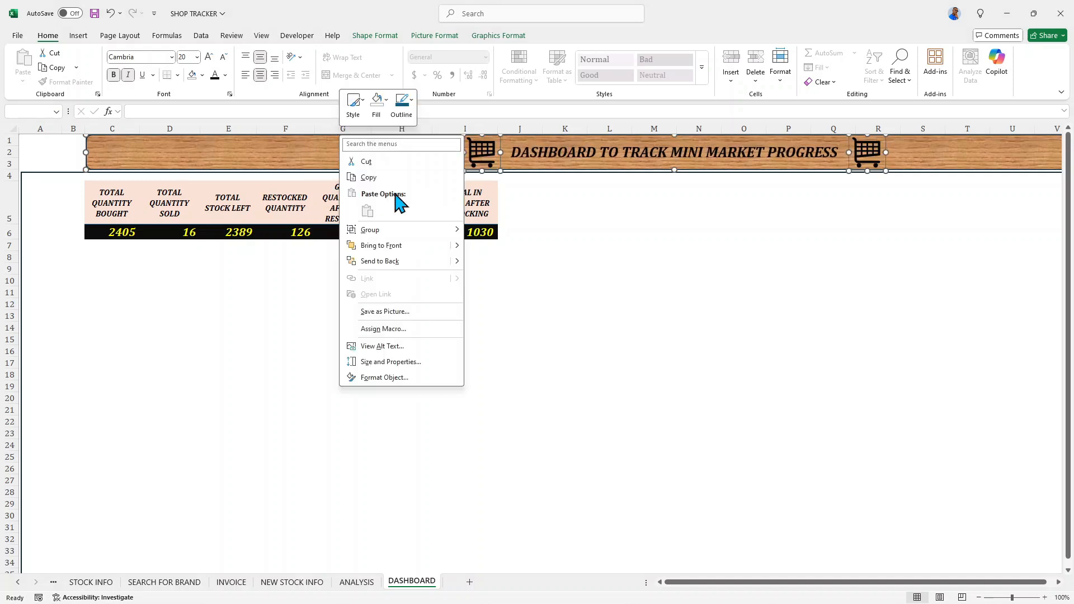
mouse_move(458, 232)
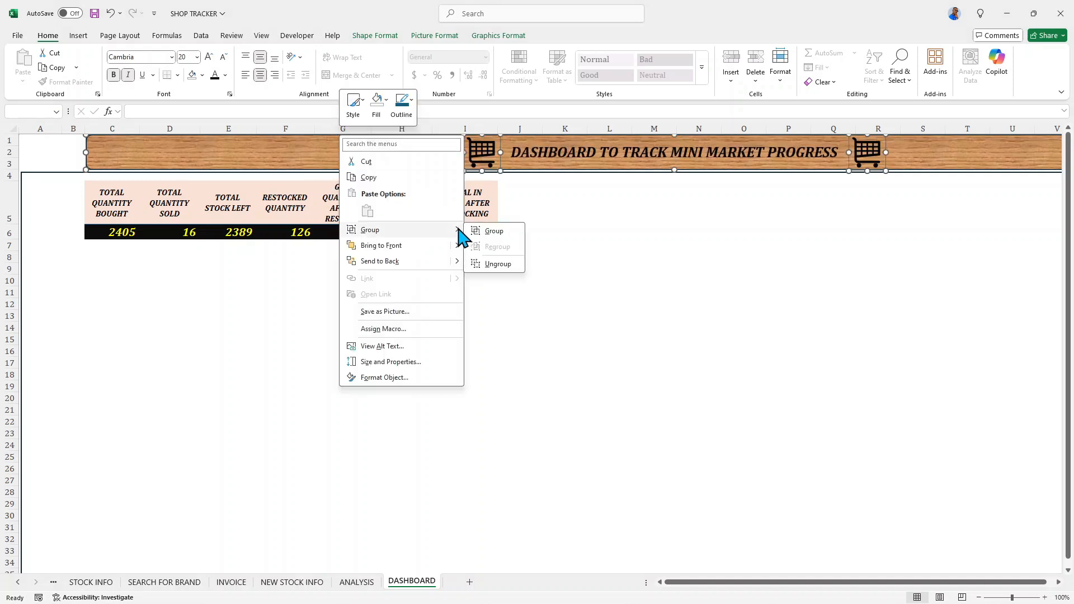
click(491, 232)
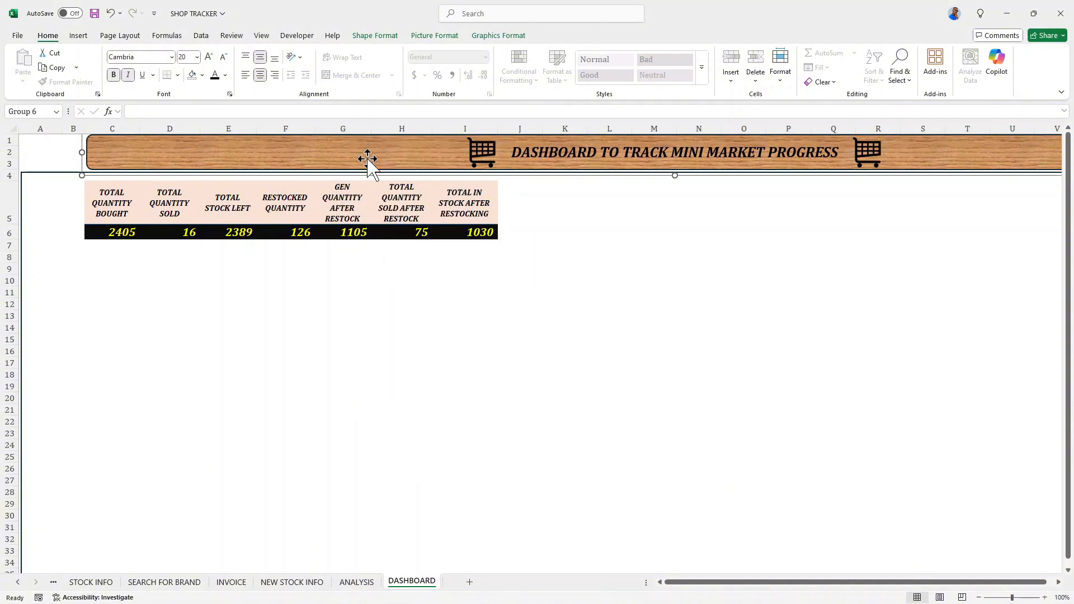
- Shift the grouped title banner horizontally so its left end starts inside column B
key(Right)
key(Right)
key(Right)
key(Right)
key(Right)
key(Right)
key(Right)
key(Right)
key(Right)
key(Right)
key(Right)
key(Right)
key(Right)
key(Right)
key(Right)
key(Right)
key(Right)
key(Right)
key(Right)
key(Right)
key(Right)
key(Right)
key(Right)
key(Right)
key(Right)
key(Right)
key(Right)
key(Right)
key(Right)
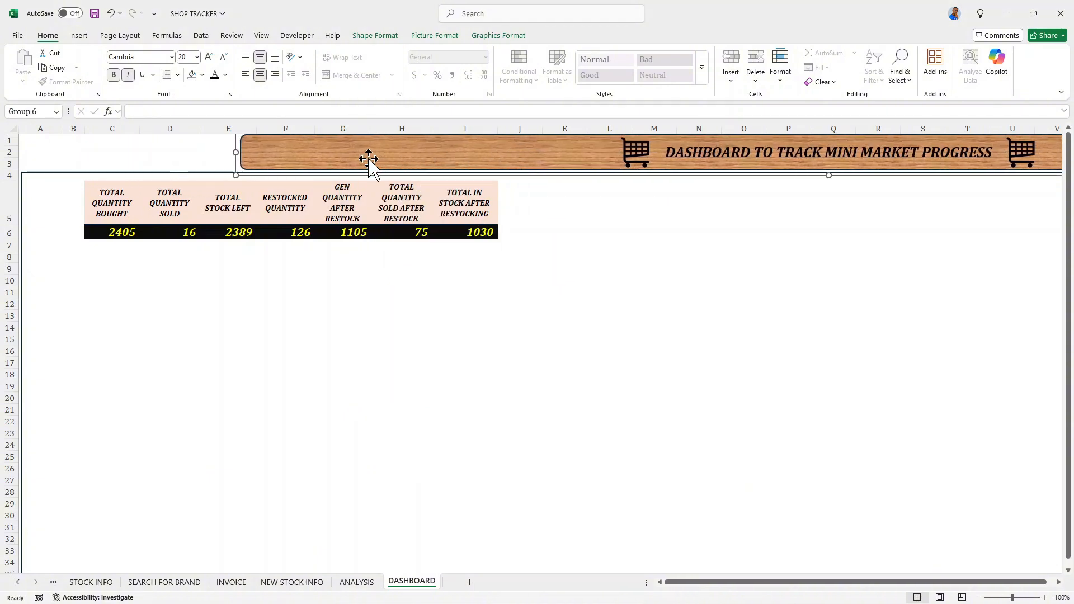
key(Left)
key(Left)
key(Left)
key(Left)
key(Left)
key(Left)
key(Left)
key(Left)
key(Left)
key(Left)
key(Left)
key(Left)
key(Left)
key(Left)
key(Left)
key(Left)
key(Left)
key(Left)
key(Left)
key(Left)
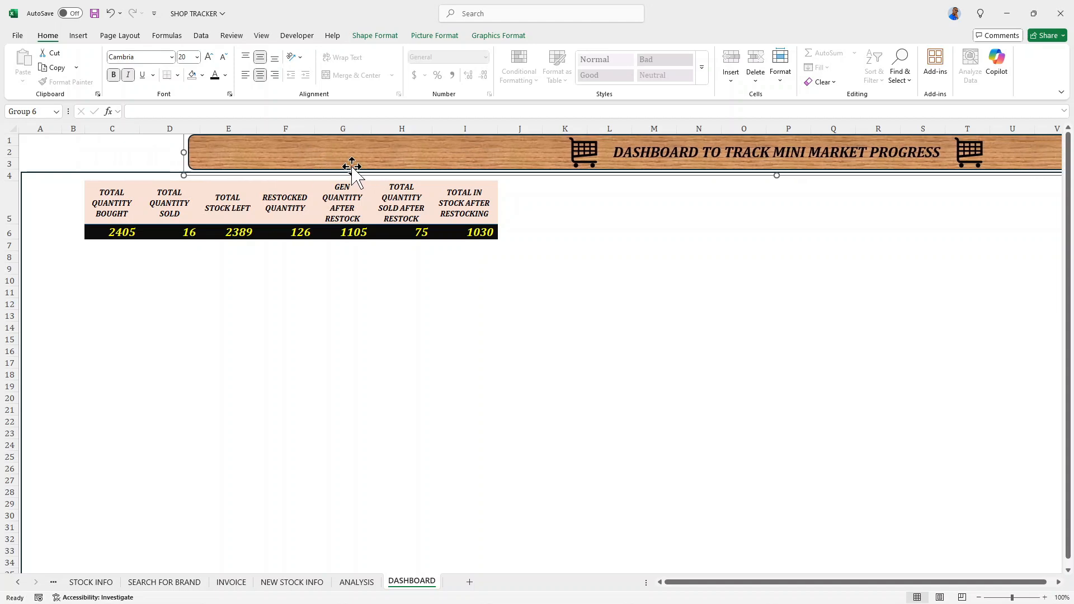
key(Left)
key(Left)
key(Left)
key(Left)
key(Left)
key(Left)
key(Left)
key(Left)
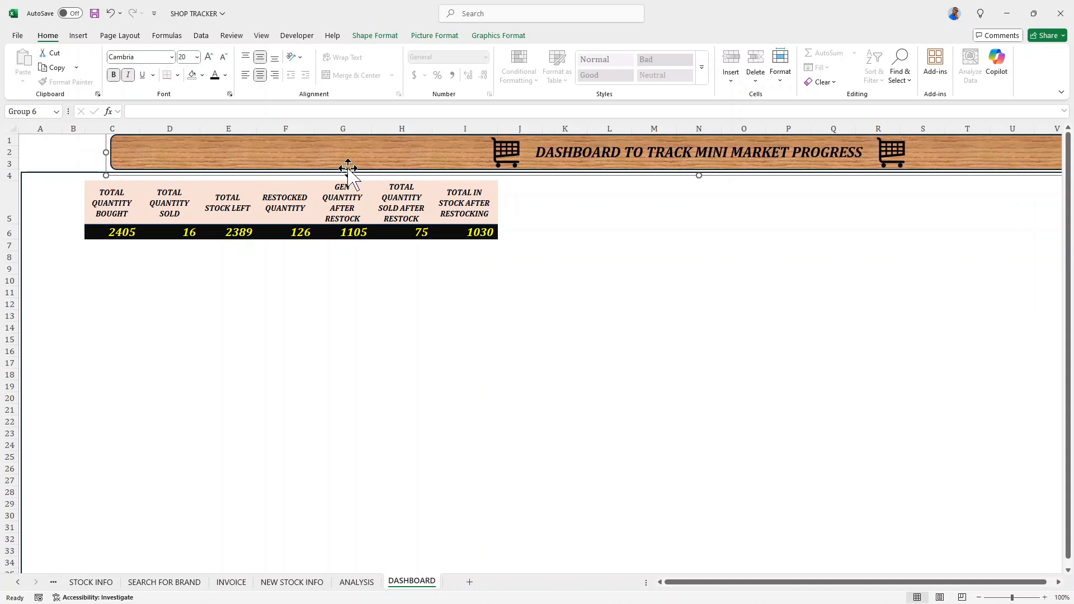
key(Left)
key(Left)
key(Left)
key(Left)
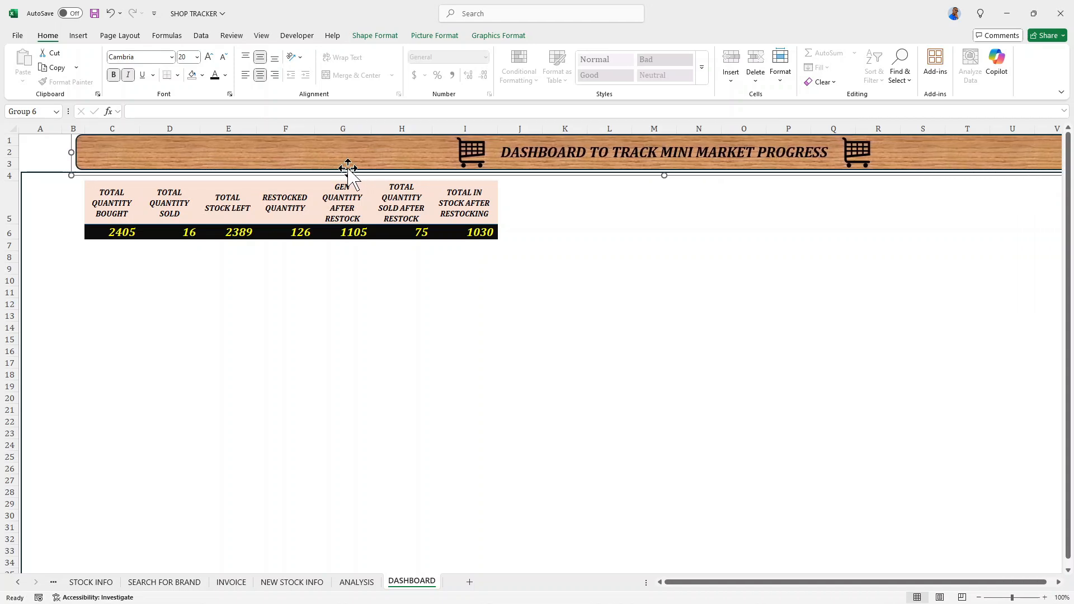
key(Left)
key(Left)
key(Left)
key(Left)
key(Left)
key(Left)
key(Left)
key(Left)
key(Left)
key(Left)
key(Left)
key(Left)
key(Left)
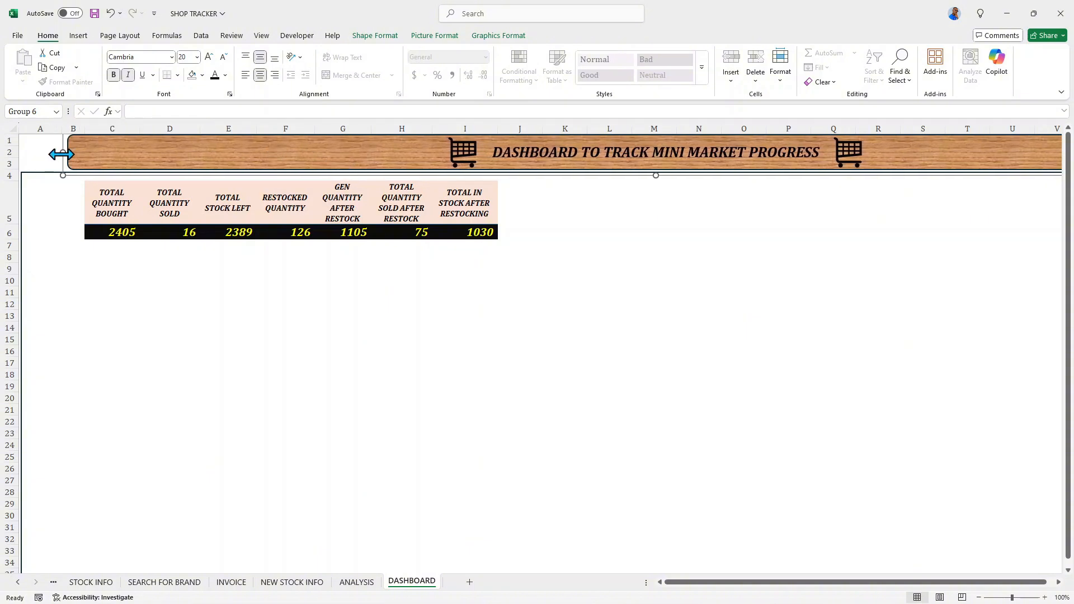
- Shorten the grouped banner from its left end and move it back so it spans from column B to column U
drag(61, 154, 295, 178)
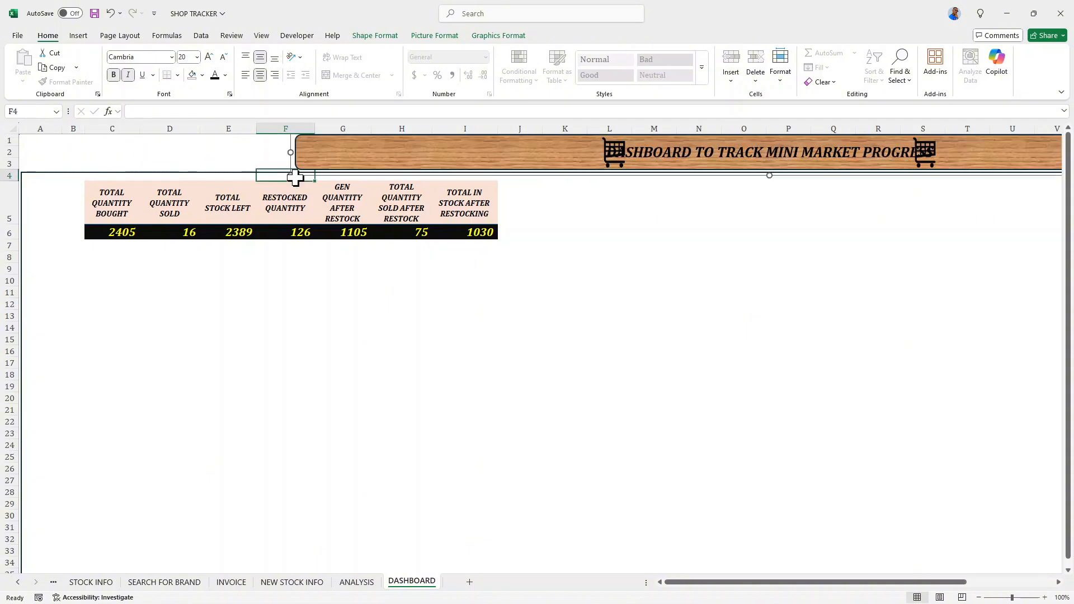
drag(375, 164, 153, 149)
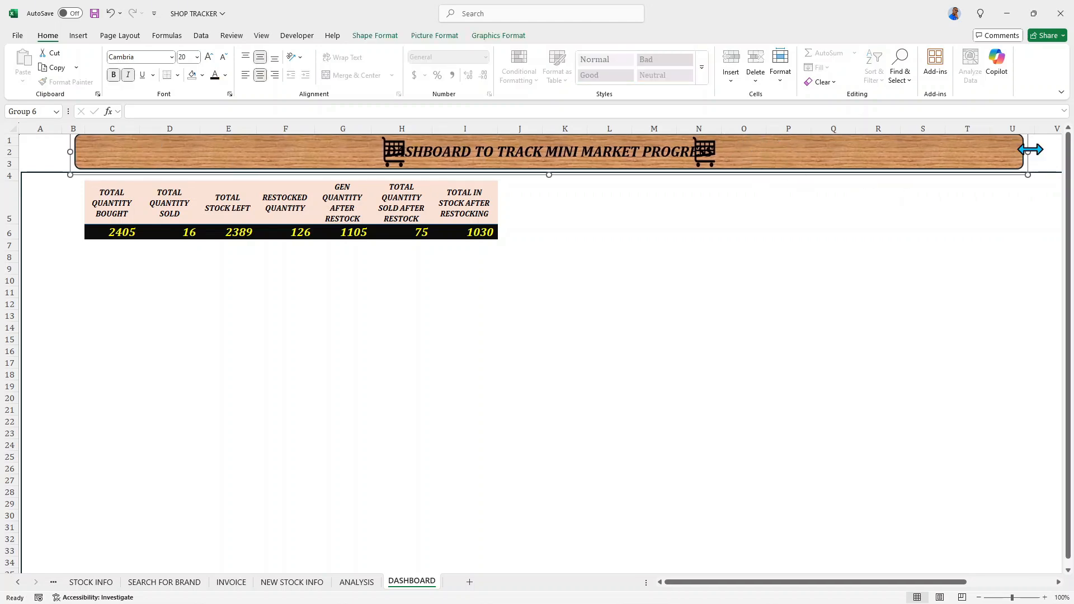
- Stretch the grouped title banner's right end past column X and shrink row 4 beneath it to a thin sliver
drag(1030, 149, 1060, 156)
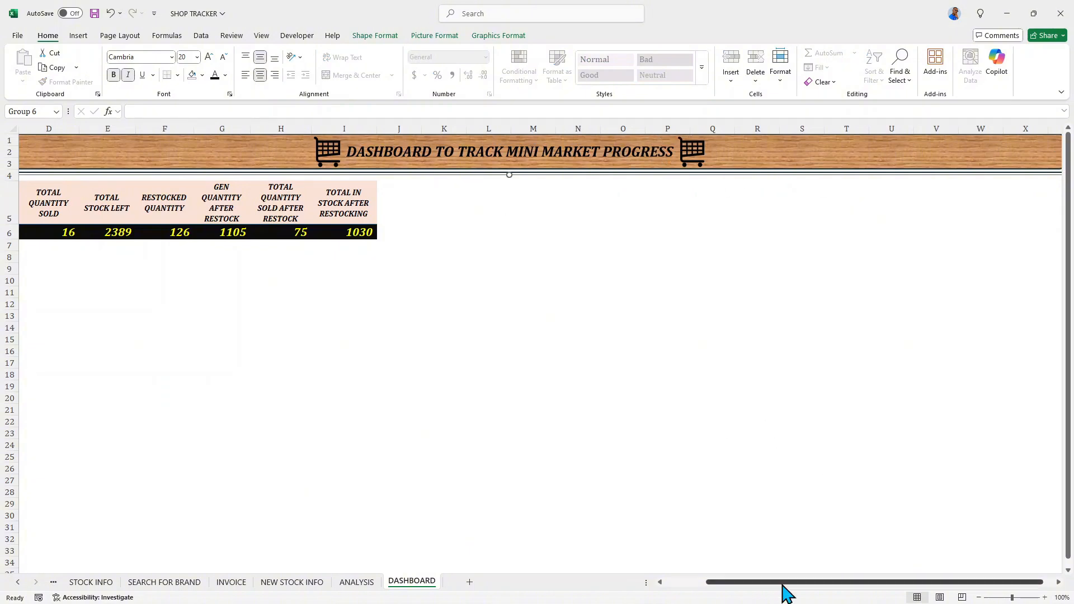
drag(815, 592, 811, 592)
drag(774, 594, 767, 594)
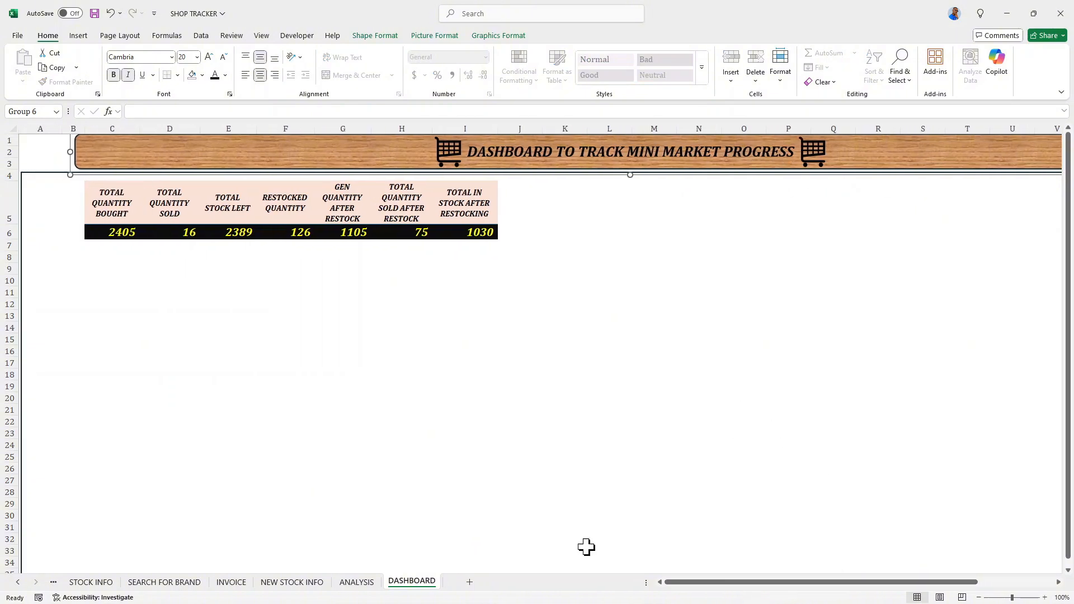
click(206, 317)
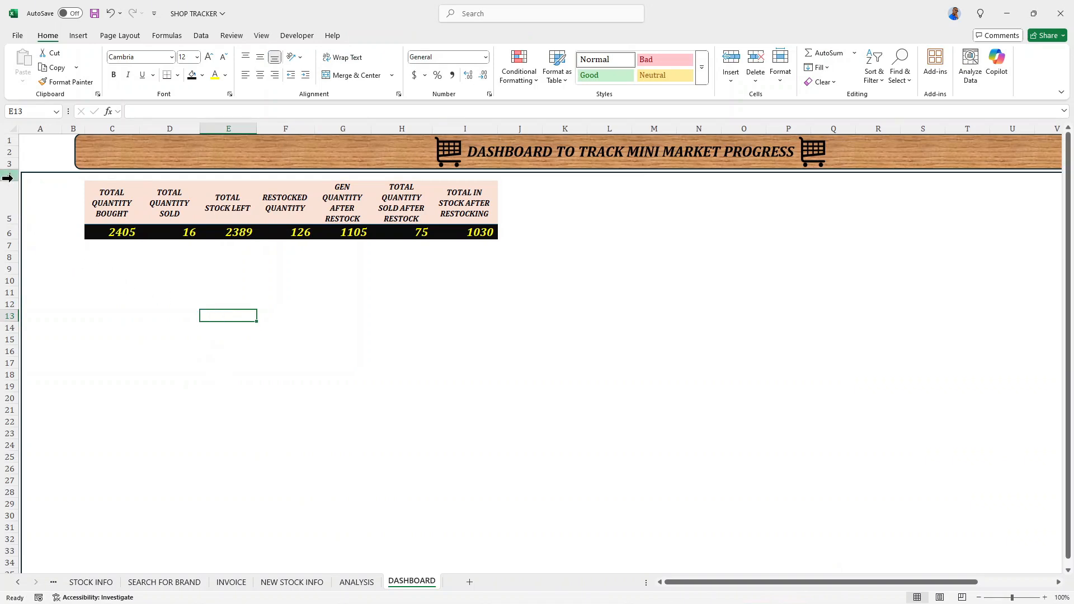
drag(13, 182, 16, 177)
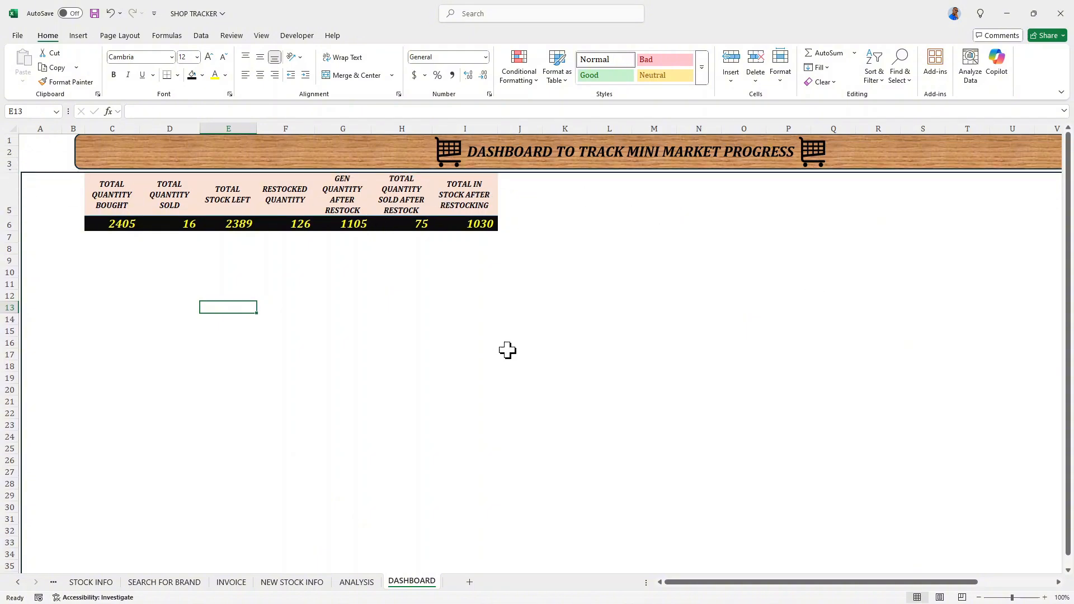
- Insert an ITEM slicer for the pivot table of quantity totals
click(110, 193)
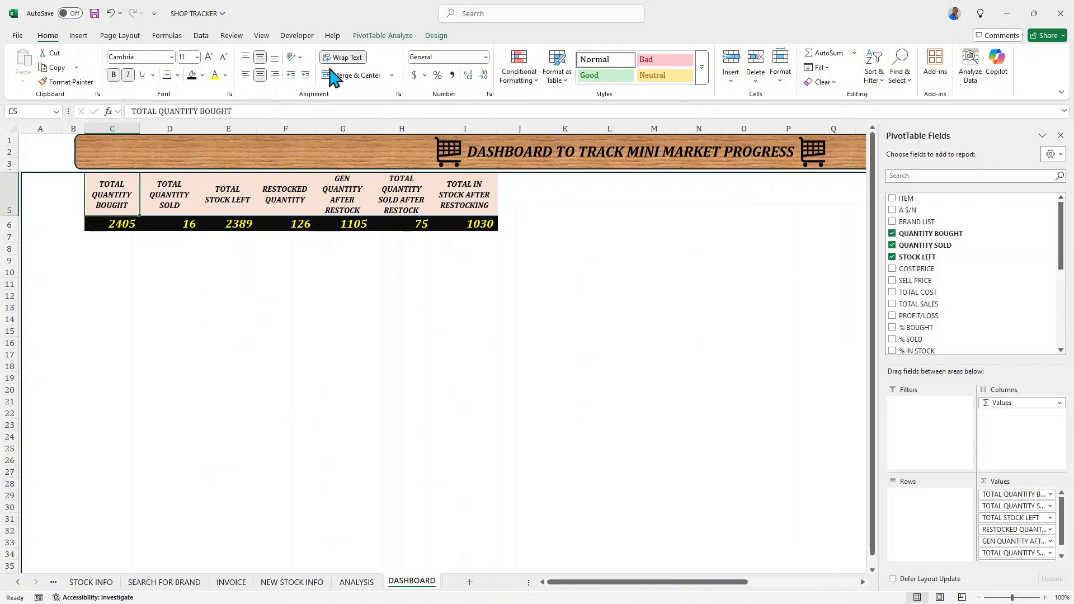
click(410, 36)
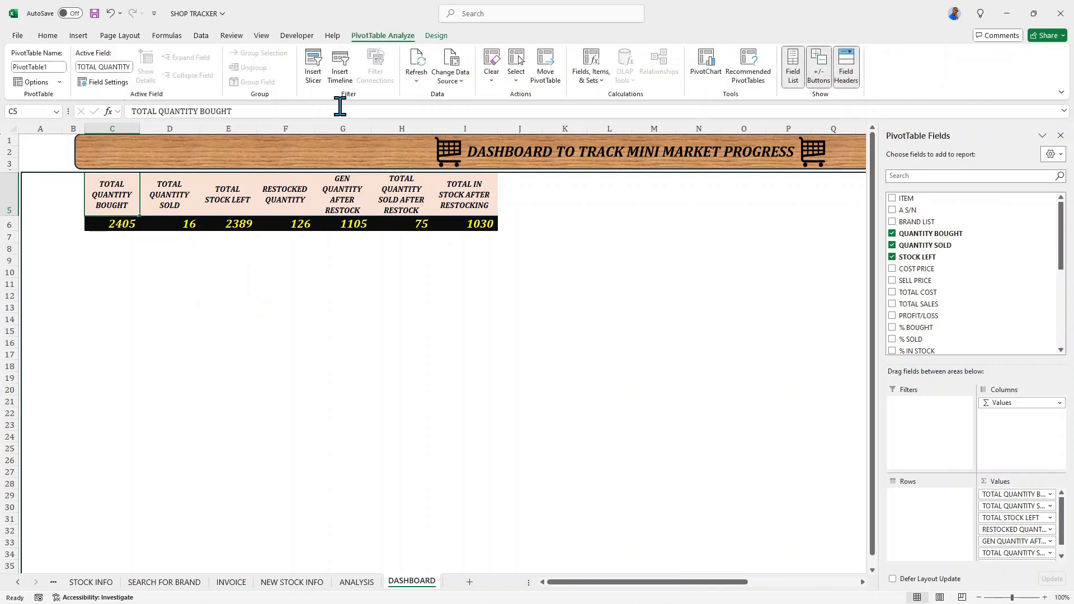
click(313, 73)
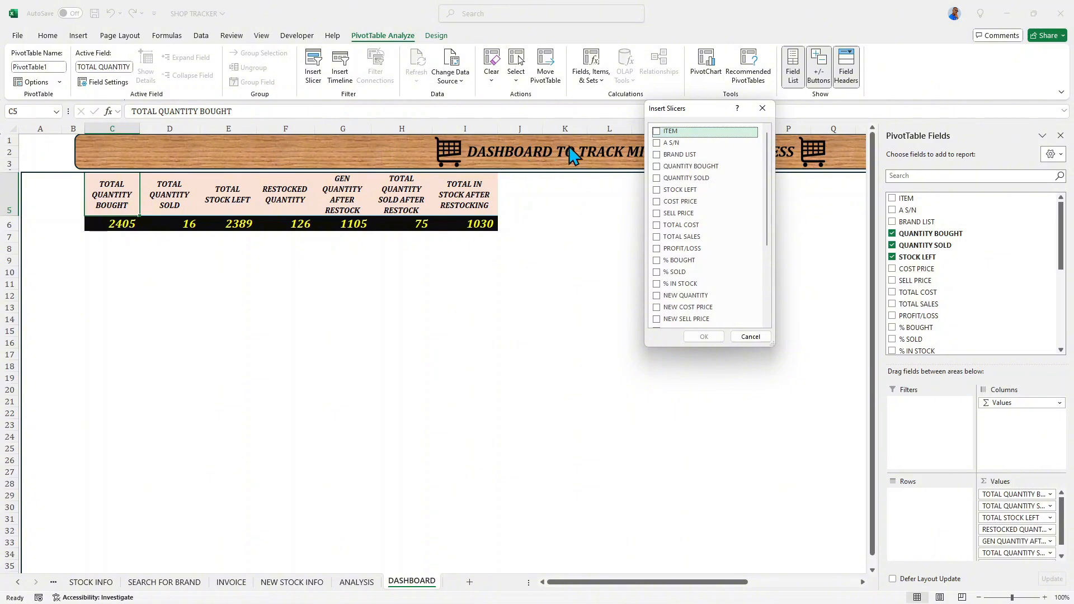
click(658, 132)
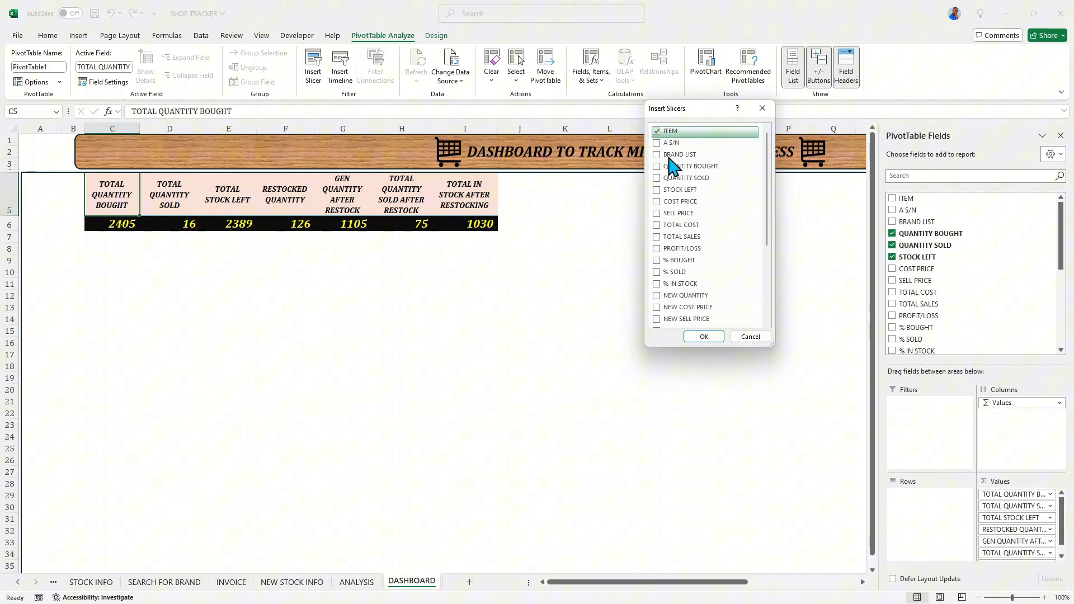
click(704, 336)
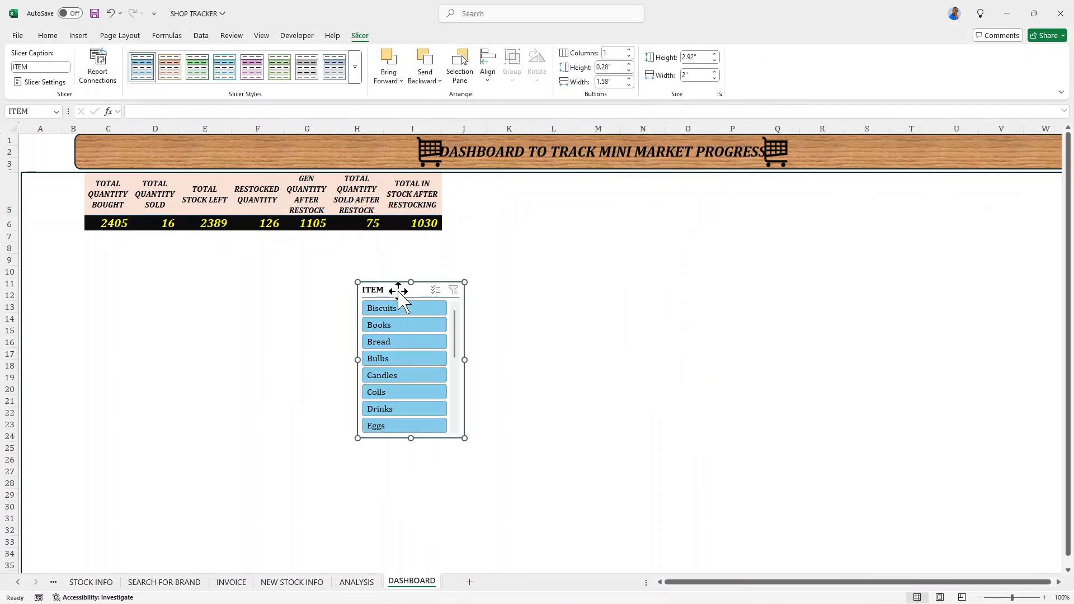
- Move the ITEM slicer to the framed area's upper-left corner below the banner and increase its height to 6.8"
drag(399, 291, 64, 184)
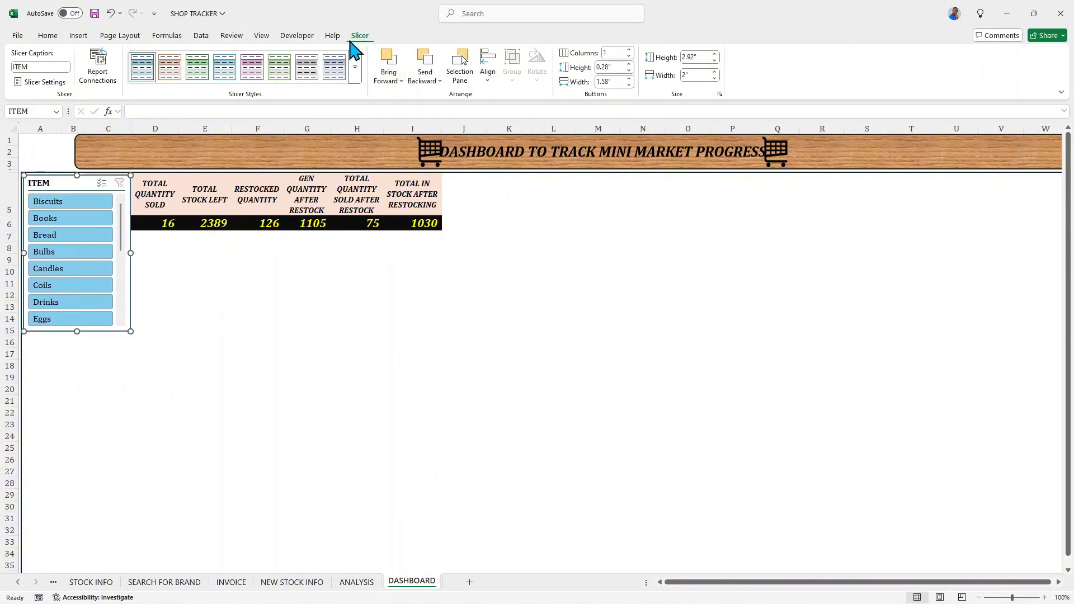
click(715, 55)
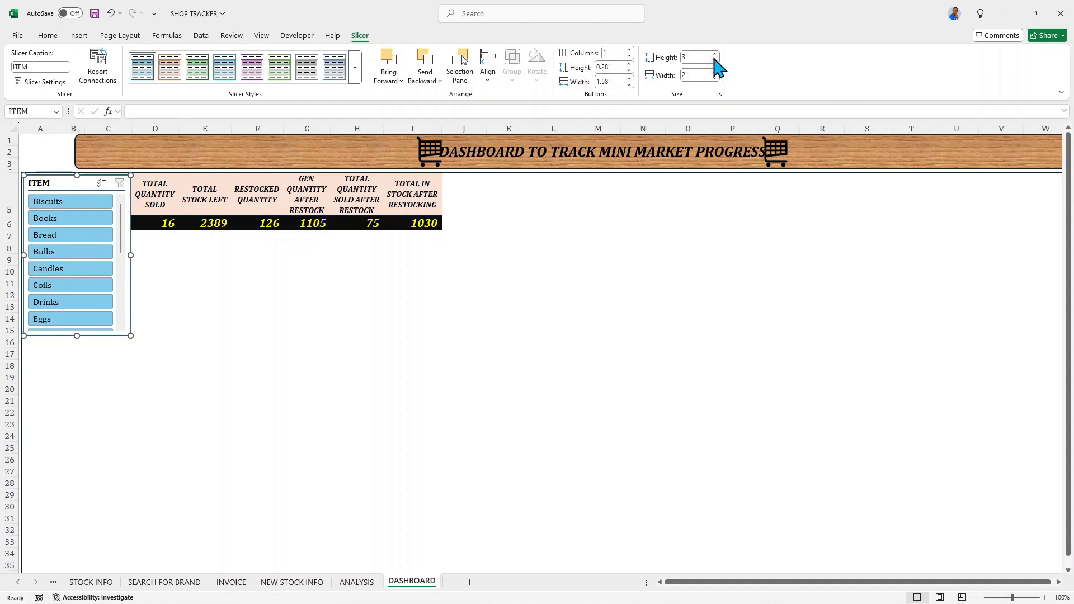
click(715, 54)
click(716, 55)
click(715, 54)
click(715, 54)
click(715, 54)
click(715, 54)
click(715, 54)
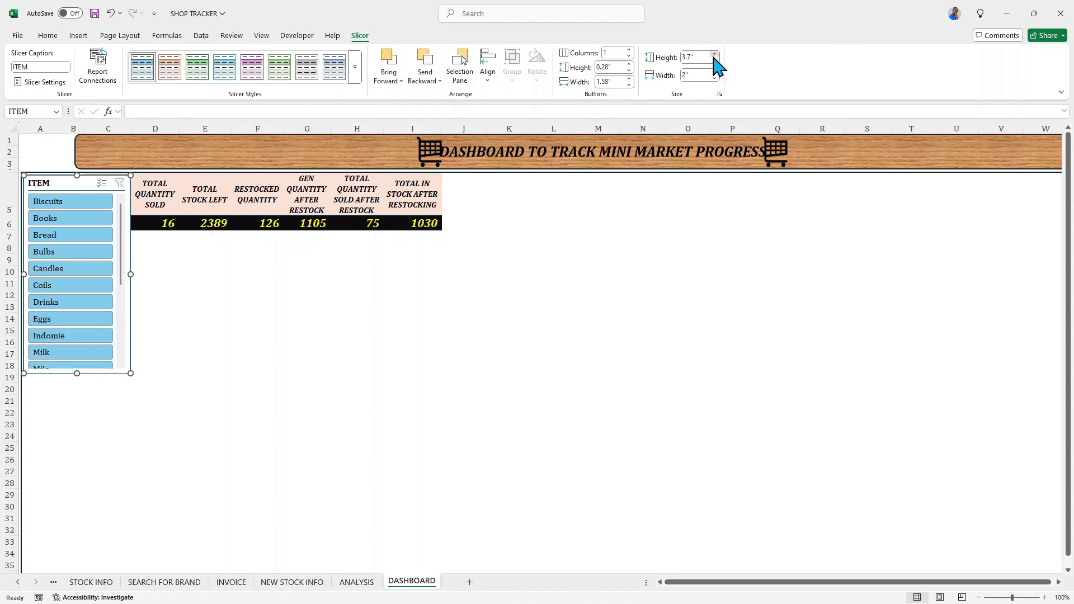
drag(715, 55, 715, 55)
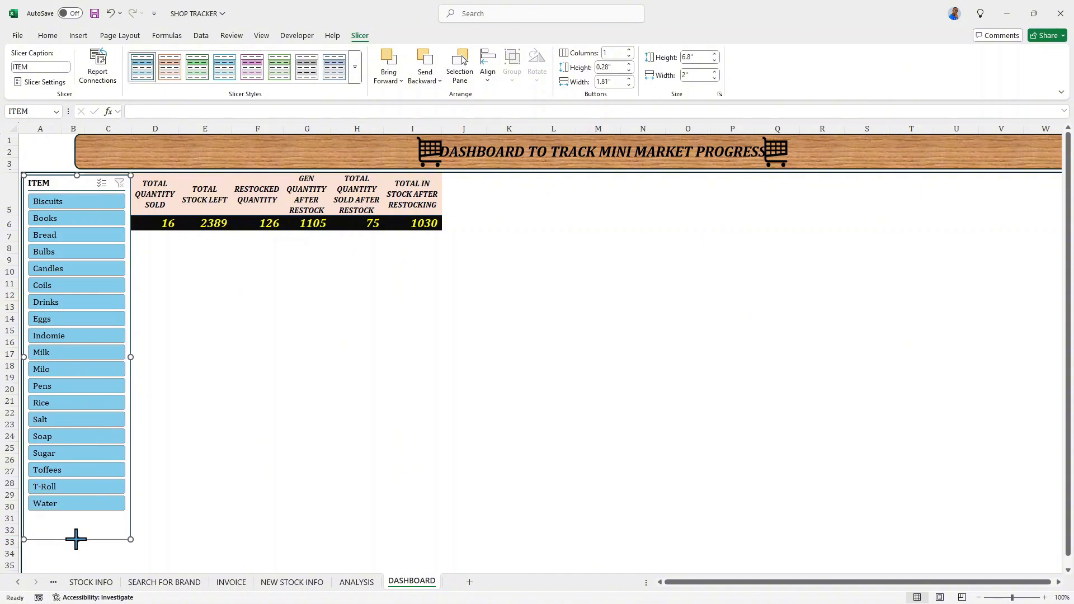
- Trim the ITEM slicer to 6.33" high and 1.06" wide and apply the light orange slicer style
drag(76, 540, 73, 514)
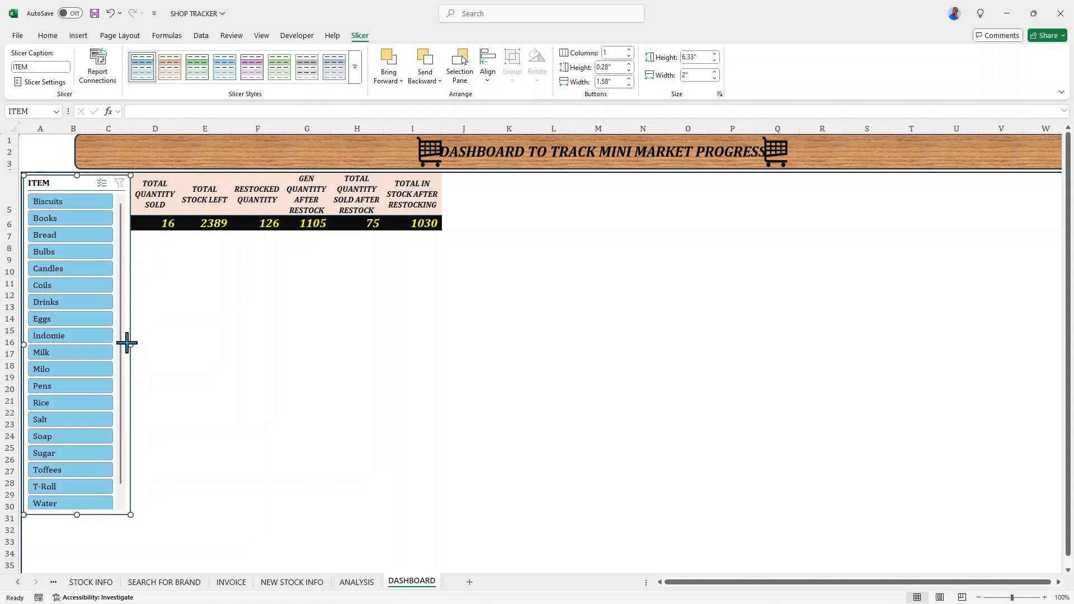
drag(129, 344, 80, 341)
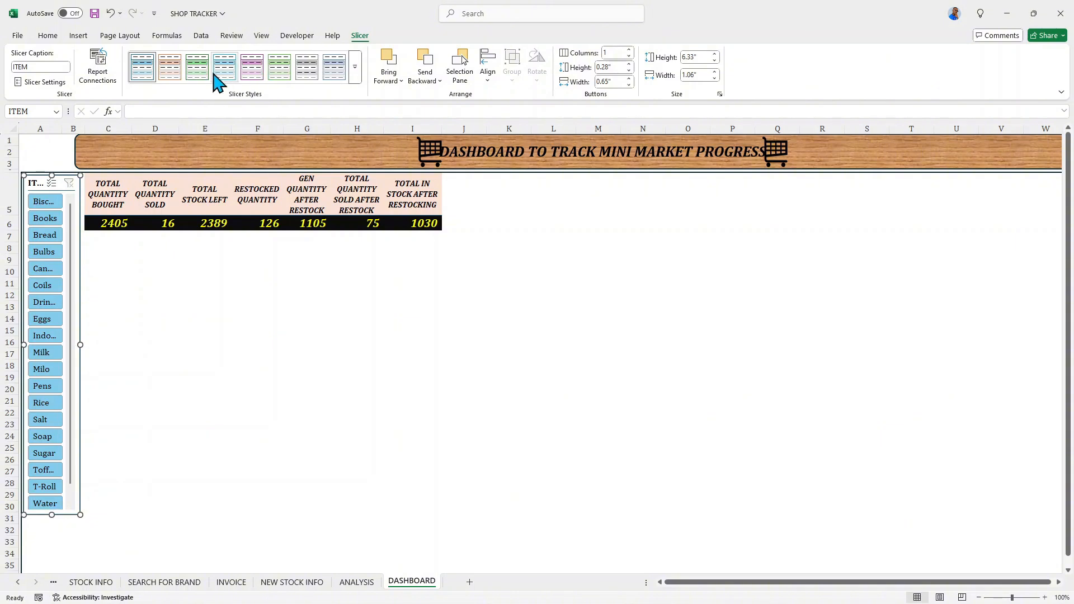
click(173, 74)
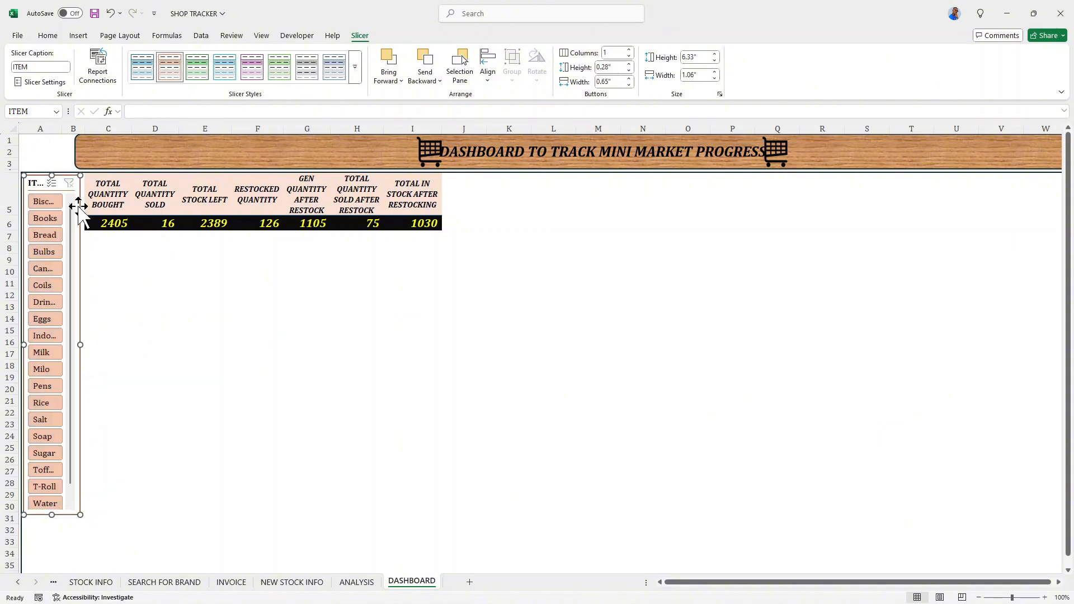
- Test the ITEM slicer by filtering the totals through individual items from Books to Eggs, and clear the filter
click(50, 219)
click(48, 220)
click(48, 236)
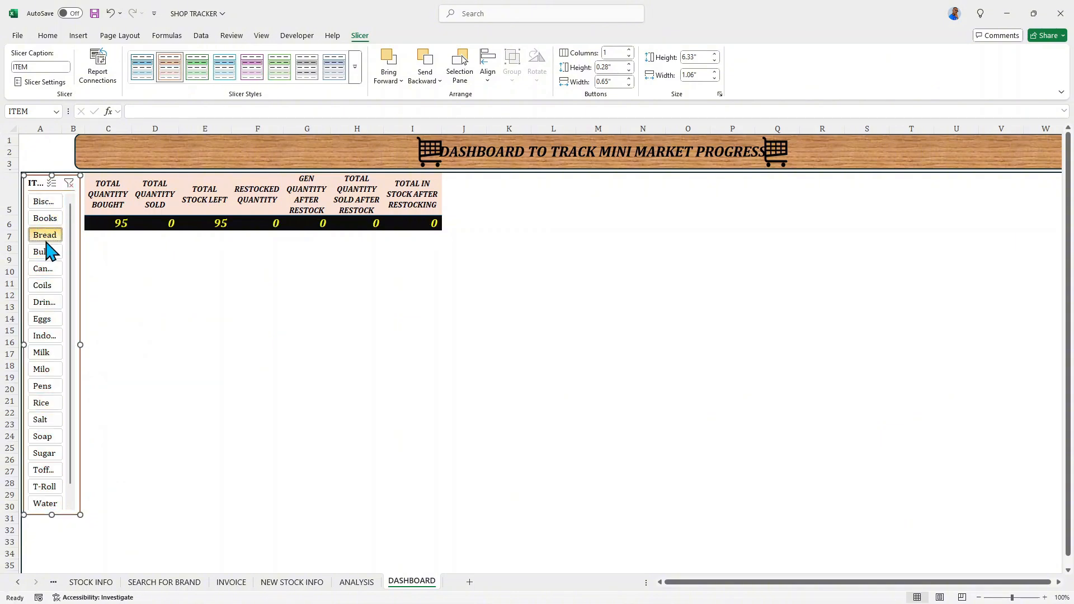
click(48, 251)
click(45, 271)
click(44, 286)
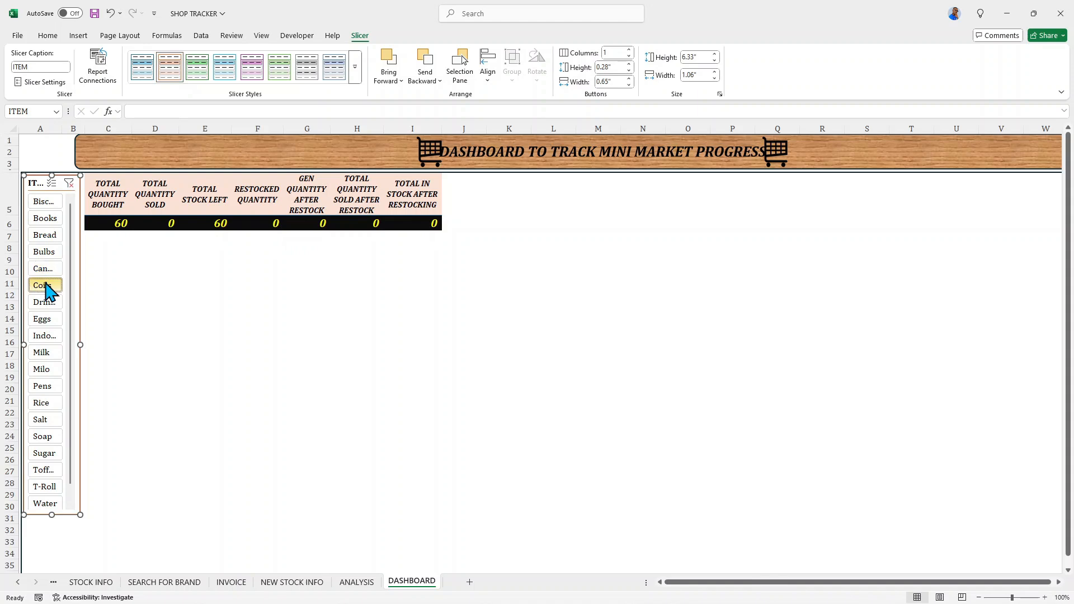
click(45, 302)
click(42, 320)
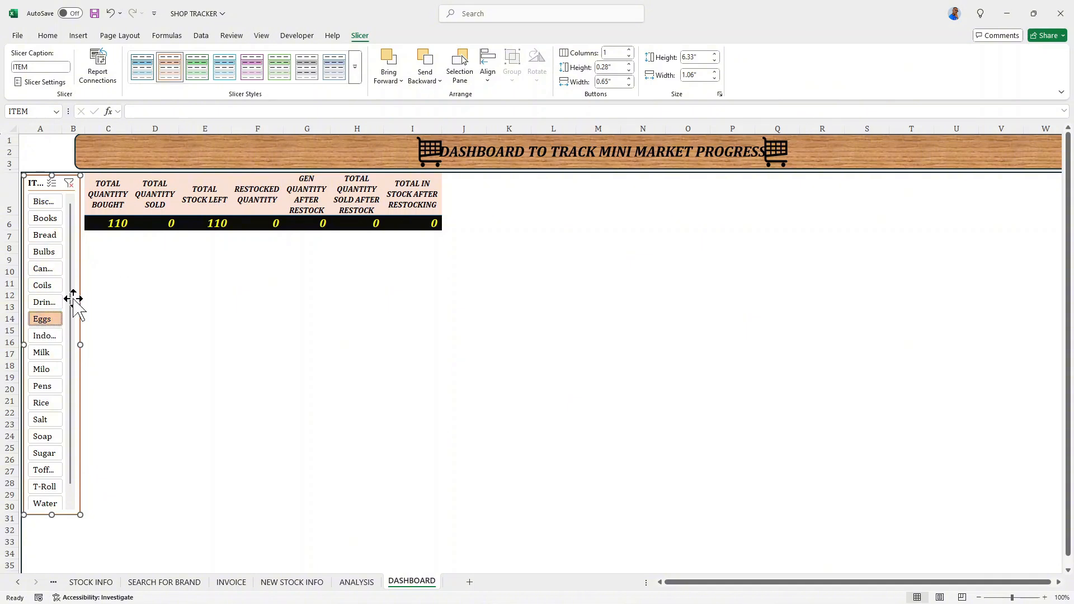
click(69, 183)
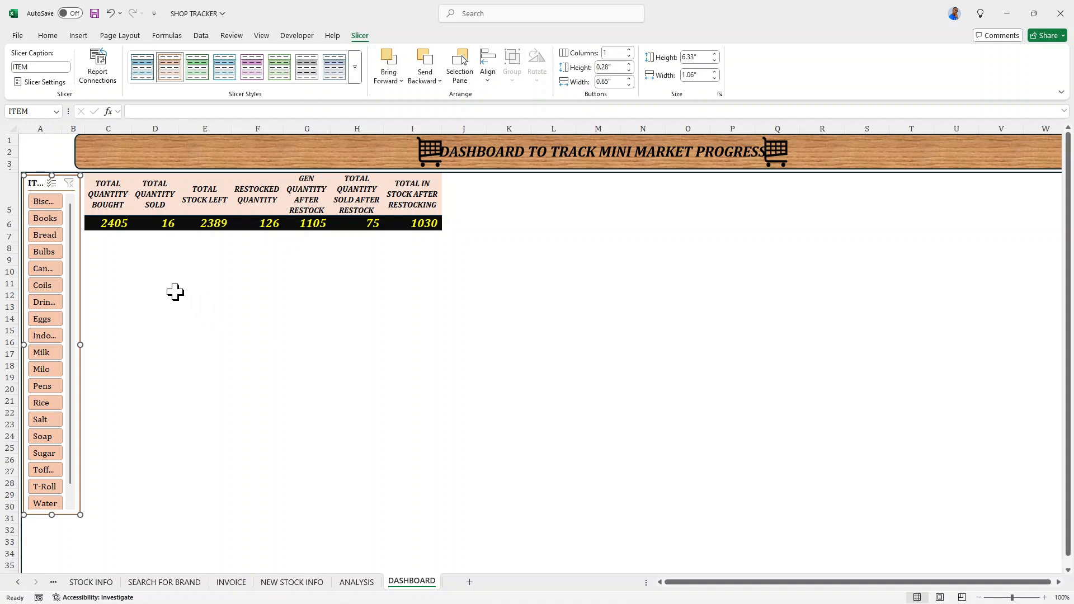
- Copy the BRANDS pivot table with quantity sold and stock left from the ANALYSIS sheet to cell C9 of DASHBOARD
click(99, 261)
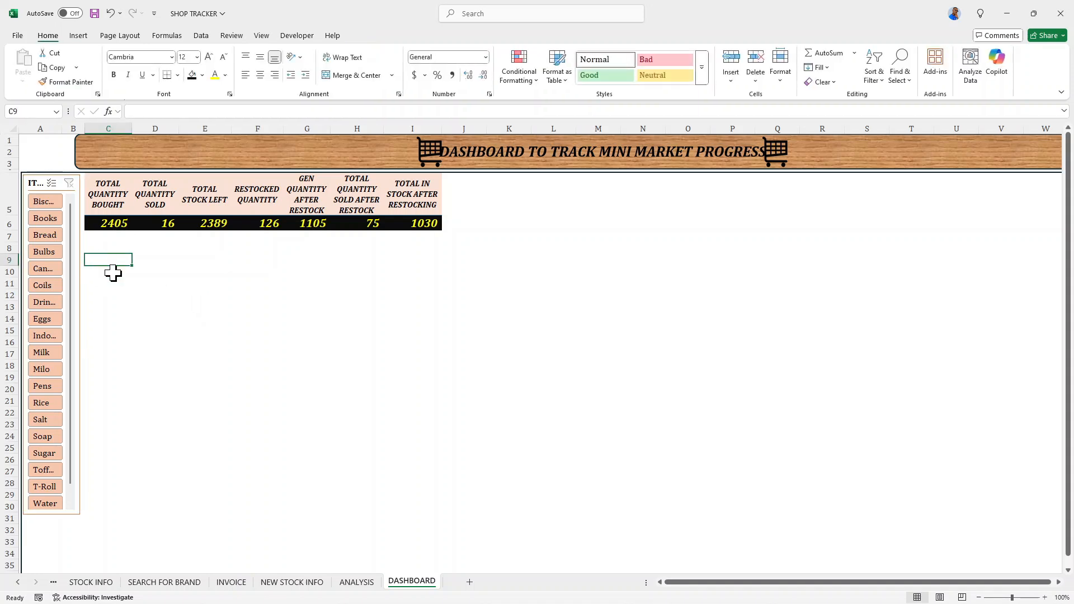
click(356, 583)
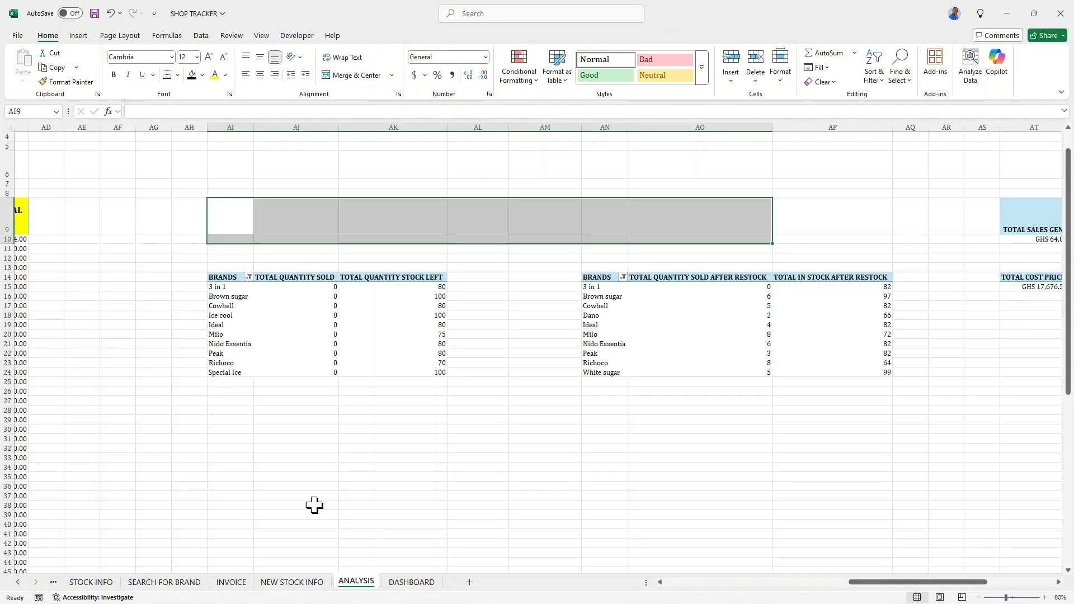
drag(226, 274, 379, 370)
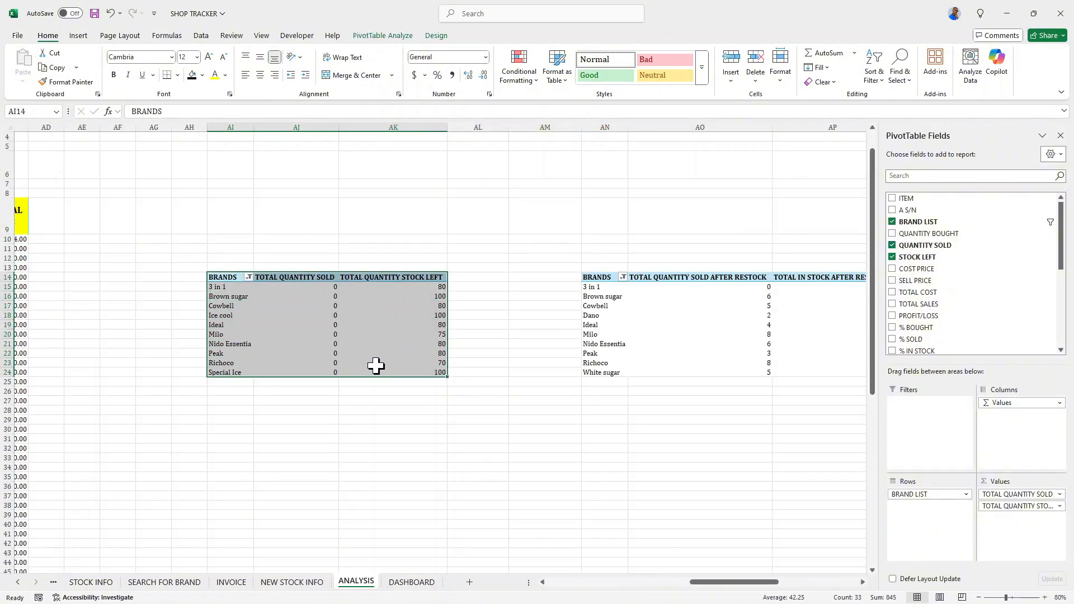
right_click(313, 285)
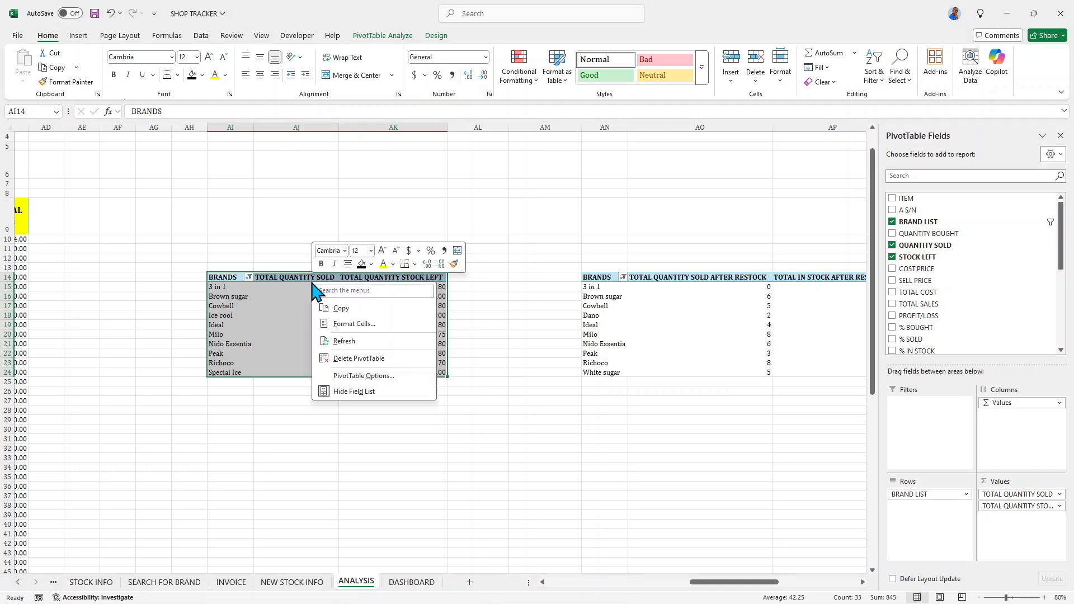
click(353, 308)
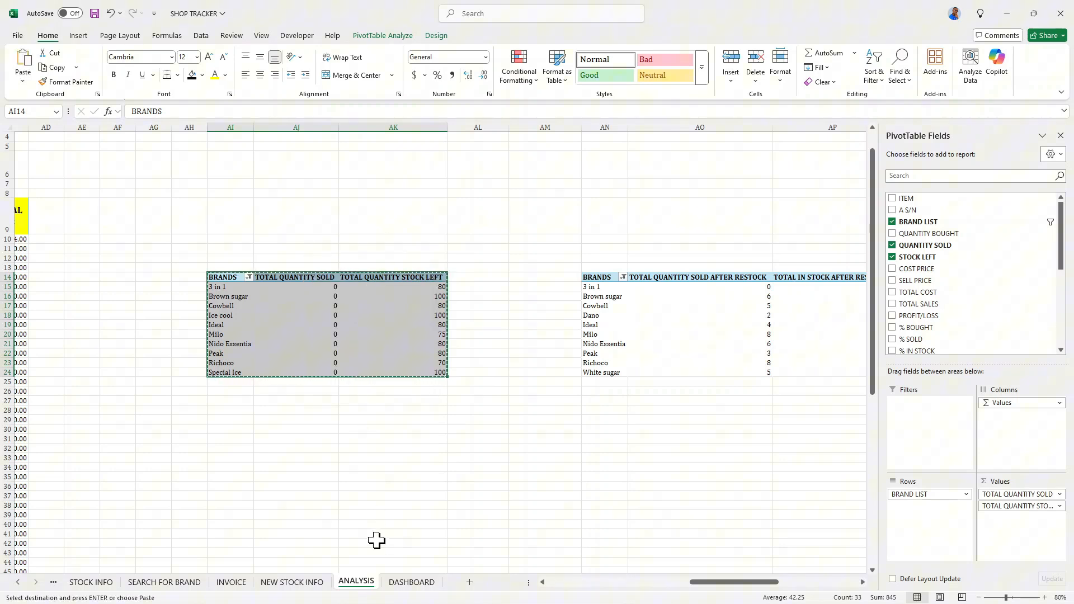
click(408, 583)
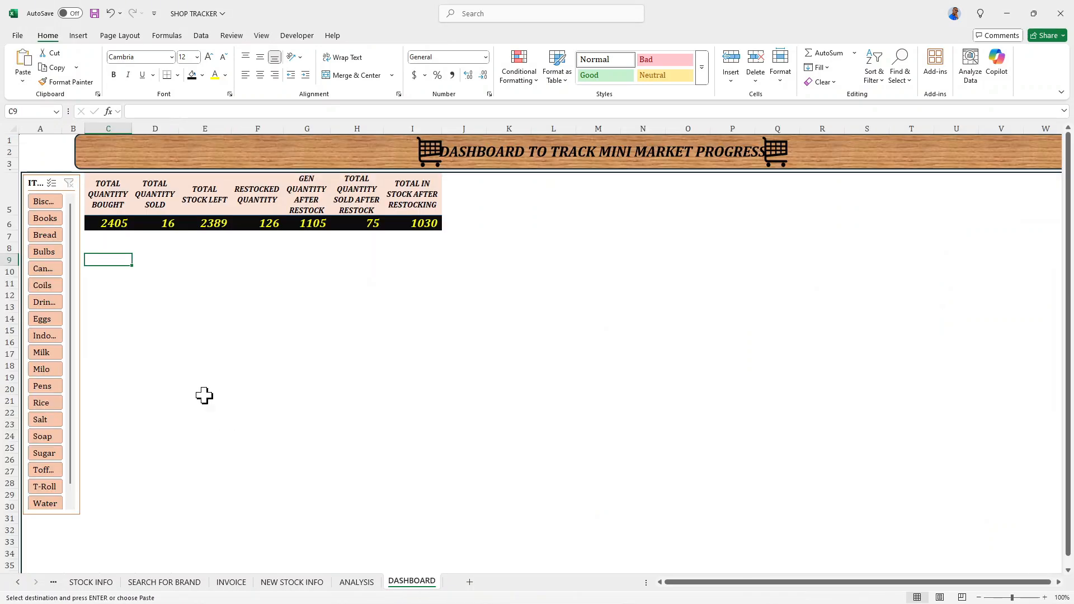
right_click(100, 258)
click(134, 333)
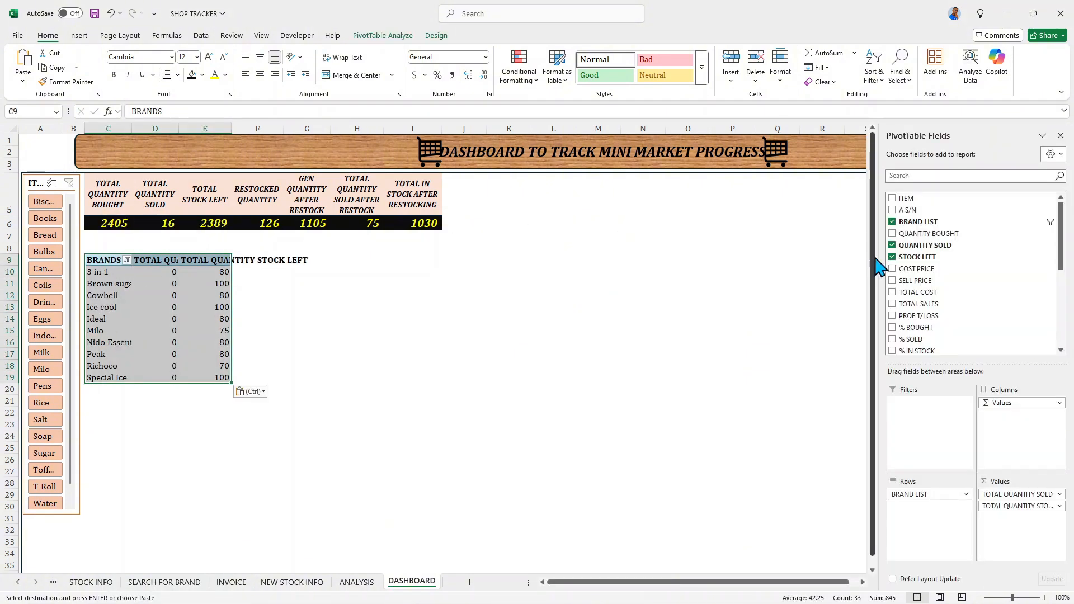
- Replace the QUANTITY SOLD and STOCK LEFT fields in the BRANDS pivot table with % BOUGHT, % SOLD and % IN STOCK
click(893, 245)
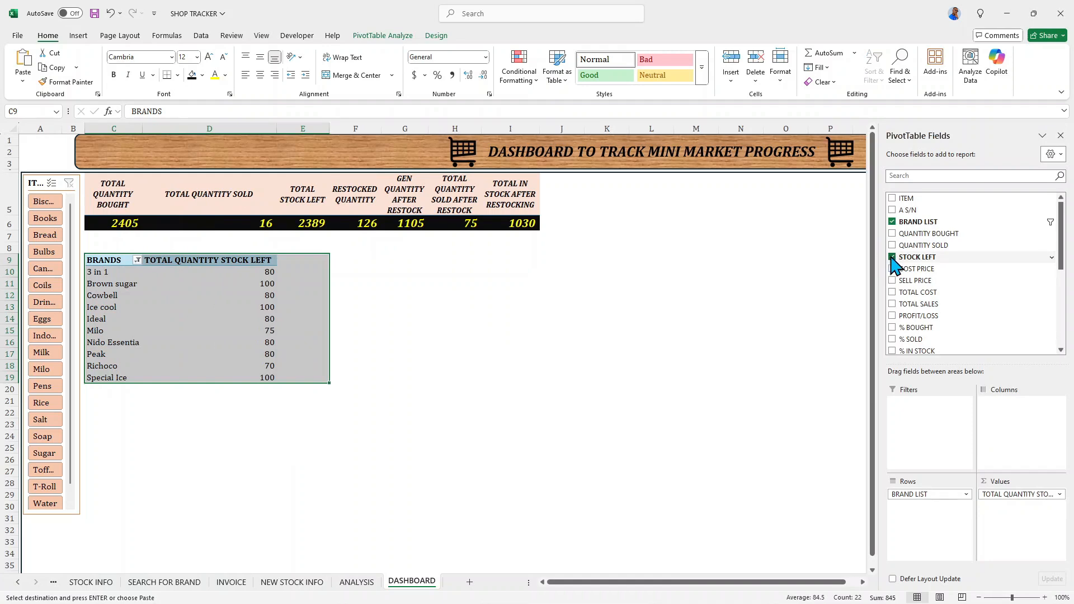
click(893, 257)
drag(1067, 246, 1066, 287)
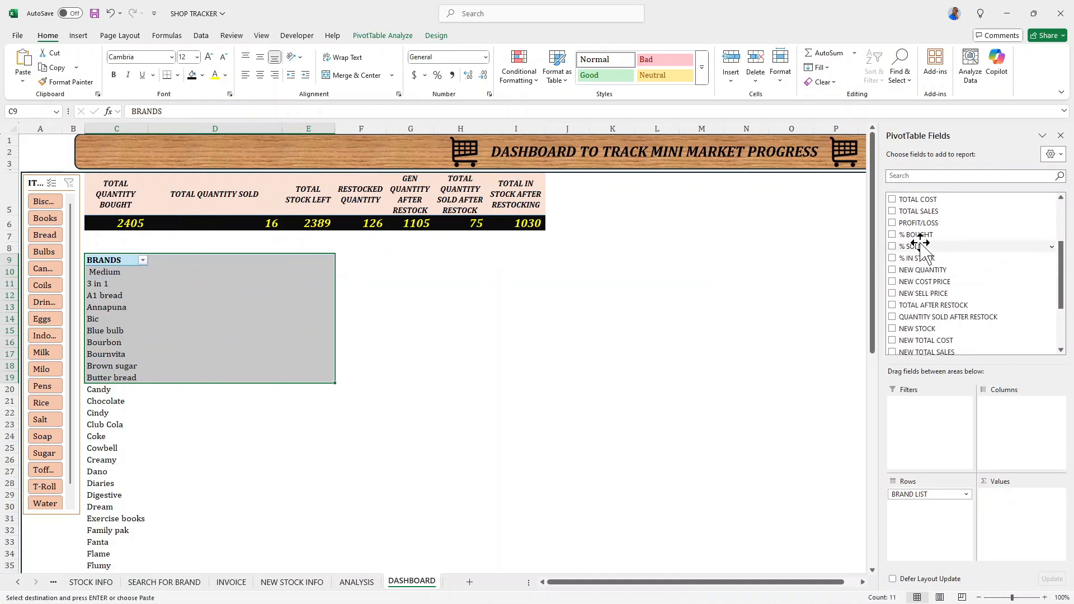
click(893, 235)
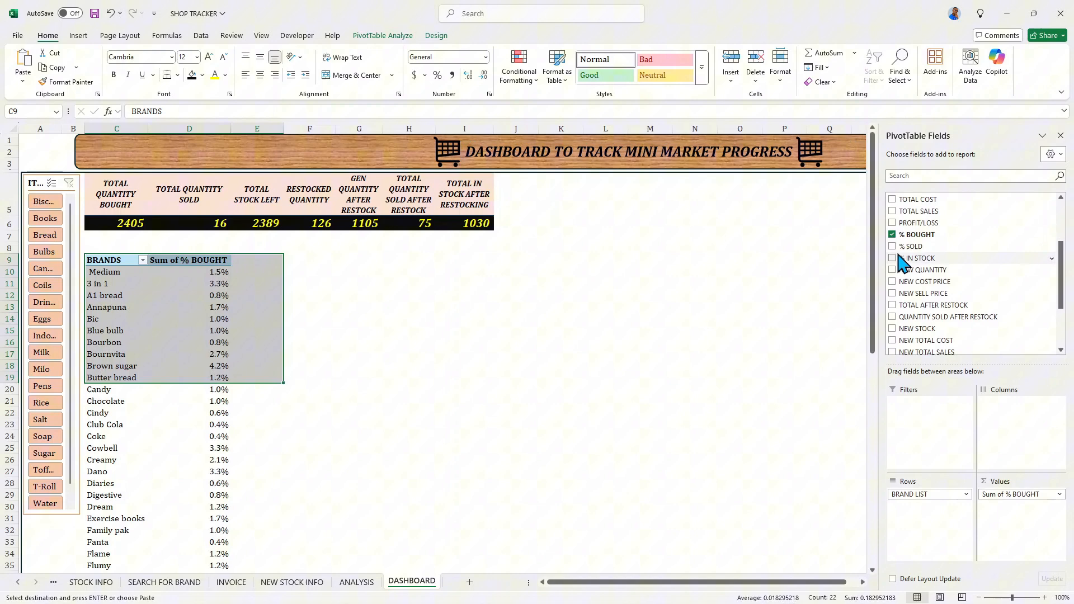
click(892, 246)
click(893, 258)
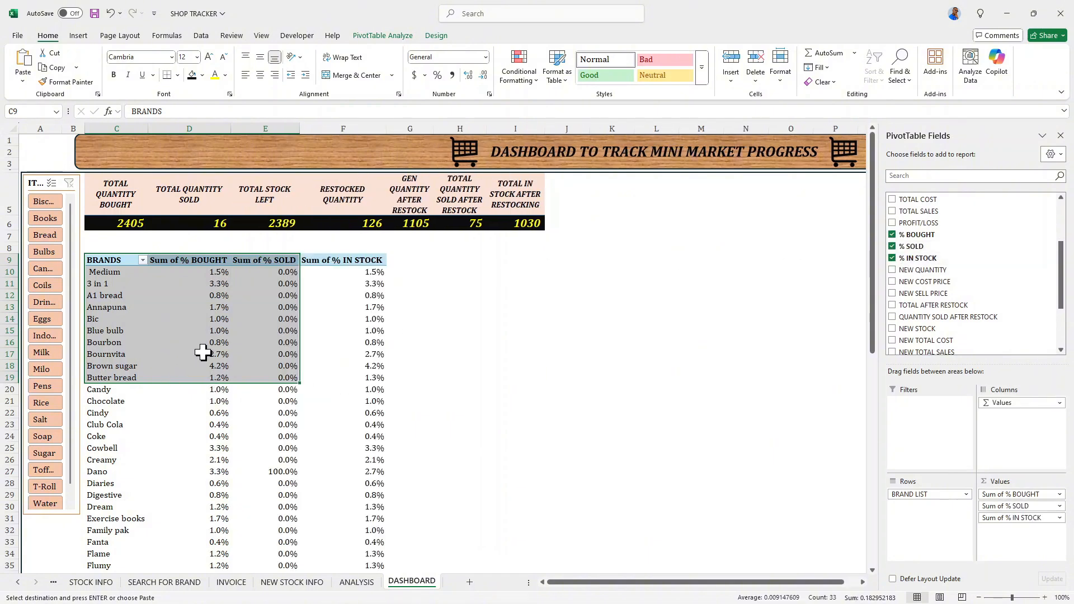
- Rename the pivot table's Sum of % BOUGHT value field as TOTAL % BOUGHT
mouse_move(157, 347)
click(188, 261)
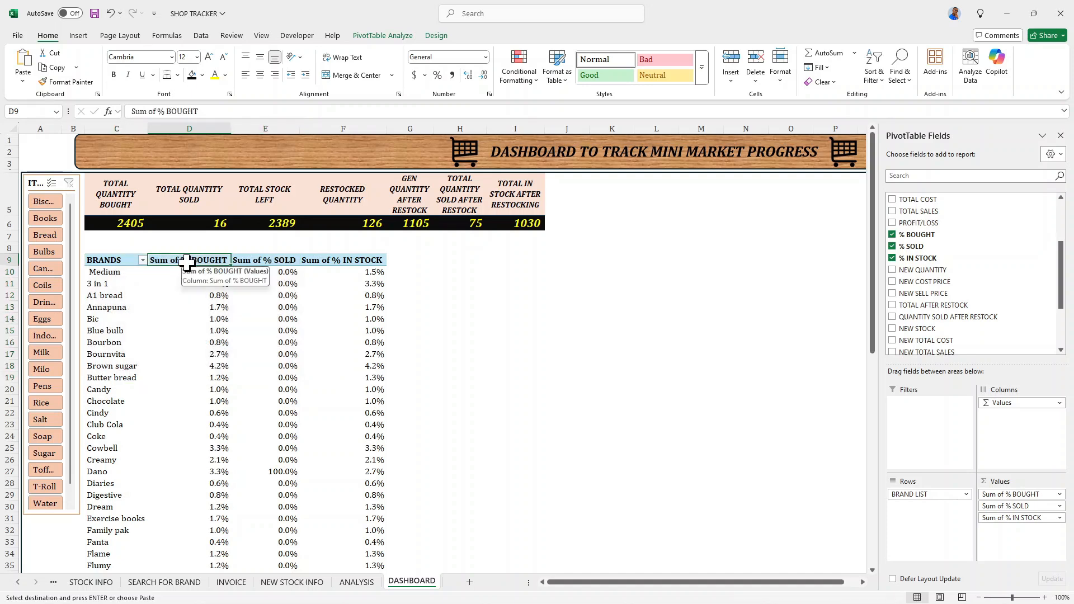
double_click(188, 260)
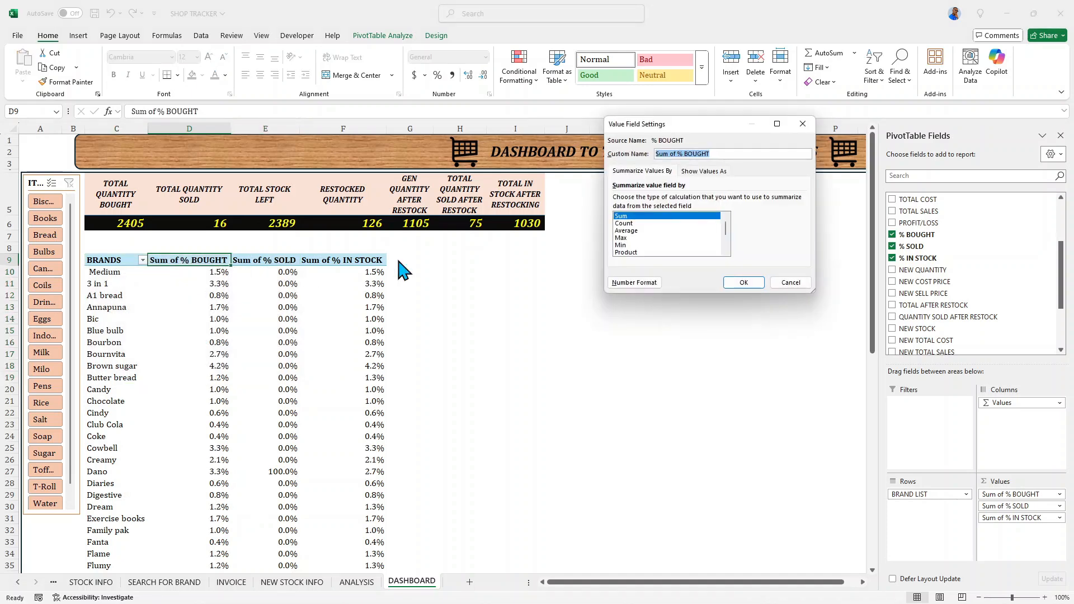
click(677, 153)
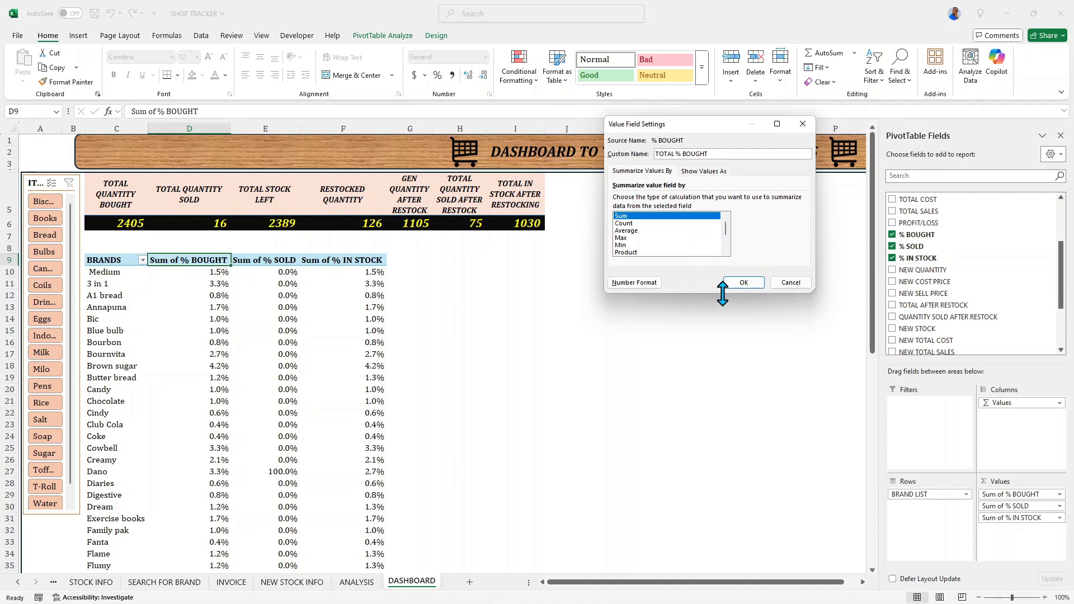
click(744, 282)
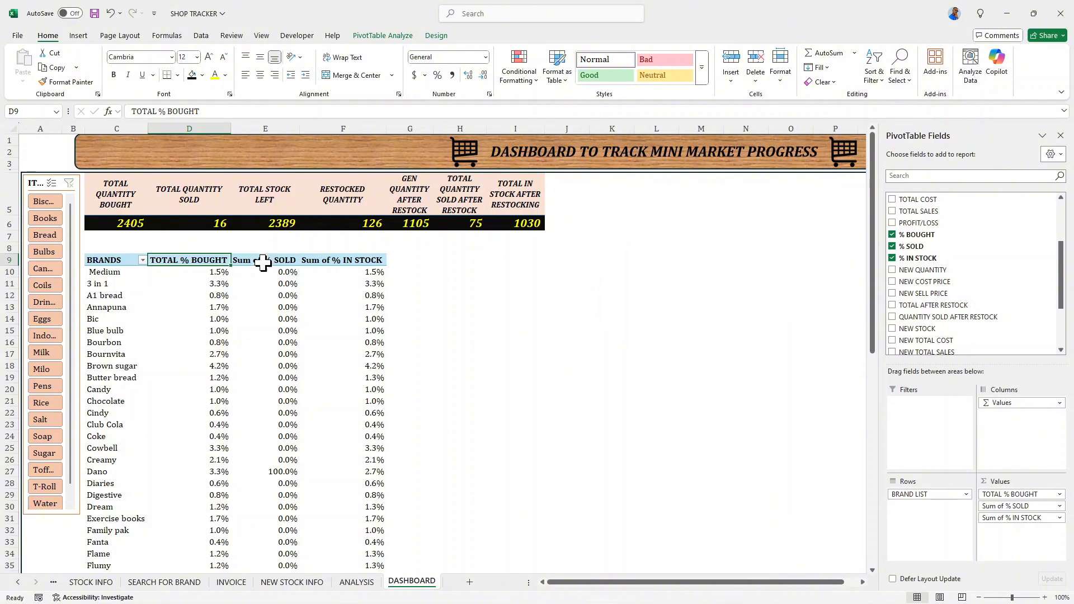
- Rename the pivot table's Sum of % SOLD value field as TOTAL % SOLD
click(260, 260)
double_click(263, 260)
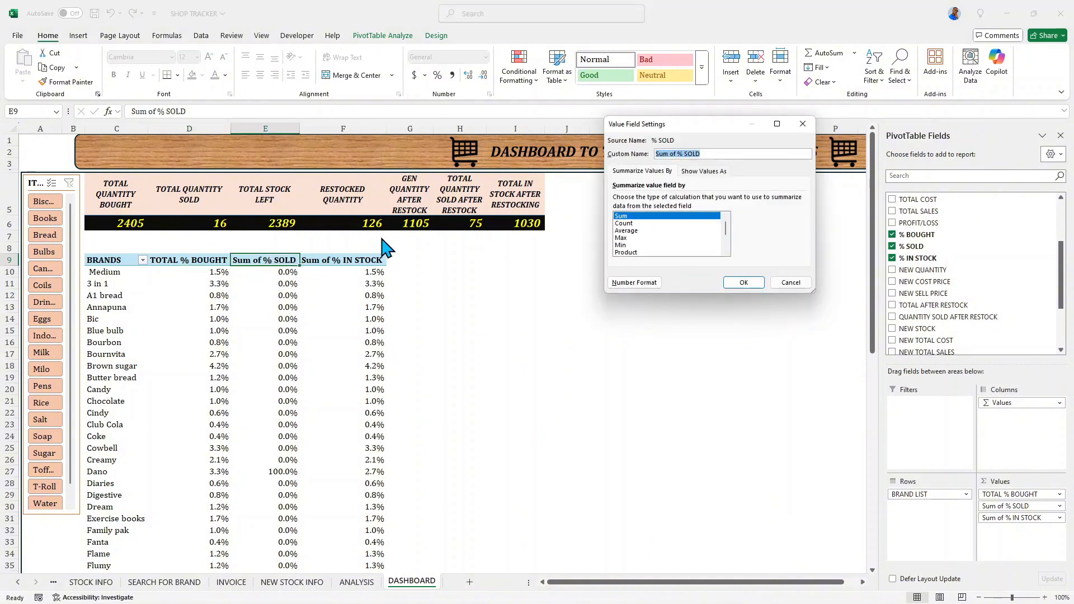
click(679, 153)
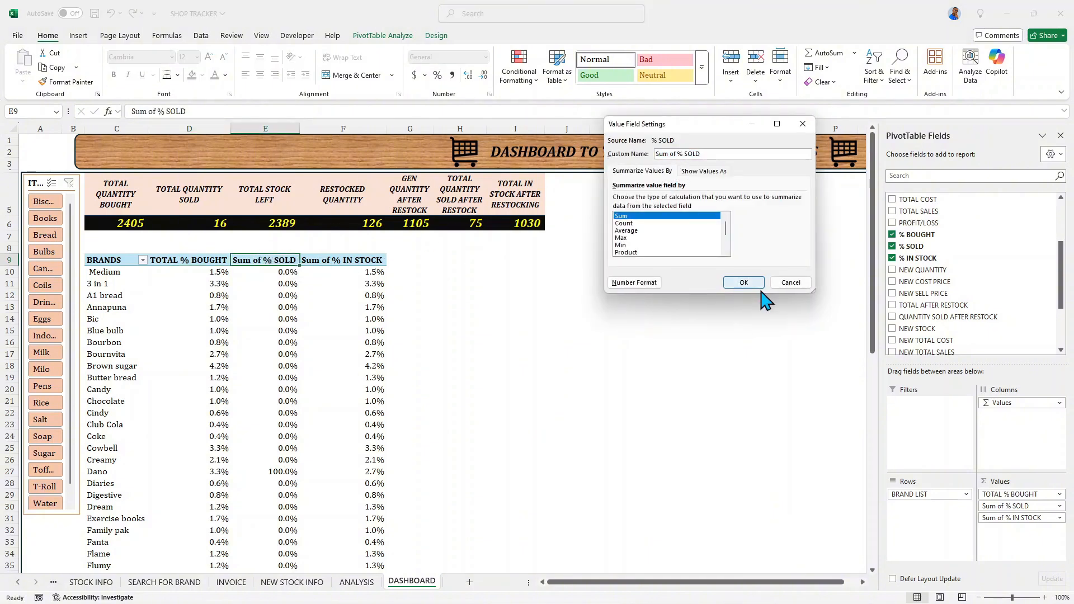
key(BackSpace)
key(BackSpace)
key(BackSpace)
click(744, 283)
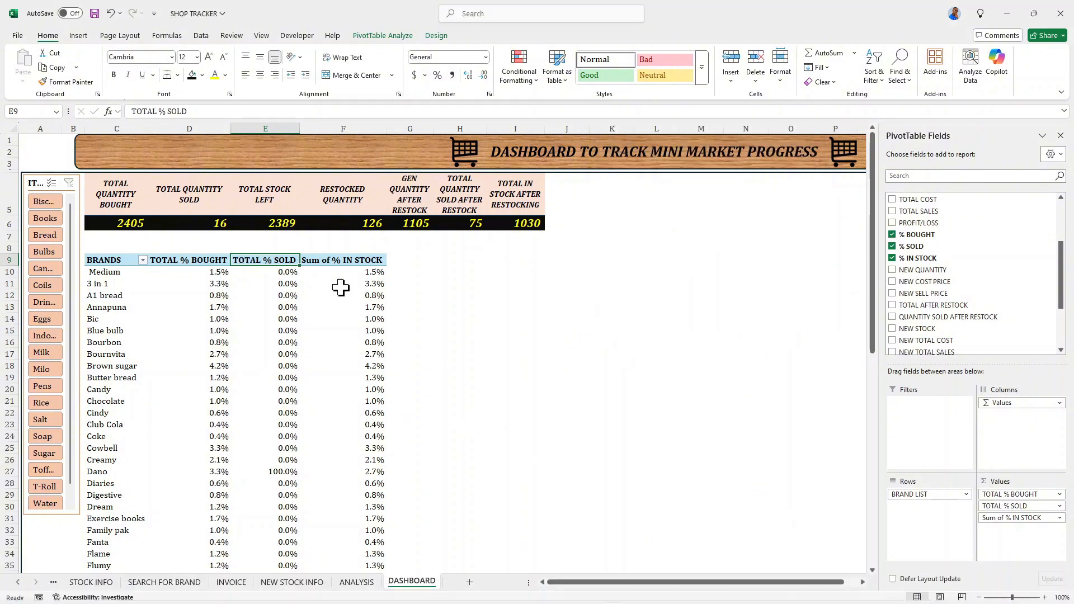
- Rename the pivot table's Sum of % IN STOCK value field as TOTAL % IN STOCK
double_click(338, 260)
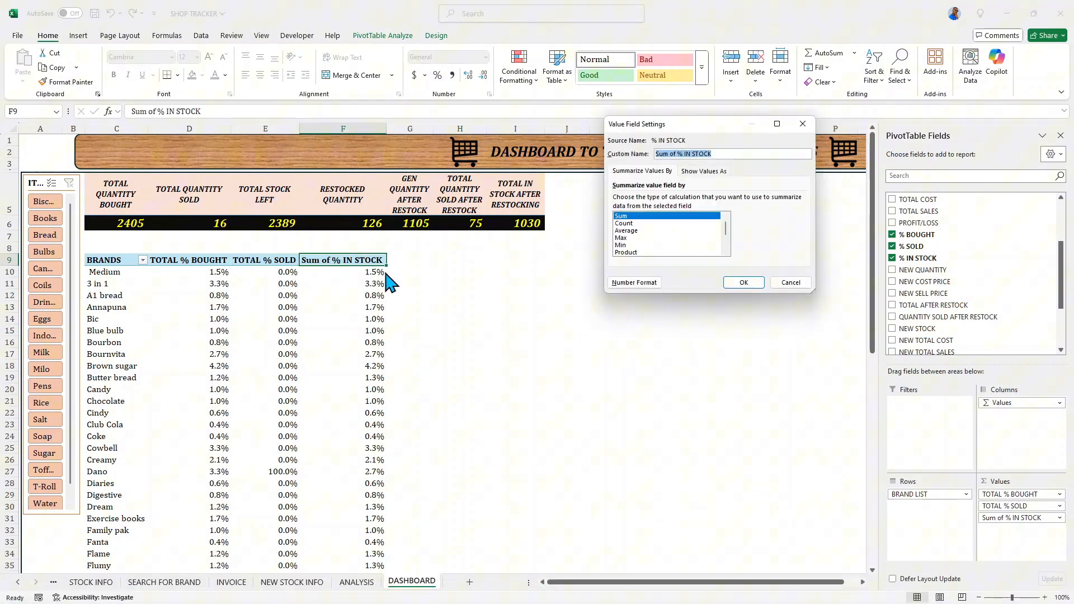
click(679, 153)
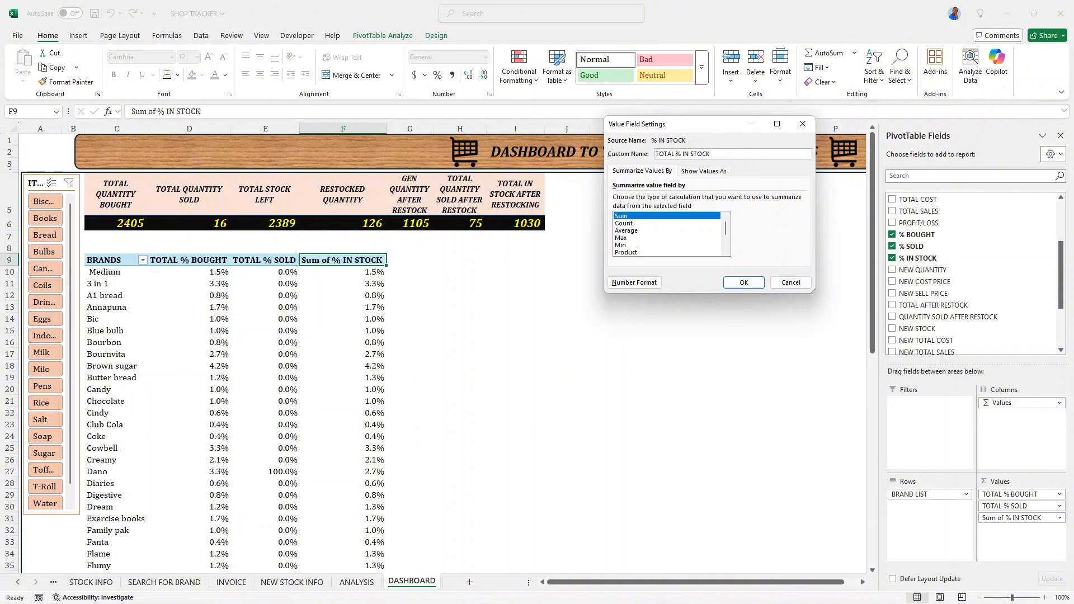
click(743, 283)
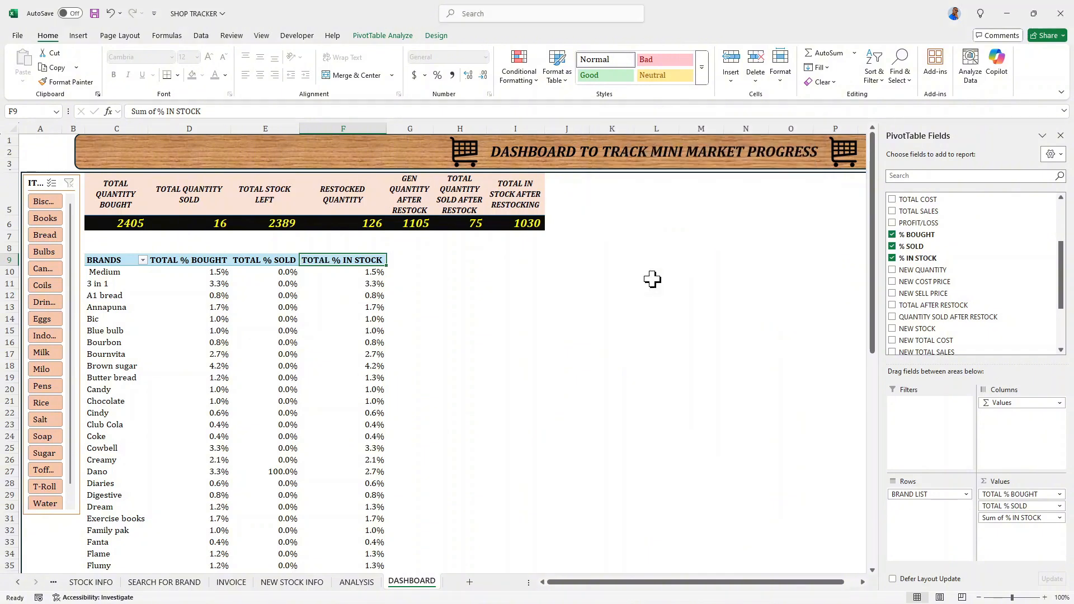
- Filter the BRANDS pivot table to the top 10 items by TOTAL % BOUGHT
scroll(138, 282, down, 14)
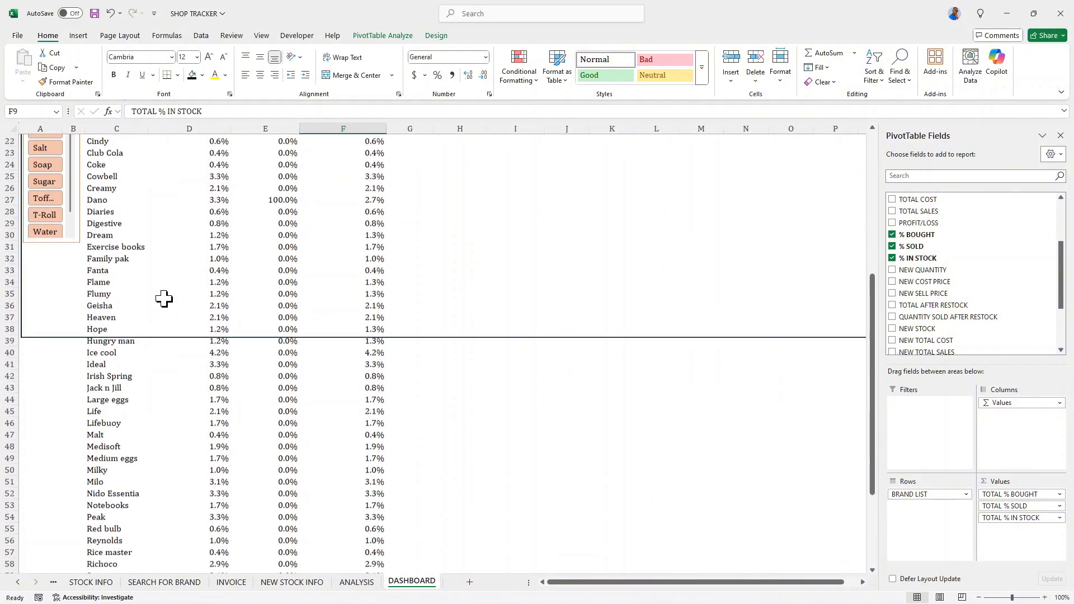
scroll(173, 291, up, 13)
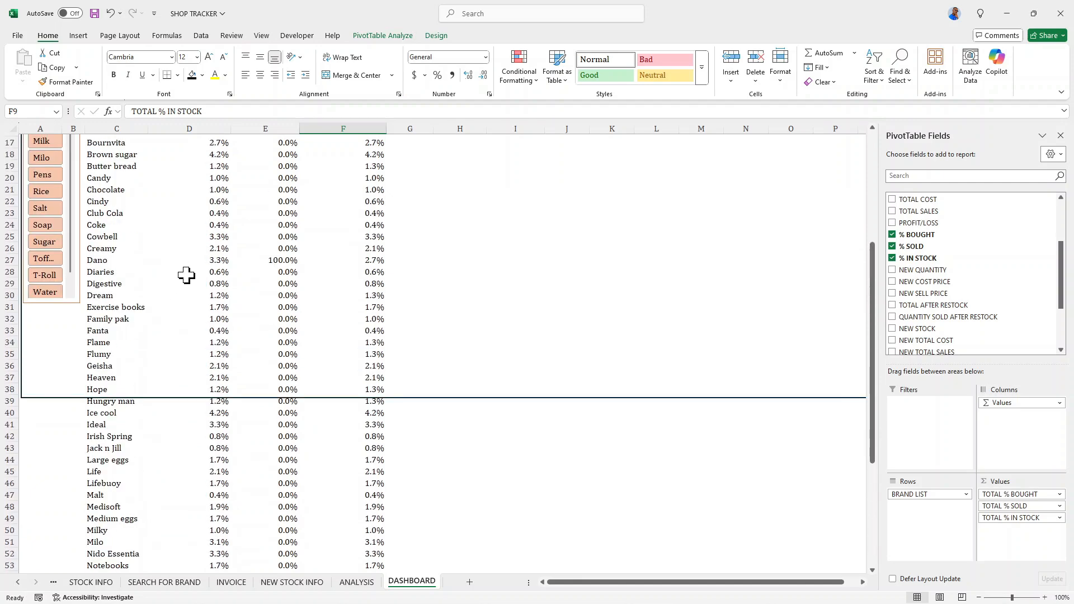
click(108, 204)
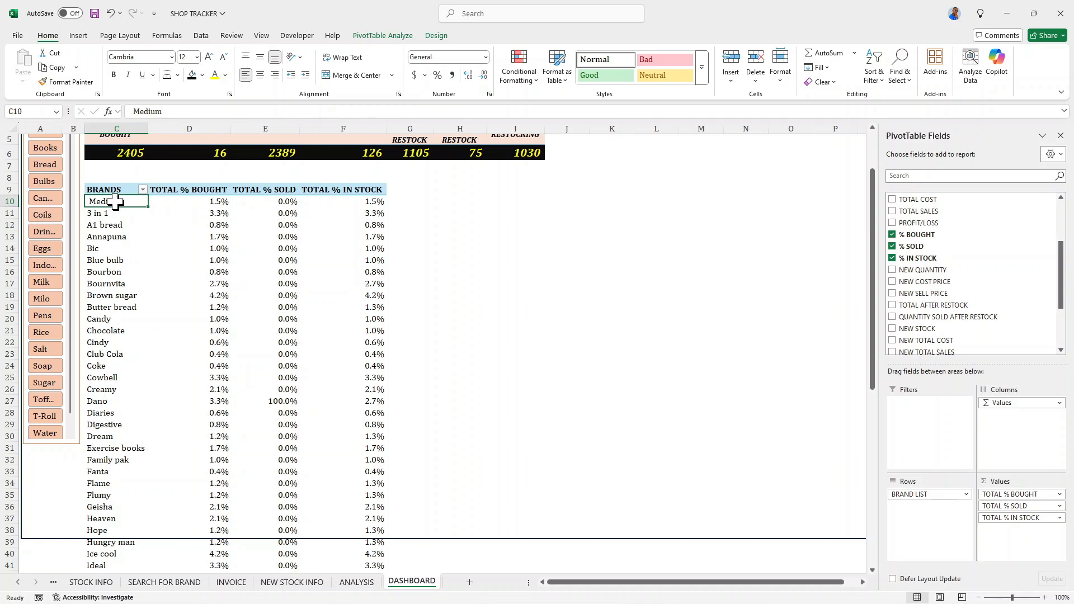
right_click(118, 205)
mouse_move(188, 312)
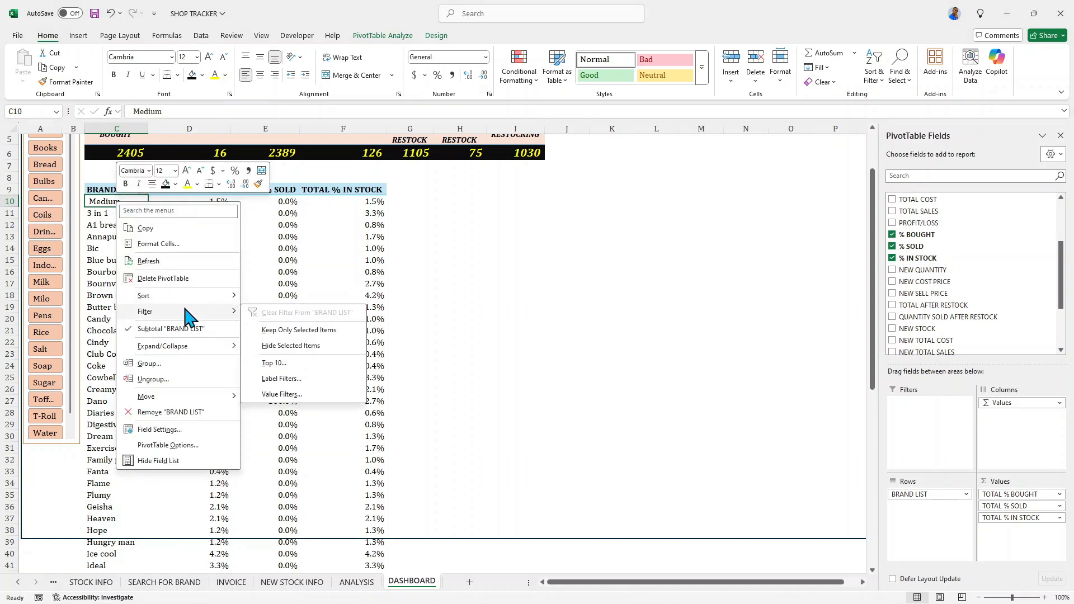
click(279, 364)
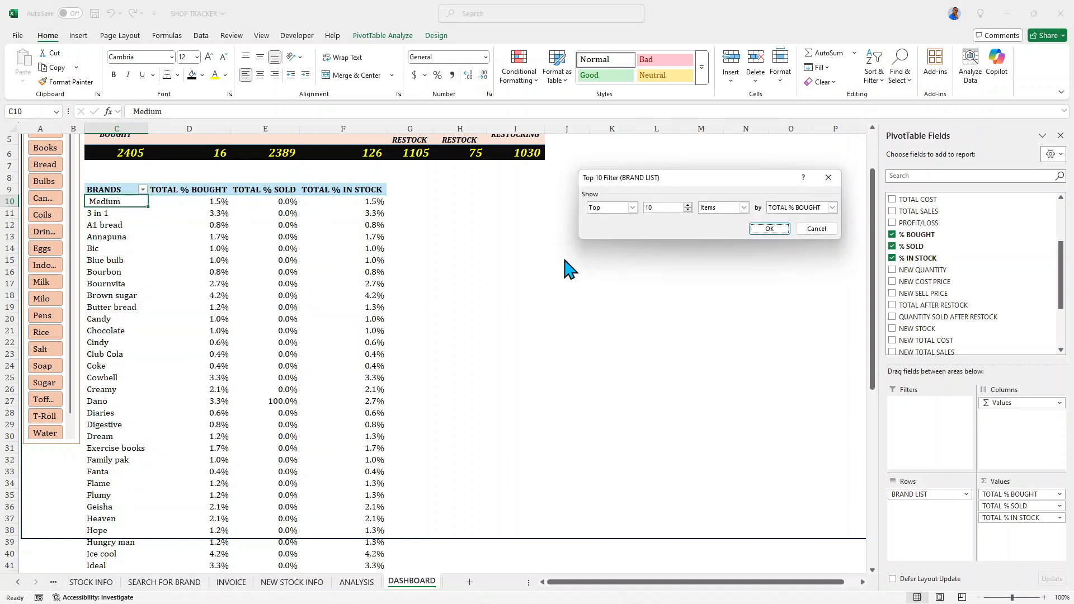
click(770, 230)
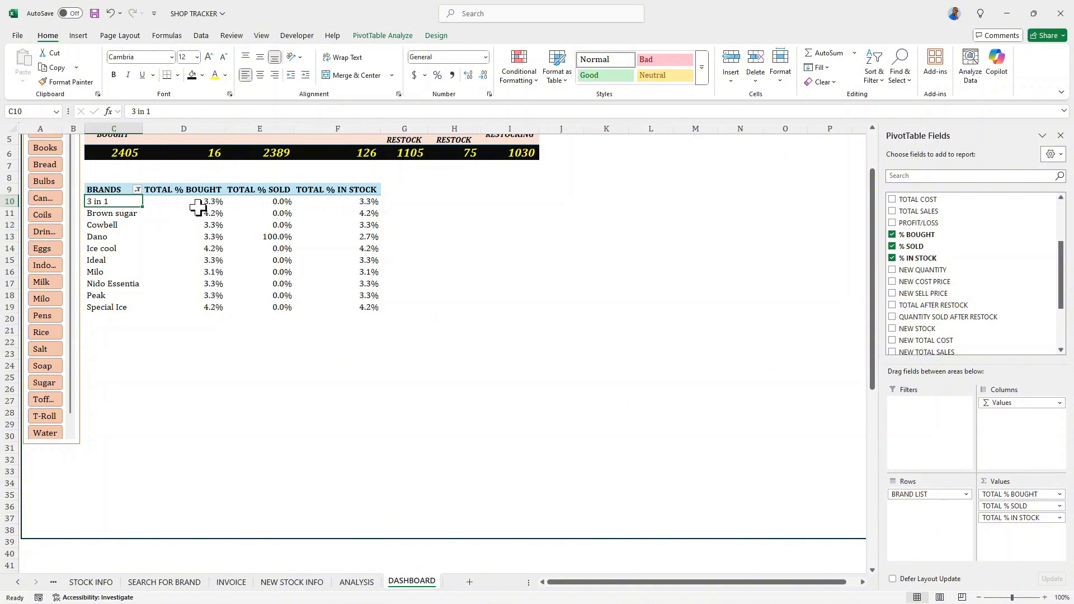
- Apply the green-yellow-red color scale to the TOTAL % BOUGHT values in D10:D19
mouse_move(198, 207)
click(197, 198)
drag(198, 198, 211, 306)
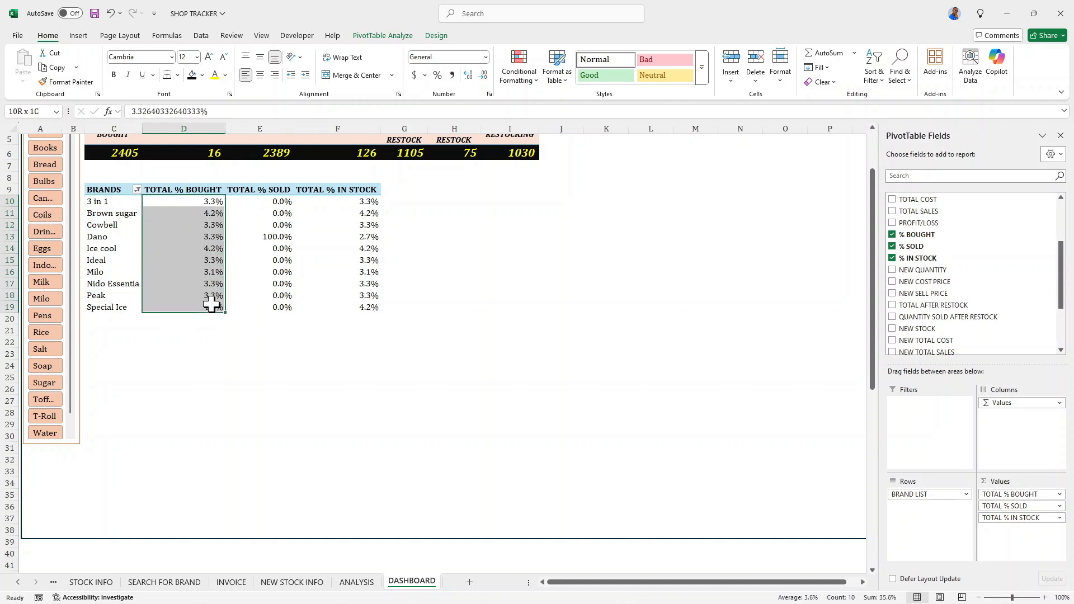
click(535, 78)
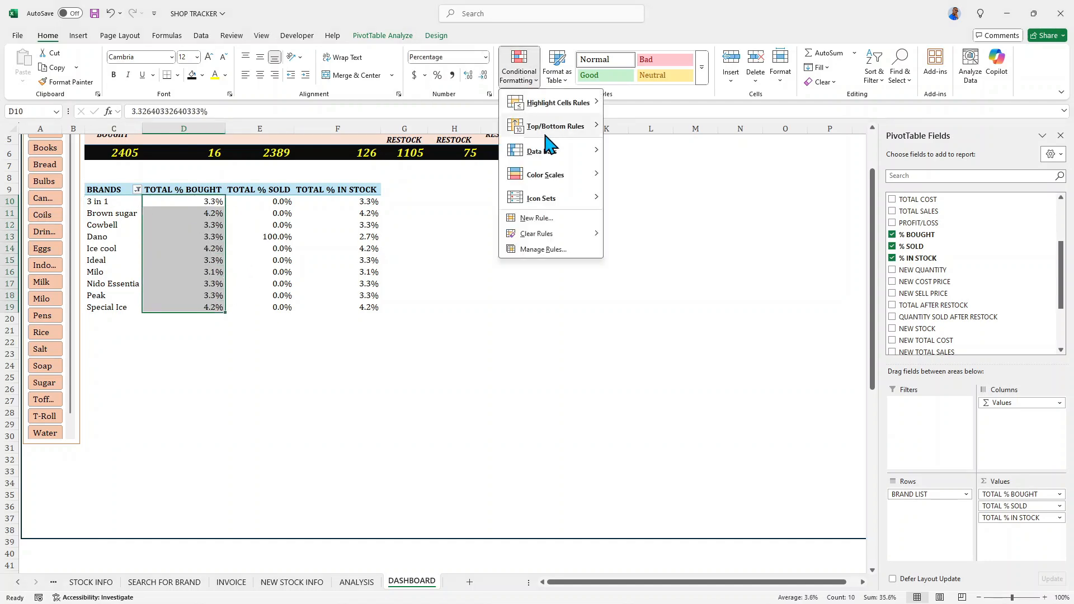
mouse_move(560, 175)
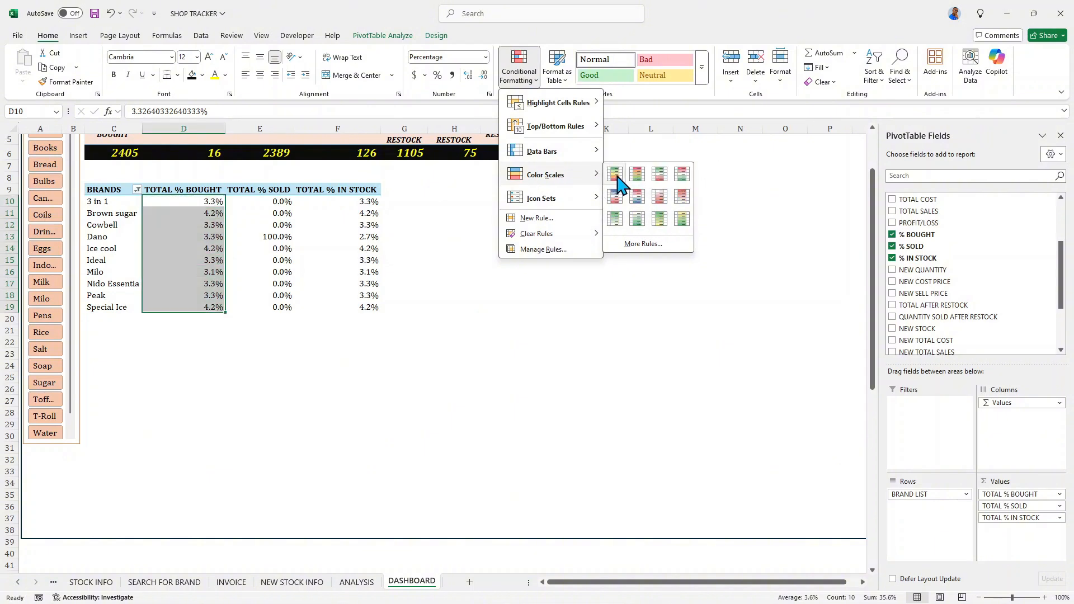
click(615, 174)
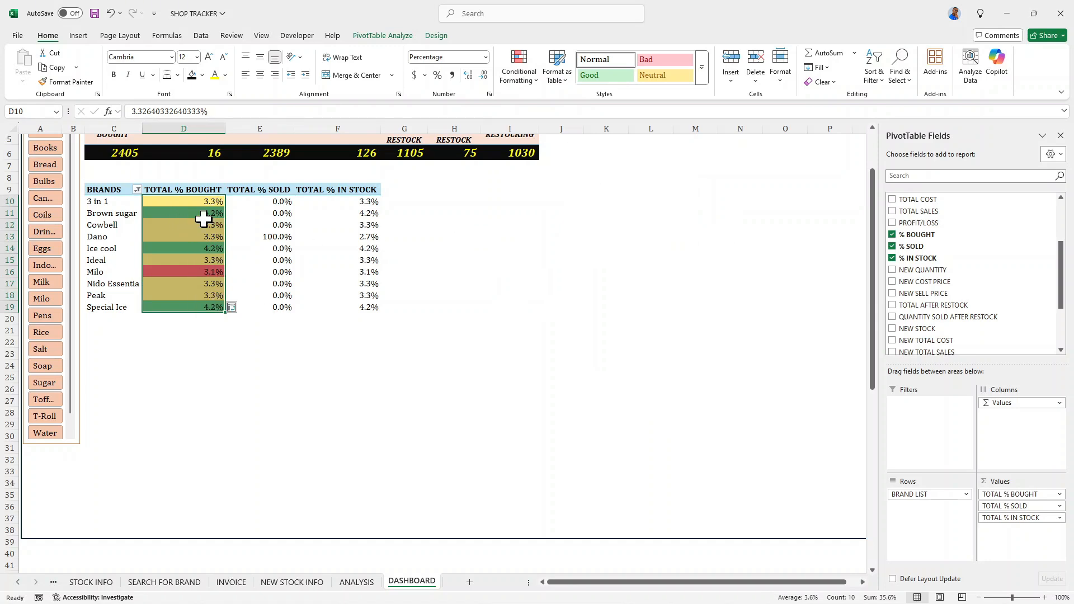
click(210, 274)
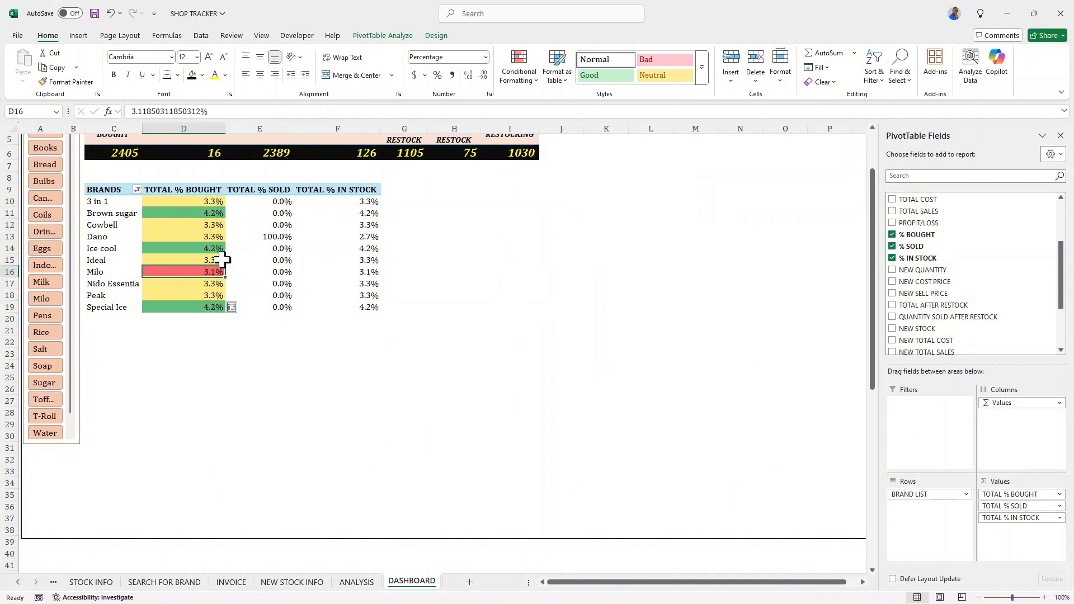
- Add green gradient data bars to the TOTAL % SOLD values in E10:E19
drag(255, 202, 252, 306)
click(529, 79)
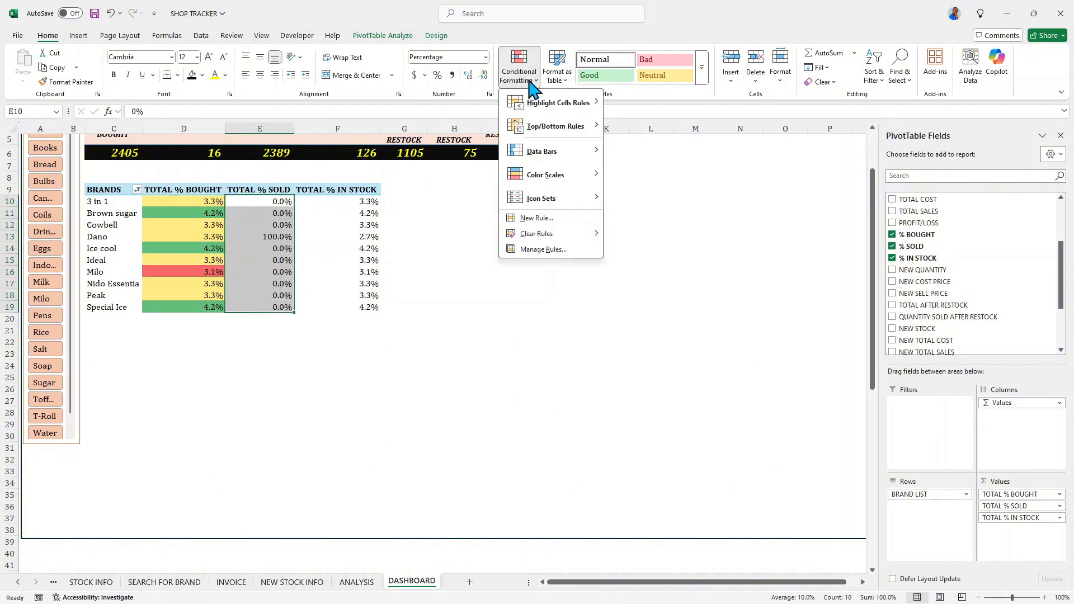
mouse_move(539, 151)
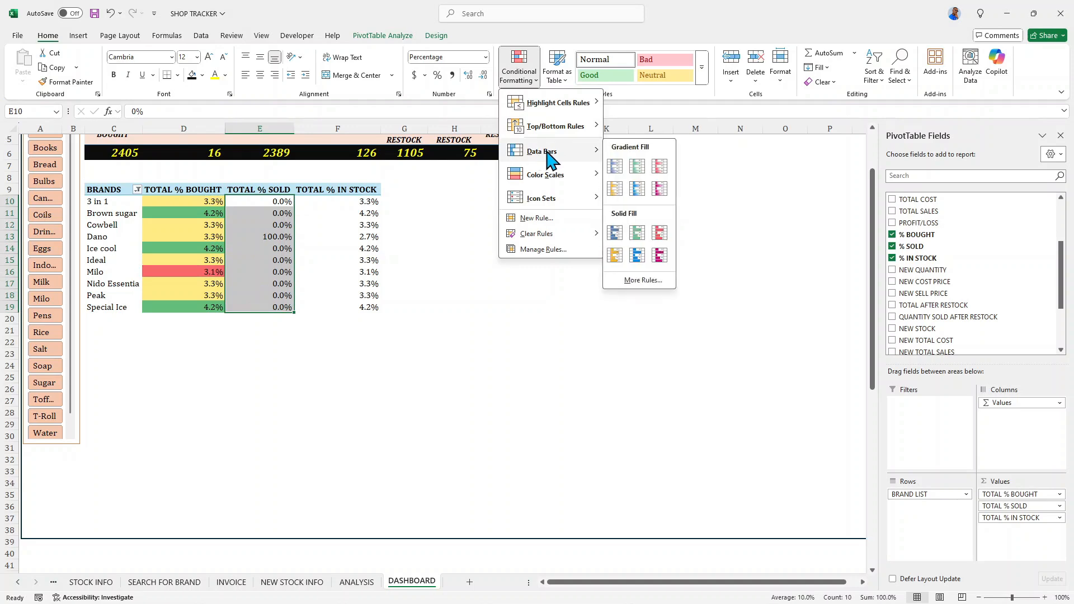
click(638, 167)
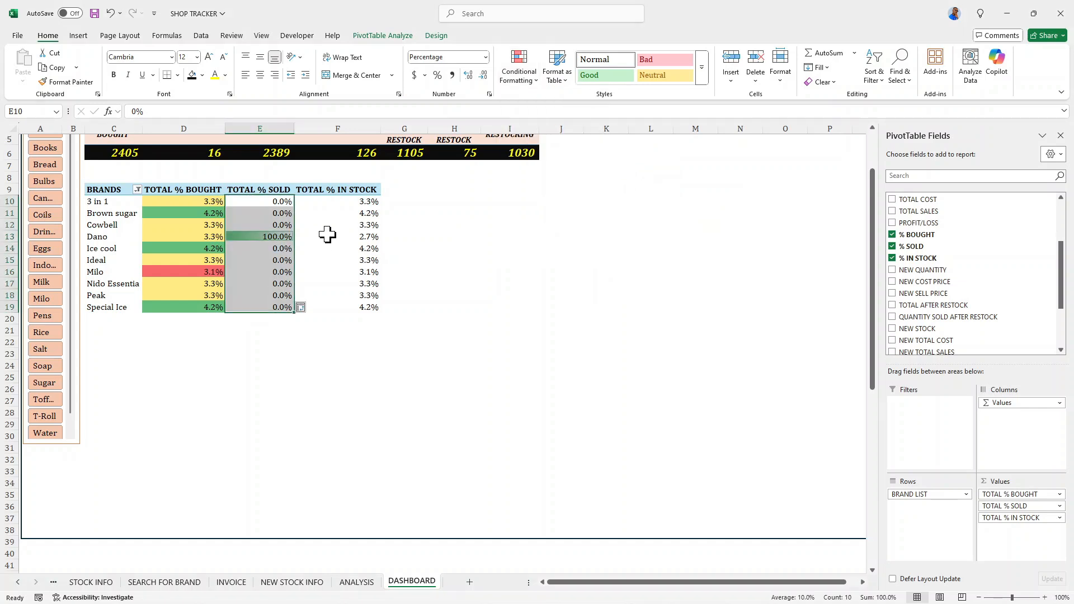
- Add orange gradient data bars to the TOTAL % IN STOCK values in F10:F19
drag(337, 204, 341, 307)
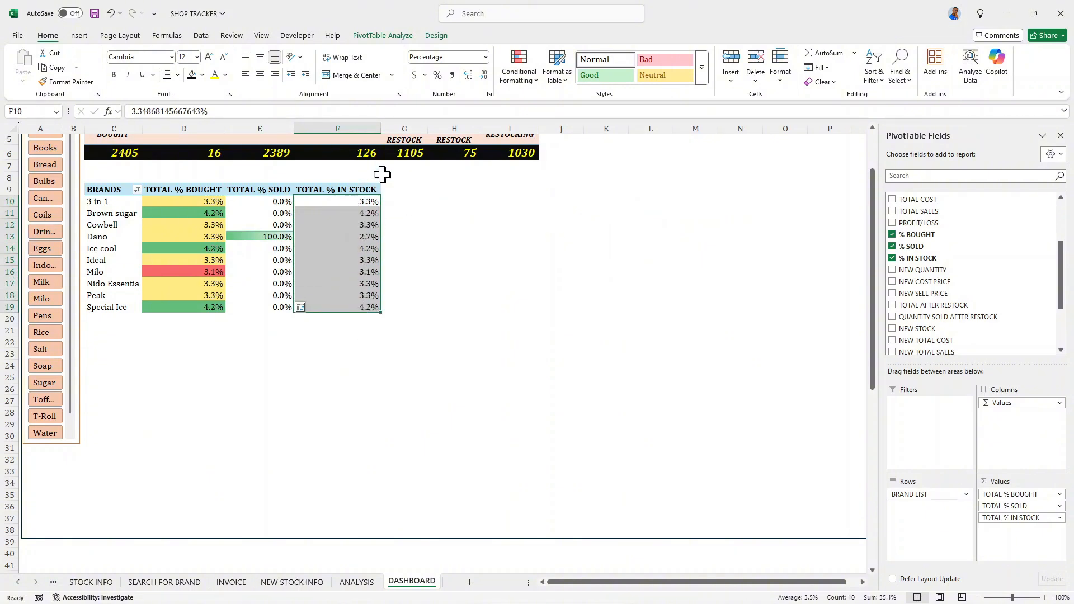
click(521, 77)
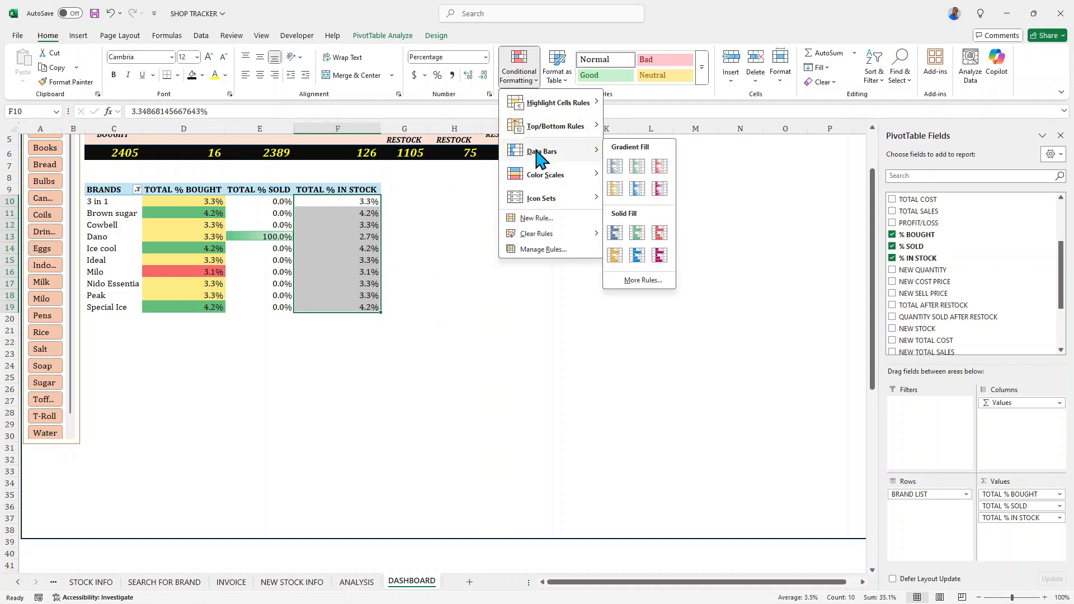
click(615, 189)
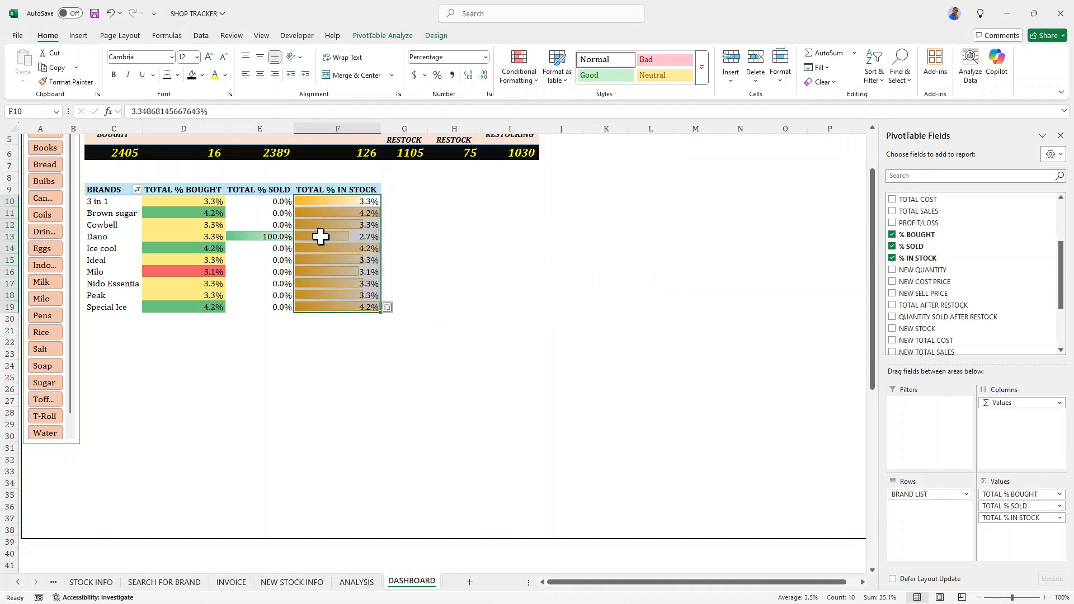
click(408, 227)
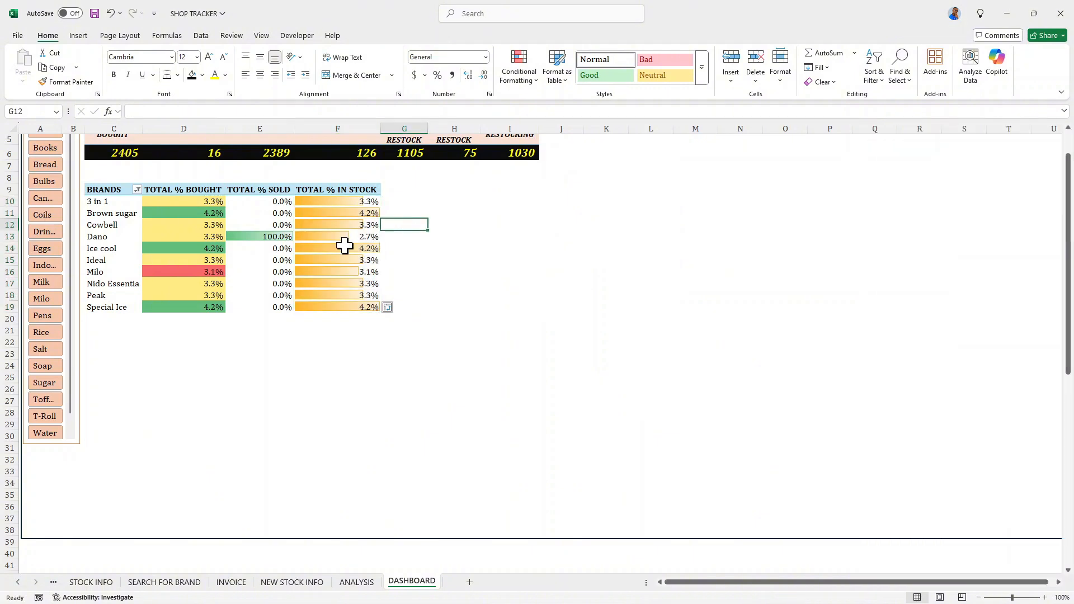
- Sort the BRANDS pivot table by TOTAL % IN STOCK from largest to smallest
click(311, 201)
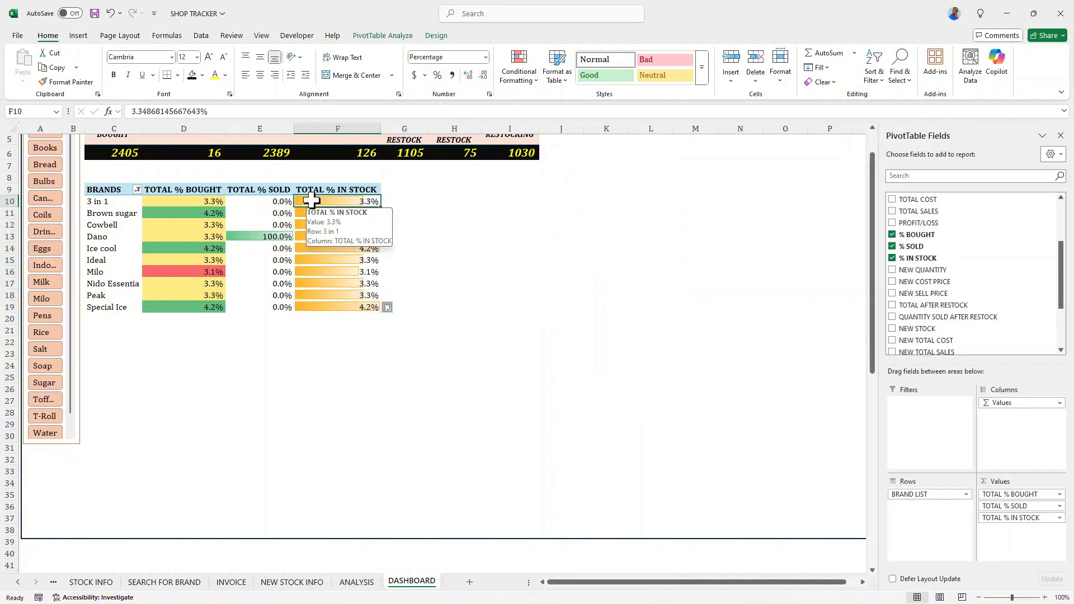
right_click(312, 202)
mouse_move(422, 309)
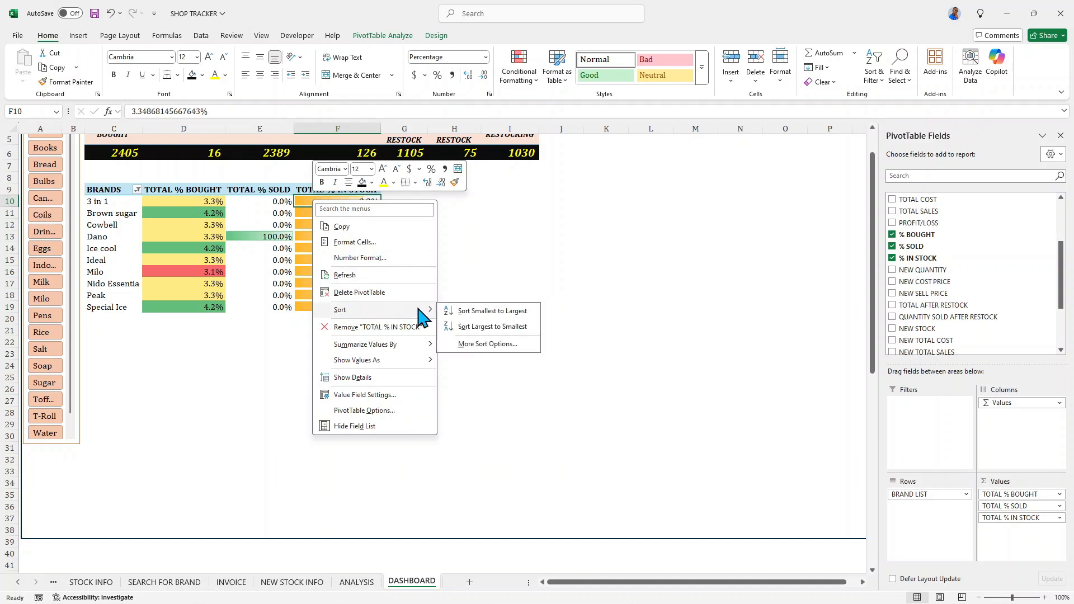
click(470, 329)
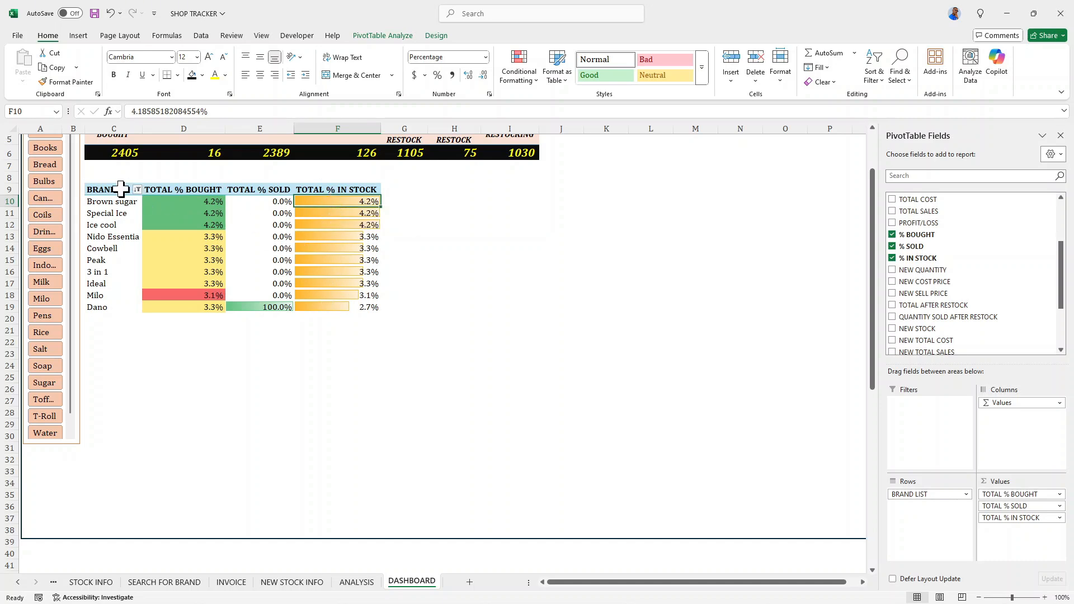
- Wrap the header text in C9:F9 and fit it by slightly narrowing column F and making row 9 taller
drag(121, 189, 313, 193)
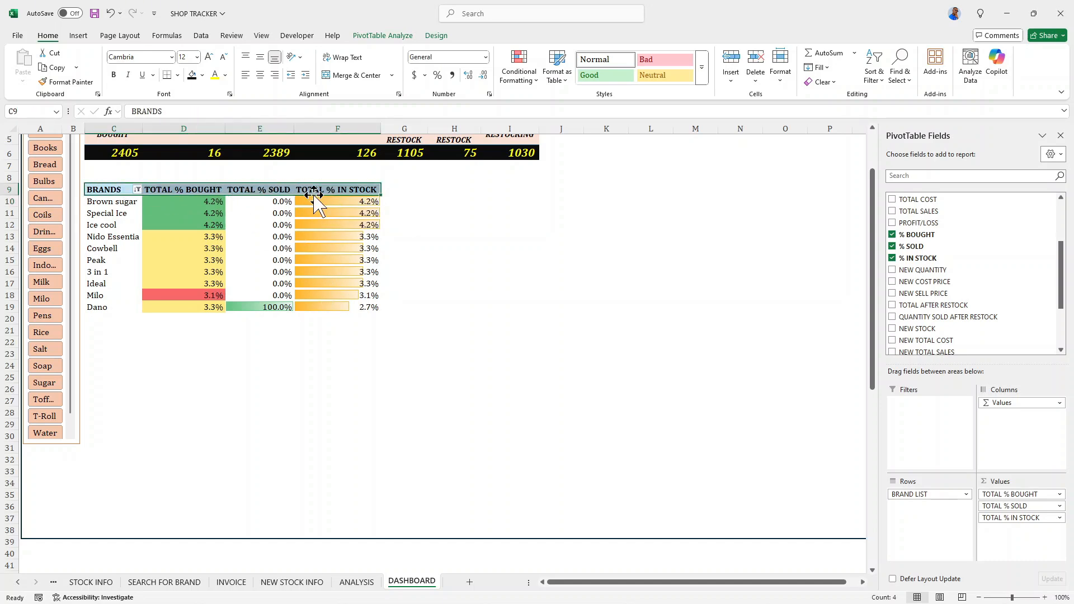
click(342, 57)
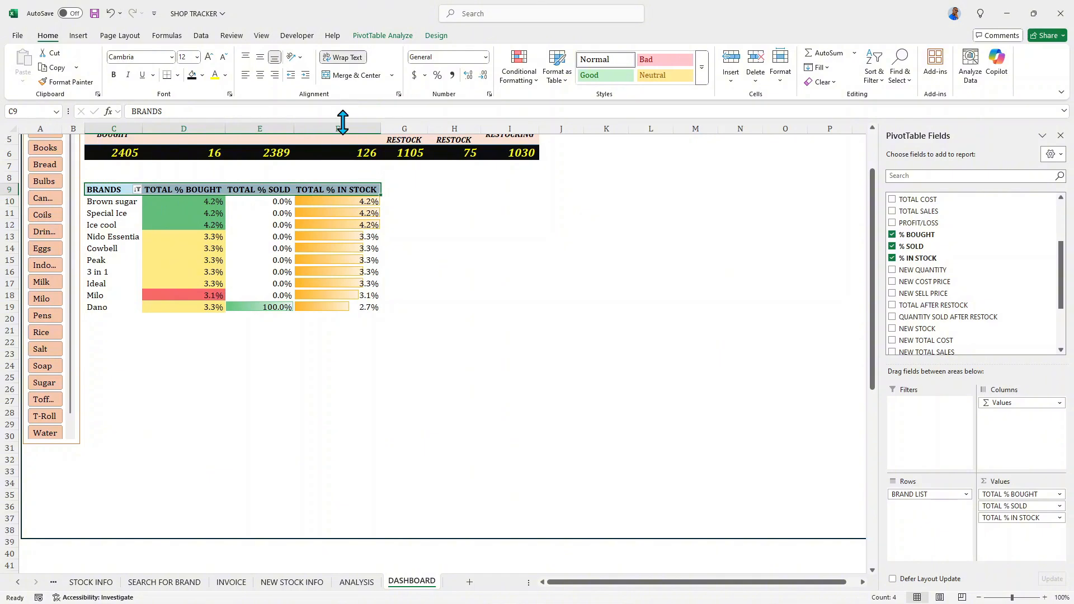
drag(380, 131, 373, 131)
scroll(299, 201, up, 2)
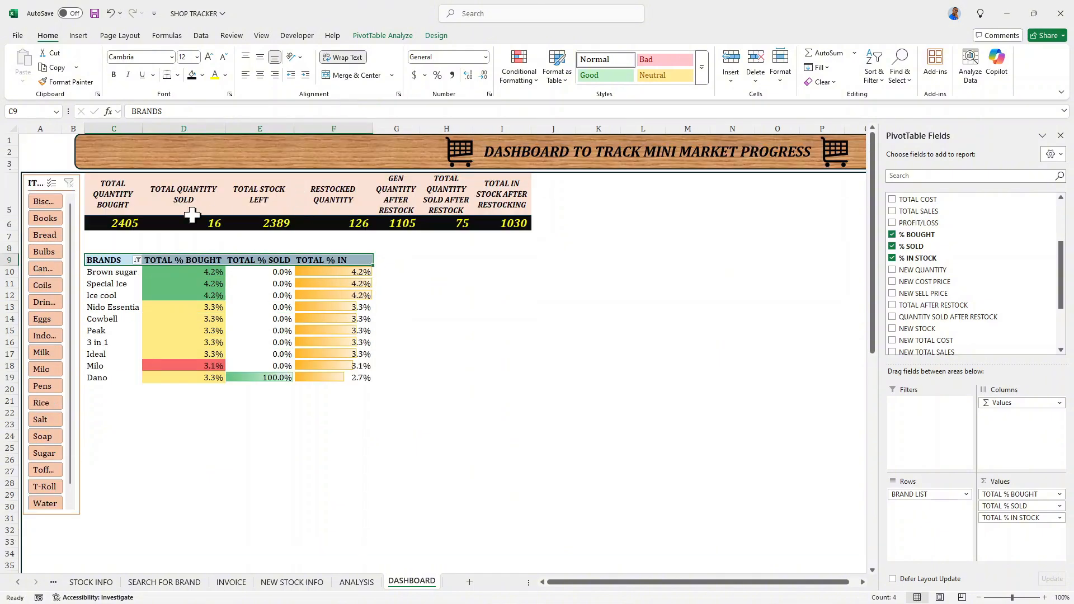
drag(12, 266, 12, 286)
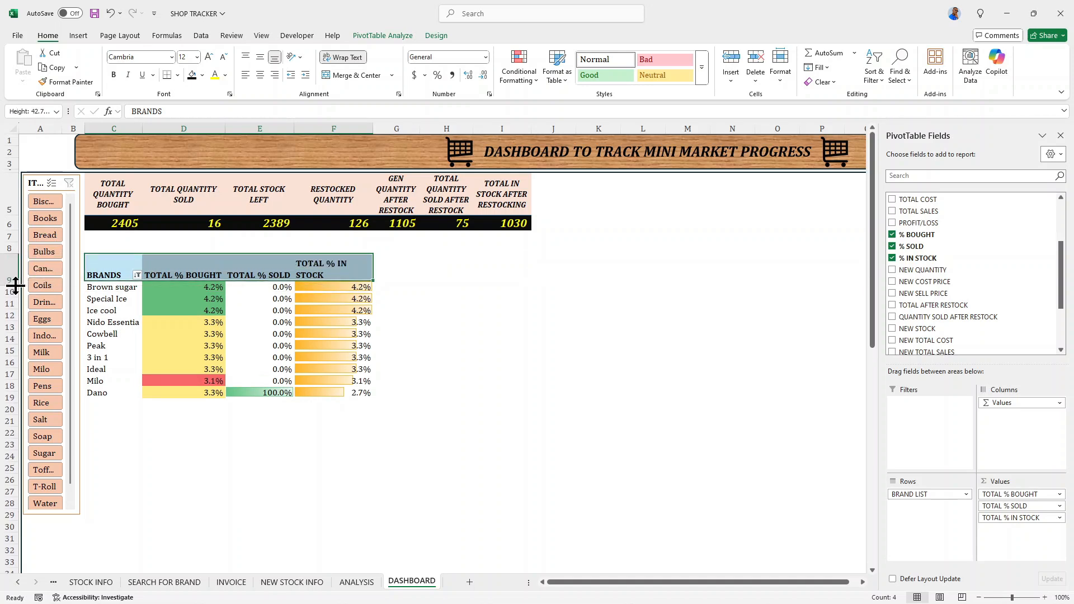
- Center the BRANDS pivot table headers in C9:F9 both vertically and horizontally
drag(108, 274, 312, 271)
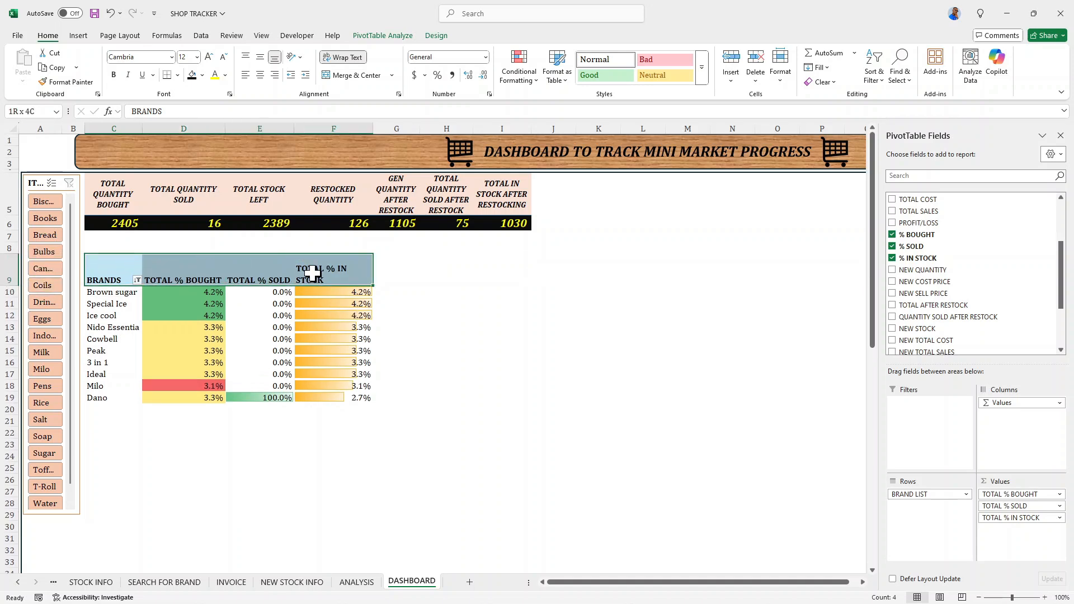
click(250, 267)
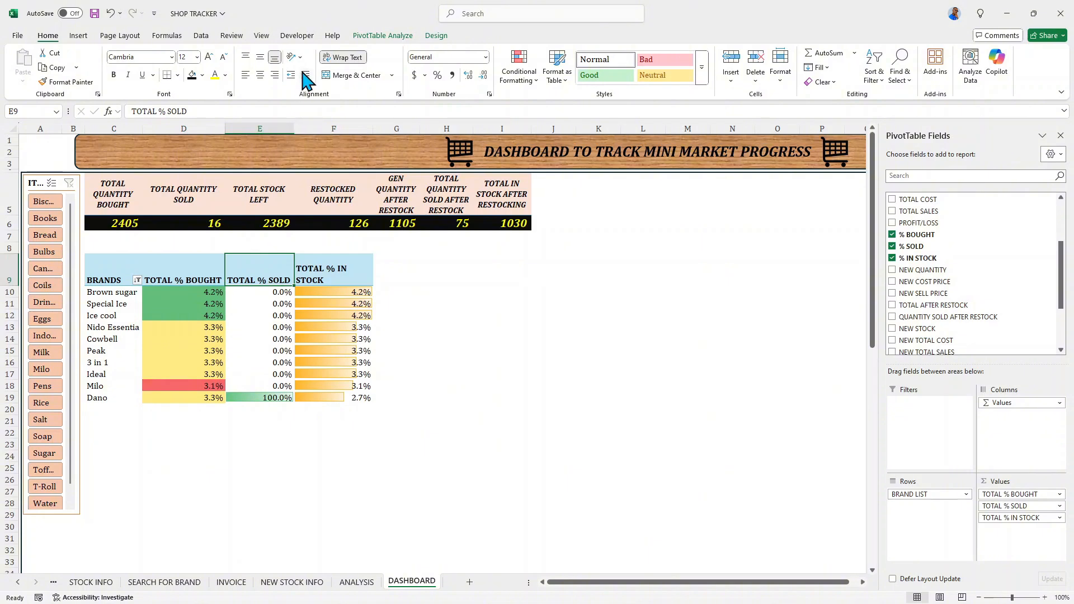
click(260, 57)
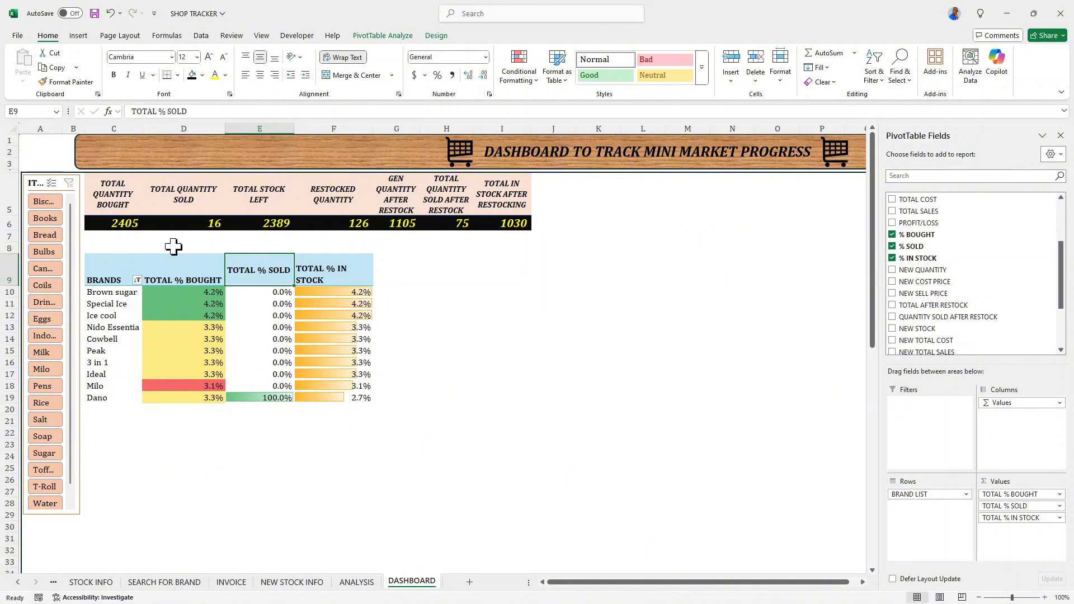
drag(120, 265, 314, 255)
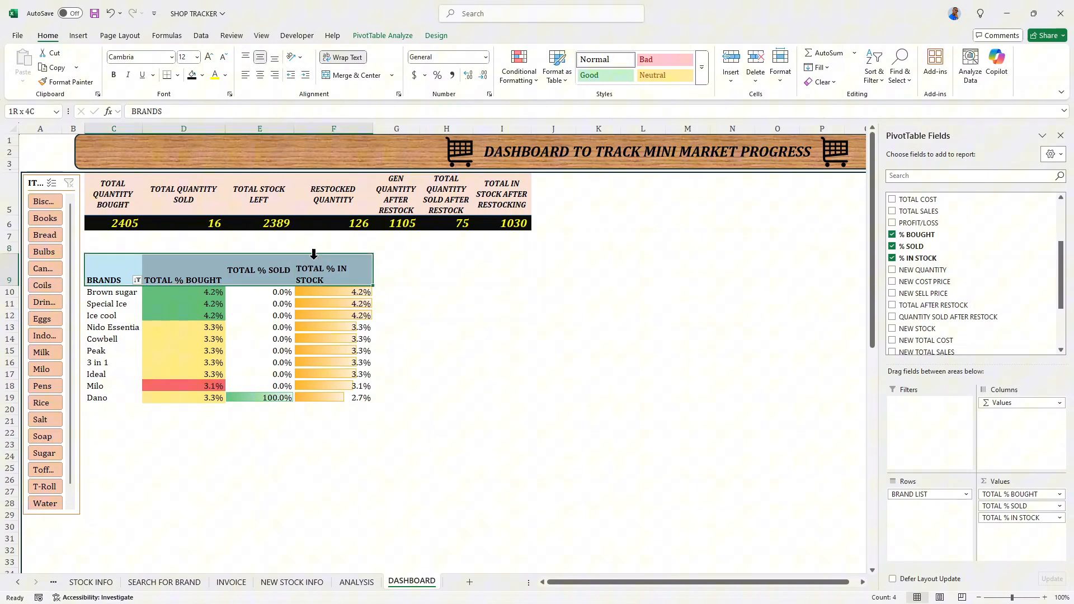
click(261, 57)
click(260, 75)
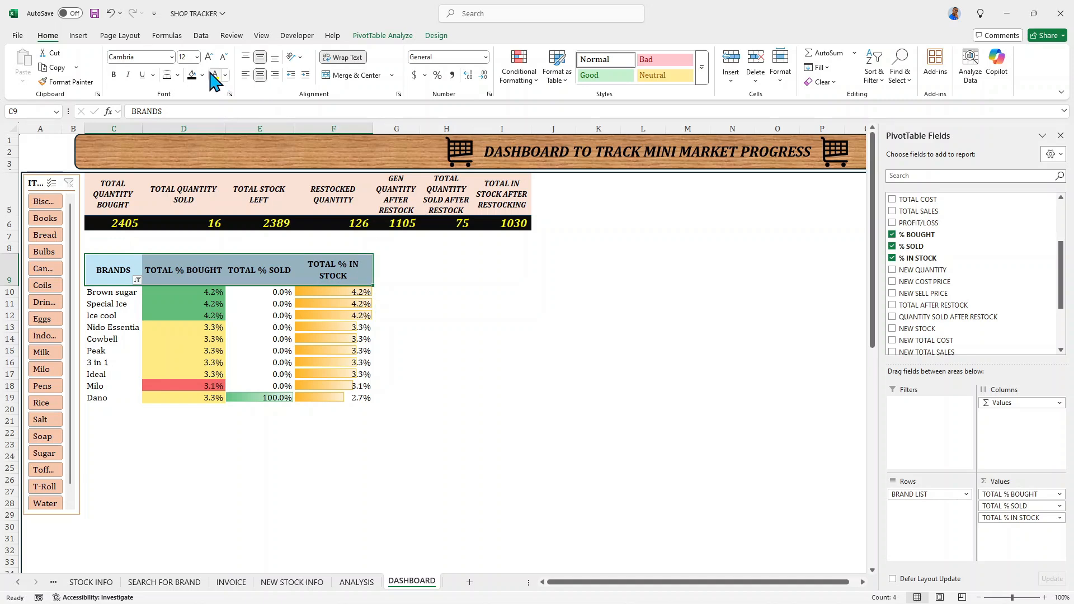
- Make the BRANDS pivot table headers in C9:F9 bold and italic
click(112, 71)
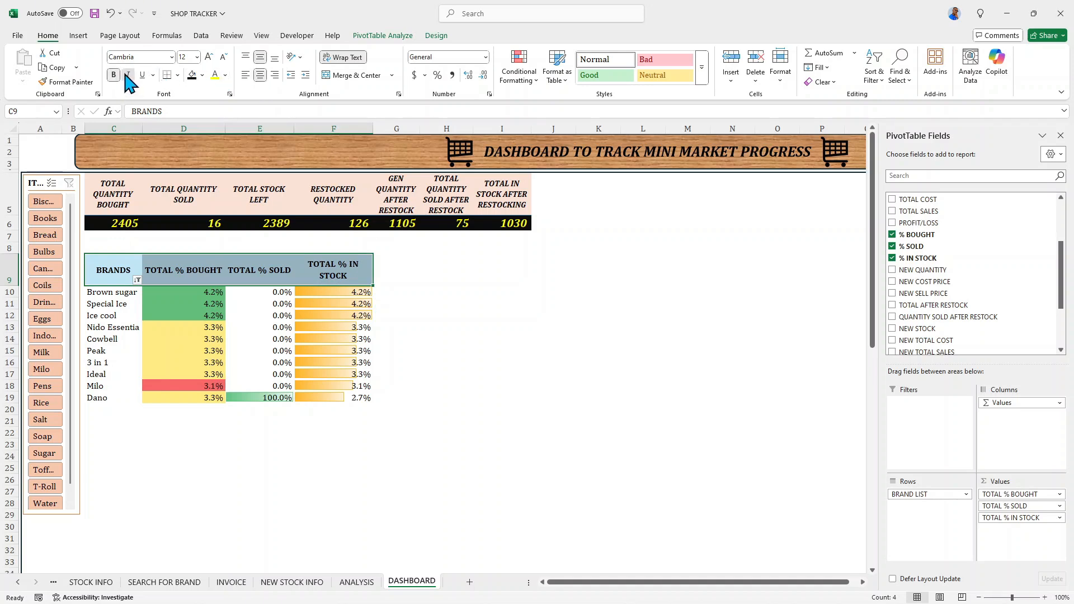
click(128, 75)
click(192, 243)
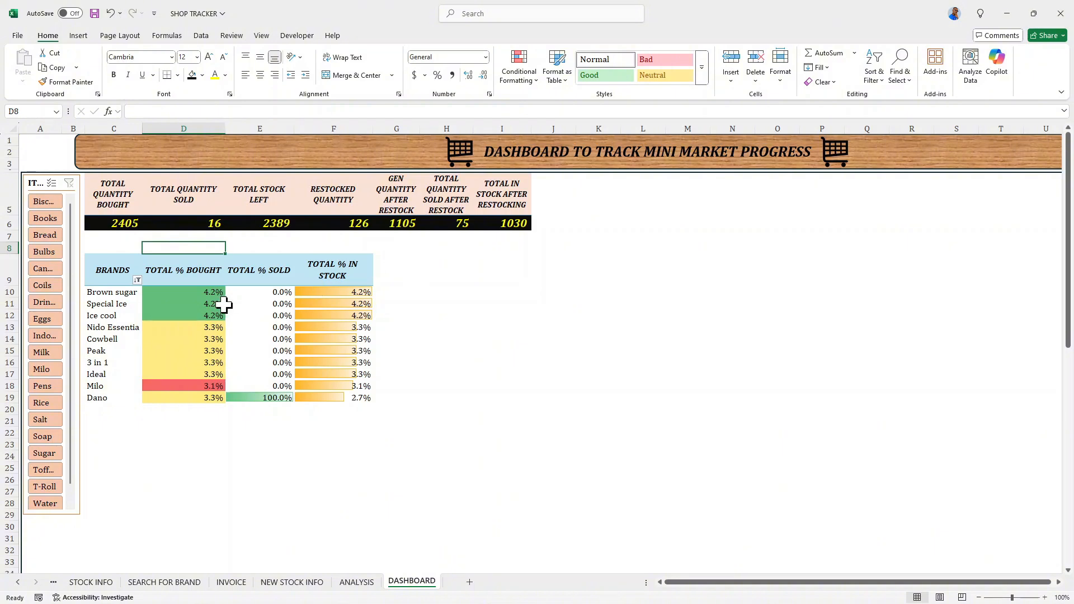
- Copy the BRANDS pivot table in C9:F19 and paste the duplicate at H9
drag(121, 263, 334, 396)
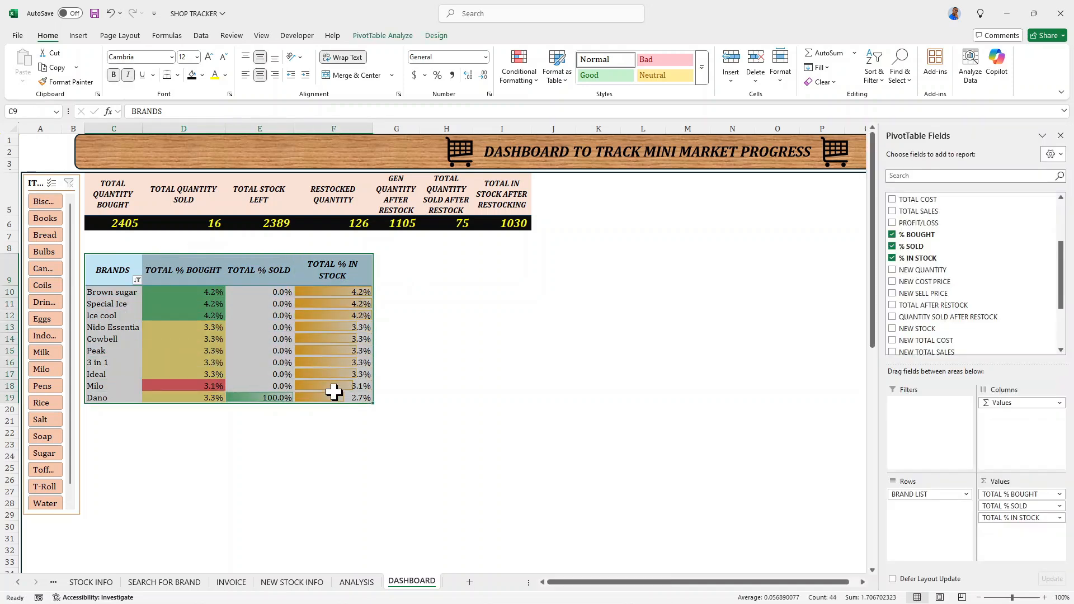
right_click(176, 269)
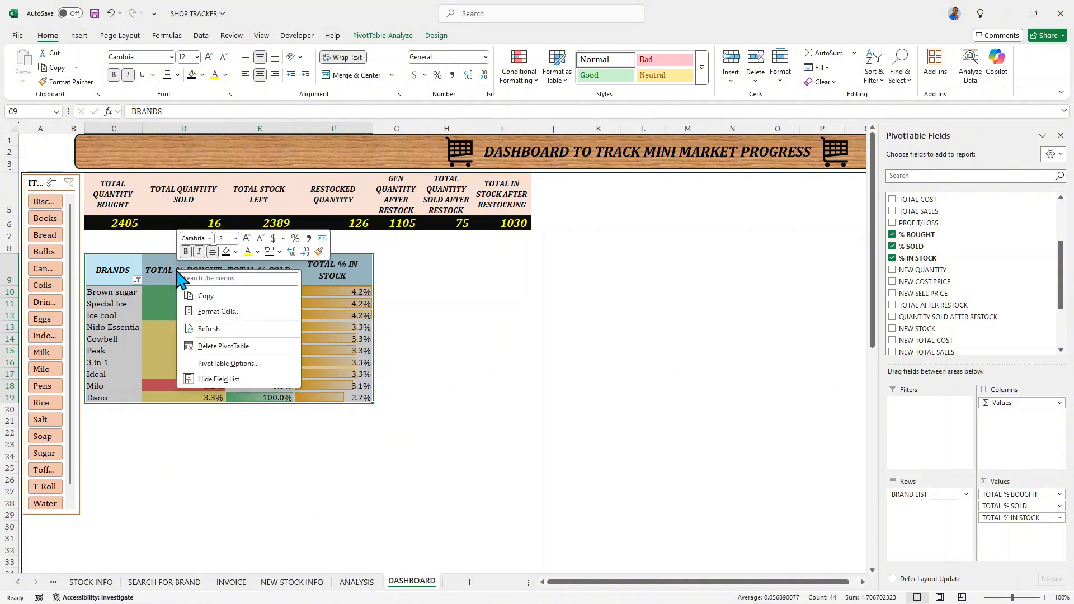
click(205, 297)
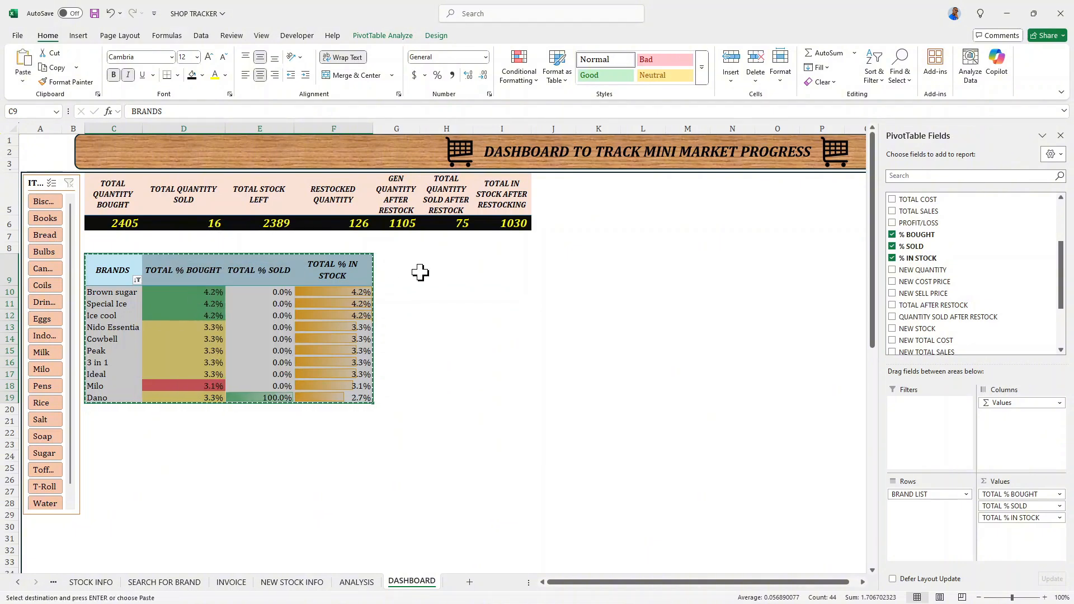
click(420, 273)
right_click(432, 257)
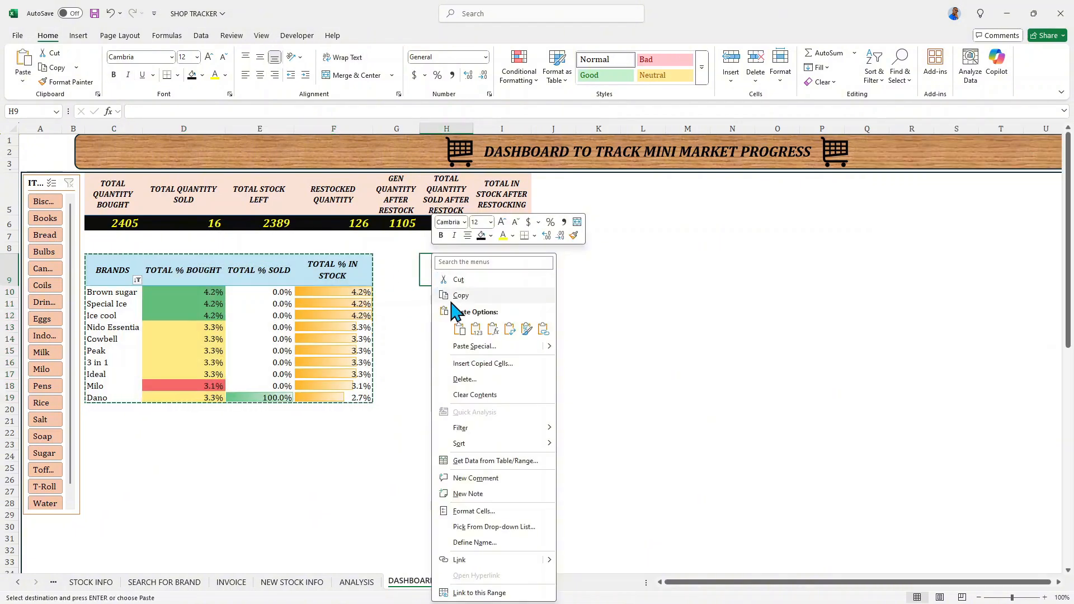
click(459, 329)
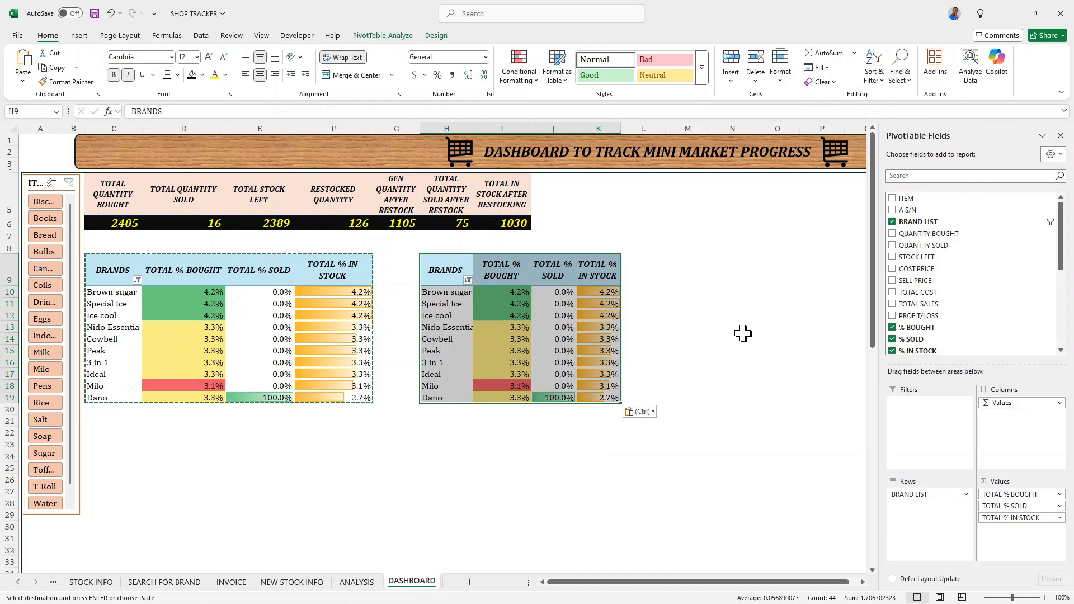
- Remove the % BOUGHT, % SOLD and % IN STOCK fields from the pasted pivot table
scroll(899, 238, down, 2)
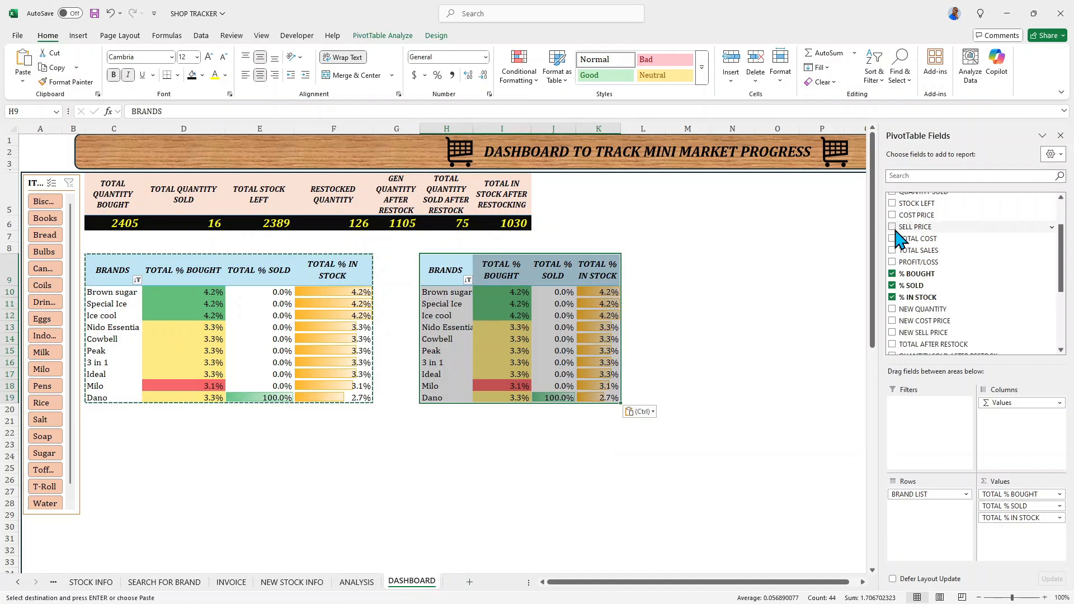
click(892, 274)
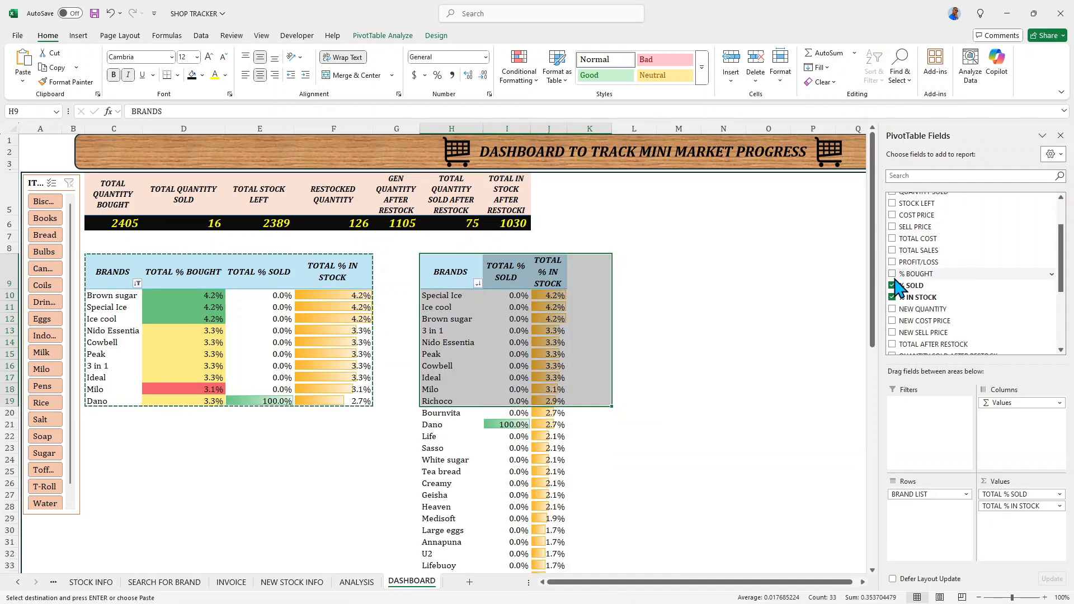
click(892, 286)
click(892, 297)
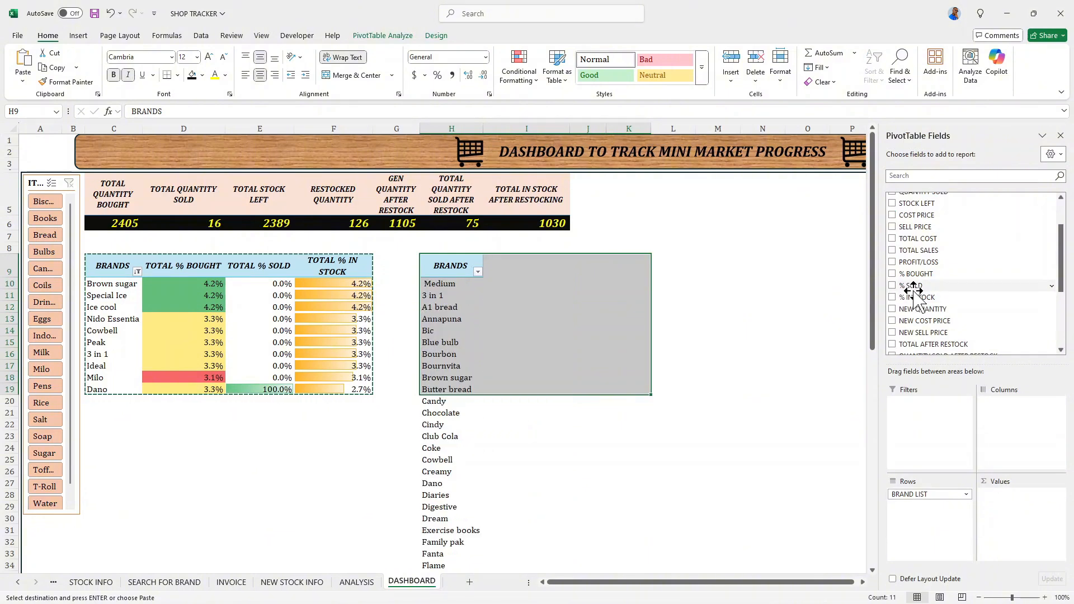
- Add TOTAL COST, TOTAL SALES, NEW TOTAL COST and NEW TOTAL SALES as values in the pivot table at H9
click(892, 239)
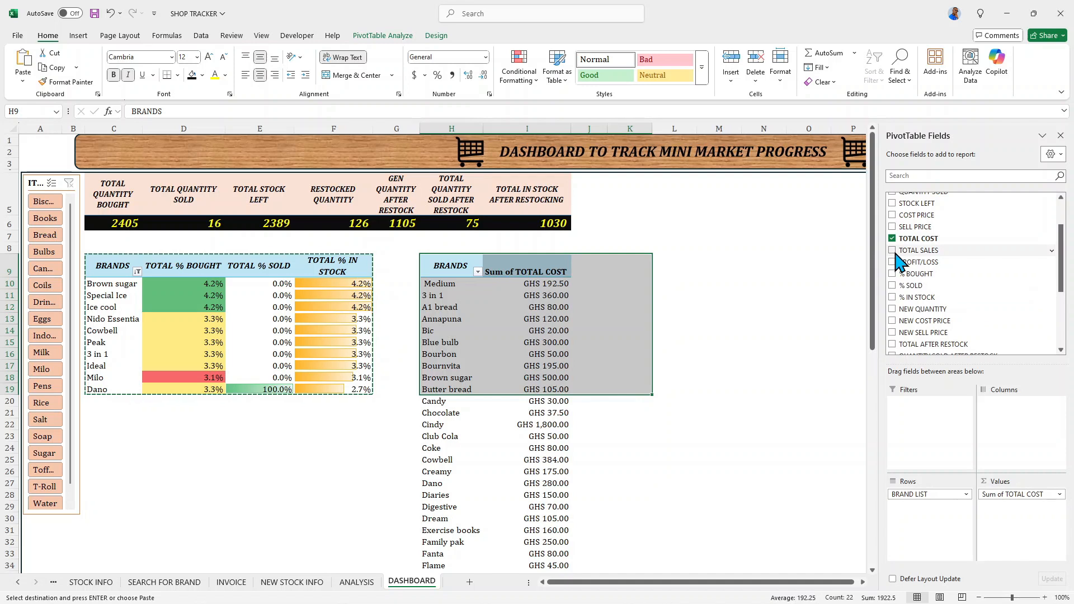
click(894, 251)
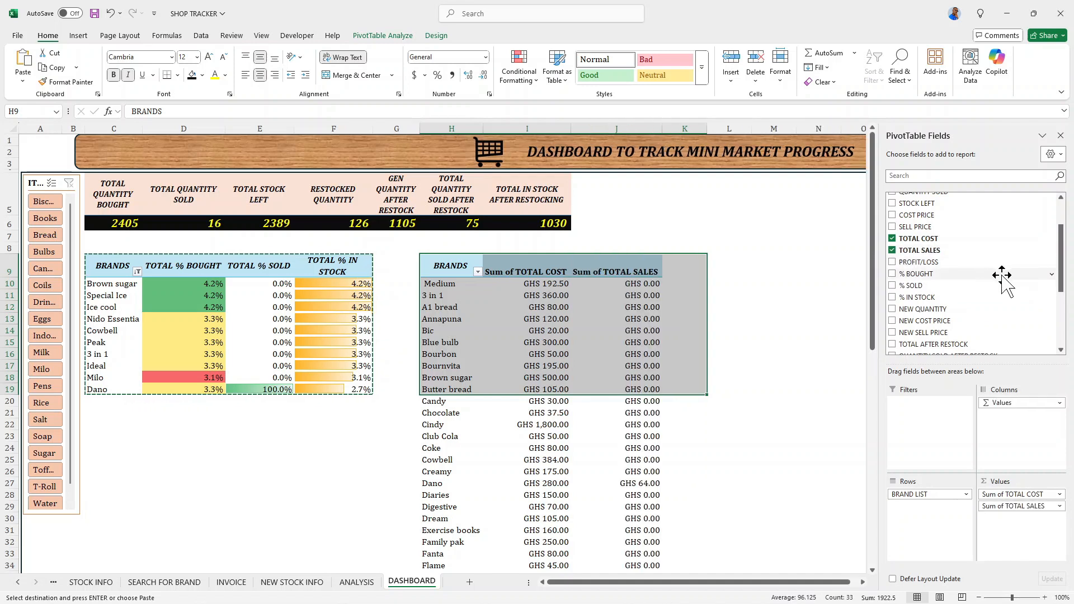
scroll(1002, 274, down, 3)
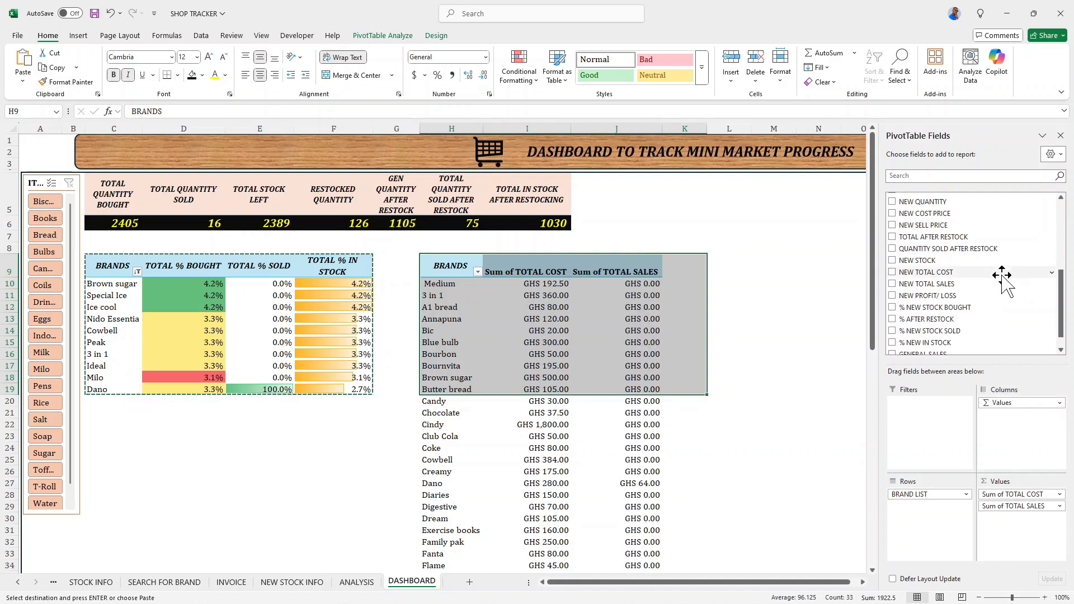
click(893, 272)
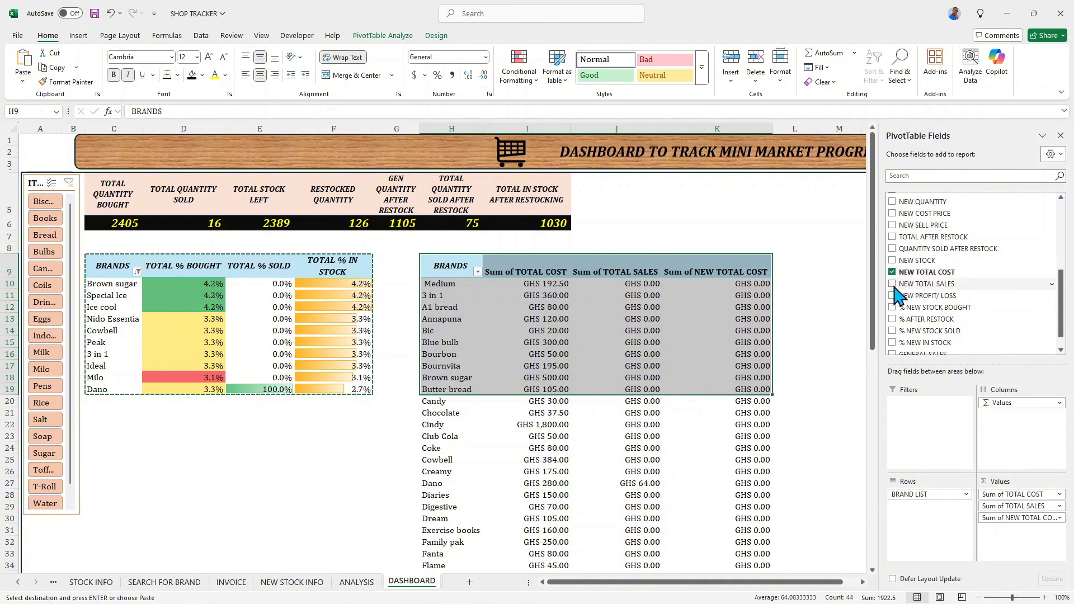
click(893, 284)
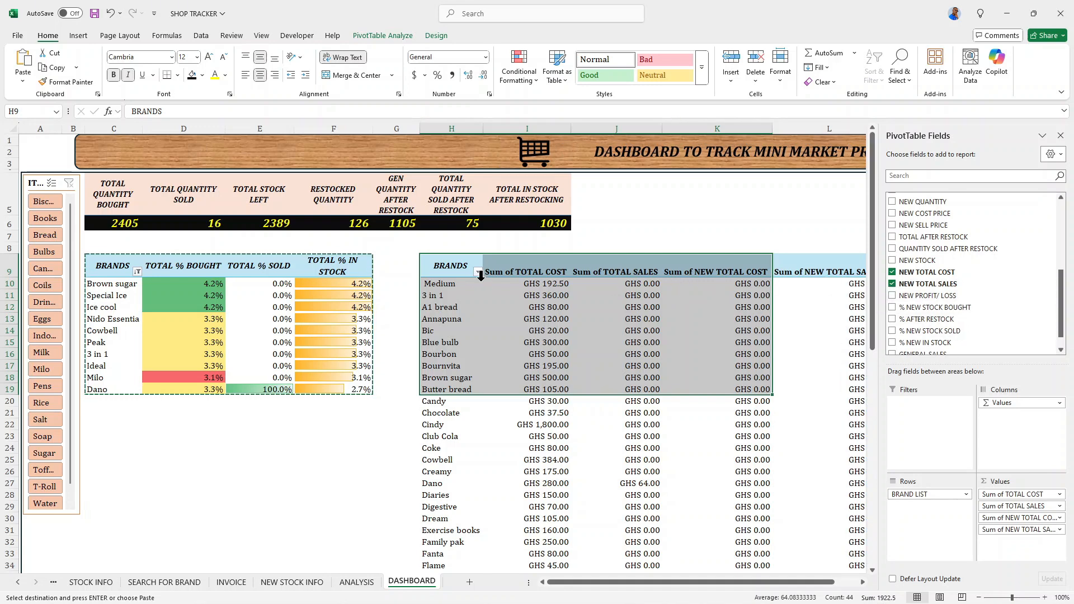
- Filter the brands in the pivot table at H9 to the top 10 items by Sum of TOTAL COST
click(453, 284)
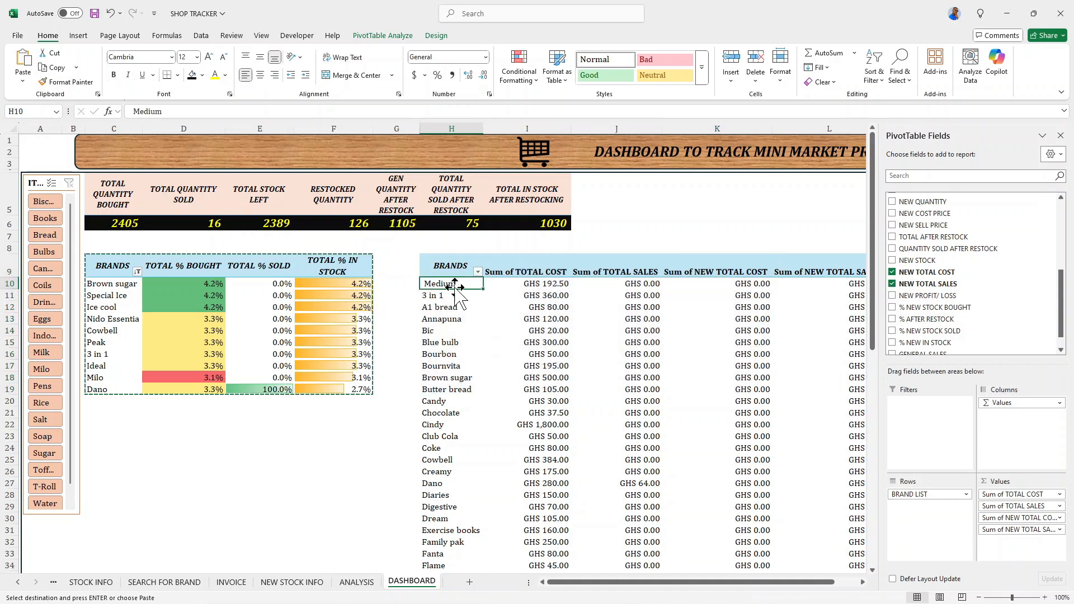
click(1060, 136)
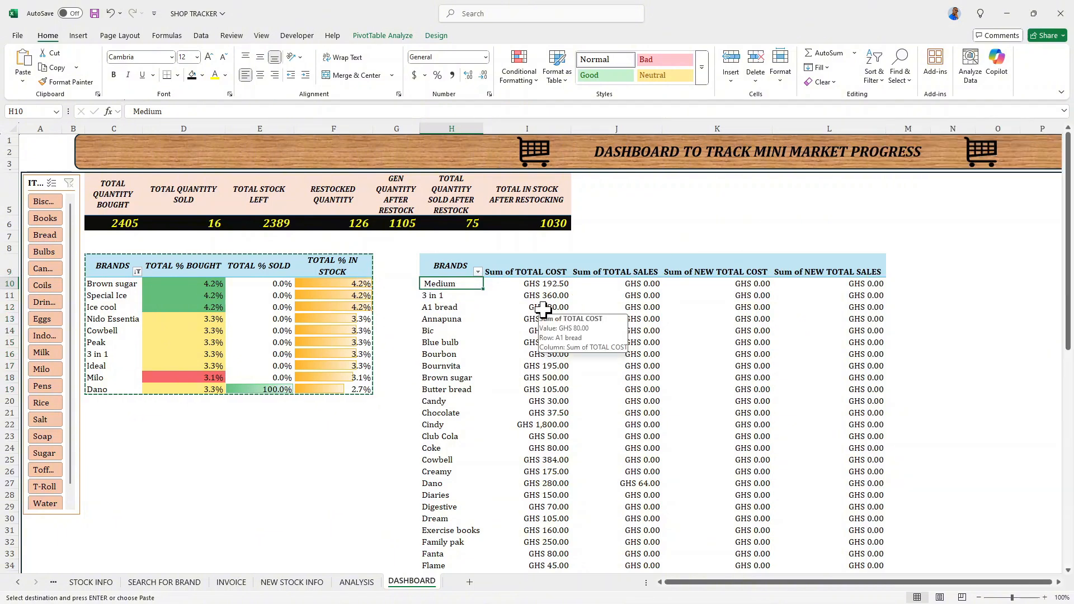
right_click(468, 287)
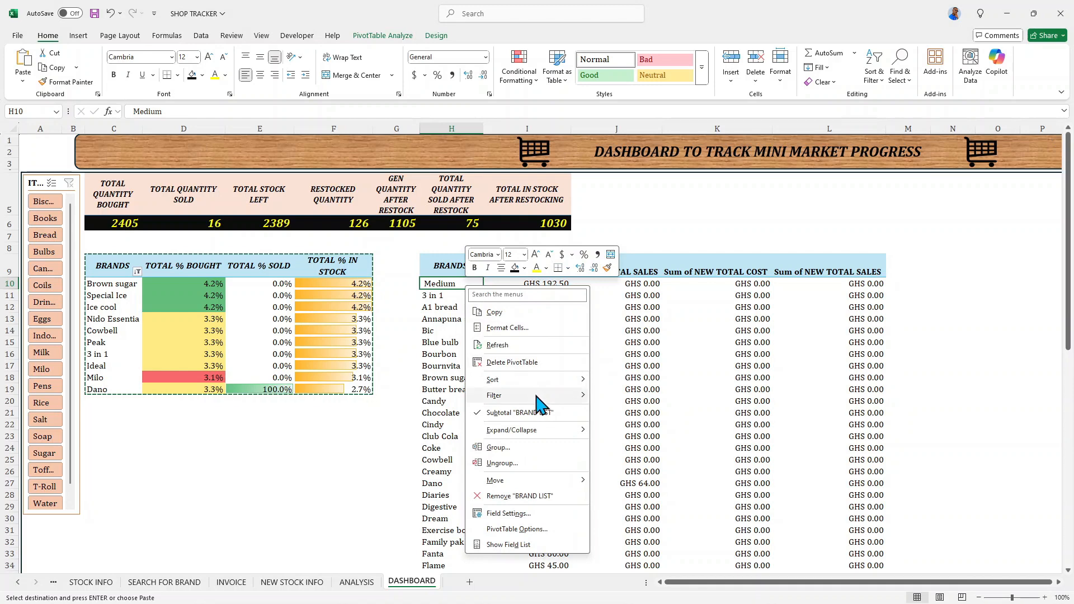
mouse_move(551, 397)
click(624, 448)
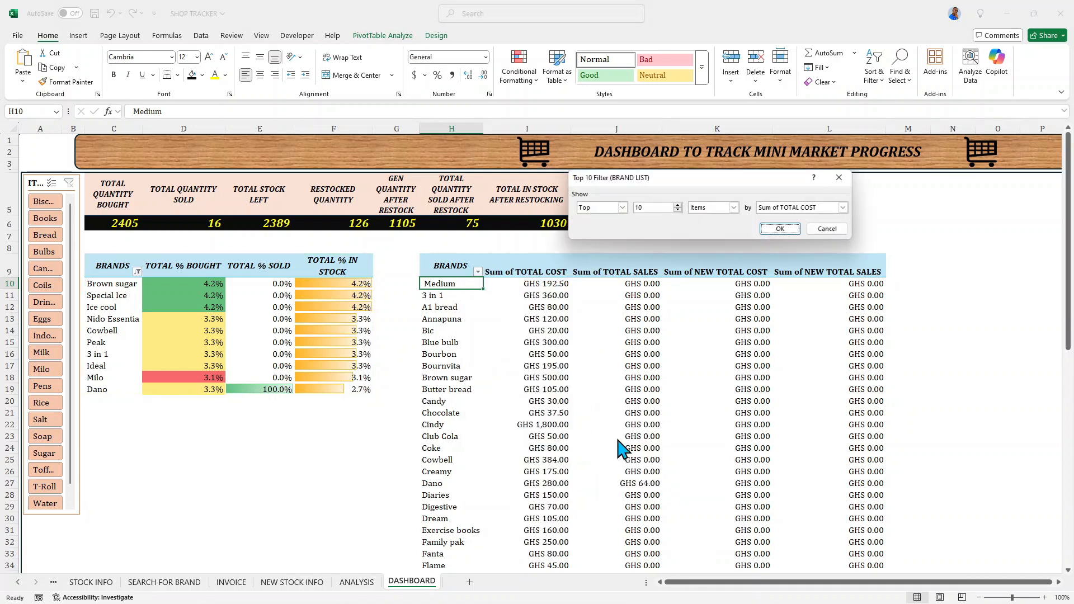
click(780, 229)
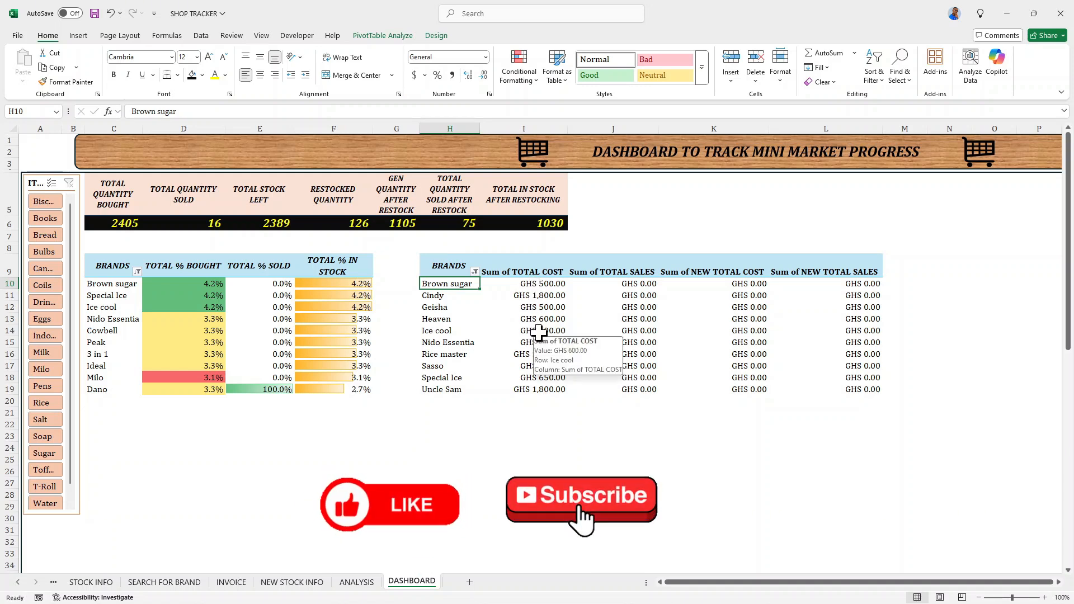
- Apply the Green - White color scale to the Sum of TOTAL COST values in I10:I19
mouse_move(527, 284)
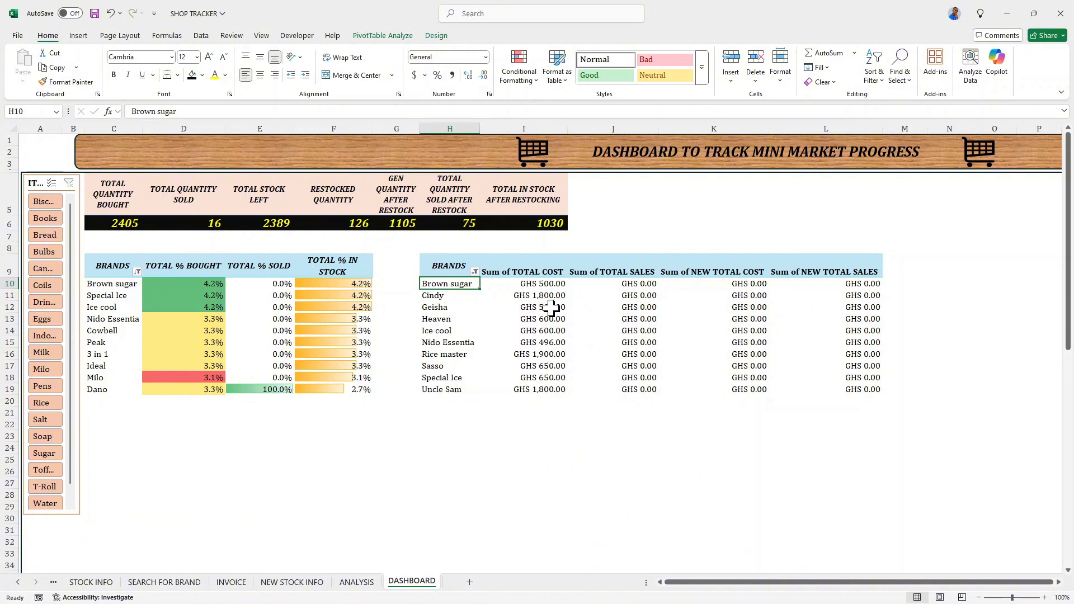
click(544, 282)
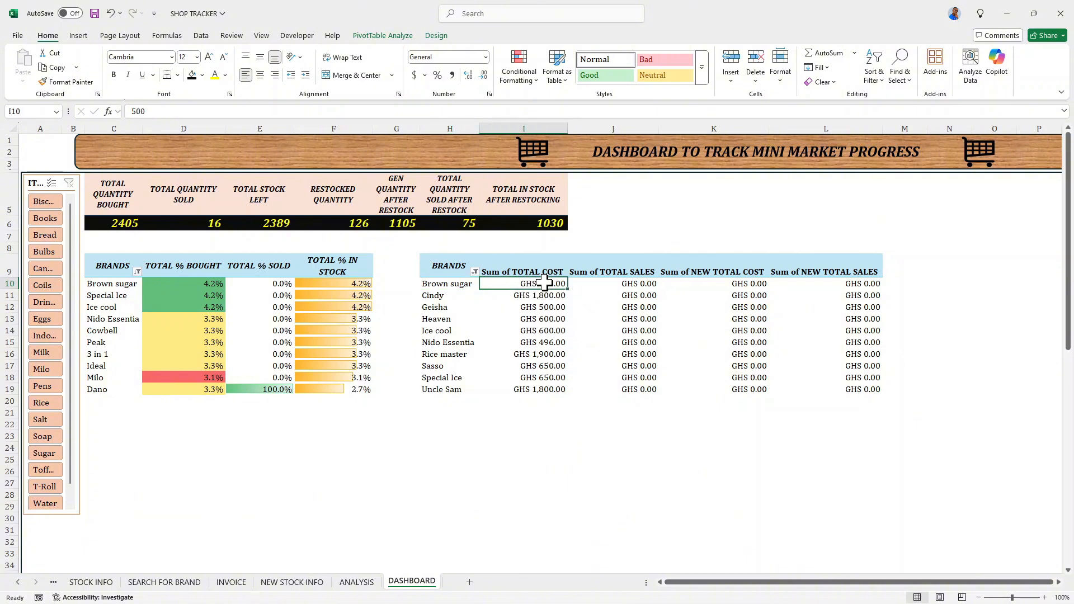
drag(544, 282, 533, 392)
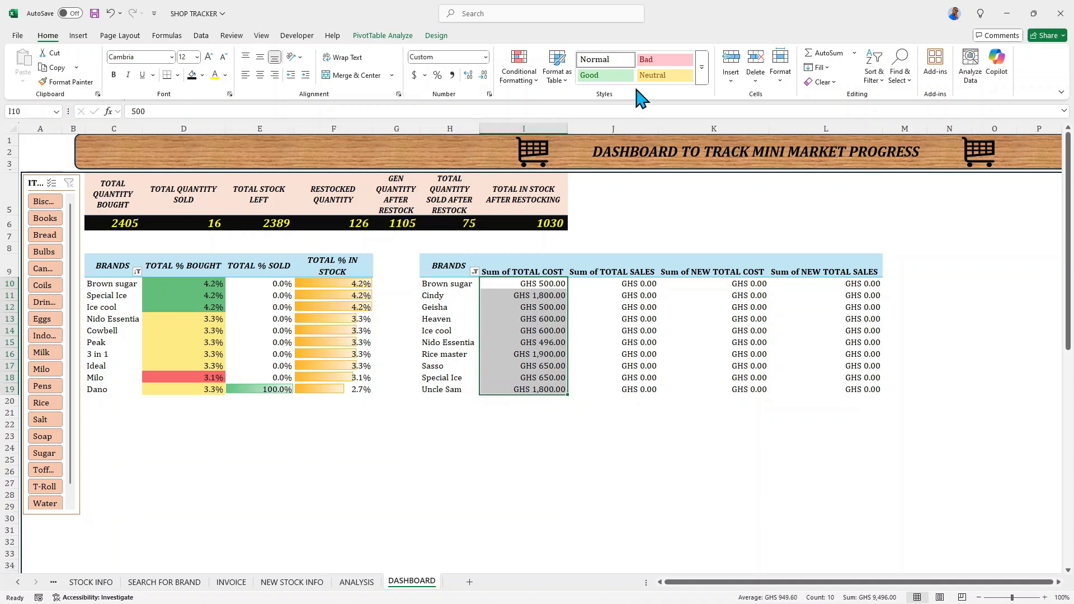
click(526, 77)
mouse_move(585, 162)
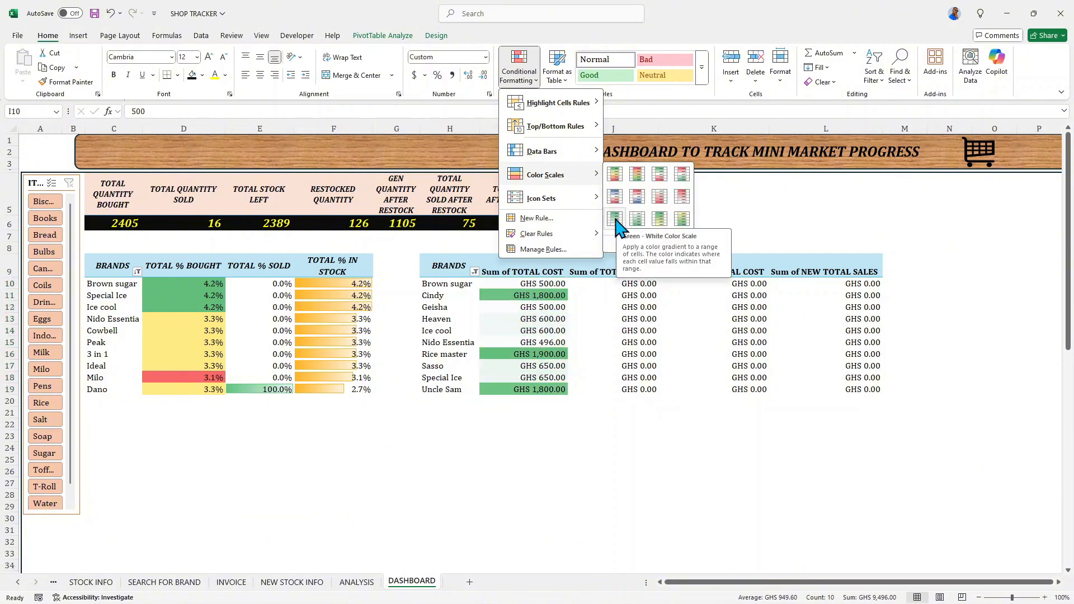
click(615, 220)
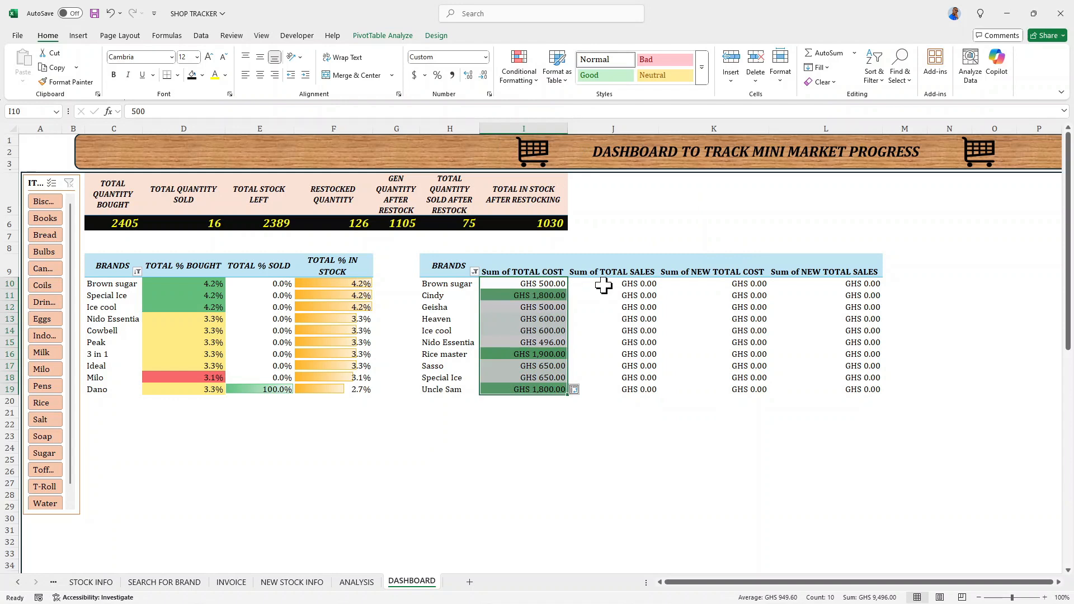
- Add orange gradient data bars to the Sum of TOTAL SALES values in J10:J19
drag(603, 285, 609, 373)
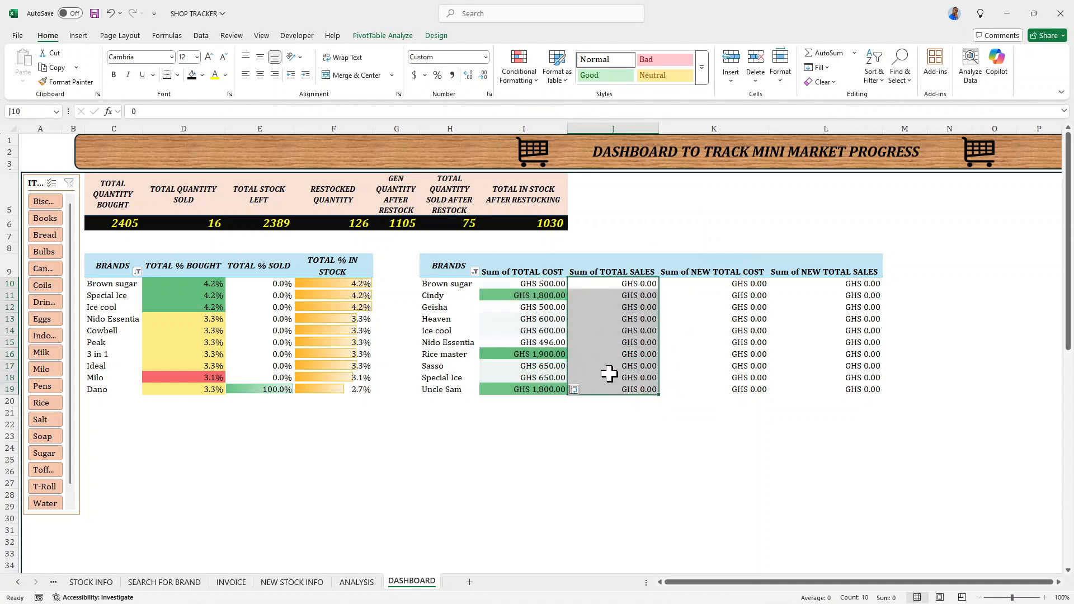
click(532, 78)
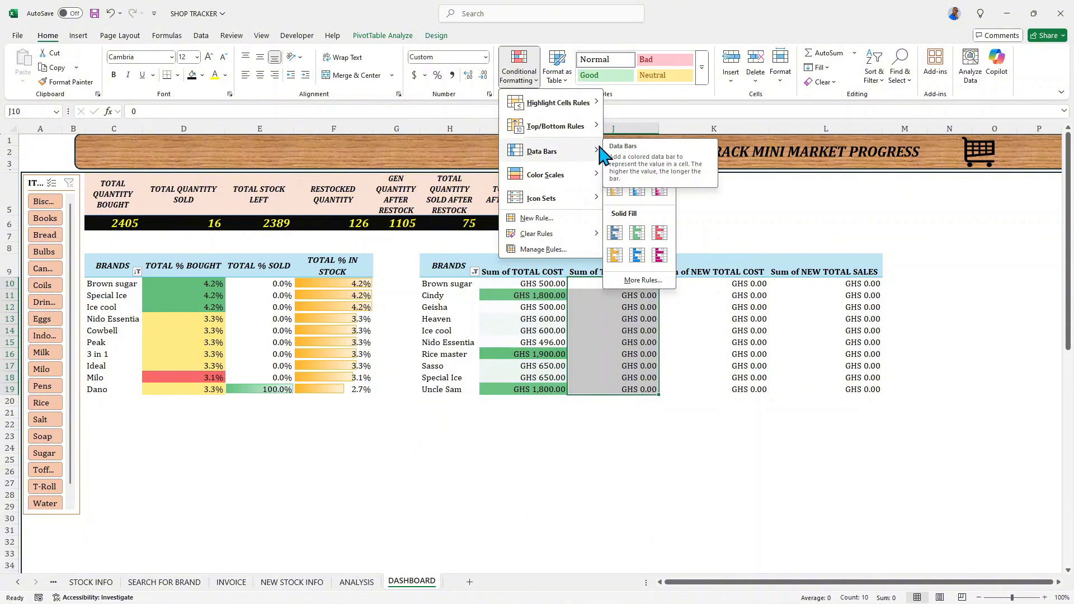
click(614, 191)
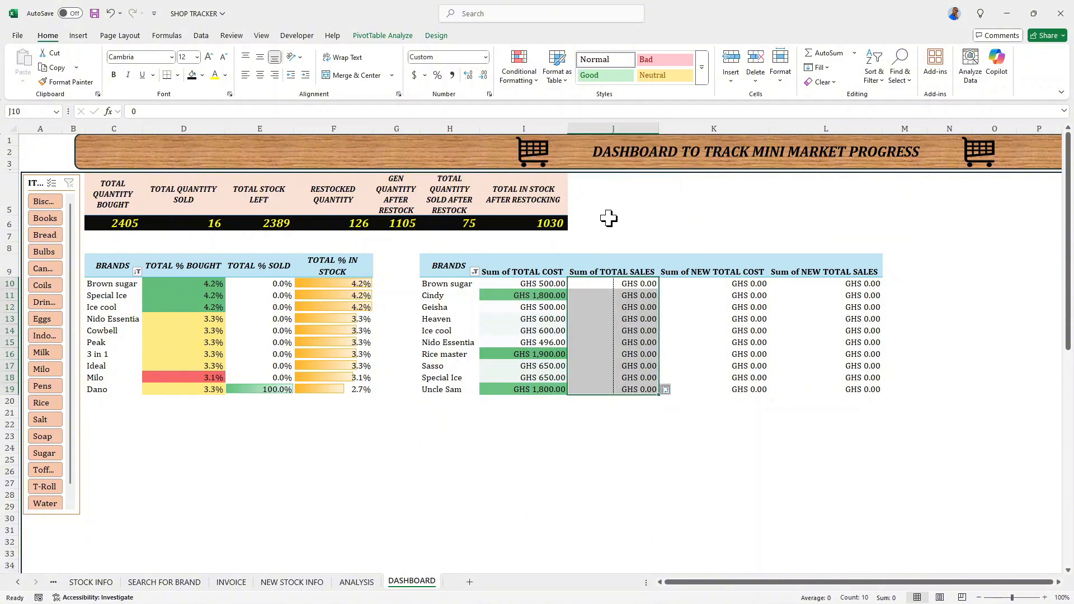
- Add light blue gradient data bars to the Sum of NEW TOTAL COST values in K10:K19
drag(687, 287, 712, 390)
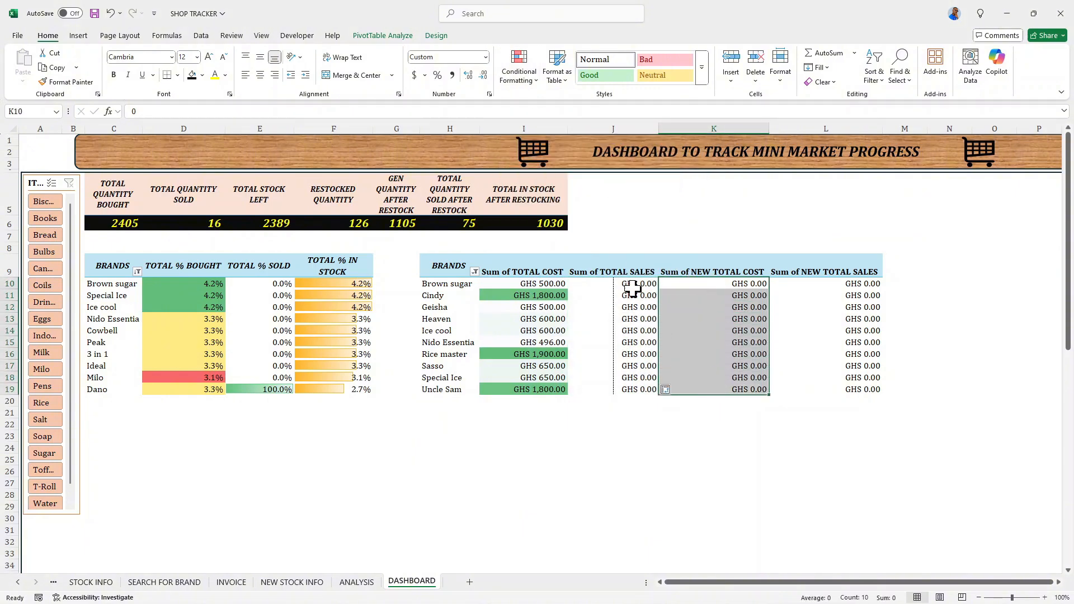
click(531, 77)
mouse_move(575, 154)
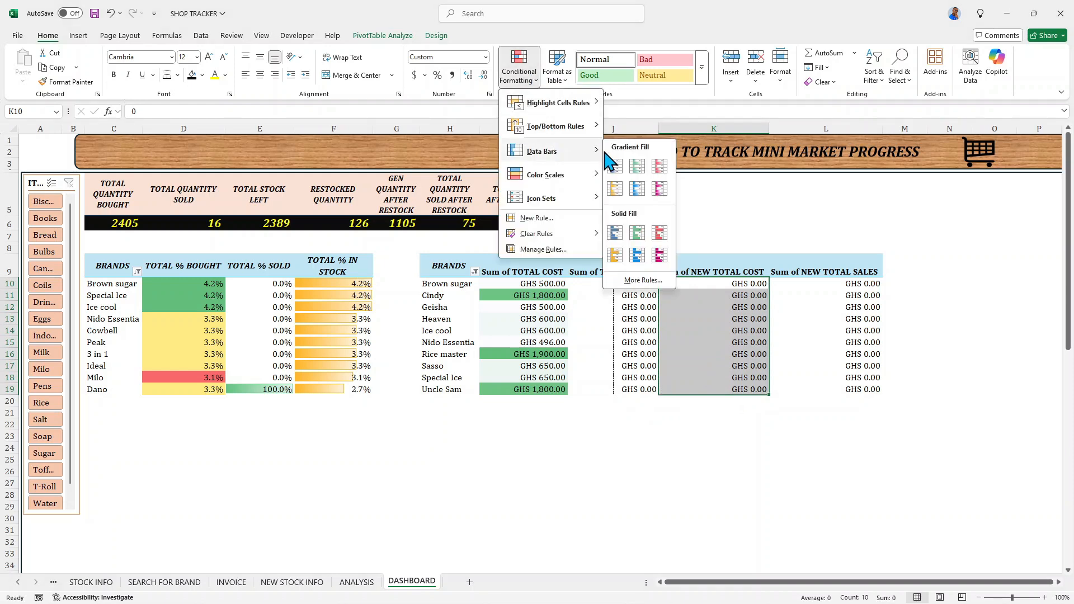
click(642, 193)
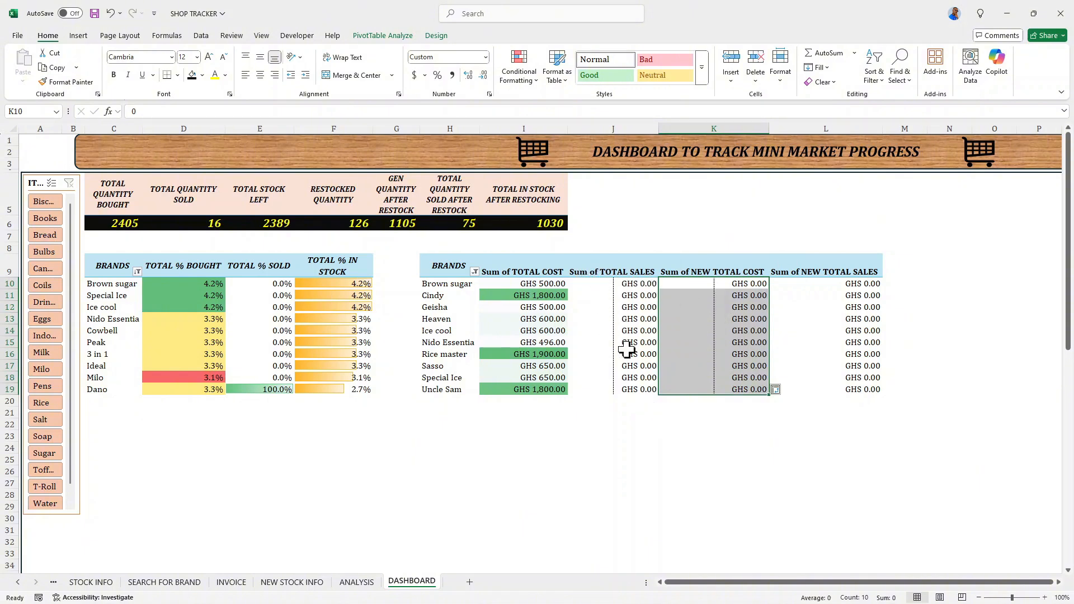
- Add purple gradient data bars to the Sum of NEW TOTAL SALES values in L10:L19
click(804, 284)
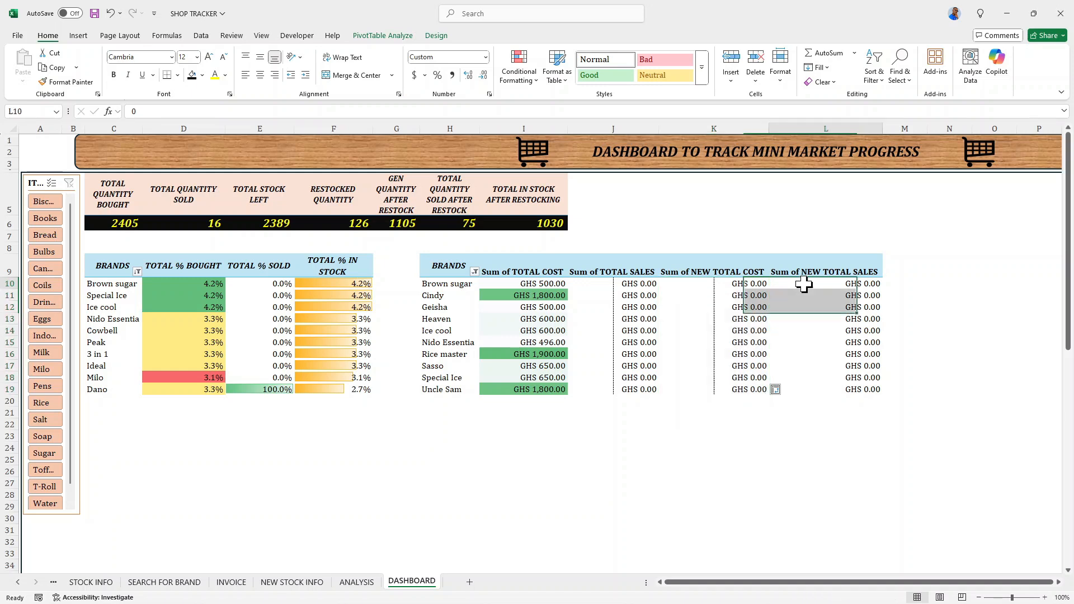
drag(805, 284, 810, 389)
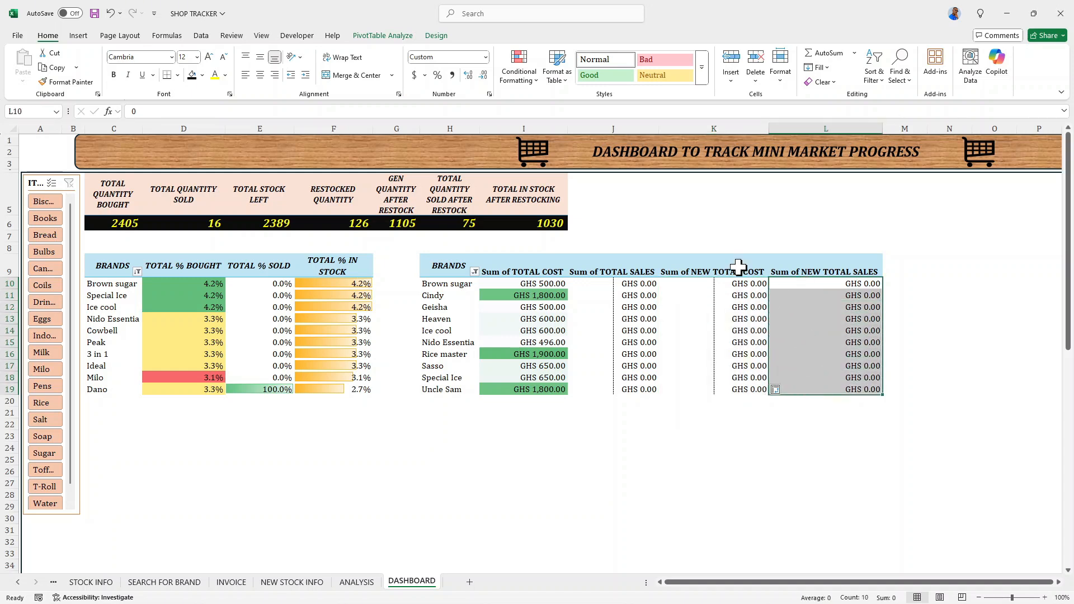
click(538, 82)
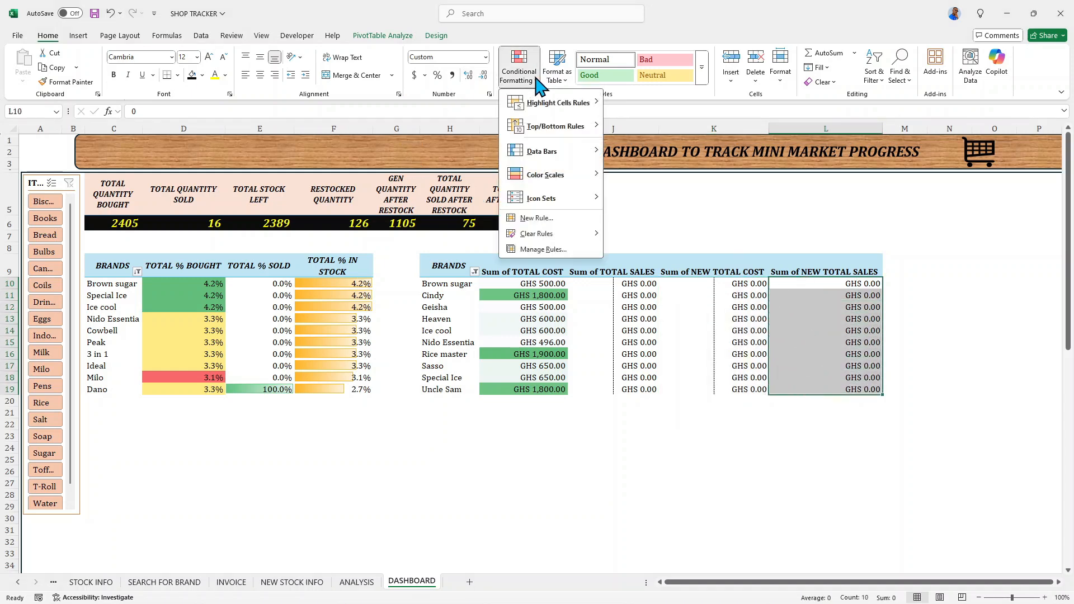
mouse_move(577, 156)
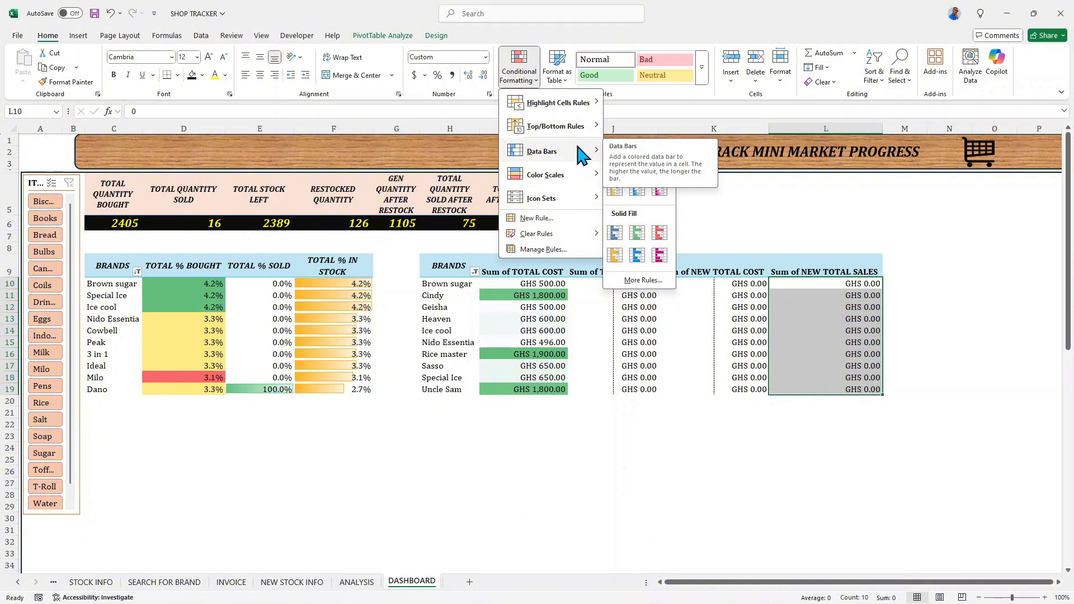
click(657, 191)
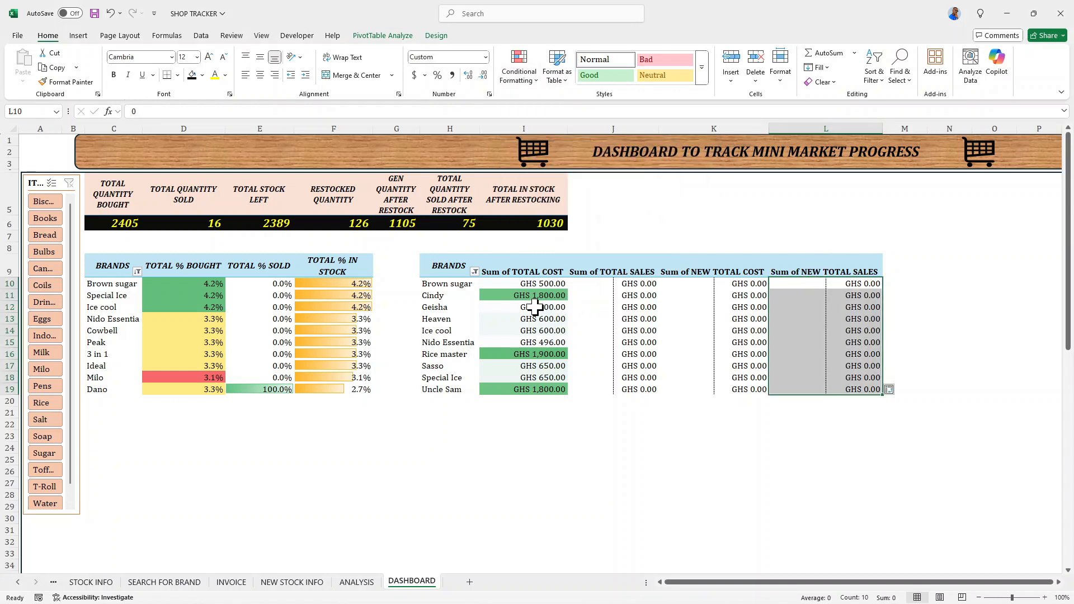
drag(527, 284, 532, 391)
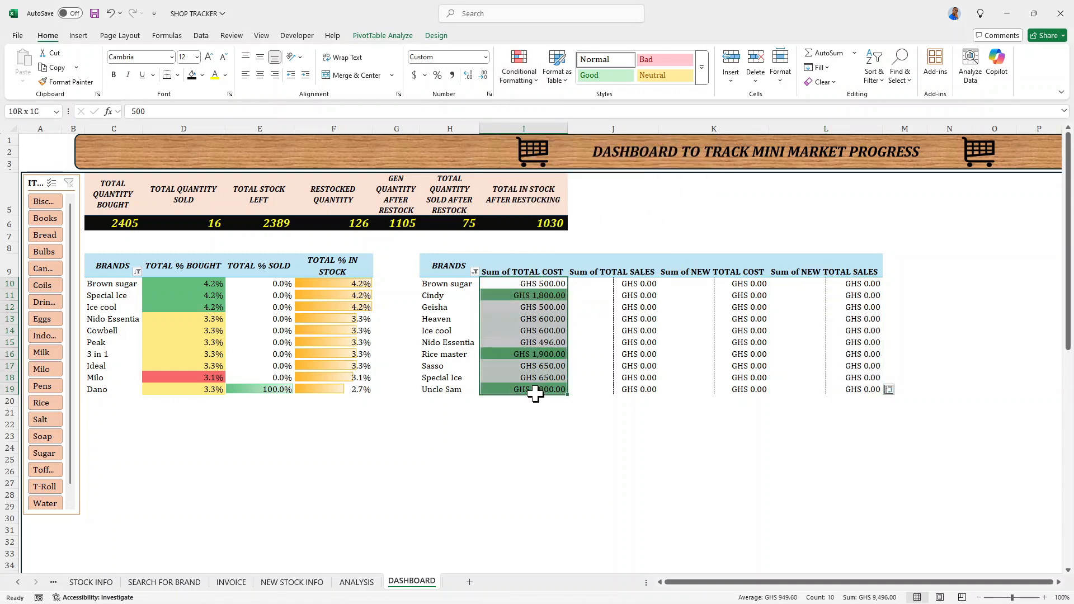
right_click(514, 285)
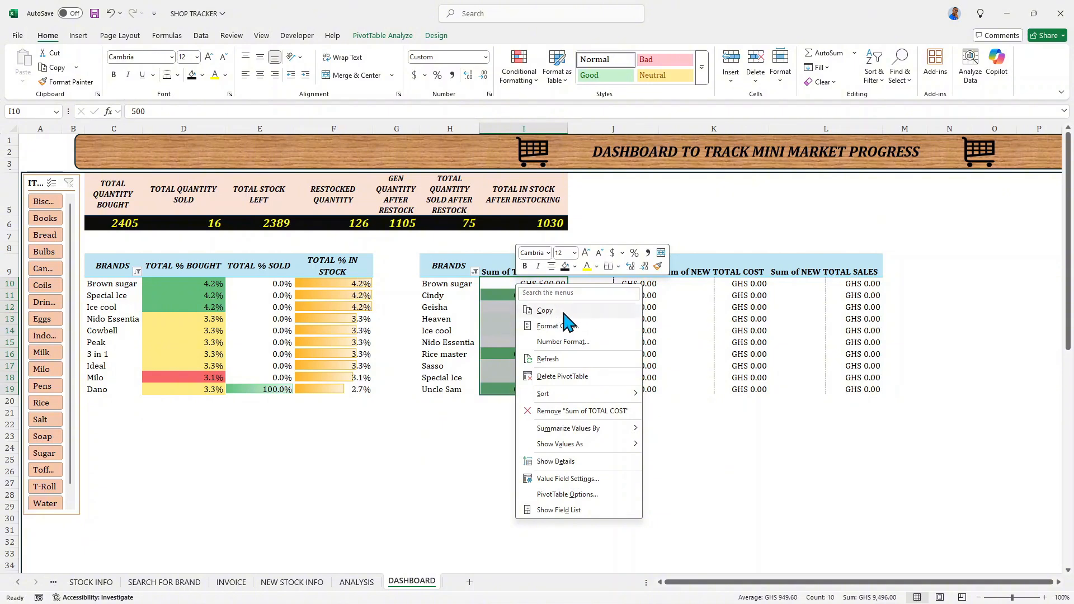
mouse_move(600, 391)
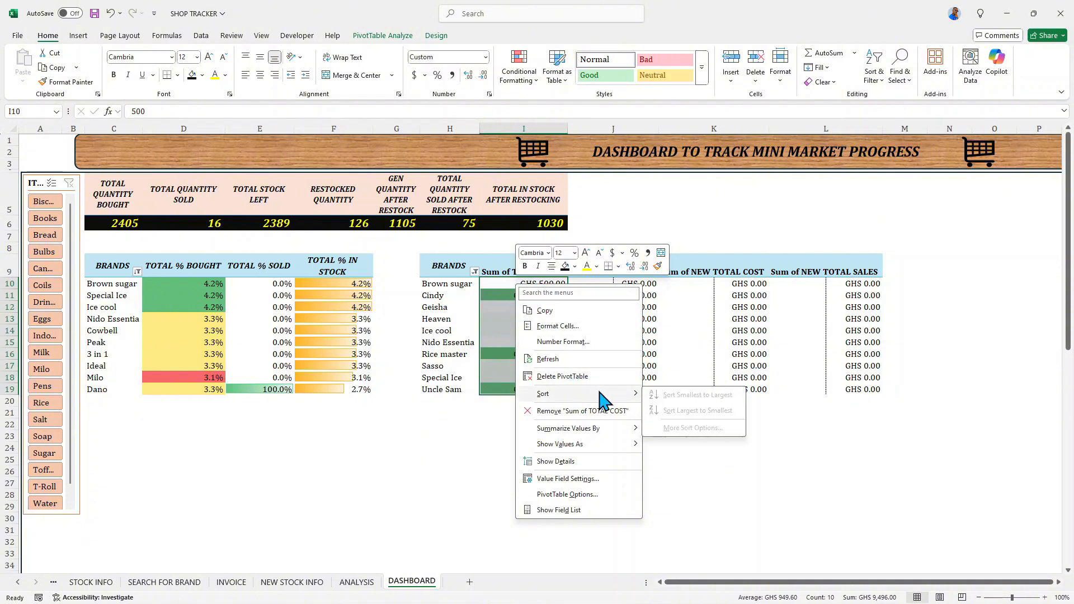
click(648, 325)
- Sort the pivot table at H9 by Sum of TOTAL COST from largest to smallest
click(538, 283)
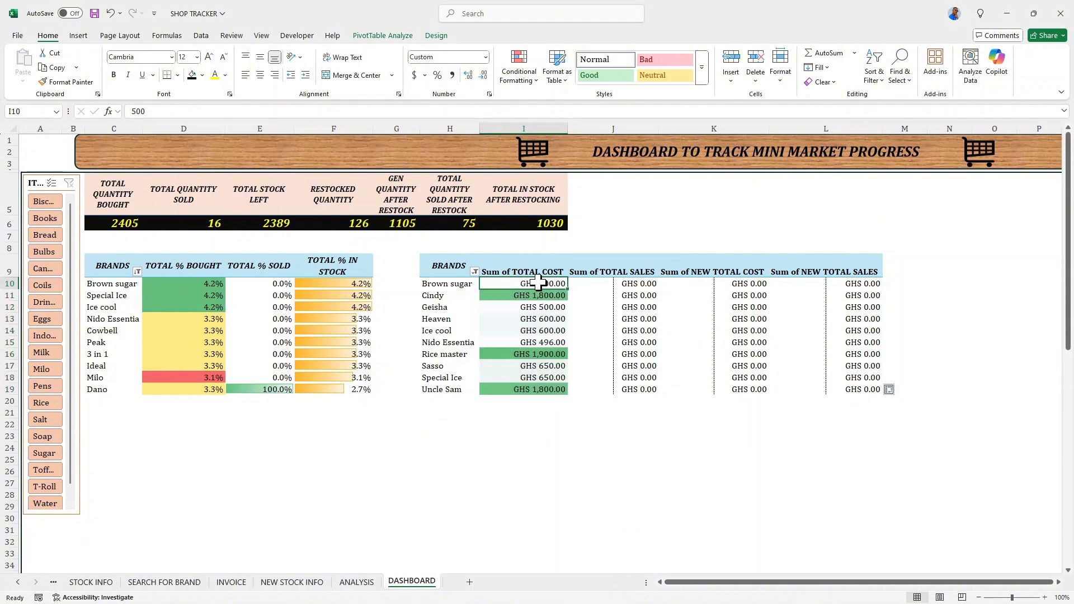
right_click(538, 282)
mouse_move(615, 392)
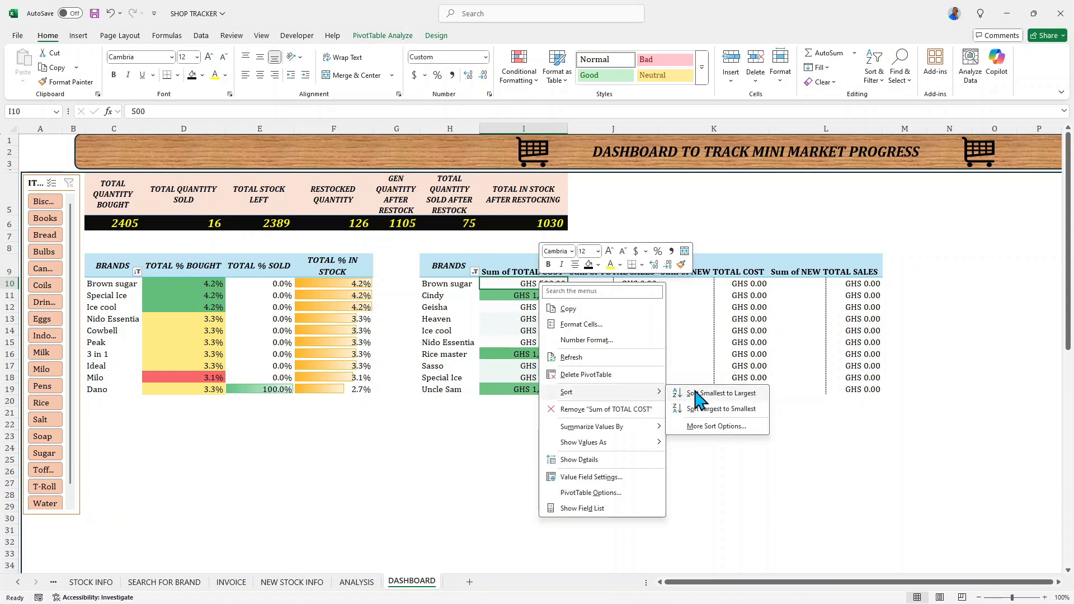
click(700, 409)
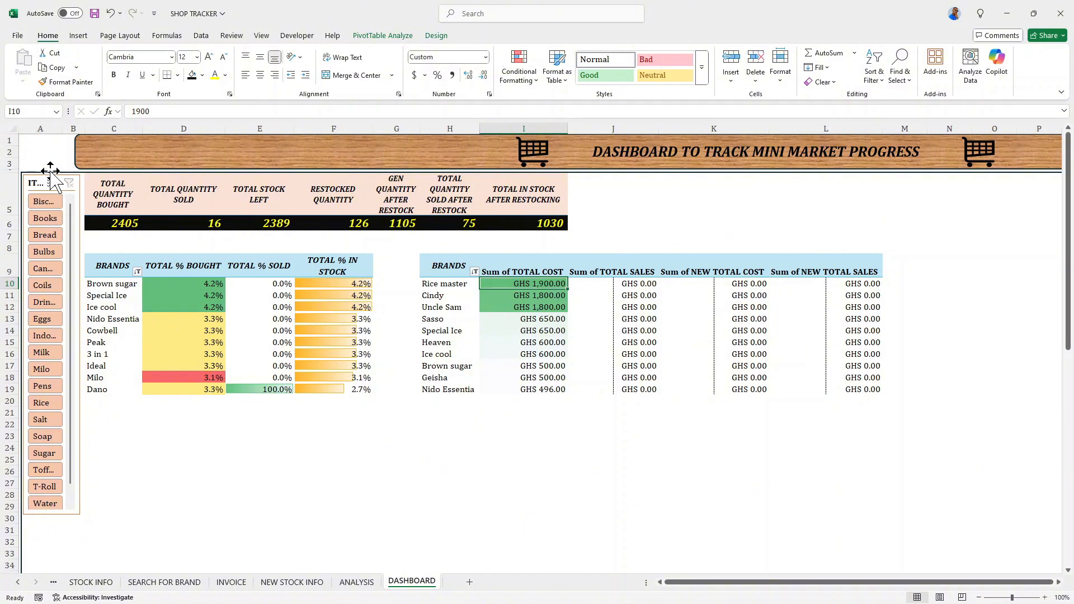
- Move the ITEM slicer down so that its upper edge sits within the lower part of row 5
drag(50, 171, 50, 178)
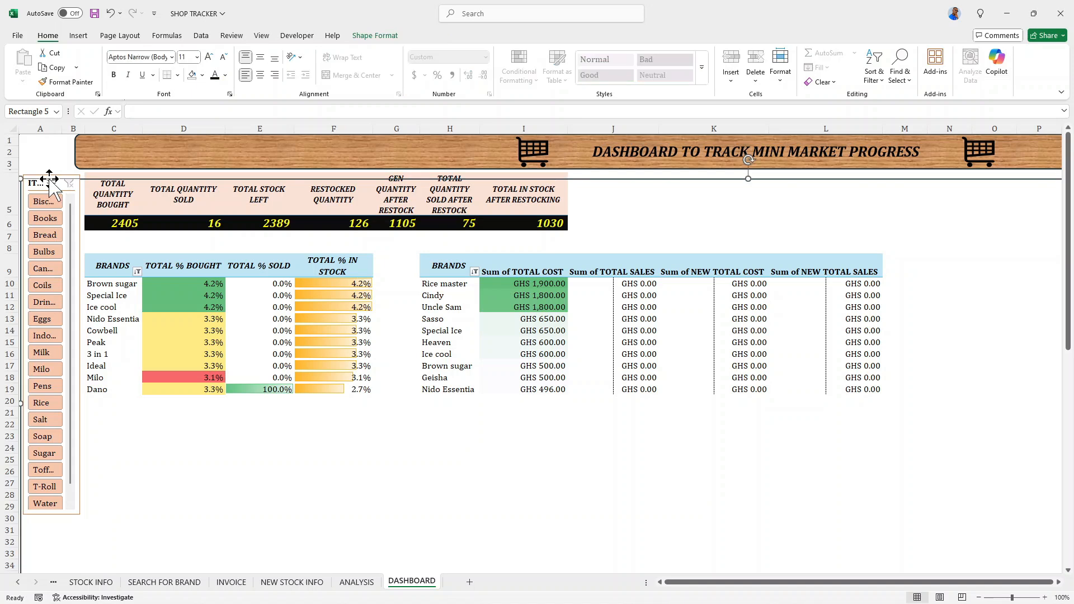
key(ctrl+z)
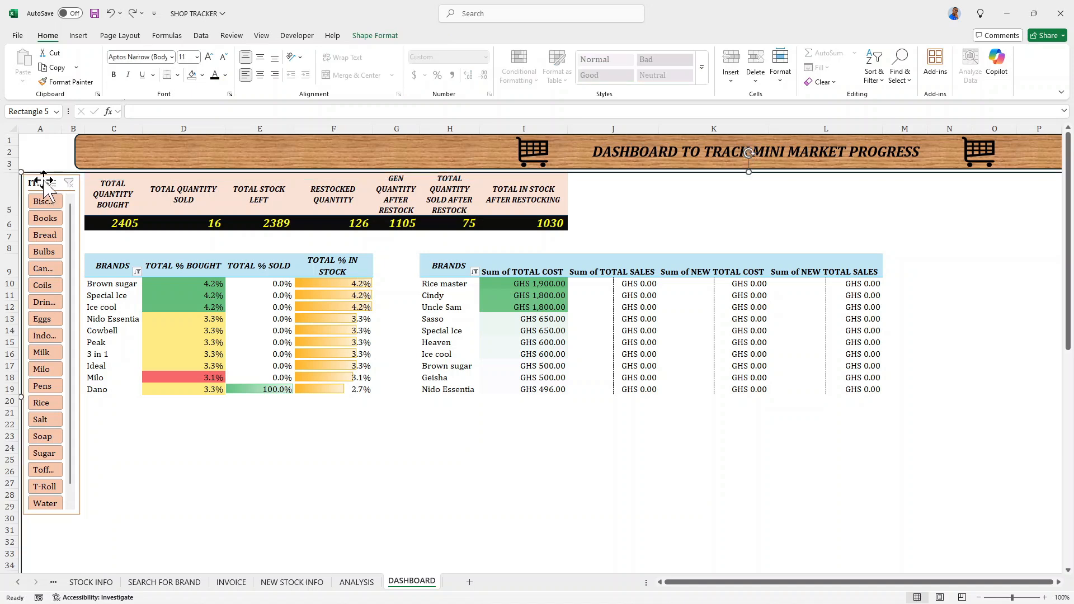
click(44, 181)
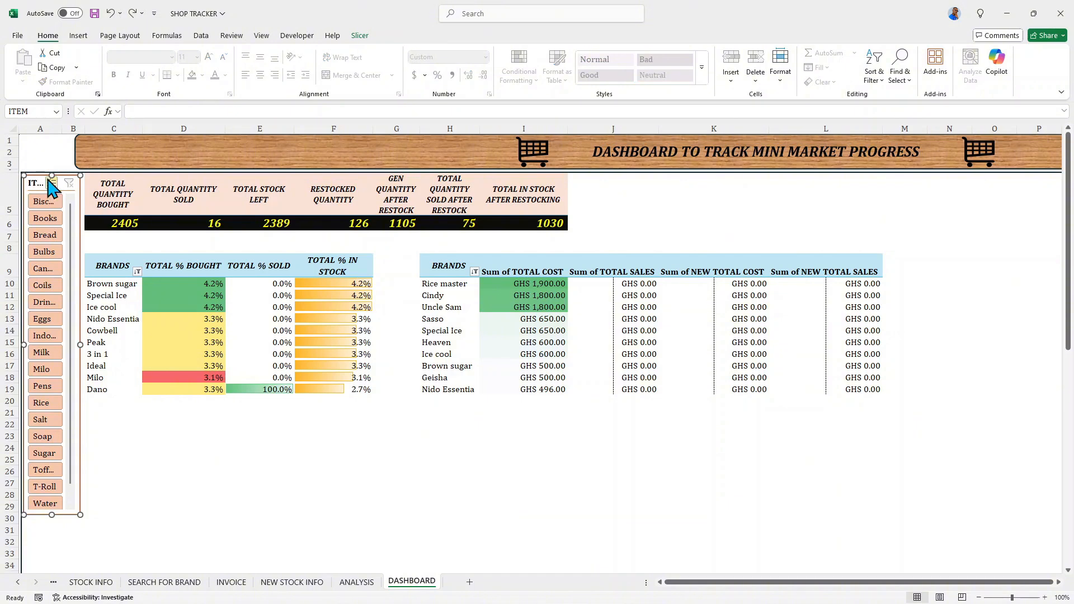
drag(49, 176, 49, 204)
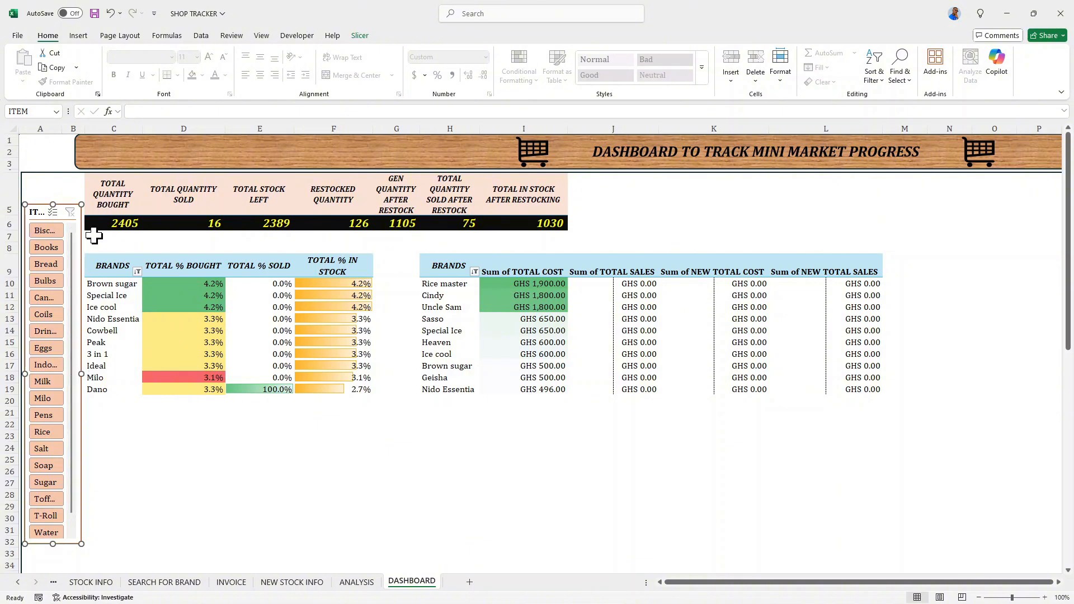
- Widen column B slightly and widen the ITEM slicer to fit its full item names, checking its list to the end
drag(85, 129, 93, 133)
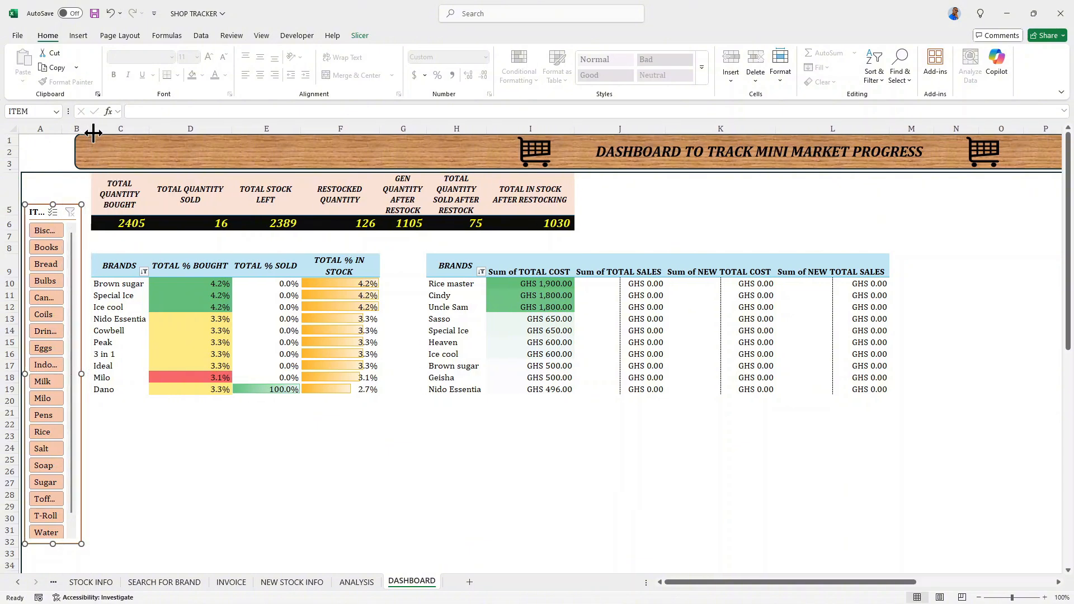
drag(81, 374, 89, 377)
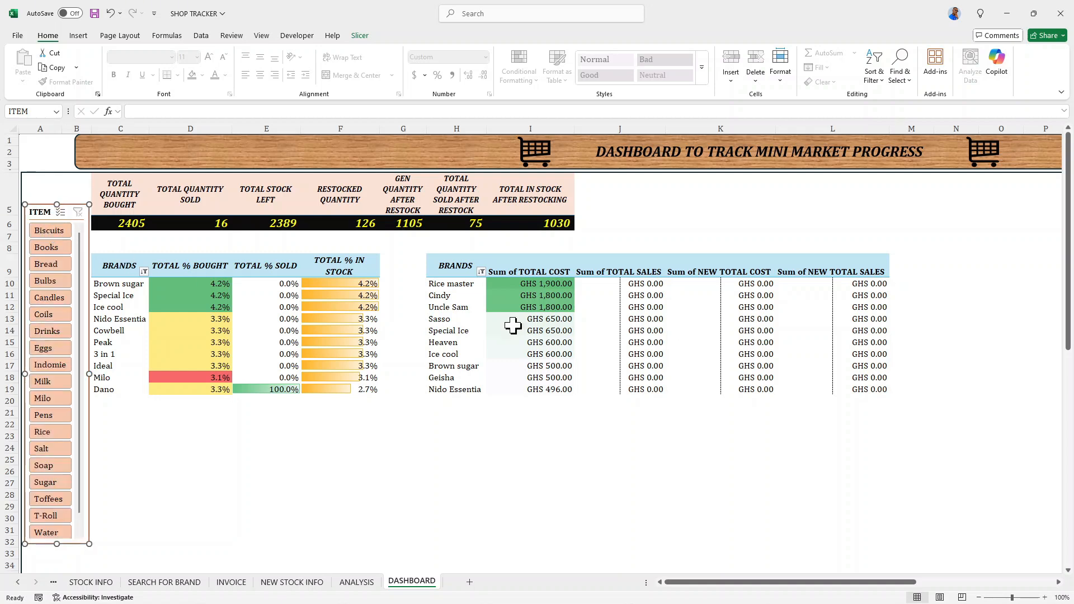
scroll(456, 333, down, 1)
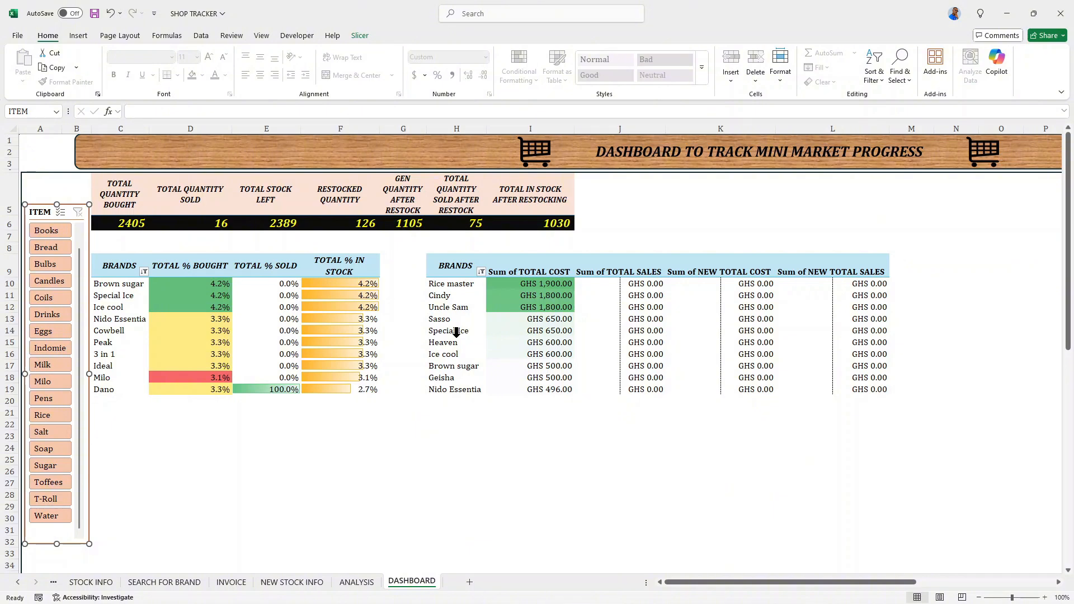
- On the ANALYSIS sheet, select the 3 in 1 brand cell AI15 in the TOTAL QUANTITY SOLD and STOCK LEFT pivot table
click(358, 583)
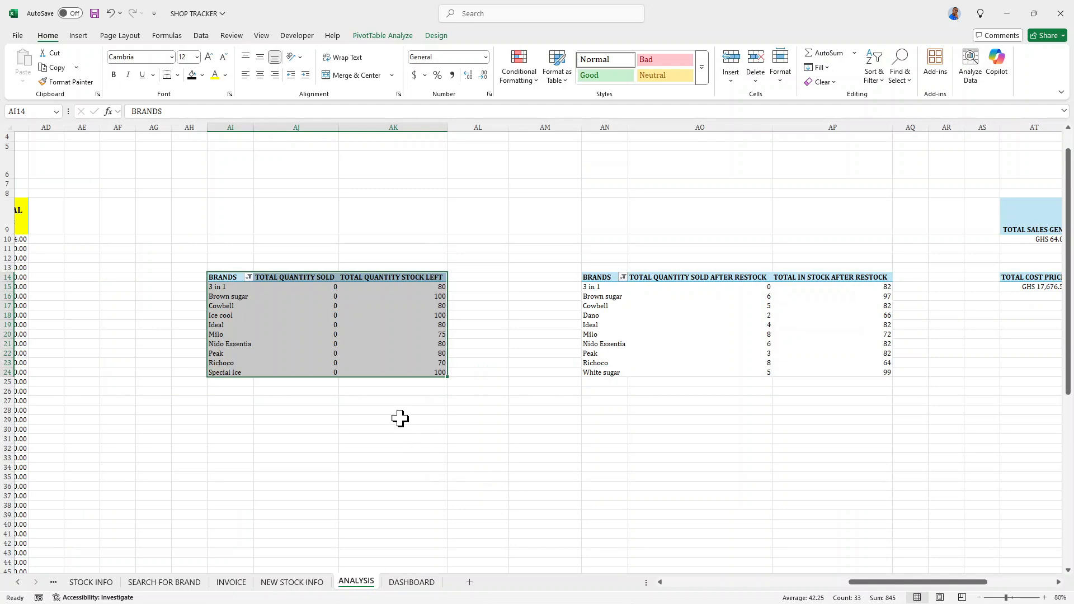
click(287, 297)
click(231, 292)
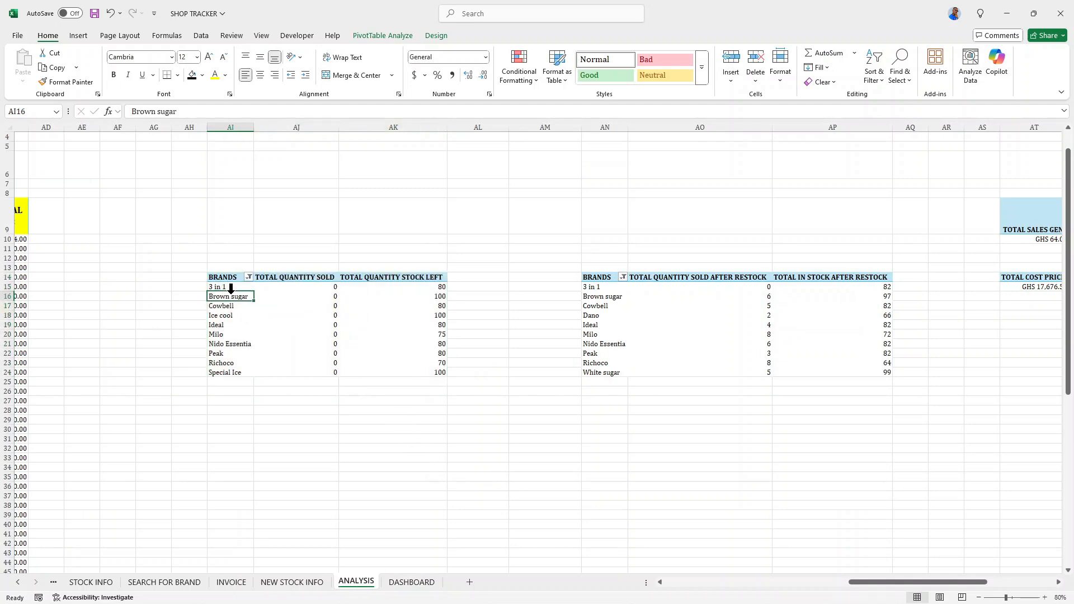
click(225, 280)
click(213, 289)
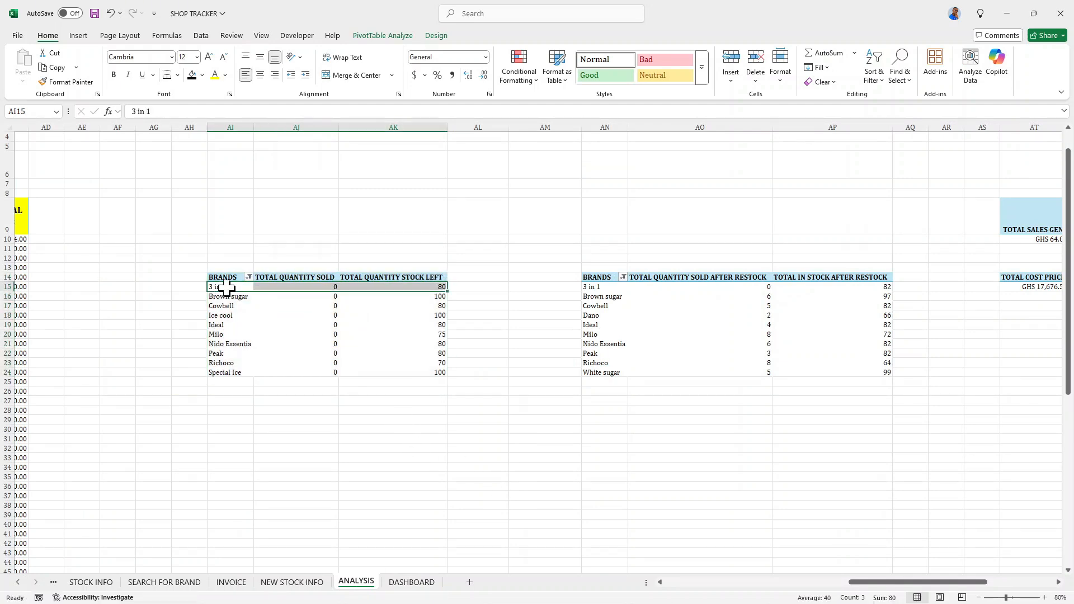
click(229, 289)
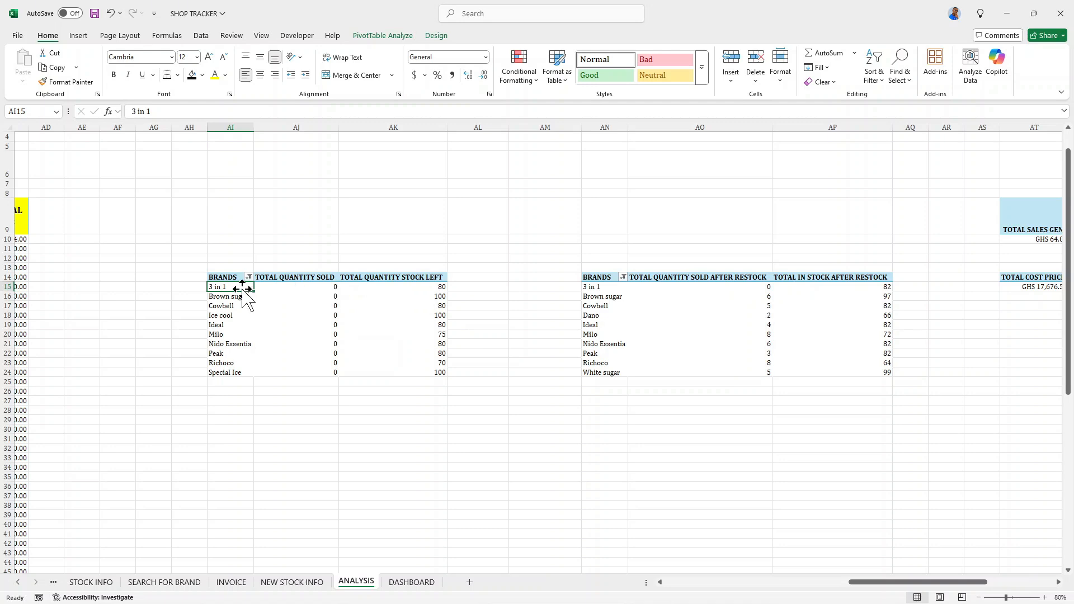
- Insert a 3-D Stacked Column PivotChart from the quantity sold and stock left pivot table and place it over that table's value columns
click(392, 35)
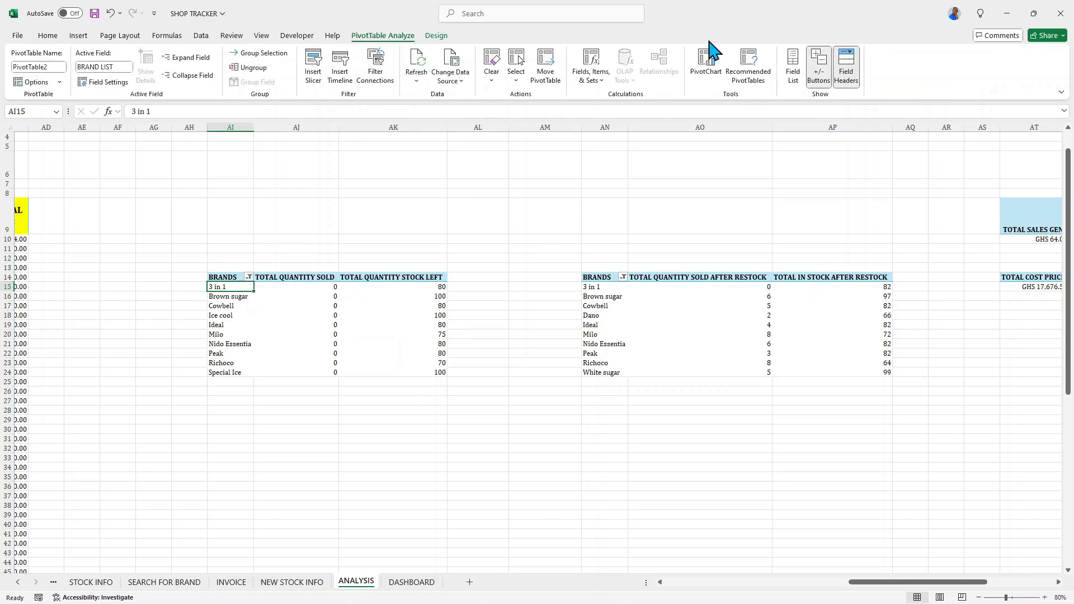
click(709, 63)
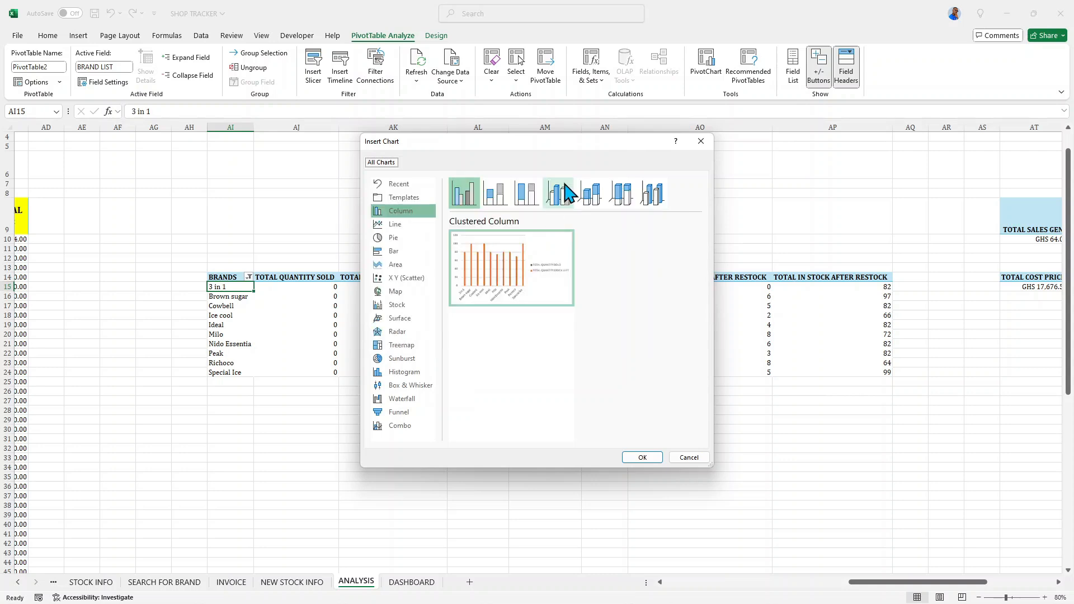
click(594, 196)
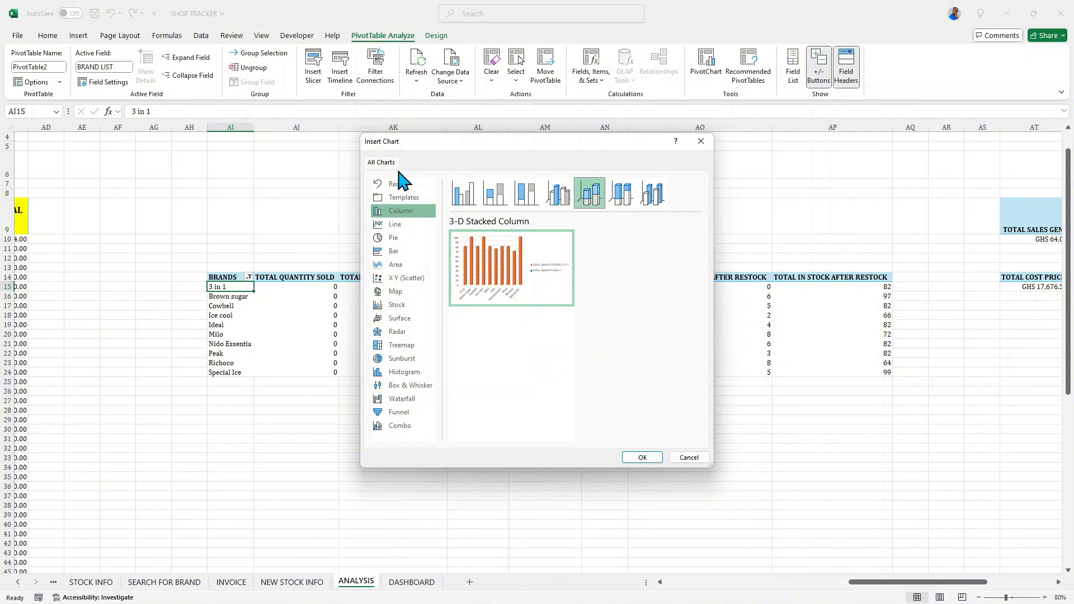
click(643, 458)
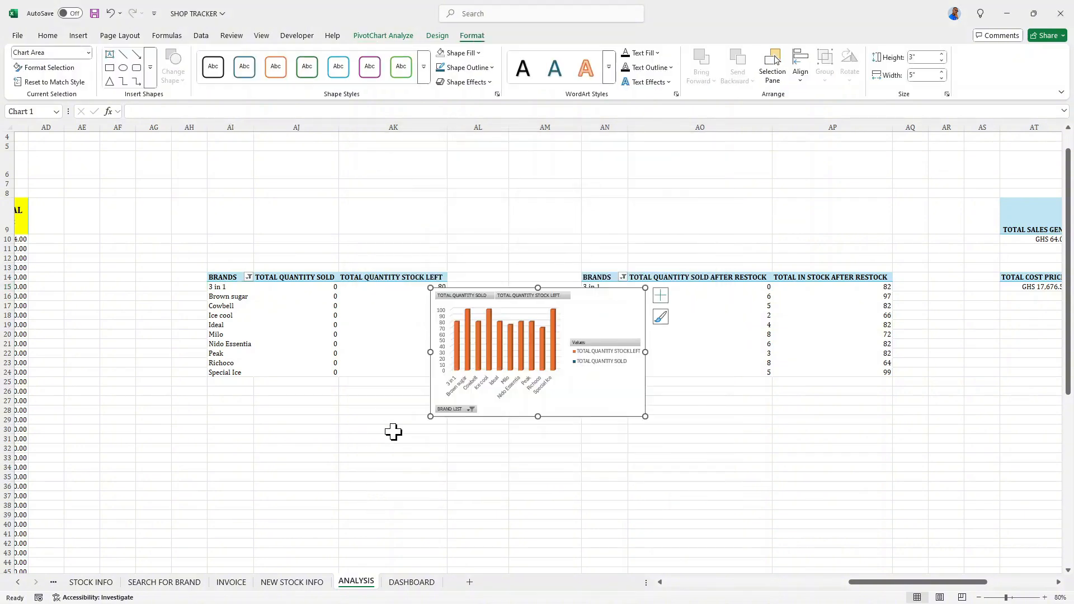
drag(611, 305, 441, 286)
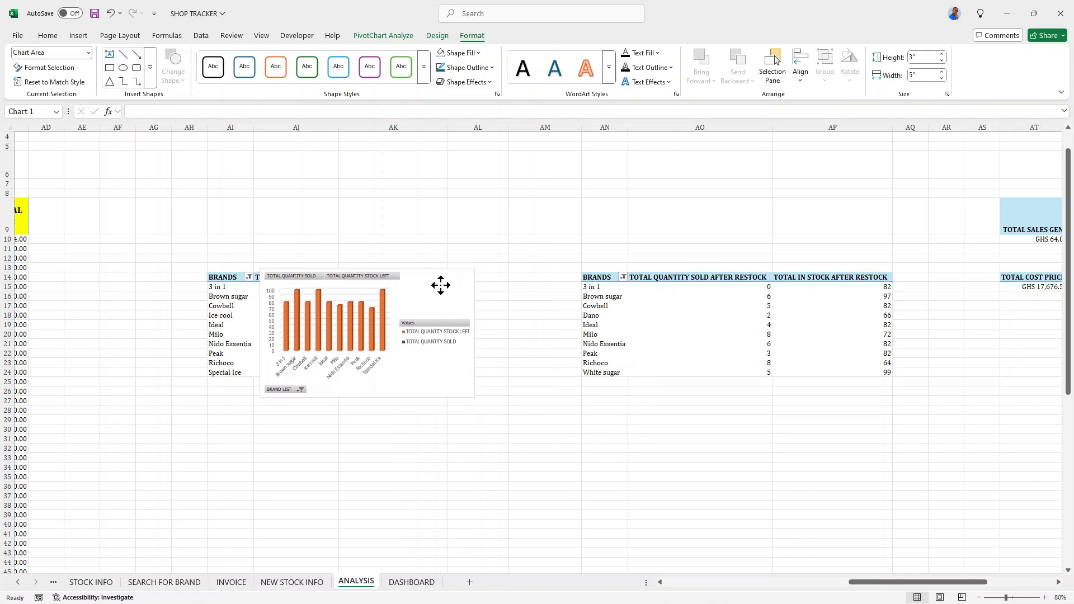
- Hide all field buttons on the new PivotChart
click(381, 276)
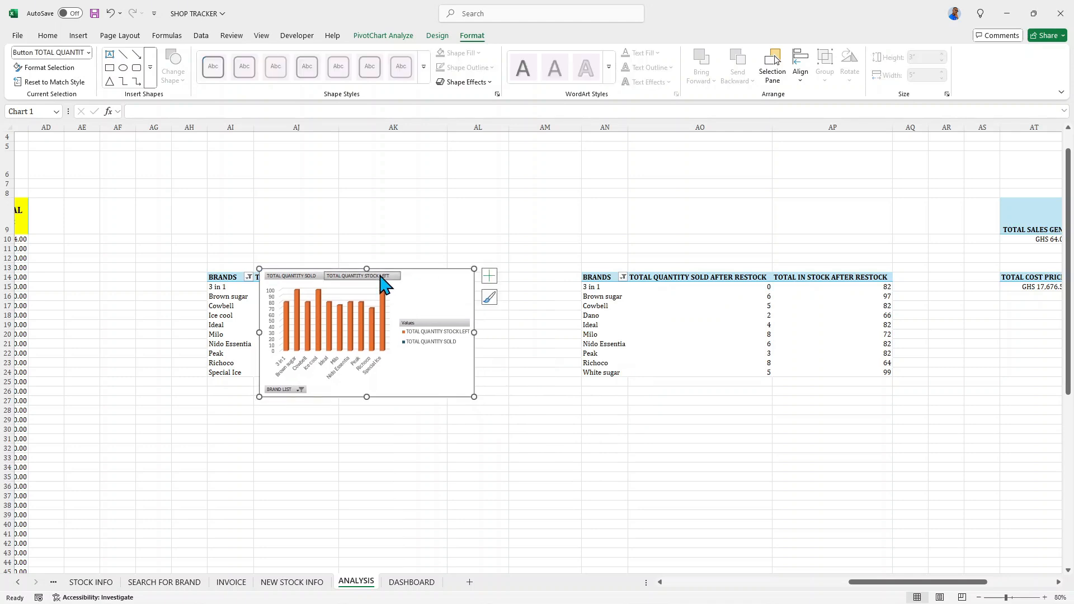
right_click(384, 283)
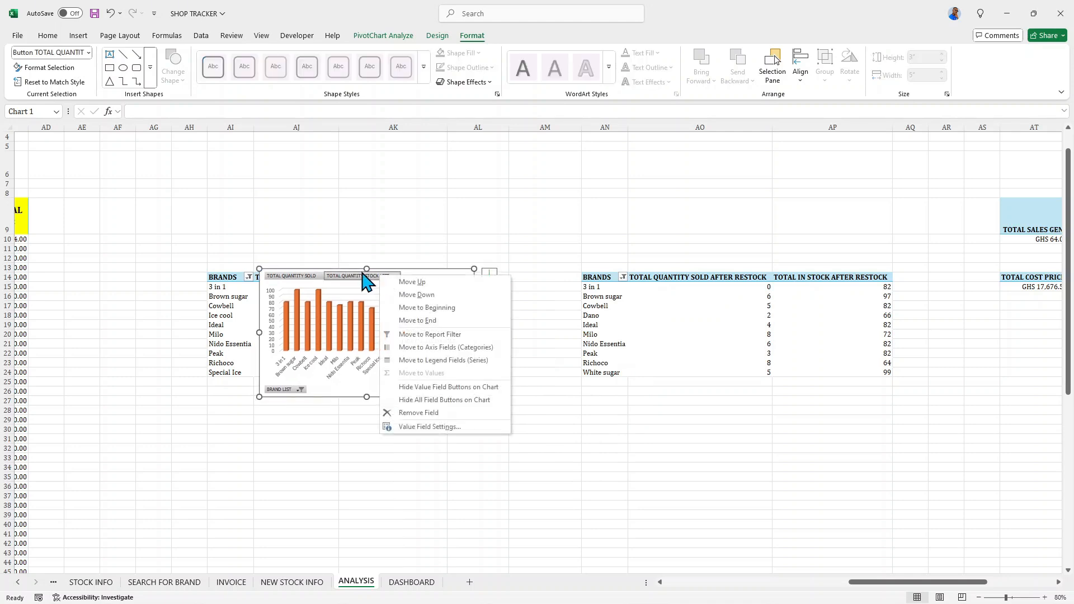
click(417, 400)
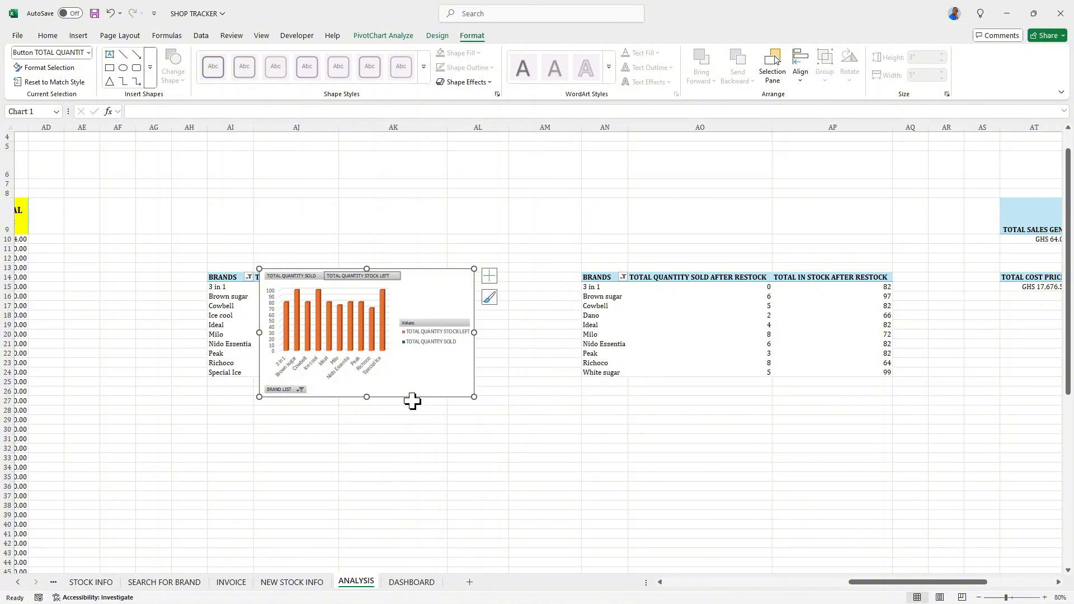
- Set the PivotChart's legend position to Bottom
click(439, 335)
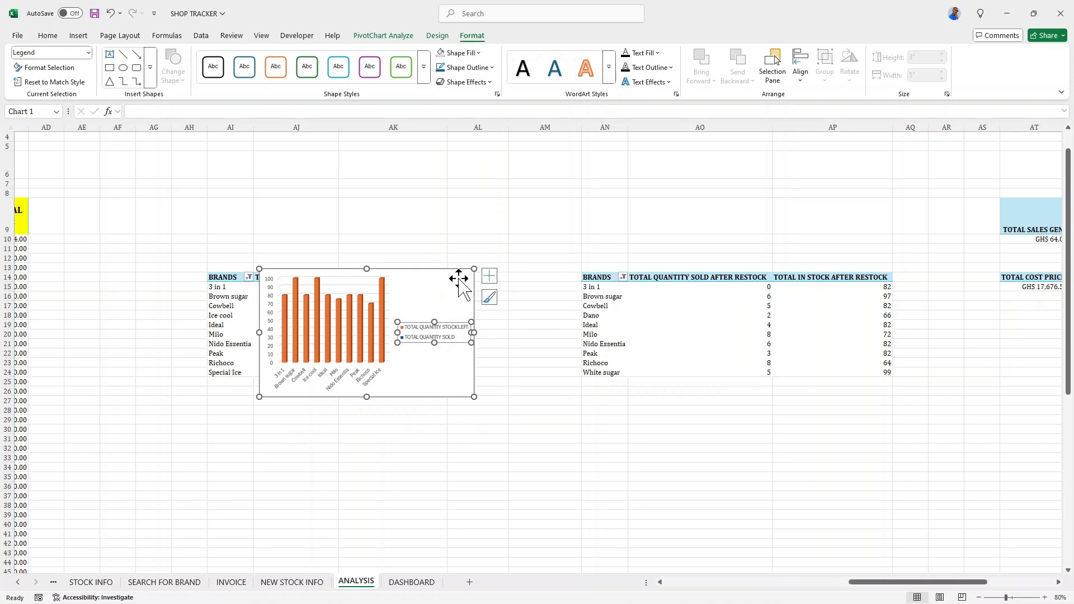
click(490, 283)
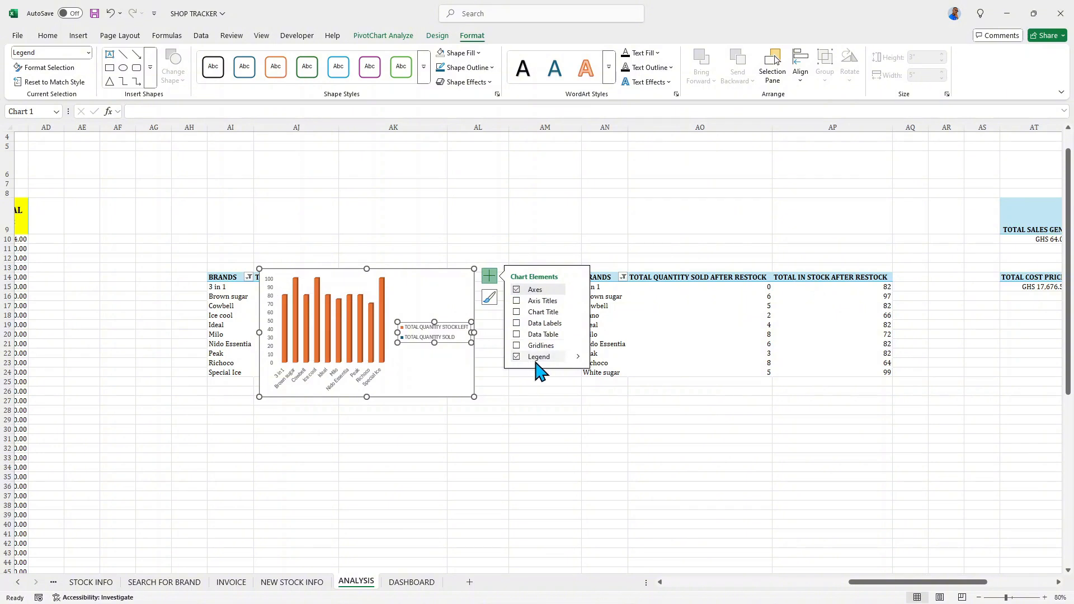
click(578, 358)
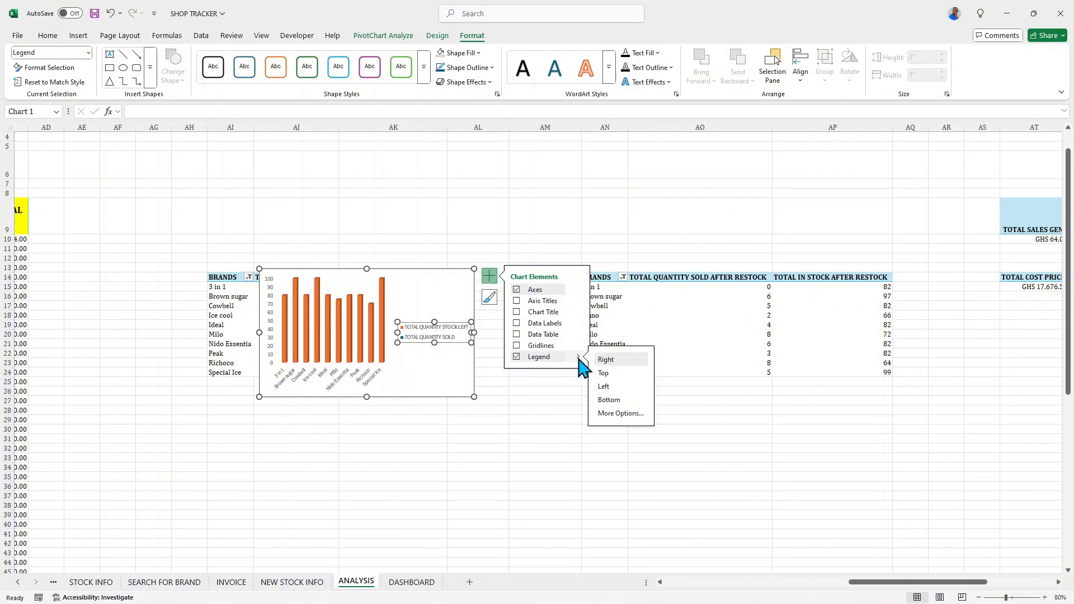
click(608, 400)
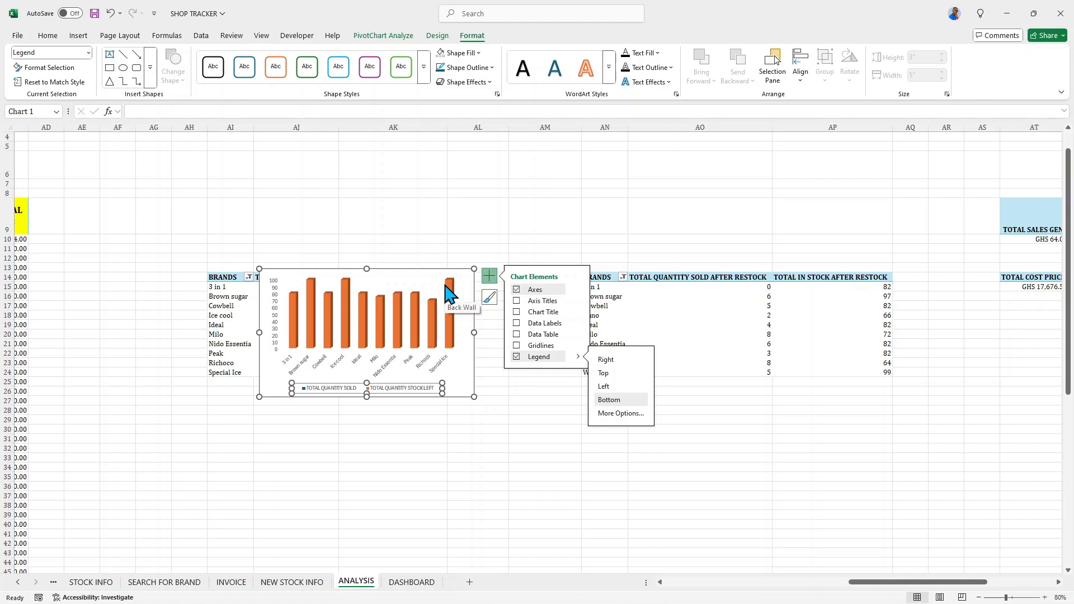
- Add a chart title to the PivotChart reading "TOP 10 BRANDS IN STOCK SHOWING QTY SOLD"
click(515, 311)
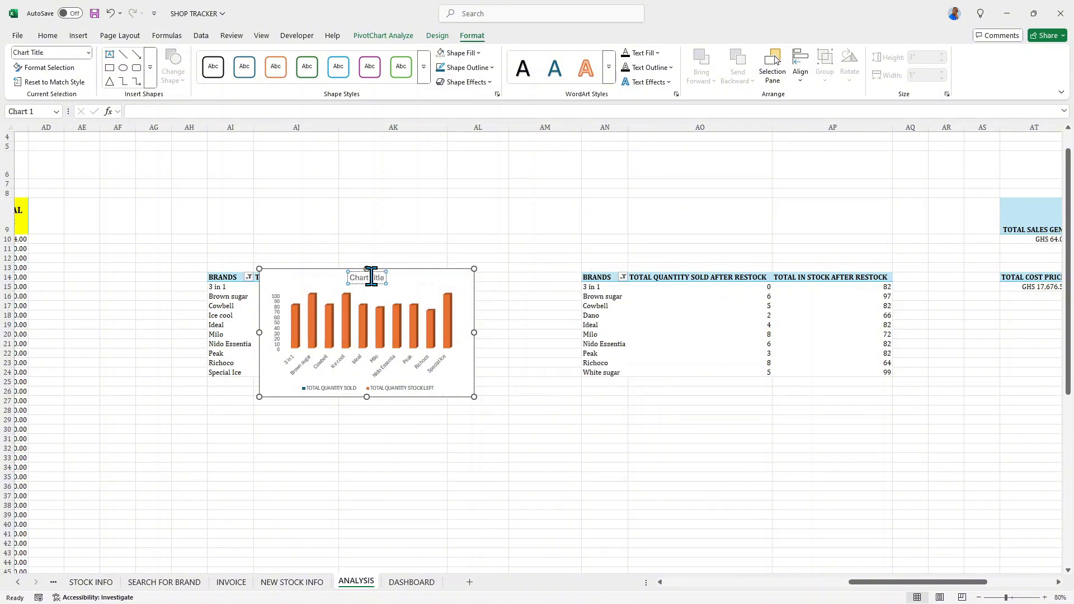
triple_click(372, 278)
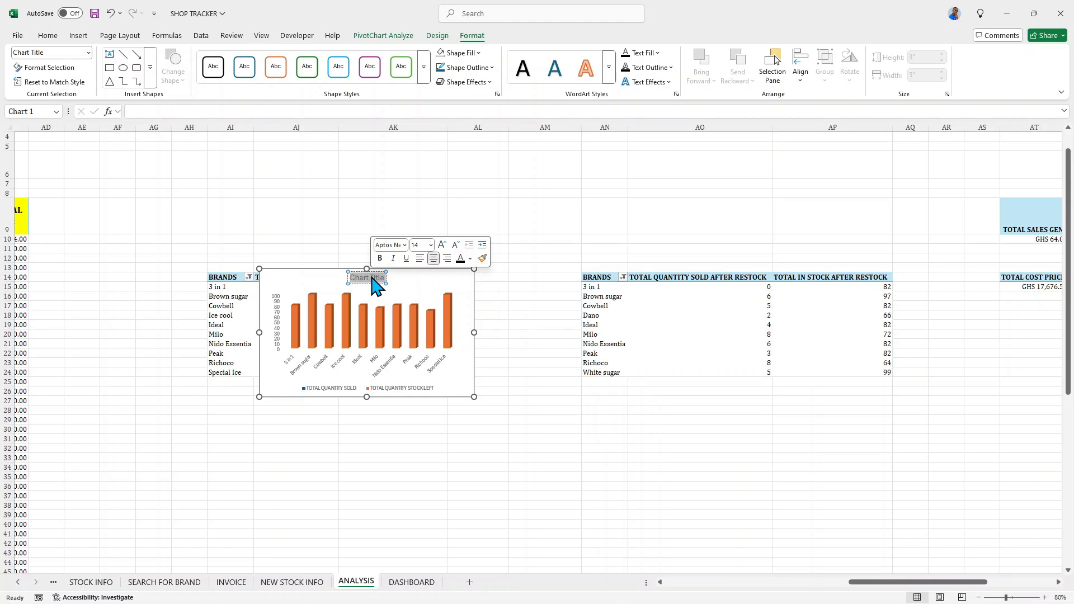
text(TO)
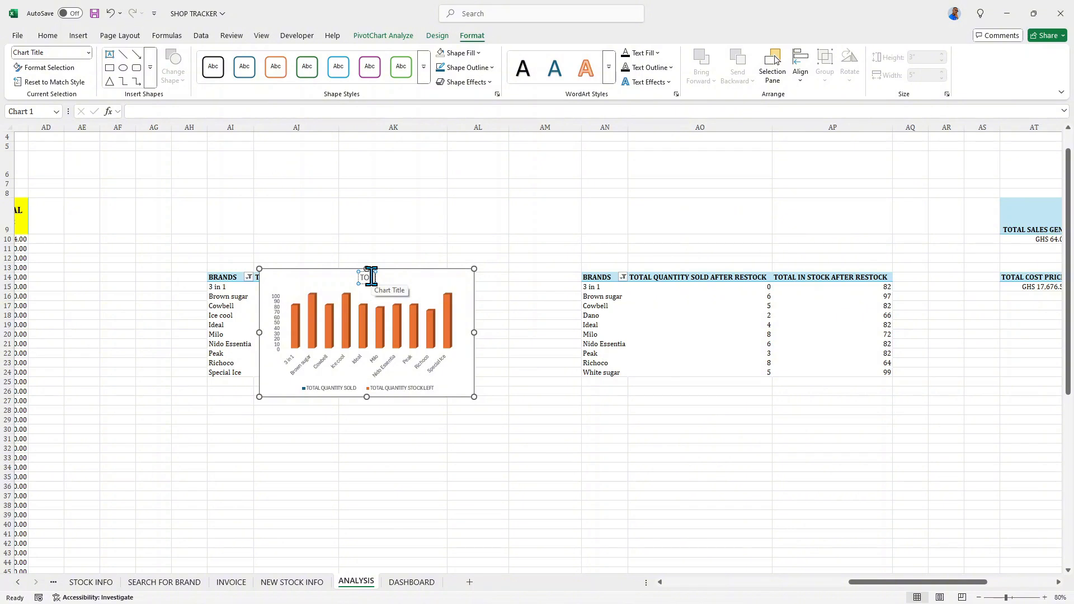
text(P 10 BRANDS)
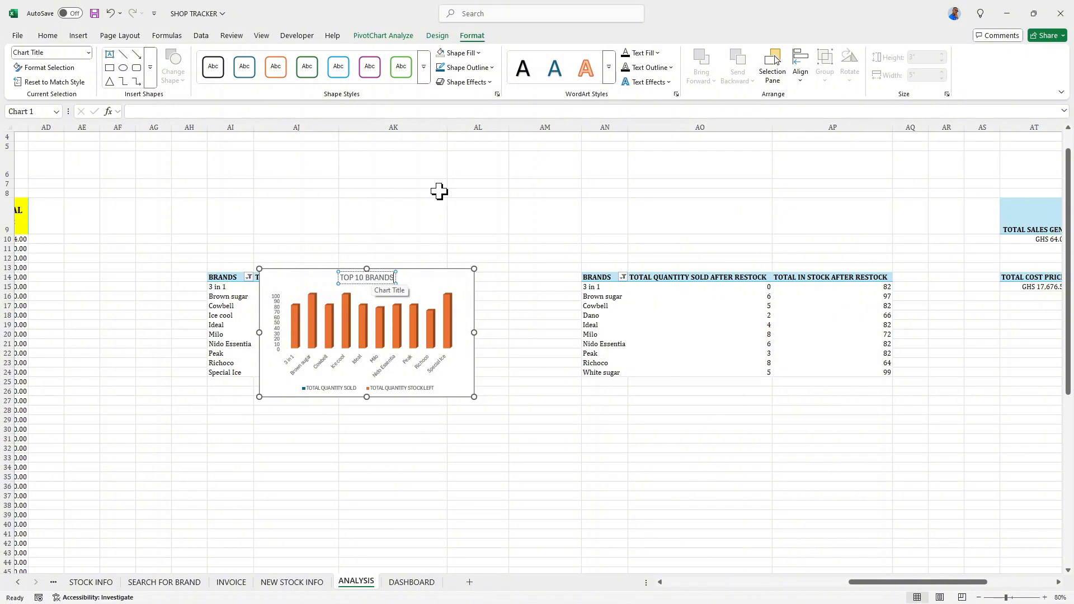
text( IN STOCK)
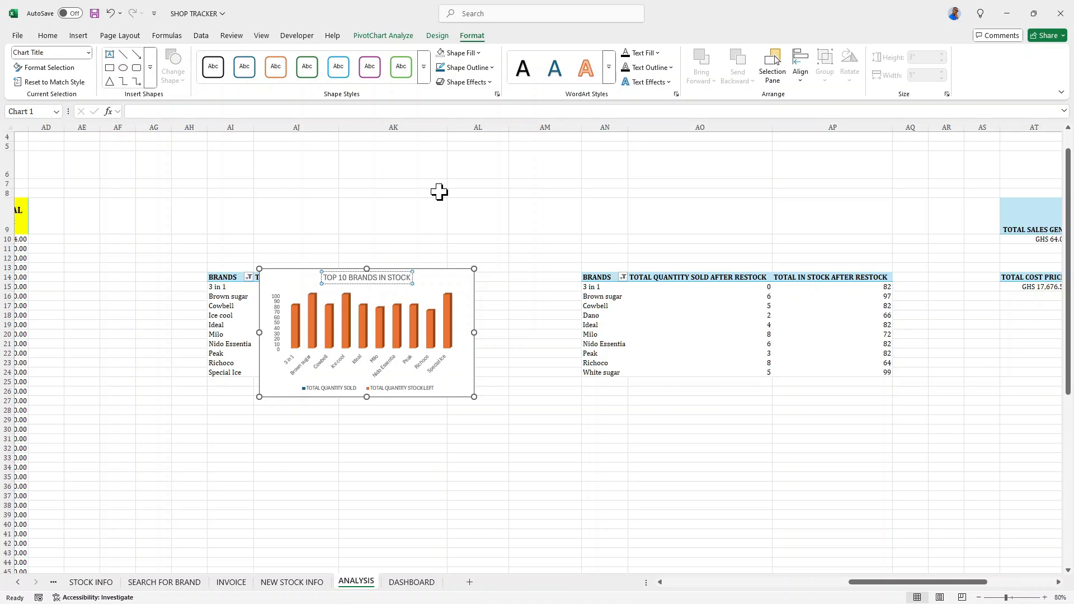
text( SH)
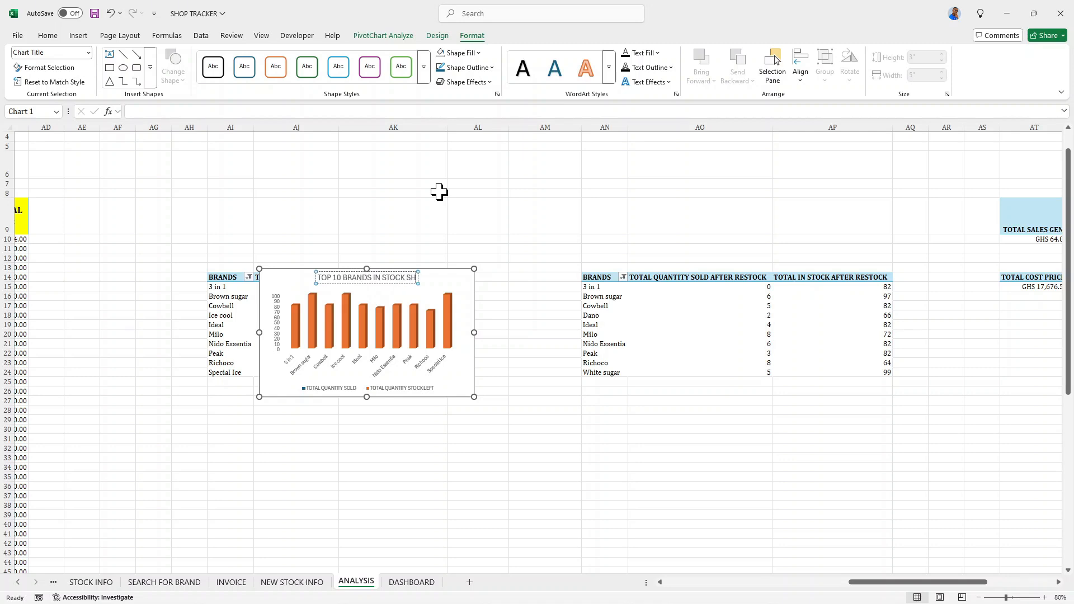
text(WO)
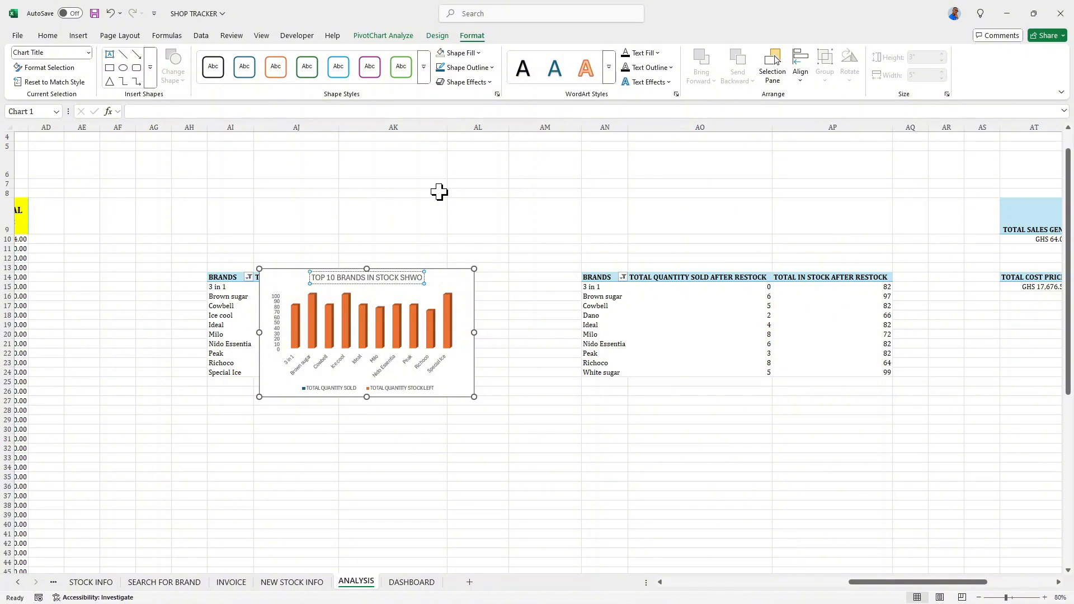
key(BackSpace)
key(BackSpace)
text(OWING)
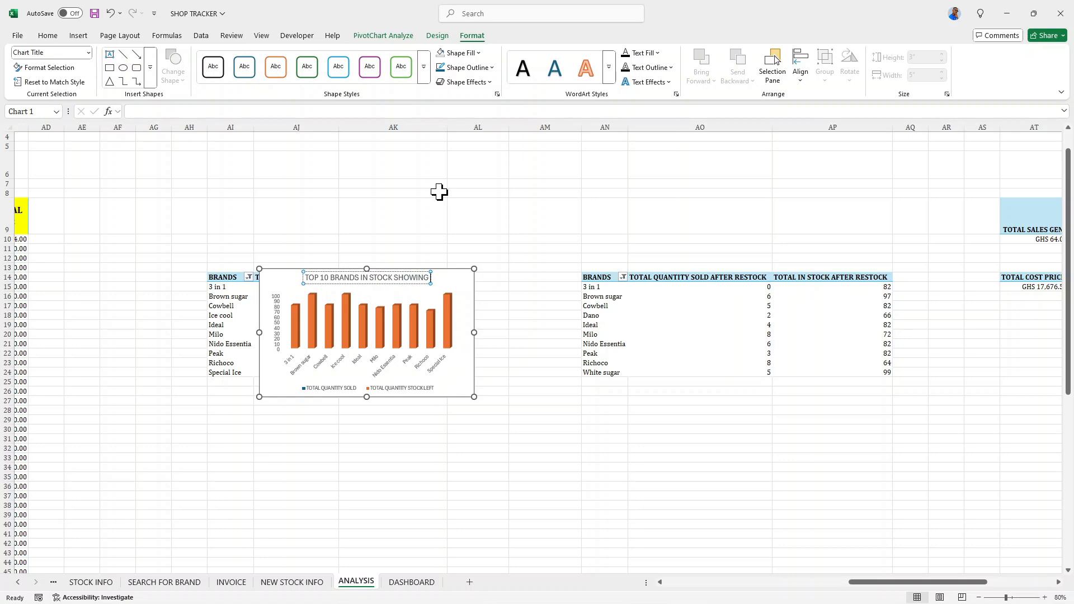
text( QW)
key(BackSpace)
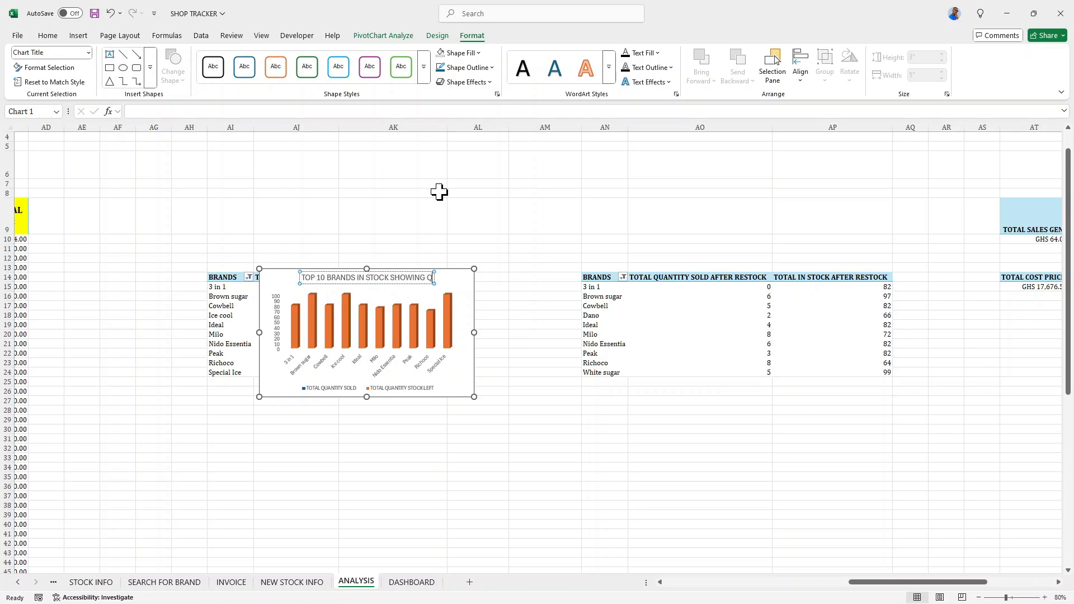
text(TY)
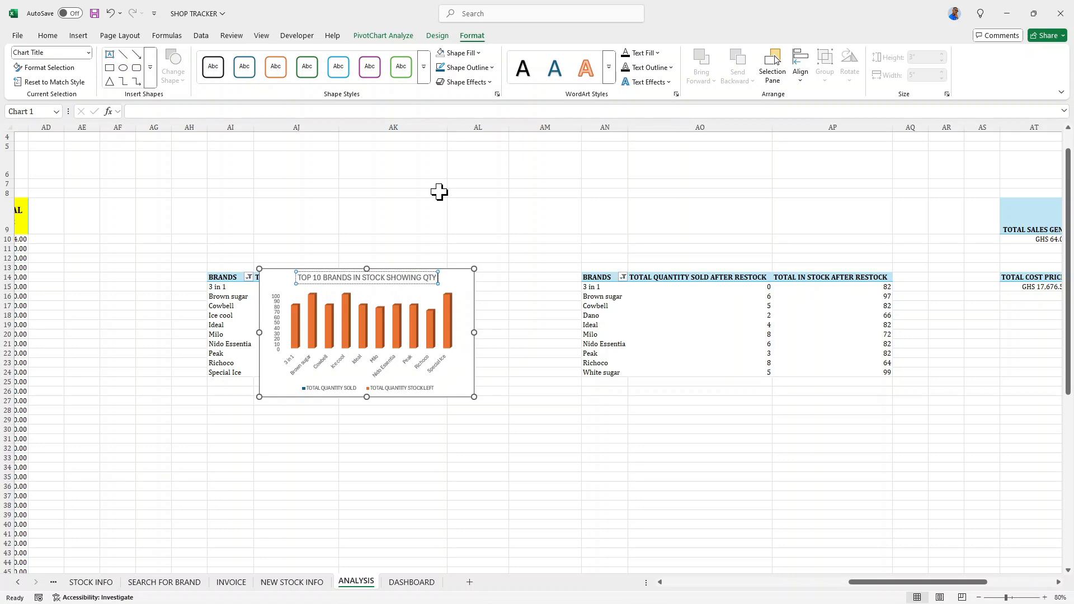
text( SOLD)
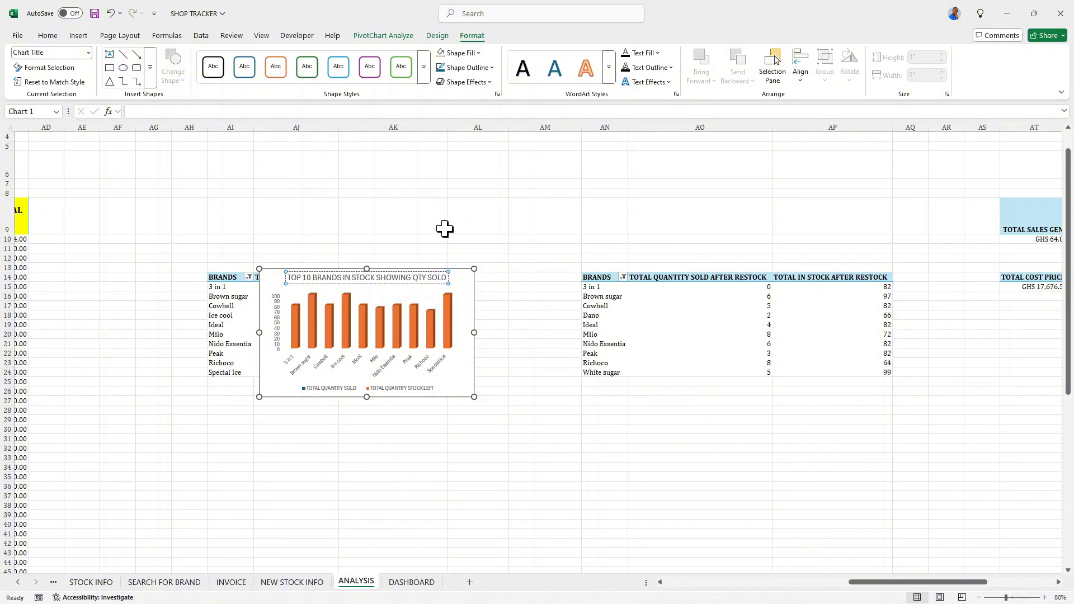
- Format the whole chart title as bold, italic Cambria
key(ctrl+shift+Left)
key(ctrl+shift+Left)
key(ctrl+shift+Left)
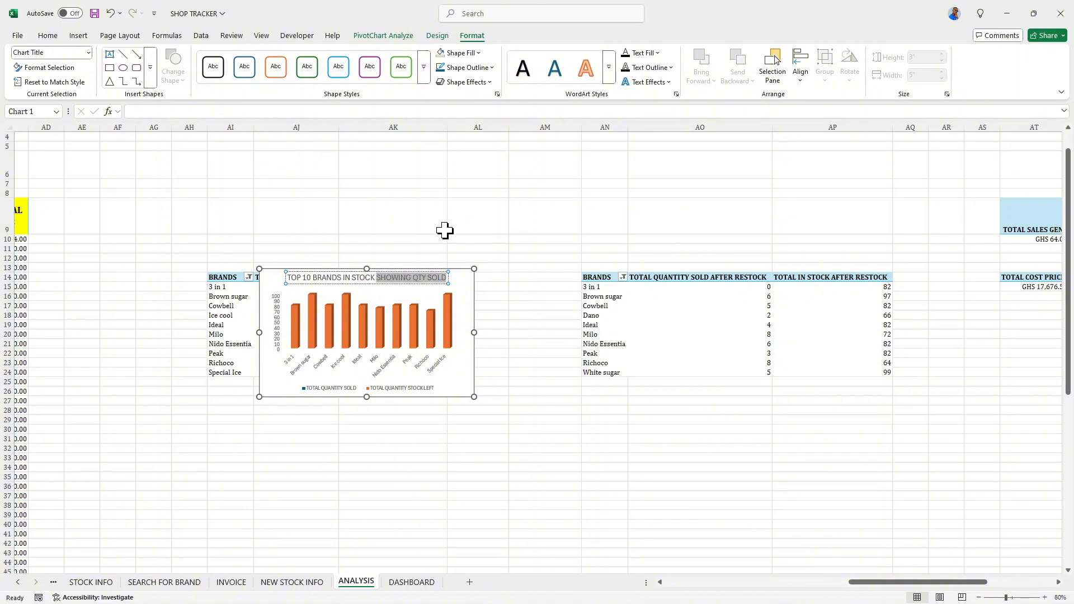
key(ctrl+shift+Left)
key(ctrl+shift+Left)
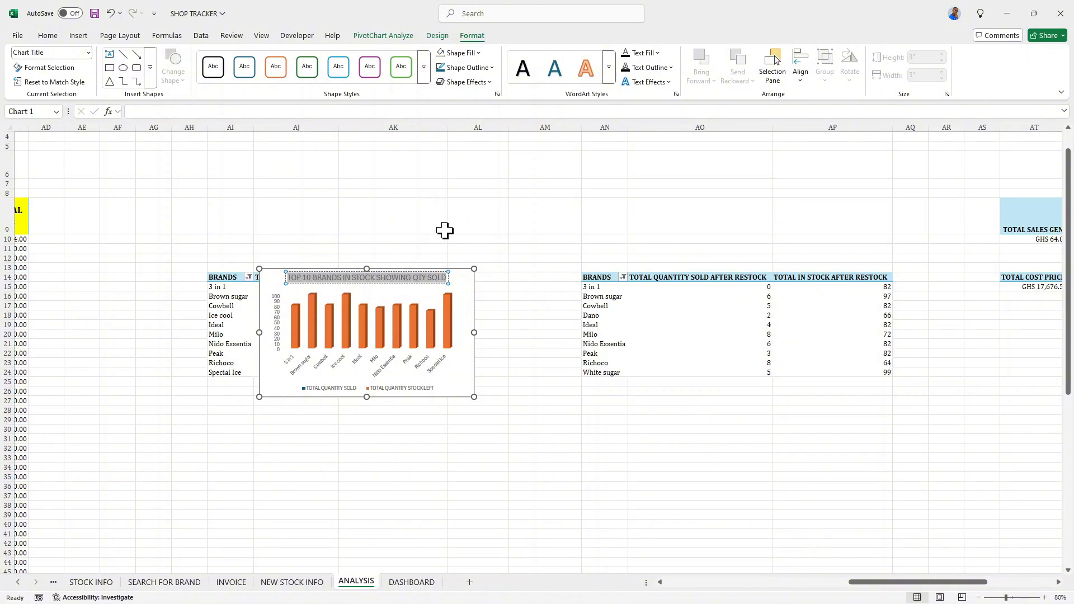
click(48, 35)
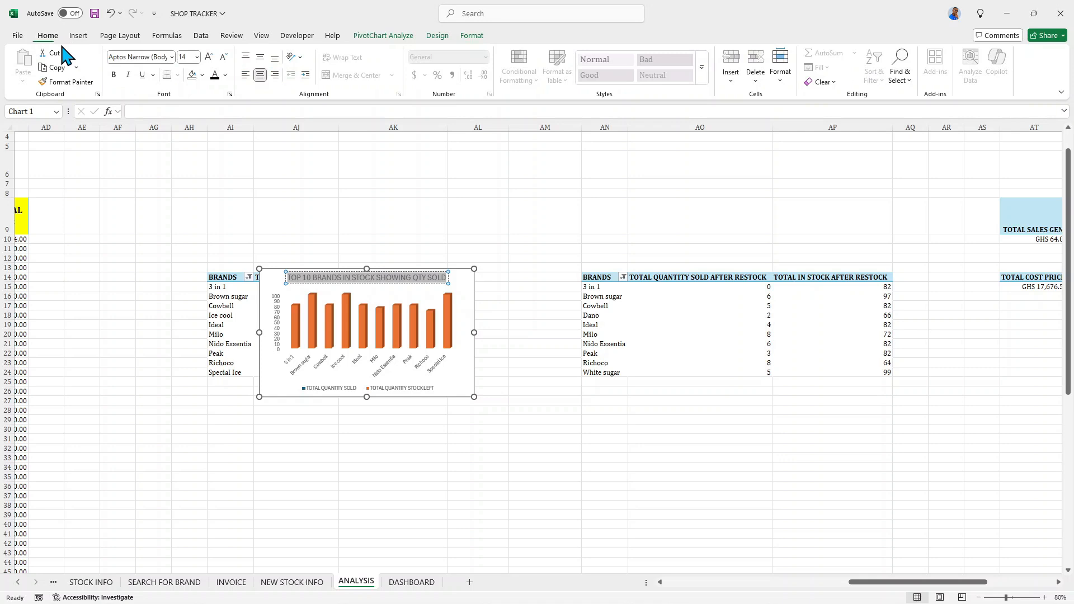
click(113, 74)
click(128, 74)
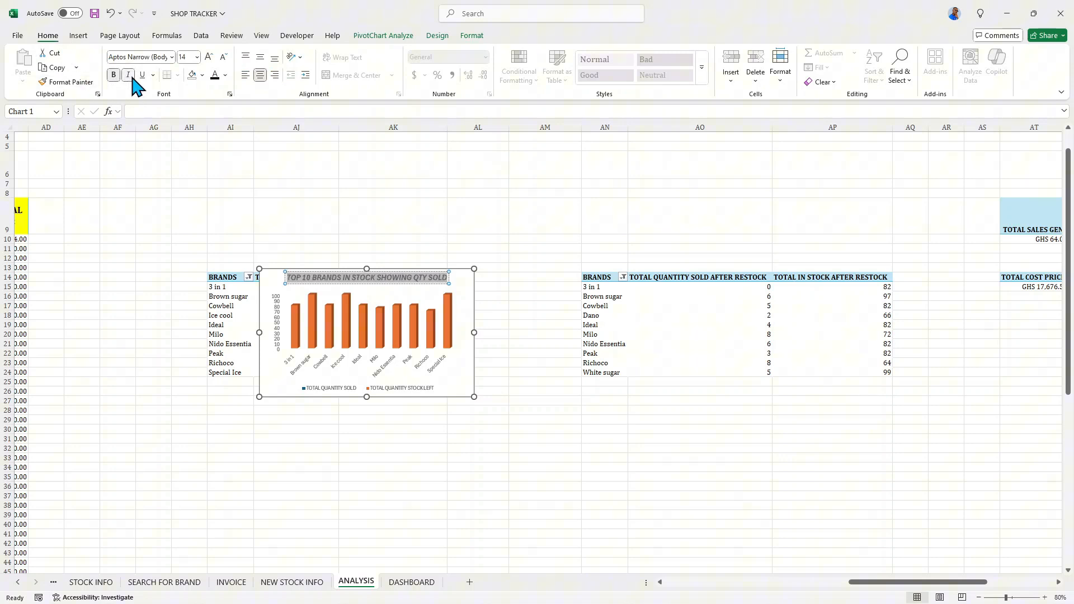
click(172, 57)
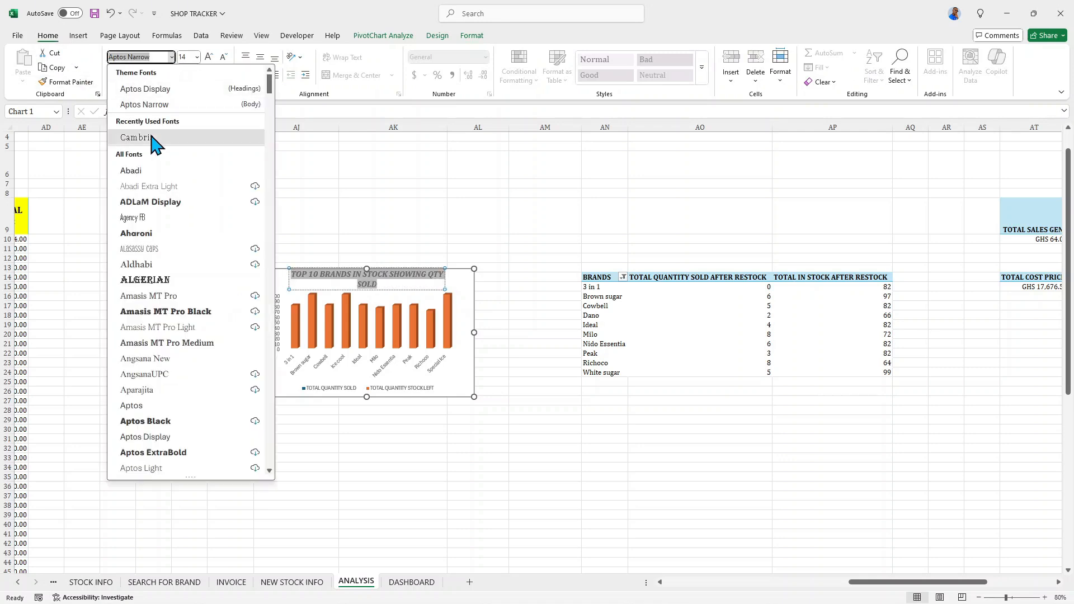
click(149, 136)
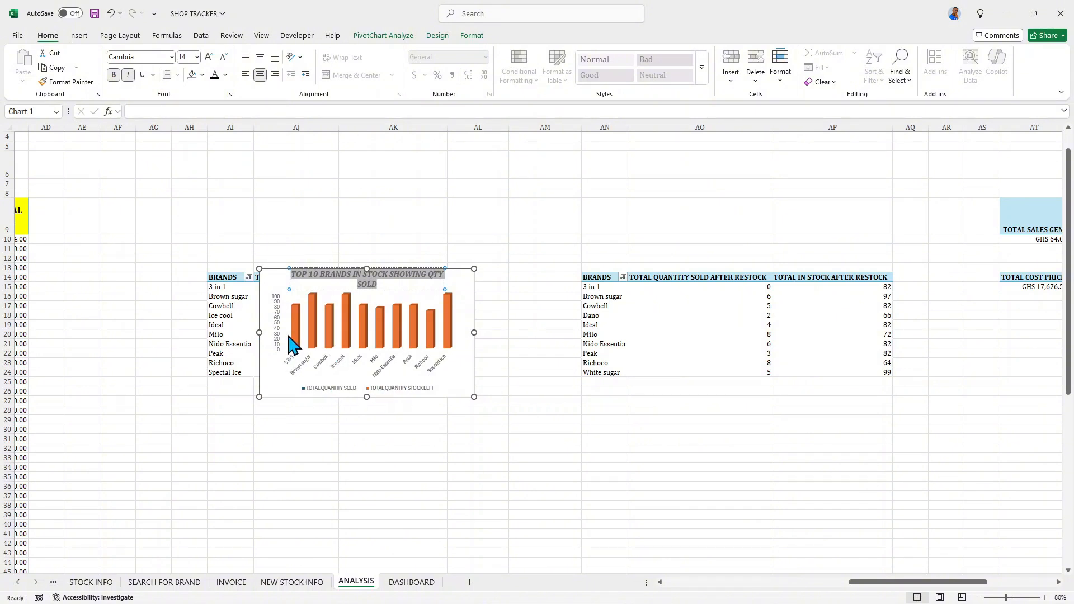
click(467, 292)
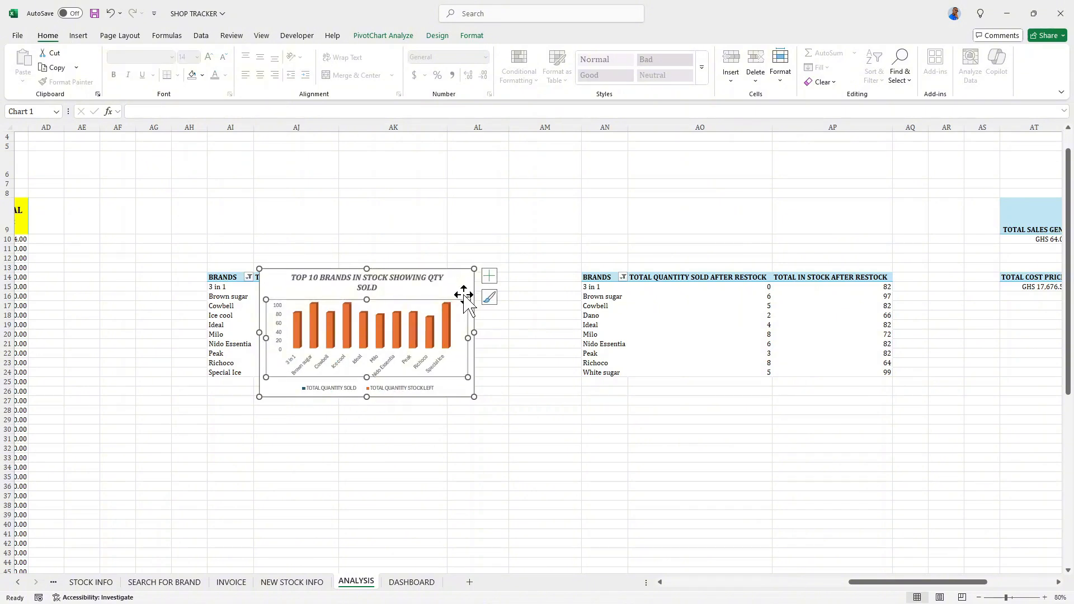
click(490, 276)
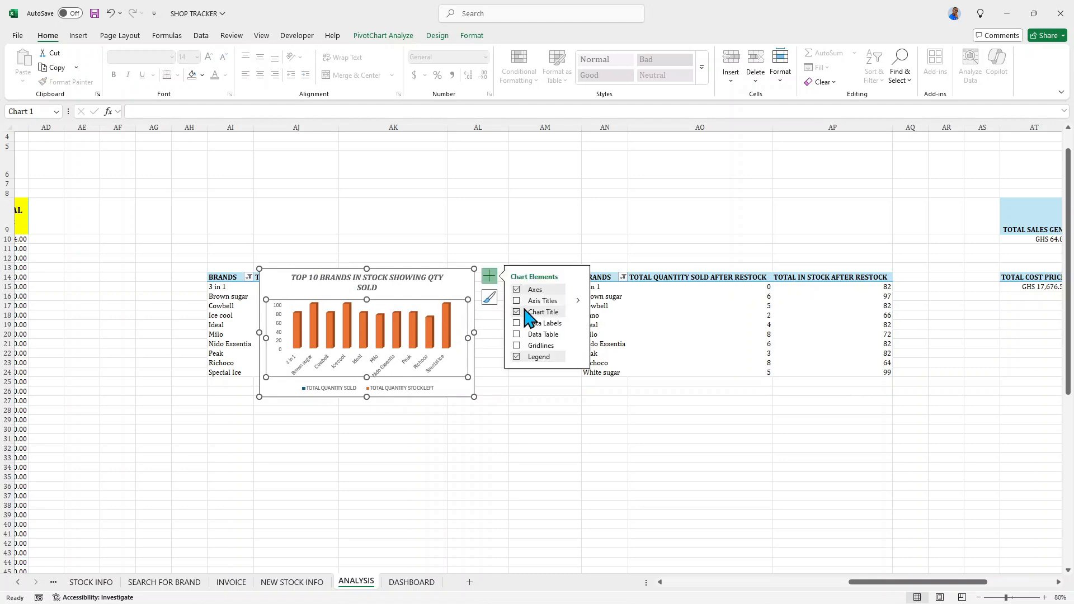
click(517, 301)
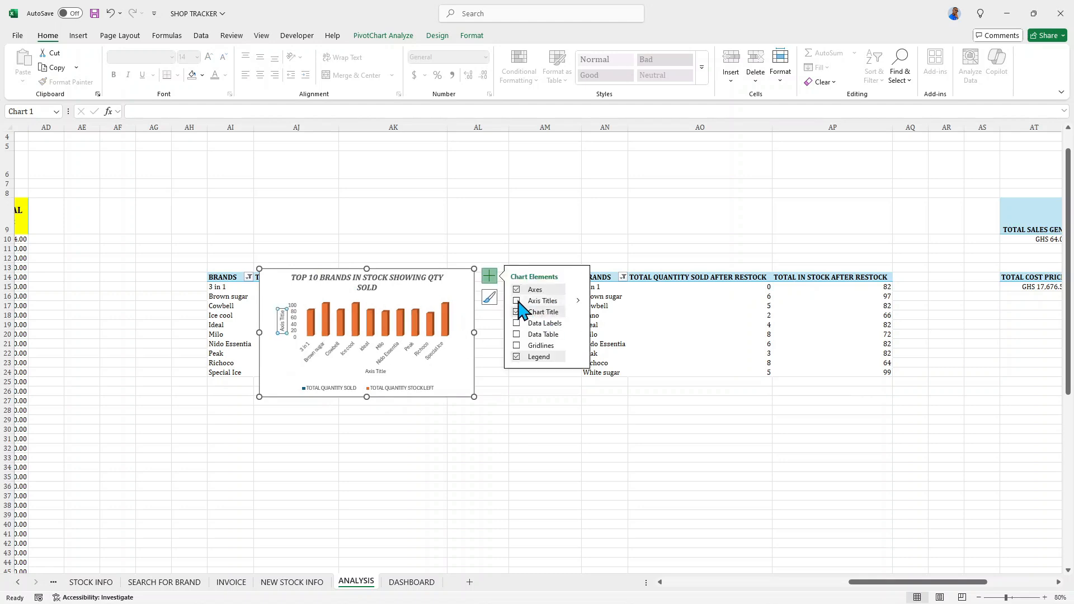
click(516, 301)
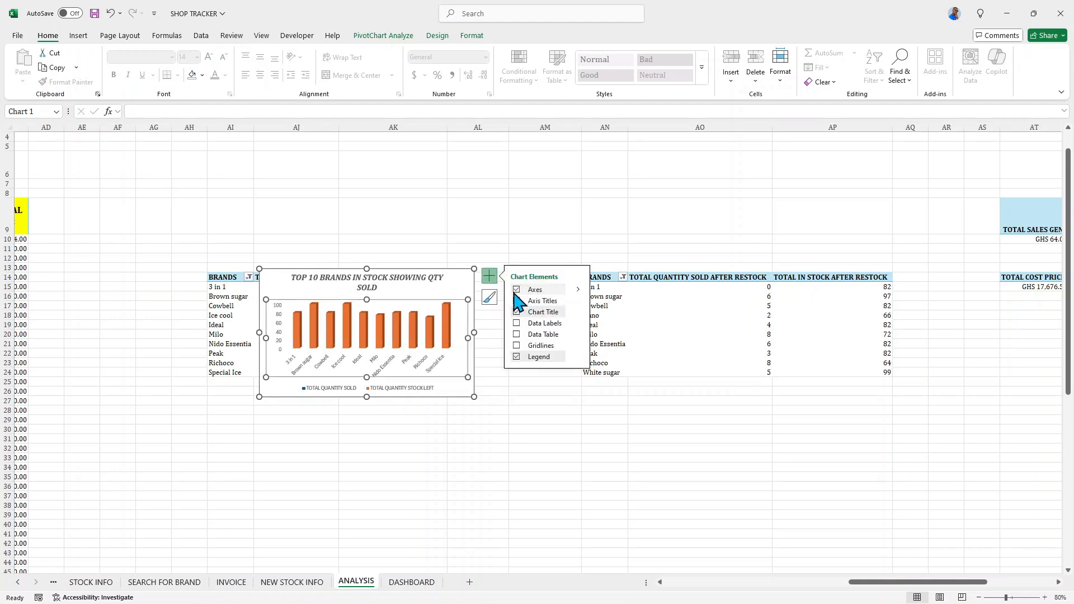
click(516, 289)
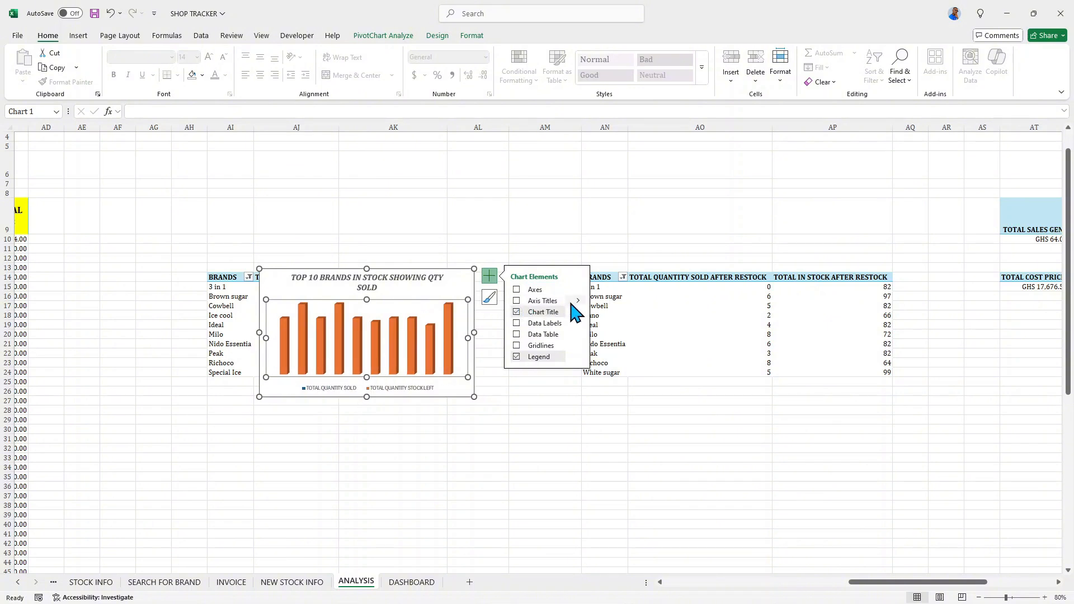
click(517, 290)
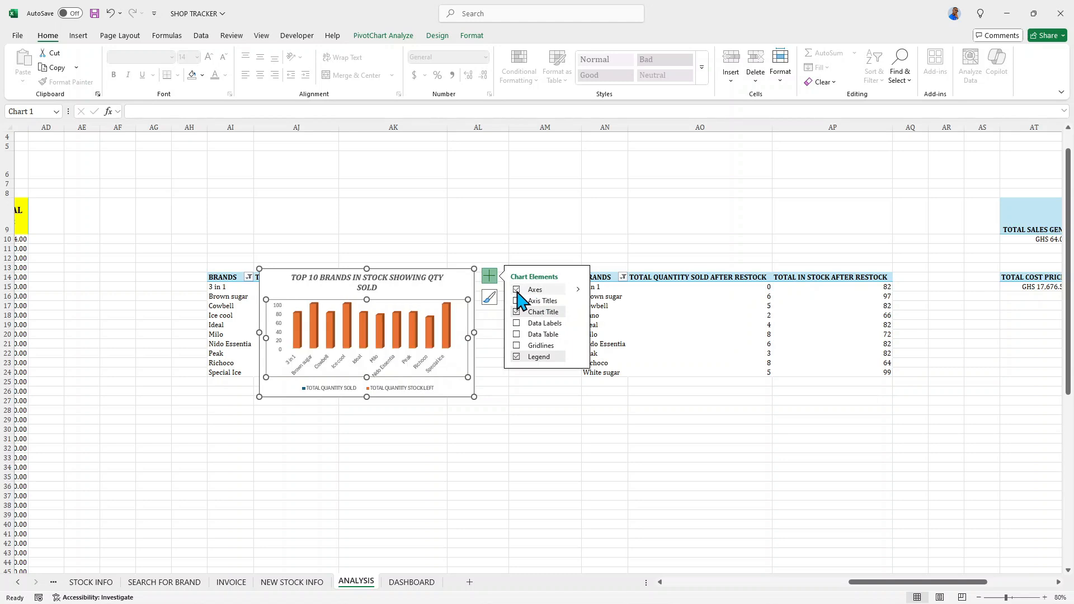
- Hide all axes of the PivotChart except the primary horizontal axis
click(518, 293)
click(578, 289)
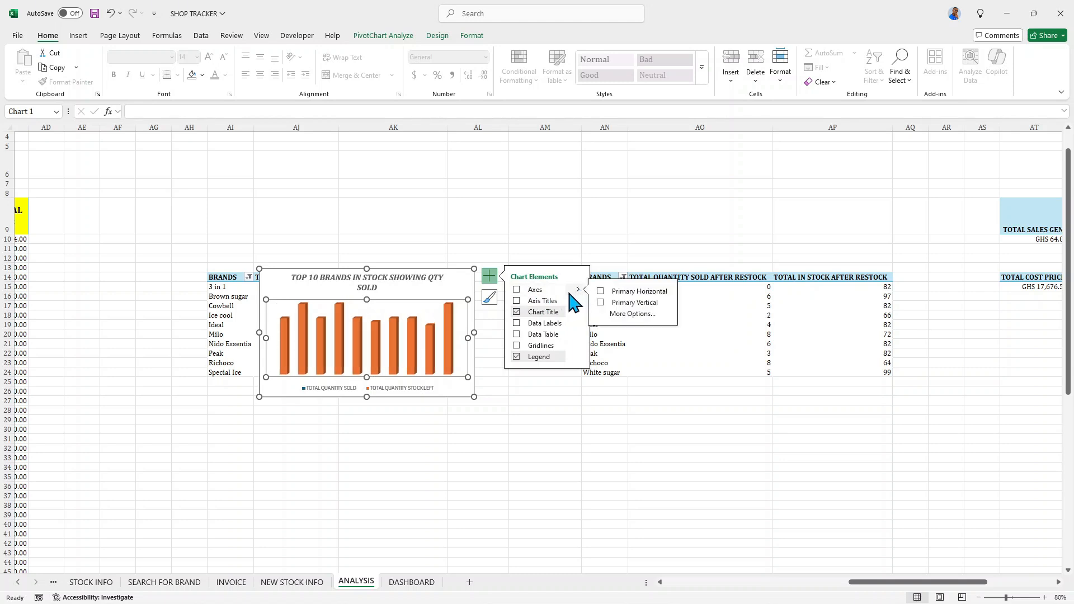
click(600, 292)
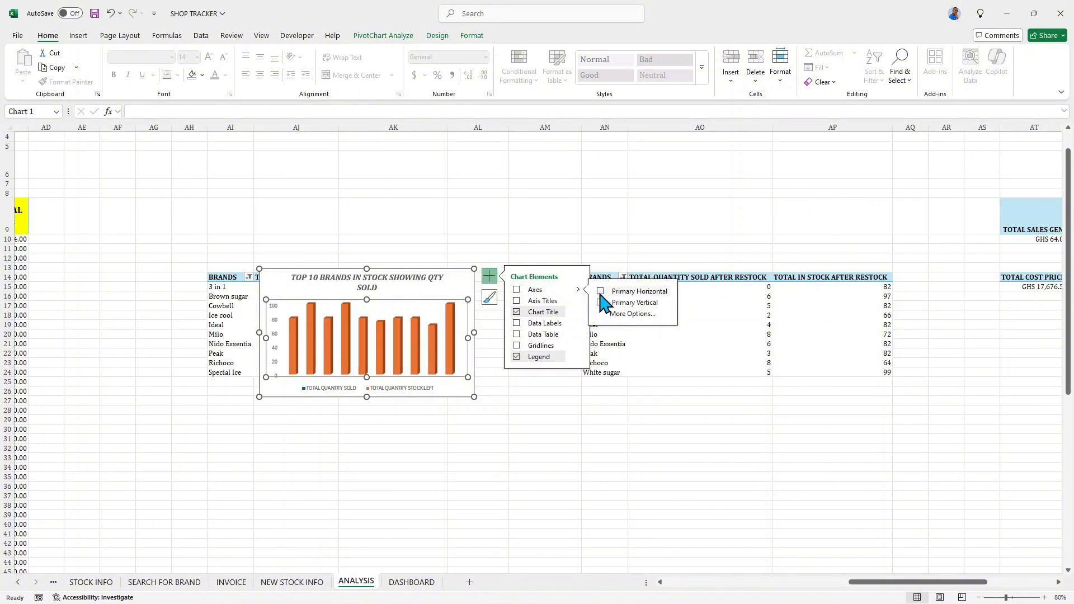
click(600, 292)
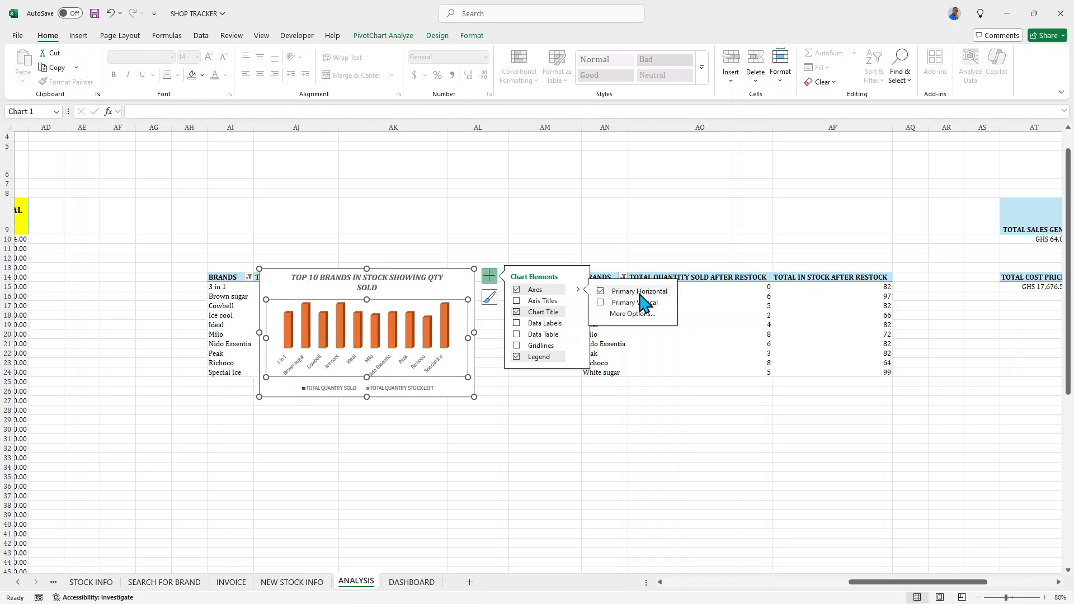
- Add data labels to the PivotChart and include the legend key in the TOTAL QUANTITY SOLD labels
click(516, 334)
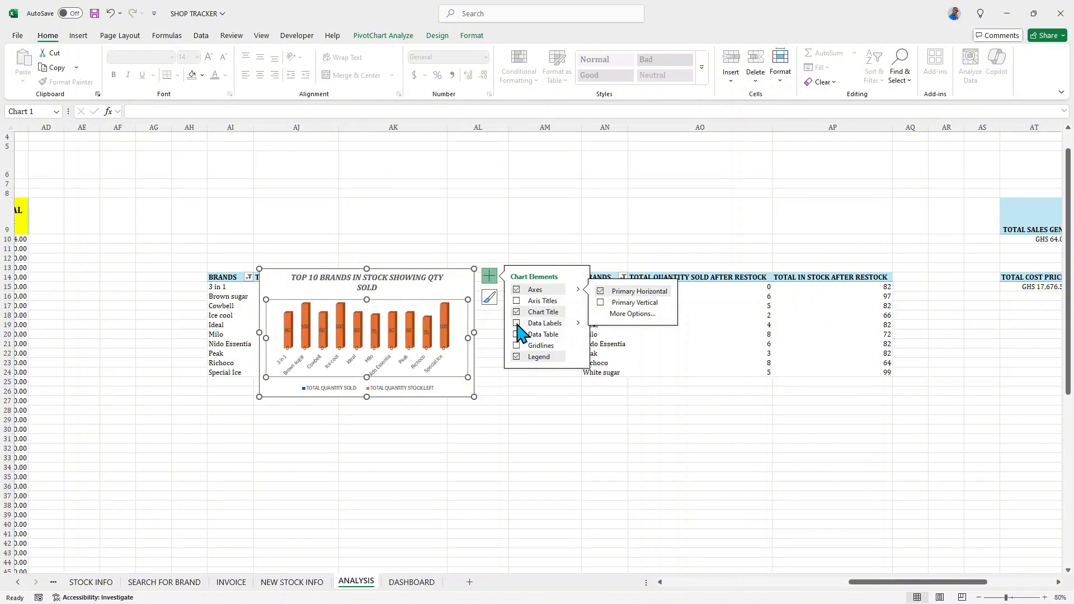
click(517, 324)
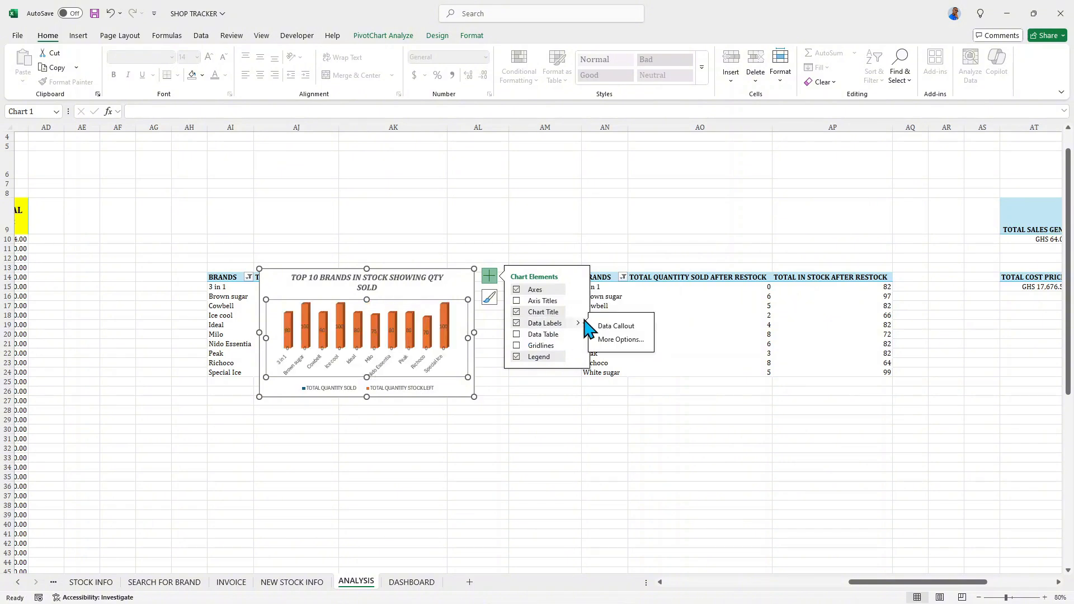
click(621, 340)
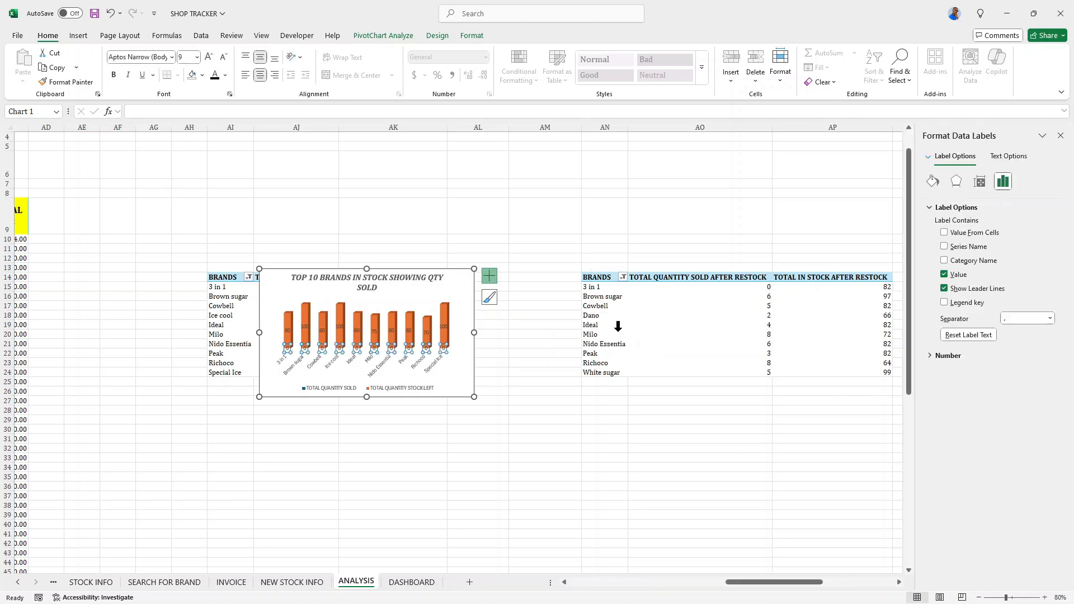
click(945, 303)
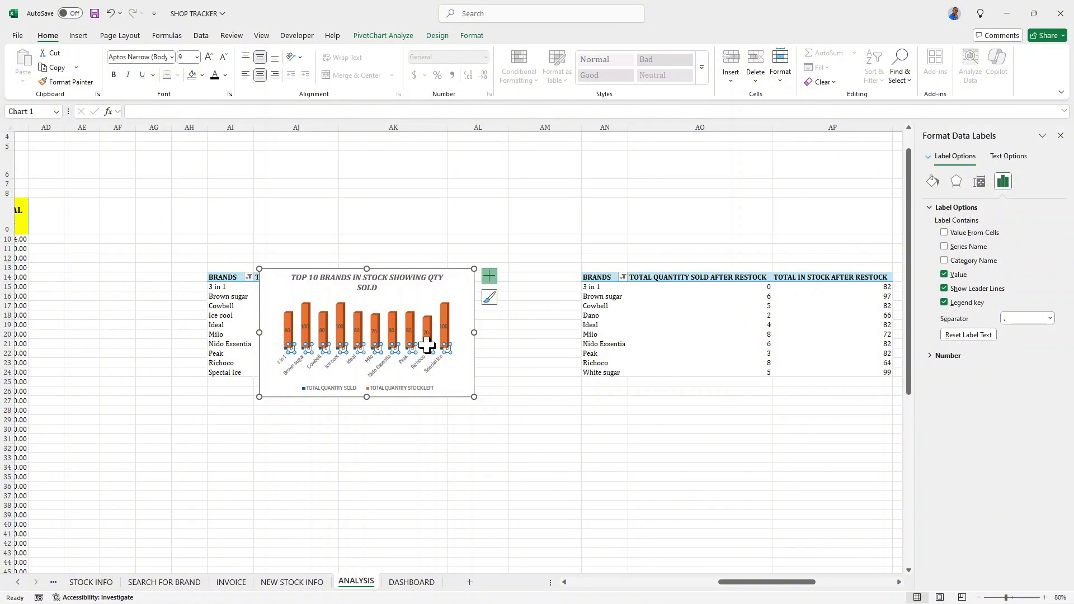
- Give the TOTAL QUANTITY SOLD data labels a solid white fill
click(933, 182)
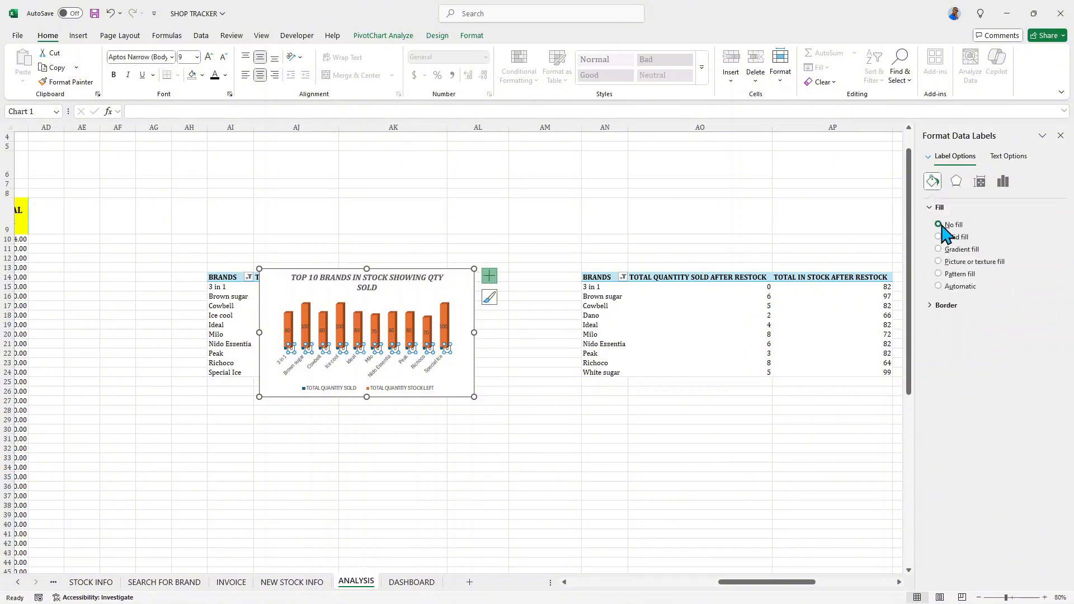
click(939, 237)
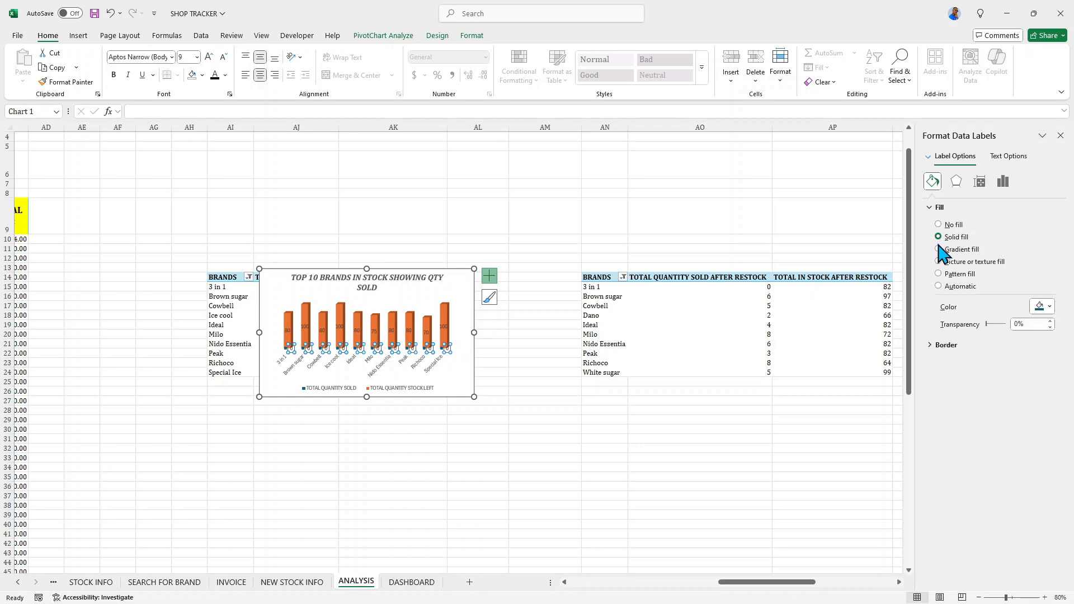
click(1050, 307)
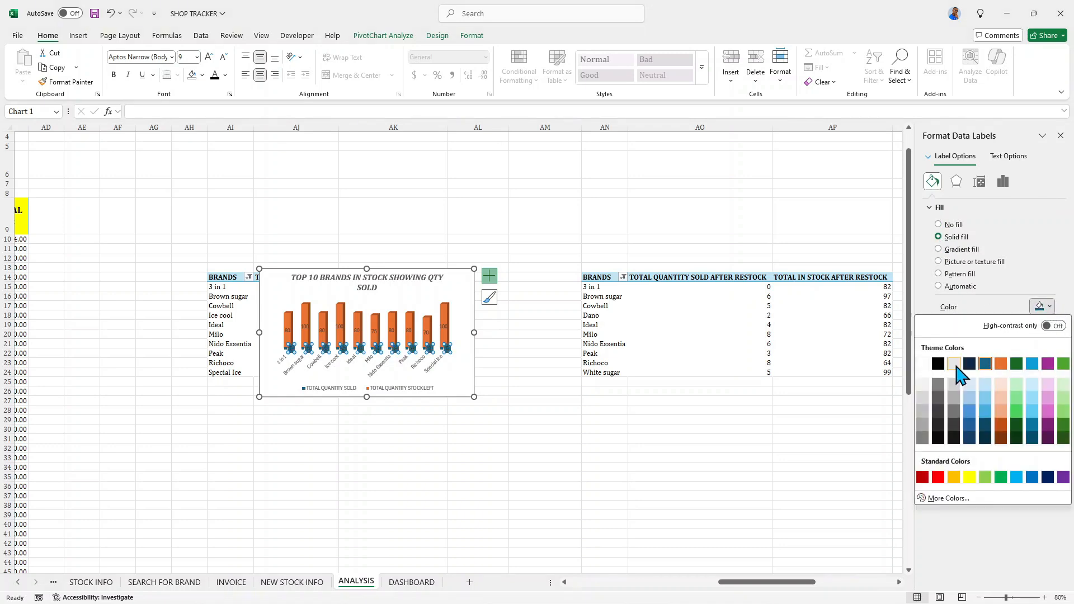
click(924, 364)
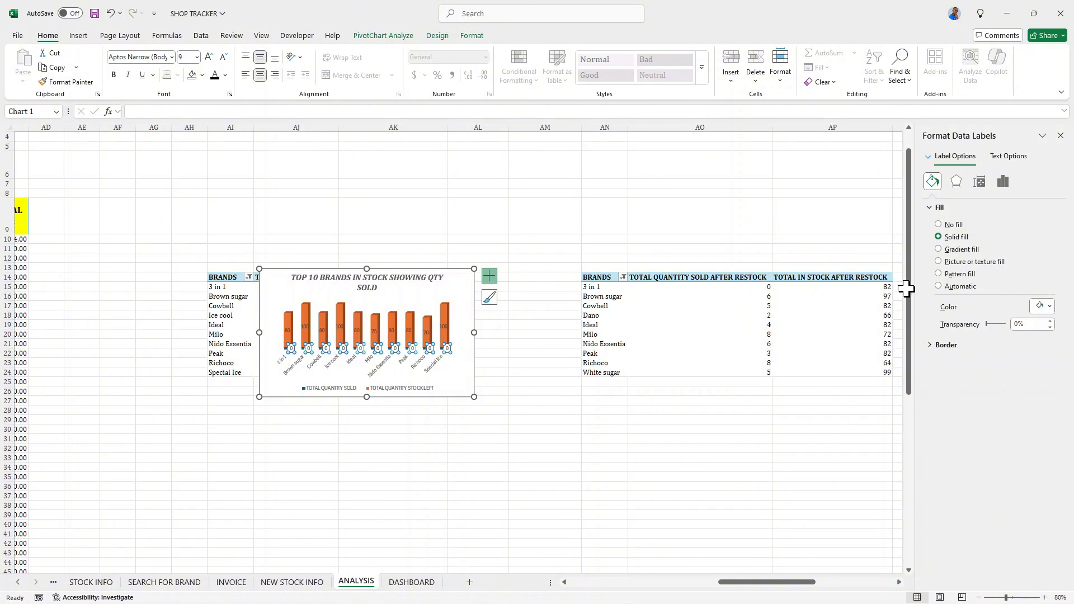
- Give the TOTAL QUANTITY STOCK LEFT data labels a solid white fill and include their legend key
click(408, 333)
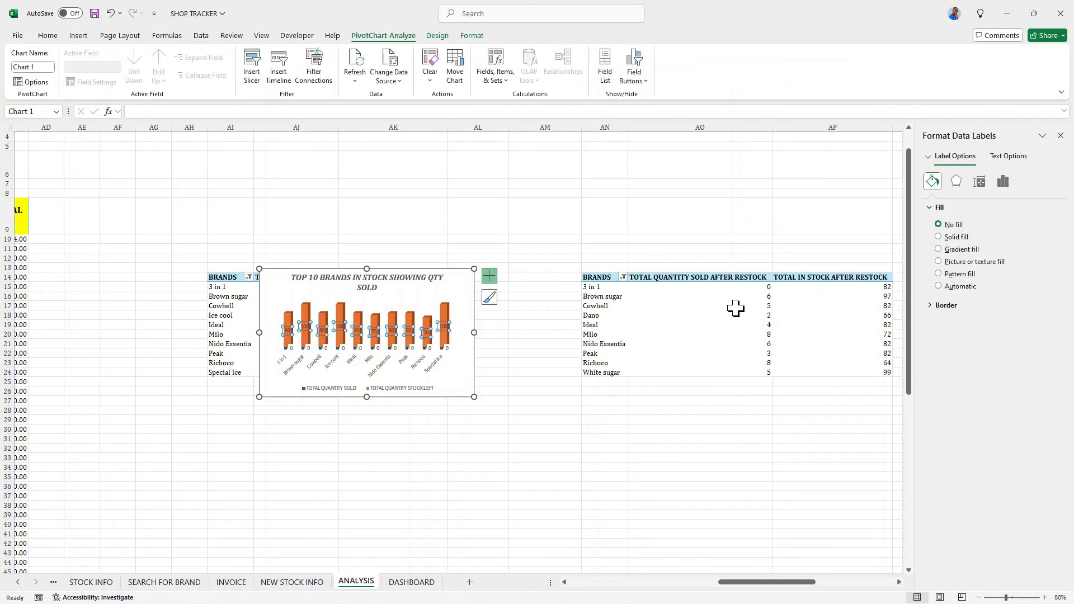
click(940, 237)
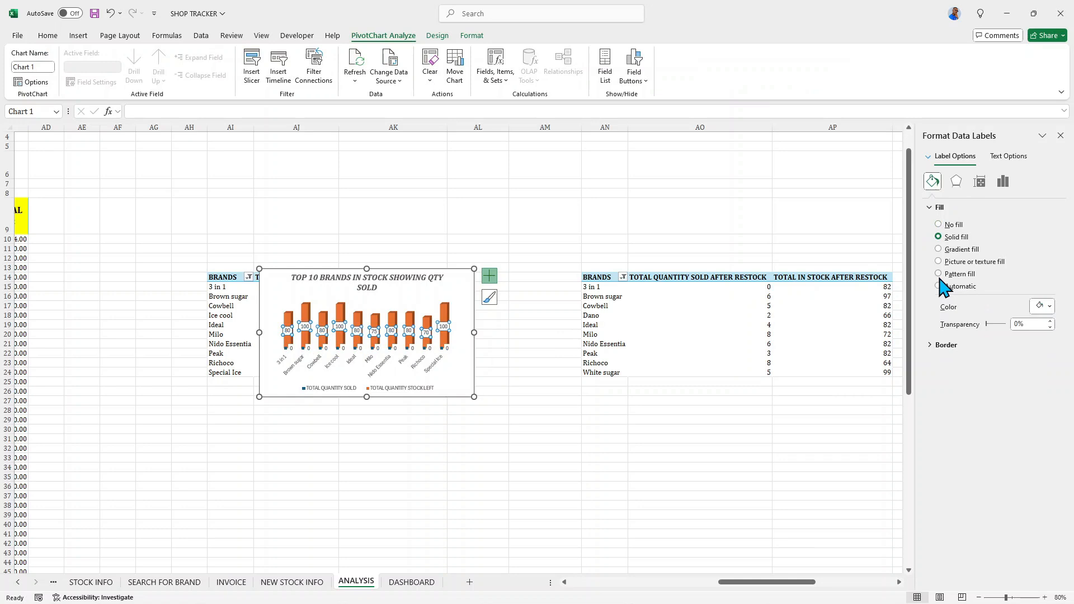
click(1043, 307)
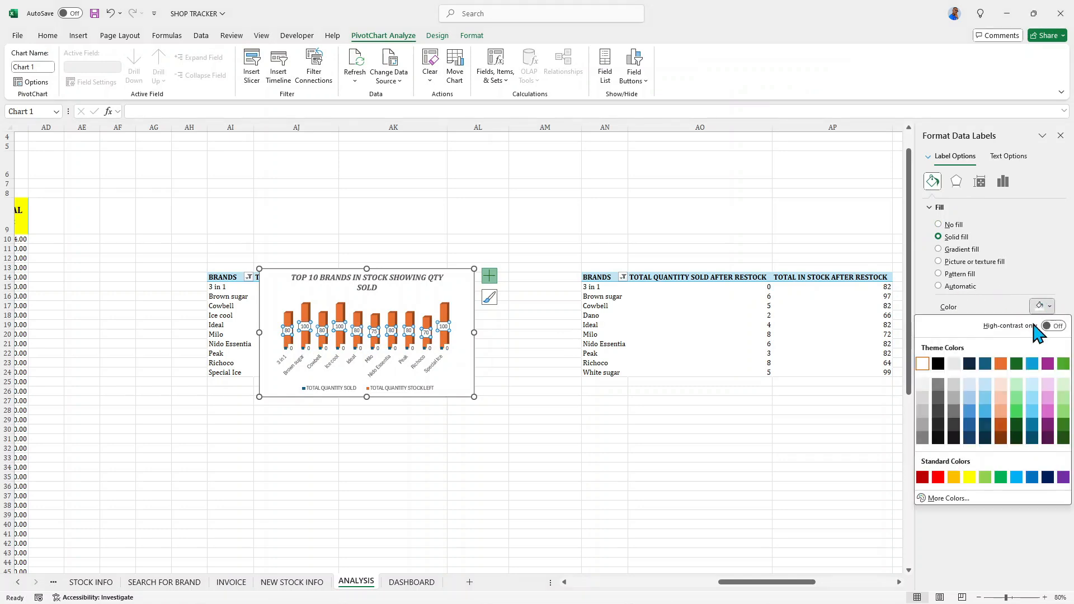
click(923, 365)
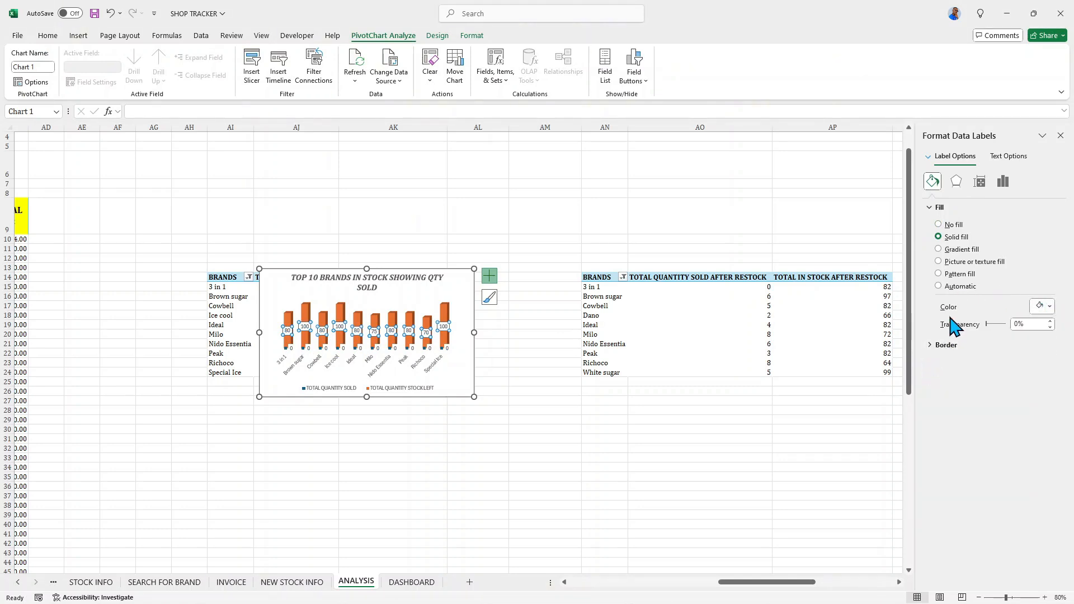
click(1003, 182)
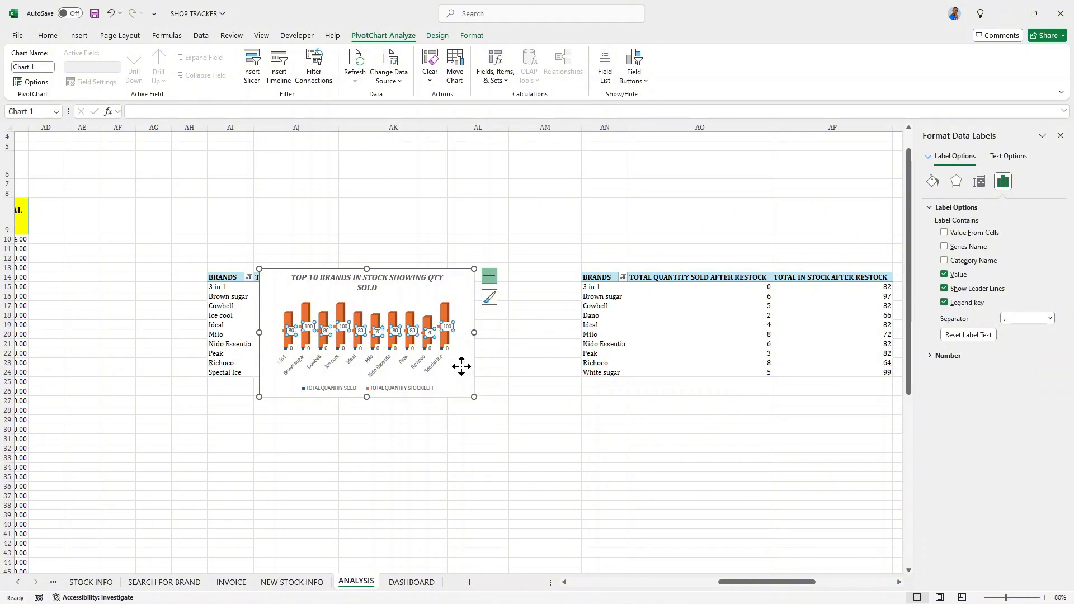
- Cut the whole PivotChart from the ANALYSIS sheet and paste it into the DASHBOARD sheet at cell H23
click(461, 366)
click(461, 285)
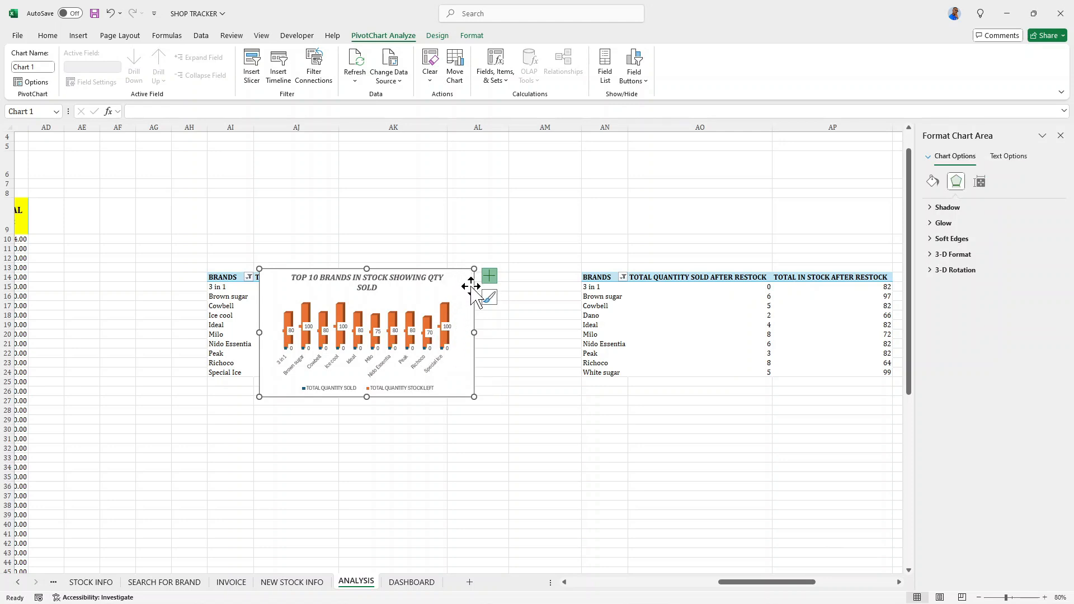
key(Delete)
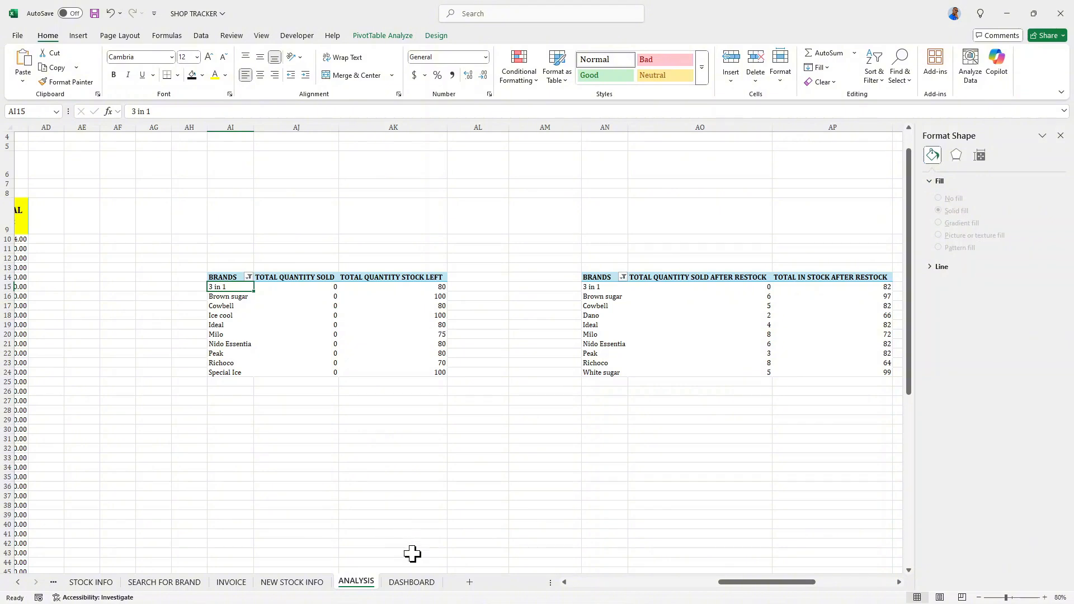
click(414, 592)
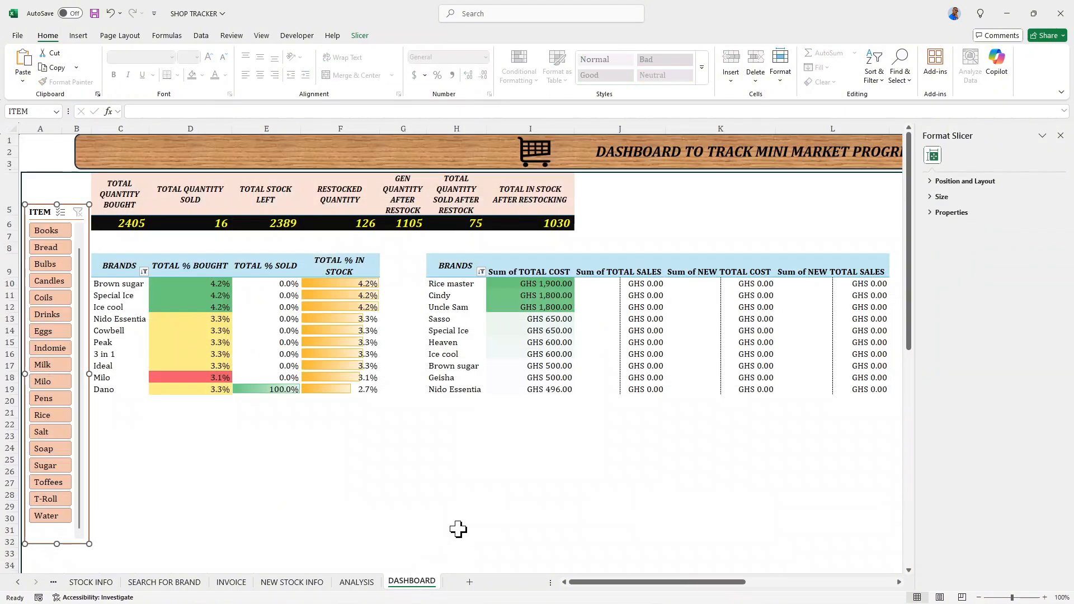
click(453, 434)
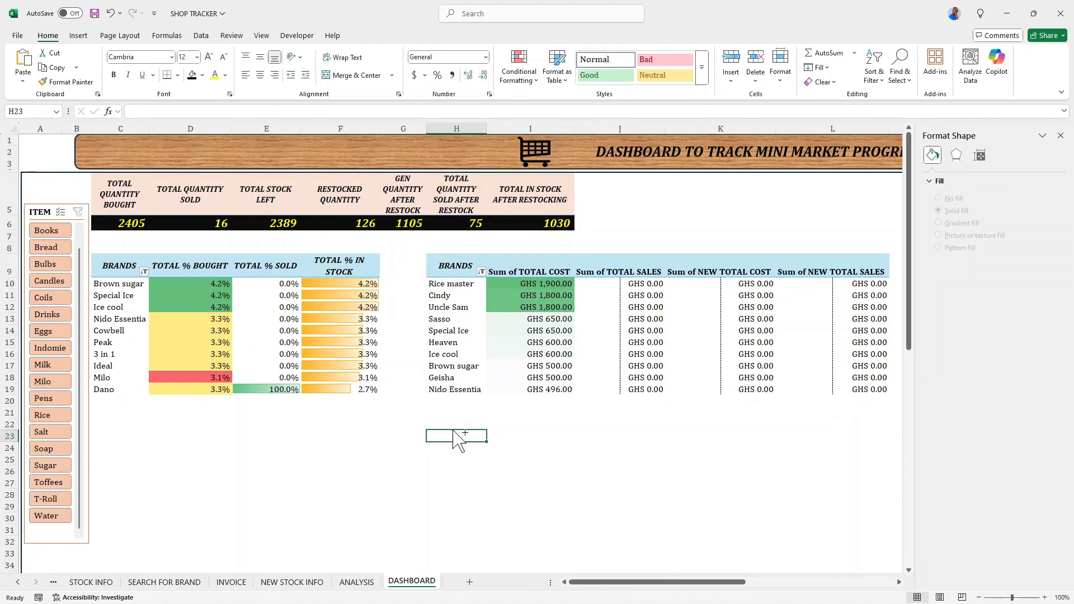
key(ctrl+v)
scroll(595, 431, down, 3)
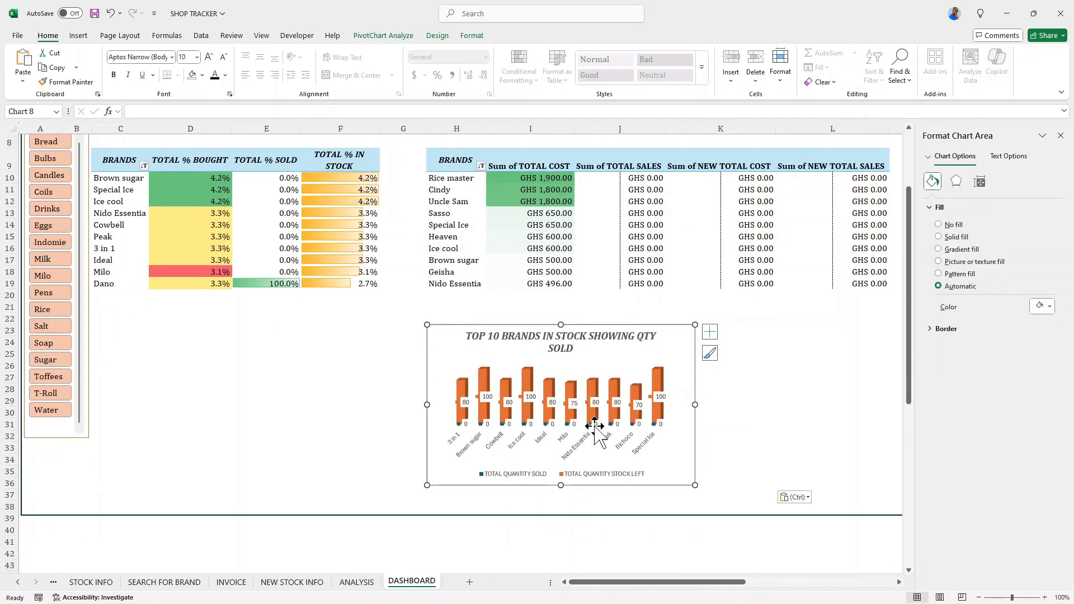
- Extend the bottom edge of the dashboard's border rectangle downward, well below the pasted chart
click(715, 515)
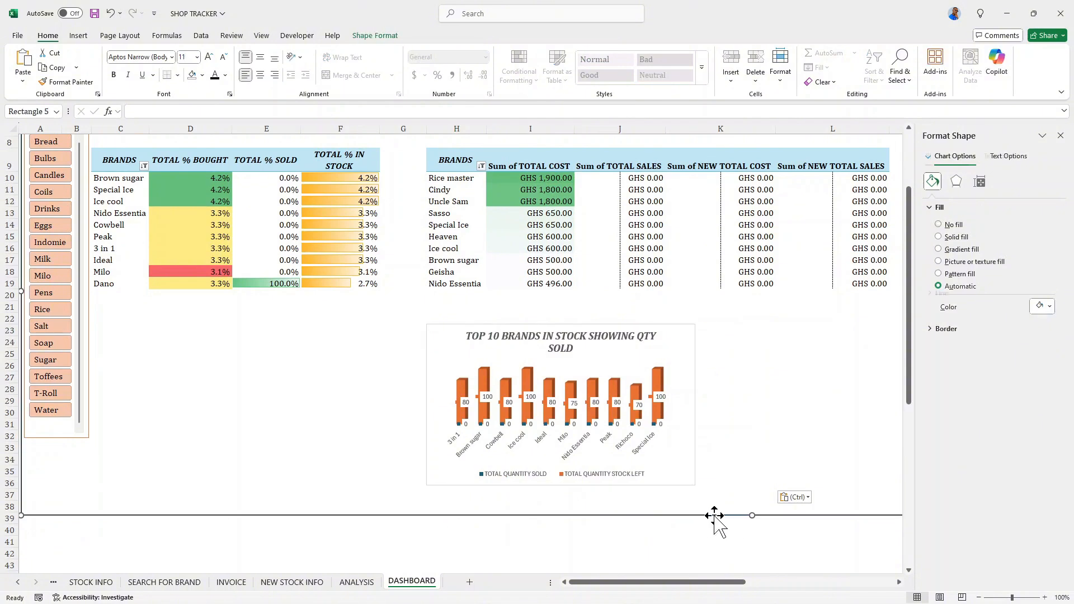
drag(714, 515, 750, 597)
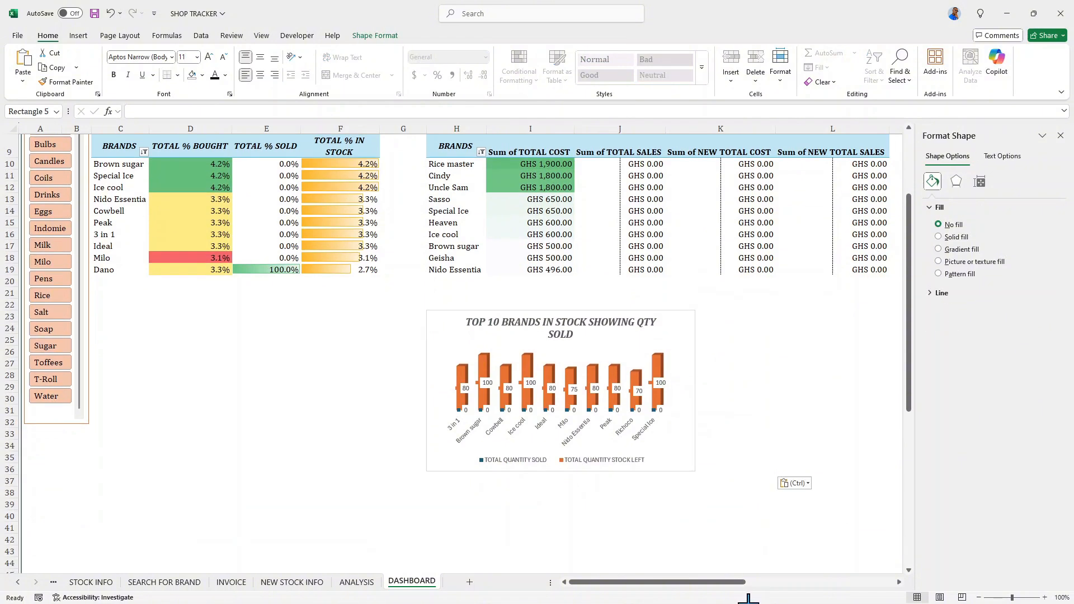
scroll(670, 398, down, 3)
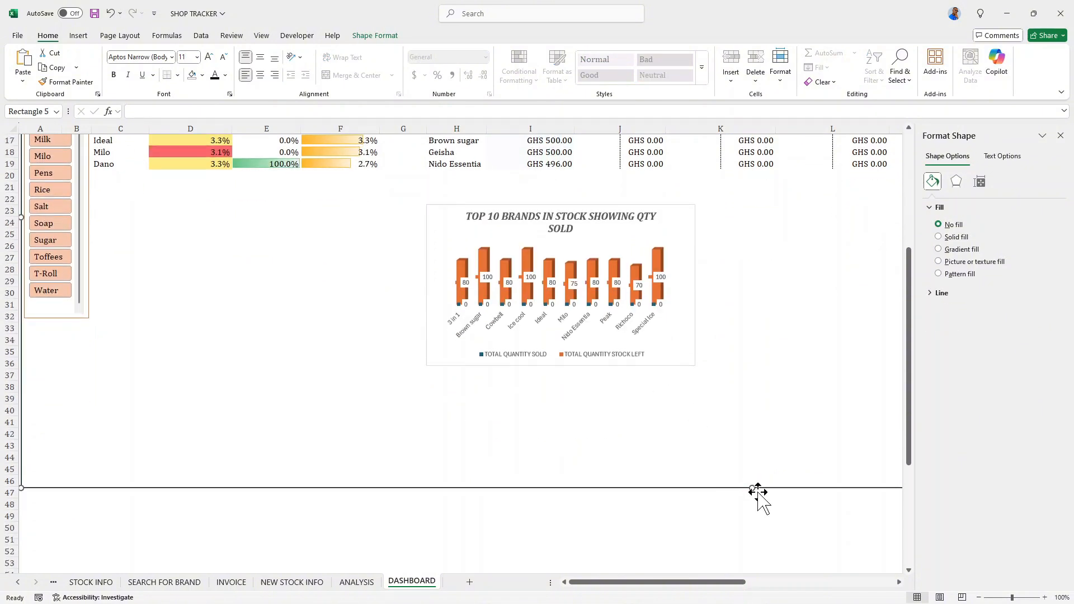
drag(750, 485, 693, 421)
- Make the pasted chart taller by stretching its bottom edge down to about row 38
scroll(611, 396, up, 3)
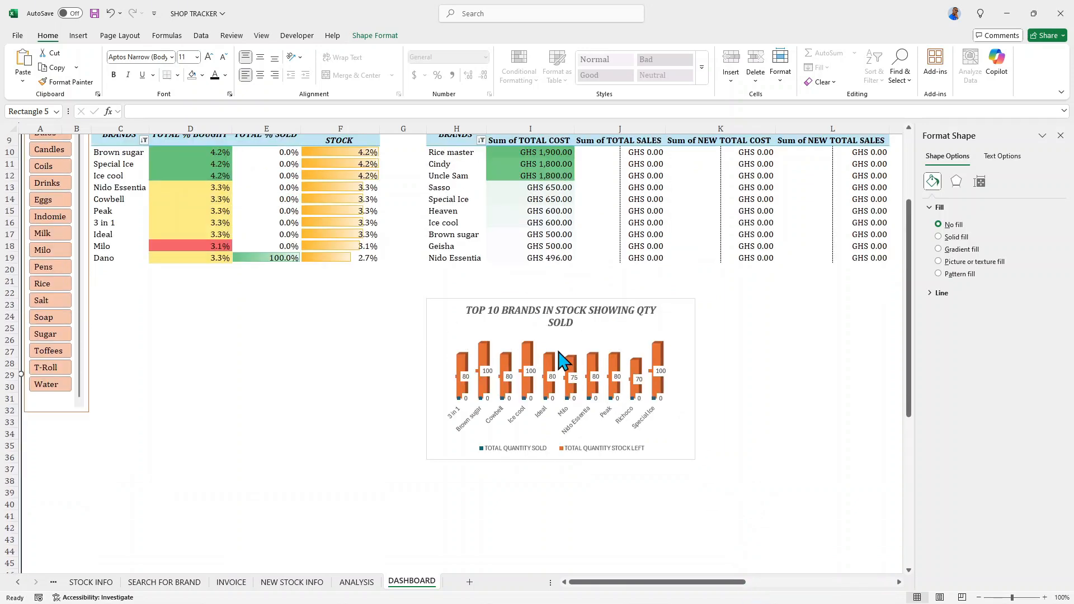
click(649, 320)
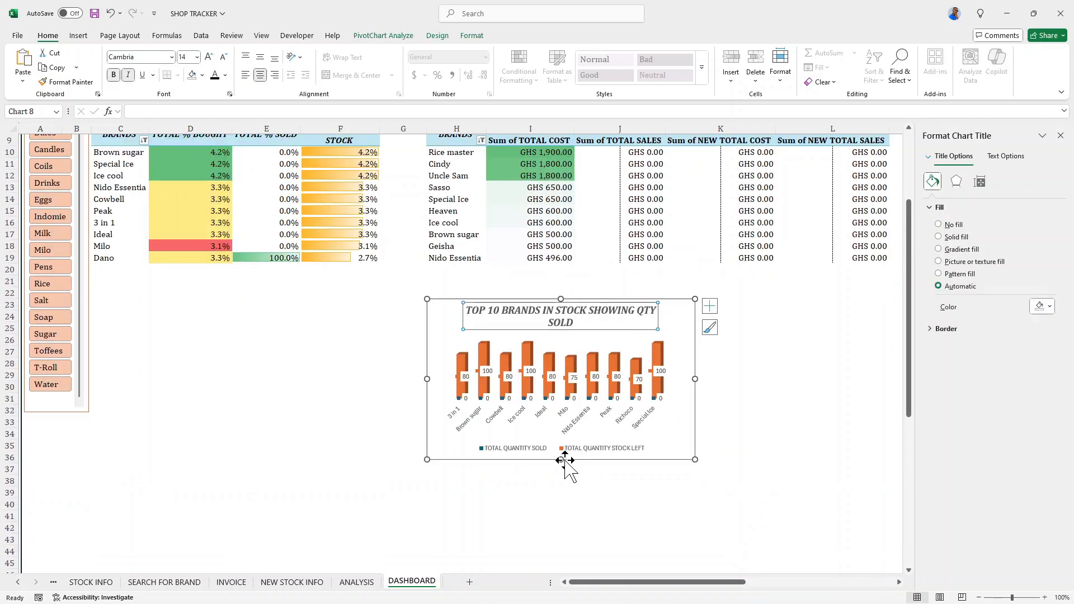
drag(561, 460, 561, 487)
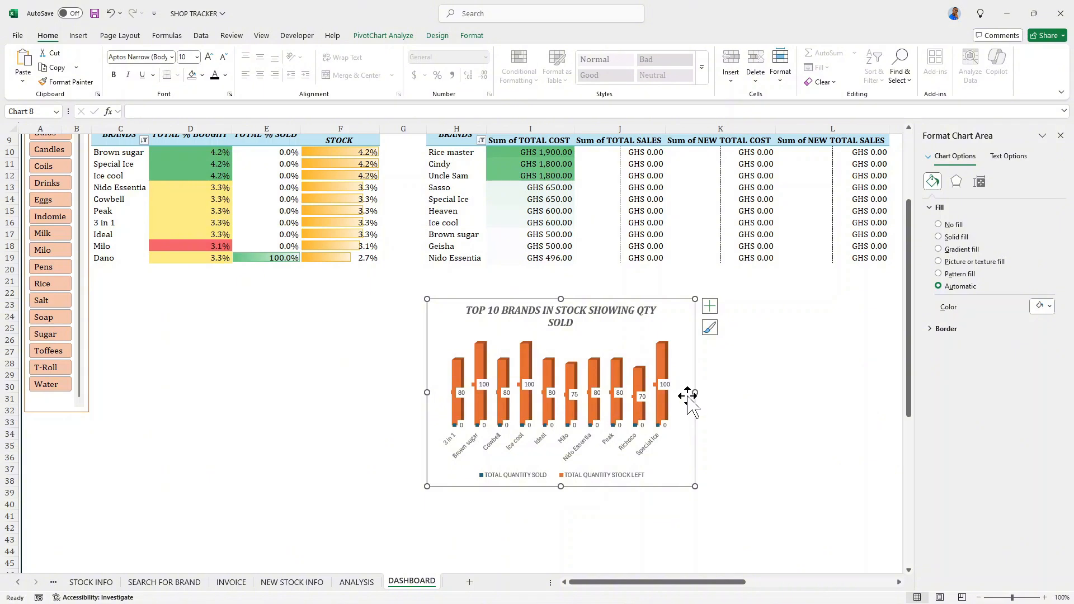
- Set the TOTAL QUANTITY STOCK LEFT series' gap width to 330% and move the chart up about one row
click(667, 366)
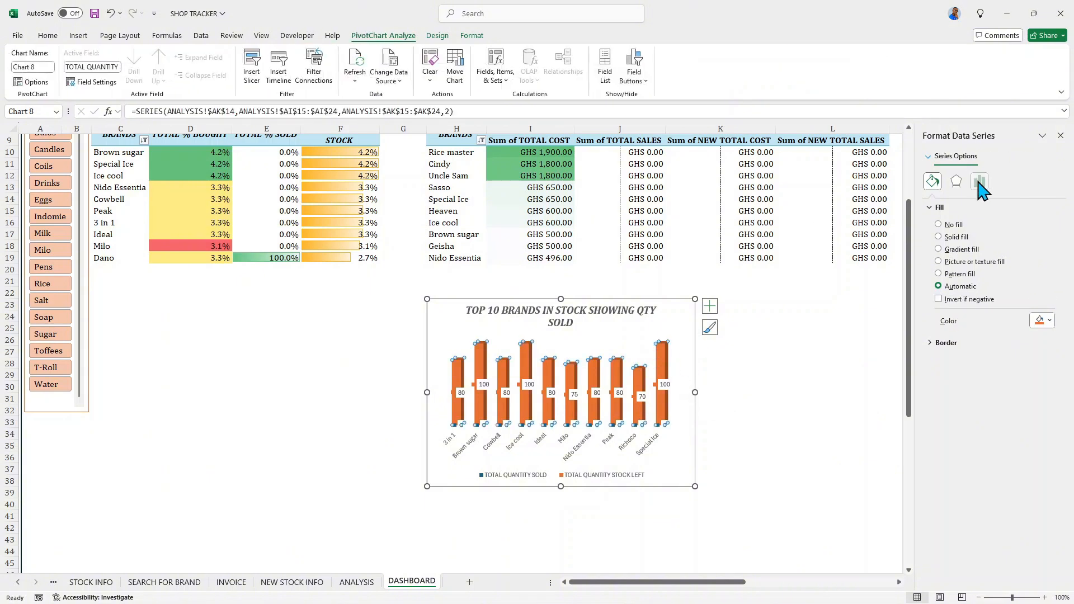
click(978, 181)
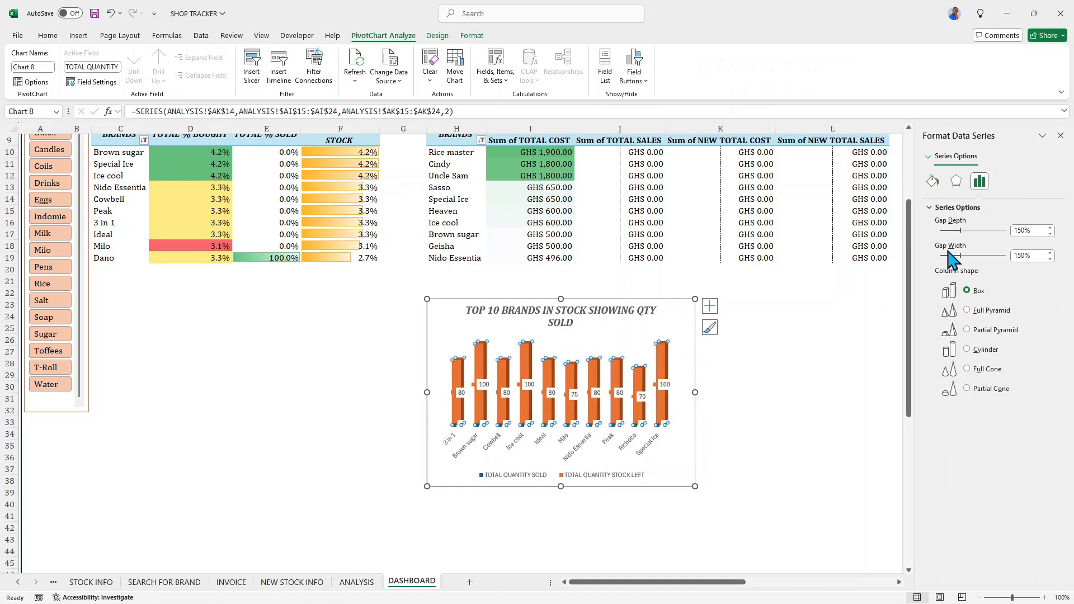
drag(960, 255, 983, 256)
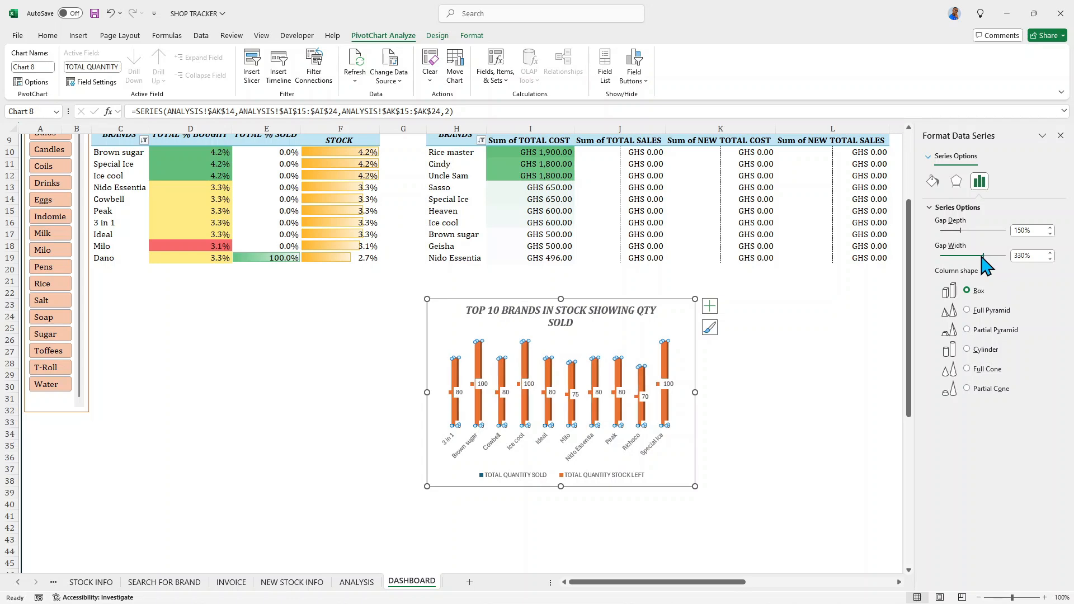
click(684, 326)
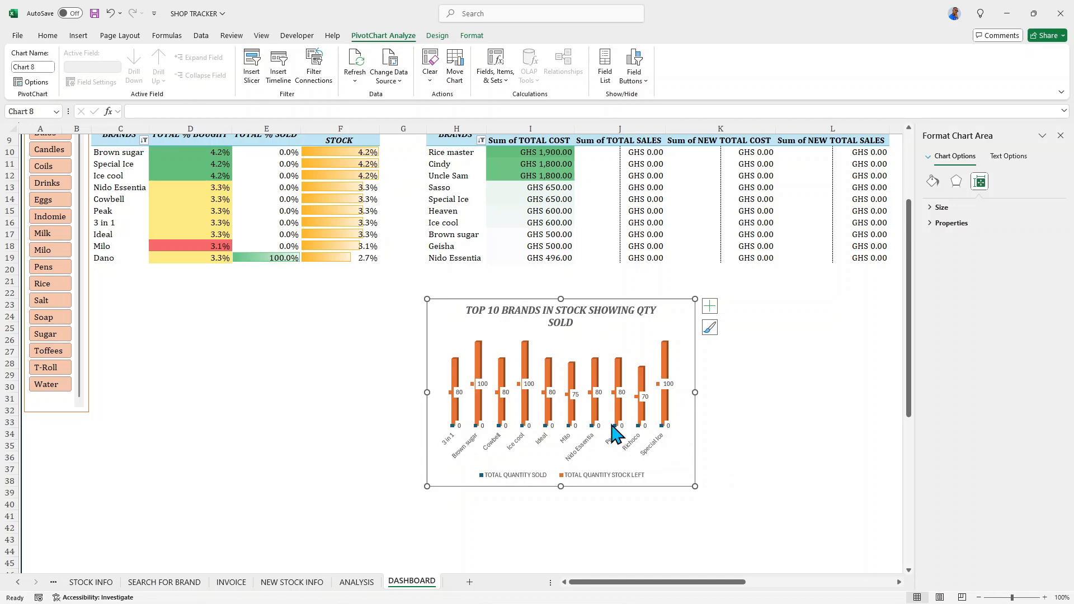
drag(451, 326, 452, 315)
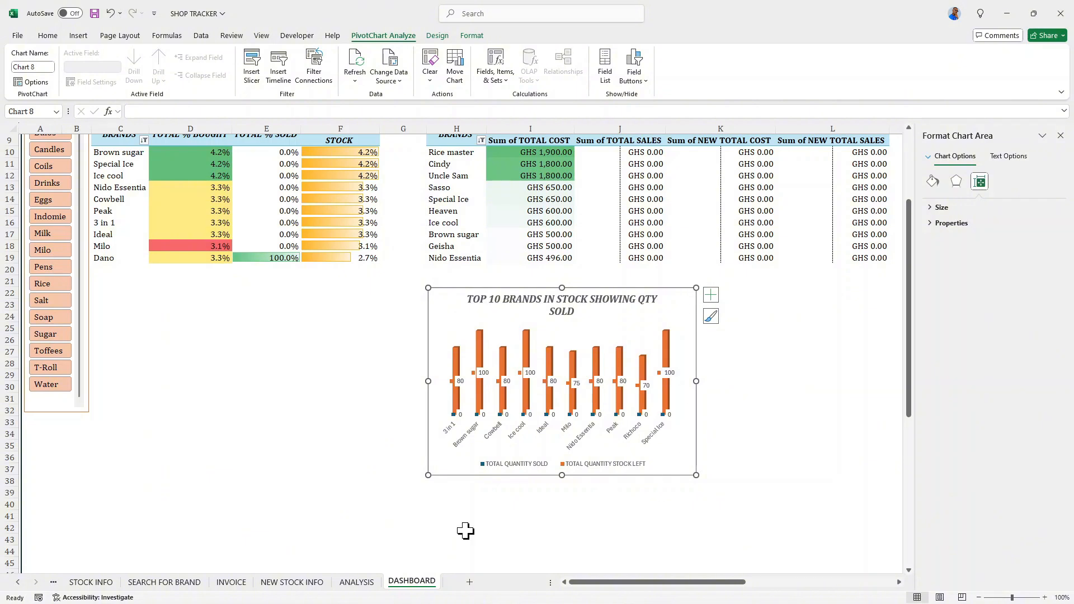
- Insert a 3-D Stacked Column PivotChart from the ANALYSIS sheet's after-restock pivot table that starts at cell AN14
click(357, 582)
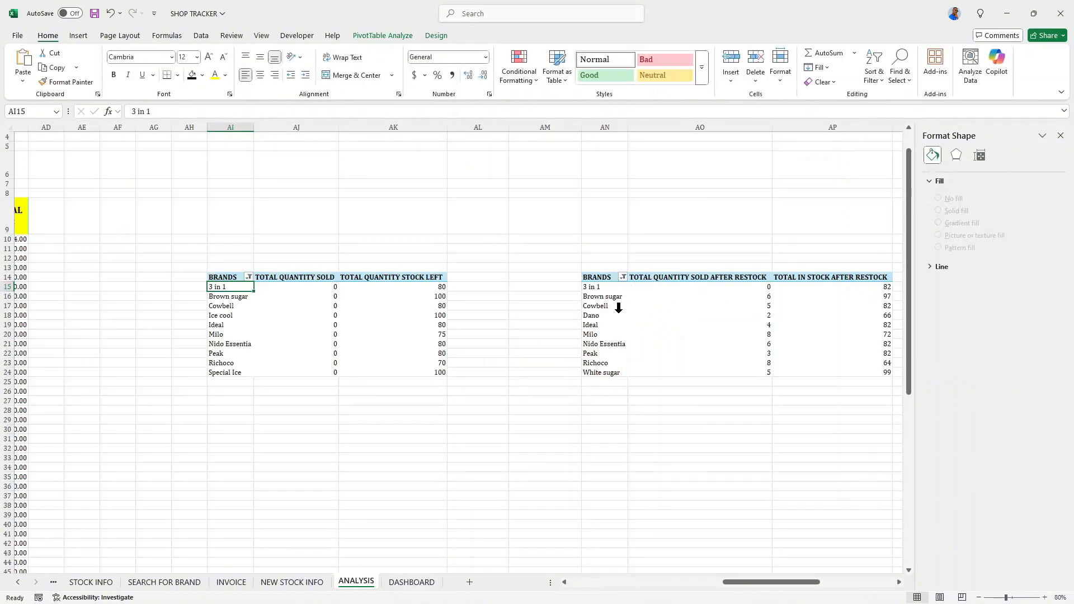
drag(591, 278, 821, 359)
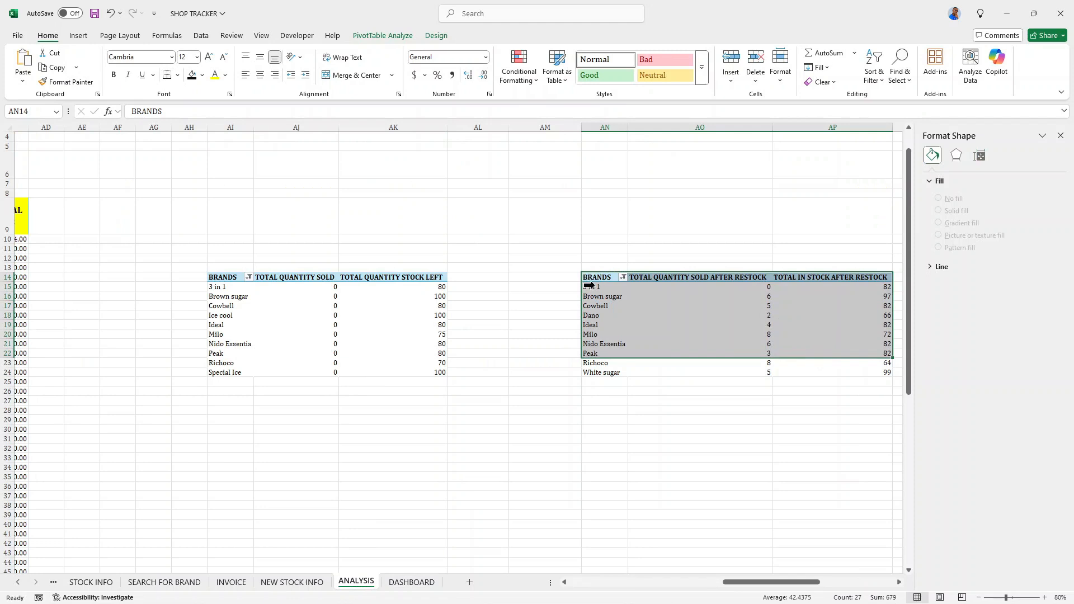
click(592, 280)
click(390, 37)
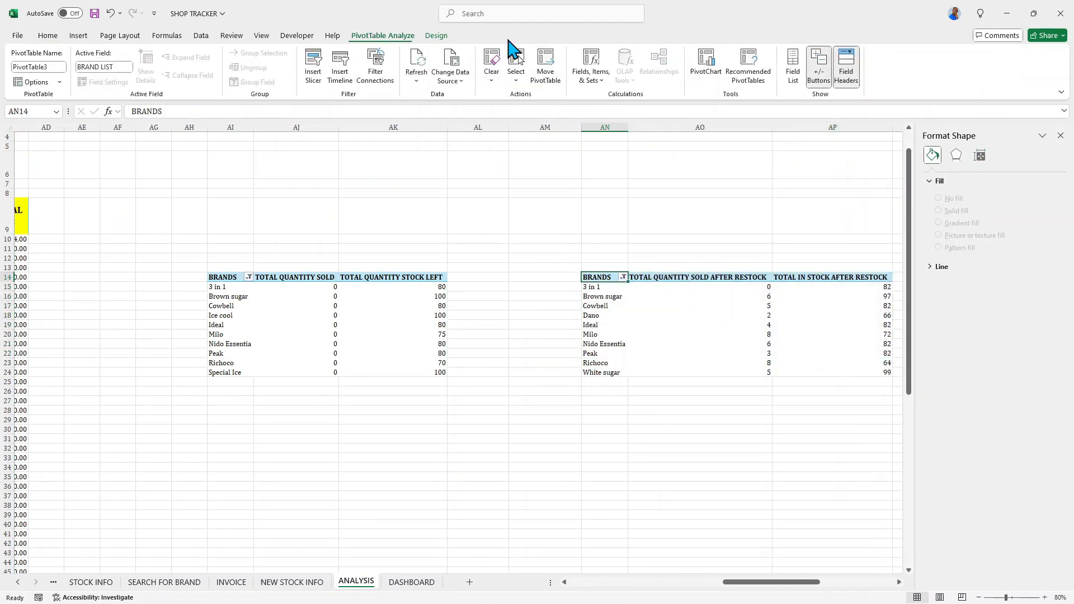
click(707, 64)
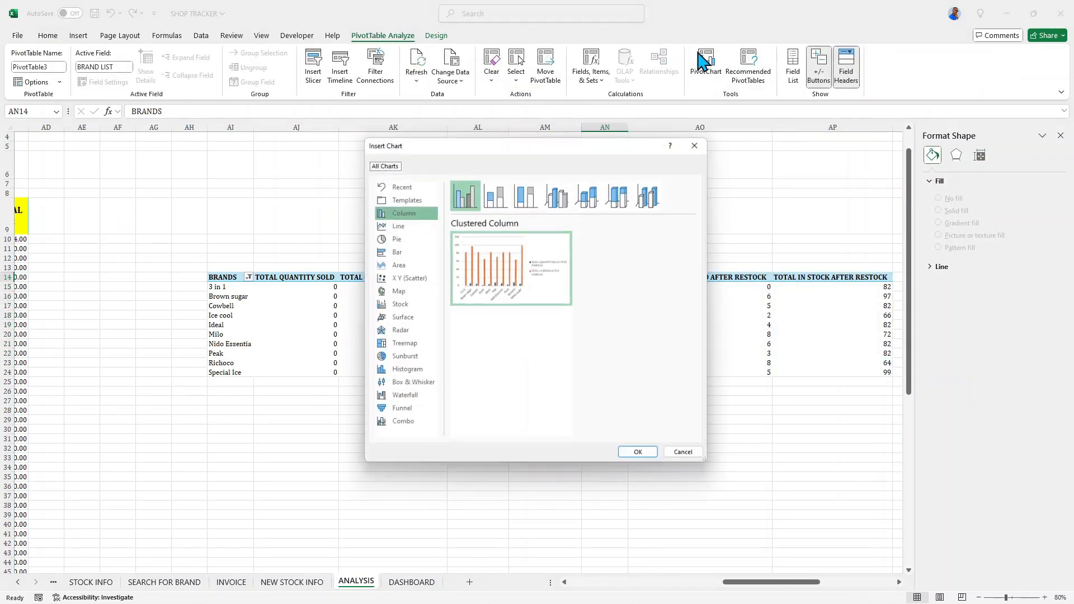
click(592, 200)
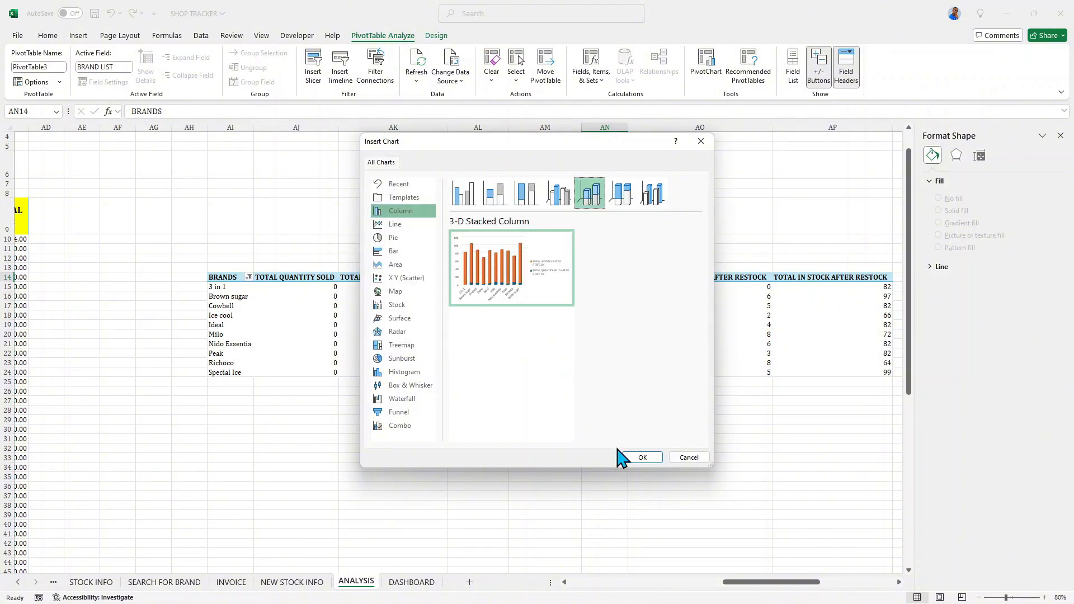
click(641, 458)
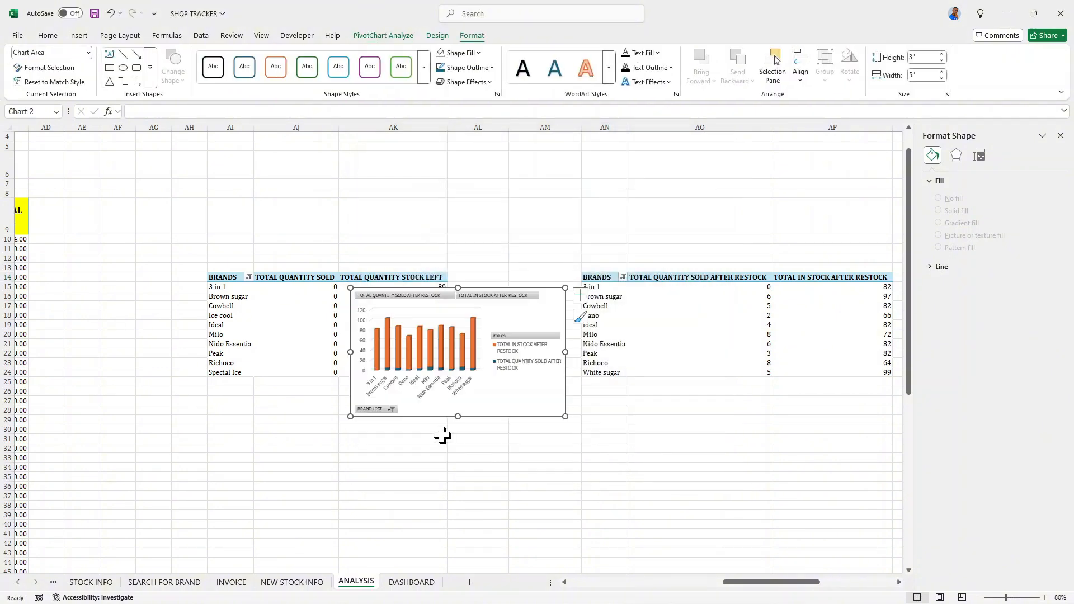
- Hide all field buttons on the new PivotChart and place its legend at the bottom
right_click(476, 305)
click(511, 421)
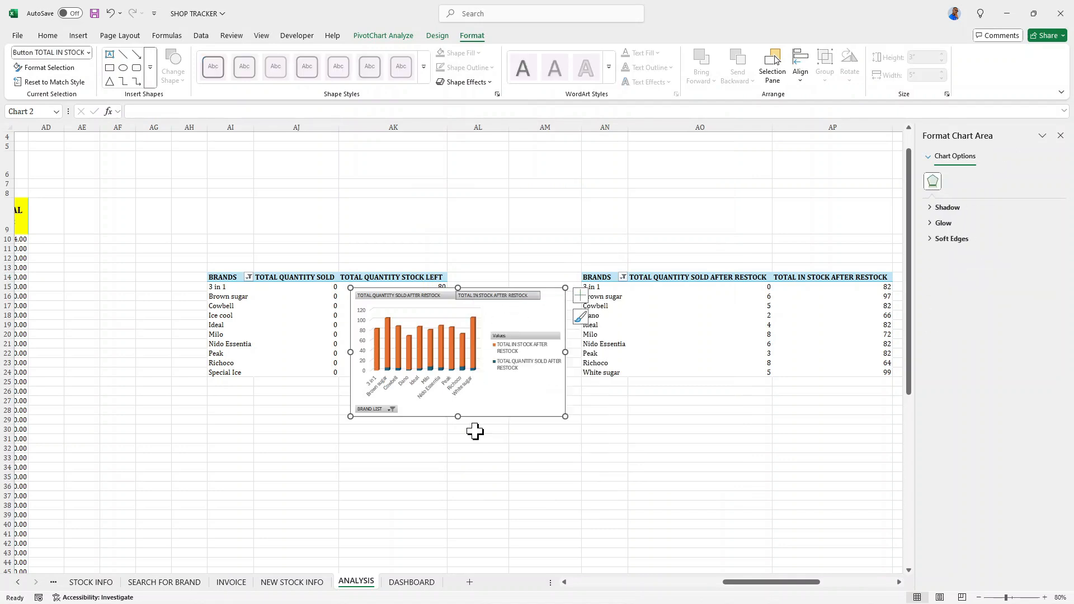
click(518, 350)
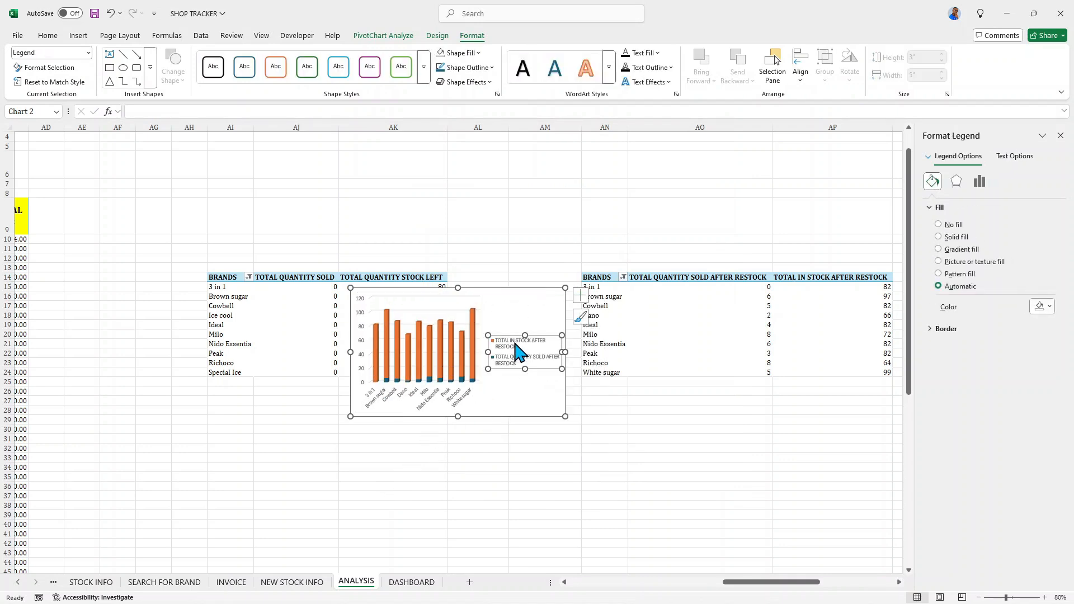
right_click(514, 343)
click(505, 339)
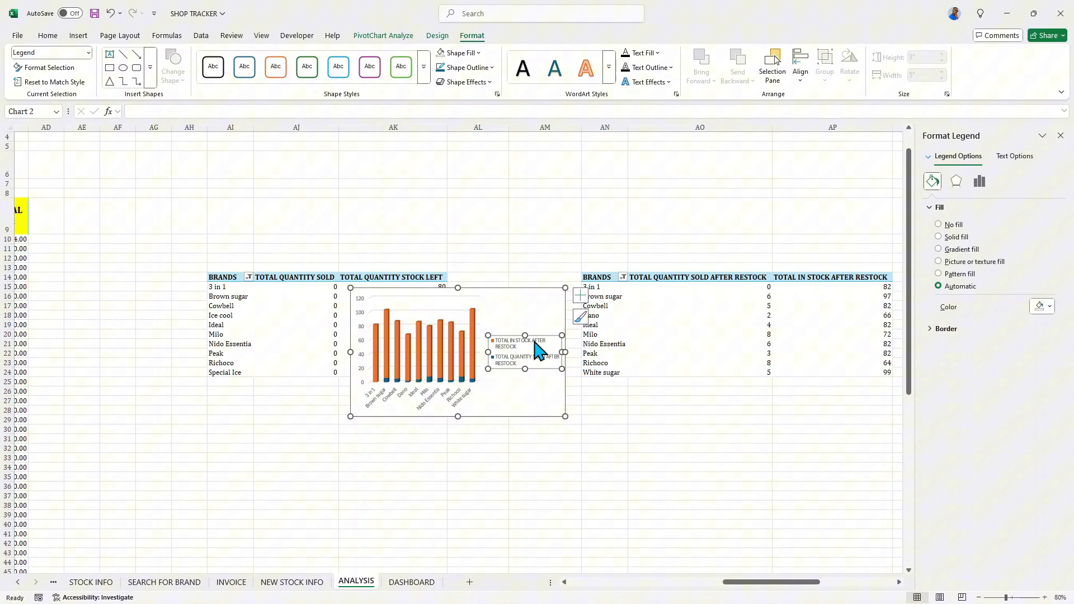
click(581, 297)
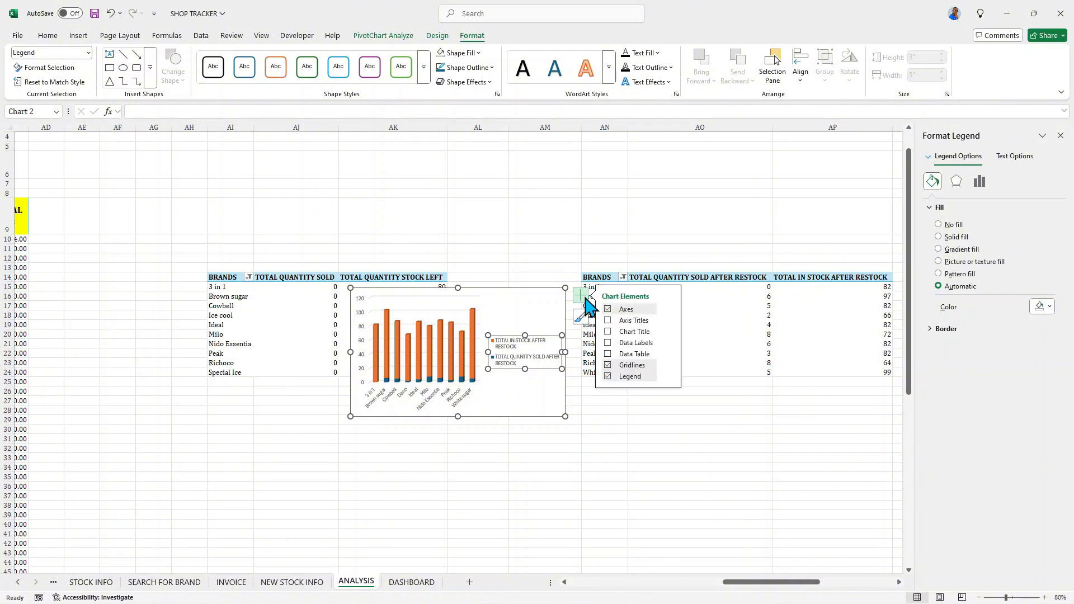
click(670, 376)
click(698, 420)
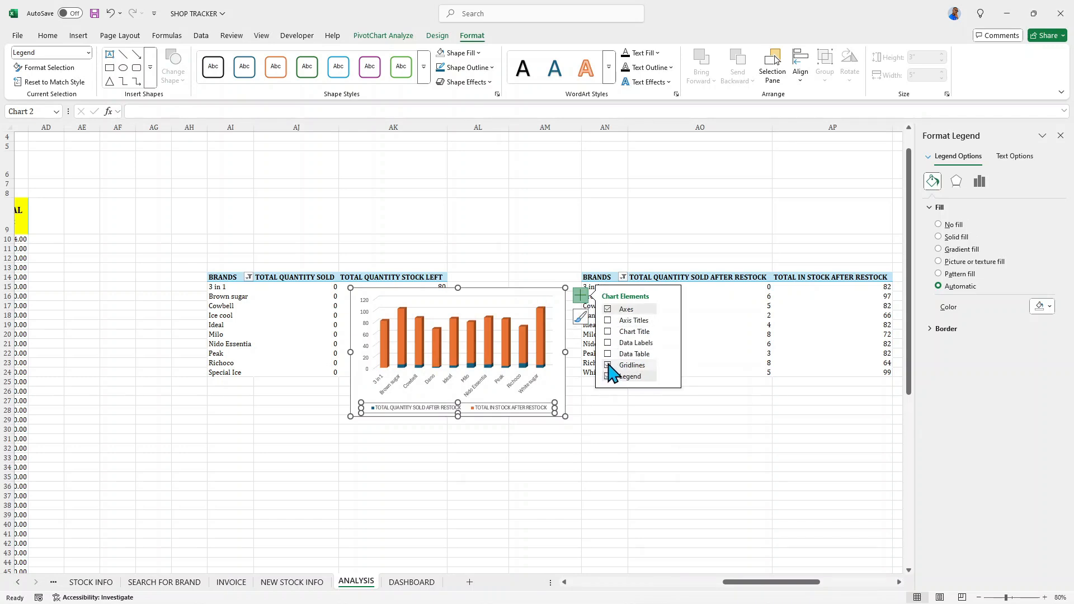
- Remove the chart's gridlines and primary vertical axis, keeping only the primary horizontal axis
click(610, 365)
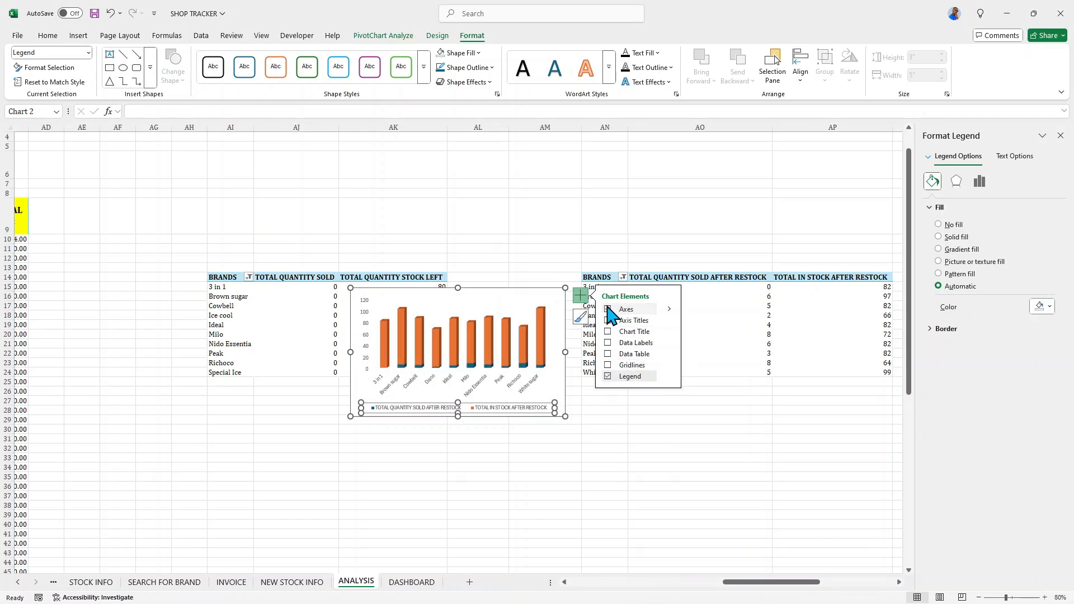
click(608, 309)
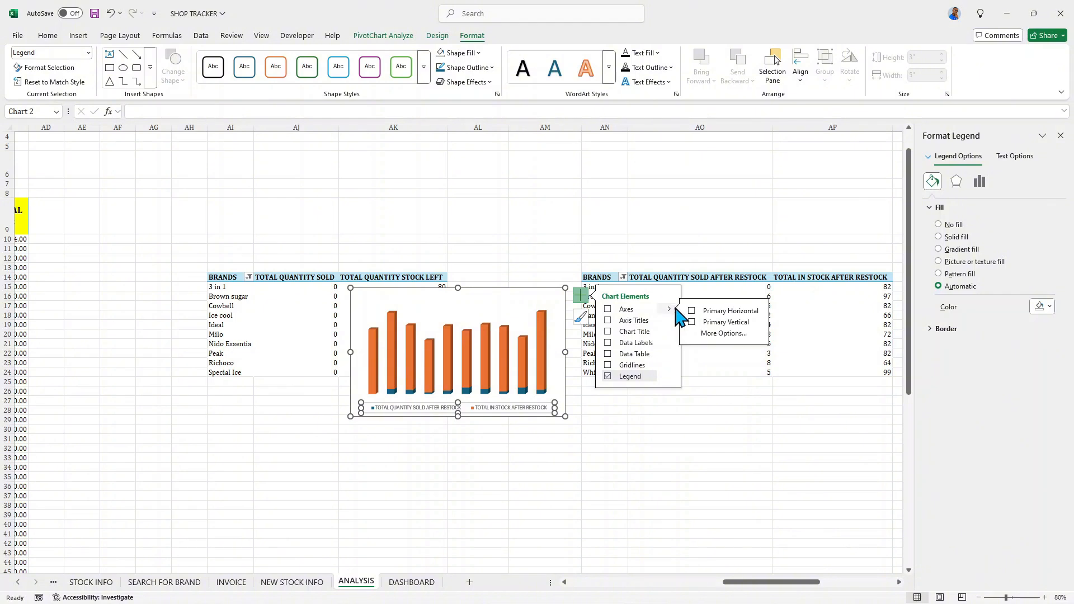
click(694, 312)
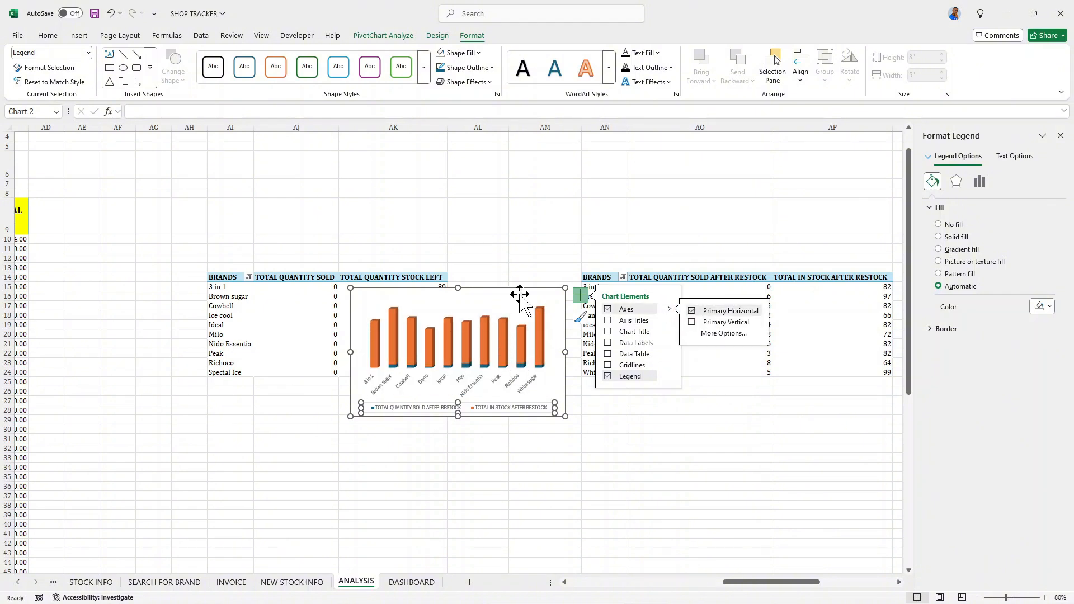
- Add the chart title "TOP 10 BRANDS IN STOCK AFTER RESTOCKING & SHOWING QTY SOLD"
click(608, 331)
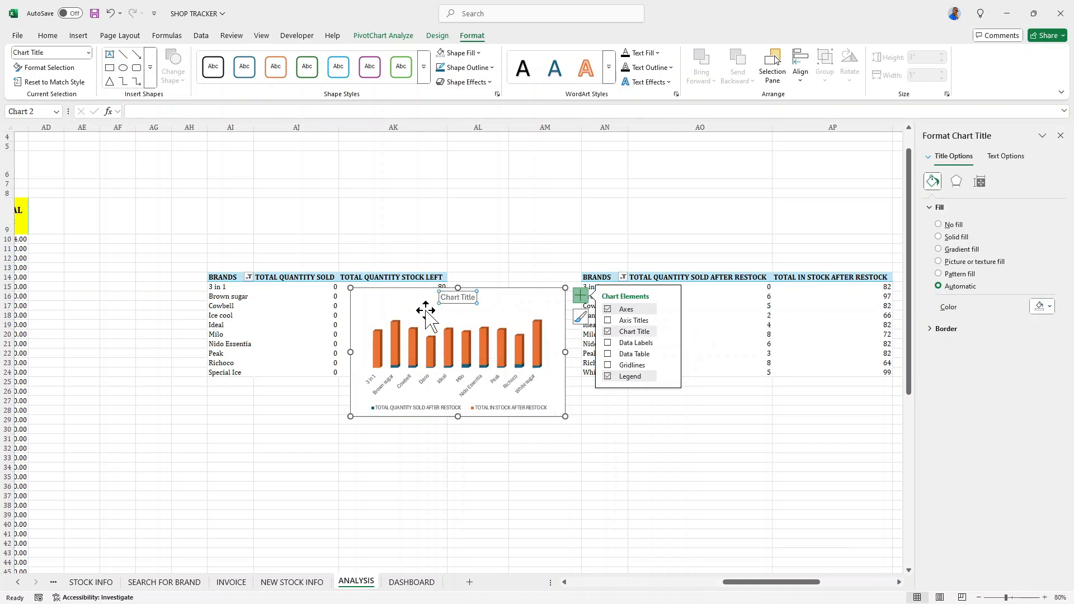
click(458, 297)
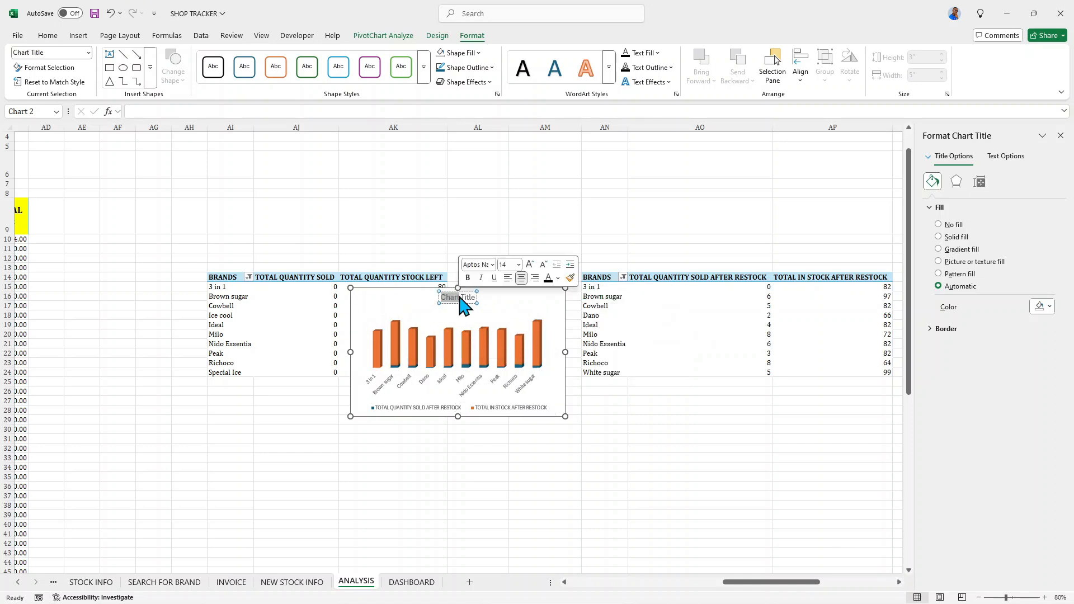
triple_click(459, 297)
text(TOP 1)
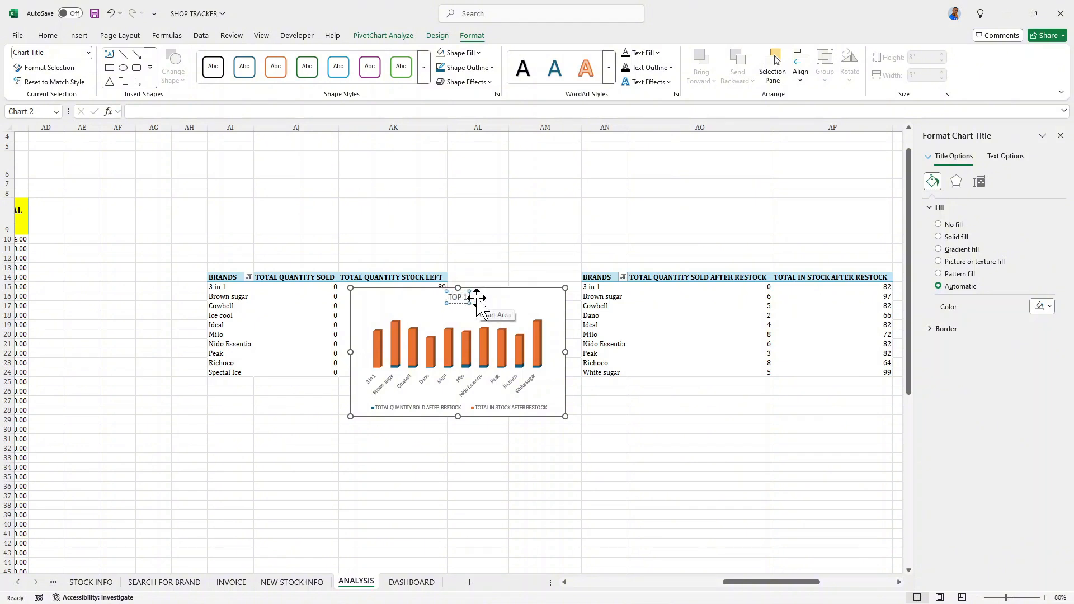
text(0 BRA)
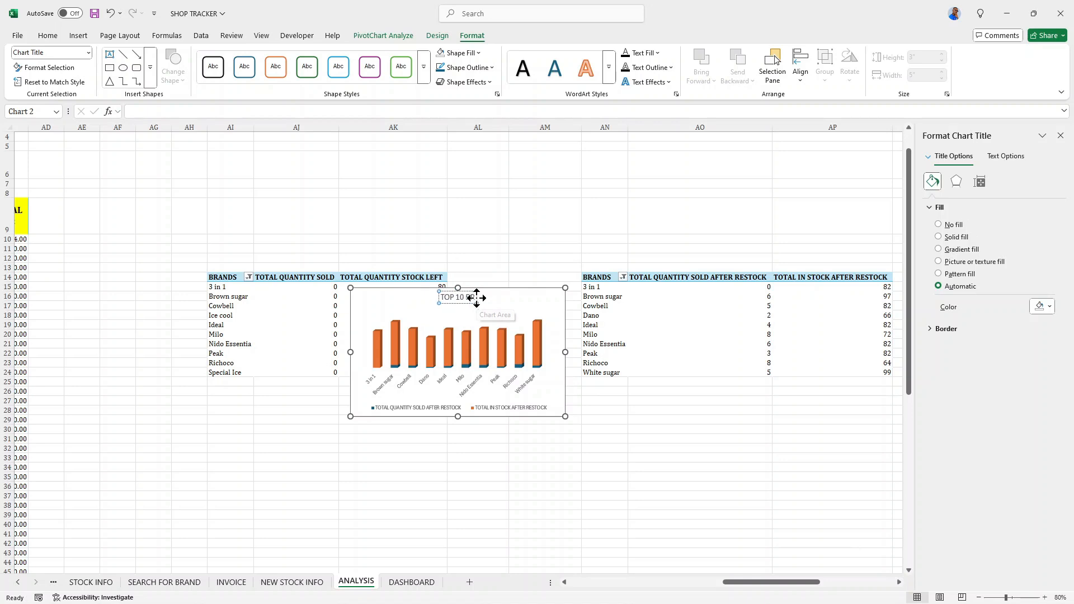
text(NDS)
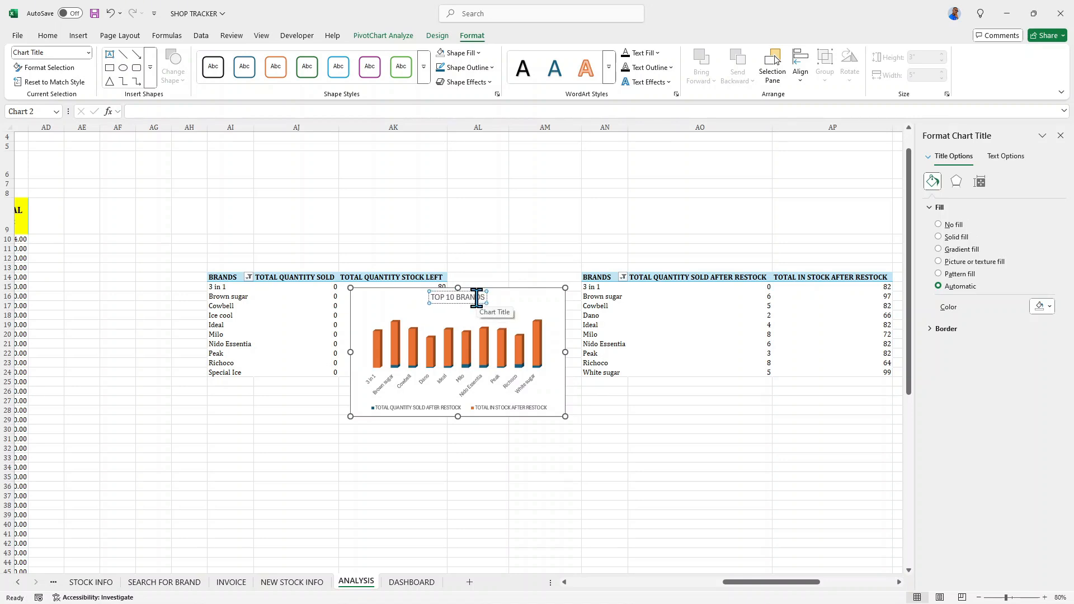
text( IN STOCK)
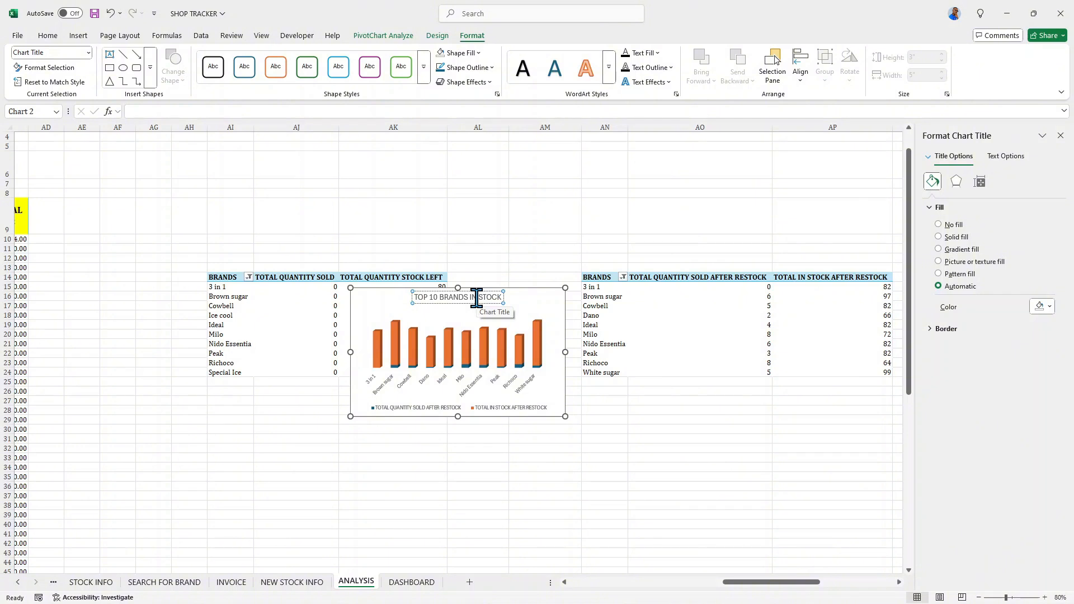
text( AF)
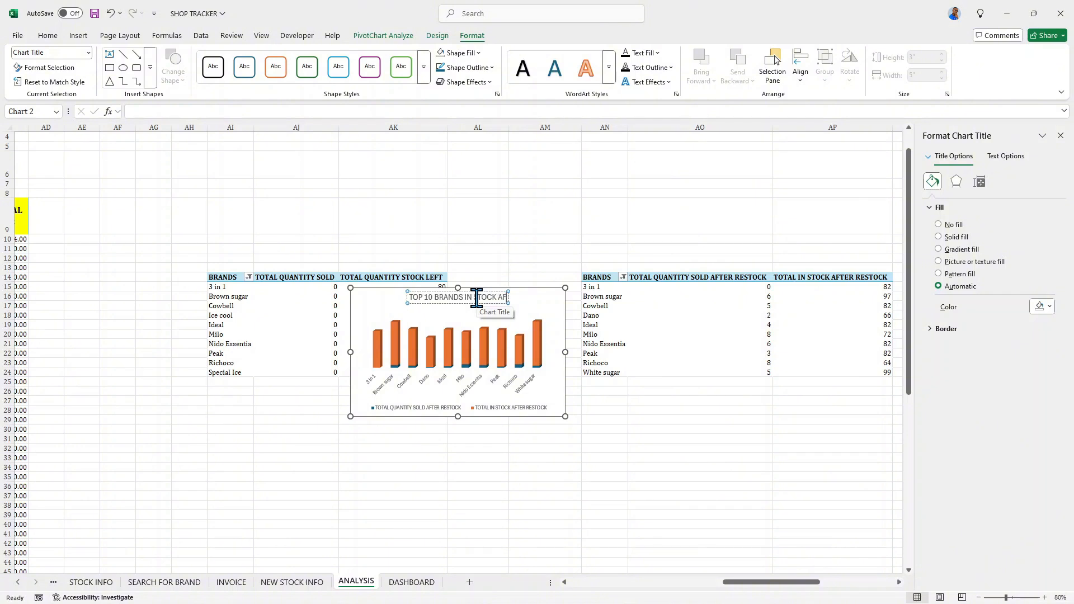
text(TER)
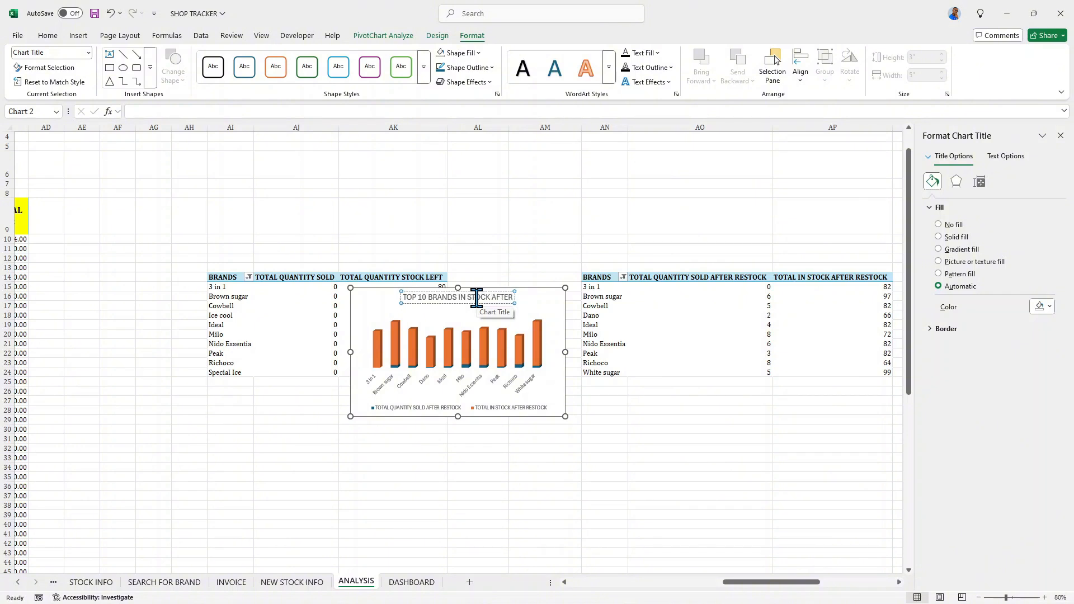
text( REST)
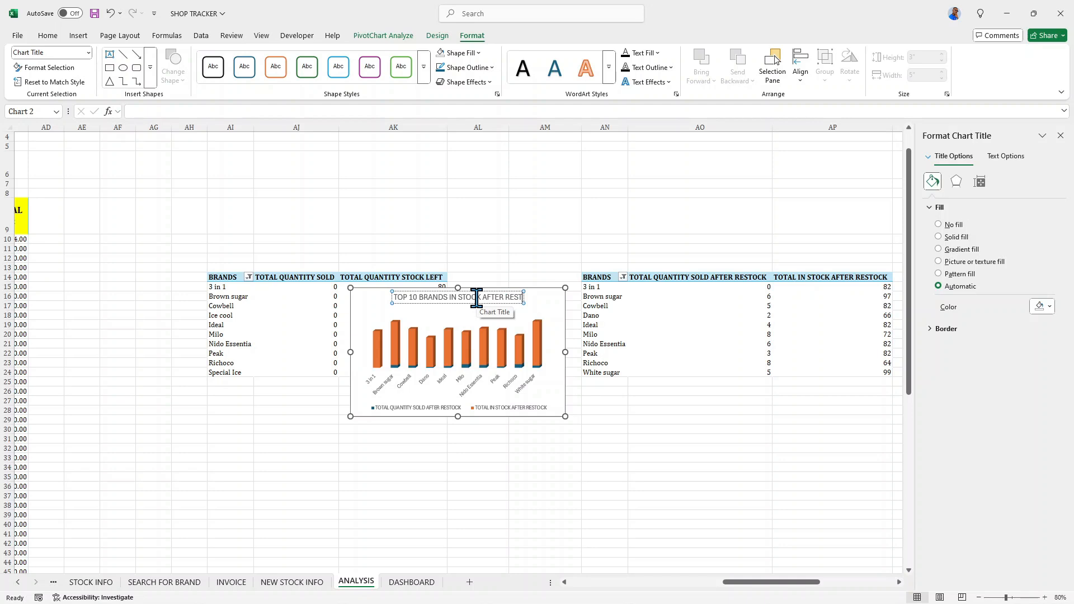
text(OCKING)
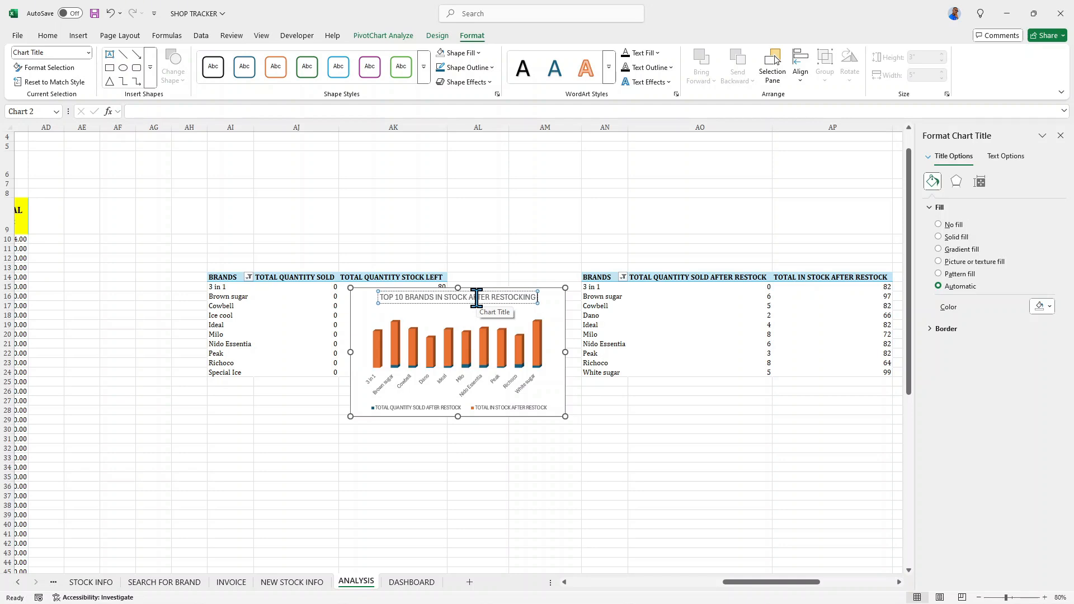
text( &)
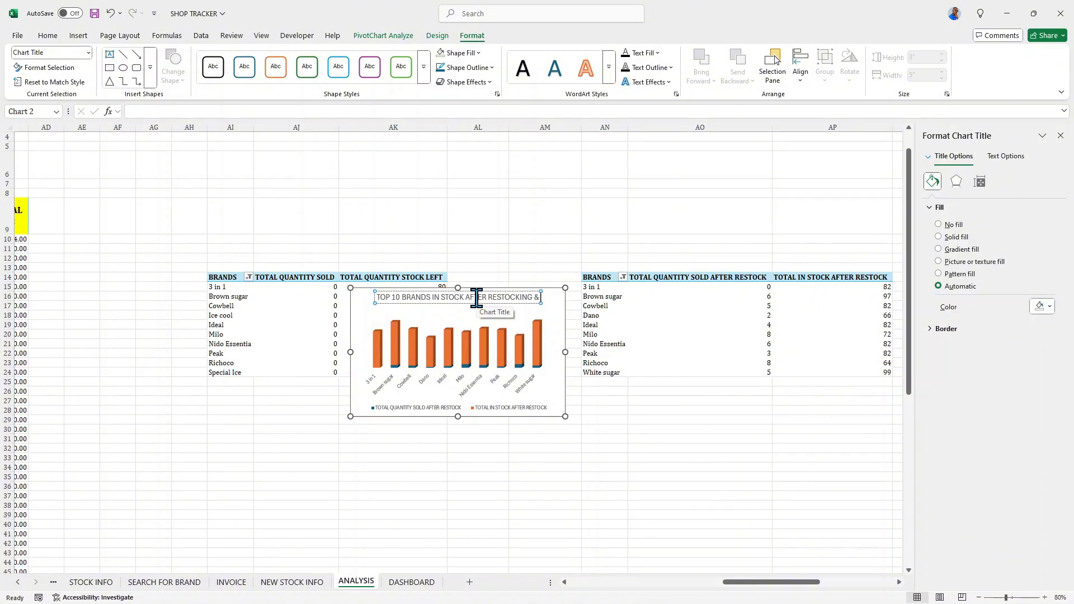
text( SHOWING QTY S)
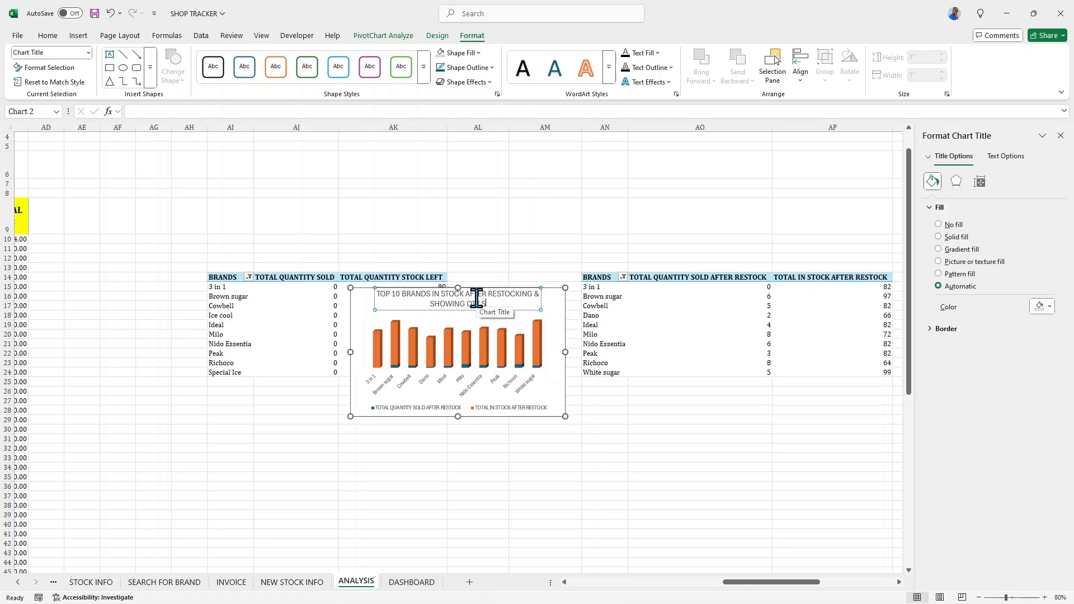
text(D)
- Enlarge the chart to about 3.59" high and 5.48" wide by stretching its bottom and left edges
click(557, 307)
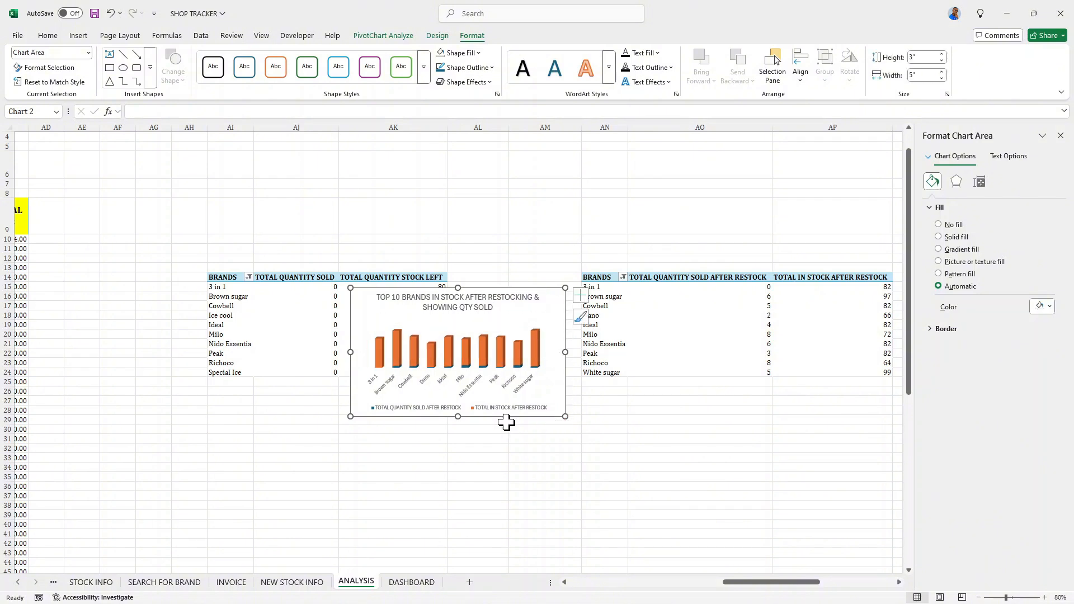
drag(456, 417, 457, 442)
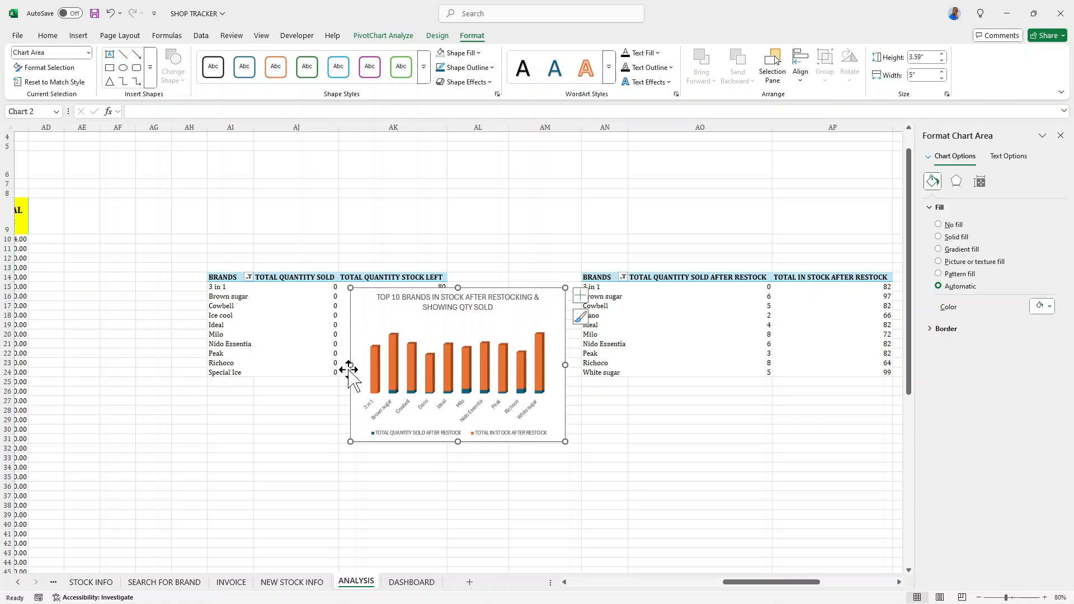
drag(349, 365, 330, 363)
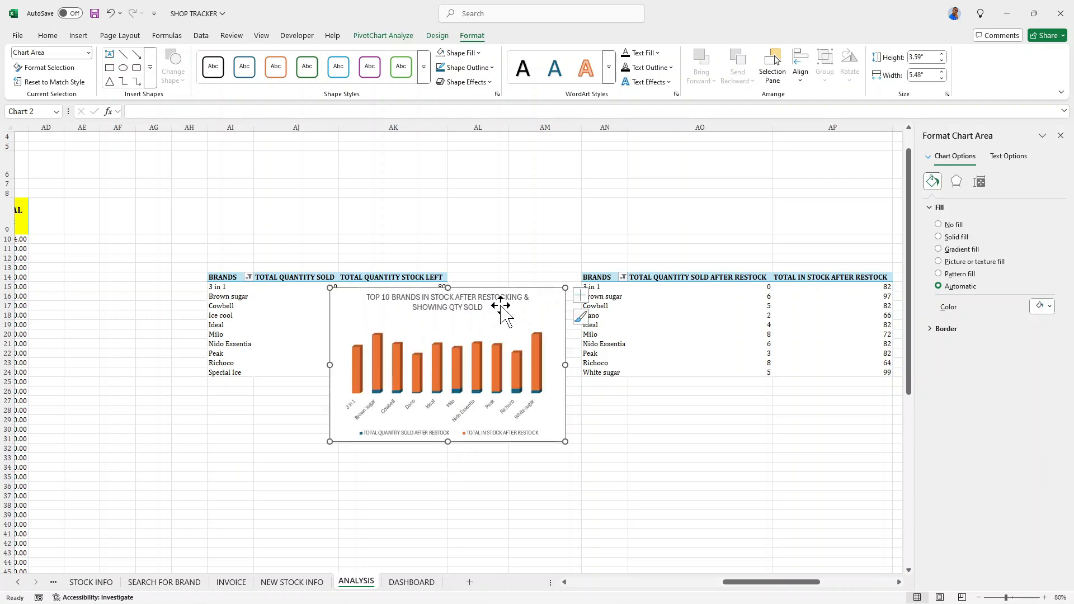
- Make the whole chart title bold and set its font to Cambria
click(482, 305)
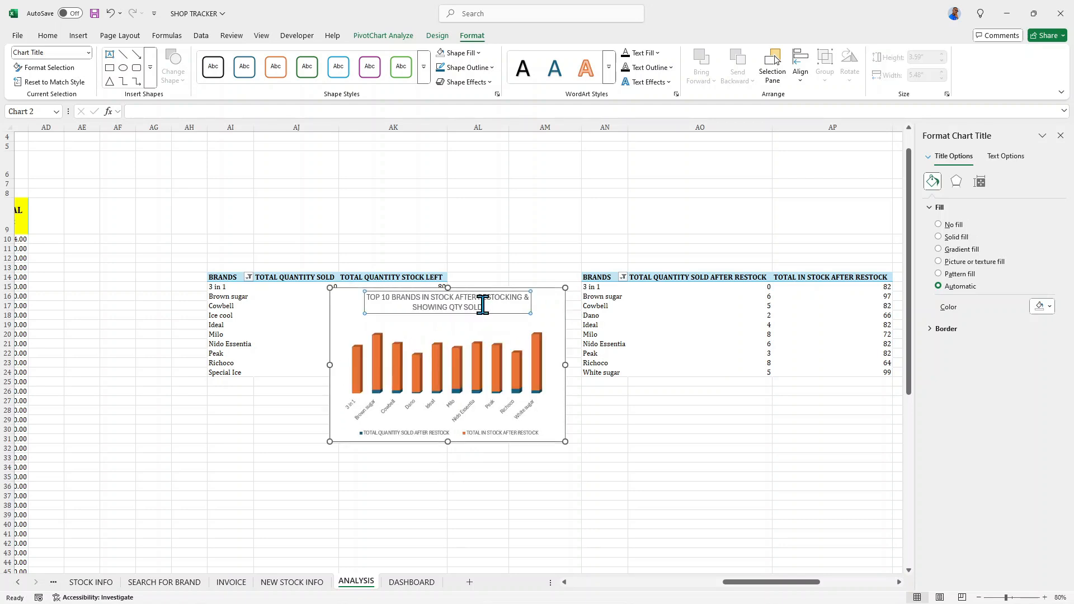
triple_click(483, 305)
click(483, 305)
click(483, 306)
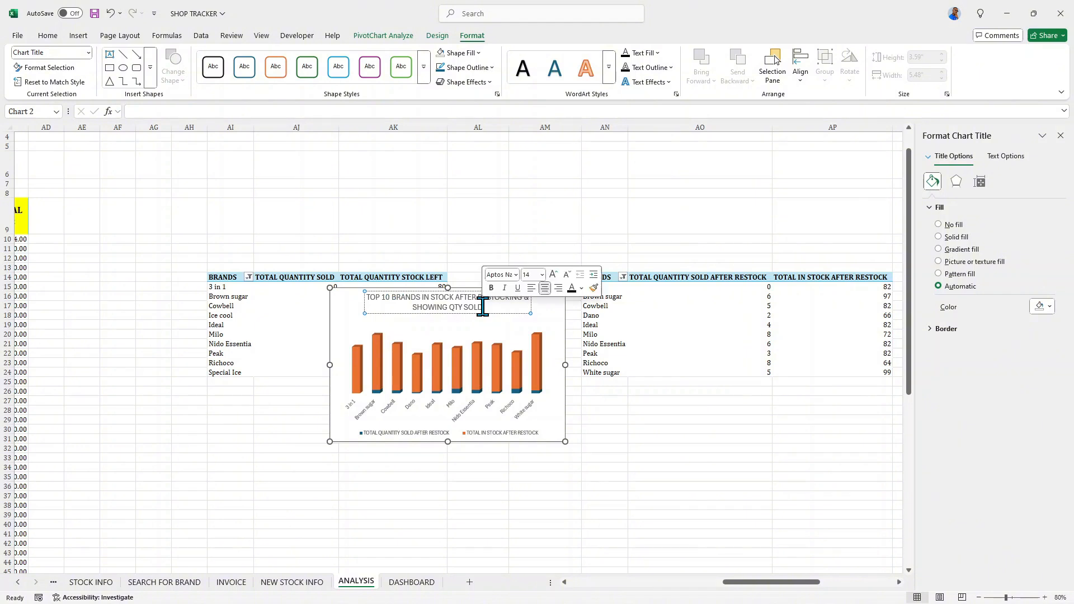
triple_click(482, 307)
click(481, 306)
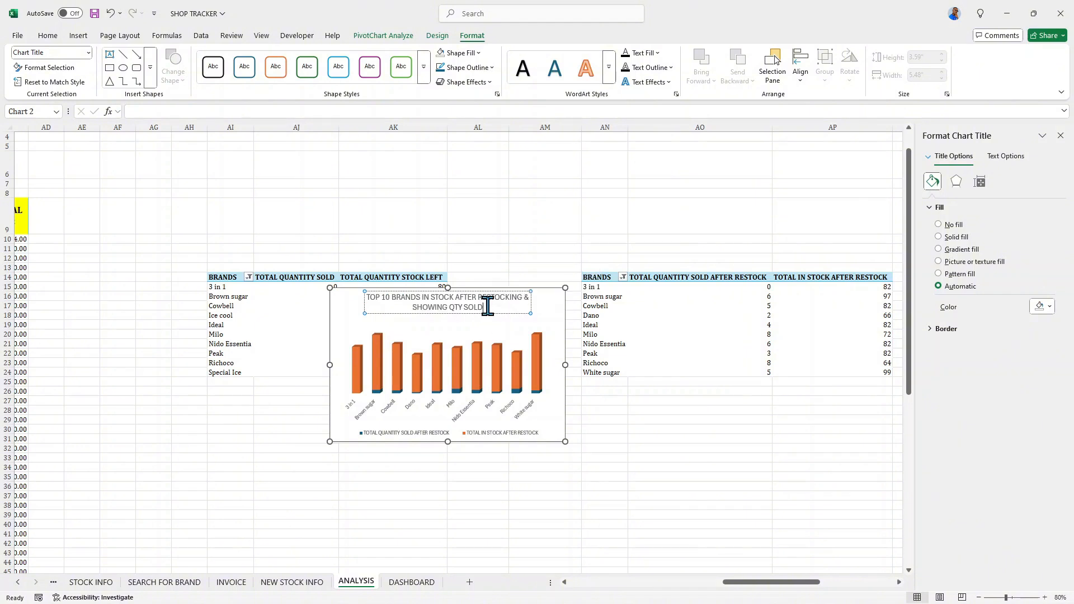
triple_click(488, 306)
click(496, 288)
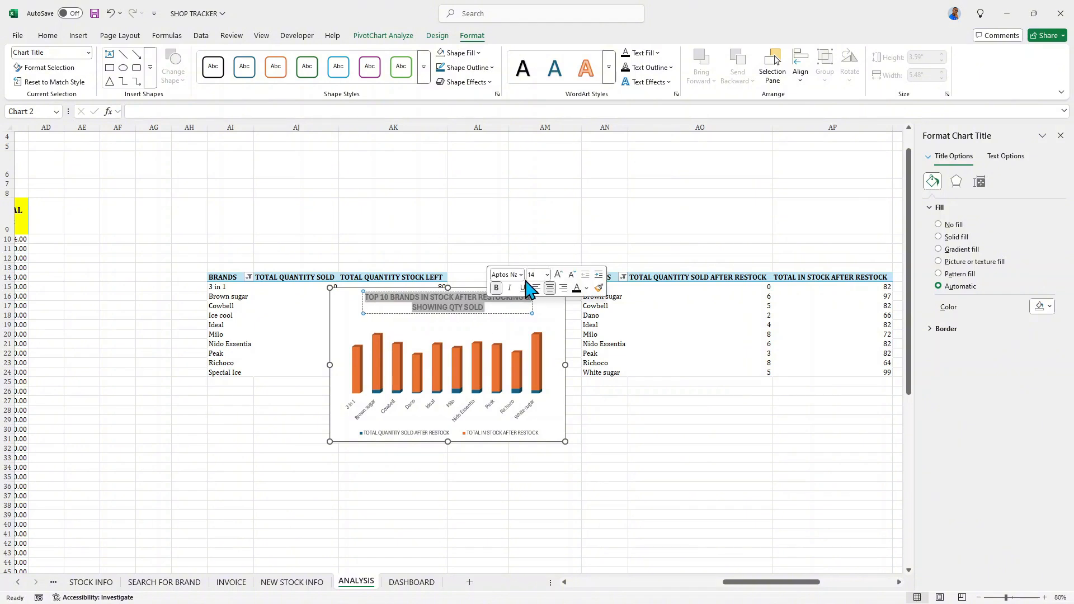
click(522, 275)
click(545, 354)
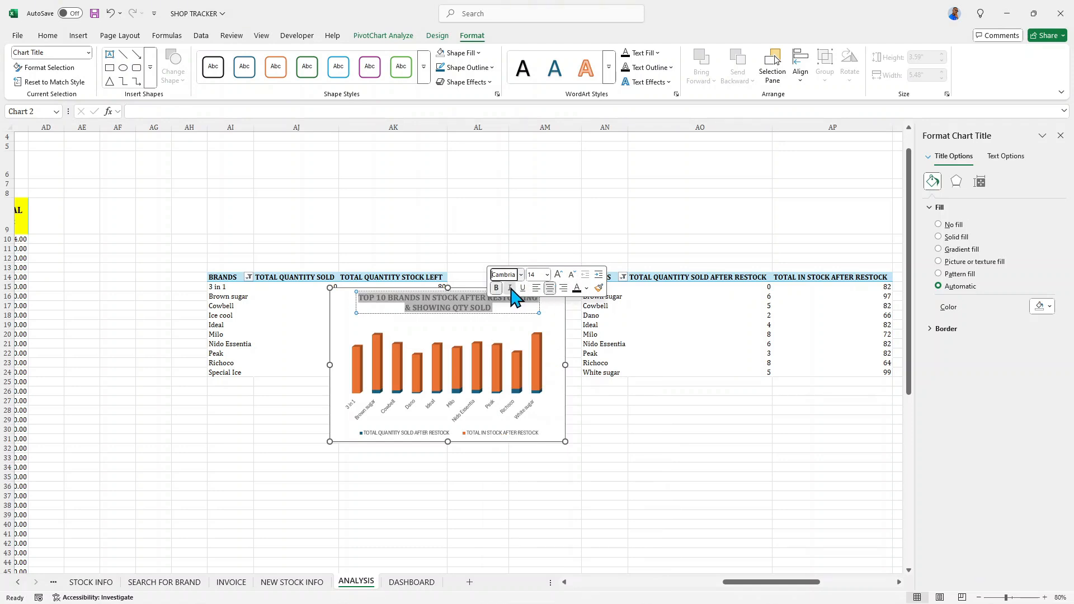
- Italicize the after-restocking chart's title and move the chart from the ANALYSIS sheet to cell H39 of the DASHBOARD sheet
click(510, 288)
click(551, 314)
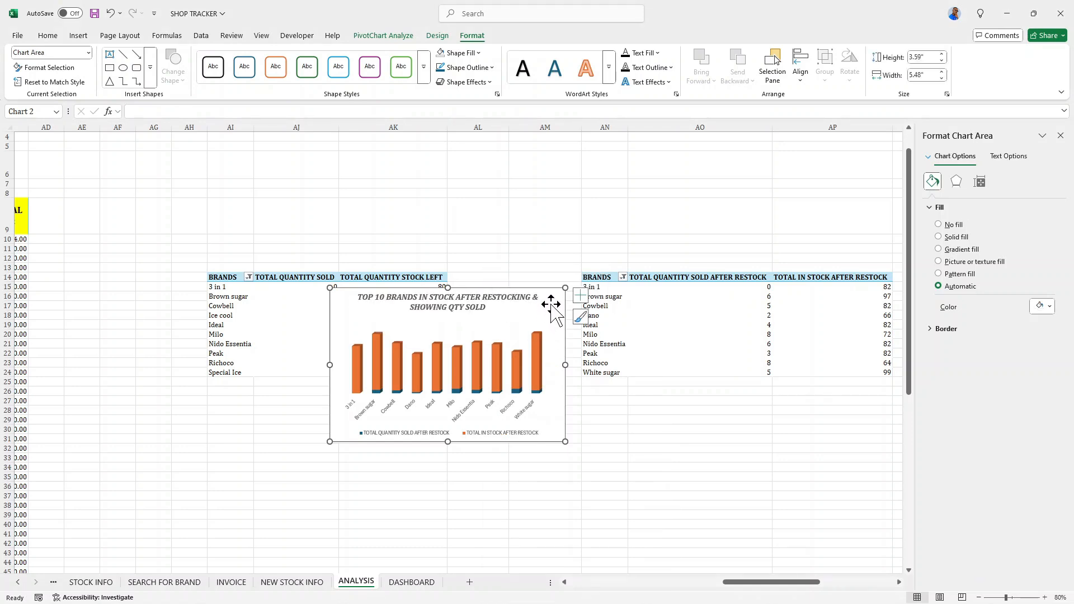
key(Delete)
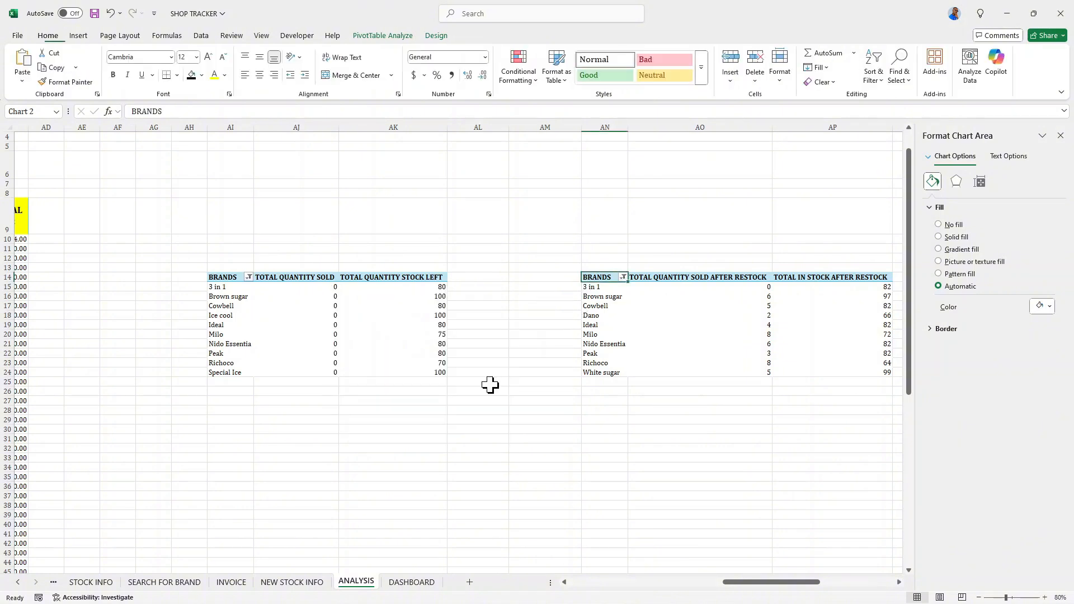
click(419, 582)
click(548, 382)
scroll(548, 386, down, 2)
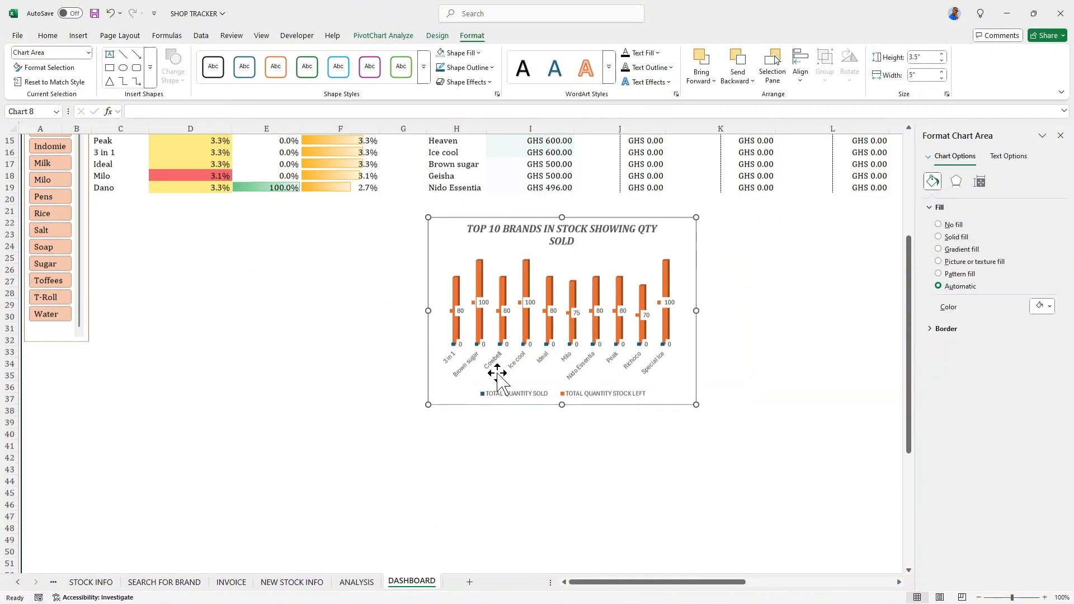
click(438, 422)
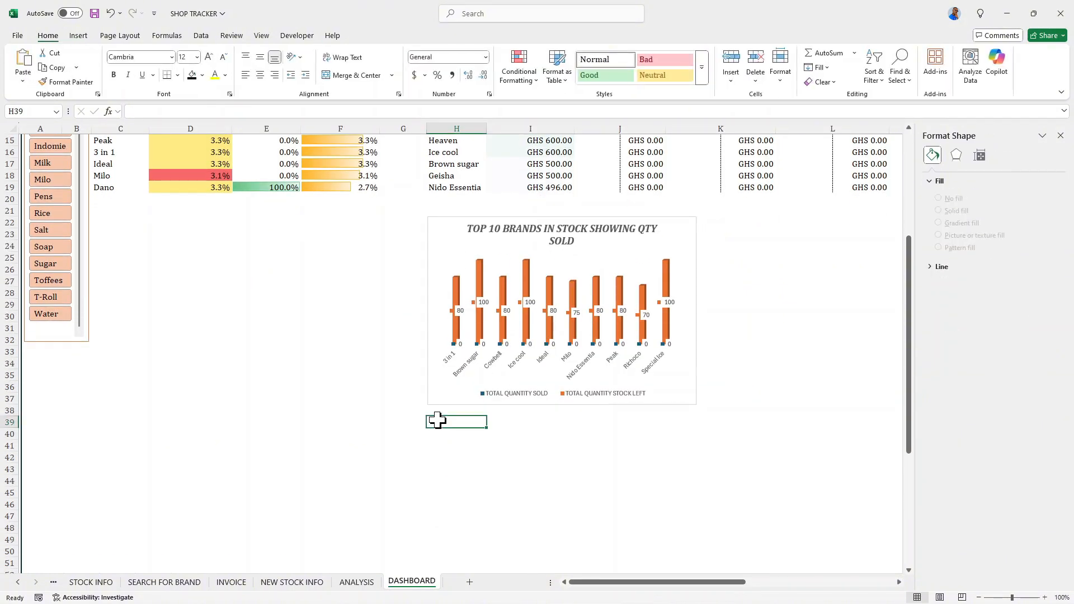
key(ctrl+v)
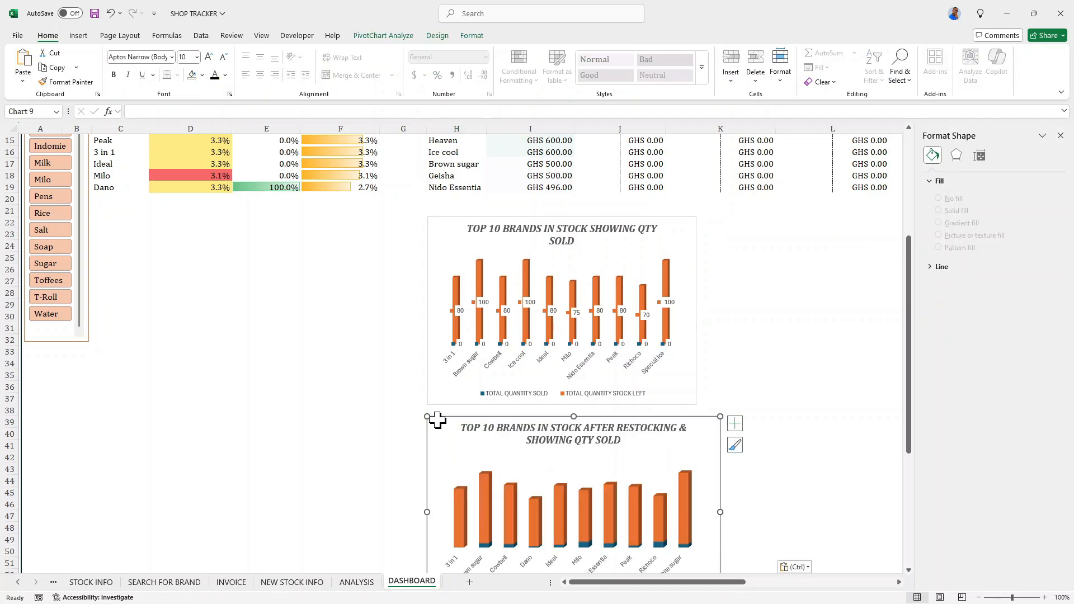
scroll(595, 419, down, 2)
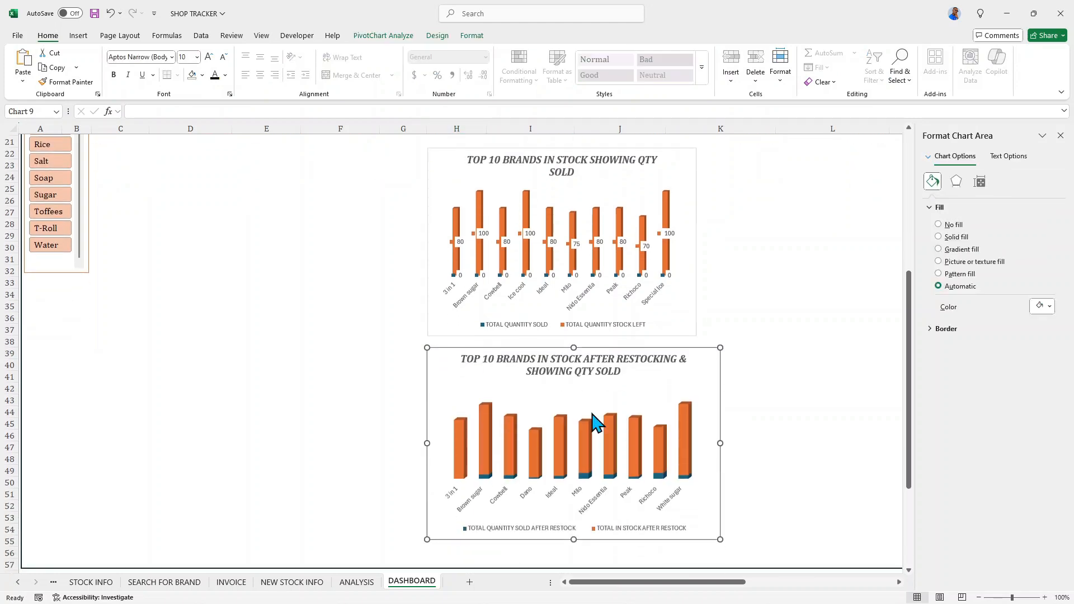
- Set the gap width of the columns in the after-restocking chart to 318%
click(688, 424)
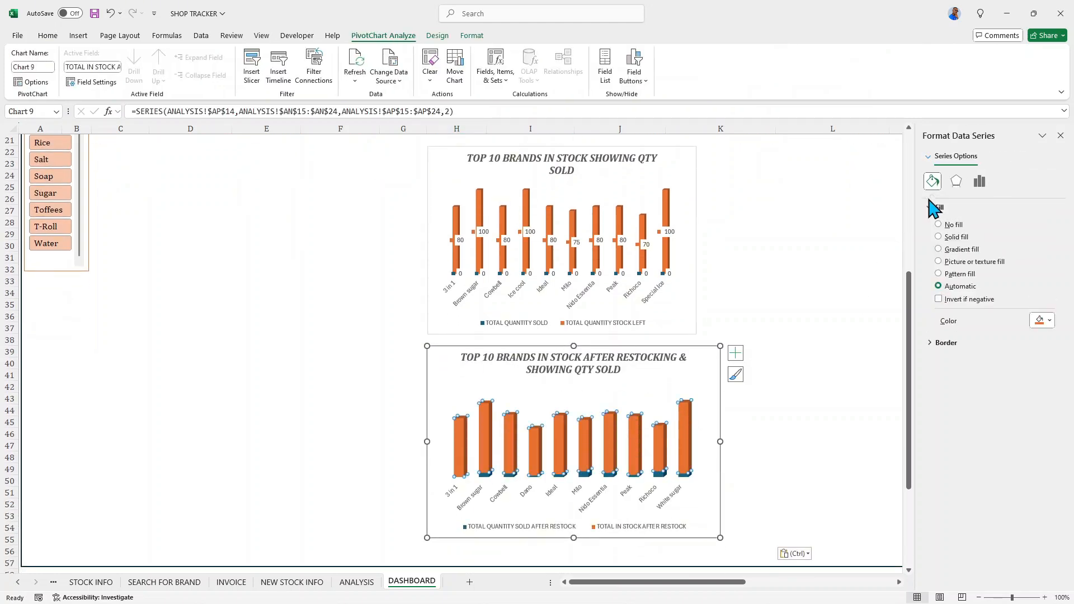
click(980, 181)
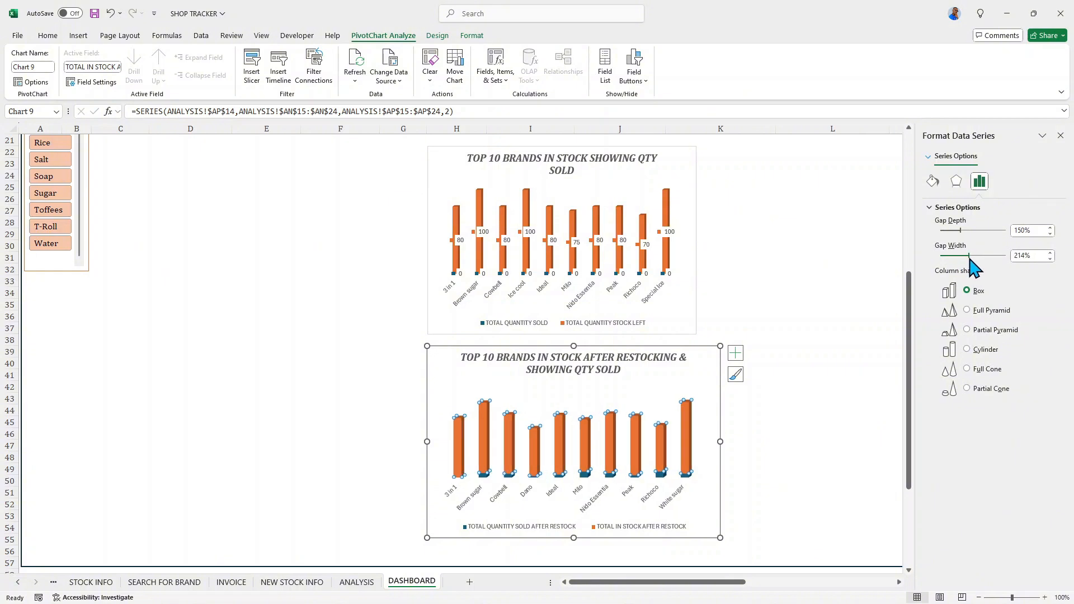
drag(969, 258, 984, 253)
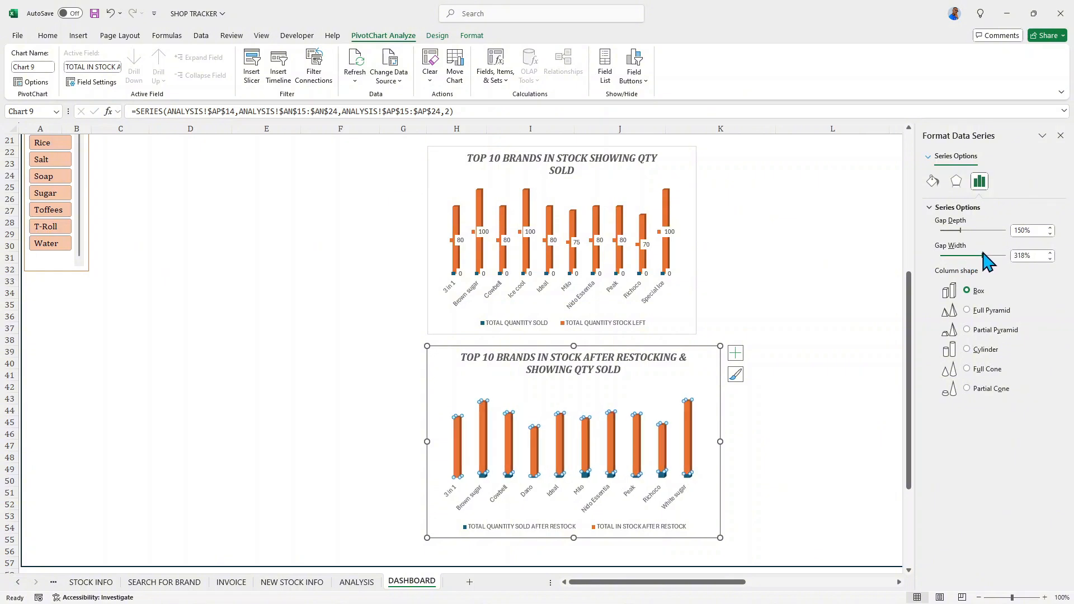
click(695, 364)
- Add data labels to the after-restocking chart and open the detailed formatting options for the labels
scroll(666, 344, down, 1)
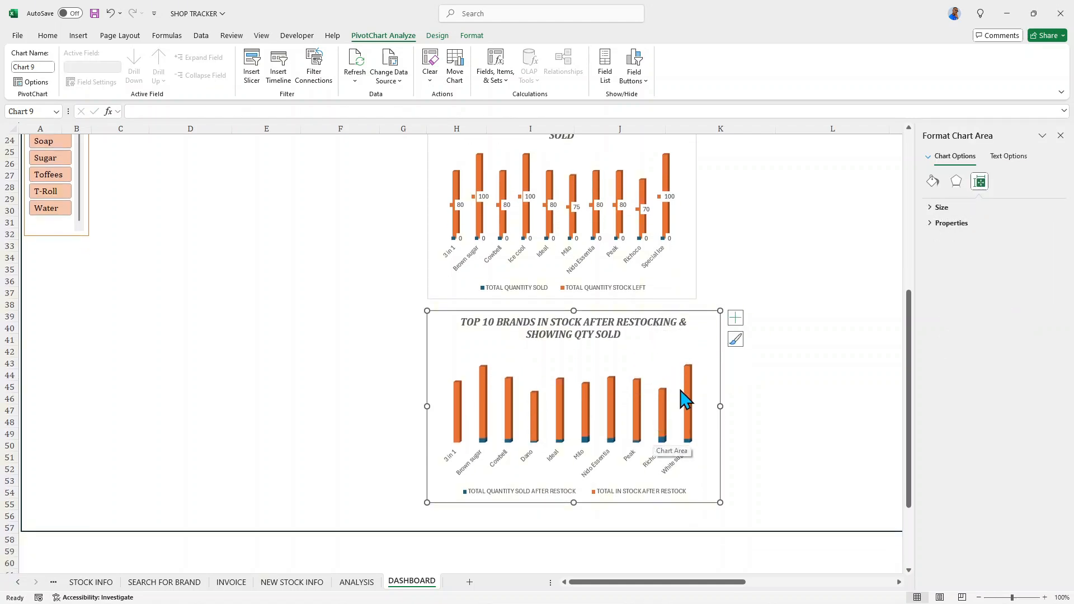
click(736, 318)
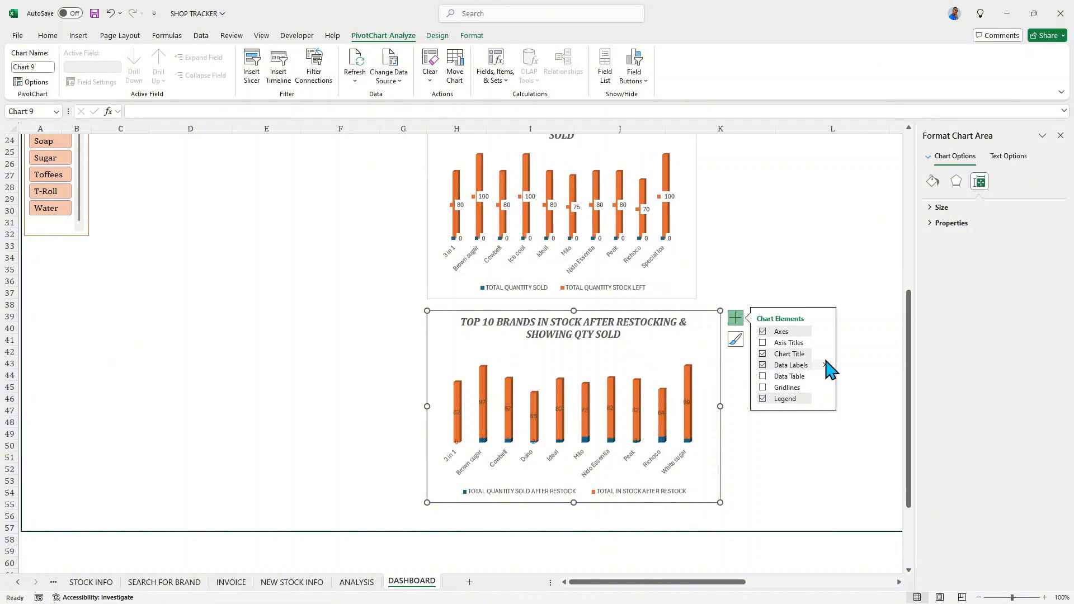
mouse_move(825, 368)
click(850, 385)
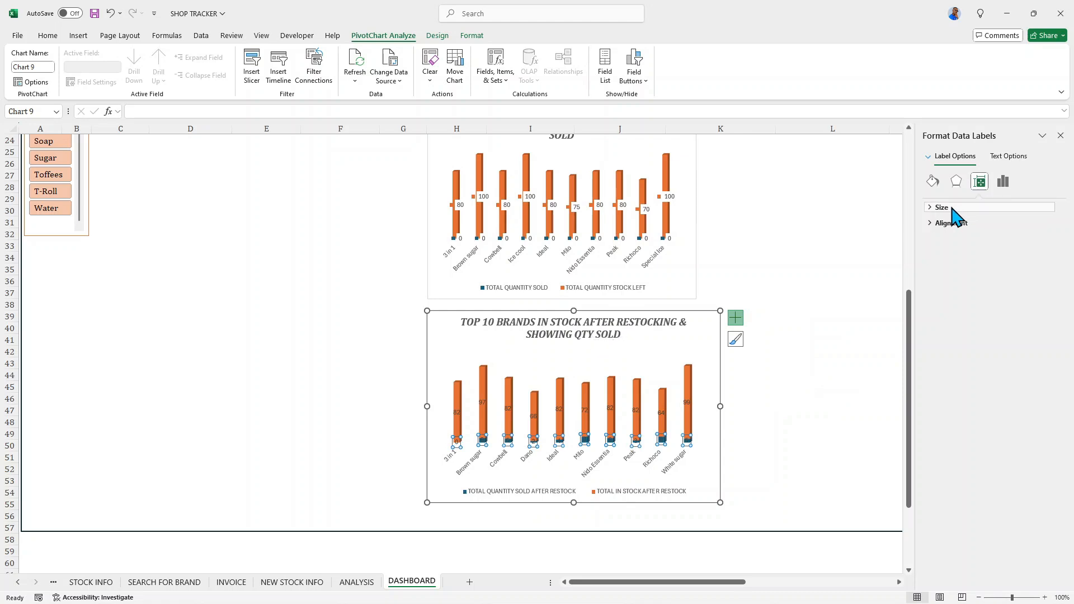
- Show the legend key in the quantity-sold data labels and give them a solid white fill
click(953, 212)
click(933, 181)
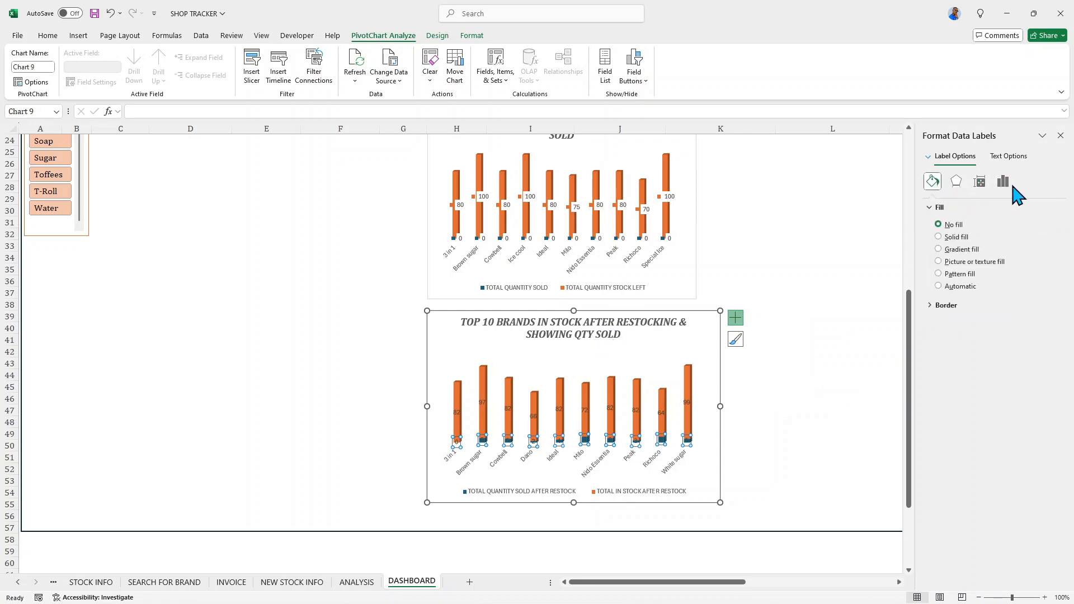
click(1004, 183)
click(963, 210)
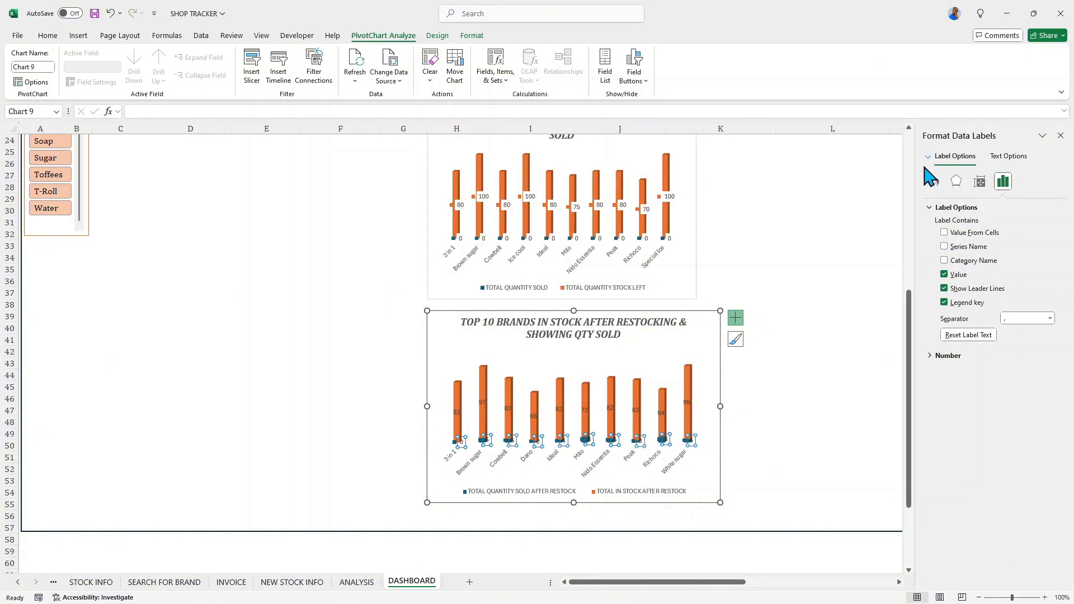
click(933, 182)
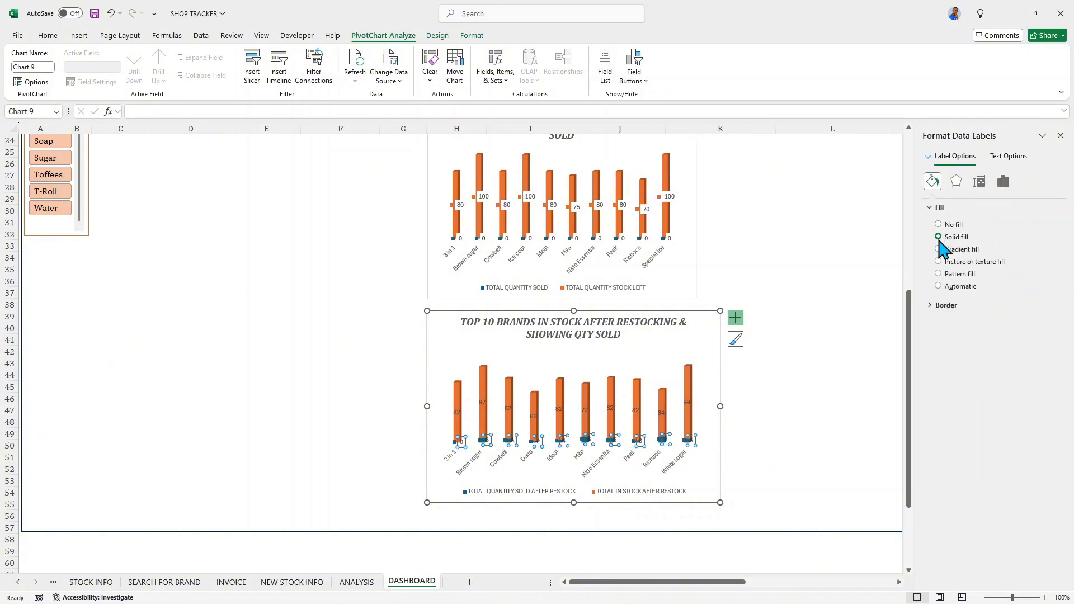
click(1052, 307)
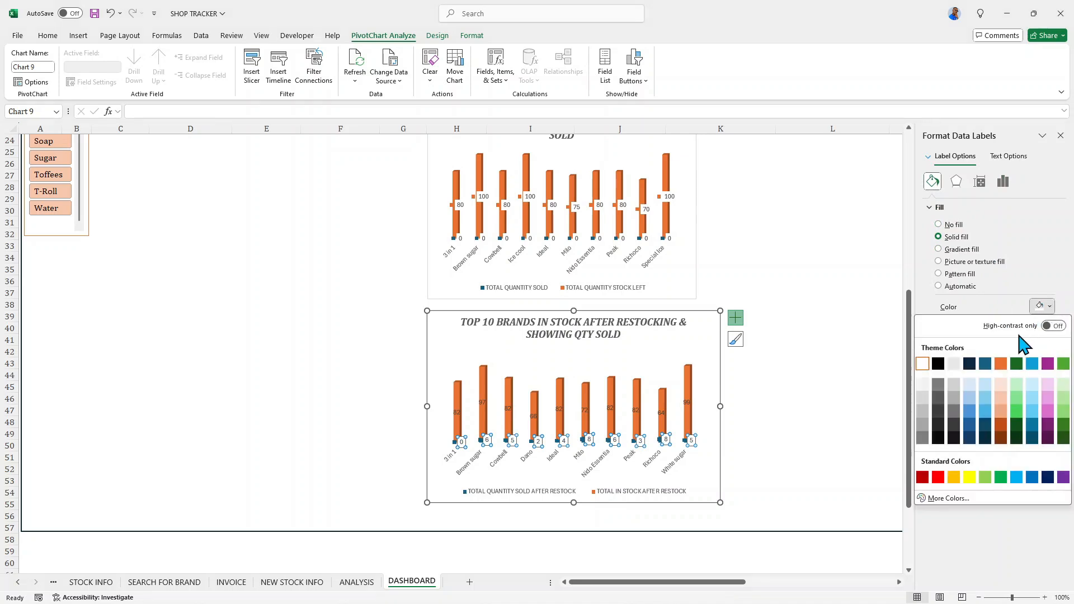
click(924, 372)
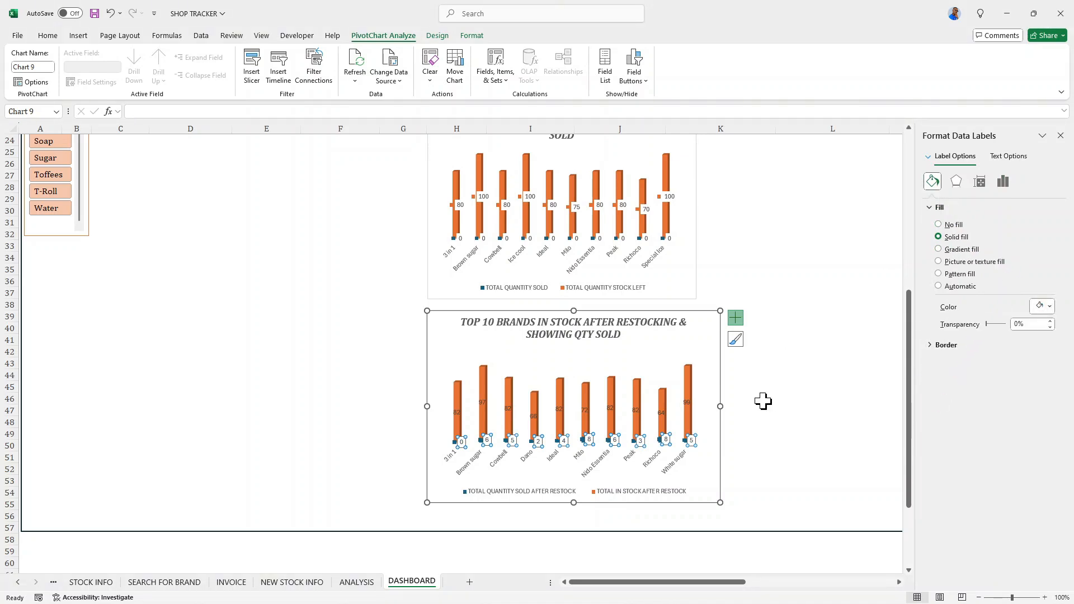
- Give the in-stock data labels a solid white fill and show the legend key in them
click(688, 401)
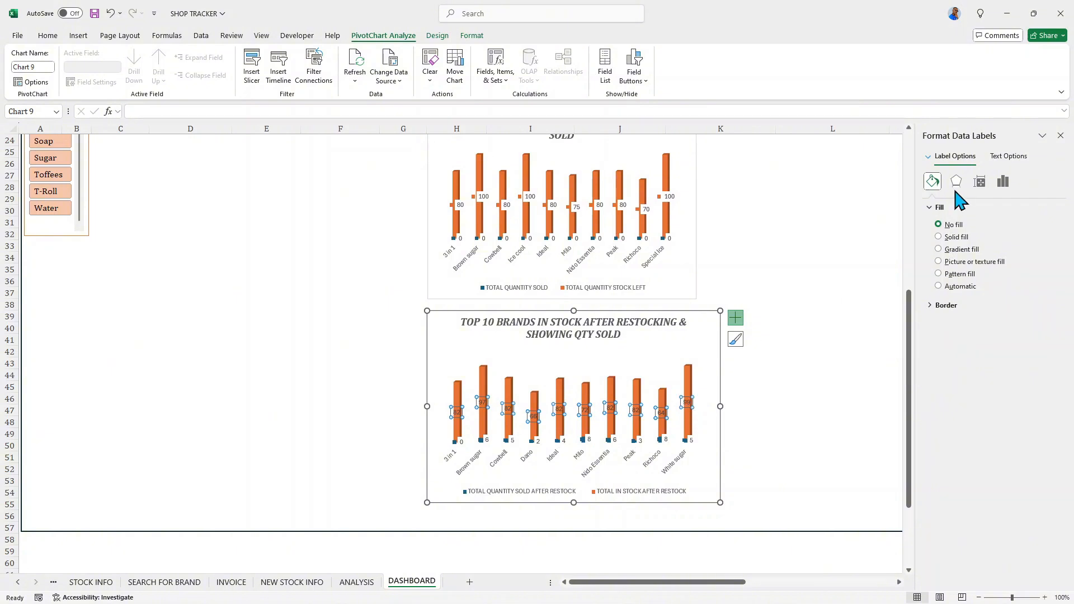
click(939, 236)
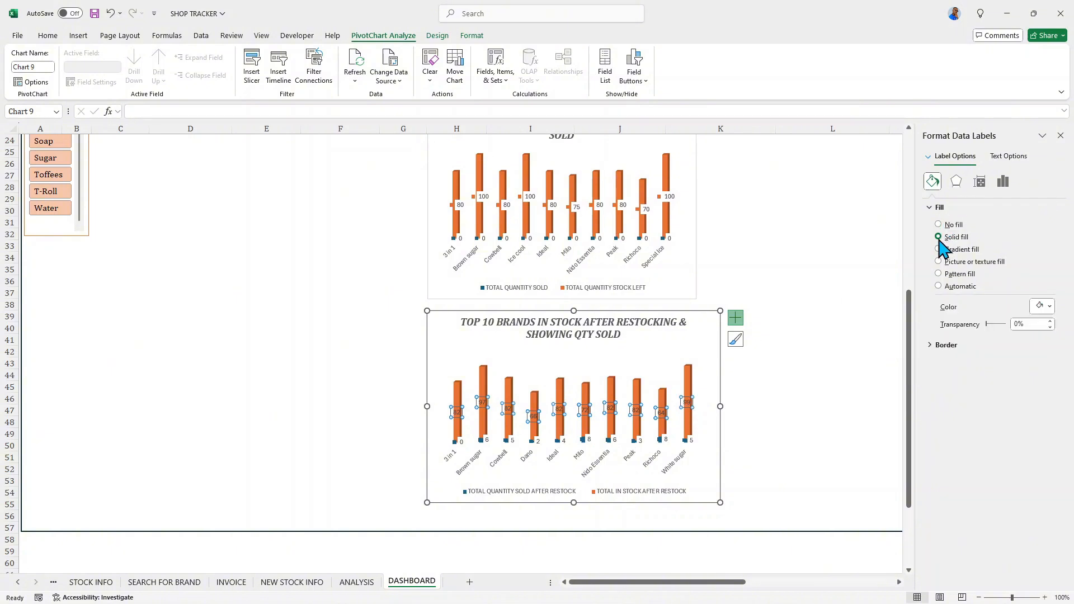
click(1050, 306)
click(919, 365)
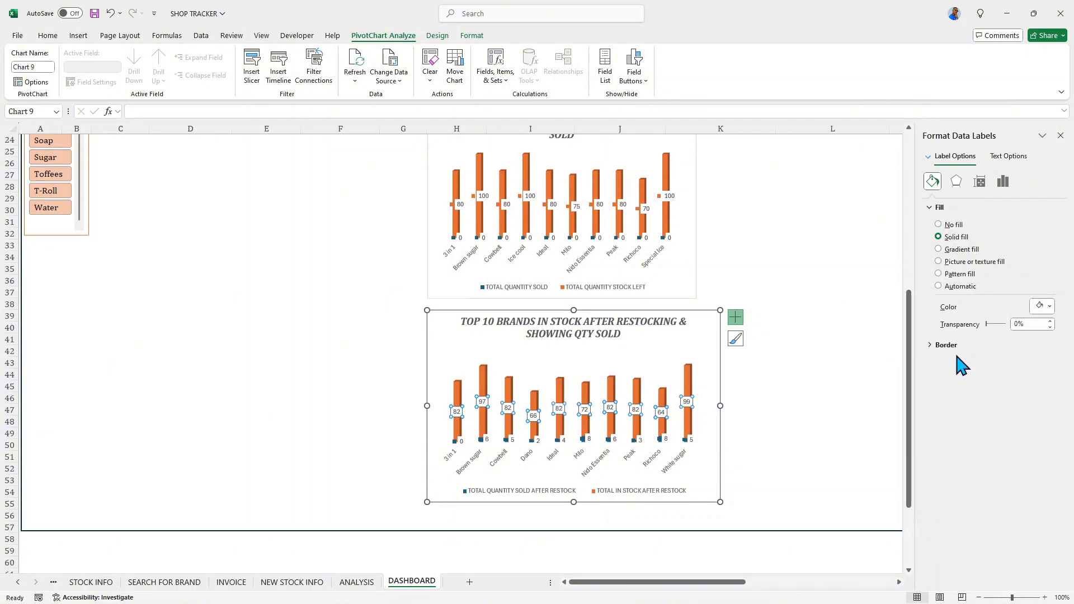
click(998, 183)
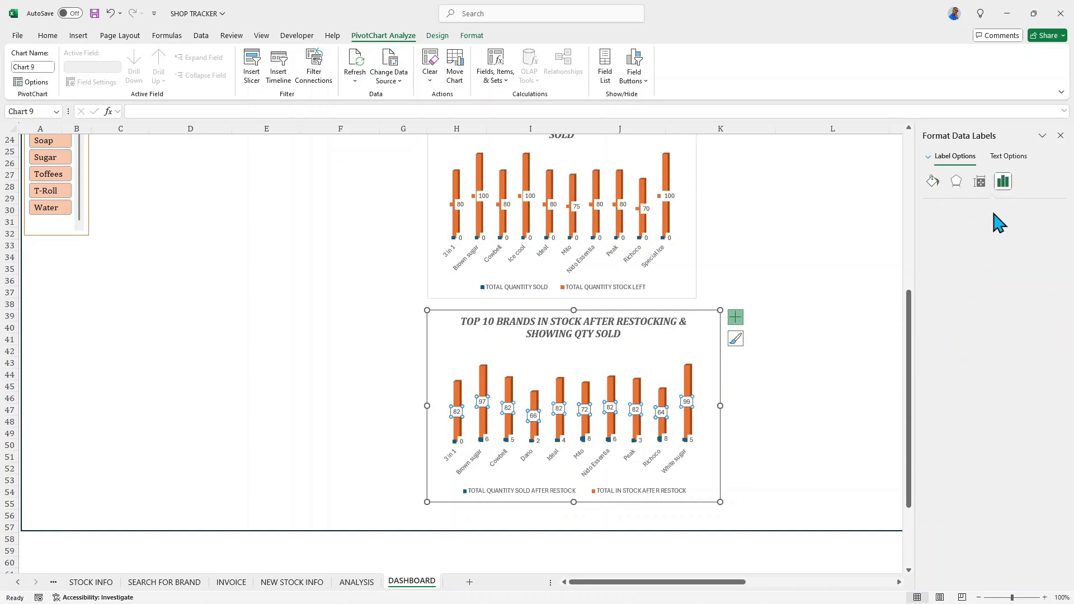
click(709, 425)
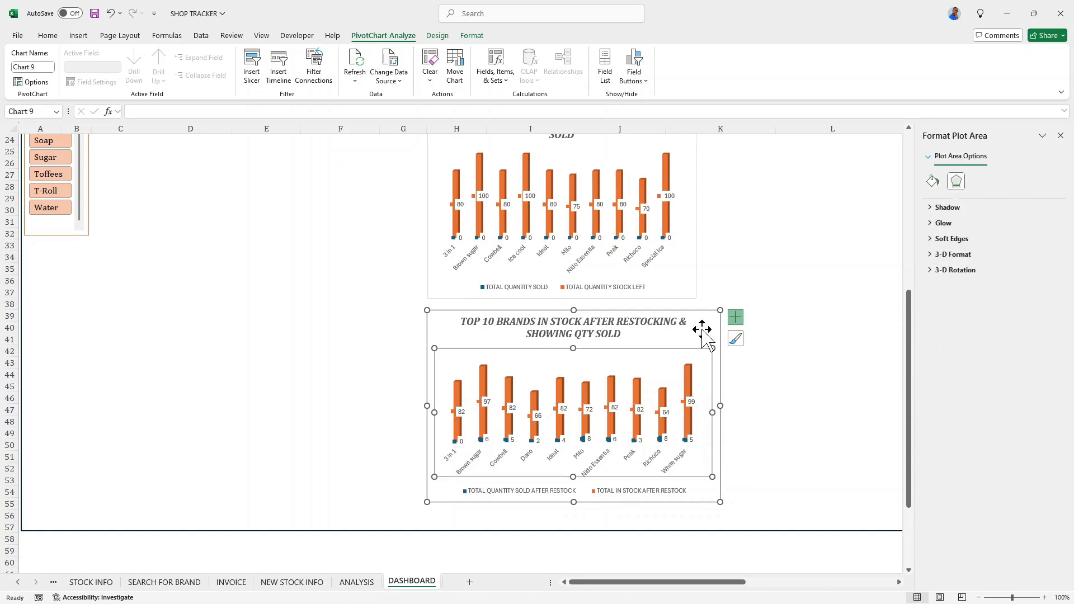
- Narrow the after-restocking chart from its right edge to about the width of the chart above it
click(708, 345)
drag(722, 409, 700, 403)
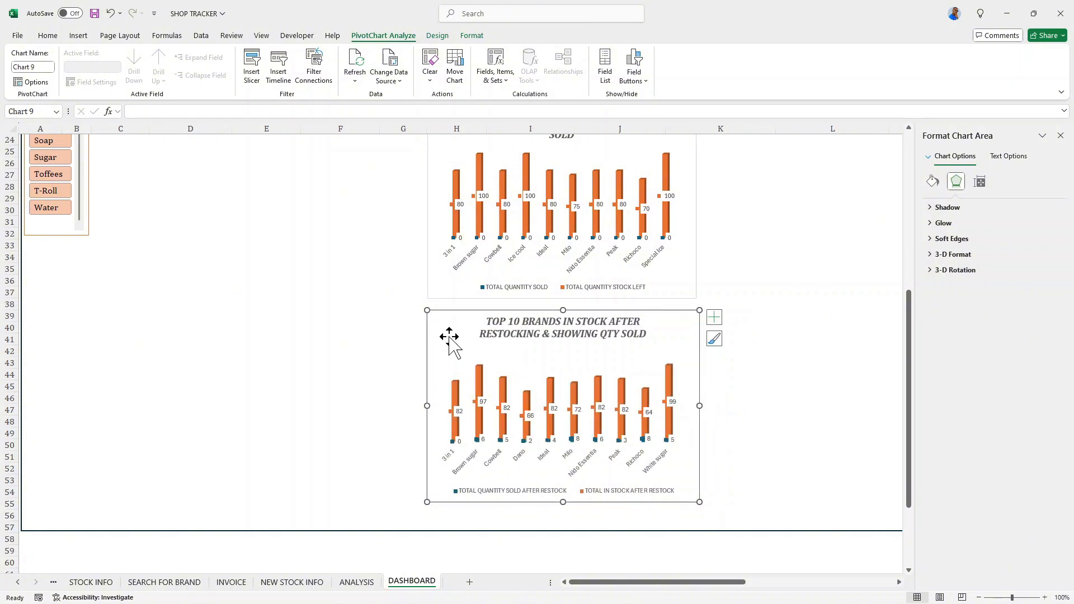
scroll(455, 339, up, 3)
scroll(455, 330, down, 2)
scroll(455, 336, up, 2)
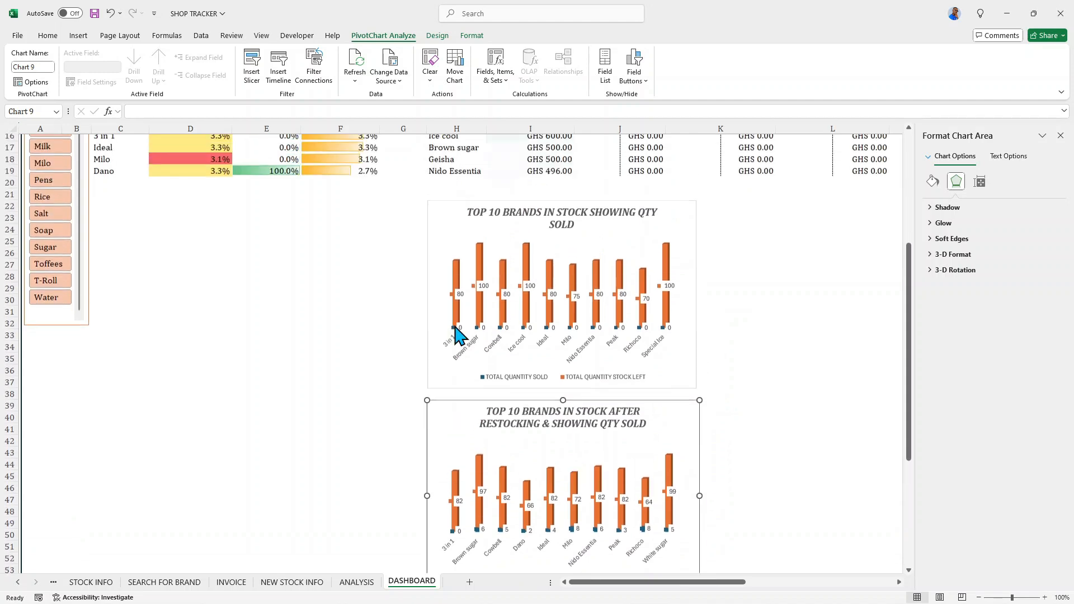
scroll(463, 336, down, 2)
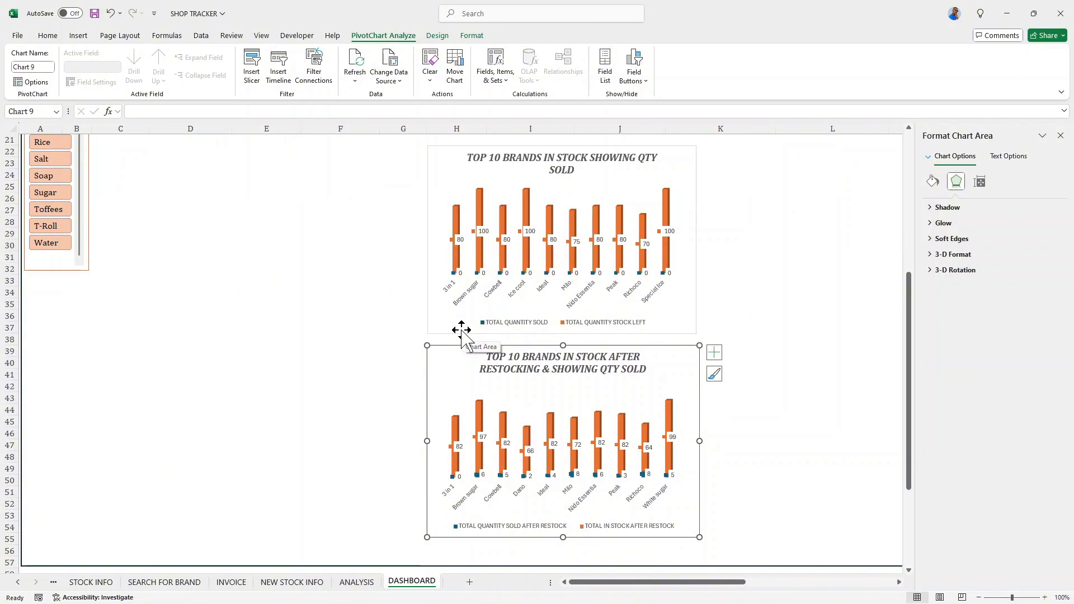
scroll(472, 364, up, 3)
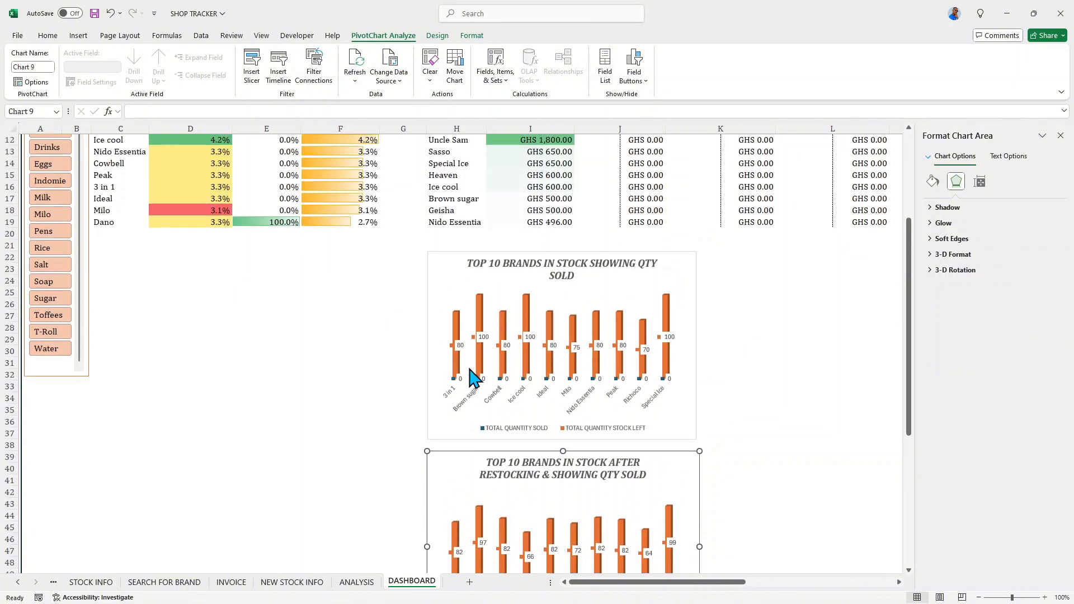
scroll(473, 378, up, 2)
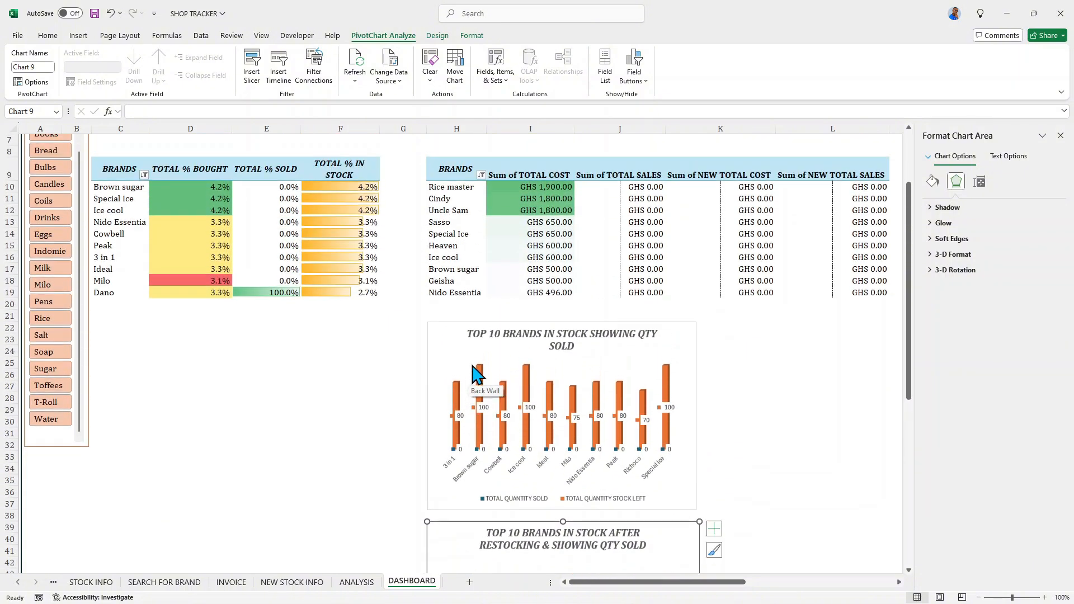
- Copy the brands percentage pivot table in C9:F19 and paste it with its formatting at cell C25
click(266, 375)
scroll(203, 434, up, 2)
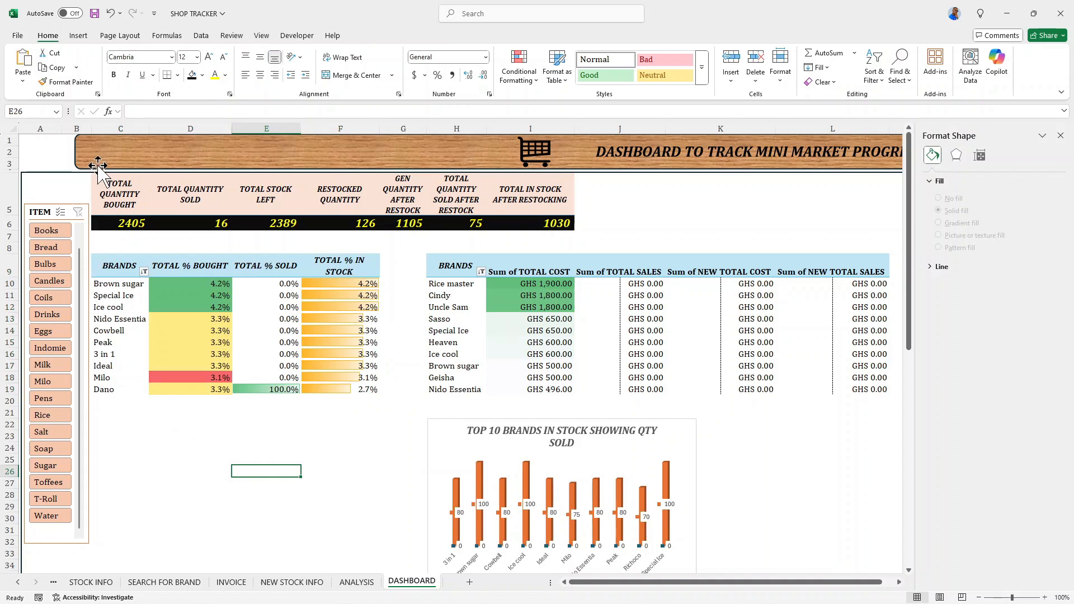
drag(112, 268, 345, 388)
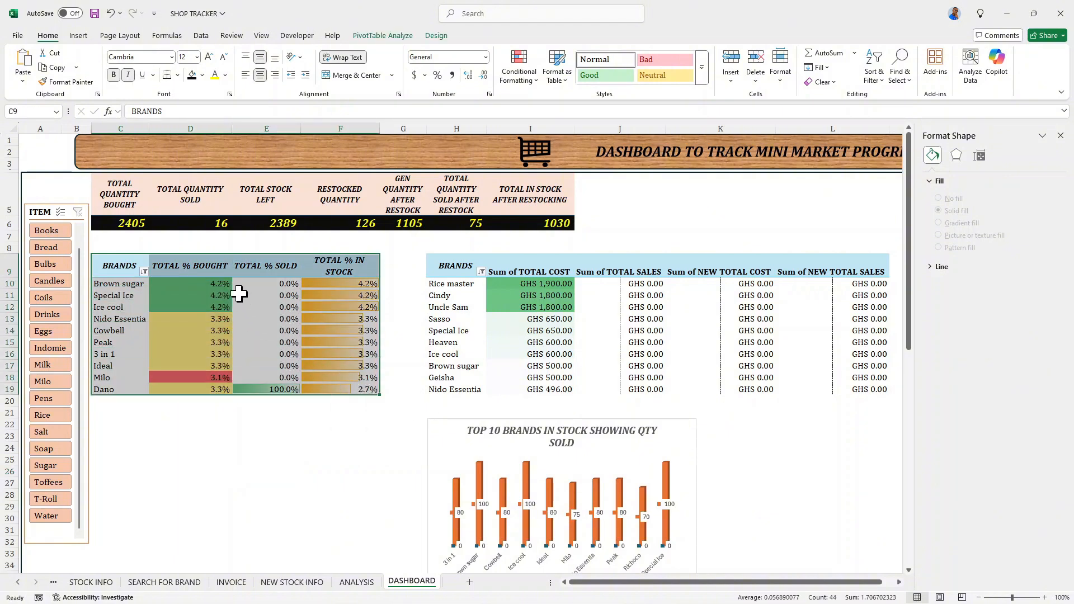
right_click(227, 271)
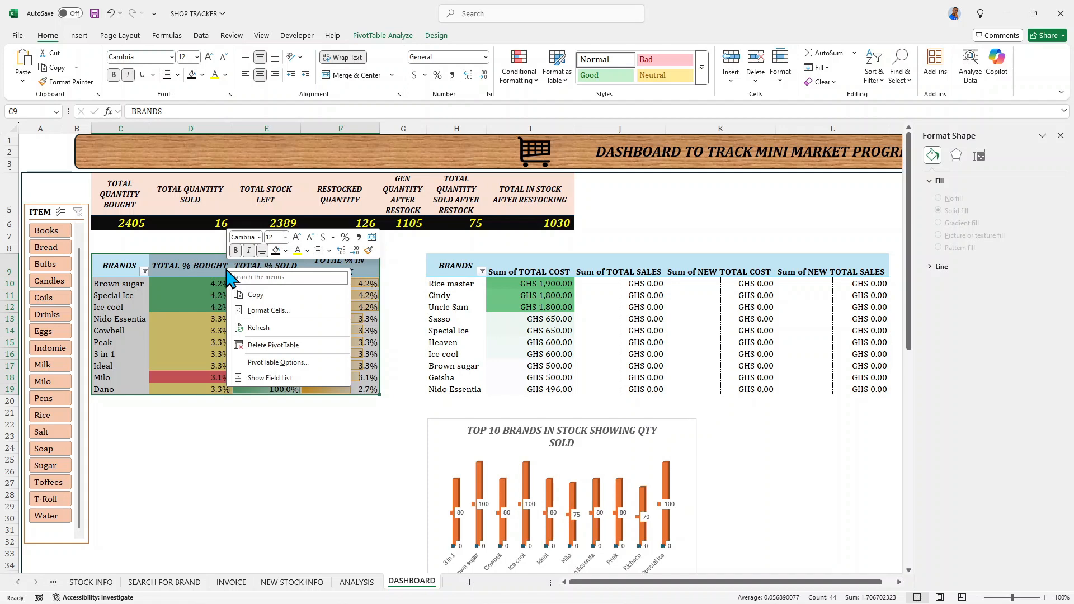
click(259, 295)
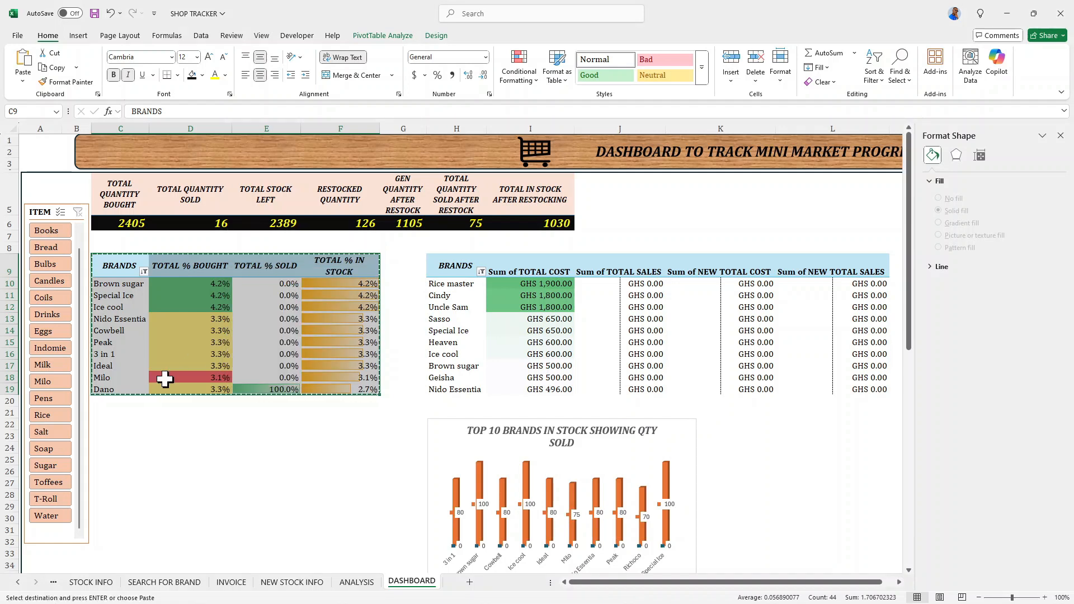
click(101, 456)
right_click(105, 458)
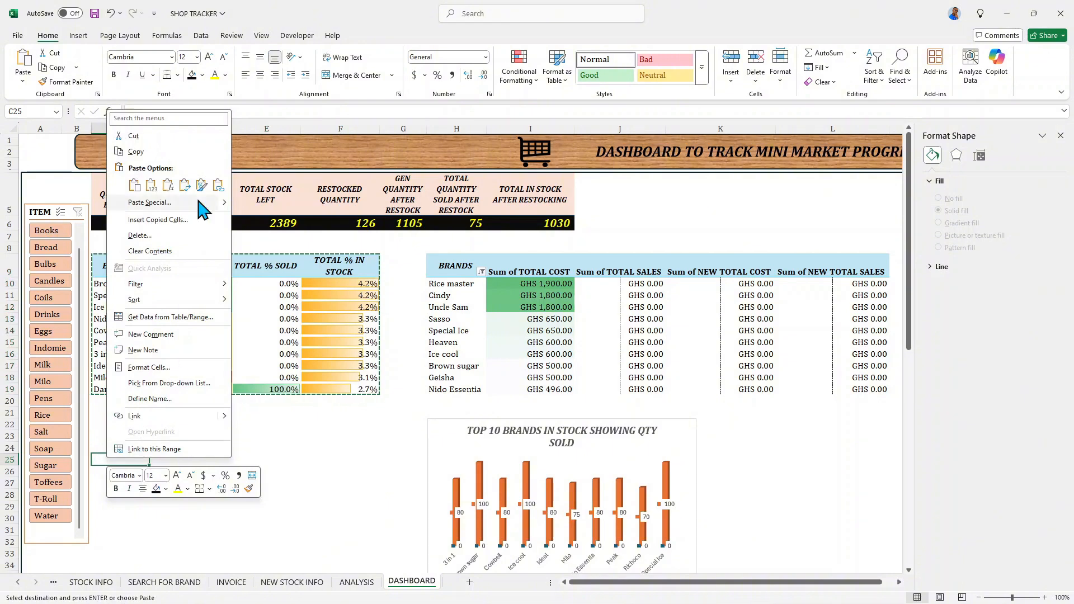
click(134, 185)
- Select the TOTAL % SOLD header of the copied pivot table in E25 and close the Format Shape pane
scroll(182, 355, down, 3)
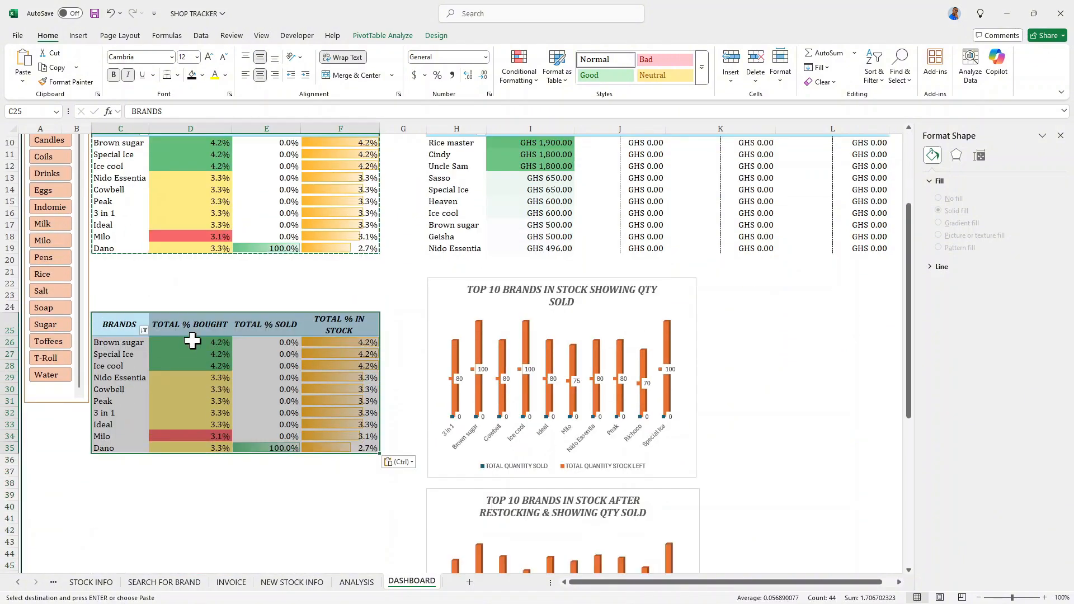
click(275, 325)
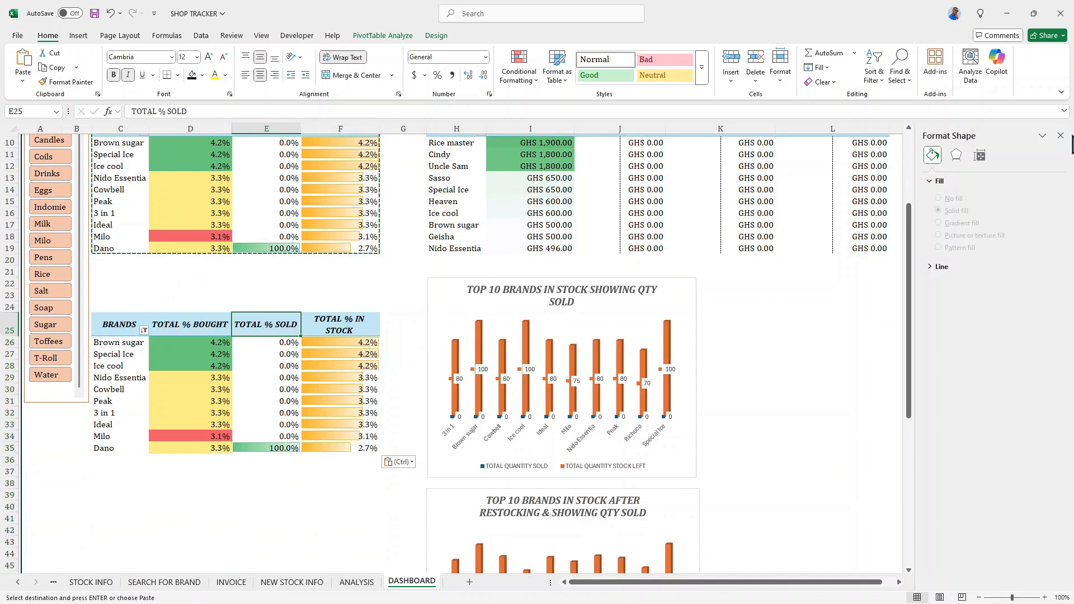
click(1061, 135)
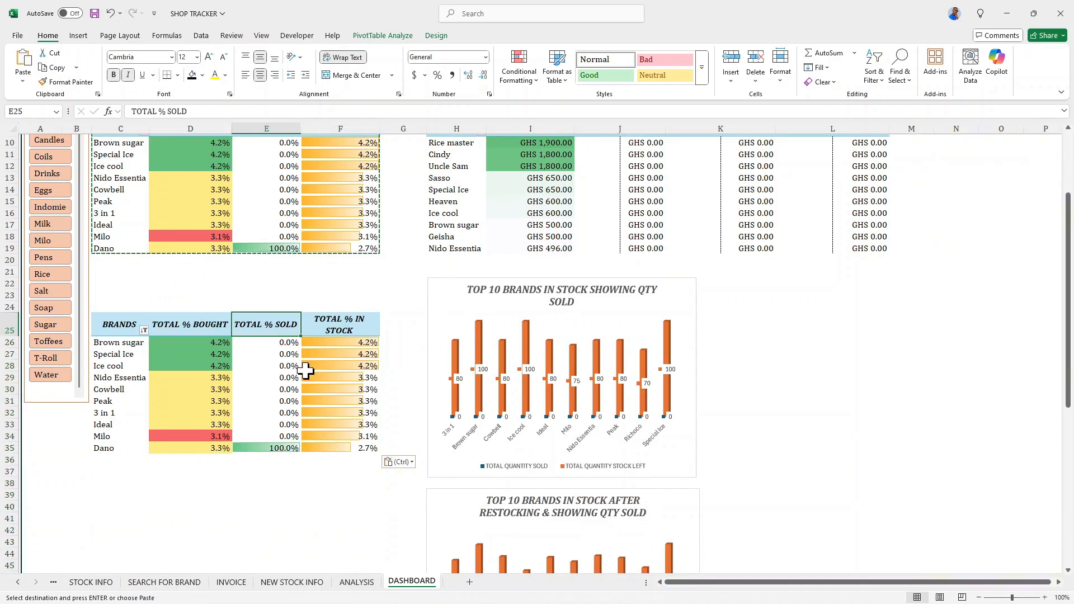
- Show the field list for the copied pivot table at C25 and remove the % BOUGHT, % SOLD and % IN STOCK values
click(382, 35)
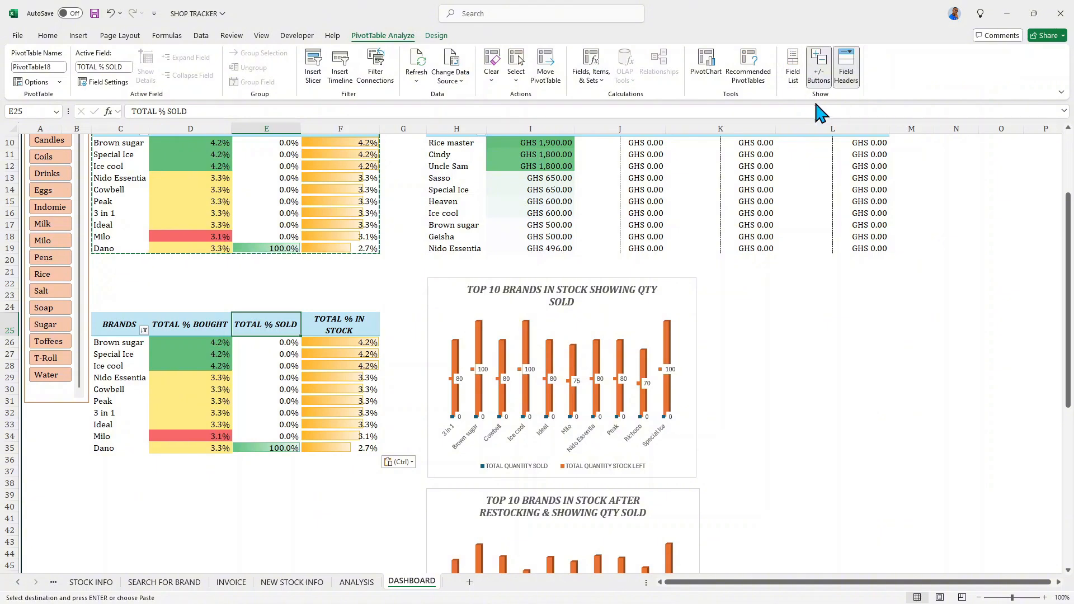
click(792, 66)
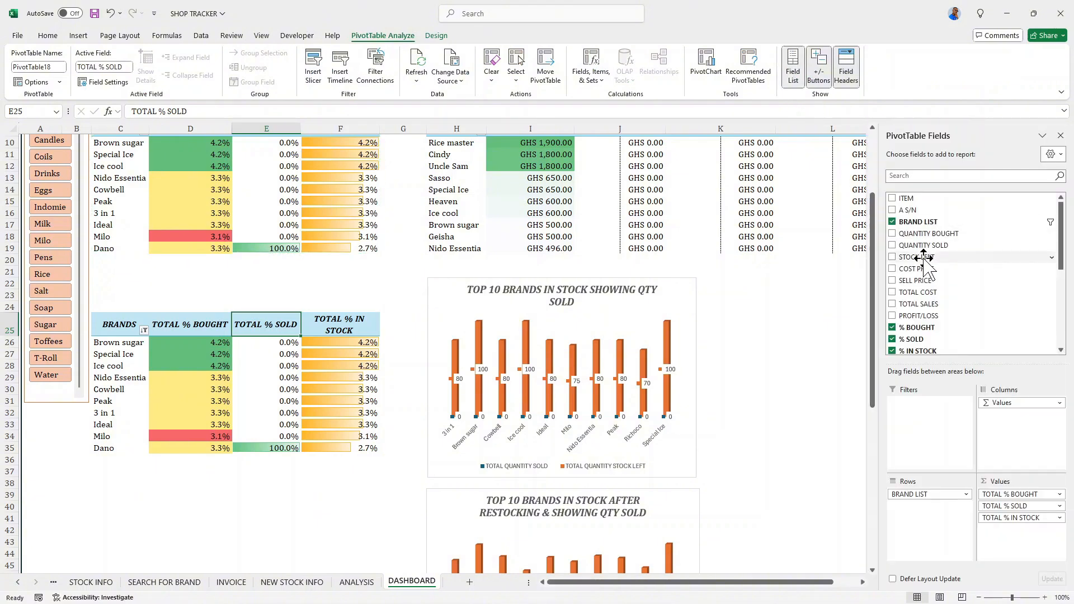
click(893, 328)
click(893, 339)
click(893, 351)
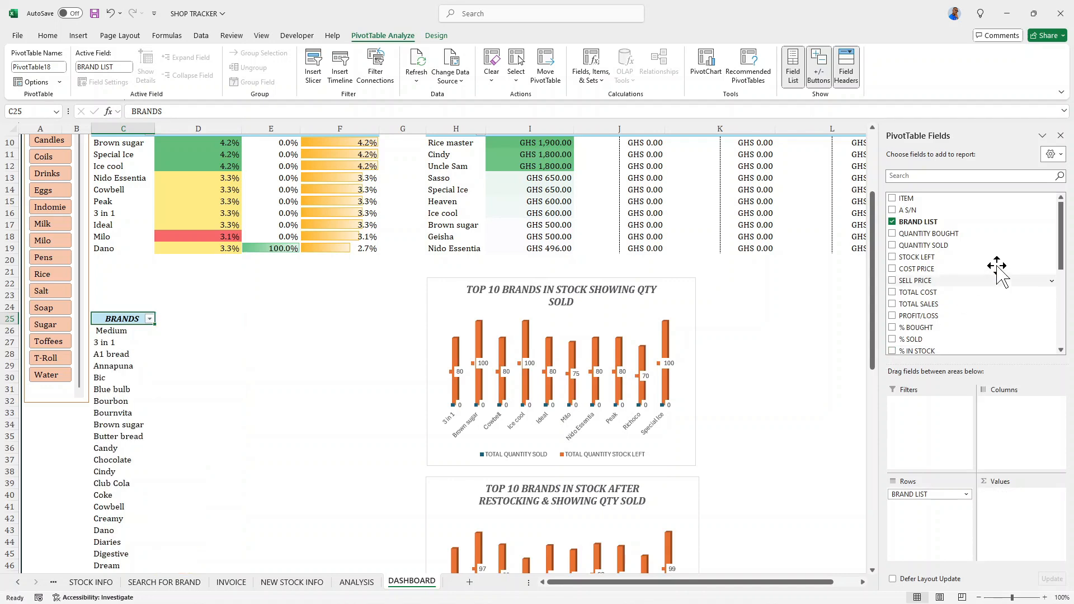
- Add % NEW STOCK BOUGHT, % AFTER RESTOCK, % NEW STOCK SOLD and % NEW IN STOCK as values of the pivot table at C25
drag(1064, 245, 1065, 314)
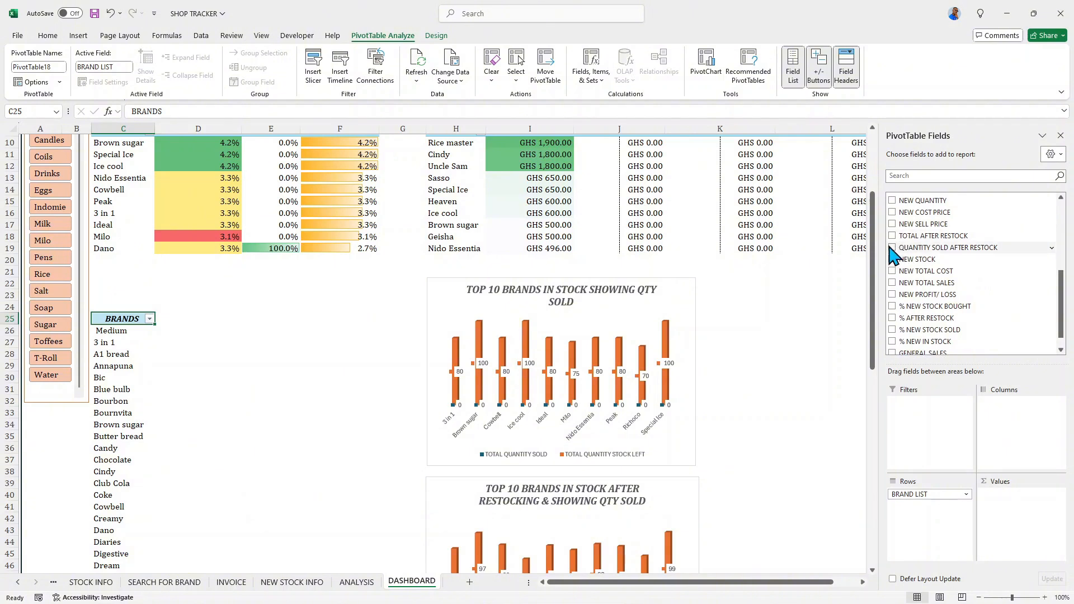
scroll(895, 255, up, 1)
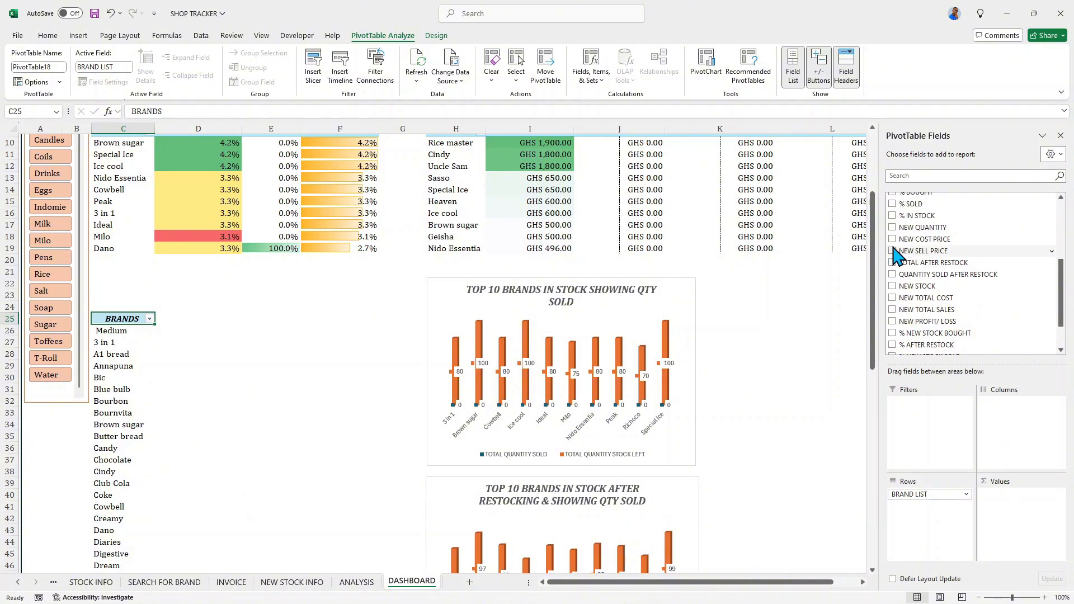
scroll(899, 252, up, 1)
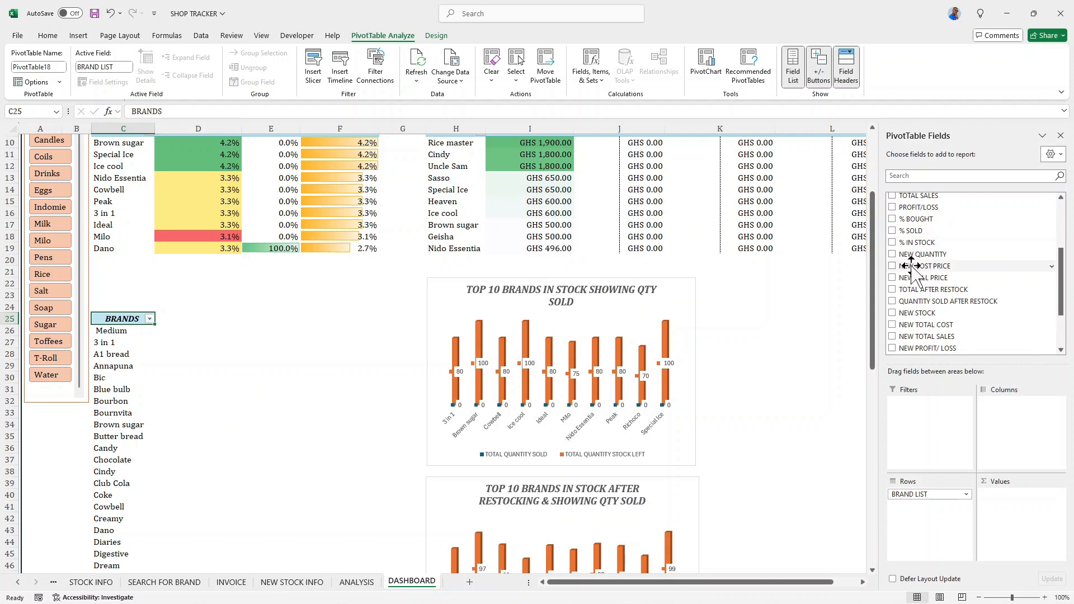
scroll(907, 263, down, 2)
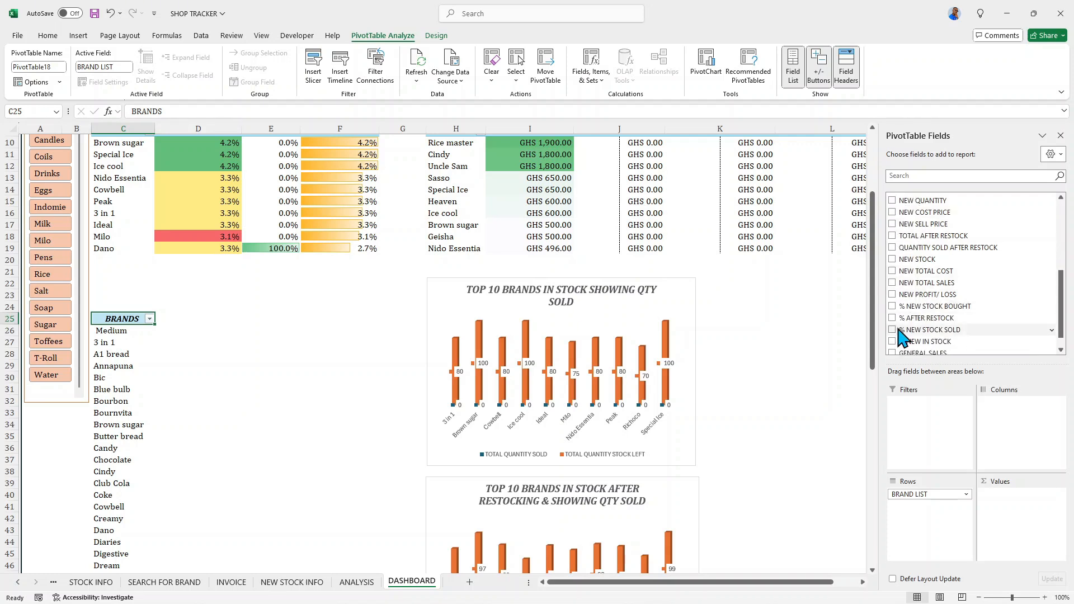
click(893, 307)
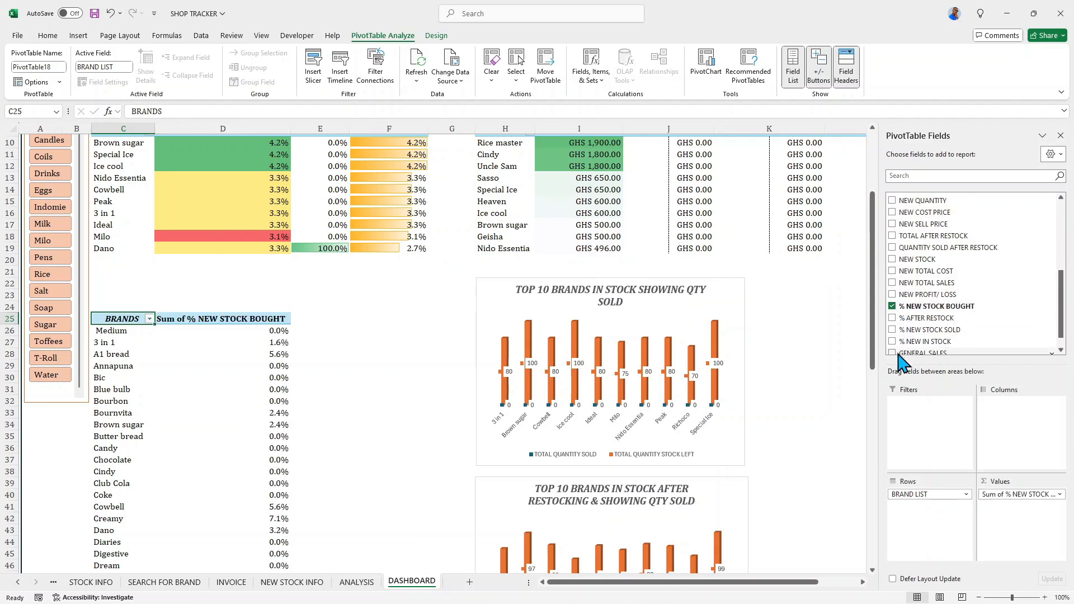
click(894, 318)
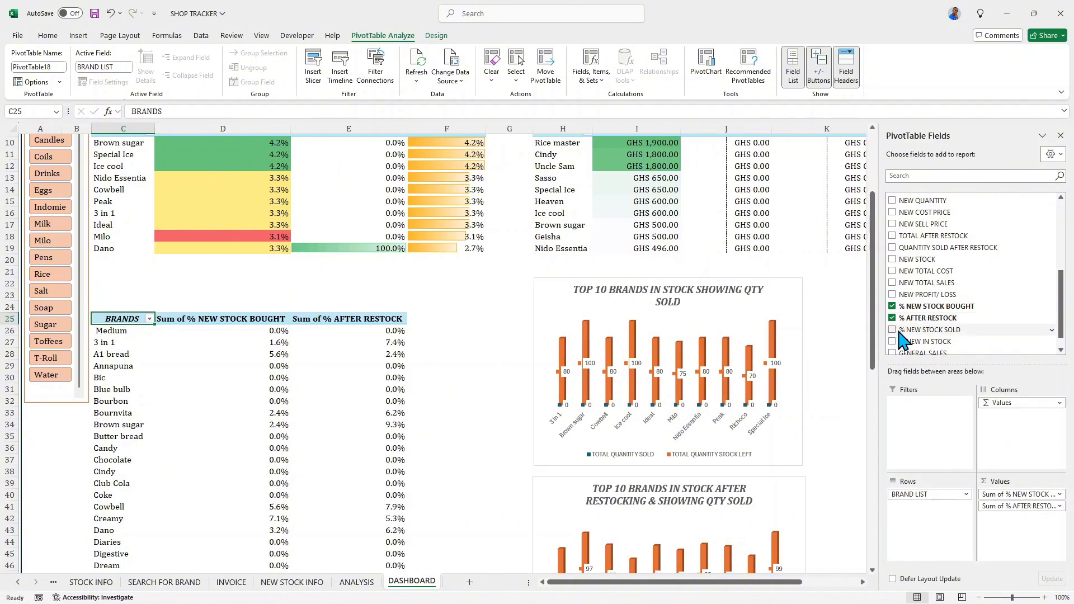
click(893, 313)
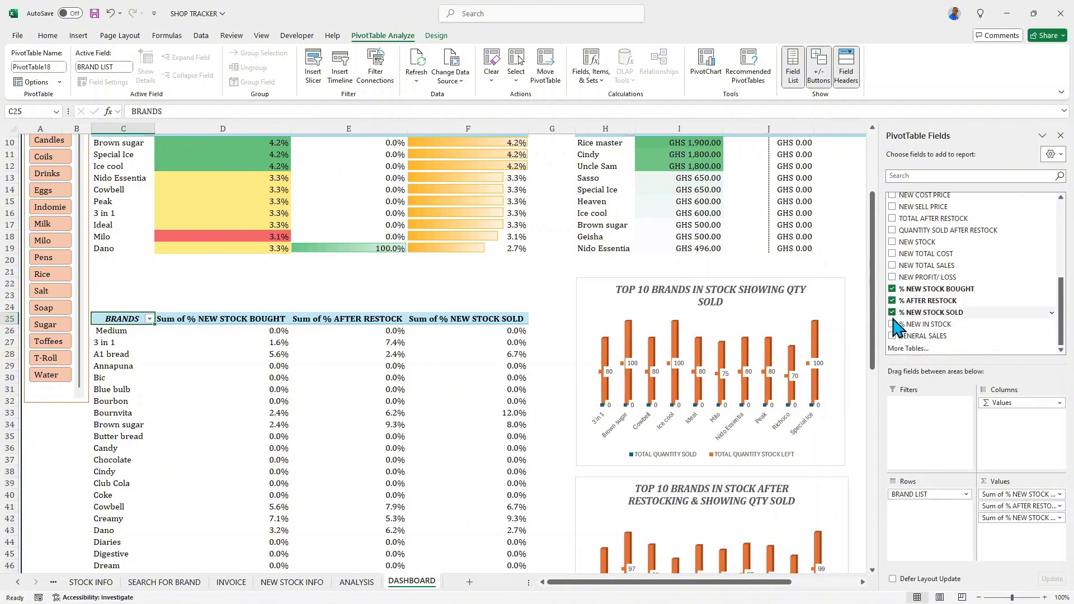
click(894, 325)
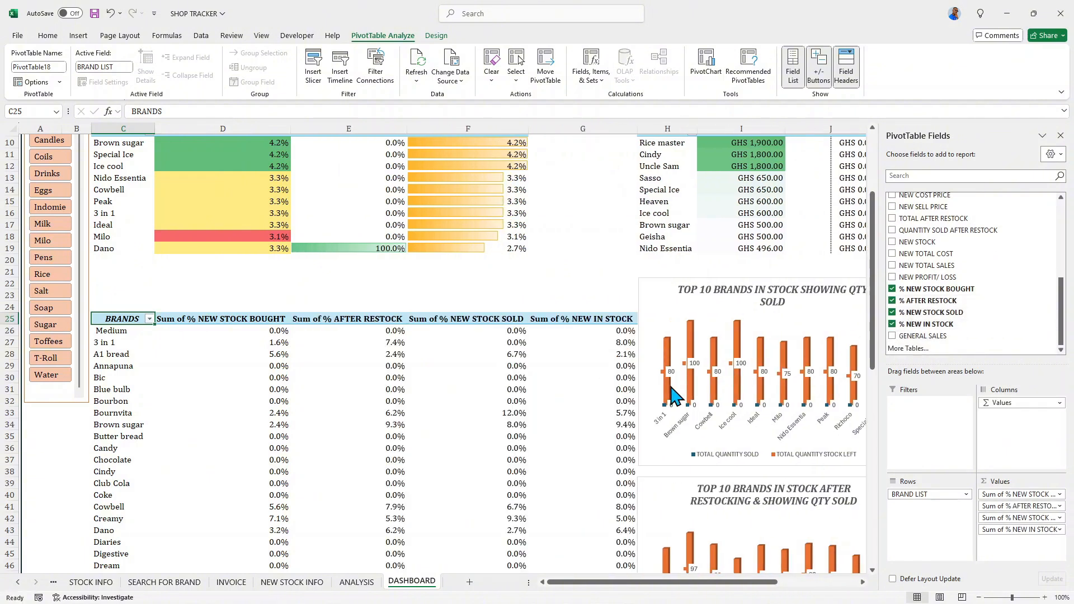
- Filter the BRANDS of the lower pivot table to the top 10 items by Sum of % NEW STOCK BOUGHT
mouse_move(671, 387)
right_click(120, 330)
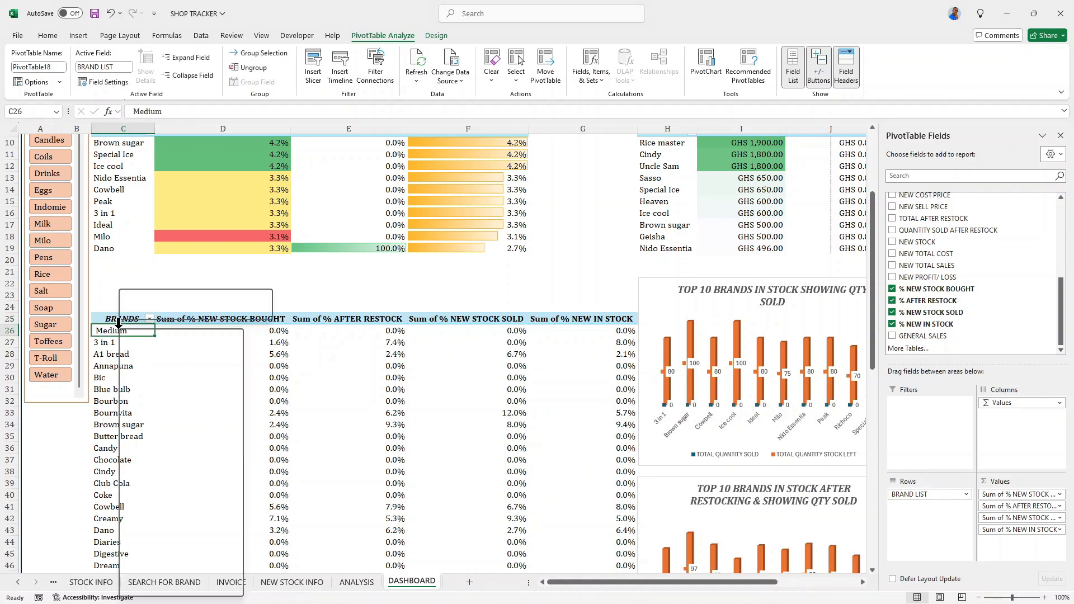
click(99, 331)
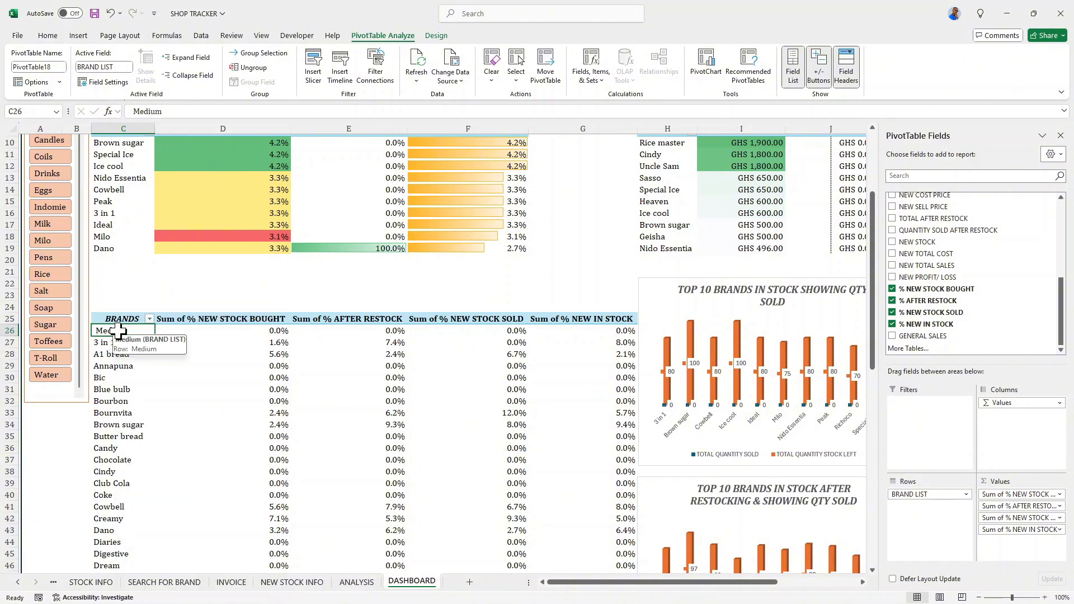
right_click(118, 330)
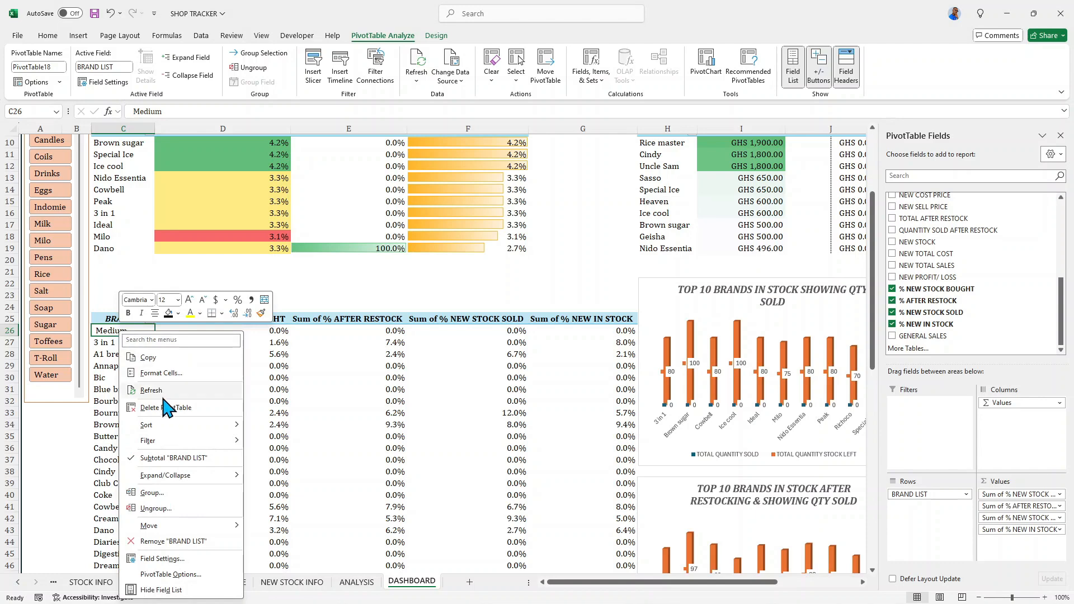
mouse_move(179, 447)
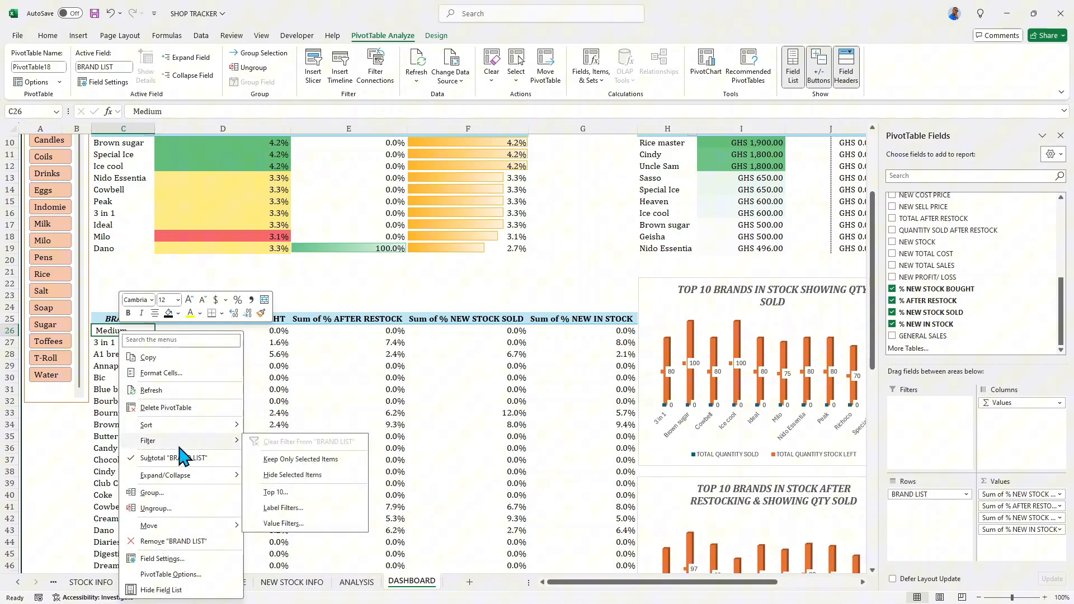
click(276, 493)
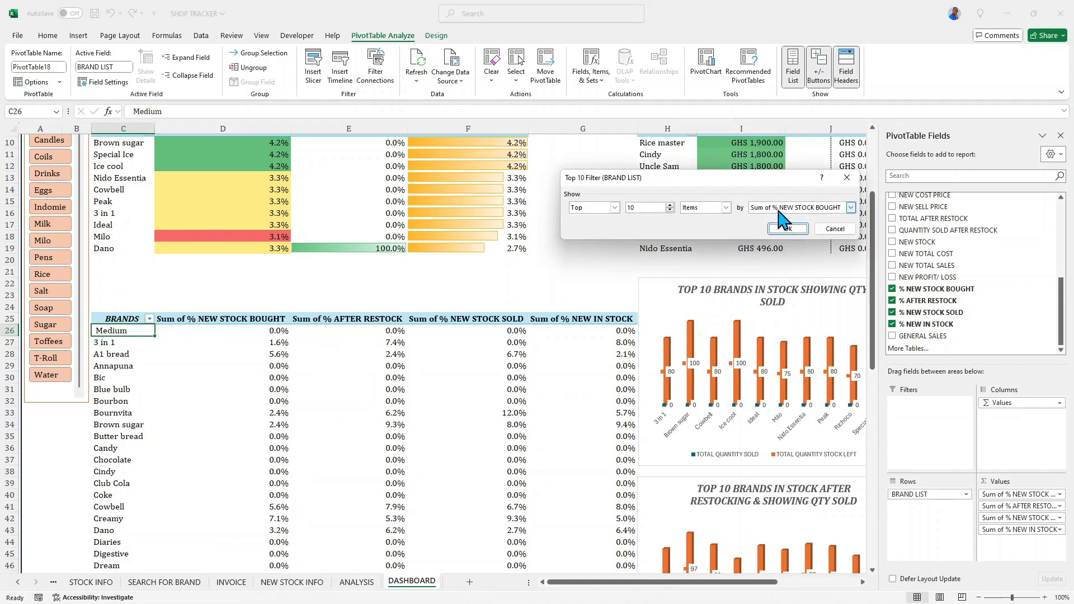
click(787, 228)
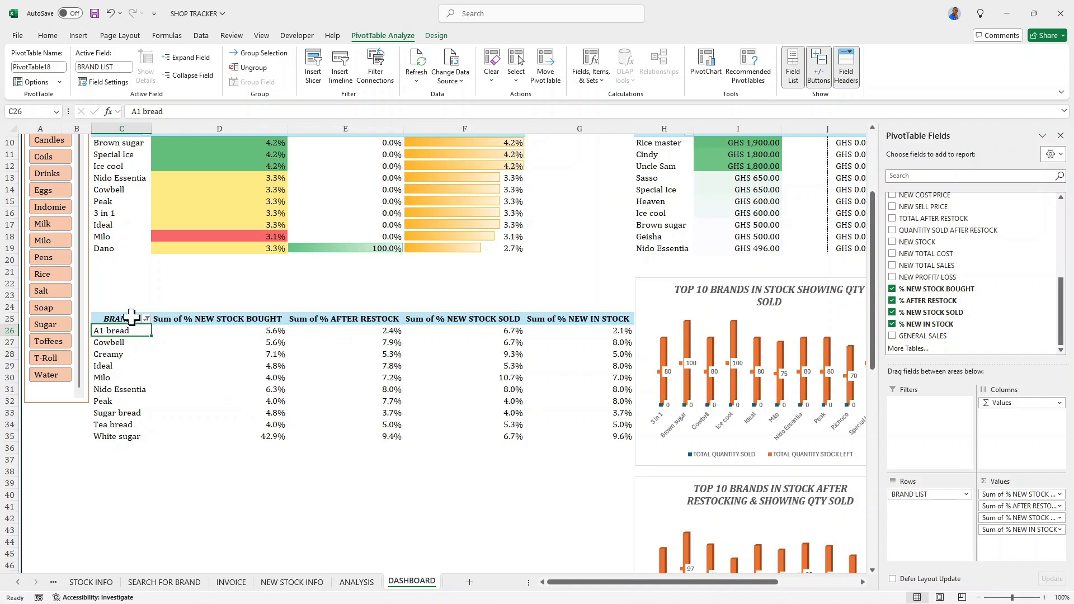
- Wrap the text in the lower pivot table's header cells C25:G25
scroll(220, 368, up, 4)
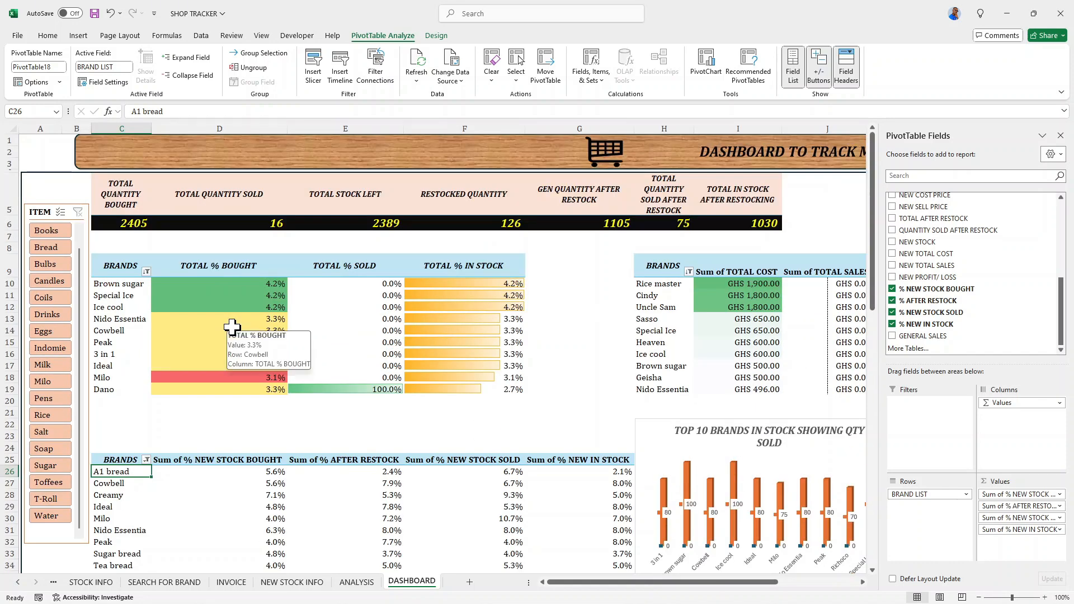
scroll(118, 377, down, 2)
drag(111, 388, 548, 391)
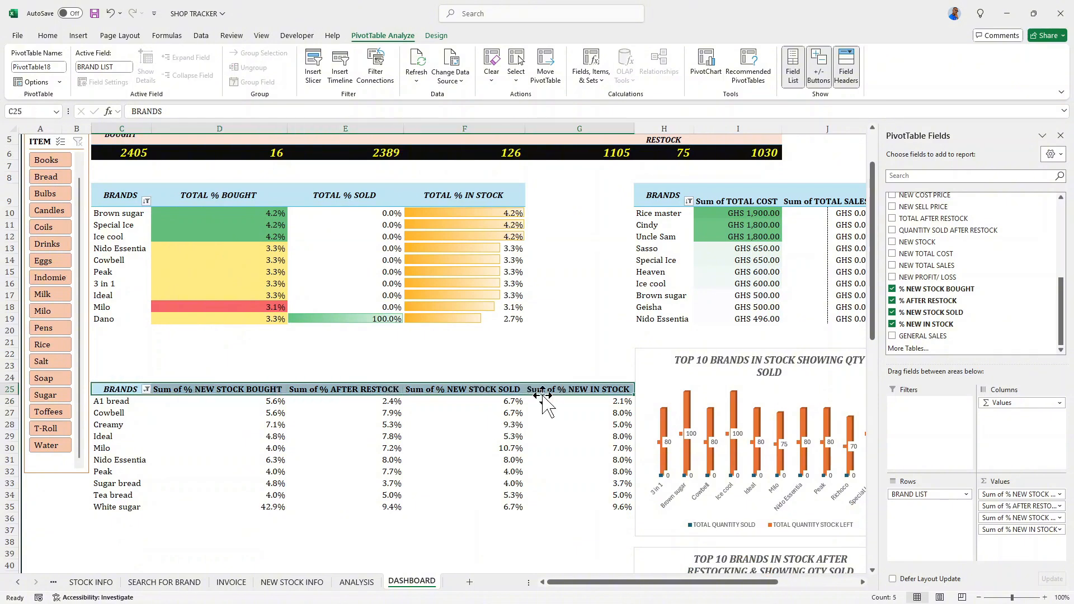
click(43, 35)
click(344, 58)
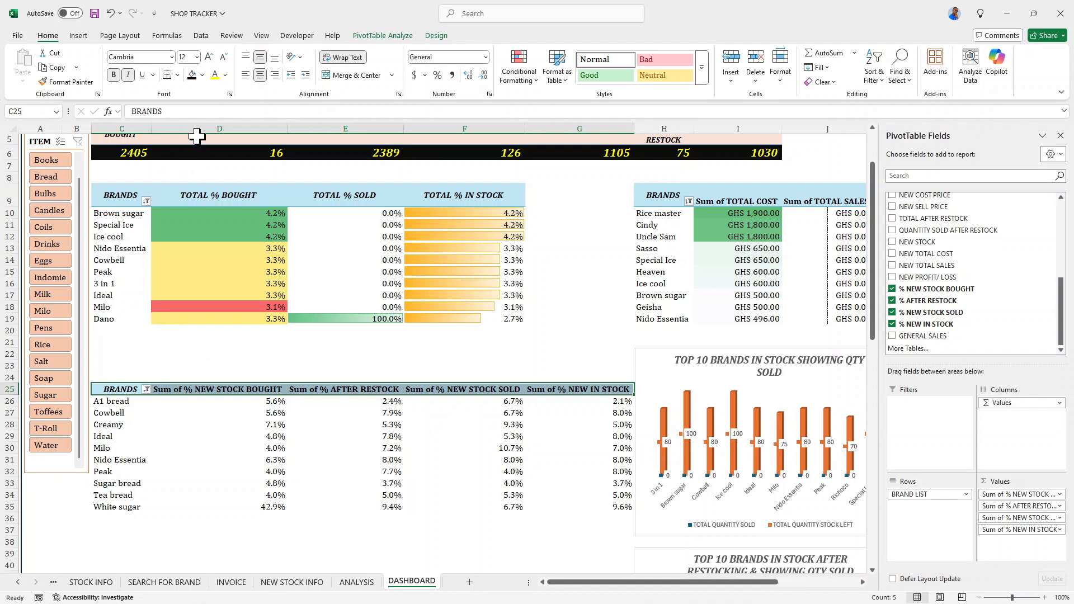
- Narrow columns D through G and increase row 25's height so the wrapped headers fit on two lines
drag(286, 124, 259, 122)
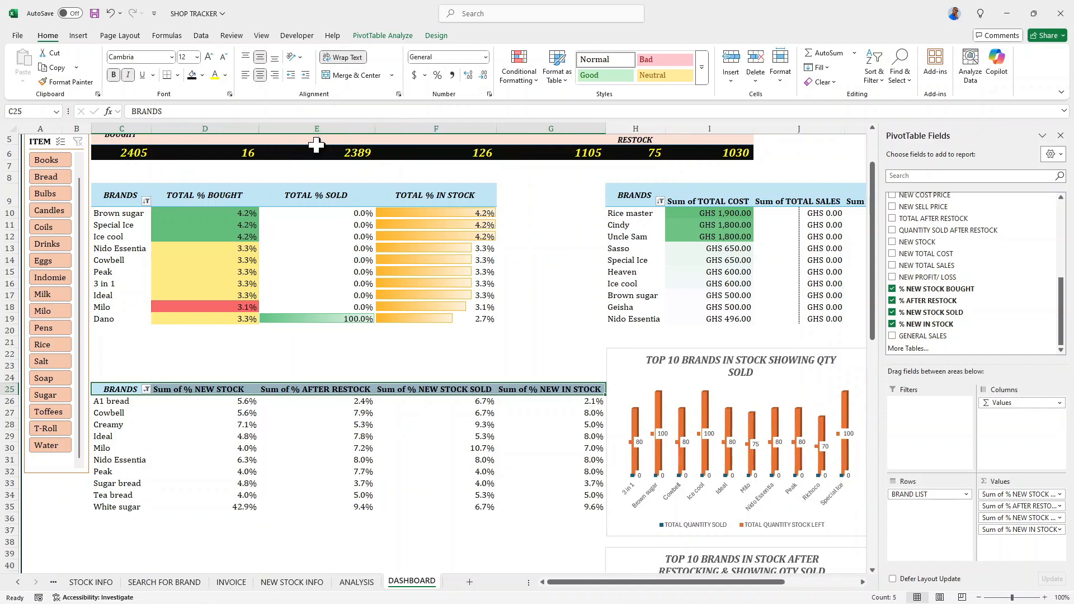
drag(376, 124, 341, 123)
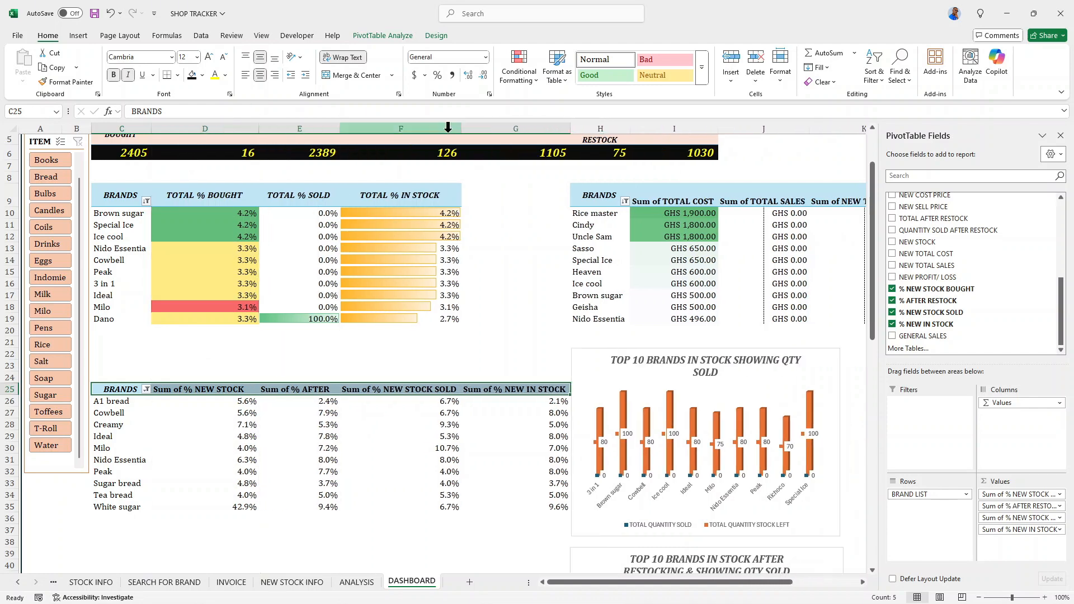
drag(463, 136, 426, 124)
drag(530, 133, 509, 130)
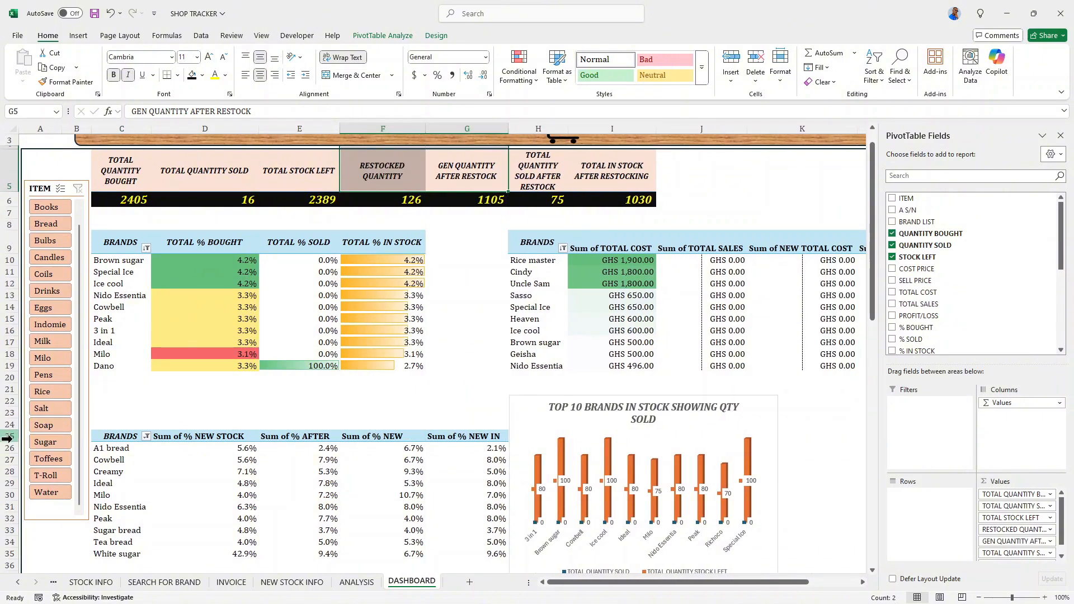
drag(7, 439, 9, 460)
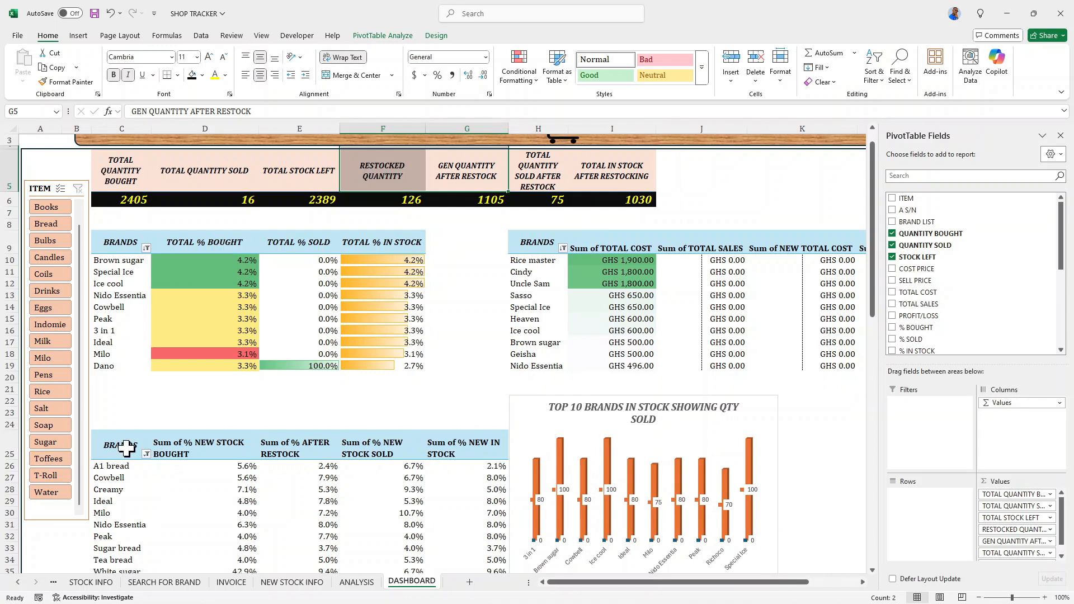
- Middle-align, centre and italicize the header cells C25:G25
drag(125, 448, 507, 448)
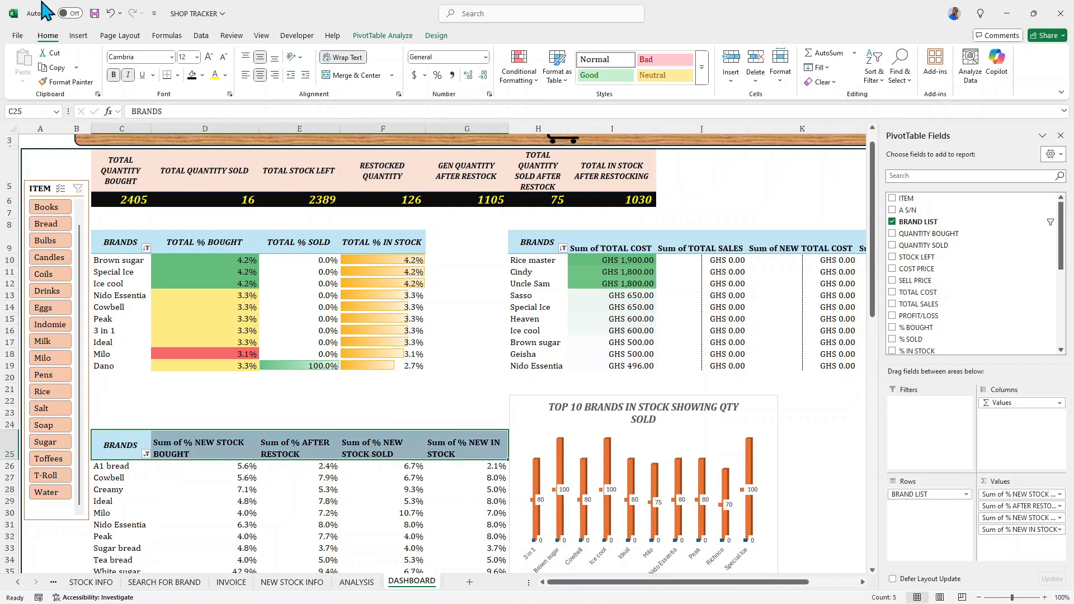
click(260, 59)
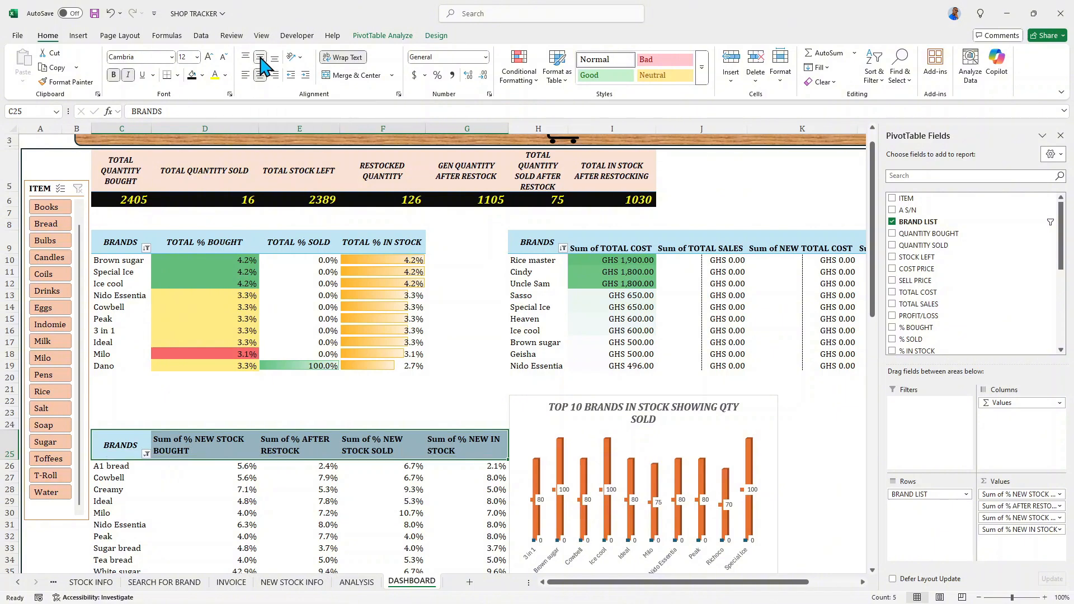
click(260, 75)
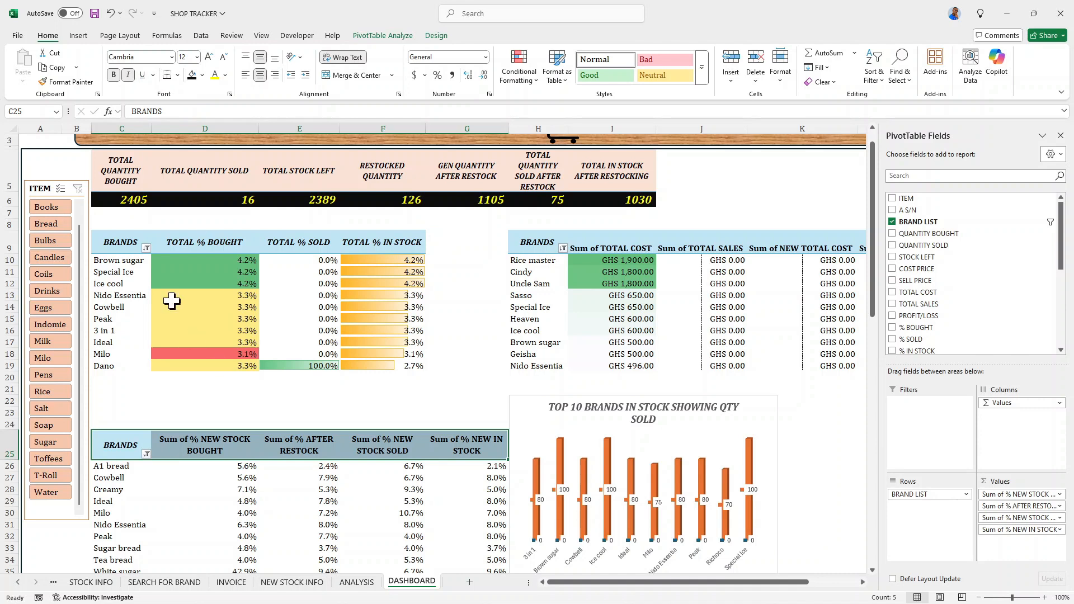
click(128, 75)
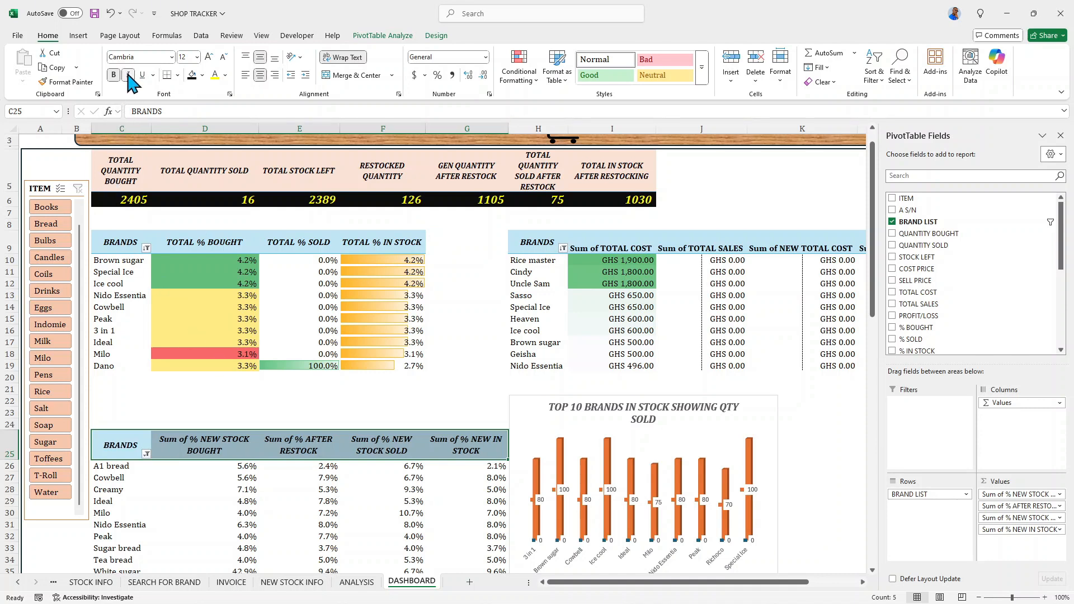
- Rename the Sum of % NEW STOCK BOUGHT value field in D25 to TOTAL % OF NEW STOCK BOUGHT
click(171, 449)
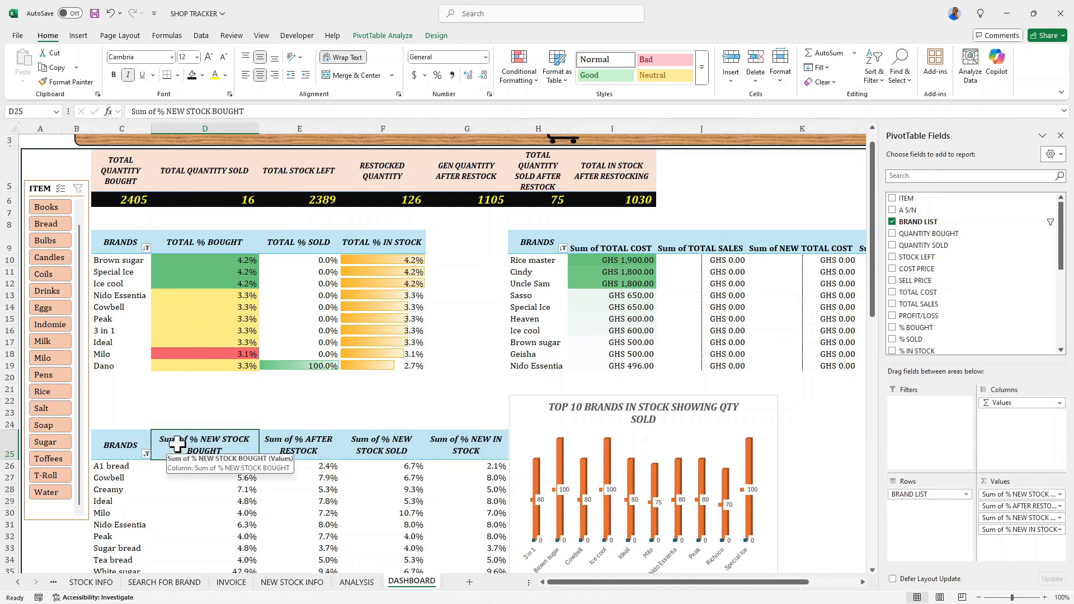
scroll(285, 470, down, 1)
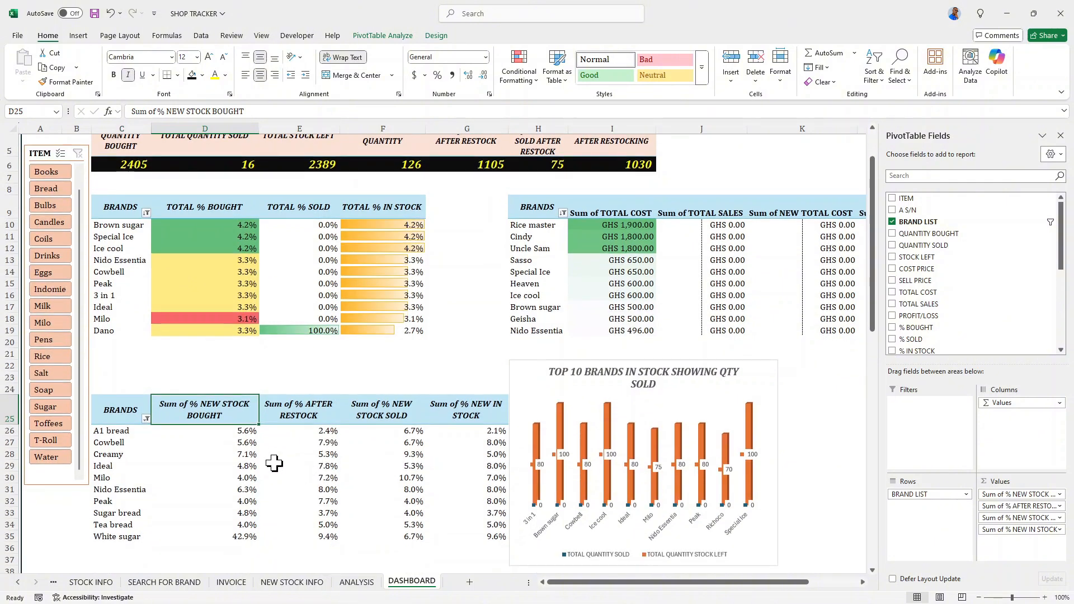
double_click(216, 409)
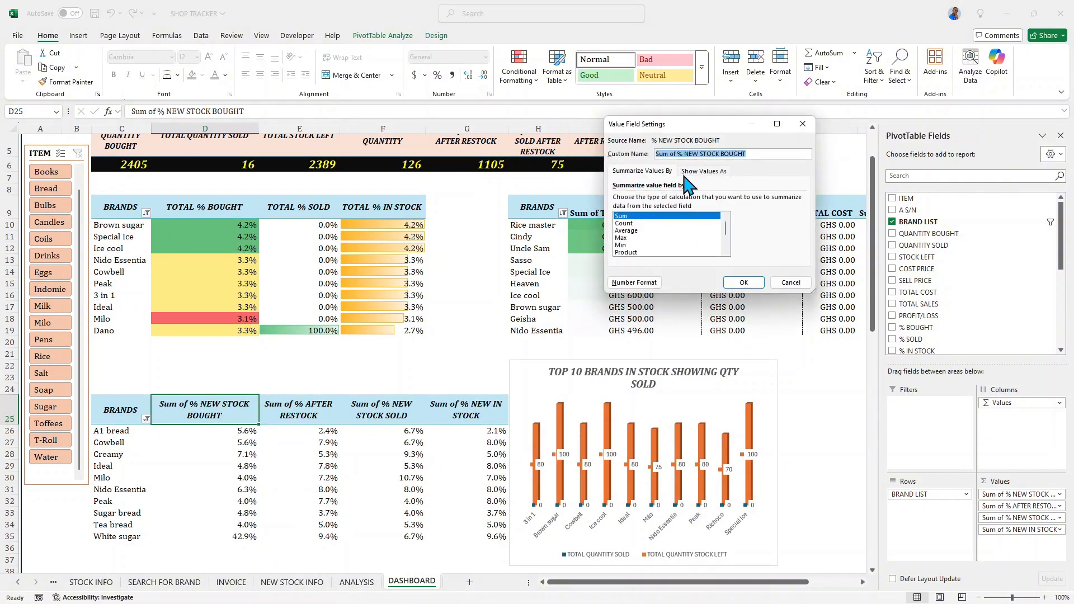
click(677, 154)
key(BackSpace)
key(BackSpace)
key(BackSpace)
key(BackSpace)
key(BackSpace)
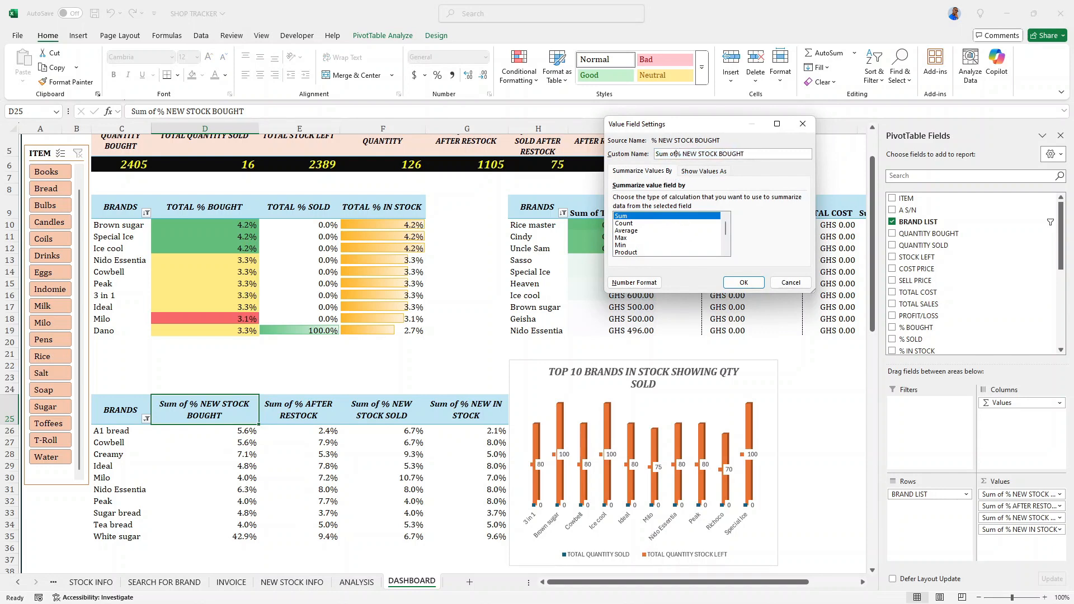
key(BackSpace)
key(BackSpace)
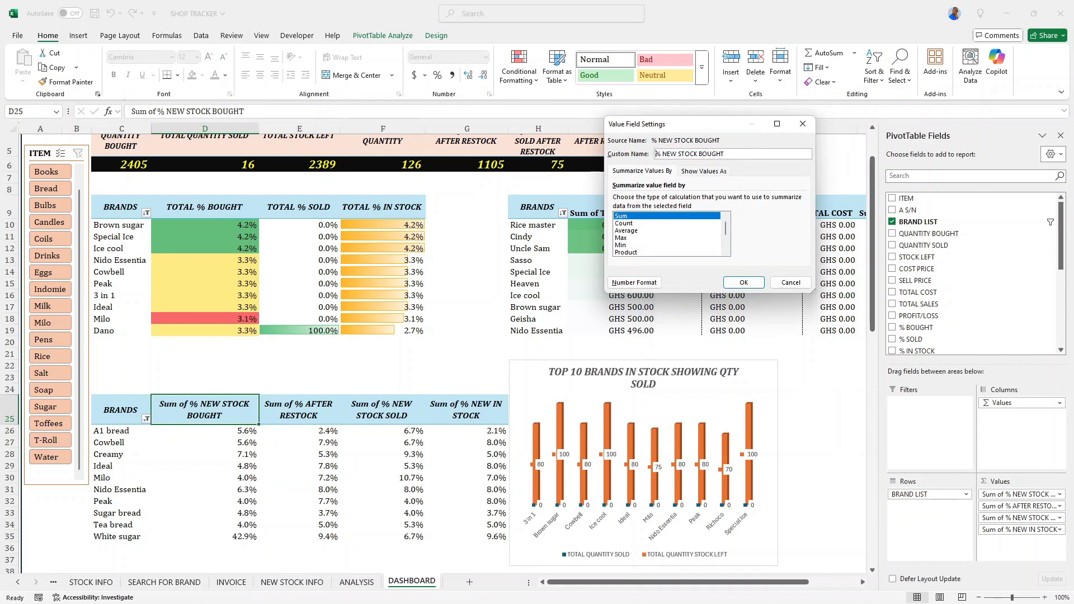
text(TOTAL % OF)
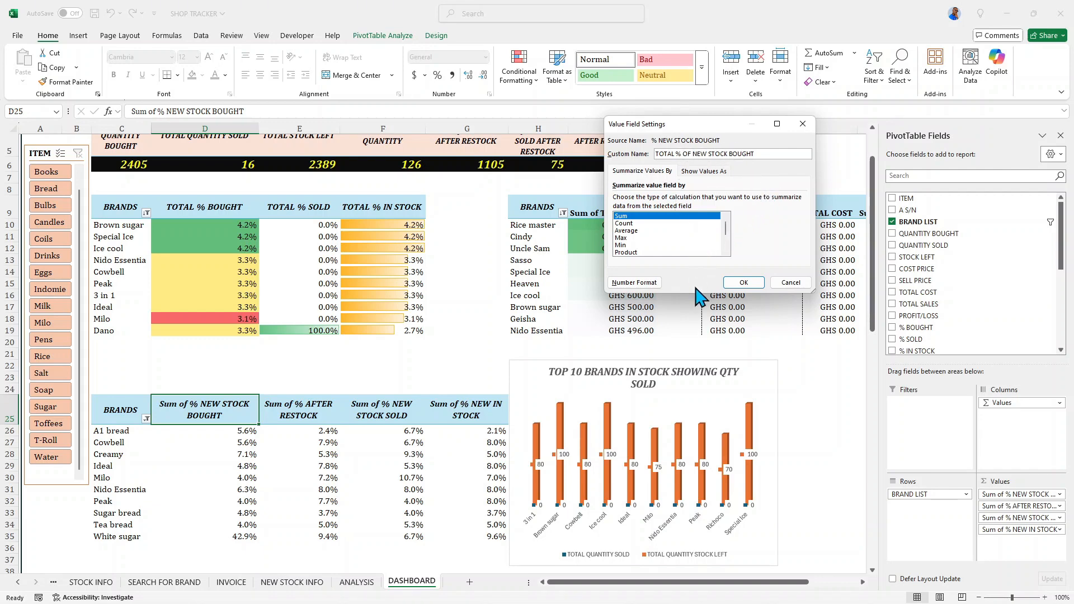
click(738, 284)
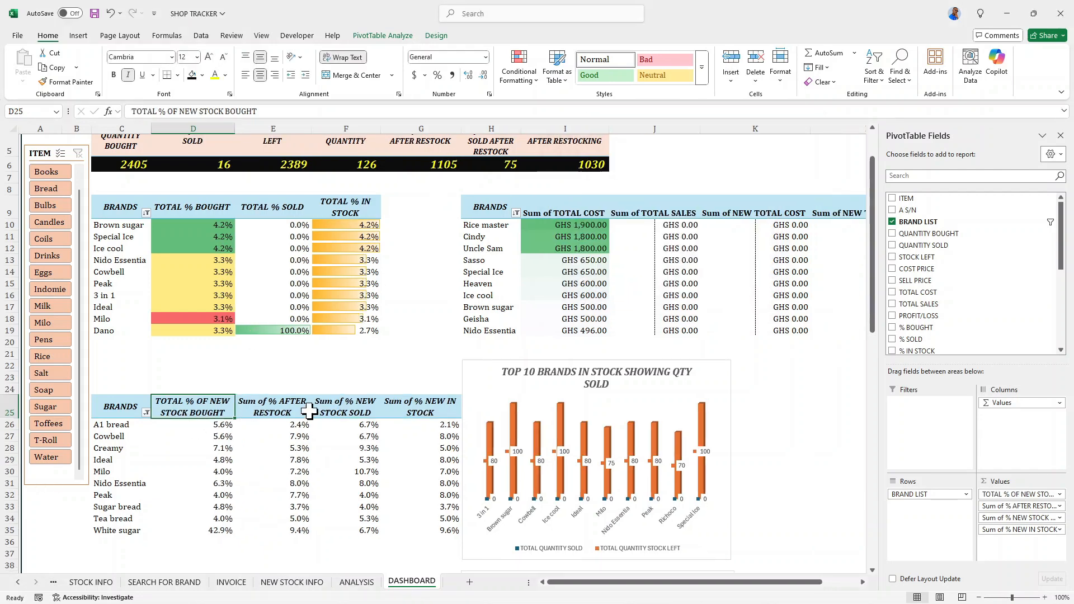
- Rename the Sum of % AFTER RESTOCK value field in E25 to TOTAL QUANITY % AFTER RESTOCK
click(261, 397)
double_click(272, 406)
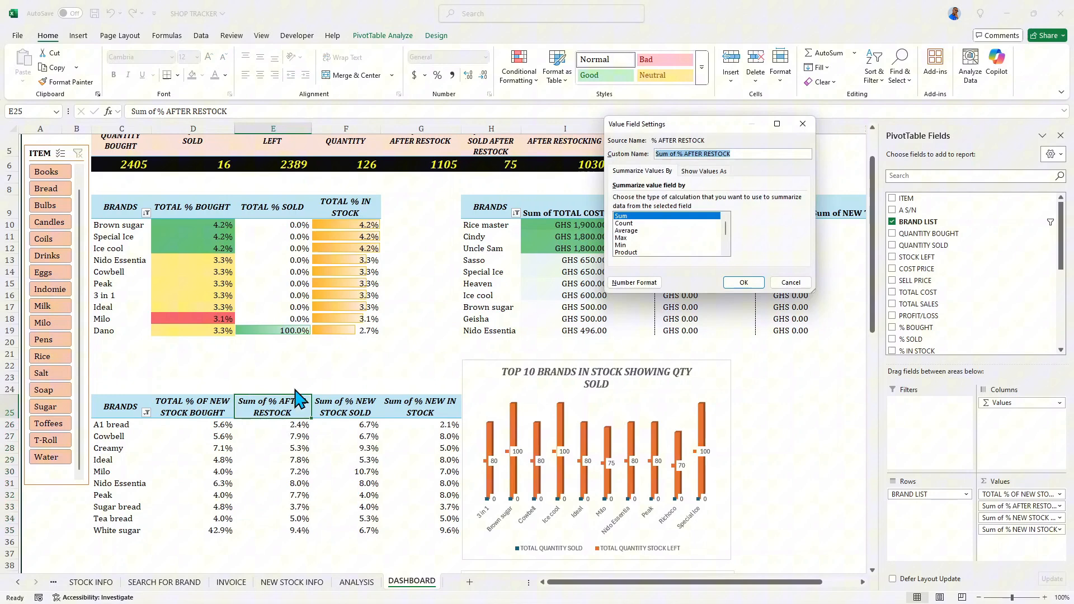
click(675, 155)
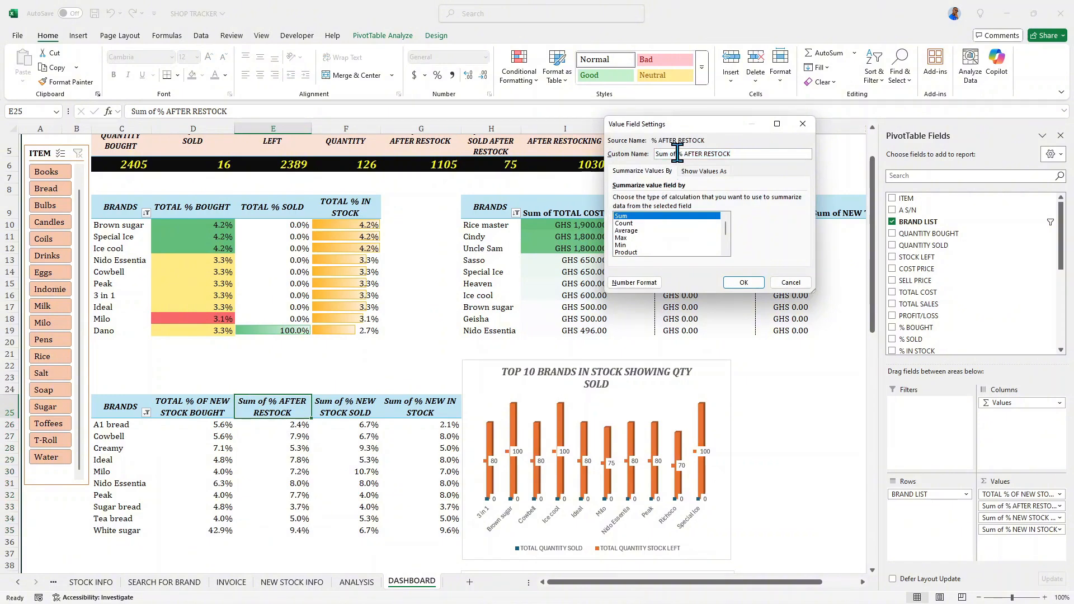
key(BackSpace)
key(BackSpace)
key(BackSpace)
key(BackSpace)
text(QUANITY)
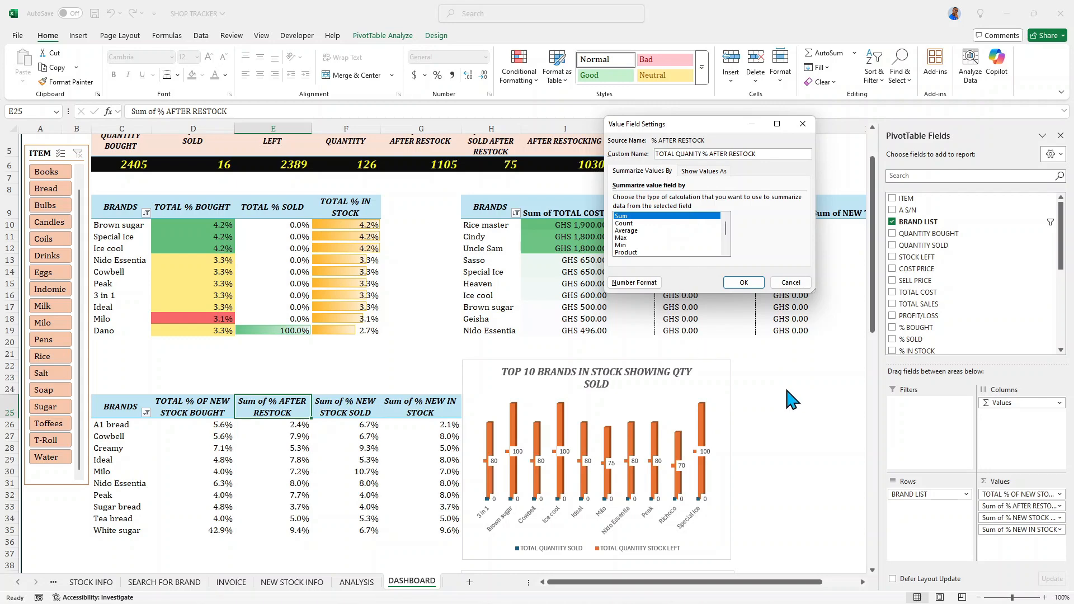
click(744, 283)
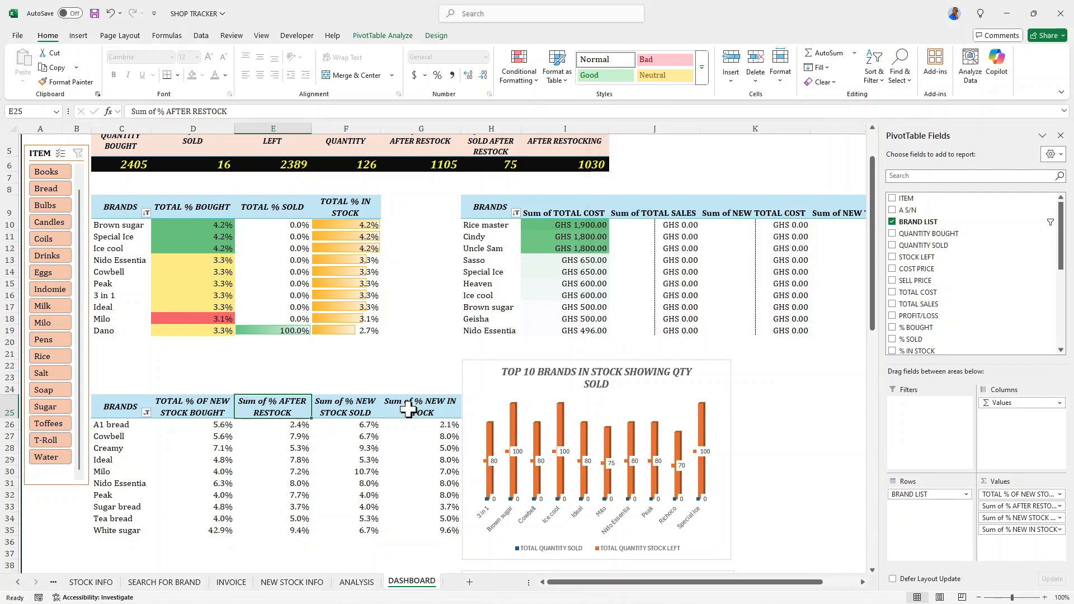
- Rename the Sum of % NEW STOCK SOLD value field in F25 to TOTAL % OF NEW STOCK SOLD
double_click(347, 414)
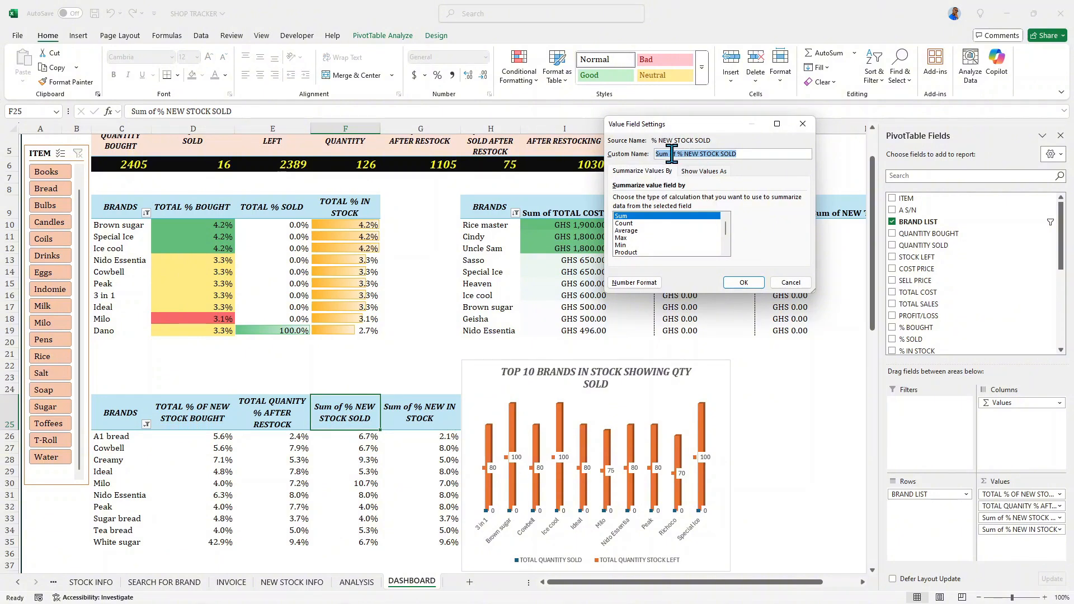
click(676, 154)
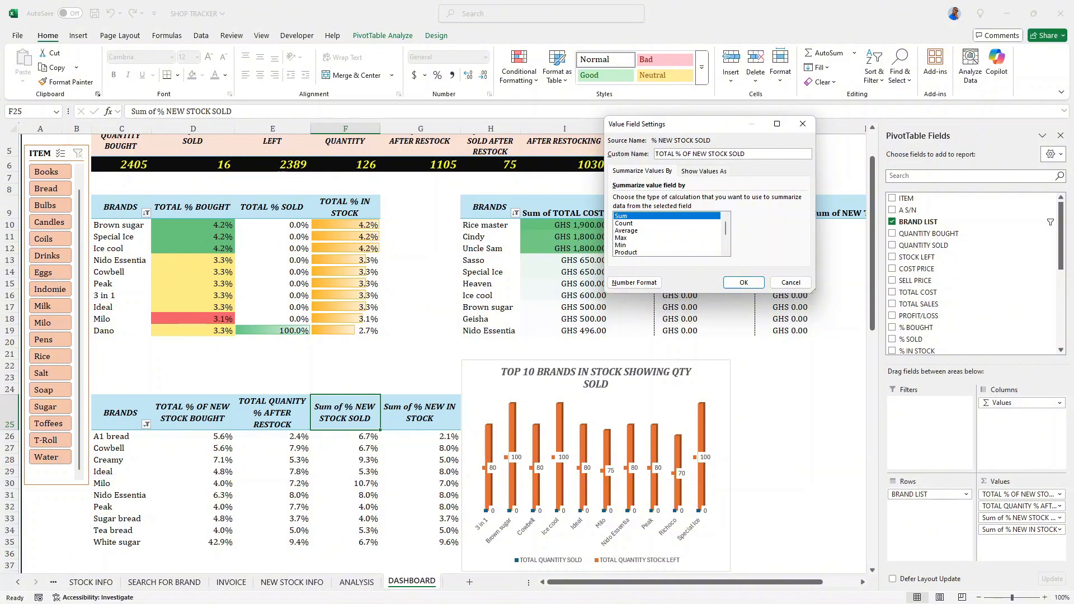
key(Return)
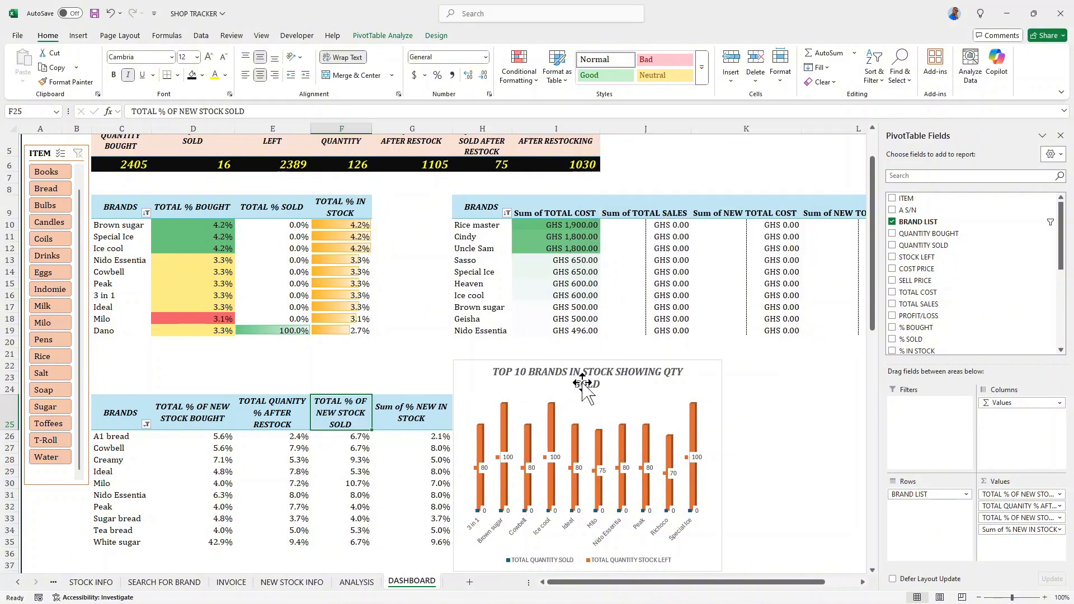
- Rename the Sum of % NEW IN STOCK value field in G25 to TOTAL % IN STOCK AFTER RESTOCK
double_click(414, 421)
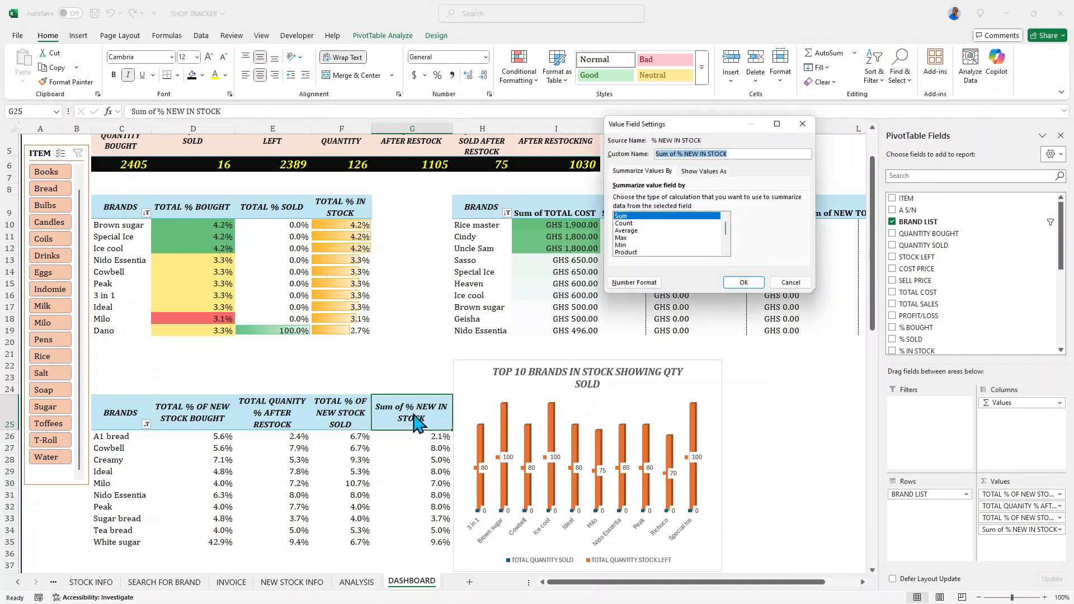
click(676, 154)
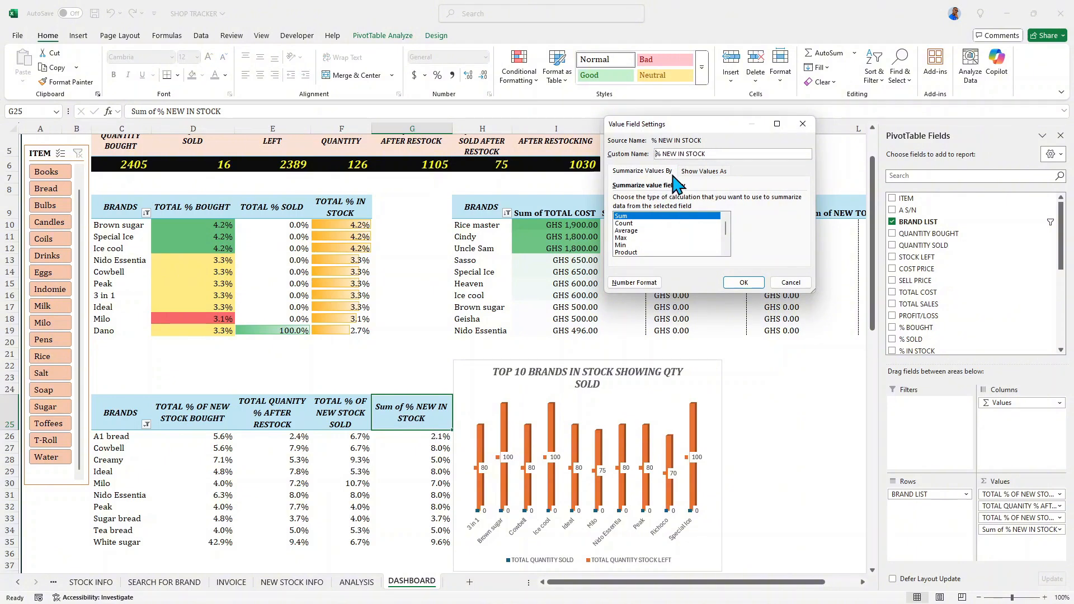
text(TOTAL)
click(698, 157)
key(BackSpace)
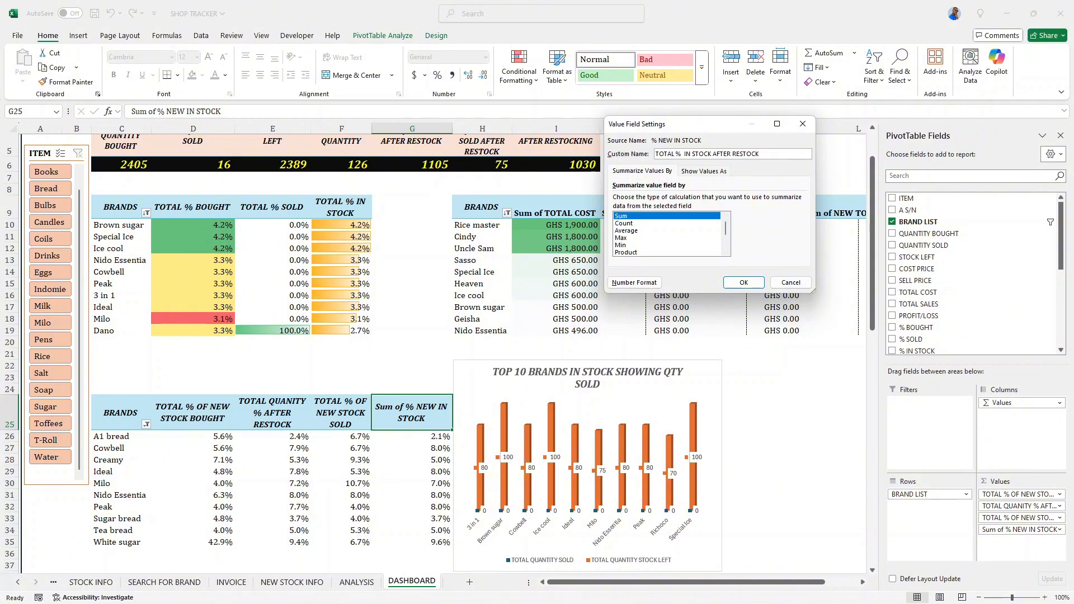
click(743, 282)
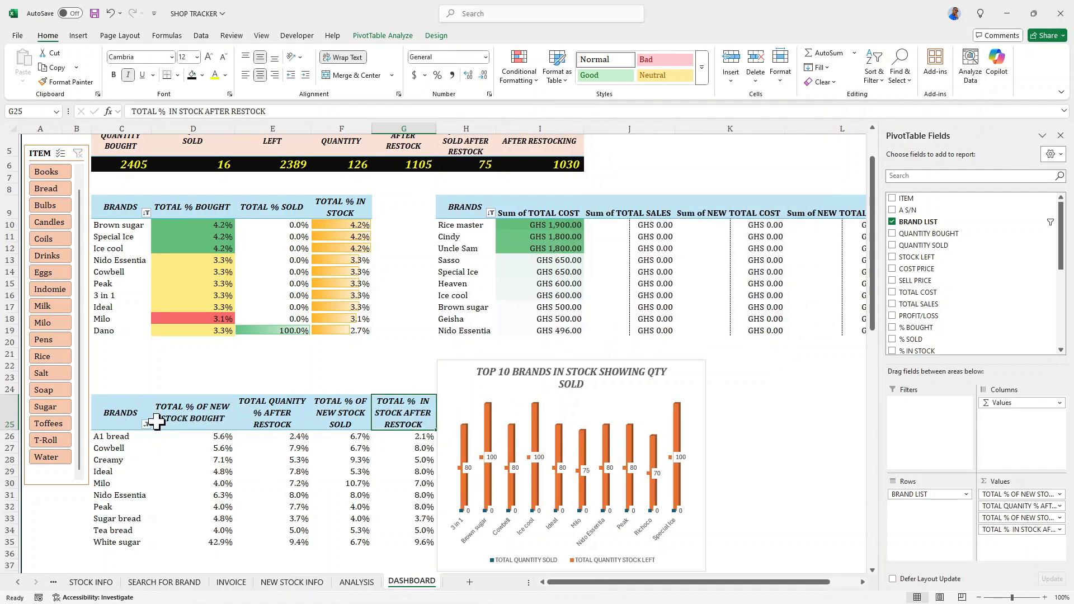
- Nudge the TOP 10 BRANDS IN STOCK SHOWING QTY SOLD chart slightly right, away from the lower pivot table
click(449, 380)
key(Right)
key(Right)
key(Right)
key(Right)
key(Right)
key(Right)
key(Right)
key(Right)
key(Right)
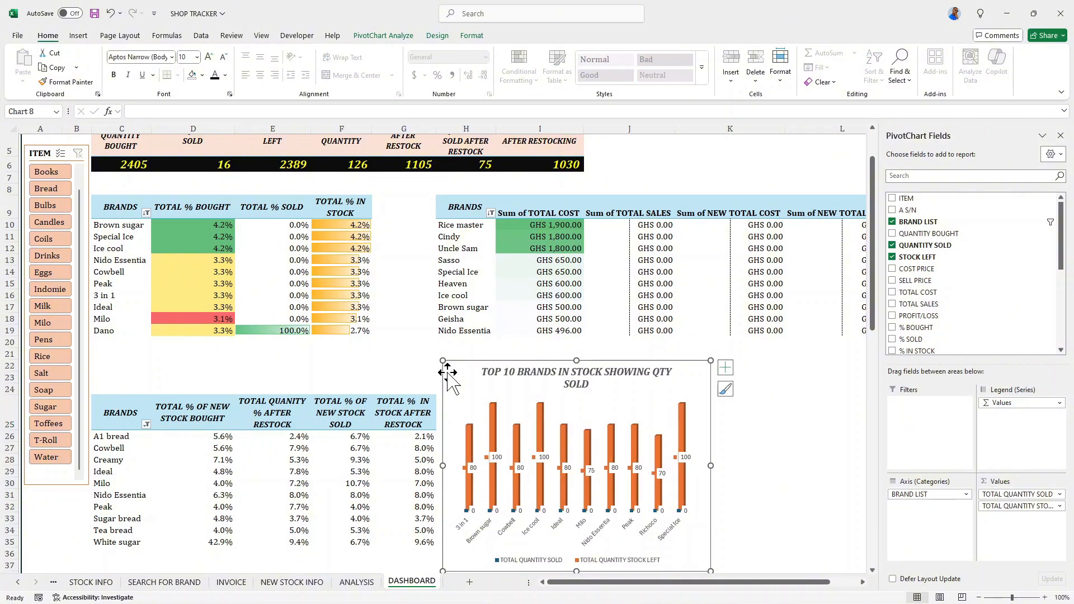
key(Right)
key(Right)
key(Right)
key(Right)
key(Right)
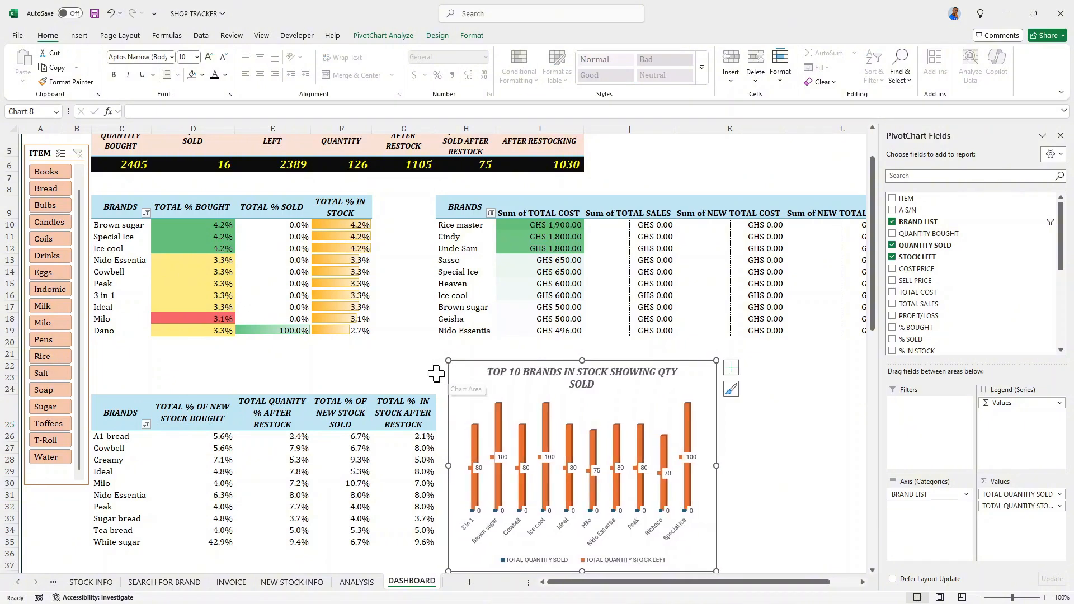
- Apply the Red - White - Green color scale to the TOTAL % OF NEW STOCK BOUGHT values in D26:D35
scroll(337, 390, down, 1)
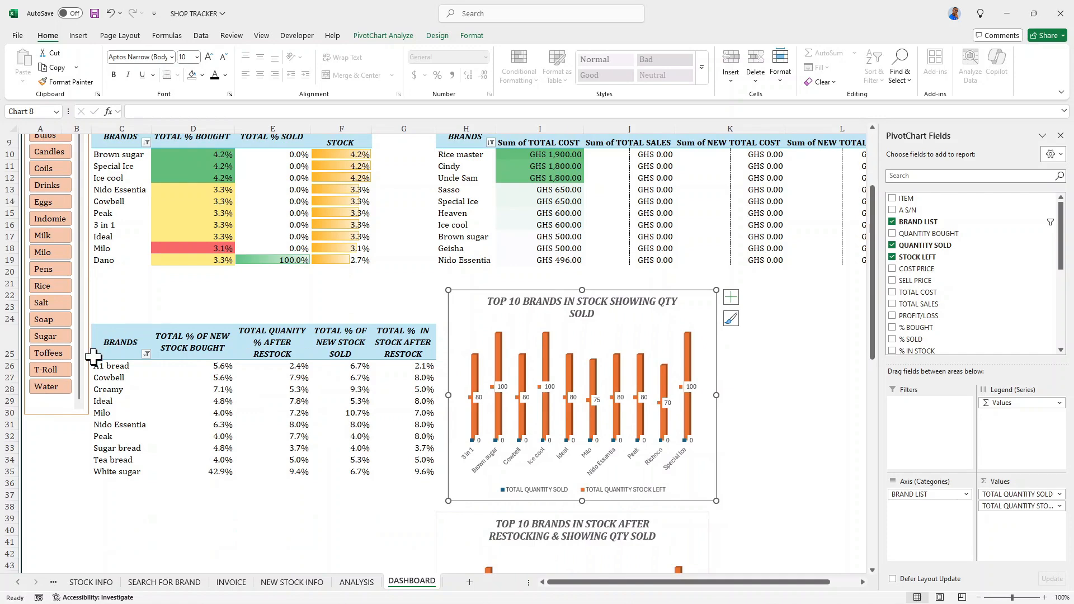
scroll(209, 270, up, 3)
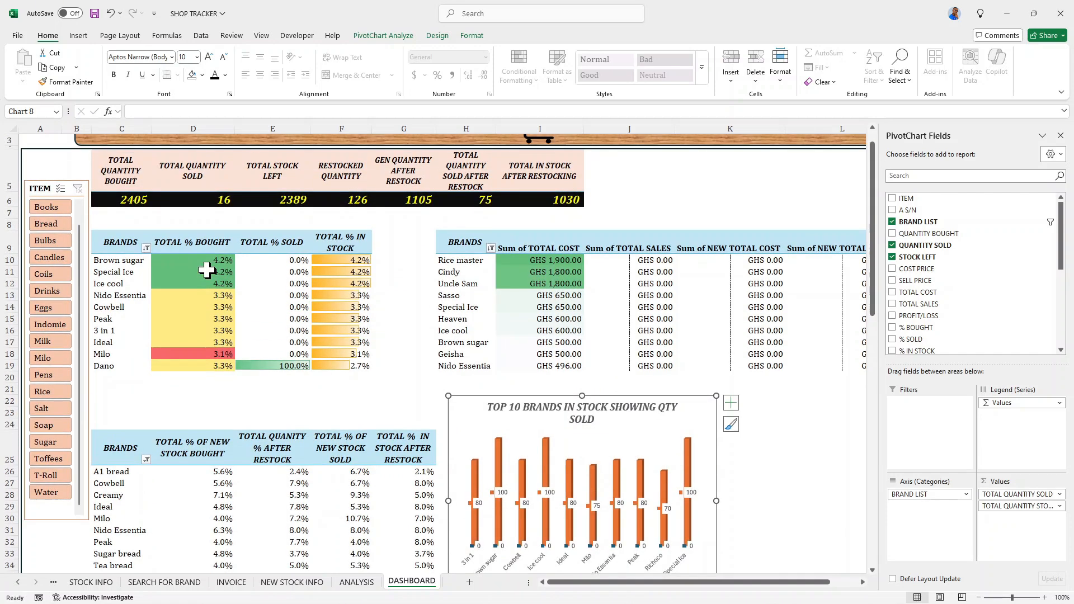
scroll(215, 272, down, 2)
drag(202, 401, 217, 505)
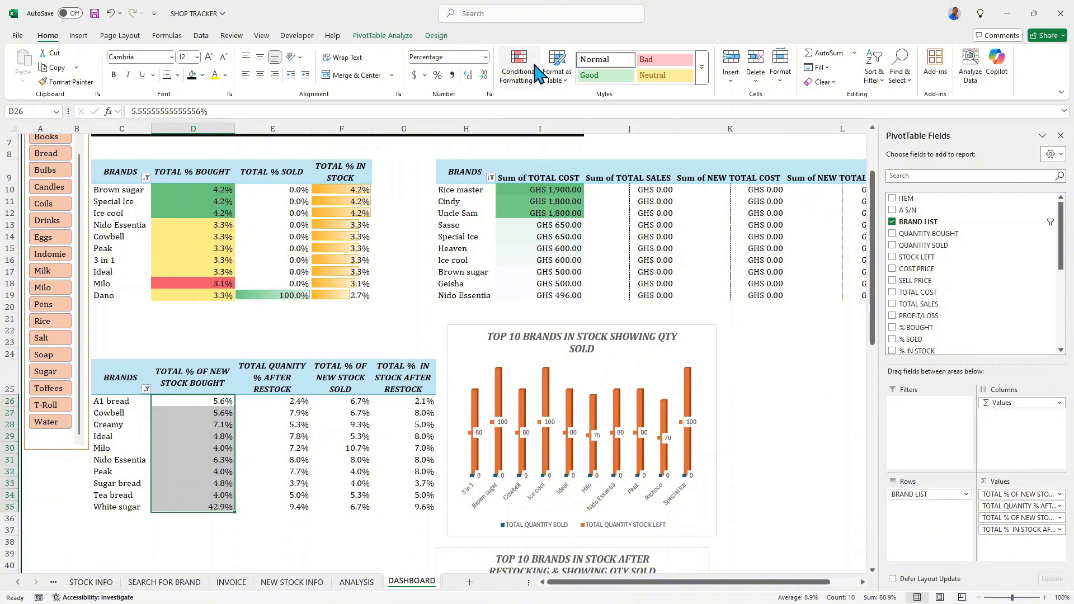
click(531, 73)
mouse_move(551, 175)
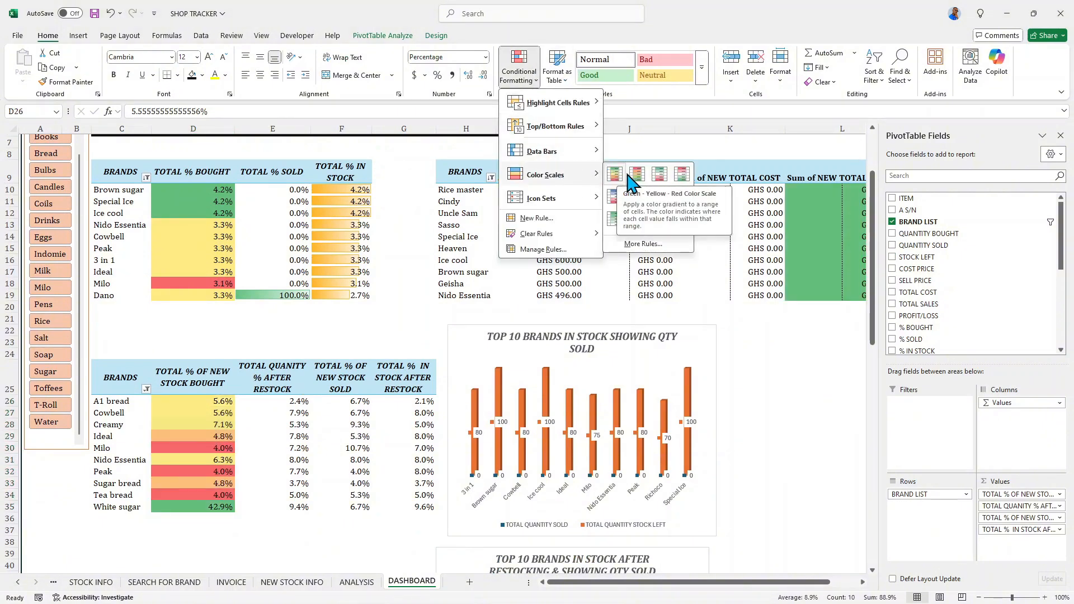
click(684, 175)
- Add blue gradient-fill data bars to the TOTAL QUANITY % AFTER RESTOCK values in E26:E35
drag(280, 401, 284, 502)
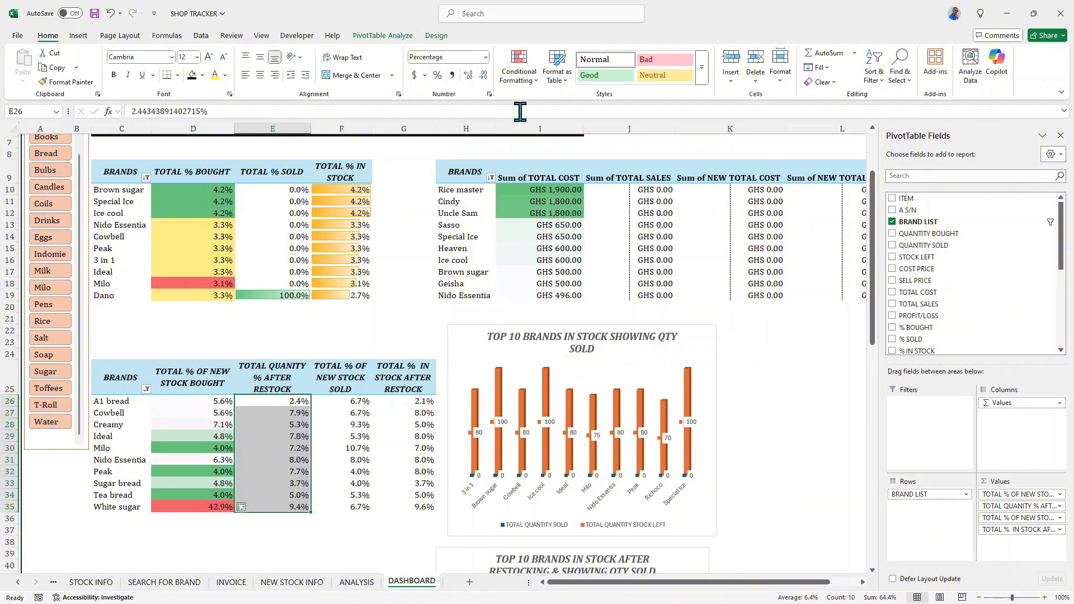
click(539, 90)
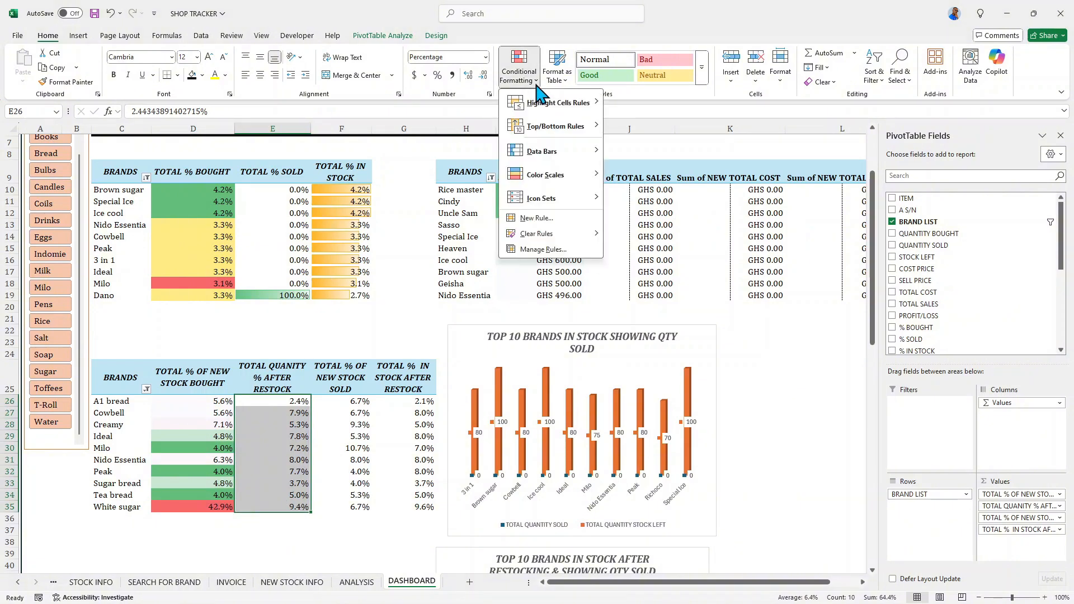
mouse_move(565, 151)
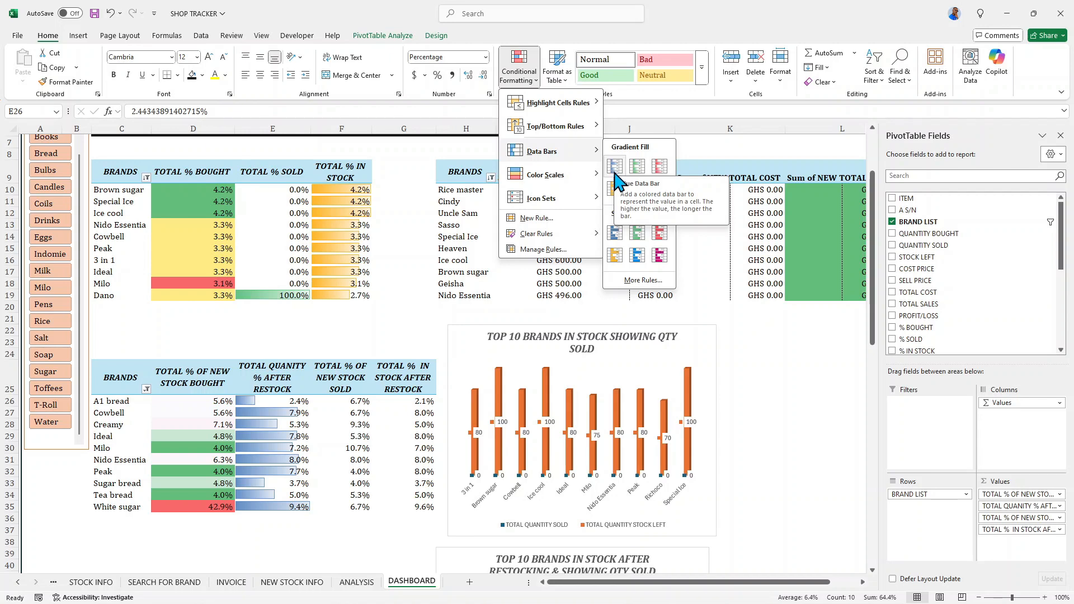
click(616, 166)
- Add green gradient-fill data bars to the TOTAL % OF NEW STOCK SOLD values in F26:F35
scroll(615, 178, up, 1)
drag(341, 437, 357, 542)
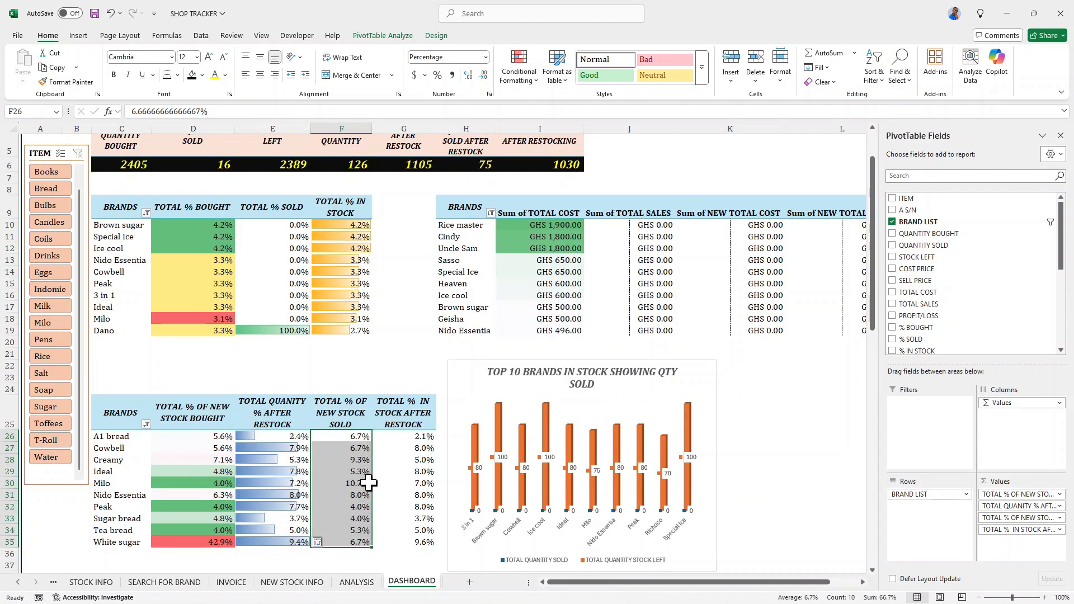
click(519, 70)
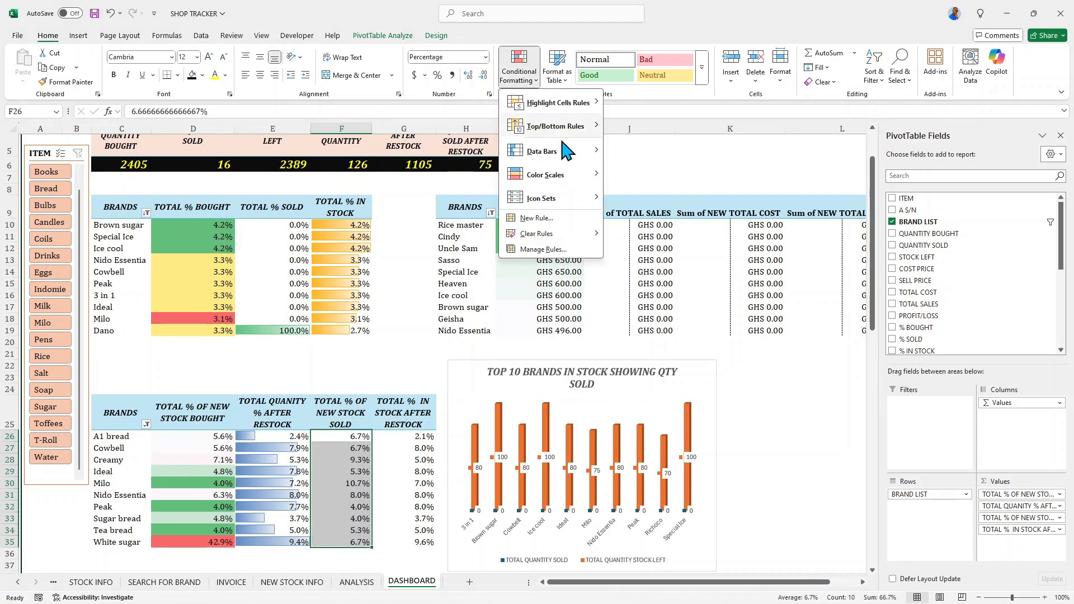
mouse_move(566, 151)
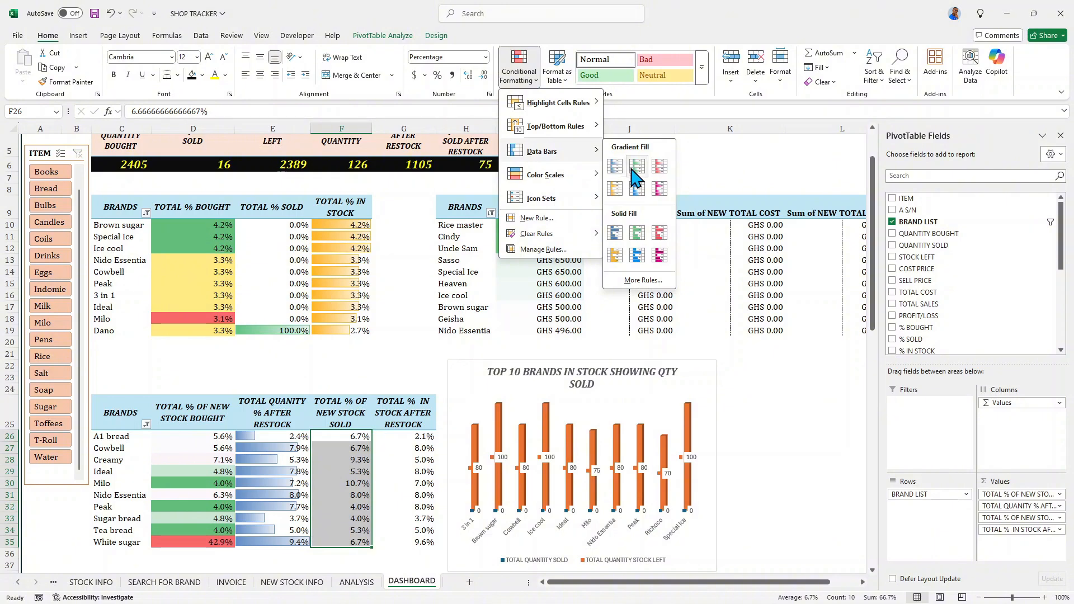
click(637, 167)
- Add red gradient-fill data bars to the TOTAL % IN STOCK AFTER RESTOCK values in G26:G35
drag(425, 441, 423, 543)
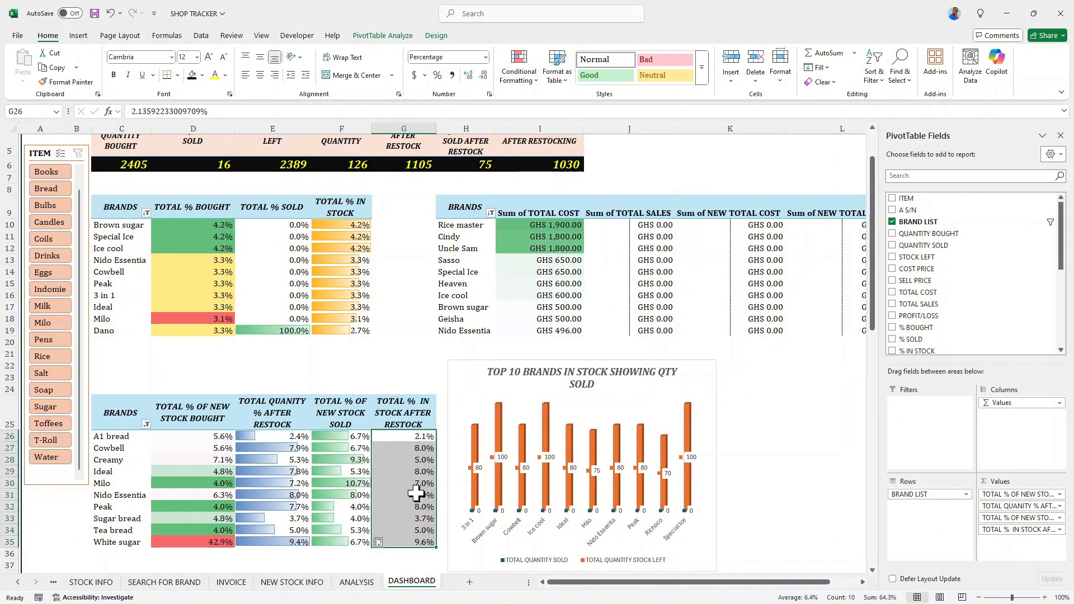
click(526, 75)
mouse_move(571, 160)
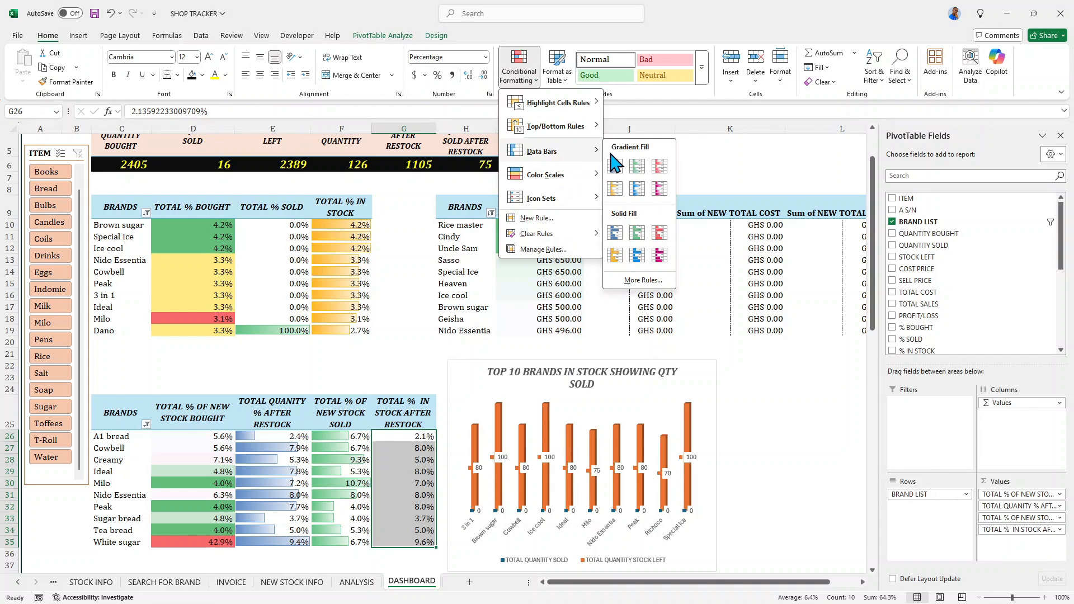
click(658, 166)
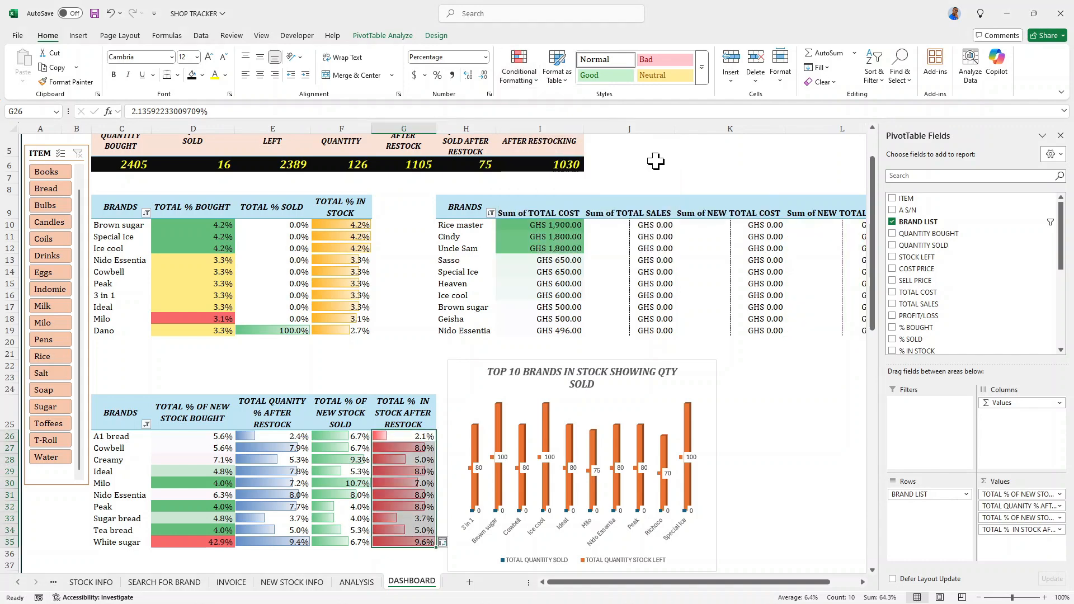
- Sort the lower pivot table by TOTAL % IN STOCK AFTER RESTOCK from largest to smallest
scroll(367, 402, down, 2)
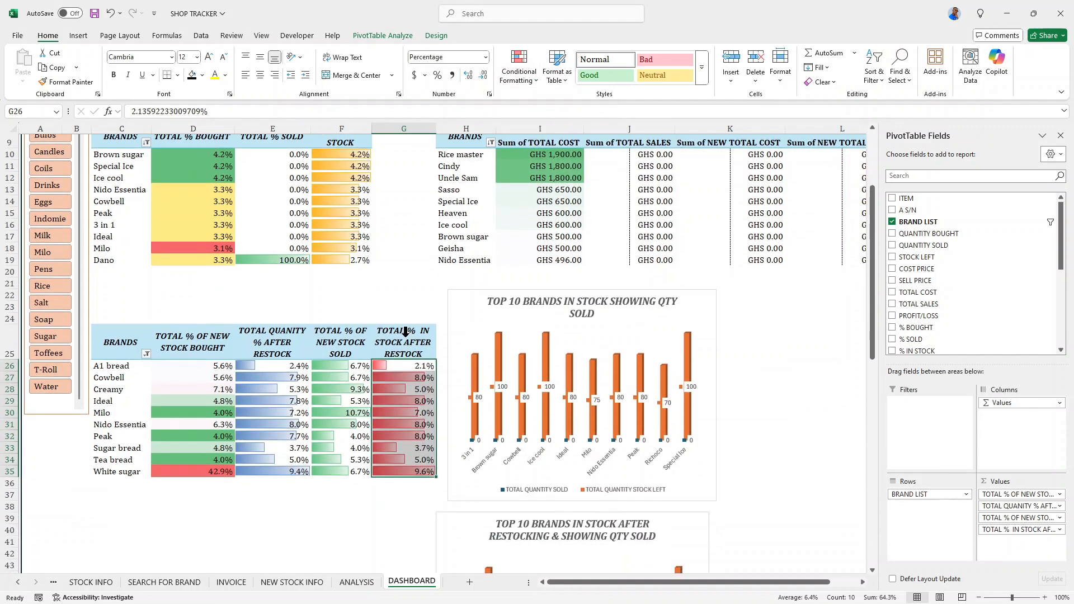
click(381, 365)
right_click(381, 365)
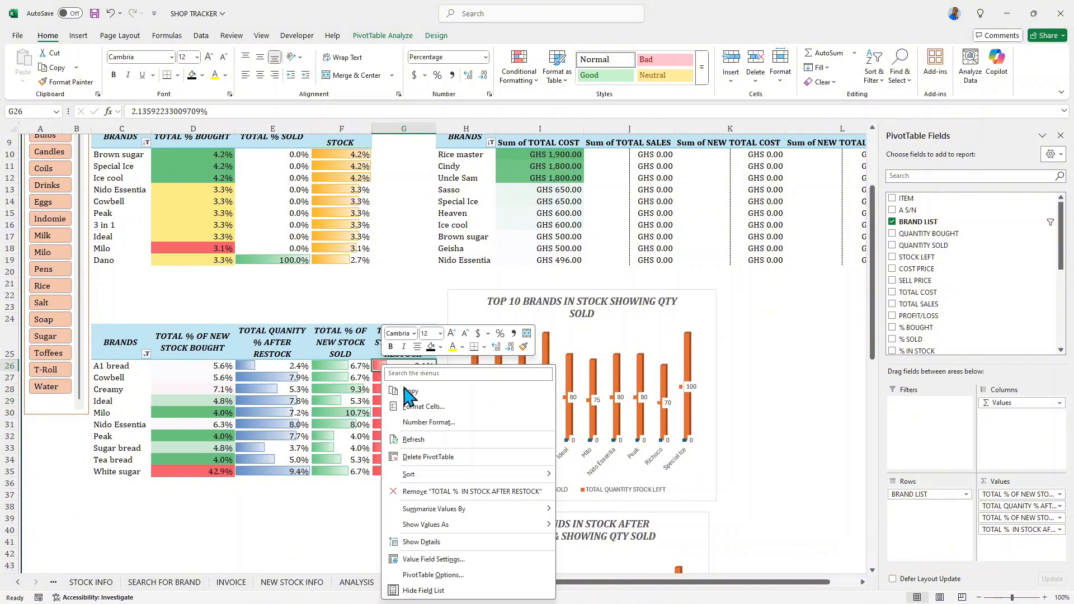
mouse_move(451, 481)
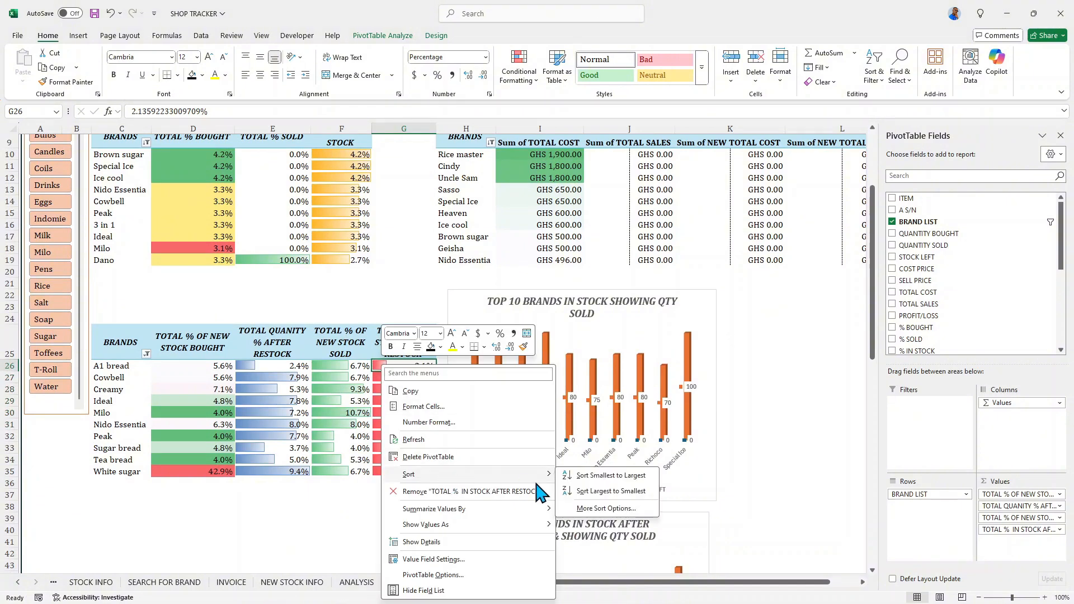
click(582, 490)
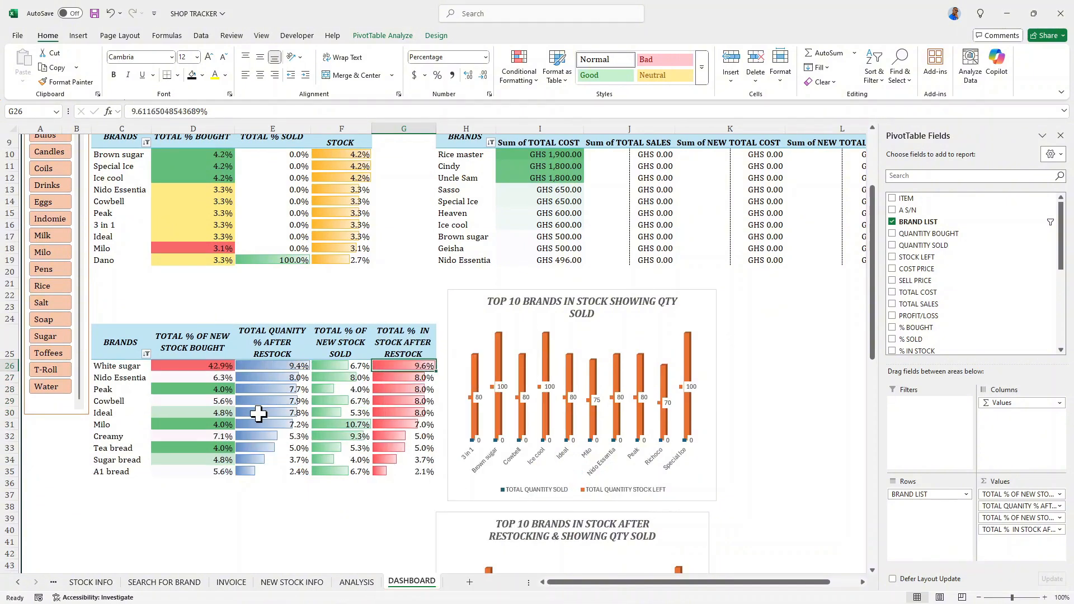
scroll(298, 390, up, 2)
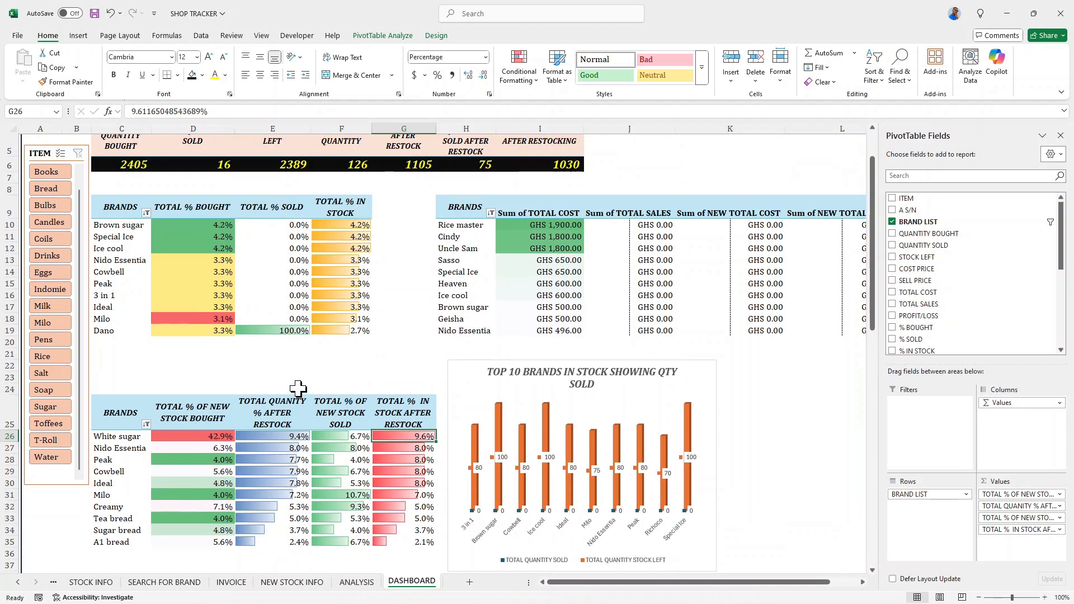
scroll(298, 390, up, 2)
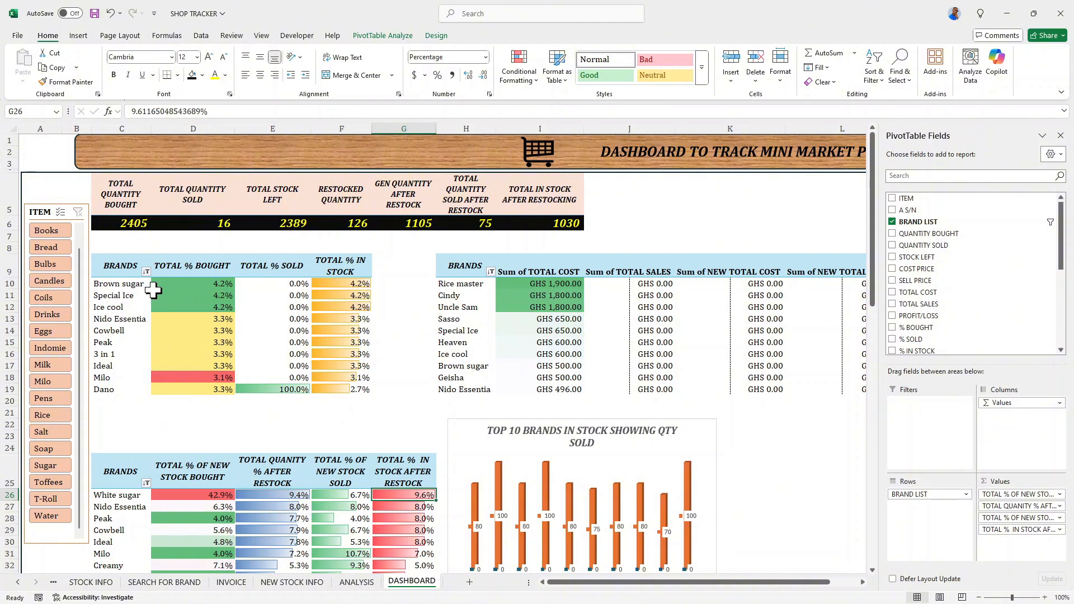
scroll(153, 290, down, 2)
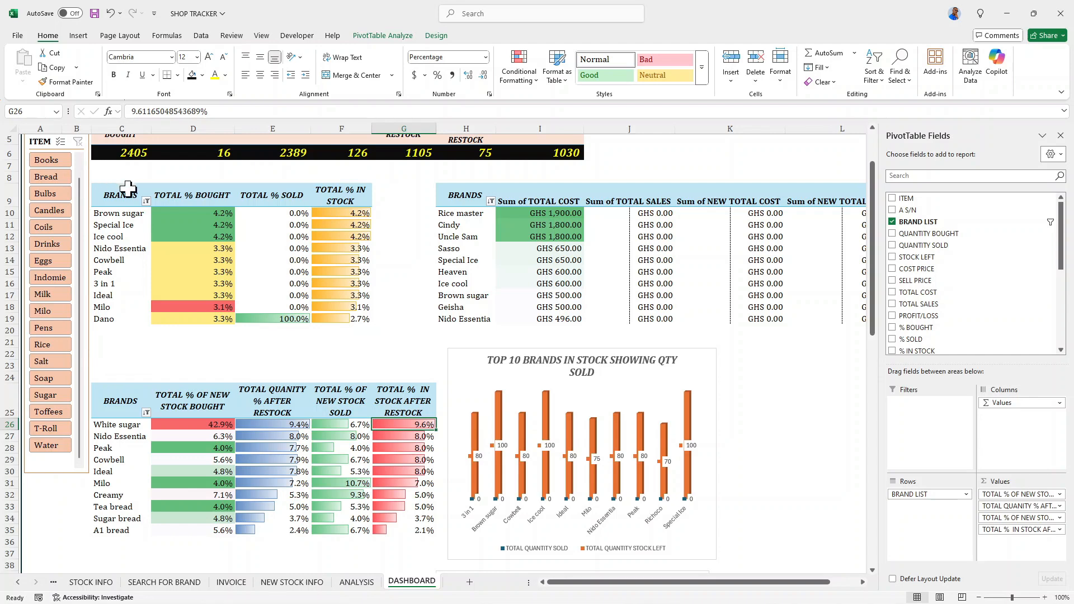
click(78, 35)
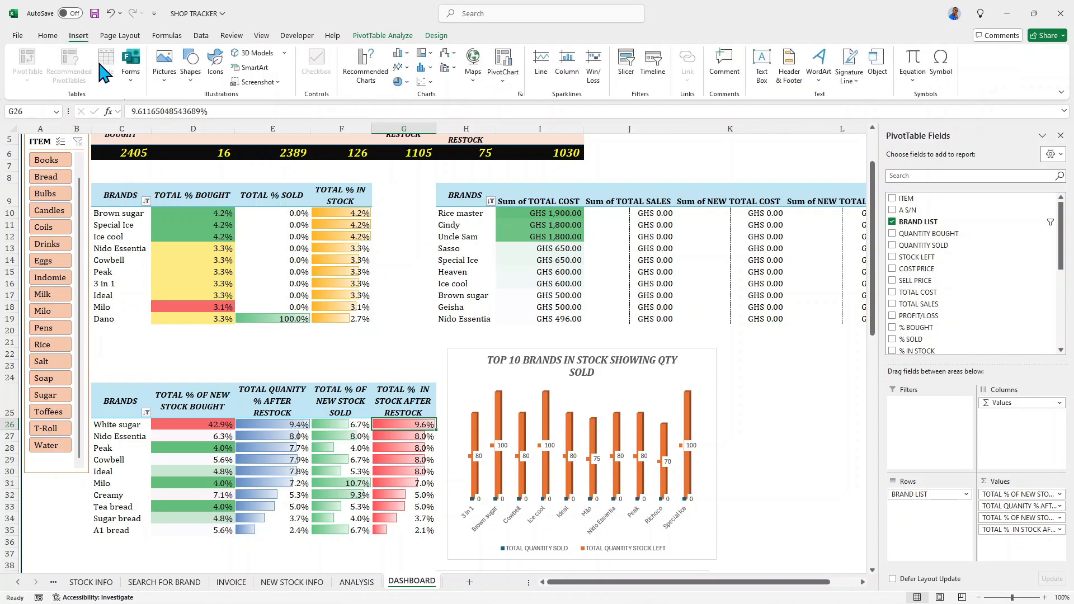
click(191, 65)
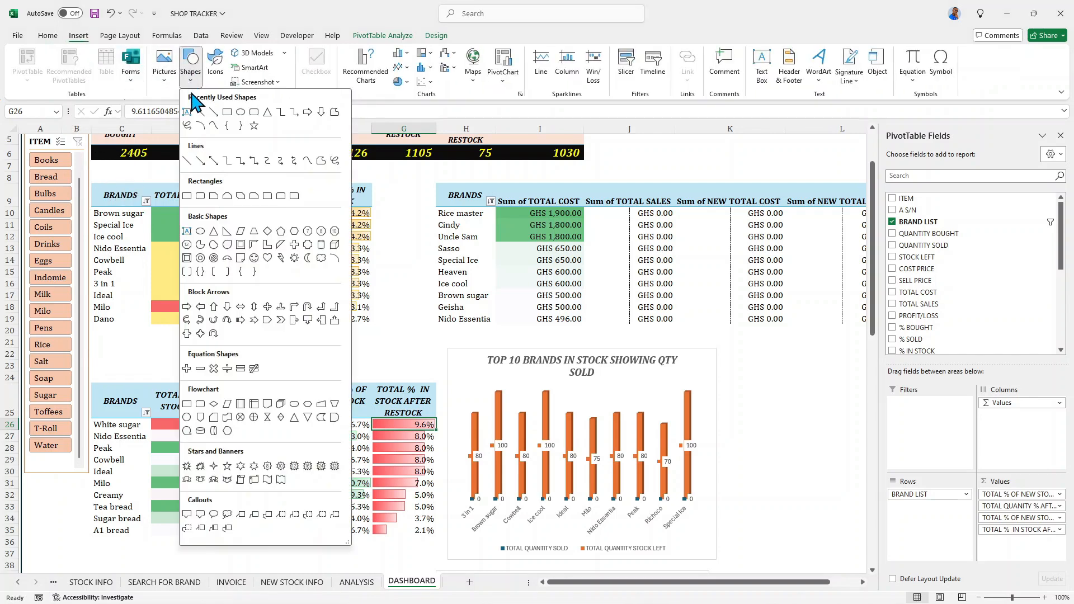
click(241, 111)
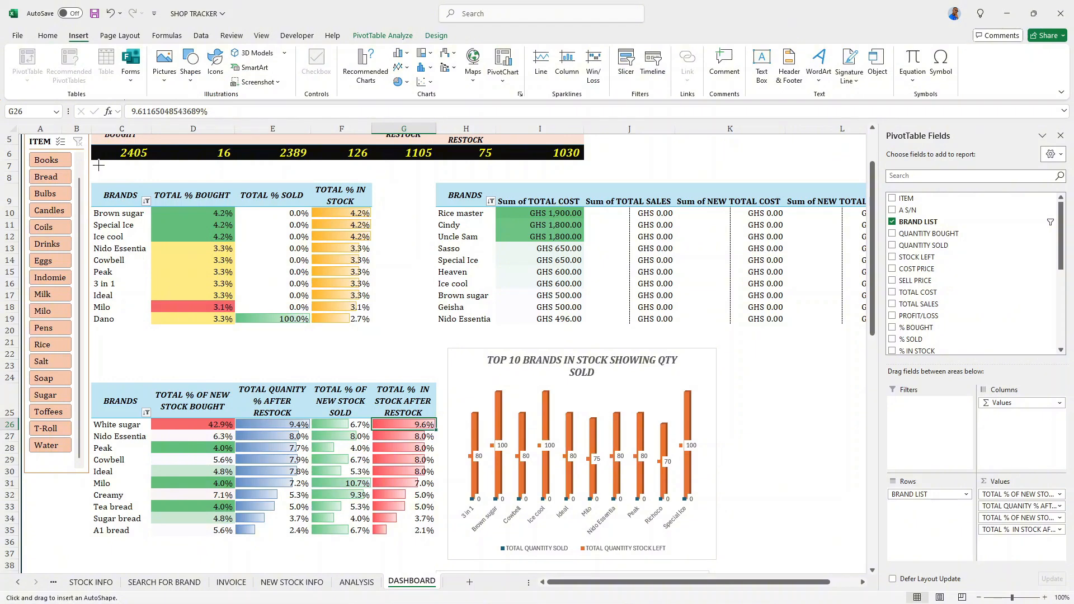
mouse_move(99, 175)
mouse_down()
mouse_move(199, 181)
mouse_move(180, 179)
mouse_up()
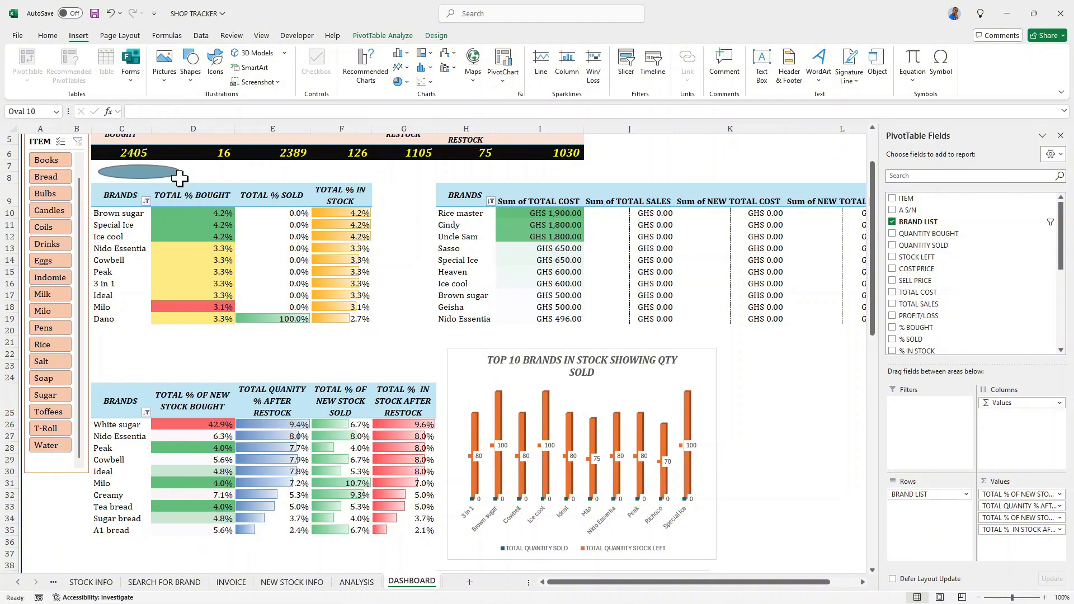
key(ctrl+z)
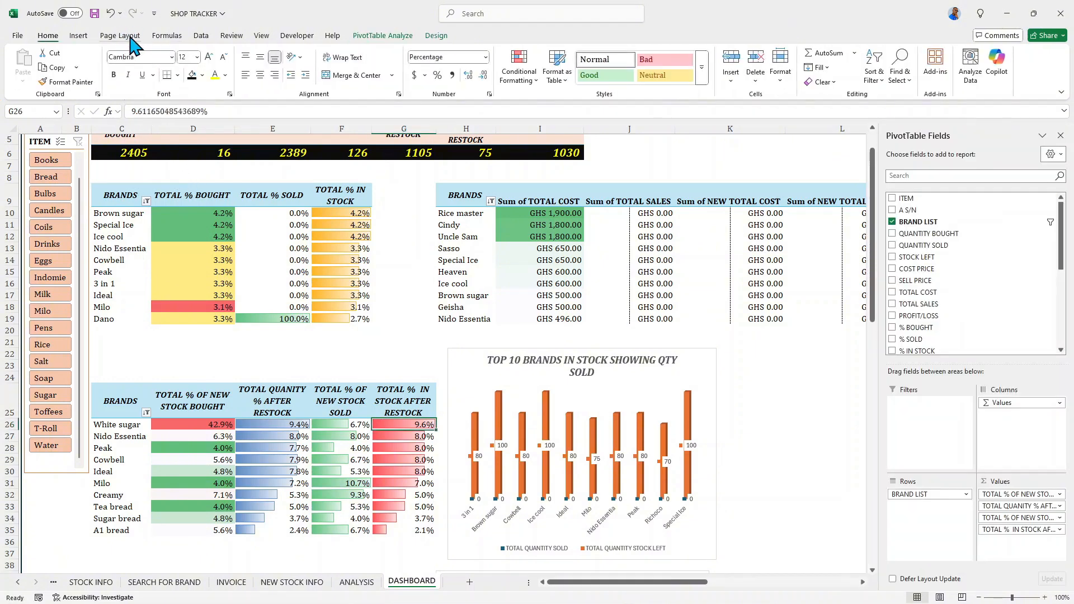
- Draw a rounded rectangle about 5.19" wide and 0.28" high above the first pivot table, reading "TOP 10 BRANDS WITH HIGHEST QUANTITIES IN % WITH % SOLD"
click(79, 35)
click(191, 63)
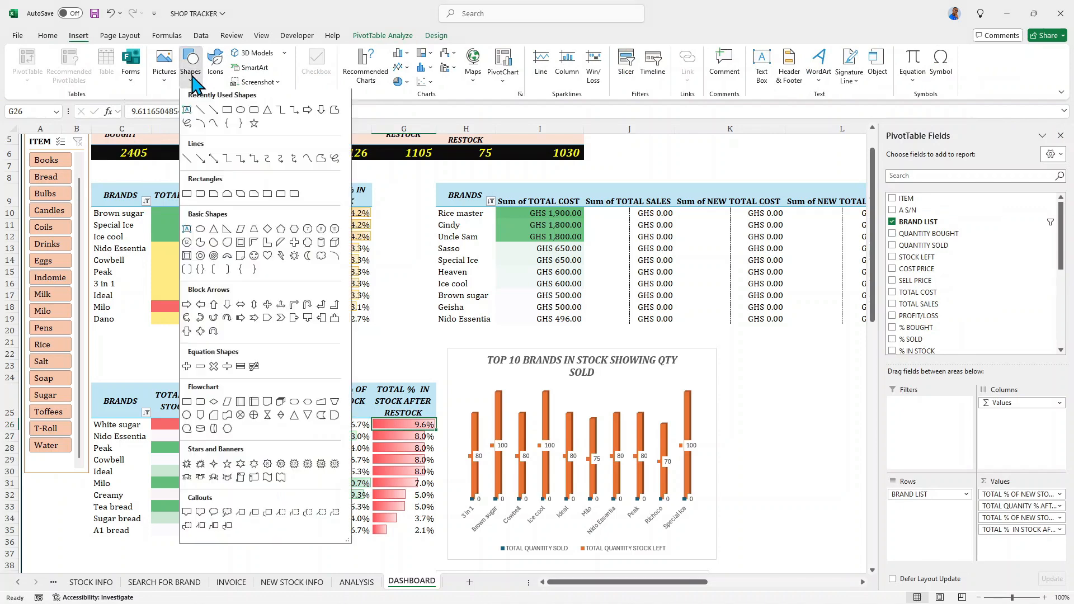
click(255, 112)
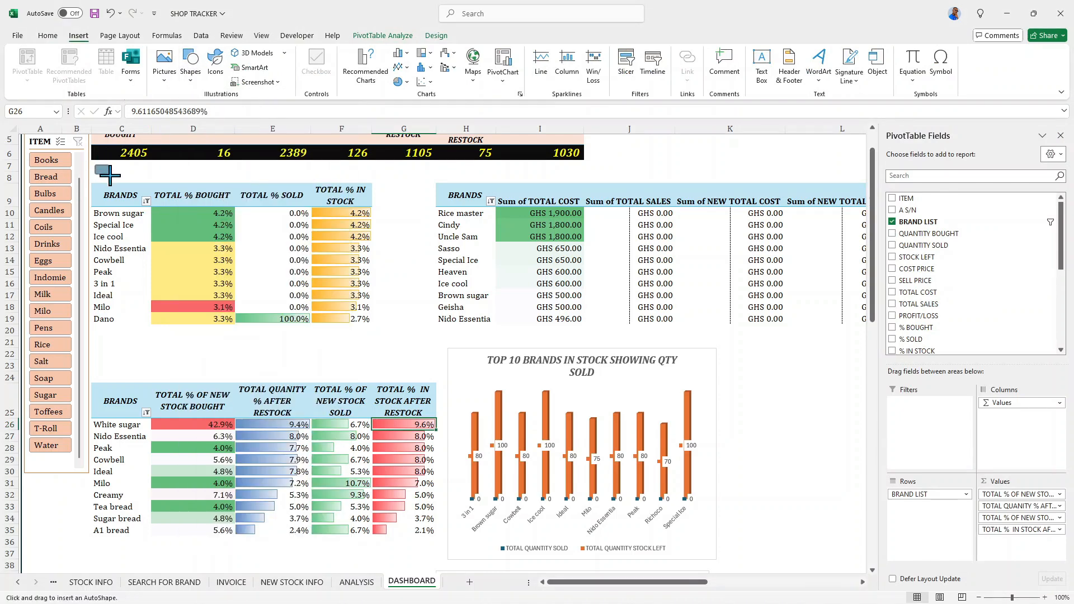
drag(109, 175, 374, 176)
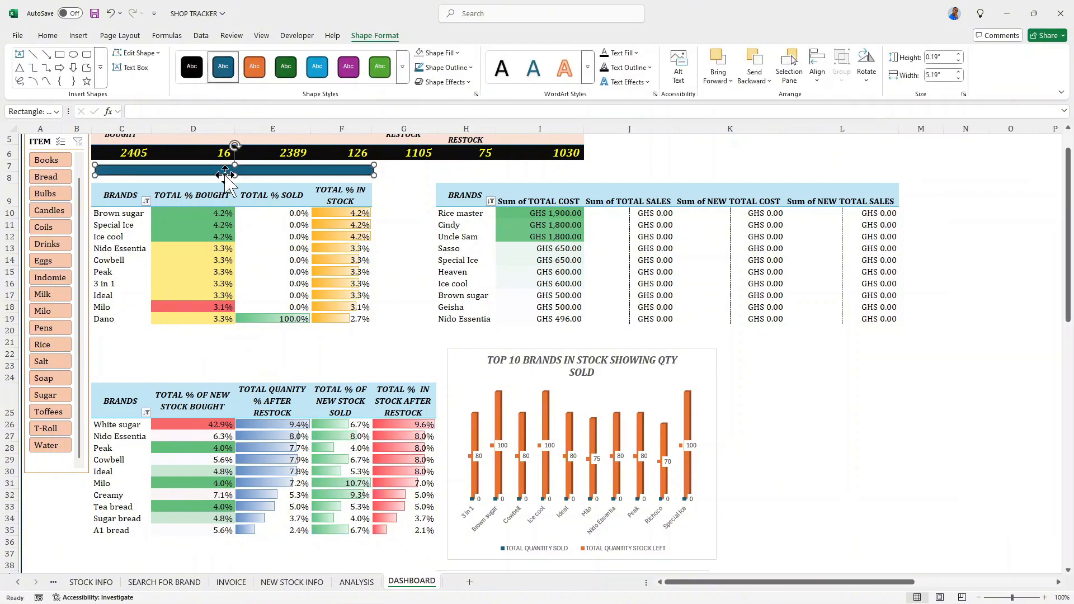
drag(234, 175, 234, 180)
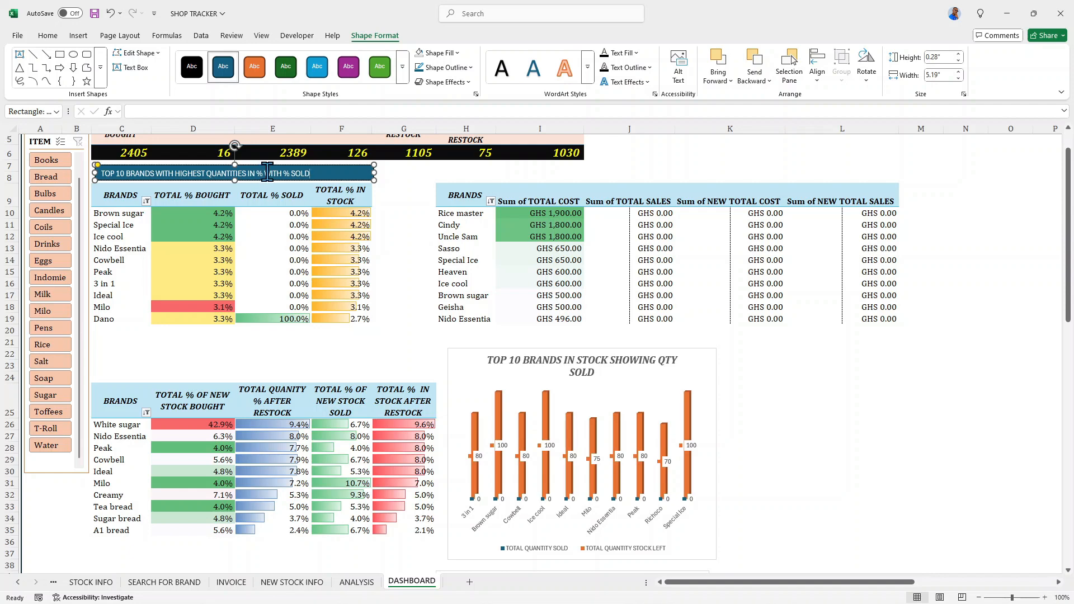
- Format the rounded rectangle's text as Cambria, bold, italic, size 10.5 and centred
drag(308, 174, 96, 175)
click(44, 36)
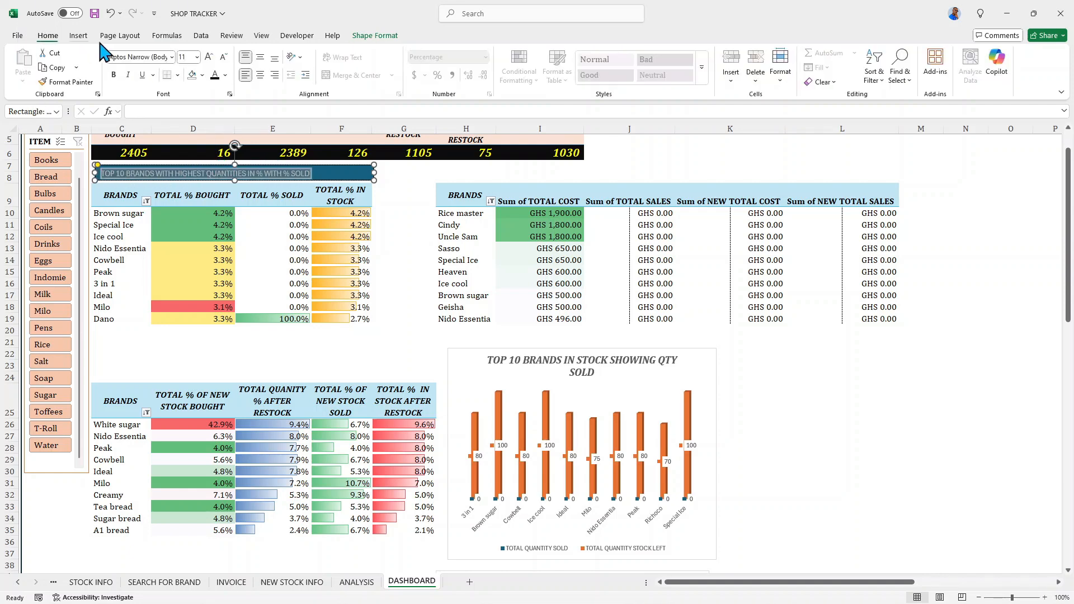
click(172, 57)
click(137, 137)
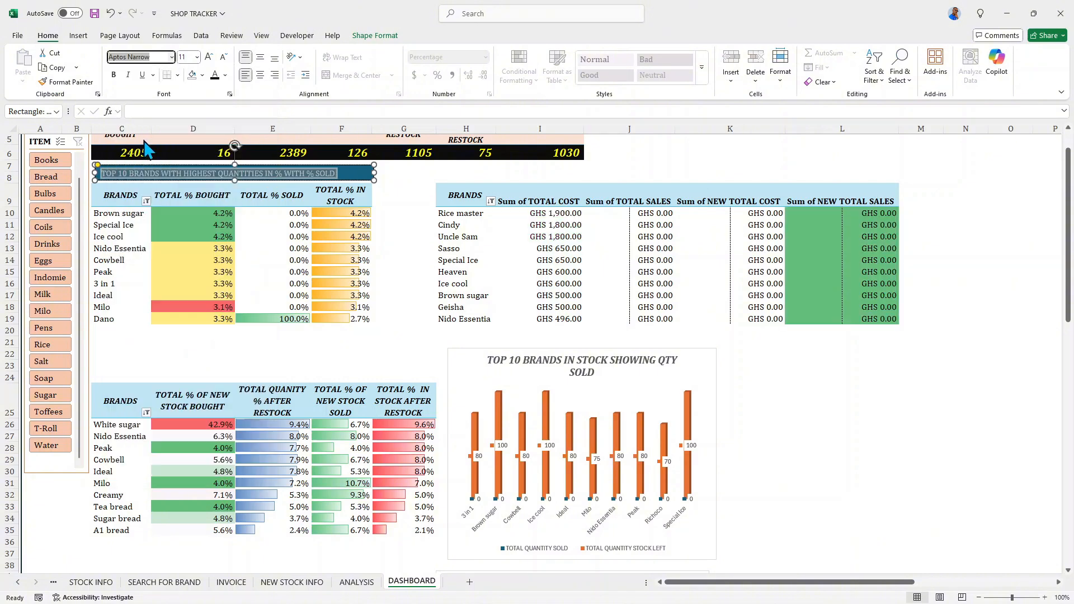
click(115, 76)
click(130, 75)
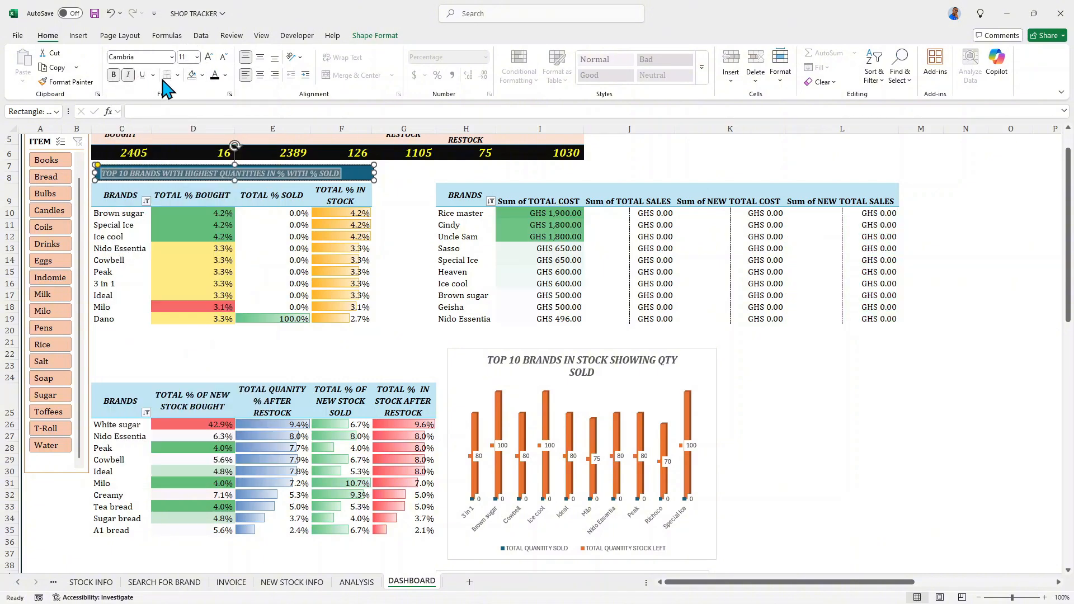
click(223, 57)
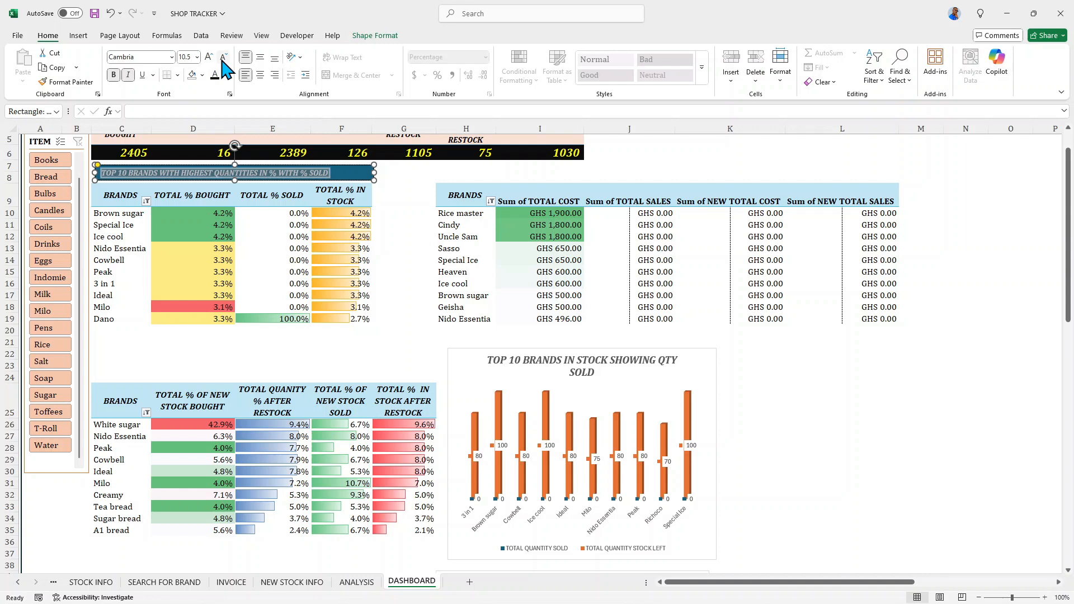
click(261, 76)
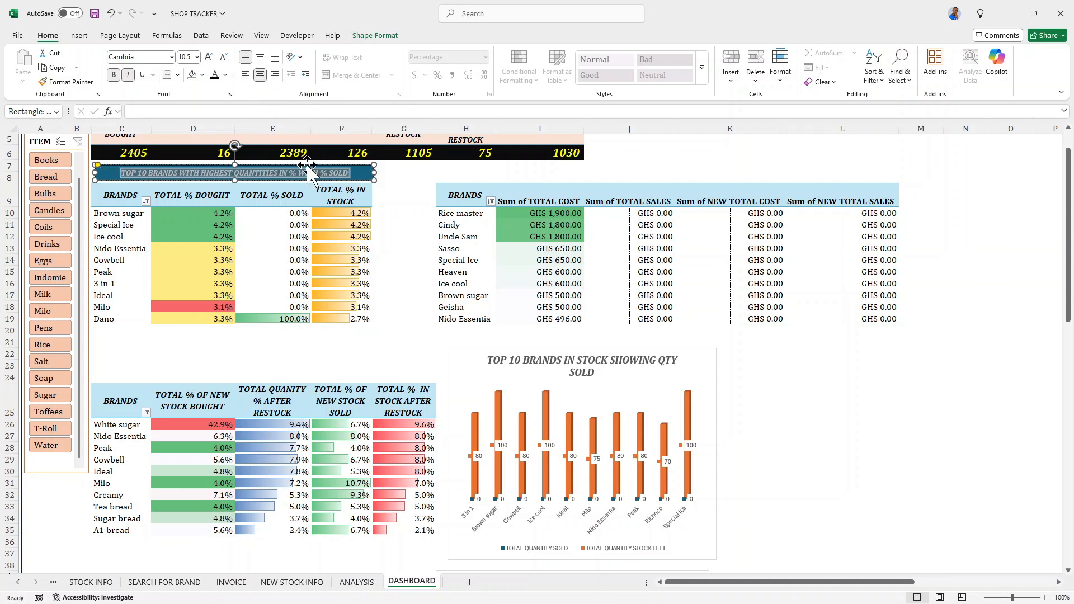
- Set the title shape above the first pivot table to No Fill and apply the fourth preset shape effect
click(358, 35)
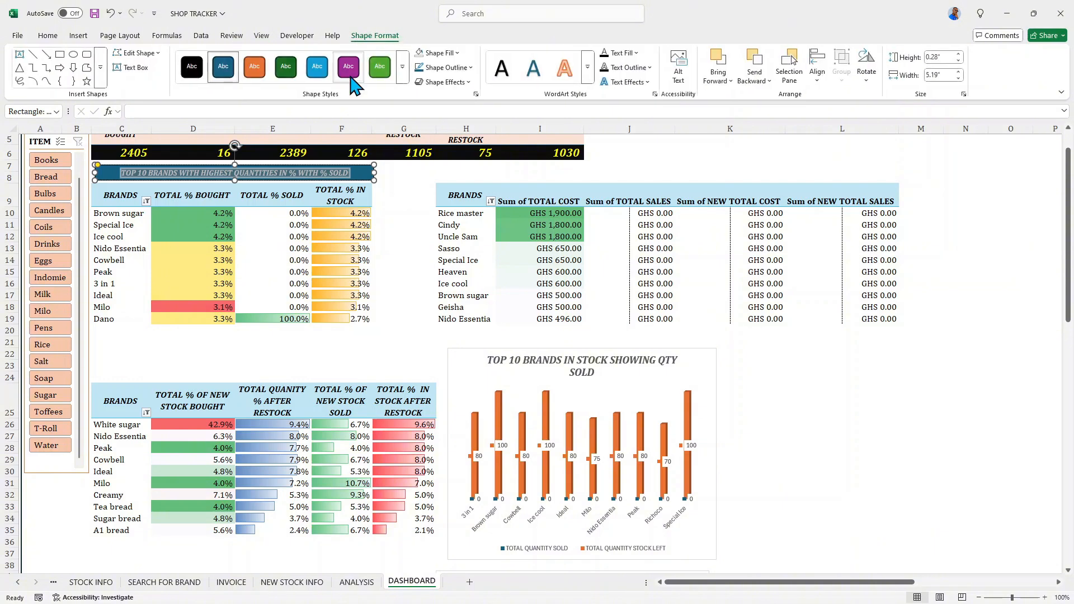
click(453, 53)
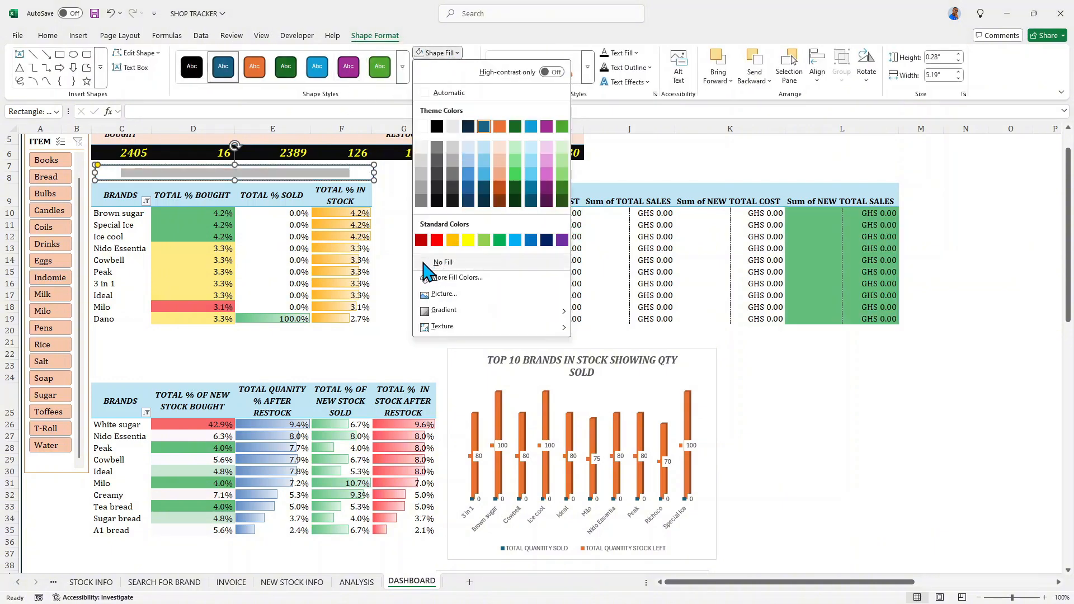
click(441, 262)
click(454, 52)
click(454, 52)
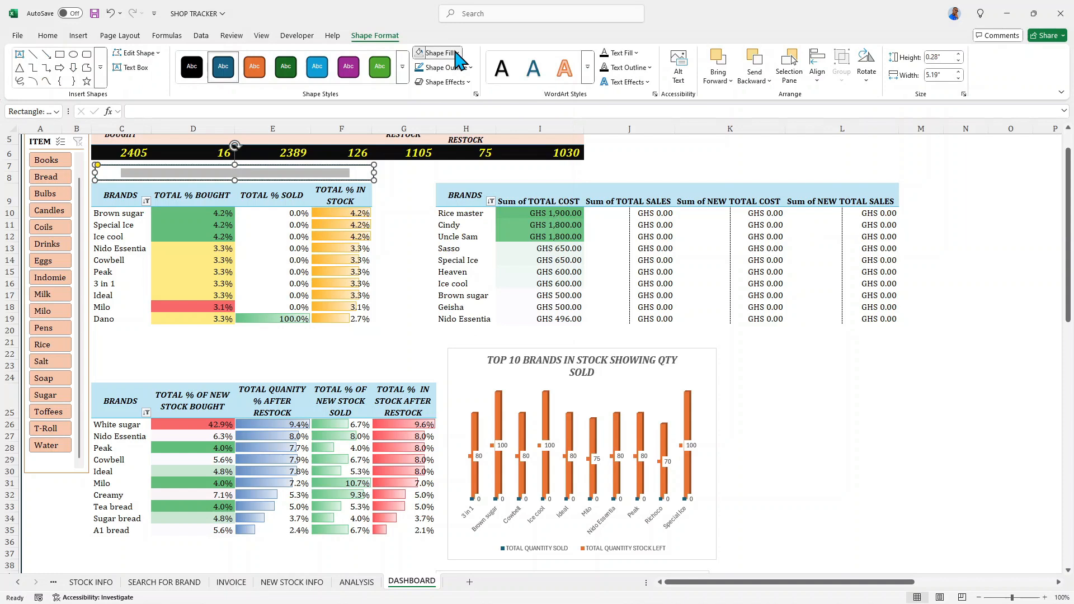
click(469, 83)
mouse_move(489, 104)
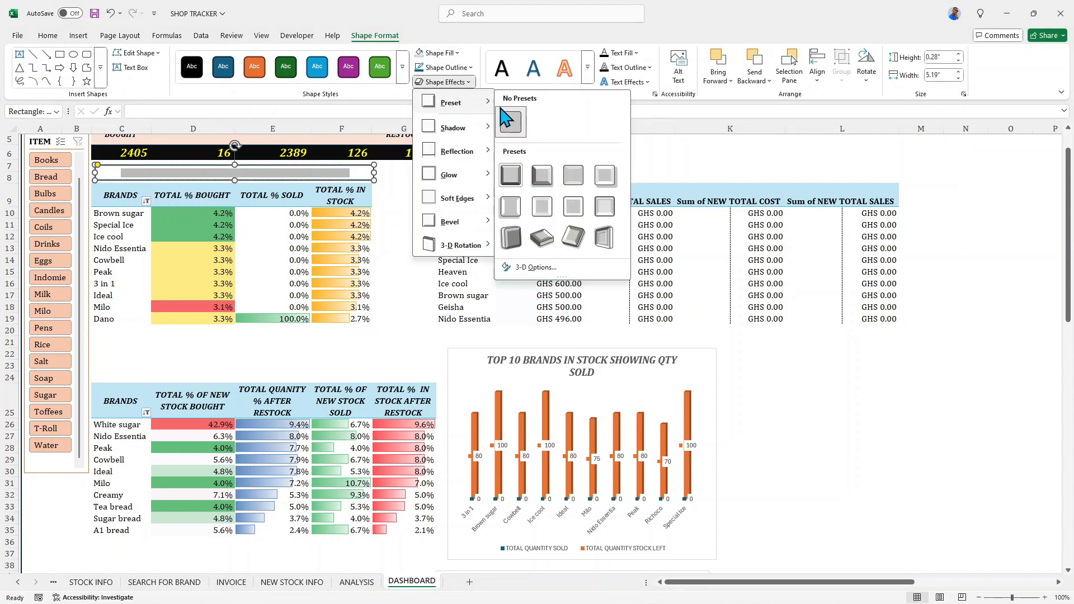
click(604, 175)
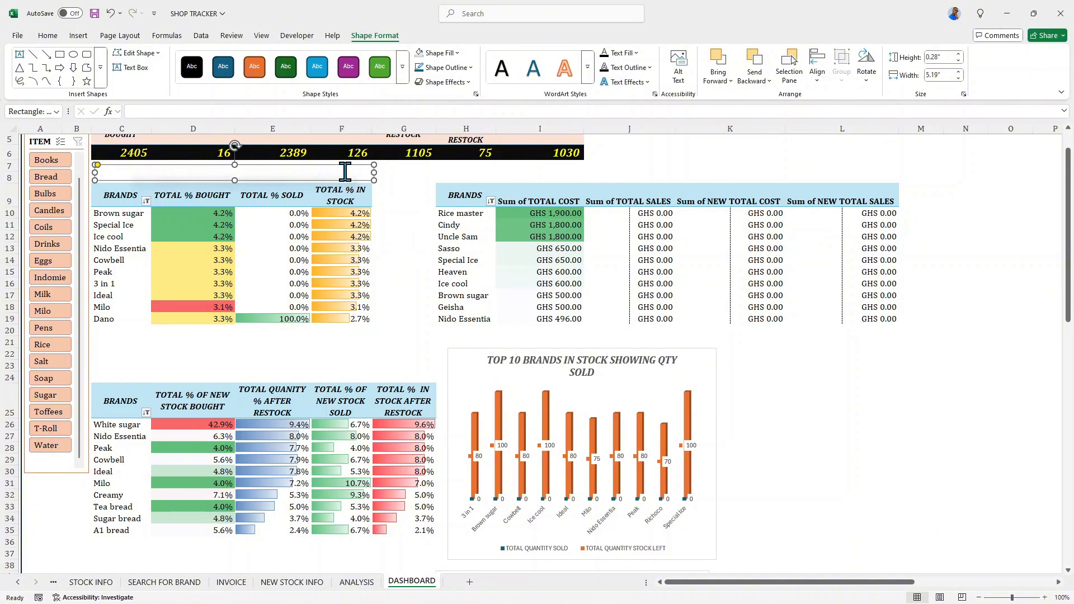
- Set the text fill of the title above the first pivot table to black
click(324, 172)
drag(324, 172, 106, 173)
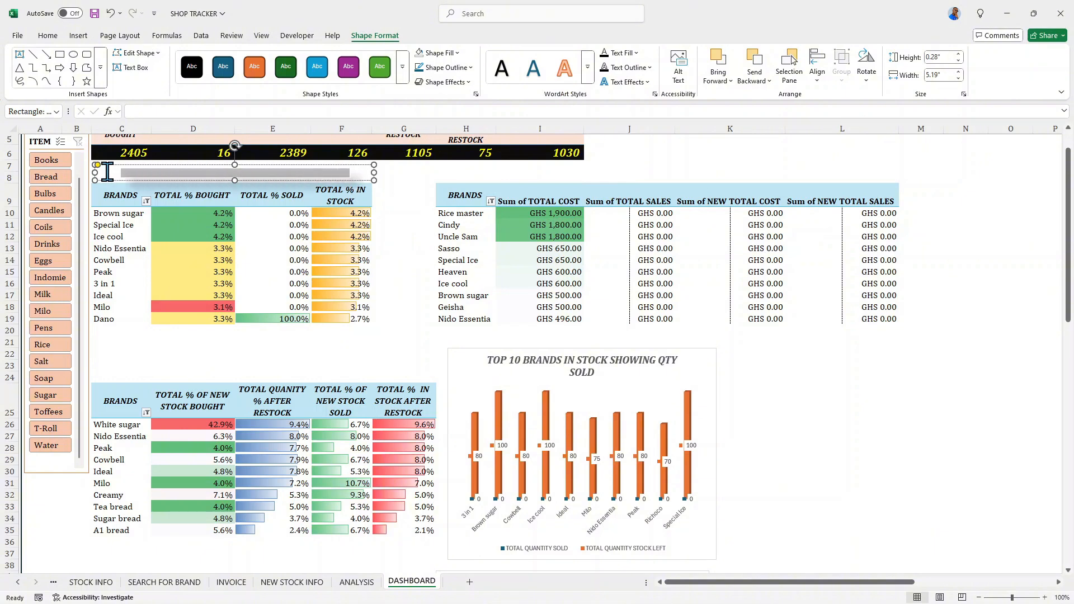
click(632, 53)
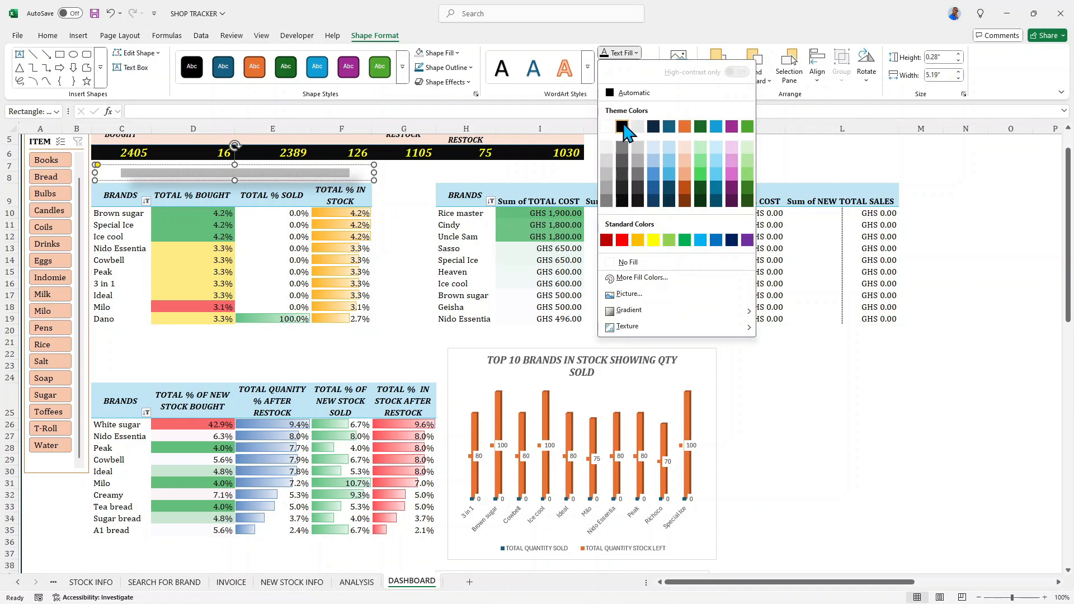
click(622, 126)
click(386, 173)
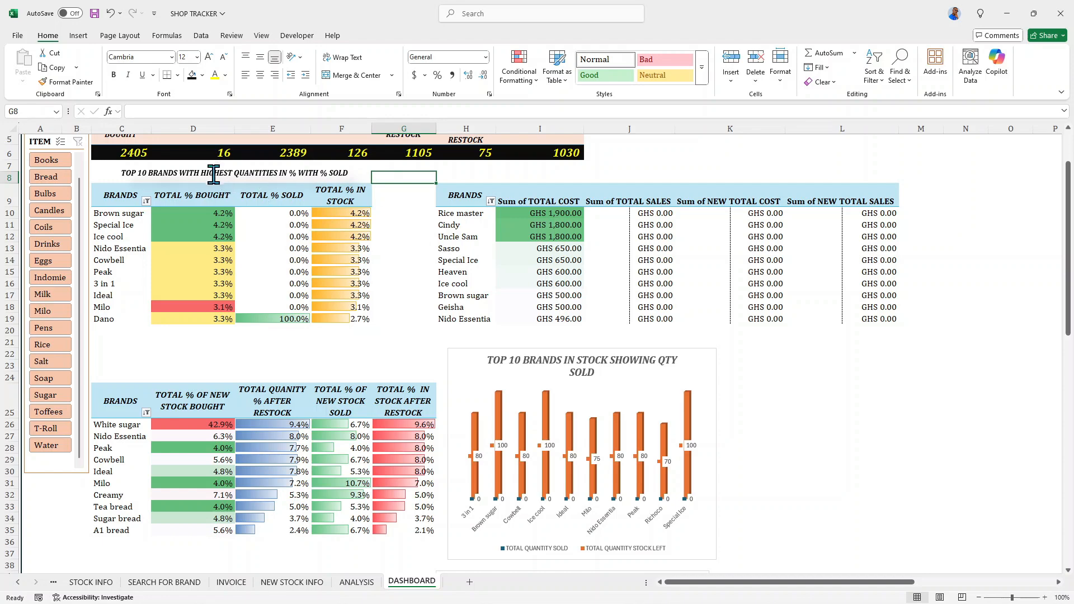
- Duplicate the title shape and place a copy directly above the lower pivot table, starting at column C
drag(211, 171, 217, 170)
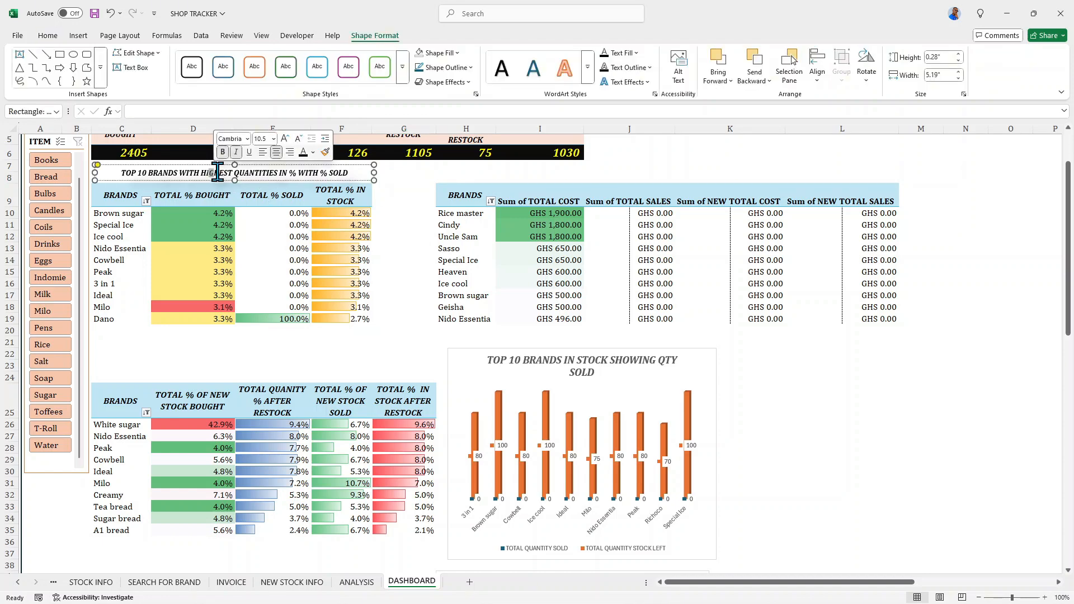
drag(218, 174, 709, 315)
click(409, 179)
drag(616, 342, 471, 364)
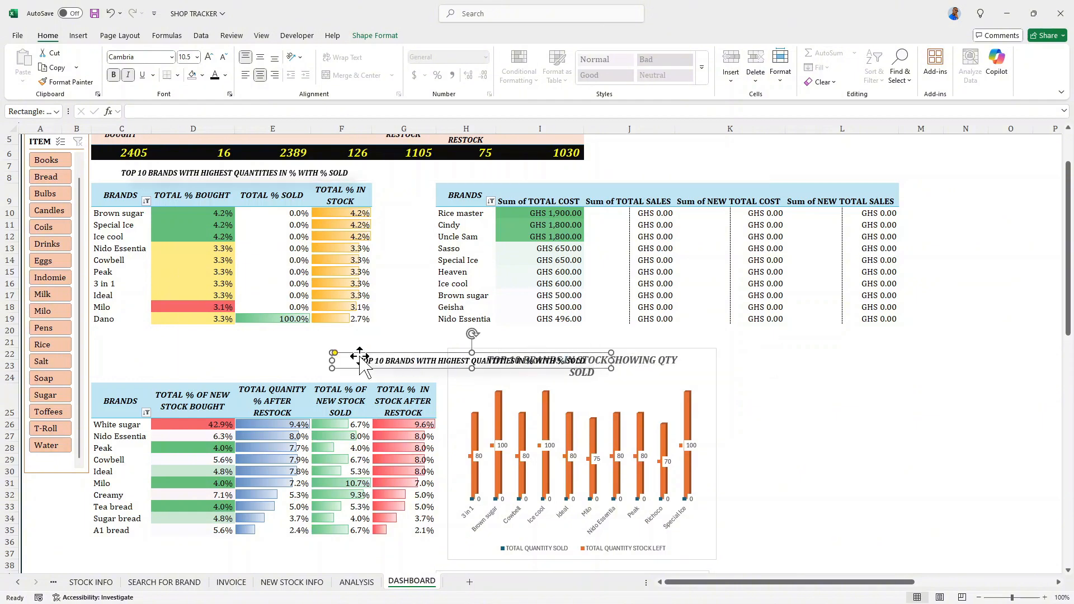
drag(334, 361, 102, 339)
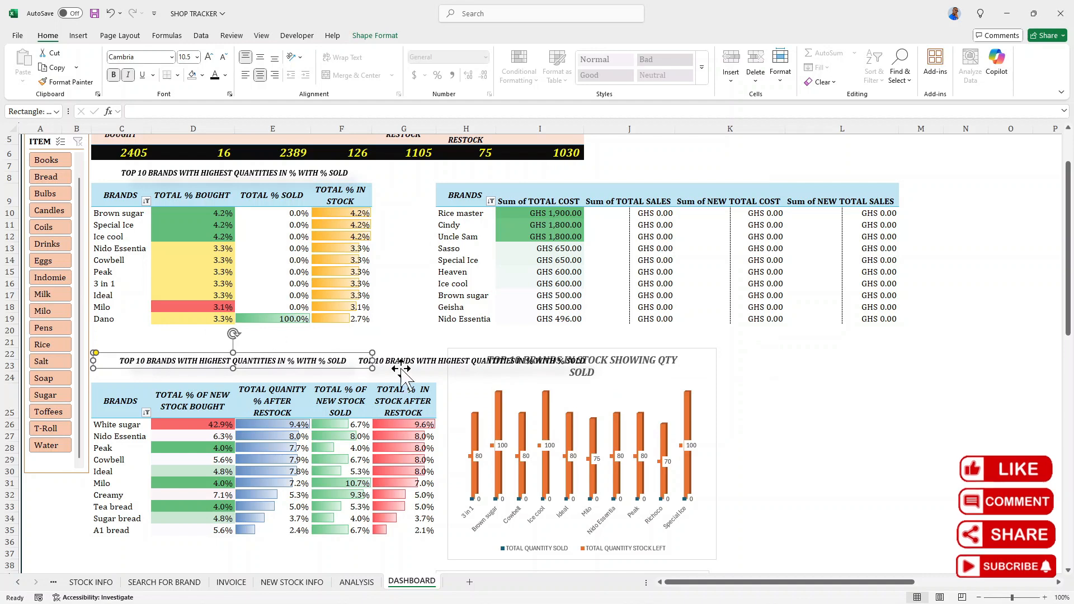
- Delete the surplus copy of the title shape that overlaps the chart title
click(416, 359)
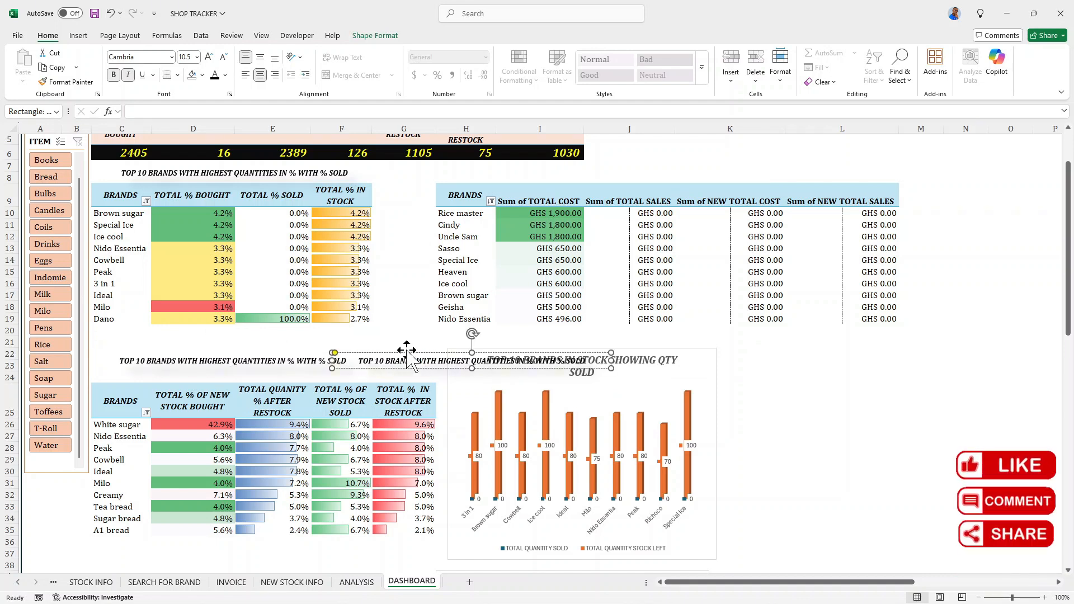
key(Delete)
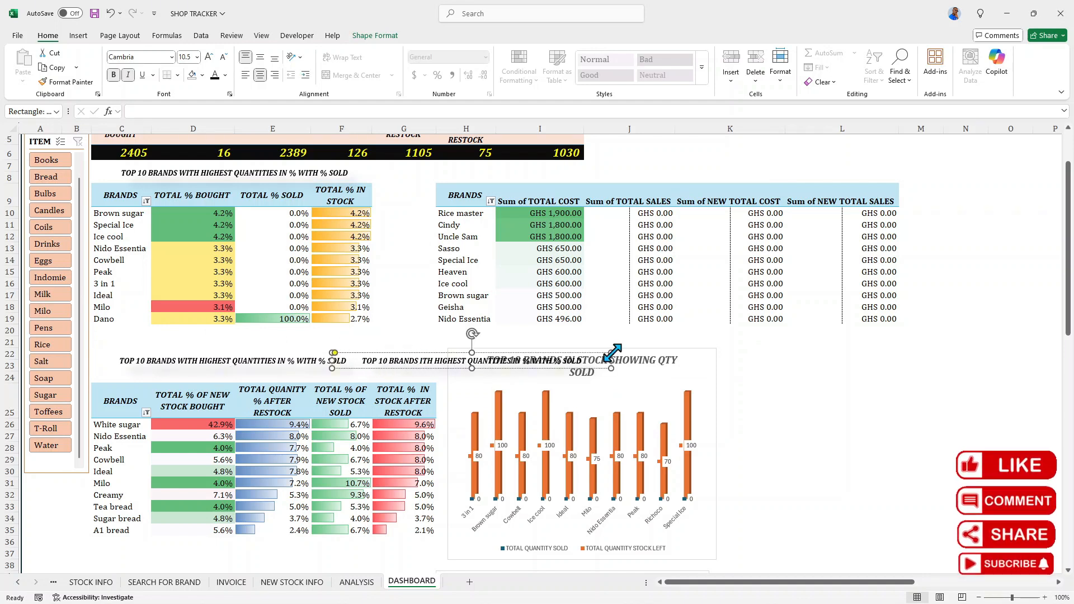
key(Escape)
key(Delete)
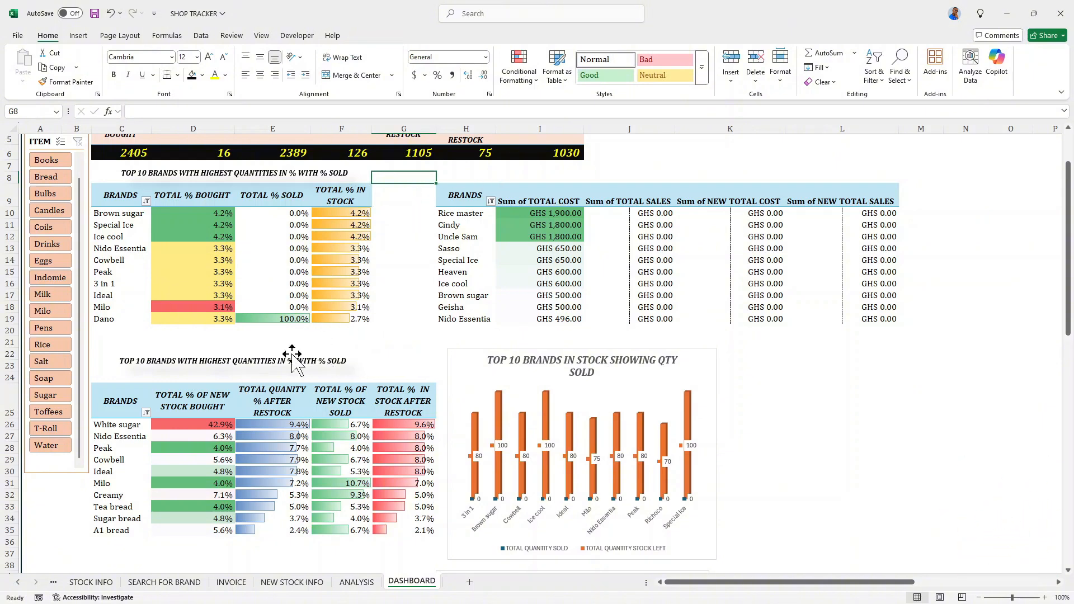
- Copy the first pivot table's title shape and place the copy above the cost and sales pivot table, level with the original
click(227, 173)
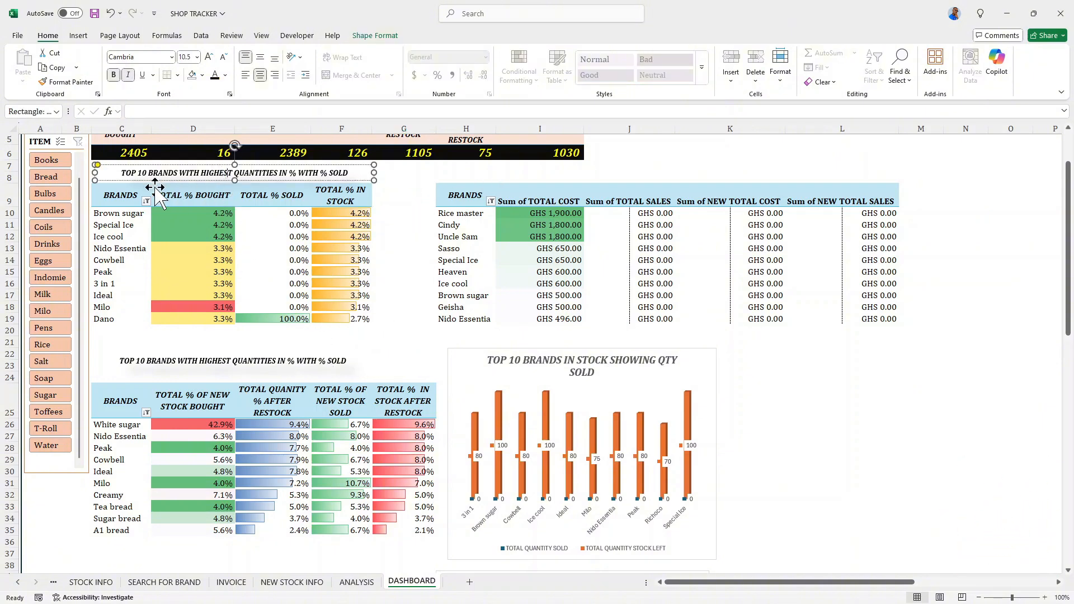
click(475, 167)
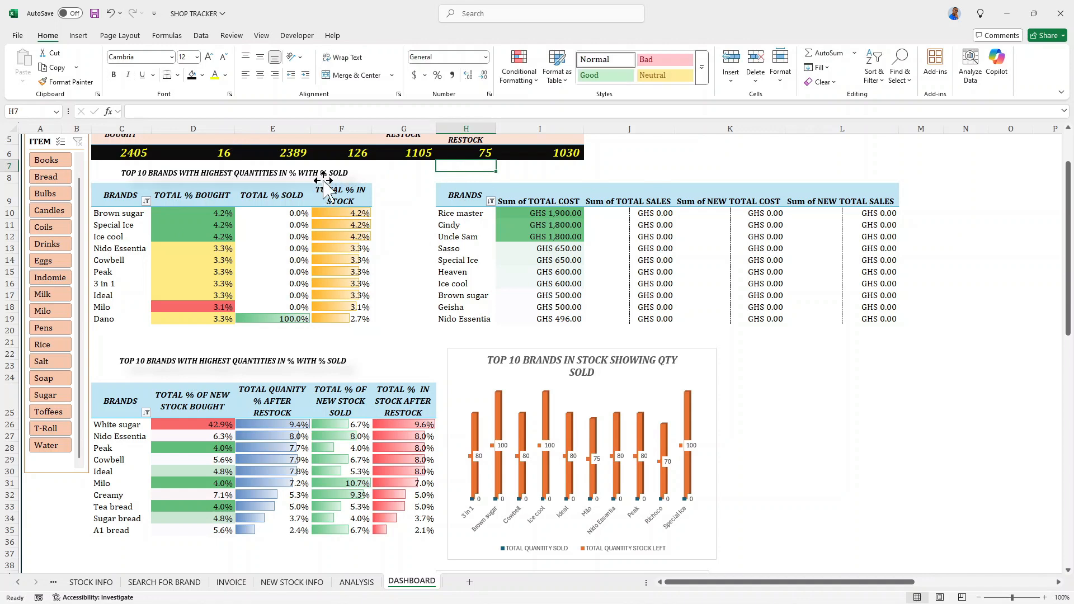
drag(326, 174, 750, 182)
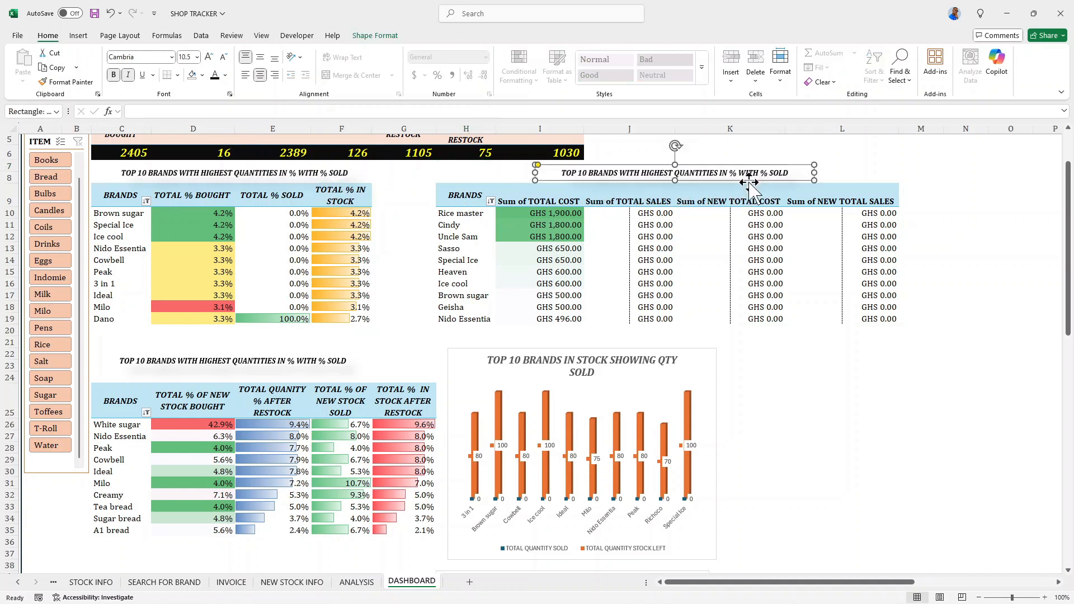
- Open the title above the lower pivot table for text editing
click(340, 360)
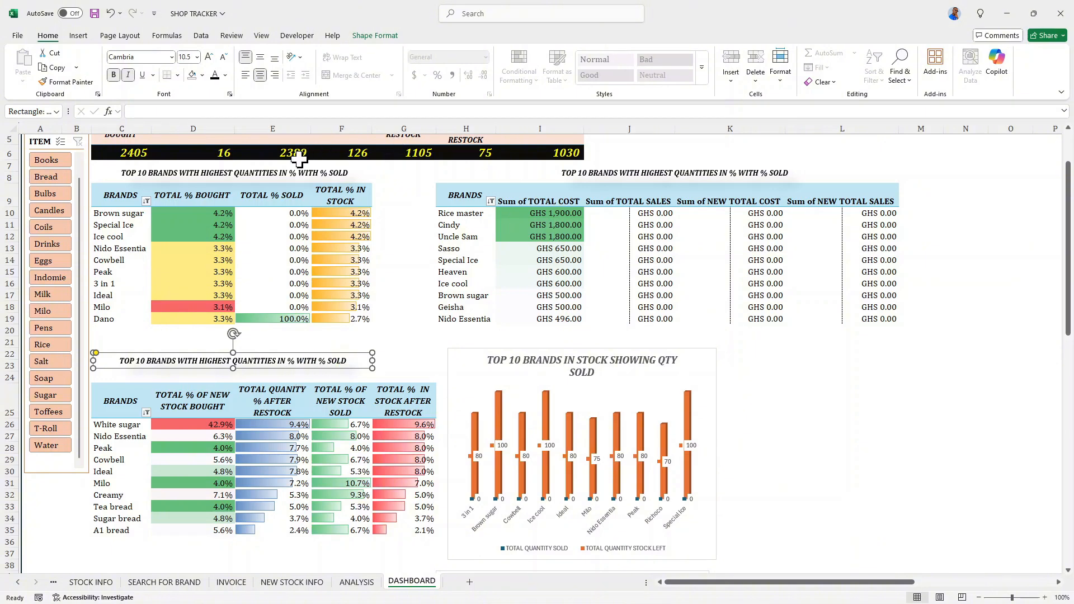
- Extend the title above the first pivot table to end with "% SOLD & IN STOCK"
click(346, 171)
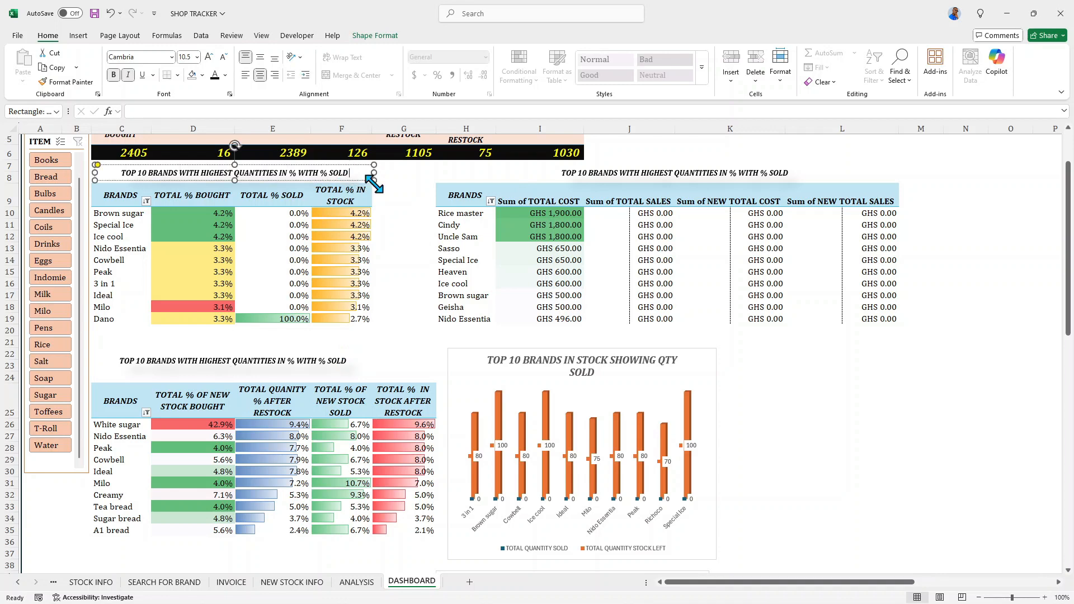
text(&)
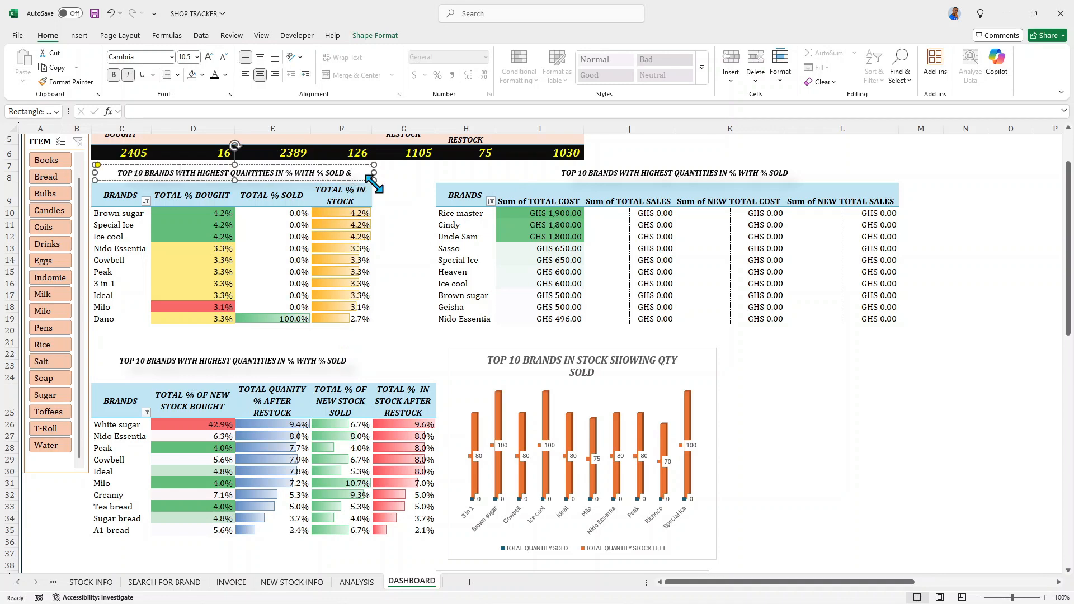
text( IN S)
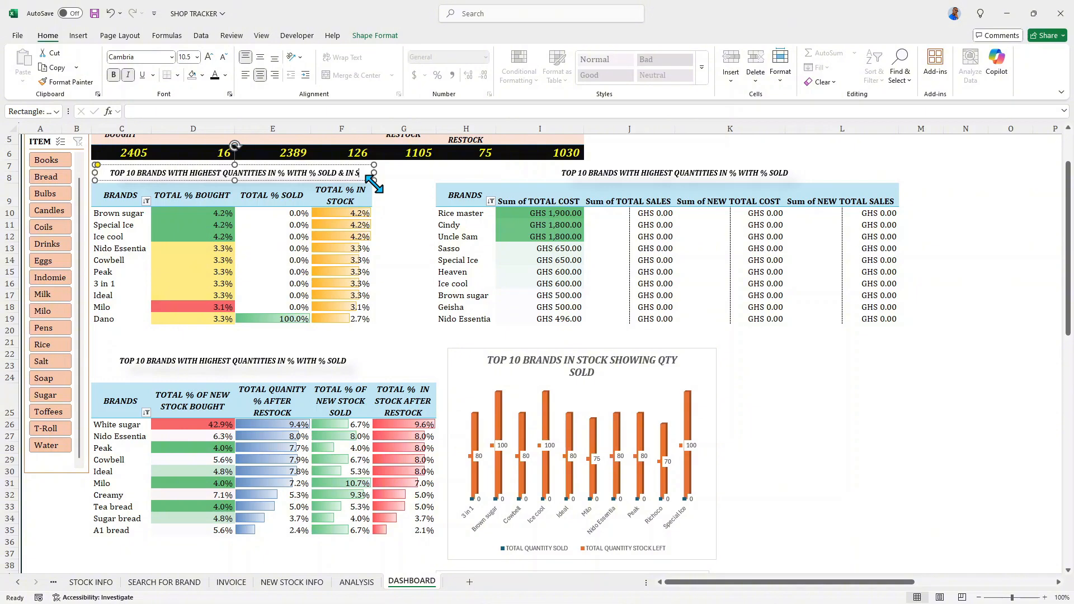
text(TOCK)
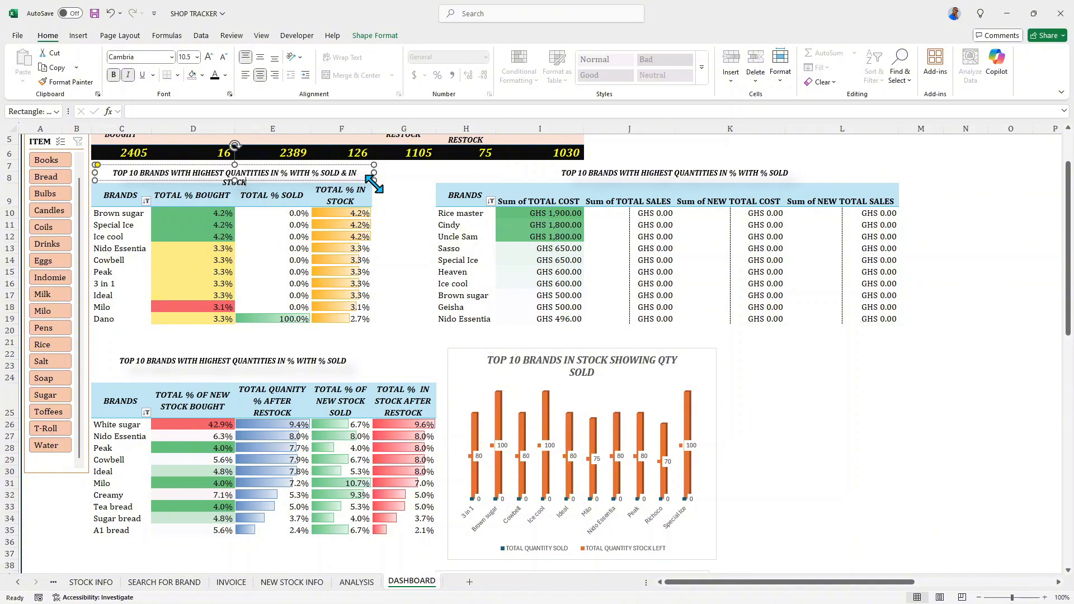
- Left-align the first pivot table's title and widen its shape slightly so the text fits on one line
click(113, 173)
click(244, 75)
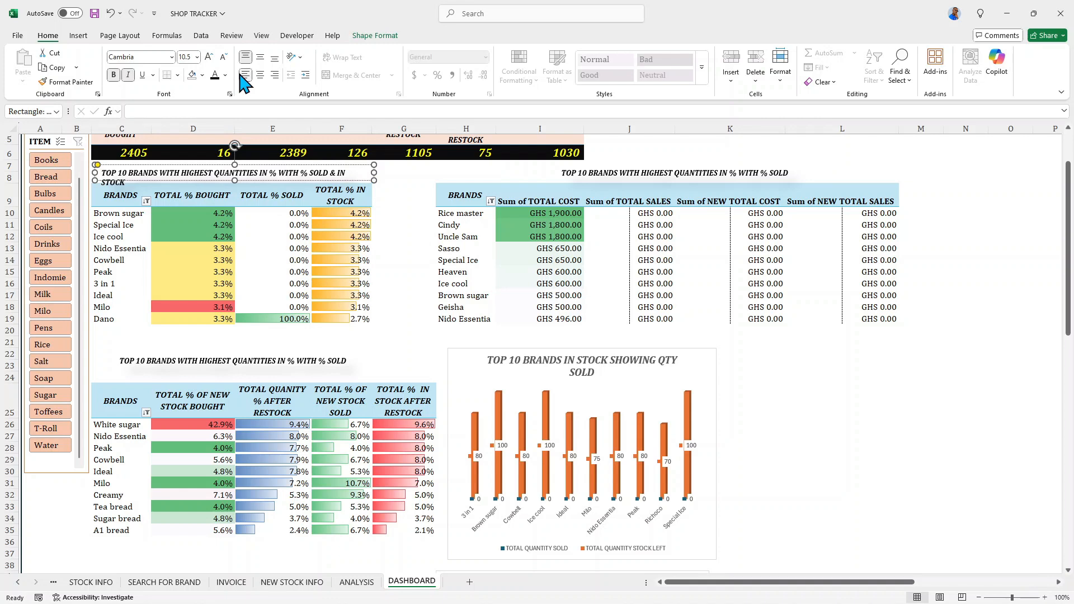
drag(373, 173, 380, 172)
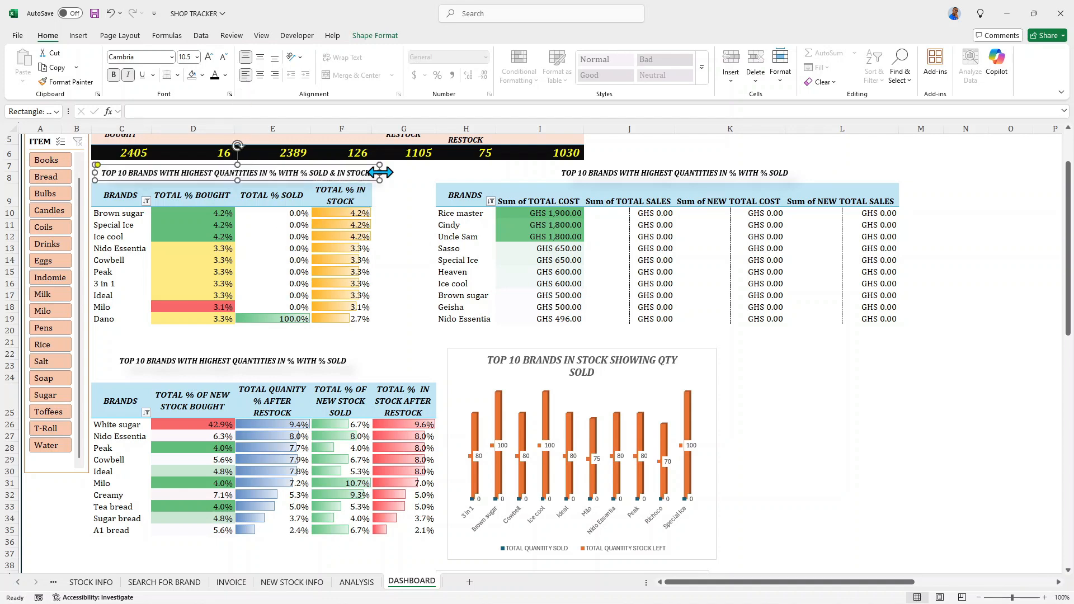
- Extend the title above the lower pivot table to end with "% SOLD & % IN STOCK AFTER RESTOCKING"
click(359, 361)
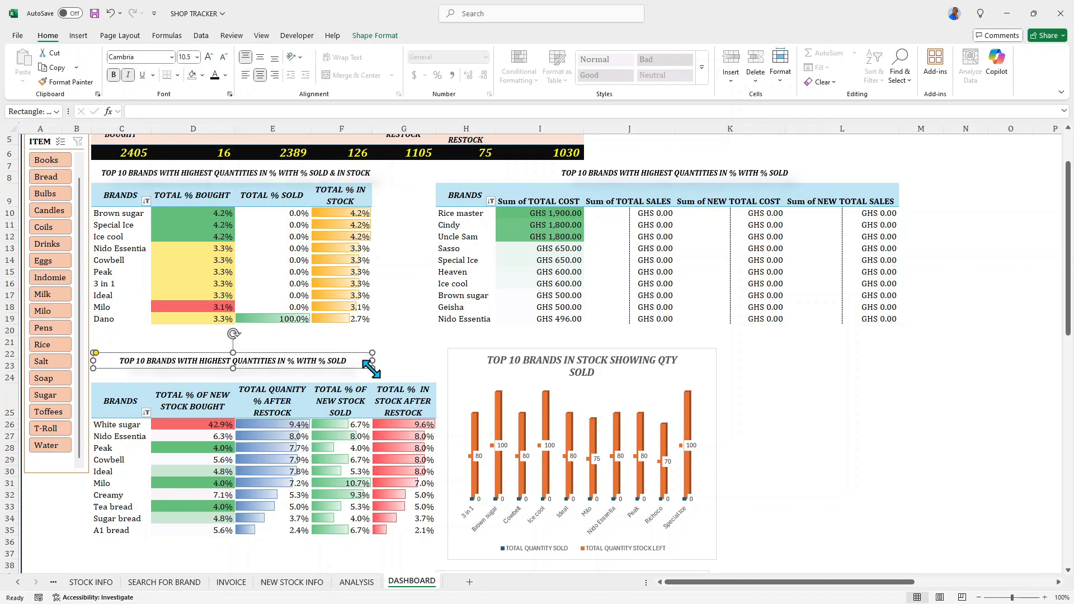
click(346, 360)
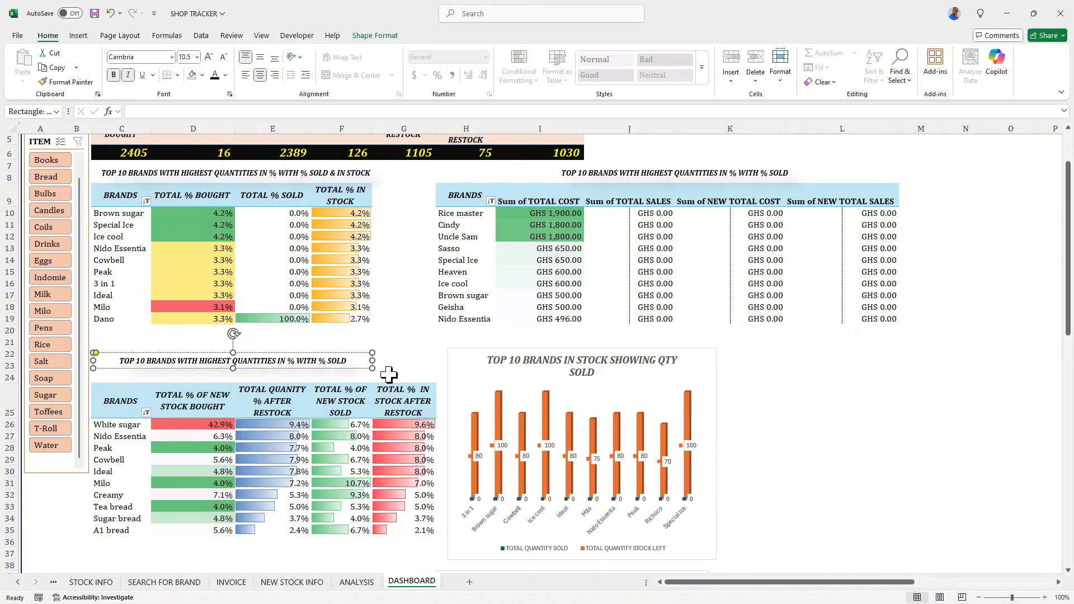
text(%)
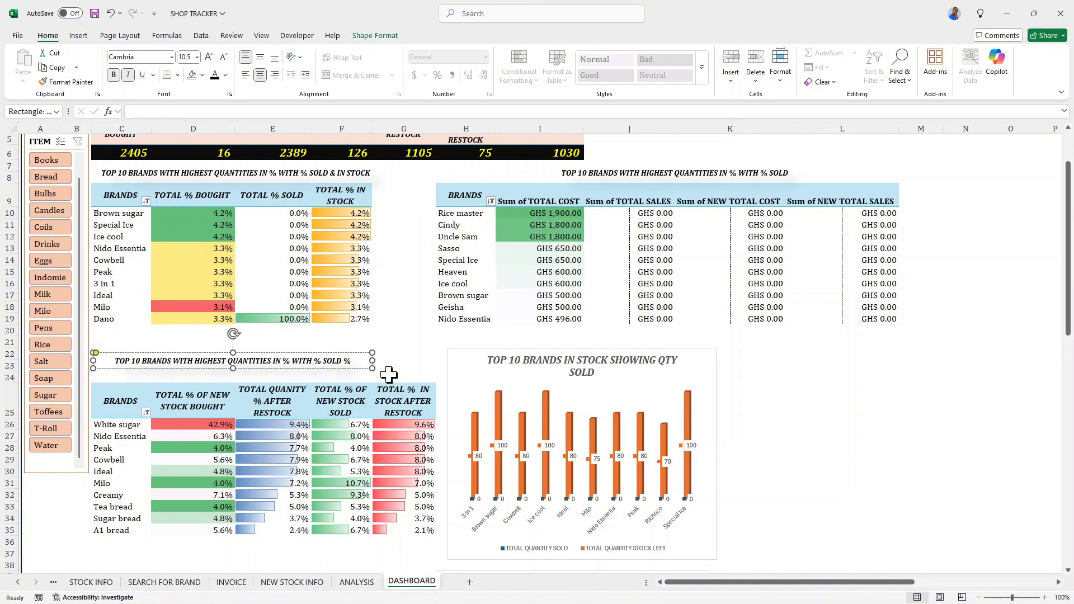
key(BackSpace)
key(BackSpace)
text(&)
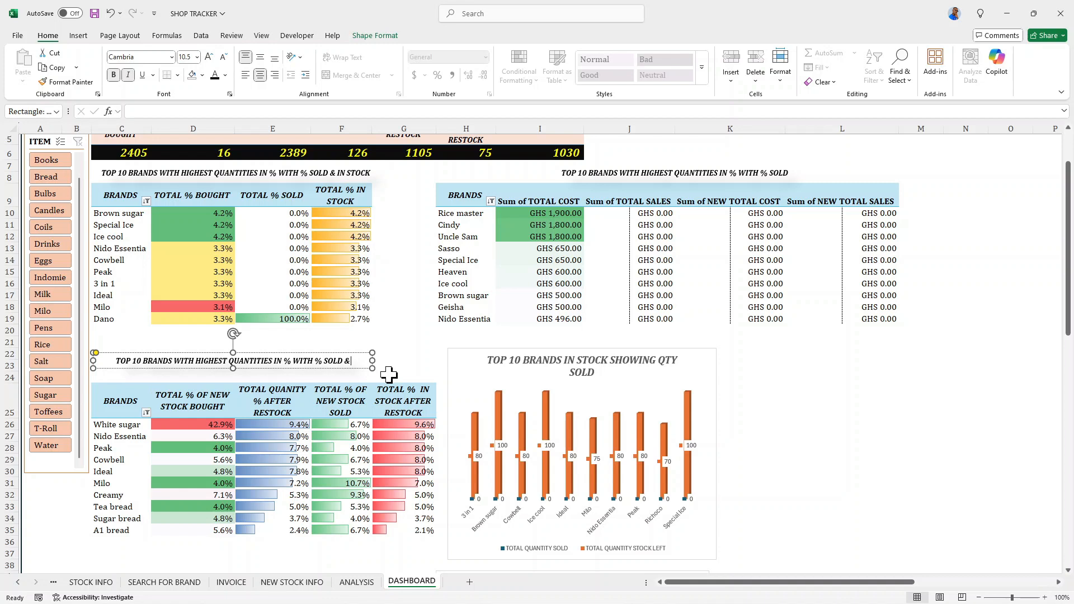
text( %)
text( IN)
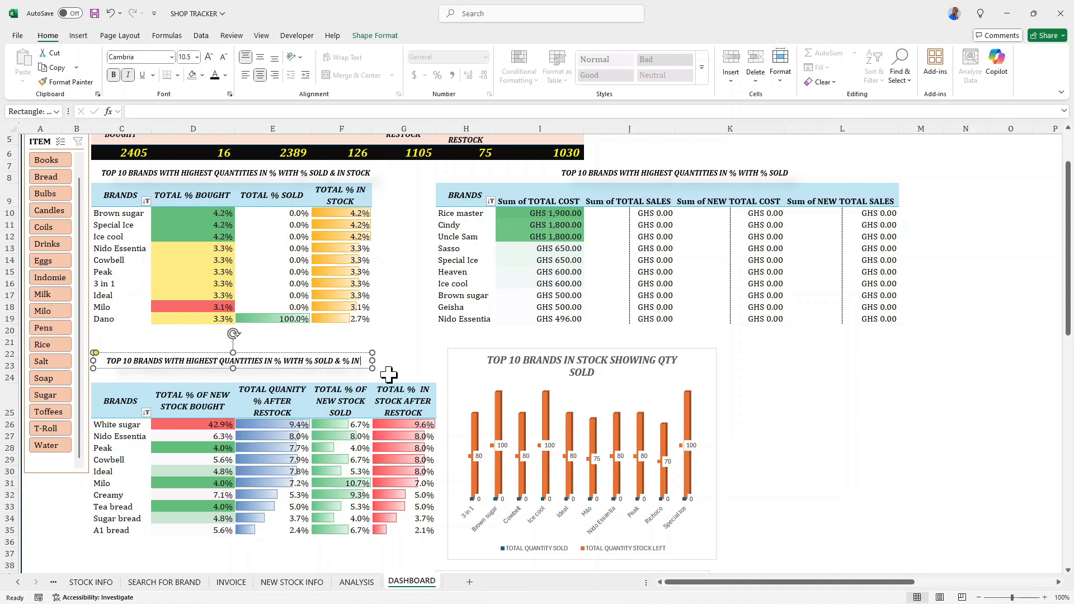
text( STOCK AFTER)
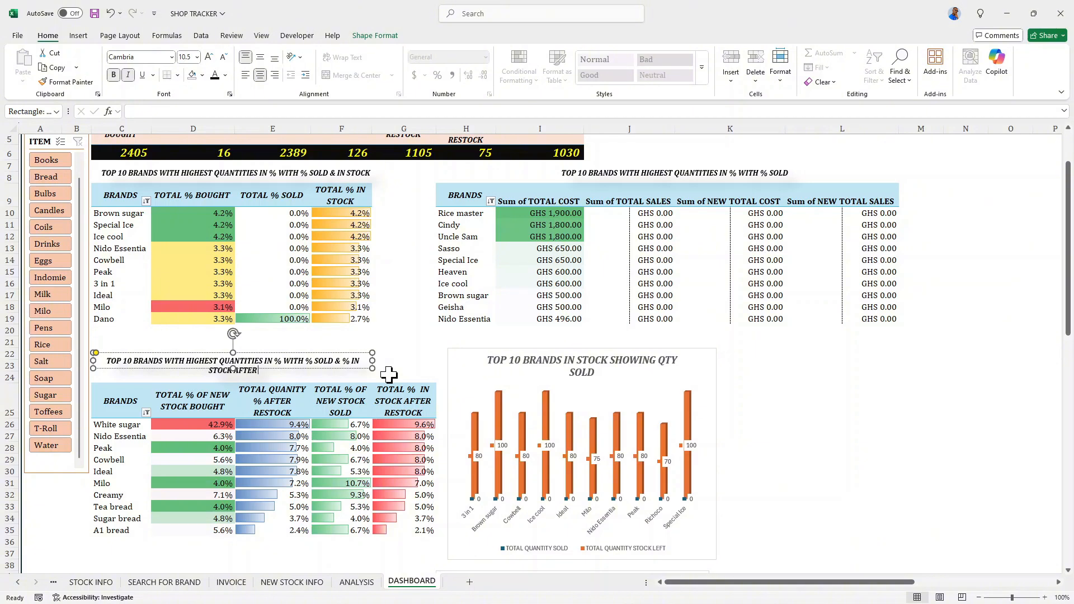
text( RESTOCKING)
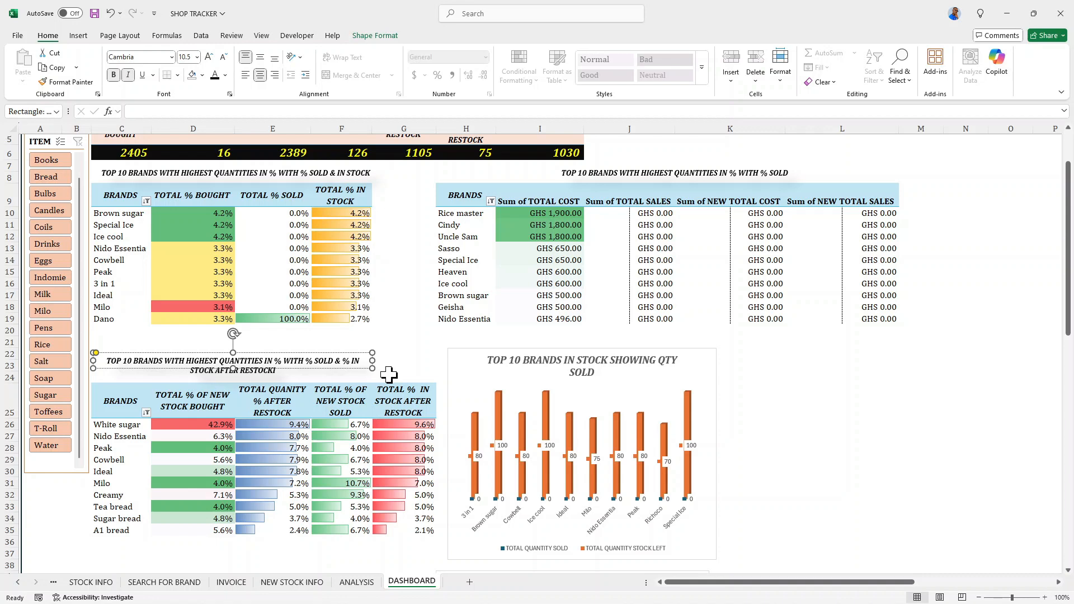
- Increase the height of the lower pivot table's title shape down to the table header so both text lines fit
click(427, 355)
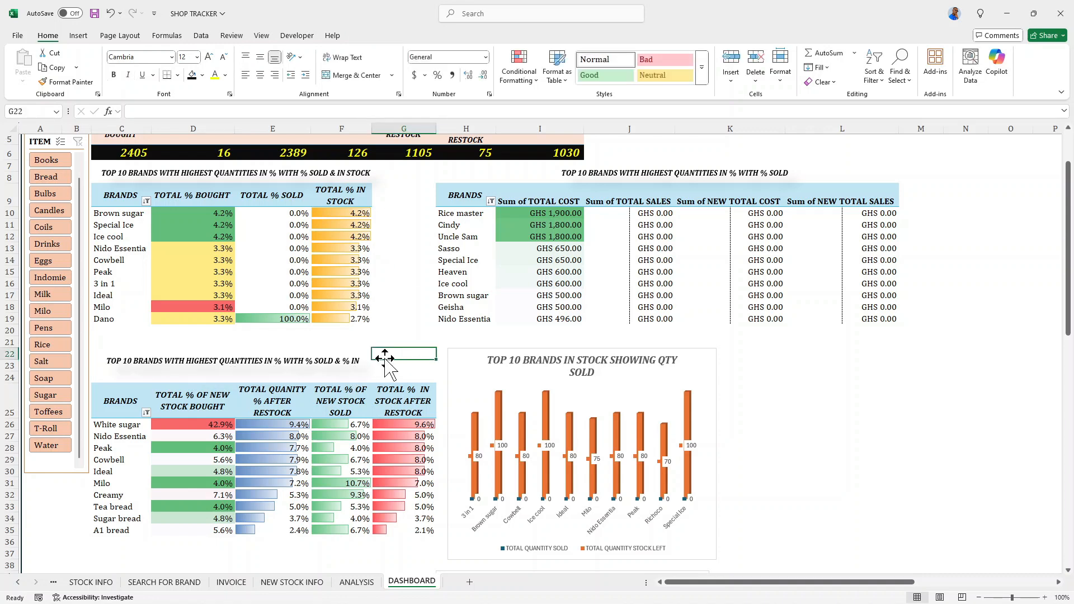
click(311, 360)
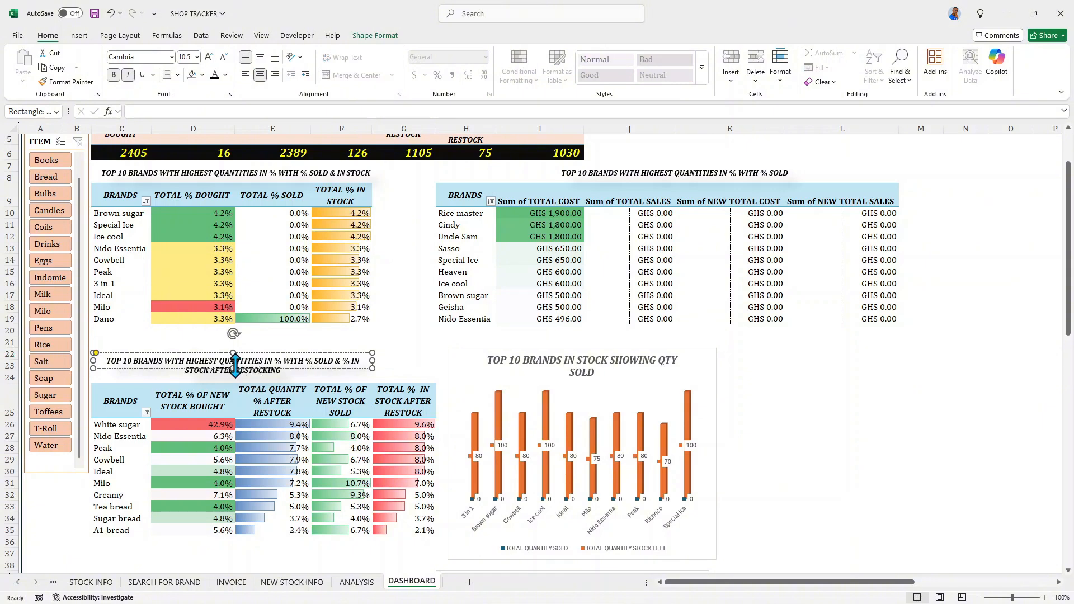
drag(233, 368, 233, 382)
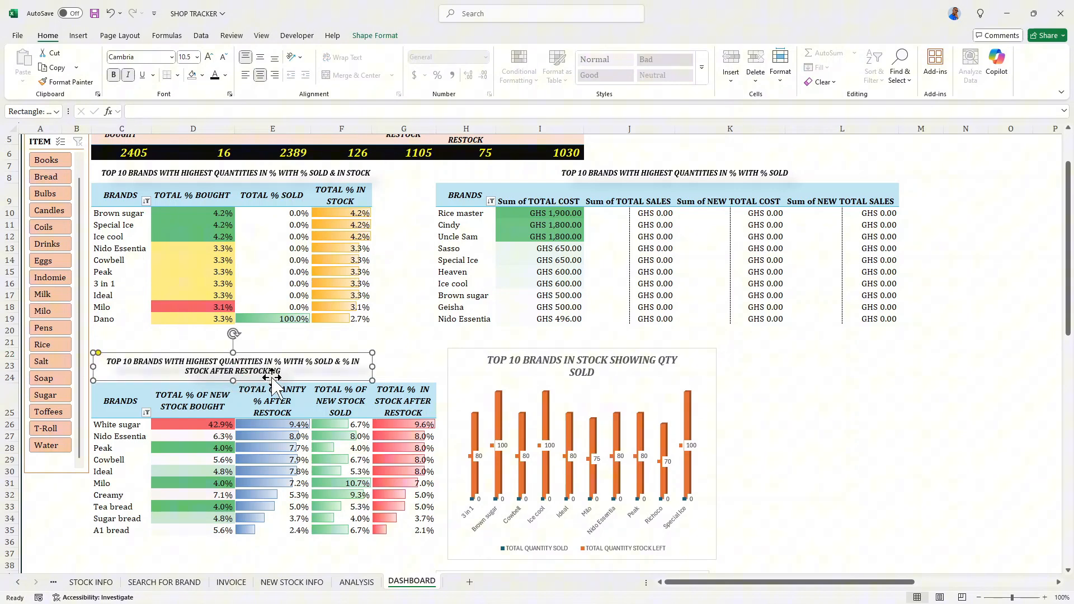
click(400, 367)
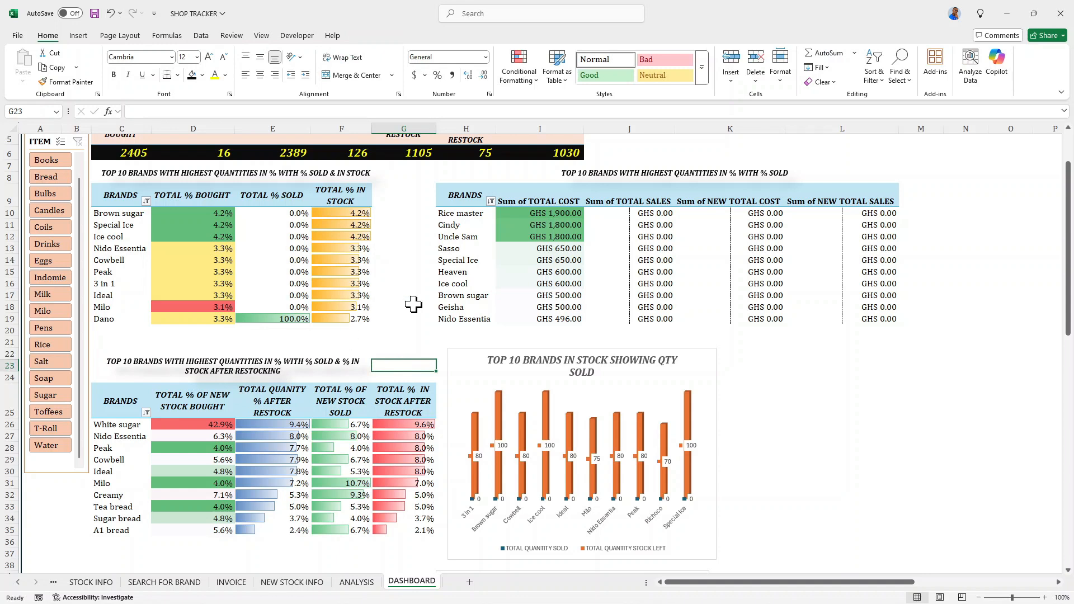
- Change the title above the cost and sales pivot table to "TOP 10 BRANDS WITH HIGHEST COSTS & THEIR SALES GENERATED"
click(601, 171)
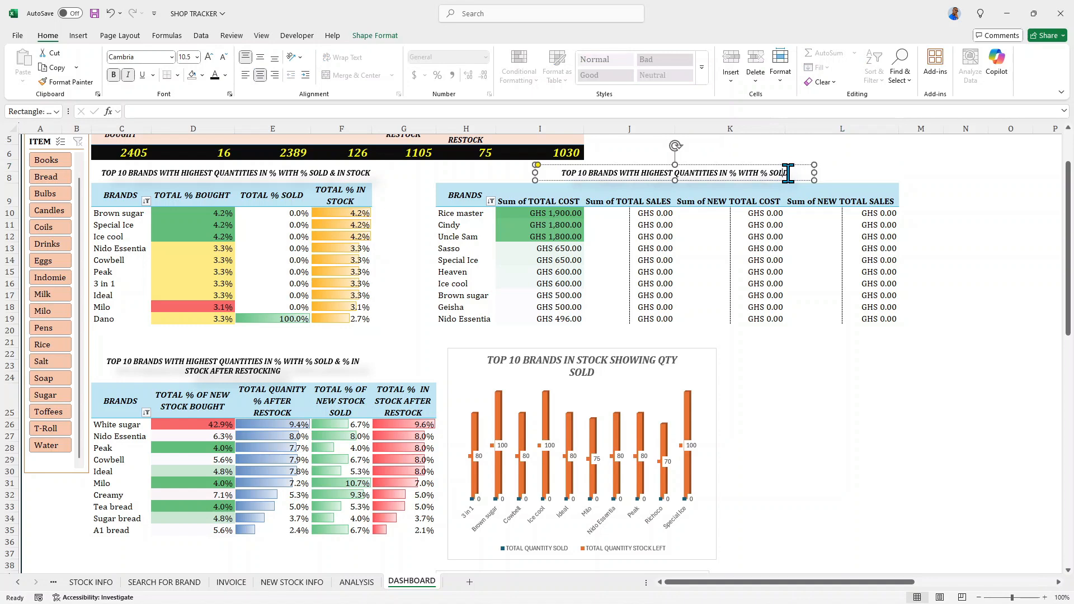
key(BackSpace)
key(BackSpace)
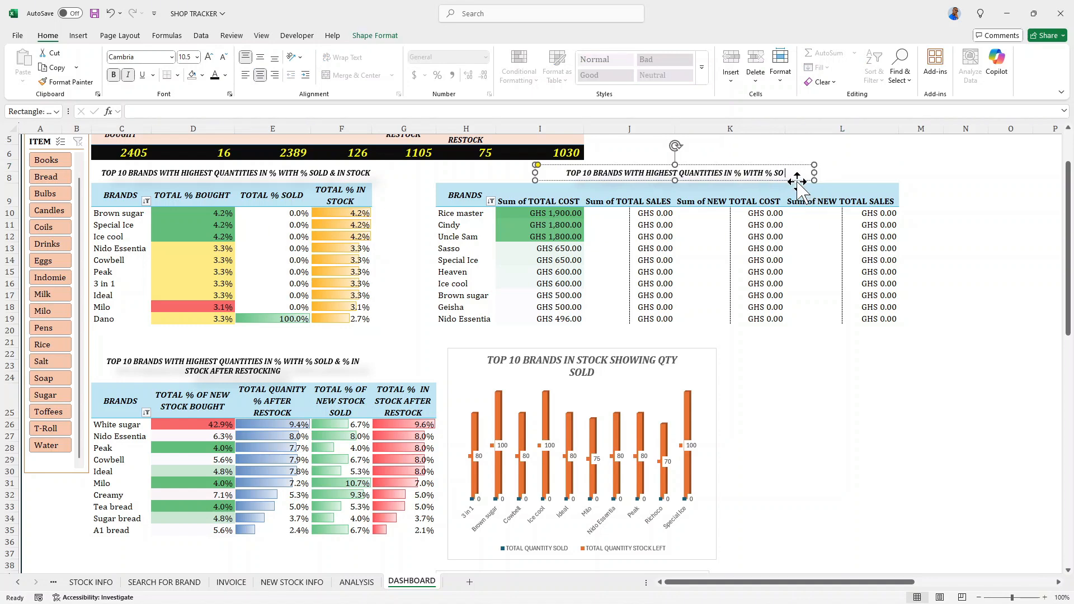
key(BackSpace)
key(BackSpace)
key(BackSpace)
key(BackSpace)
key(BackSpace)
key(BackSpace)
key(BackSpace)
key(BackSpace)
key(BackSpace)
key(BackSpace)
key(BackSpace)
key(BackSpace)
key(BackSpace)
key(BackSpace)
key(BackSpace)
key(BackSpace)
key(BackSpace)
key(BackSpace)
key(BackSpace)
key(BackSpace)
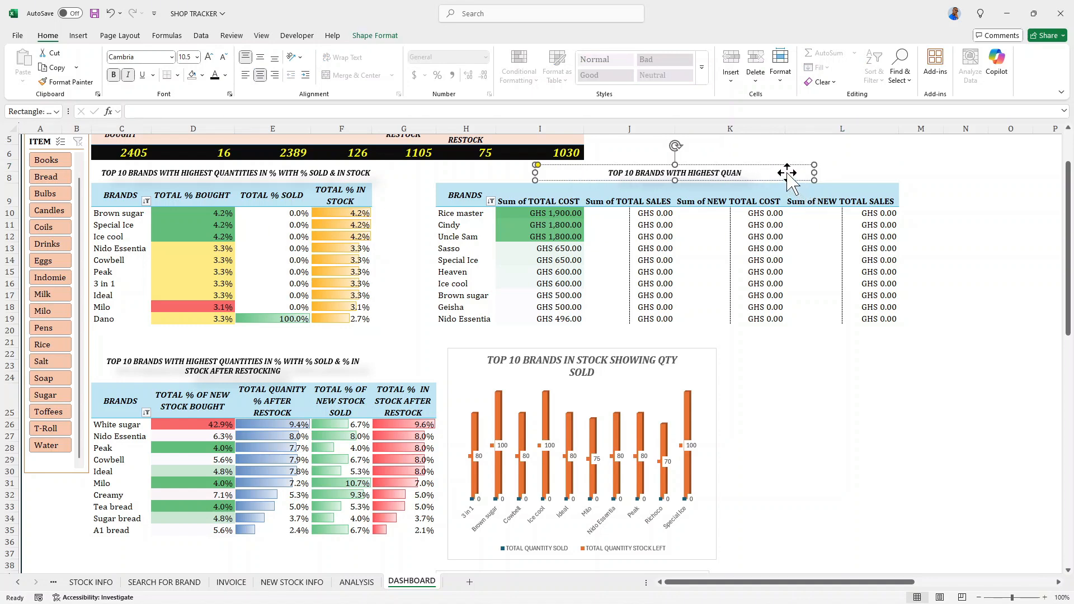
key(BackSpace)
key(BackSpace)
key(BackSpace)
key(BackSpace)
key(BackSpace)
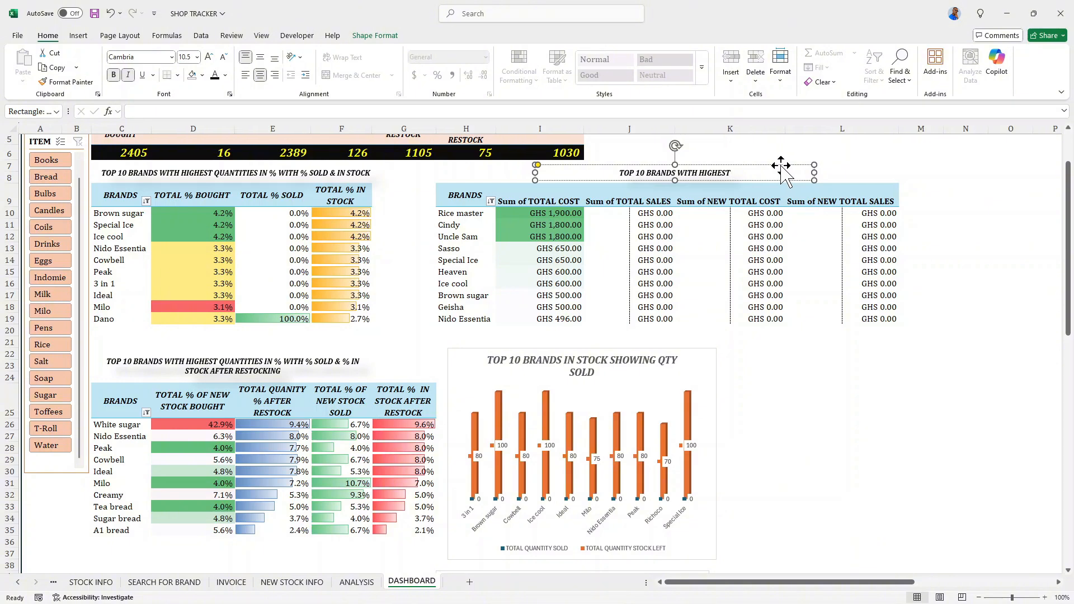
text(COST)
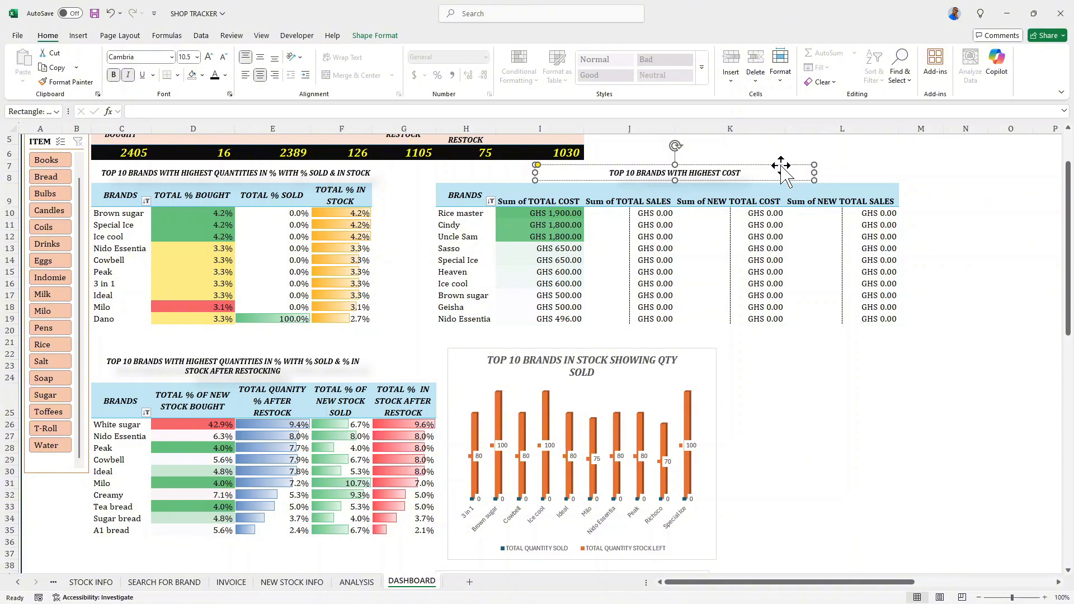
text(S)
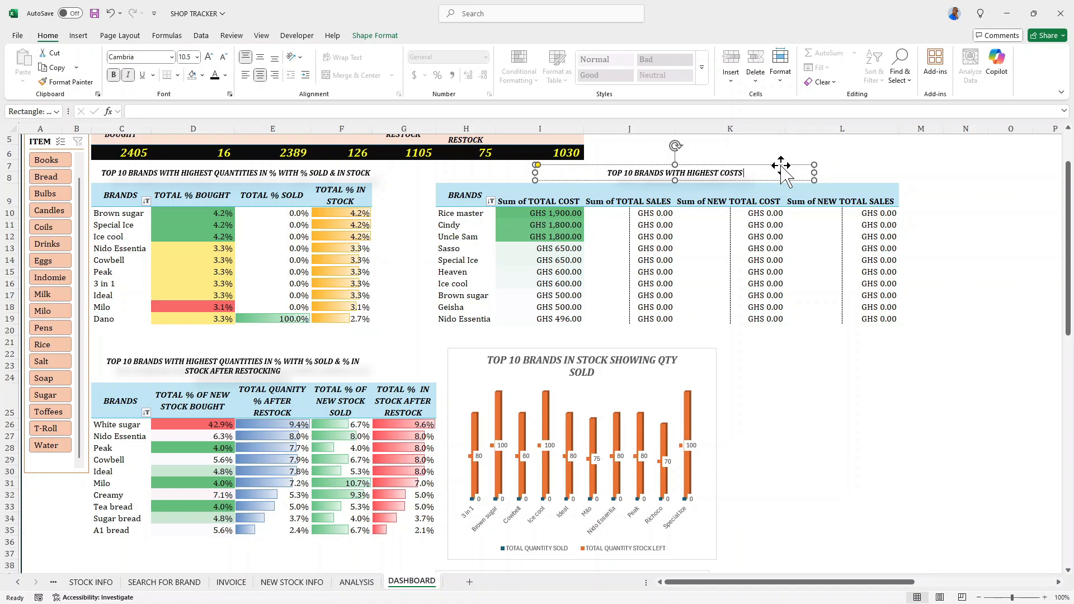
text( &)
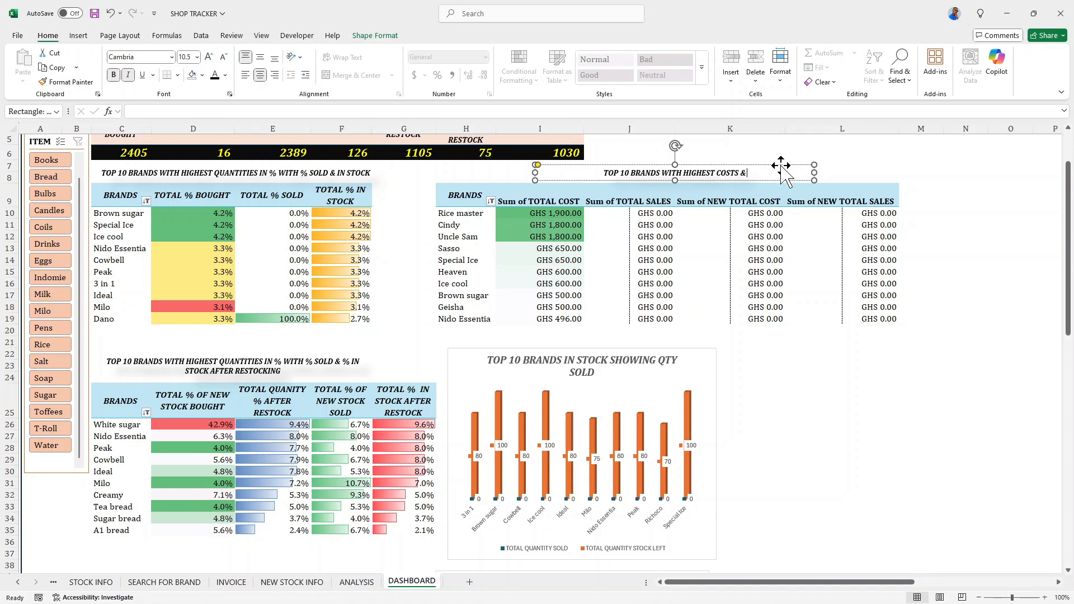
text( THEIR)
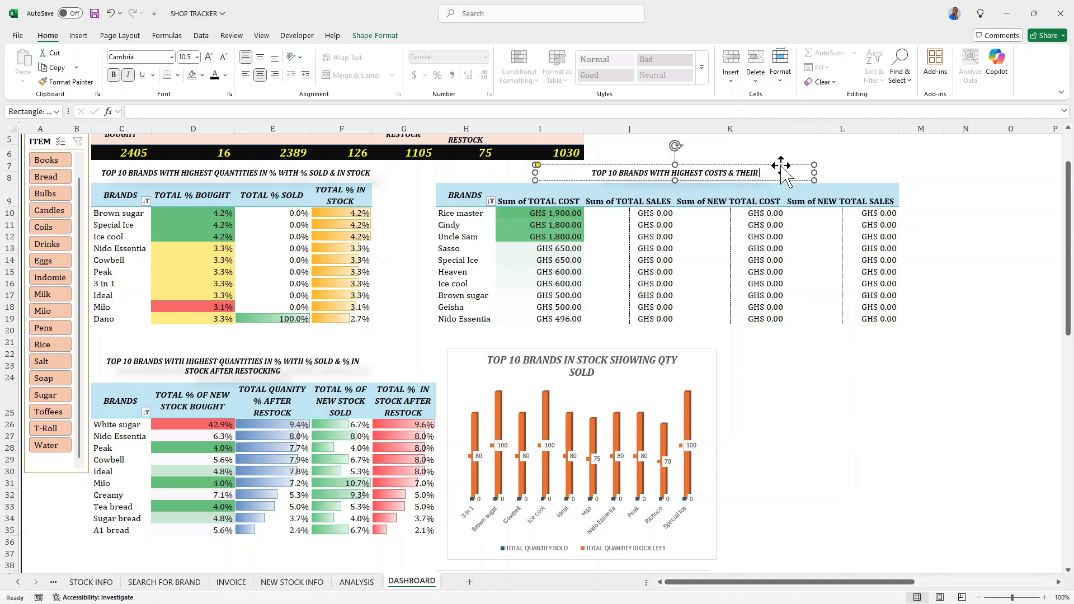
text( SALES)
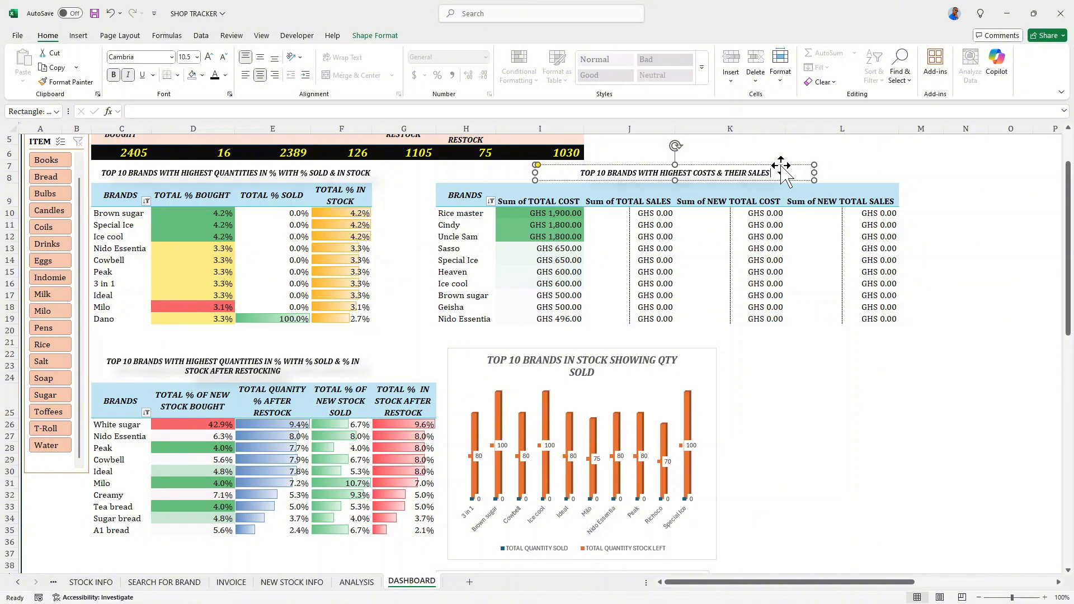
text( GENERA)
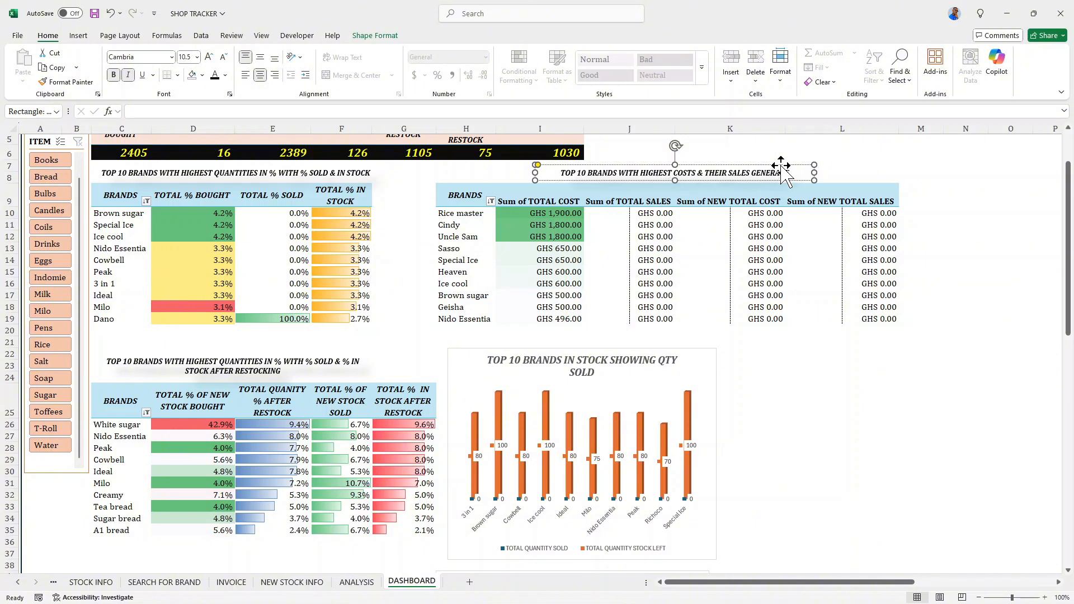
text(TED)
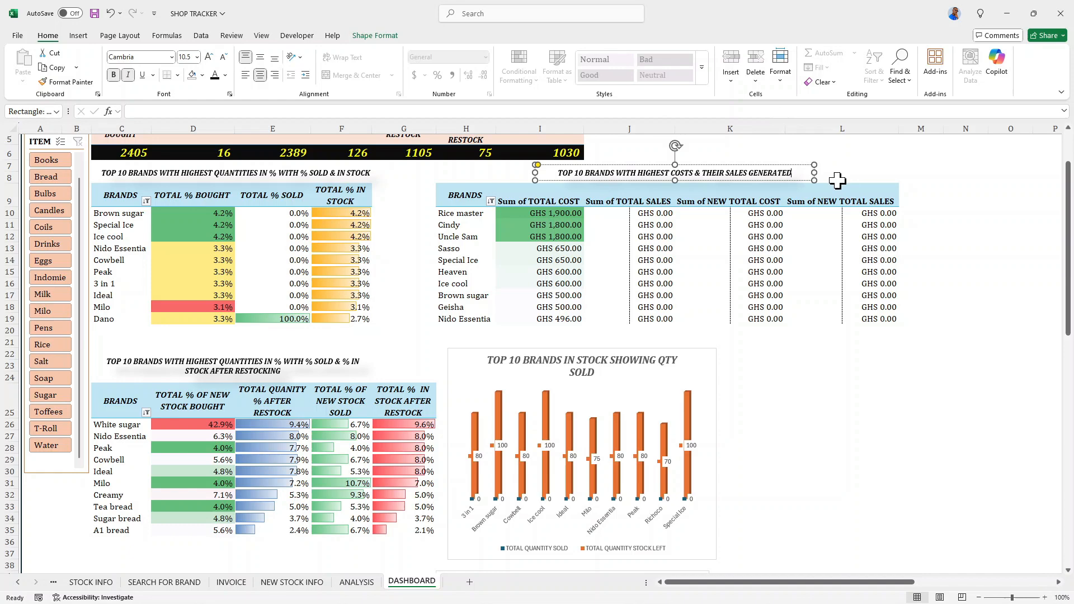
click(838, 180)
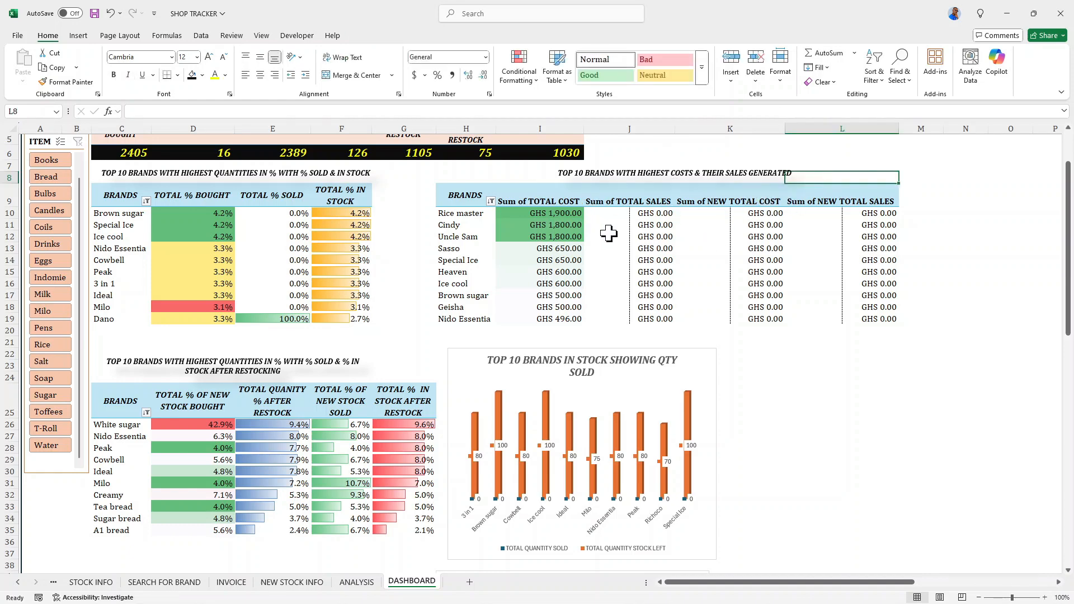
- Resize the after-restocking PivotChart horizontally so both side edges line up with the chart above it
scroll(568, 218, up, 2)
scroll(521, 296, down, 2)
scroll(524, 305, down, 6)
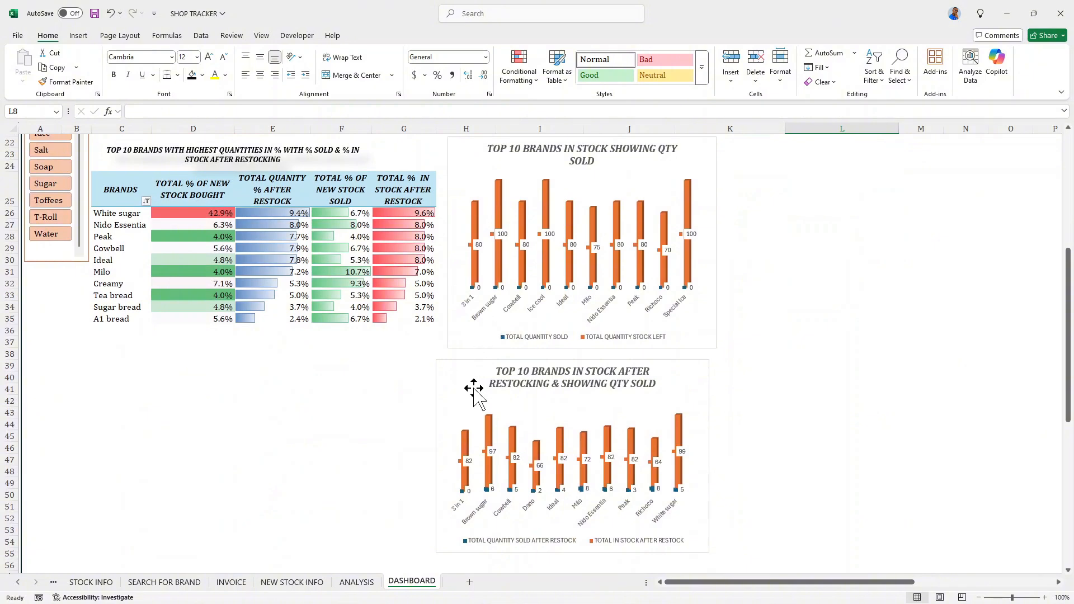
click(474, 391)
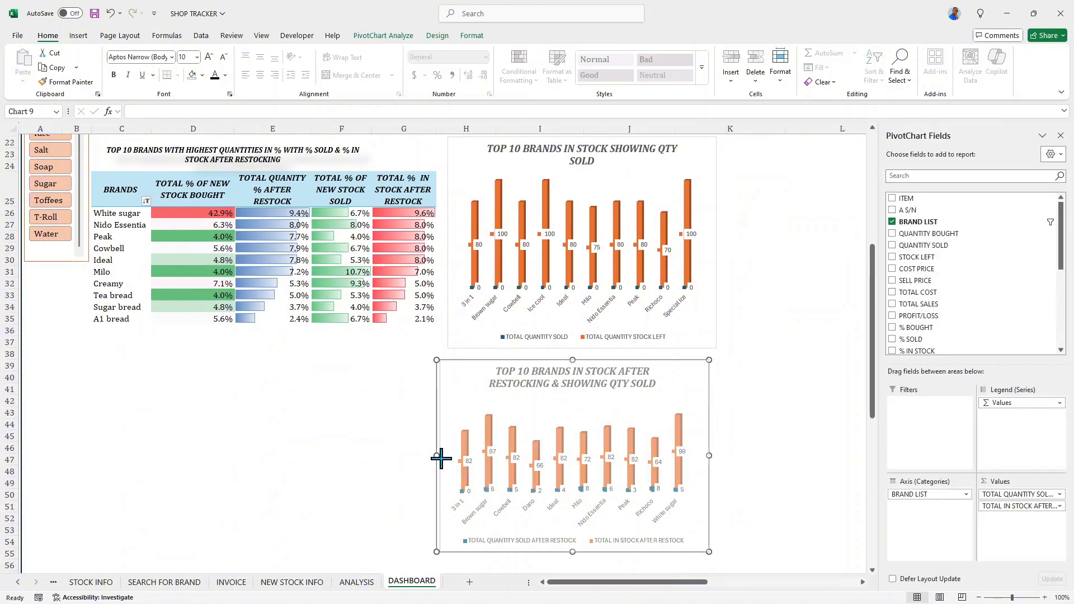
drag(441, 459, 445, 457)
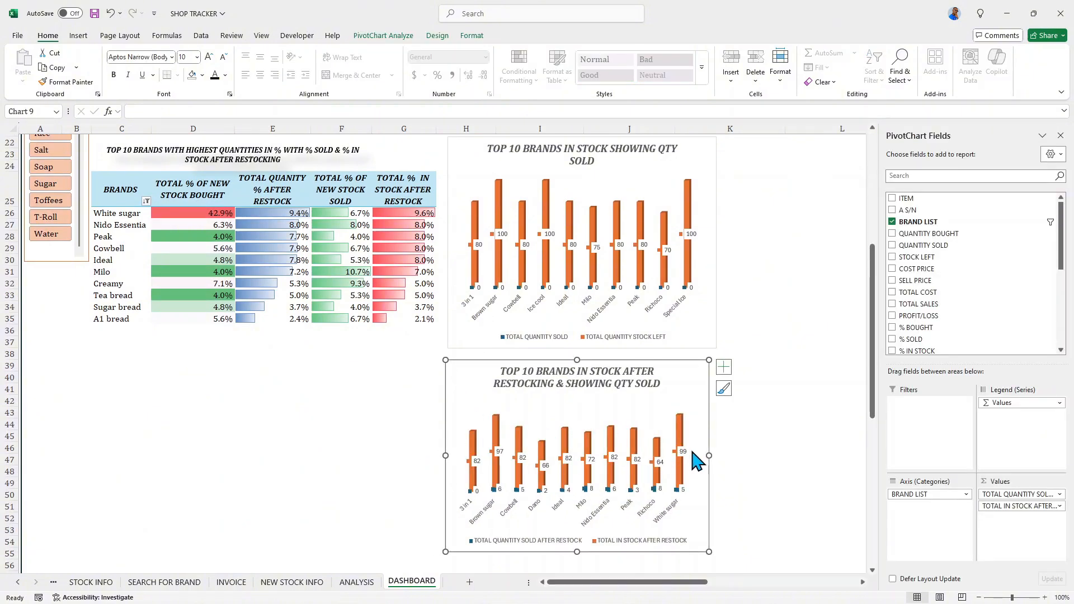
drag(709, 455, 717, 455)
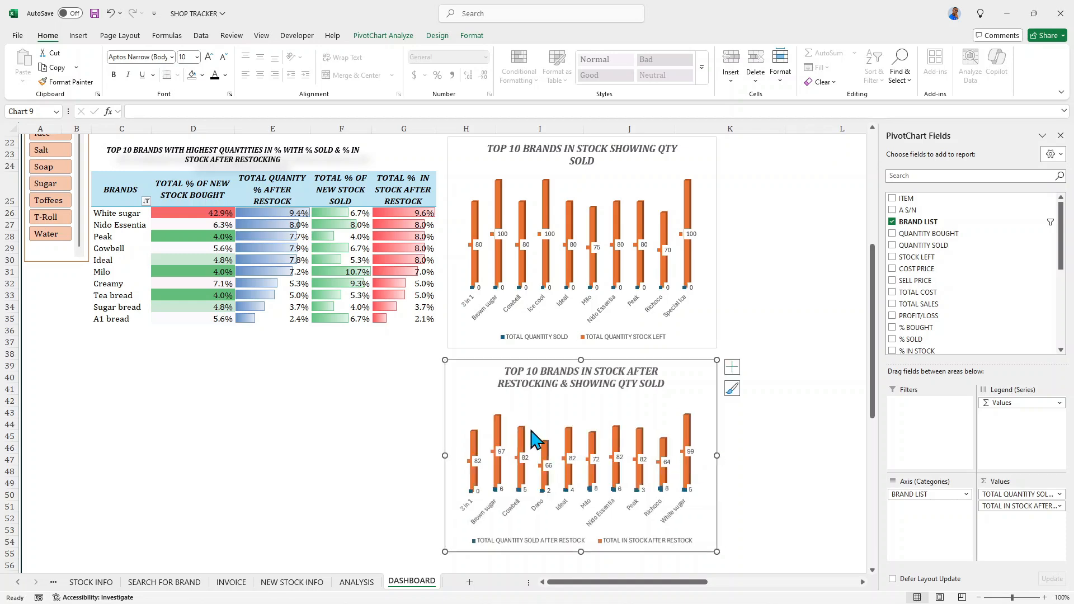
- Insert a Doughnut PivotChart from the TOTAL COST PRICE and TOTAL SALES GEN pivot table on the ANALYSIS sheet
scroll(732, 295, up, 5)
scroll(731, 364, down, 3)
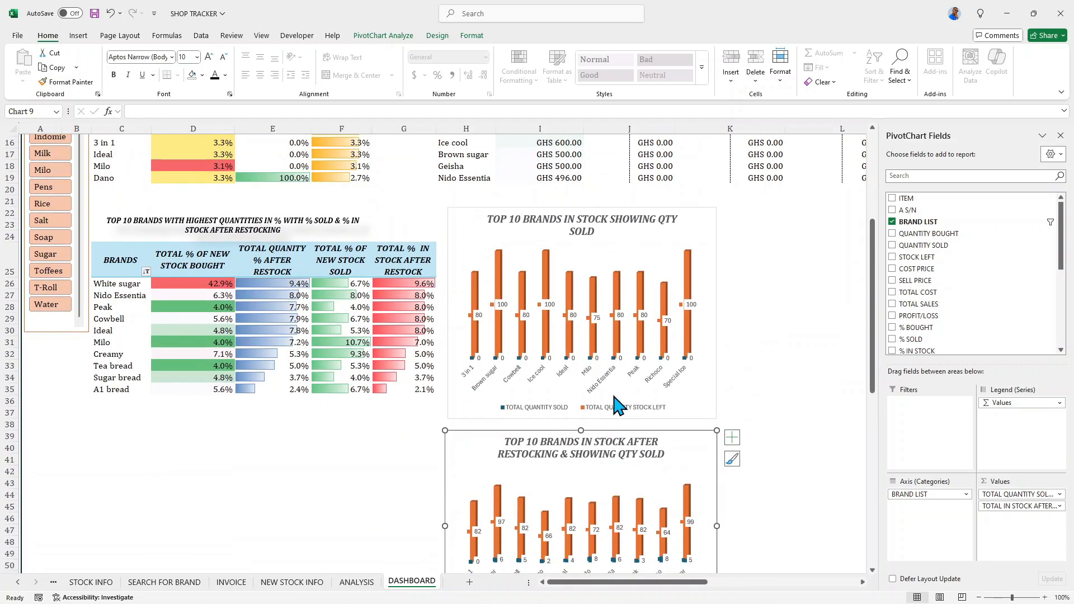
click(358, 582)
scroll(559, 386, up, 1)
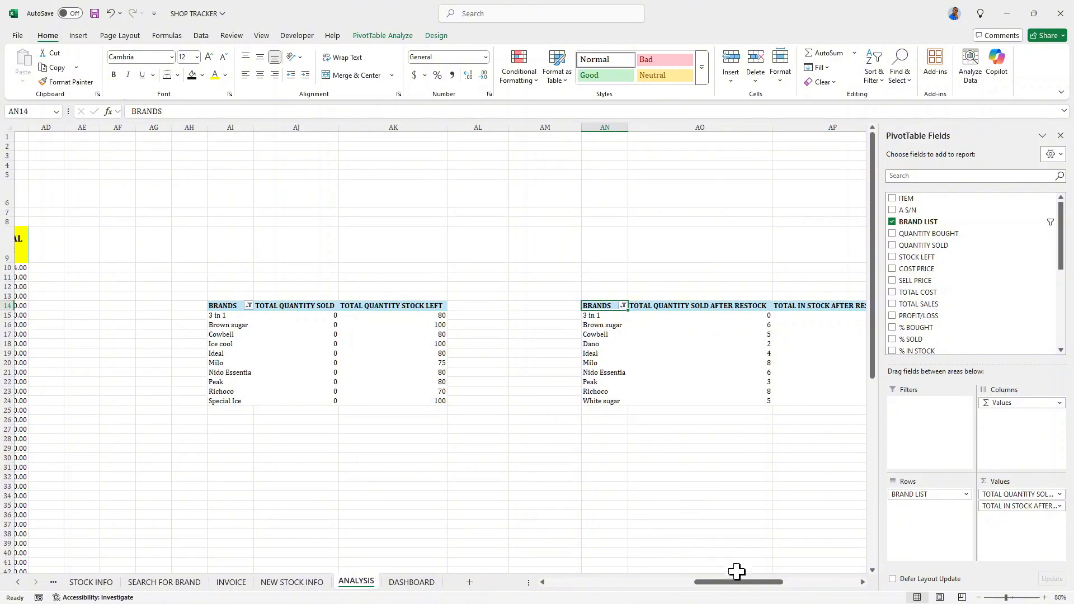
drag(737, 582, 809, 595)
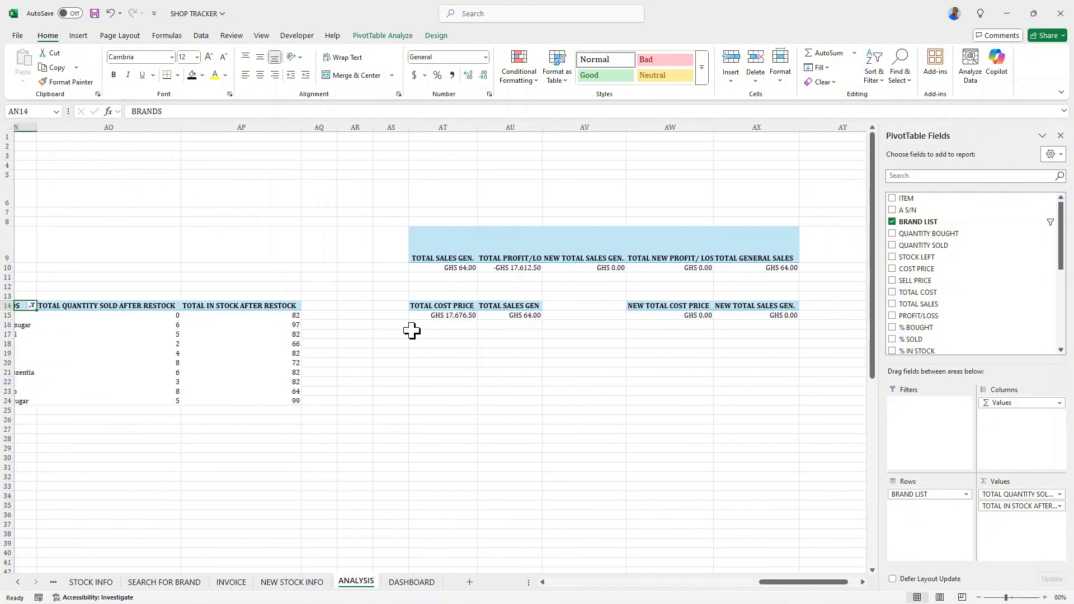
click(435, 308)
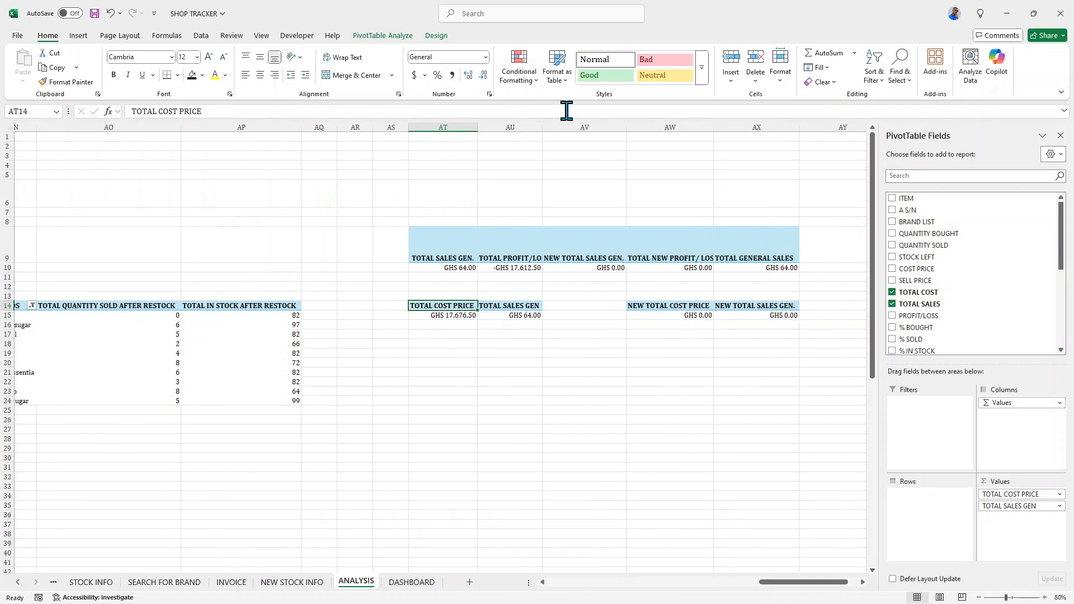
click(384, 36)
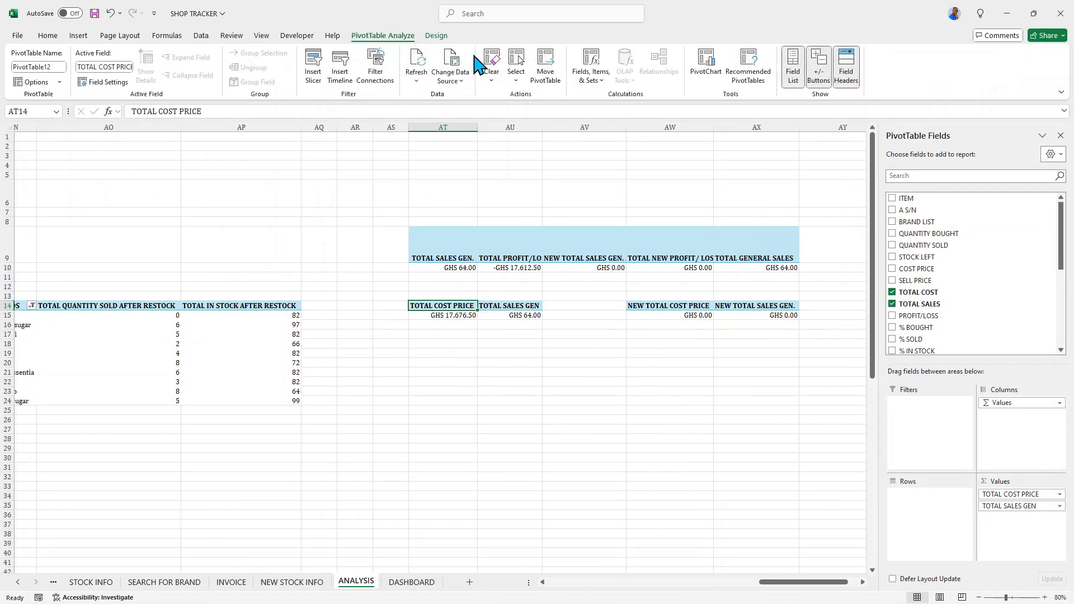
click(706, 65)
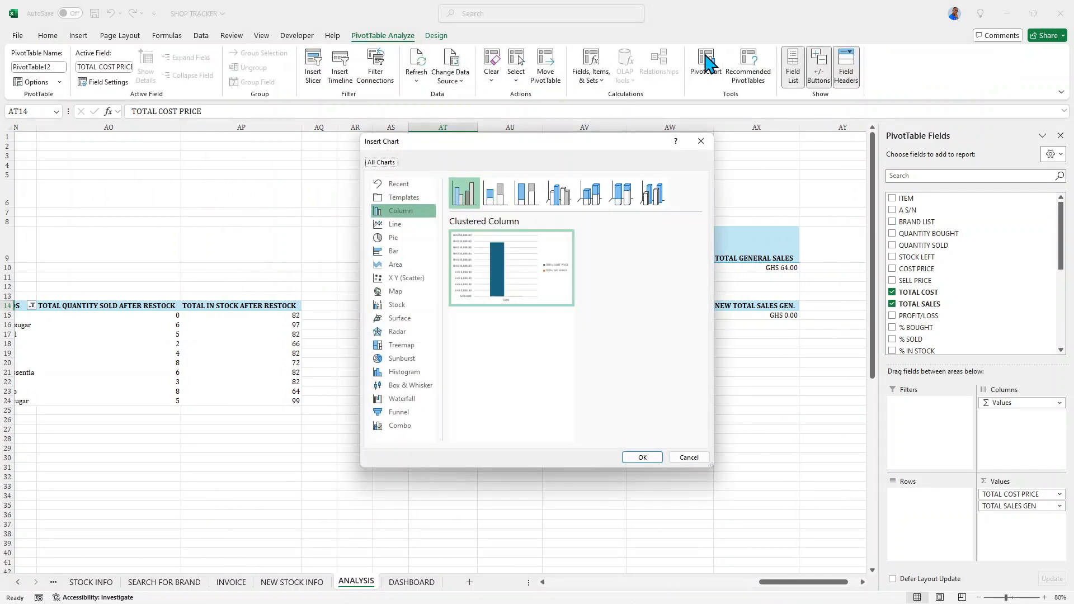
click(412, 238)
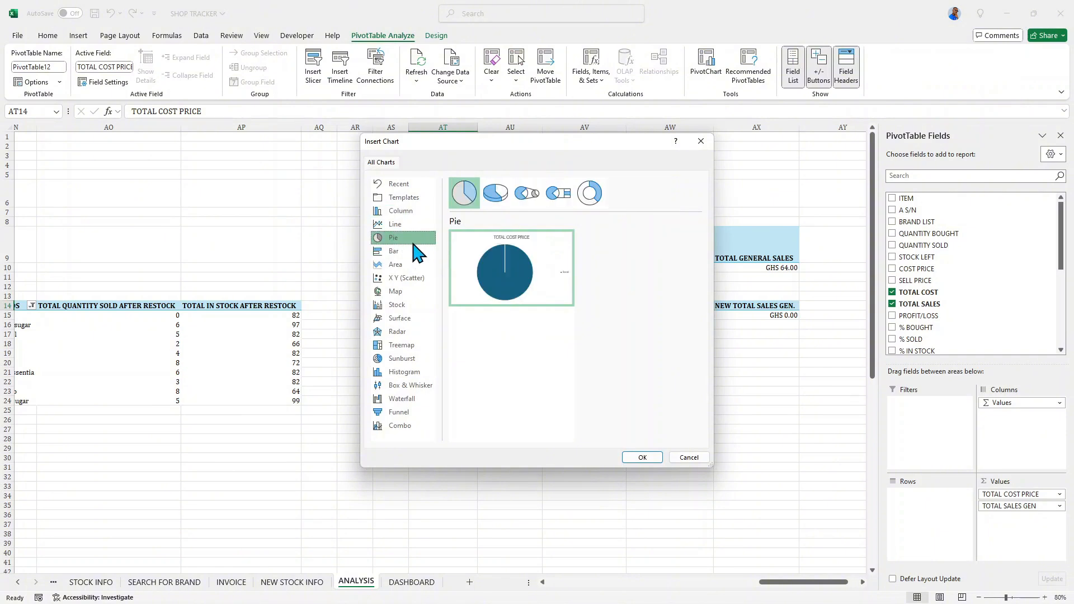
click(591, 194)
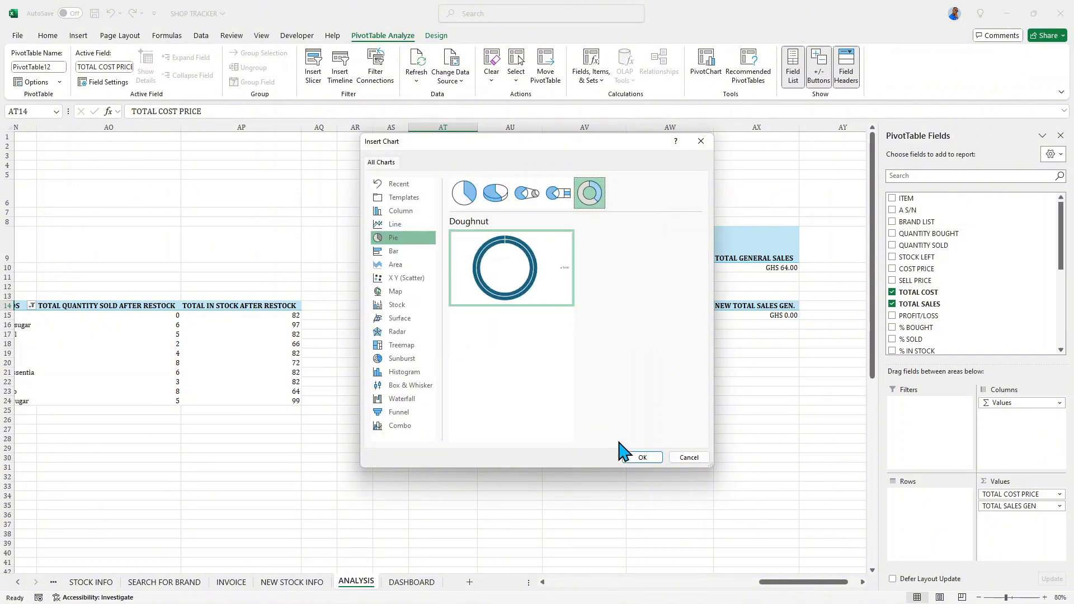
click(643, 458)
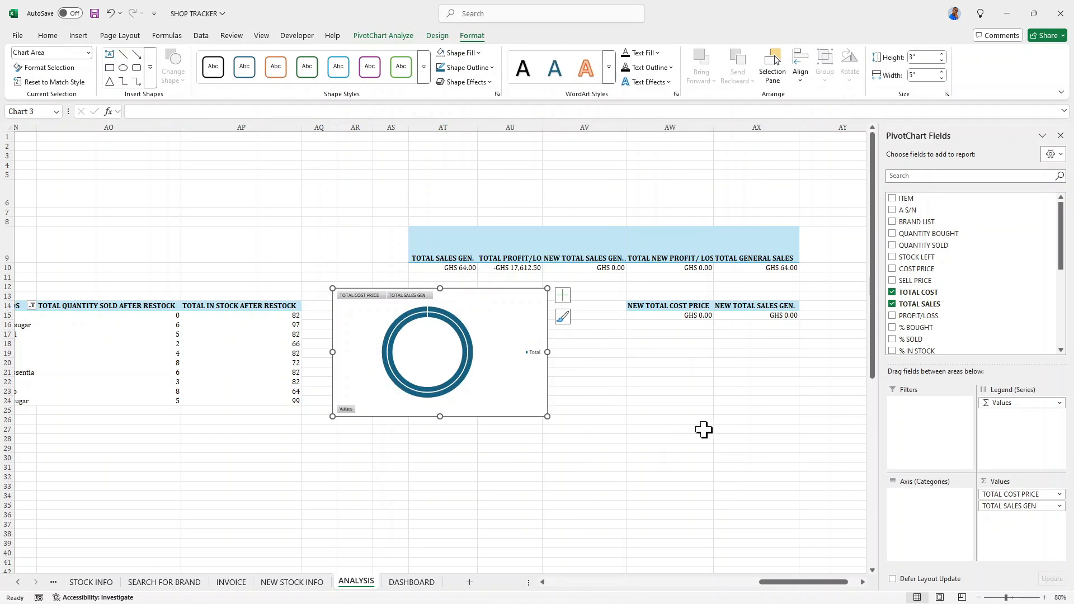
- Shift the doughnut chart slightly and hide all of its field buttons
double_click(520, 330)
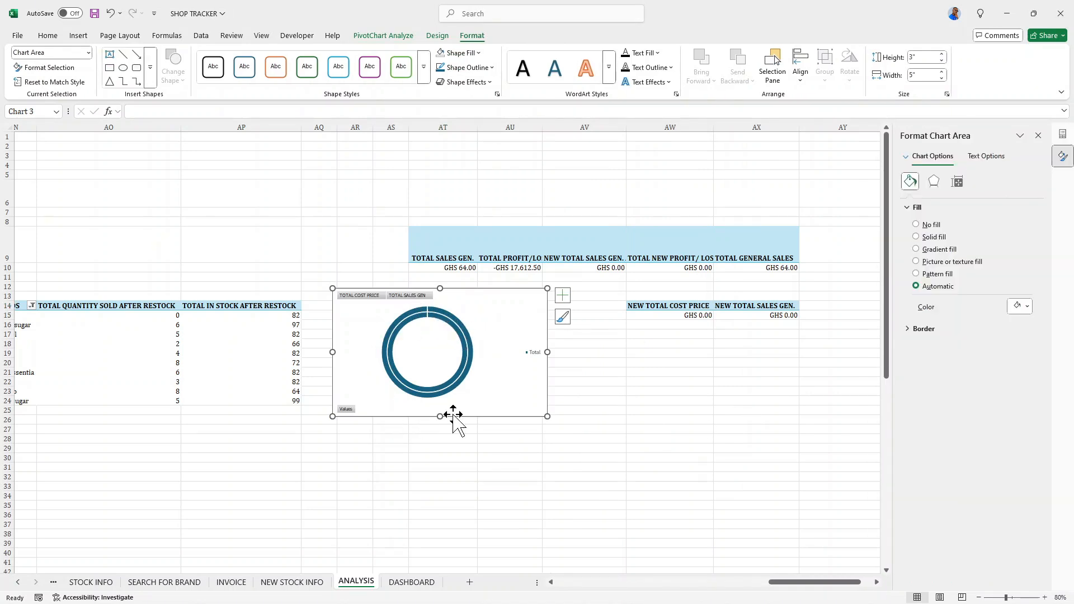
mouse_move(475, 304)
mouse_down()
mouse_move(504, 293)
mouse_move(626, 295)
mouse_move(499, 293)
mouse_move(479, 307)
mouse_up()
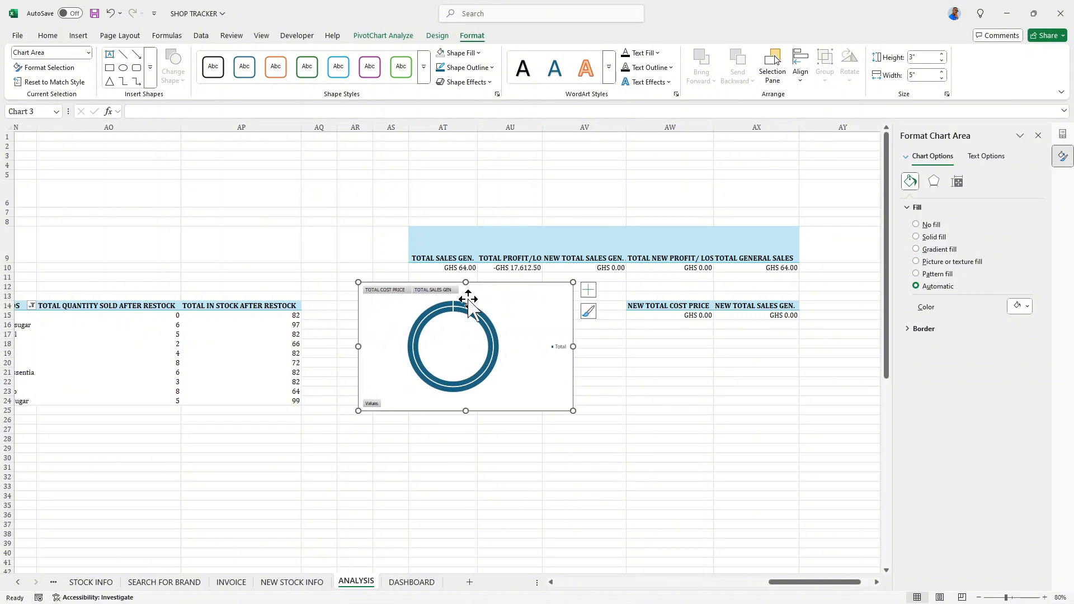
right_click(431, 291)
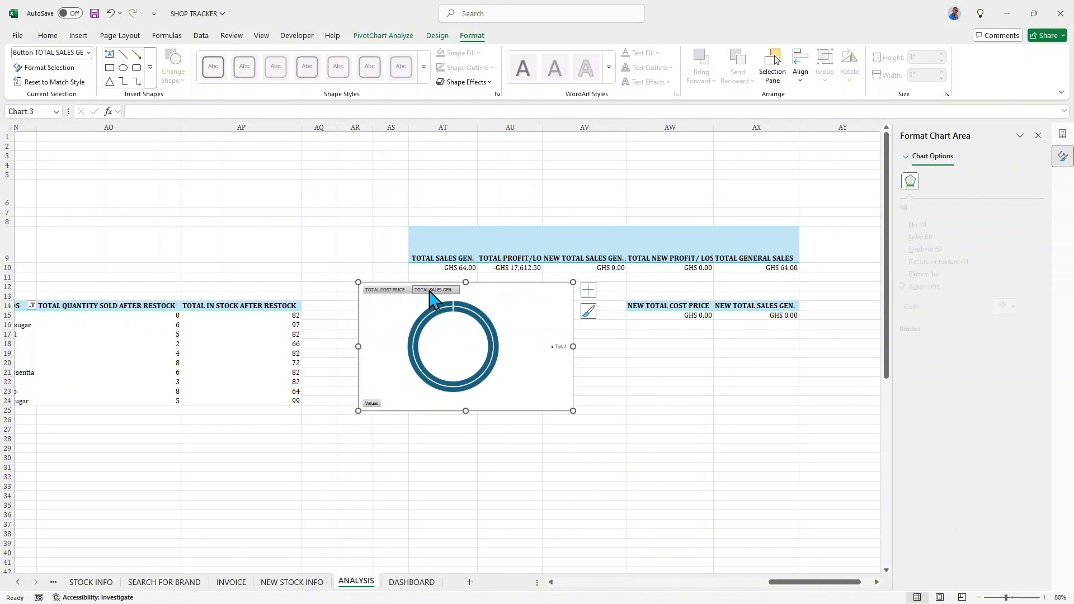
click(487, 415)
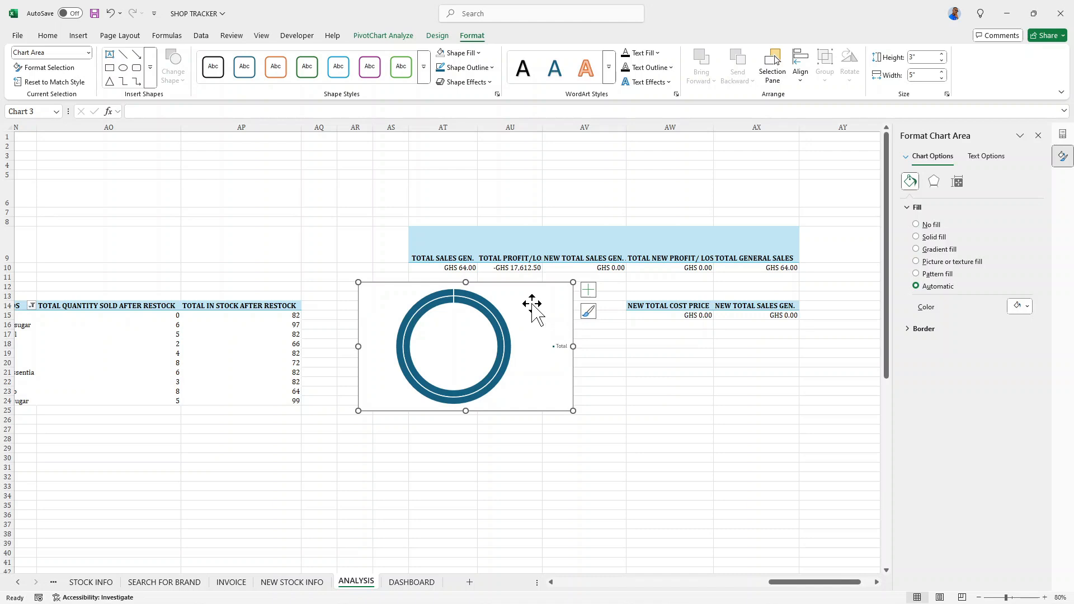
- Switch the doughnut chart's rows and columns so TOTAL COST PRICE and TOTAL SALES GEN become its categories
right_click(532, 305)
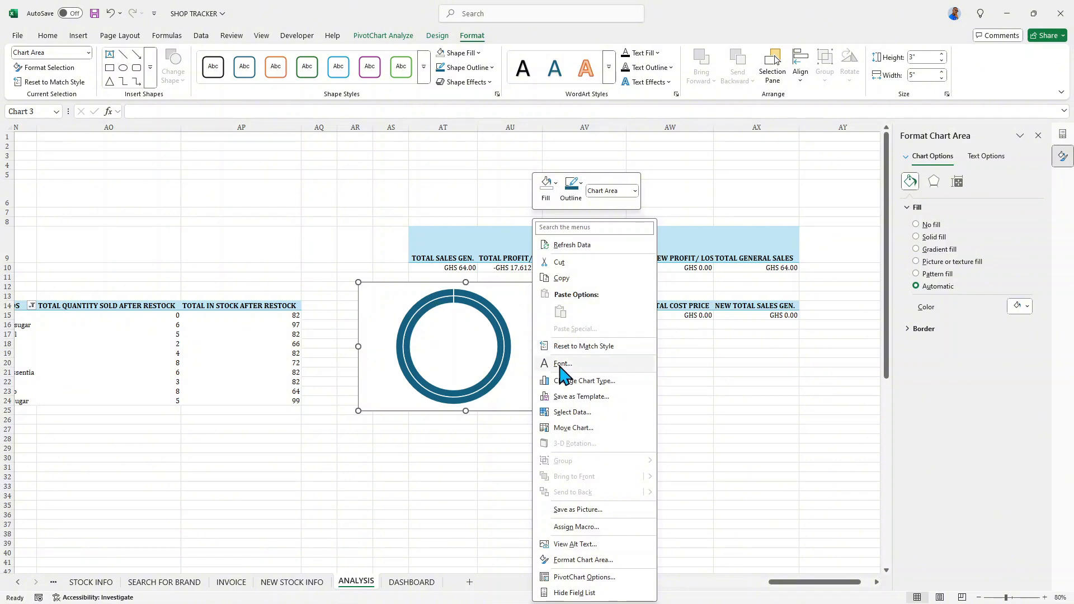
click(576, 412)
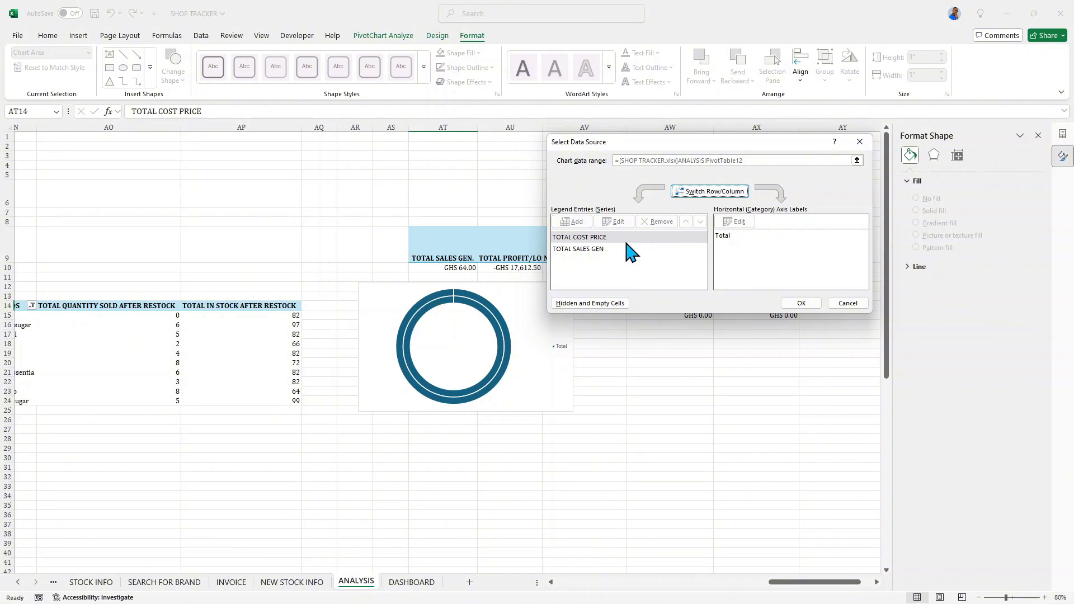
click(711, 191)
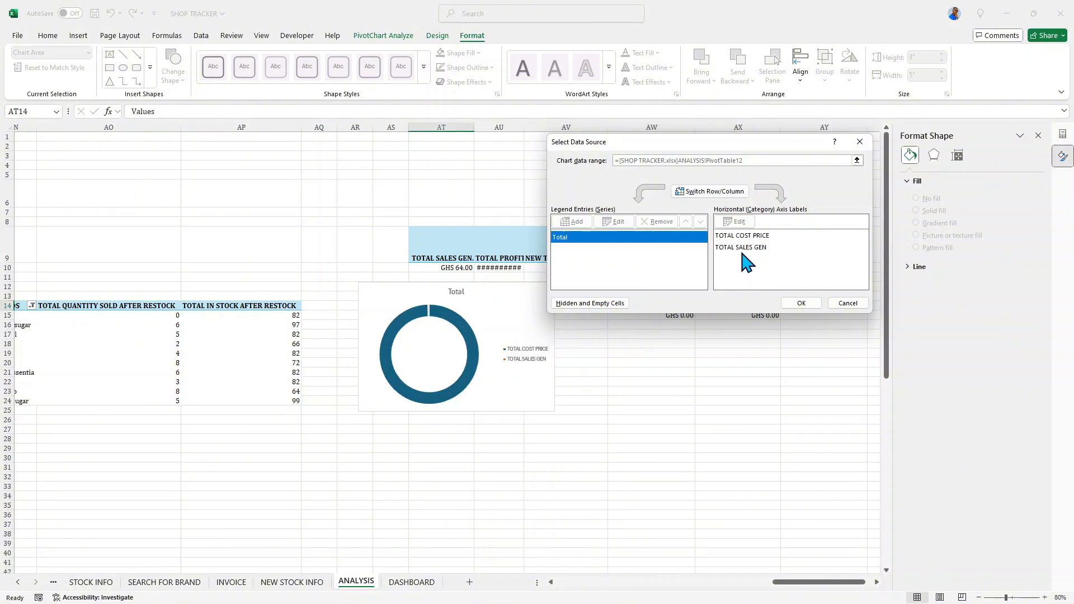
click(797, 304)
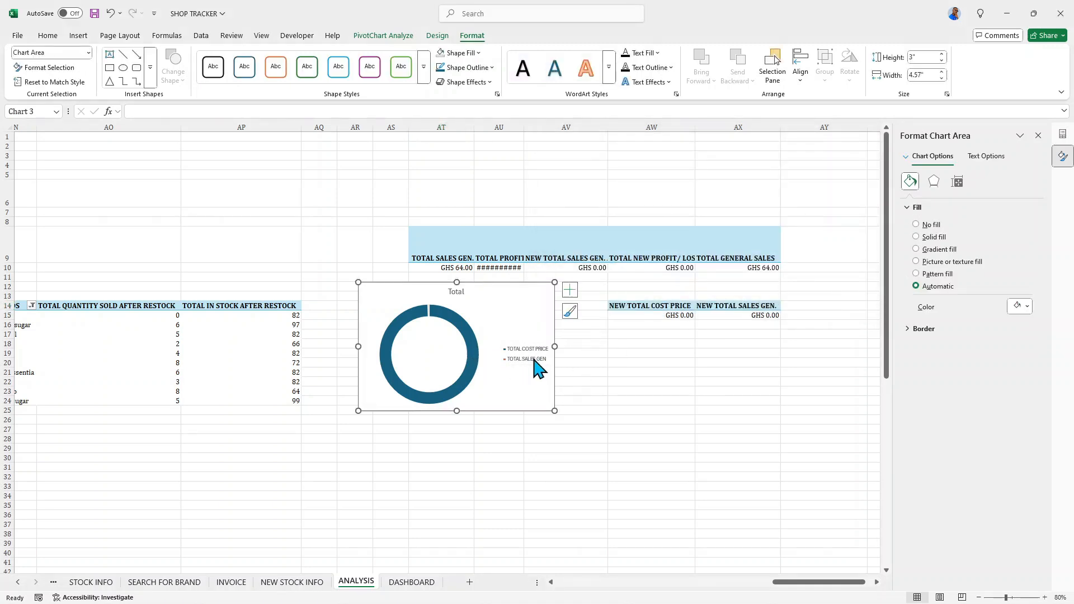
- Move the doughnut chart down, off its pivot table's header, and place the legend at the bottom of the chart
drag(542, 305, 541, 386)
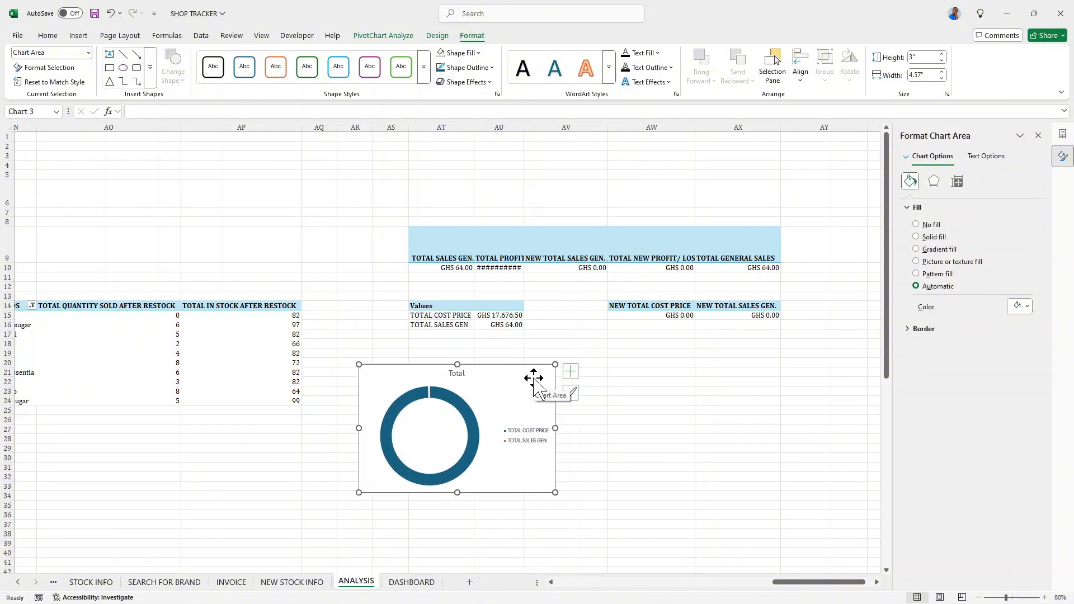
drag(534, 378, 533, 335)
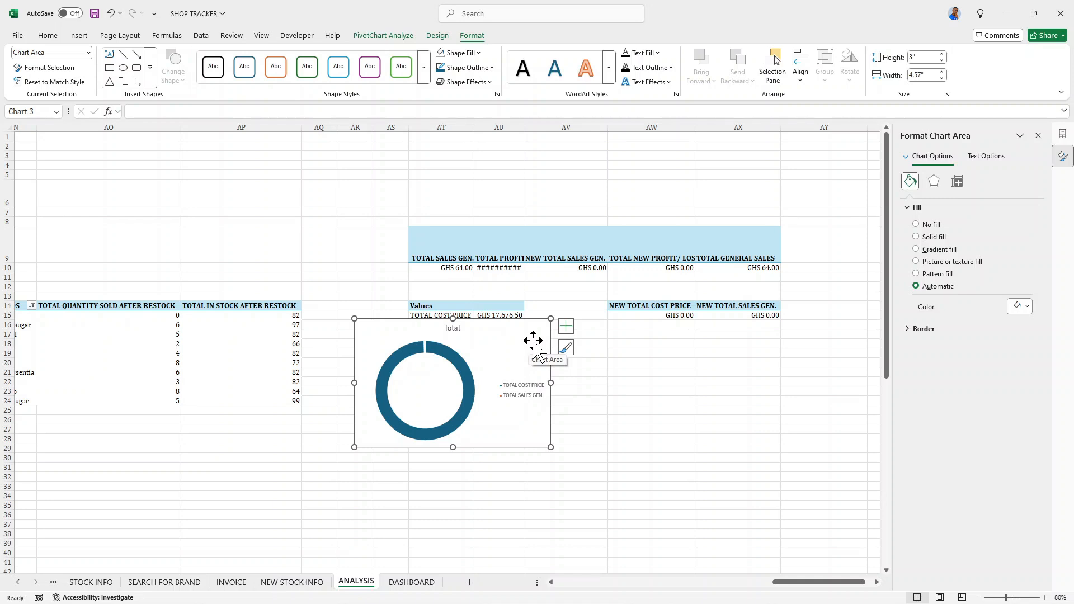
click(535, 386)
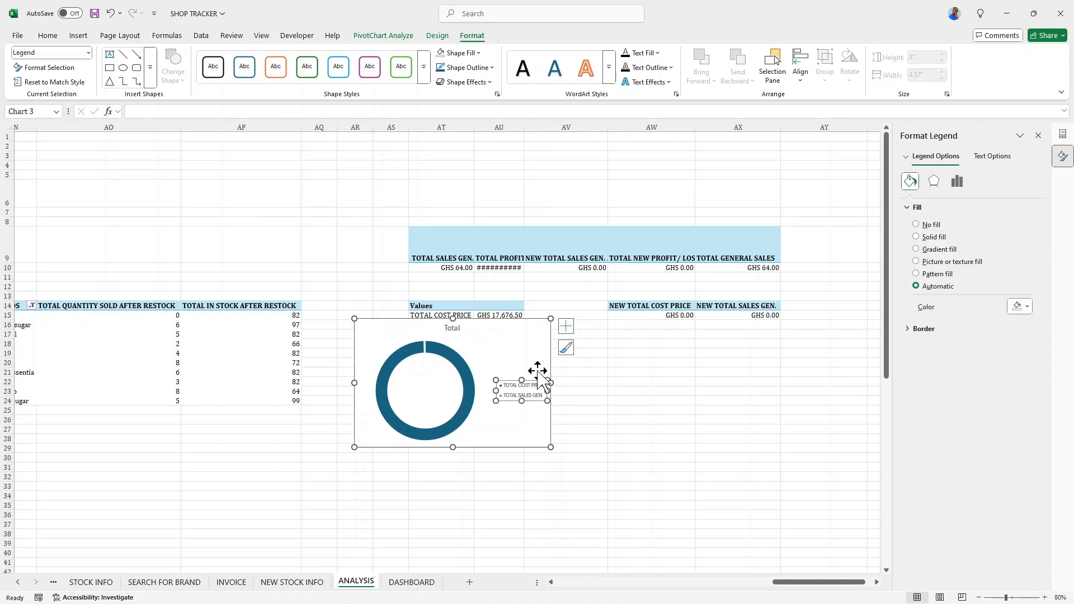
click(565, 326)
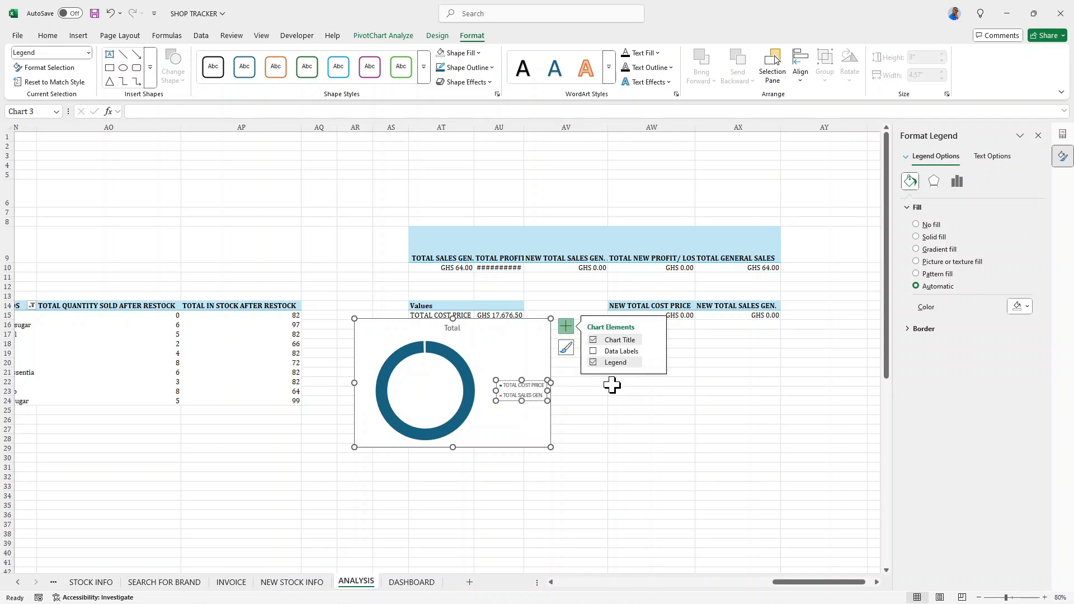
click(656, 363)
click(687, 406)
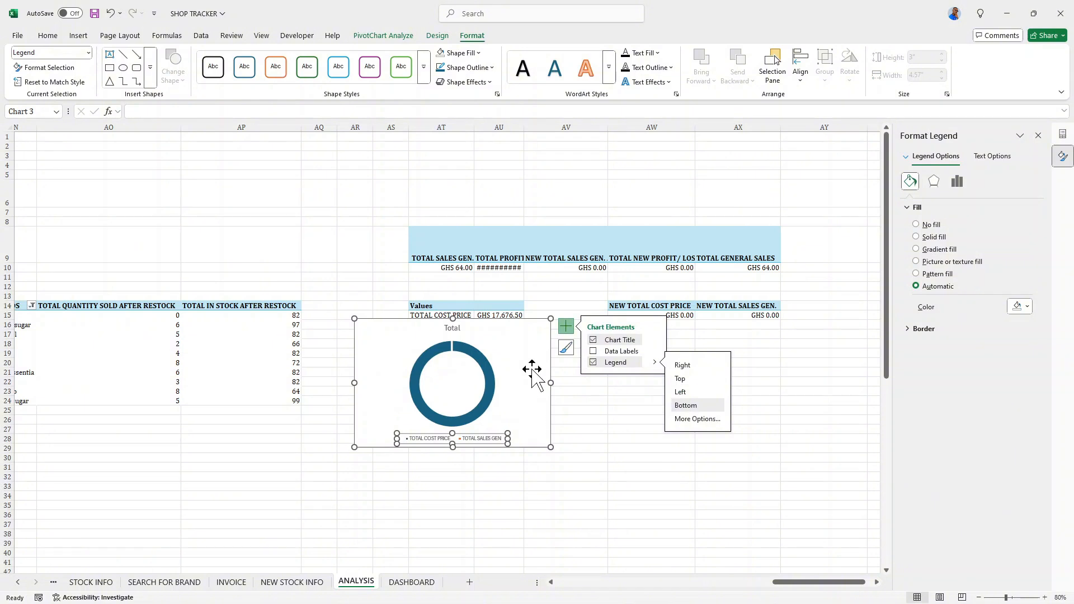
- Change the doughnut chart's title to "TOTAL COST VS TOTAL SALES GENERATED"
click(453, 328)
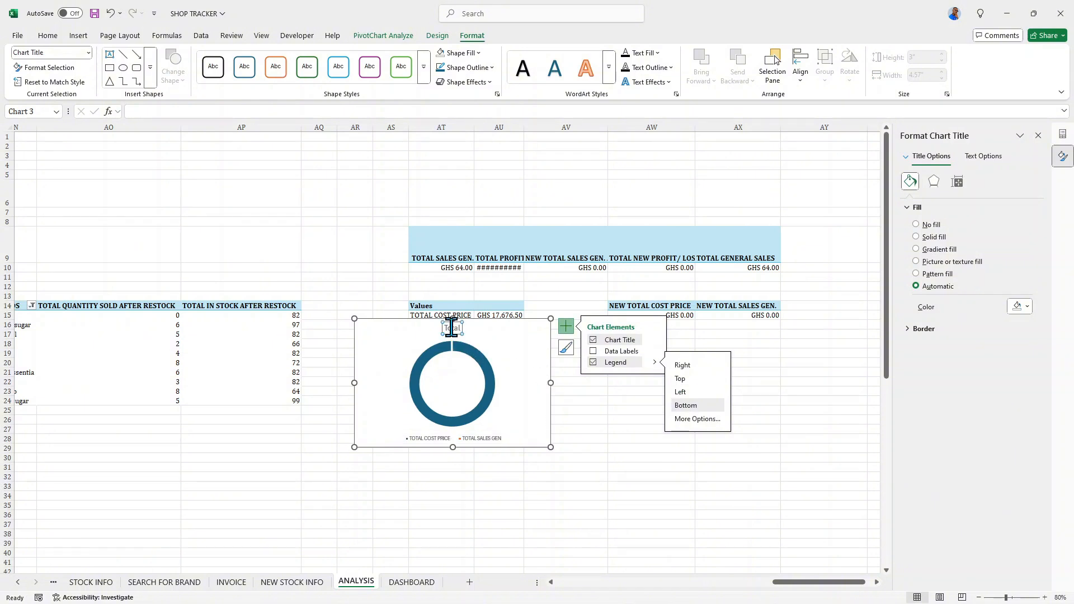
double_click(452, 328)
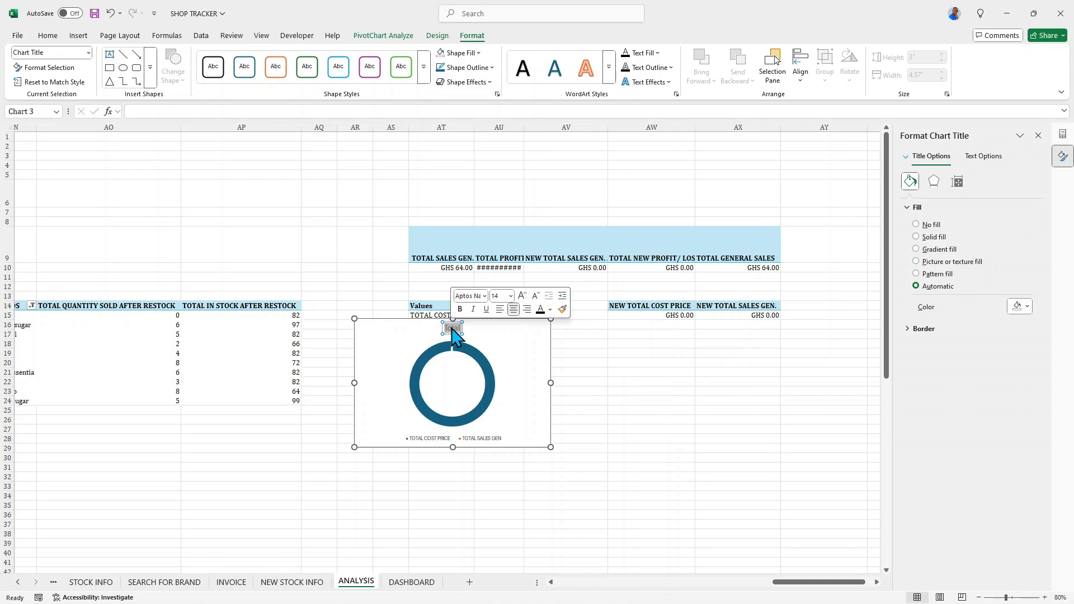
key(Delete)
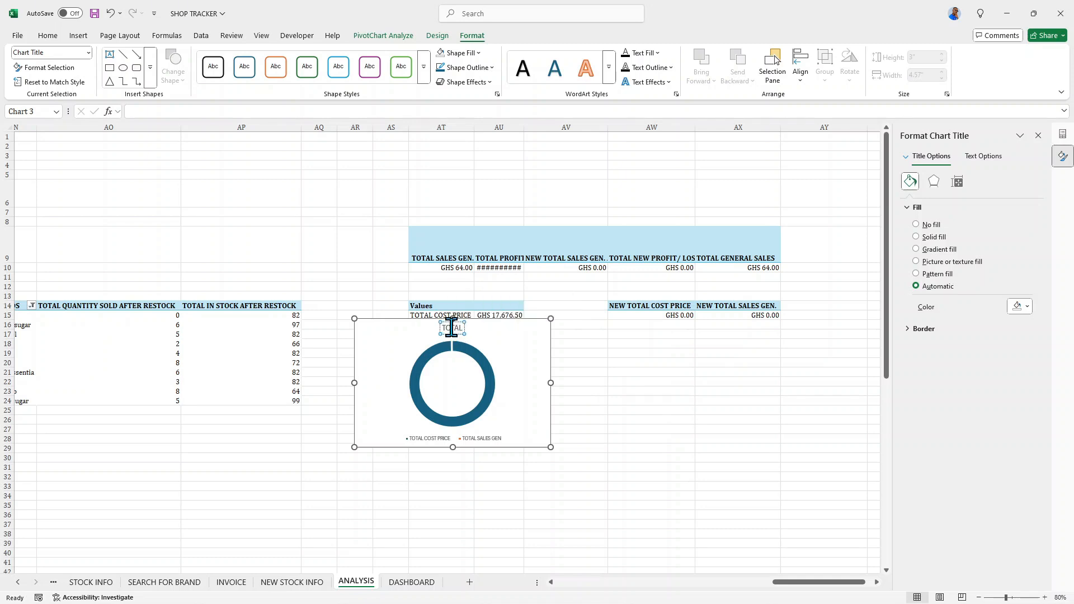
text(TOTAL COST VS TOTAL SALESGENE)
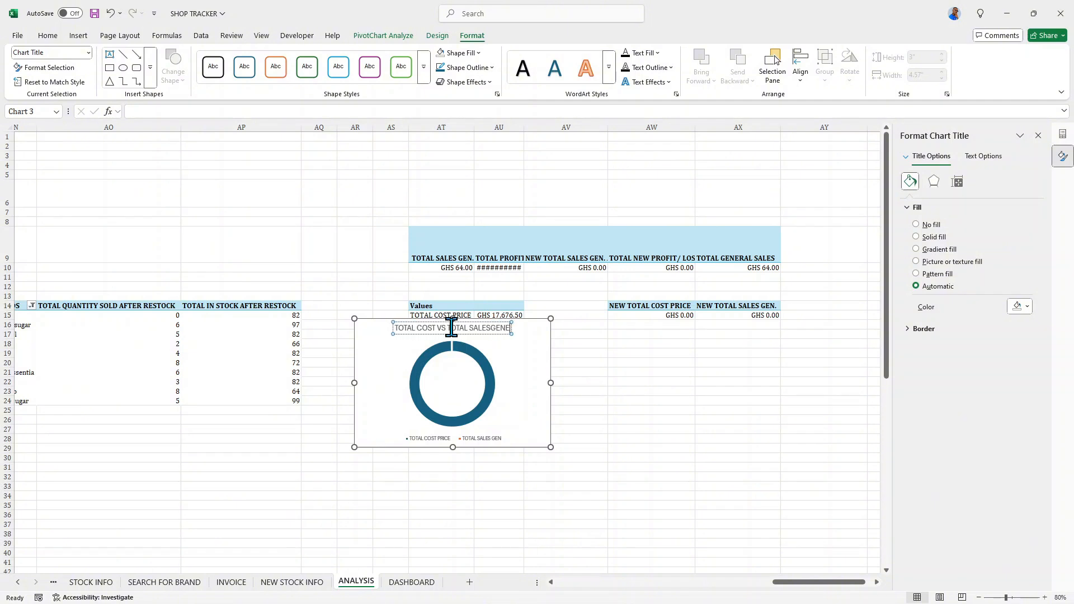
key(BackSpace)
key(BackSpace)
key(BackSpace)
key(BackSpace)
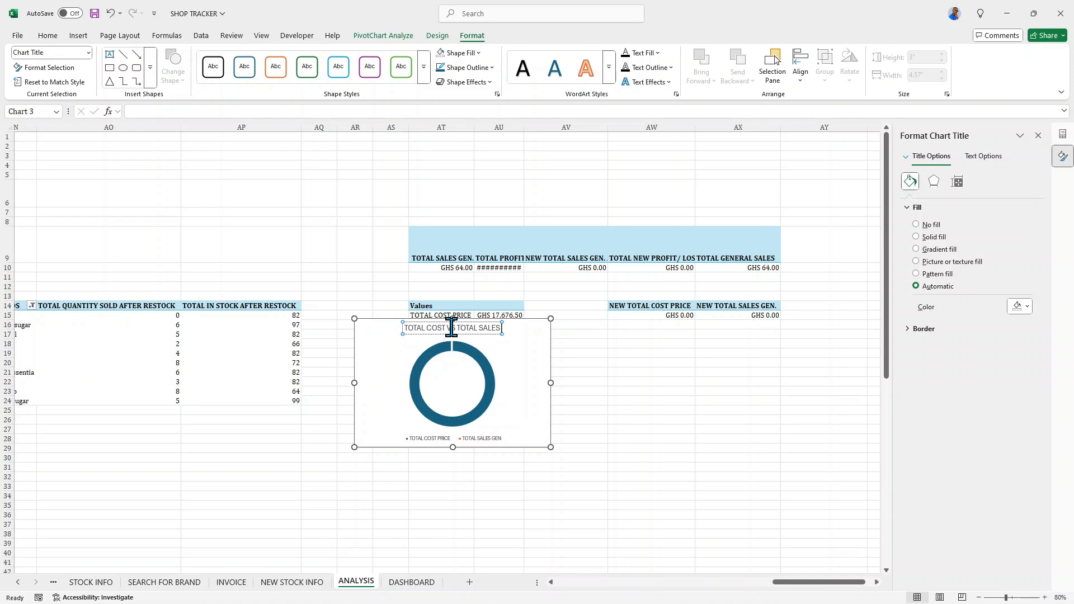
text(GENERATED)
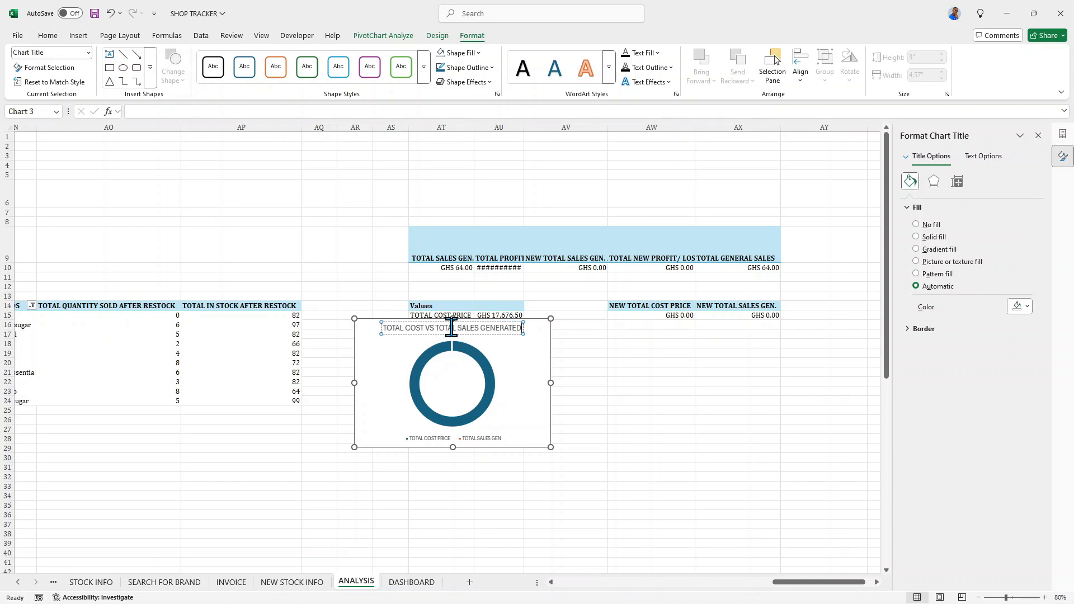
- Format the doughnut chart's title text as bold, italic Cambria
key(ctrl+shift+Left)
key(ctrl+shift+Left)
key(ctrl+shift+Left)
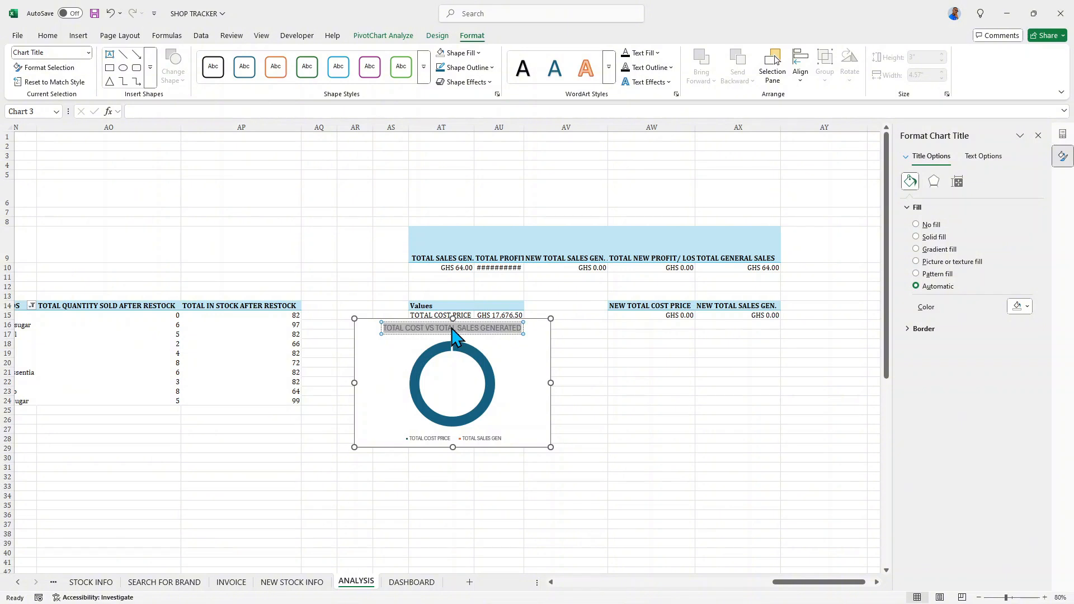
click(49, 35)
click(113, 75)
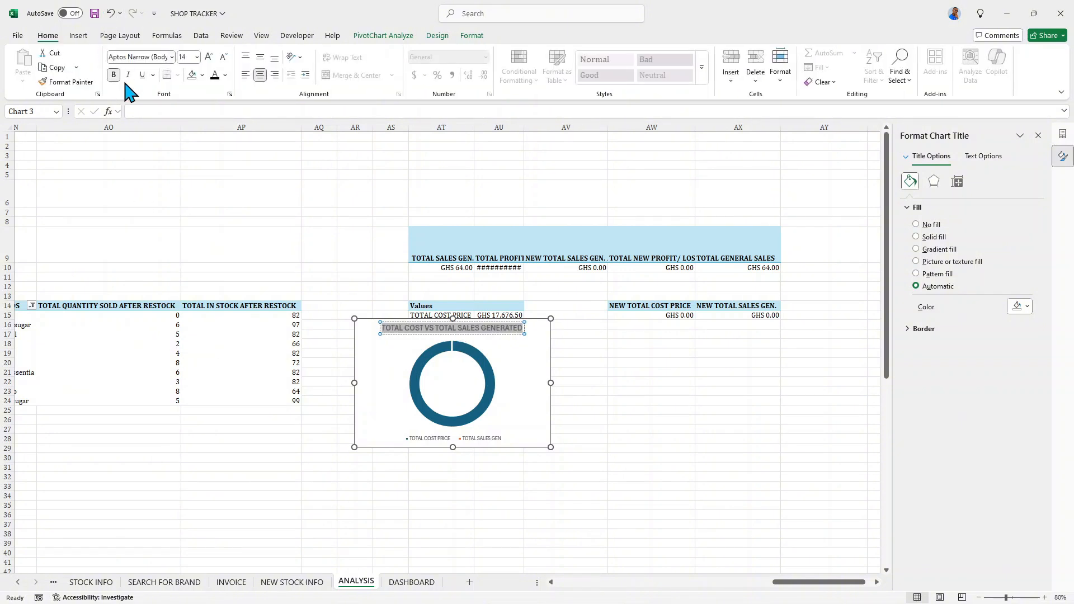
click(127, 75)
click(171, 56)
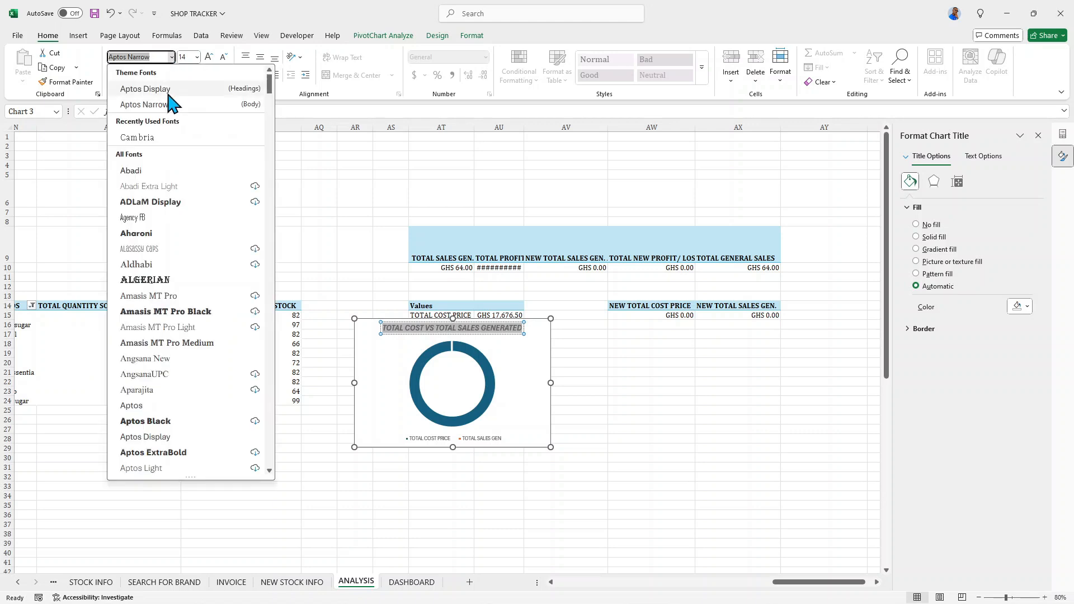
click(137, 138)
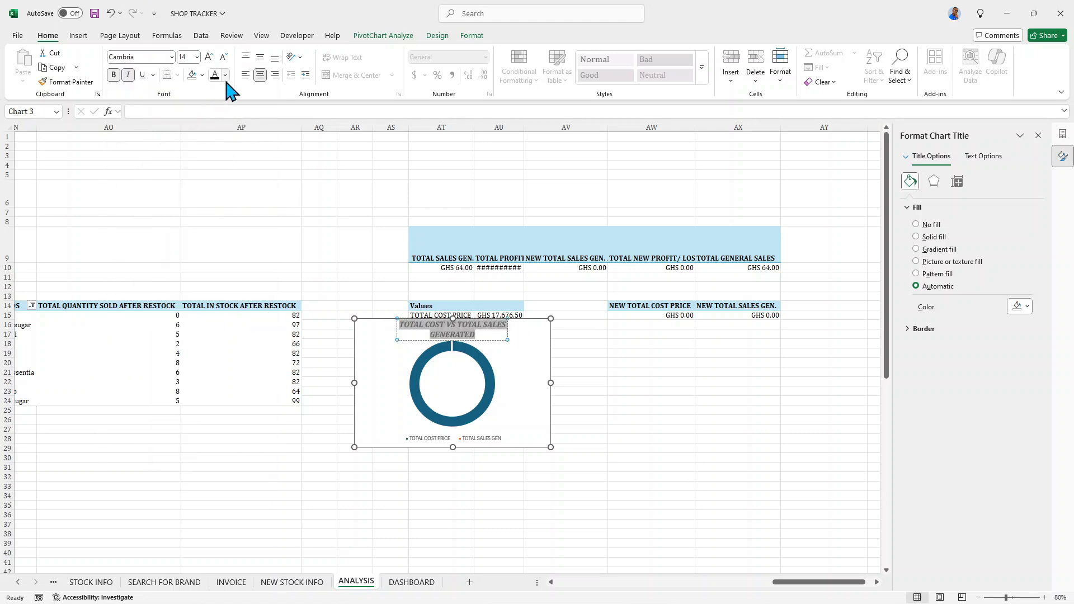
- Cut the doughnut chart from the ANALYSIS sheet and paste it onto DASHBOARD, just beside the TOP 10 BRANDS IN STOCK SHOWING QTY SOLD chart
click(546, 332)
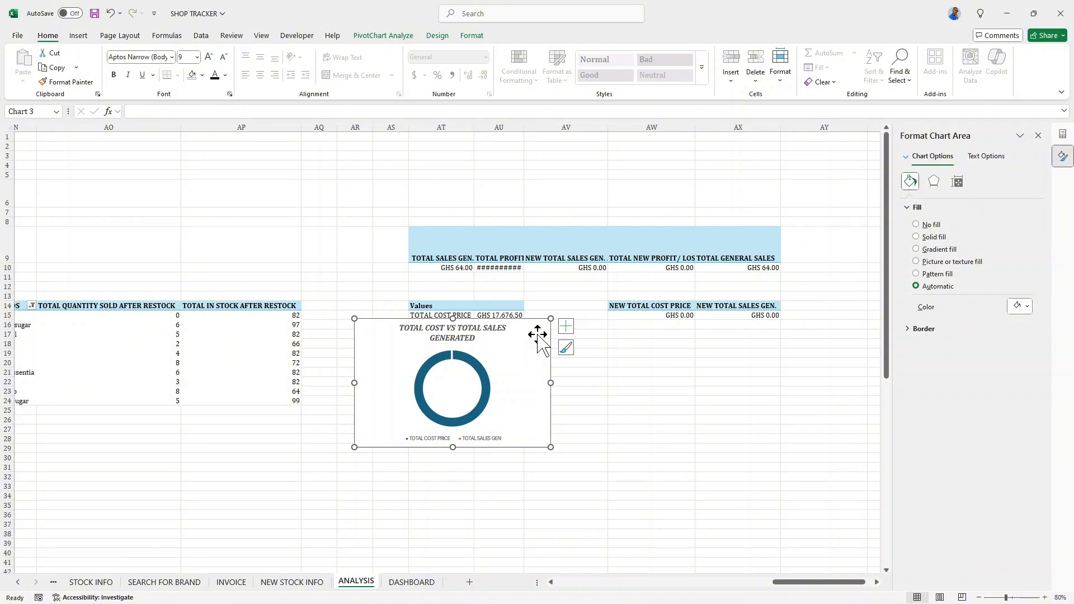
key(Delete)
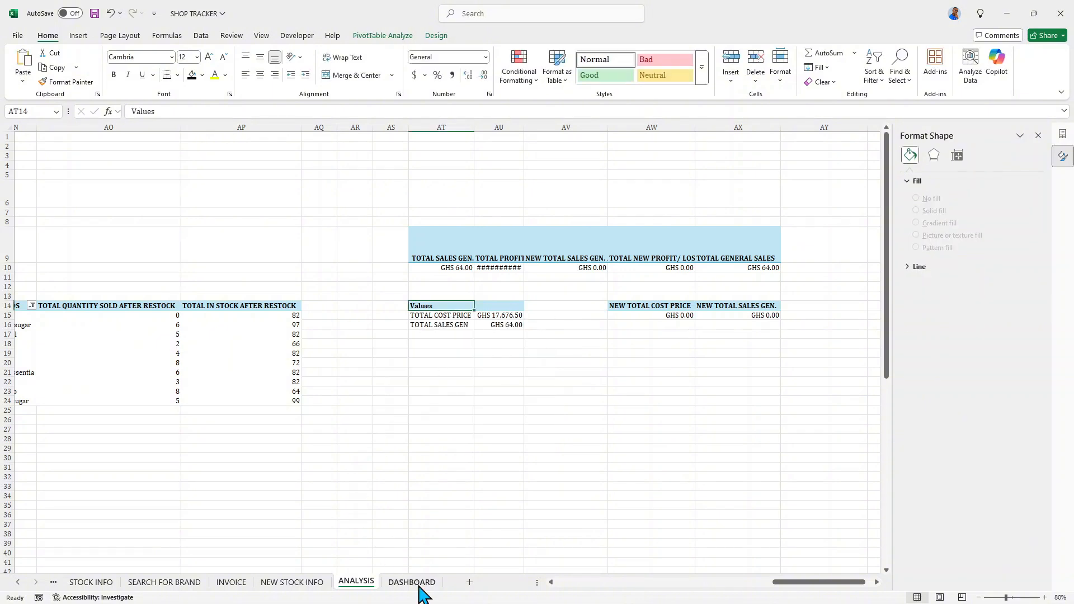
click(412, 582)
click(775, 234)
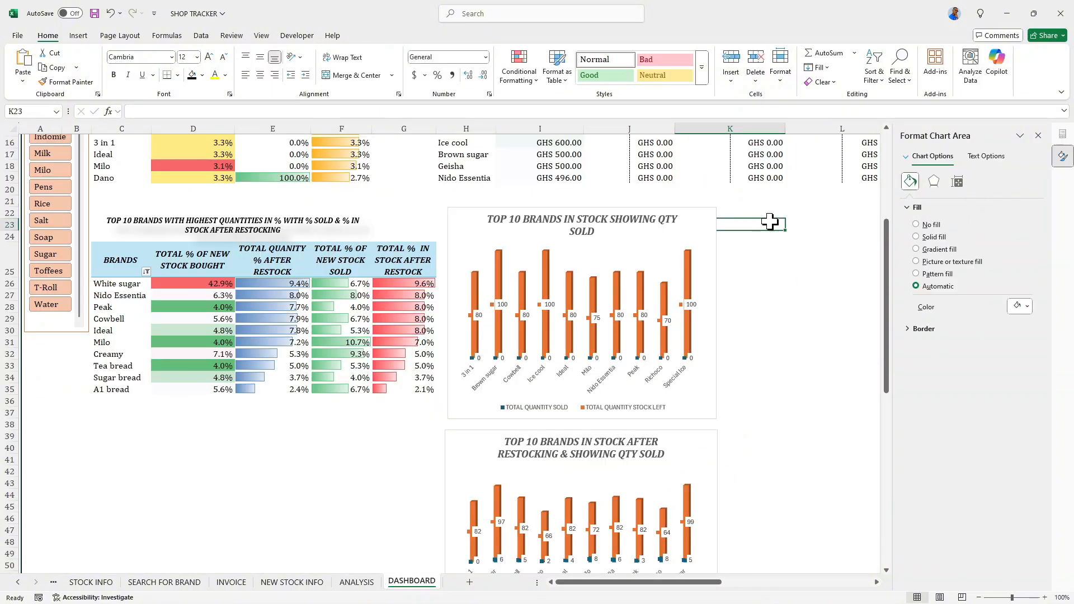
click(784, 214)
click(794, 222)
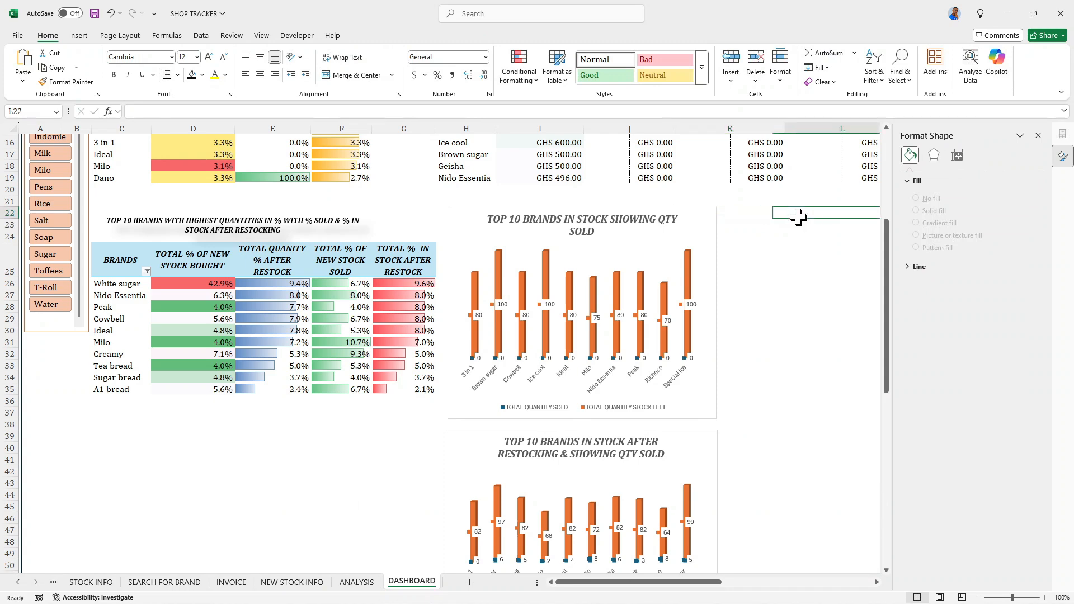
key(ctrl+v)
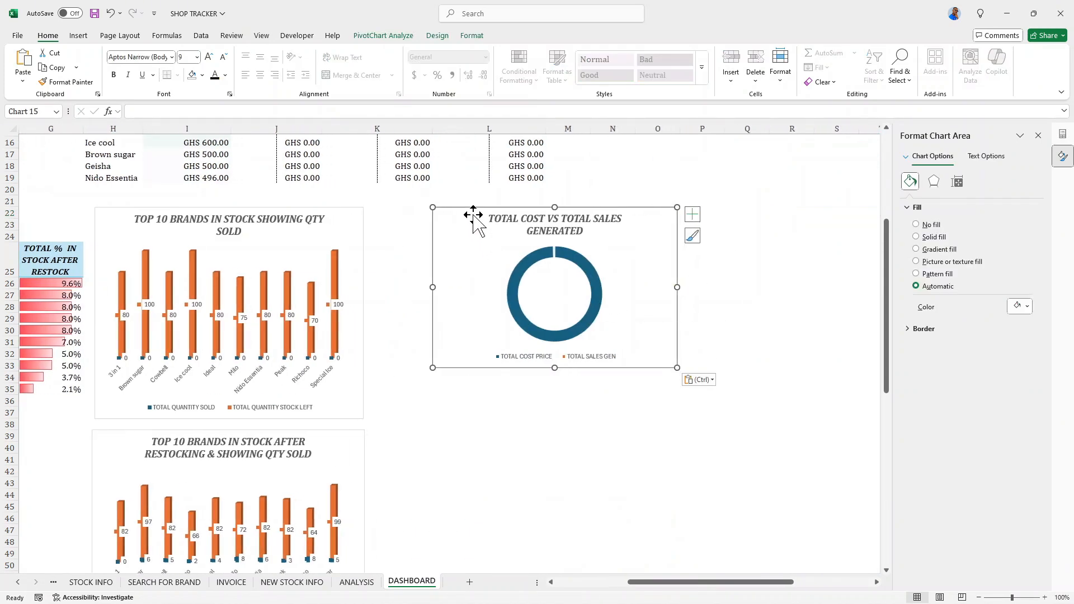
drag(470, 218, 421, 223)
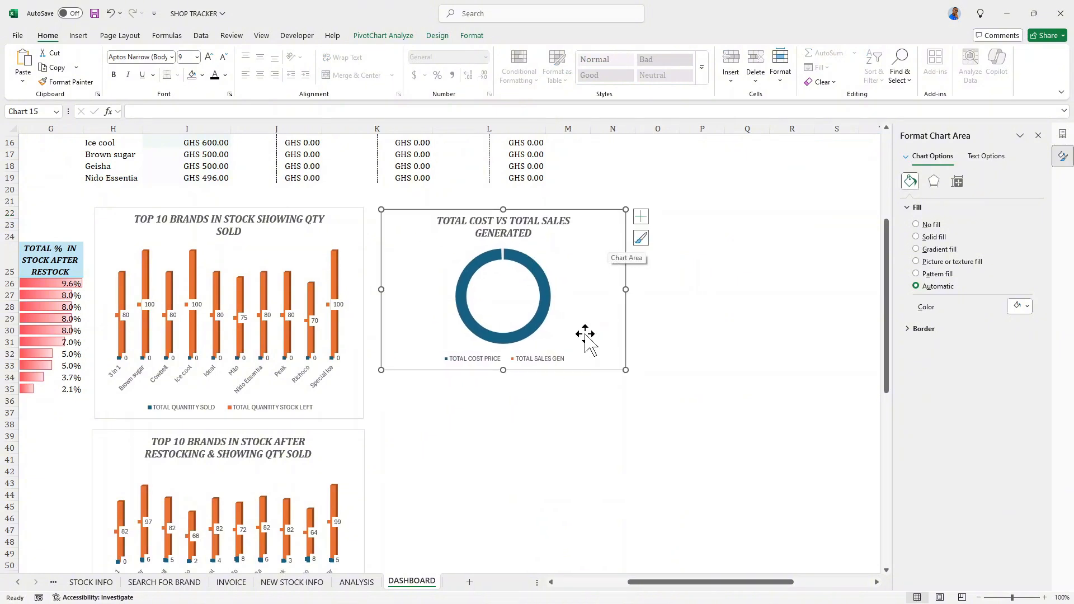
- Set the doughnut hole size of the TOTAL COST VS TOTAL SALES GENERATED chart to 86%
click(527, 301)
click(545, 305)
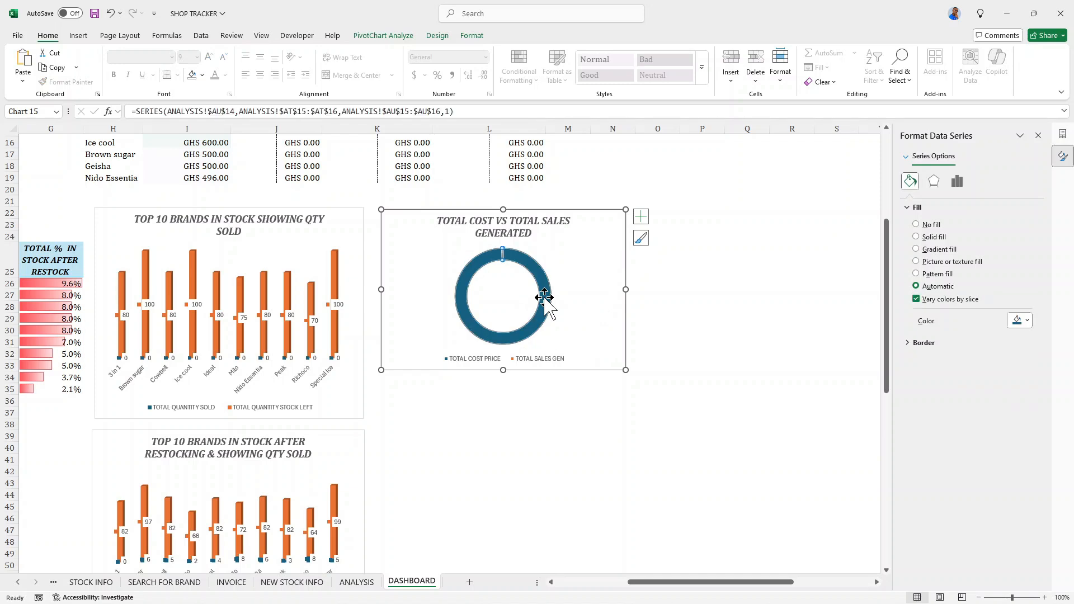
click(958, 180)
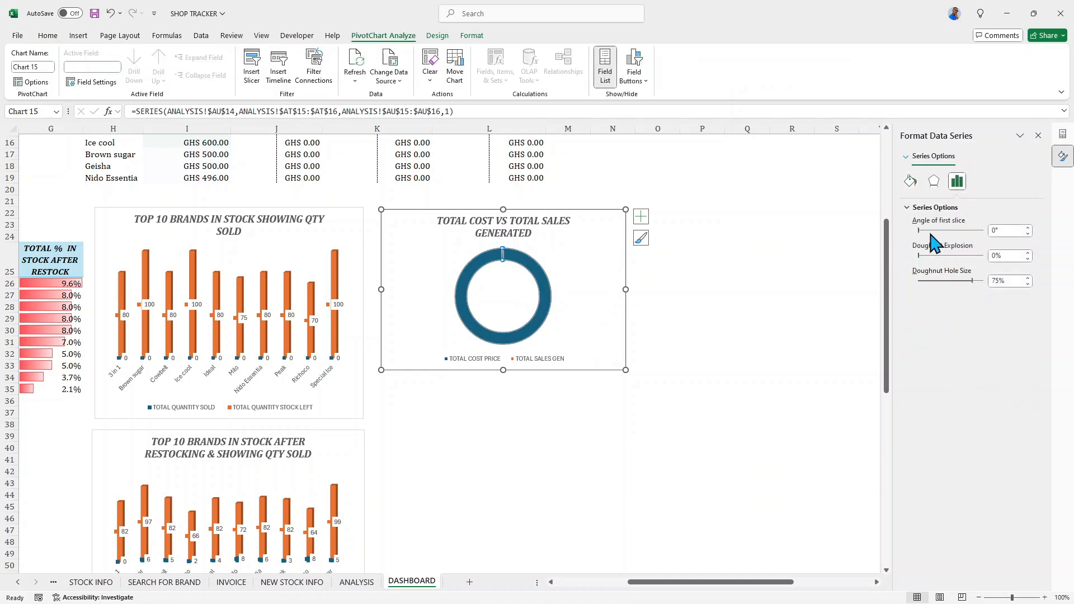
mouse_move(973, 283)
mouse_down()
mouse_move(955, 281)
mouse_move(986, 280)
mouse_move(980, 288)
mouse_up()
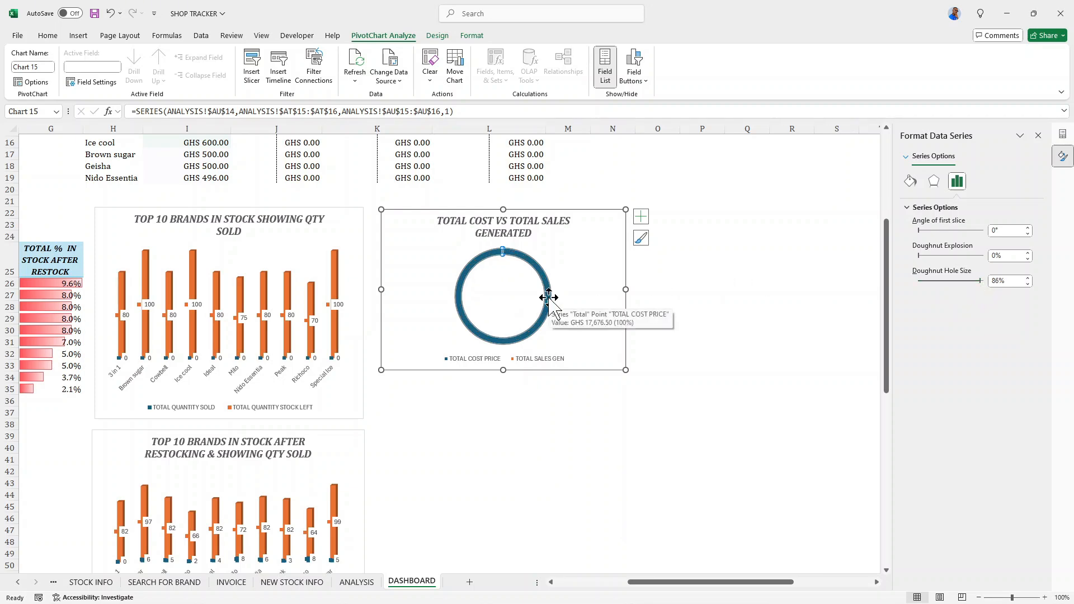
- Add a data callout label to the TOTAL COST PRICE slice of the doughnut chart
click(548, 297)
click(640, 218)
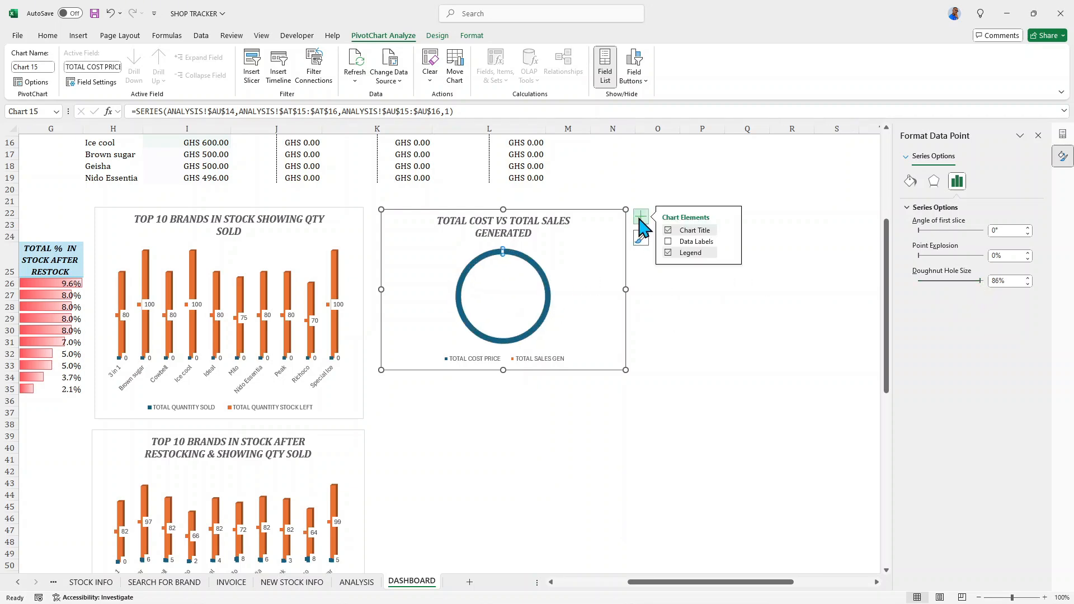
click(669, 241)
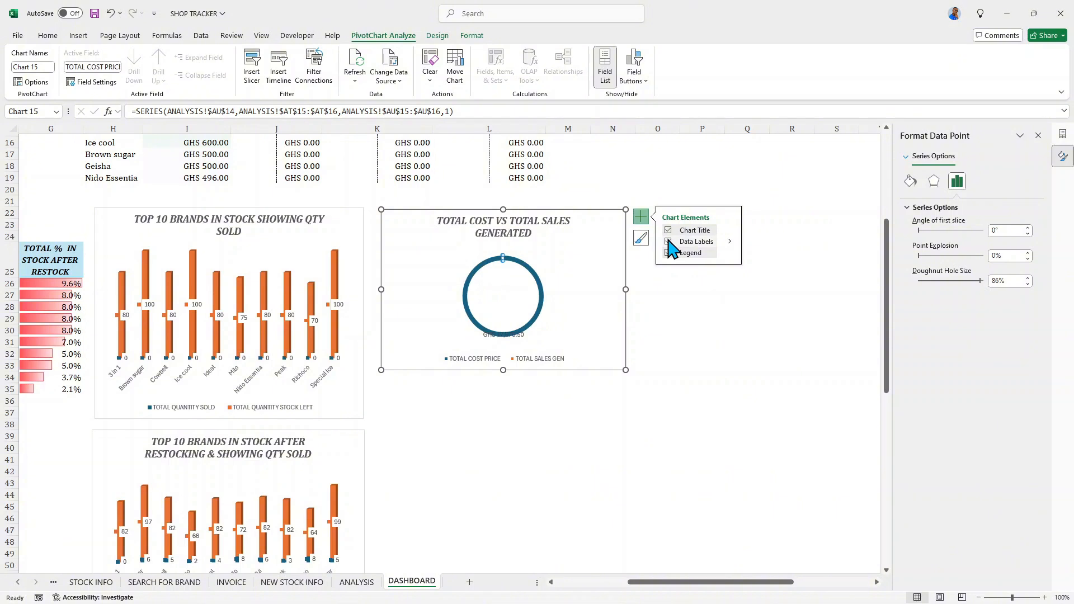
click(729, 241)
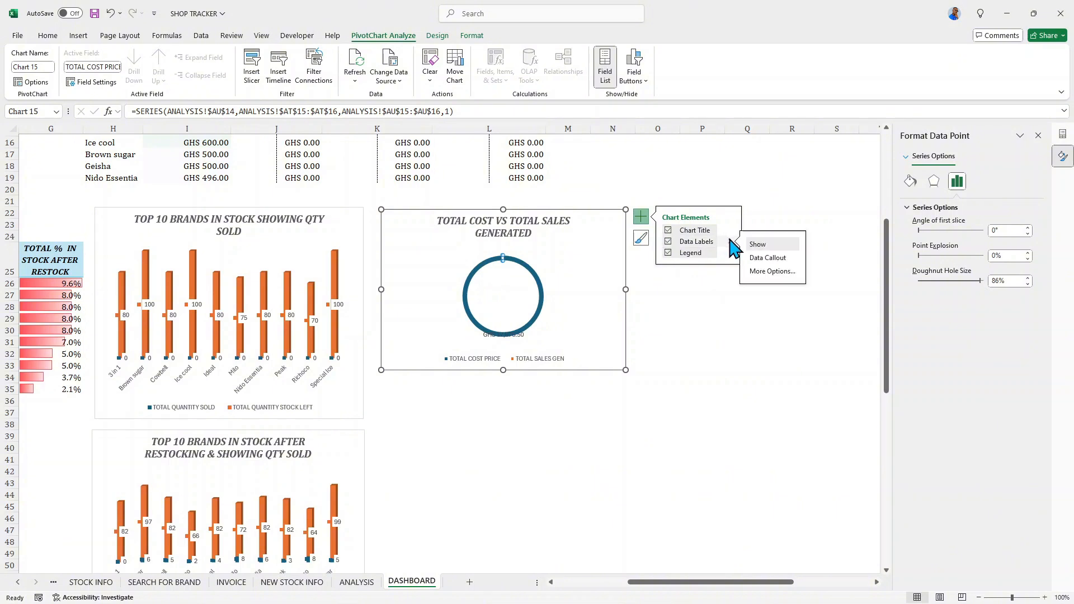
click(759, 259)
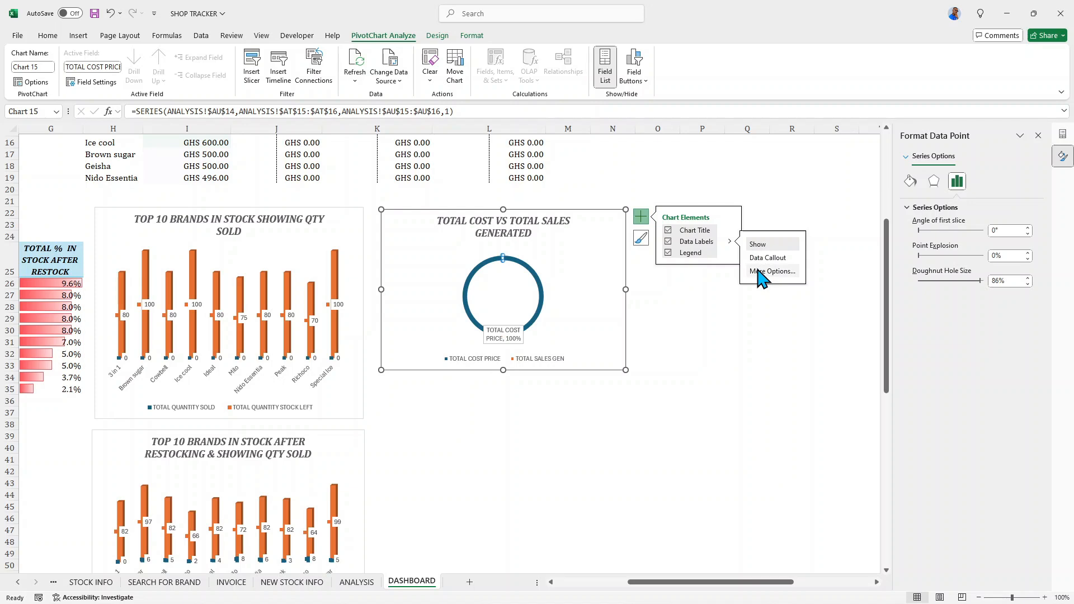
- Make the TOTAL COST PRICE label contain only the value and legend key, removing the percentage and category name
click(771, 272)
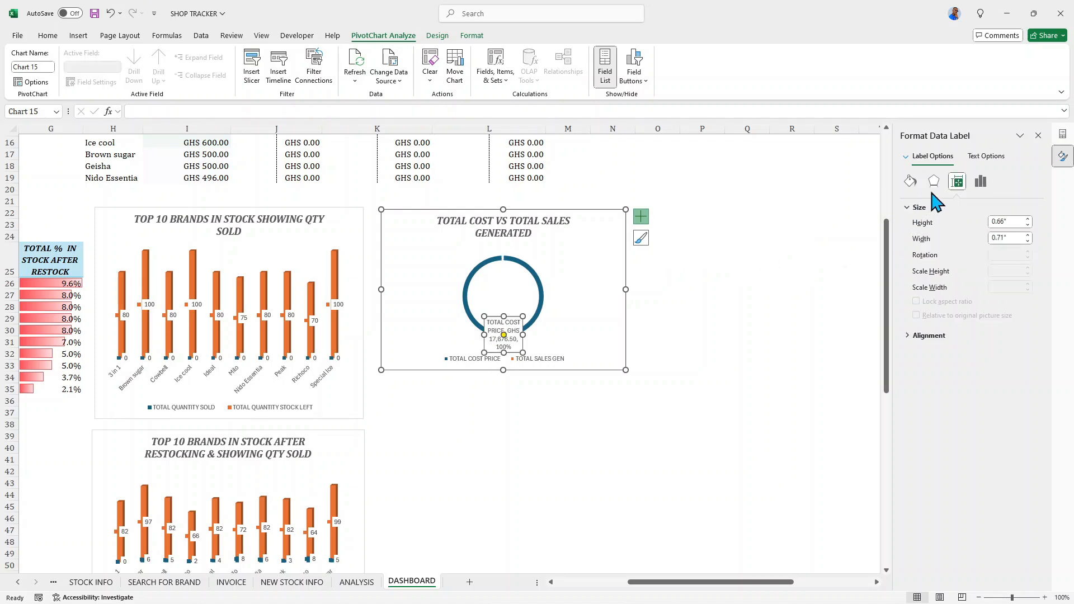
click(981, 181)
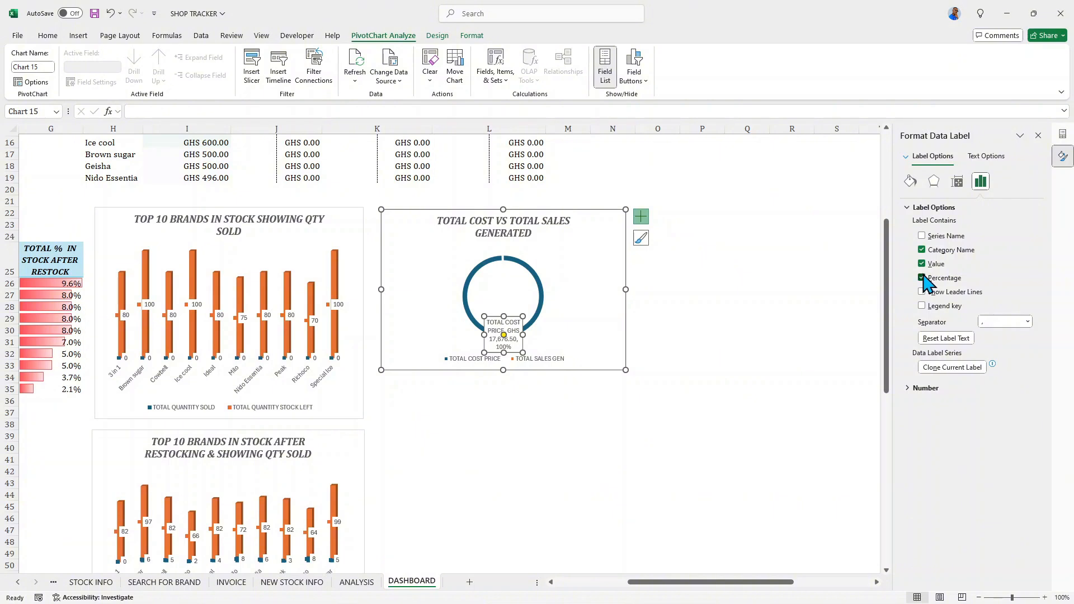
click(922, 278)
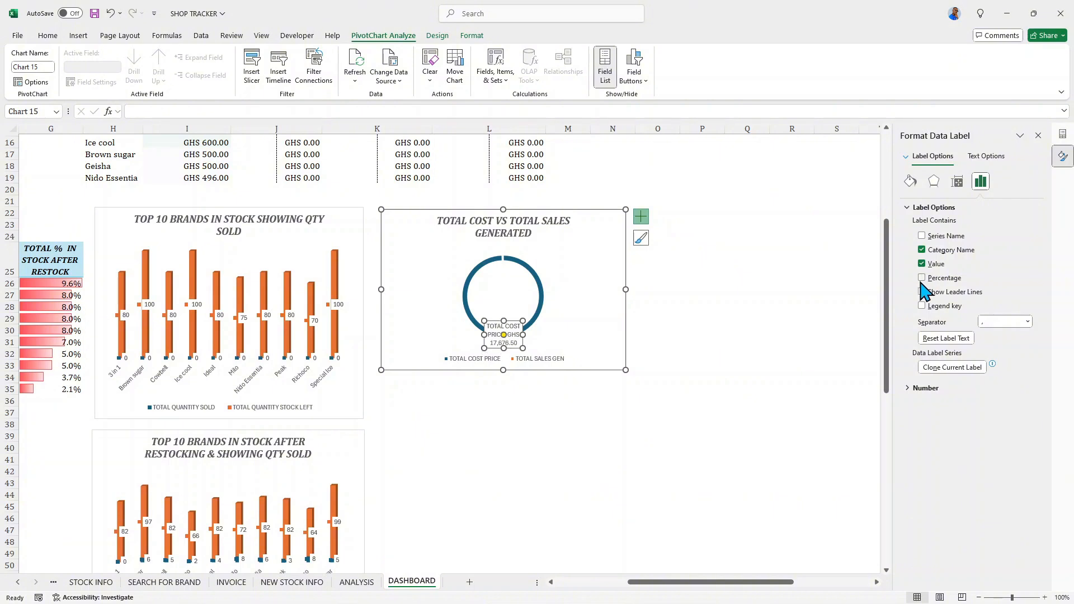
click(922, 250)
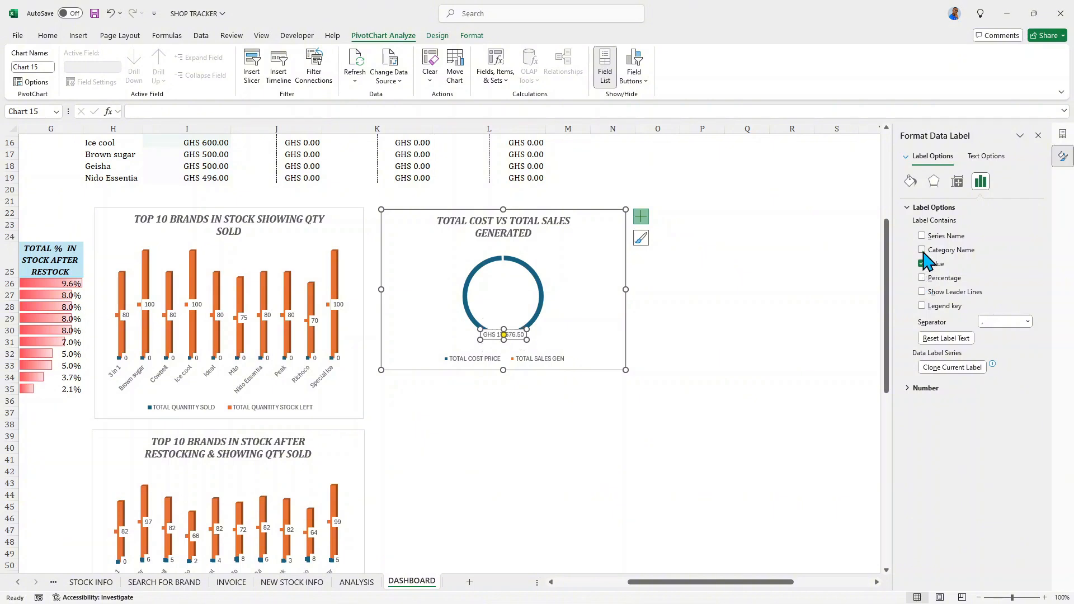
click(923, 305)
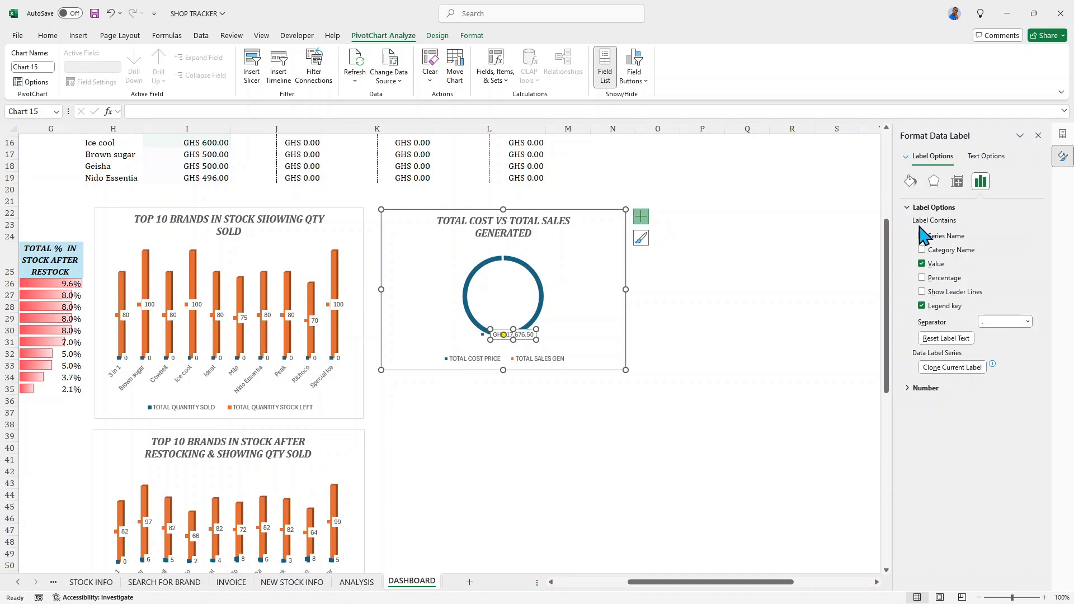
click(911, 181)
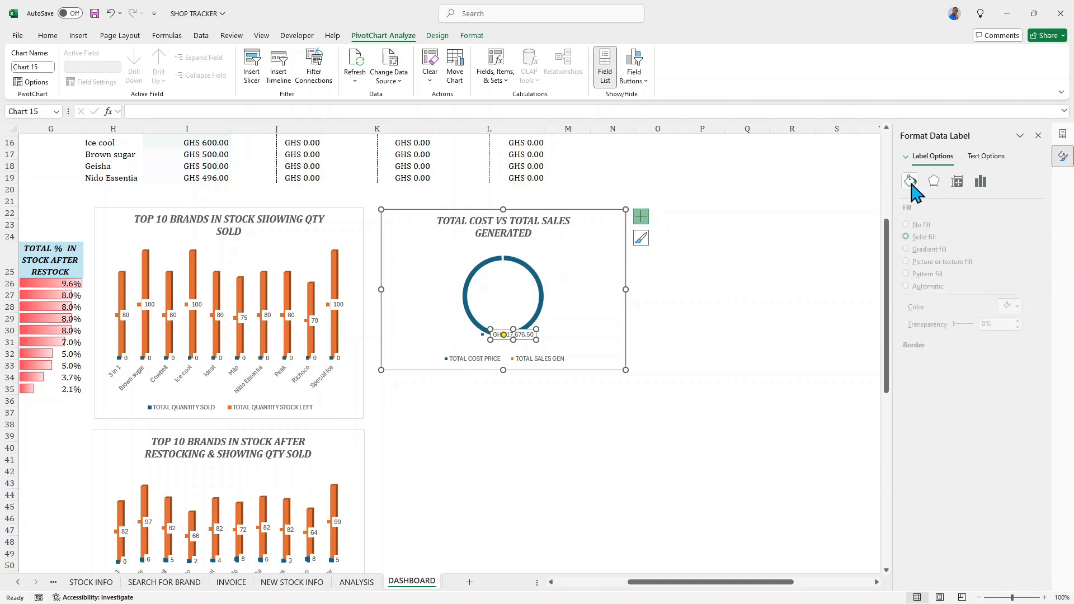
click(1039, 136)
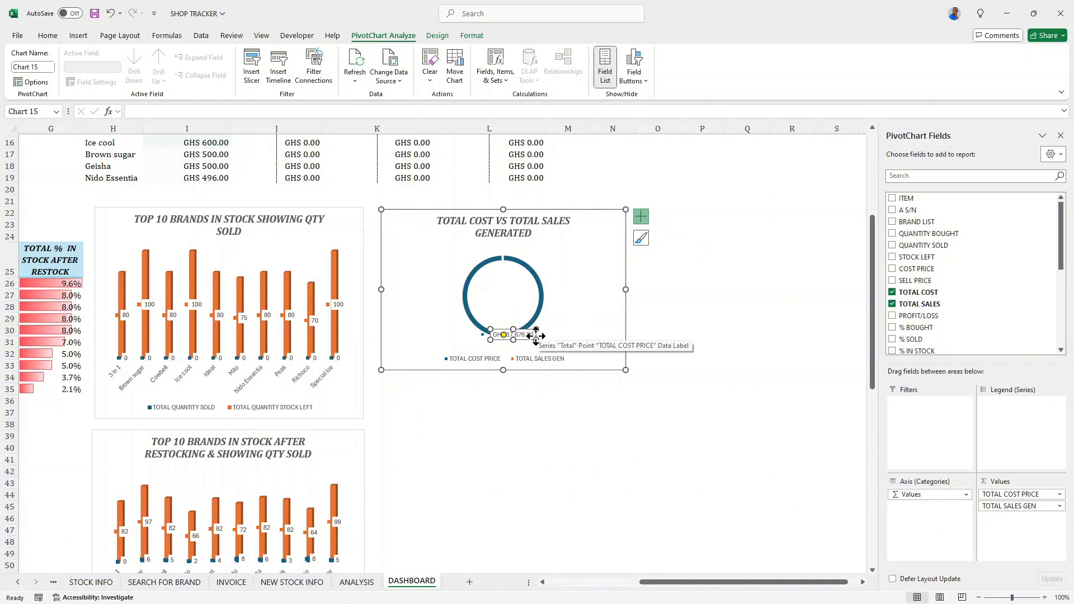
- Move the TOTAL COST PRICE data label to the lower left of the doughnut ring
drag(525, 336, 488, 338)
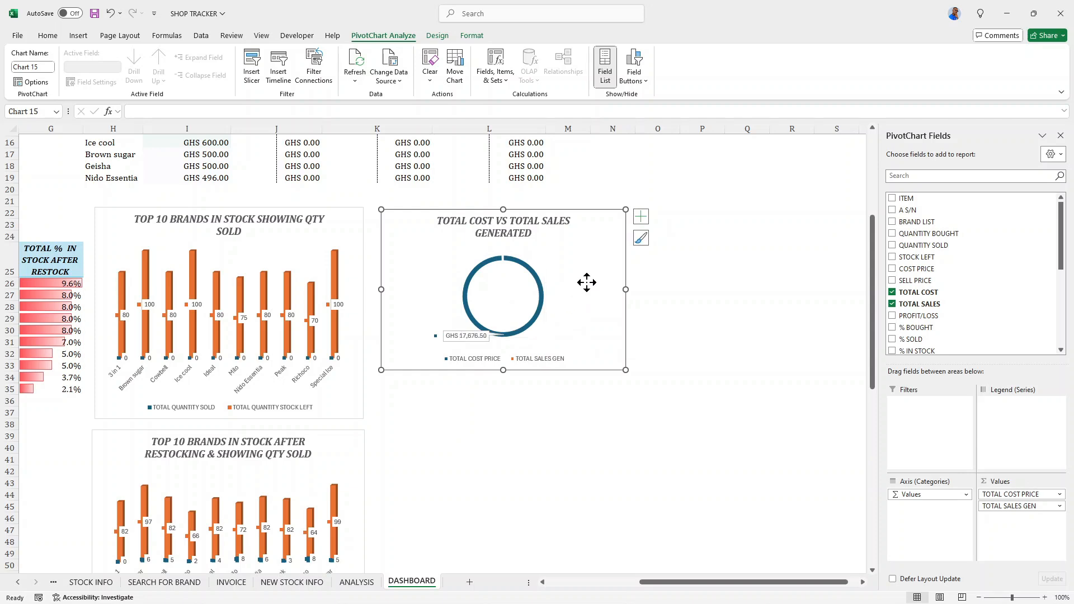
click(538, 288)
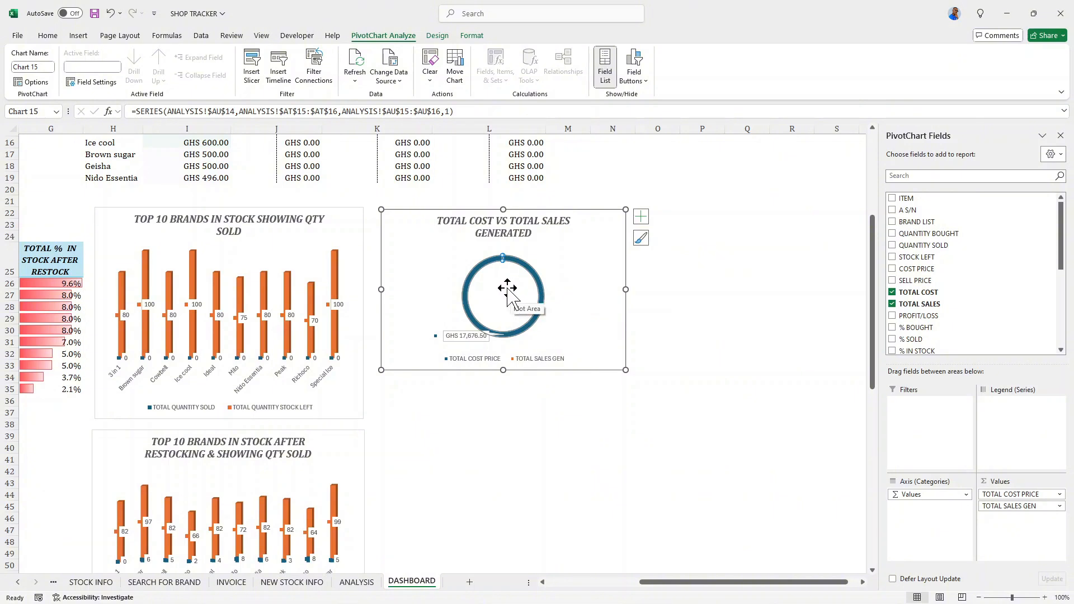
click(507, 290)
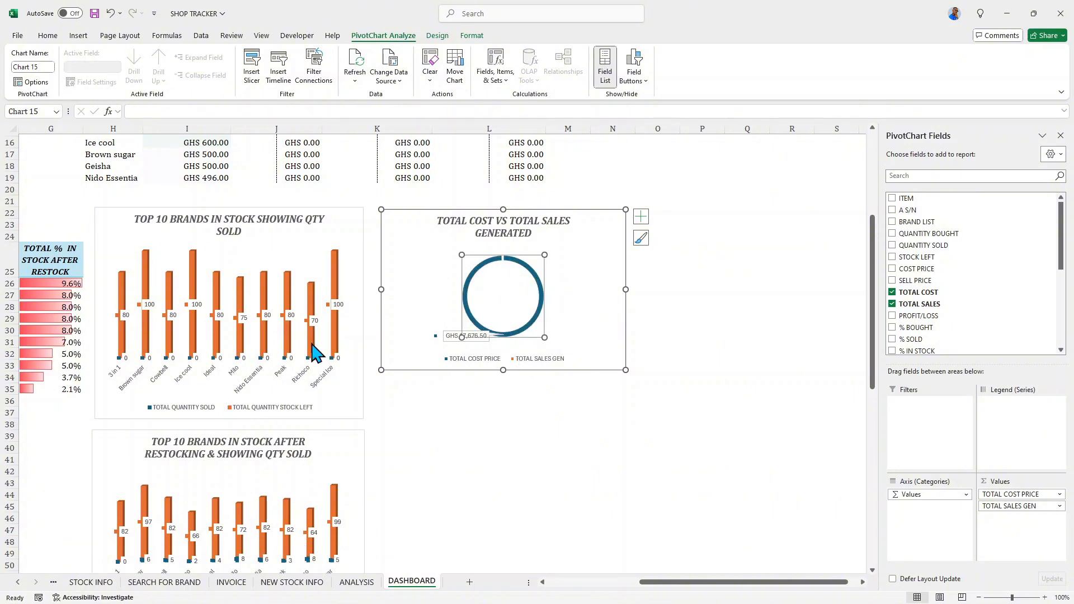
- On the QUANTITIES sheet, enter a sold quantity of 20 for Ideal and 20 for Cowbell in column L
click(18, 582)
click(18, 583)
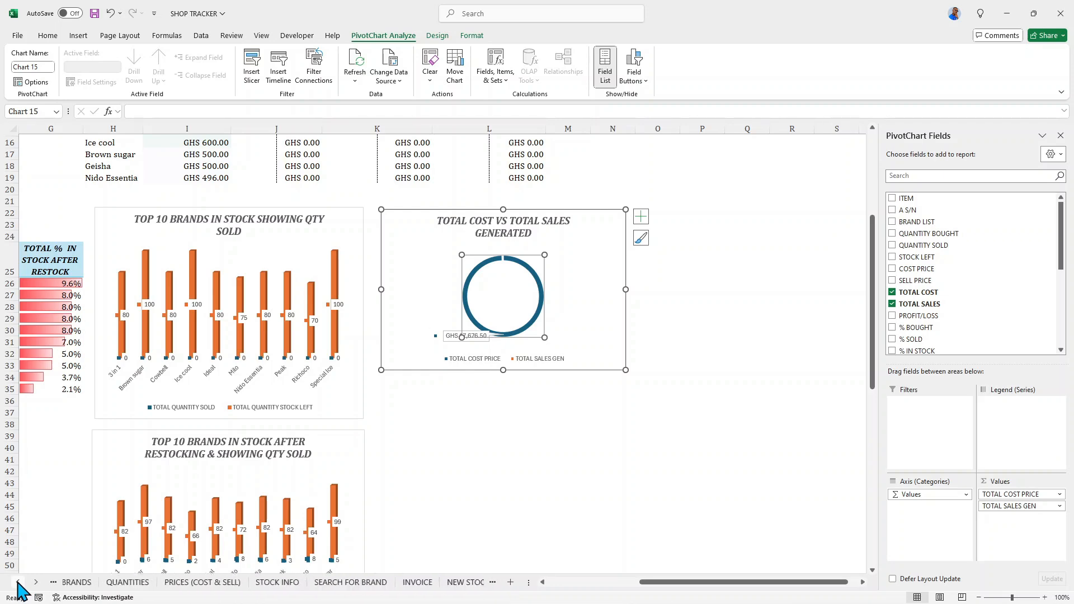
click(17, 583)
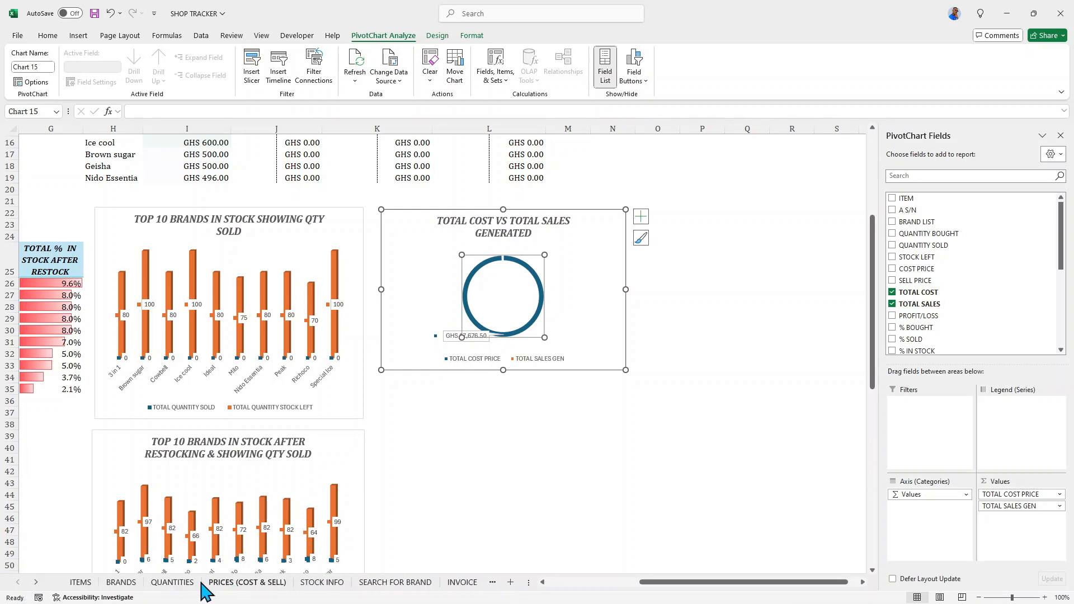
click(168, 582)
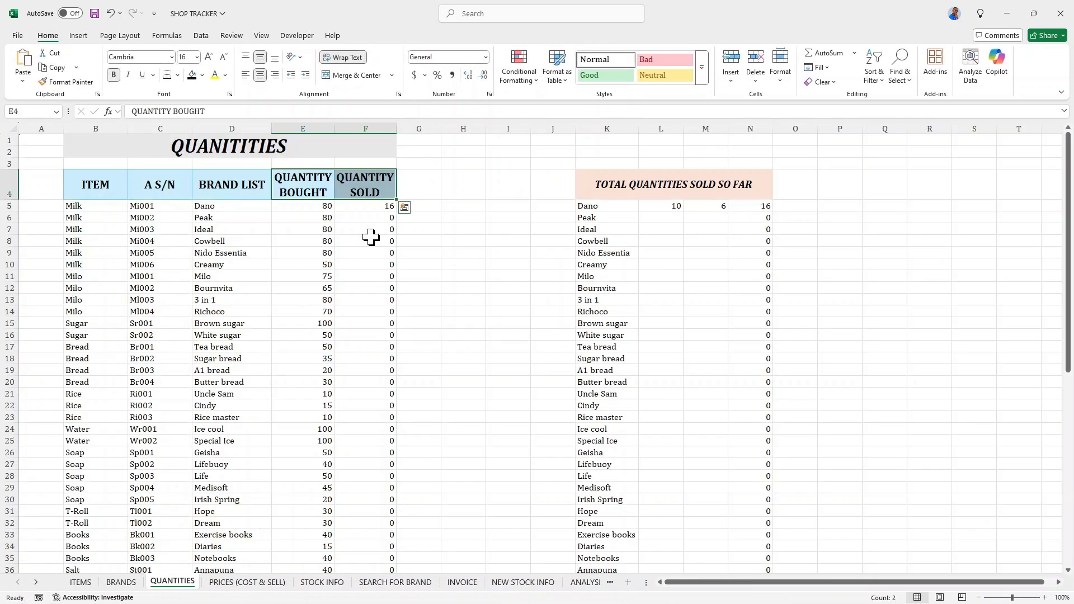
click(669, 229)
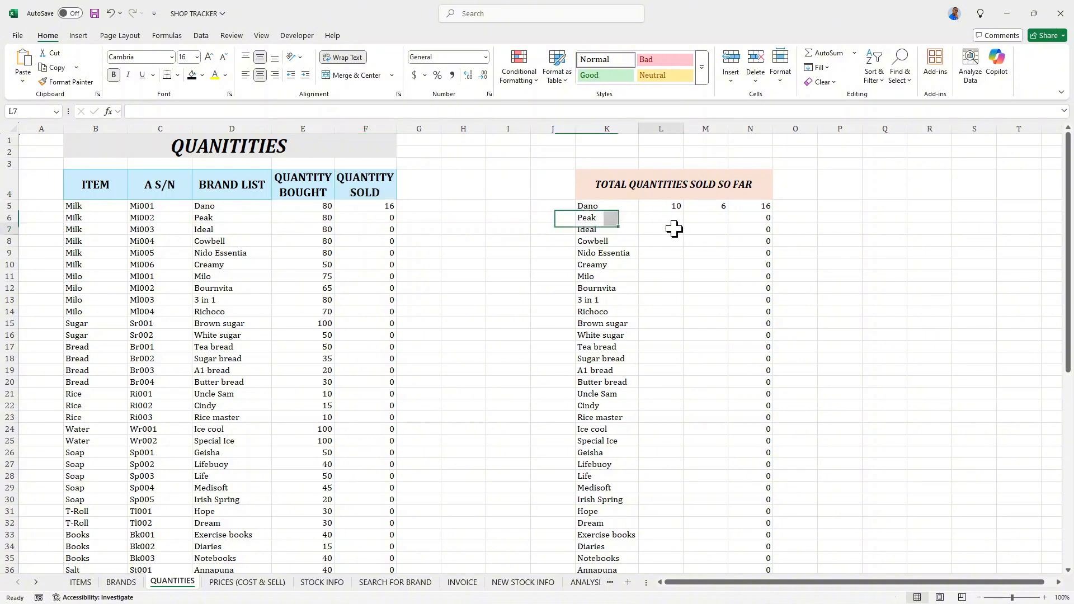
text(20)
key(Return)
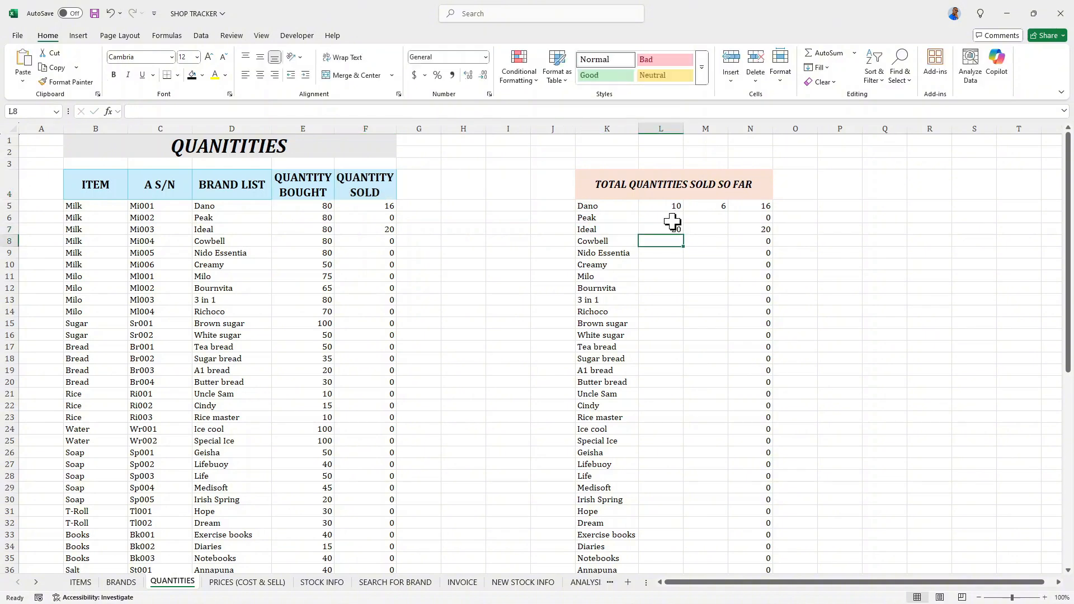
text(20)
key(Return)
- Enter sold quantities in column L: Nido Essentia 2, Creamy 10, Milo 20 and Bournvita 2
text(2)
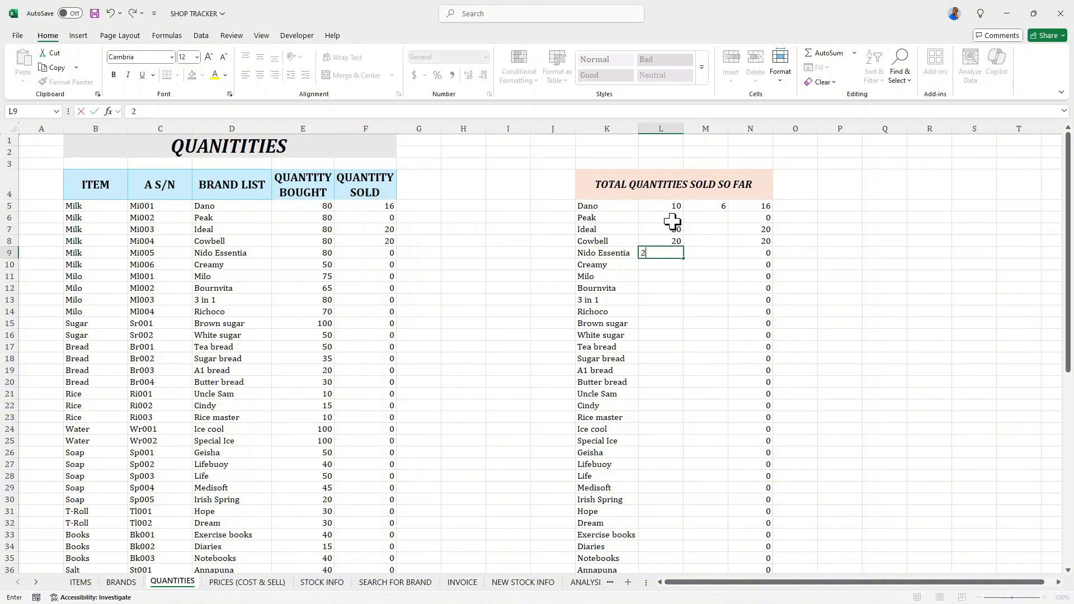
key(Return)
text(10)
key(Return)
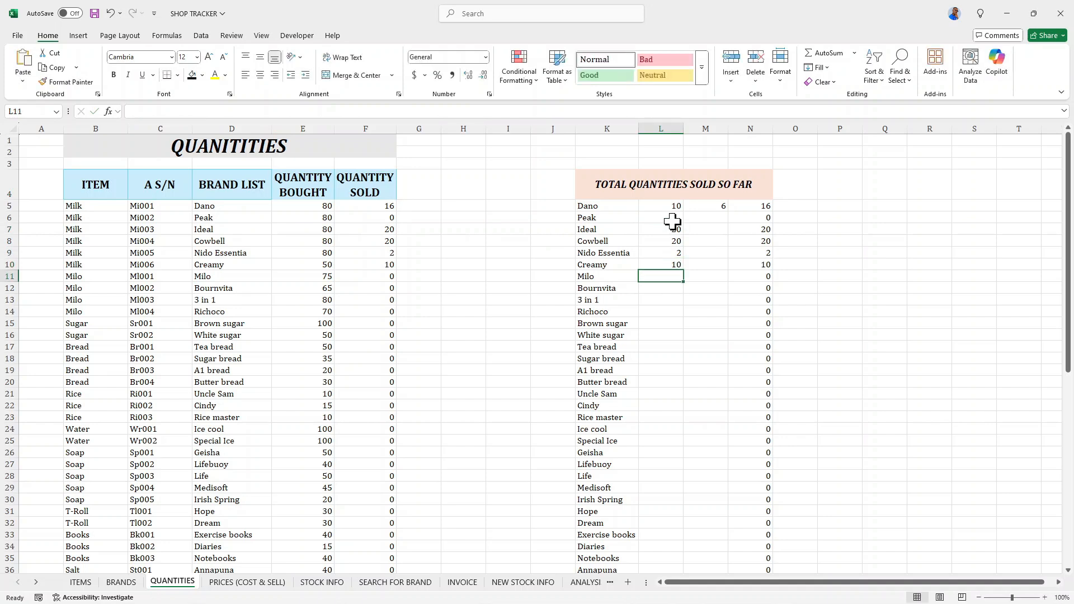
text(20)
key(Return)
text(2)
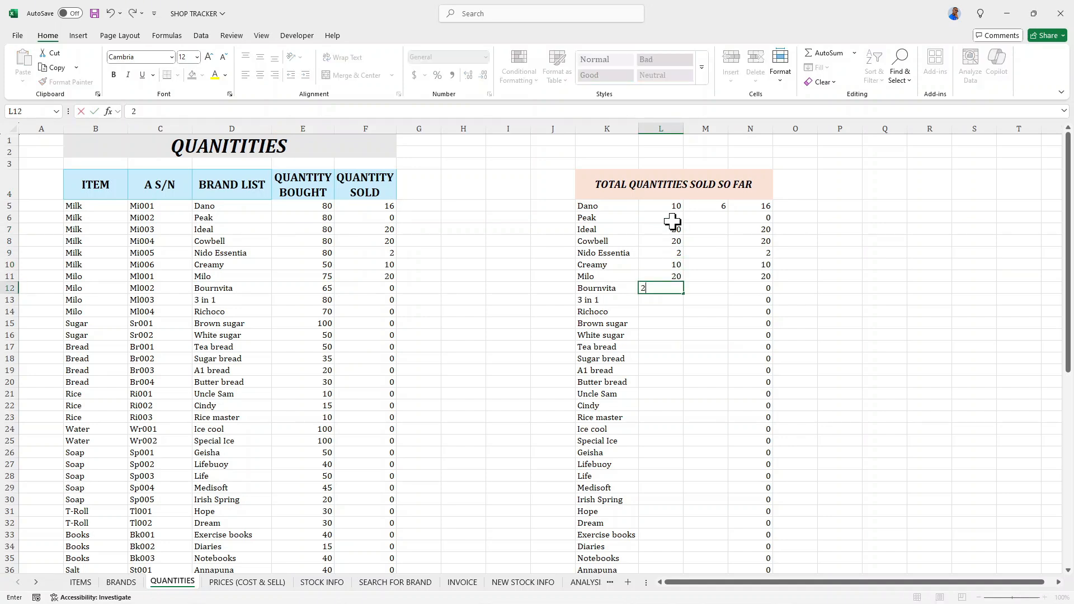
key(Return)
- Enter sold quantities in column L: 3 in 1 15, Richoco 25 and Brown sugar 30
text(0)
key(Return)
key(Up)
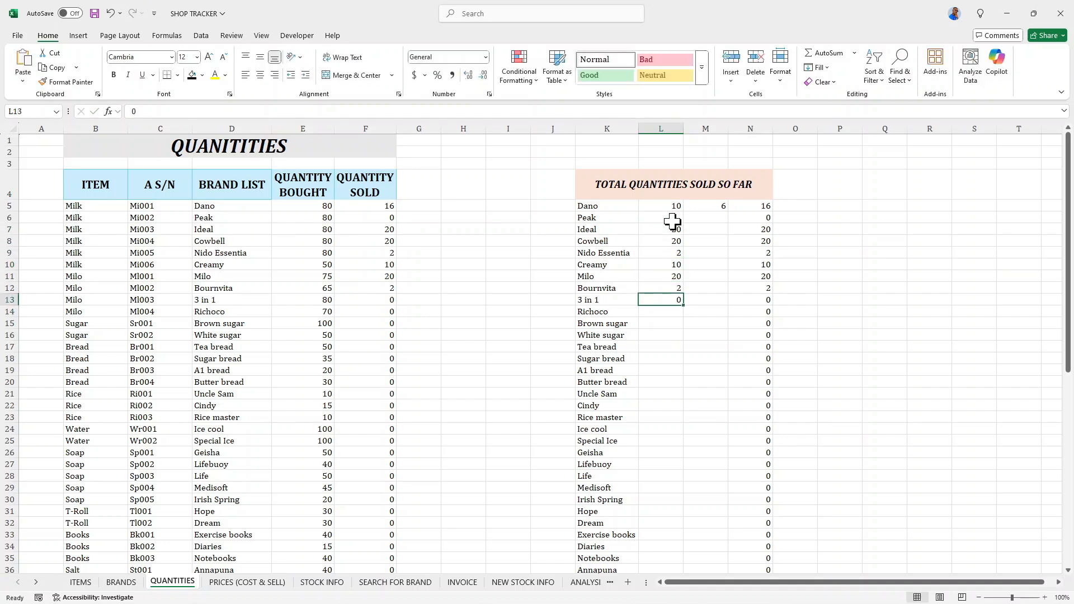
text(15)
key(Up)
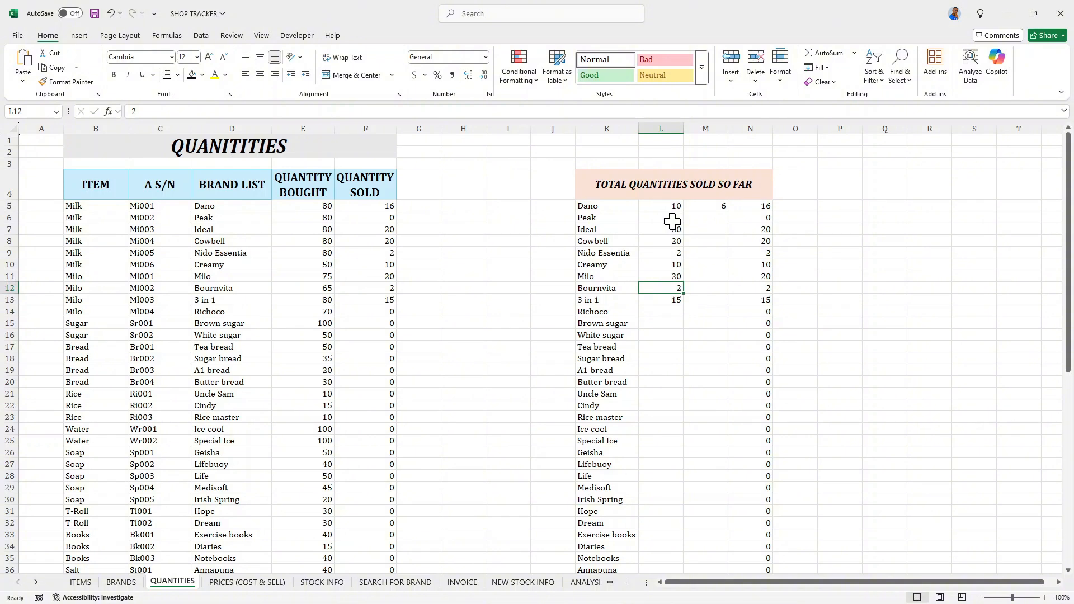
key(Down)
key(Down)
text(25)
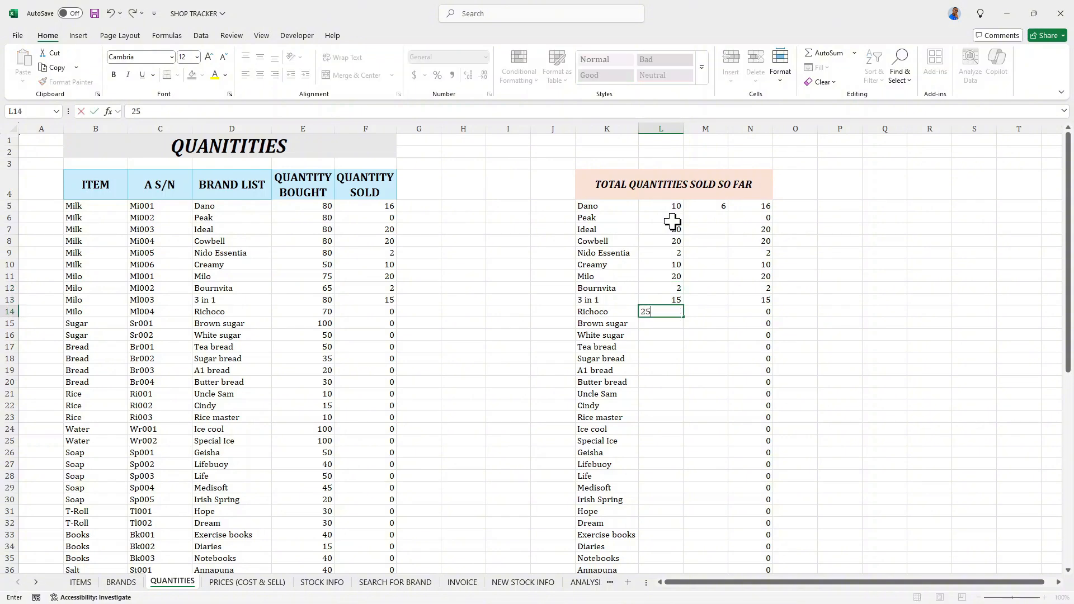
key(Return)
text(30)
key(Return)
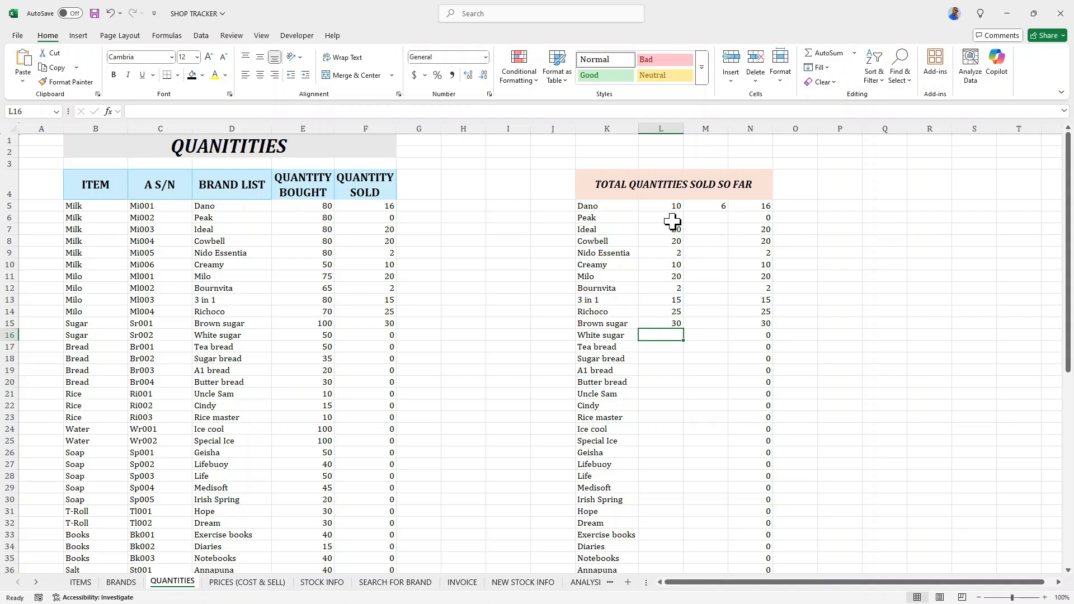
- Enter sold quantities in column L: White sugar 45, Tea bread 40 and Uncle Sam 5
text(45)
key(Return)
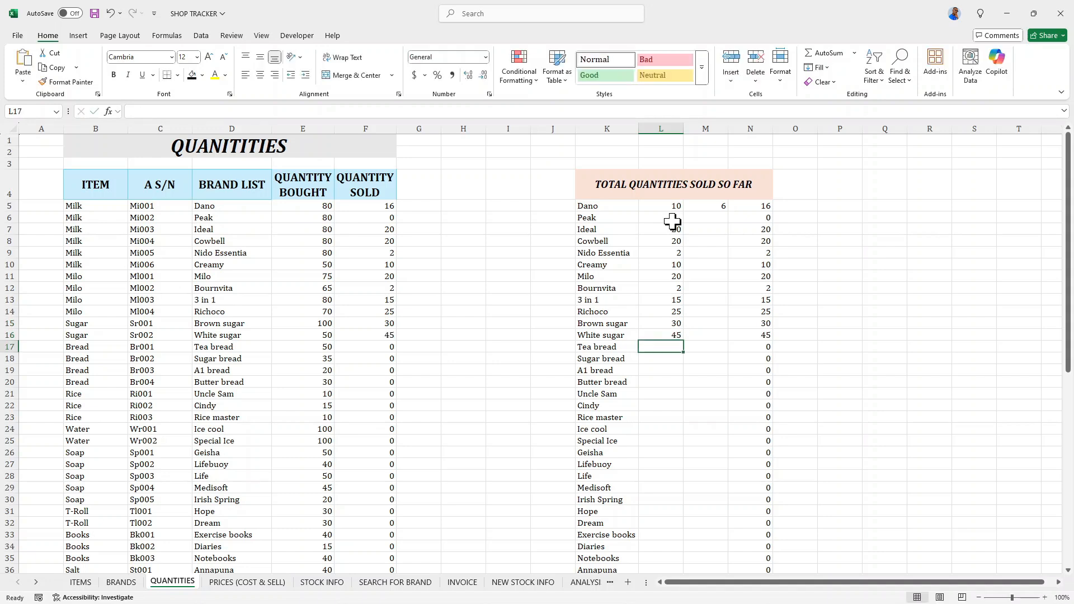
text(40)
key(Return)
key(Return)
key(Return)
key(Return)
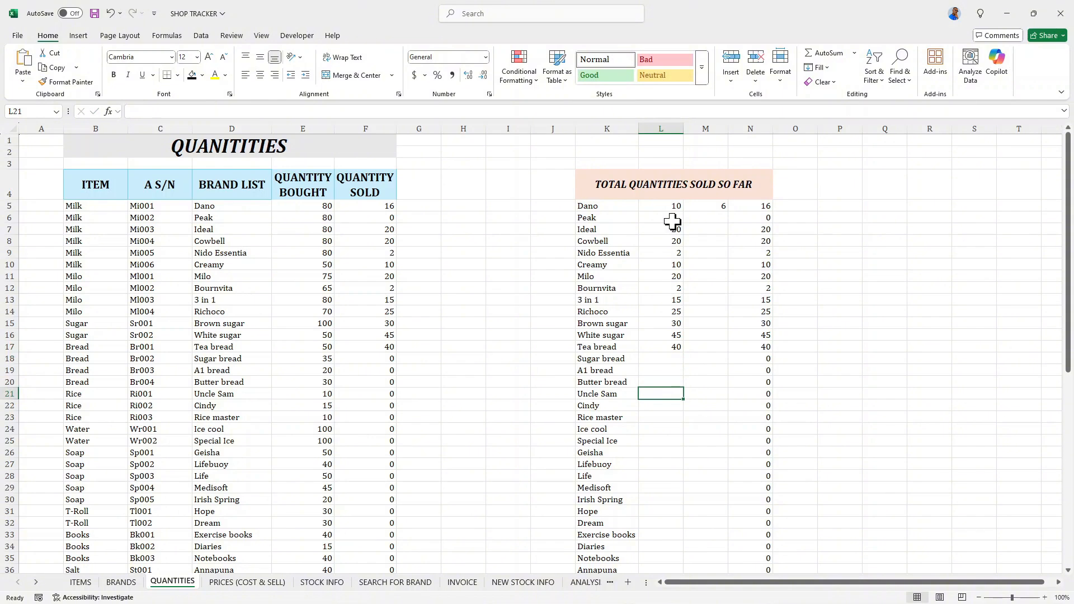
key(BackSpace)
key(Return)
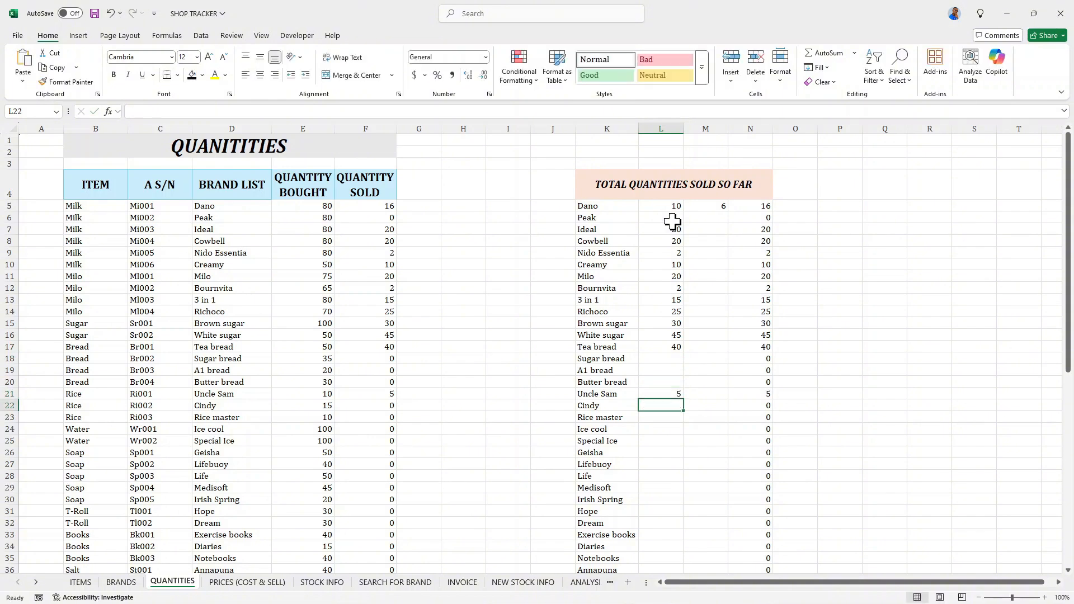
- Refresh the total cost and sales pivot table on the ANALYSIS sheet, then return to the DASHBOARD sheet
click(386, 37)
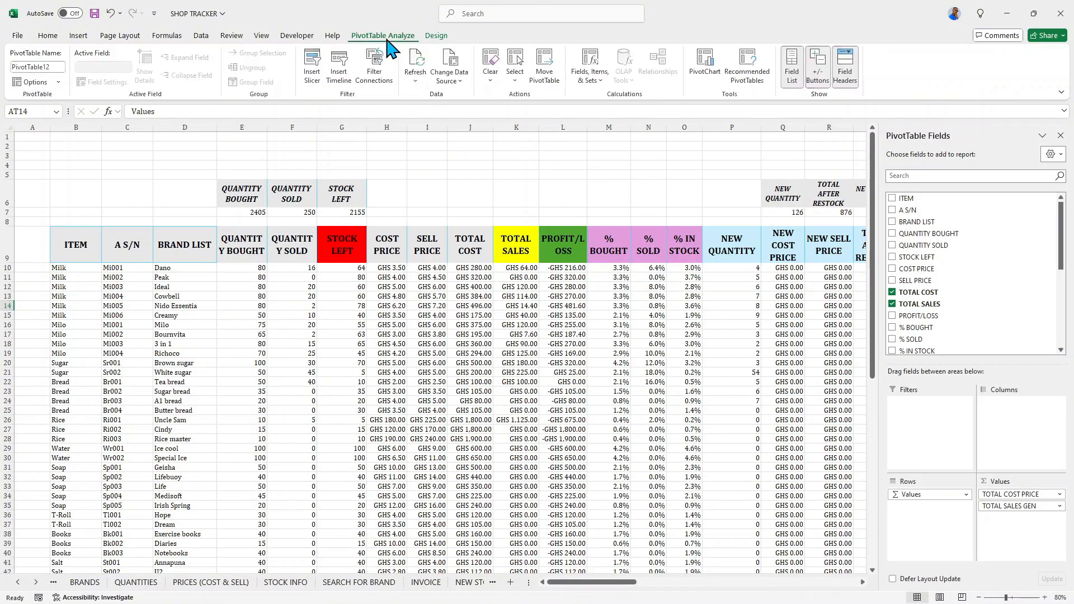
click(418, 63)
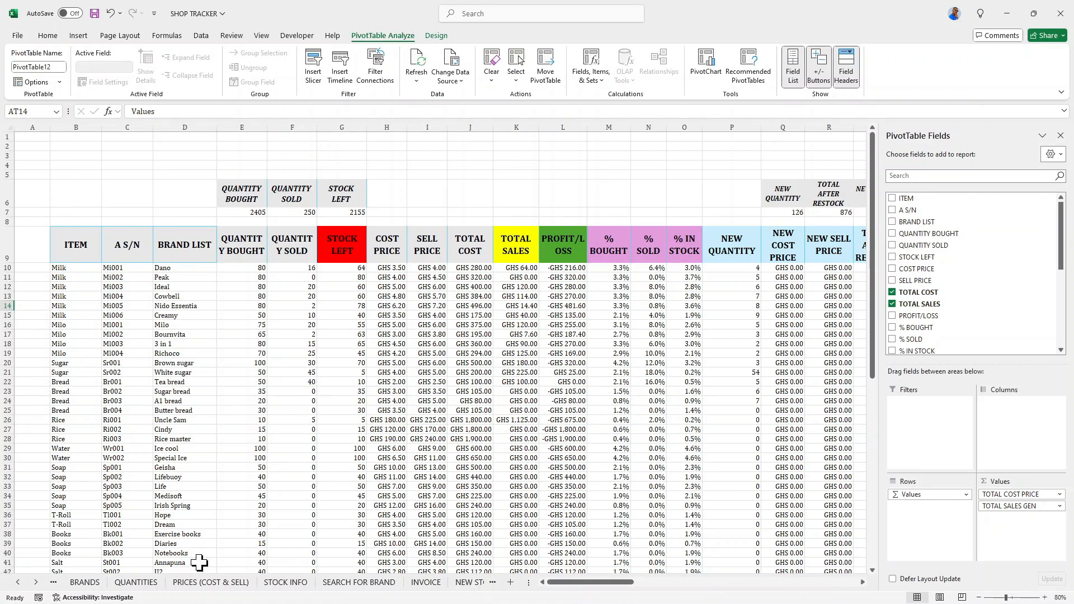
click(36, 583)
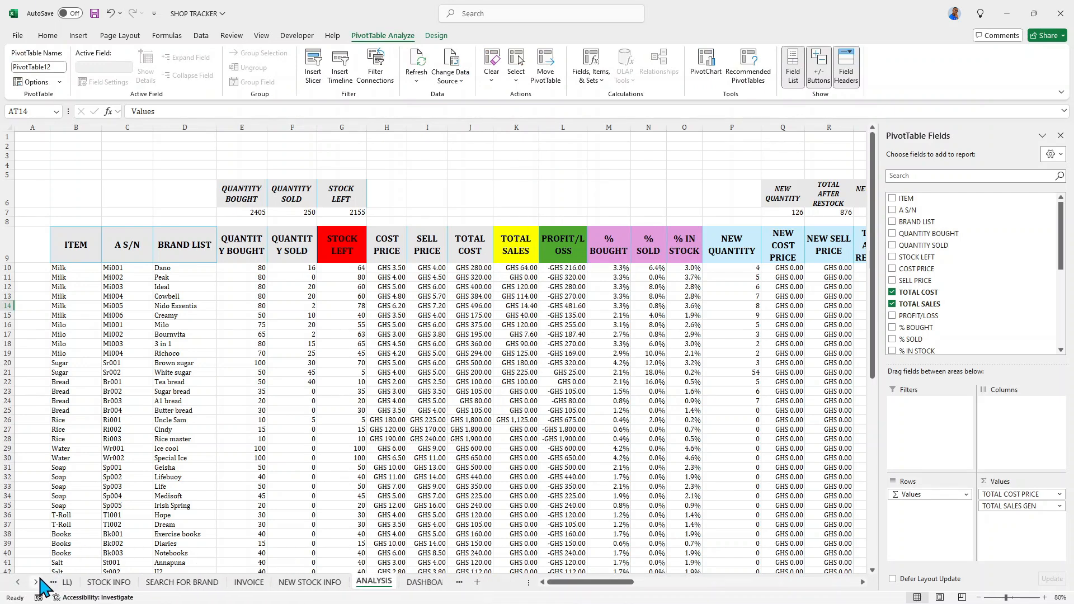
click(36, 583)
click(412, 582)
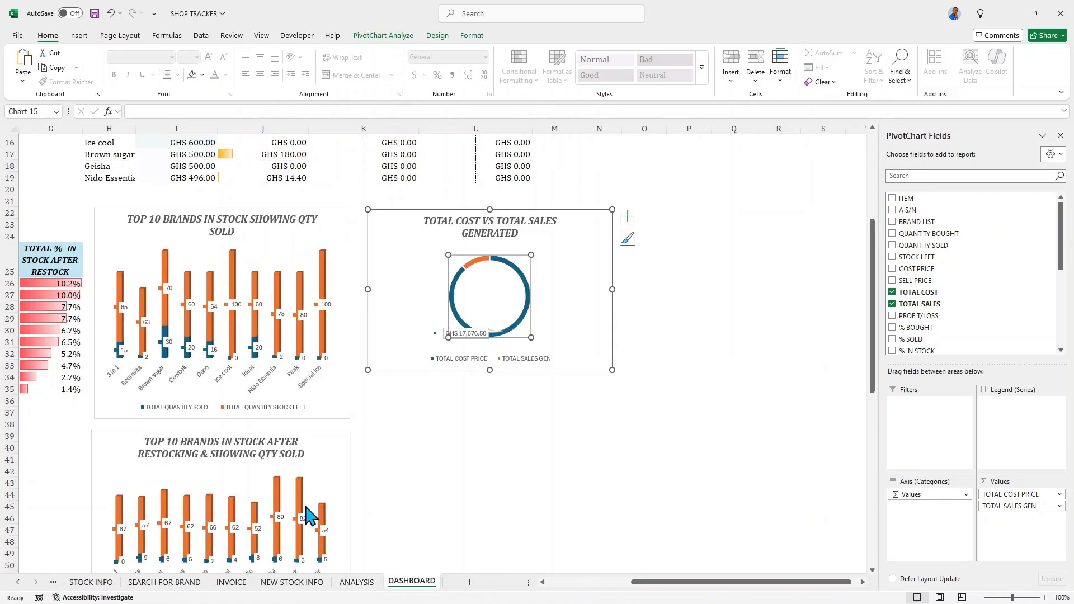
- Change the data labels of the TOTAL COST VS TOTAL SALES GENERATED doughnut chart to data callouts
click(472, 266)
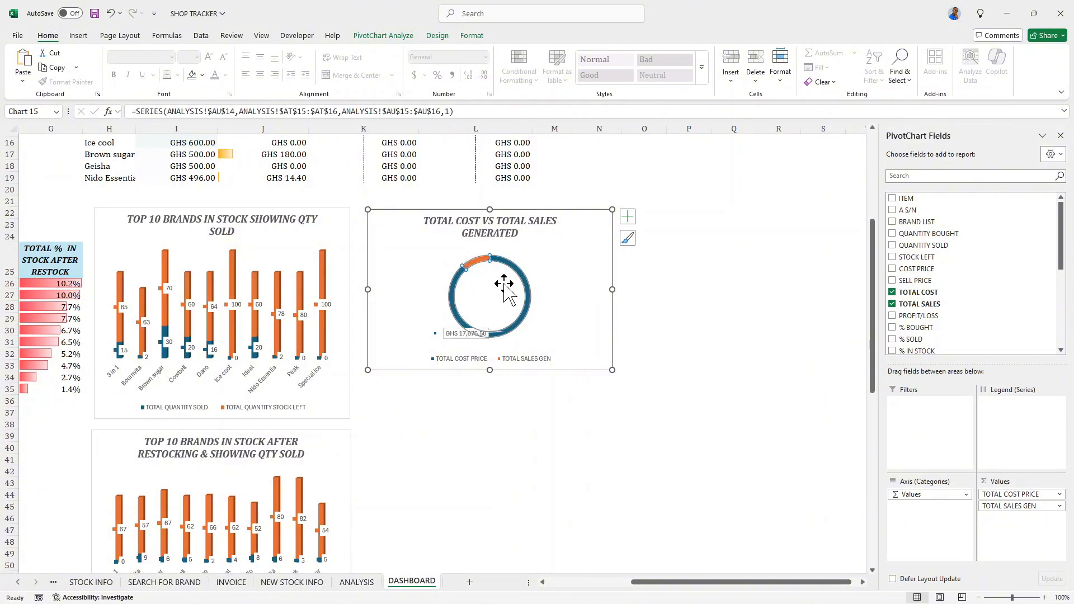
click(627, 217)
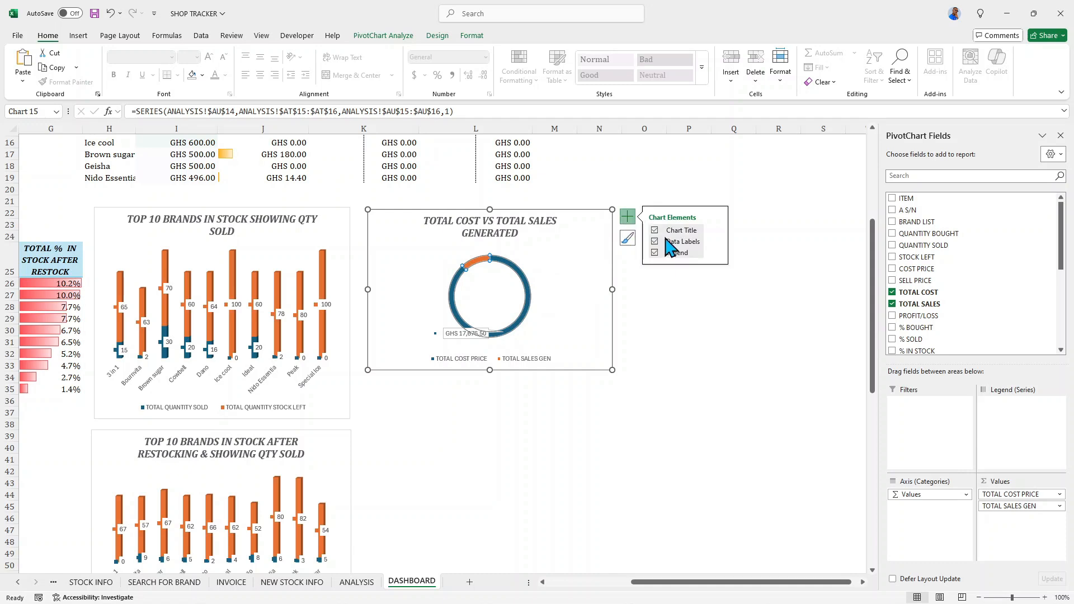
click(716, 241)
click(742, 258)
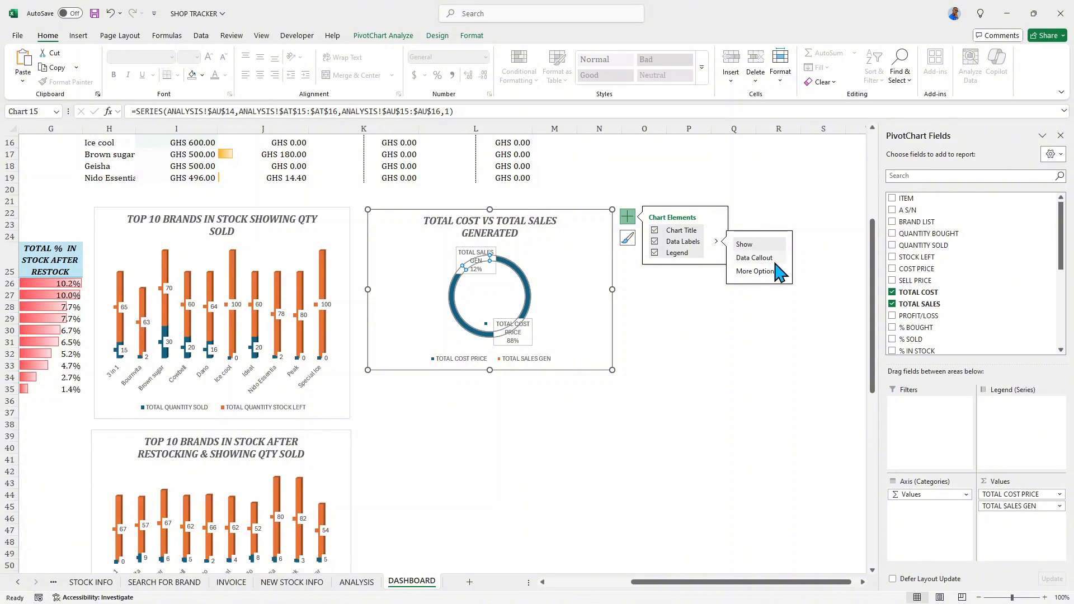
- Set the doughnut chart's callouts to contain only the value and the legend key
click(766, 284)
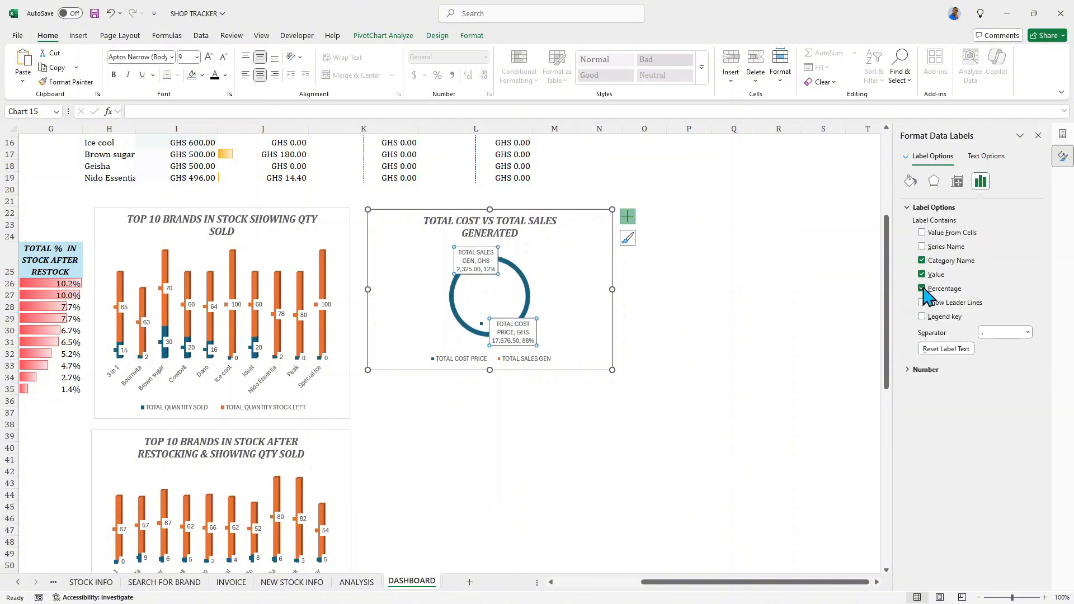
click(922, 289)
click(922, 260)
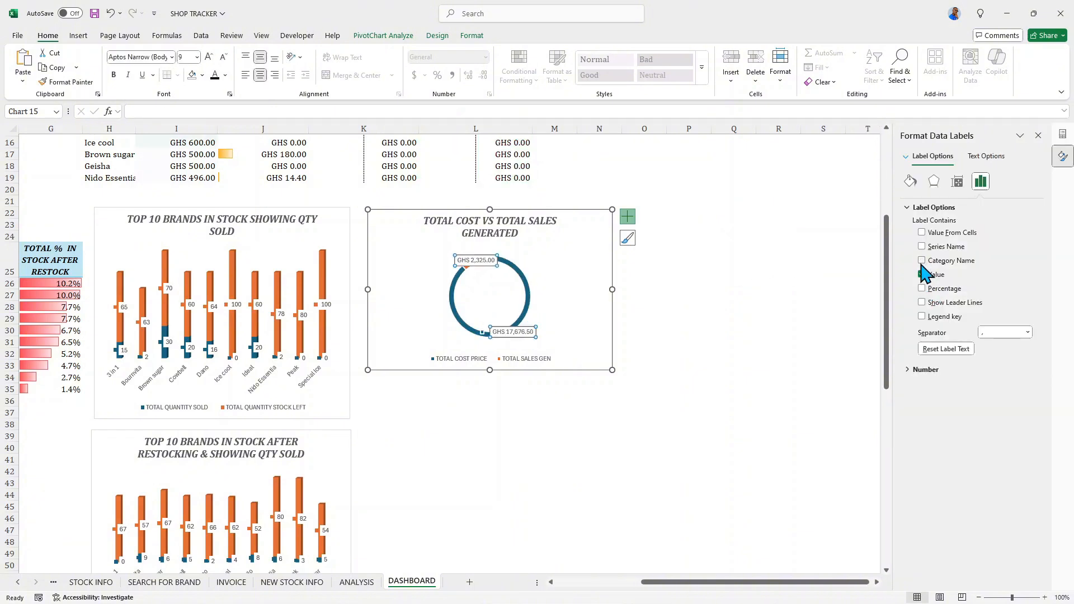
click(923, 317)
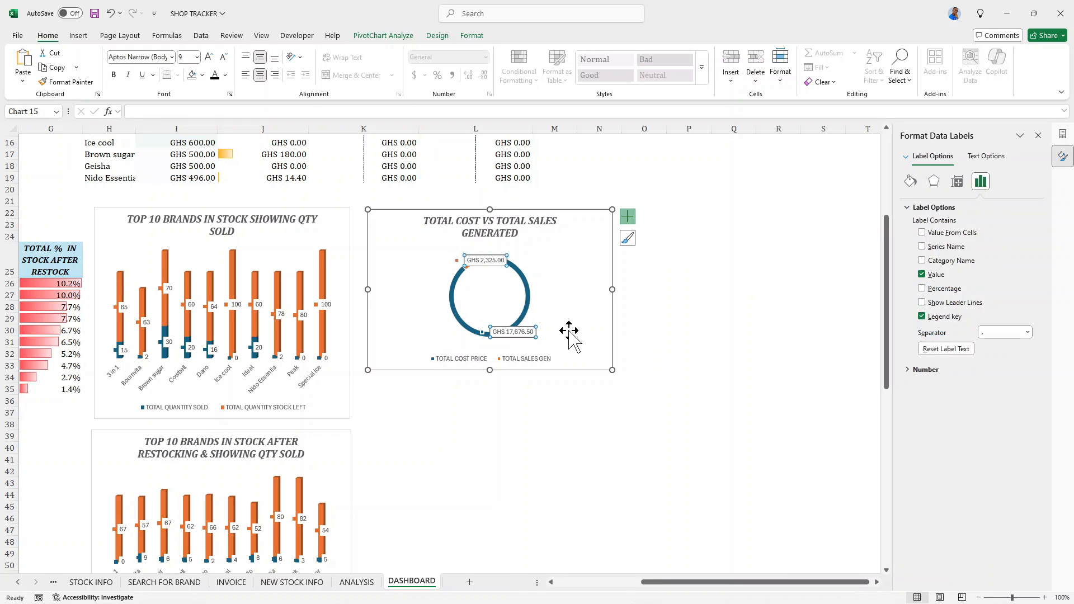
- Move the TOTAL SALES GEN data label to the upper left, outside the doughnut ring
click(461, 261)
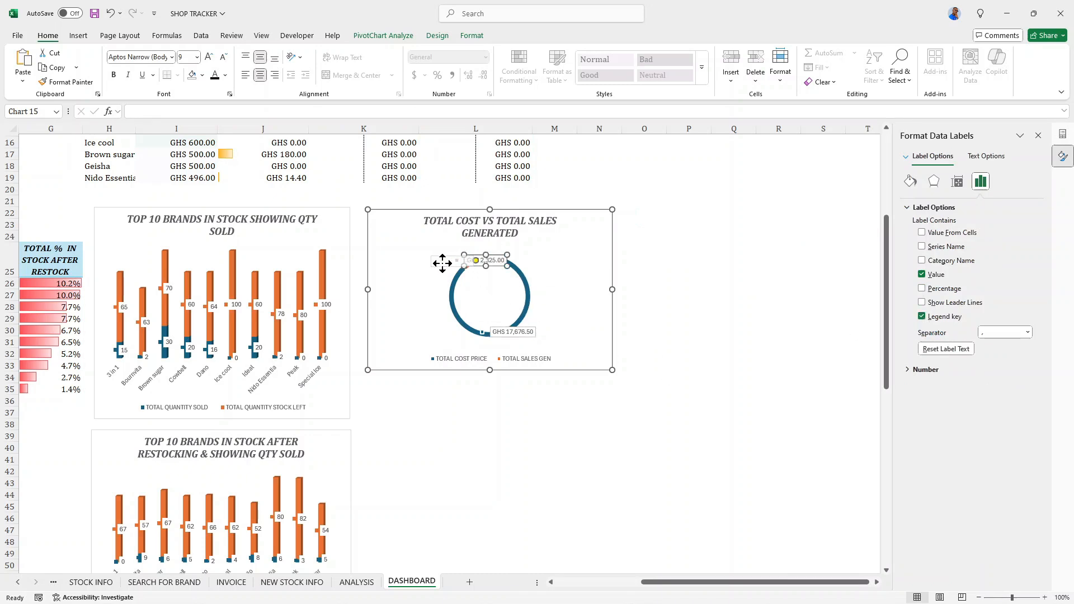
drag(442, 263, 436, 268)
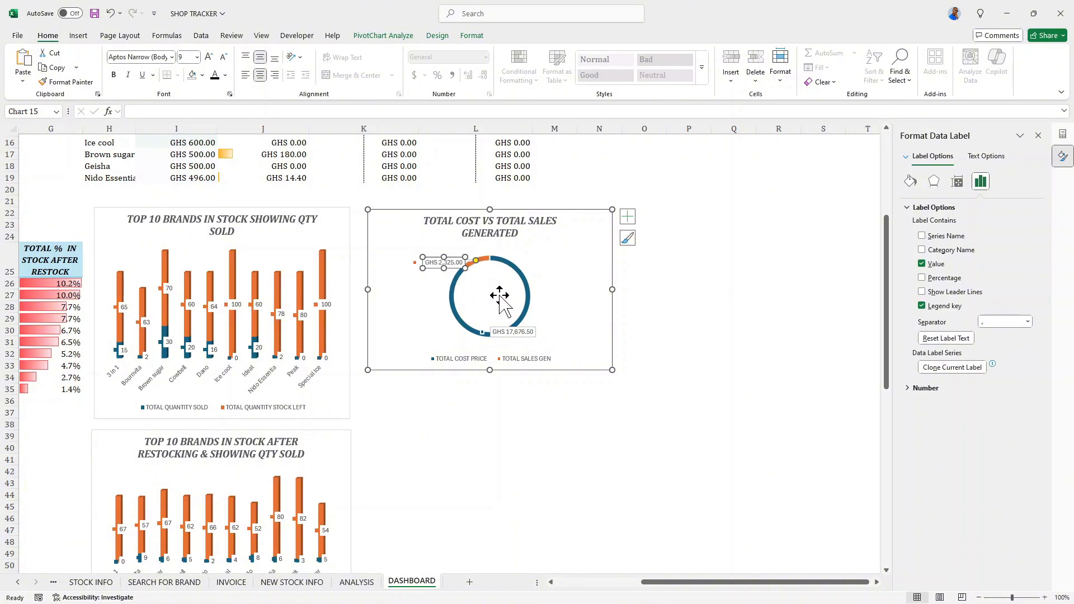
click(590, 293)
click(593, 292)
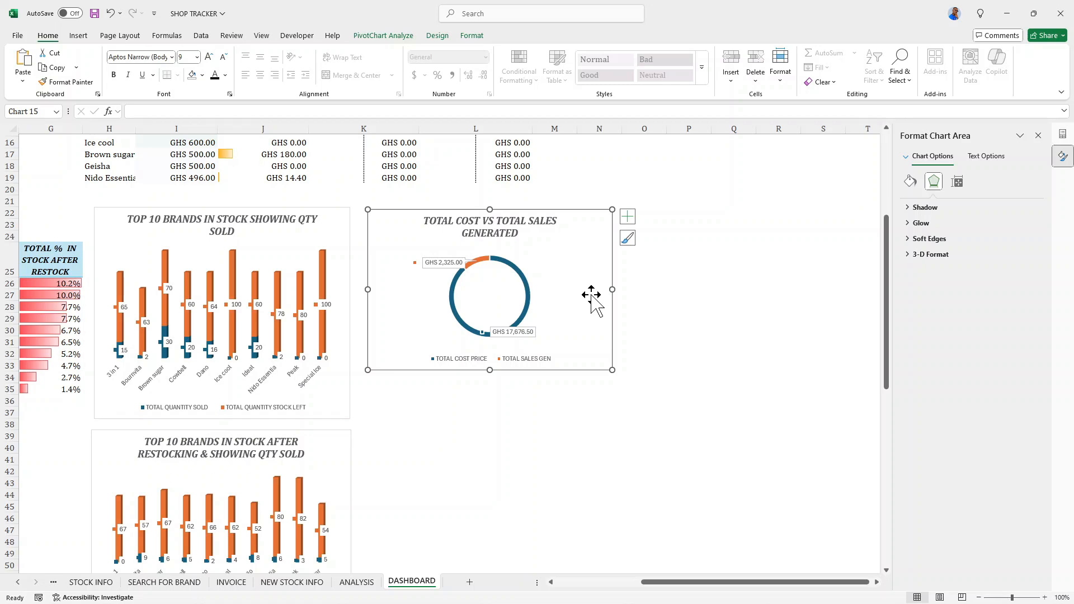
- On the ANALYSIS sheet, insert a Doughnut PivotChart from the NEW TOTAL COST PRICE and NEW TOTAL SALES GEN. pivot table
click(358, 583)
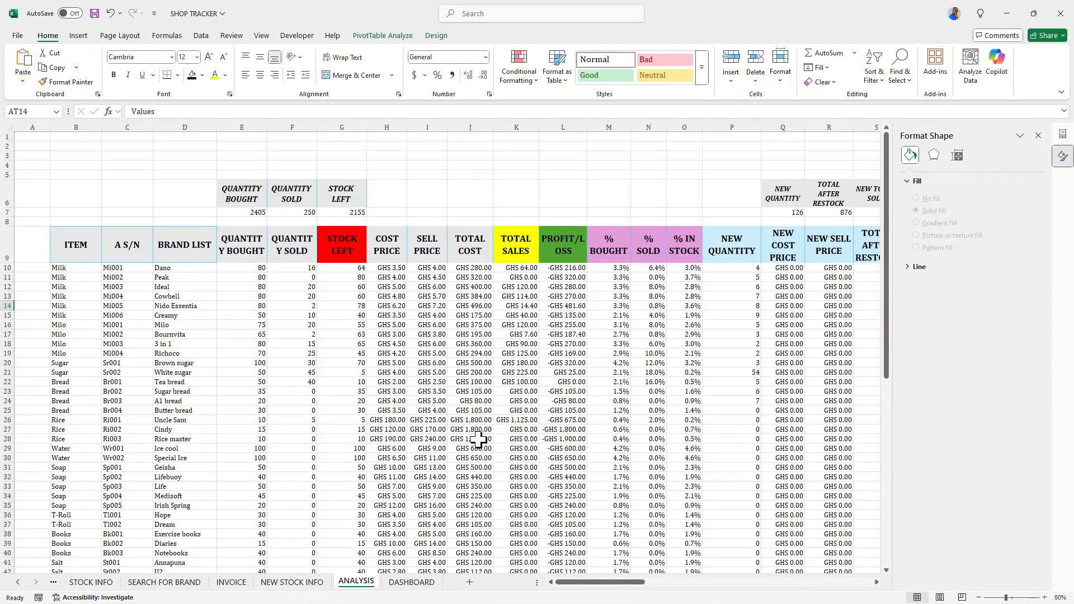
drag(588, 583, 745, 583)
scroll(692, 442, down, 4)
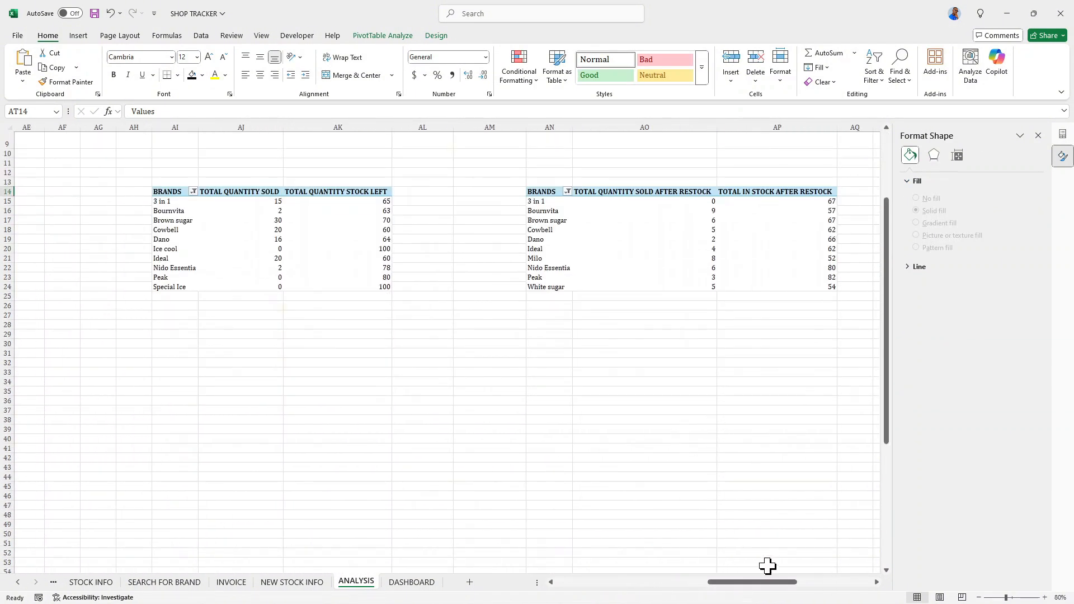
scroll(768, 566, right, 5)
scroll(739, 425, up, 1)
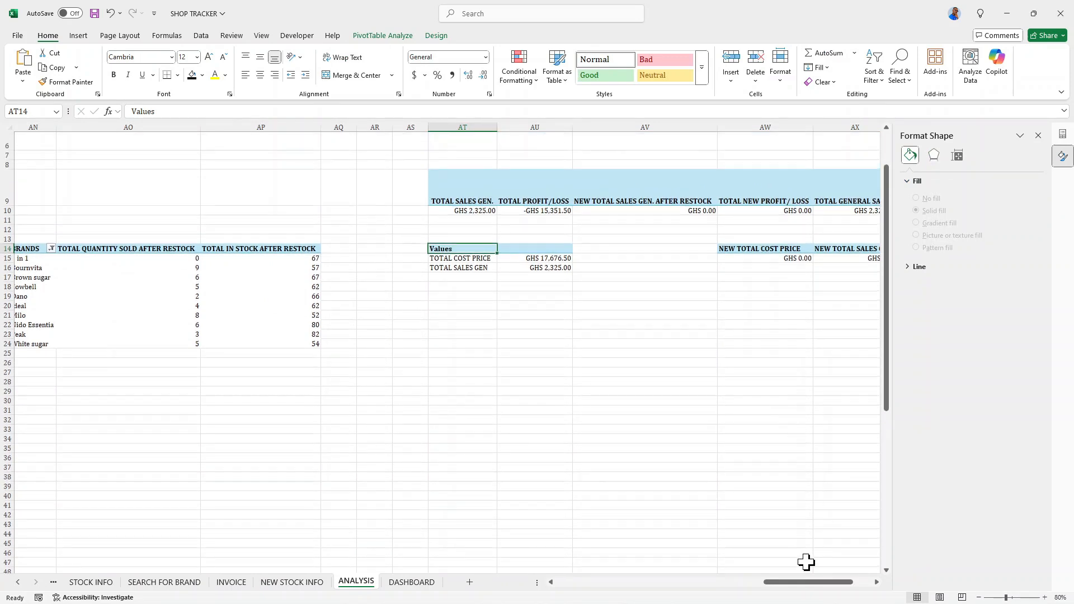
drag(806, 583, 839, 583)
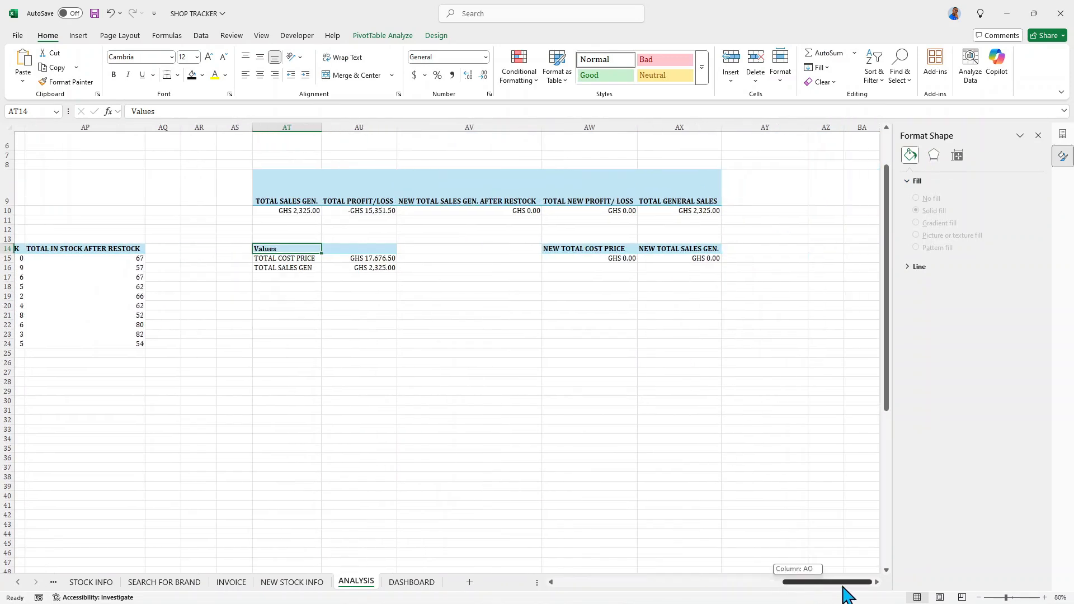
click(568, 242)
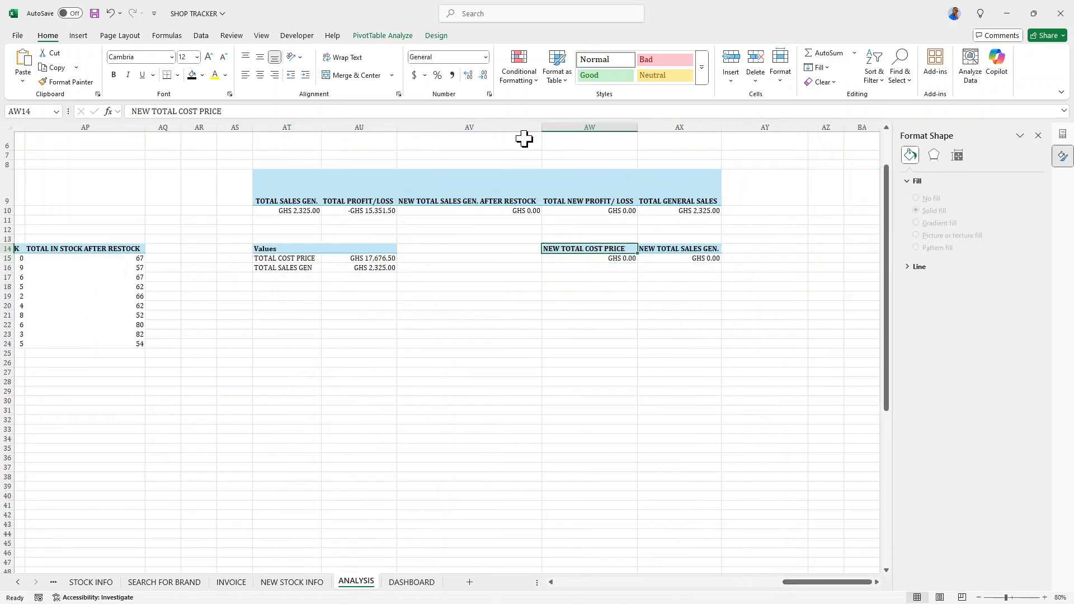
click(392, 37)
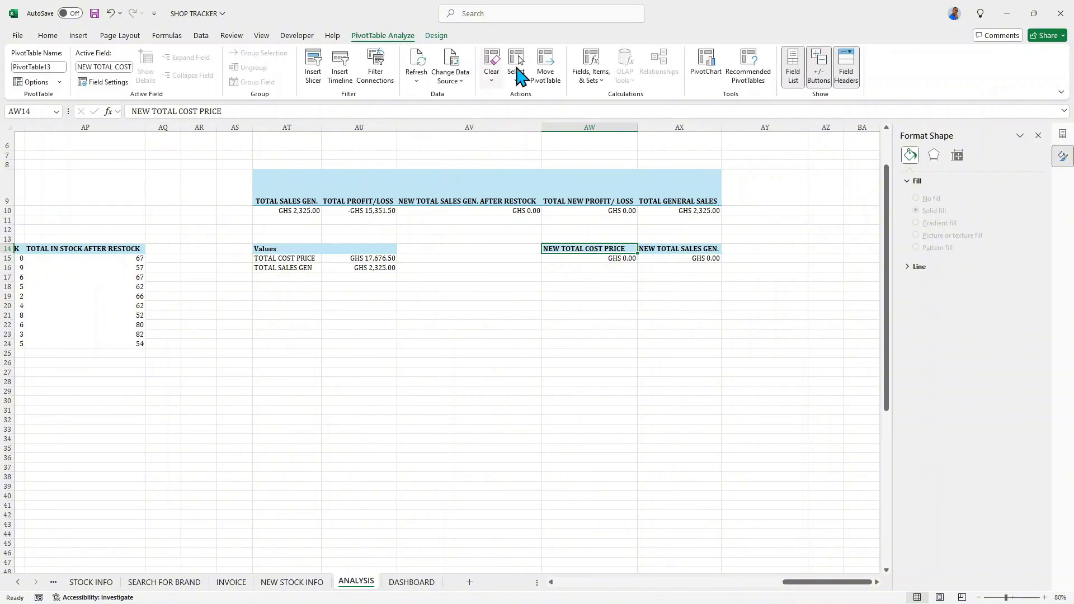
click(704, 62)
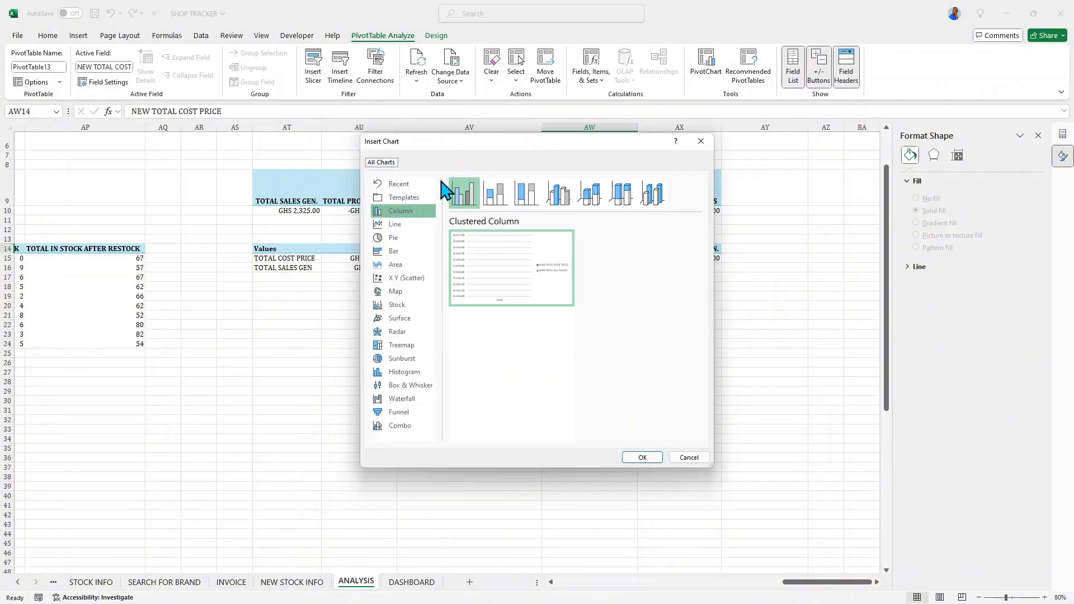
click(396, 253)
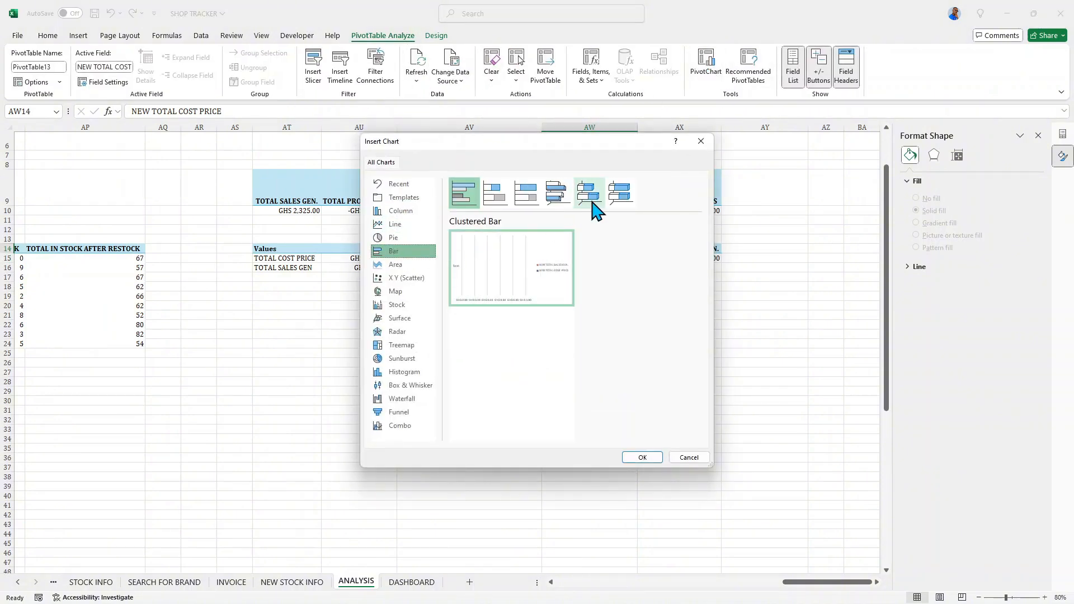
click(410, 238)
click(590, 193)
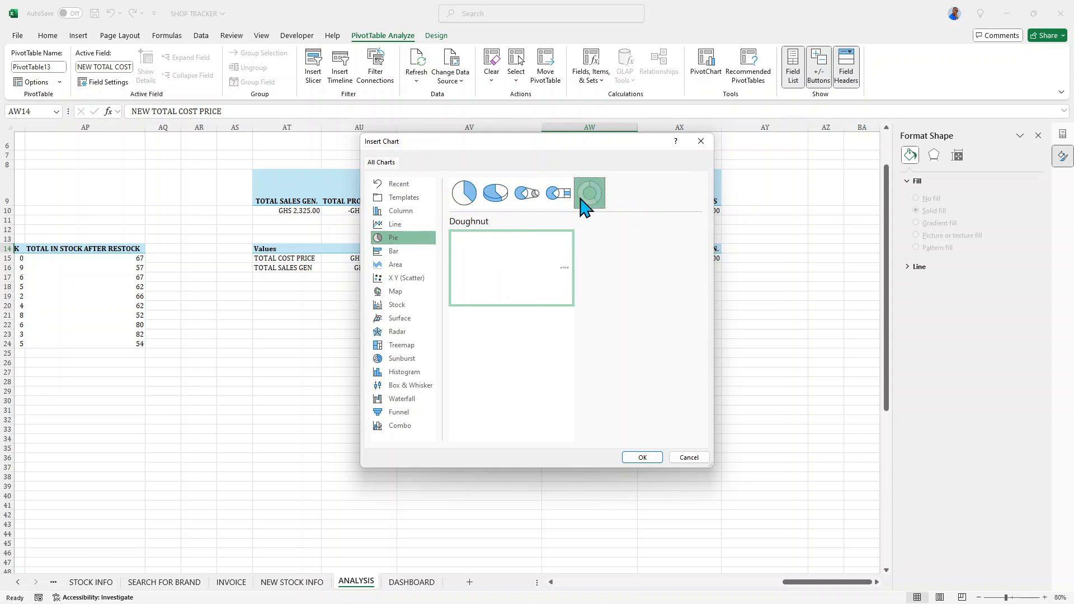
click(642, 458)
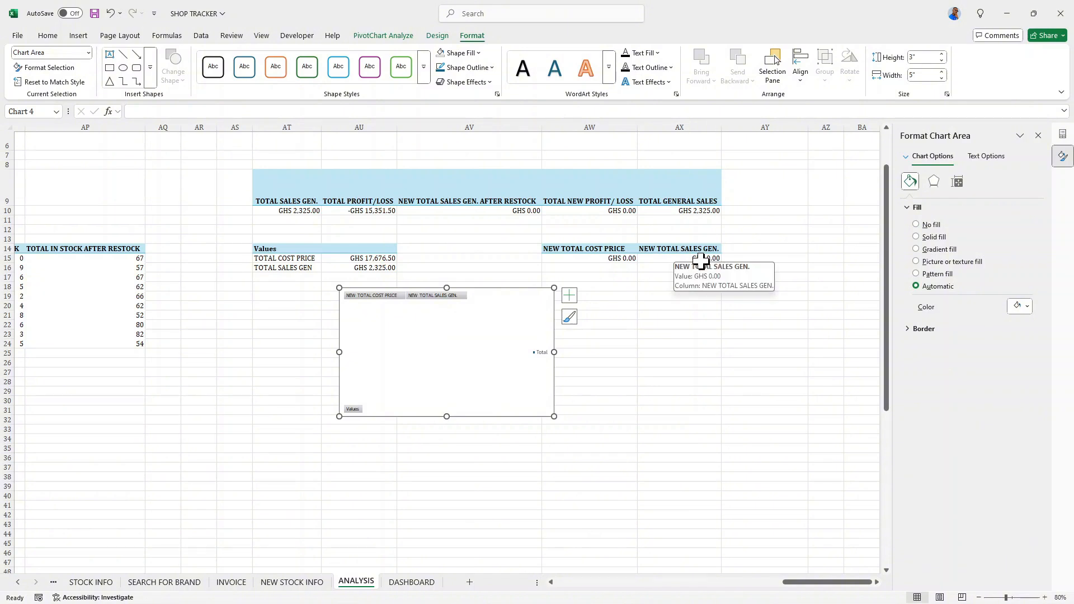
- Hide all field buttons on the new doughnut PivotChart
right_click(421, 304)
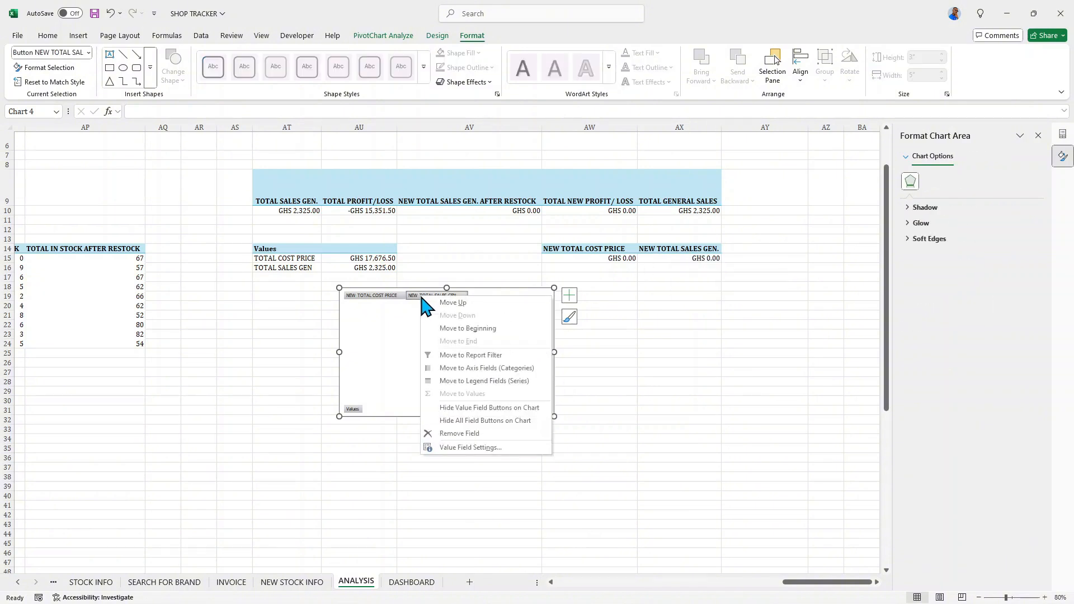
click(460, 432)
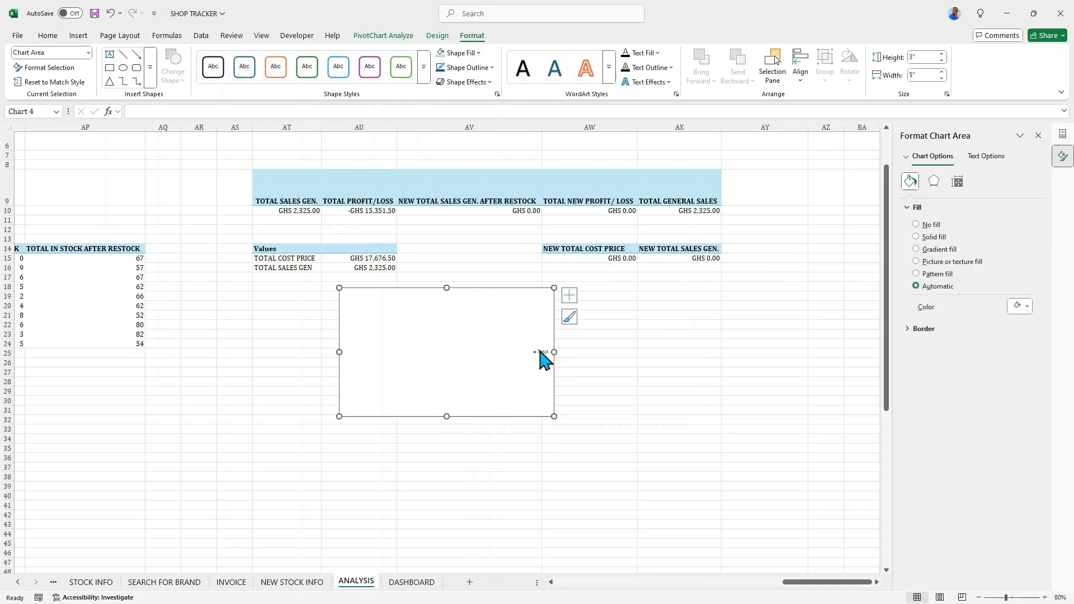
click(461, 338)
click(517, 337)
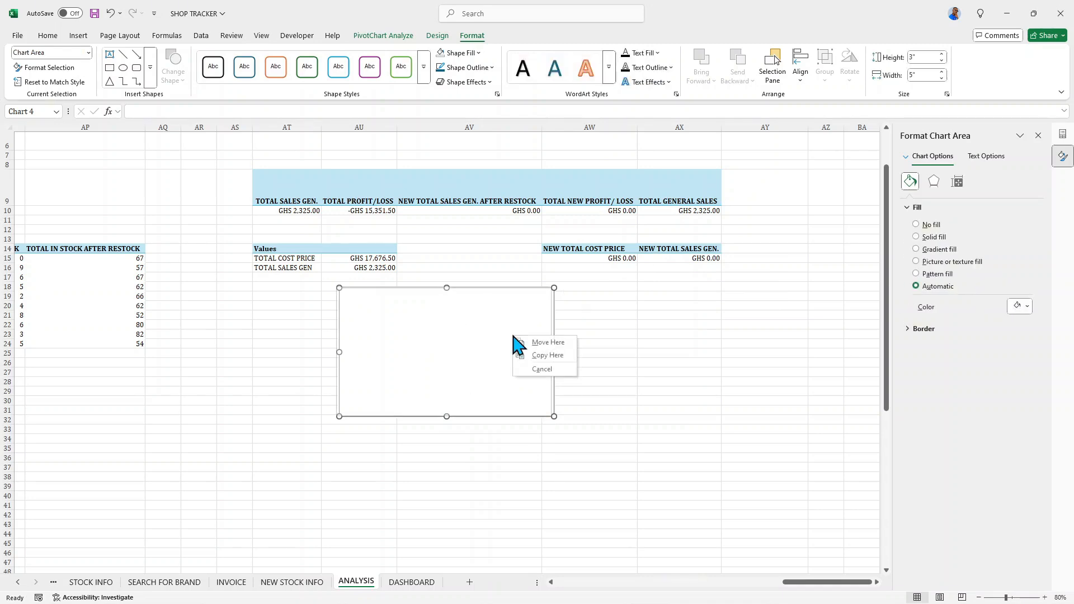
- Switch the row and column in the new PivotChart's data source so both totals become categories
right_click(492, 288)
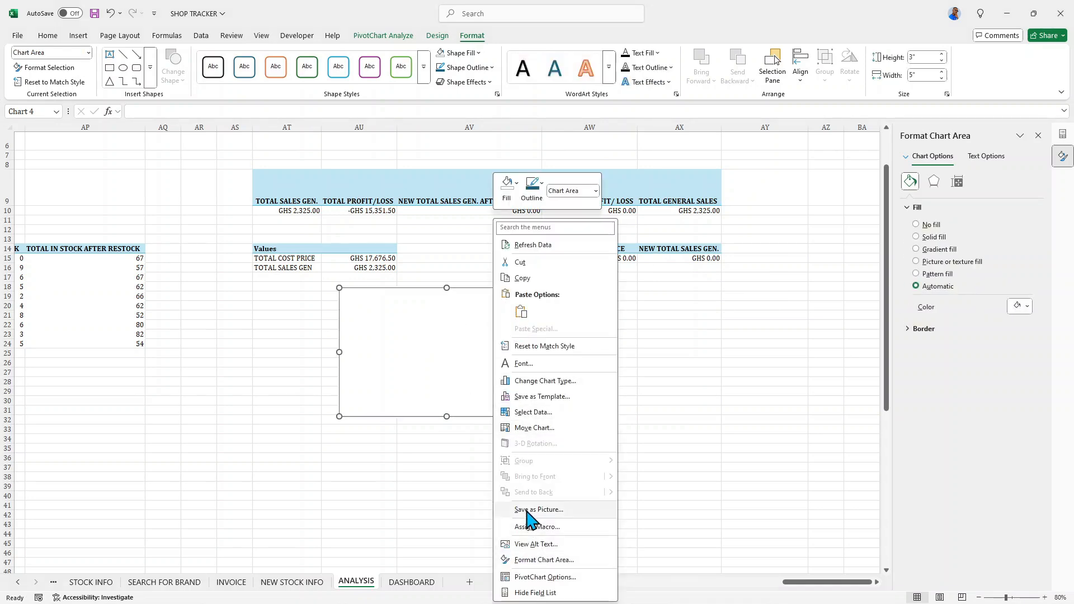
click(524, 412)
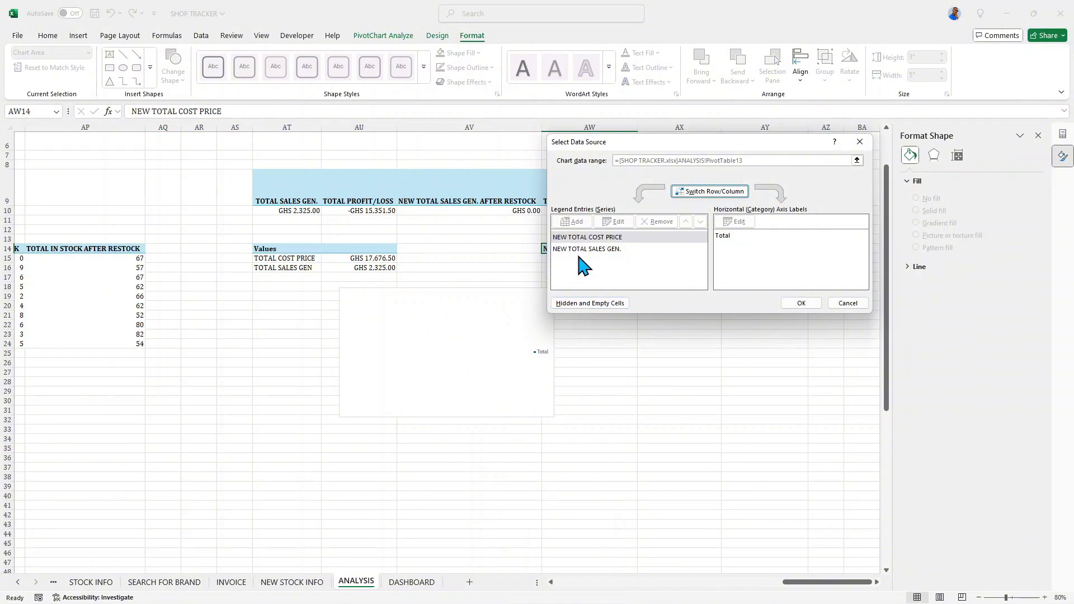
click(584, 238)
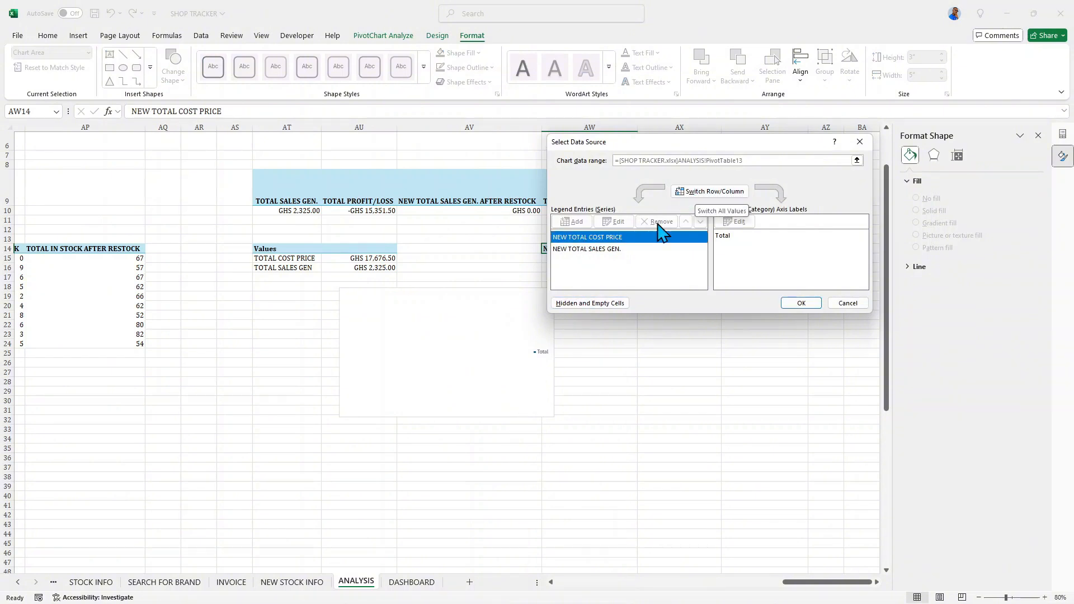
click(622, 249)
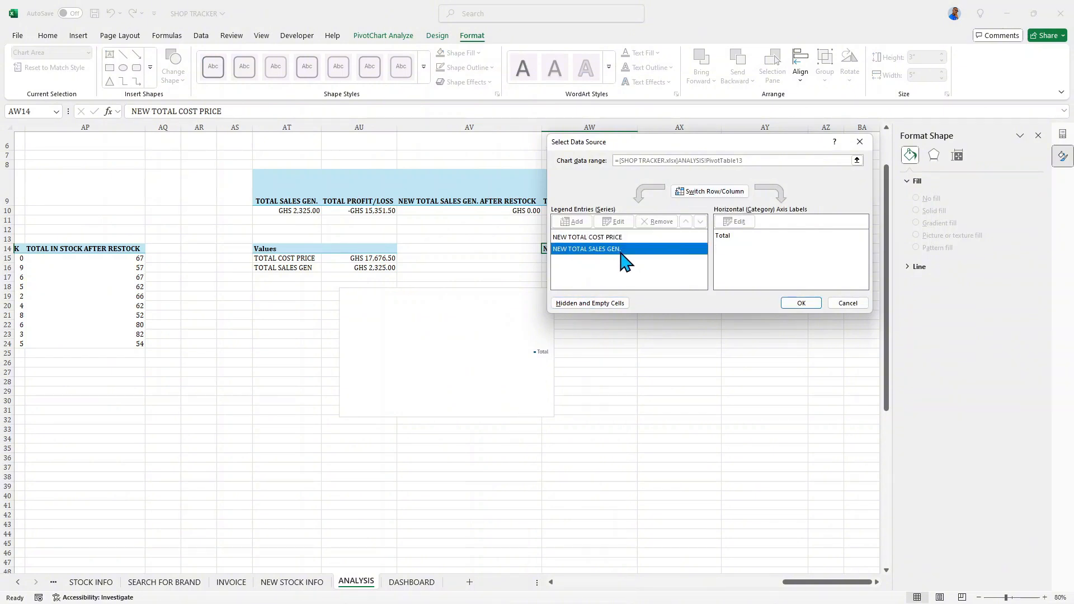
click(611, 237)
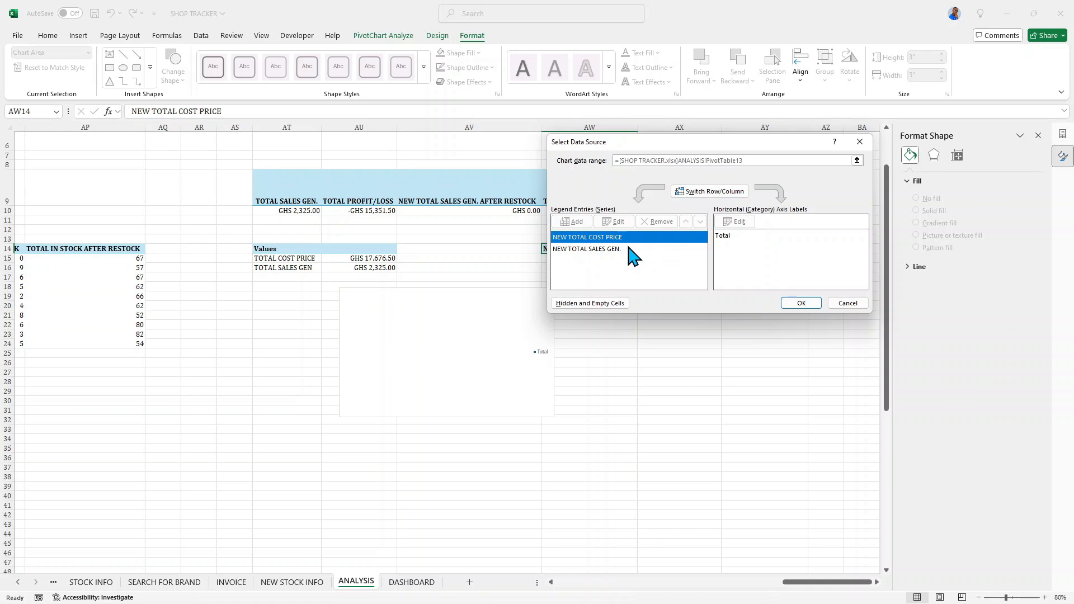
click(692, 194)
click(803, 304)
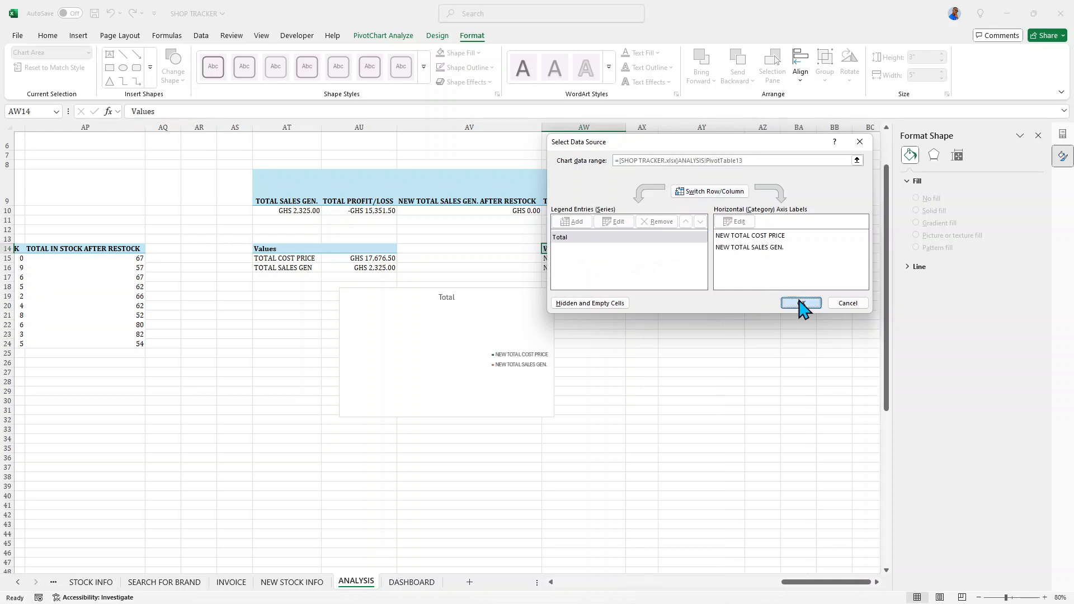
- Place the legend of the new doughnut PivotChart at the bottom of the chart
click(529, 364)
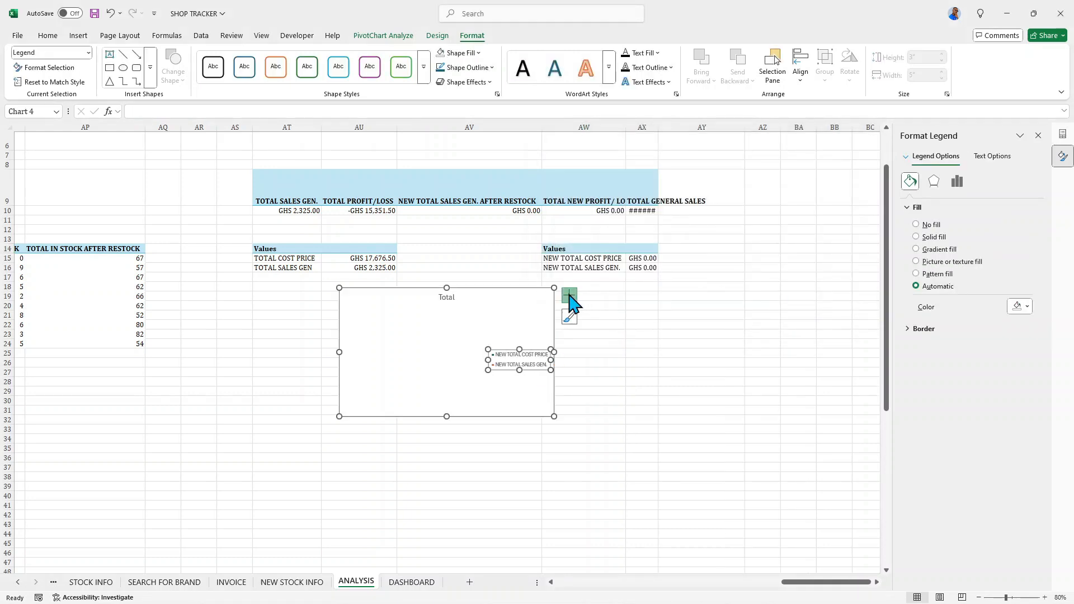
click(569, 295)
click(659, 332)
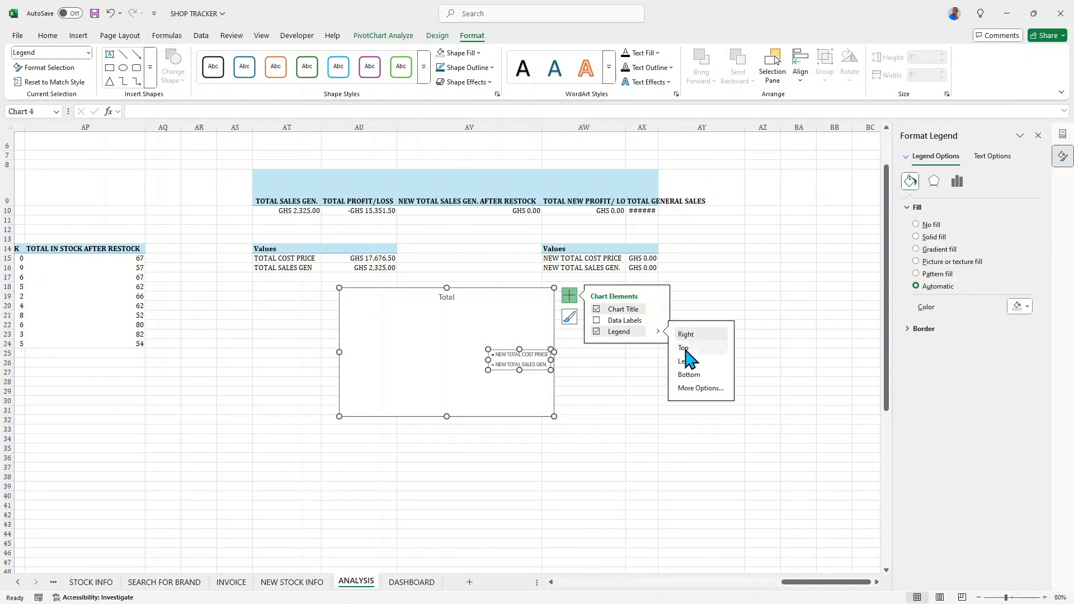
click(691, 375)
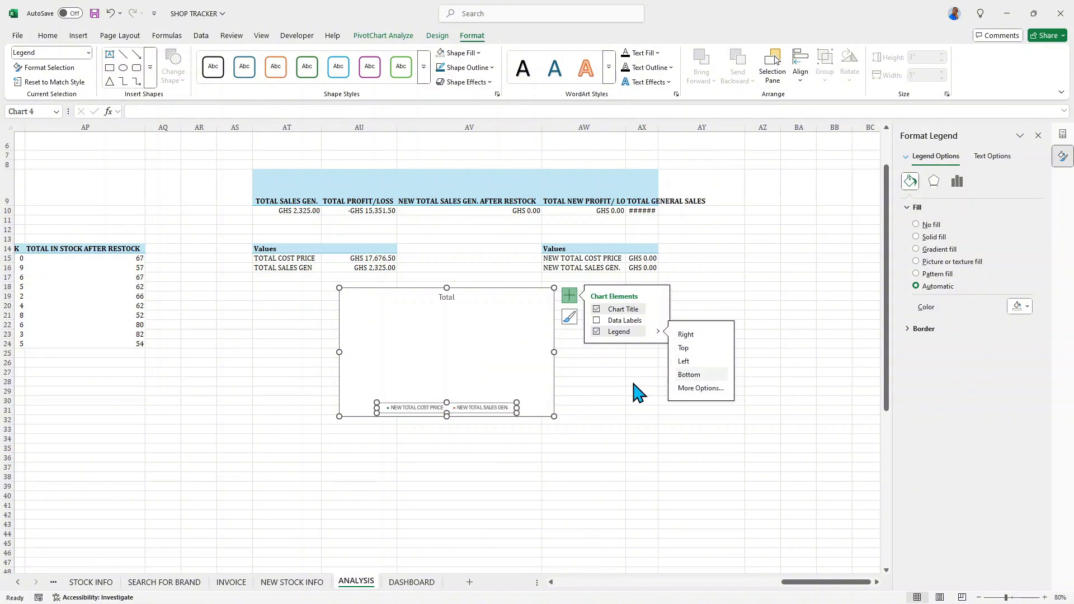
- Change the new doughnut chart's title to NEW TOTAL COST VS NEW TOTAL SALES AFTER RESTOCKING
click(448, 296)
double_click(448, 297)
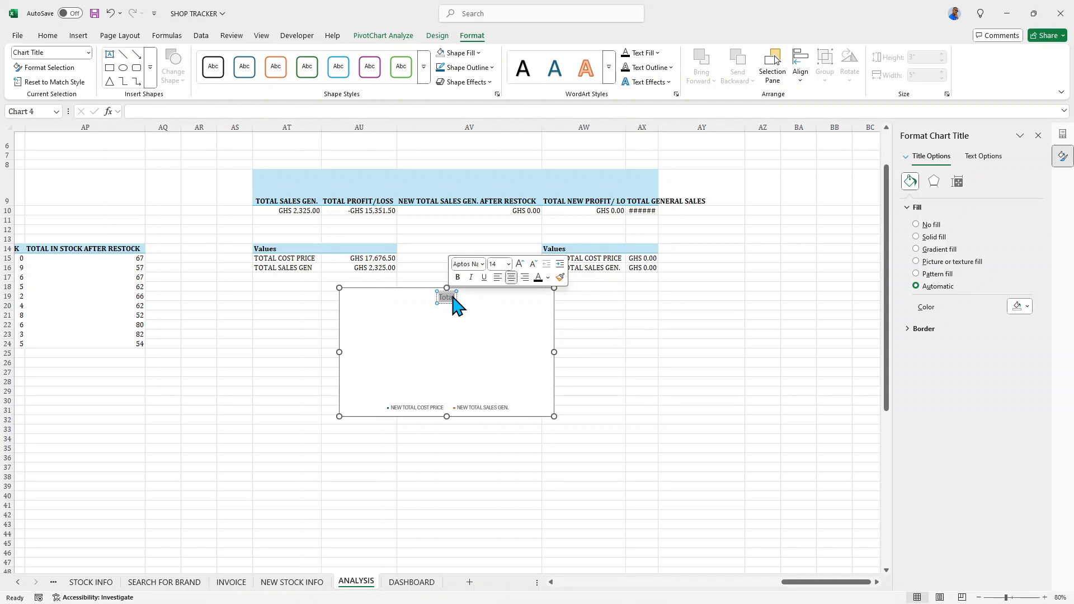
text(NEW)
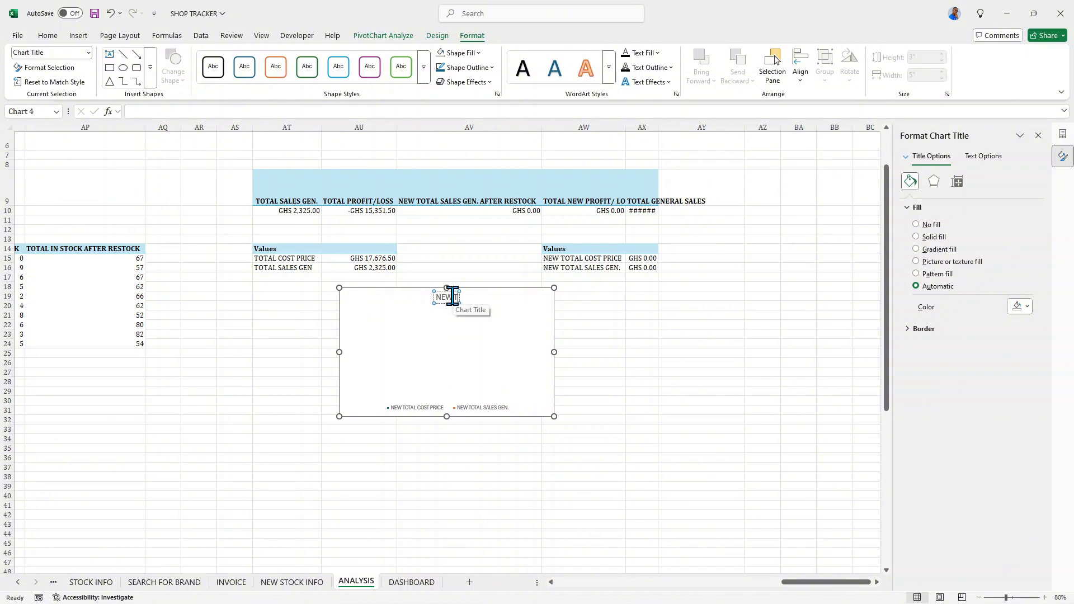
text( TOTAL COST VS NEW TTO)
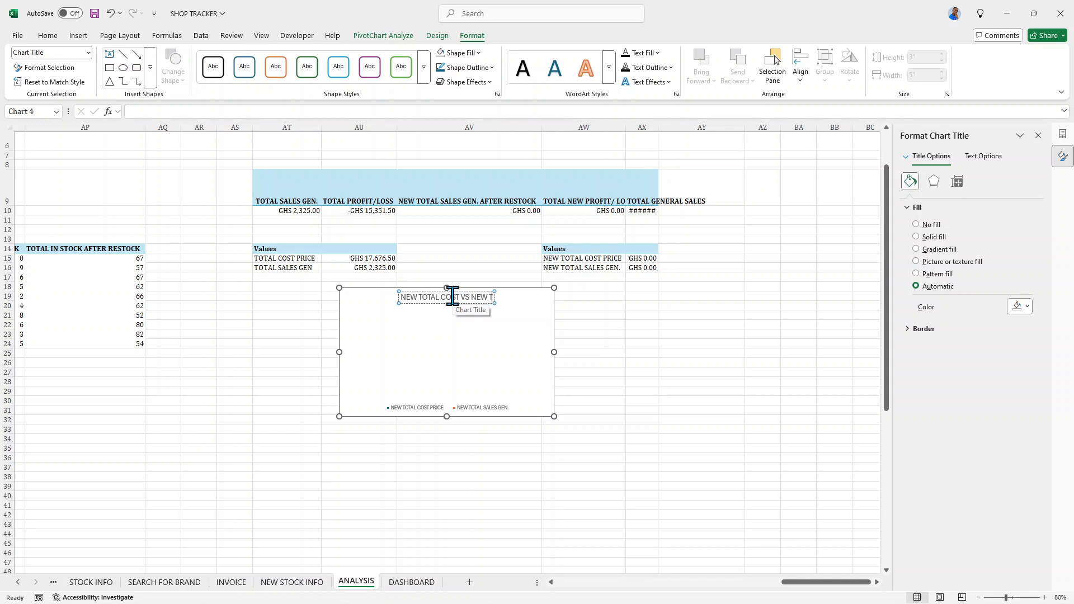
key(BackSpace)
key(BackSpace)
text(OTAL SALES AFTE)
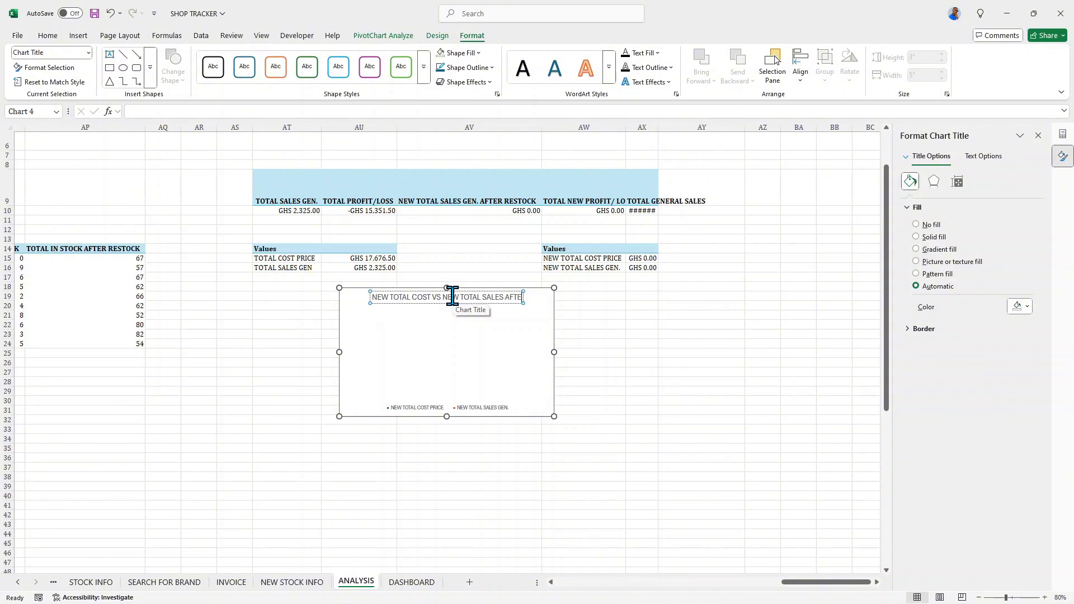
text(R RESTOCKING)
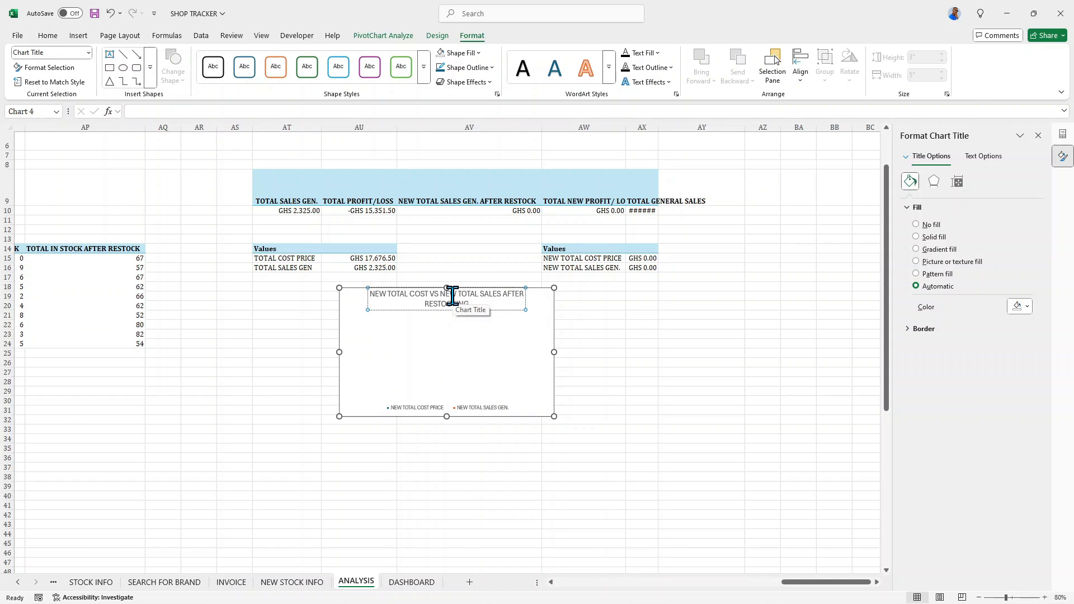
click(521, 333)
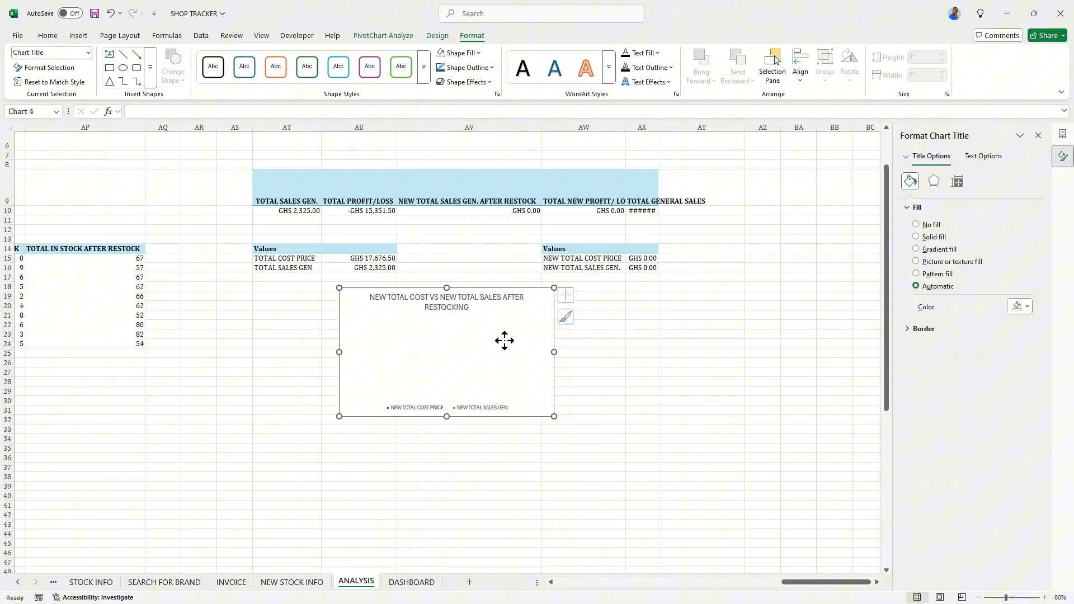
- Format the new doughnut chart's title as bold, italic Cambria text
click(470, 303)
double_click(466, 299)
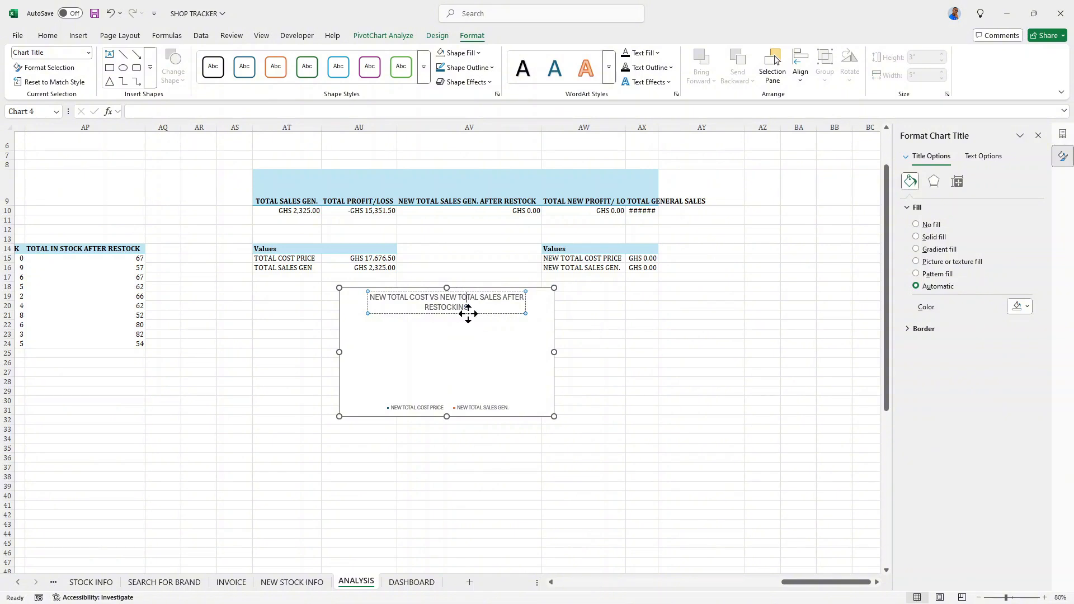
triple_click(466, 305)
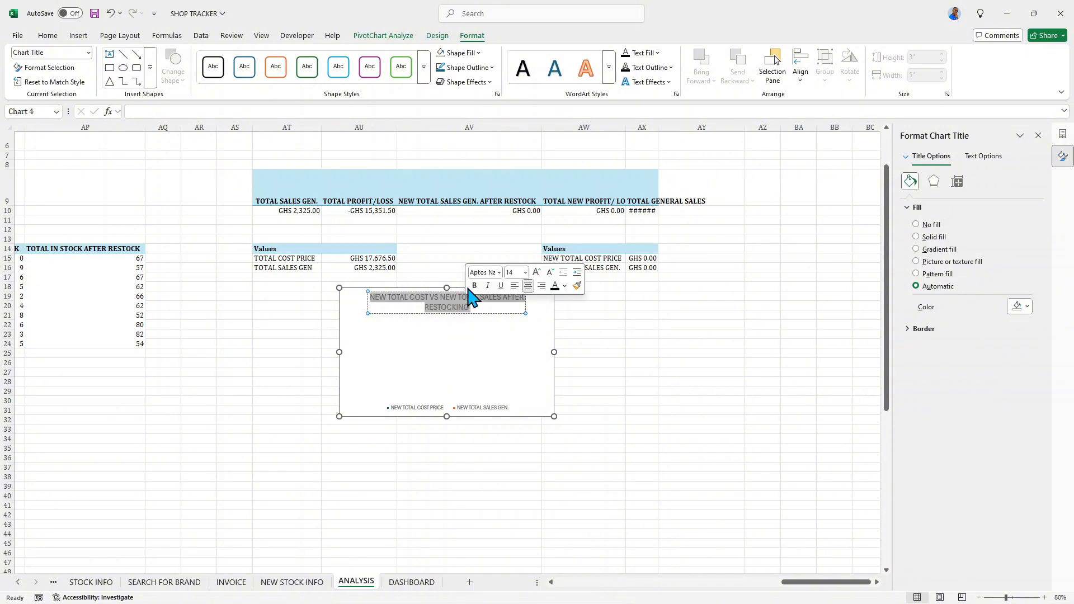
click(474, 286)
click(487, 286)
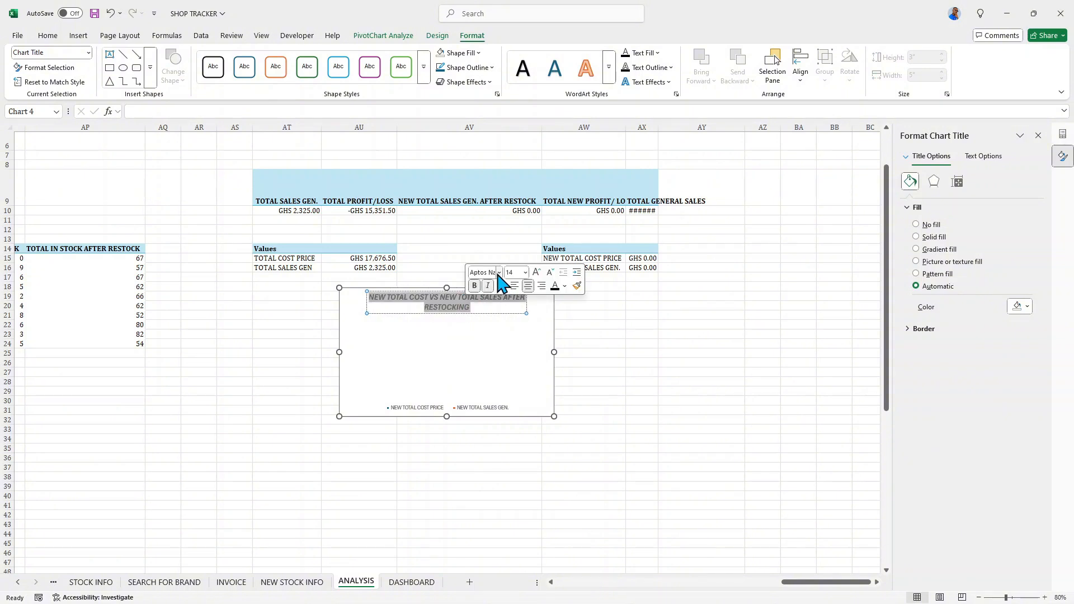
click(499, 273)
click(503, 353)
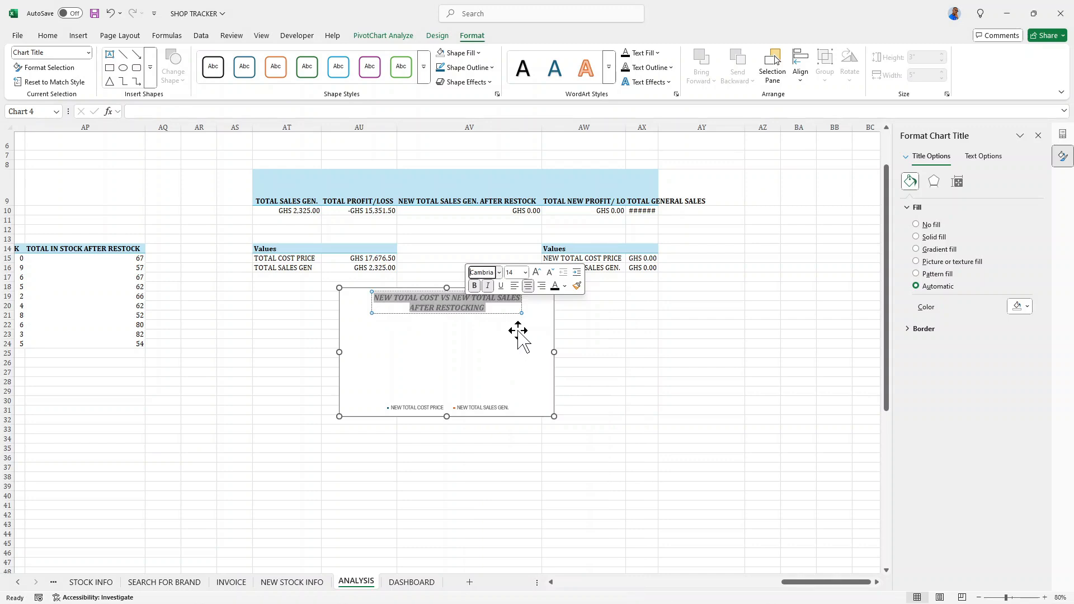
click(539, 331)
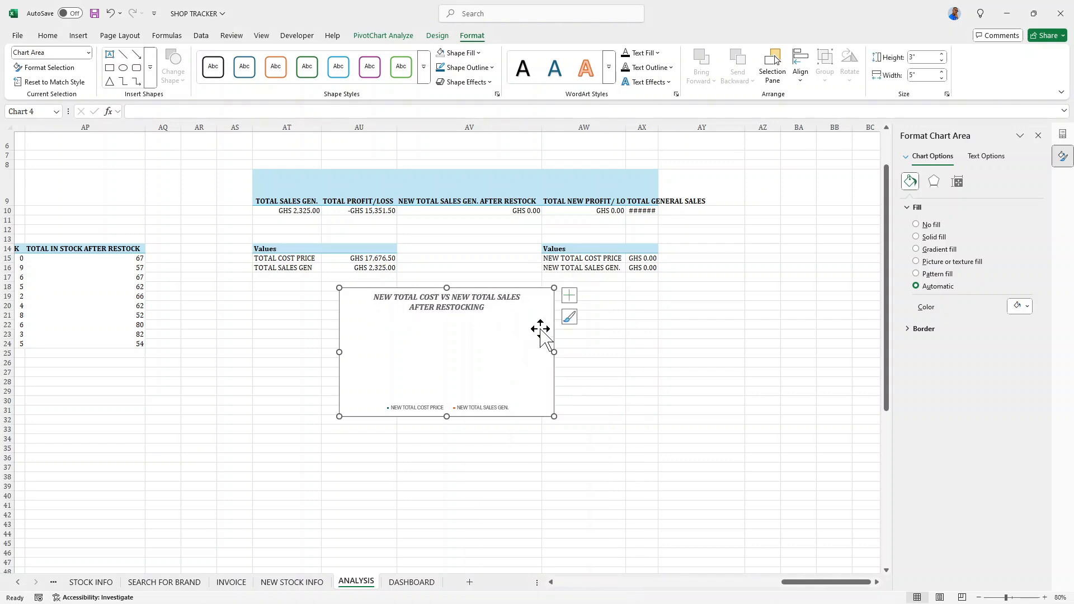
- Cut the new doughnut chart from the ANALYSIS sheet and paste it at cell L35 of the DASHBOARD sheet
click(439, 454)
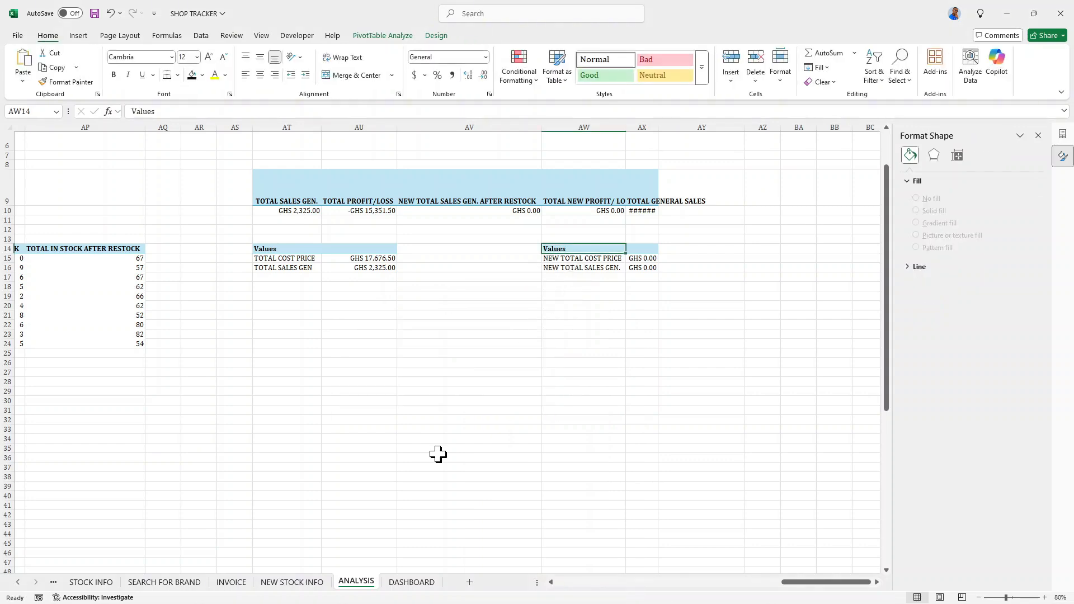
click(417, 582)
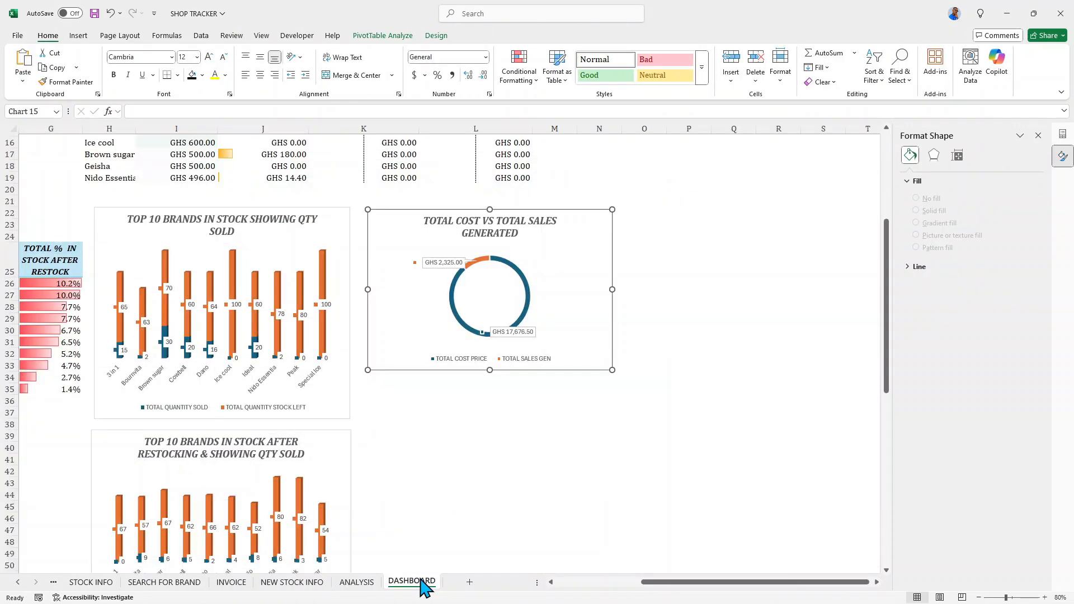
click(381, 394)
click(439, 389)
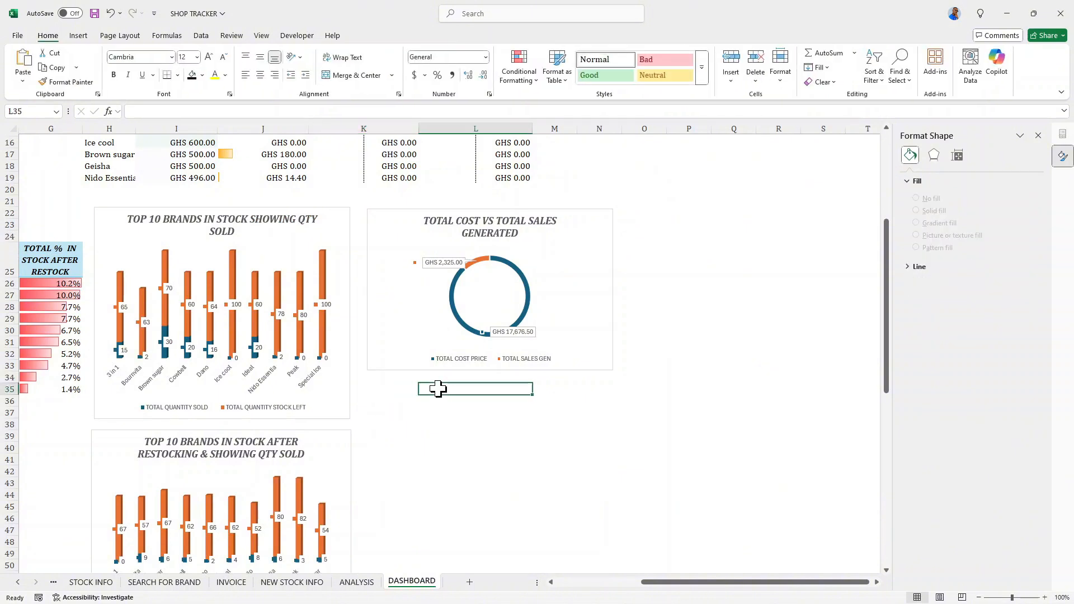
key(ctrl+v)
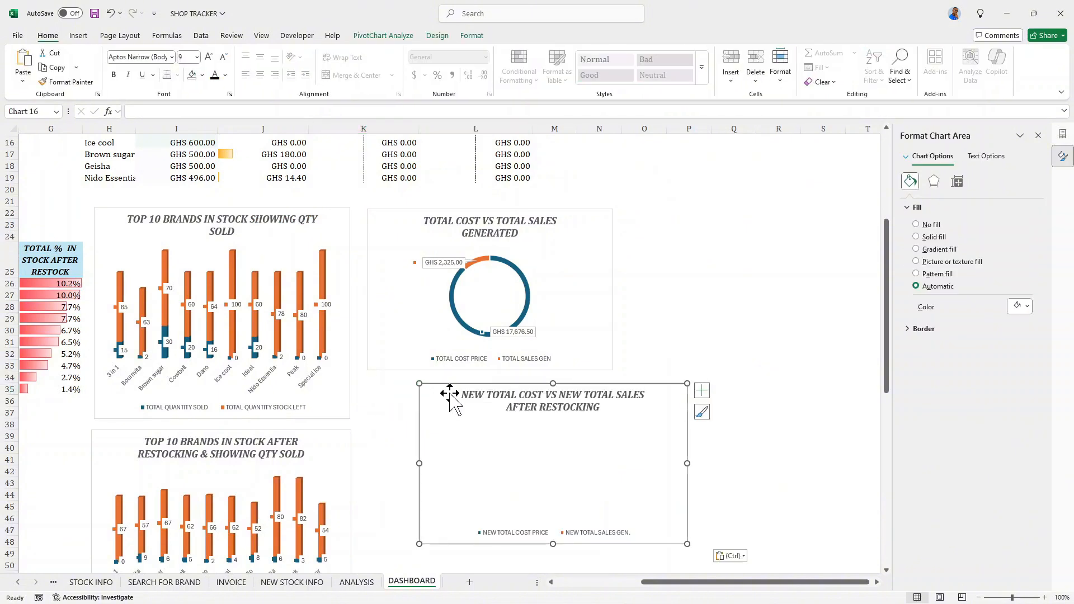
- Align the pasted chart under the TOTAL COST VS TOTAL SALES GENERATED chart and nudge it down to leave room between them
drag(439, 390, 393, 390)
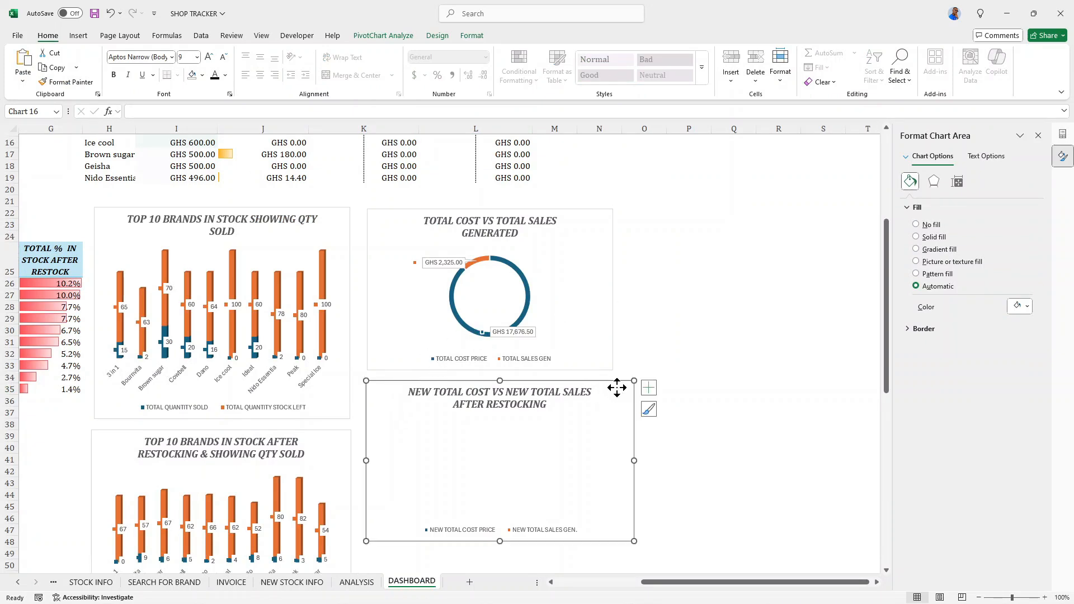
drag(617, 386, 618, 386)
key(Down)
key(Down)
key(Down)
key(Down)
key(Down)
key(Down)
key(Down)
key(Down)
key(Down)
key(Down)
key(Down)
key(Down)
key(Down)
key(Down)
key(Down)
key(Down)
key(Down)
key(Down)
key(Down)
key(Down)
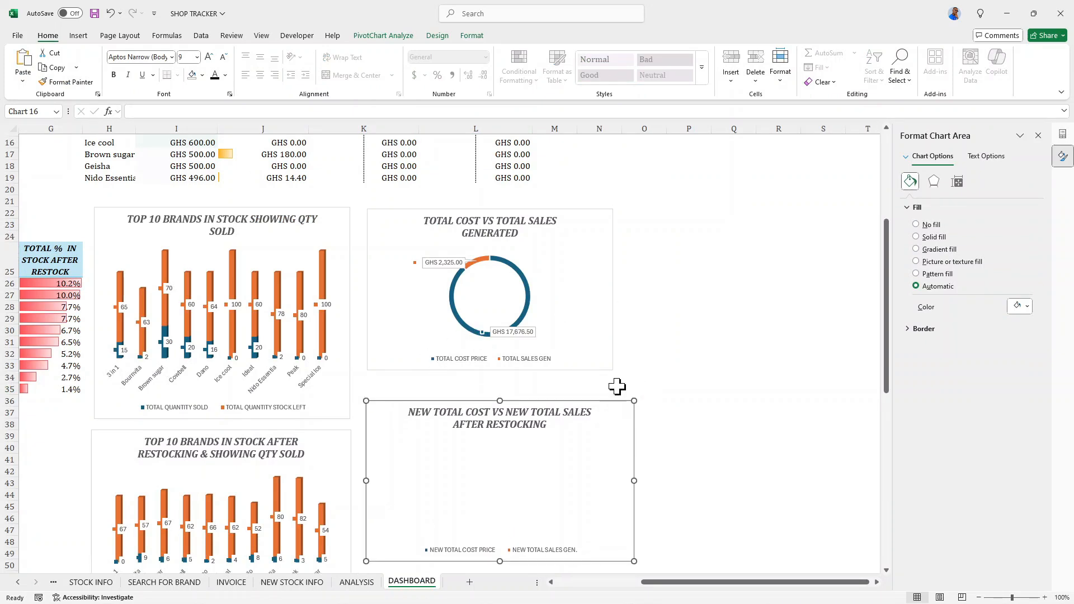
- Enlarge the TOTAL COST VS TOTAL SALES GENERATED chart to about 3.9 inches high and make it slightly wider
click(595, 233)
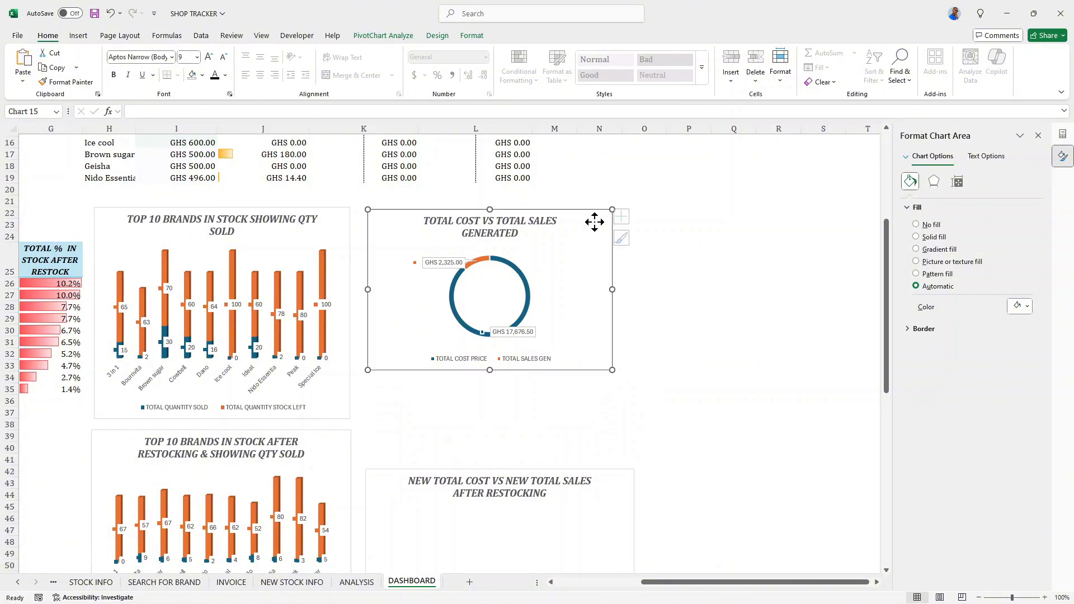
drag(616, 373, 621, 418)
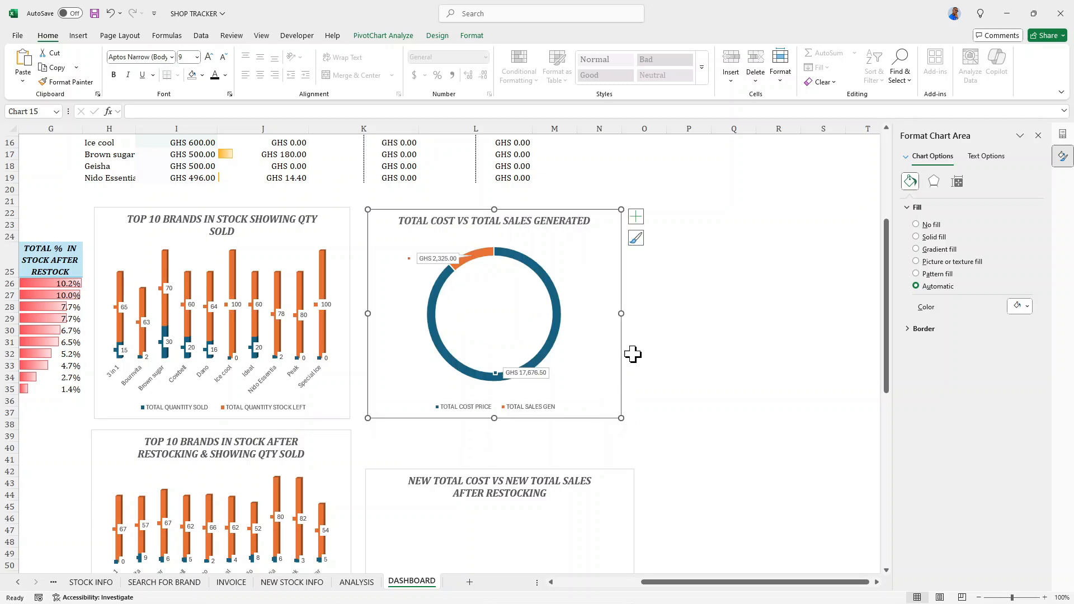
drag(619, 313, 628, 313)
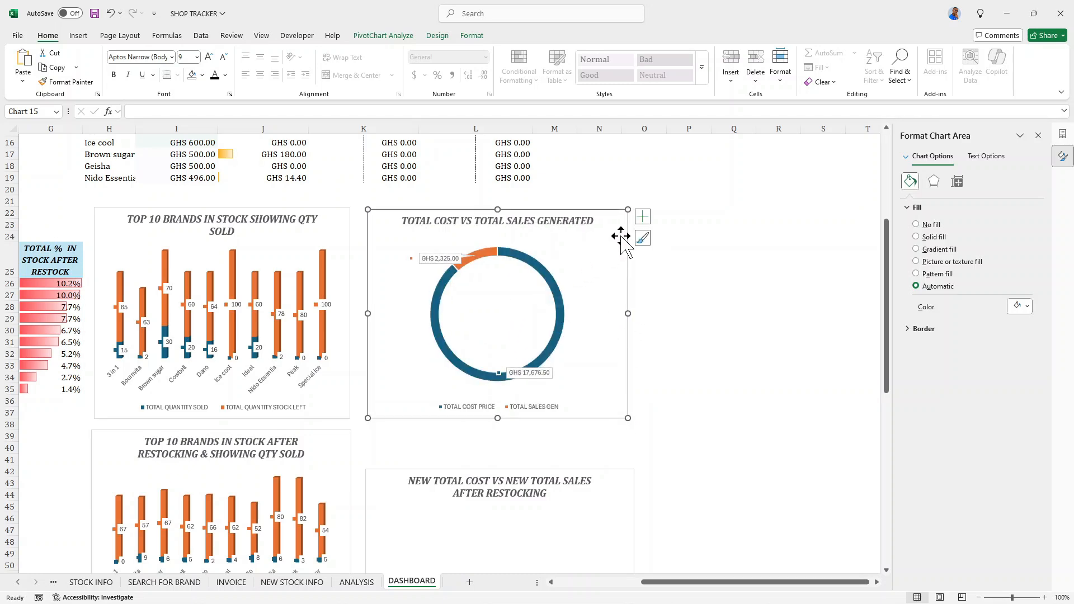
- Shift the TOTAL COST VS TOTAL SALES GENERATED chart right and widen the TOP 10 BRANDS IN STOCK SHOWING QTY SOLD chart slightly
drag(621, 236, 644, 237)
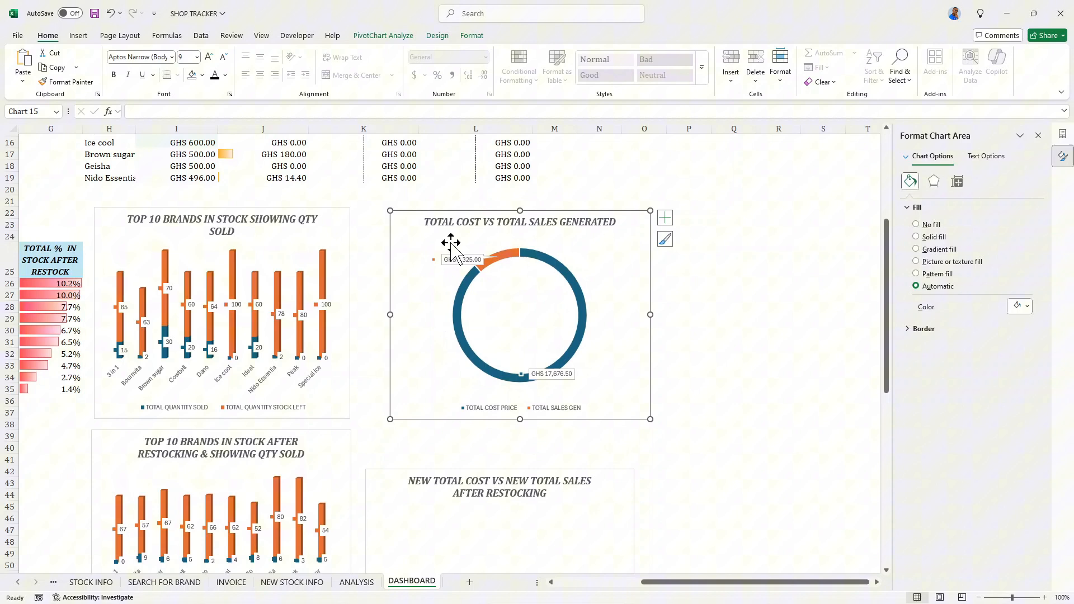
click(350, 227)
drag(351, 314, 362, 314)
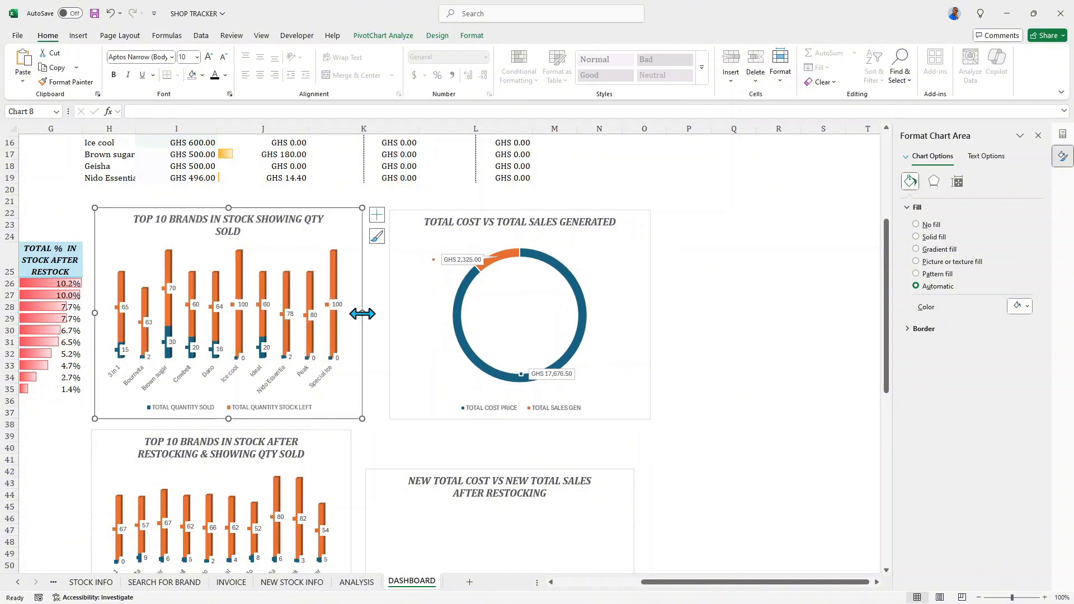
- Widen the TOTAL COST VS TOTAL SALES GENERATED chart to about 4.95 inches and nudge it left toward the neighbouring bar chart
click(636, 229)
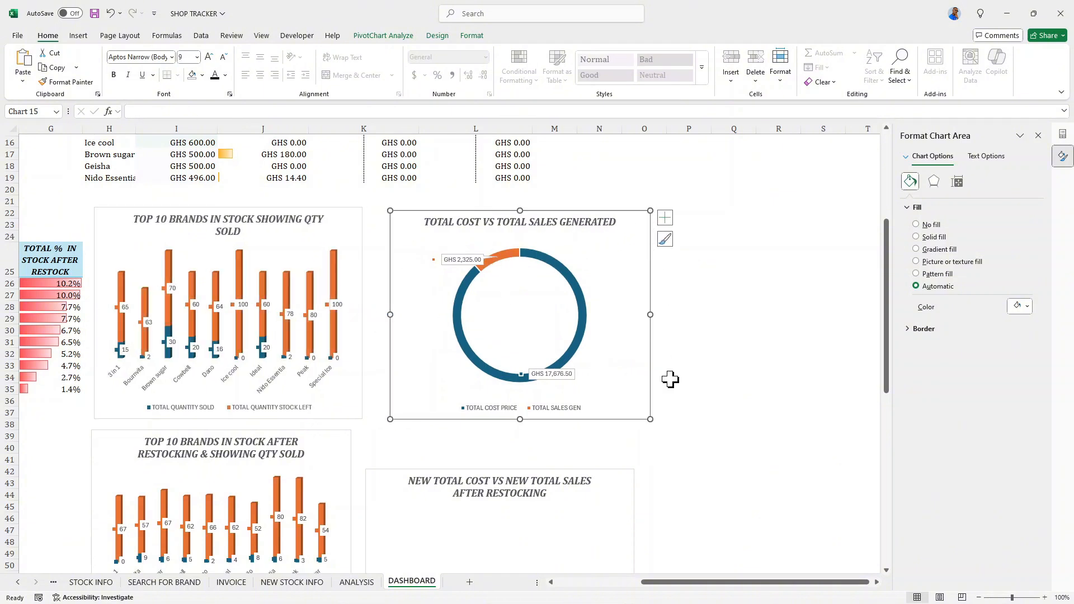
drag(652, 314, 655, 314)
key(Left)
key(Left)
key(Left)
key(Left)
key(Left)
key(Left)
key(Left)
key(Left)
key(Left)
key(Left)
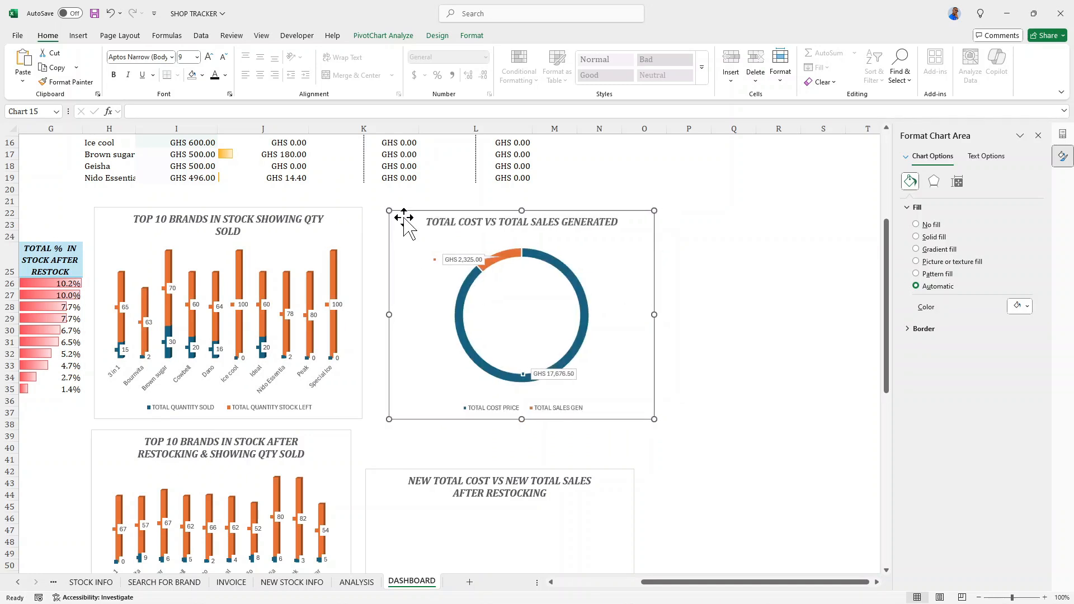
- Widen the TOP 10 BRANDS IN STOCK AFTER RESTOCKING chart to match the one above, and move the new doughnut chart beside it
scroll(426, 236, down, 2)
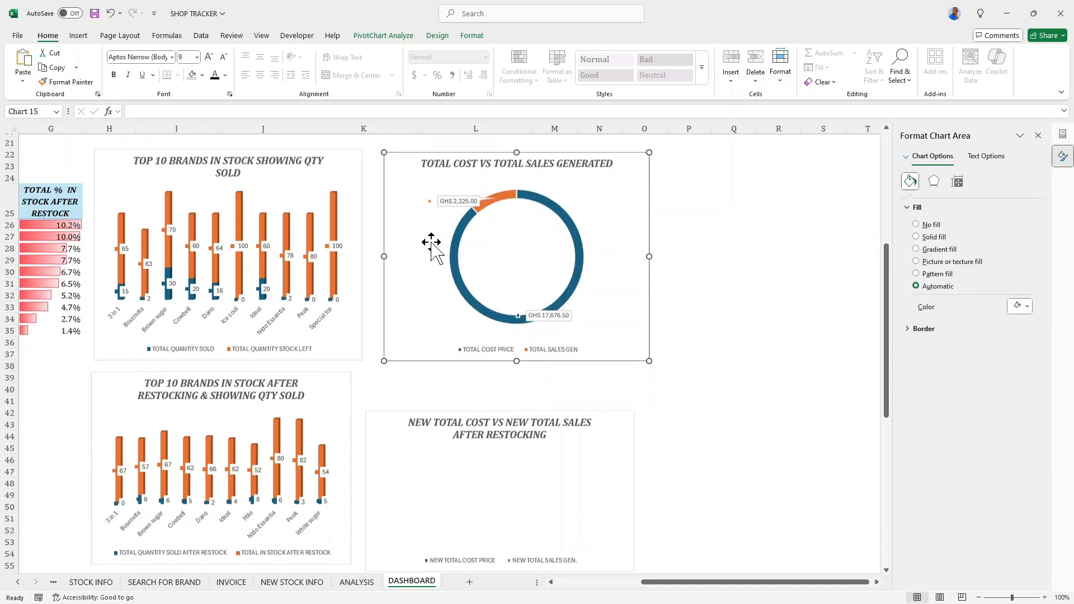
click(330, 368)
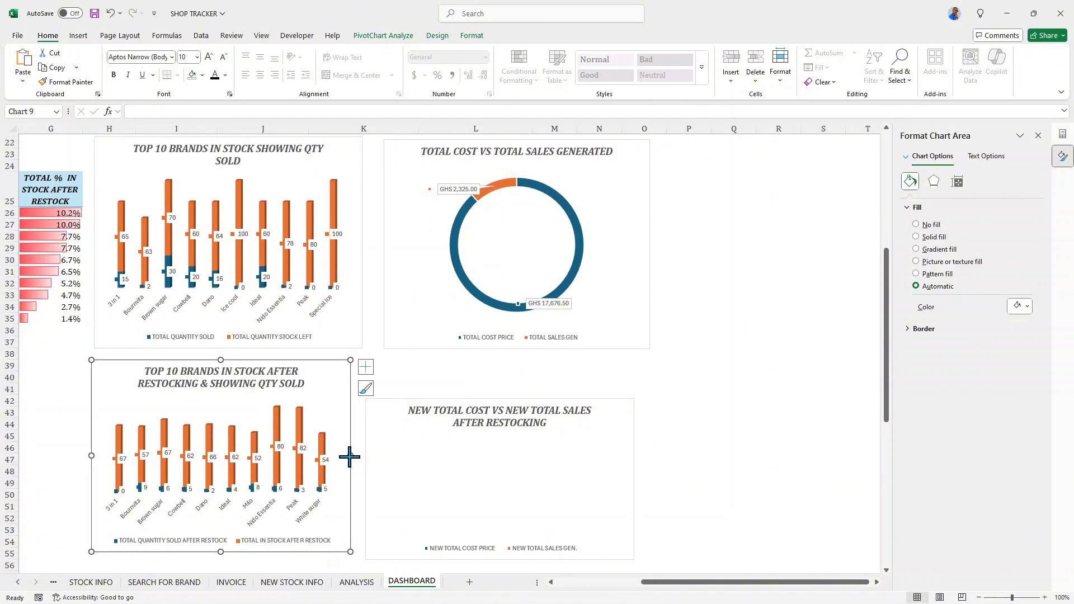
drag(349, 457, 419, 390)
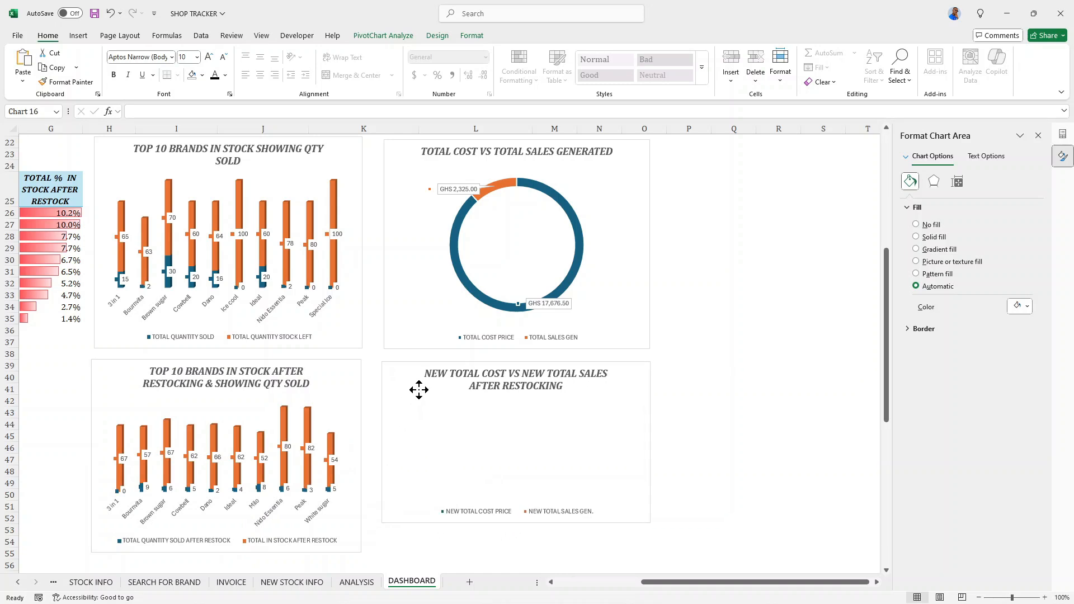
- Increase the NEW TOTAL COST VS NEW TOTAL SALES chart's height to about 3.55 inches, level with the adjacent bar chart's lower edge
scroll(551, 486, down, 3)
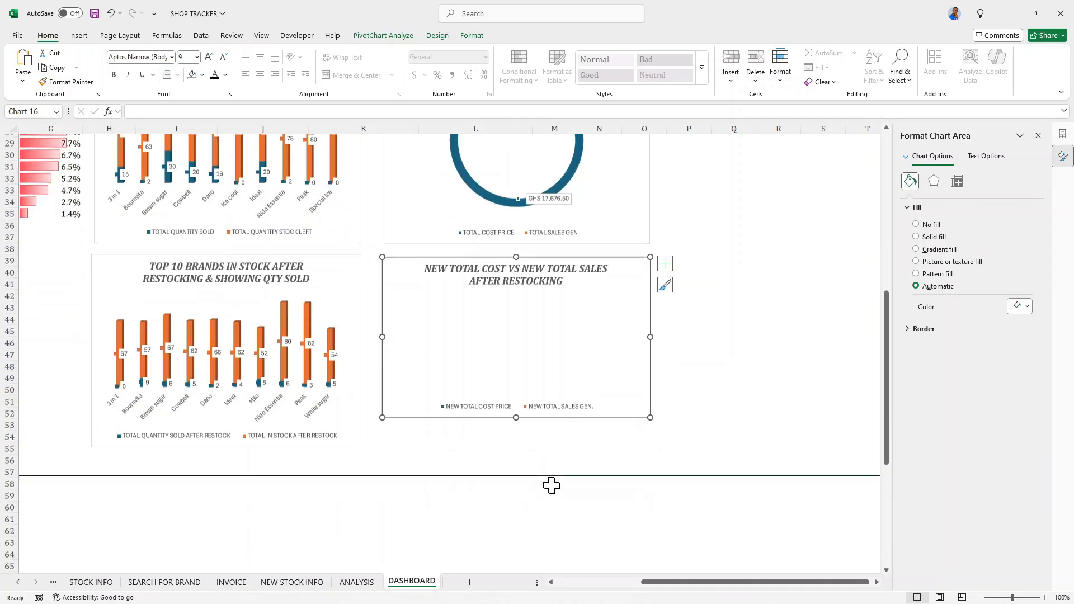
drag(517, 418, 517, 447)
- Set the NEW TOTAL COST VS NEW TOTAL SALES chart's height to 3.9 inches, matching the TOTAL COST VS TOTAL SALES GENERATED chart
scroll(528, 422, up, 3)
scroll(529, 422, up, 2)
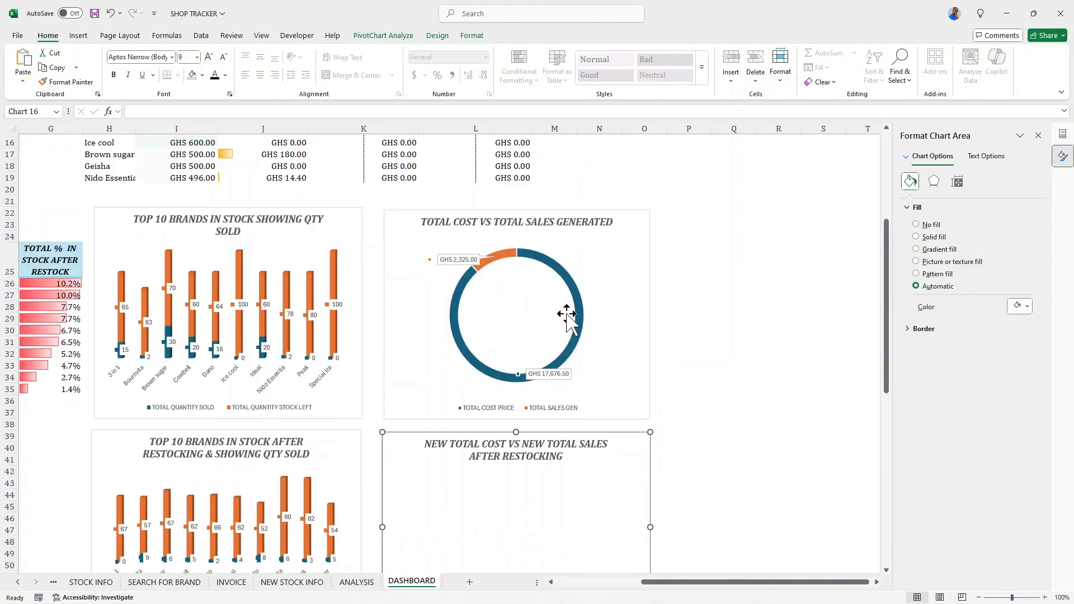
click(620, 245)
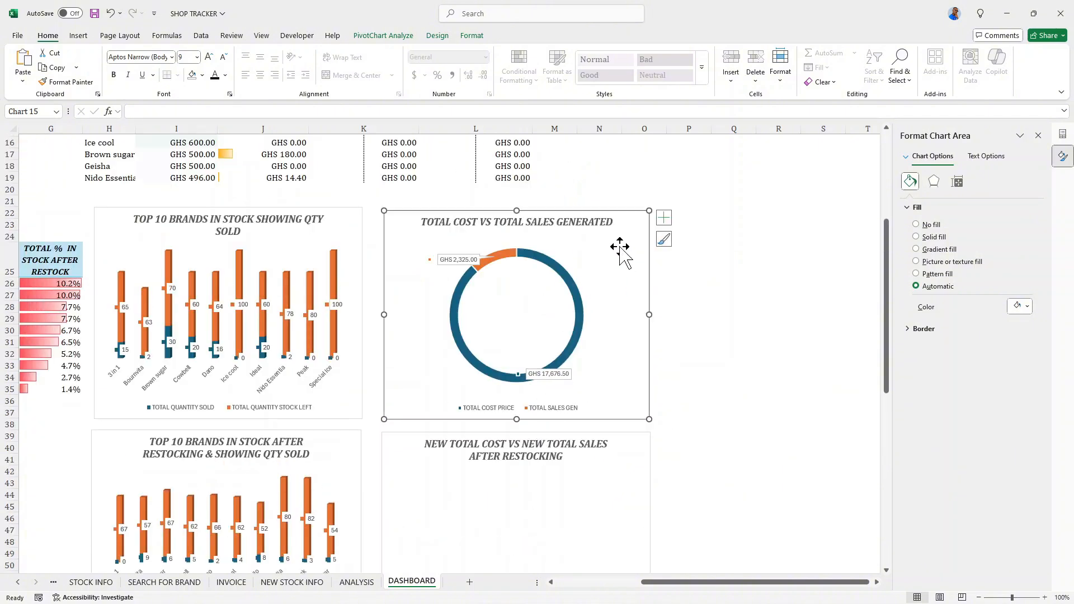
click(472, 37)
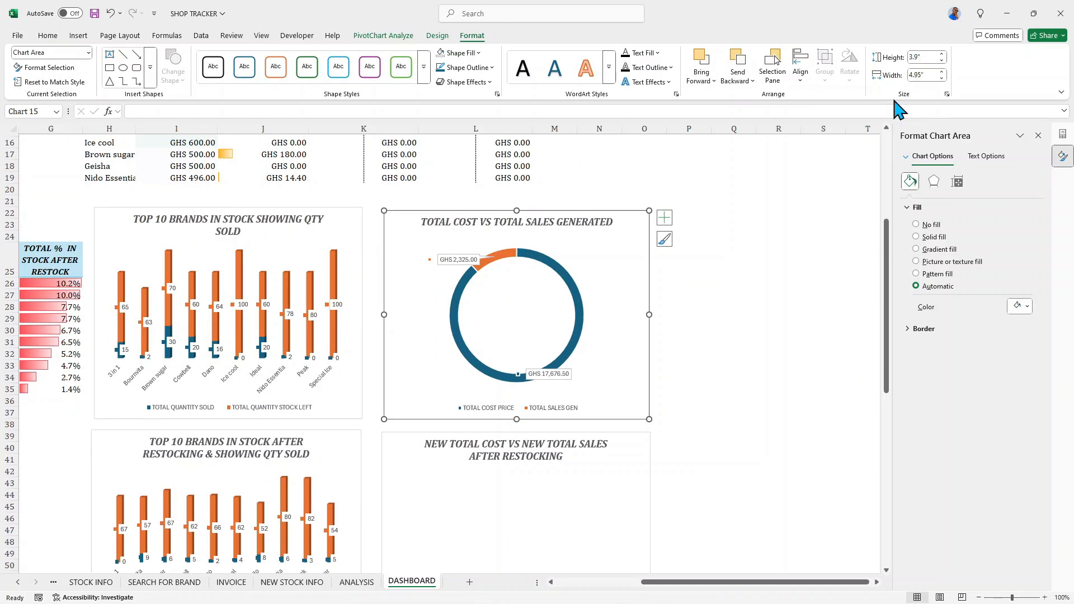
click(614, 454)
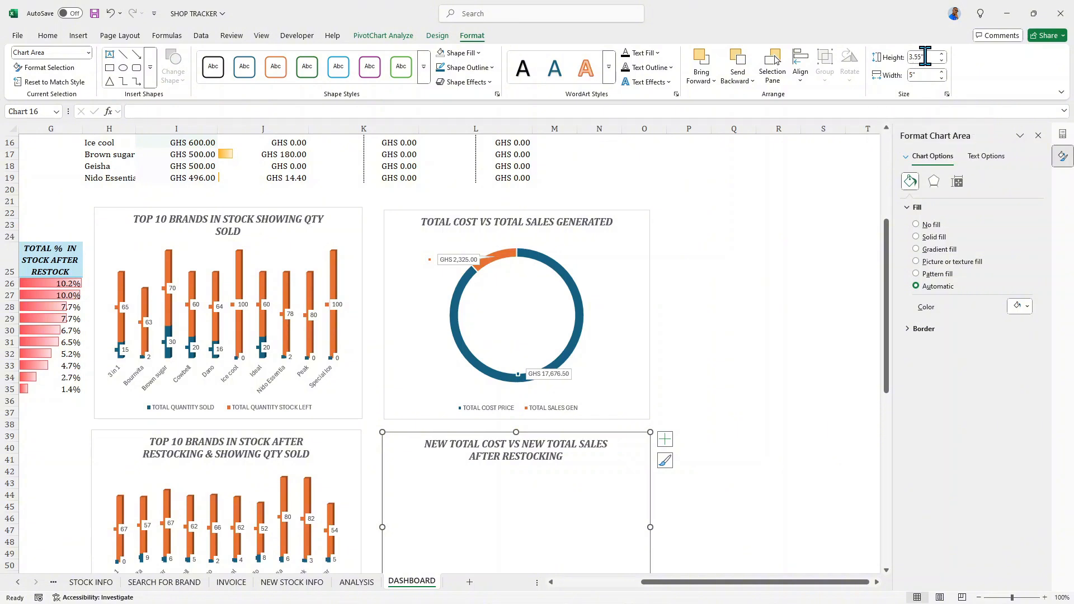
click(919, 57)
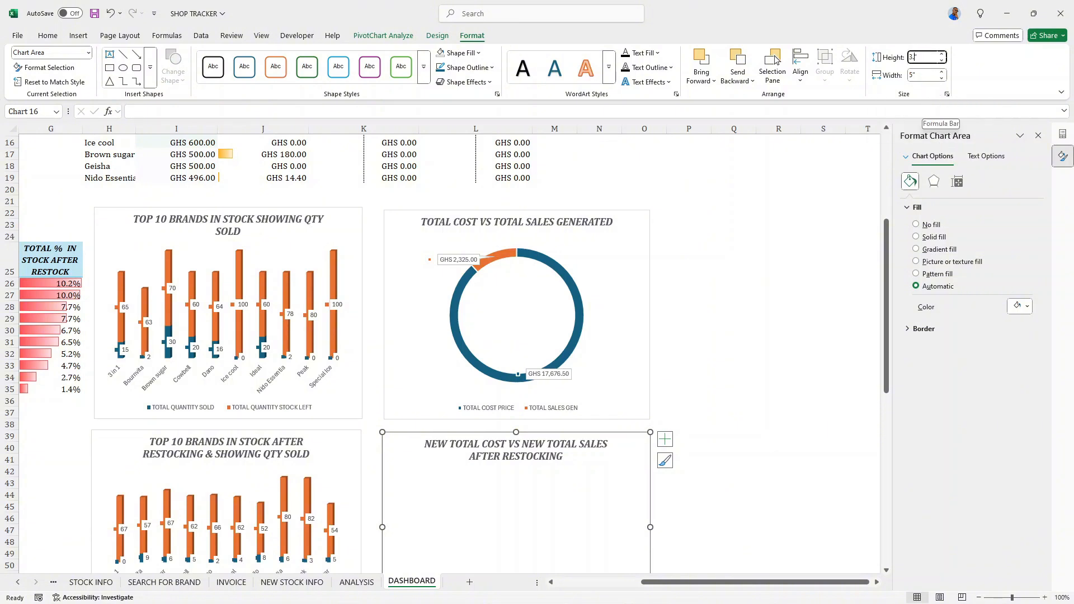
text(3.9")
key(Return)
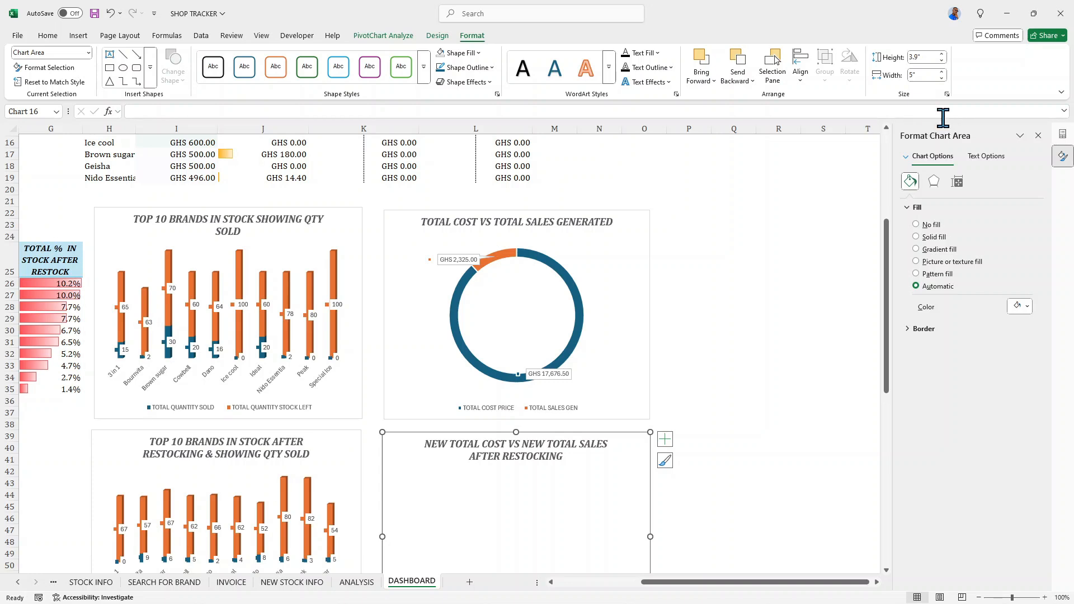
- Set the NEW TOTAL COST VS NEW TOTAL SALES chart's width to 4.5 inches
click(914, 76)
text(4)
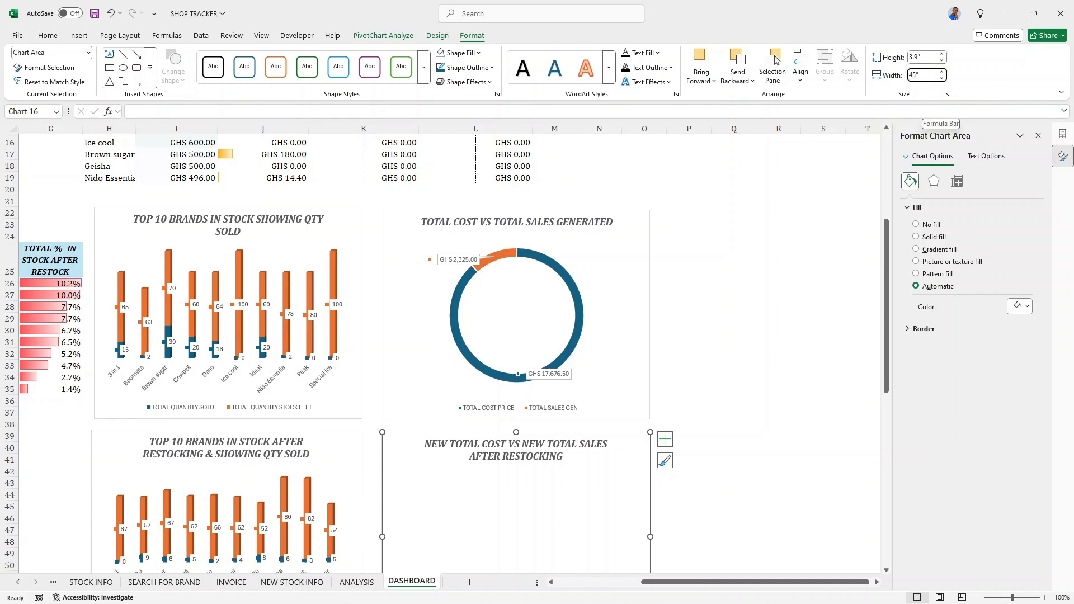
text(.)
key(Return)
- Check the TOTAL COST VS TOTAL SALES GENERATED chart's width and set the new cost versus sales chart to the same 4.95 inches
scroll(607, 403, down, 2)
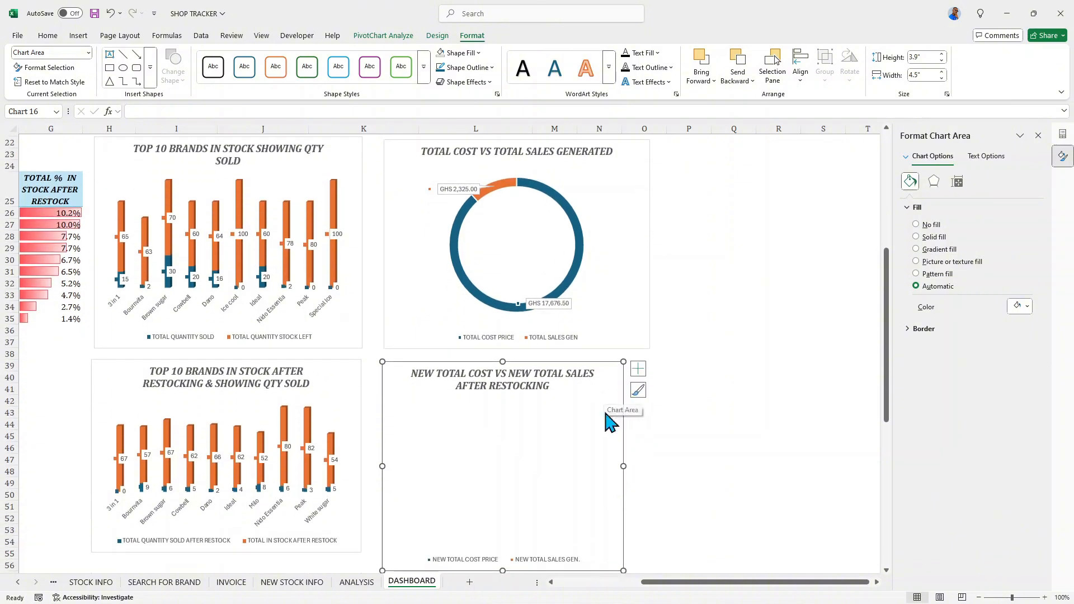
click(635, 287)
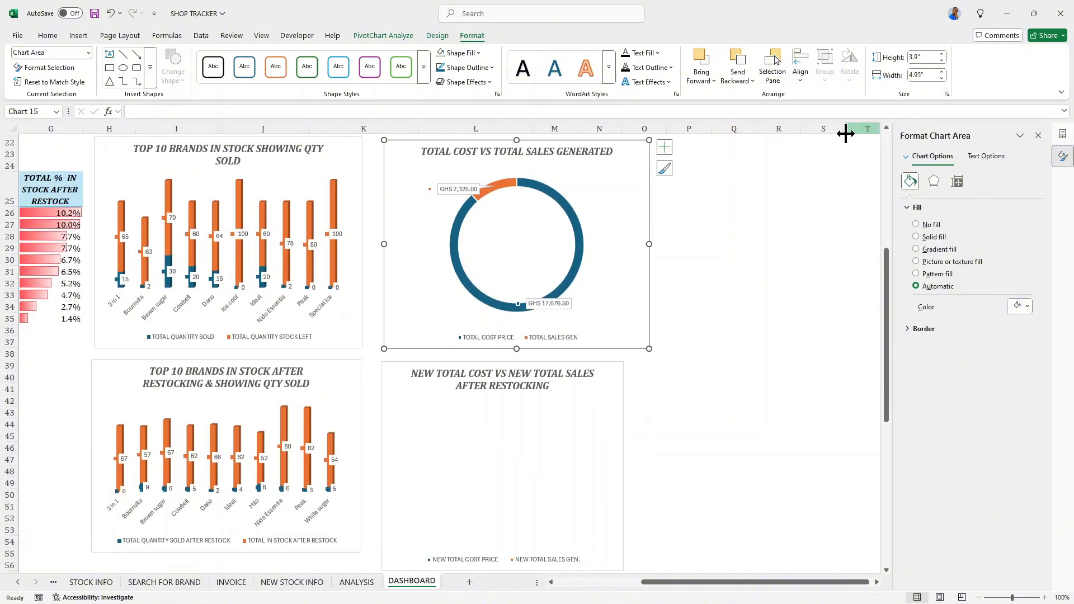
click(607, 395)
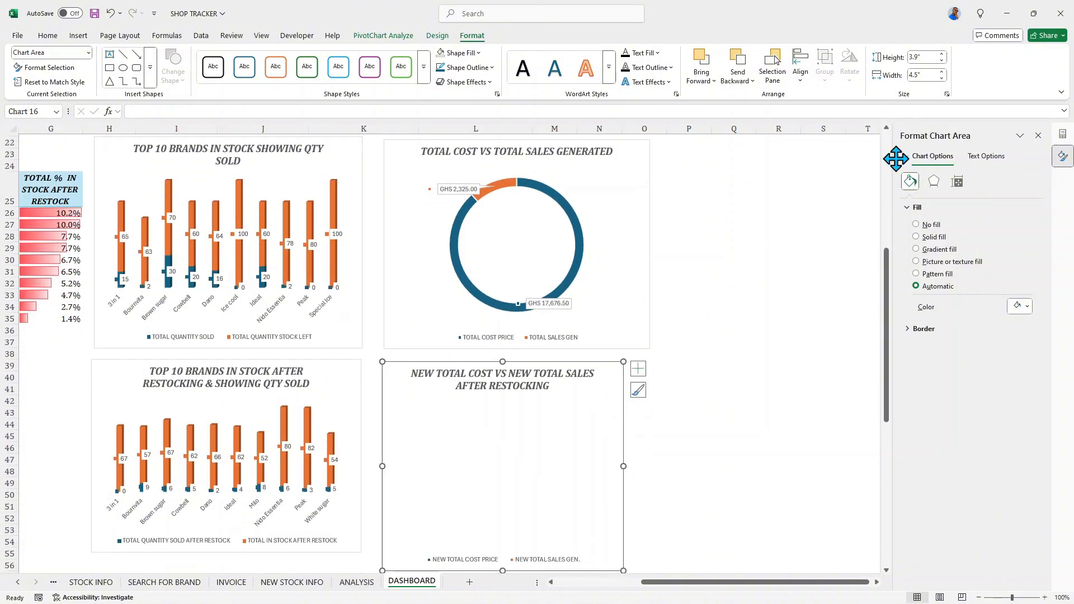
click(915, 74)
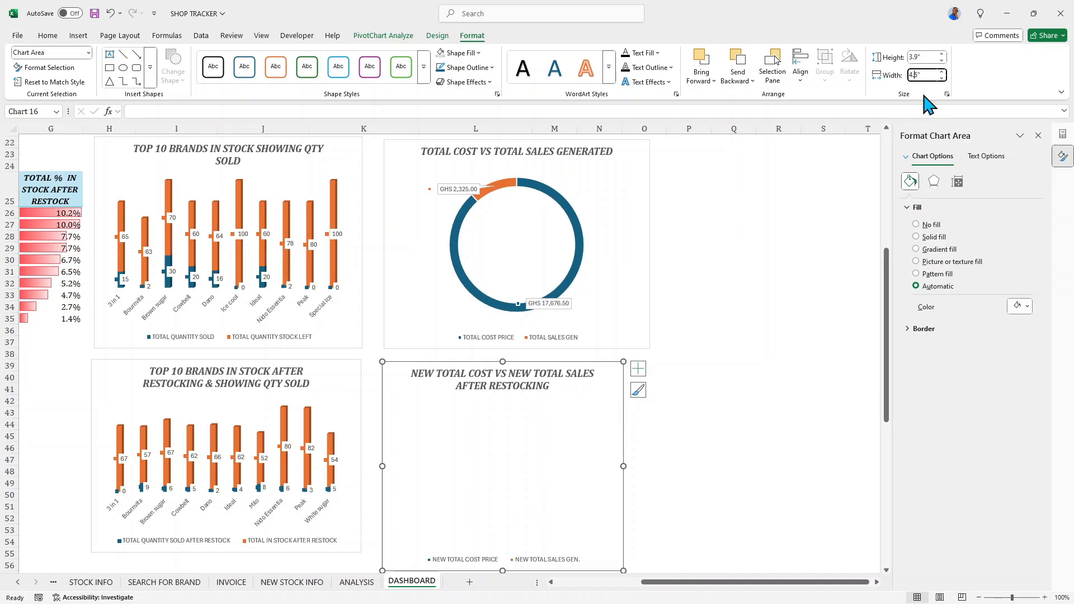
key(Return)
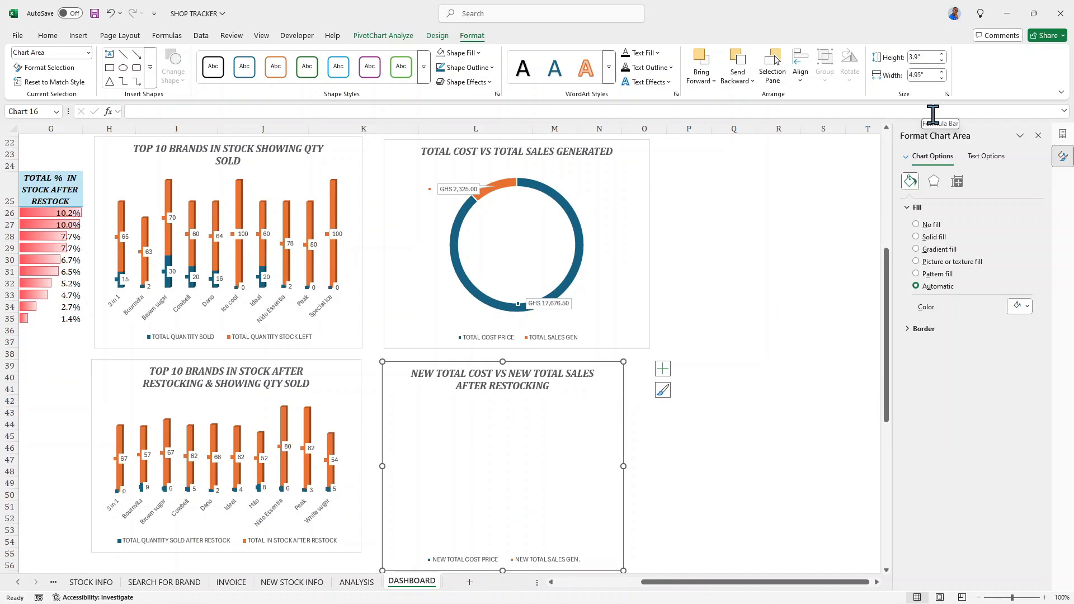
- Enlarge the TOP 10 BRANDS IN STOCK AFTER RESTOCKING chart to about 3.87 inches high, close to the adjacent chart's lower edge
scroll(725, 292, down, 2)
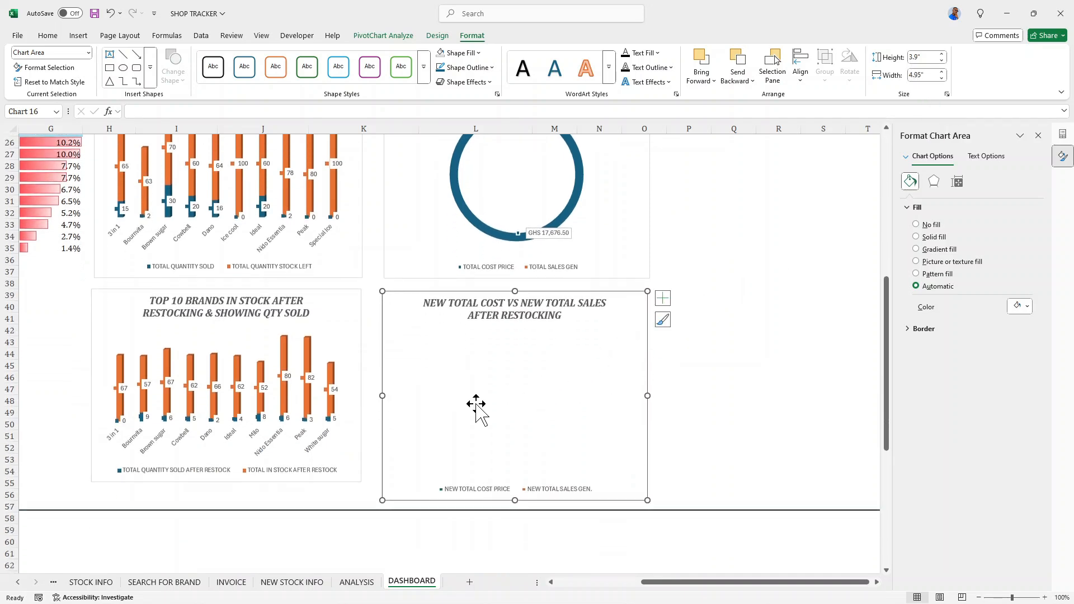
click(338, 397)
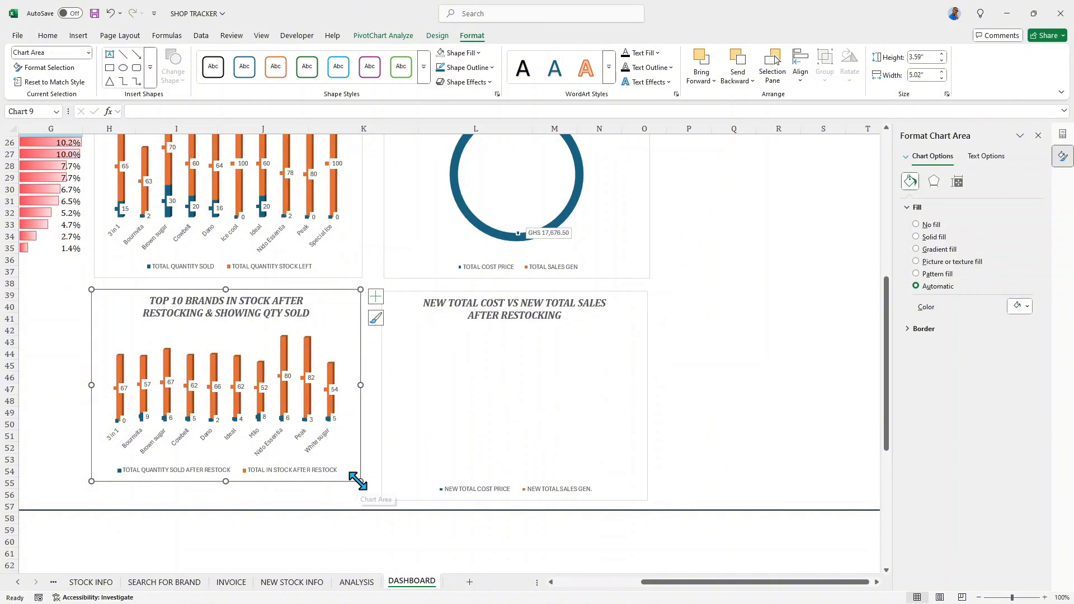
drag(361, 481, 362, 496)
- Add data labels to the NEW TOTAL COST VS NEW TOTAL SALES chart, showing the value, leader lines and legend key
click(528, 401)
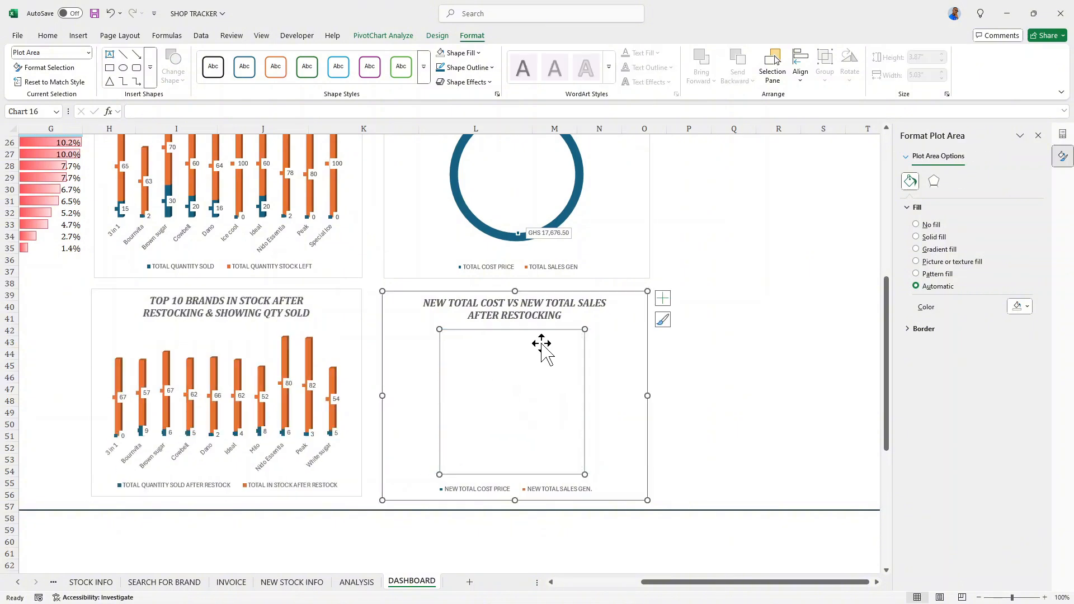
scroll(495, 385, up, 1)
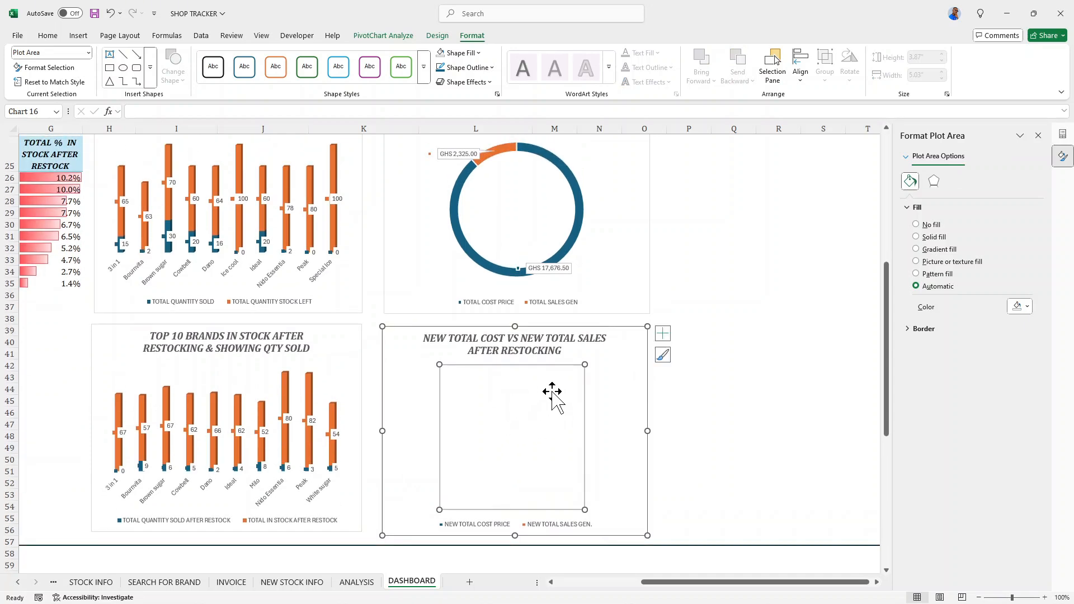
click(662, 334)
click(691, 359)
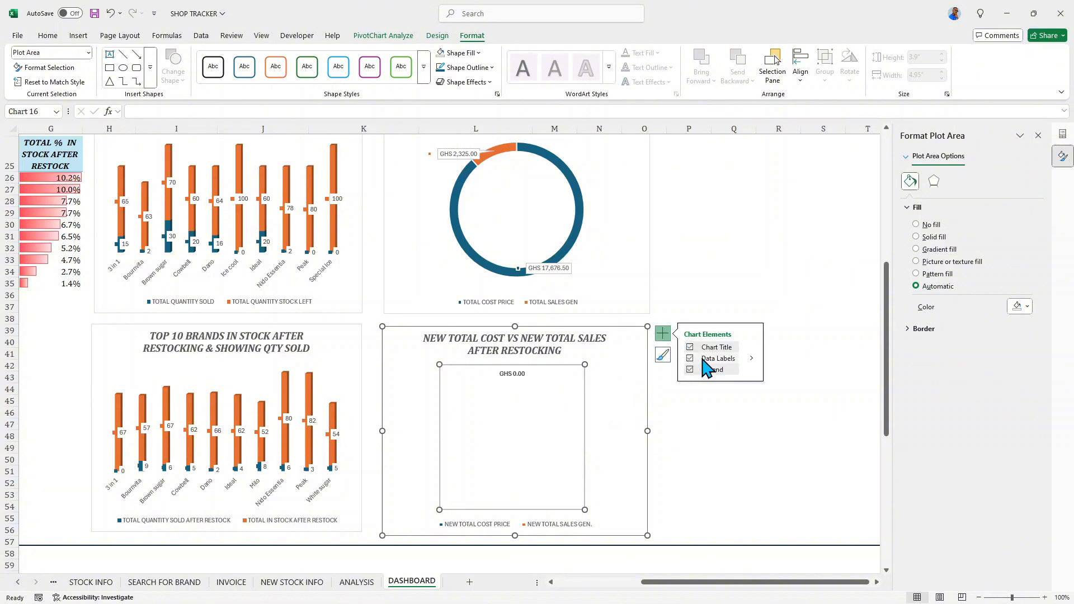
click(751, 359)
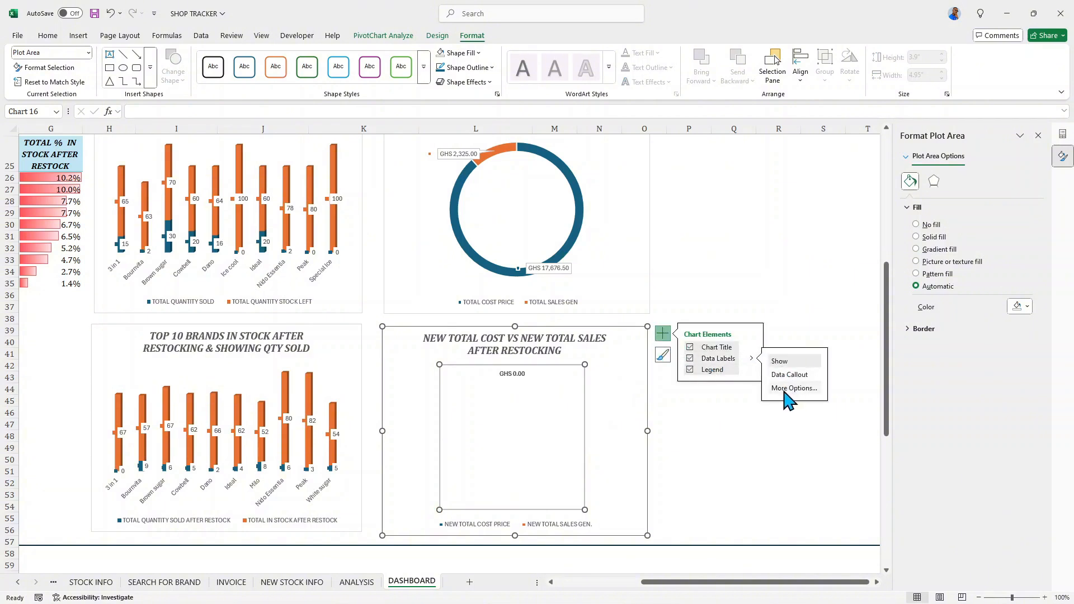
click(786, 390)
click(980, 183)
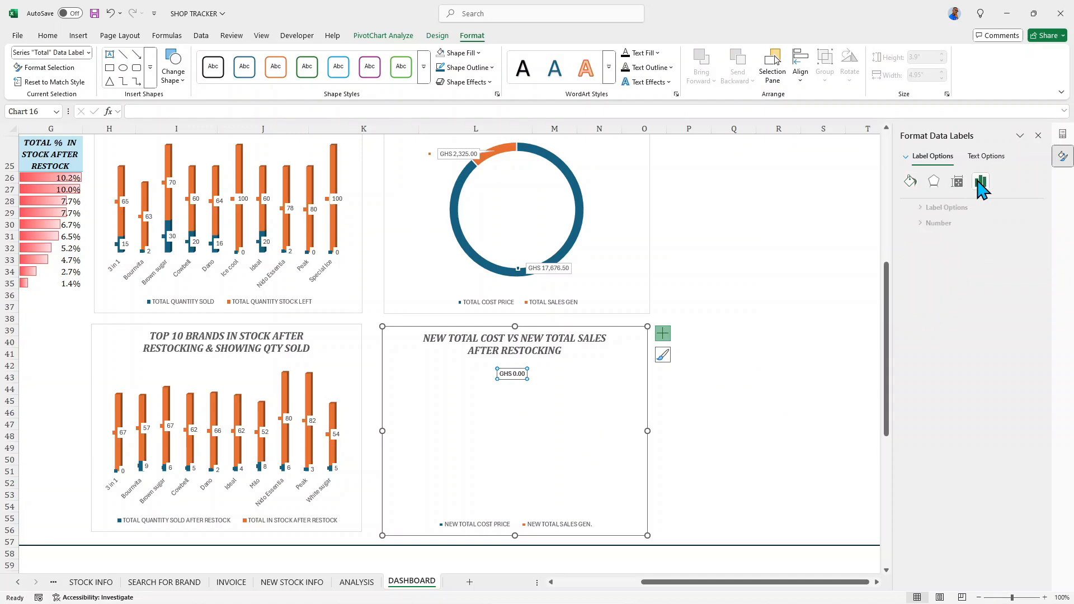
click(930, 208)
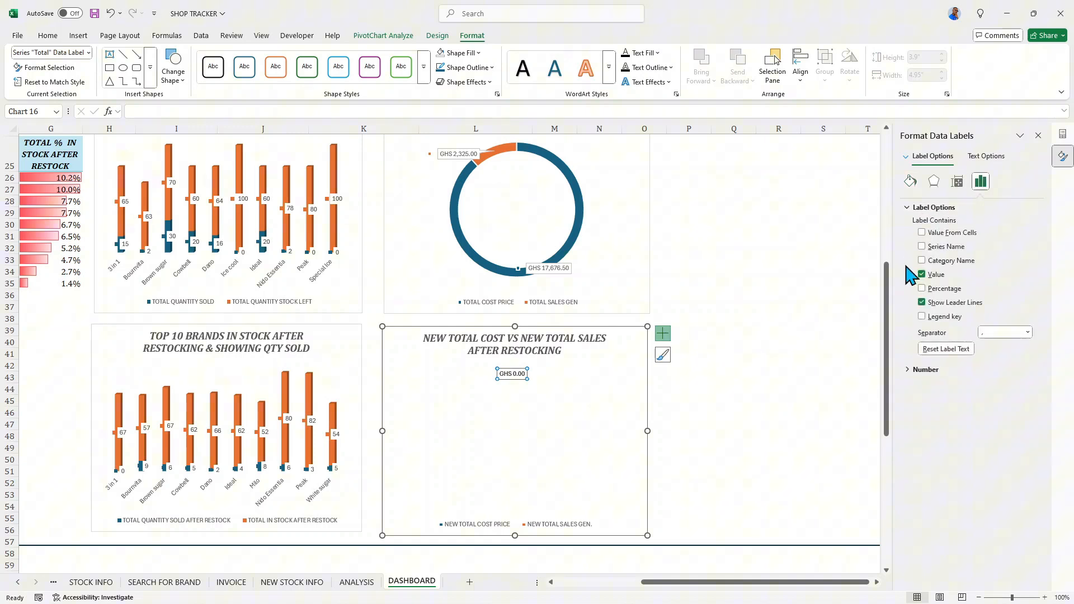
click(921, 315)
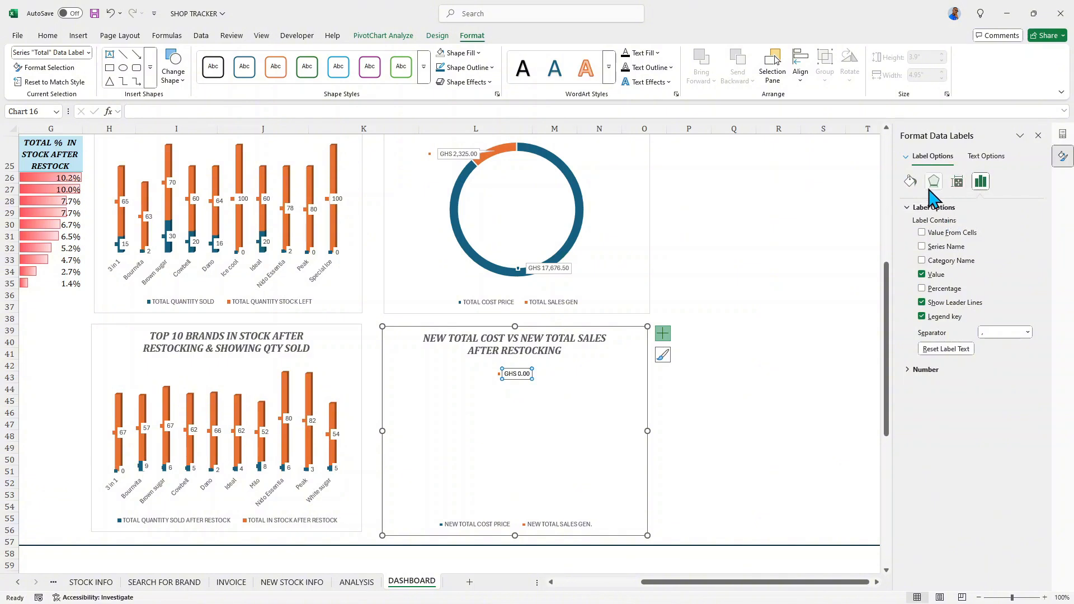
- Look through the data labels' size, effects and fill options and close the formatting pane
click(957, 185)
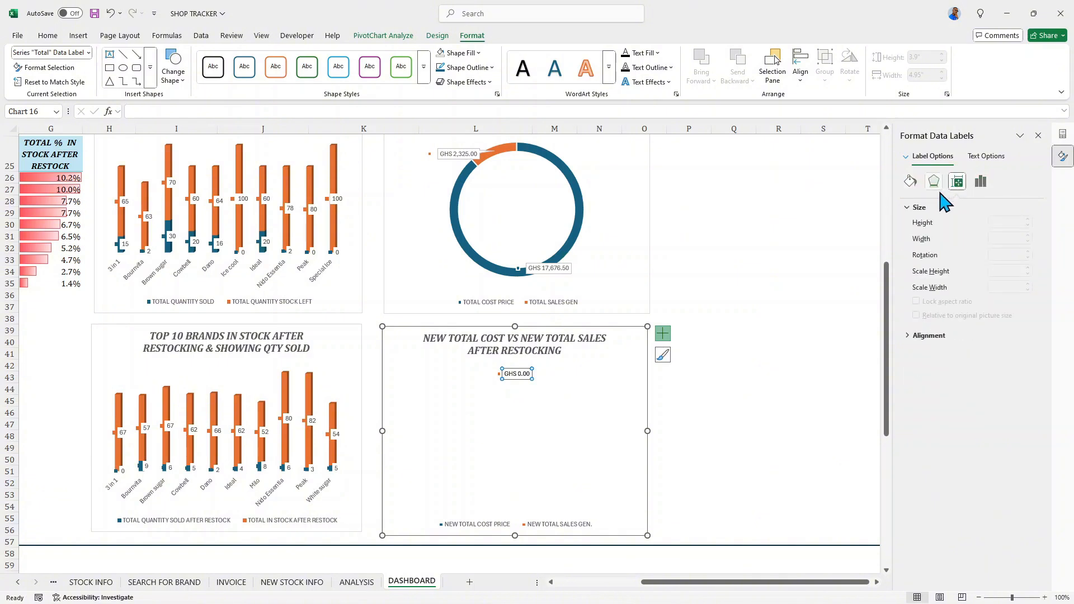
click(934, 182)
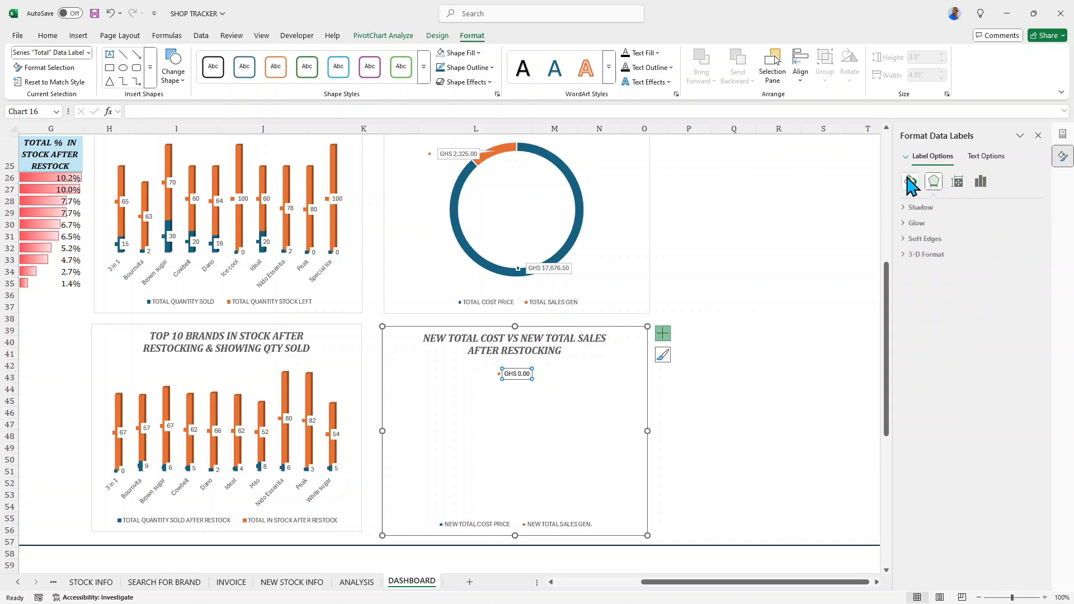
click(912, 182)
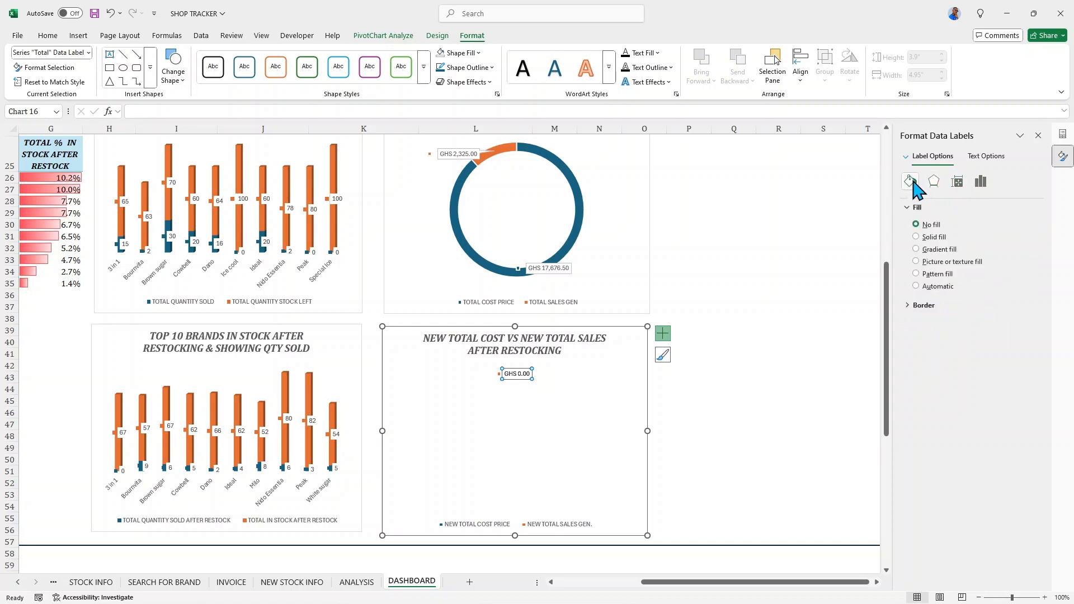
click(1038, 135)
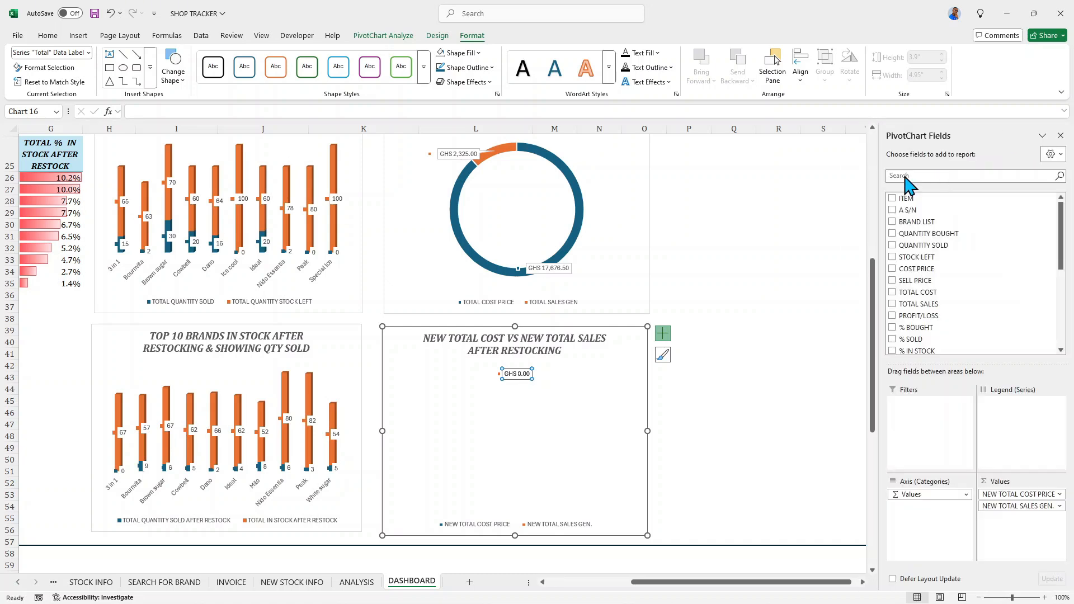
- Review the dashboard's title banner, pivot tables and the alignment of the four charts
click(616, 425)
scroll(585, 438, down, 1)
scroll(585, 438, up, 2)
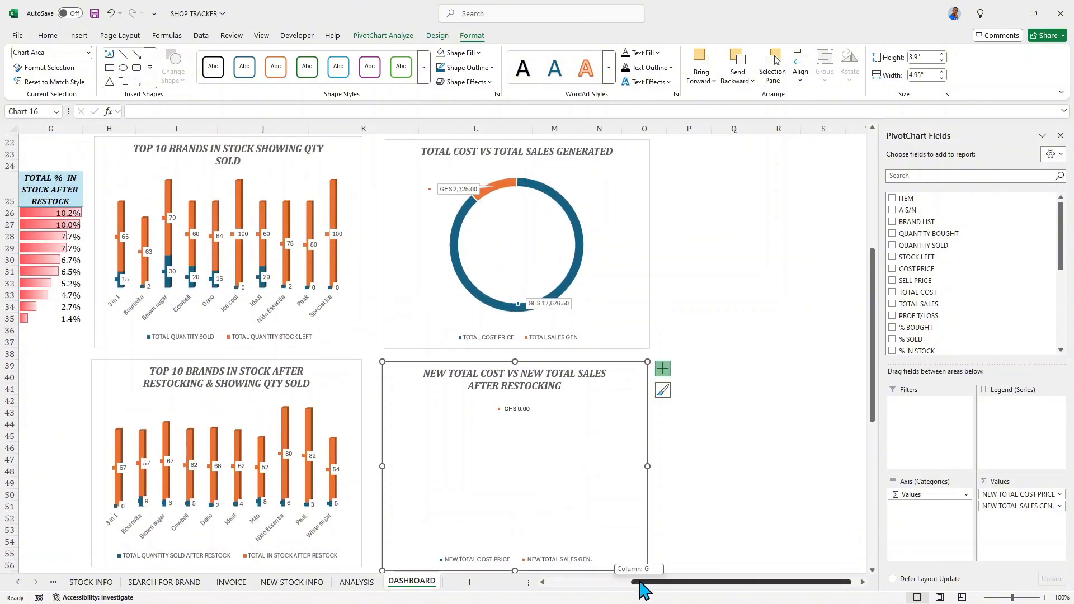
drag(643, 582, 579, 584)
scroll(320, 392, up, 7)
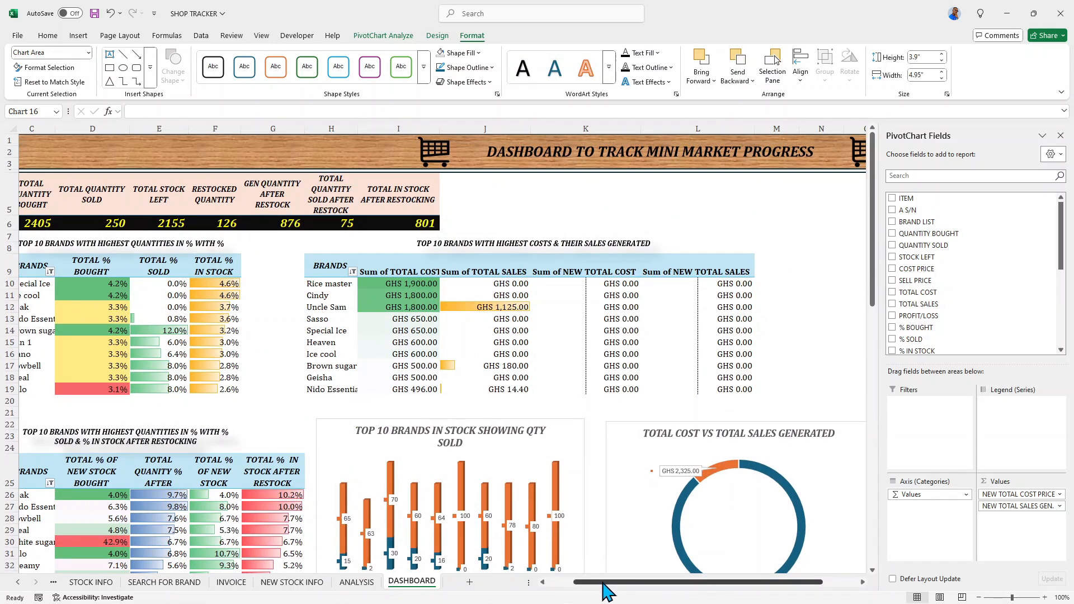
drag(604, 583, 642, 595)
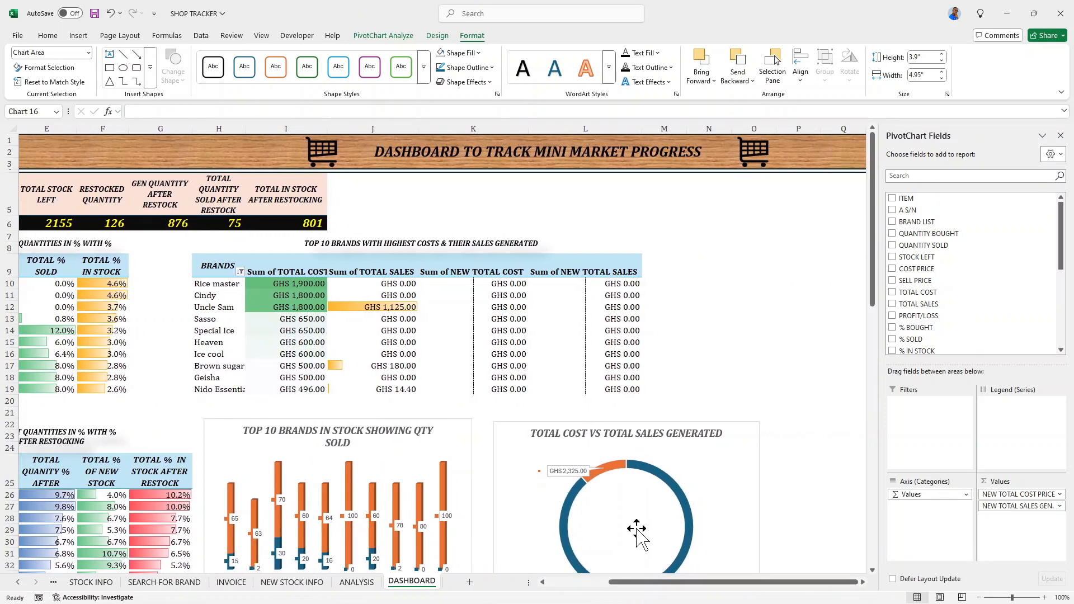
scroll(638, 526, down, 5)
scroll(641, 509, down, 2)
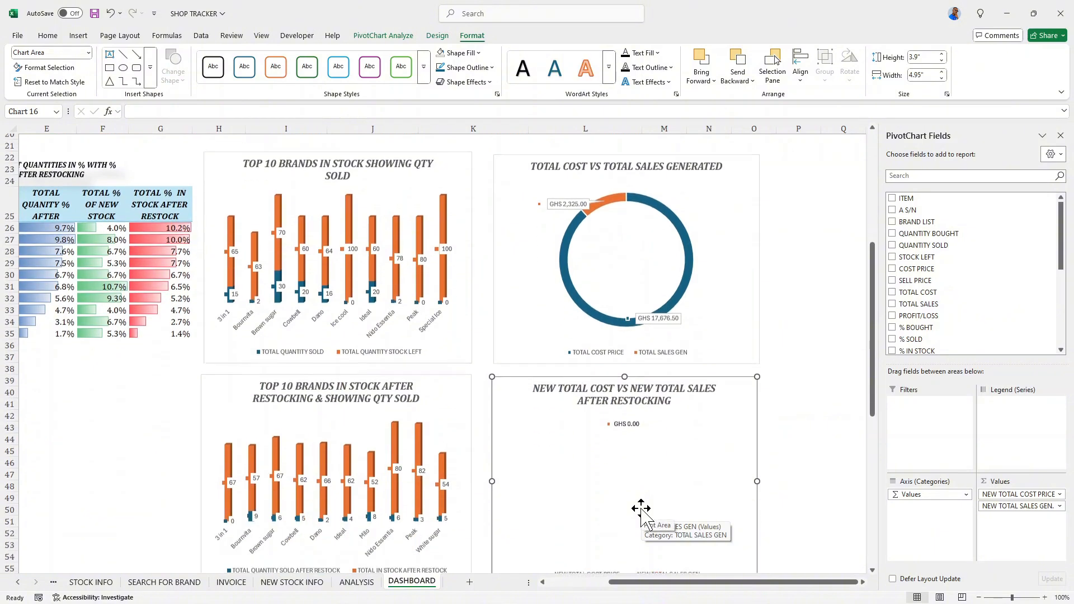
click(620, 475)
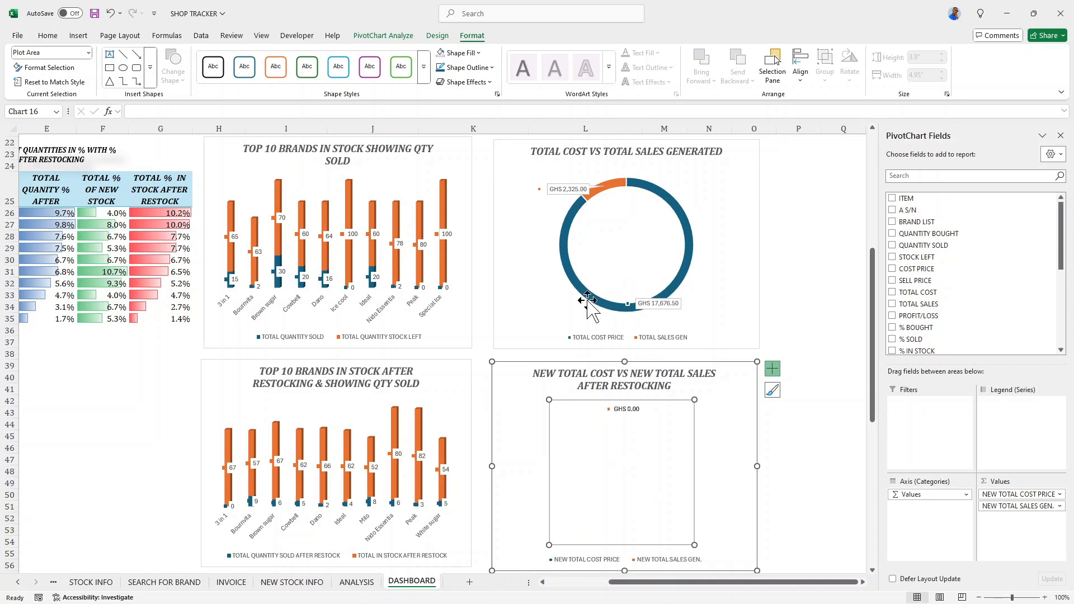
- Insert a text box inside the TOTAL COST VS TOTAL SALES GENERATED doughnut and widen it to span most of the hole
click(79, 35)
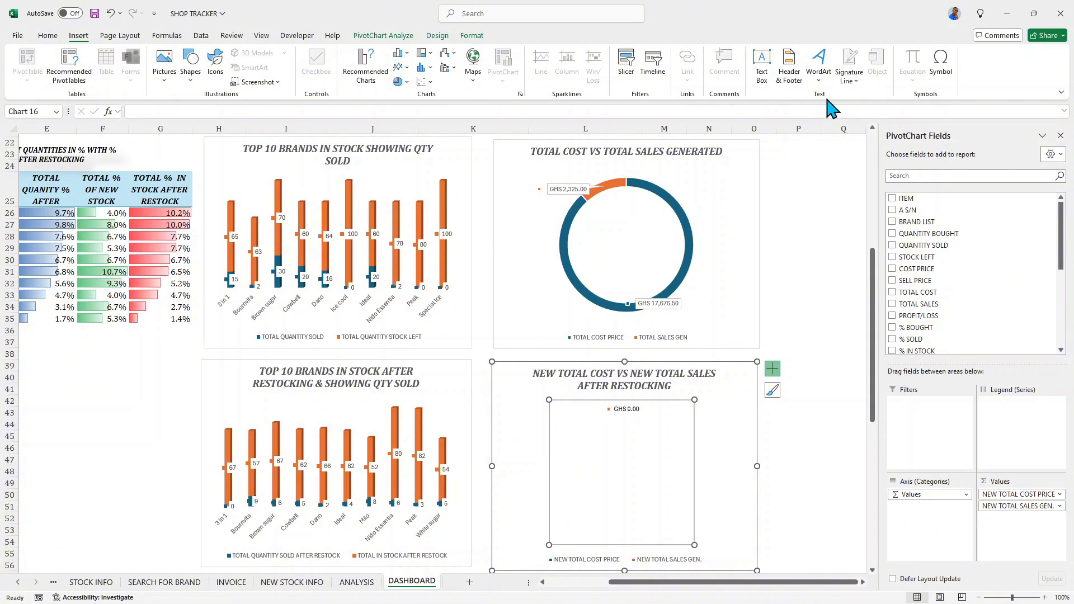
click(762, 73)
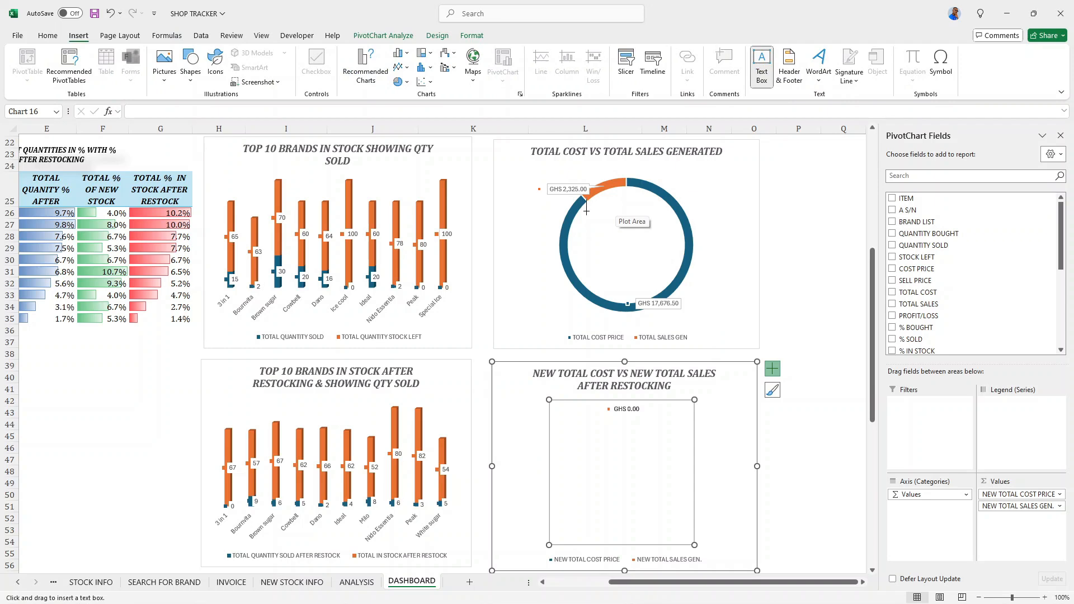
drag(591, 216, 672, 270)
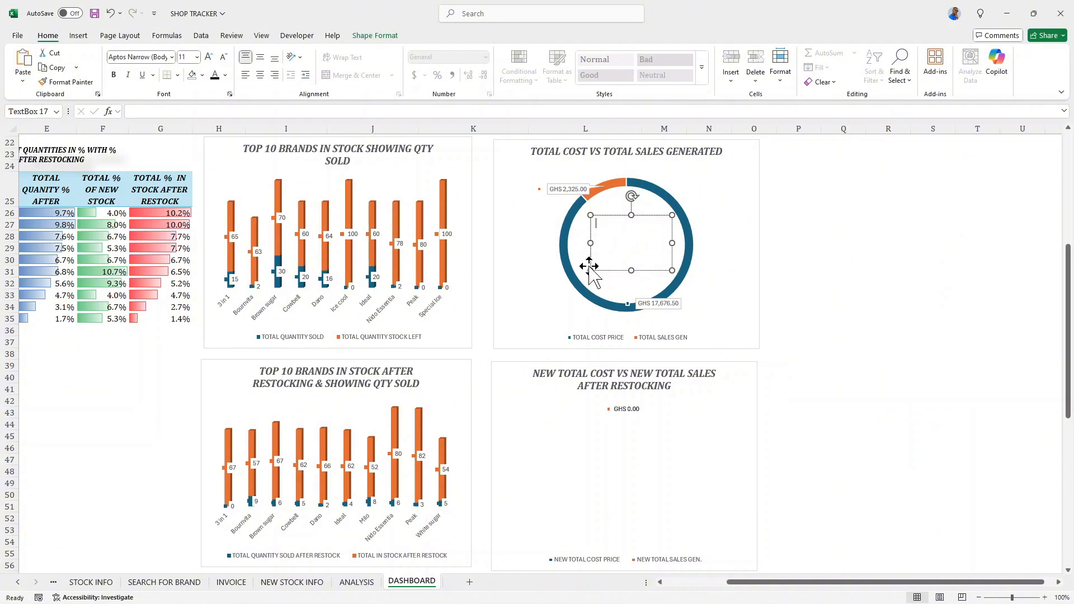
drag(591, 271, 581, 271)
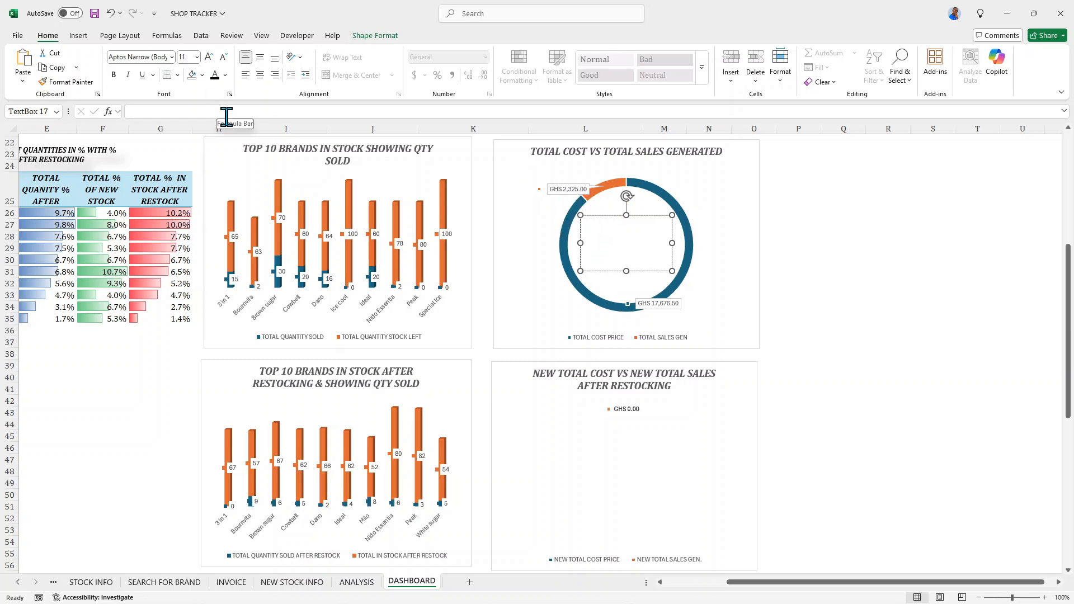
- Link the text box inside the TOTAL COST VS TOTAL SALES GENERATED doughnut to the TOTAL PROFIT/LOSS value with =ANALYSIS!AU10
click(224, 115)
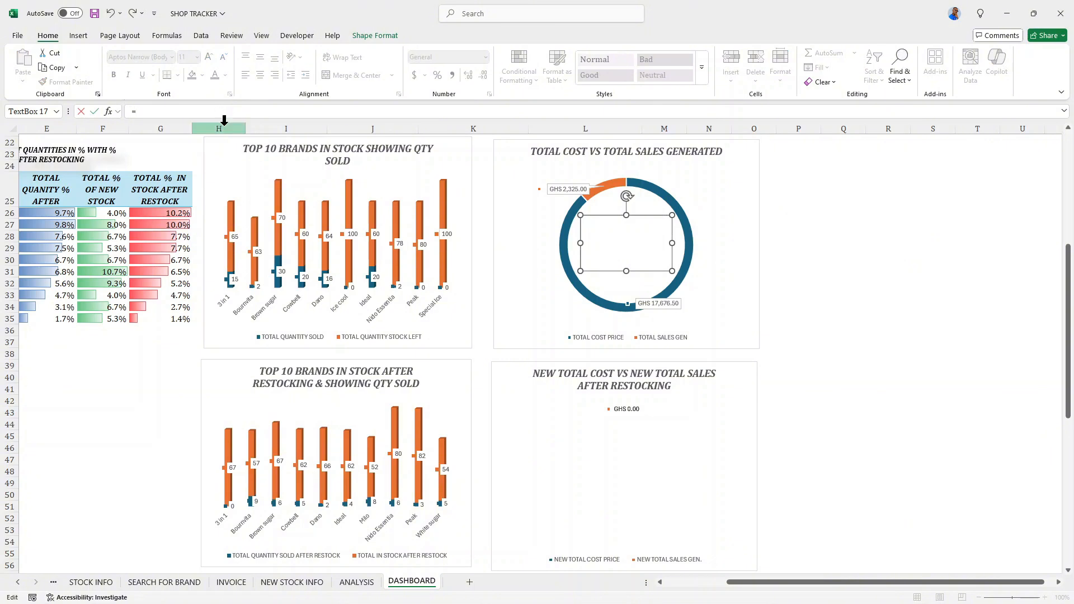
click(358, 585)
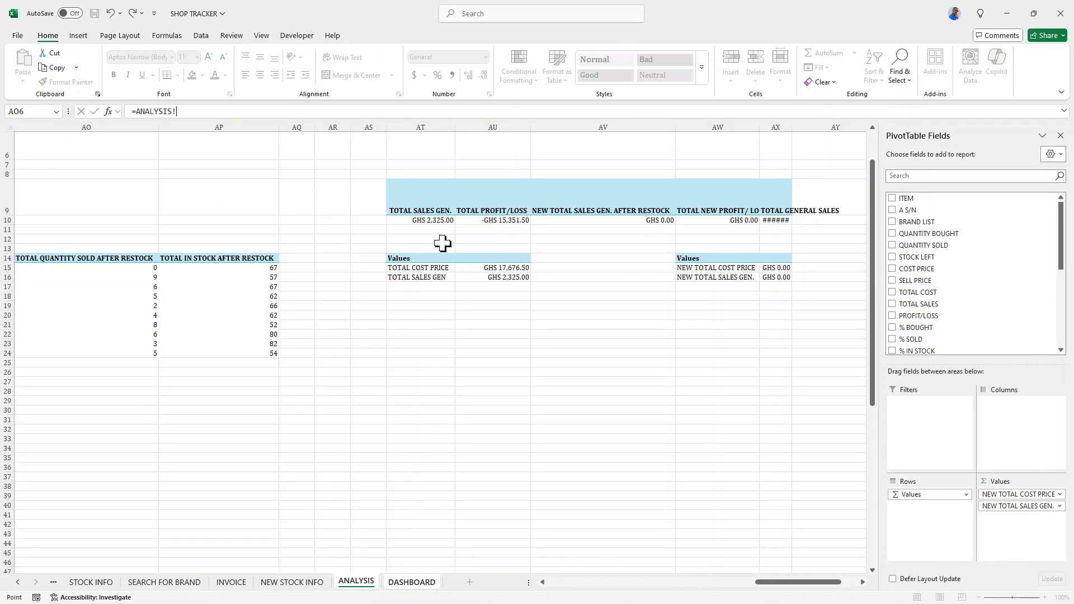
click(487, 221)
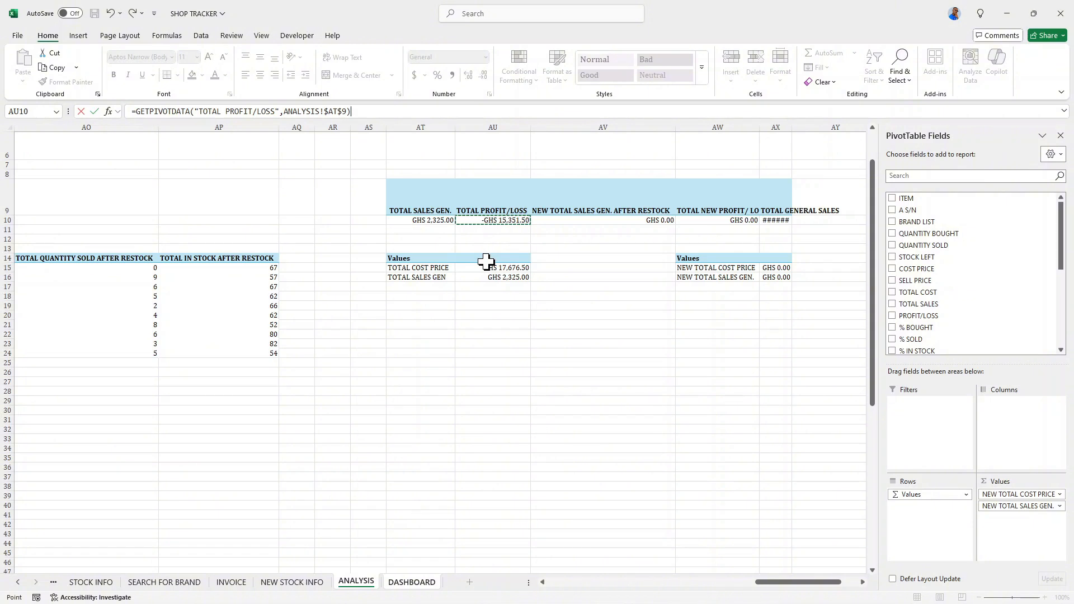
click(490, 230)
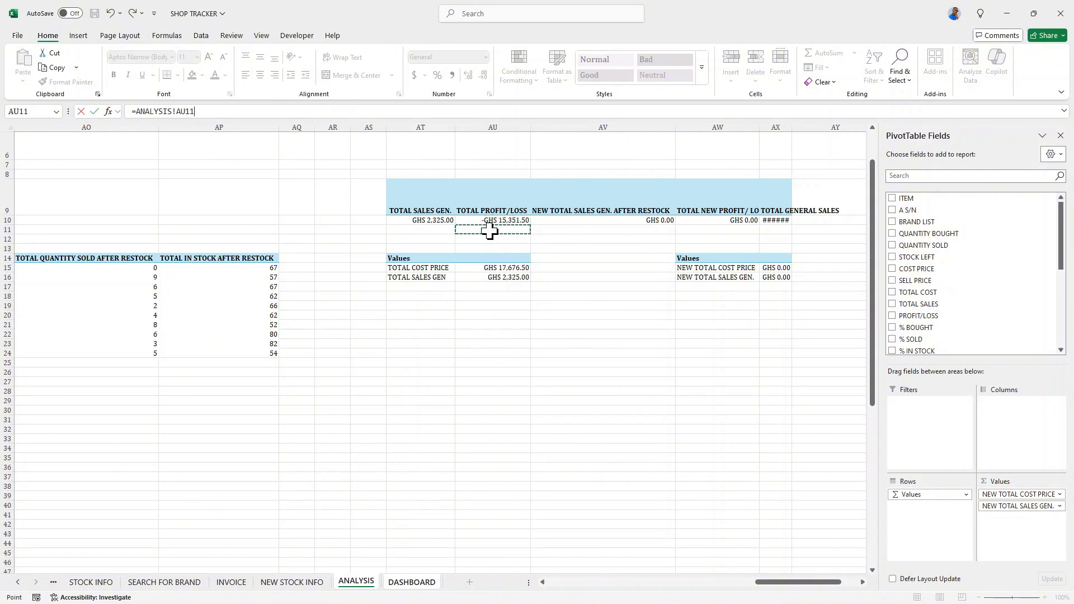
click(200, 115)
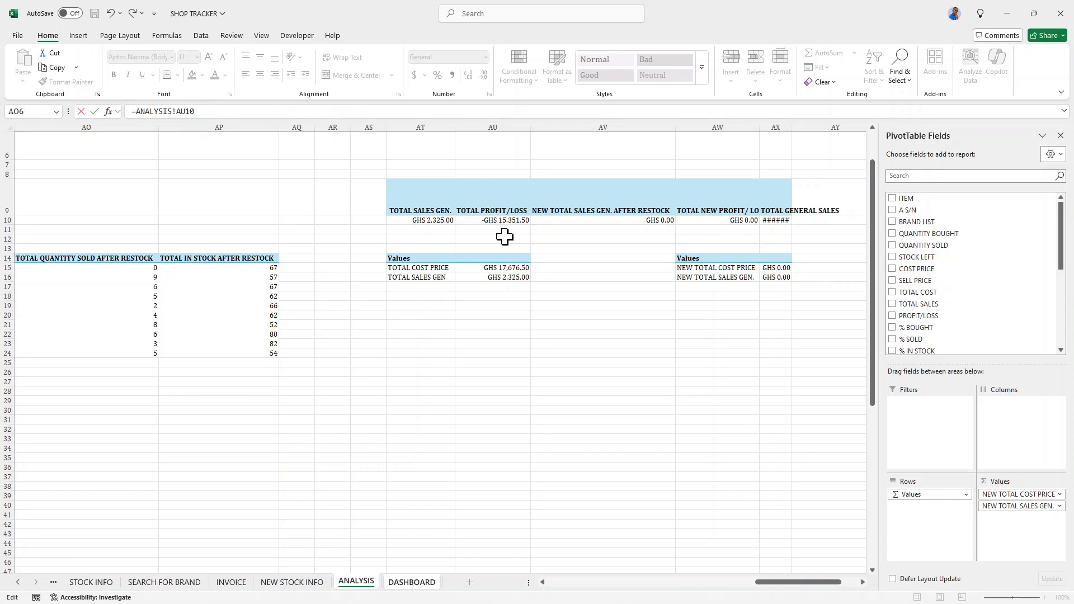
key(Return)
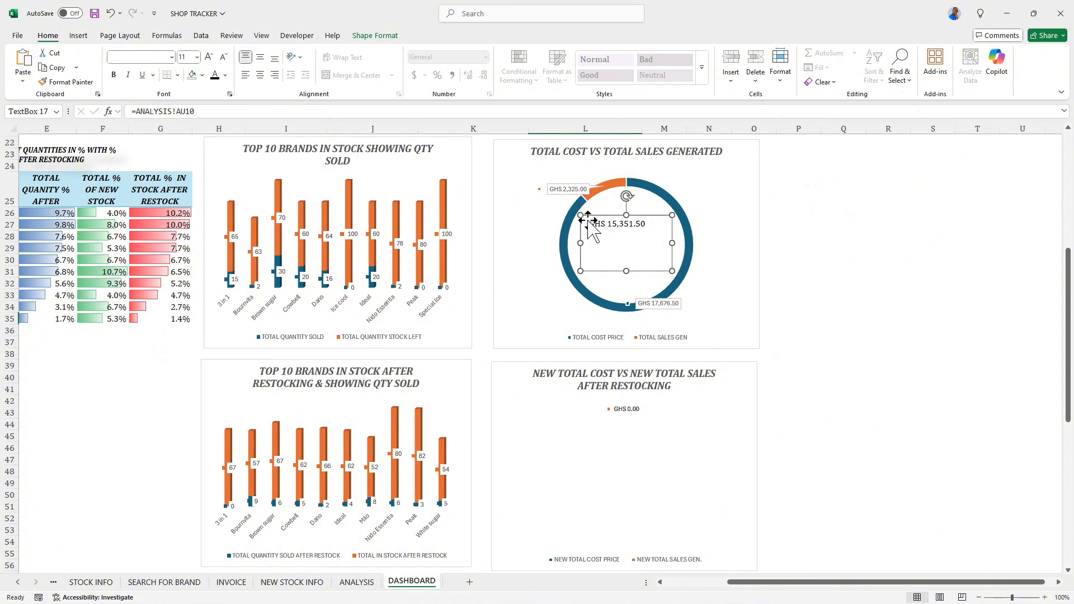
- Add the label PROFIT/ LOSS on its own line above the linked amount in the doughnut's text box
drag(647, 225, 649, 226)
click(650, 227)
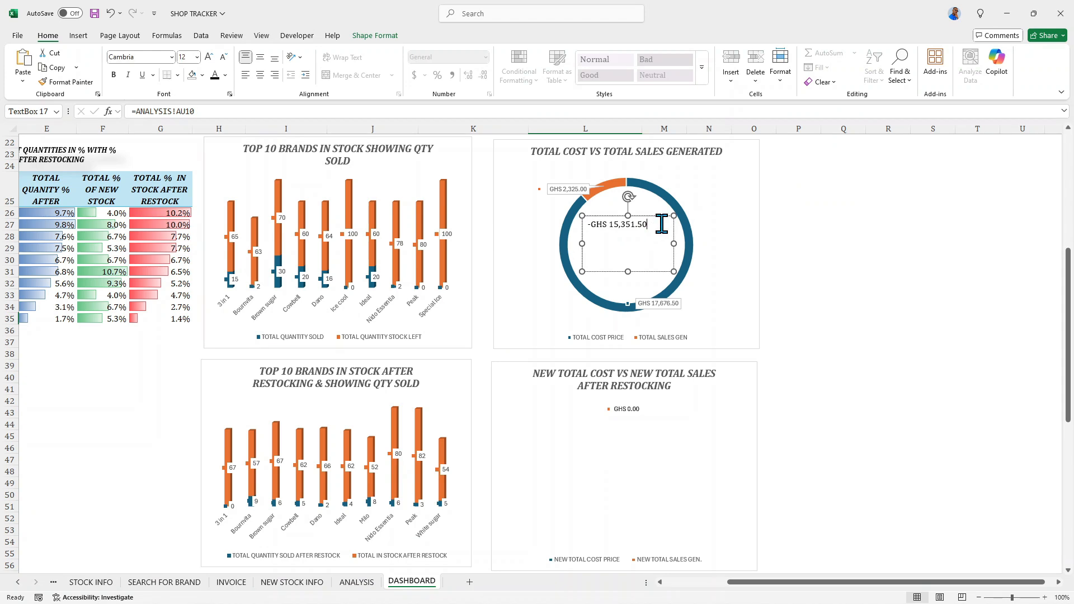
click(659, 215)
text(PRO)
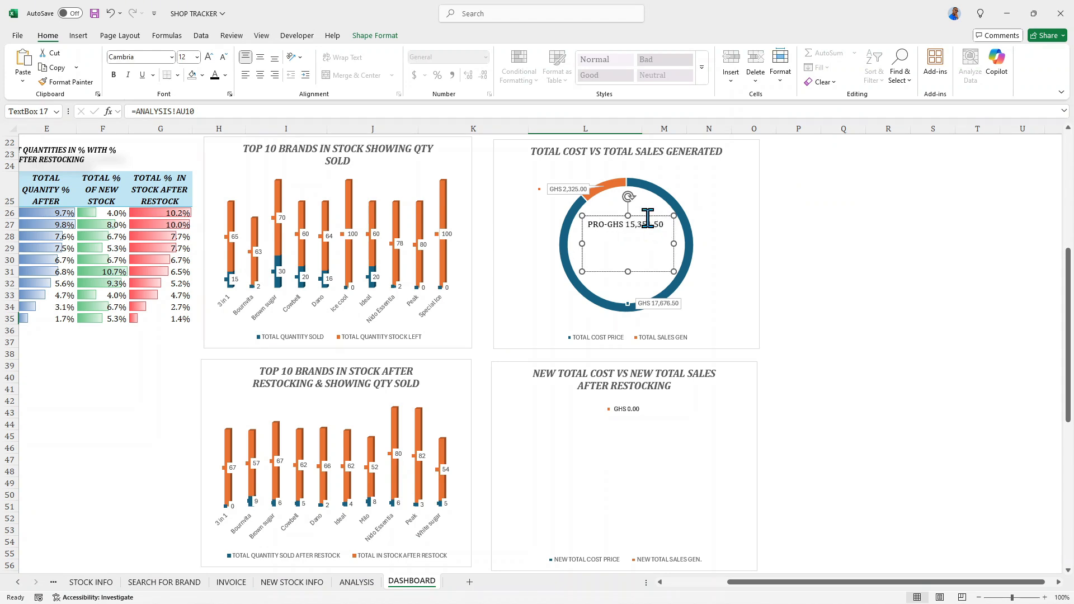
text(FIT/ LOSS GHS)
key(Return)
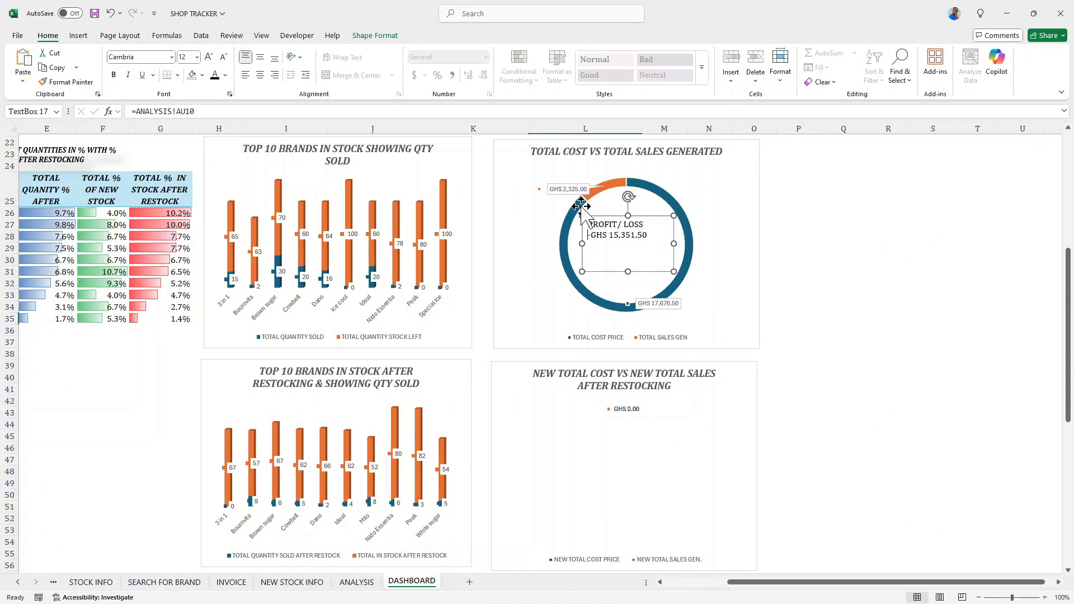
key(Delete)
- Centre the text box's contents horizontally and vertically, and format them bold, italic and 14 pt
click(576, 241)
click(589, 226)
drag(616, 235, 620, 247)
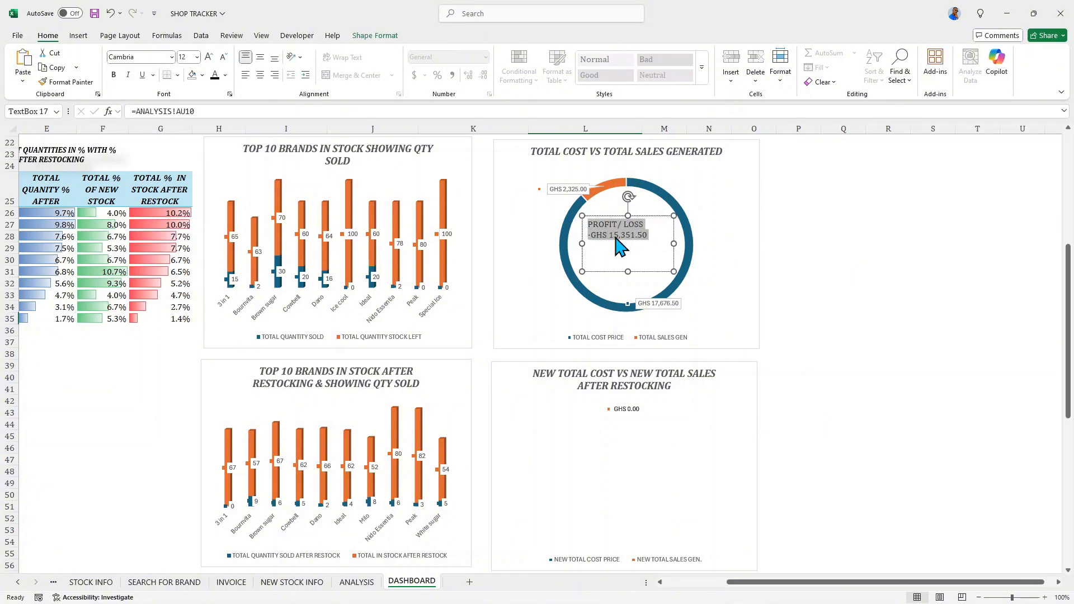
click(259, 75)
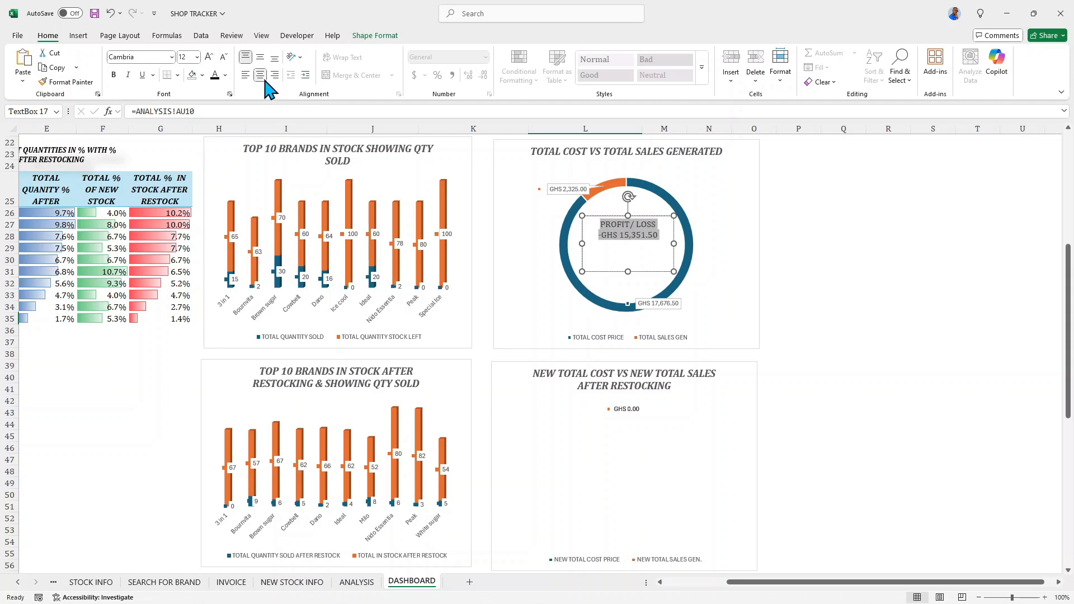
click(260, 57)
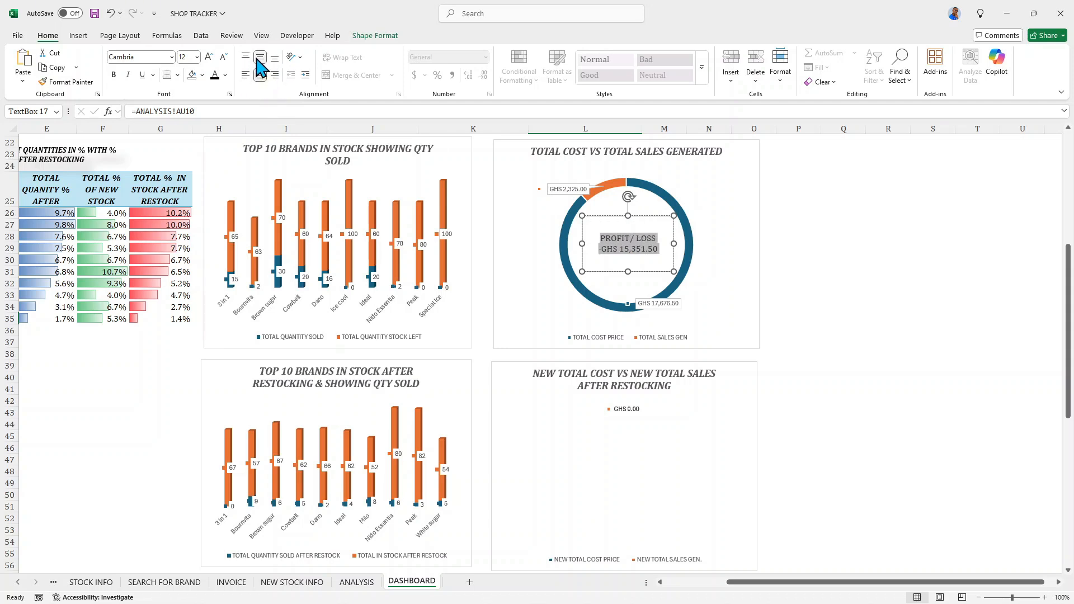
click(114, 75)
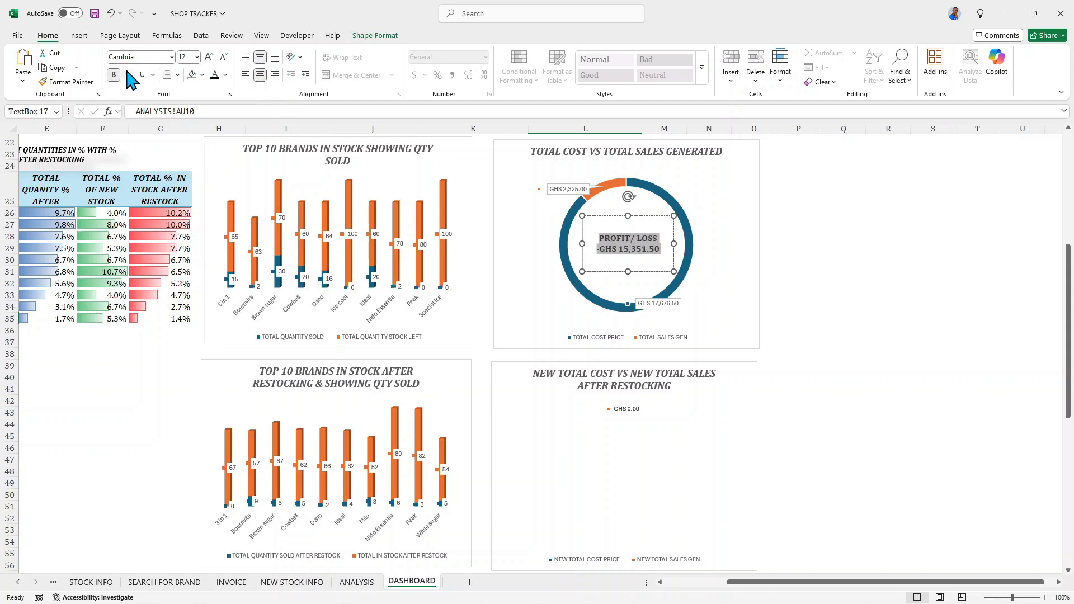
click(129, 77)
click(210, 58)
click(210, 58)
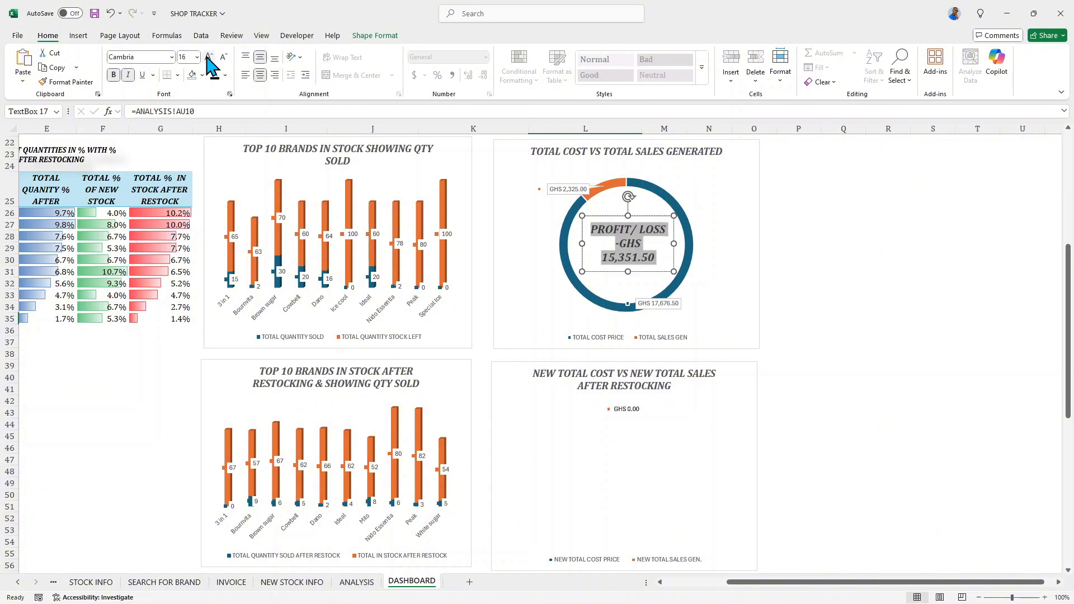
click(222, 57)
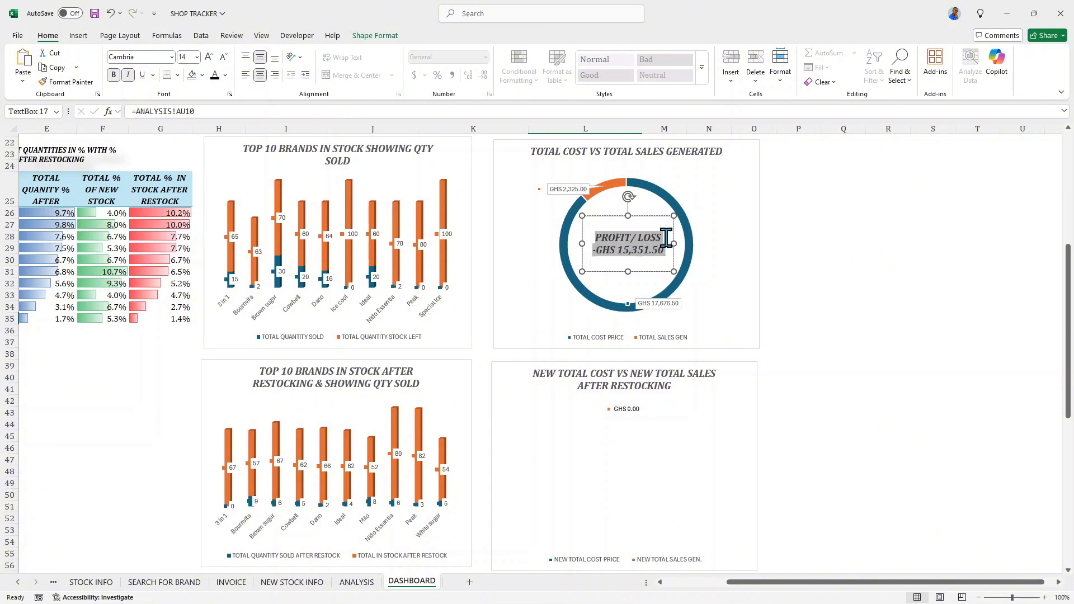
- Insert a blank line between the PROFIT/ LOSS label and the amount in the text box
click(620, 202)
click(664, 234)
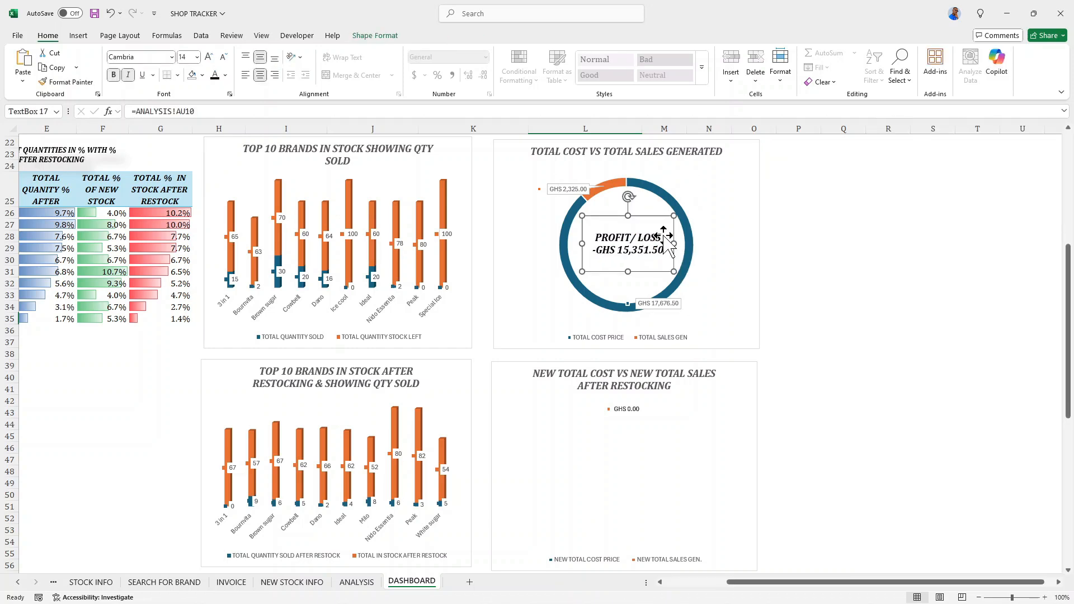
click(714, 251)
click(661, 237)
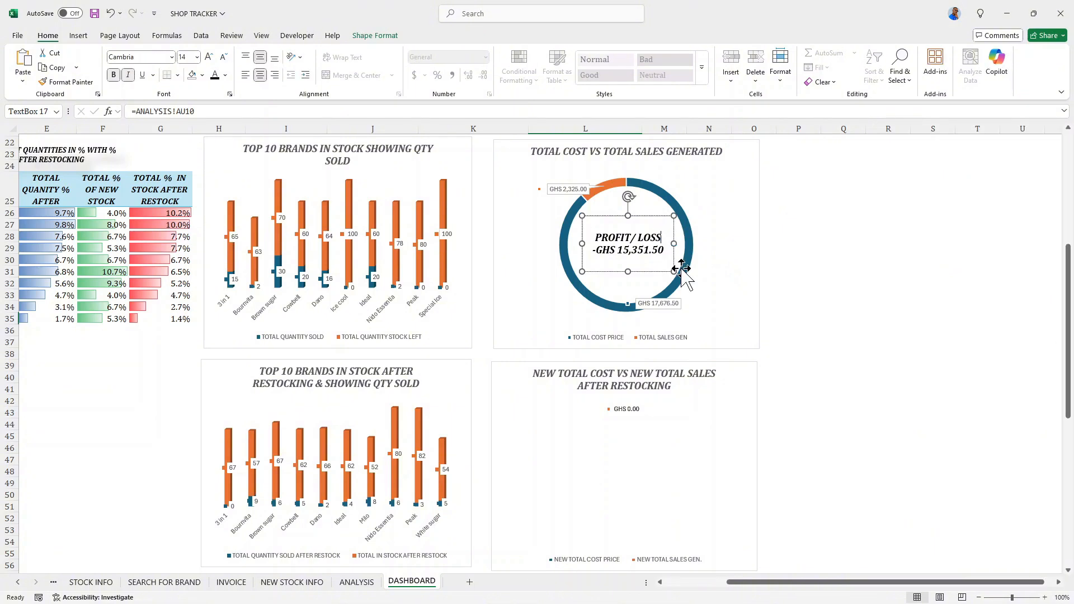
key(Return)
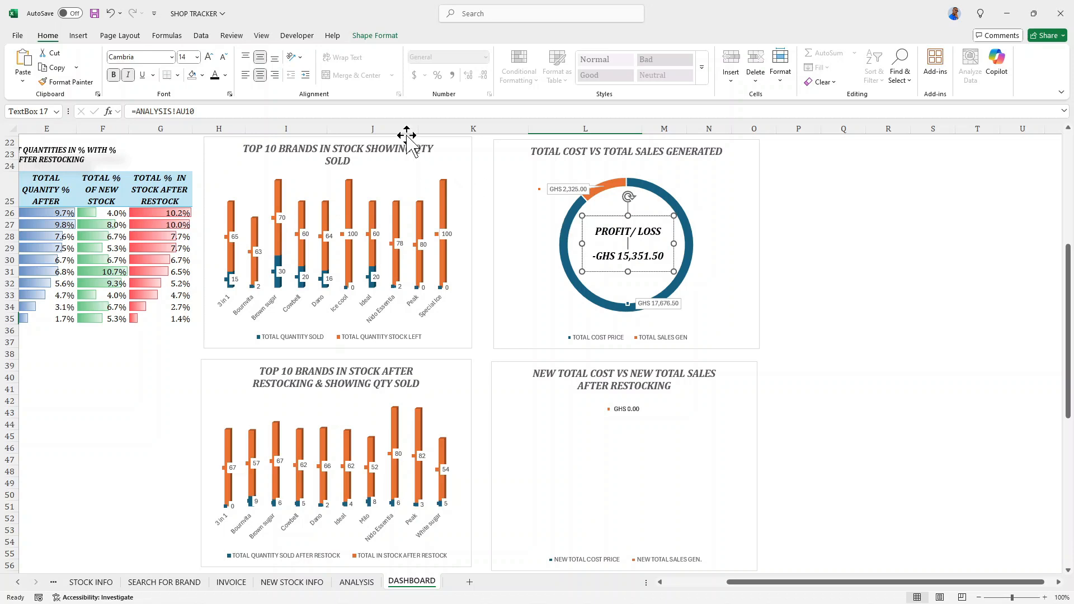
- Try a tilted 3-D preset shape effect on the PROFIT/ LOSS text box
click(375, 35)
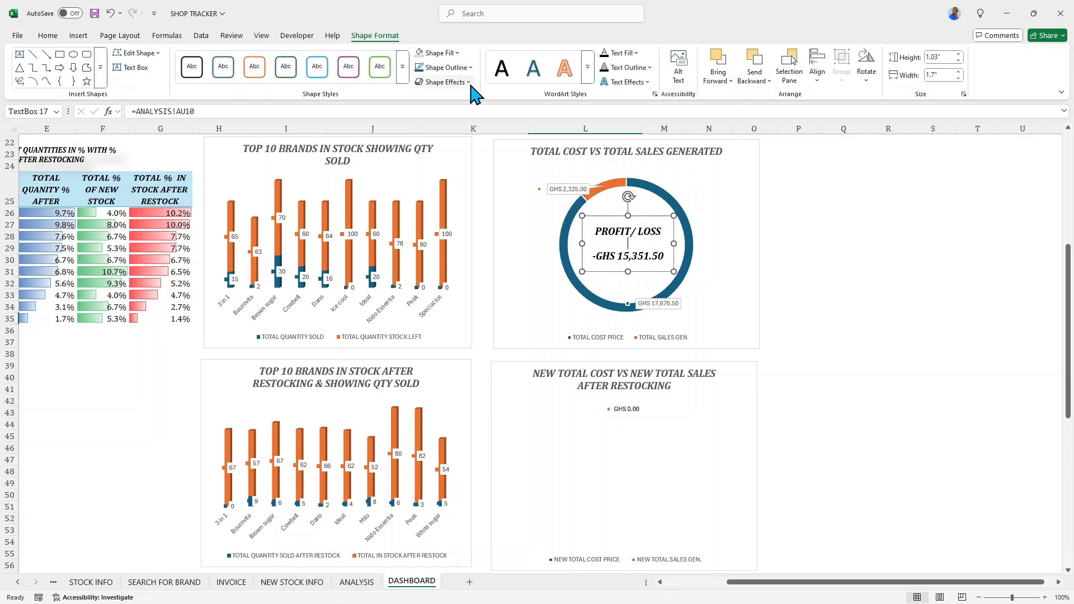
click(468, 83)
mouse_move(490, 109)
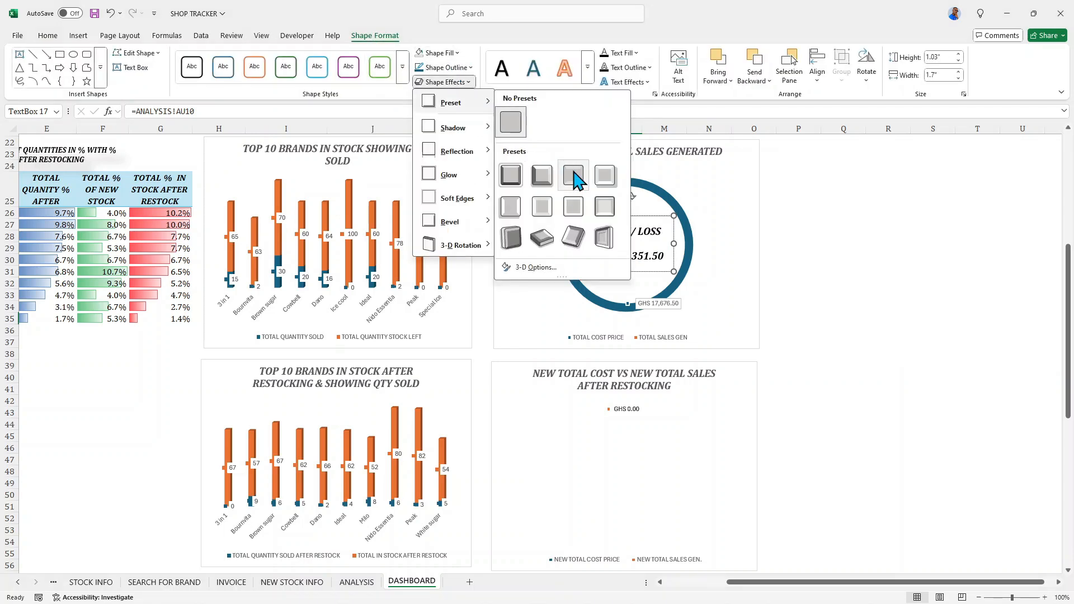
click(573, 239)
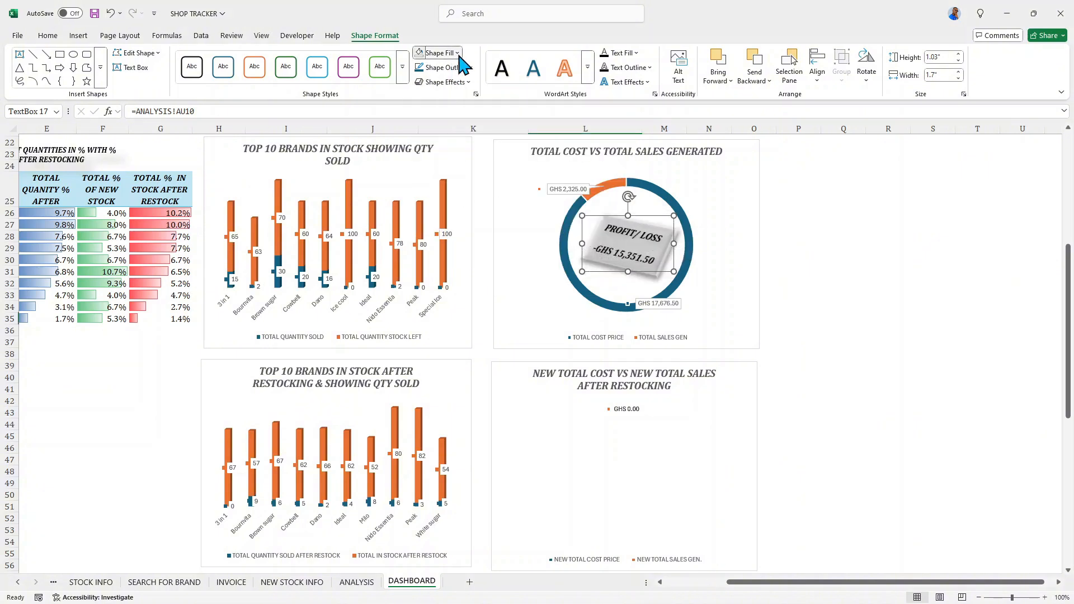
- Try the tilted PROFIT/ LOSS text box with no fill, and set its fill back to white
click(435, 52)
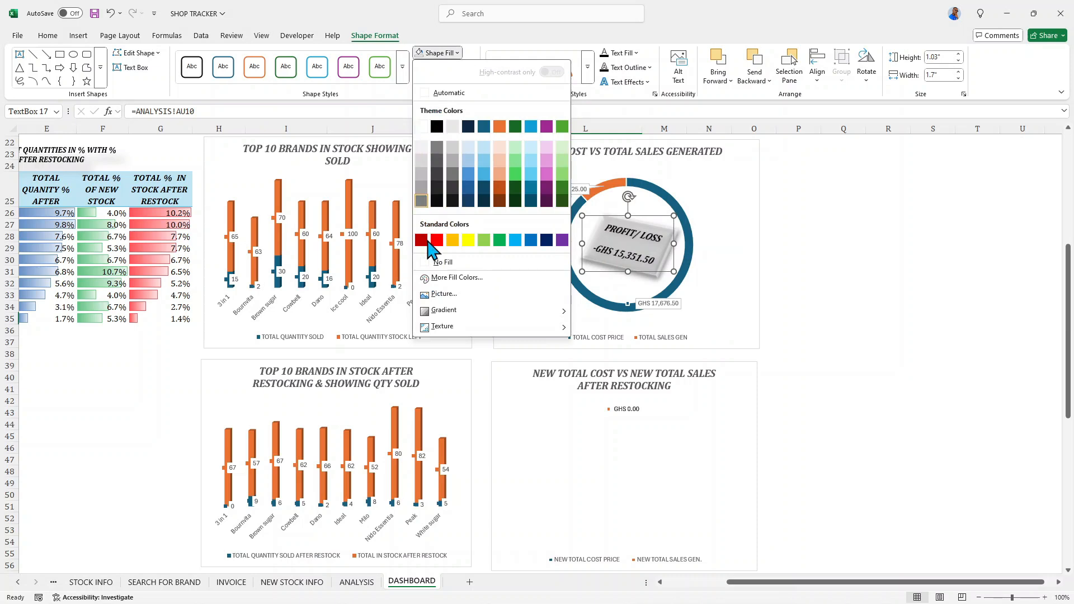
click(432, 262)
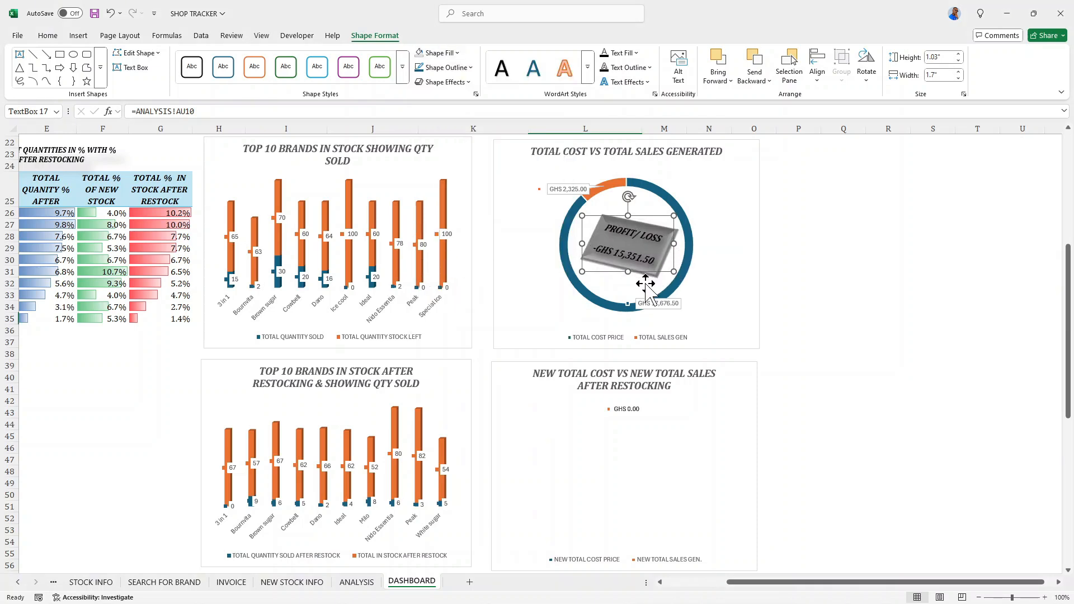
click(455, 53)
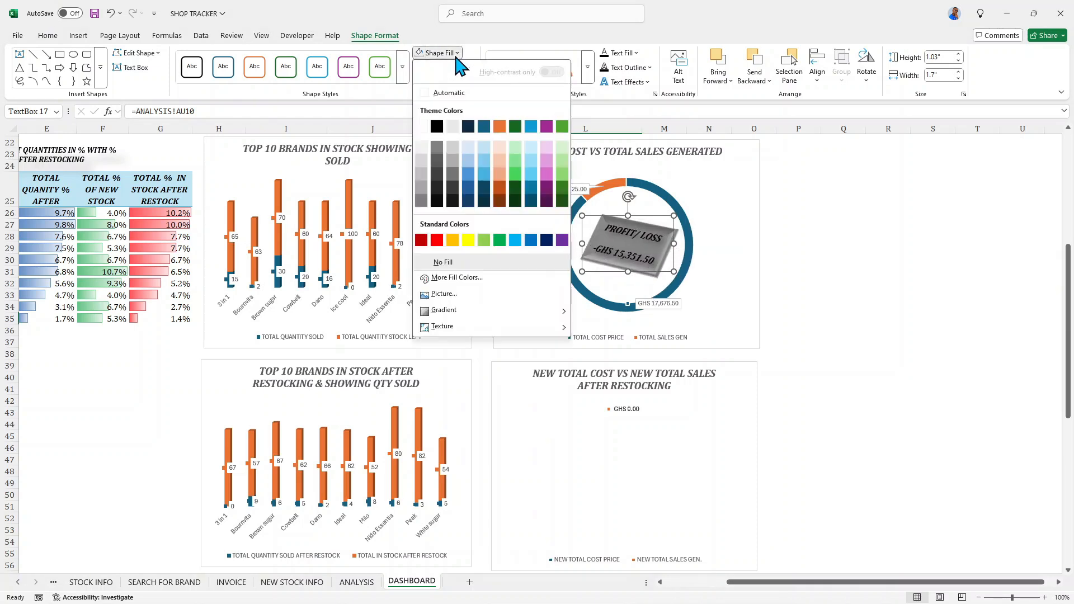
click(431, 127)
click(723, 197)
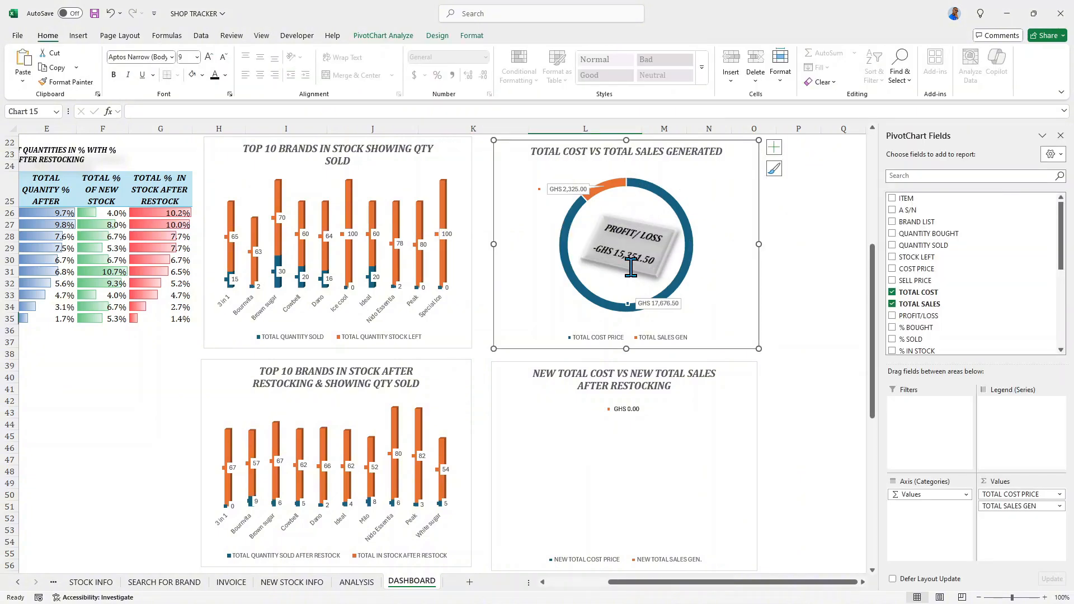
- Apply the untilted preset effect with a soft drop shadow to the PROFIT/ LOSS text box and remove its fill
click(662, 259)
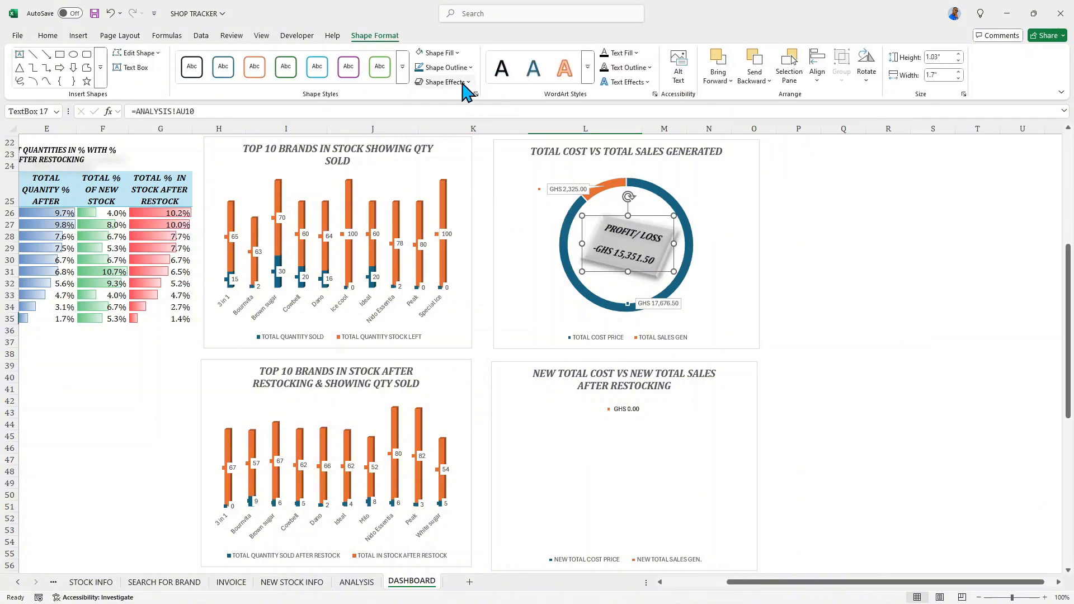
click(468, 82)
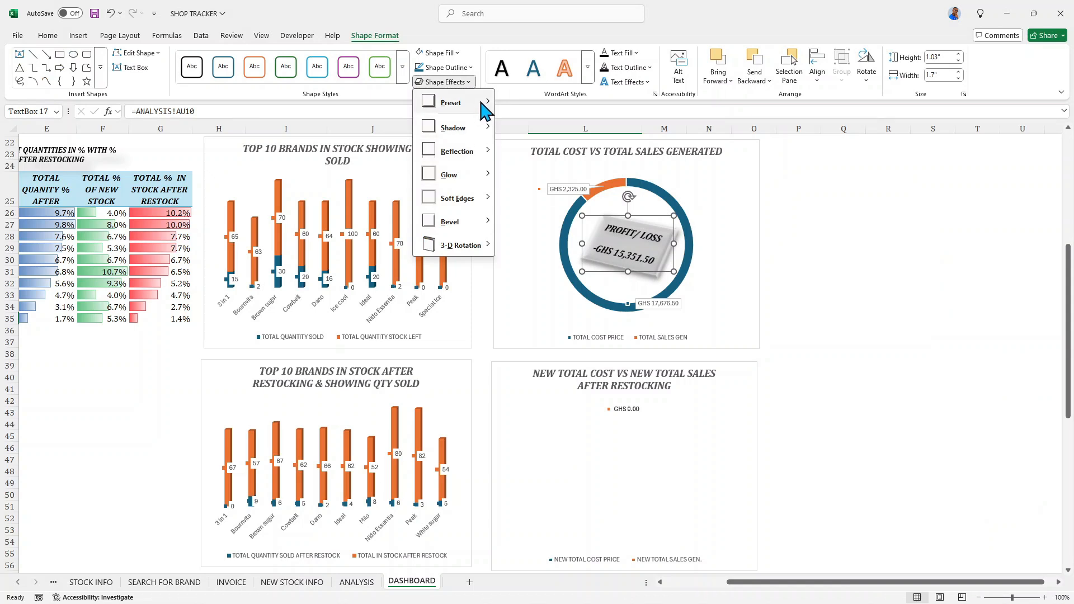
mouse_move(486, 110)
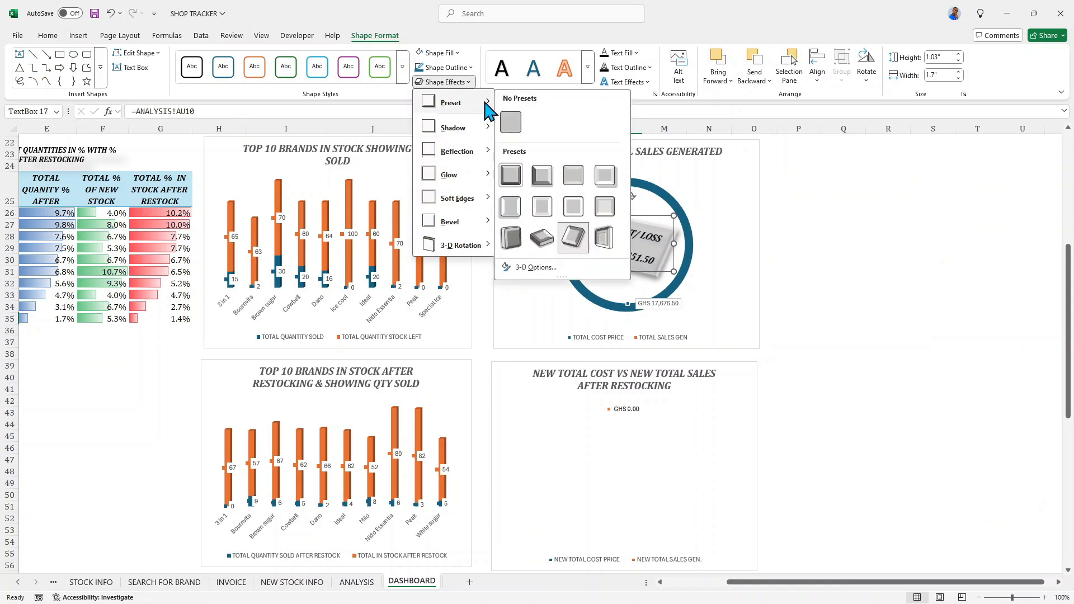
click(605, 178)
click(439, 53)
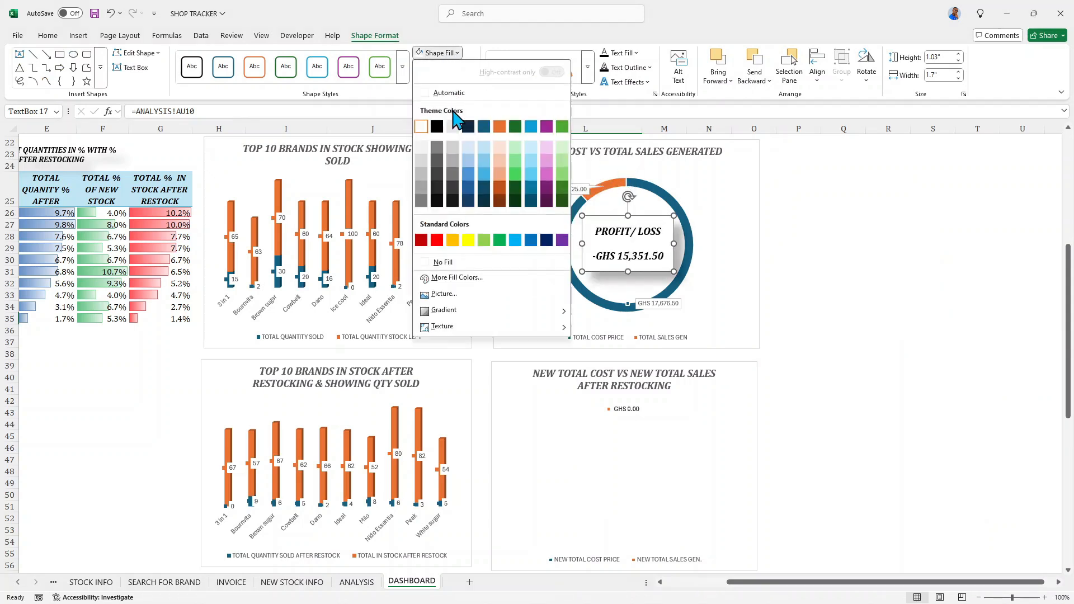
click(432, 262)
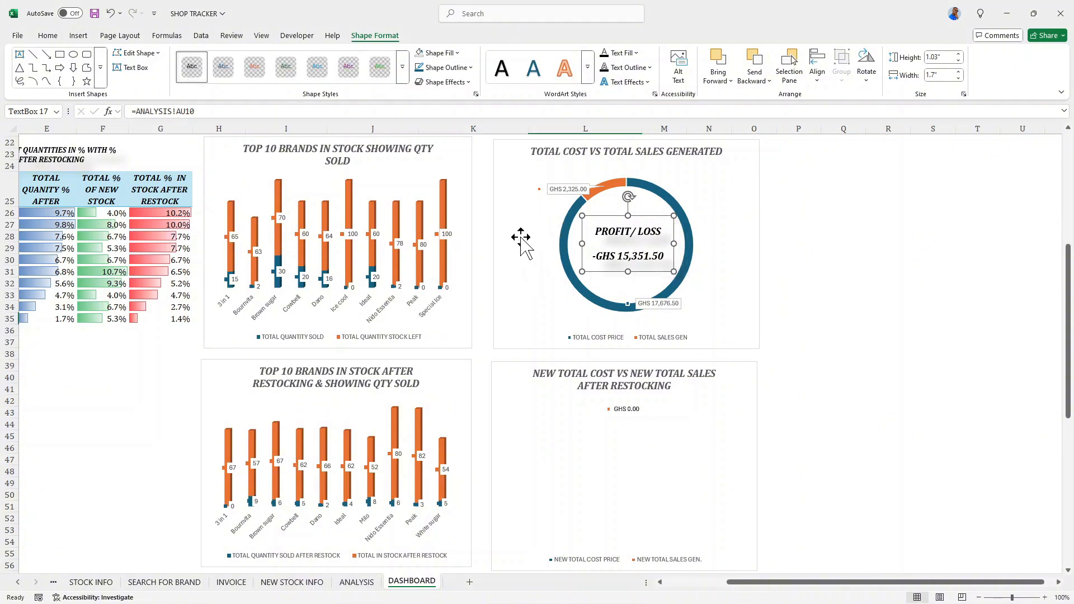
click(719, 181)
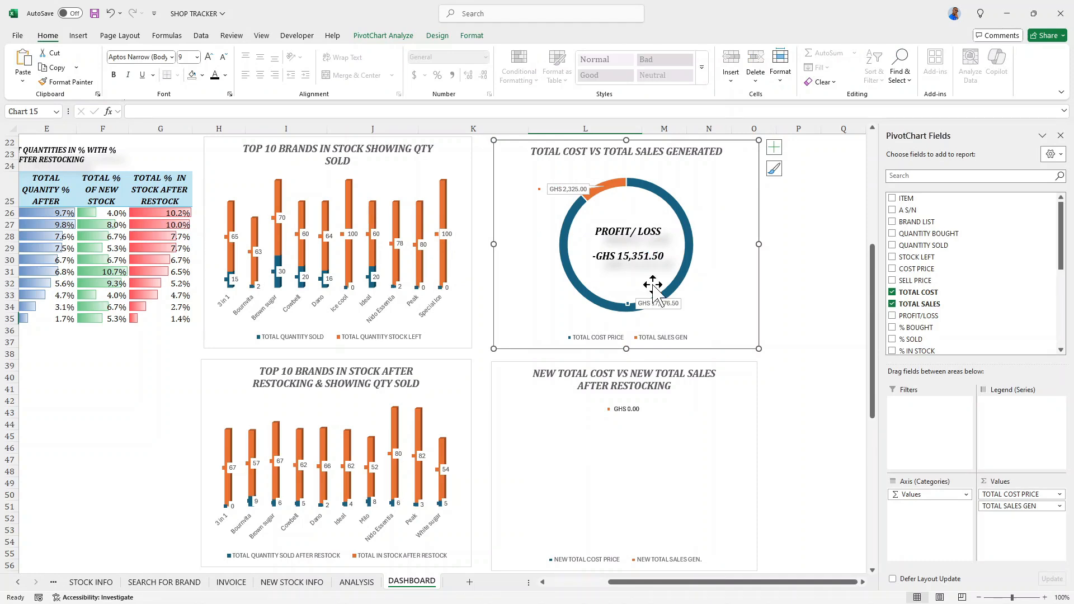
- Compare the plot area of the NEW TOTAL COST VS NEW TOTAL SALES chart with the labelled doughnut above it
scroll(643, 361, down, 1)
click(628, 398)
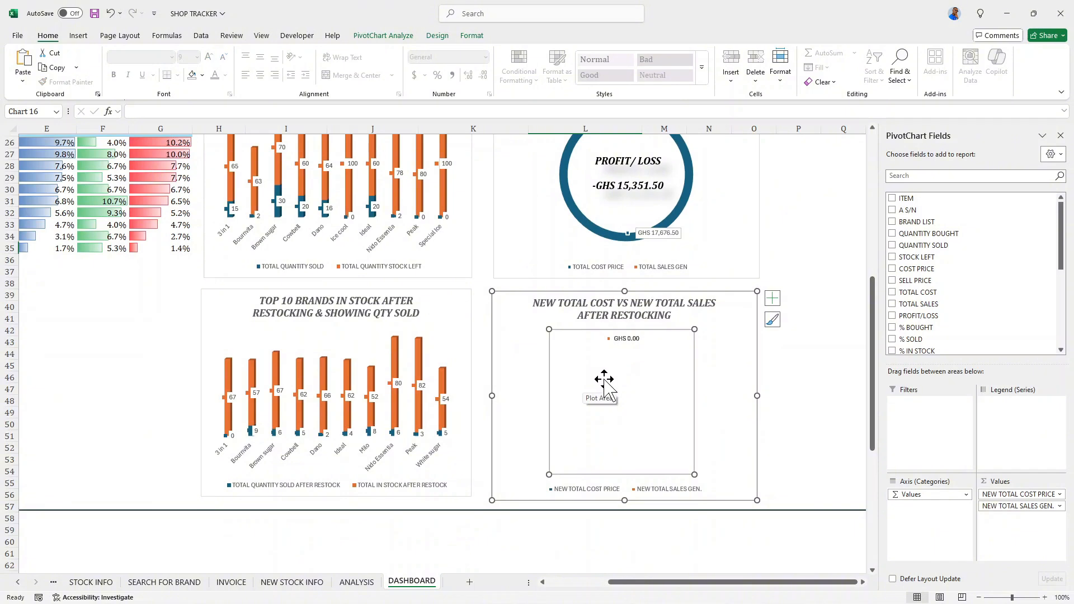
scroll(606, 384, up, 5)
scroll(610, 378, down, 6)
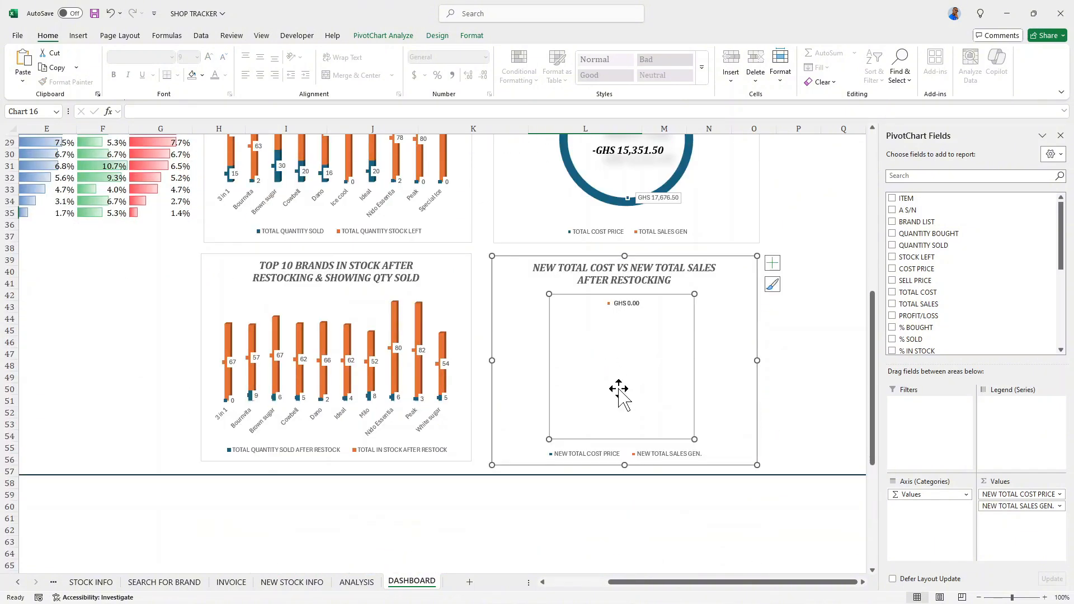
scroll(614, 375, up, 1)
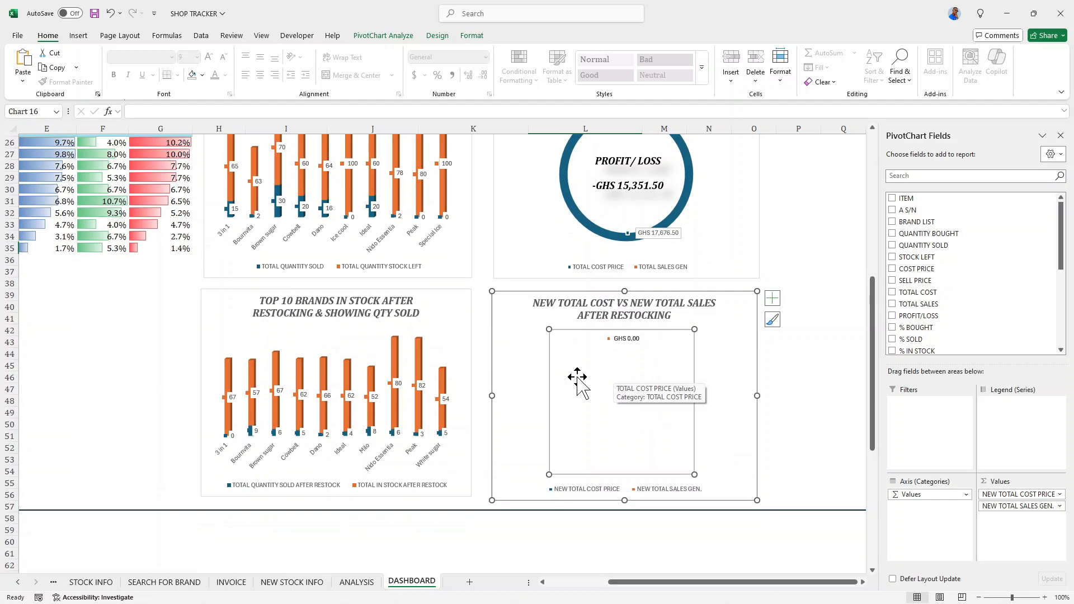
scroll(658, 407, up, 3)
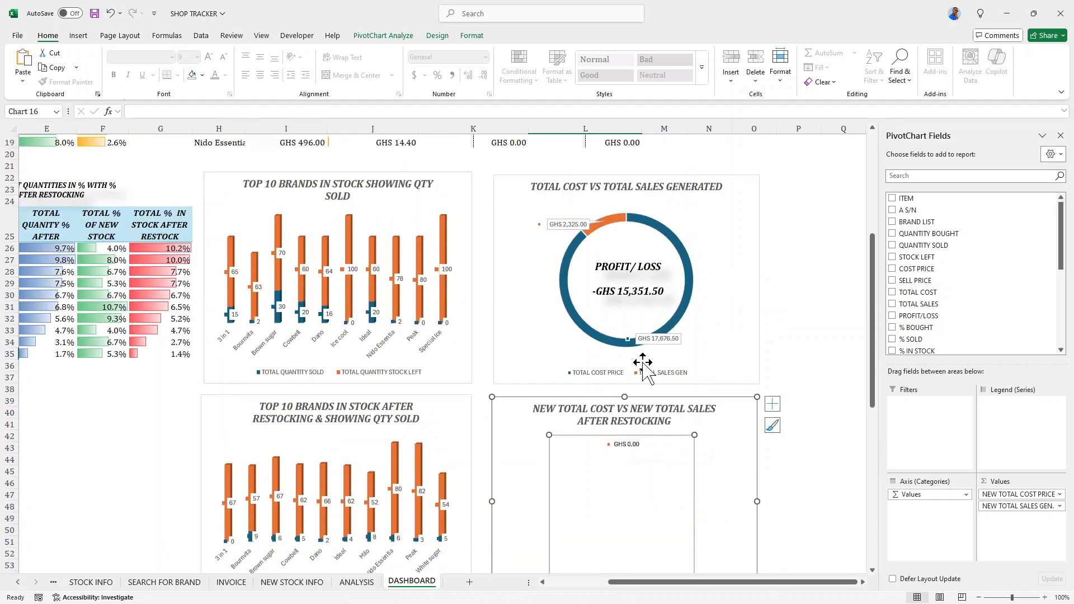
scroll(615, 390, down, 3)
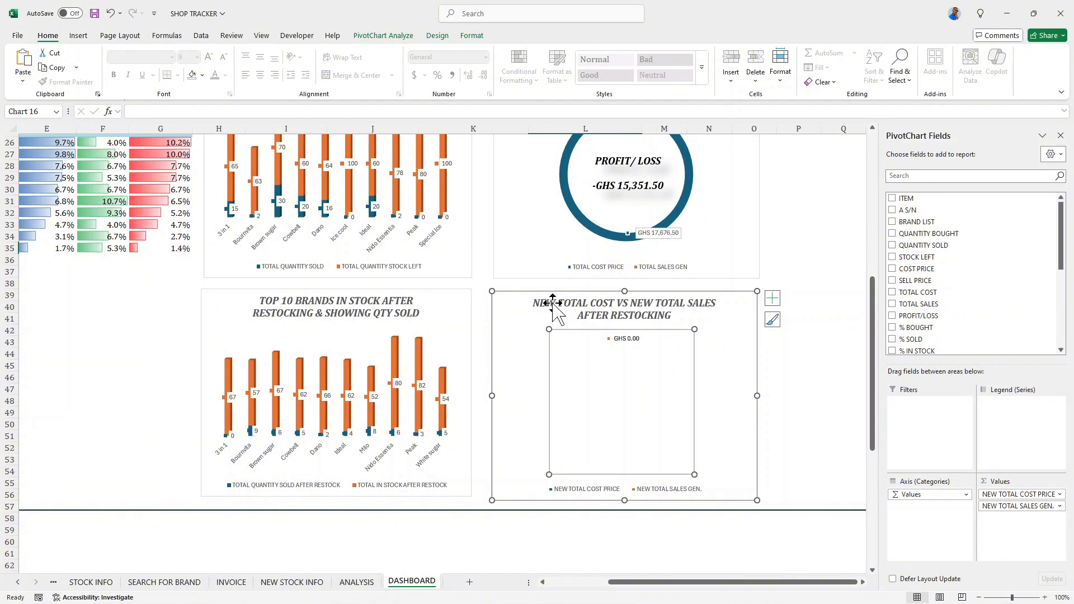
- Draw an empty text box in the middle of the NEW TOTAL COST VS NEW TOTAL SALES chart's plot area
click(75, 37)
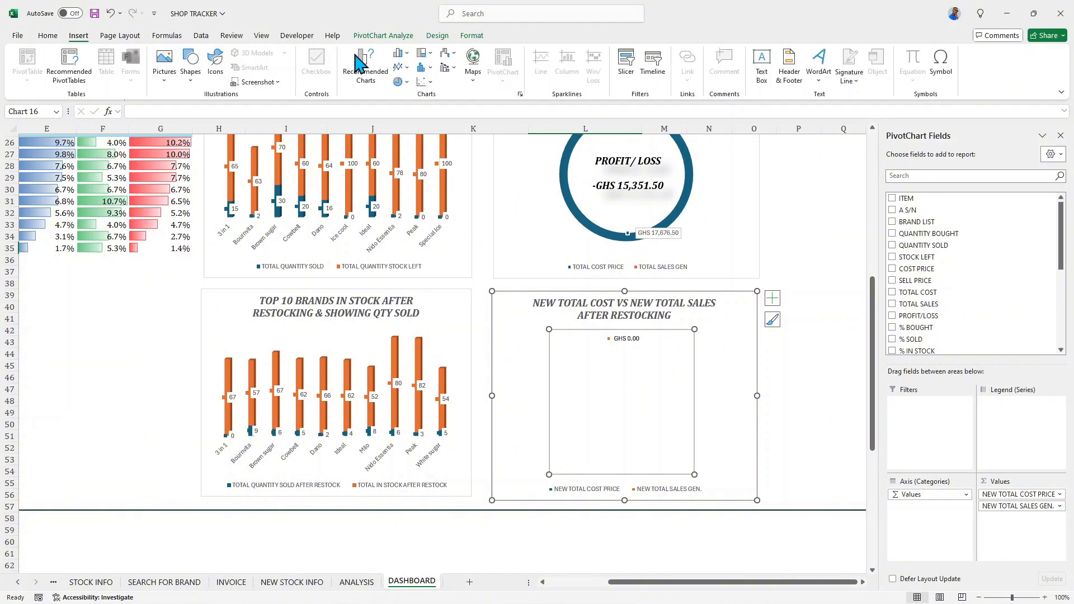
click(760, 79)
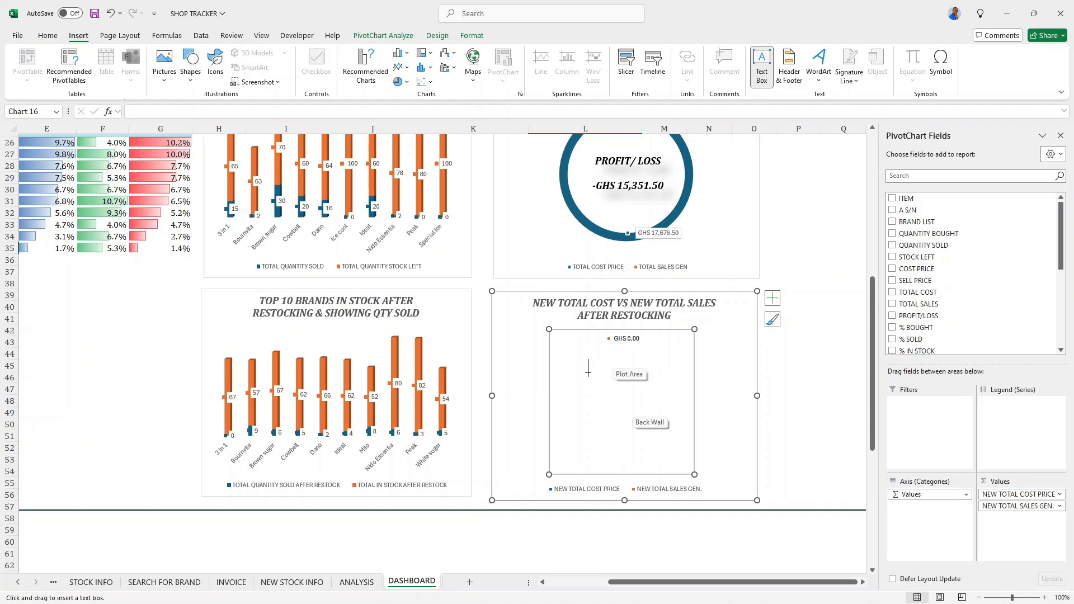
drag(588, 372, 672, 426)
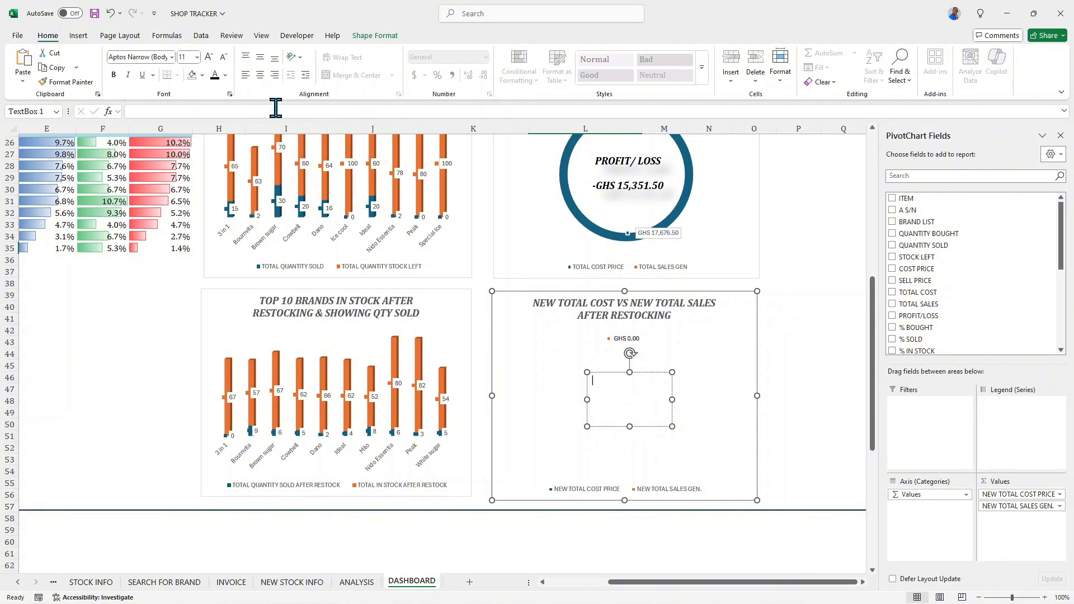
- Link the new text box to the total new profit/loss cell with the formula =ANALYSIS!AW10
click(241, 109)
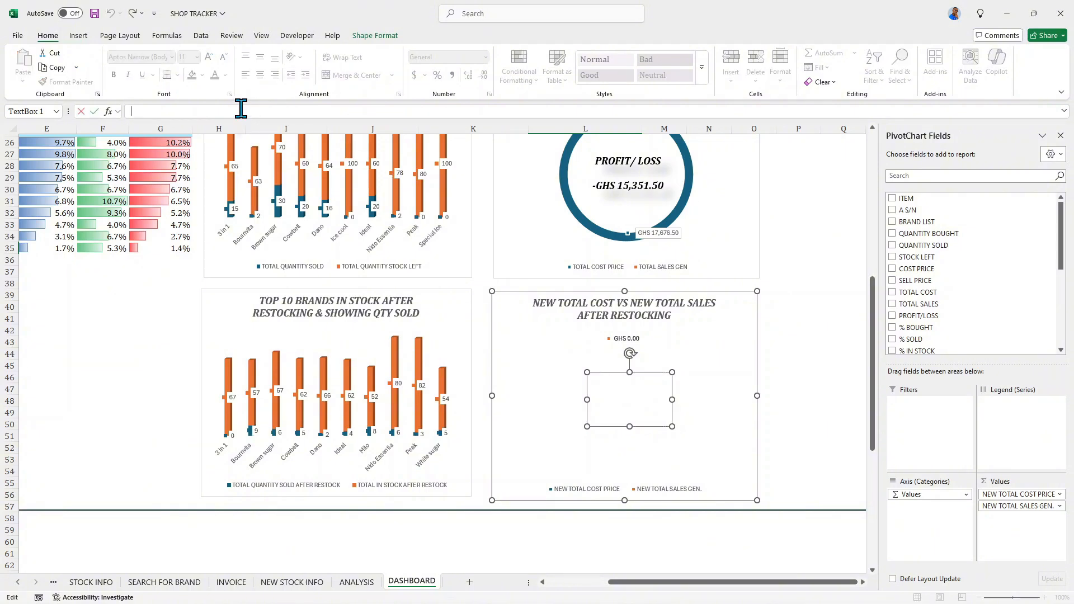
text(=)
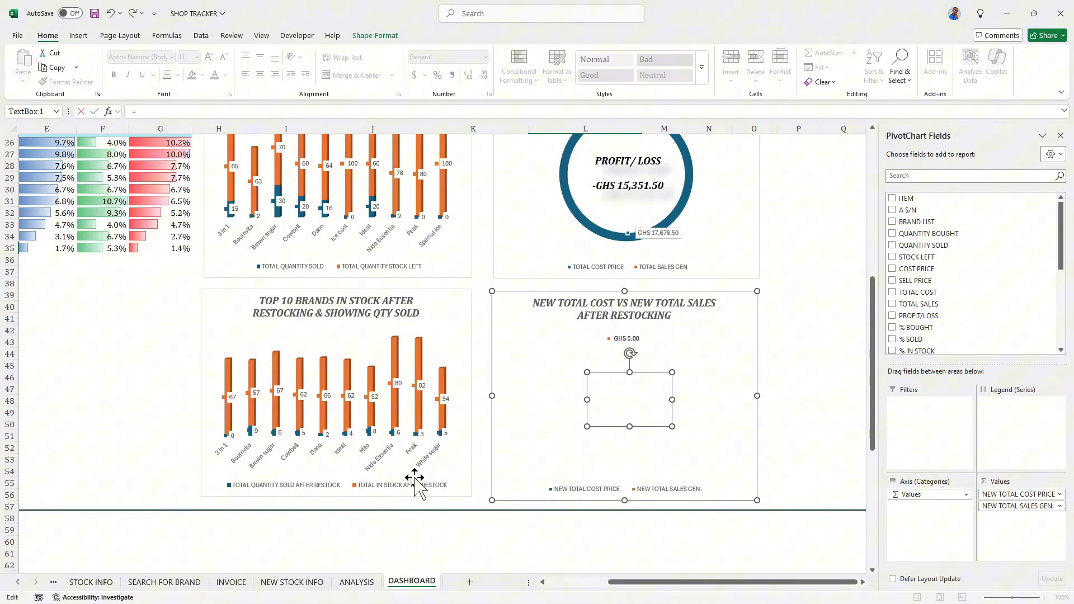
click(356, 582)
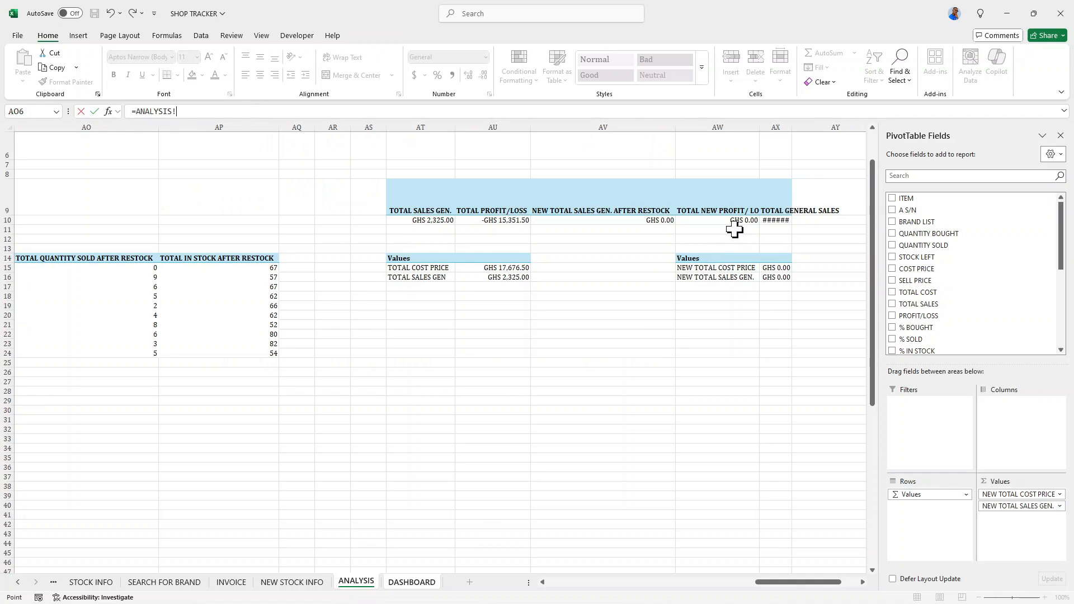
click(735, 230)
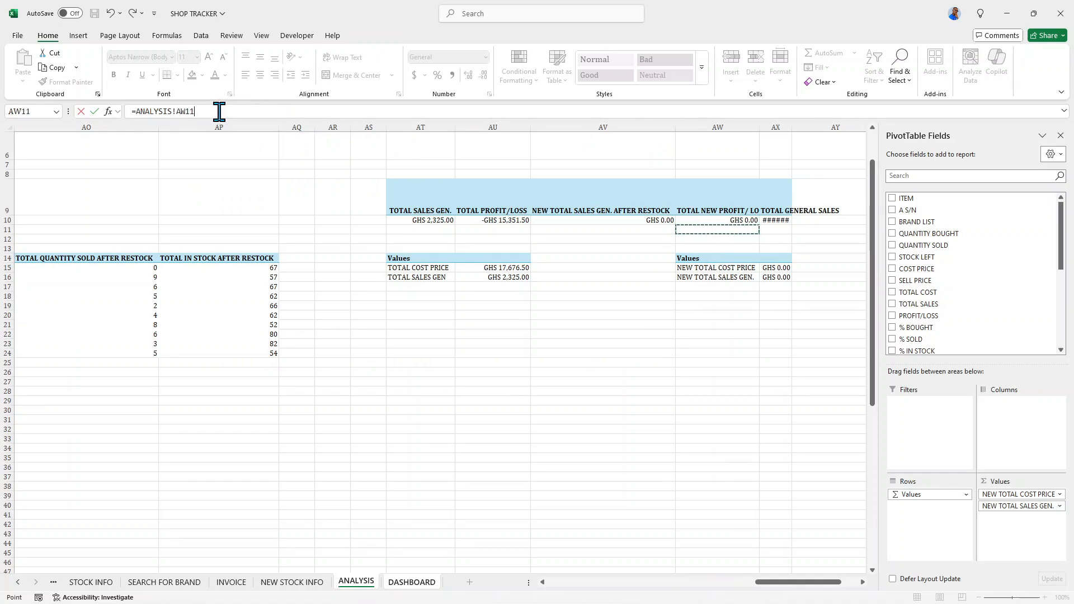
key(BackSpace)
text(0)
key(Return)
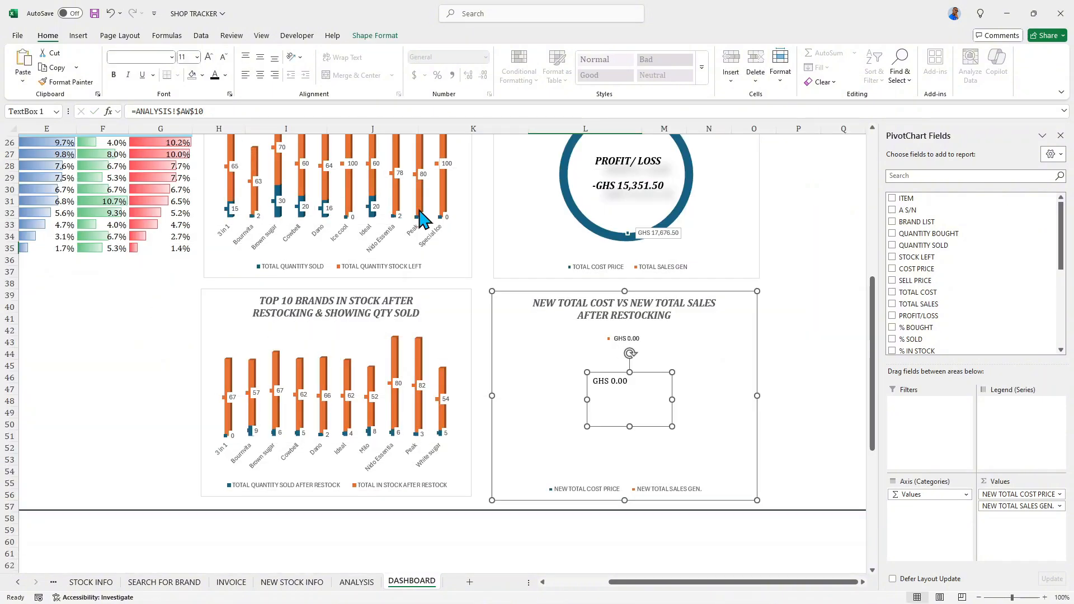
- Add the label PROFIT/ LOSS in front of the linked amount in the restocking chart's text box
double_click(633, 386)
click(619, 378)
click(629, 384)
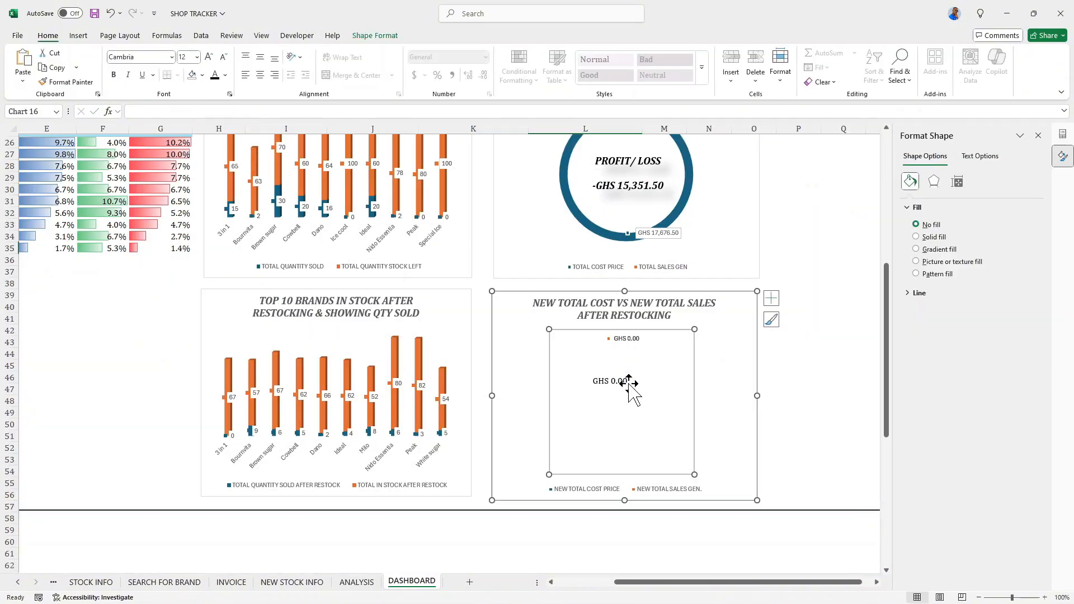
click(620, 395)
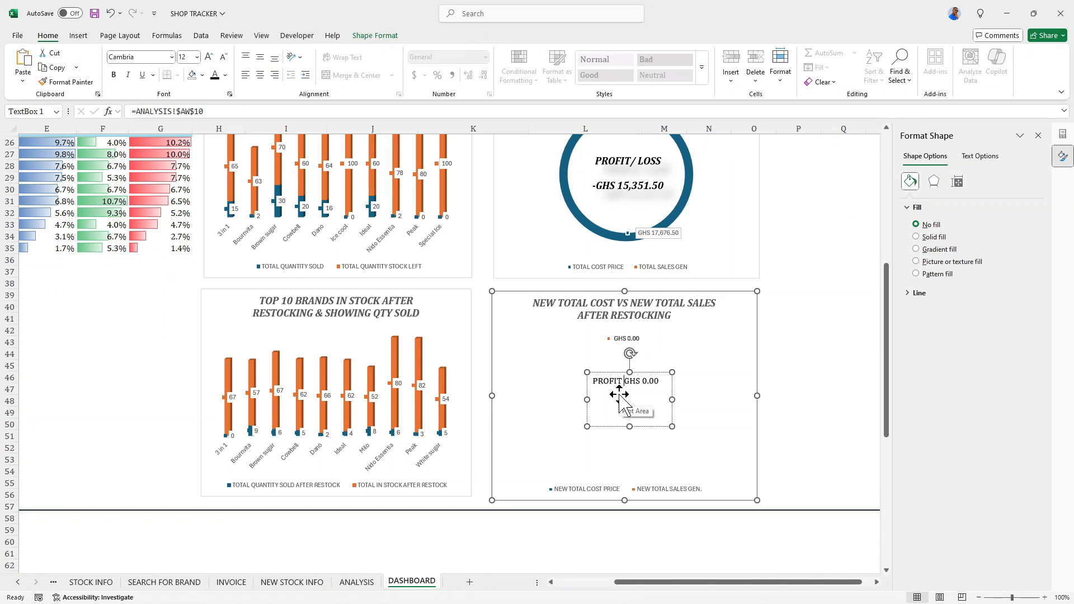
text(PROFIT/ LOSS)
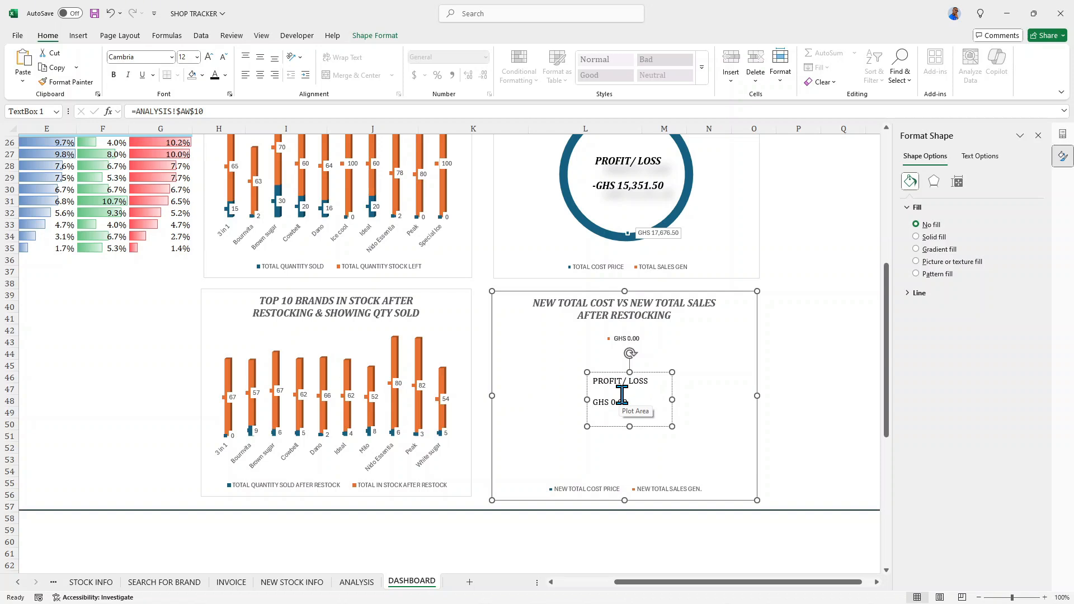
- Center the restocking chart's PROFIT/ LOSS text horizontally and vertically and format it bold, italic, size 14
key(ctrl+a)
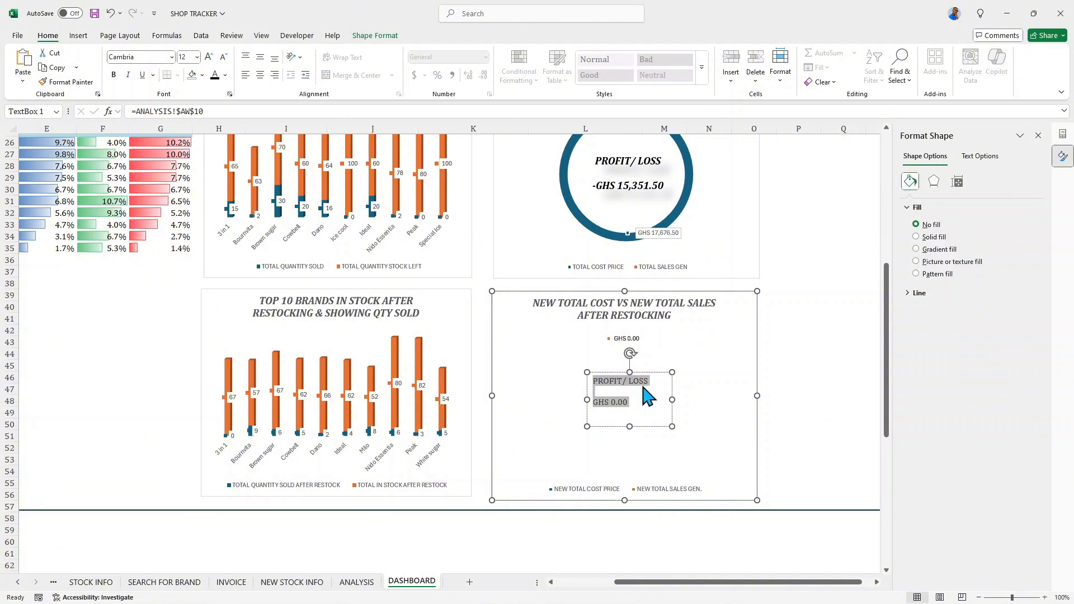
click(259, 74)
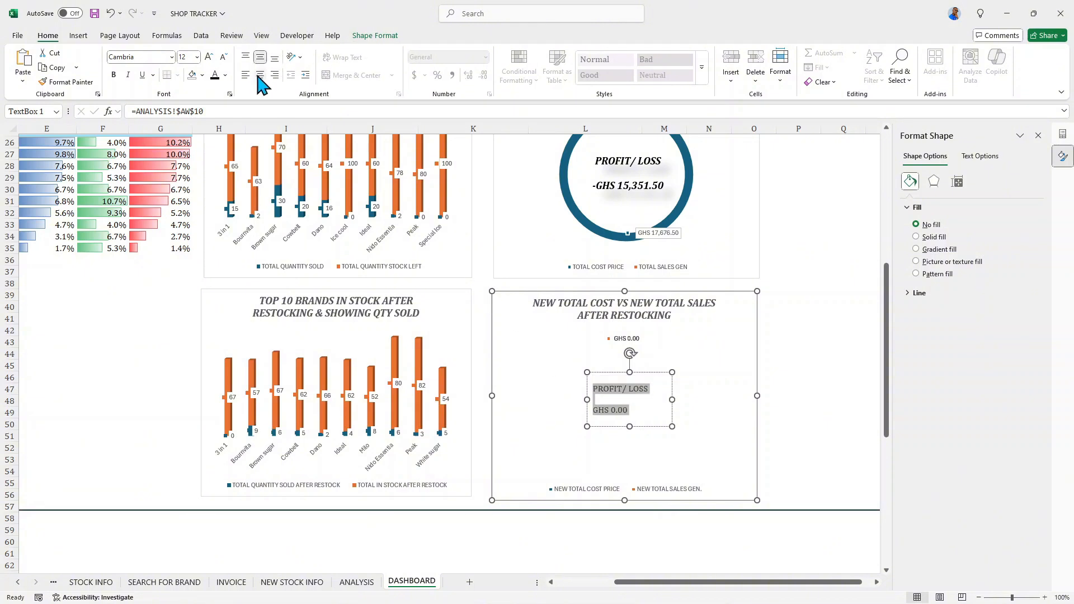
click(260, 56)
click(114, 74)
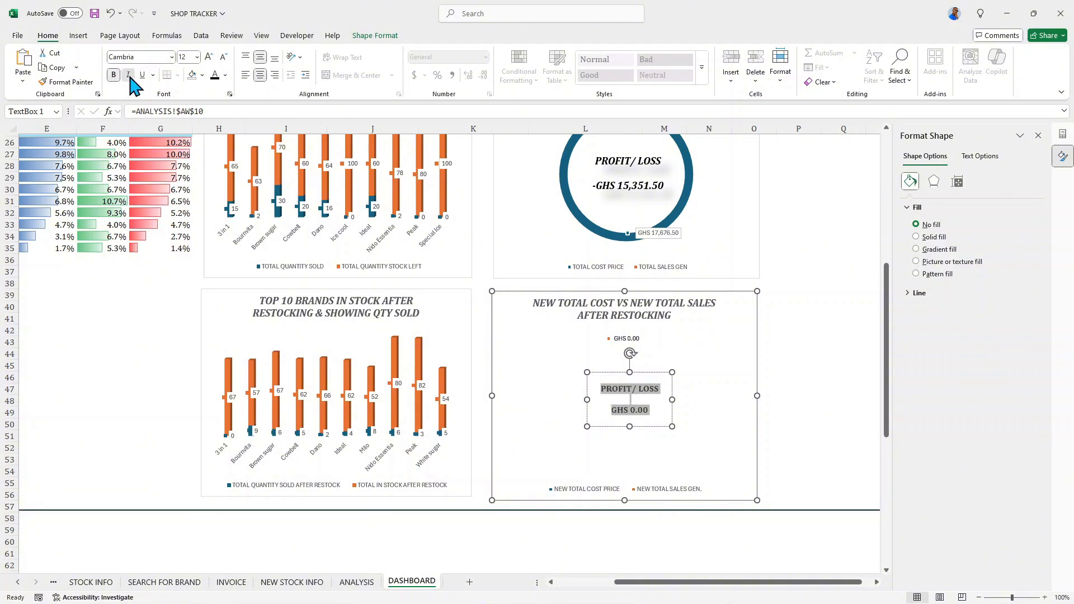
click(127, 74)
click(209, 56)
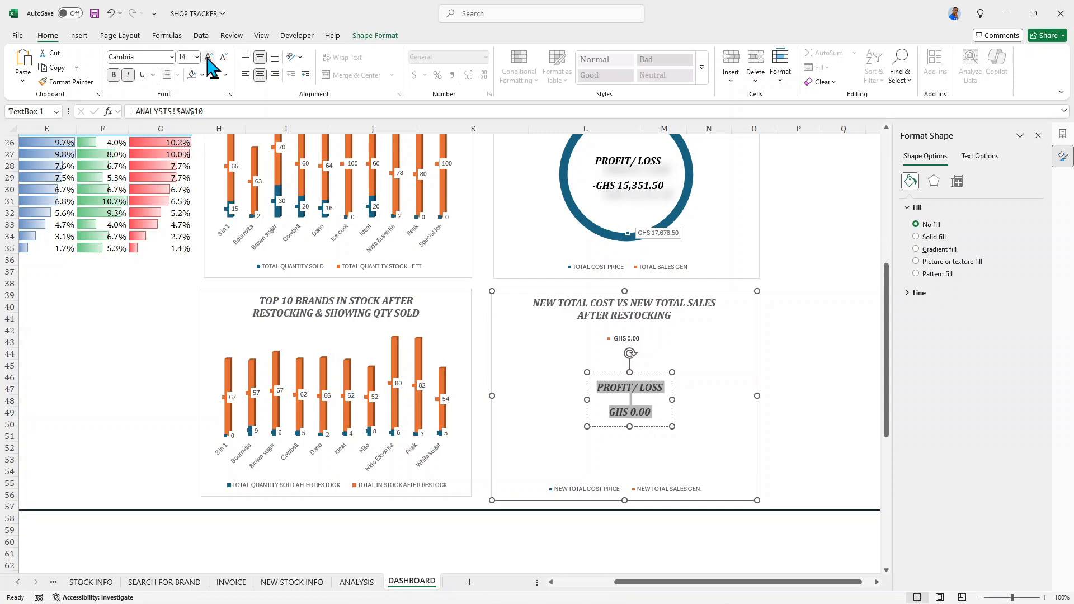
click(209, 56)
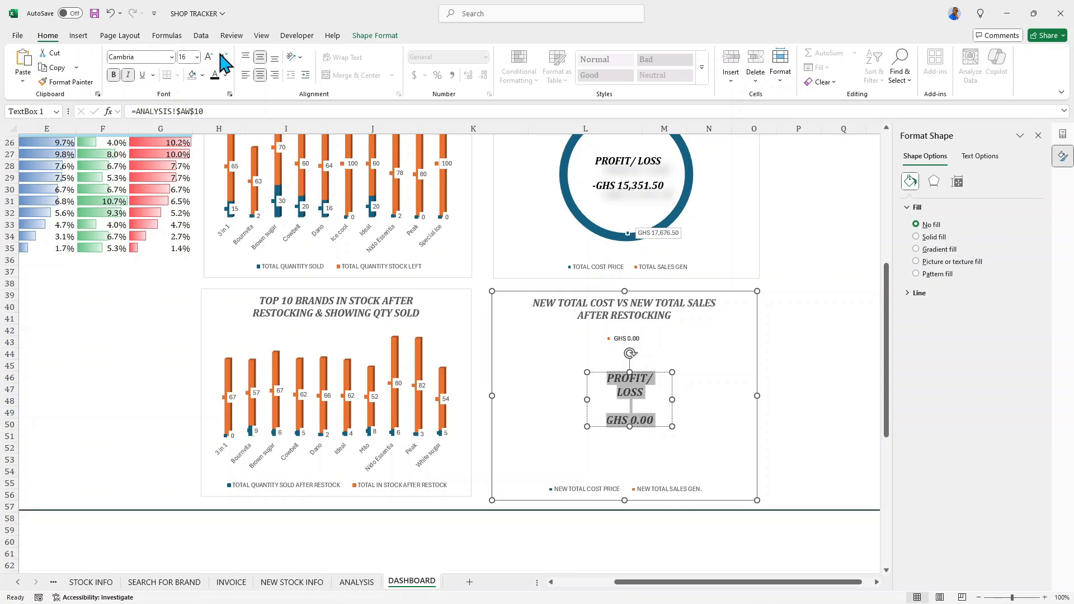
click(224, 57)
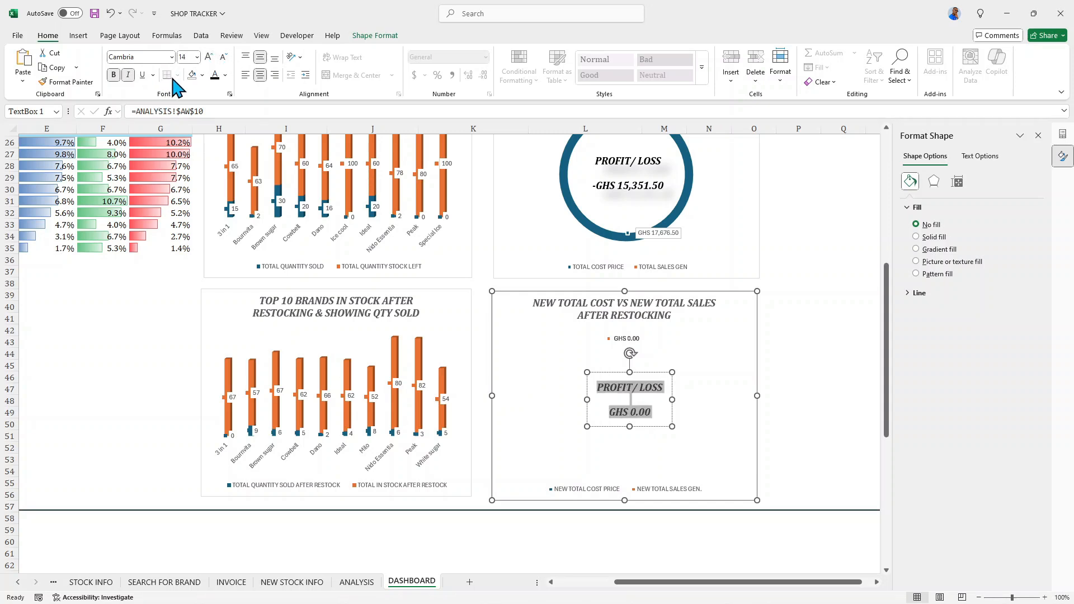
- Apply a preset shape effect with a soft shadow to the PROFIT/ LOSS text box and set its shape fill to No Fill
click(374, 37)
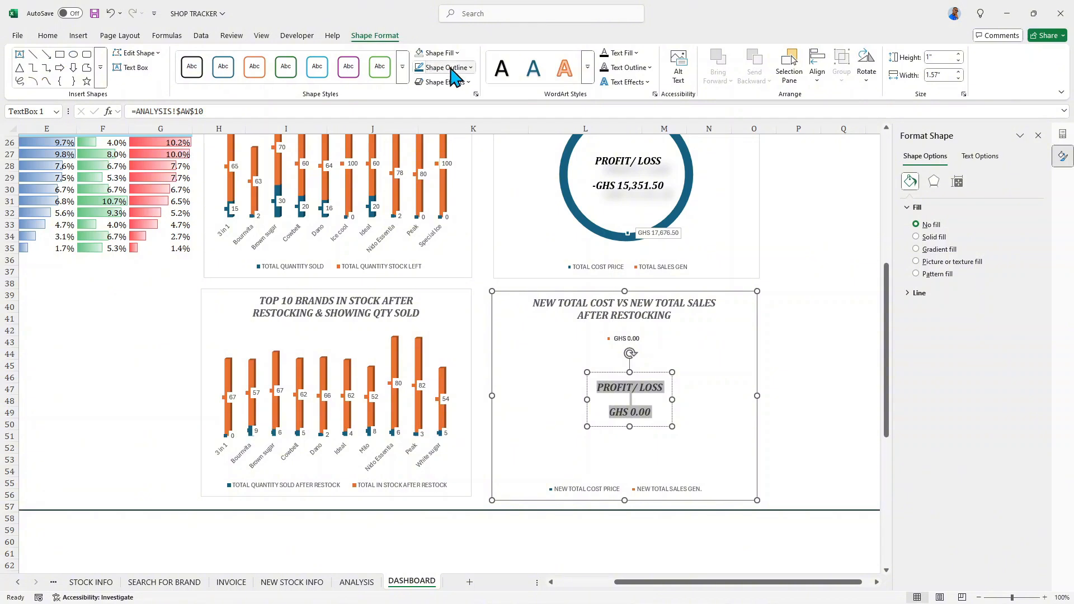
click(462, 82)
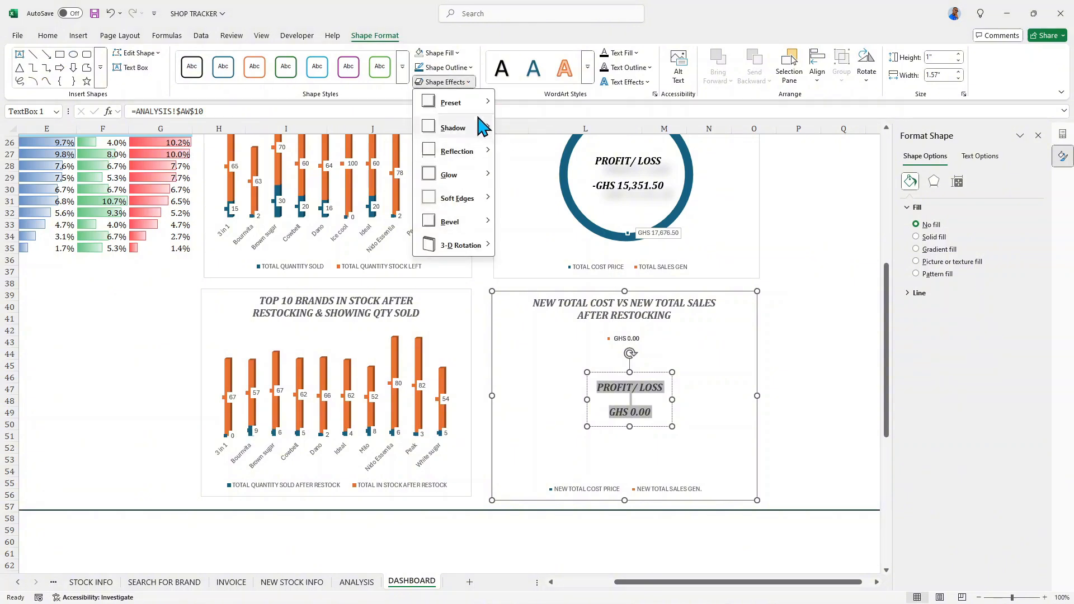
mouse_move(486, 102)
click(600, 167)
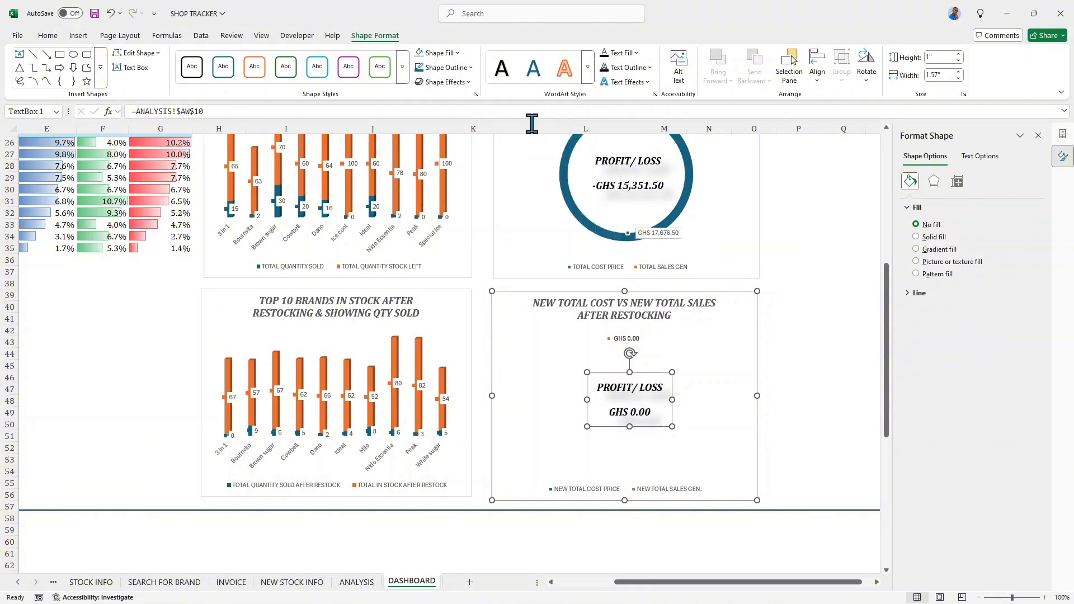
click(434, 52)
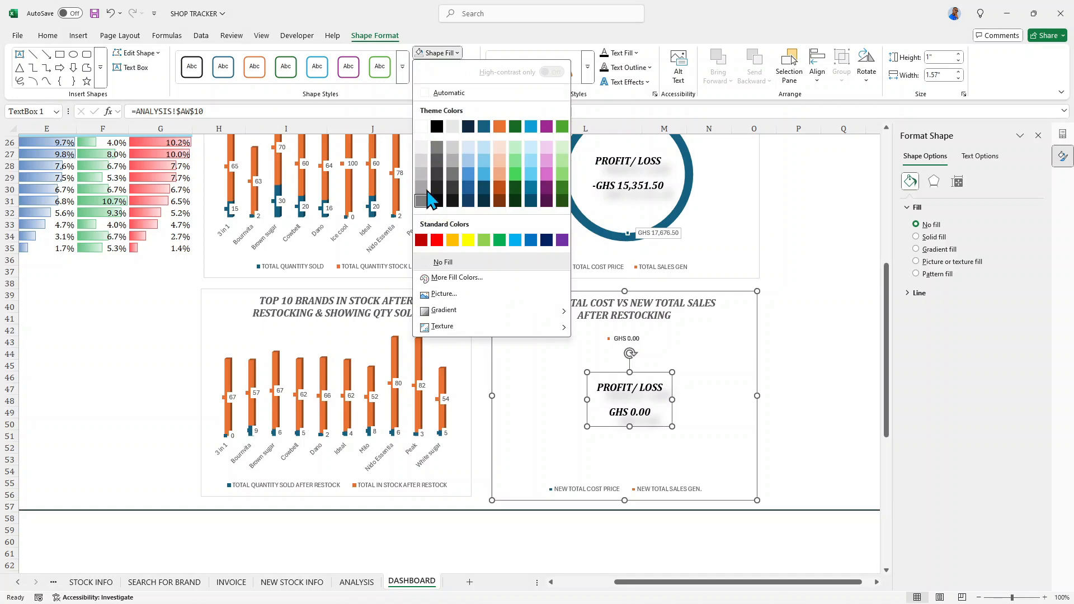
click(442, 261)
click(739, 329)
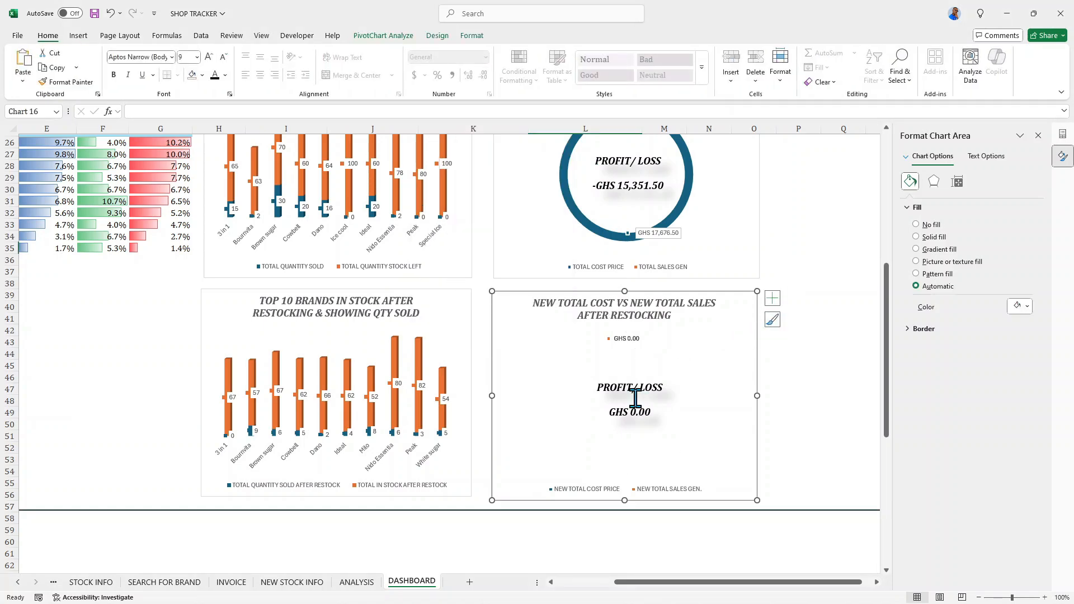
- Close the Format Chart Area and PivotChart Fields panes to show the dashboard at full width
scroll(635, 398, up, 3)
scroll(635, 397, down, 4)
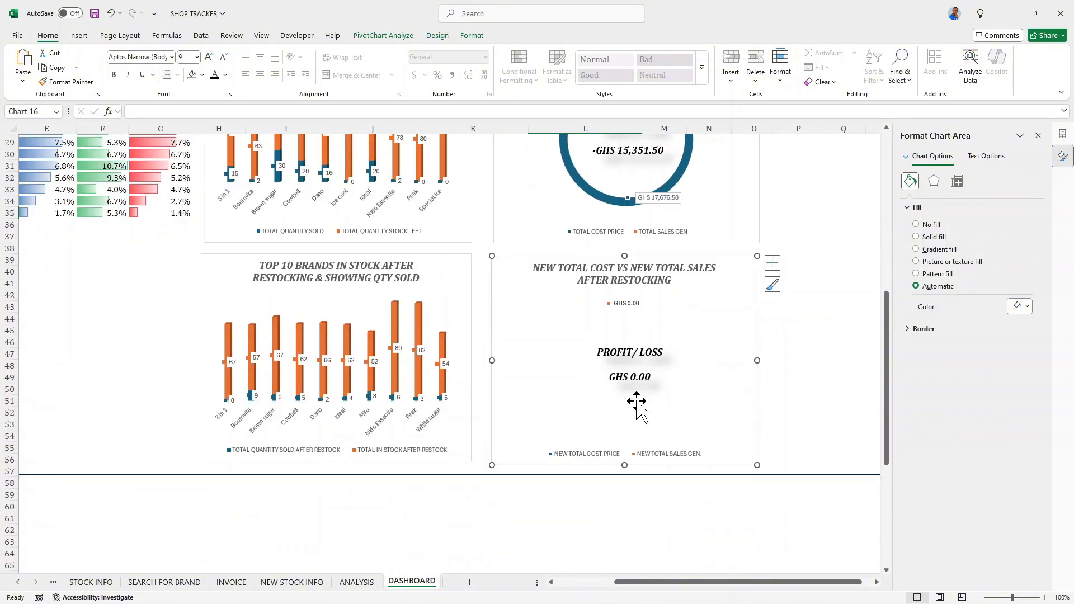
scroll(635, 398, up, 9)
scroll(623, 378, up, 2)
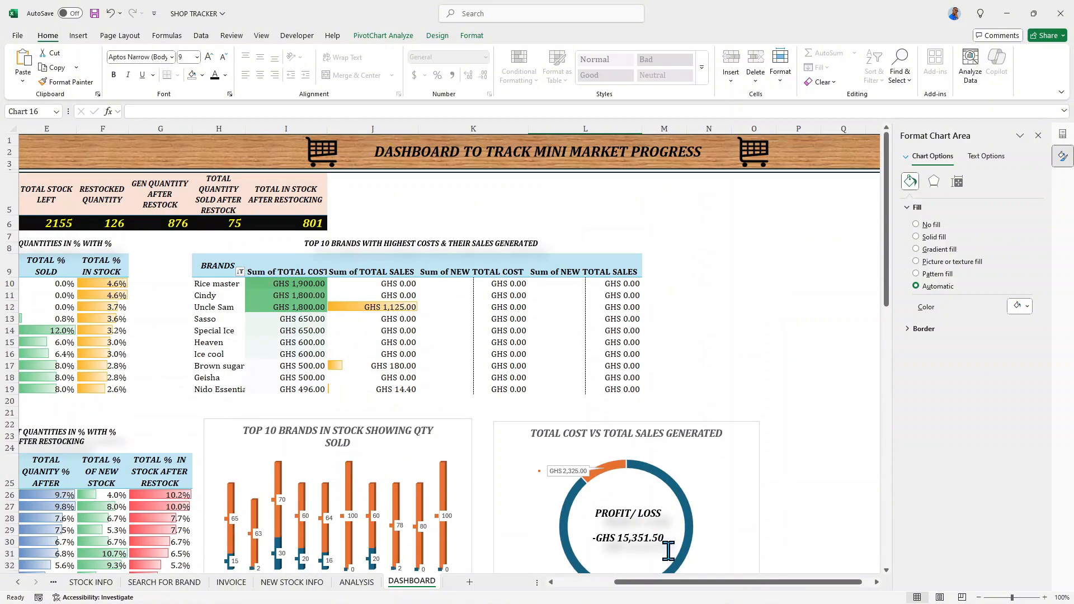
drag(683, 583, 598, 598)
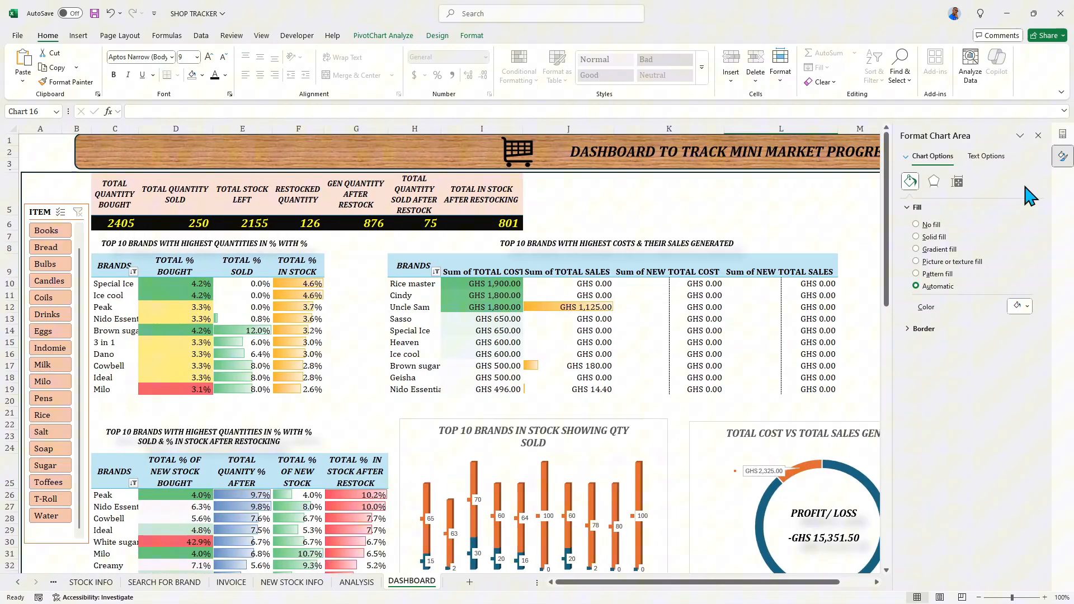
click(1039, 136)
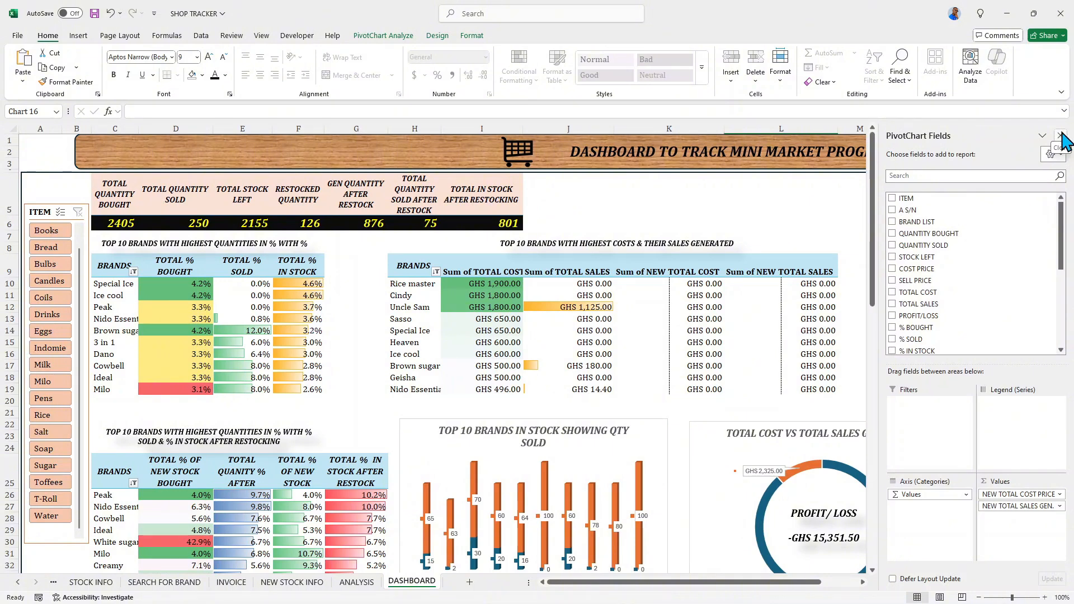
click(1062, 137)
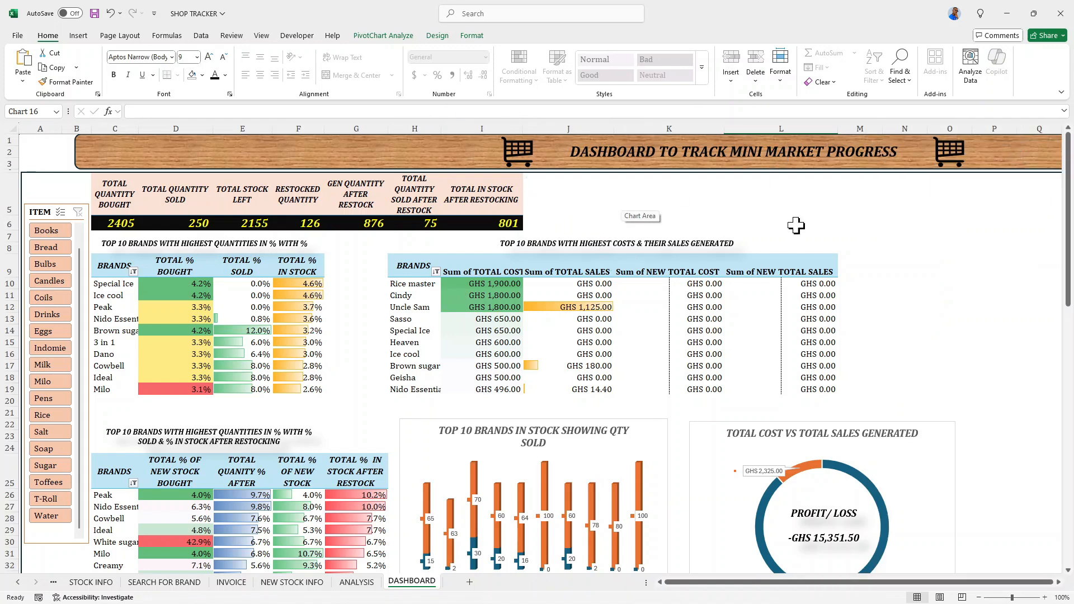
- Draw an empty text box in the blank area beside the TOTAL IN STOCK AFTER RESTOCKING figure
scroll(792, 371, down, 2)
scroll(700, 358, up, 2)
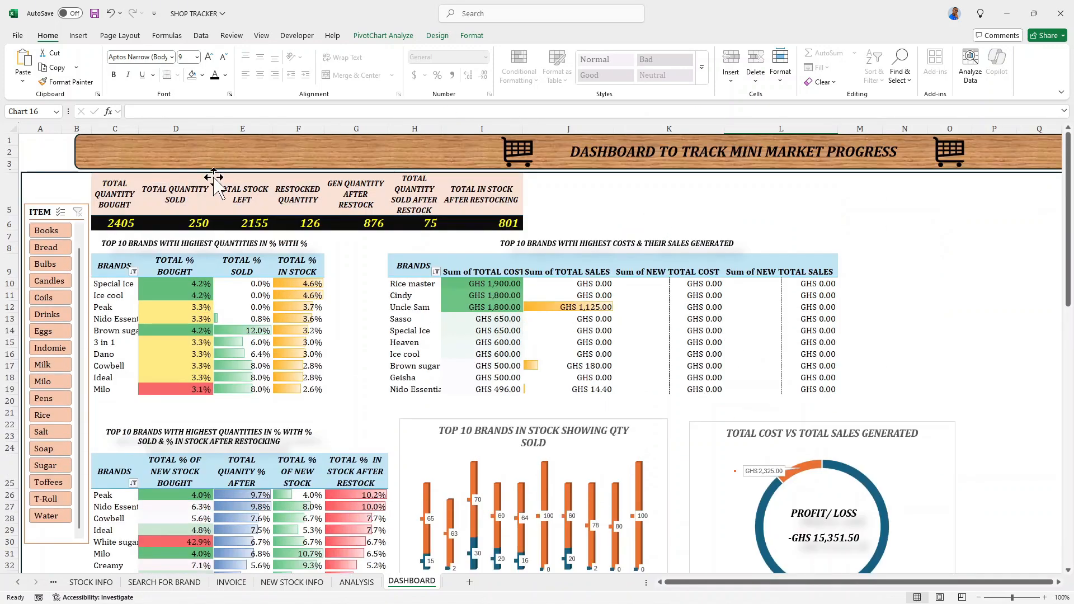
click(79, 36)
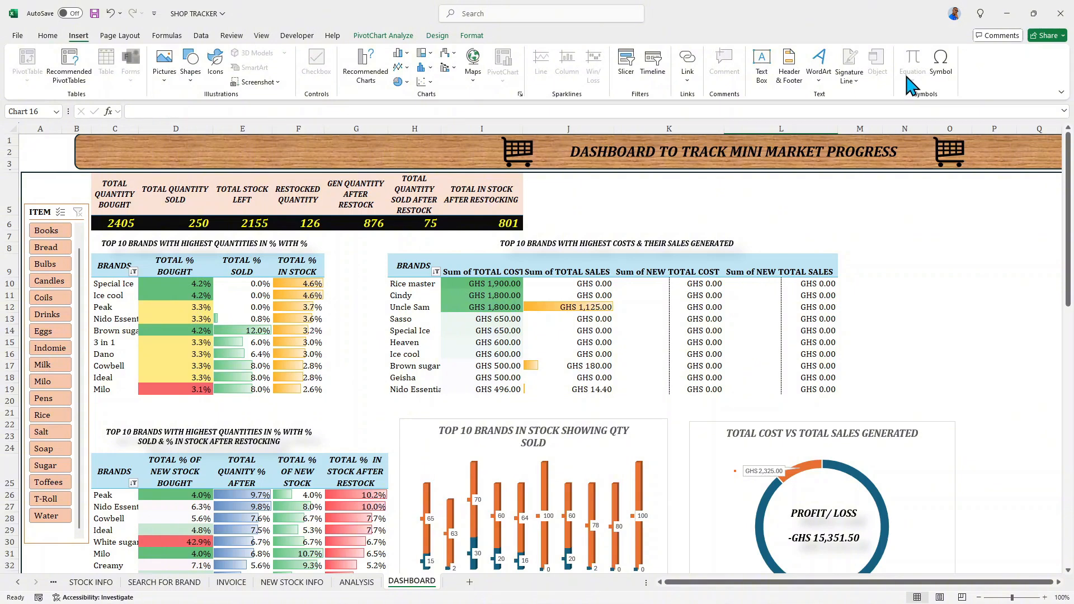
click(764, 70)
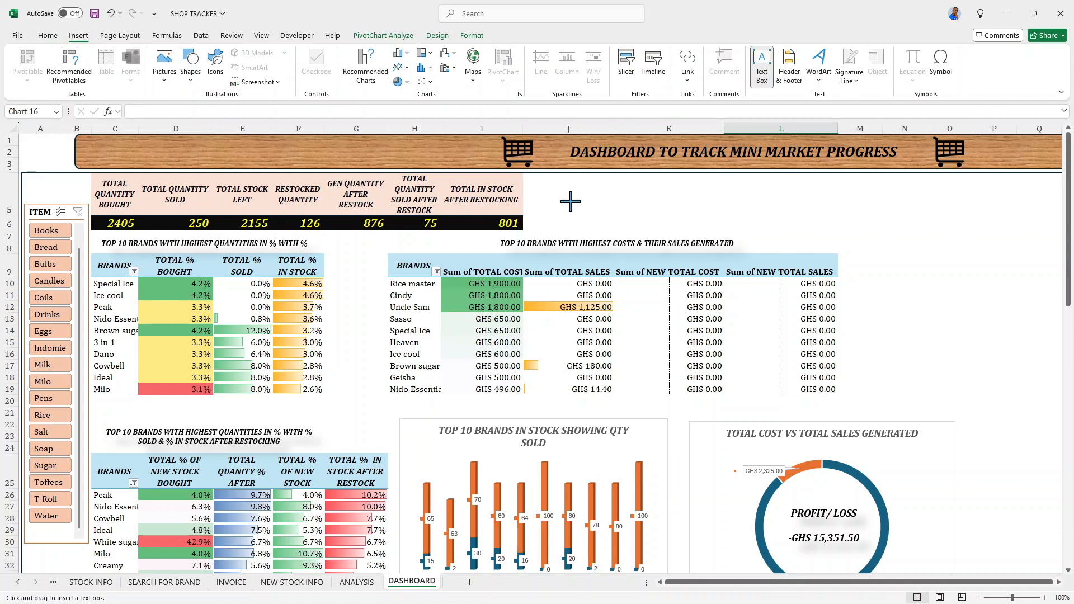
drag(570, 202, 655, 230)
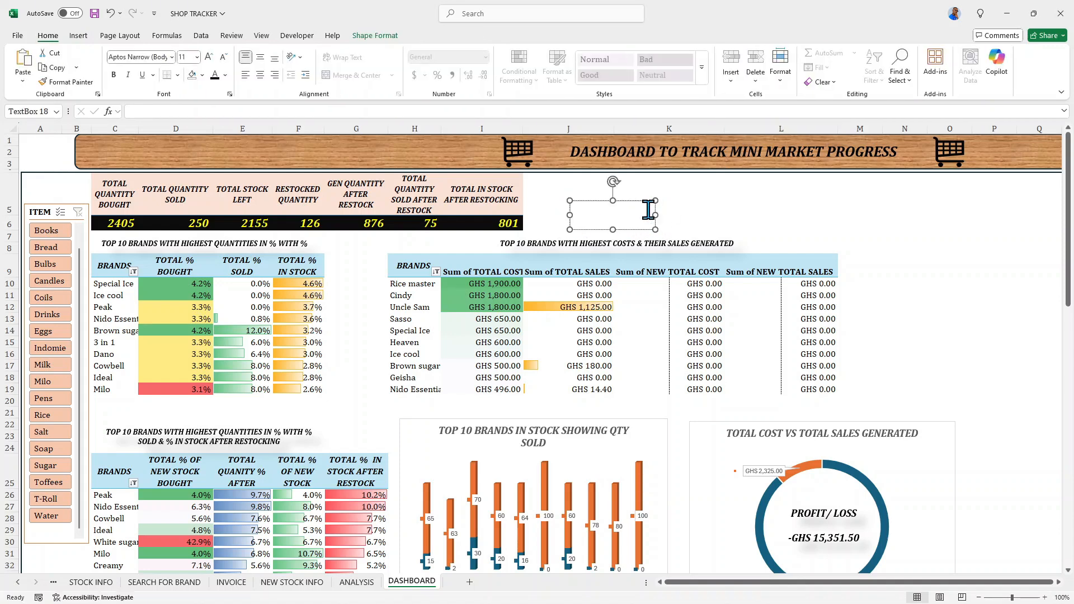
click(661, 203)
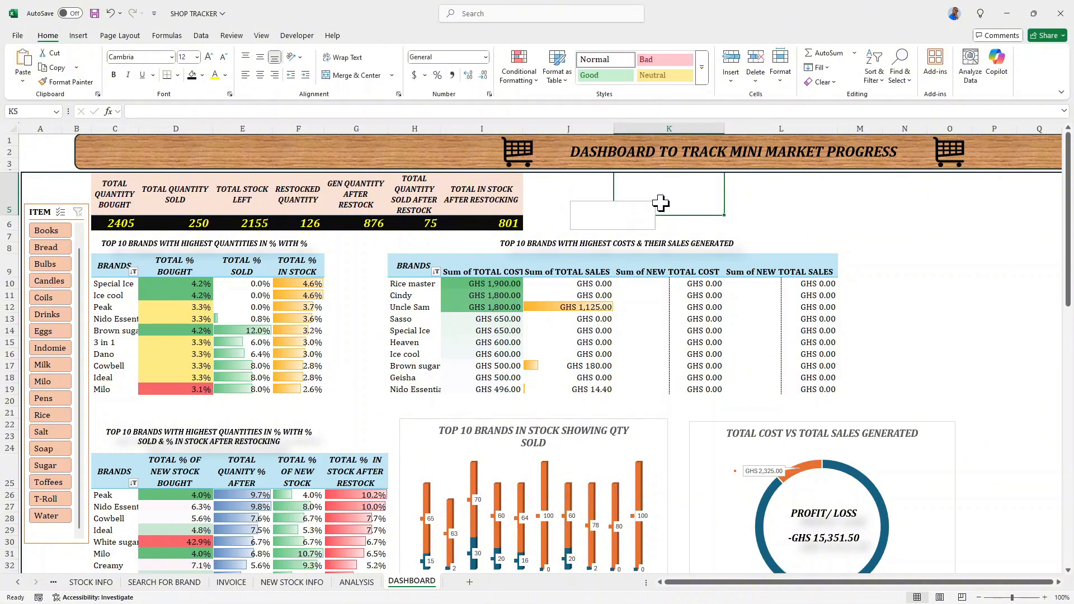
- Enlarge the empty text box to about 0.62" high and 1.89" wide
click(651, 213)
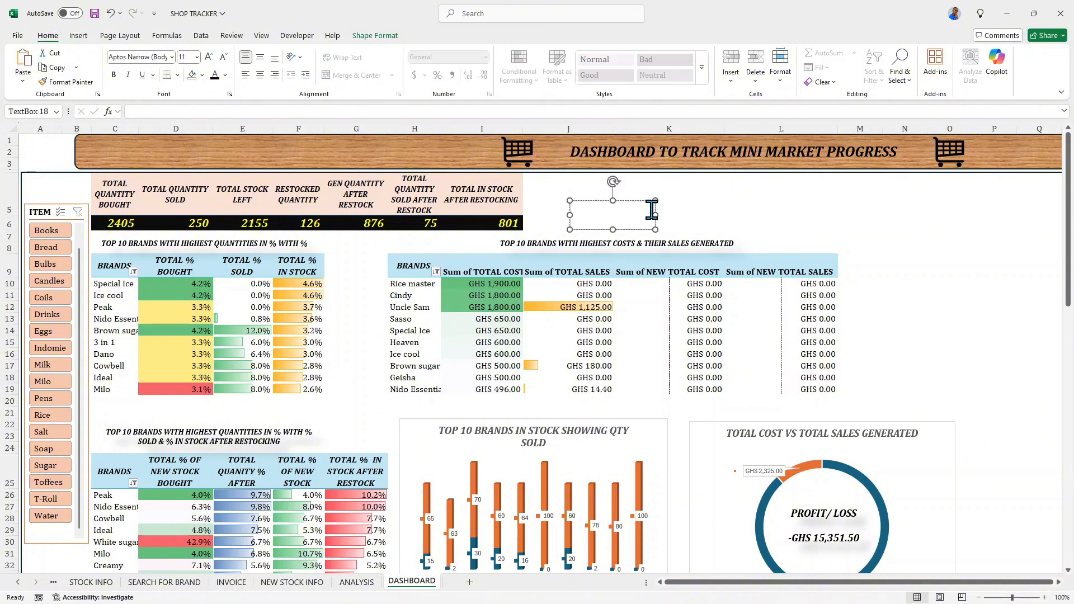
drag(653, 216, 616, 197)
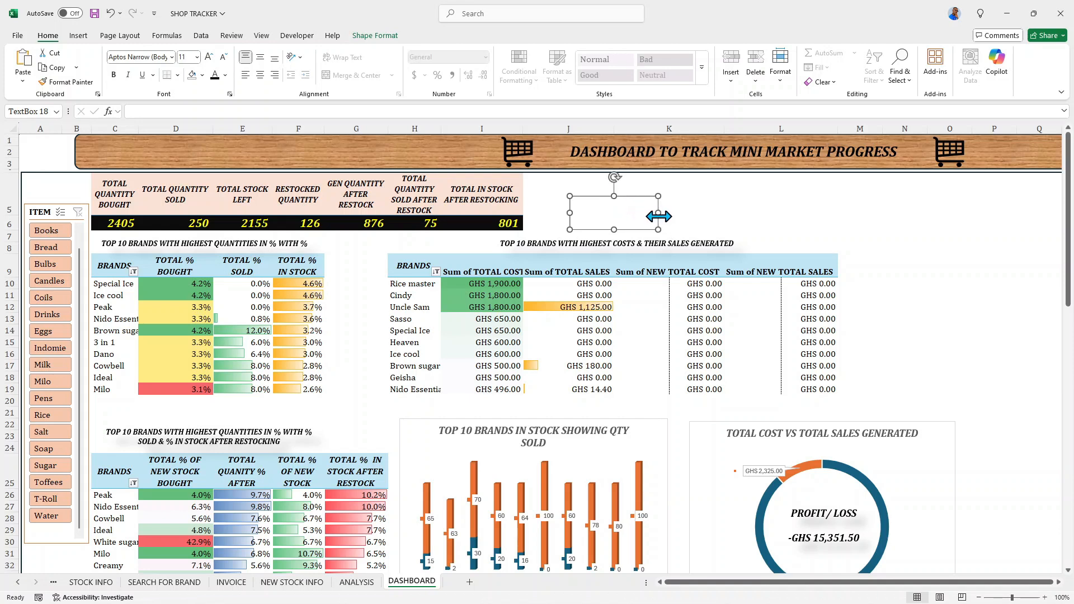
click(659, 213)
click(671, 212)
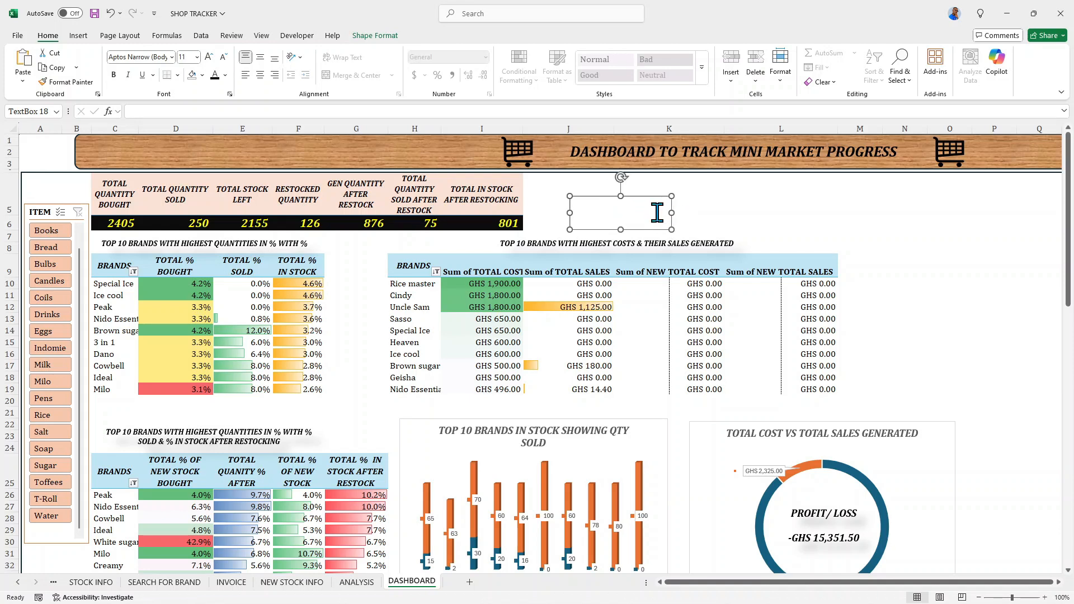
- Draw a top-corners-rounded rectangle about 0.67" by 0.87" and rotate it so its rounded side faces left, over the text box's left edge
click(78, 35)
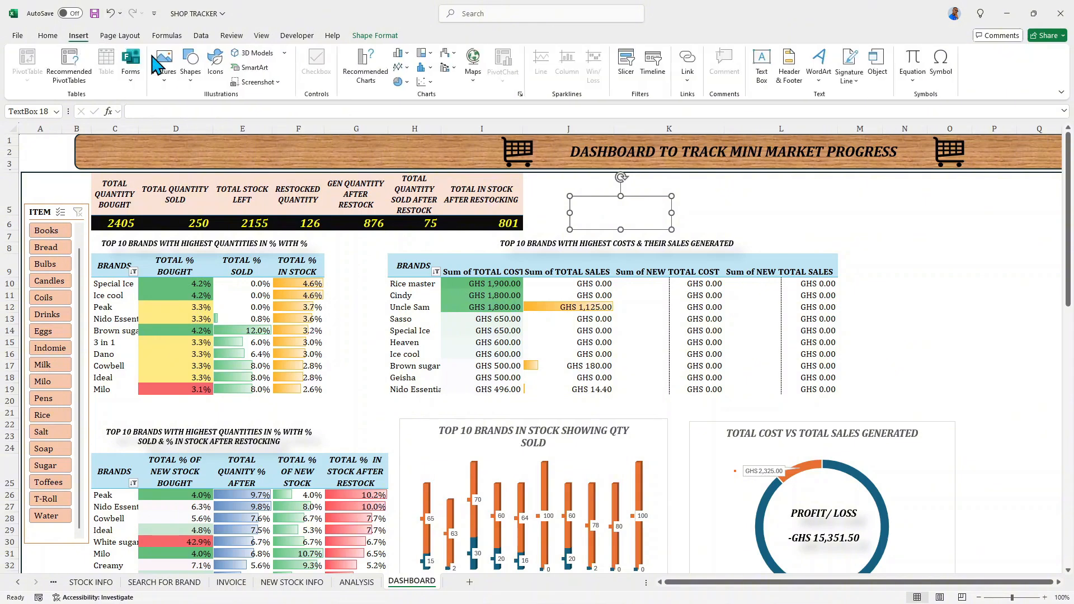
click(191, 72)
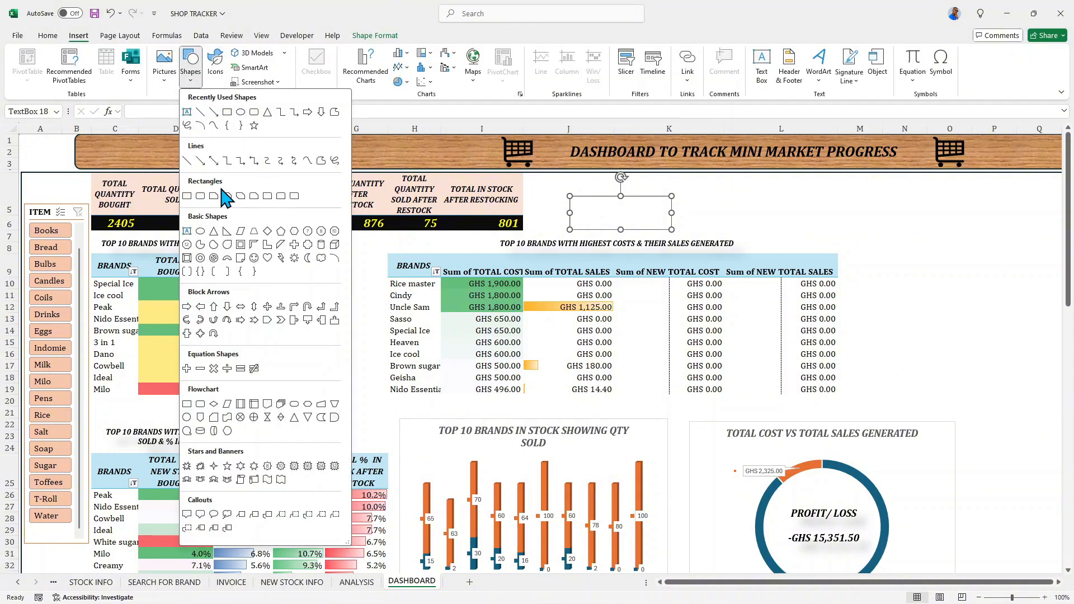
click(281, 197)
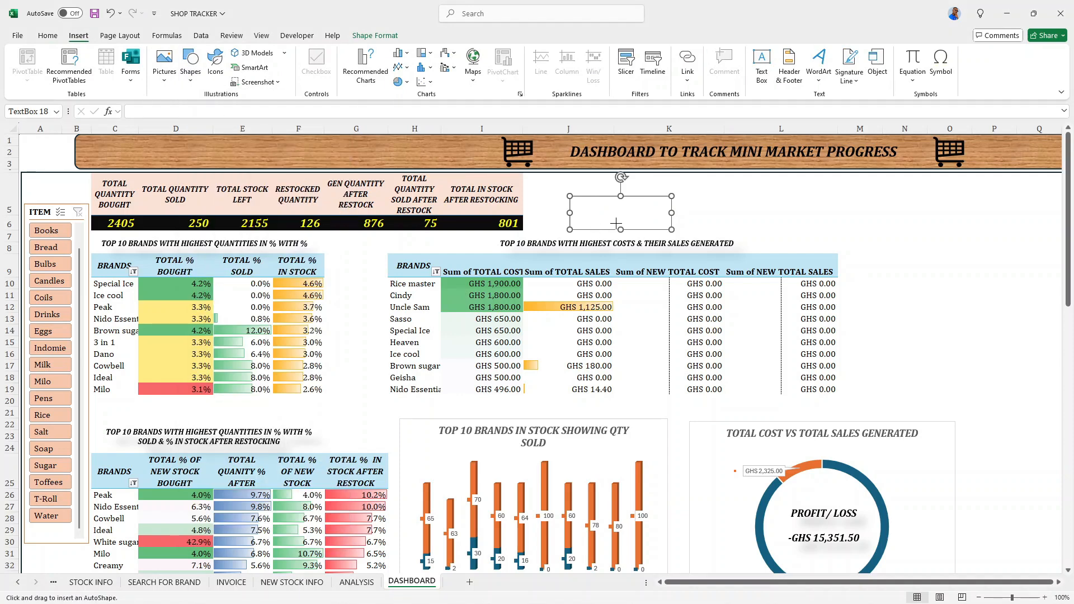
drag(589, 197, 542, 231)
drag(565, 183, 544, 212)
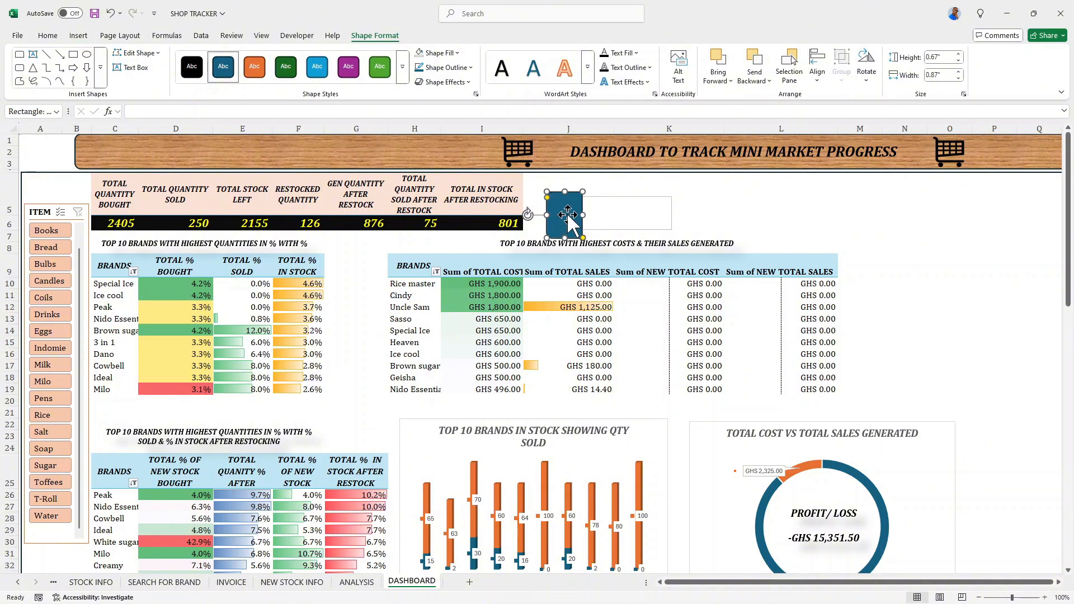
- Nudge the rounded rectangle slightly upward to align with the text box and fill it yellow
key(Up)
key(Up)
key(Up)
key(Up)
key(Up)
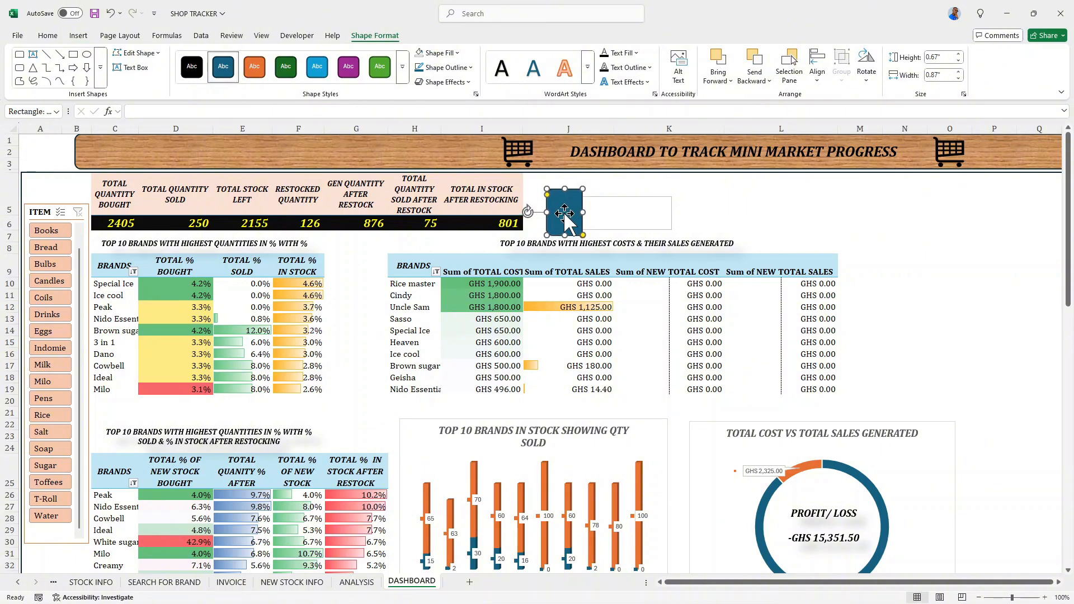
click(454, 54)
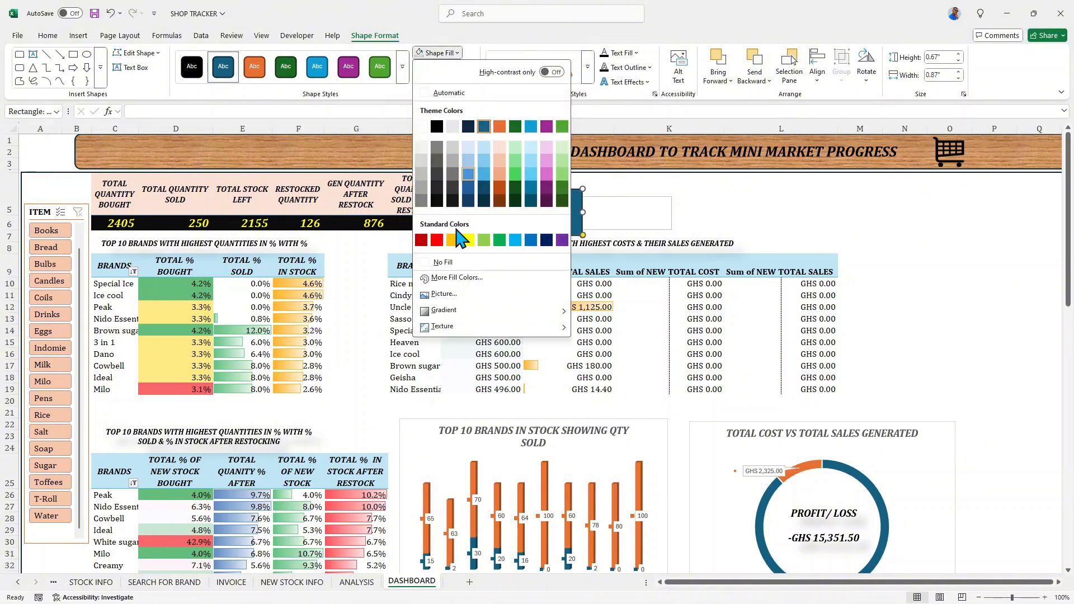
click(469, 241)
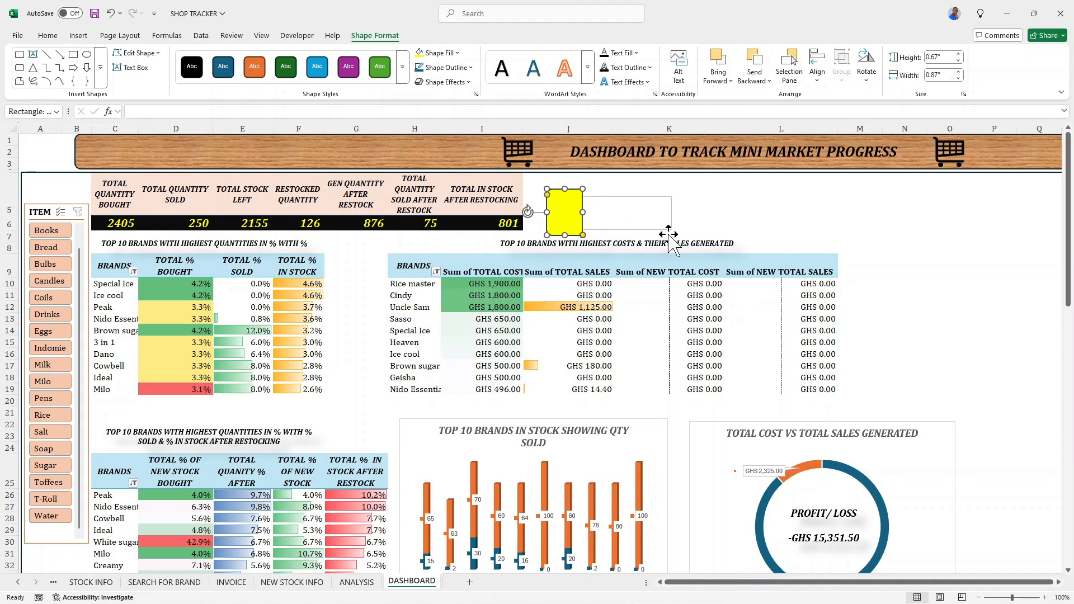
- Link the empty text box beside the yellow shape to the TOTAL SALES GEN. value with =ANALYSIS!AT10
click(668, 205)
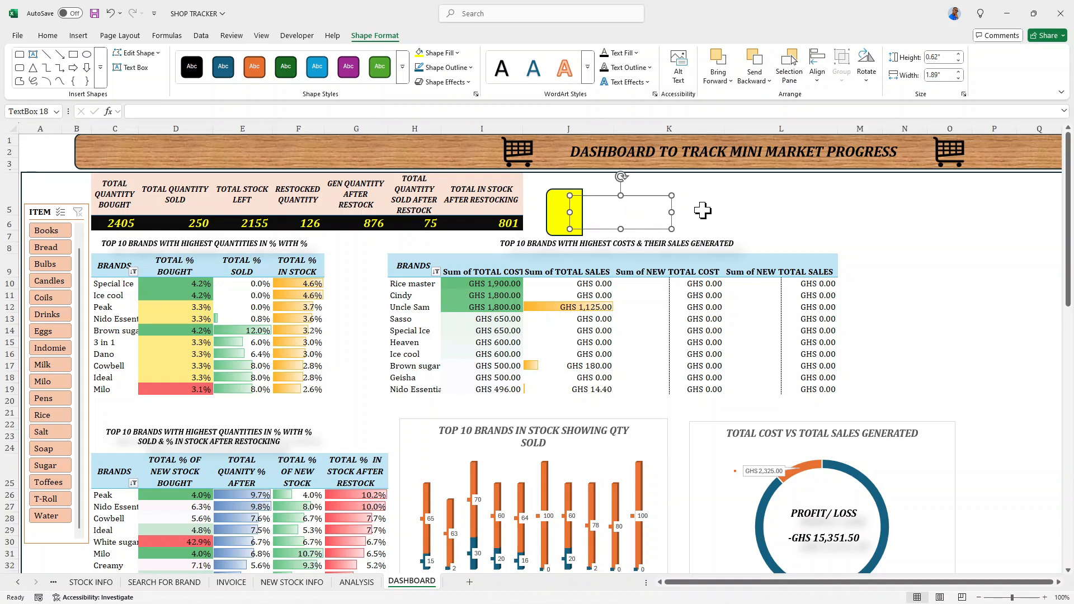
click(684, 213)
click(612, 220)
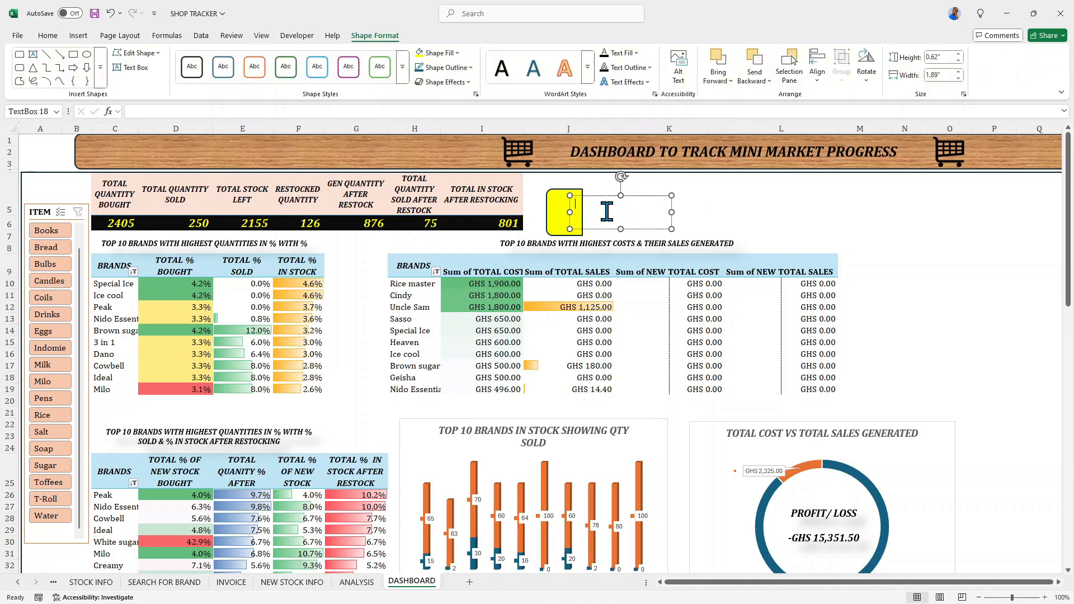
click(204, 110)
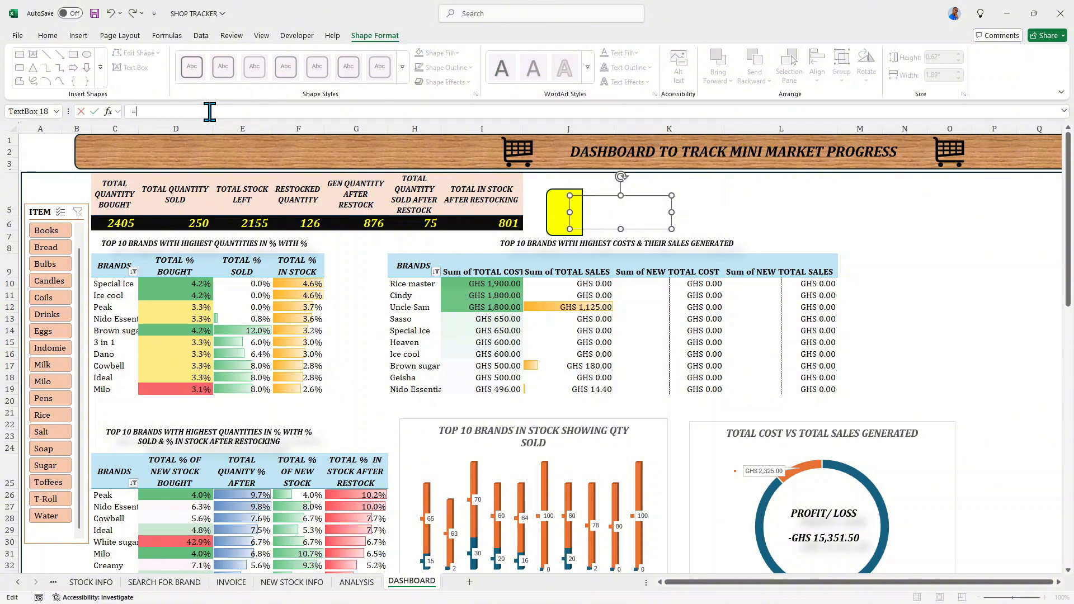
click(359, 586)
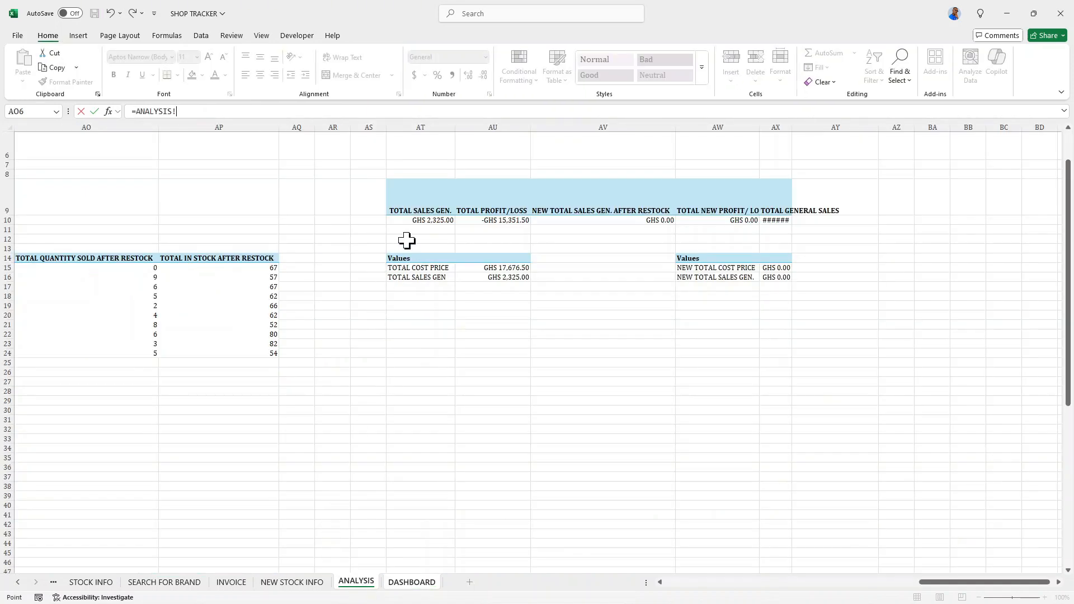
click(414, 228)
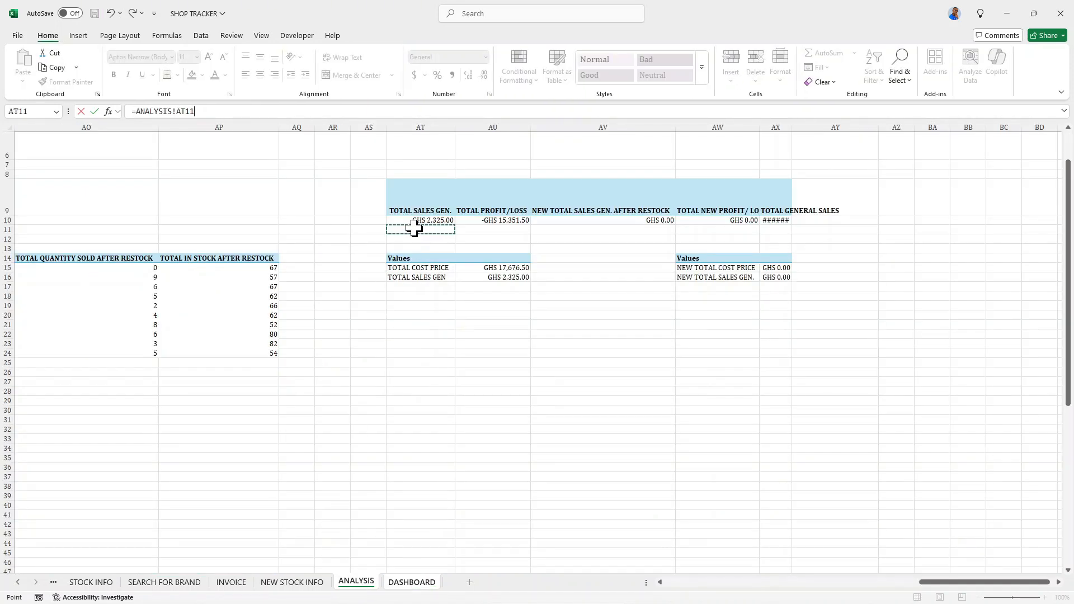
key(BackSpace)
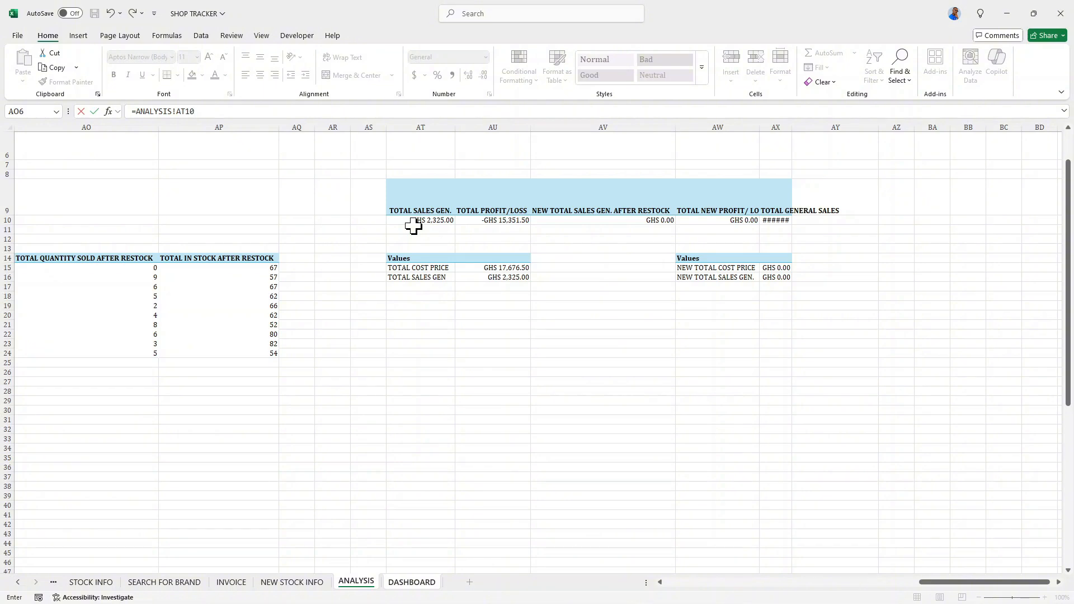
key(Return)
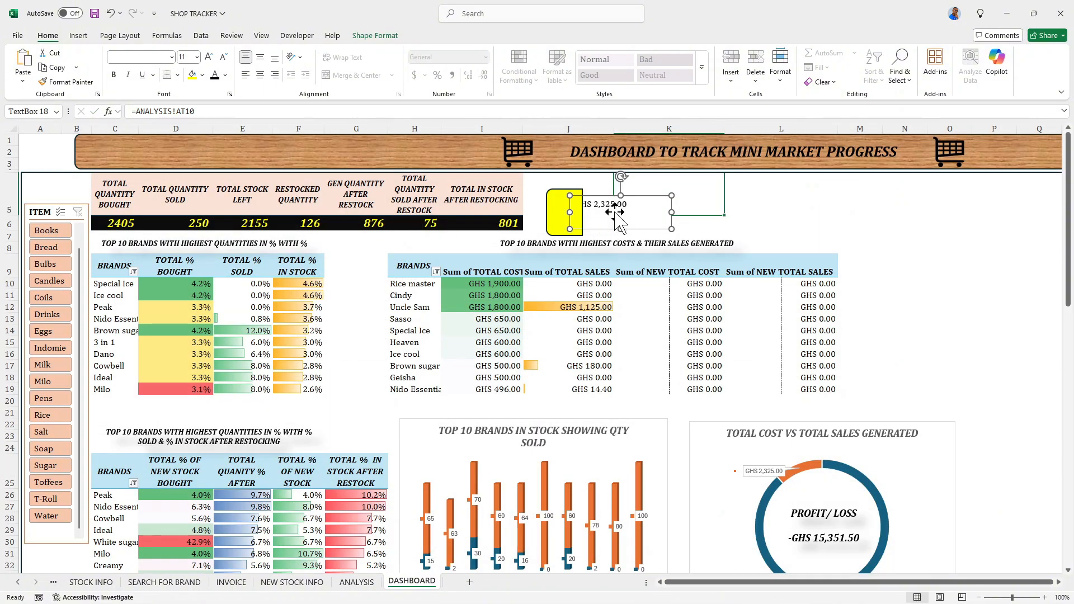
- Right-align the linked total sales text and centre it vertically within its text box
click(633, 227)
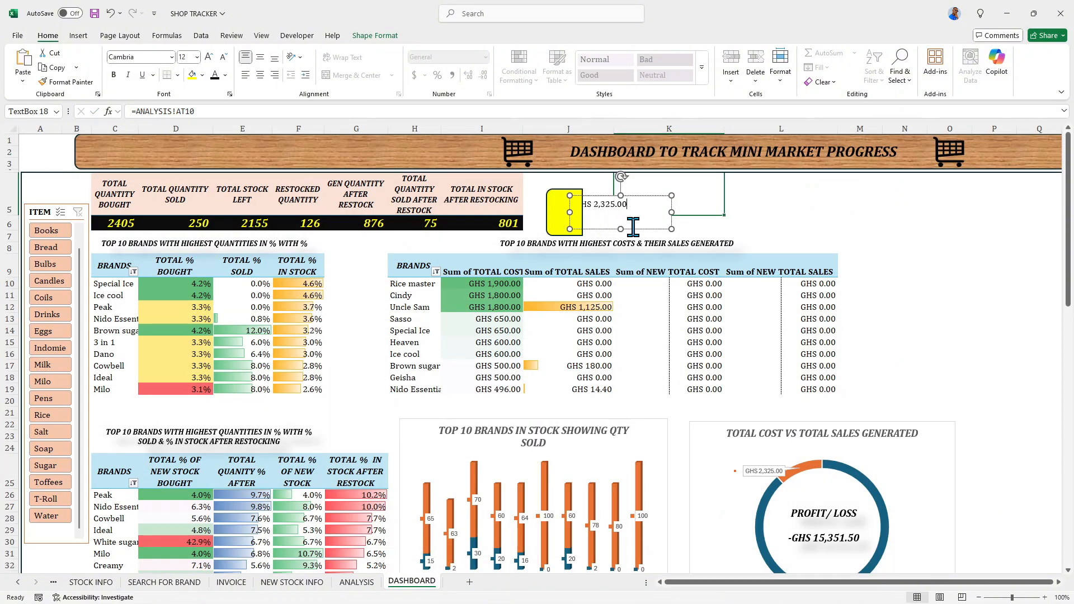
click(275, 75)
click(262, 72)
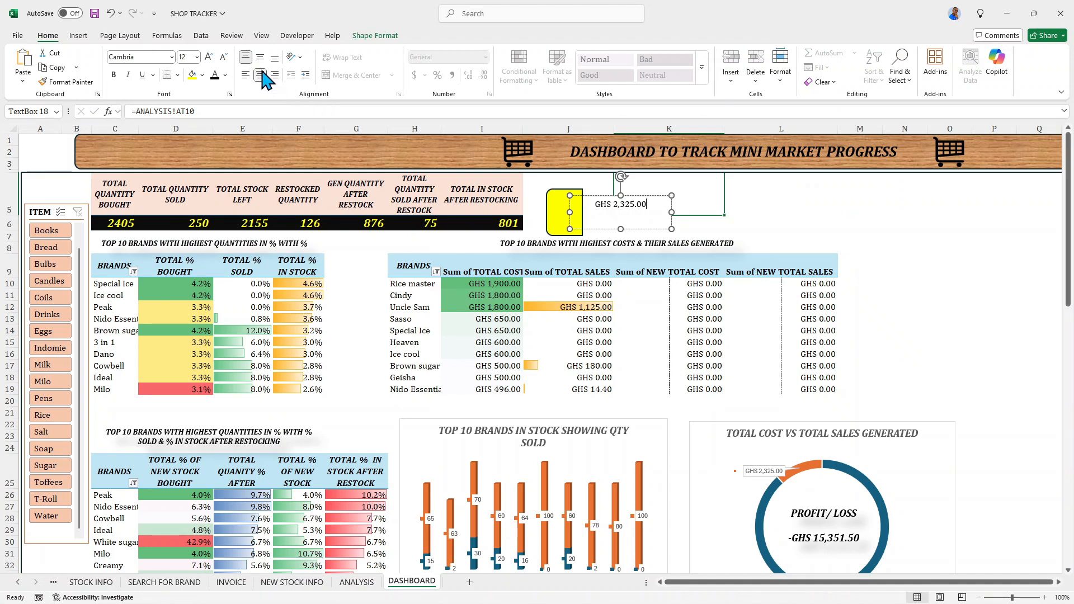
click(276, 75)
click(259, 58)
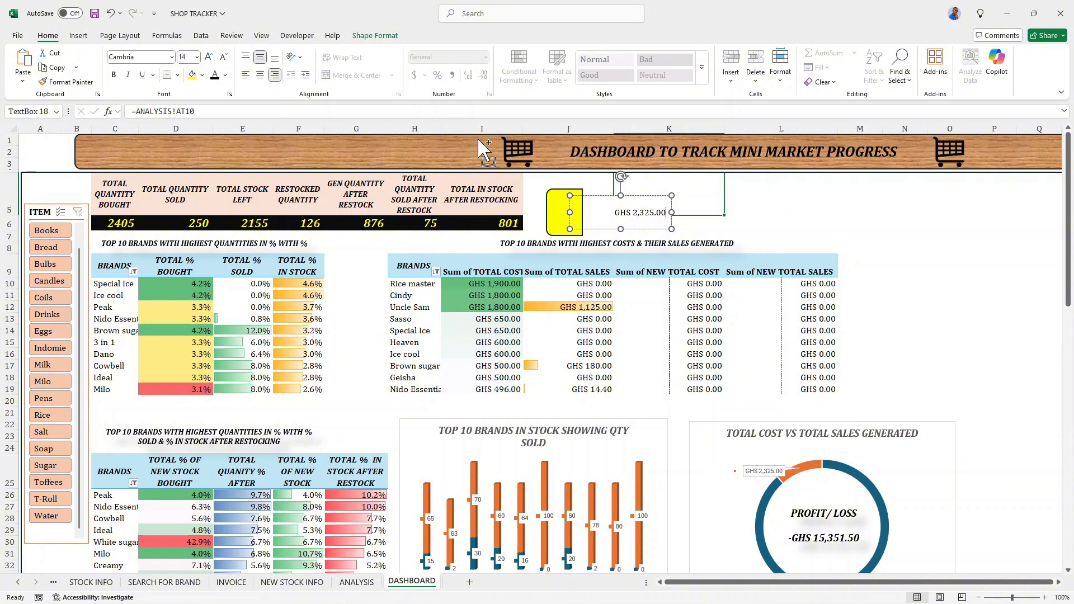
- Format the linked total sales text as 16 pt, bold and italic
key(ctrl+a)
click(209, 56)
click(209, 56)
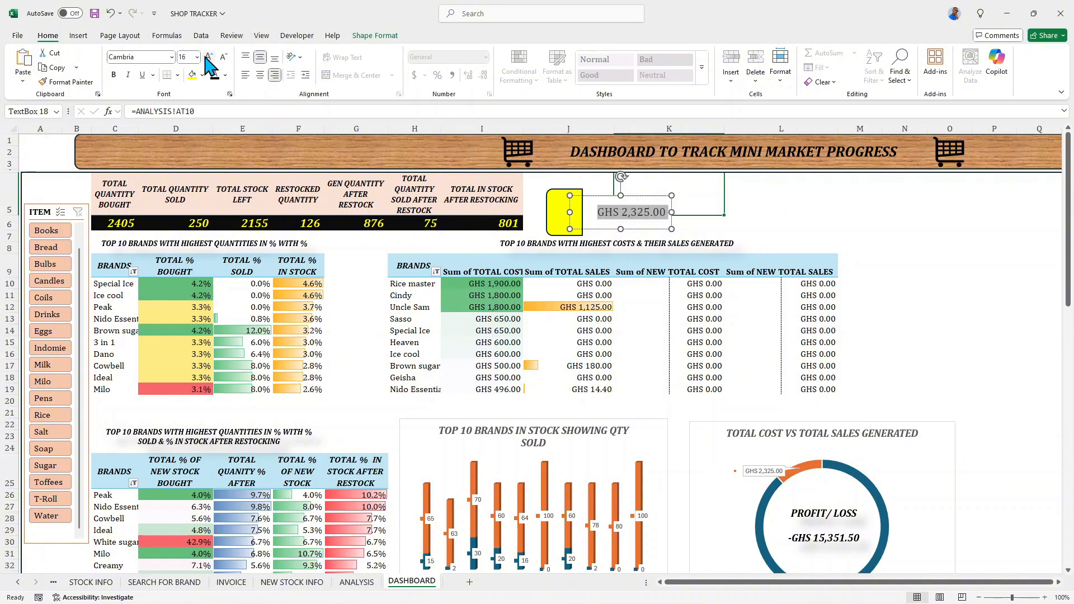
click(114, 75)
click(127, 74)
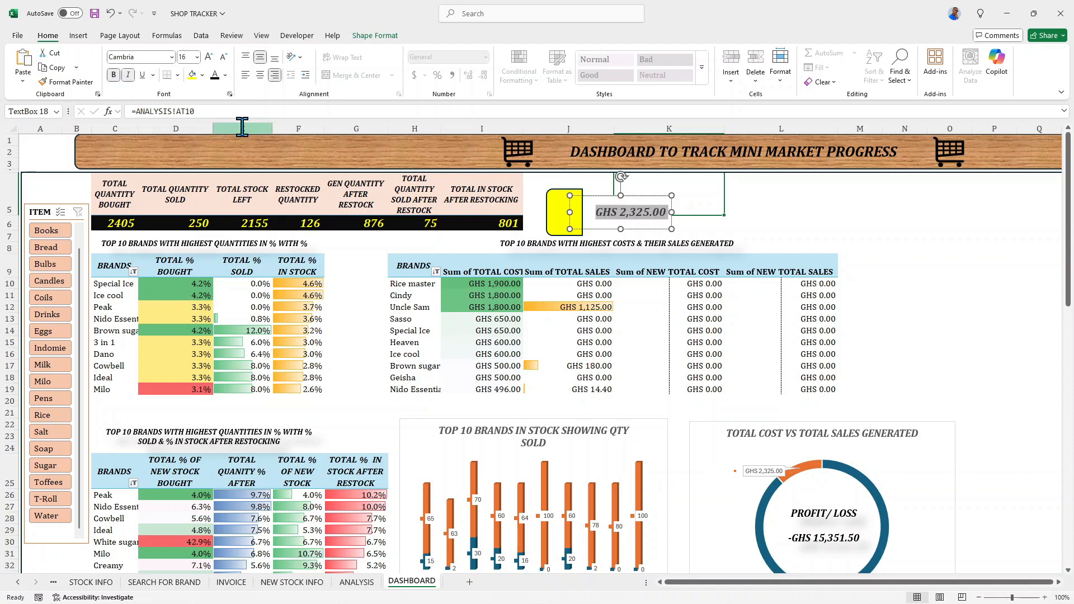
click(707, 223)
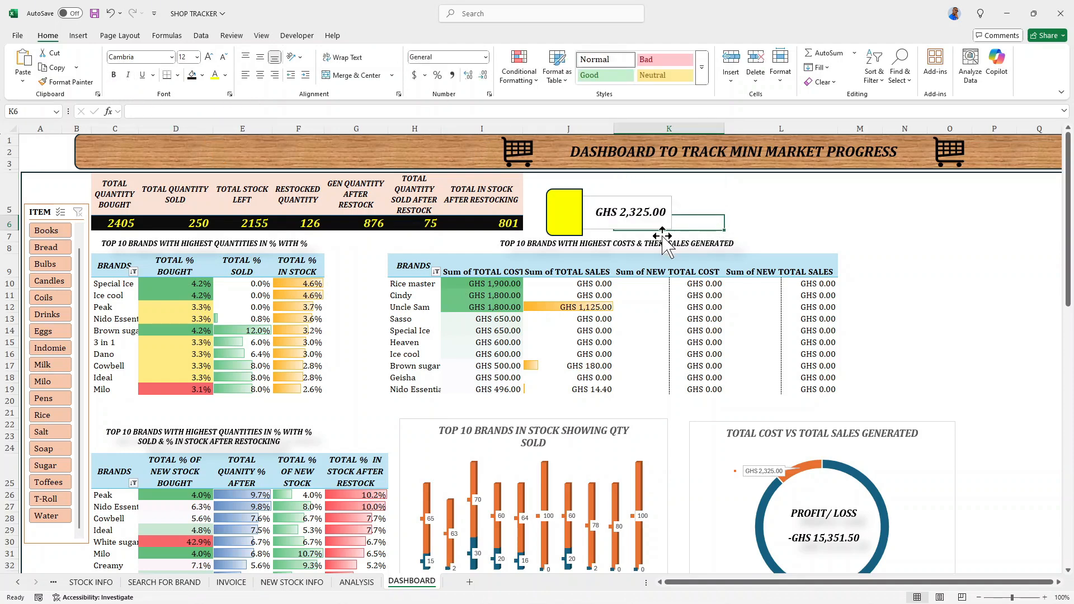
- Group the yellow shape with its text box and place two copies of the card in a row beside it
click(565, 210)
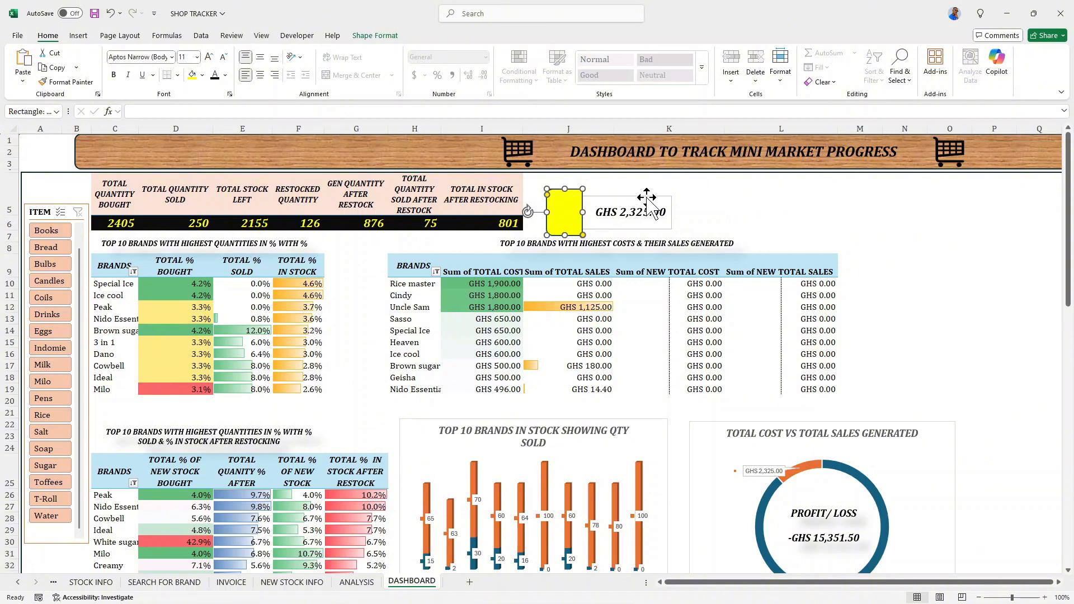
shift+click(632, 212)
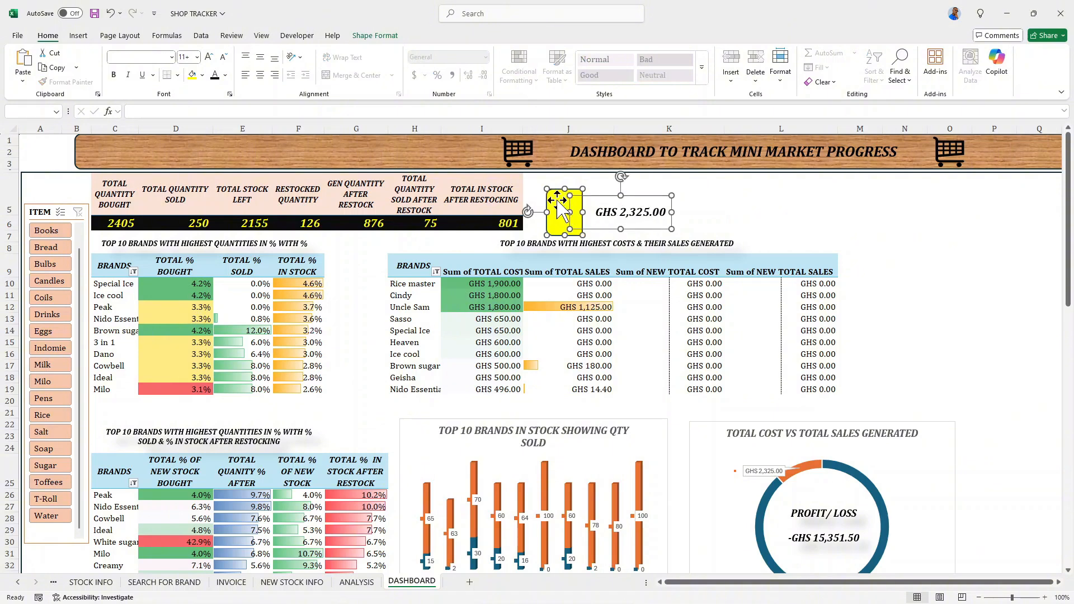
right_click(560, 210)
mouse_move(669, 297)
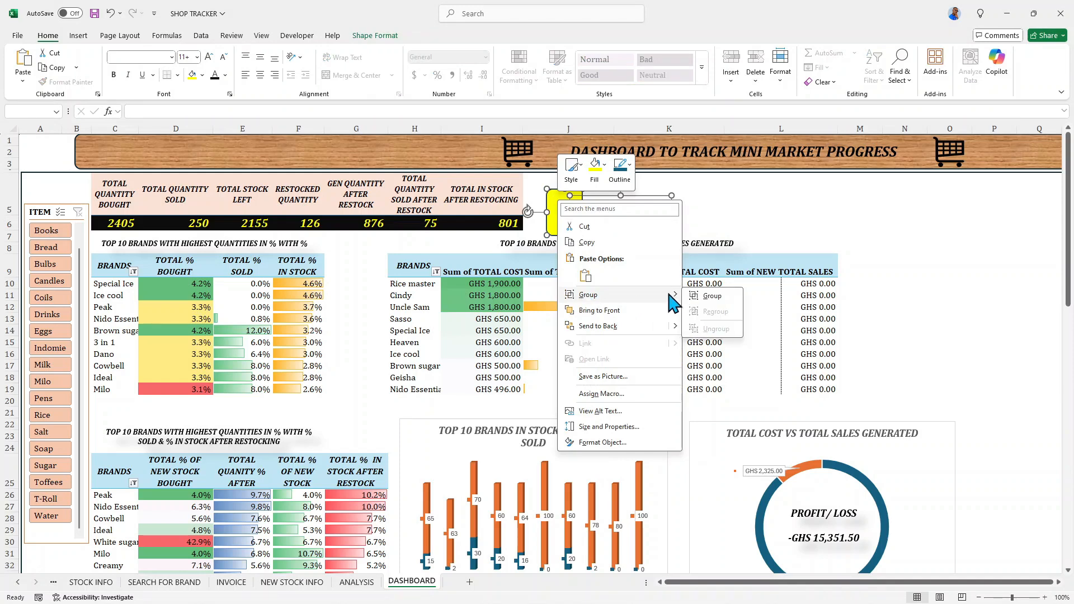
click(709, 297)
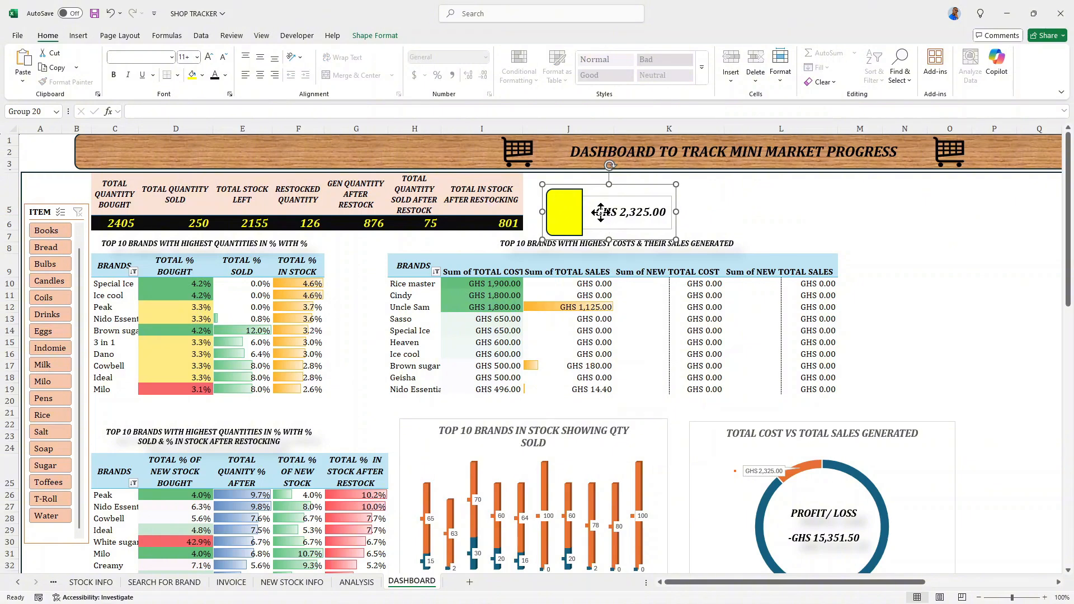
drag(601, 211, 890, 215)
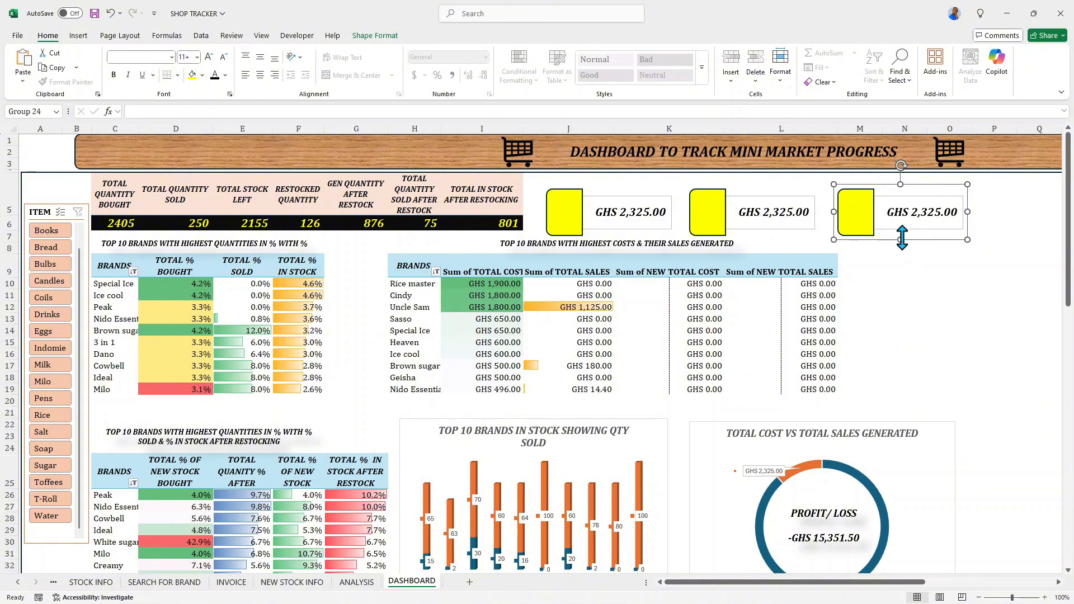
- Enlarge the third card in height and width, shift it slightly downward and nudge it to the right
drag(901, 239, 901, 249)
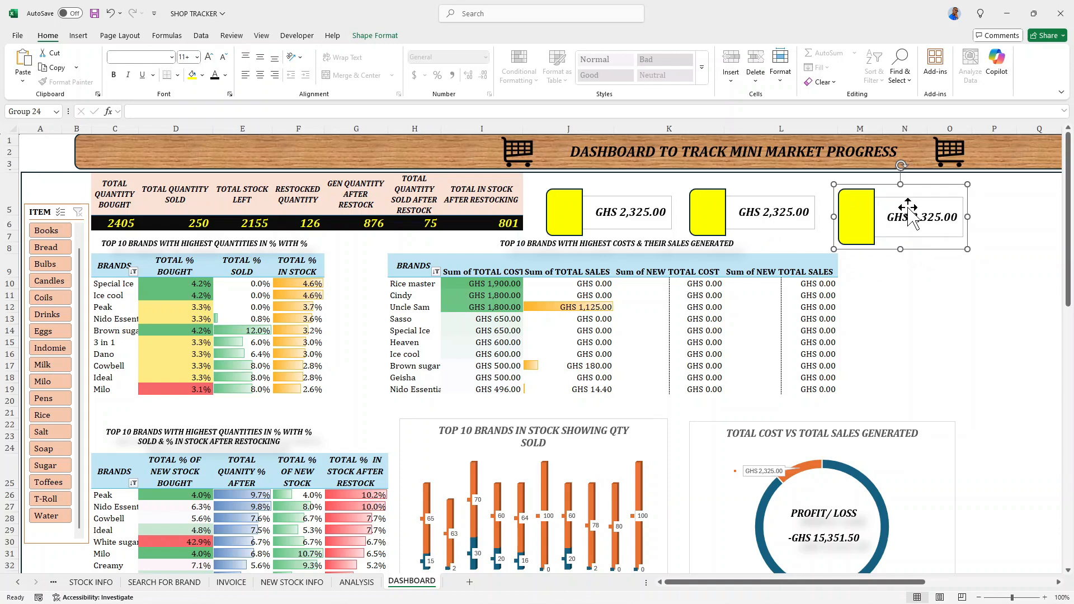
drag(908, 216, 902, 262)
drag(968, 227, 981, 227)
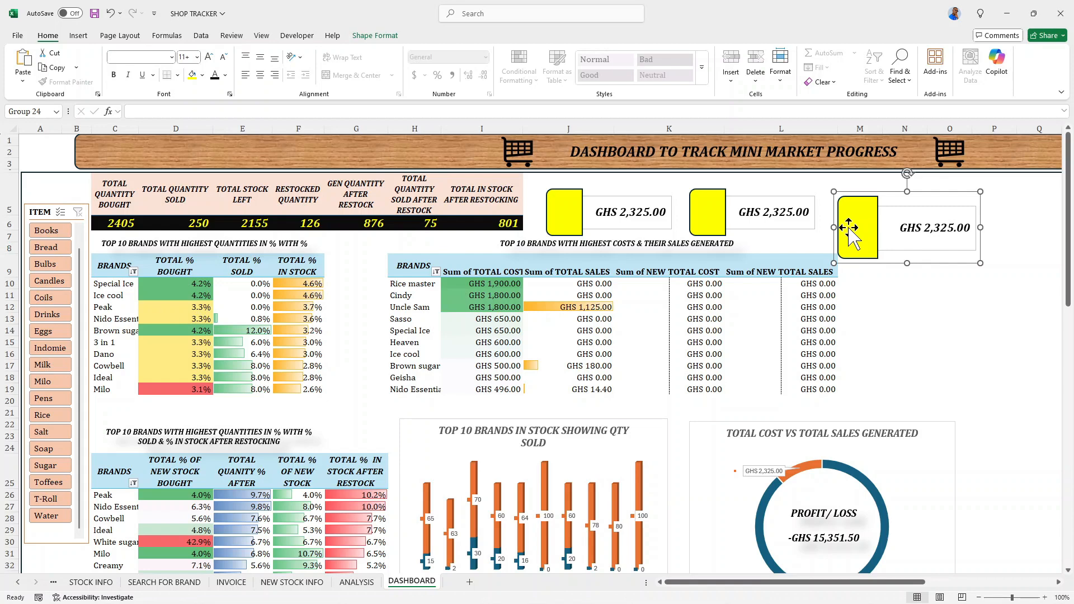
key(Right)
key(Right)
key(Right)
key(Right)
key(Right)
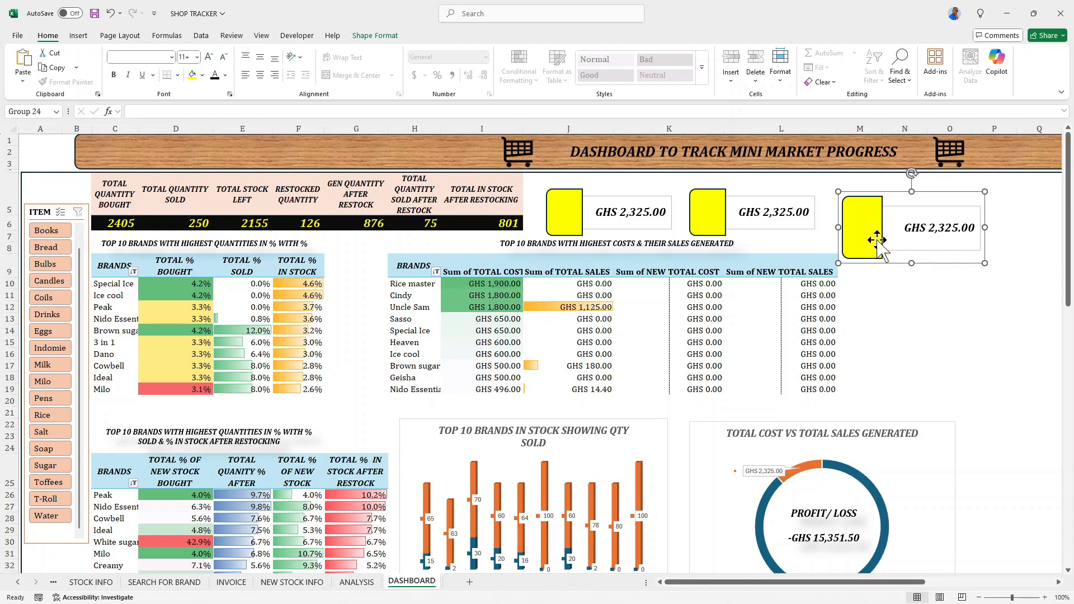
key(Right)
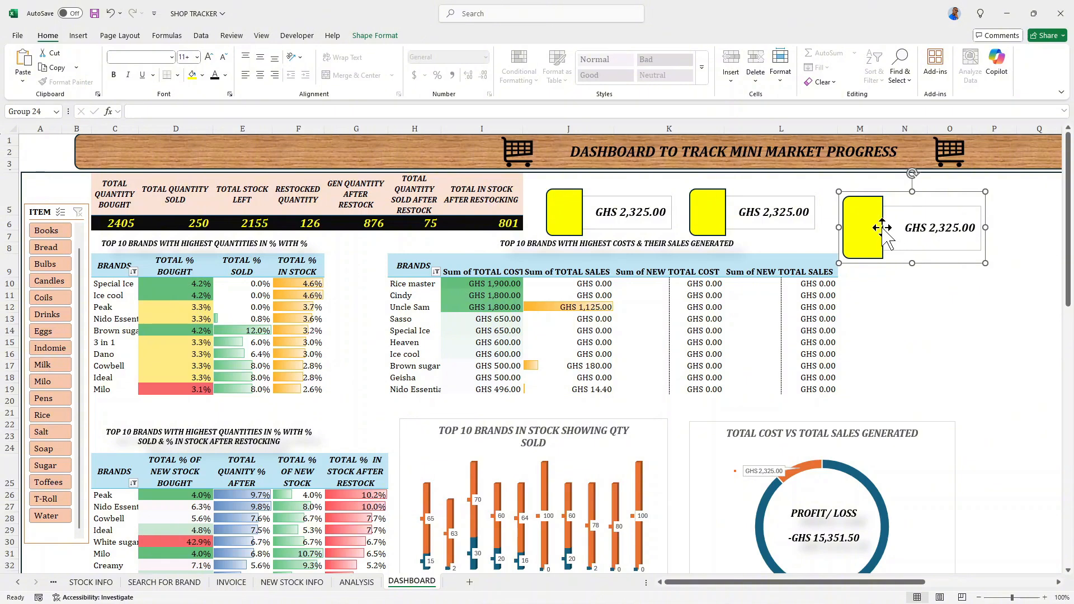
- Relink the middle card's text box to the NEW TOTAL SALES GEN. AFTER RESTOCK value with =ANALYSIS!AV10
click(724, 210)
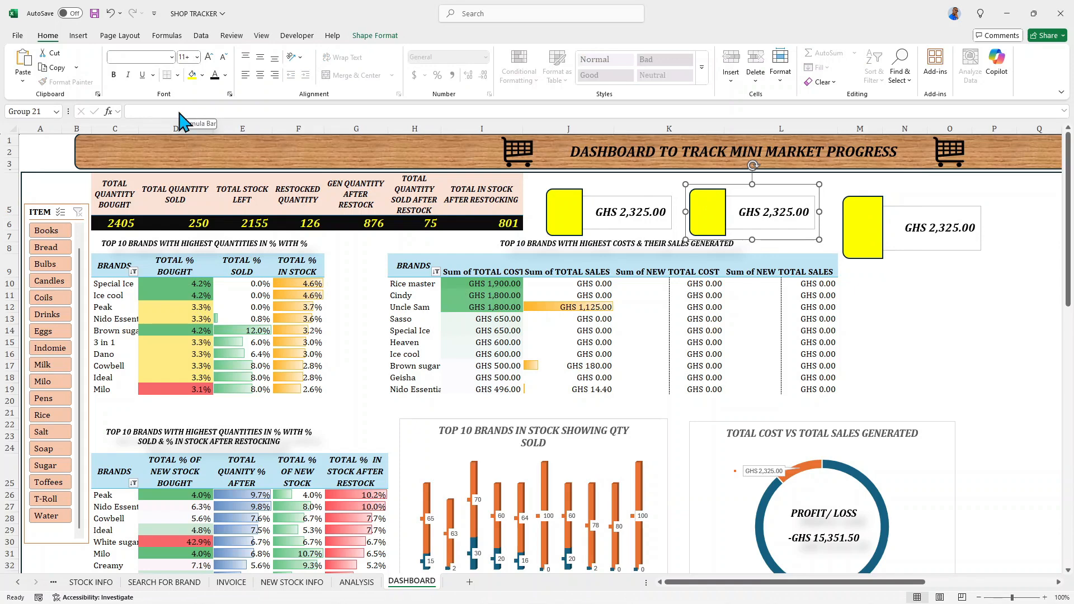
click(762, 214)
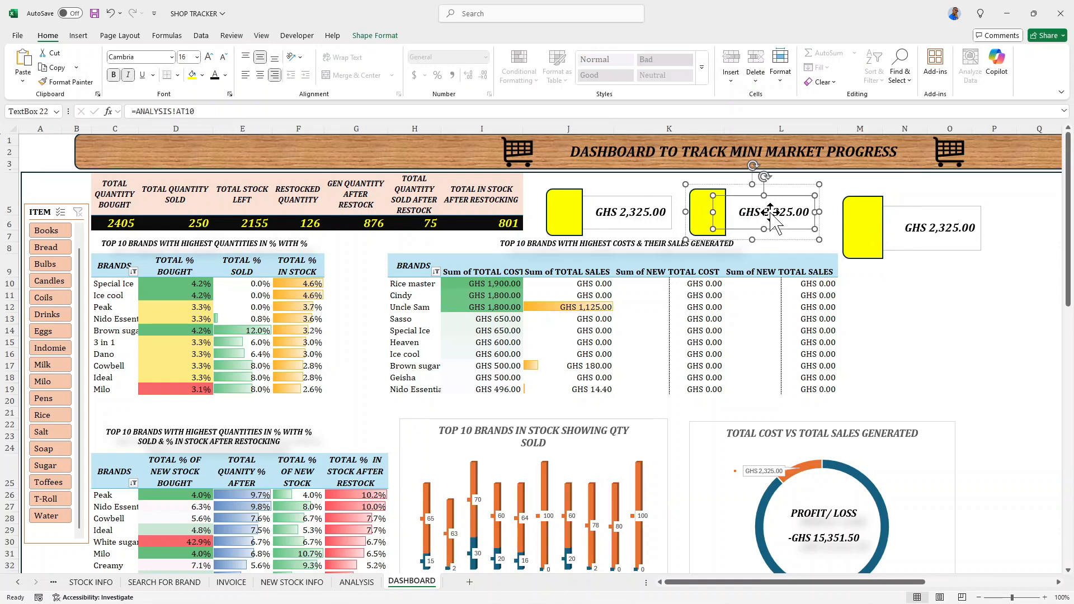
click(206, 110)
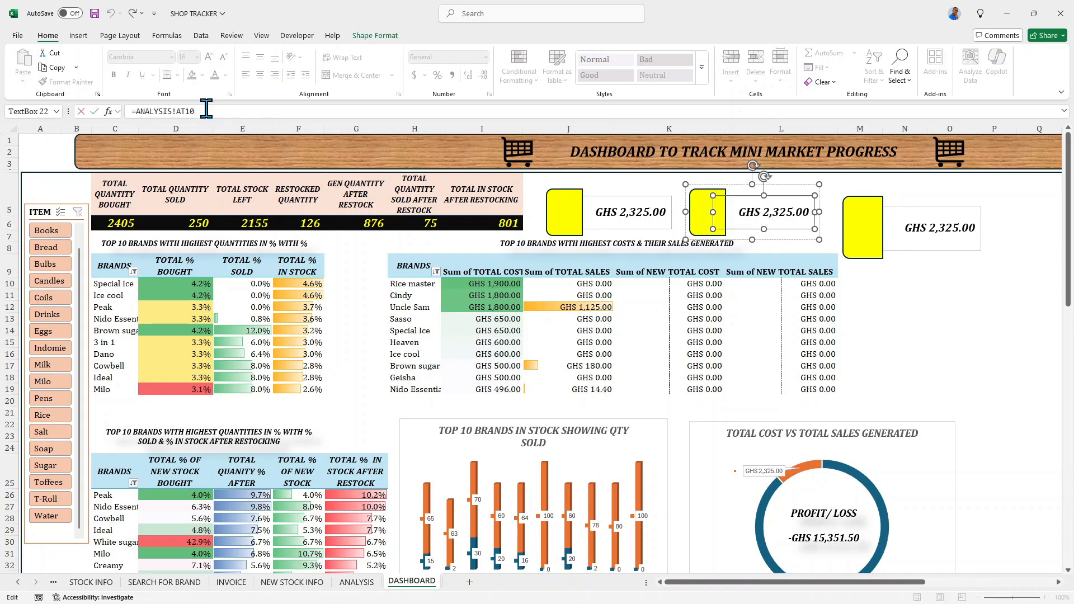
key(BackSpace)
key(BackSpace)
key(BackSpace)
key(BackSpace)
key(BackSpace)
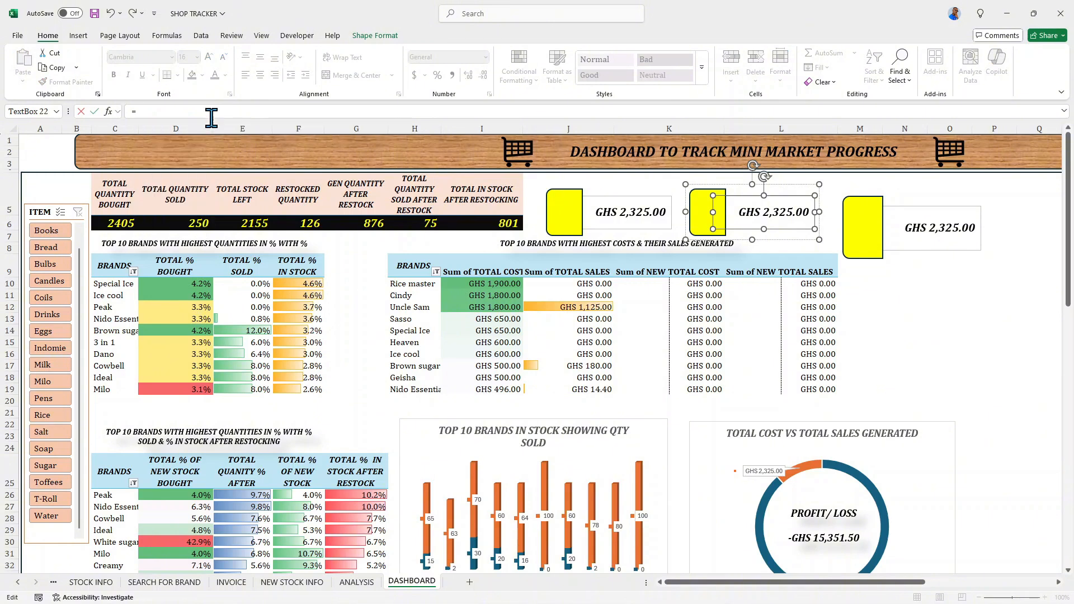
click(365, 587)
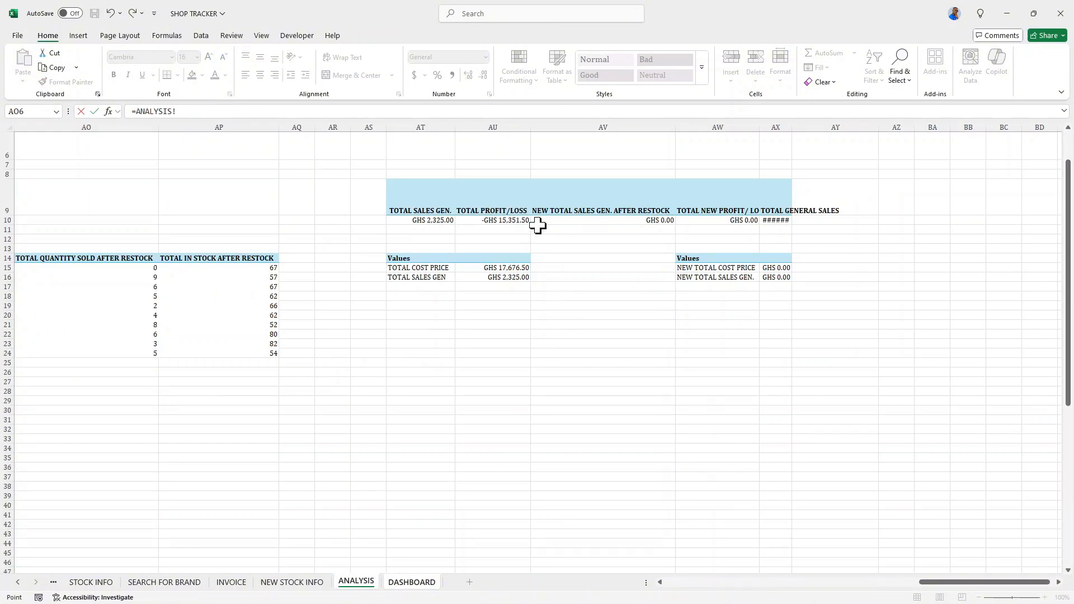
click(639, 227)
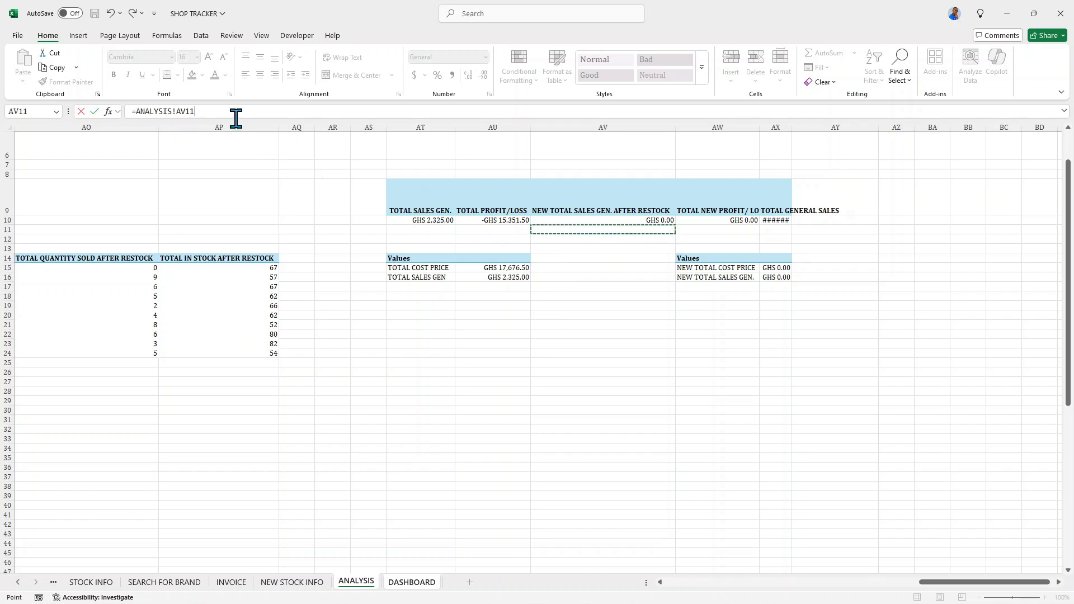
click(208, 115)
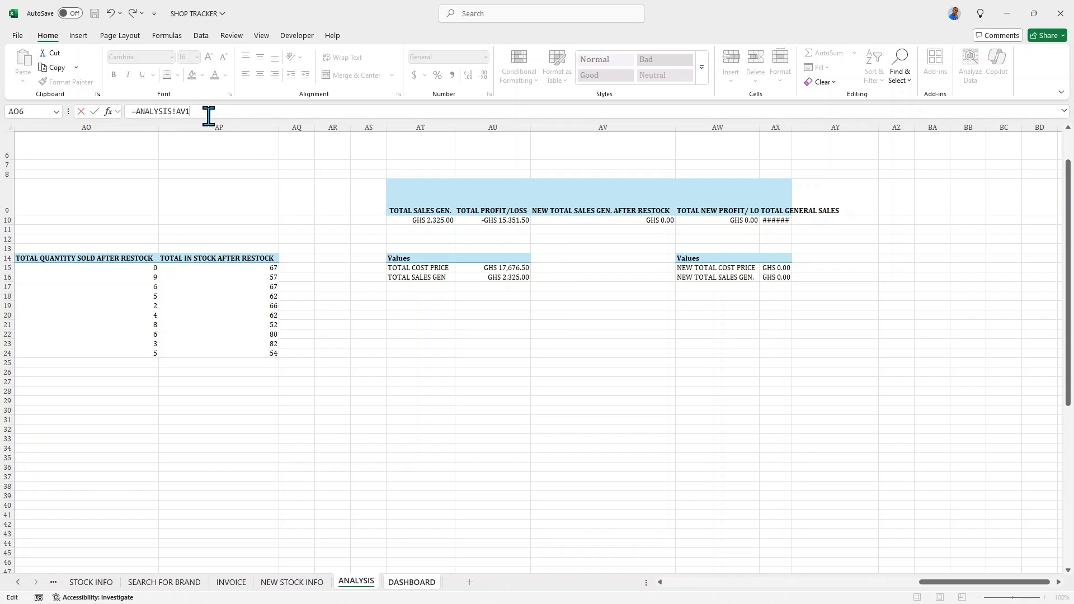
key(Return)
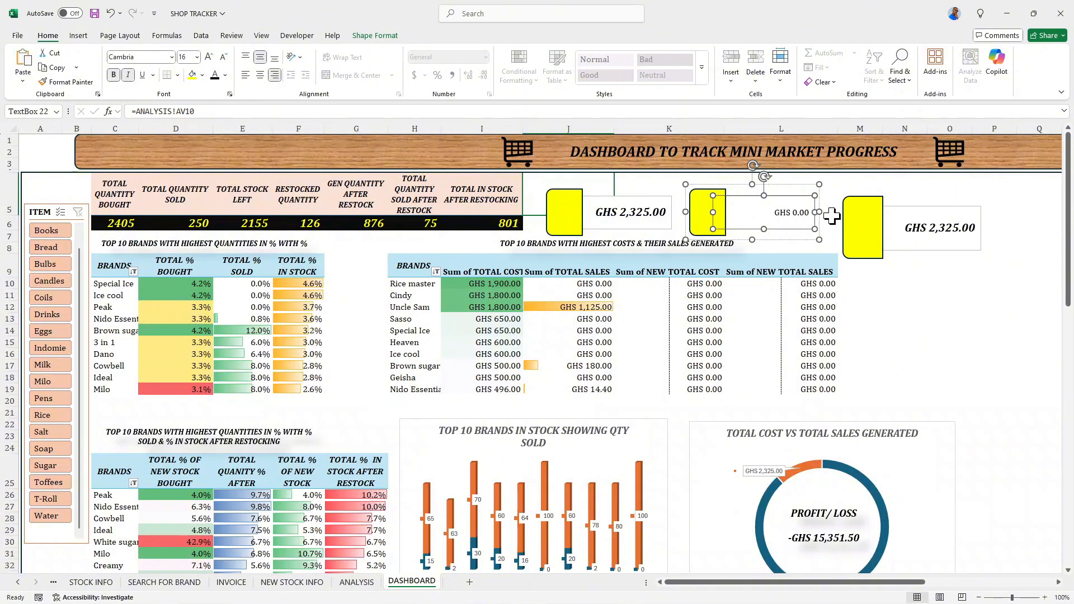
- Relink the third card's text box to the TOTAL GENERAL SALES value with =ANALYSIS!AX10
click(921, 228)
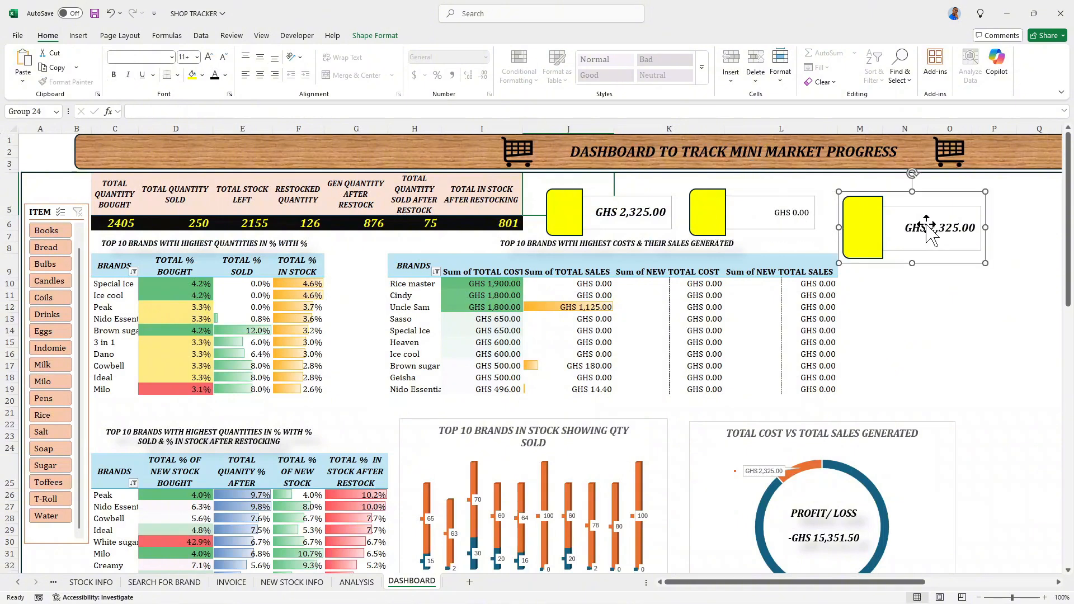
click(928, 227)
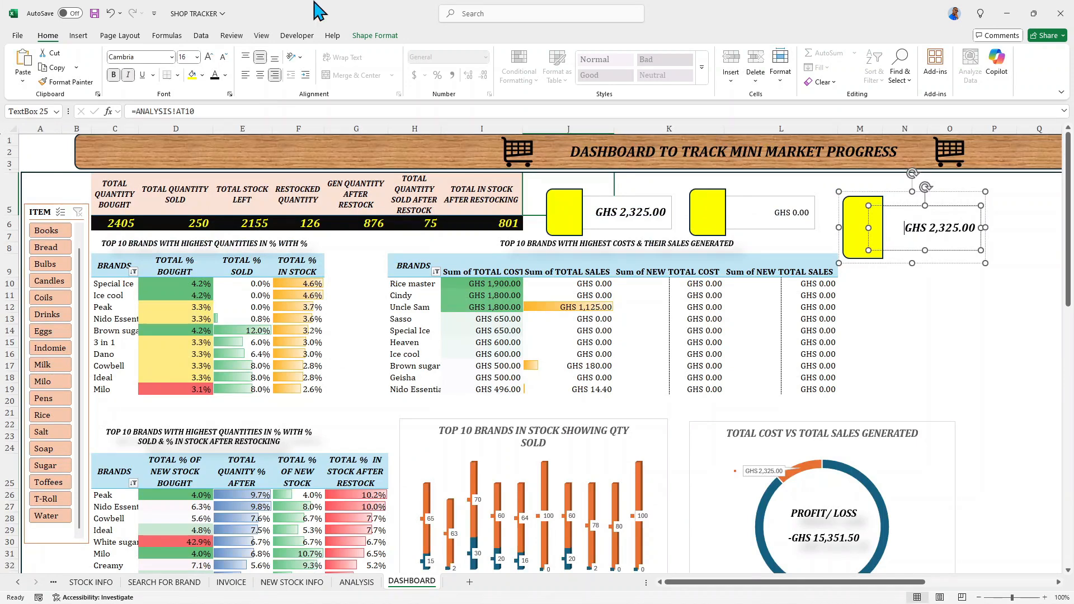
click(220, 109)
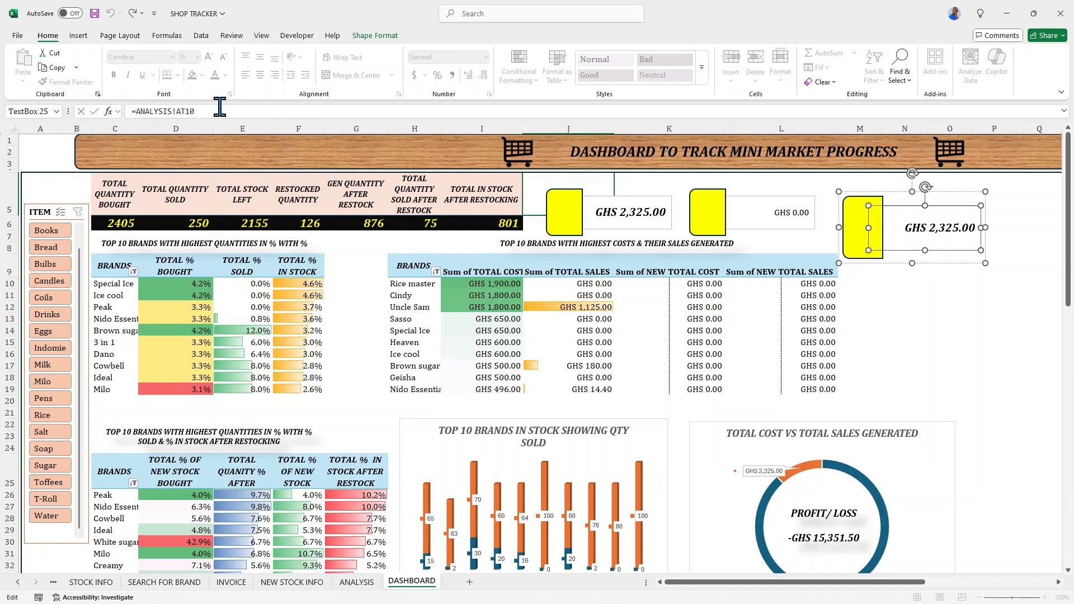
key(BackSpace)
key(BackSpace)
key(BackSpace)
click(356, 582)
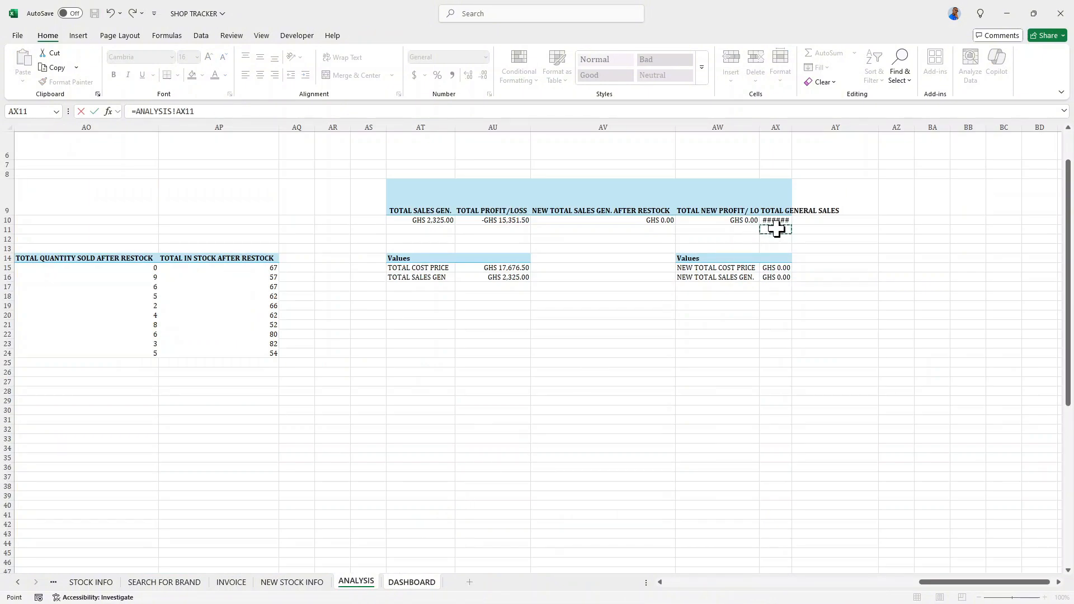
key(BackSpace)
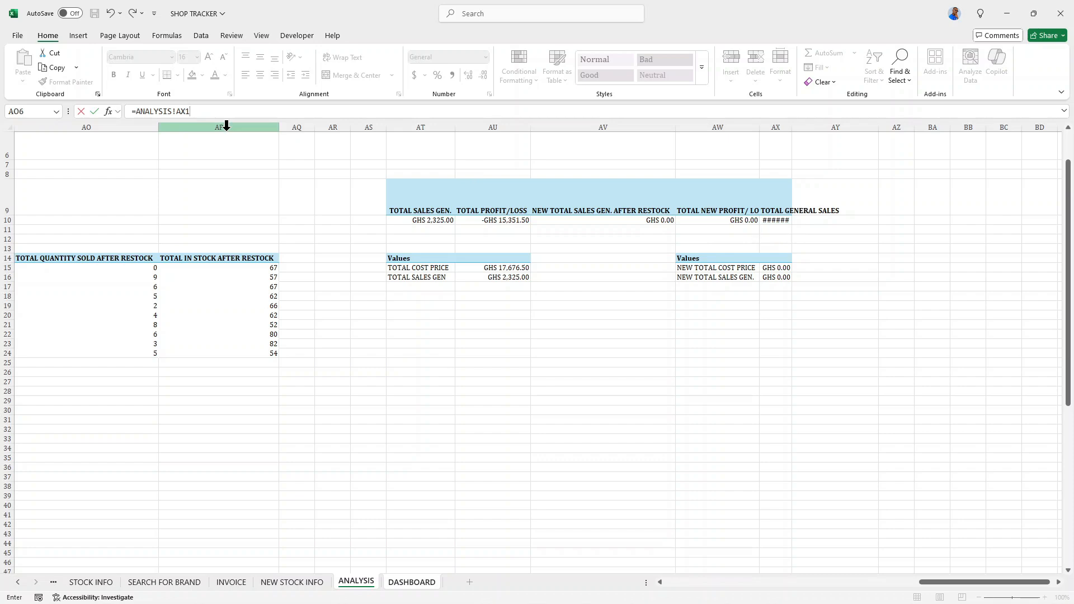
text(0)
key(Return)
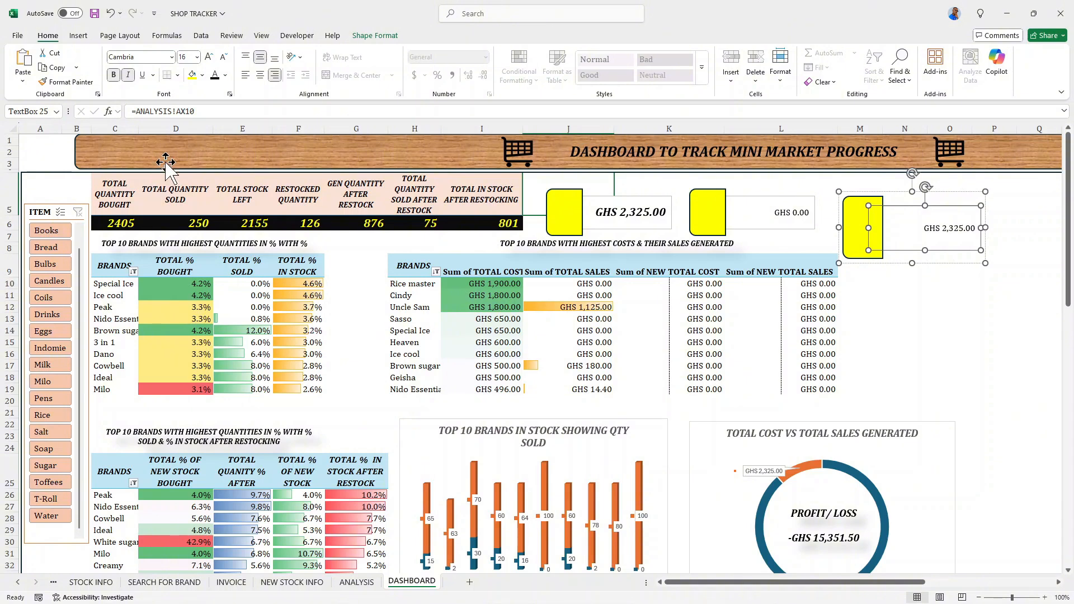
- Format the third card's linked sales value as 18 pt, bold and italic
click(926, 228)
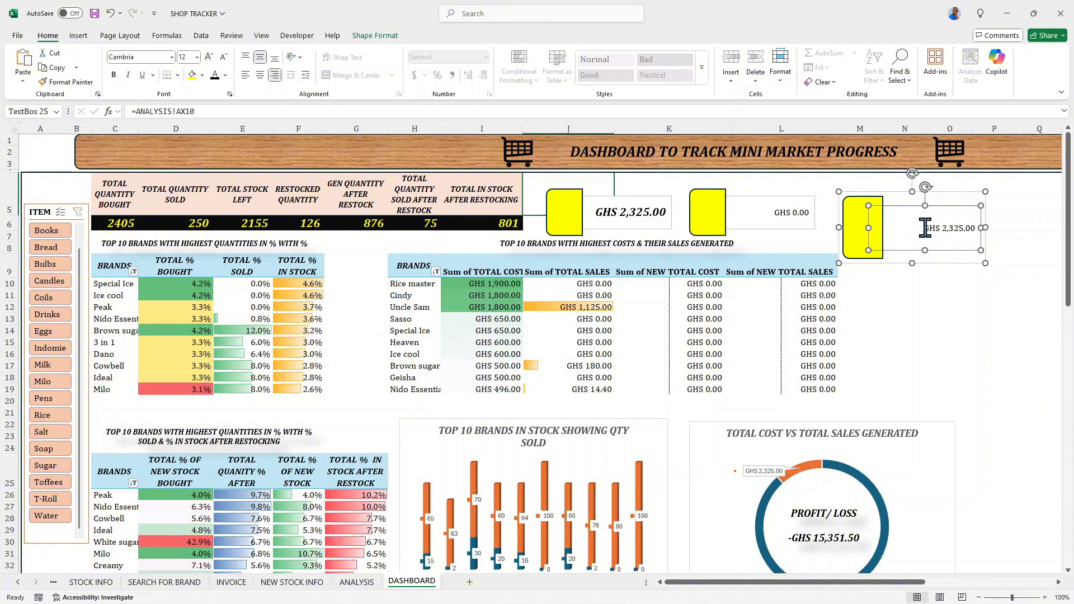
triple_click(926, 228)
click(115, 74)
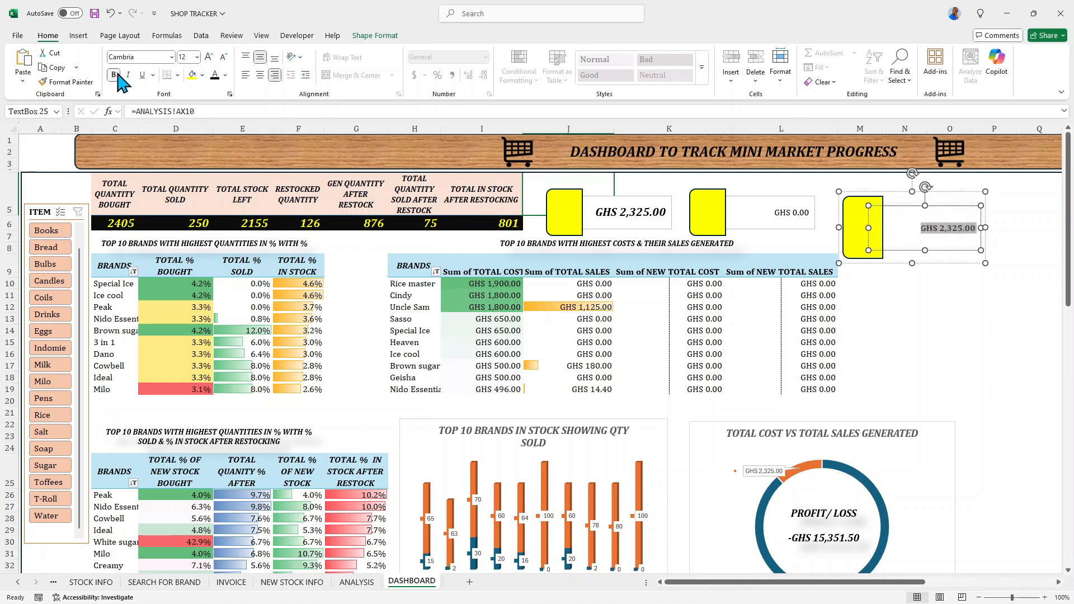
click(210, 57)
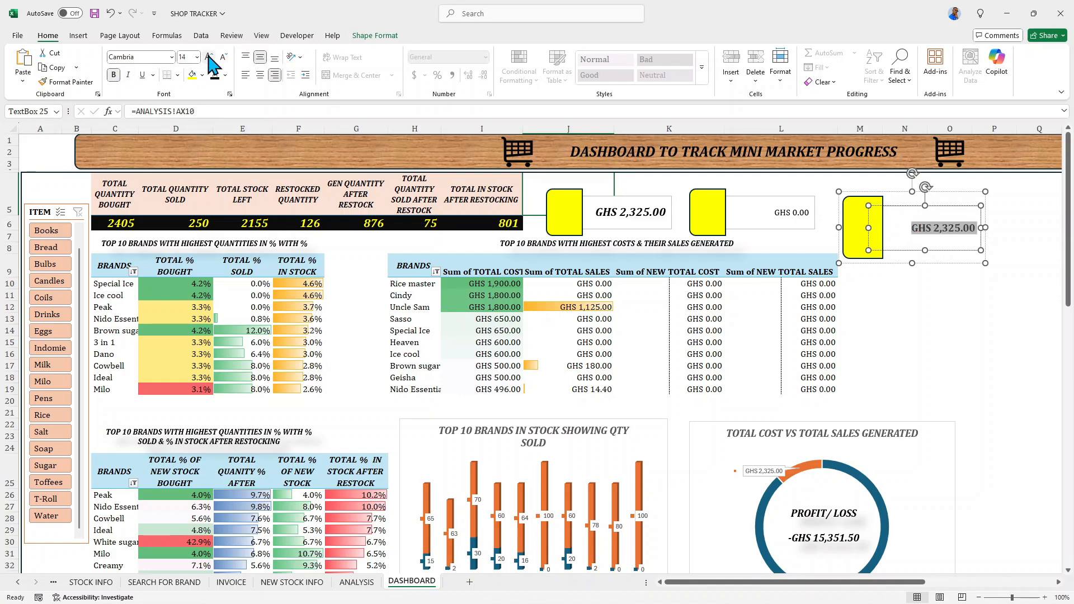
click(209, 57)
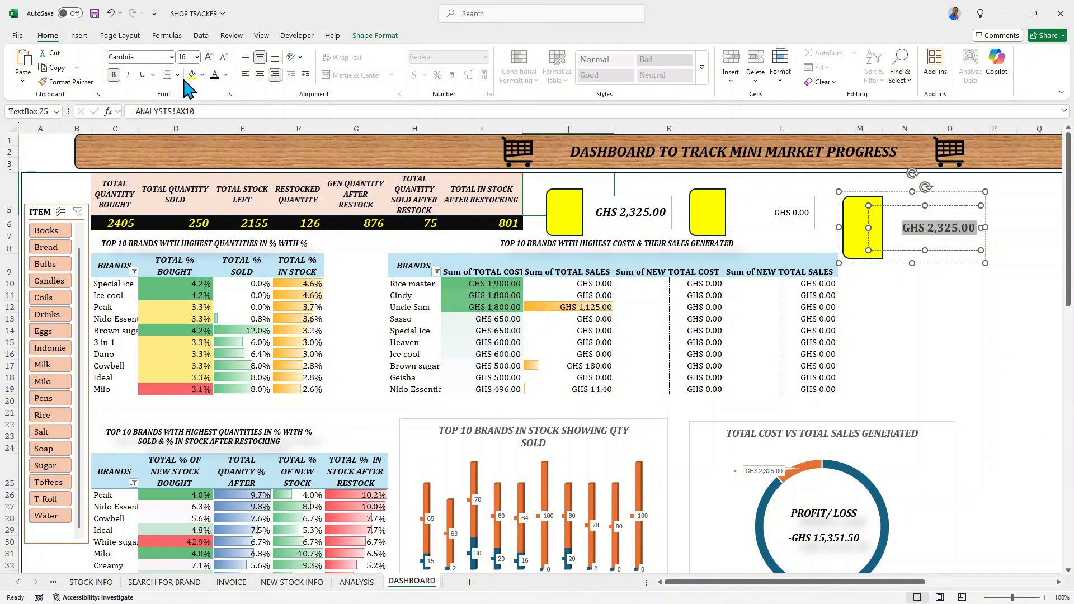
click(128, 74)
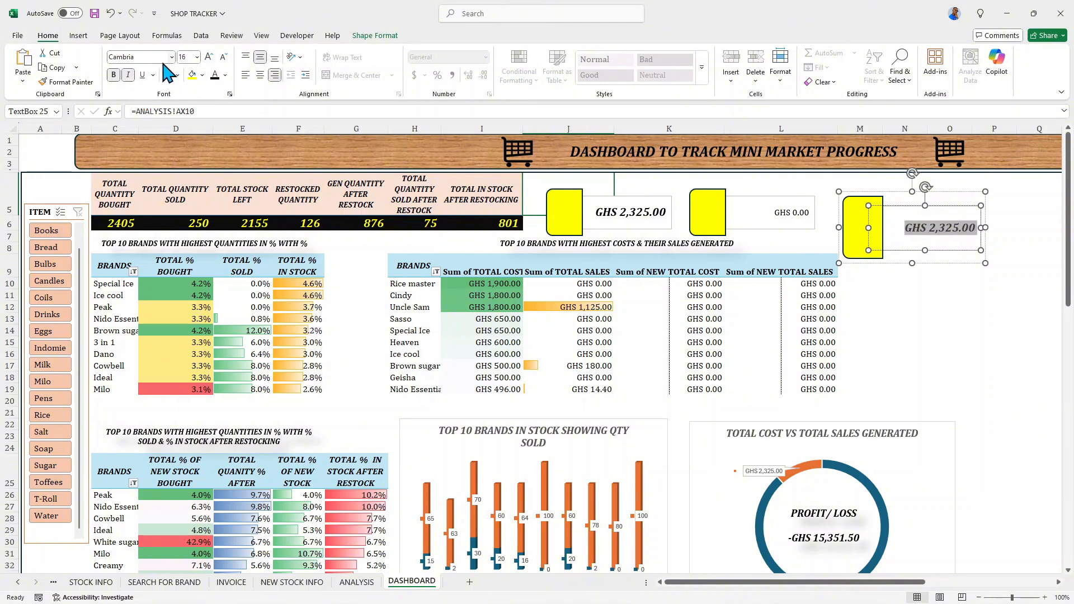
click(207, 57)
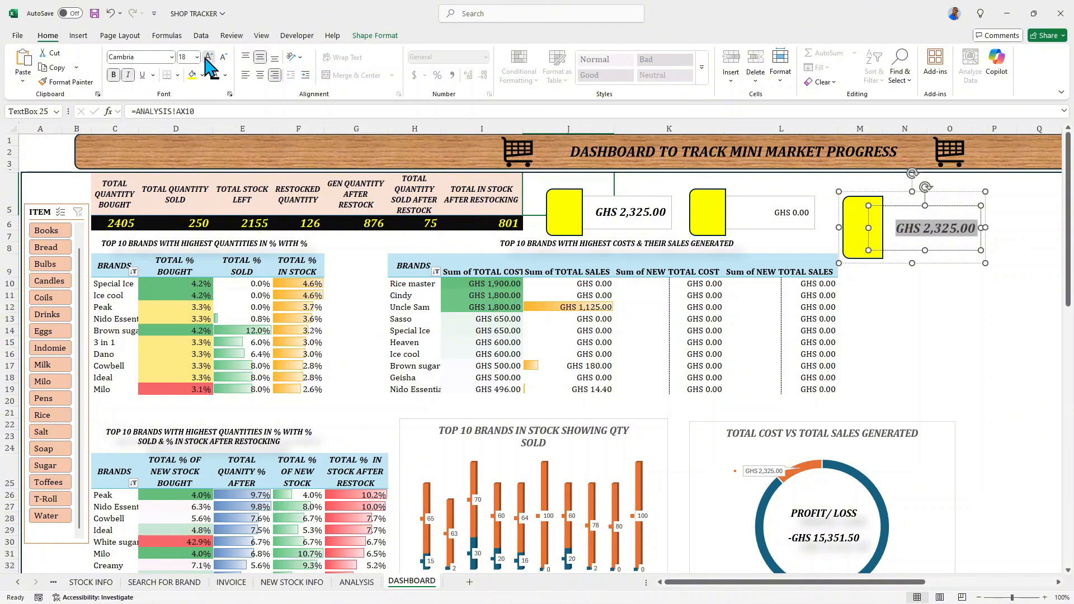
click(209, 58)
click(223, 58)
click(829, 207)
- Format the middle card's linked sales value as 18 pt, bold and italic
click(775, 213)
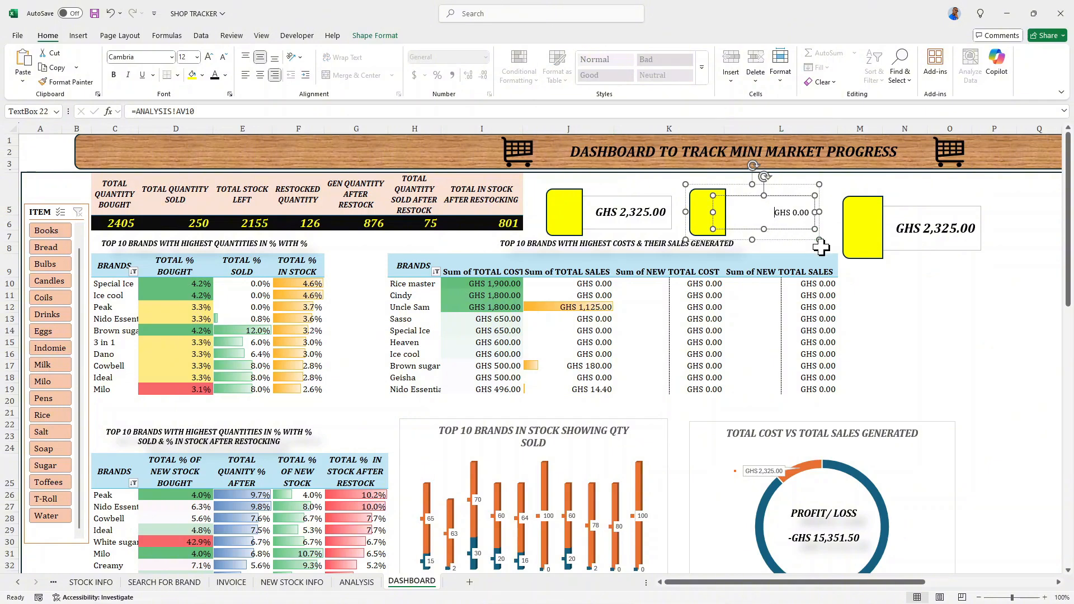
key(ctrl+a)
click(127, 75)
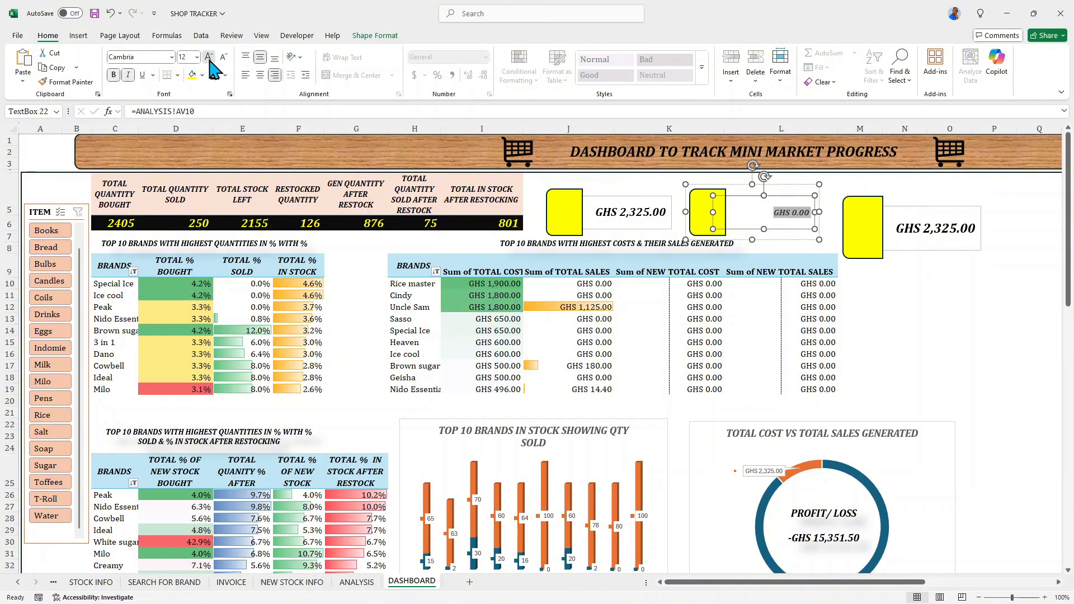
click(209, 56)
click(209, 57)
click(208, 56)
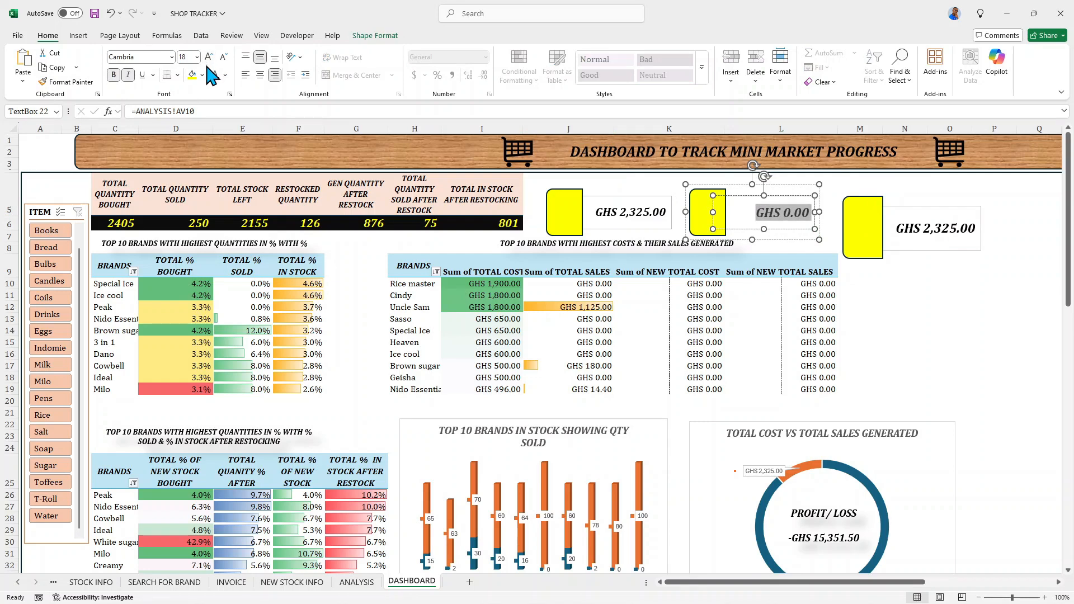
click(836, 187)
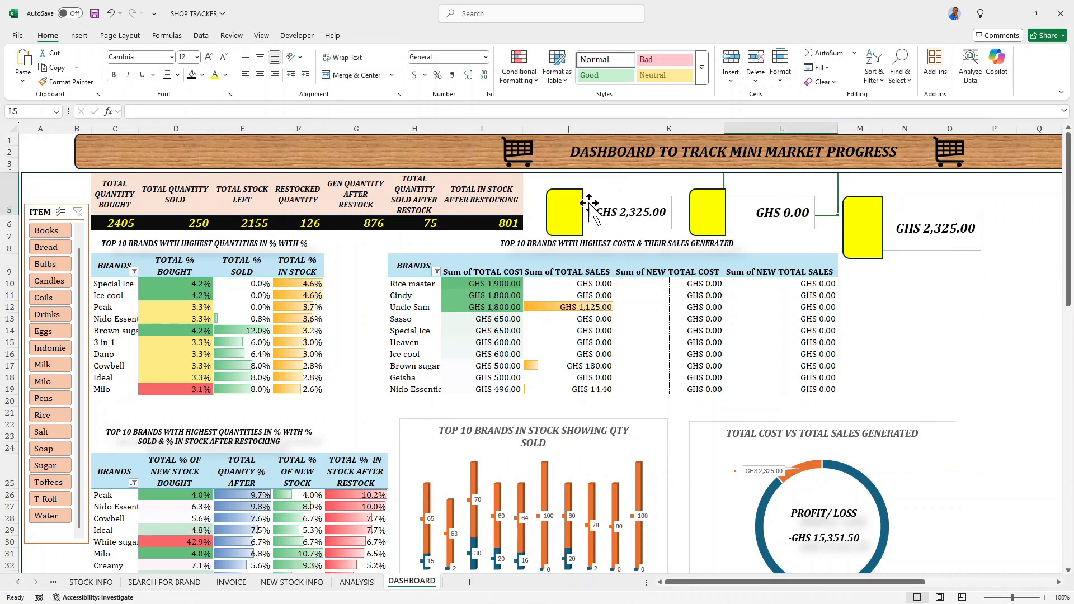
- Draw a rounded rectangle bar about 2.17" wide and 0.24" high just above the first card
click(77, 36)
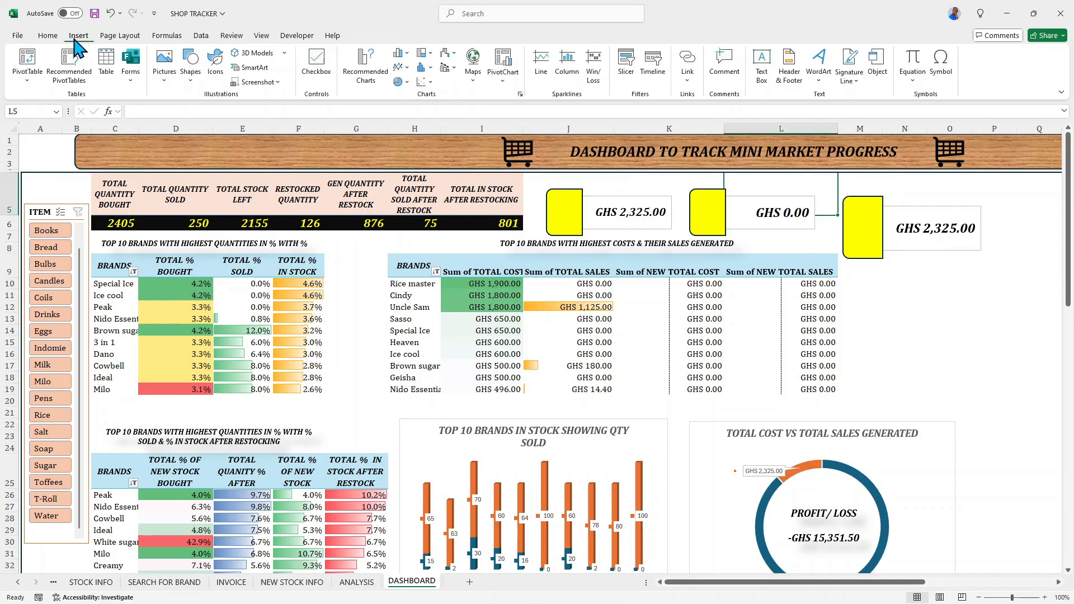
click(190, 78)
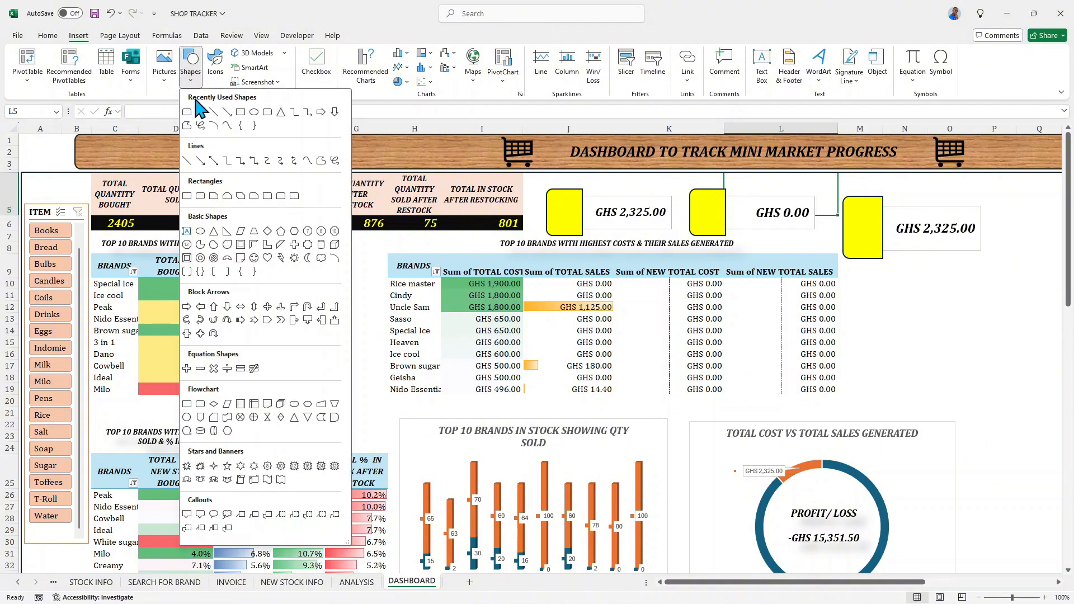
click(264, 108)
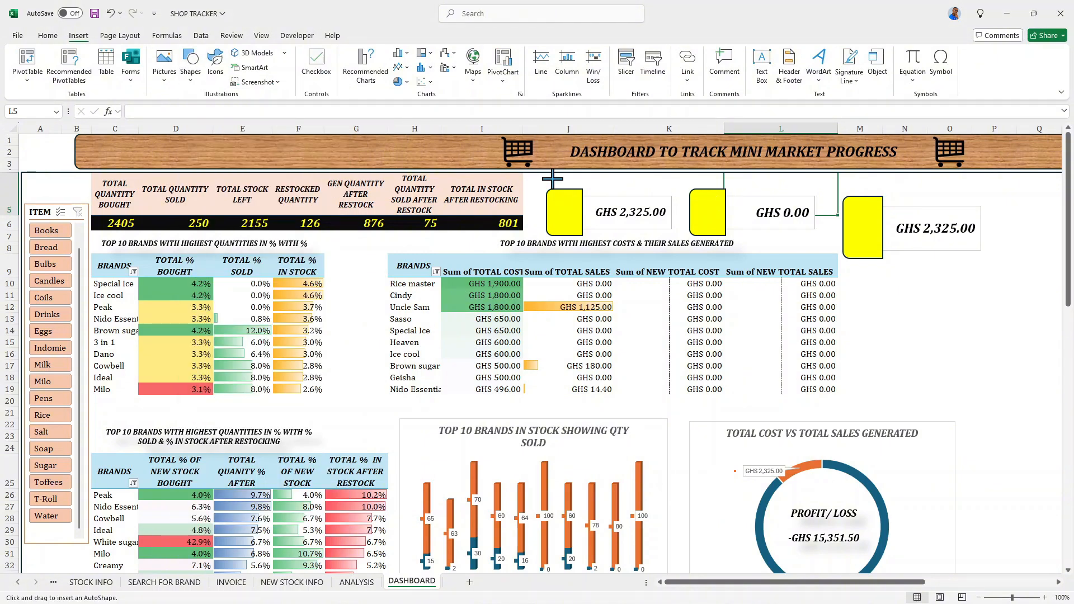
drag(568, 183, 610, 186)
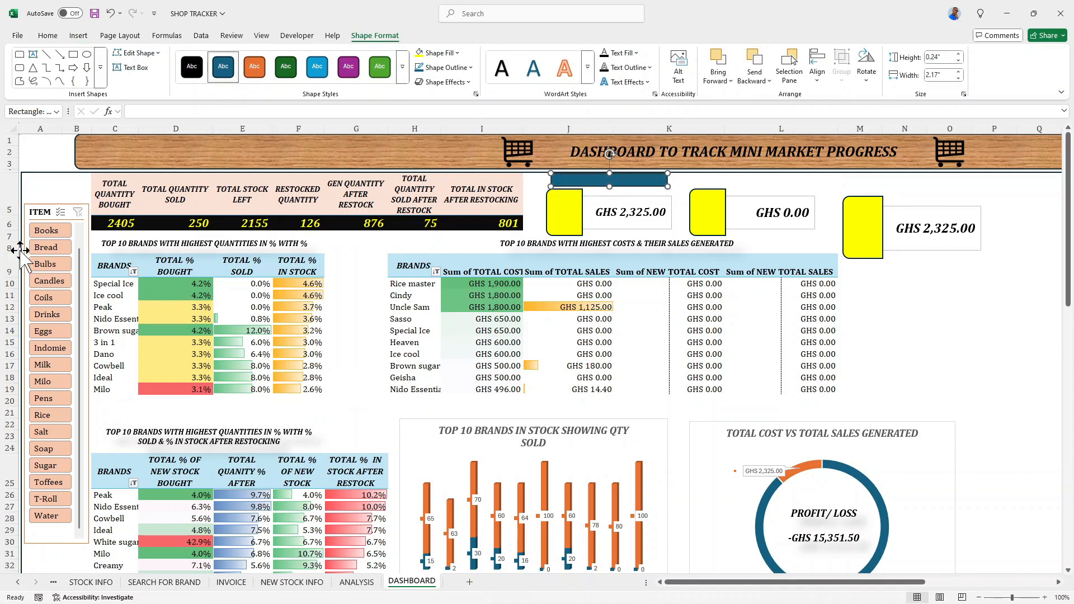
- Increase the height of row 6 holding the quantity totals and shrink row 7 beneath it
drag(15, 241, 14, 244)
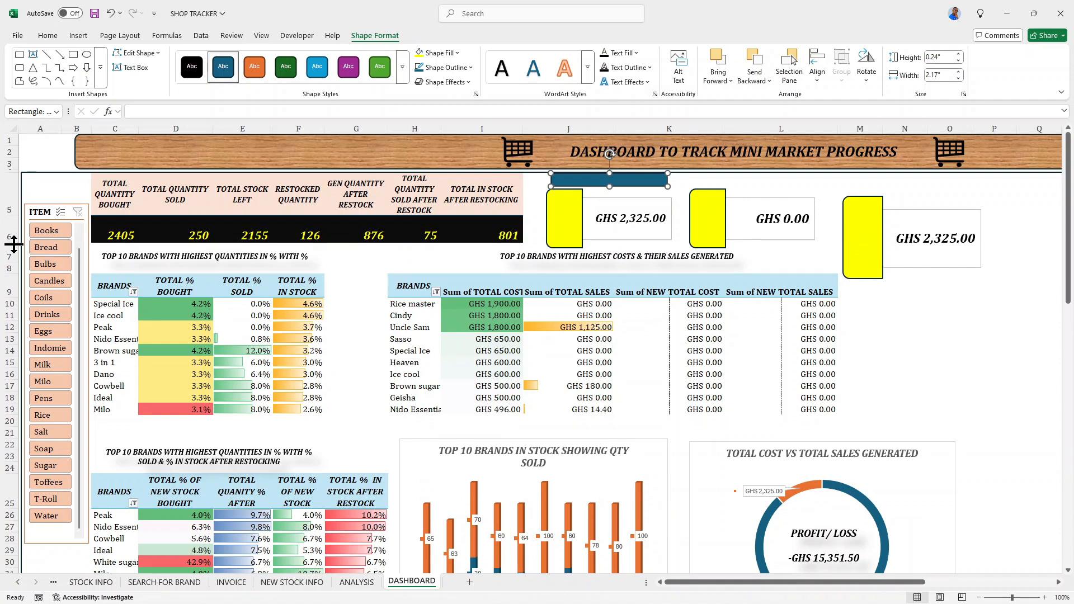
drag(17, 262, 15, 250)
click(5, 255)
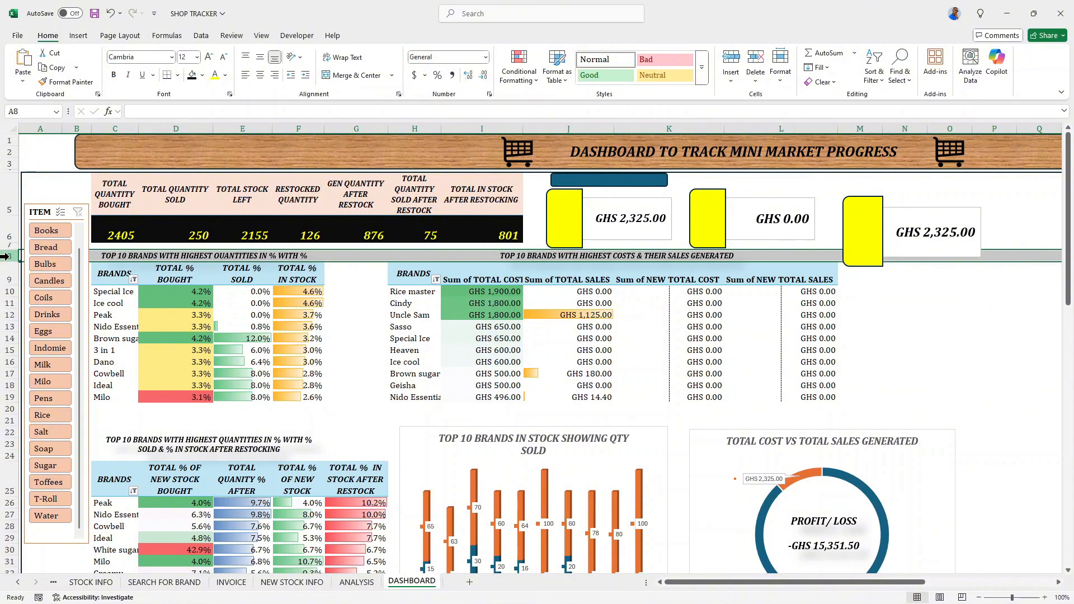
key(ctrl+shift+plus)
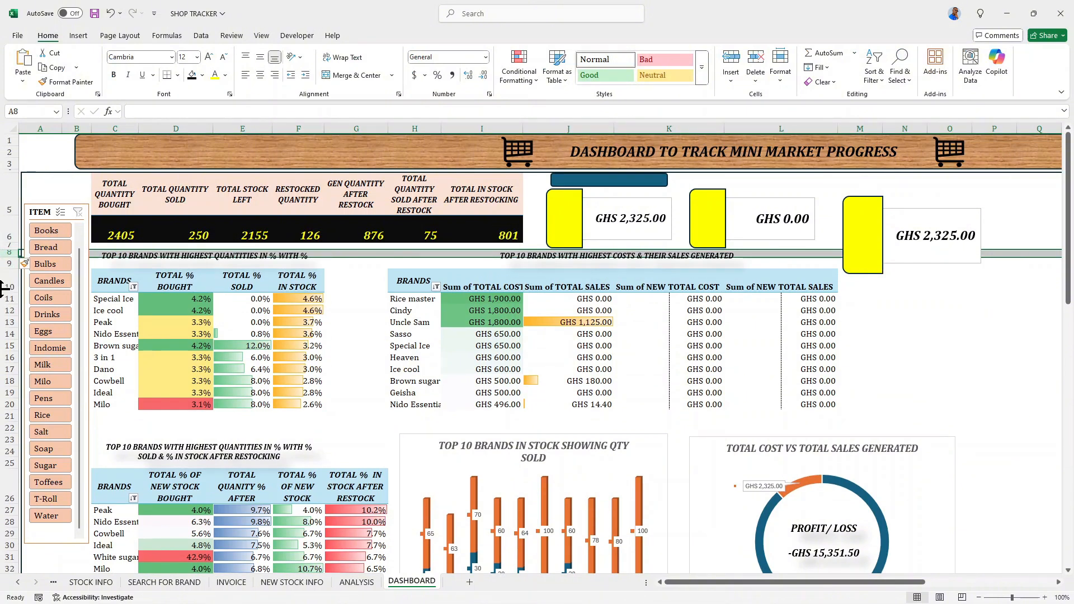
key(ctrl+z)
- Insert a row above row 7, directly below the black quantity totals row
click(7, 246)
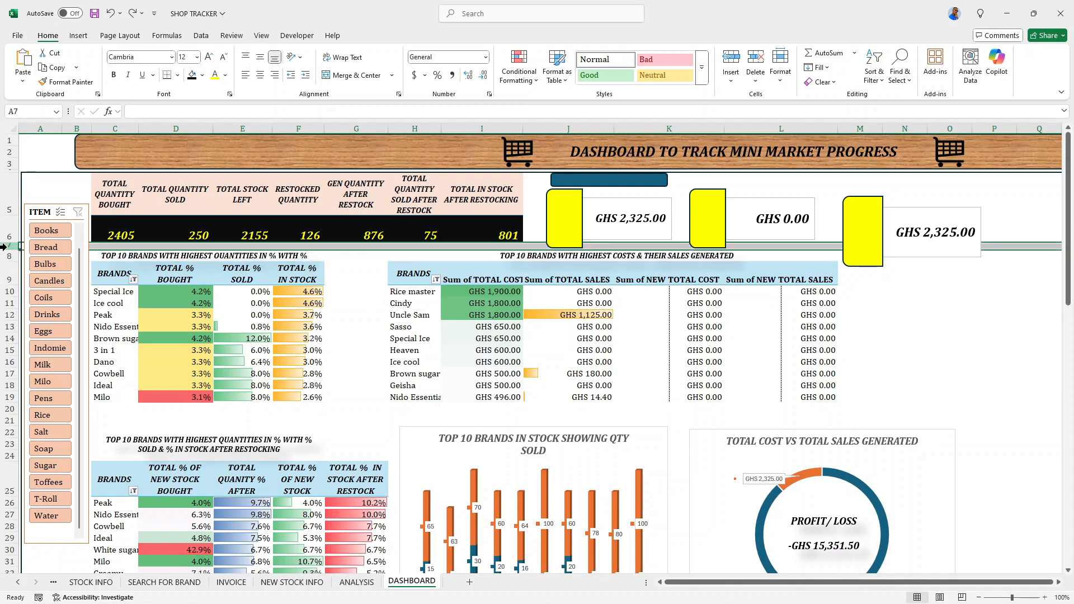
mouse_move(3, 247)
mouse_down()
mouse_move(3, 272)
mouse_move(10, 251)
mouse_up()
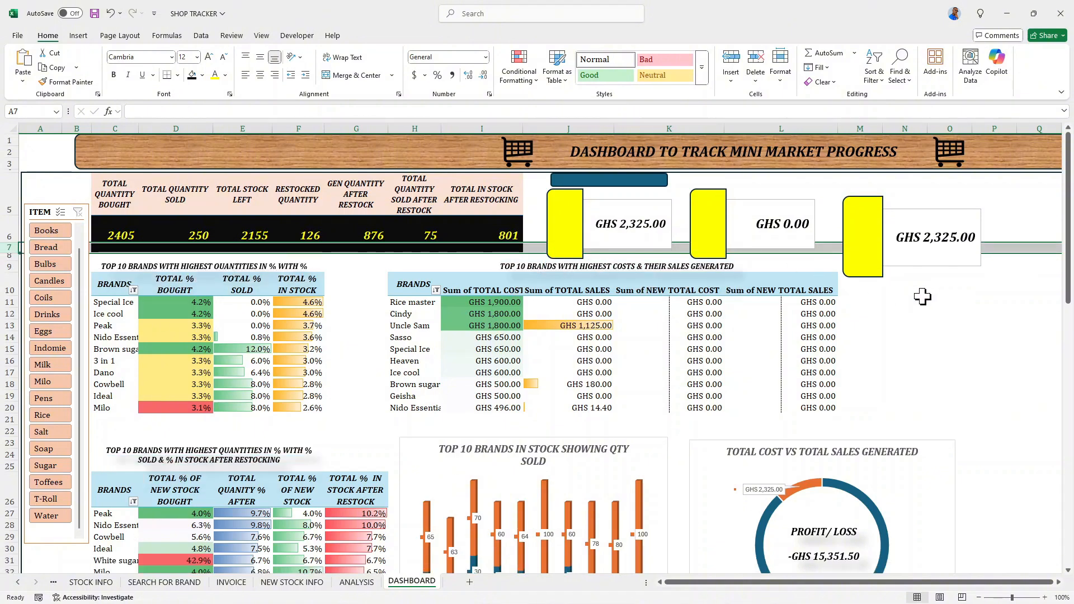
click(923, 297)
- Reduce the first card's height and nudge it down, clear of the bar above it
click(571, 228)
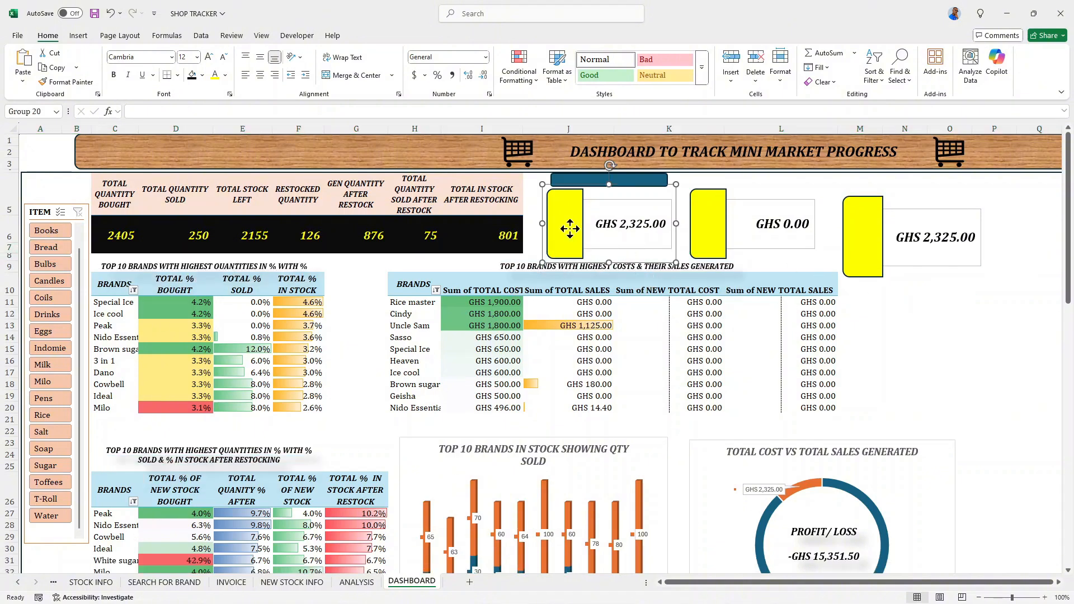
mouse_move(610, 262)
mouse_down()
mouse_move(609, 234)
mouse_move(599, 244)
mouse_up()
key(Down)
key(Down)
key(Down)
key(Down)
key(Down)
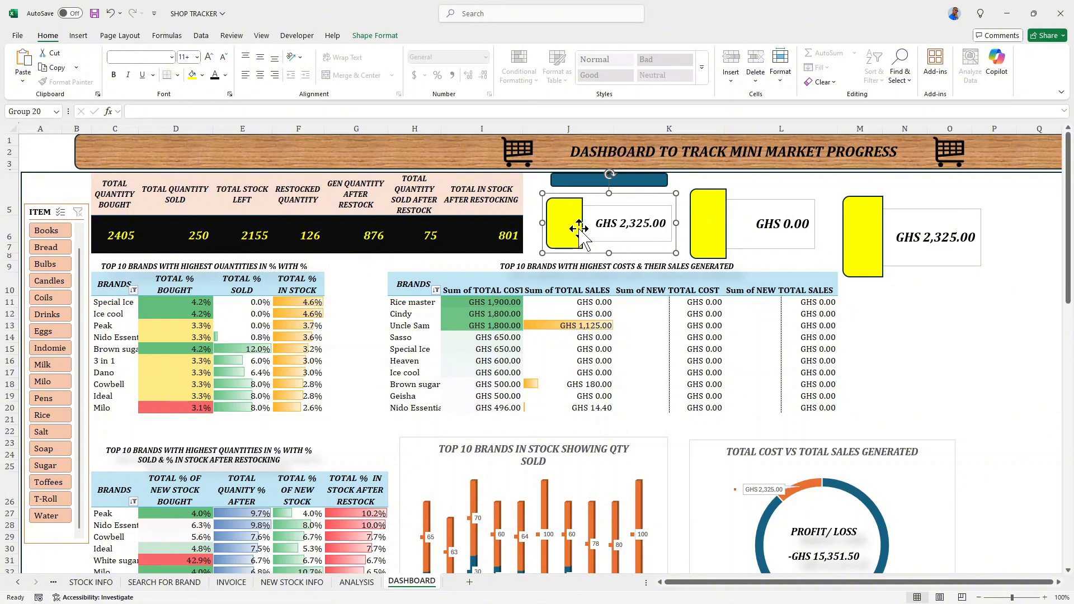
- Reduce the middle card's height and nudge it down until it lines up with the first card
click(705, 238)
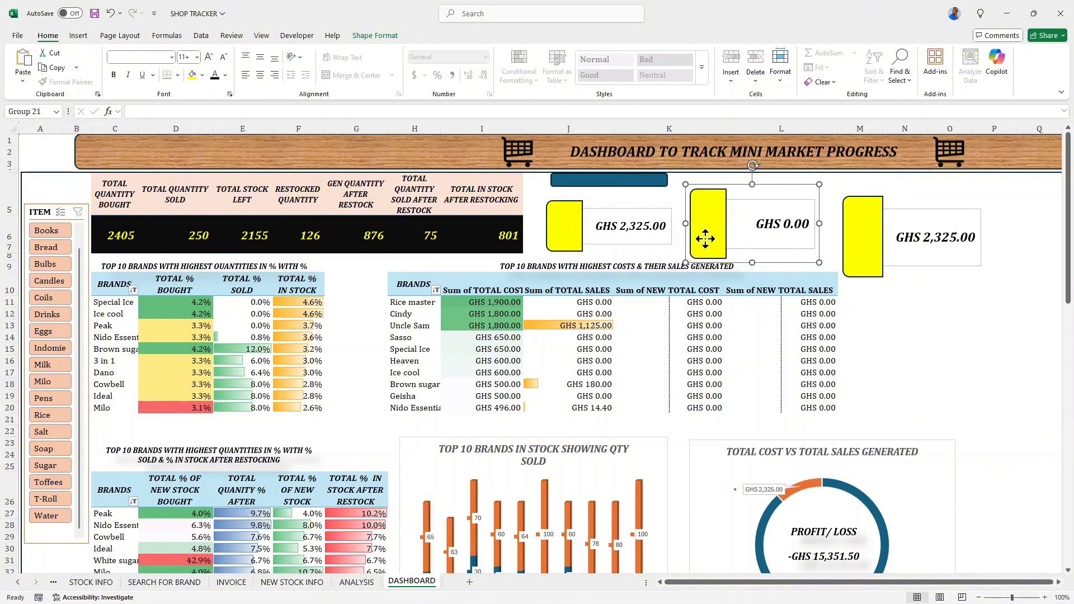
drag(752, 262, 747, 238)
key(Down)
key(Down)
key(Down)
key(Down)
key(Down)
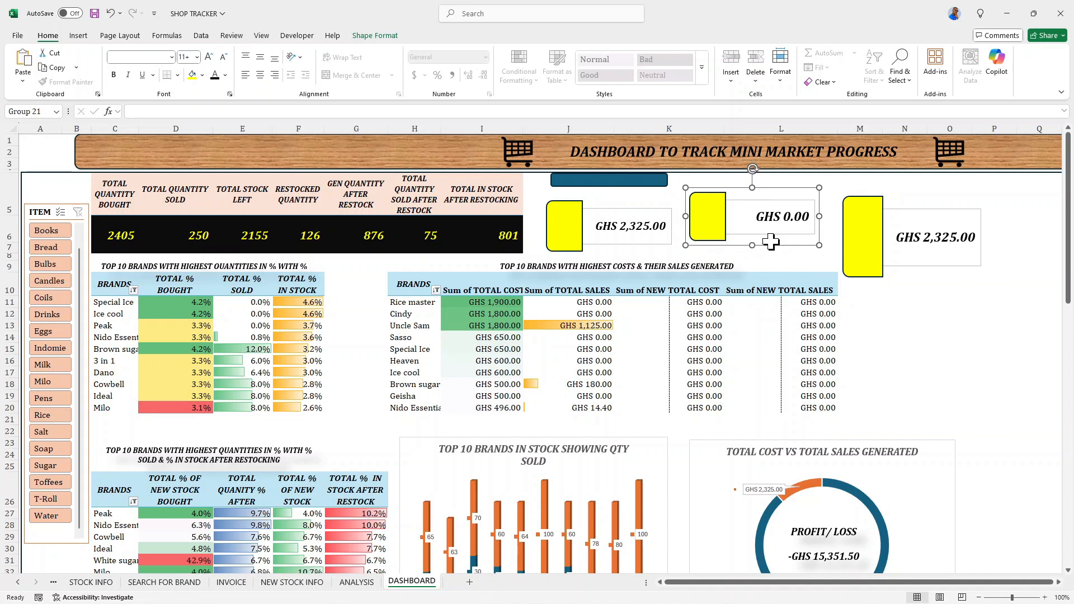
key(Down)
key(Down)
key(Down)
key(Down)
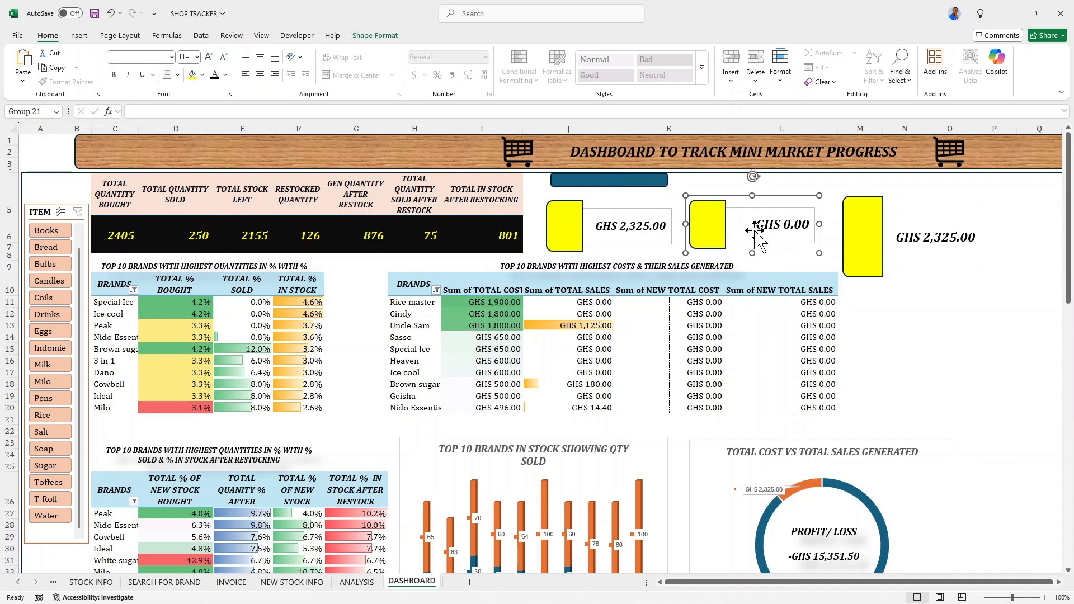
- Move the third card slightly up and left, and reduce its height
drag(873, 239, 870, 234)
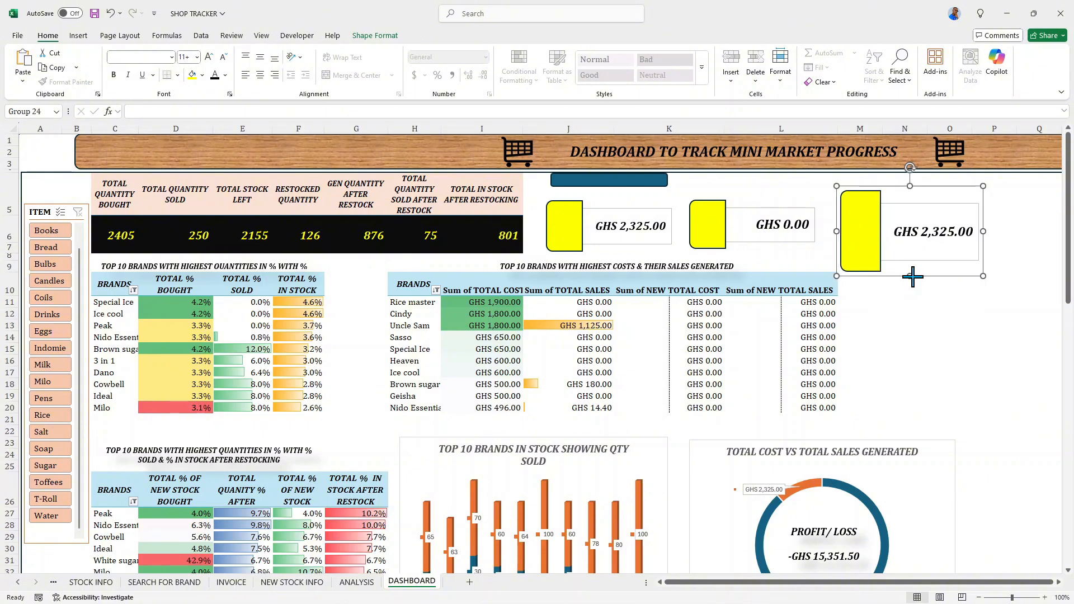
drag(909, 274, 890, 253)
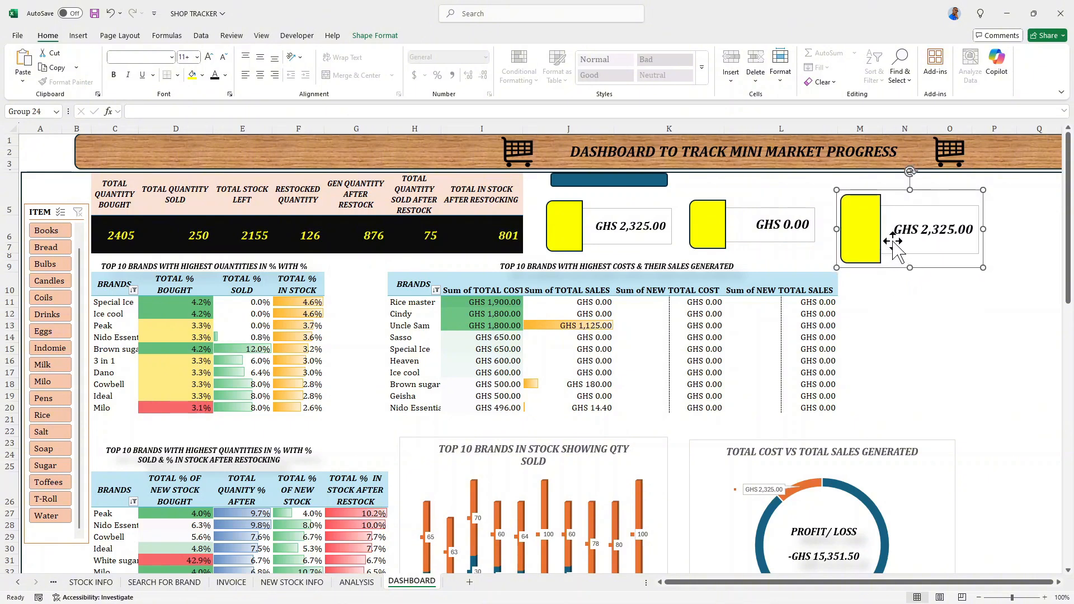
- Shift the blue bar above the first card slightly down and label it SALES GEN. in bold italic
drag(596, 181, 591, 187)
click(595, 188)
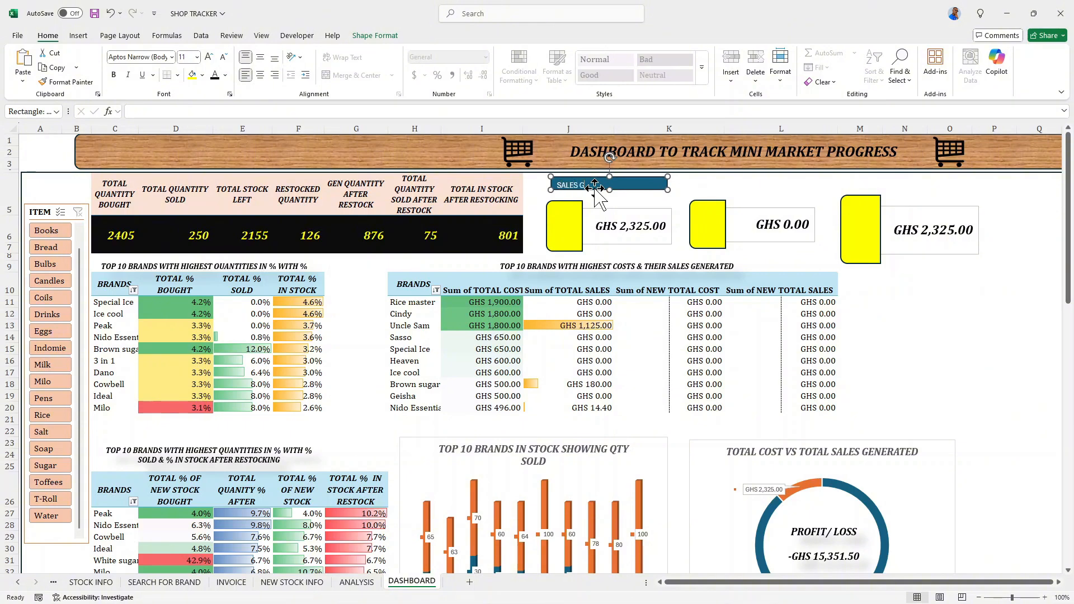
text(SALES GEN.)
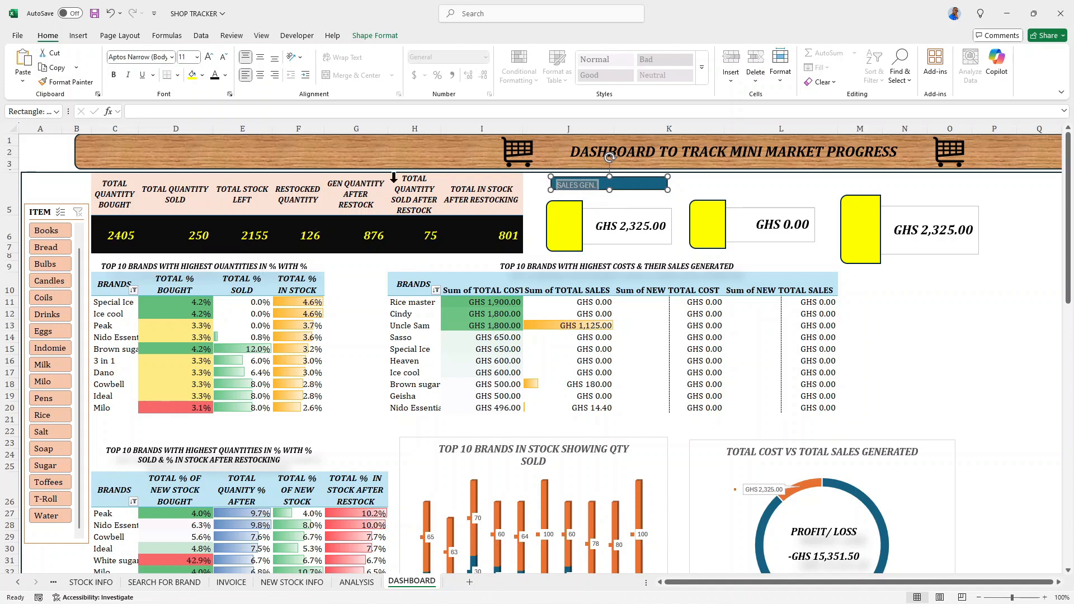
click(113, 75)
click(127, 74)
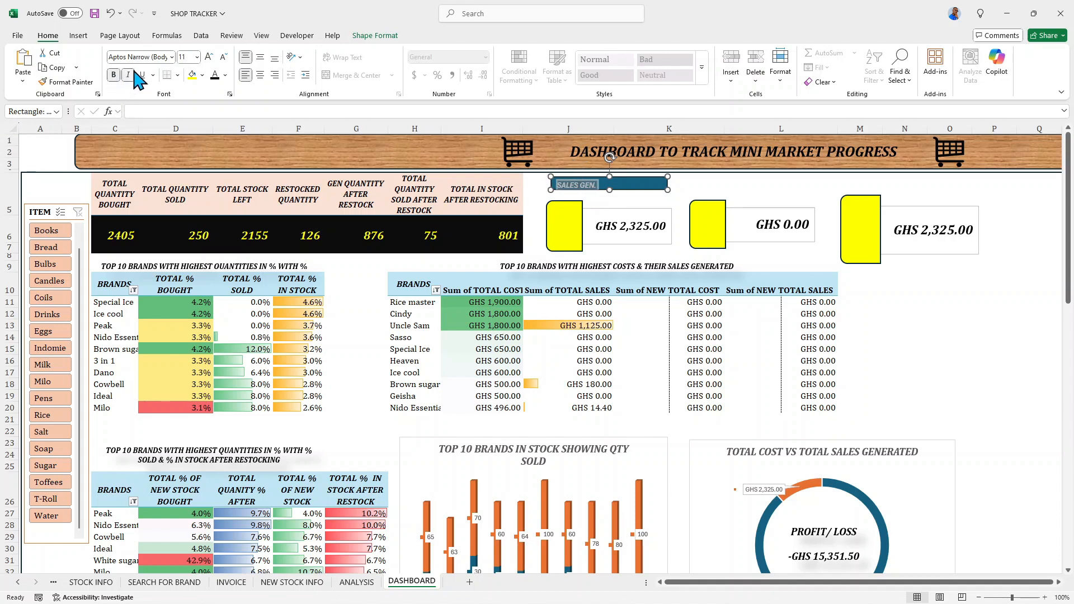
- Center the SALES GEN. label text horizontally and vertically, and set it in Cambria at size 14
click(261, 56)
click(261, 75)
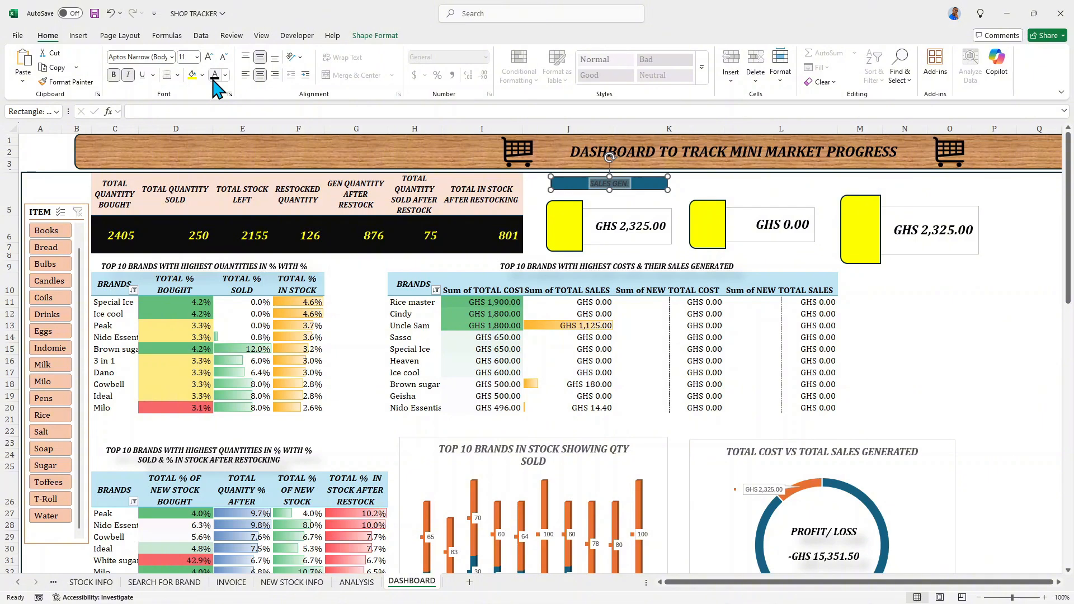
click(171, 57)
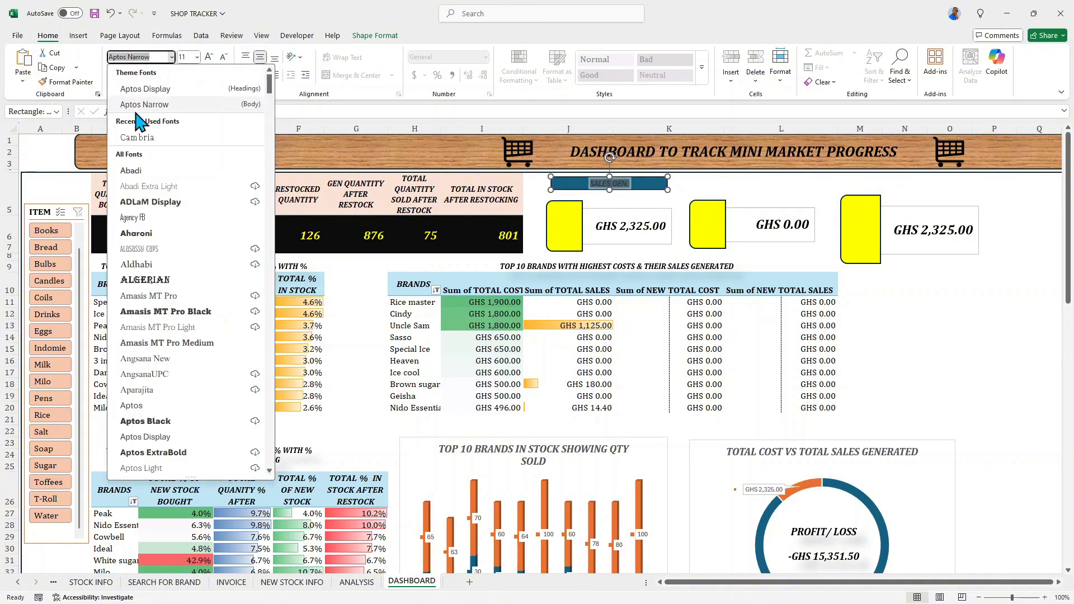
click(146, 138)
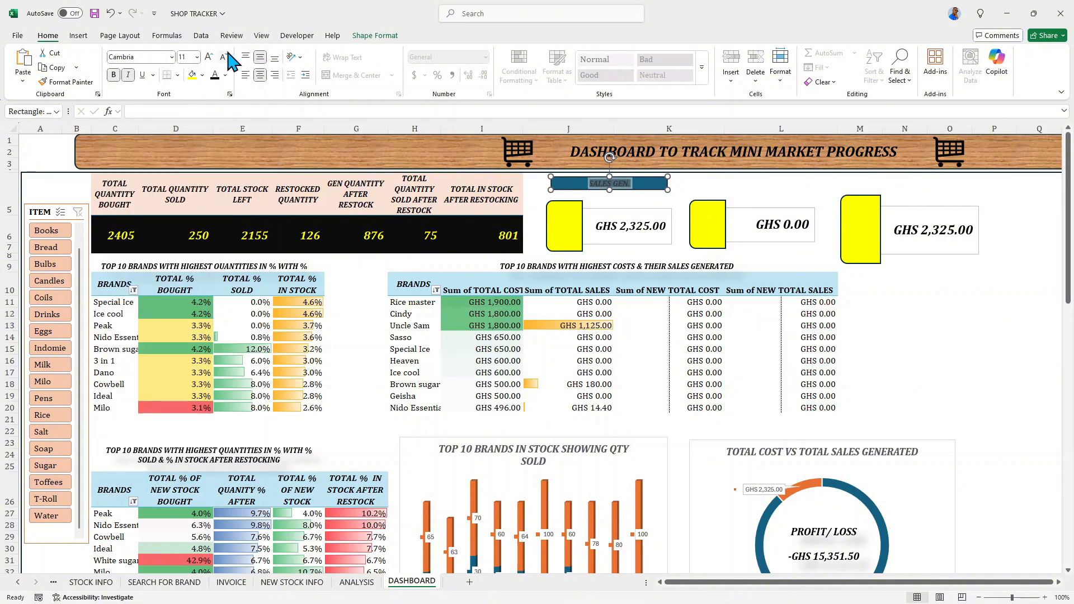
click(209, 57)
click(209, 57)
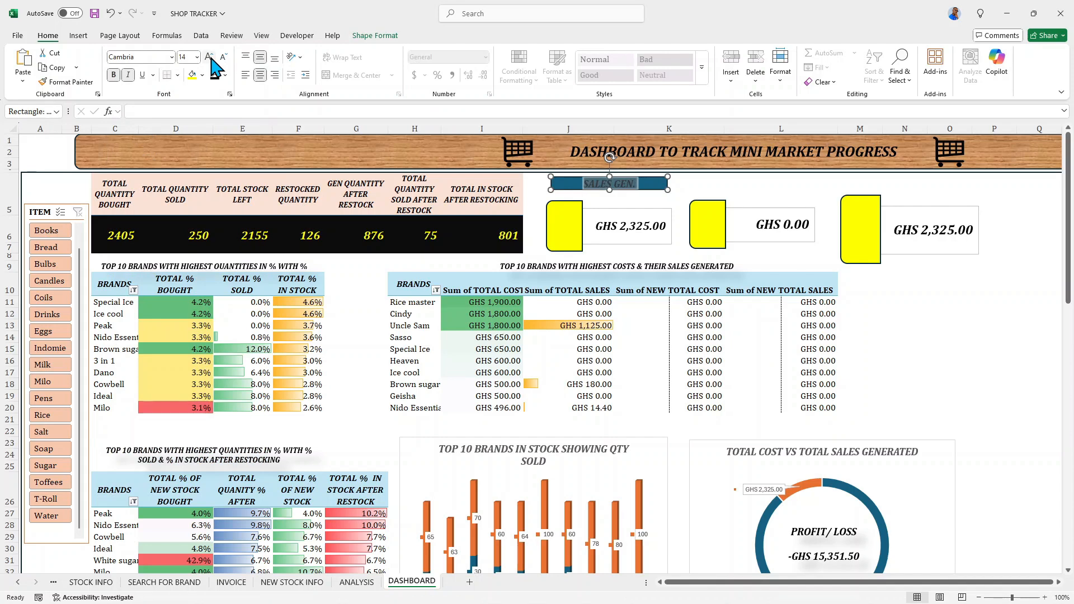
- Remove the fill from the SALES GEN. label shape and apply a soft shadow effect to it
click(375, 35)
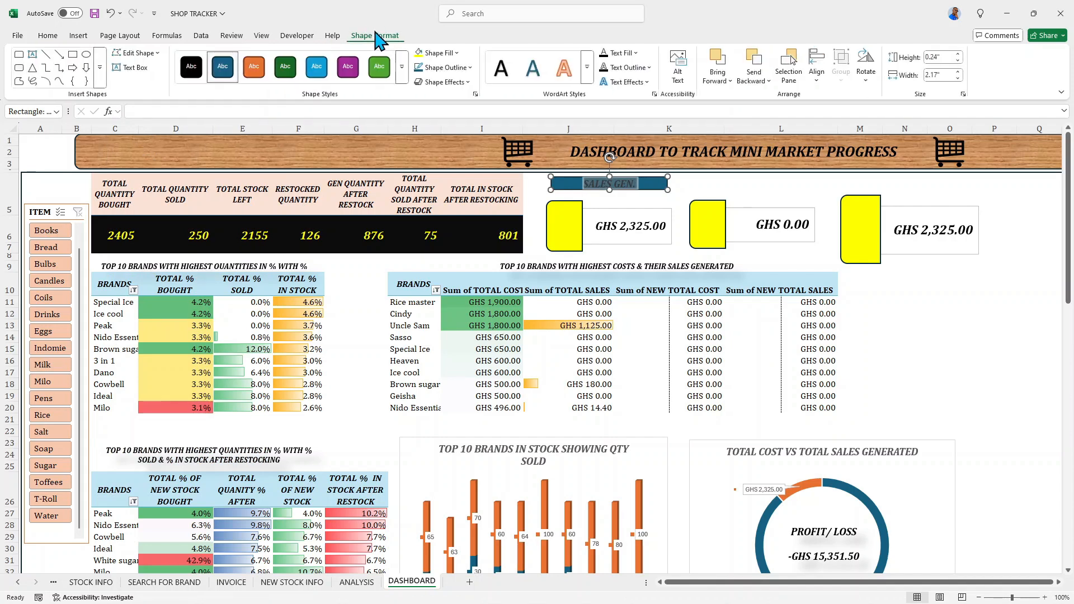
click(439, 53)
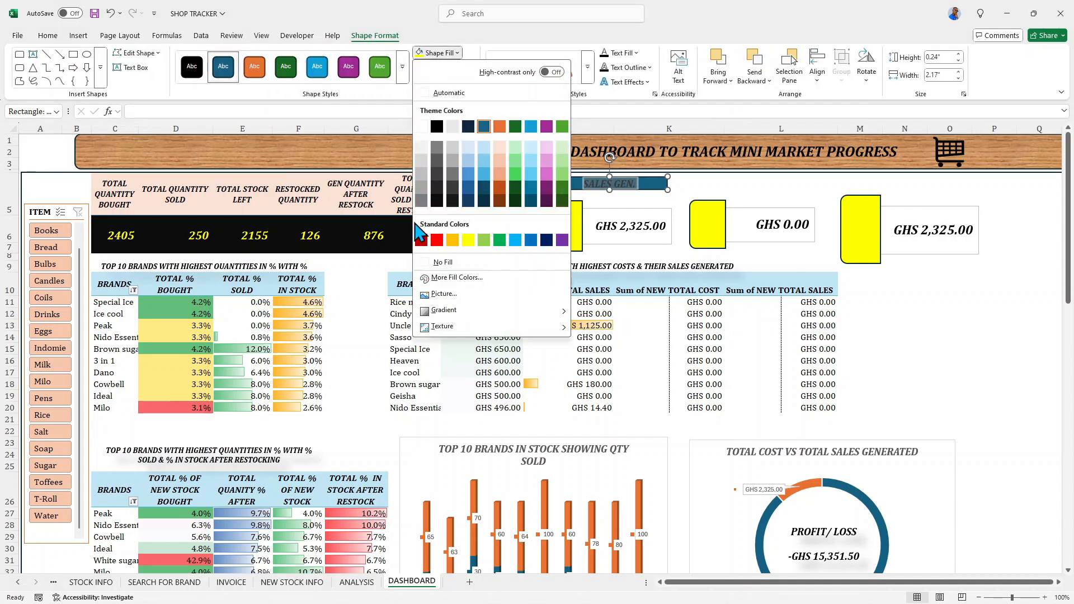
click(426, 262)
click(464, 82)
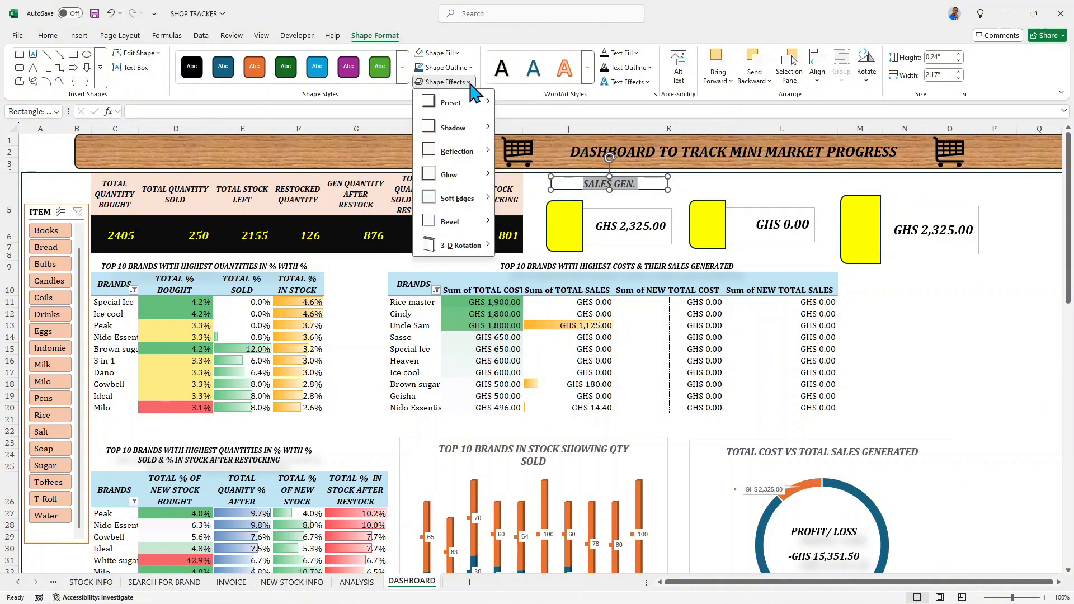
mouse_move(486, 110)
click(605, 171)
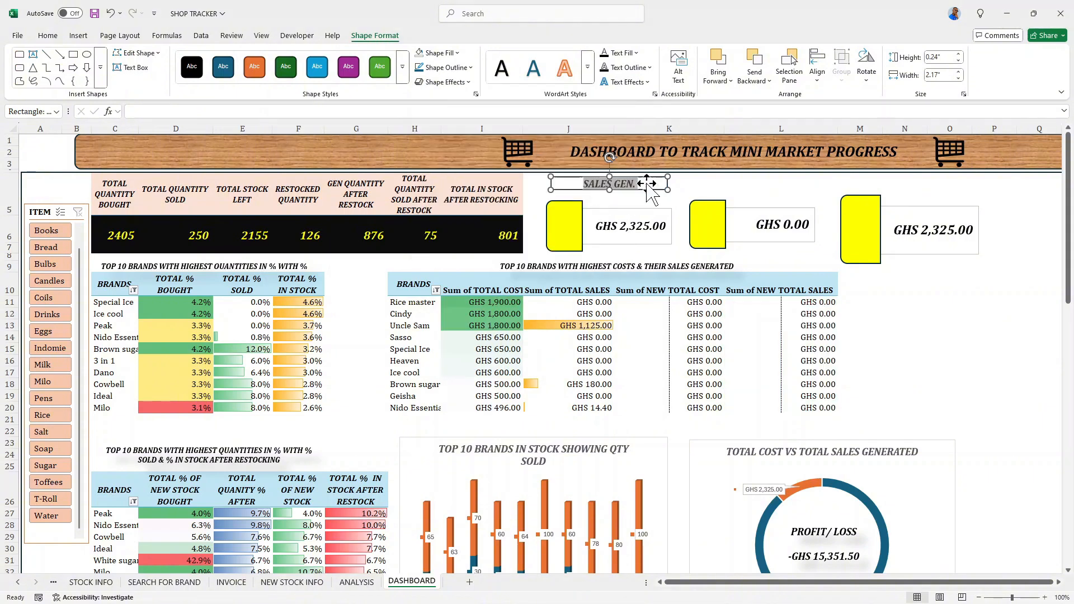
click(689, 190)
click(604, 186)
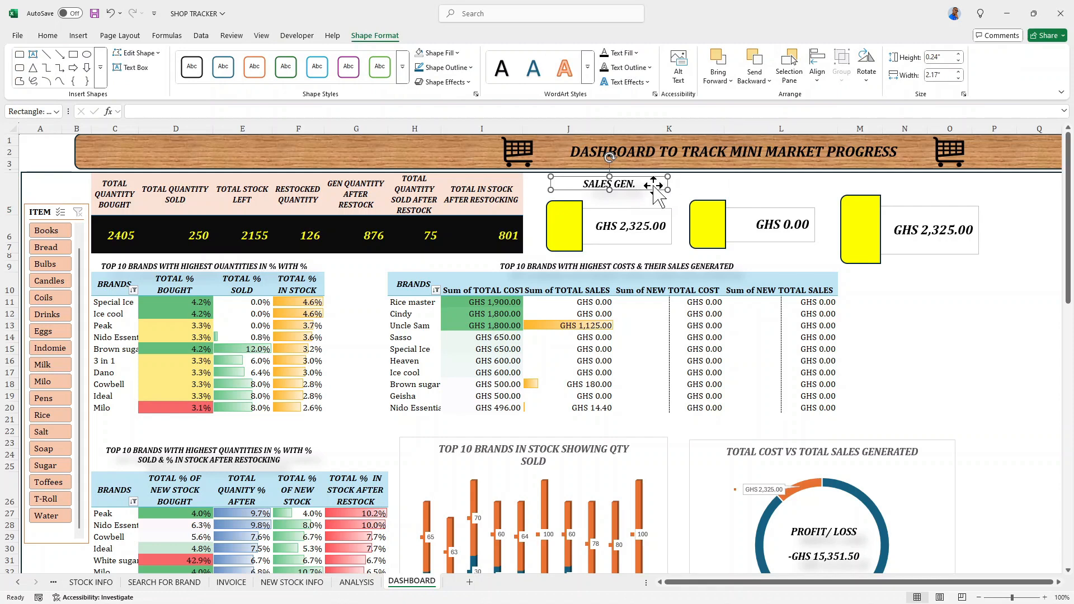
click(683, 186)
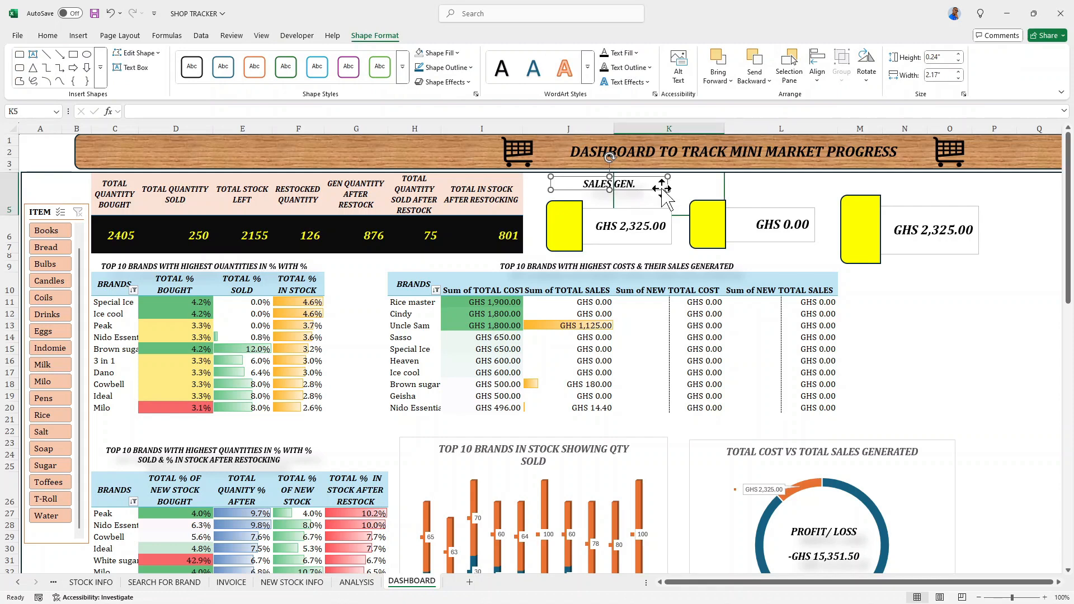
- Duplicate the SALES GEN. label twice, placing one copy above the middle card and one above the third card
click(598, 187)
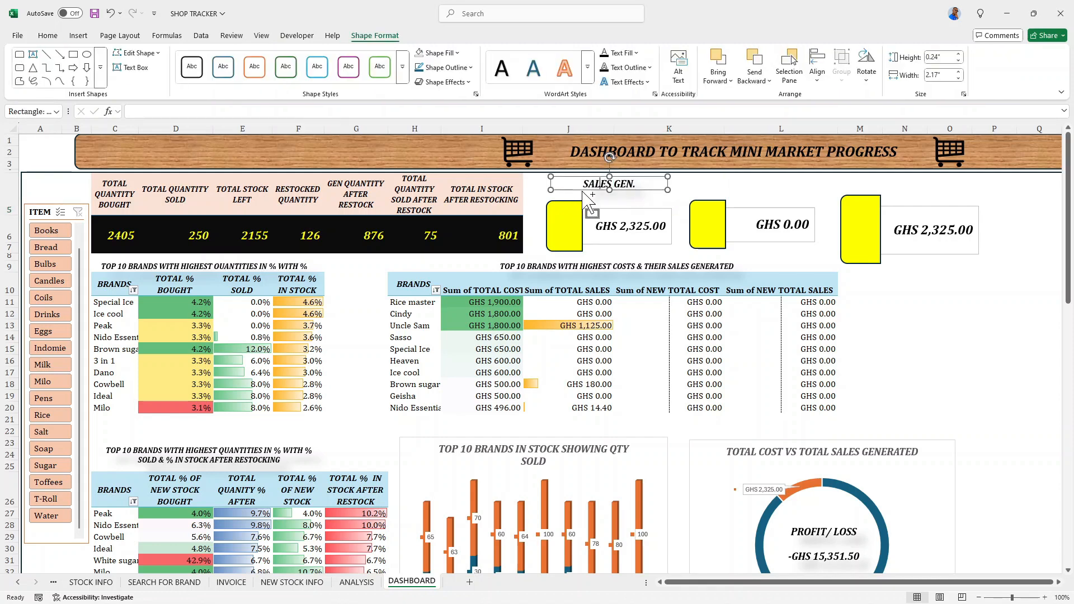
drag(583, 191, 738, 182)
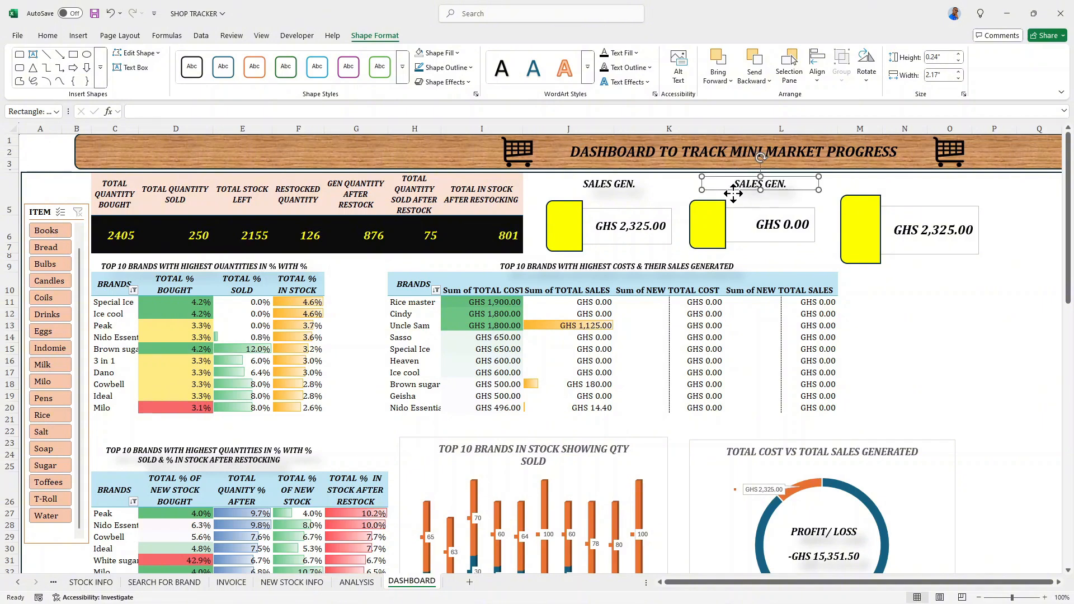
drag(733, 193, 882, 192)
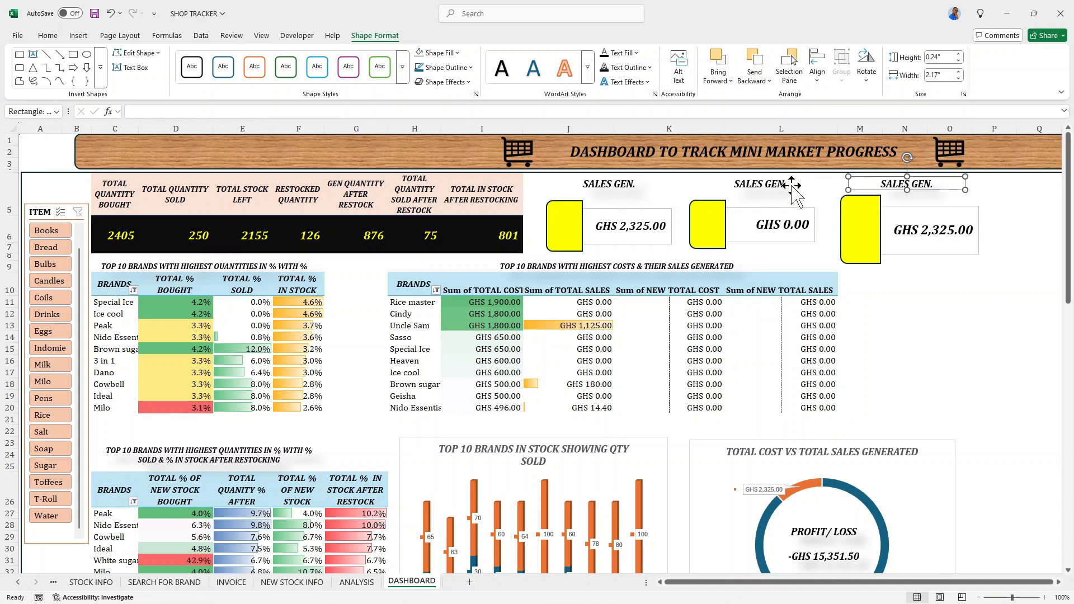
- Change the label above the middle card to SALES GEN. AFTER RESTOCKING and make its shape taller
click(738, 185)
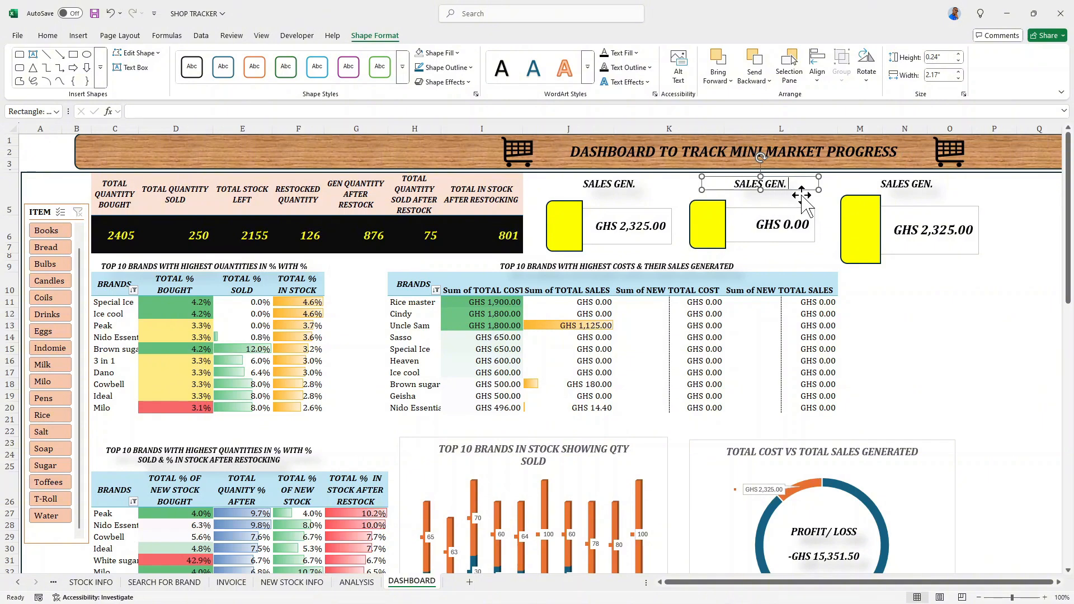
text(AFTER)
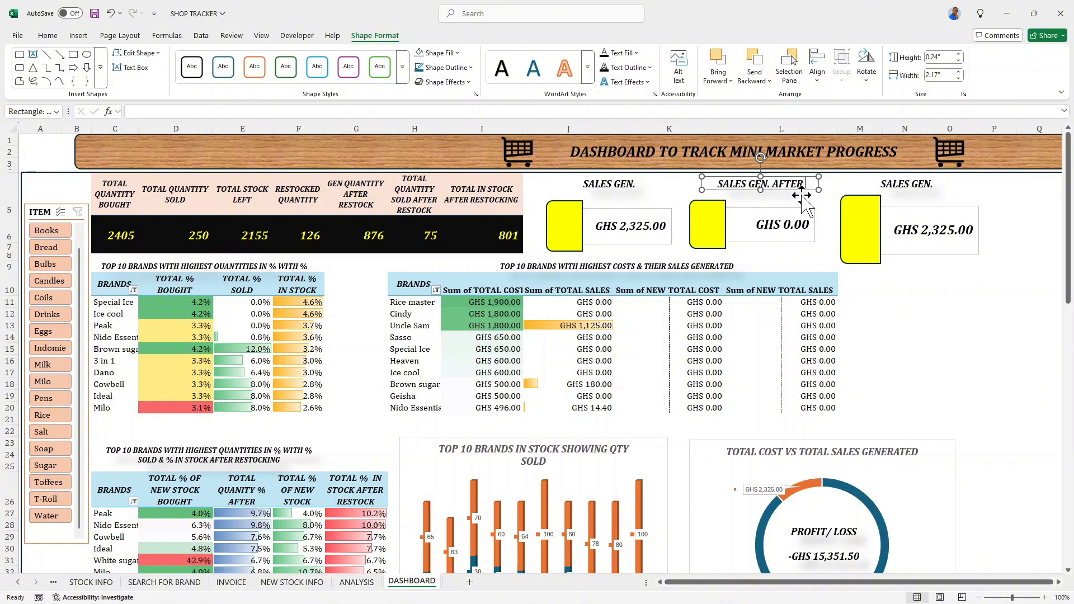
text( RESTOCK)
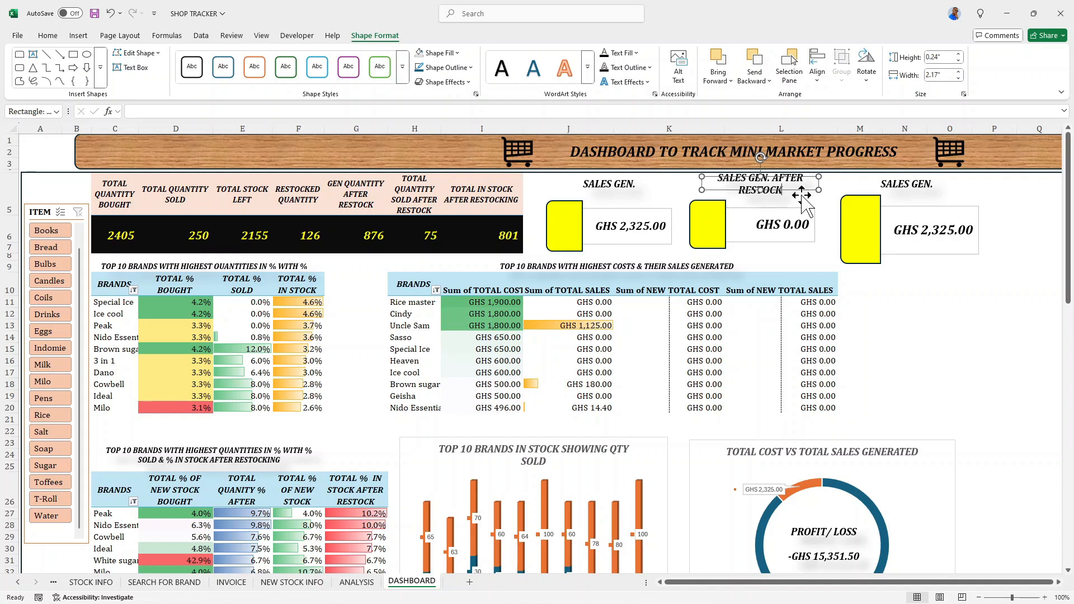
text(ING)
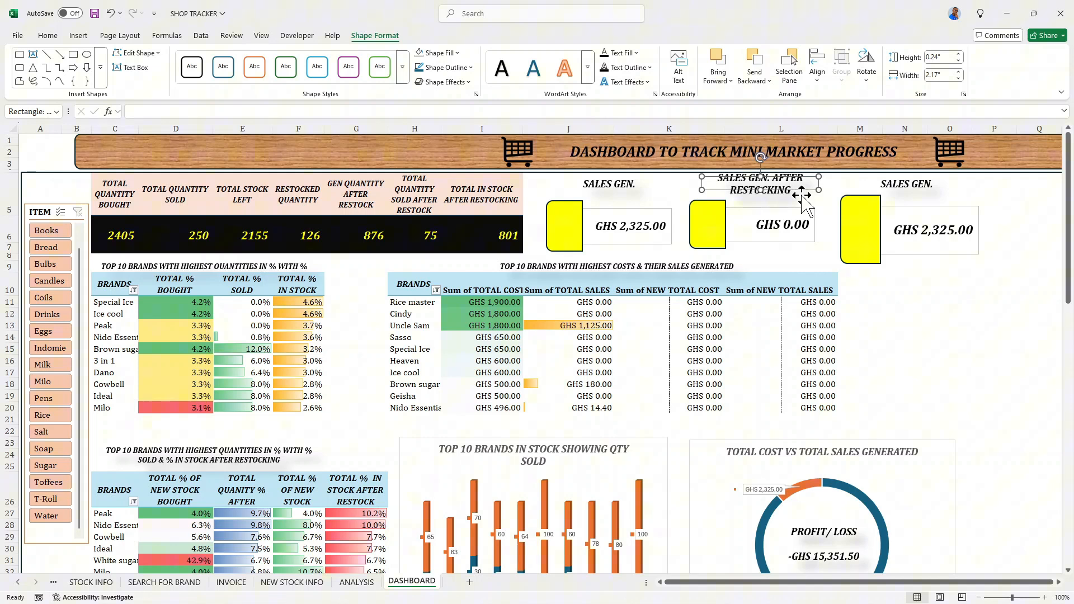
click(838, 193)
click(773, 181)
drag(762, 191, 762, 207)
- Nudge the middle card and the first card down three steps each to make room for their labels
click(767, 238)
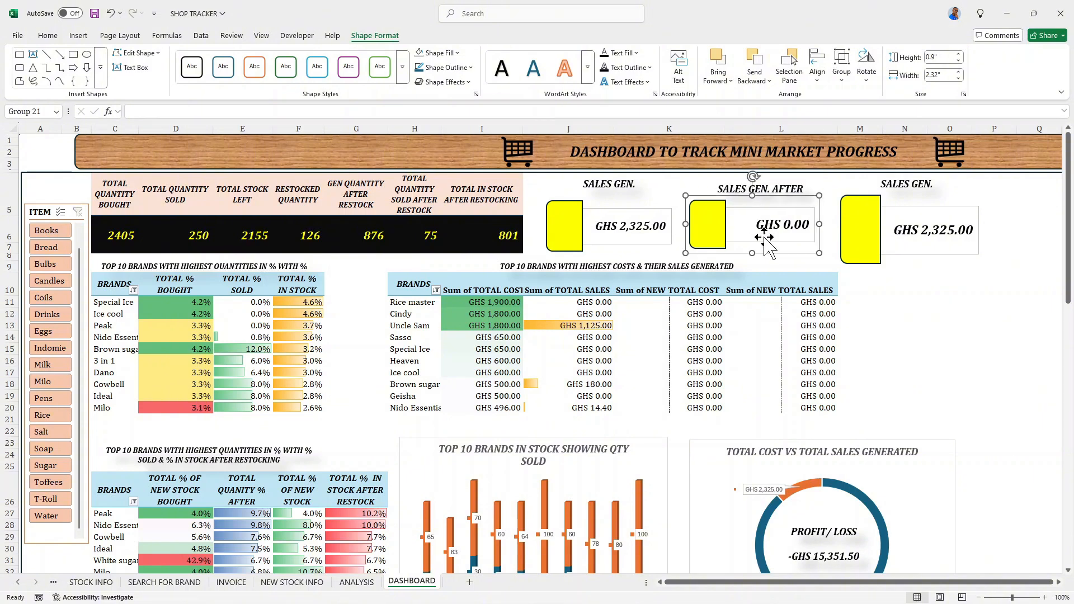
key(Down)
key(Down)
key(Down)
key(Down)
key(Down)
key(Down)
key(Down)
key(Down)
key(Down)
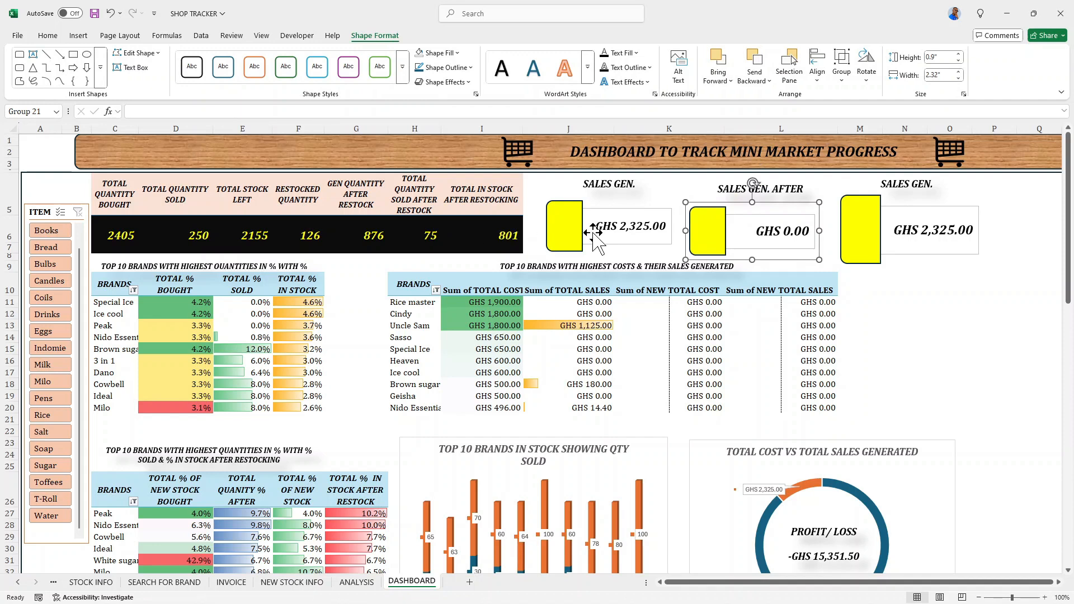
click(562, 238)
key(Down)
key(Down)
key(Down)
key(Down)
key(Down)
key(Down)
key(Down)
key(Down)
key(Down)
key(Down)
key(Down)
key(Down)
key(Down)
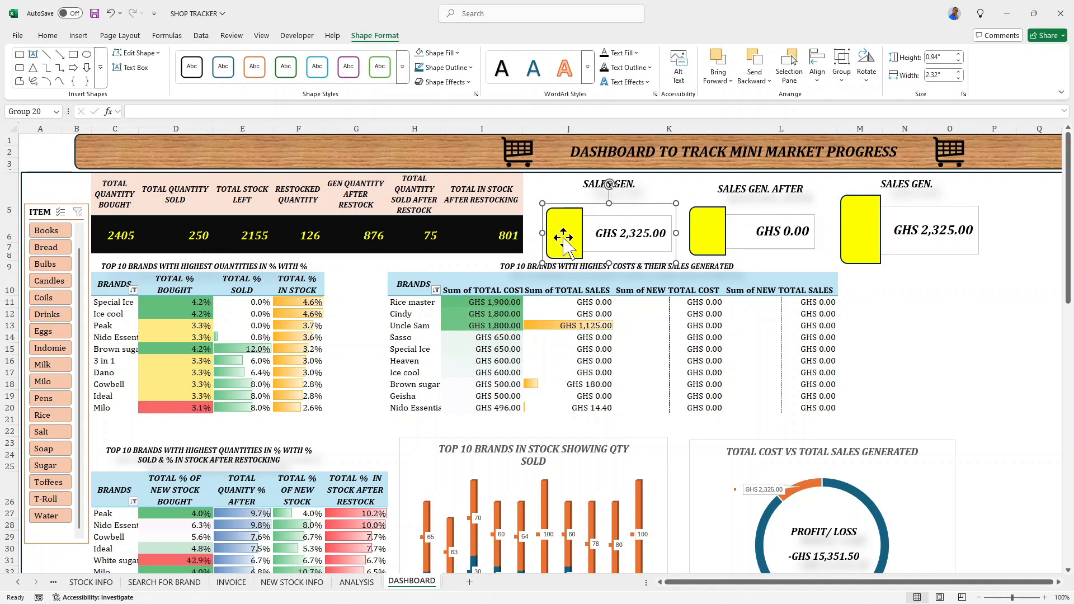
- Extend the middle card's label shape downward to a height of 0.59" and slightly upward to fit both text lines
click(743, 190)
drag(761, 200, 759, 210)
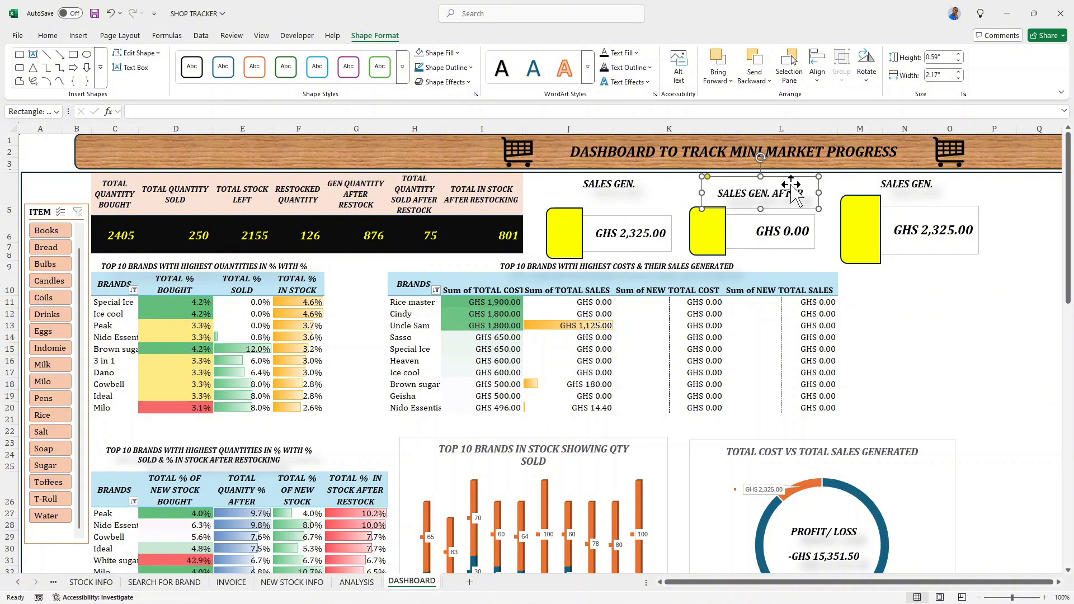
drag(763, 177, 763, 171)
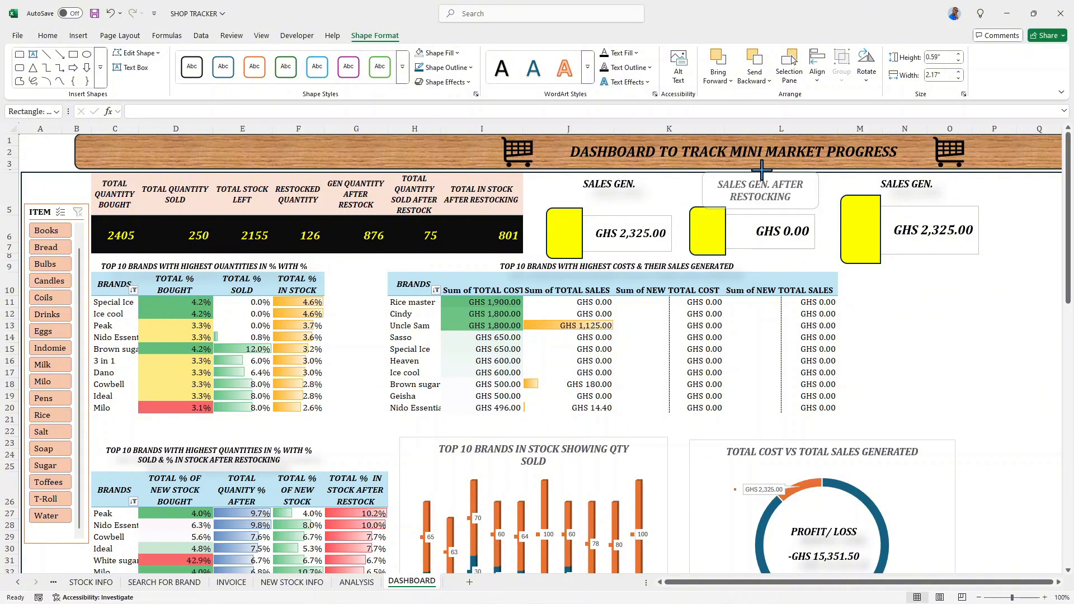
- Change the label above the third card to TOTAL SALES GEN
click(906, 185)
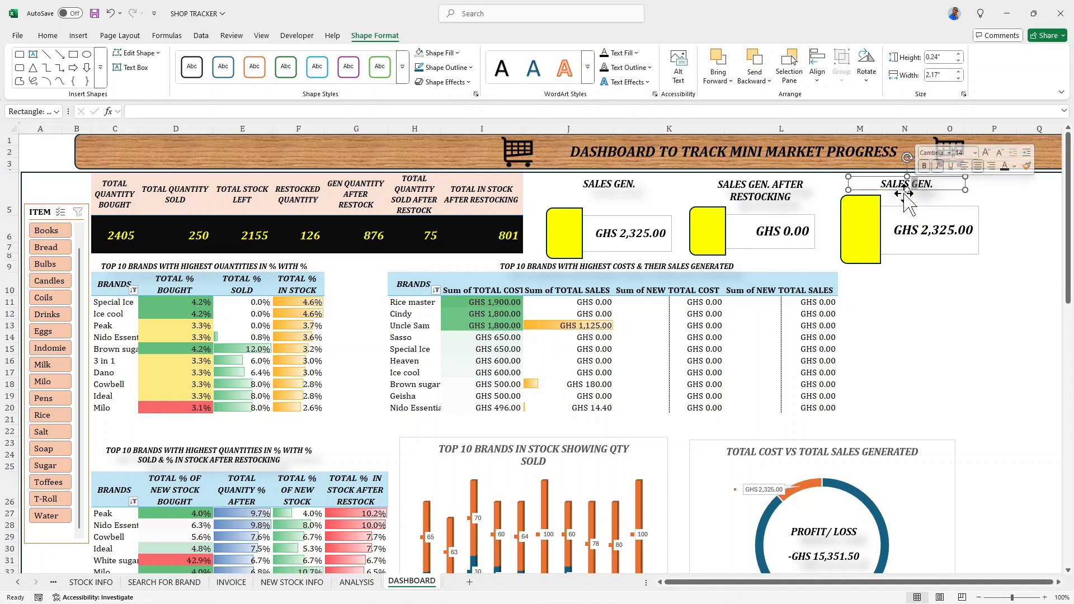
click(882, 185)
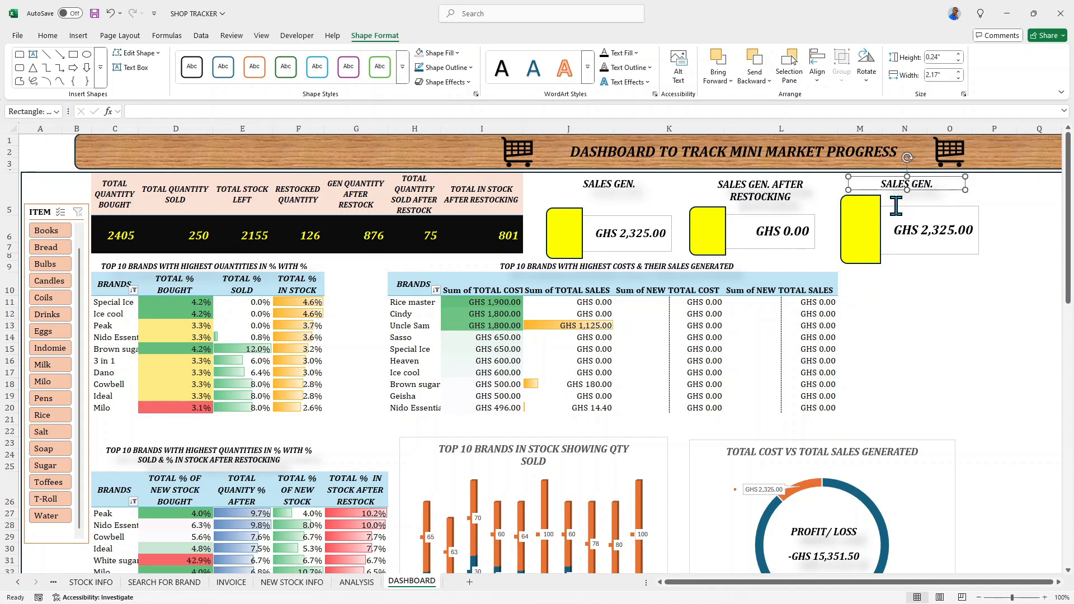
text(TOTAL)
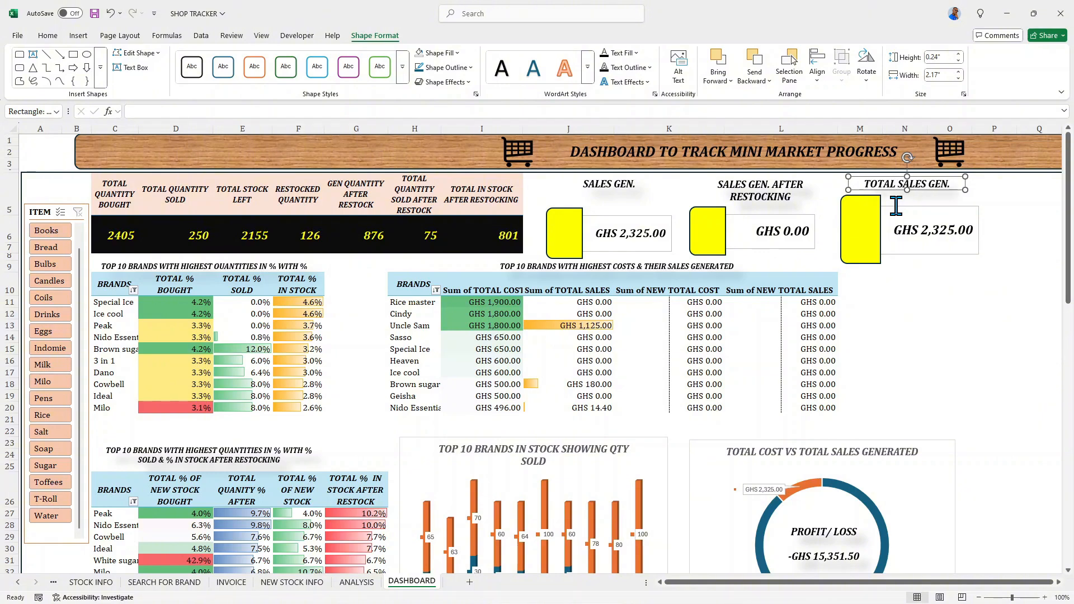
click(1002, 234)
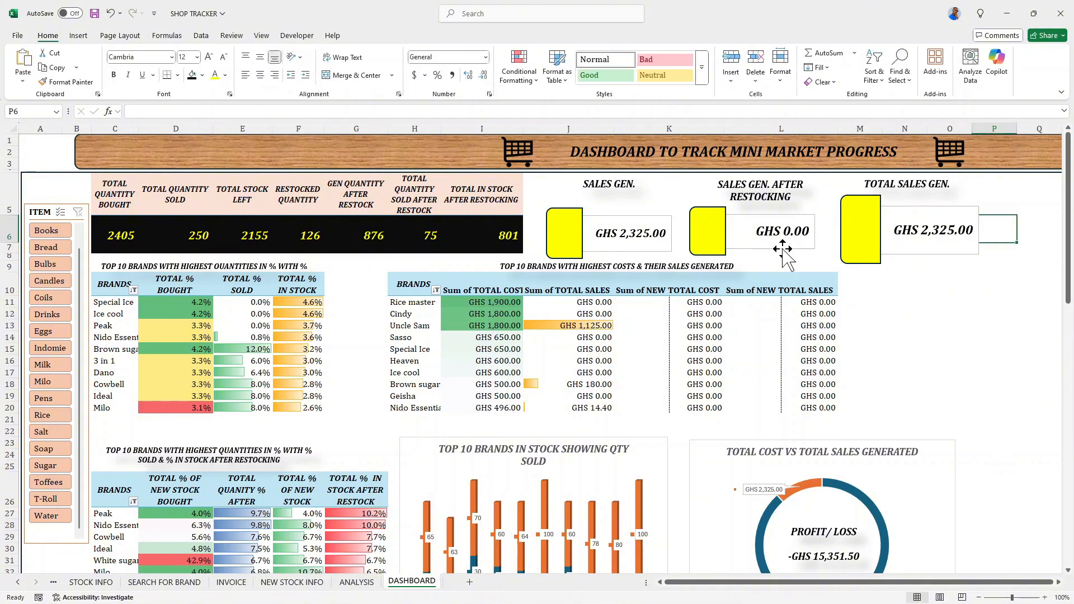
- Review the dashboard's summary cards, pivot tables, brand charts and profit/loss doughnuts
scroll(728, 241, down, 3)
scroll(727, 237, down, 2)
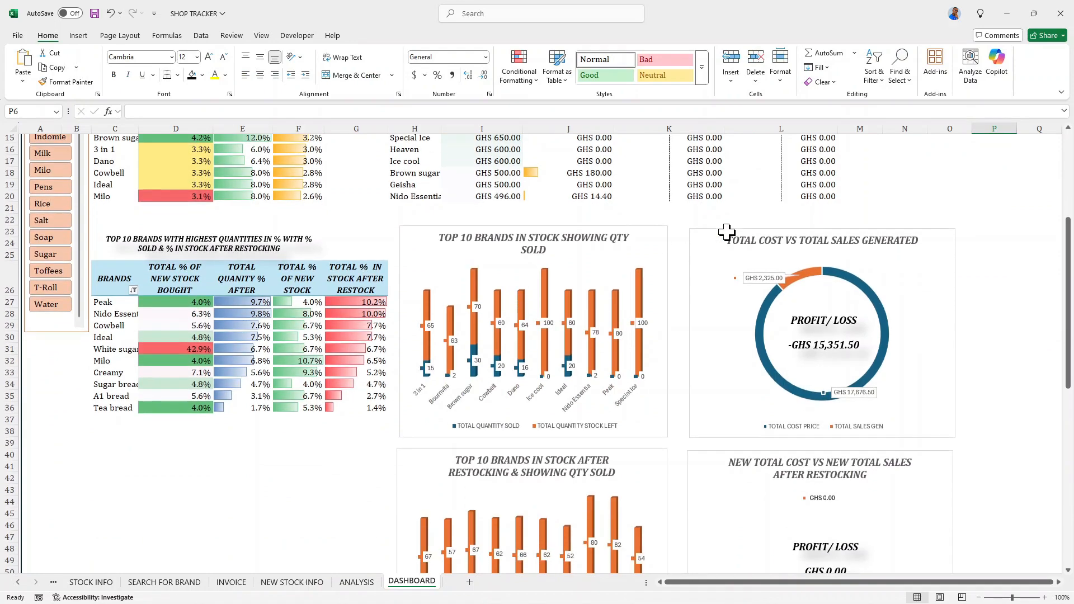
scroll(727, 232, up, 4)
scroll(728, 233, up, 2)
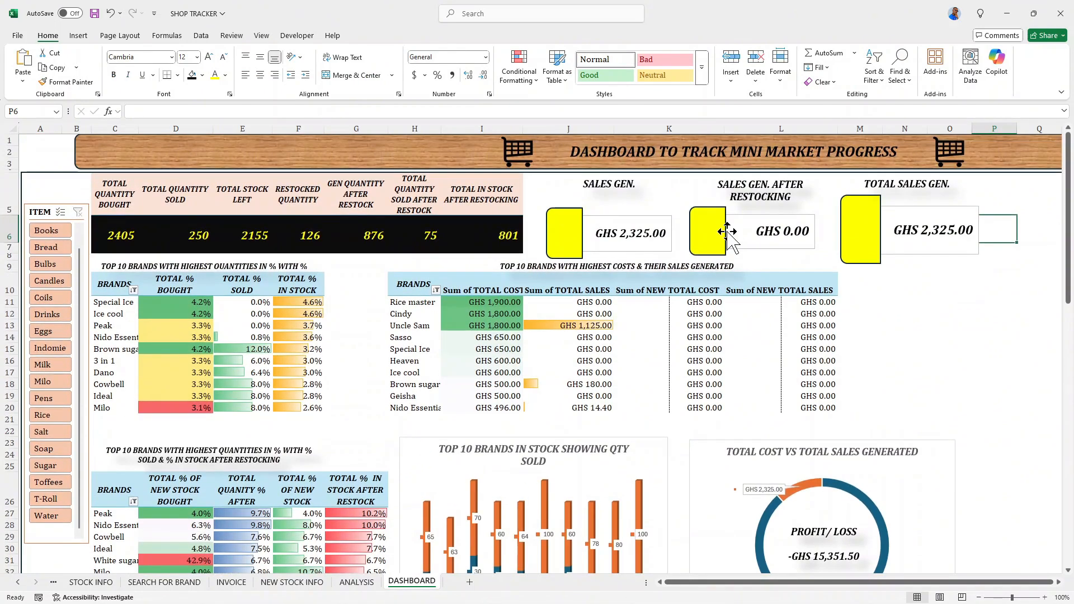
scroll(722, 224, down, 2)
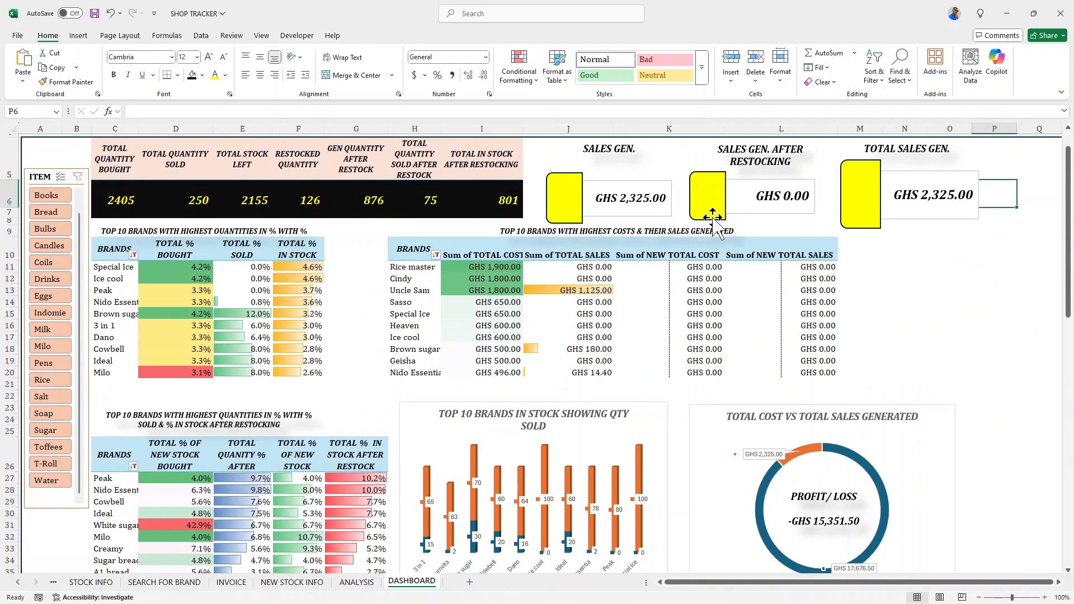
scroll(717, 221, up, 2)
scroll(711, 224, down, 3)
scroll(705, 229, up, 3)
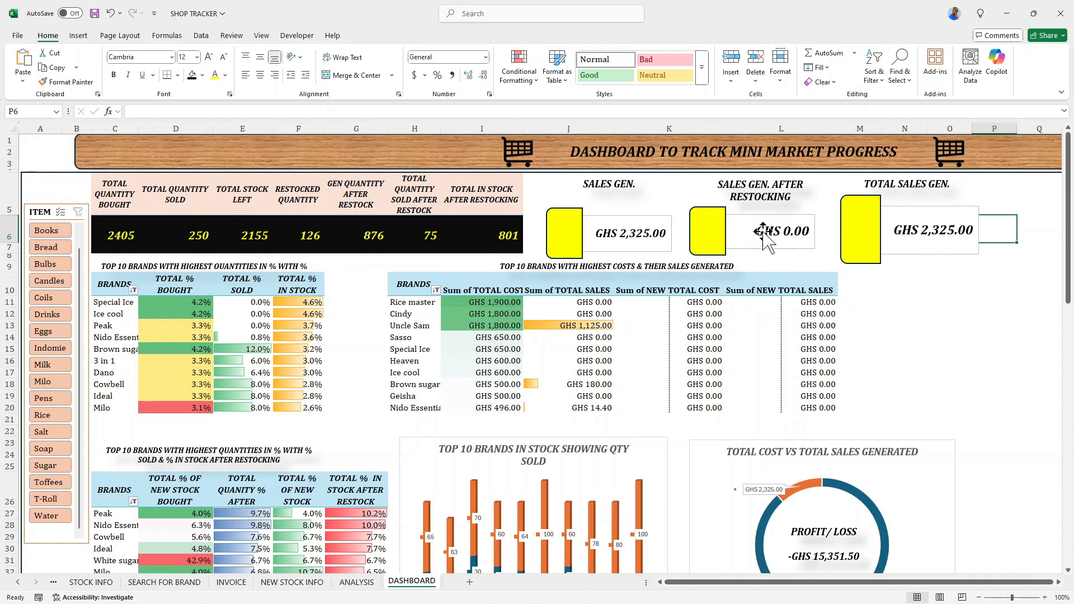
scroll(615, 336, down, 6)
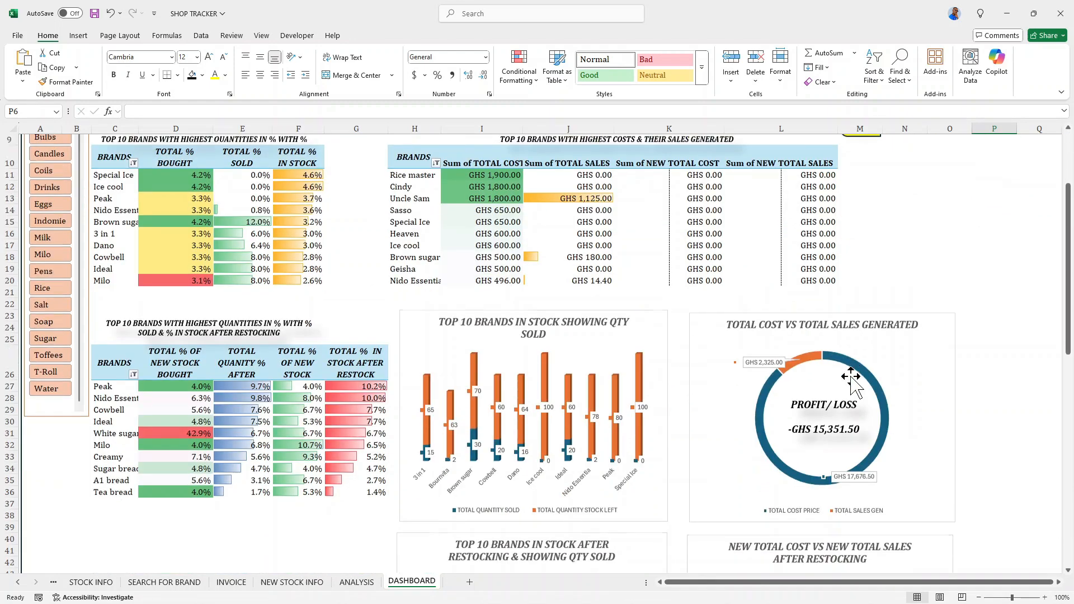
scroll(851, 377, up, 4)
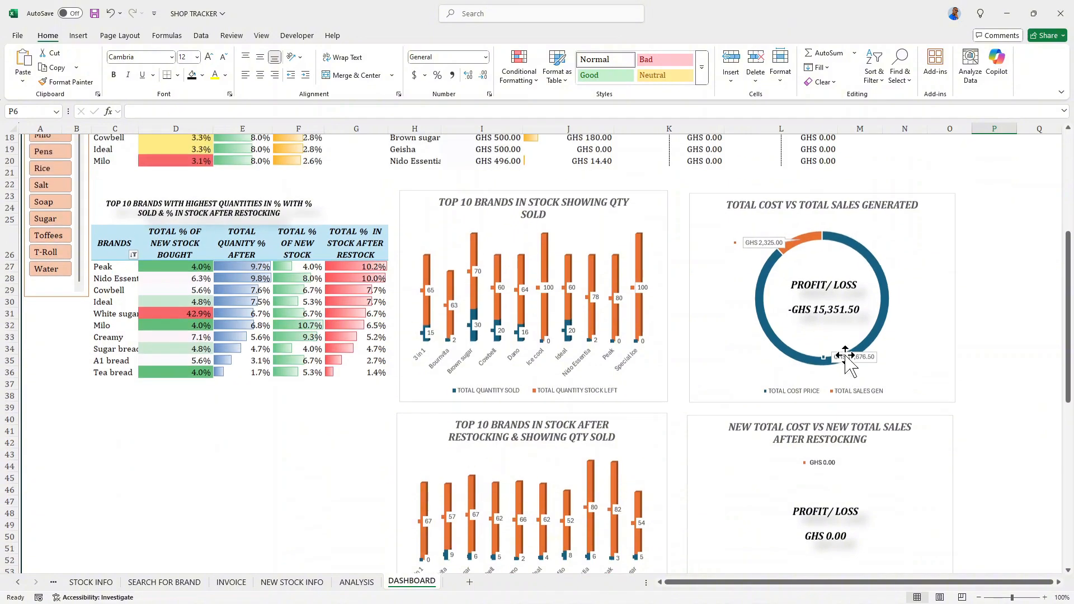
scroll(831, 324, up, 2)
scroll(830, 323, down, 5)
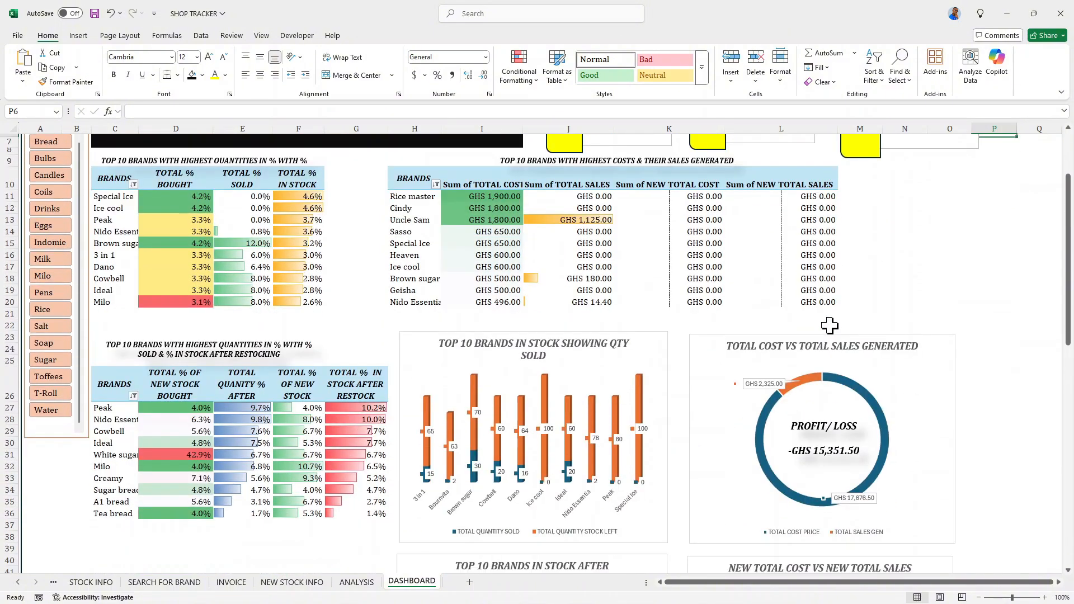
scroll(831, 330, up, 2)
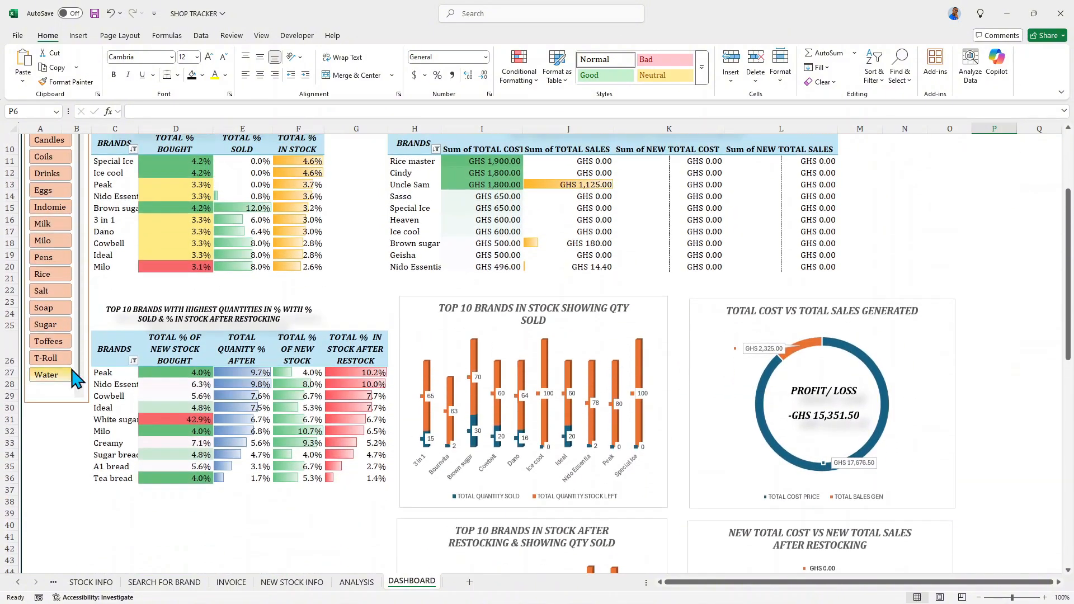
scroll(173, 349, up, 2)
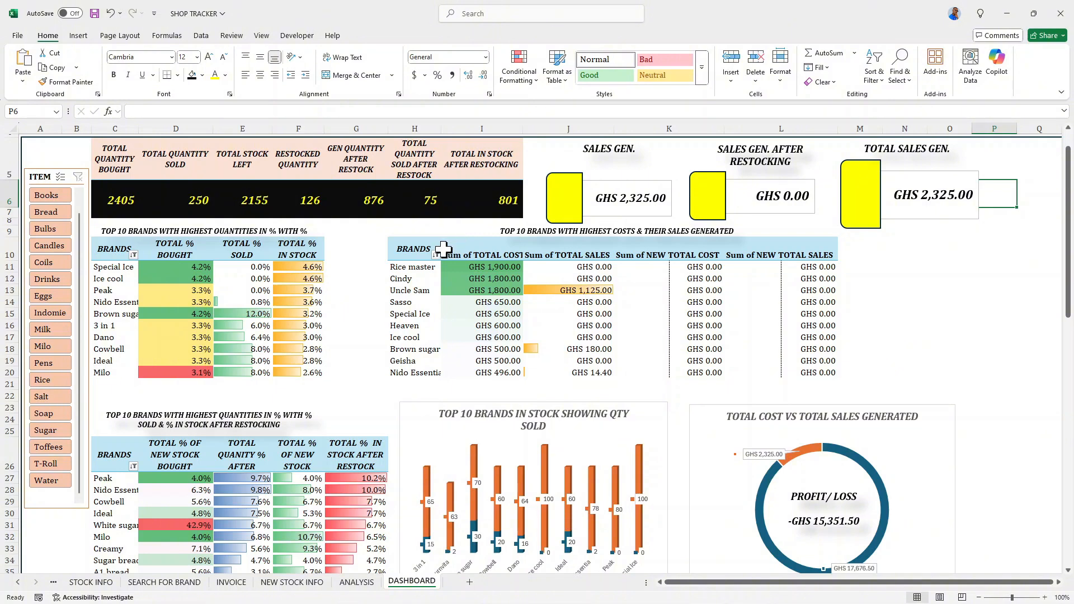
- Wrap and center the cost and sales pivot table's value headers horizontally and vertically, and narrow columns K and J slightly
drag(448, 253, 822, 254)
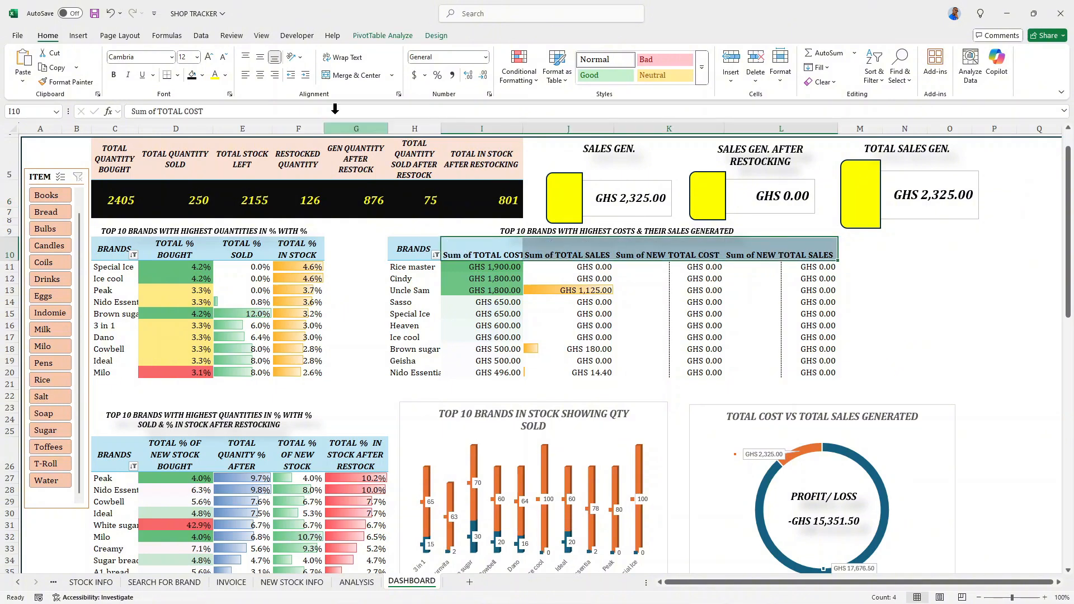
click(342, 58)
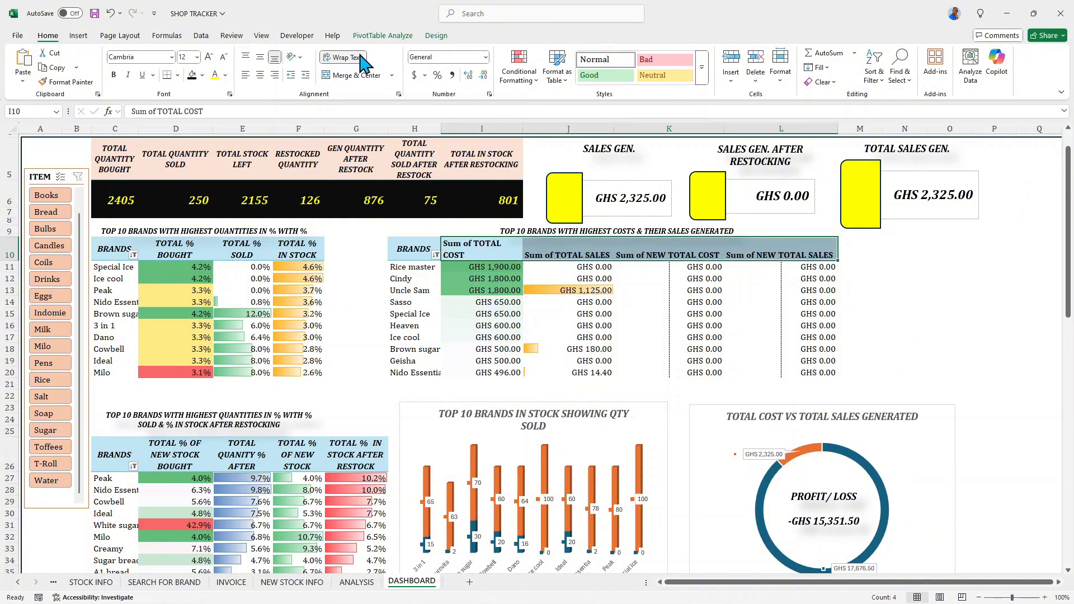
click(260, 58)
click(260, 75)
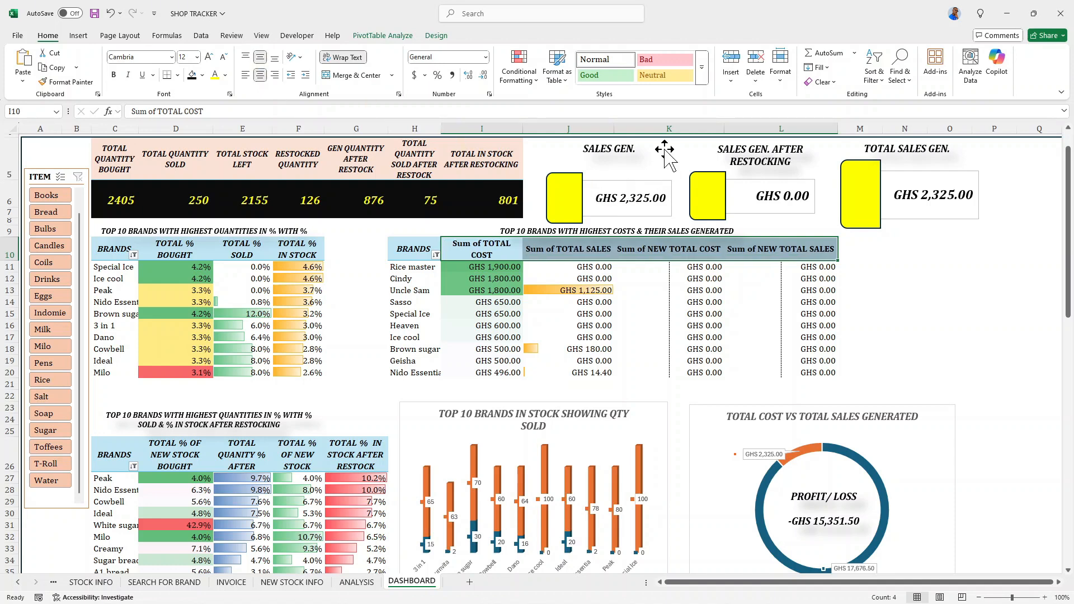
drag(725, 128, 721, 129)
drag(614, 130, 603, 130)
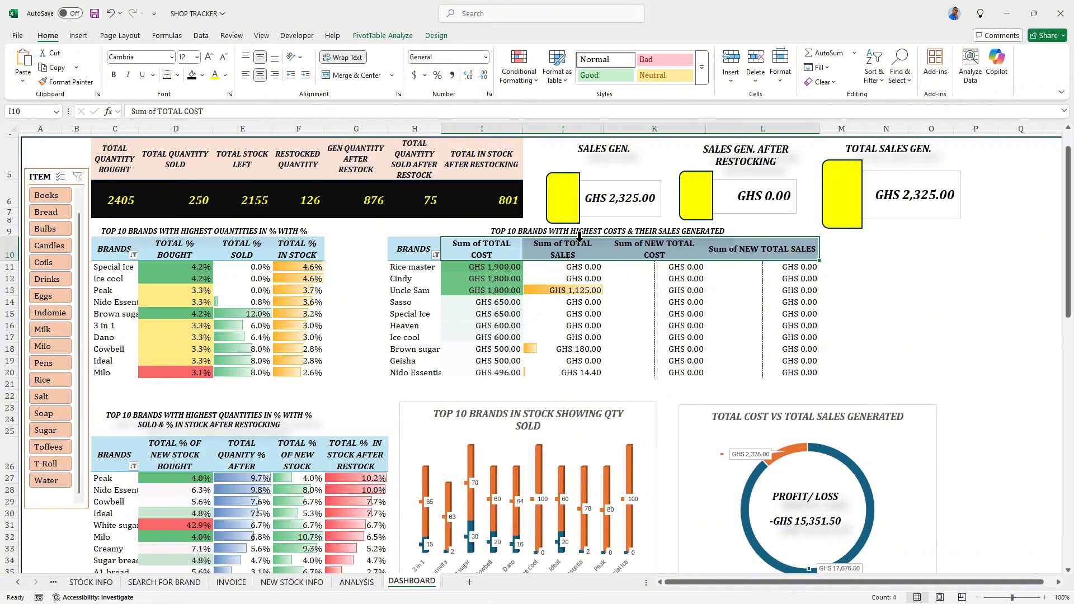
- Rename the Sum of TOTAL COST value field to TOTAL COGs
double_click(470, 248)
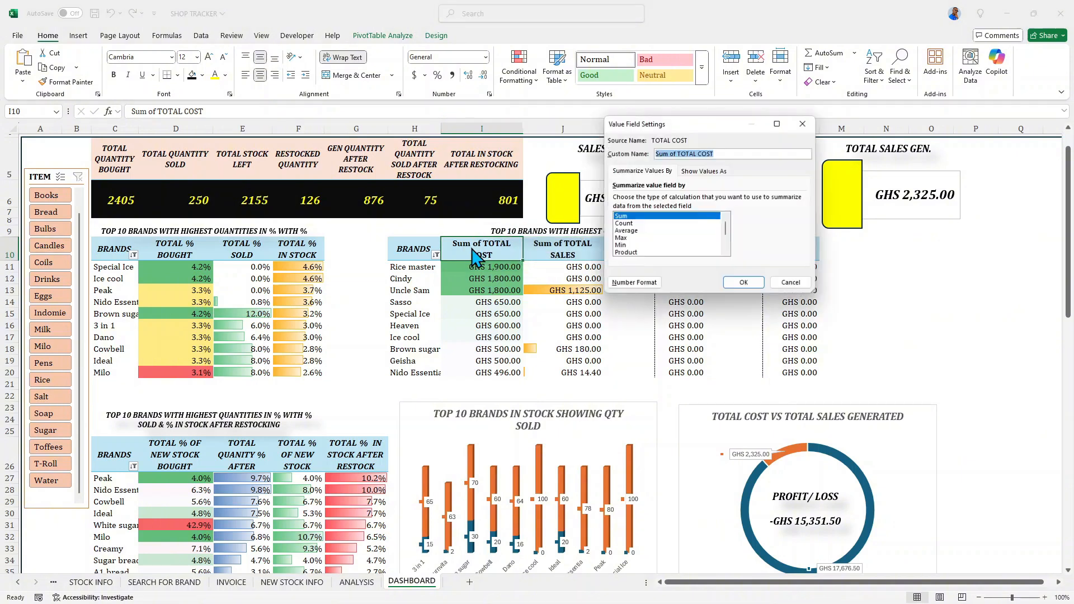
click(677, 154)
key(BackSpace)
key(BackSpace)
key(BackSpace)
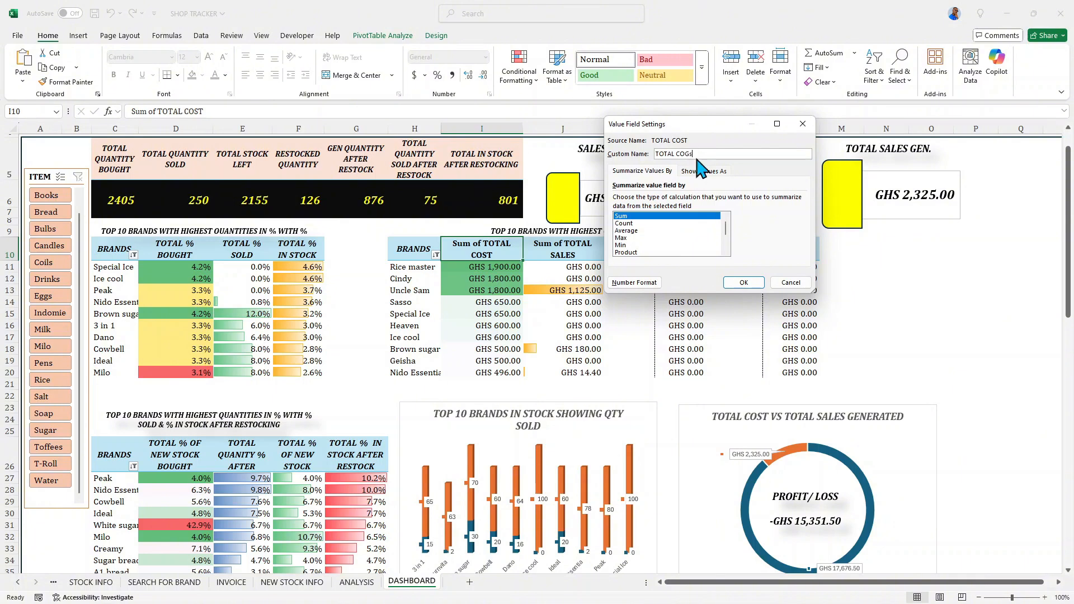
click(744, 283)
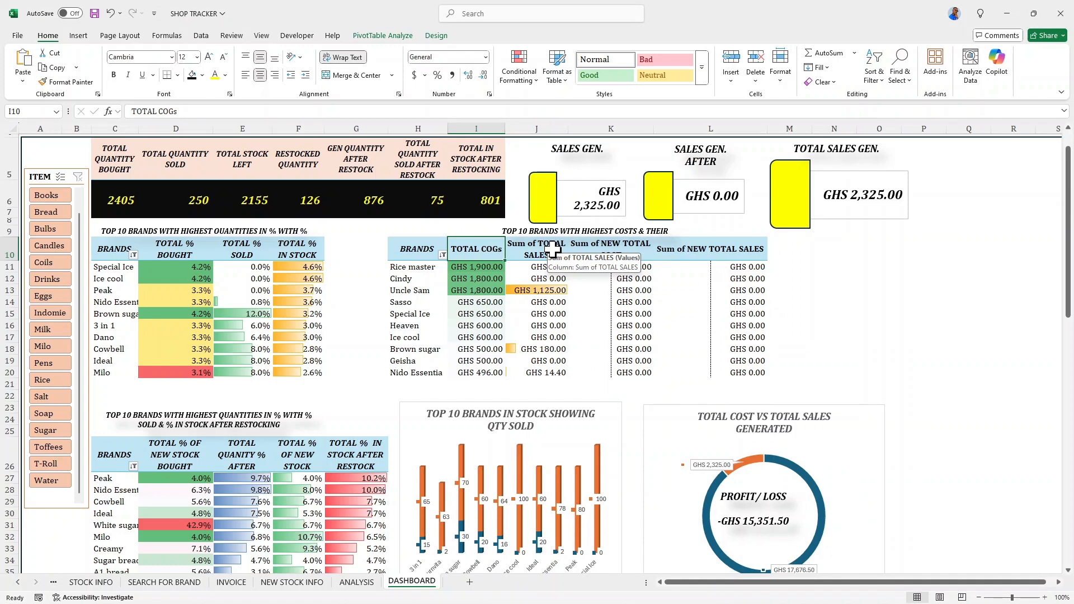
- Rename the Sum of TOTAL SALES value field to TOTAL SALES GEN
double_click(553, 250)
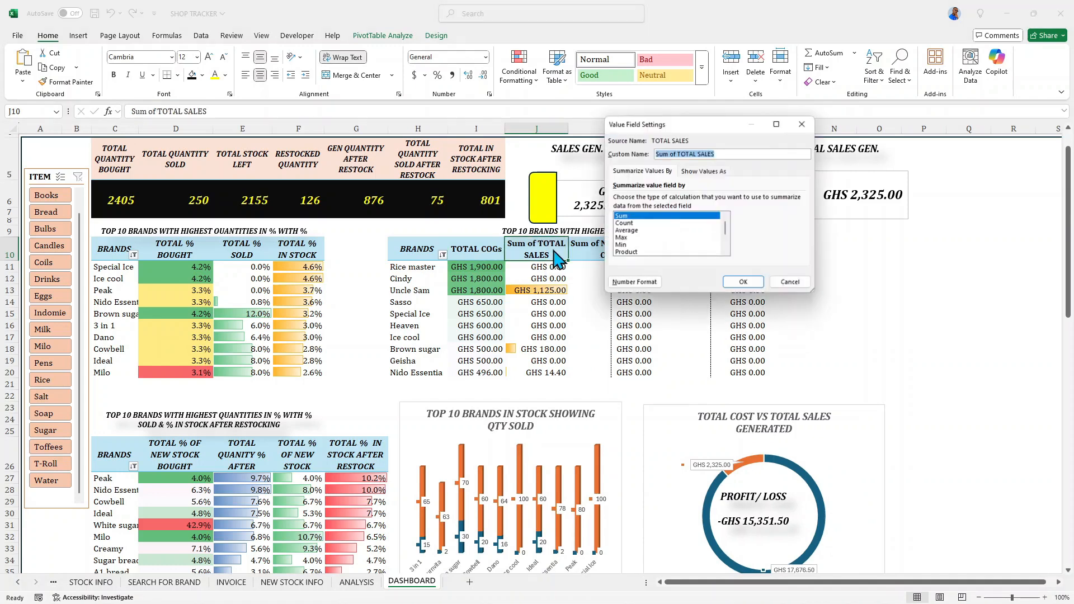
click(679, 158)
key(BackSpace)
key(BackSpace)
key(BackSpace)
key(BackSpace)
key(BackSpace)
key(BackSpace)
key(BackSpace)
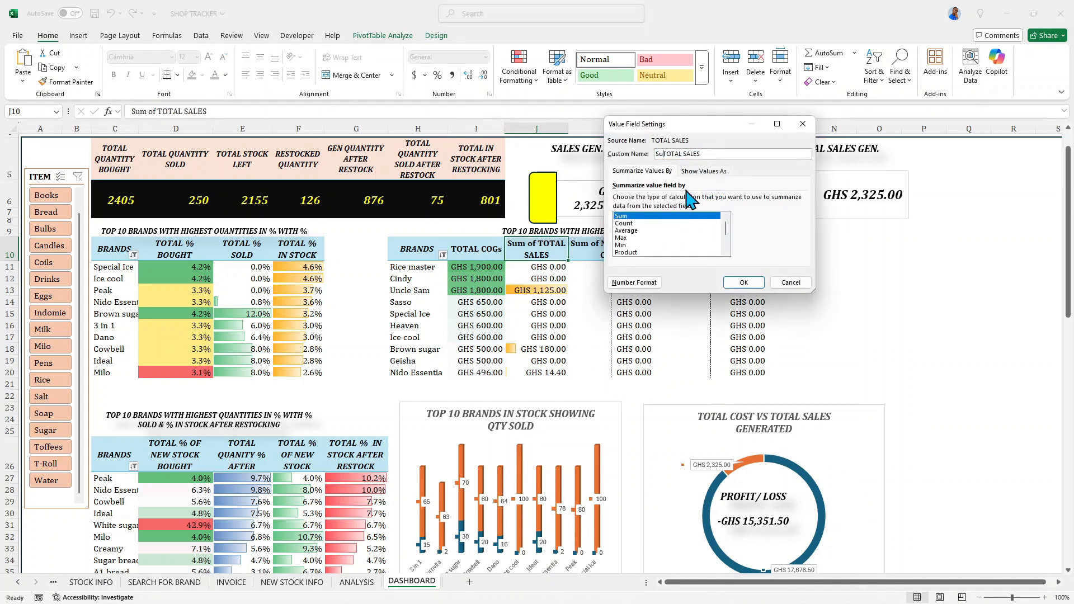
click(700, 153)
text(GERN.)
click(736, 281)
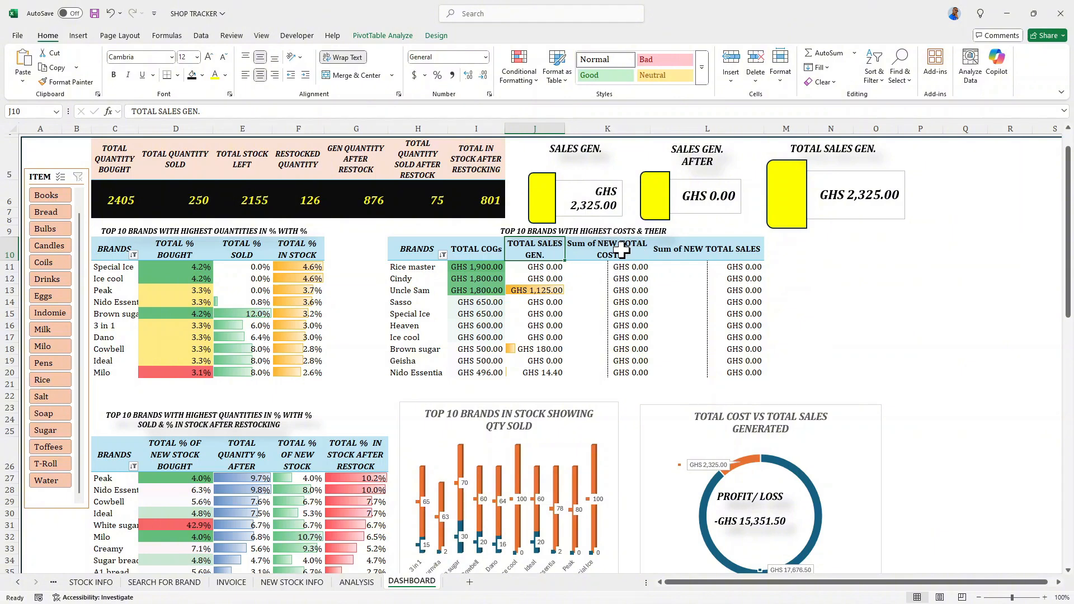
- Rename the Sum of NEW TOTAL COST value field to NEW COGs AFTER RESTOCK
double_click(622, 251)
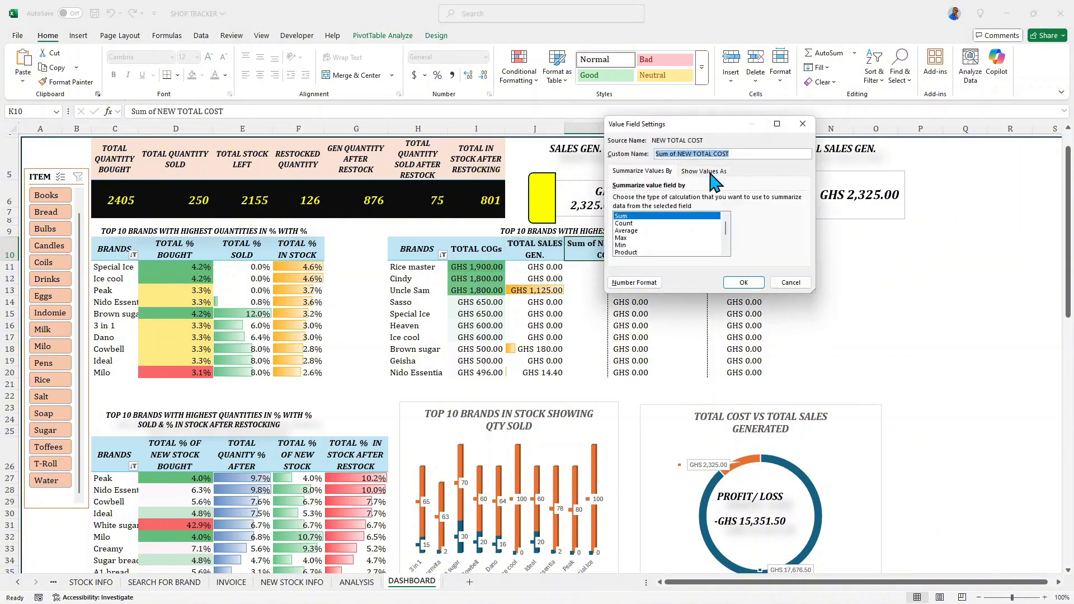
click(673, 153)
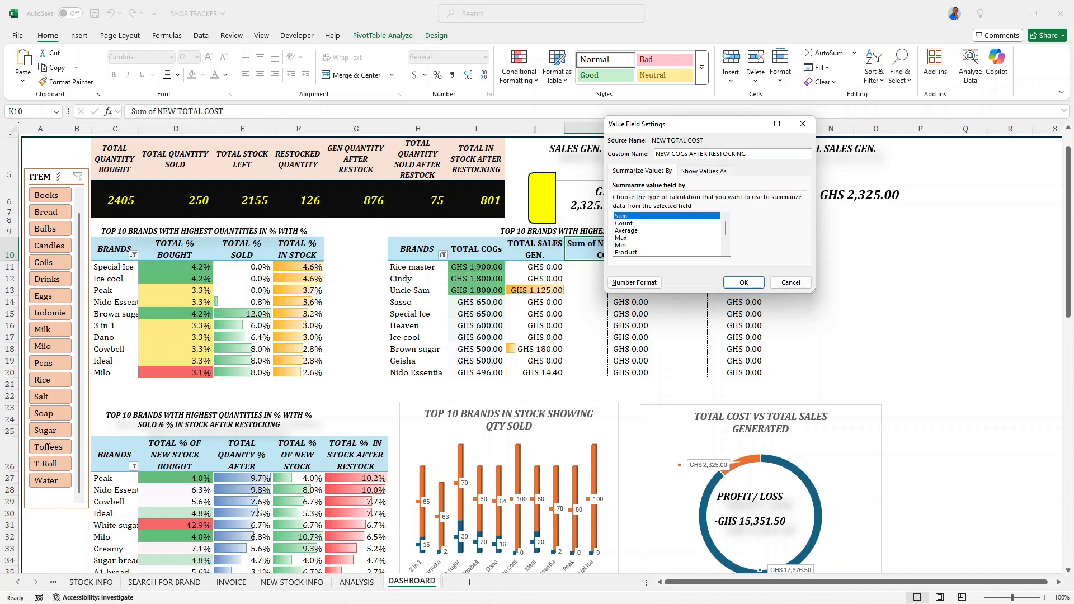
key(BackSpace)
key(BackSpace)
click(744, 284)
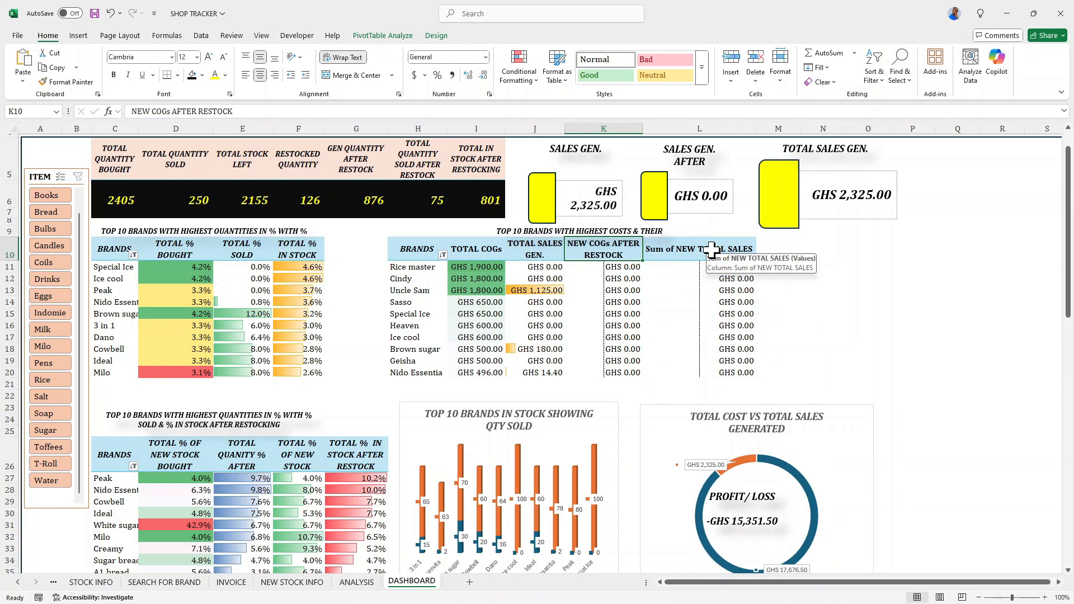
- Rename the Sum of NEW TOTAL SALES value field to NEW TOTAL SALES GEN
double_click(712, 250)
click(677, 154)
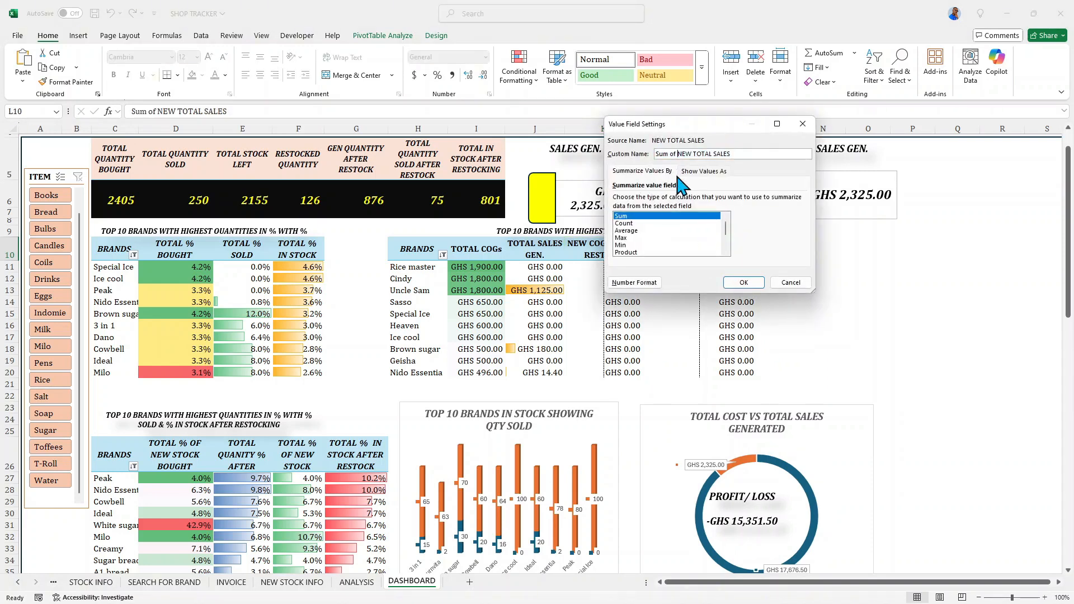
key(BackSpace)
key(BackSpace)
key(BackSpace)
key(BackSpace)
key(BackSpace)
key(BackSpace)
key(BackSpace)
text(GEN.)
click(744, 283)
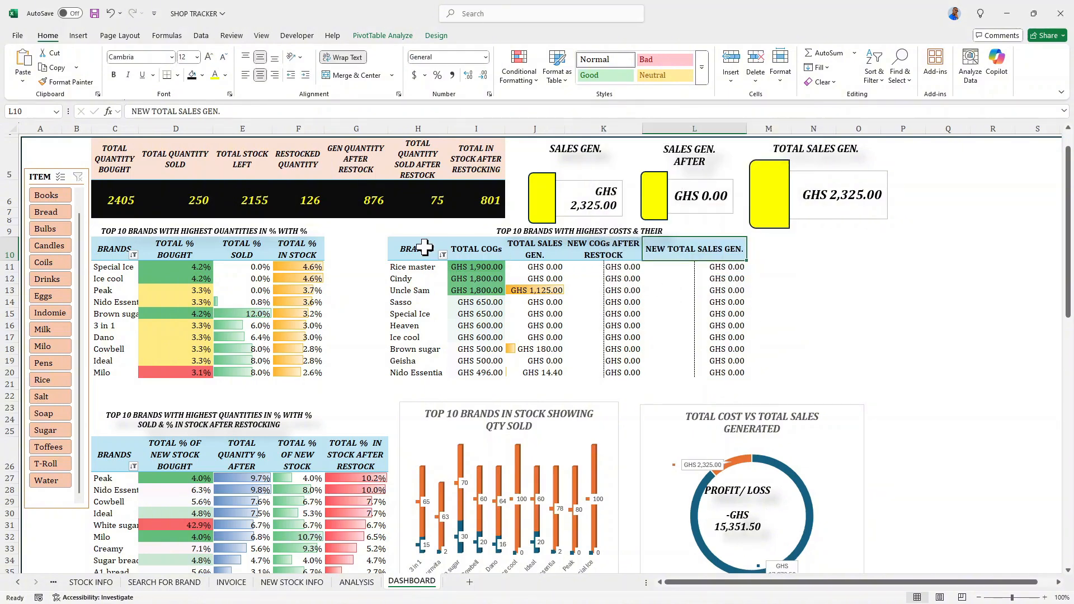
- Italicize the cost and sales pivot table's header row and narrow column L so its header wraps onto two lines
drag(424, 247, 694, 247)
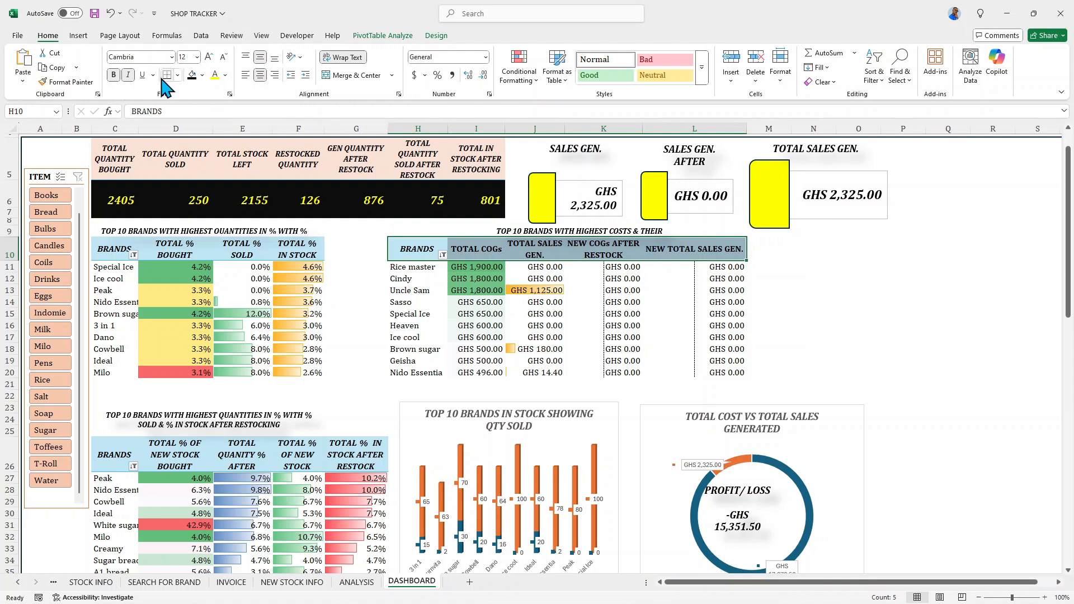
click(129, 74)
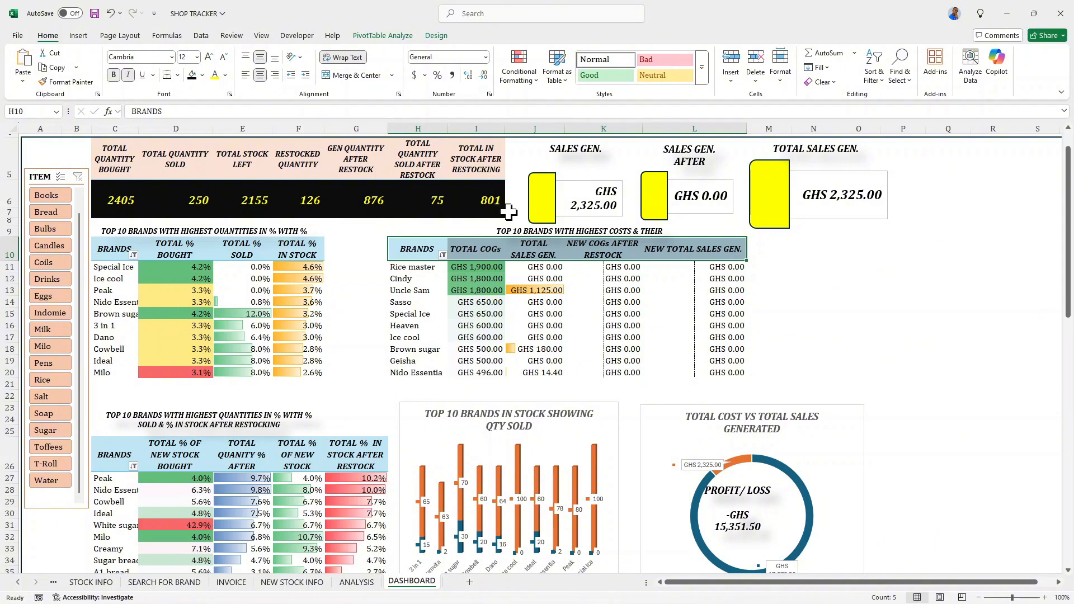
click(693, 291)
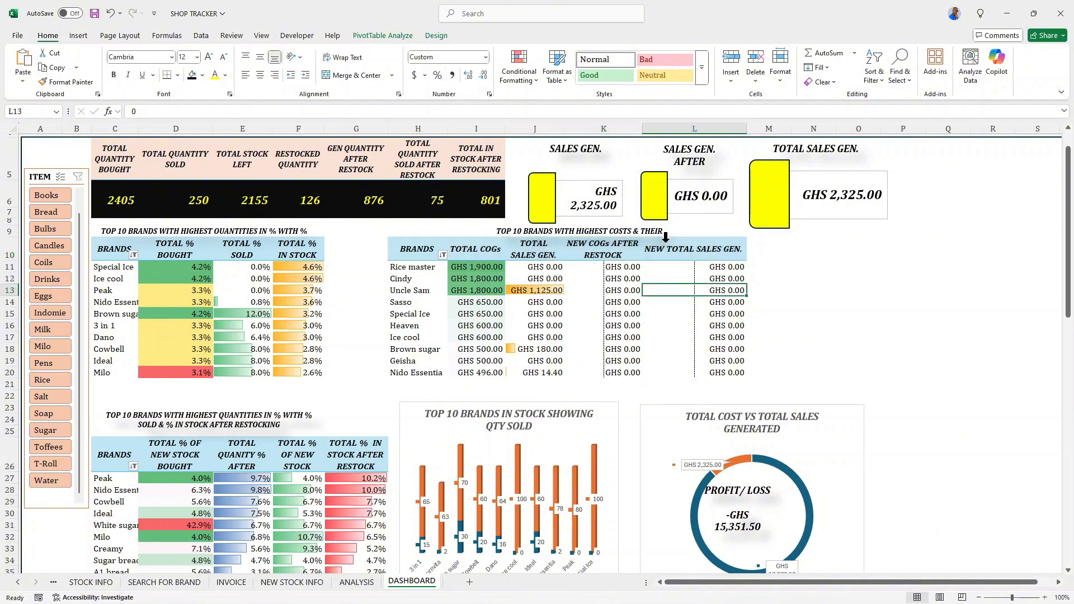
click(658, 253)
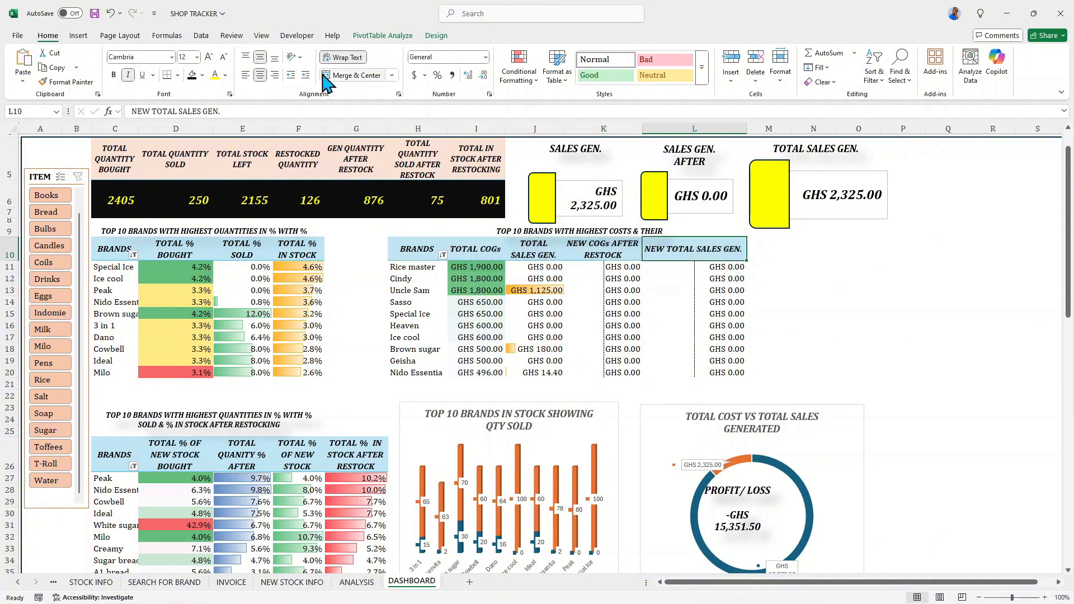
drag(747, 129, 727, 128)
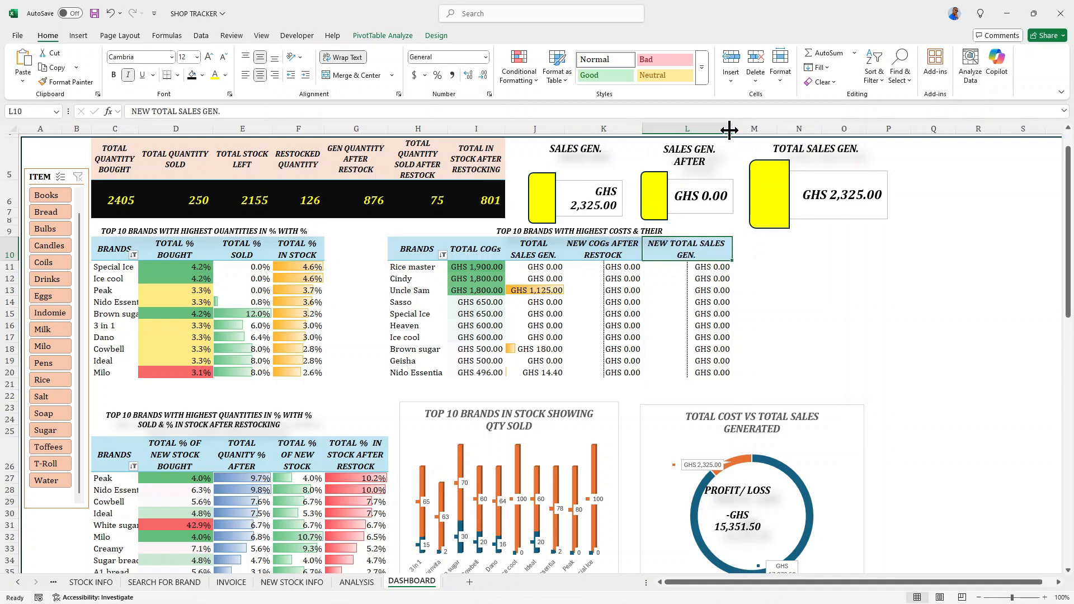
- Nudge the TOTAL SALES GEN. card to the right, clear of the middle card
click(756, 194)
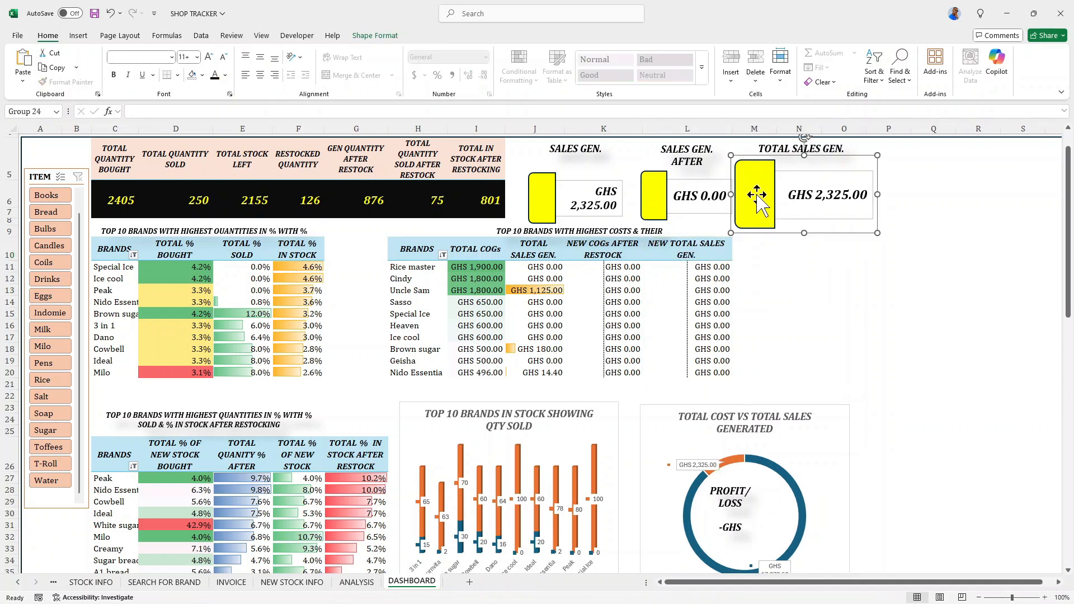
key(Right)
key(Right)
key(Right)
key(Right)
key(Right)
key(Right)
key(Right)
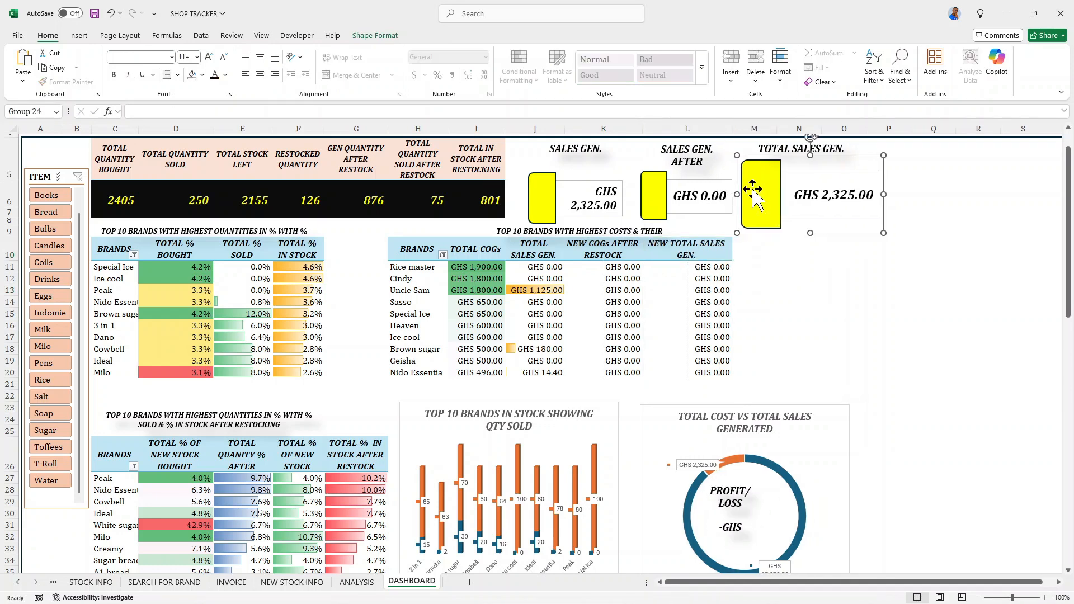
key(Right)
key(Right)
- Nudge the TOTAL SALES GEN. label to the right so it sits centered above its card
click(759, 149)
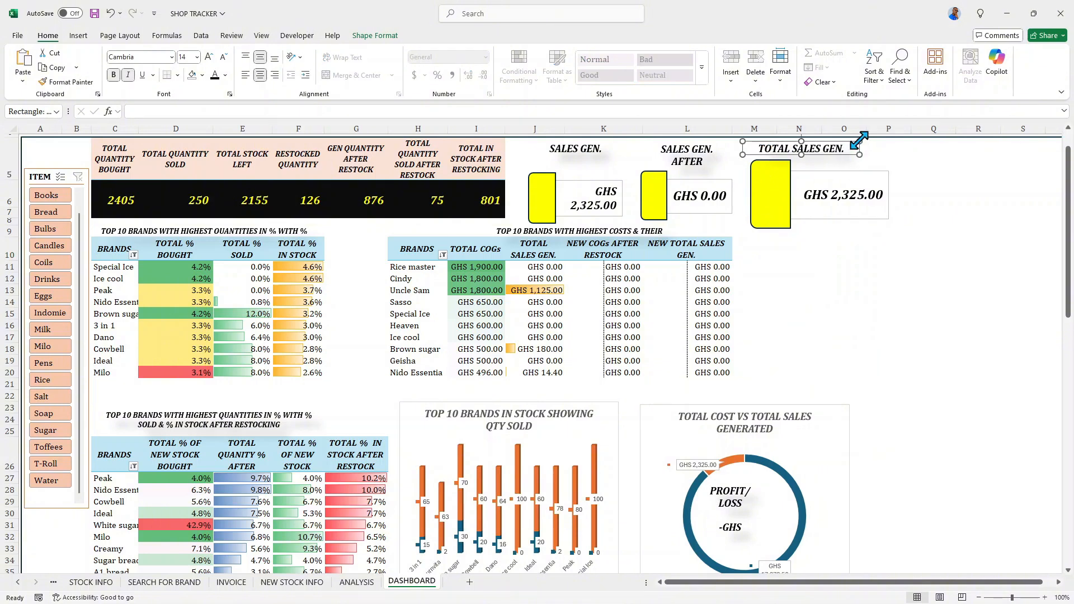
key(Right)
key(Right)
key(Right)
key(Right)
key(Right)
key(Right)
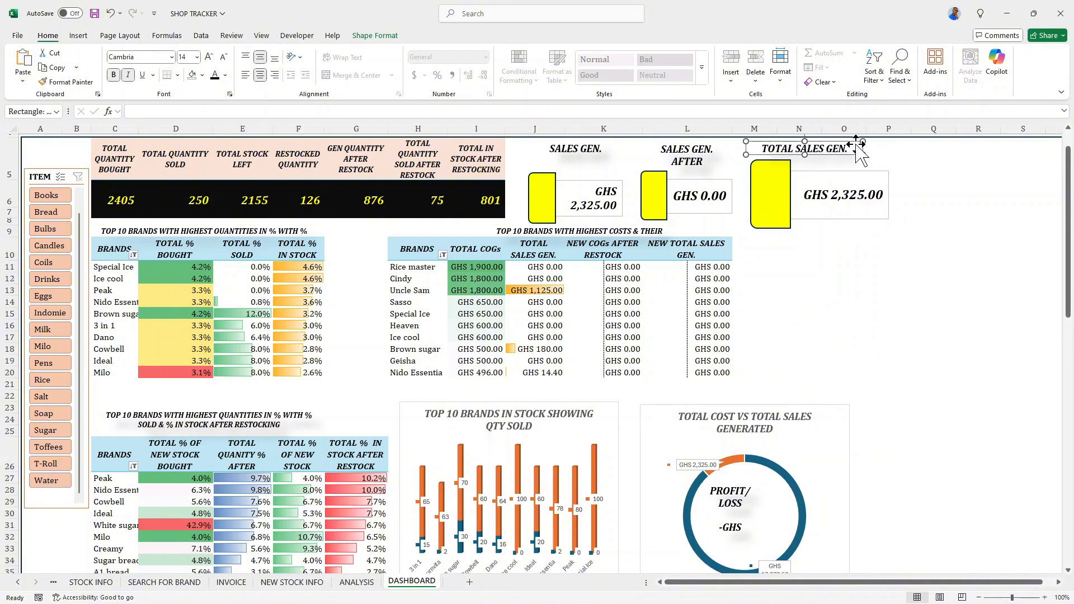
key(Right)
key(Right)
key(Right)
key(Right)
key(Right)
key(Right)
key(Right)
key(Right)
key(Right)
key(Right)
key(Right)
key(Right)
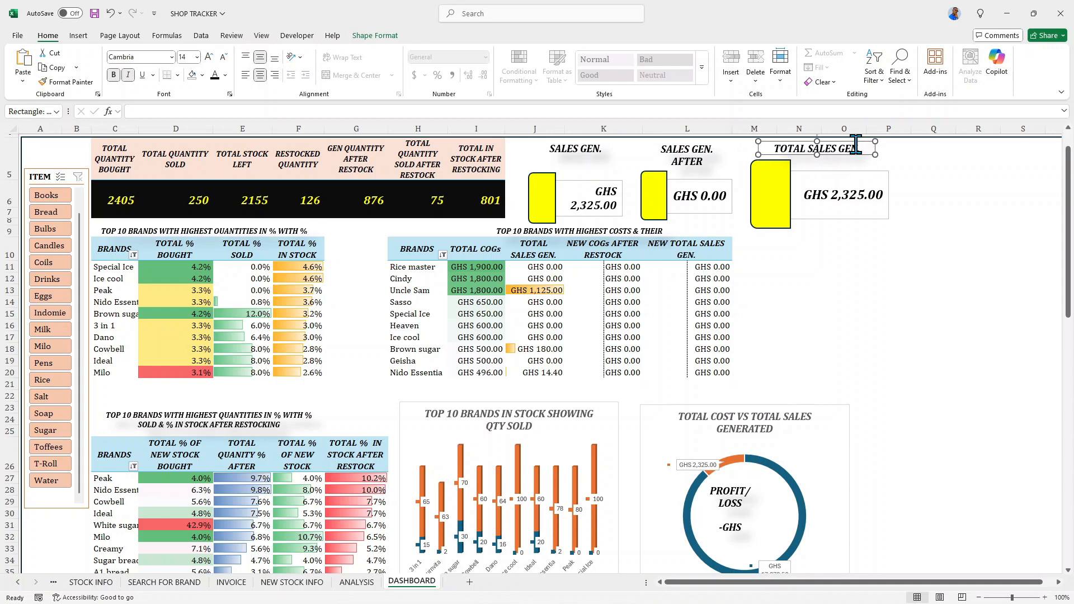
right_click(956, 215)
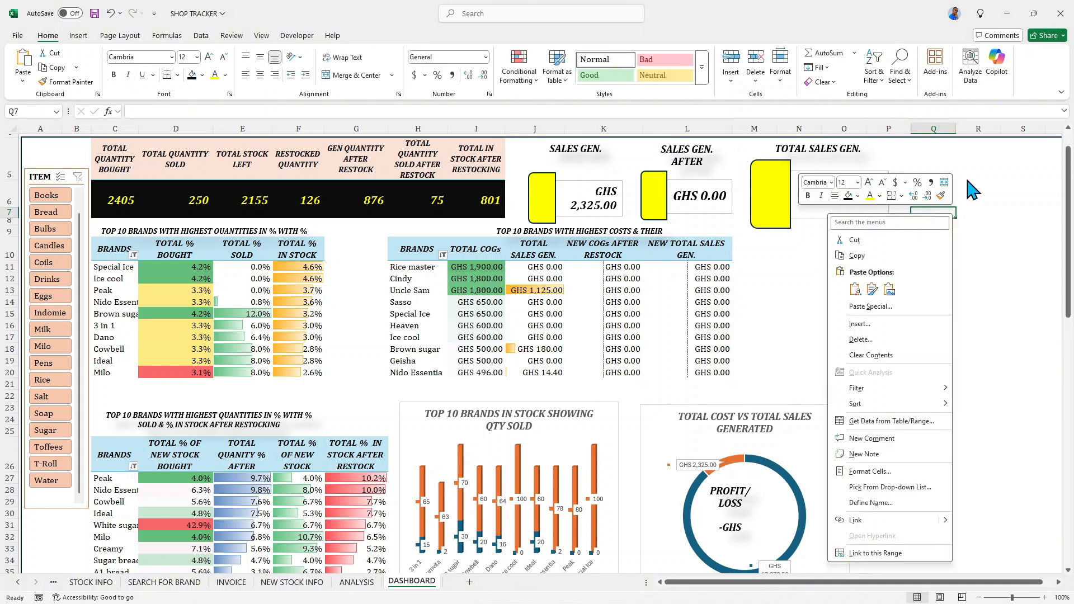
key(Escape)
key(Escape)
- Review the dashboard from the title banner and summary cards down to the brand charts and profit/loss doughnuts
scroll(949, 218, up, 1)
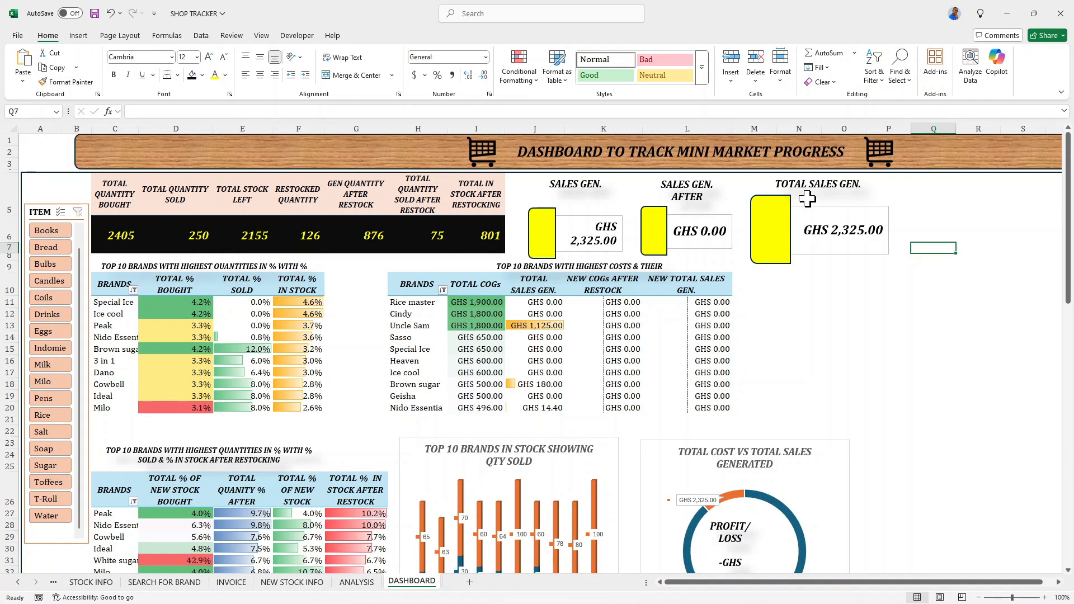
scroll(807, 200, down, 3)
scroll(809, 203, up, 3)
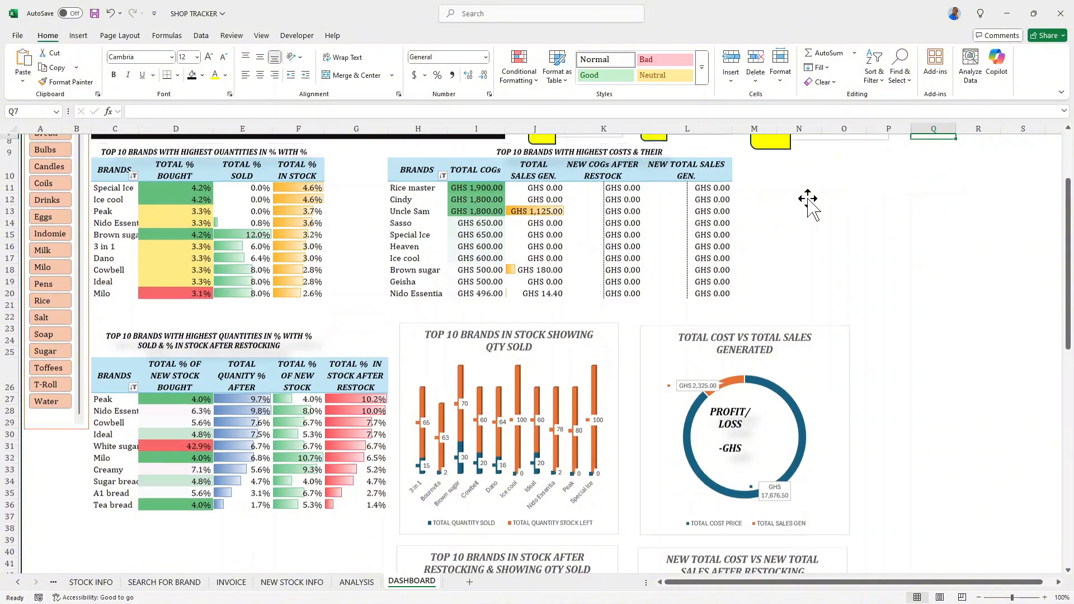
scroll(808, 201, down, 2)
scroll(808, 197, up, 2)
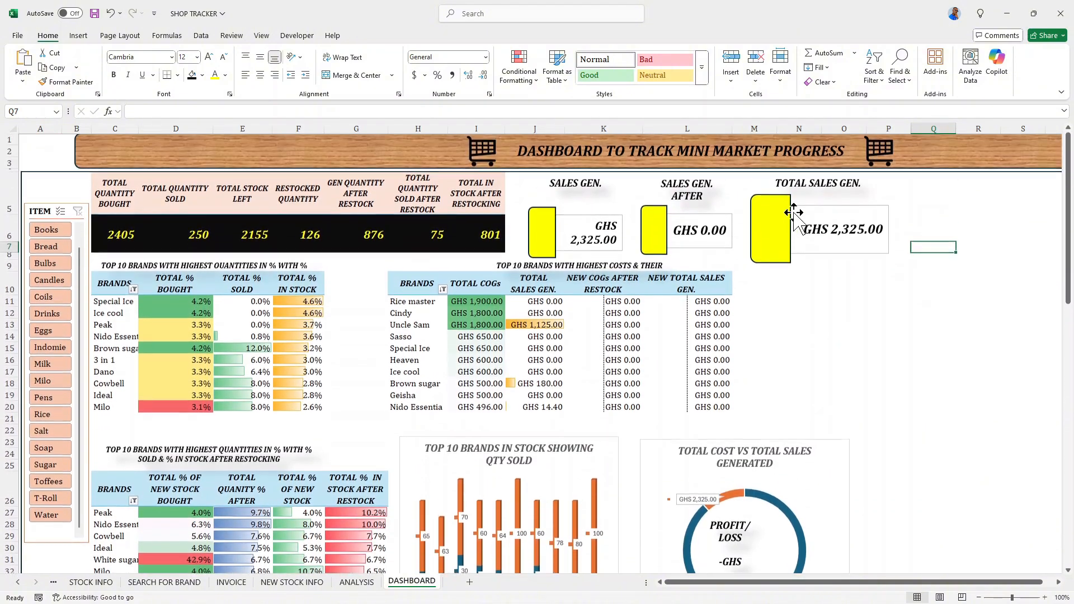
scroll(747, 199, down, 2)
scroll(747, 198, up, 2)
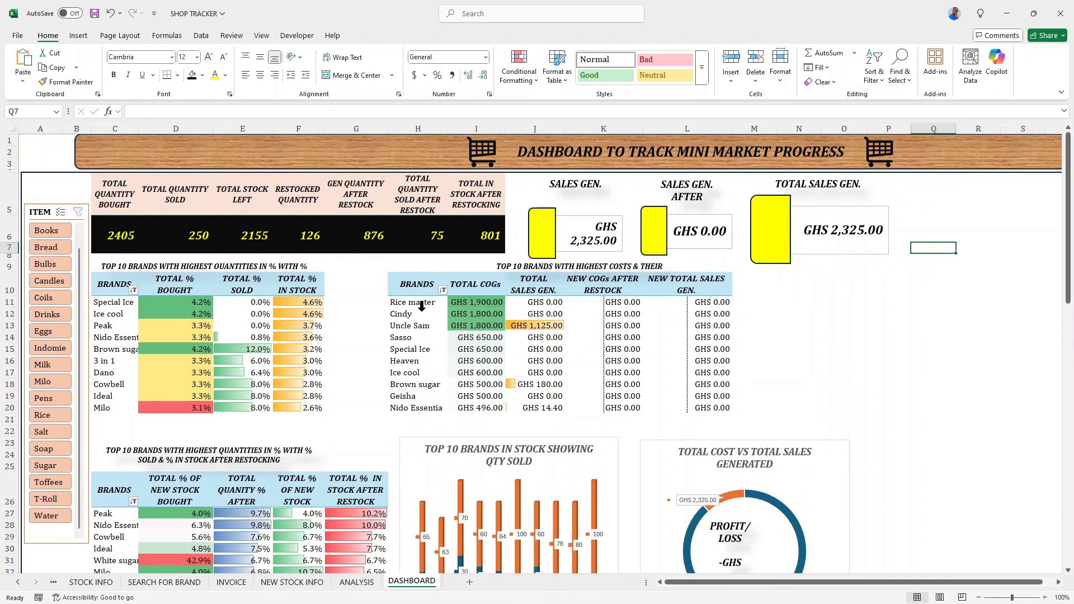
scroll(624, 359, down, 6)
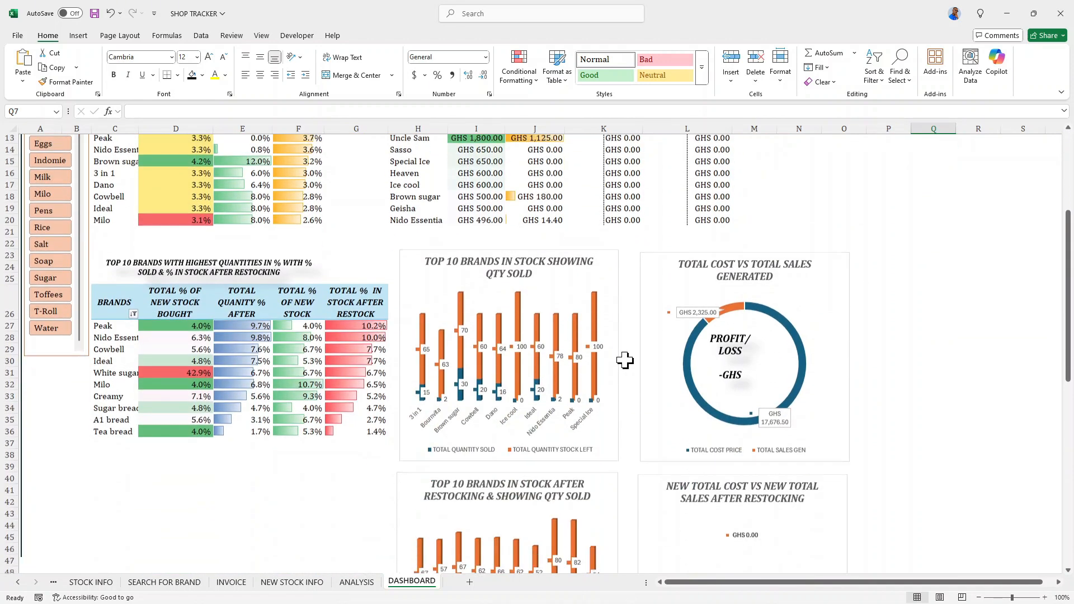
scroll(622, 358, down, 5)
scroll(622, 358, up, 6)
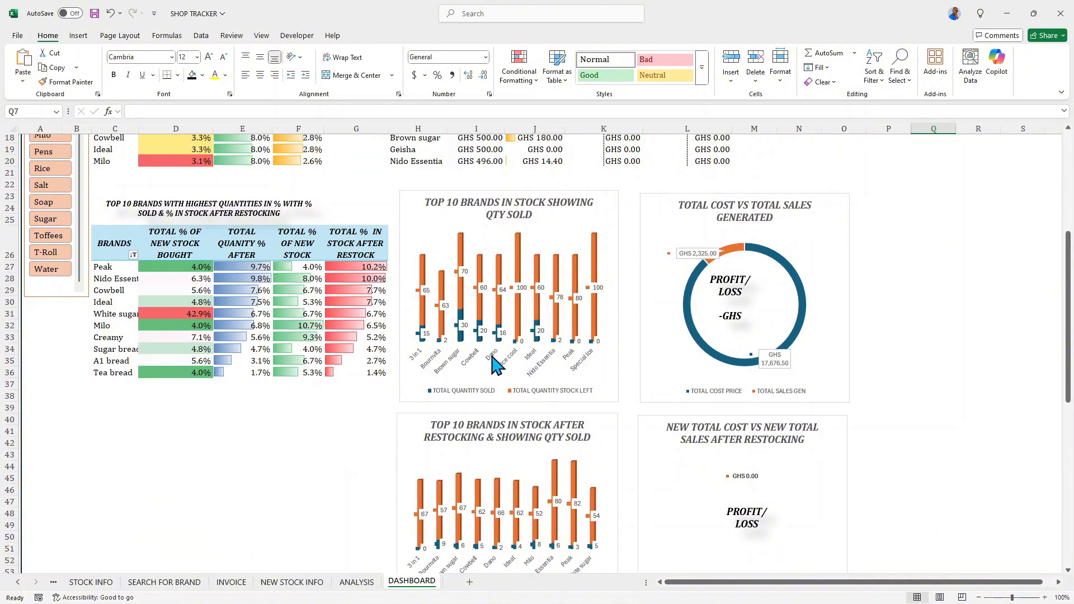
scroll(496, 367, down, 1)
scroll(457, 384, down, 1)
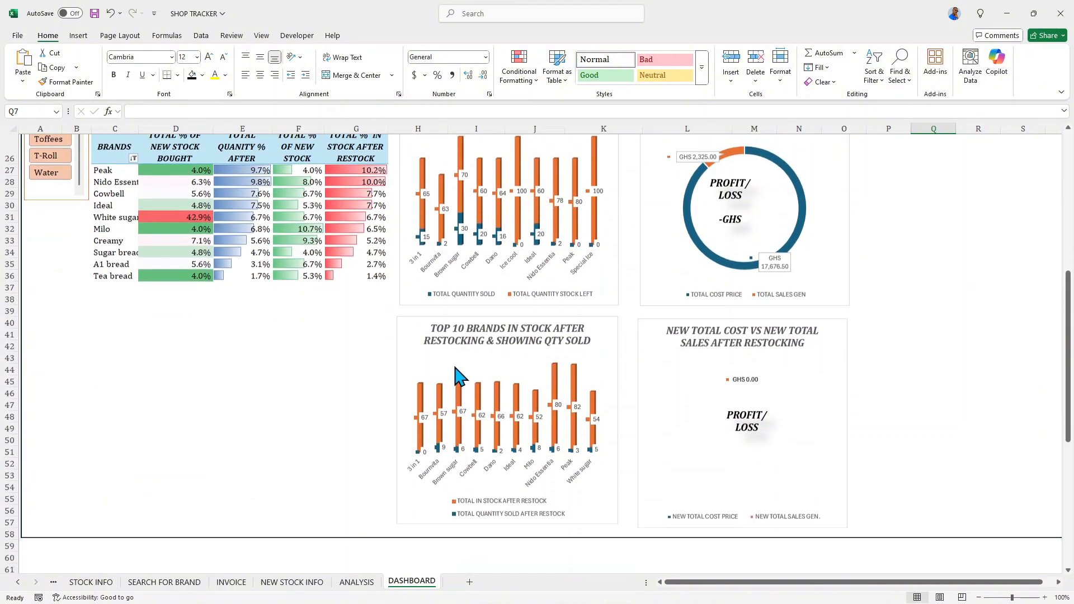
scroll(451, 360, up, 2)
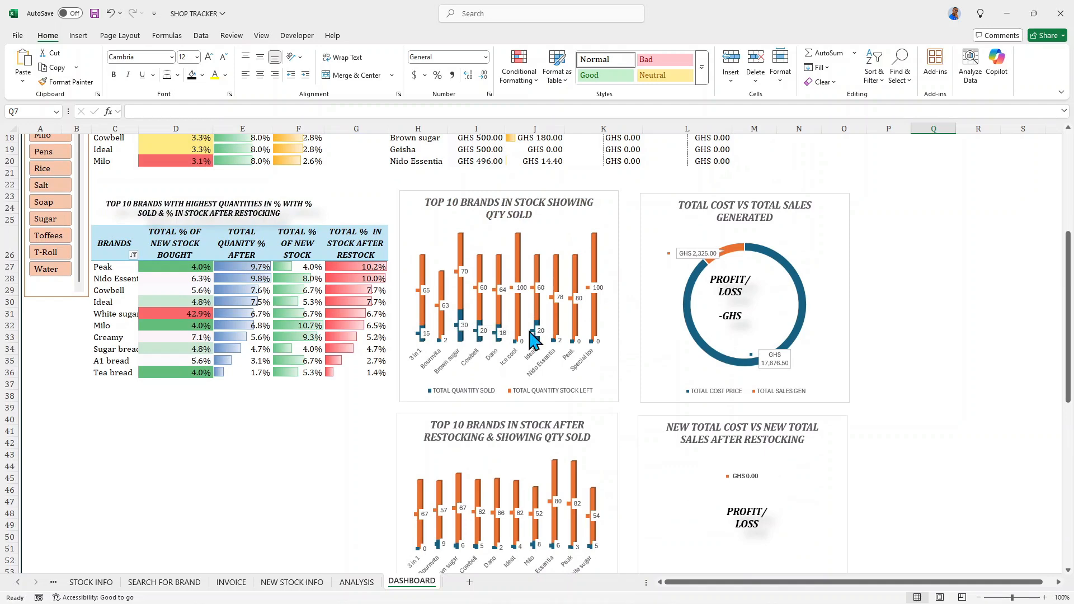
scroll(554, 330, up, 1)
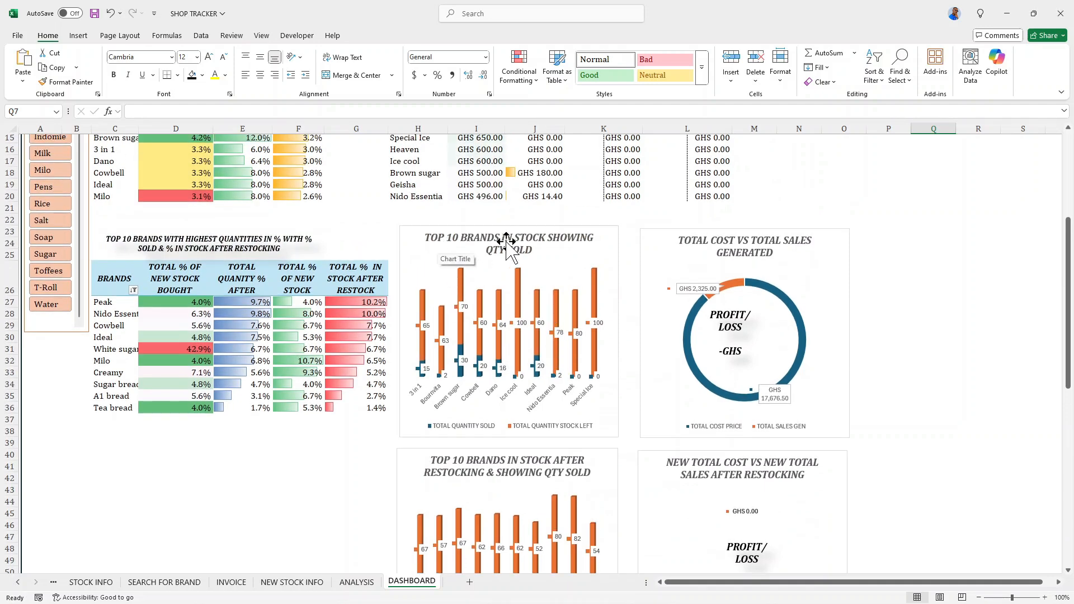
- Filter the dashboard to Books with the ITEM slicer to test which reports respond
scroll(524, 258, up, 1)
scroll(524, 258, up, 1)
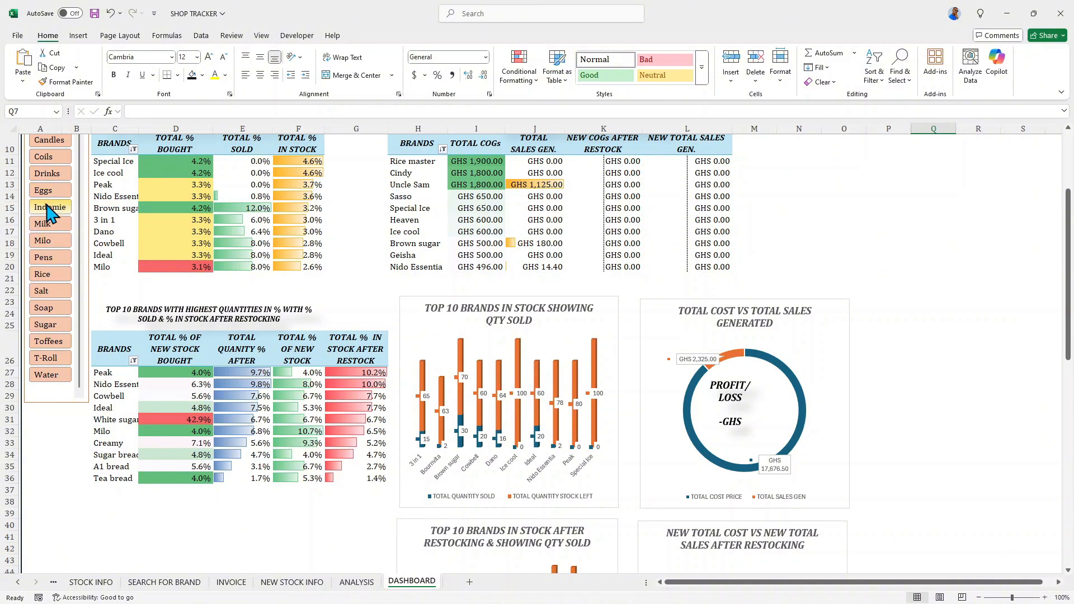
scroll(54, 227, up, 2)
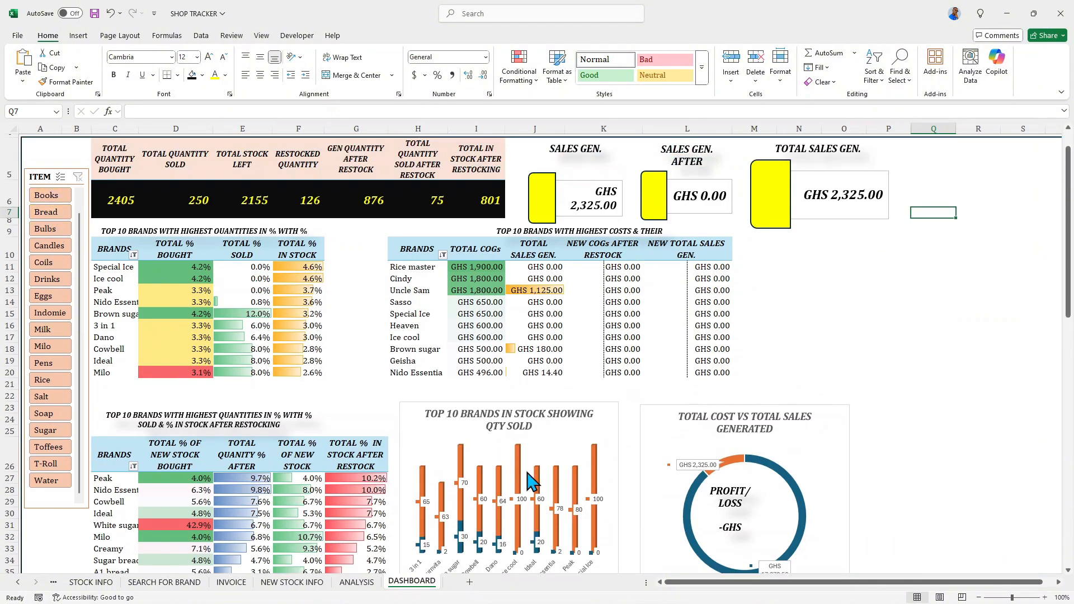
scroll(524, 473, down, 1)
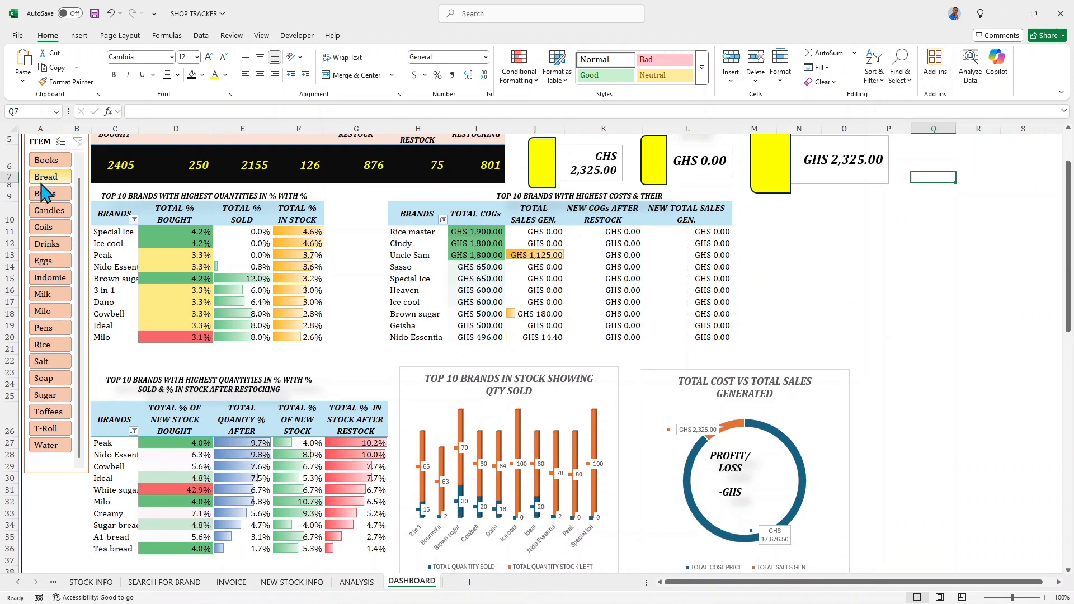
scroll(45, 193, up, 1)
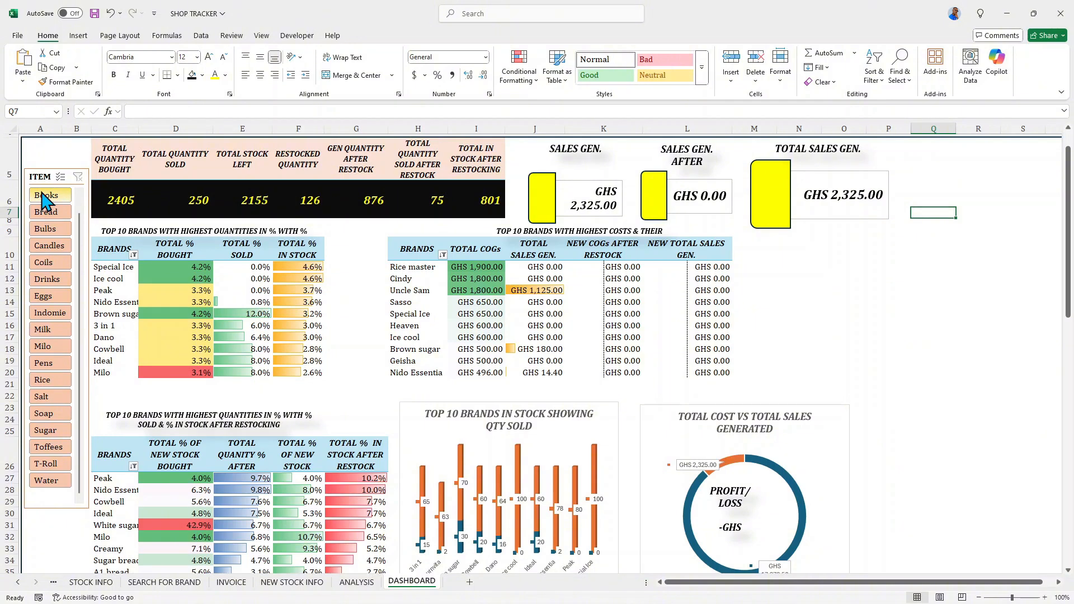
click(45, 195)
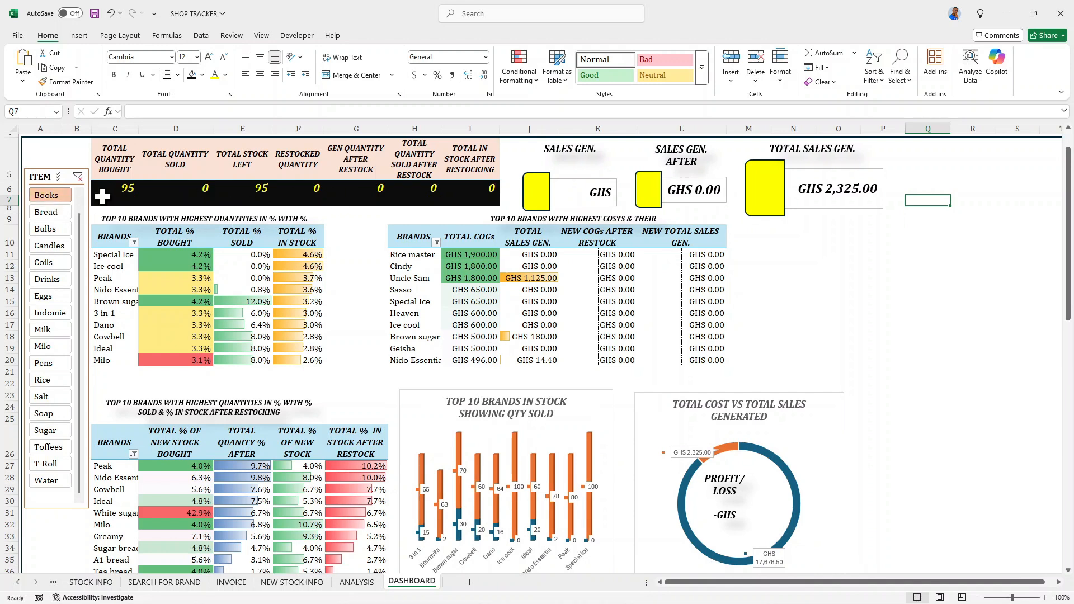
- Center the values in the summary totals row C6:I6 under their headers
drag(102, 195, 383, 200)
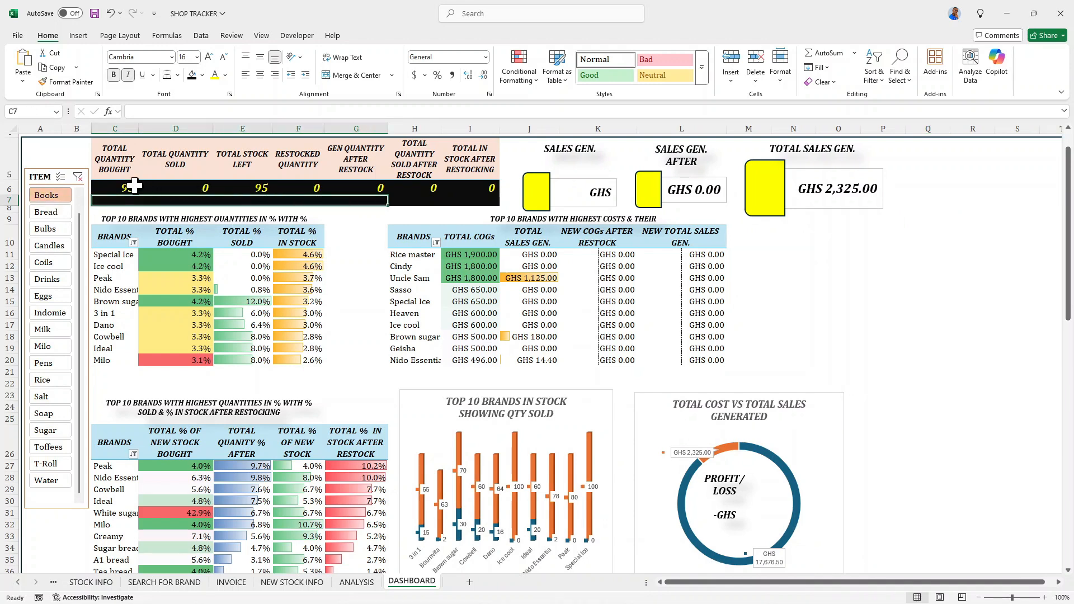
drag(135, 185, 470, 186)
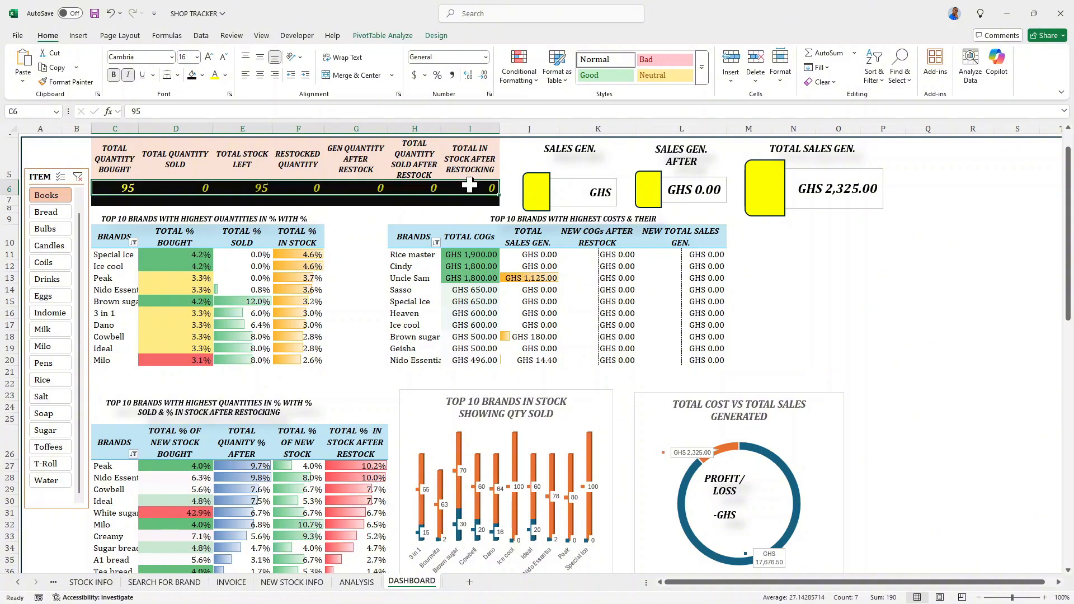
click(261, 75)
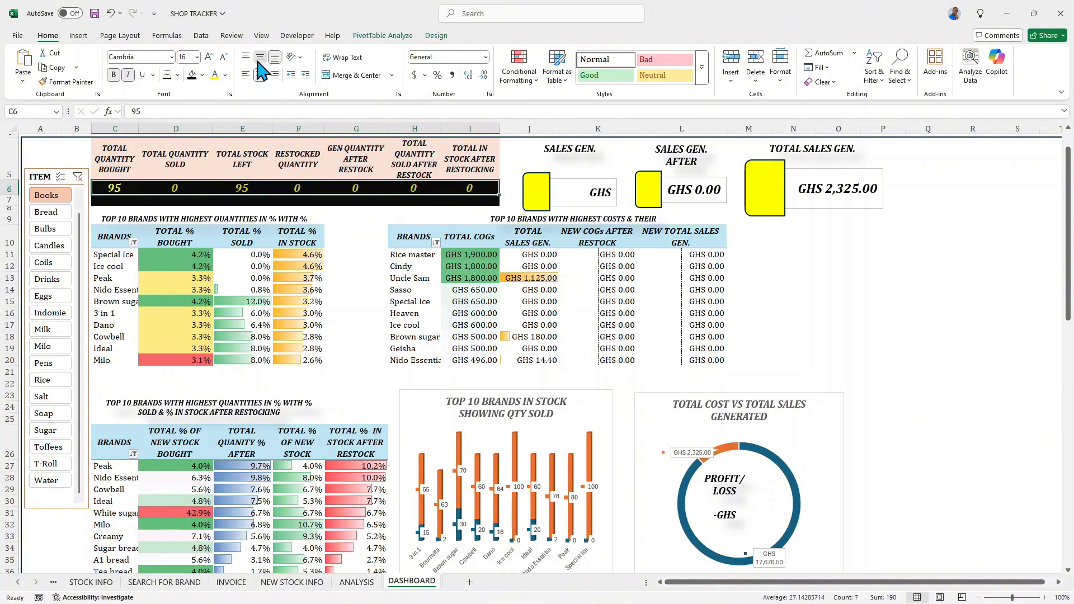
click(97, 201)
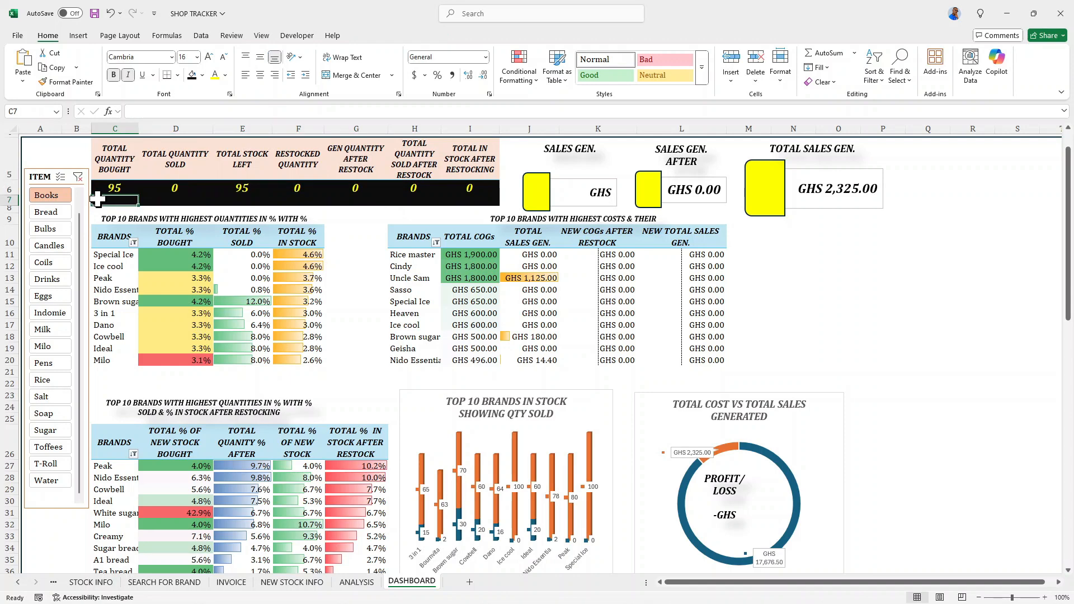
- Edit the ITEM slicer's report connections, connecting it to PivotTable12, PivotTable13, PivotTable2, PivotTable3 and PivotTable4 on the ANALYSIS sheet
click(44, 177)
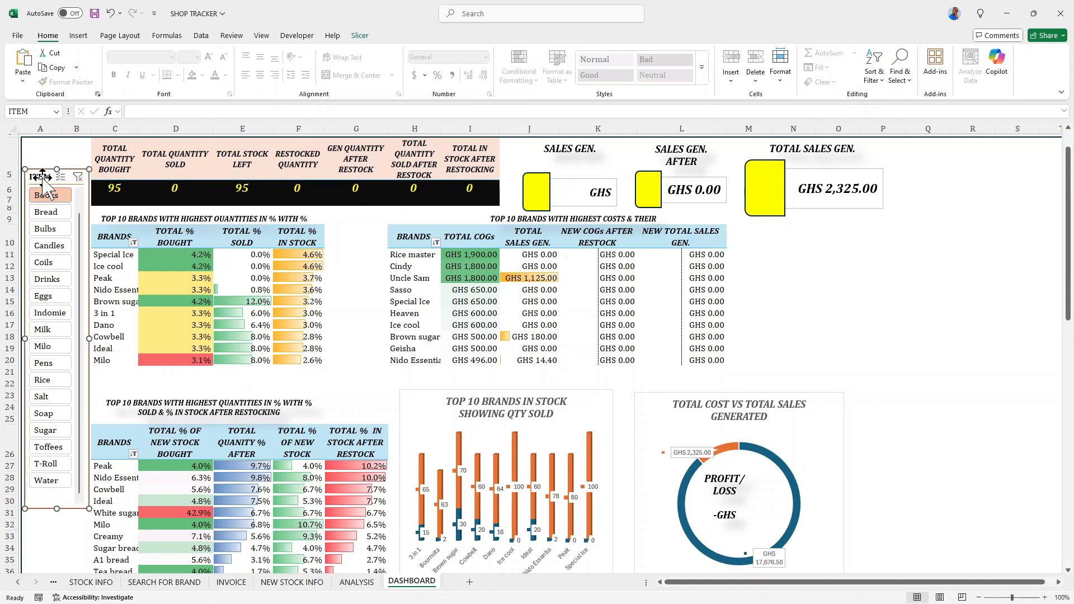
right_click(44, 178)
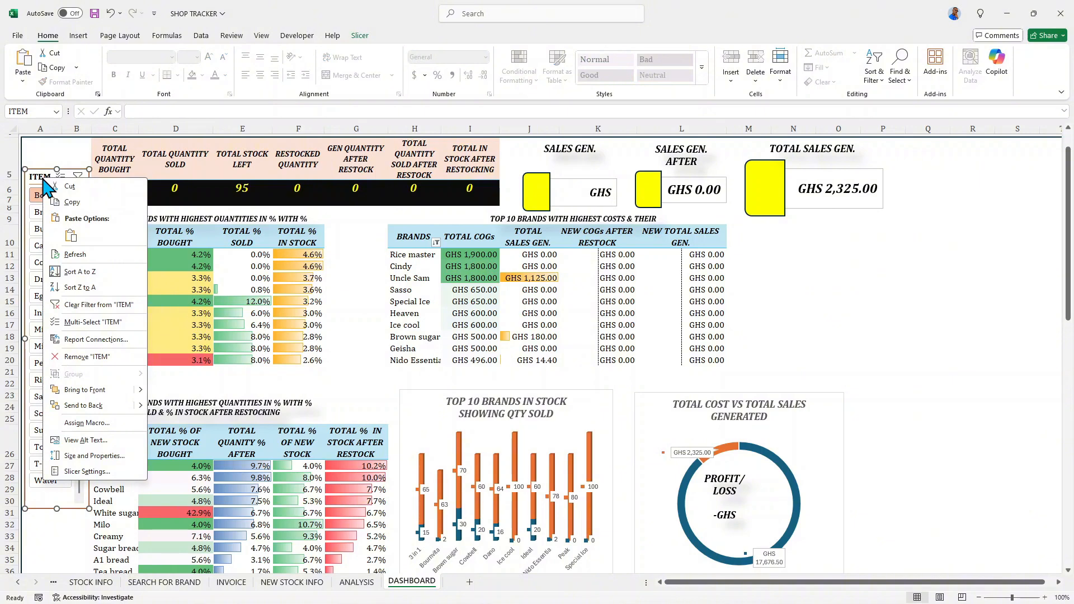
click(84, 339)
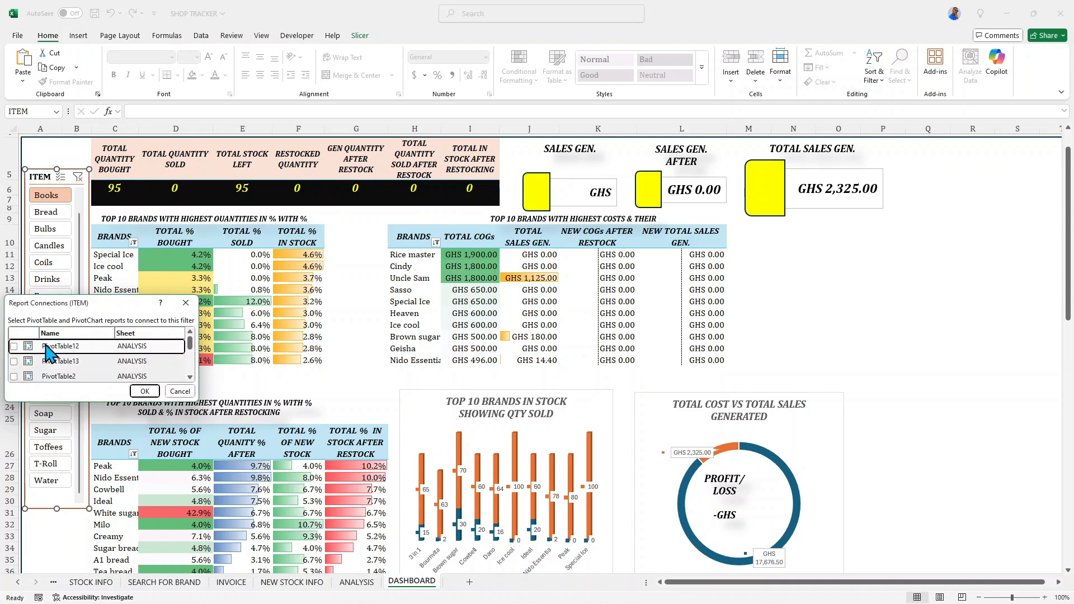
scroll(54, 367, down, 5)
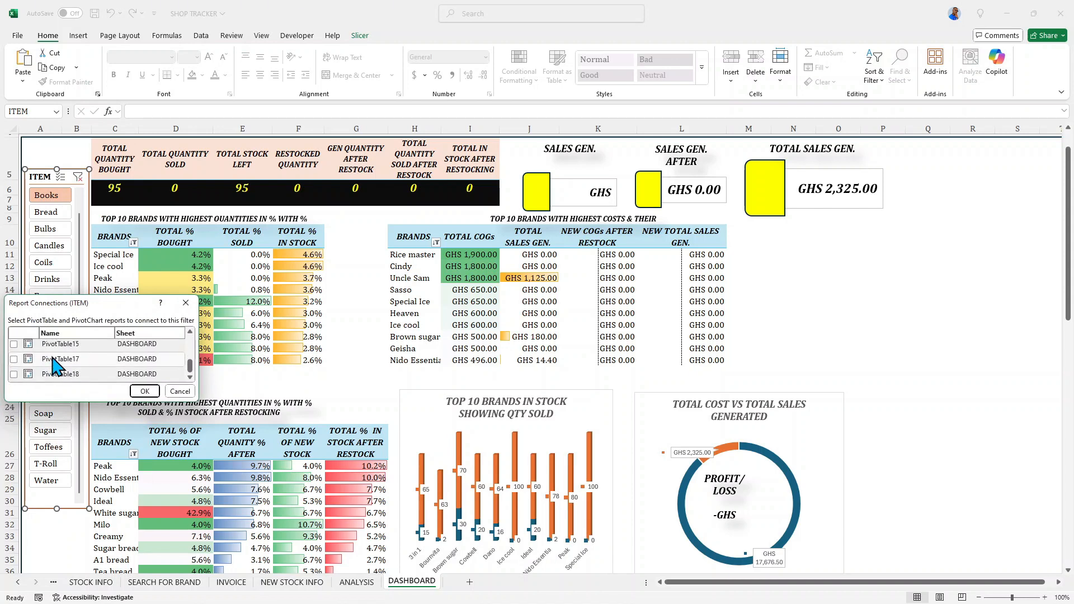
drag(192, 369, 187, 343)
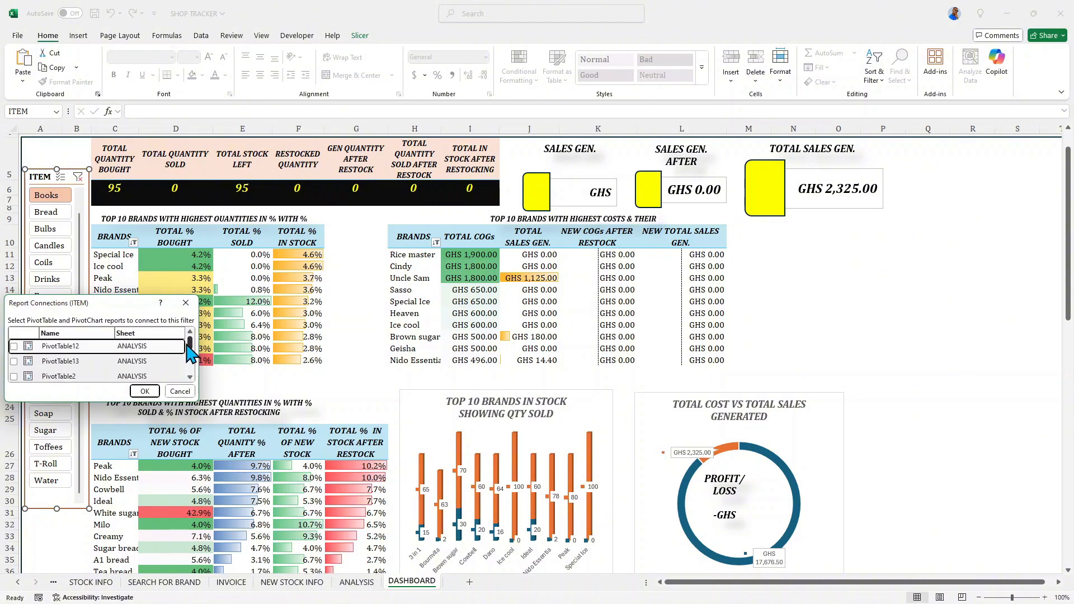
click(14, 346)
click(14, 361)
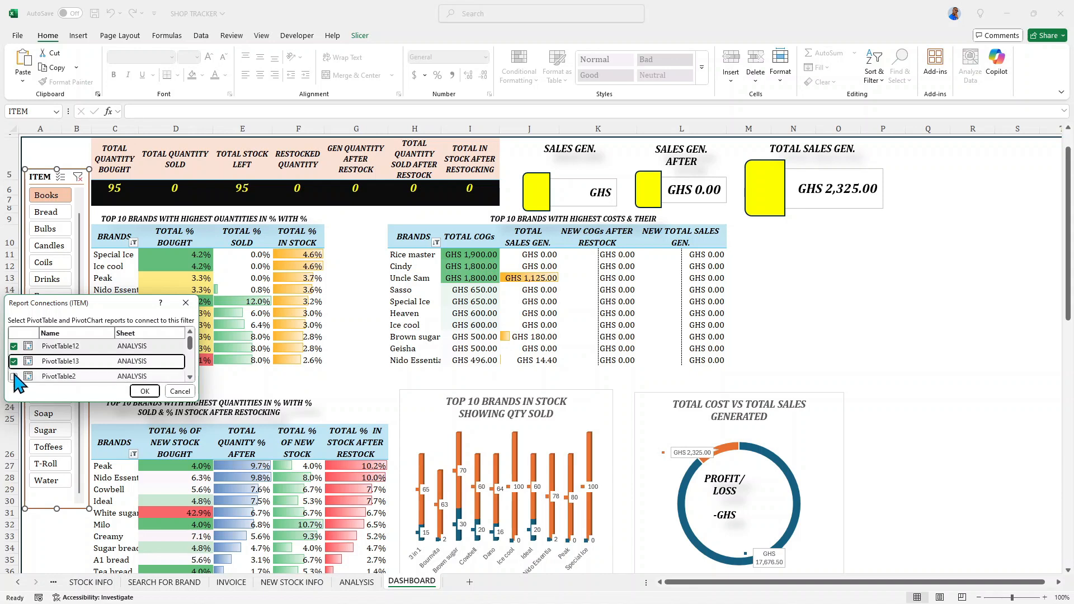
click(13, 376)
drag(190, 343, 190, 355)
click(13, 348)
click(13, 363)
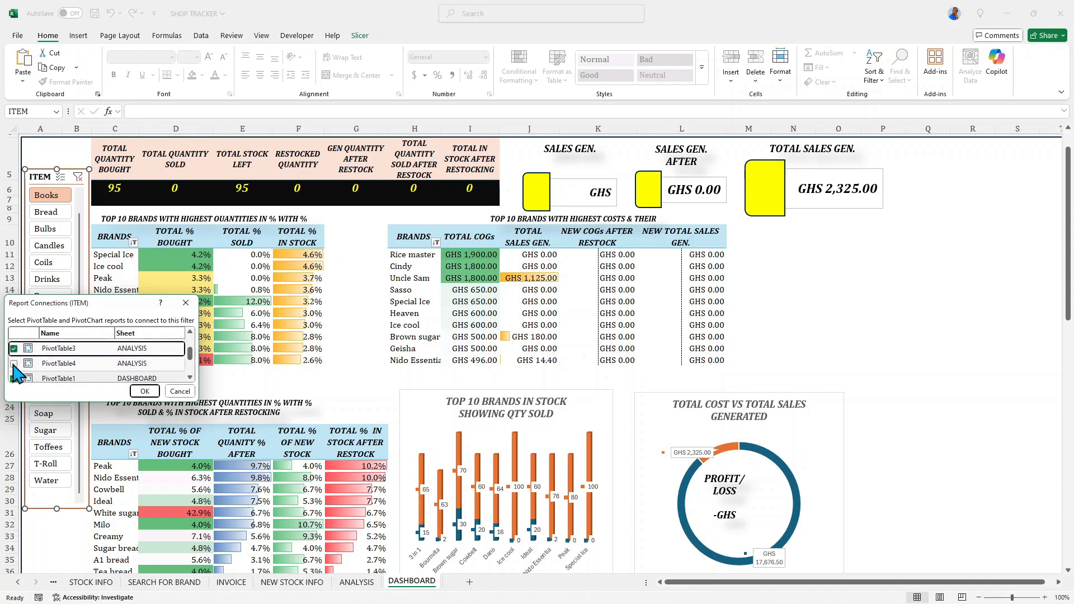
- Also connect the ITEM slicer to PivotTable15, PivotTable17 and PivotTable18 on the DASHBOARD sheet and apply the connections
drag(189, 358, 190, 372)
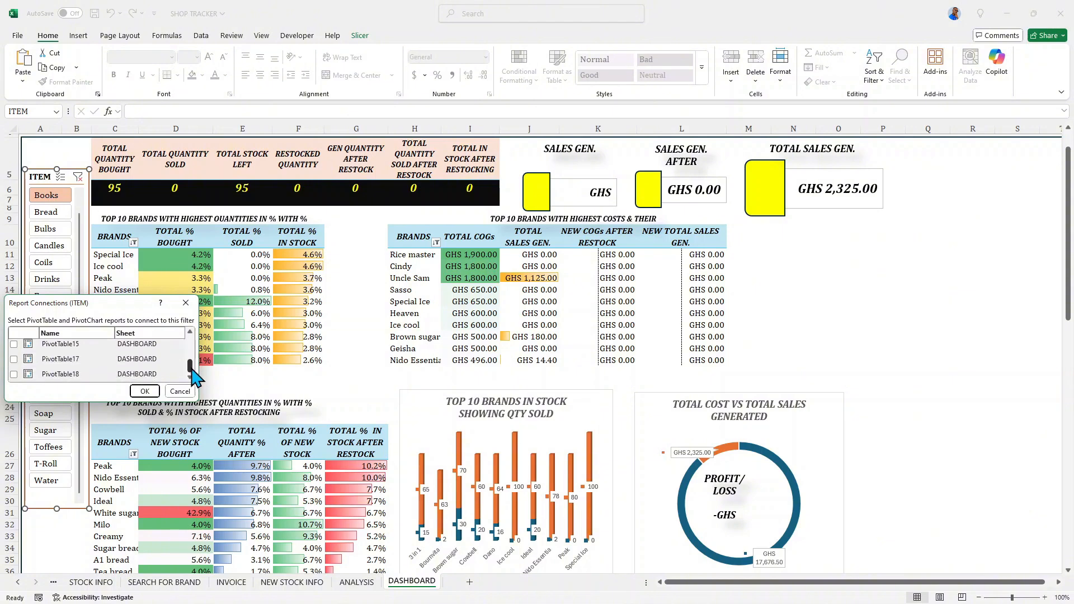
click(14, 344)
click(13, 359)
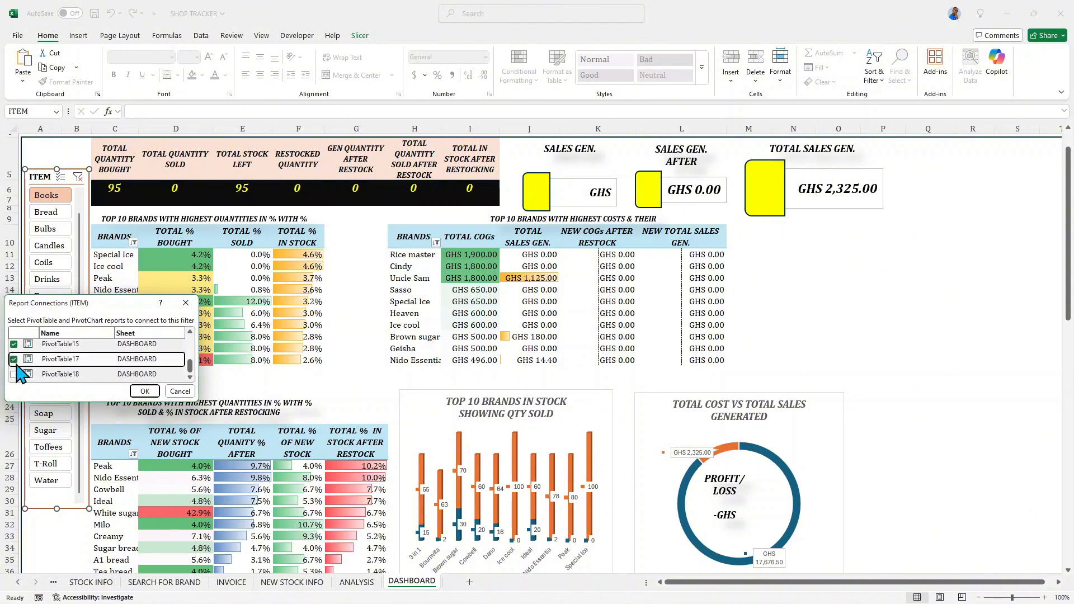
click(13, 375)
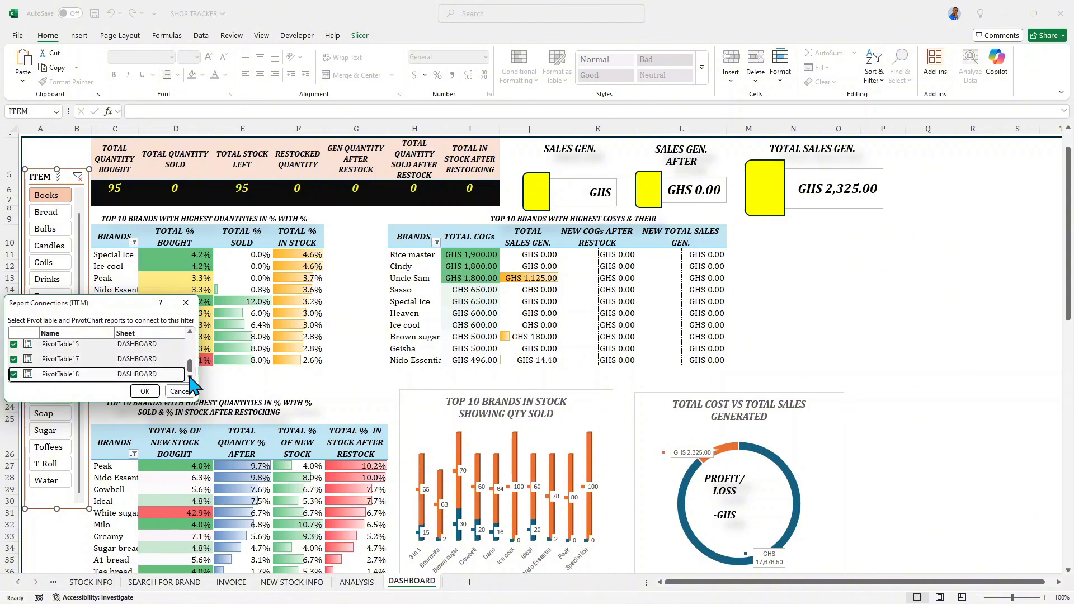
click(145, 391)
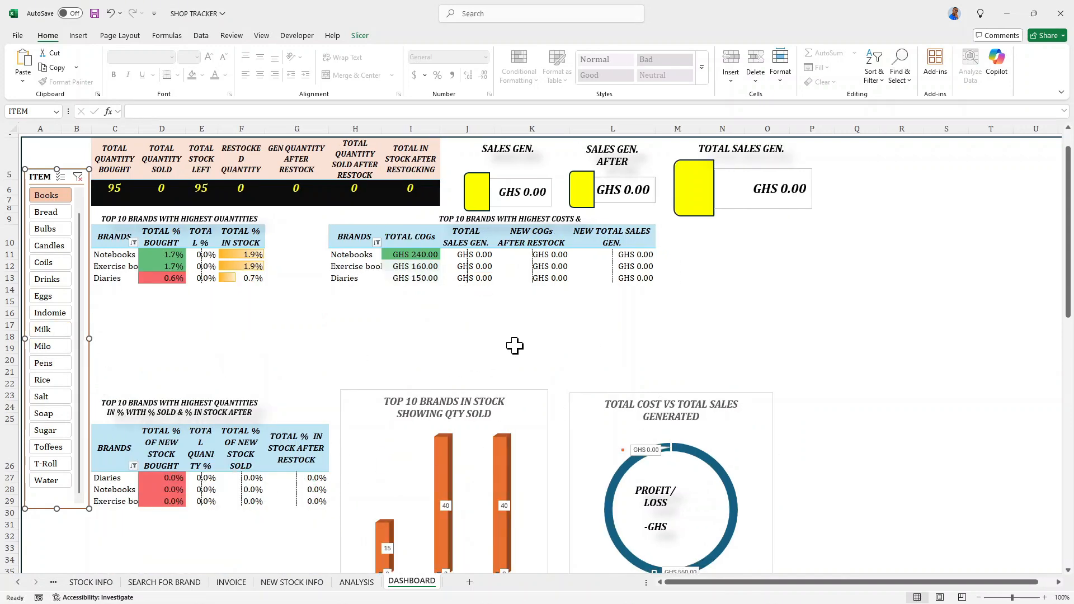
- Examine how the summary cards, pivot tables, brand charts and profit/loss doughnuts respond to the Books filter
click(528, 303)
scroll(489, 310, down, 4)
scroll(490, 314, down, 3)
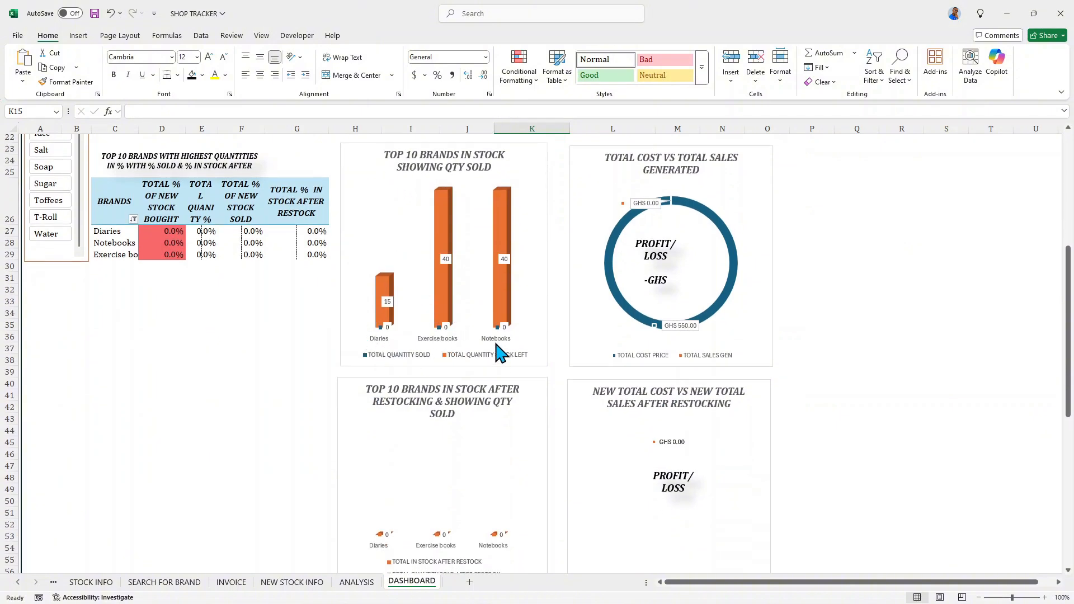
scroll(465, 398, down, 2)
scroll(448, 386, up, 4)
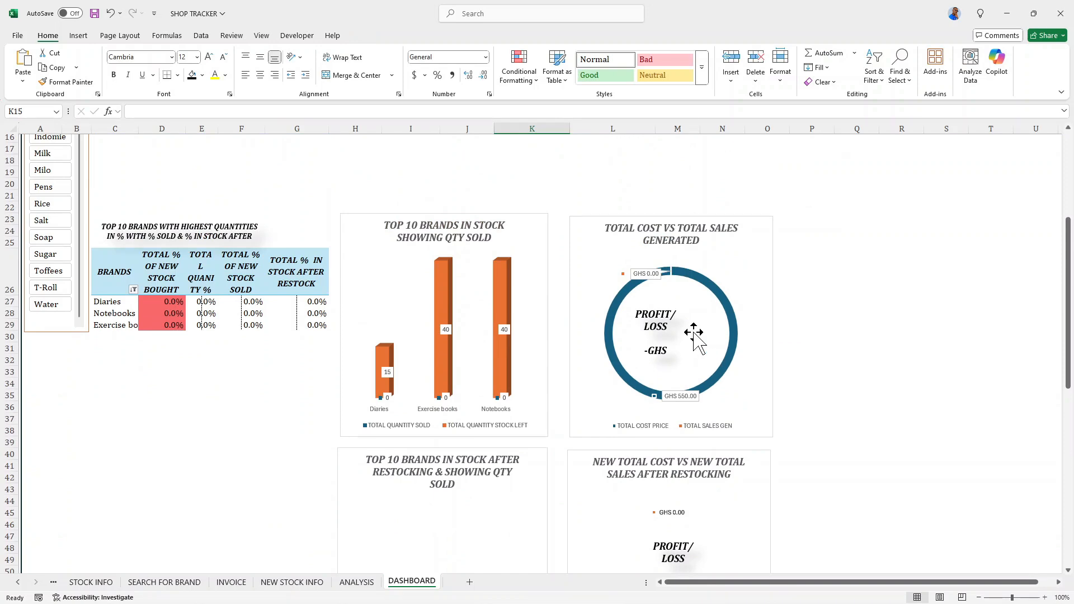
scroll(689, 324, down, 3)
scroll(654, 221, up, 1)
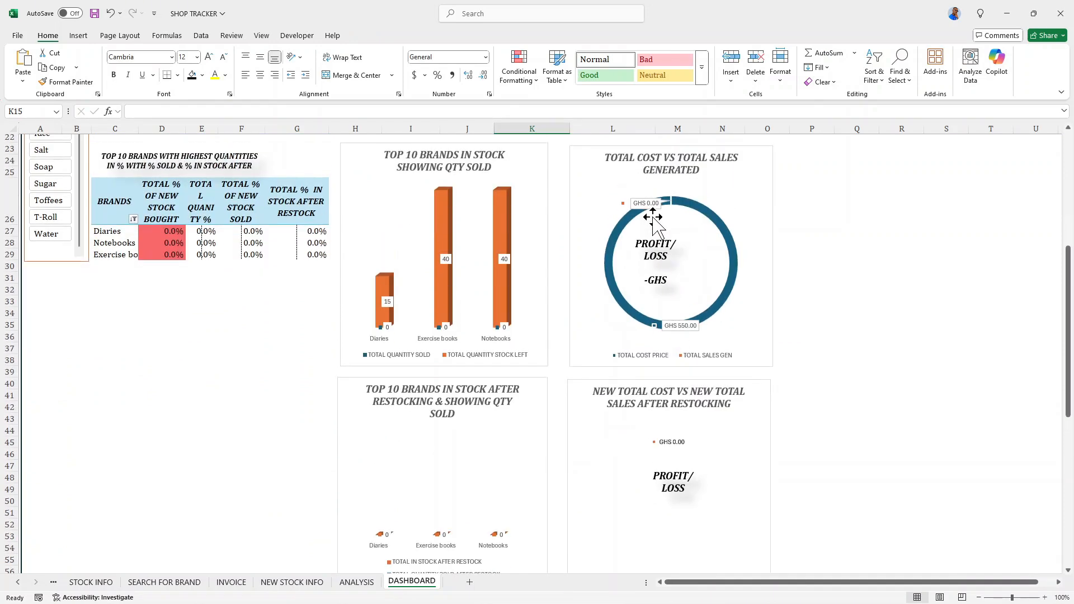
scroll(655, 257, up, 2)
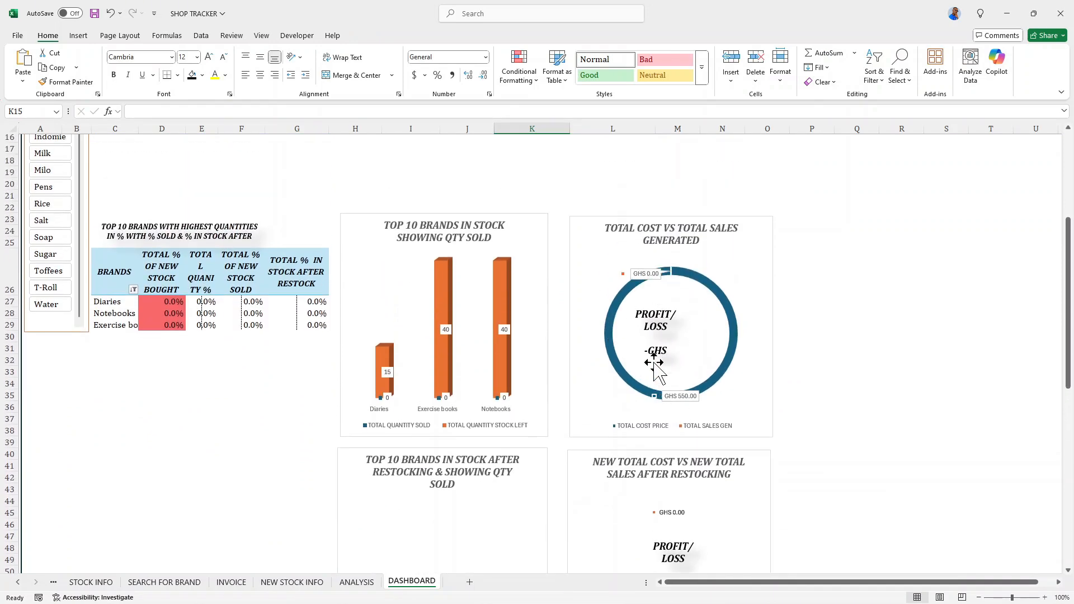
scroll(643, 347, up, 5)
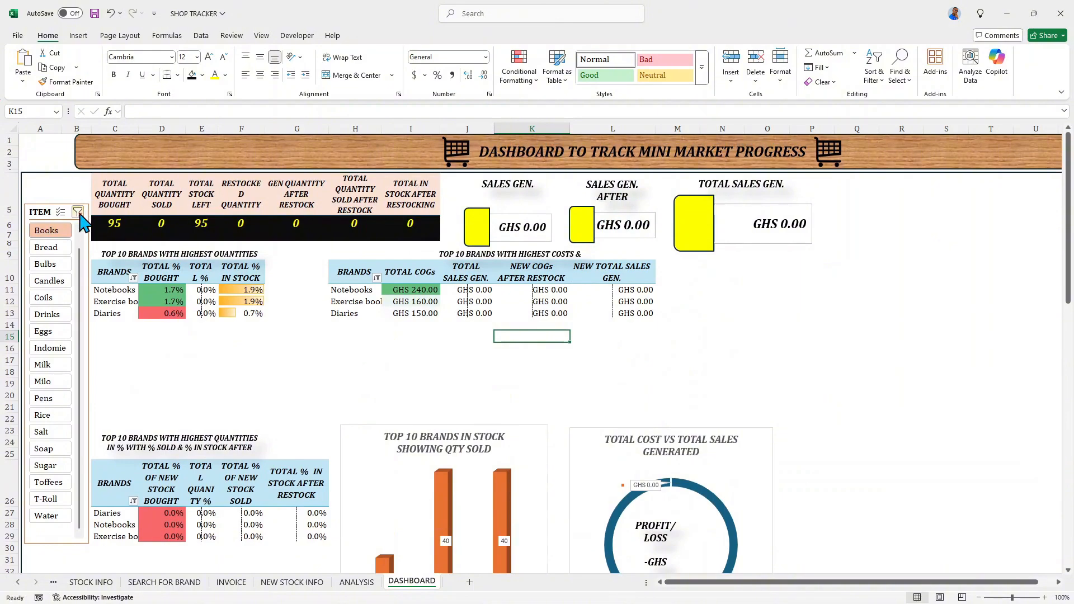
- Clear the ITEM slicer filter and check the dashboard's cards, tables and charts with all items included
click(78, 212)
scroll(610, 339, down, 3)
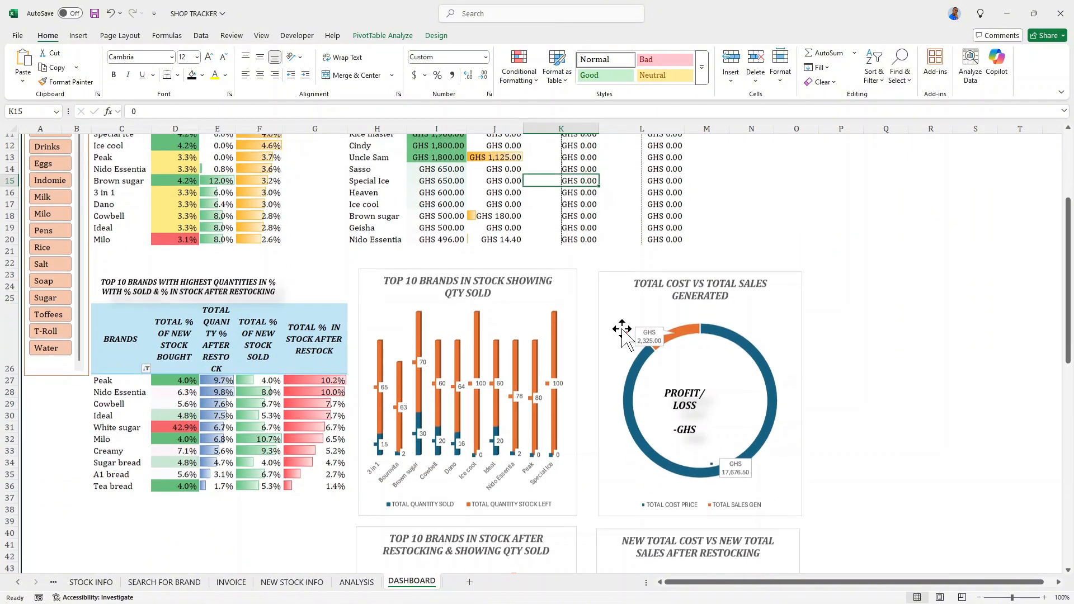
scroll(545, 336, up, 4)
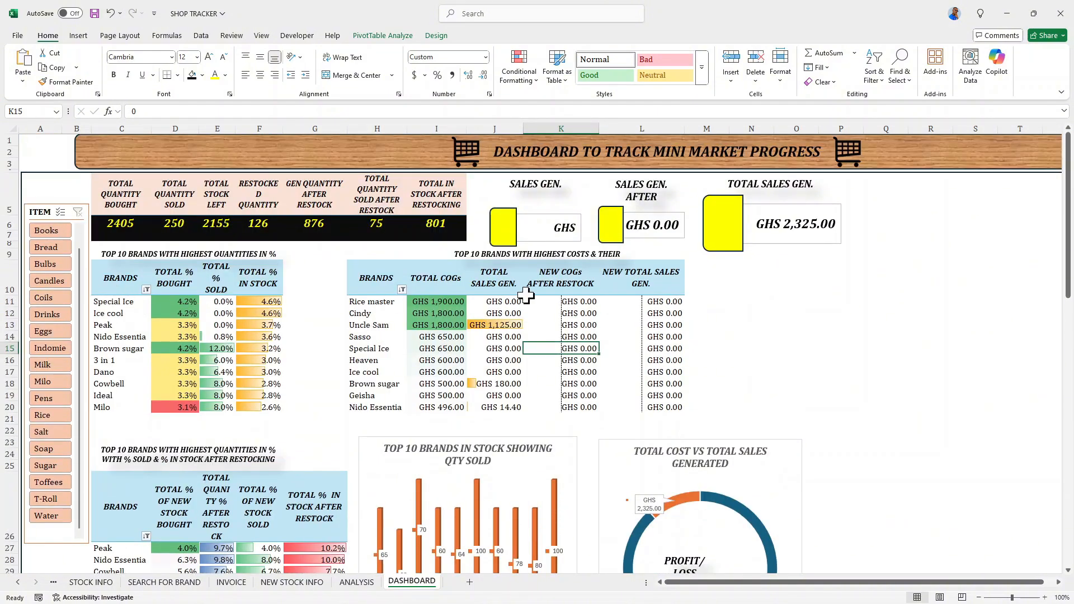
scroll(529, 297, down, 2)
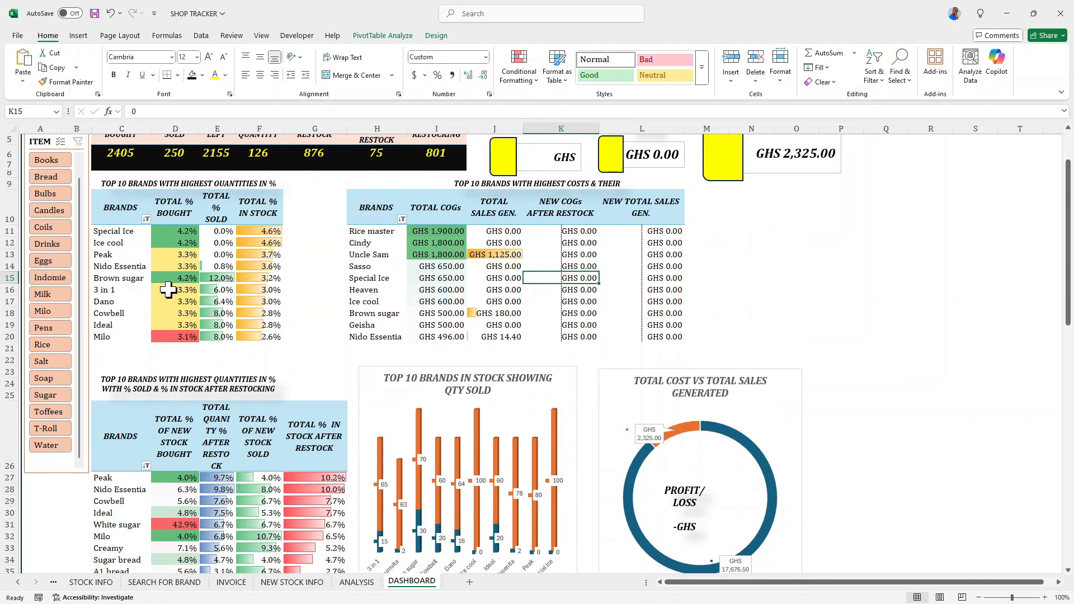
scroll(158, 289, up, 2)
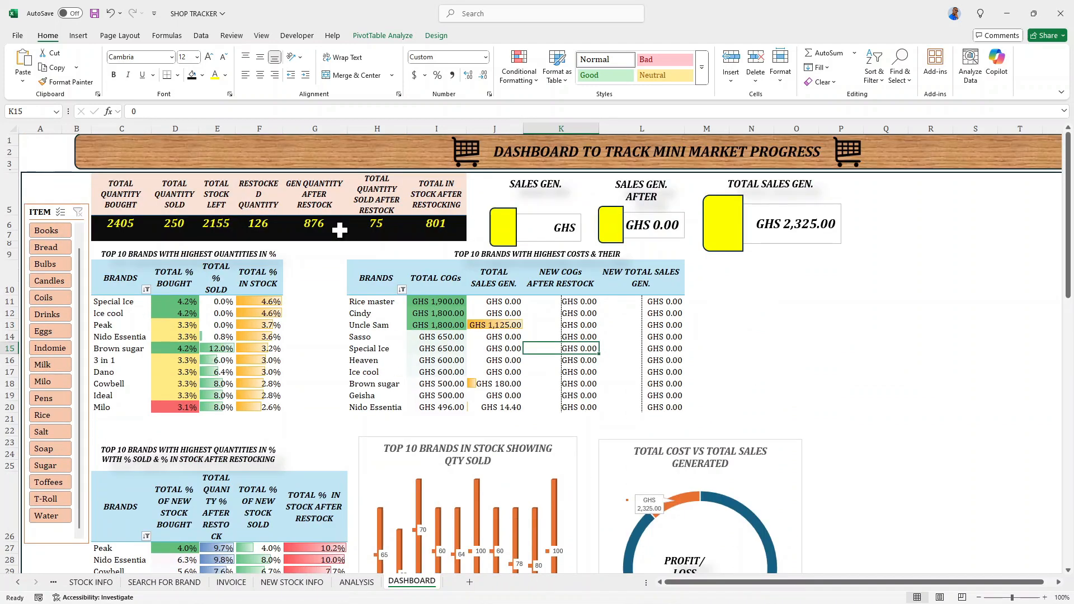
scroll(340, 230, down, 1)
scroll(633, 238, up, 1)
- Try left alignment for the value in the SALES GEN. card and restore its right alignment
click(540, 229)
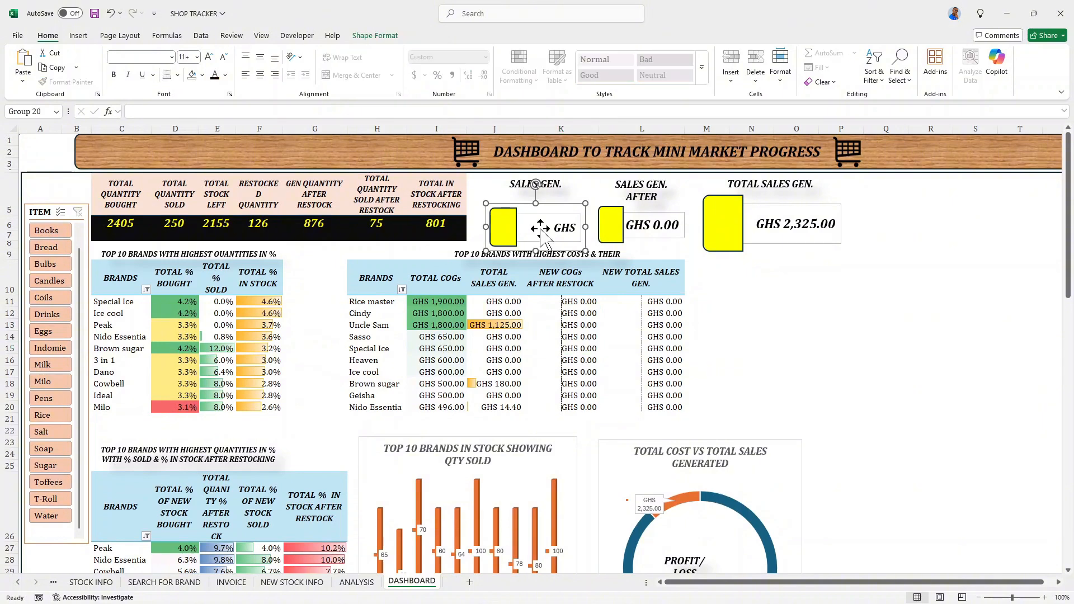
click(547, 229)
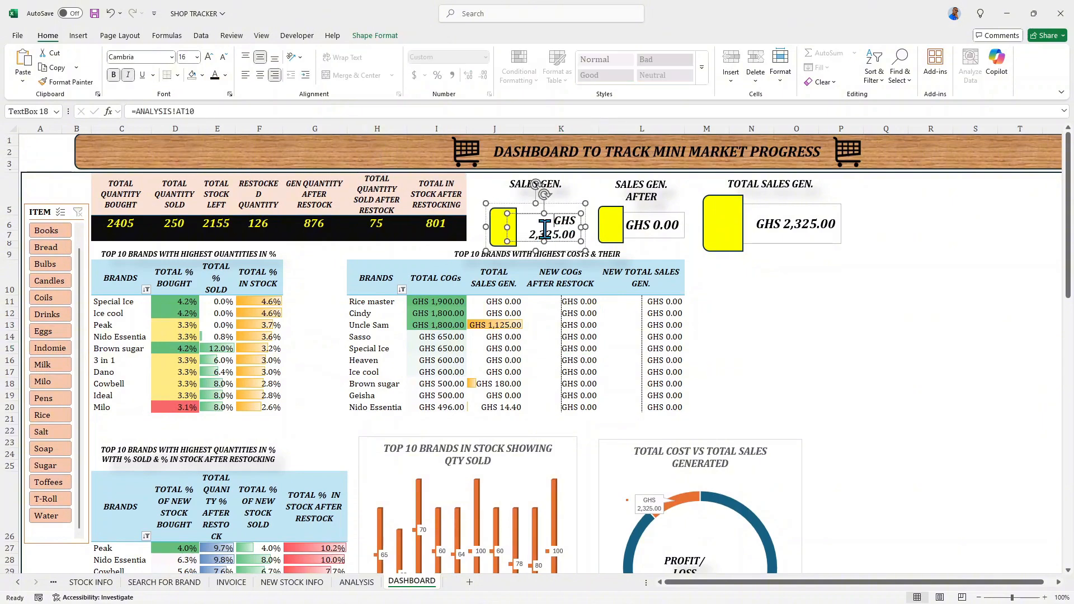
click(245, 75)
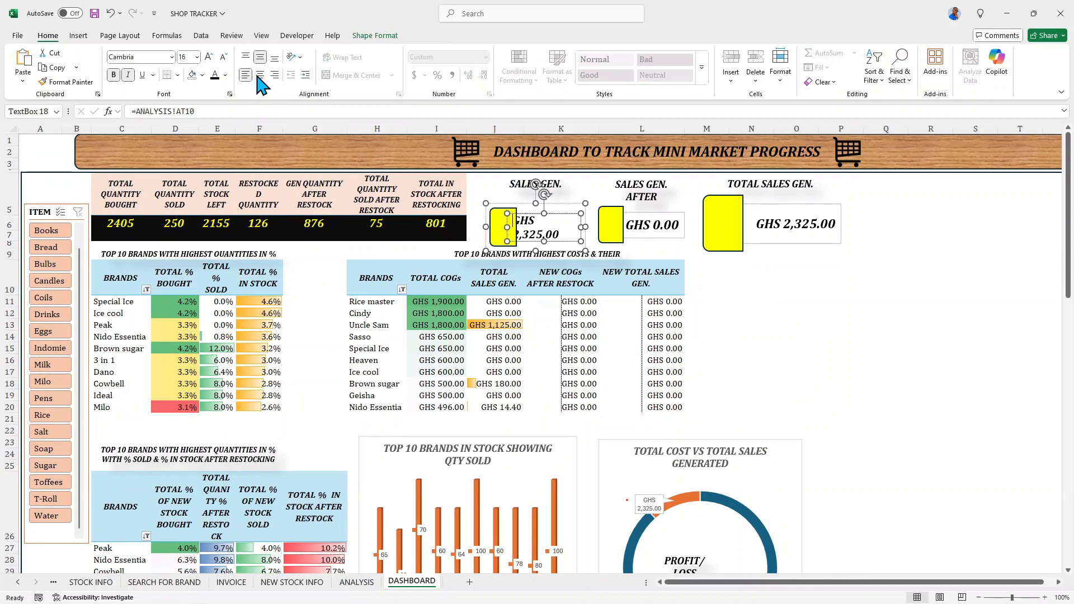
click(273, 75)
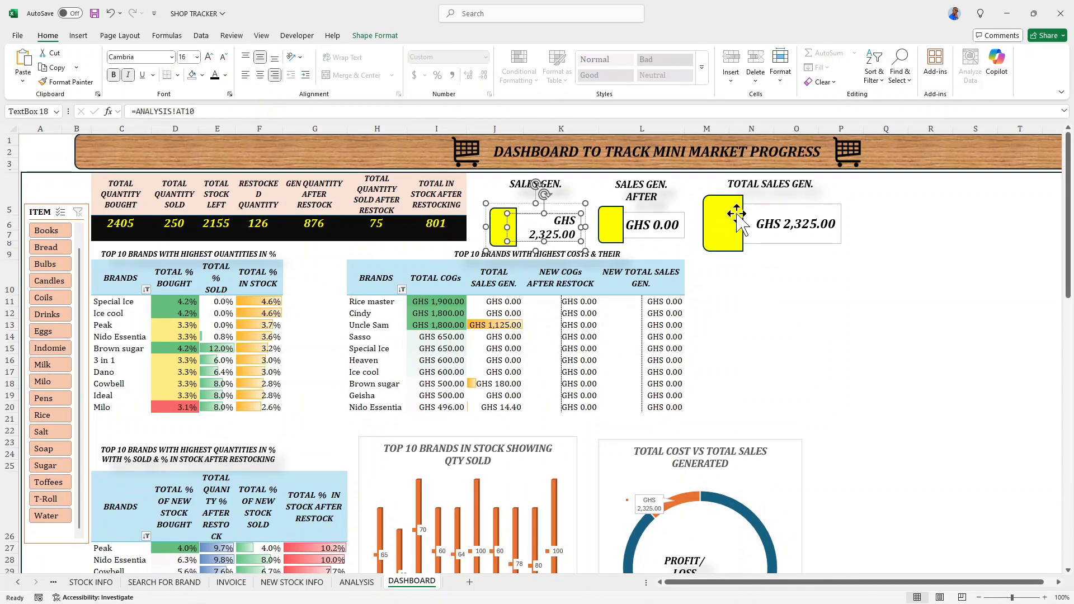
- Shift the TOTAL SALES GEN. card right until its yellow block starts in column N, widening the gap to the SALES GEN. AFTER card
click(732, 223)
key(Right)
key(Right)
key(Right)
key(Right)
key(Right)
key(Right)
key(Right)
key(Right)
key(Right)
key(Right)
key(Right)
key(Right)
key(Right)
key(Right)
key(Right)
key(Right)
key(Right)
key(Right)
key(Right)
key(Right)
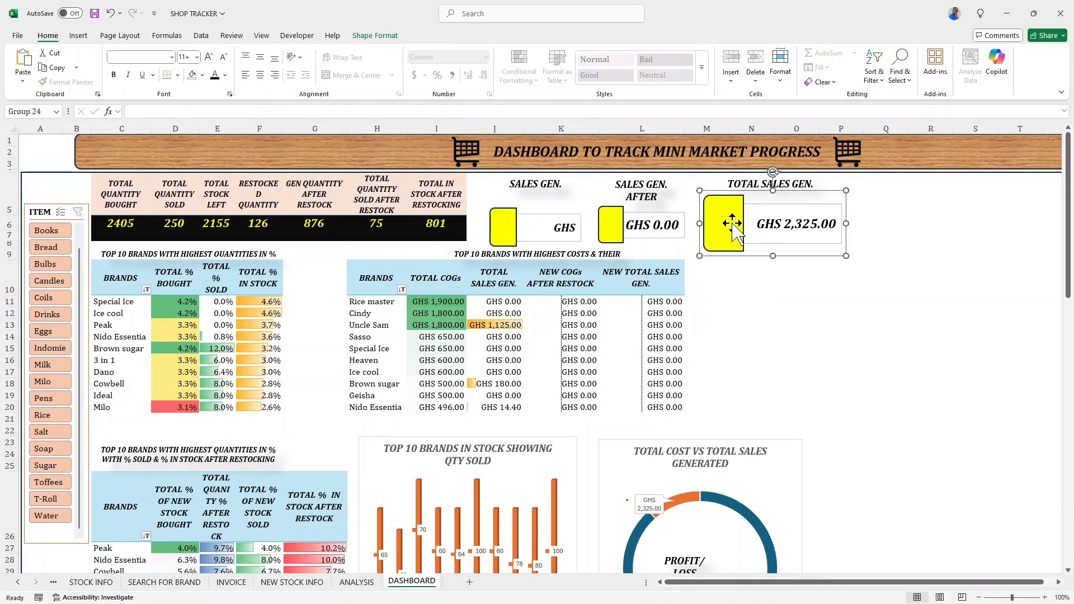
key(Right)
key(Right)
key(Right)
key(Right)
key(Right)
key(Right)
key(Right)
key(Right)
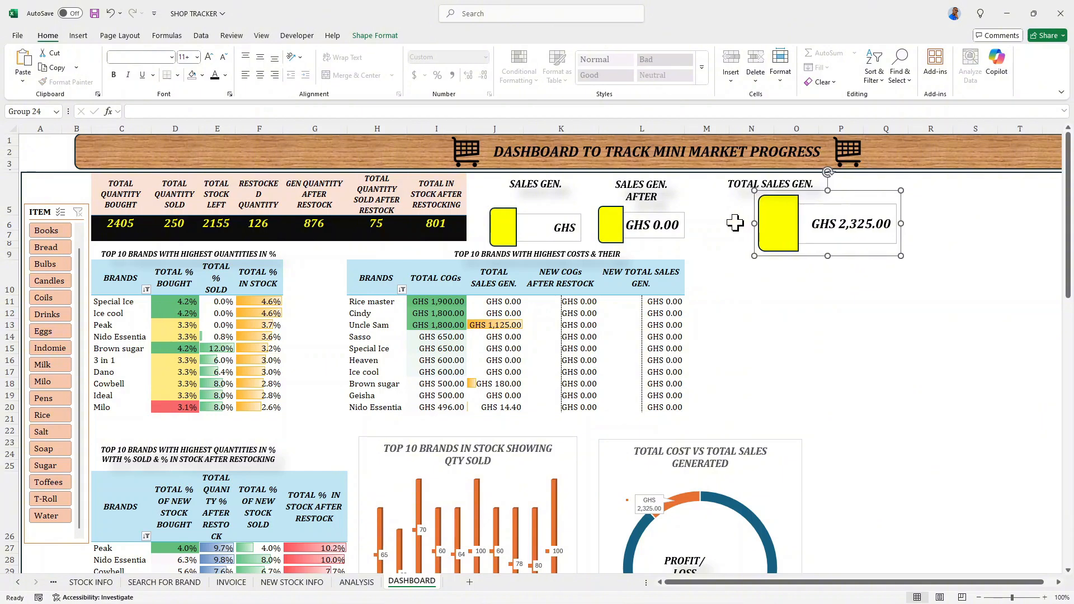
- Nudge the TOTAL SALES GEN. card slightly right and shift its title right until the title box starts at column O
key(Right)
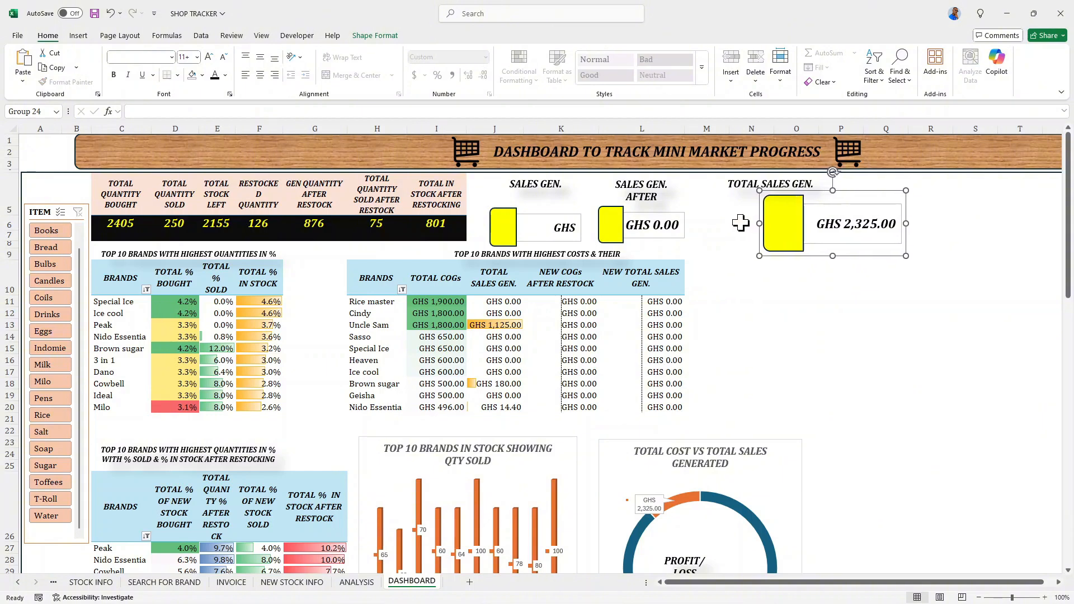
click(729, 185)
key(Right)
key(Right)
key(Right)
key(Right)
key(Right)
key(Right)
key(Right)
key(Right)
key(Right)
key(Right)
key(Right)
key(Right)
key(Right)
key(Right)
key(Right)
key(Right)
key(Right)
key(Right)
key(Right)
key(Right)
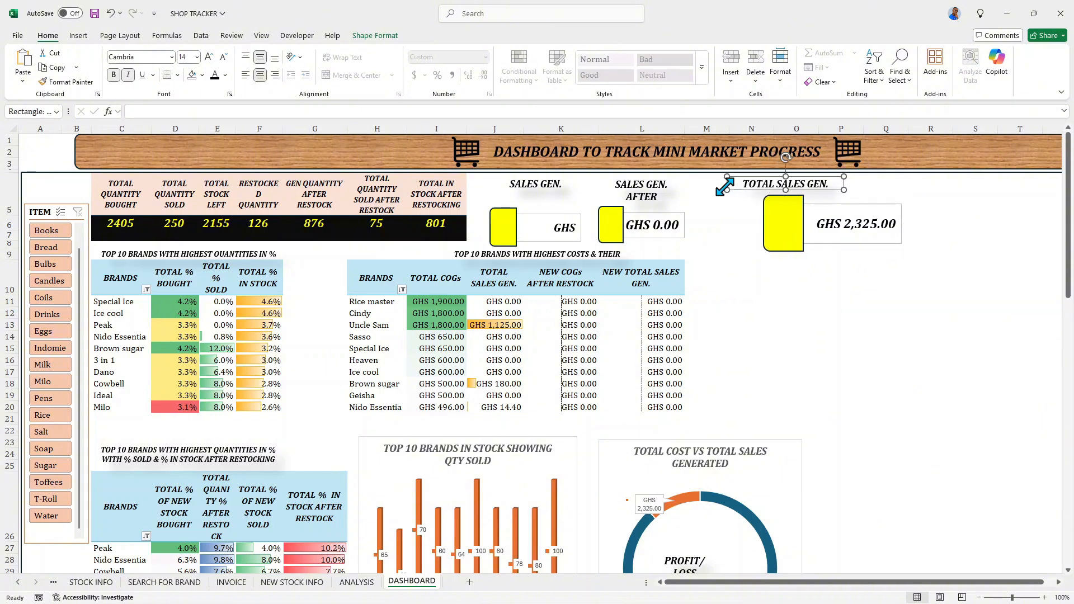
key(Right)
key(Right)
key(Right)
key(Right)
key(Right)
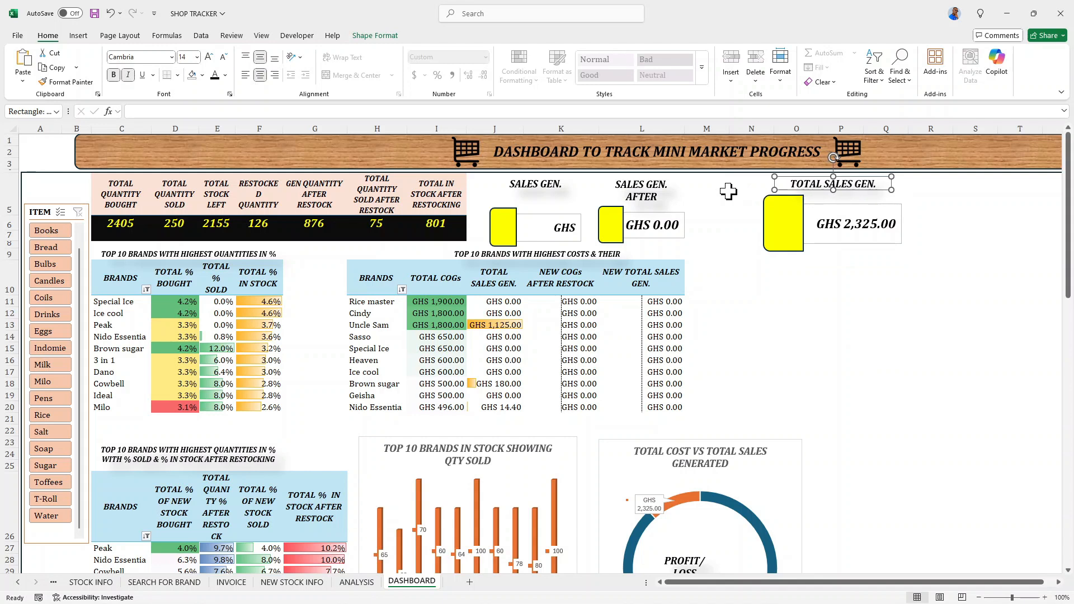
- Shift the SALES GEN. AFTER RESTOCKING title right so its box runs from mid column L to the end of column M
click(658, 190)
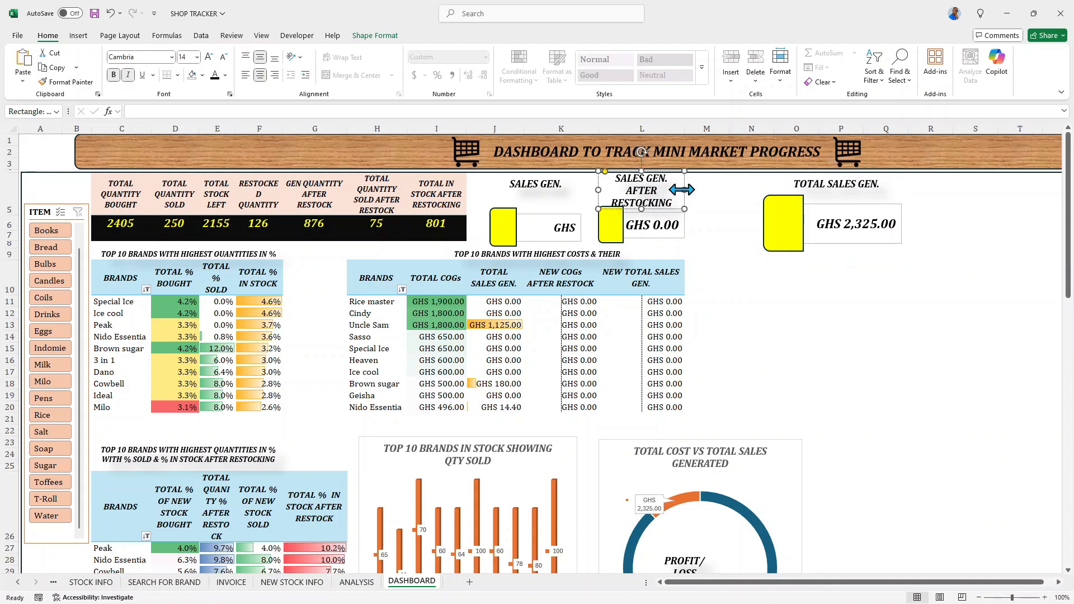
click(680, 171)
key(Right)
key(Right)
key(Right)
key(Right)
key(Right)
key(Right)
key(Right)
key(Right)
key(Right)
key(Right)
key(Right)
key(Right)
key(Right)
key(Right)
key(Right)
key(Right)
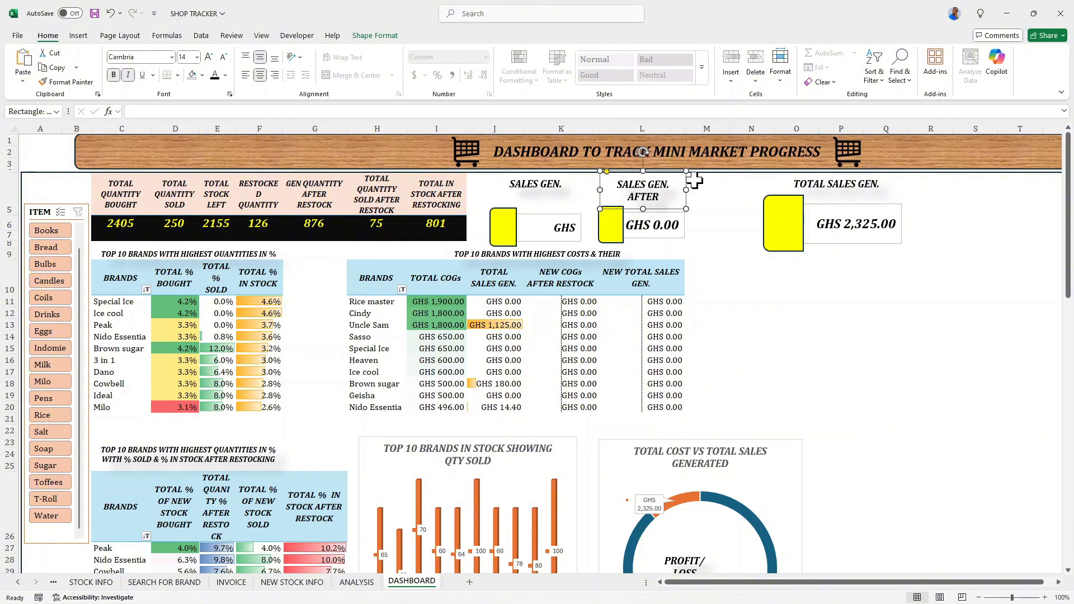
key(Right)
key(Right)
key(Right)
key(Right)
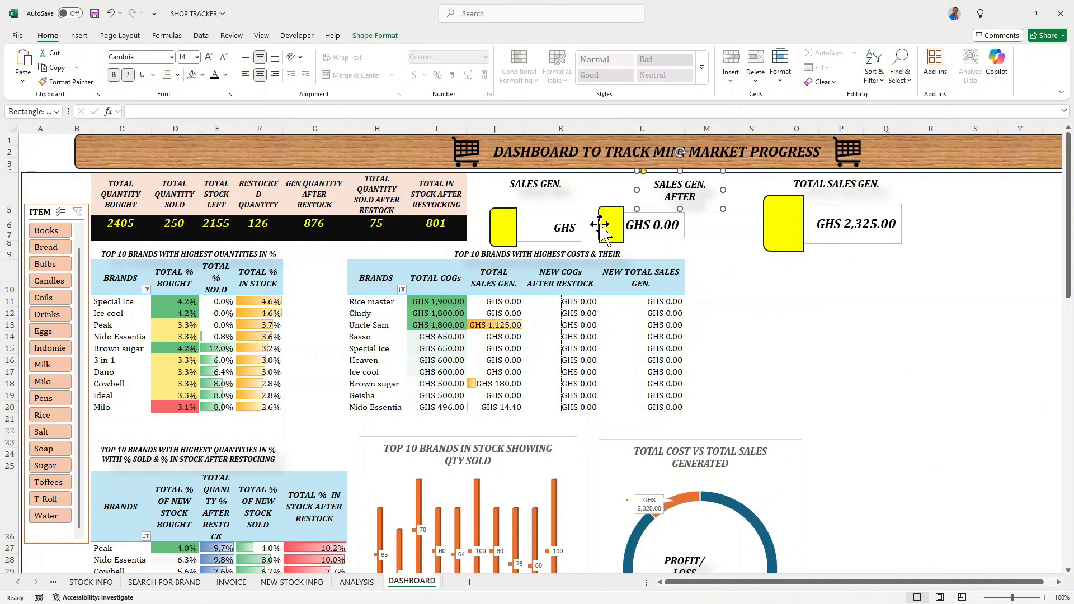
- Move the SALES GEN. AFTER RESTOCKING card right beneath its title and widen it into column N
click(603, 225)
key(Right)
key(Right)
key(Right)
key(Right)
key(Right)
key(Right)
key(Right)
key(Right)
key(Right)
key(Right)
key(Right)
key(Right)
key(Right)
key(Right)
key(Right)
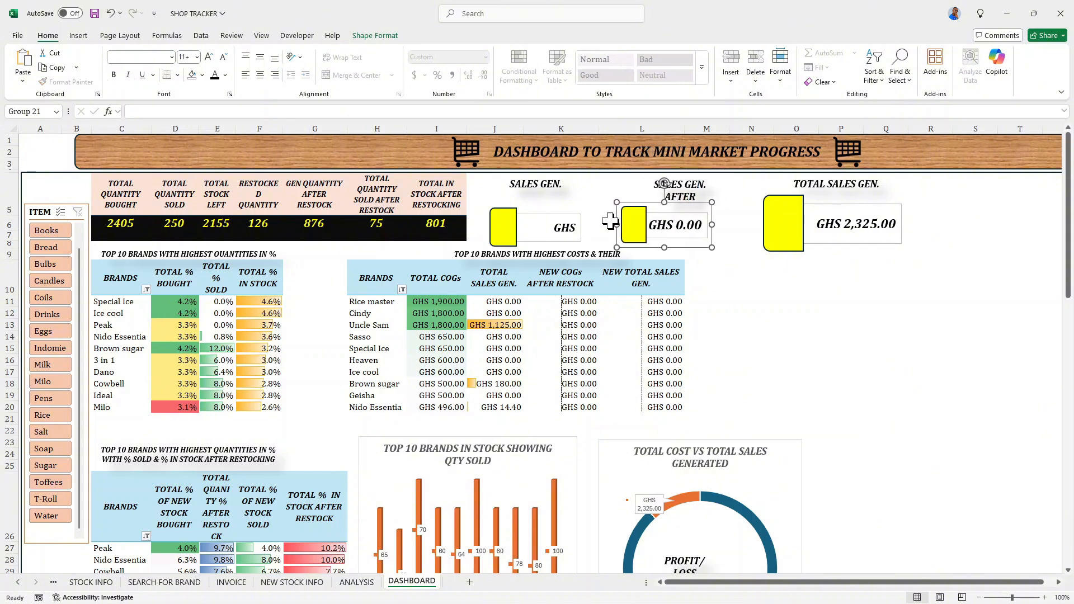
drag(719, 225, 749, 225)
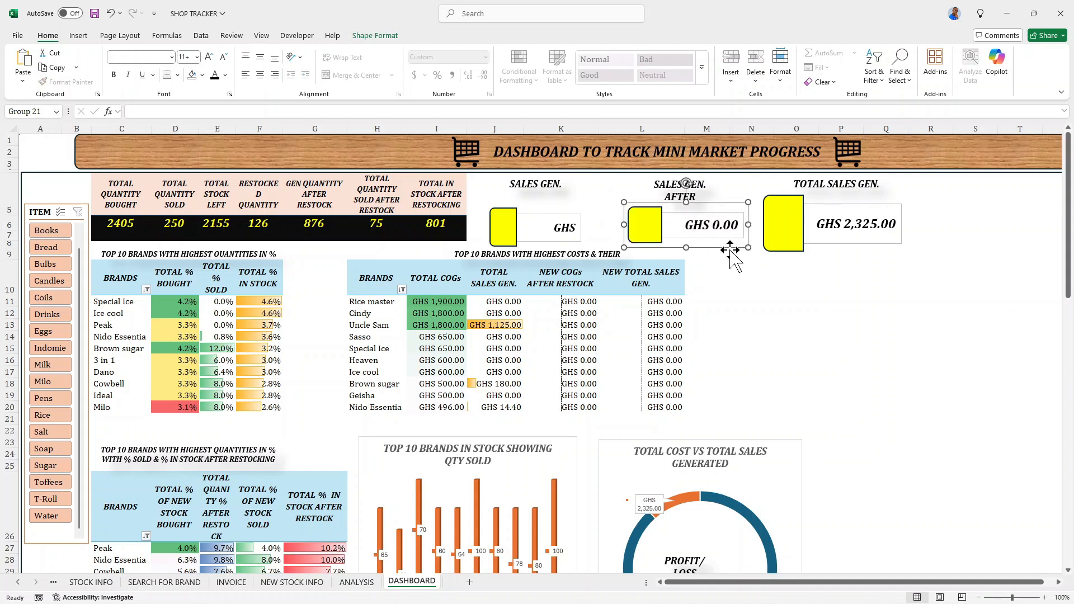
- Shift the TOTAL SALES GEN. card right until its yellow block starts at column O
click(772, 218)
key(Right)
key(Right)
key(Right)
key(Right)
key(Right)
key(Right)
key(Right)
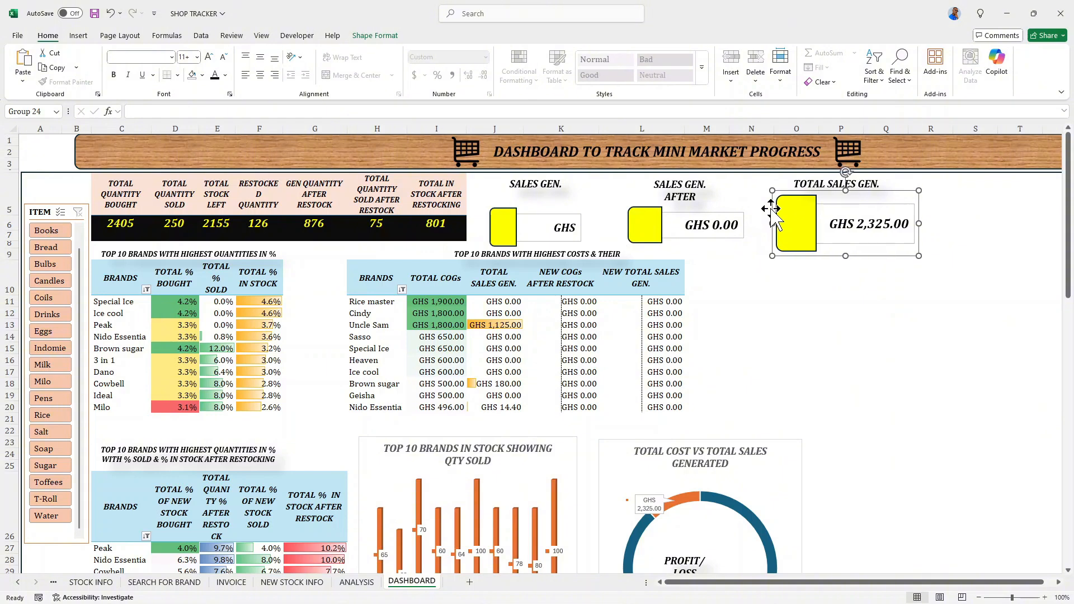
key(Right)
- Shift the TOTAL SALES GEN. title right until its box ends at the edge of column Q, centring it over the card
click(807, 186)
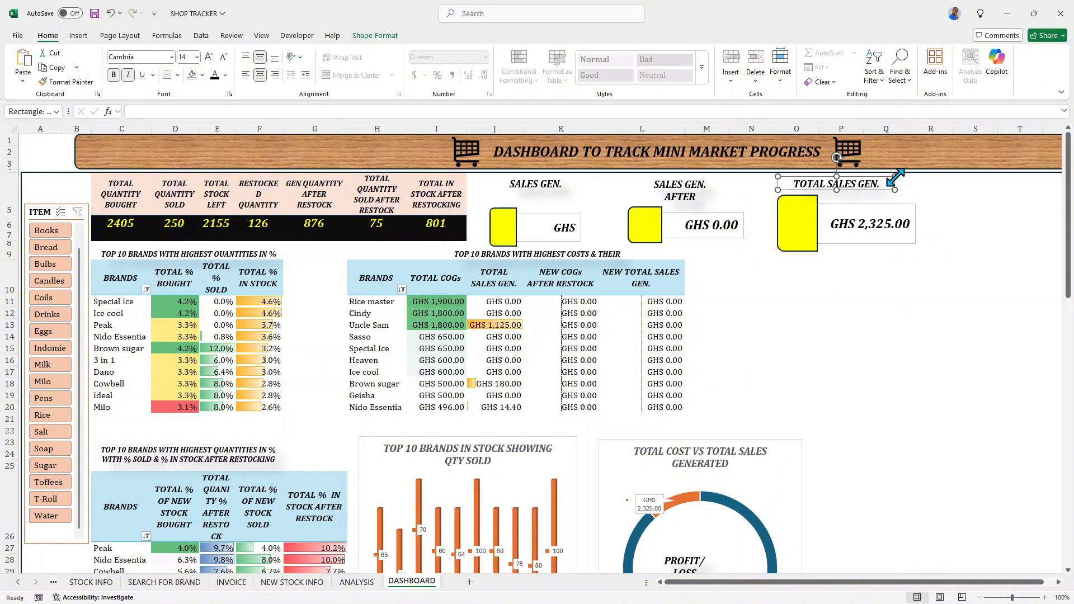
key(Right)
key(Right)
key(Right)
key(Right)
key(Right)
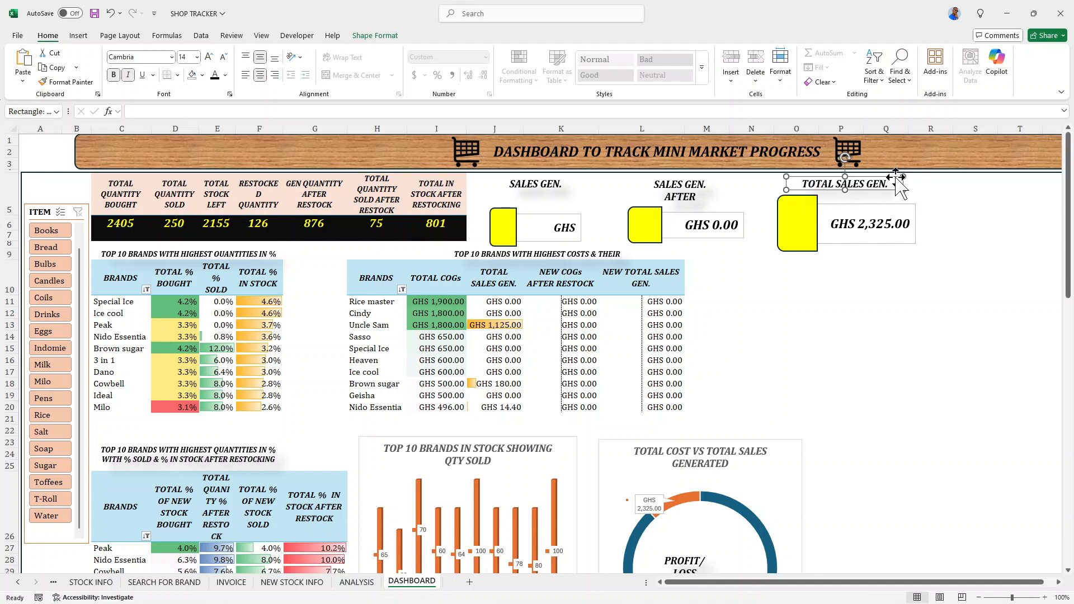
key(Right)
key(Right)
key(Right)
key(Right)
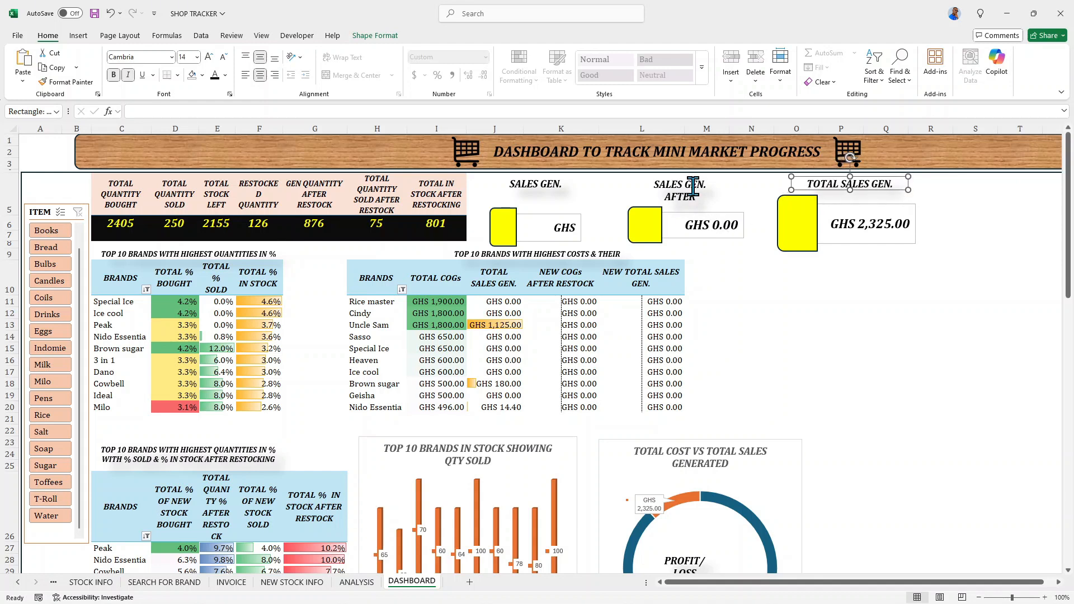
- Widen the TOTAL SALES GEN. card and move it slightly right so it spans columns O to R
click(694, 188)
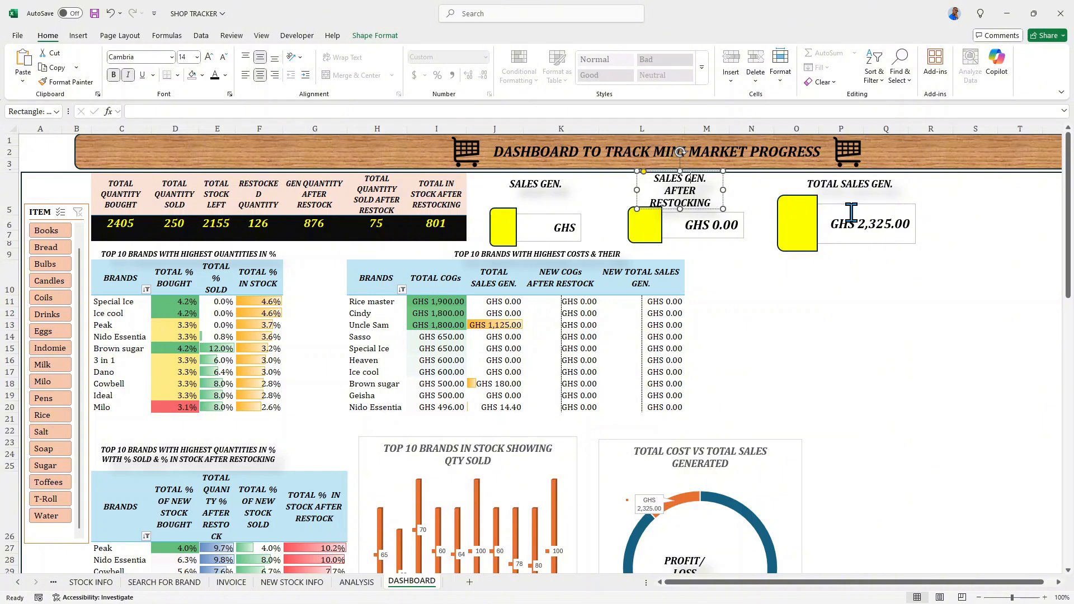
click(824, 233)
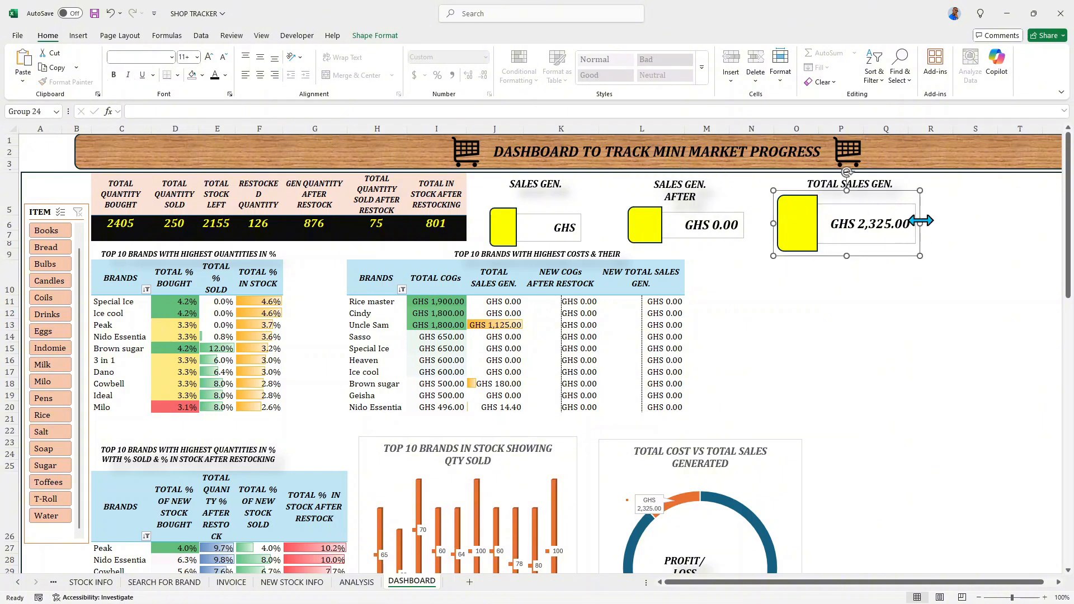
drag(920, 221, 947, 224)
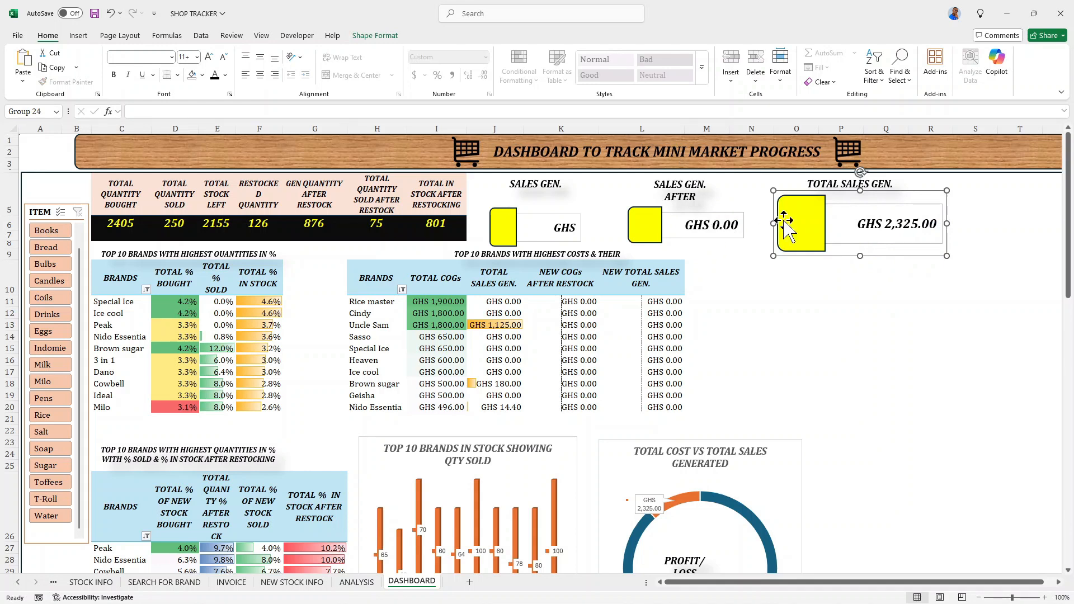
drag(784, 221, 795, 221)
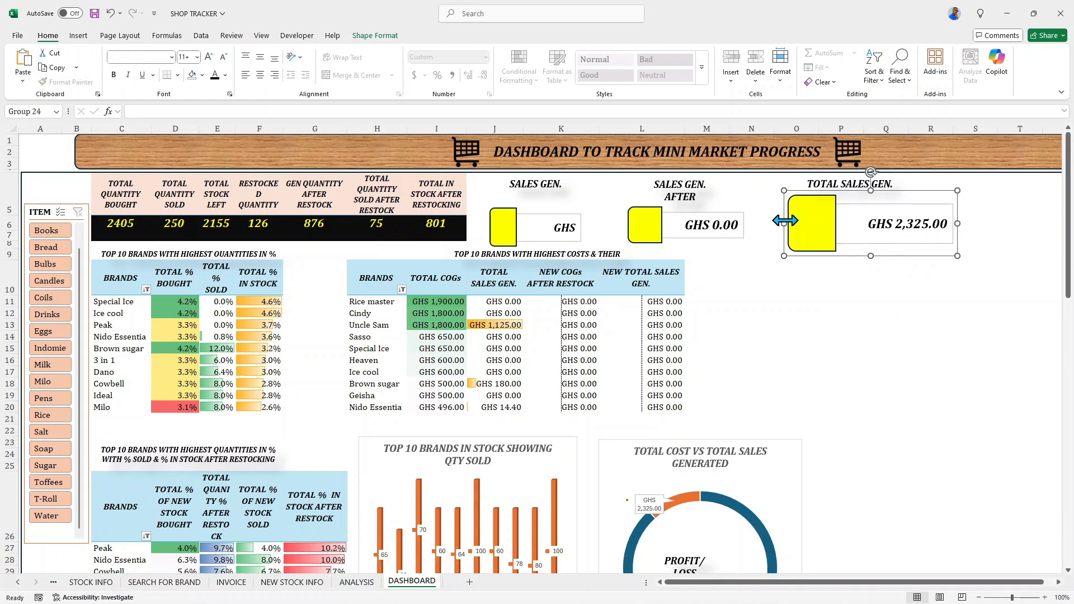
- Move the TOTAL SALES GEN. title right over columns P to R, above the widened card
click(826, 184)
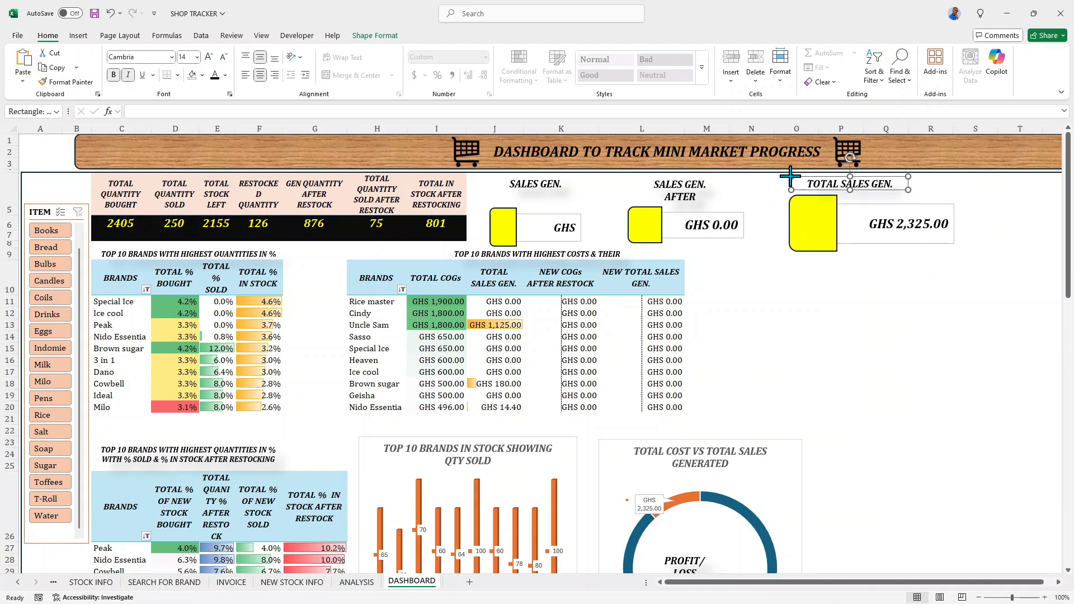
key(Right)
key(Right)
key(Right)
key(Right)
key(Right)
key(Right)
key(Right)
key(Right)
key(Right)
key(Right)
key(Right)
key(Right)
key(Right)
key(Right)
key(Right)
key(Right)
key(Right)
key(Right)
key(Right)
key(Right)
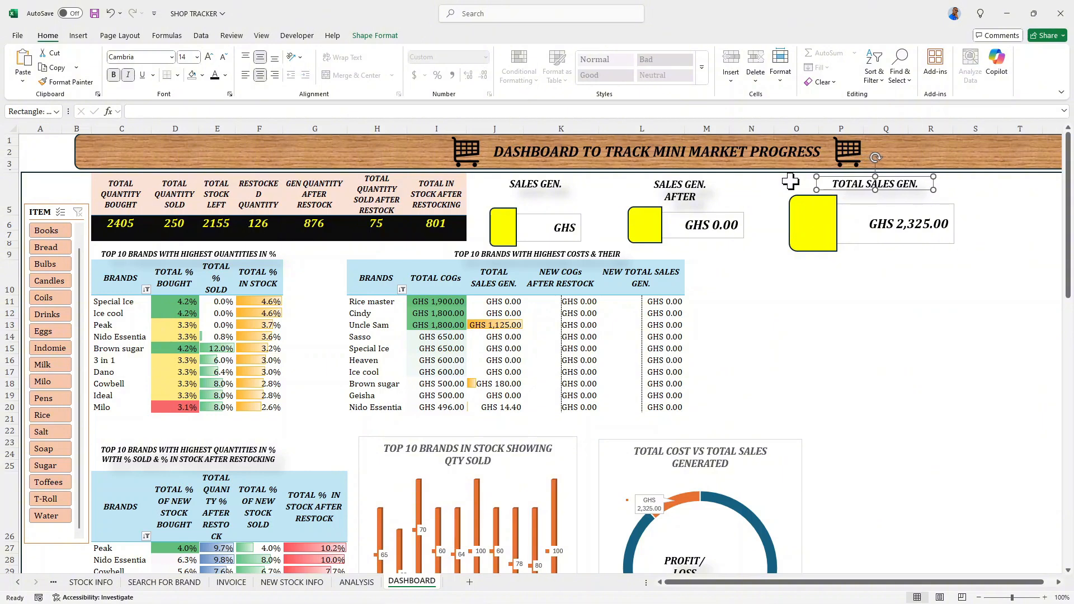
key(Right)
key(Right)
key(Right)
key(Right)
key(Right)
key(Right)
key(Right)
key(Right)
key(Right)
key(Right)
key(Right)
key(Right)
key(Right)
key(Right)
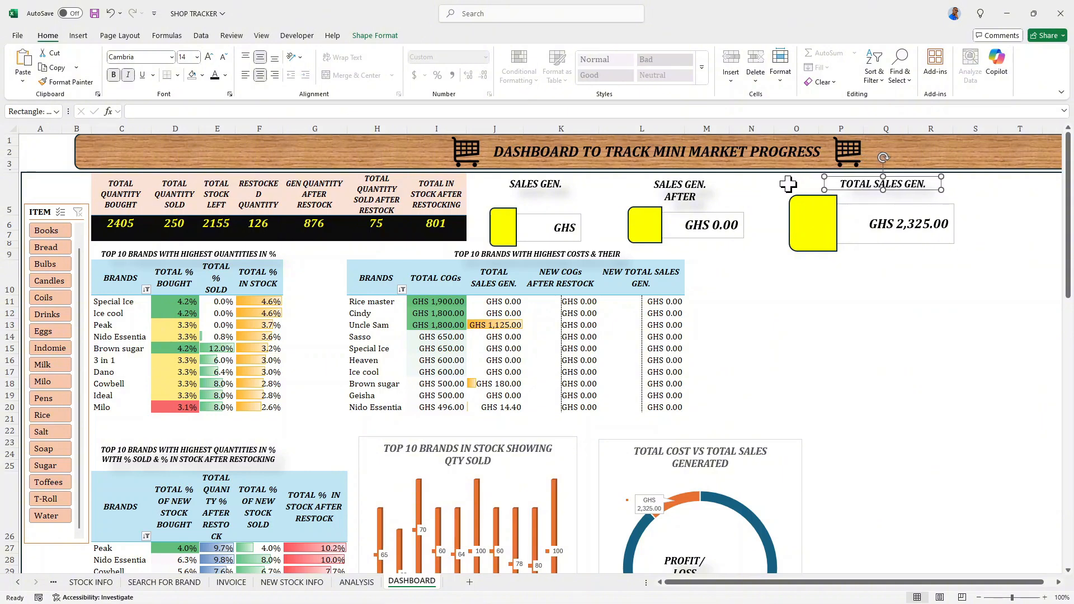
- Widen the SALES GEN. AFTER RESTOCKING title to fit its text on two lines, and extend its card to the end of column N
click(664, 223)
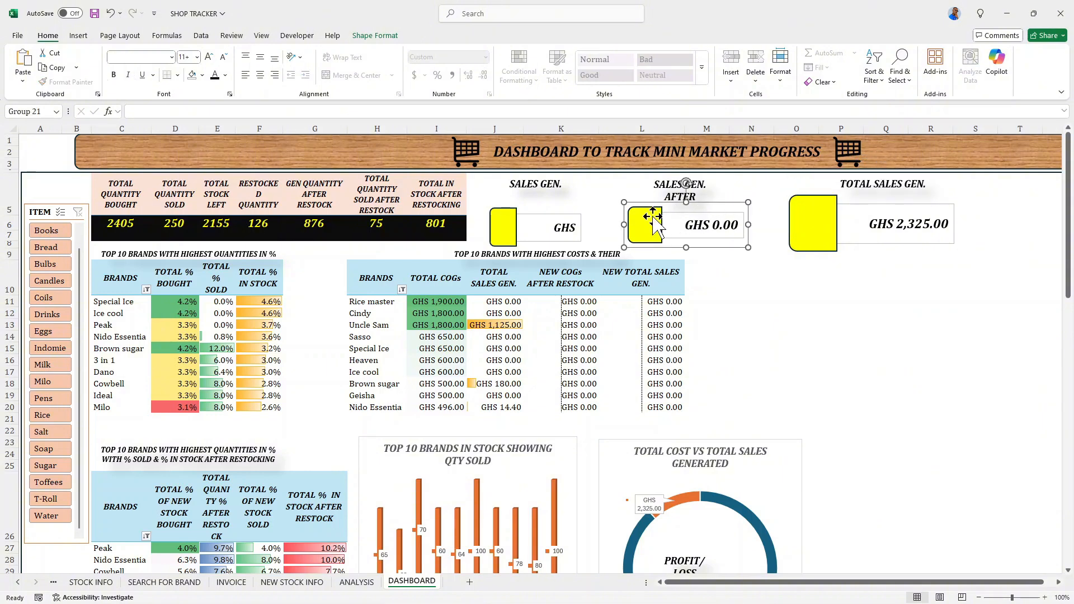
click(674, 188)
drag(722, 188, 748, 186)
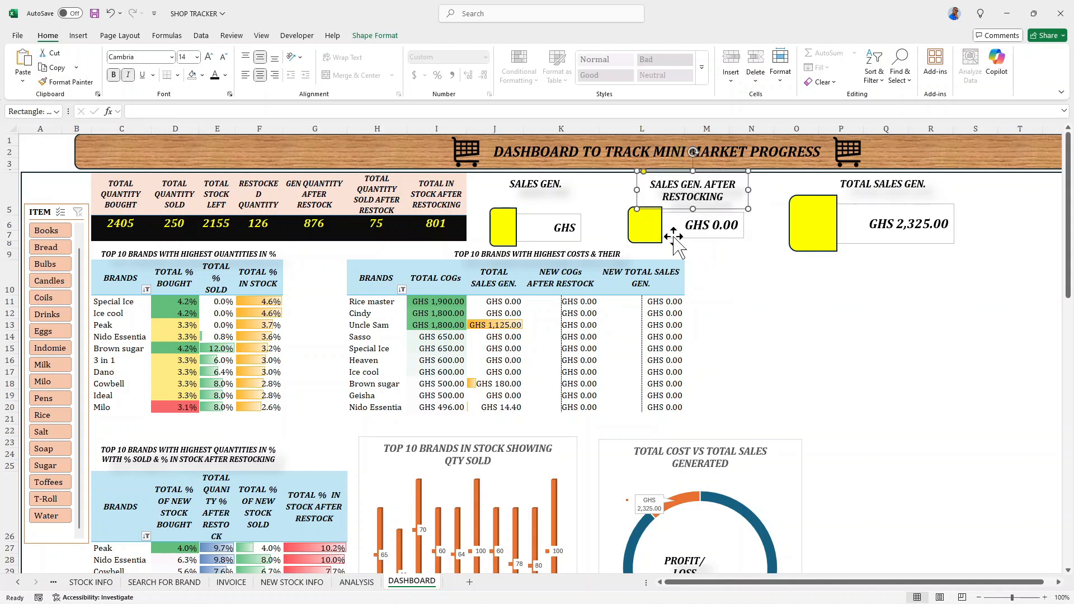
click(658, 226)
drag(751, 225, 776, 225)
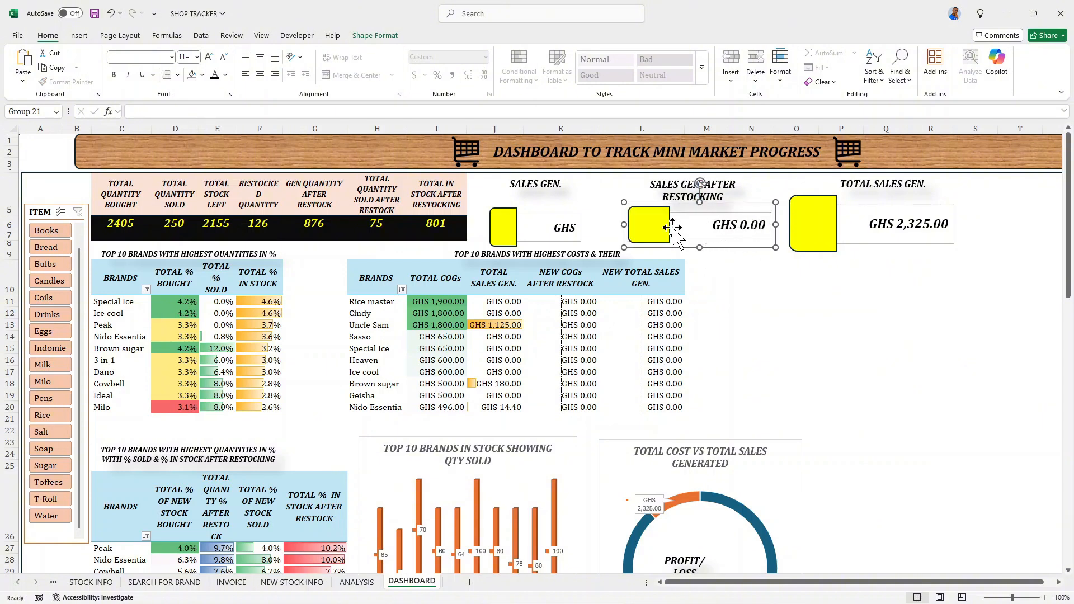
- Widen the SALES GEN. card until its full value fits, and shift its title right to centre it above the card
click(547, 227)
drag(590, 227, 617, 226)
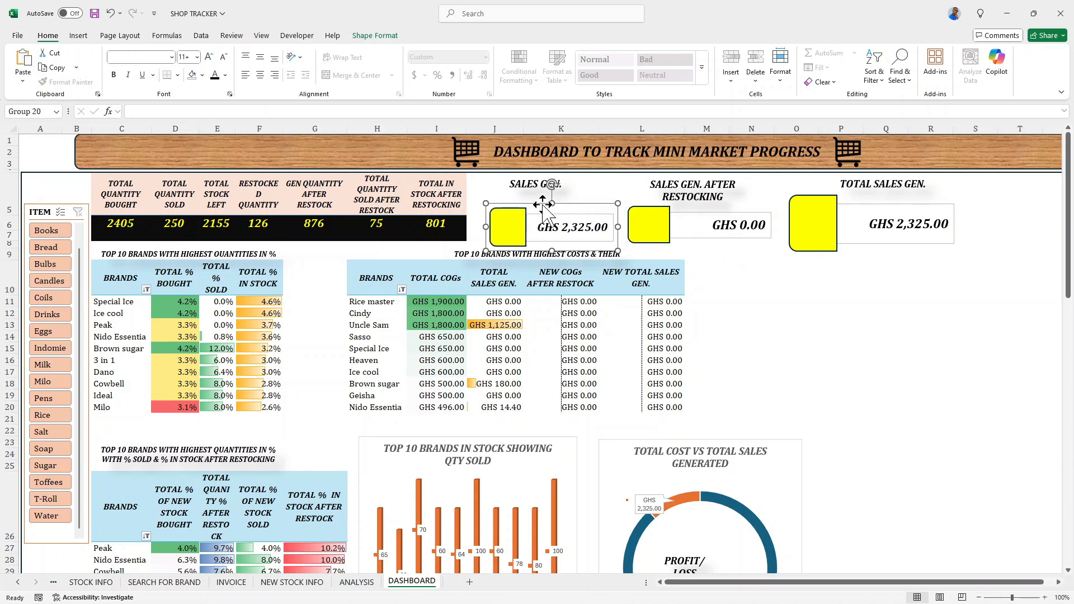
click(516, 184)
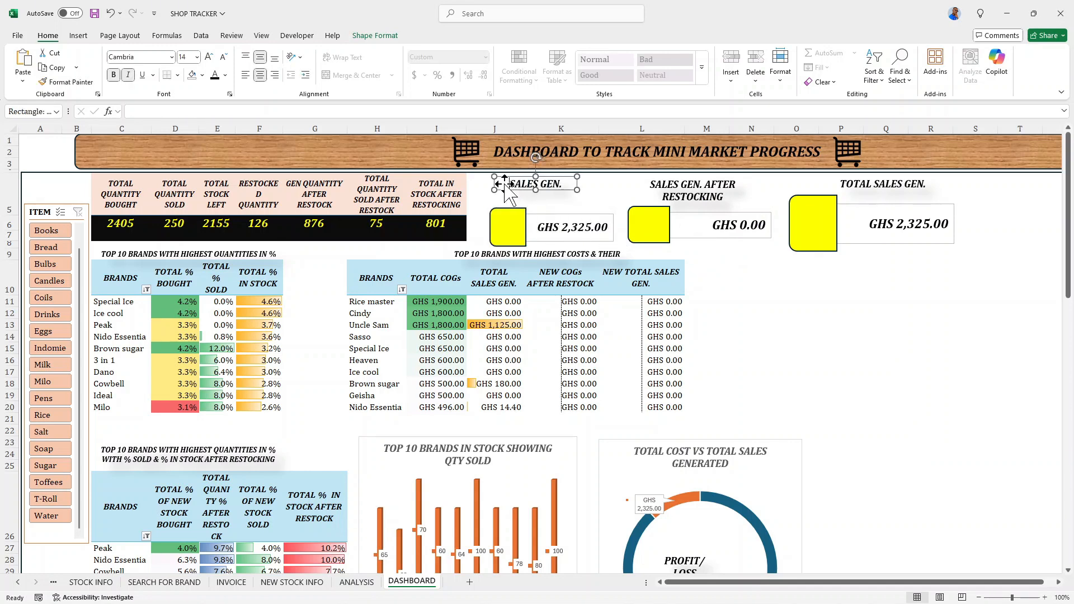
key(Right)
key(Right)
key(Right)
key(Right)
key(Right)
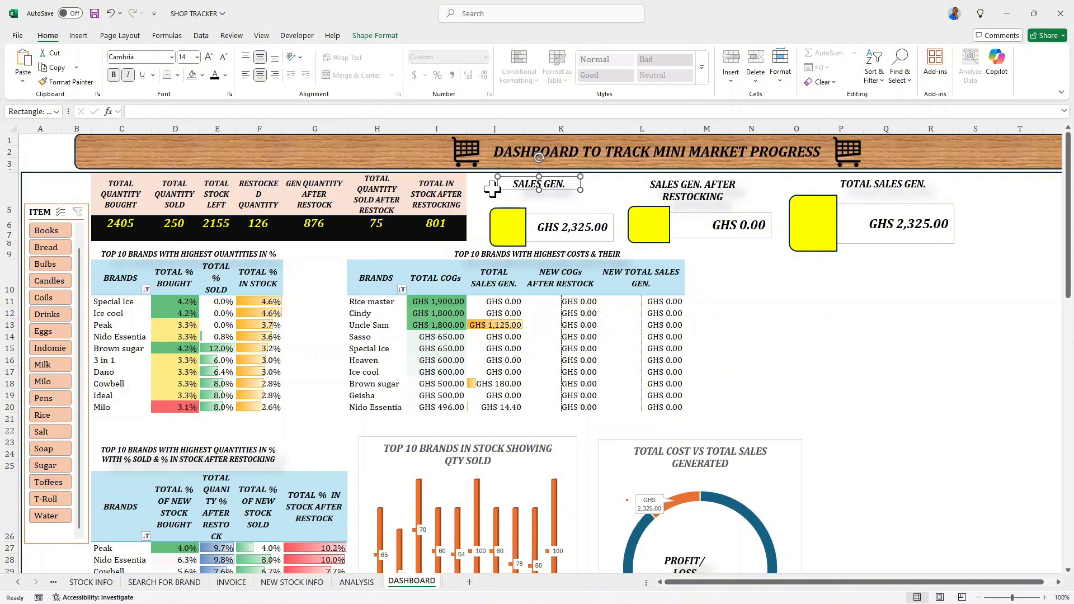
key(Right)
key(Right)
key(Right)
key(Right)
key(Right)
key(Right)
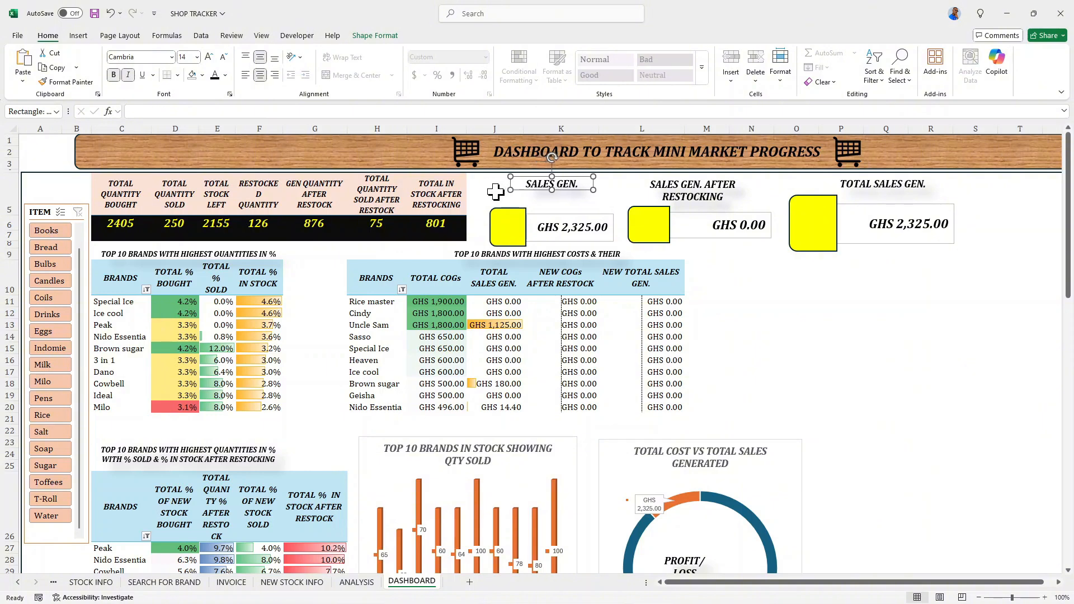
key(Right)
key(Right)
key(Right)
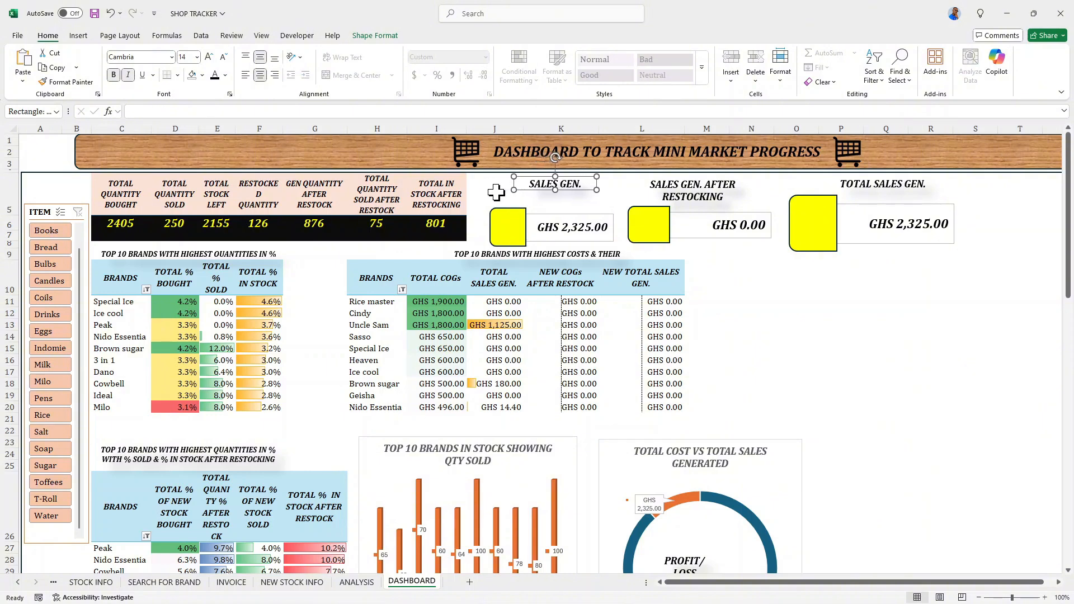
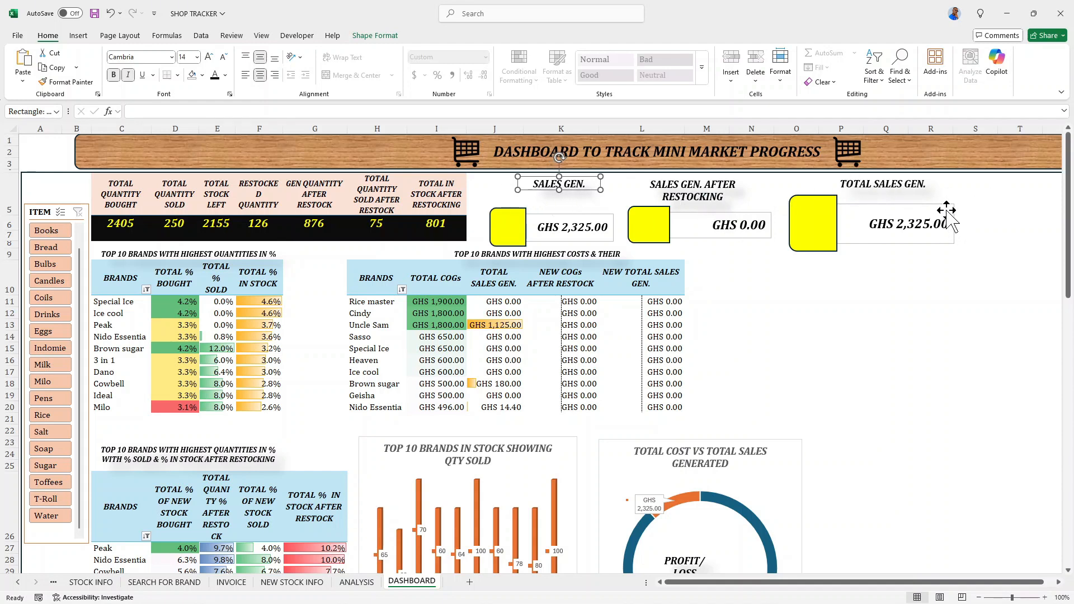
- Widen the SALES GEN. card group slightly, and test the ITEM slicer on Books before clearing its filter
click(580, 230)
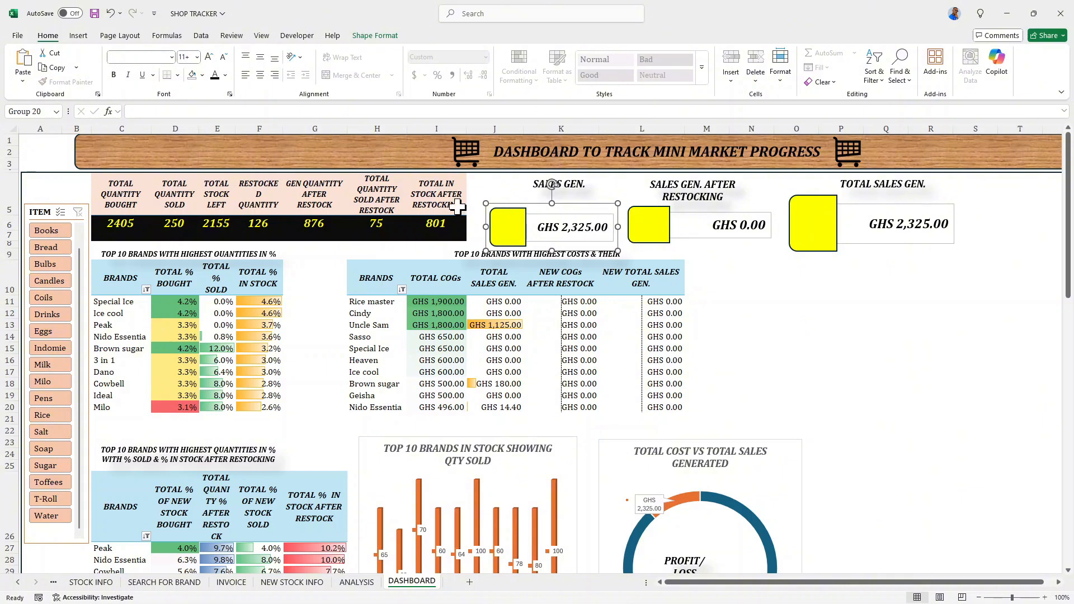
drag(484, 228, 474, 226)
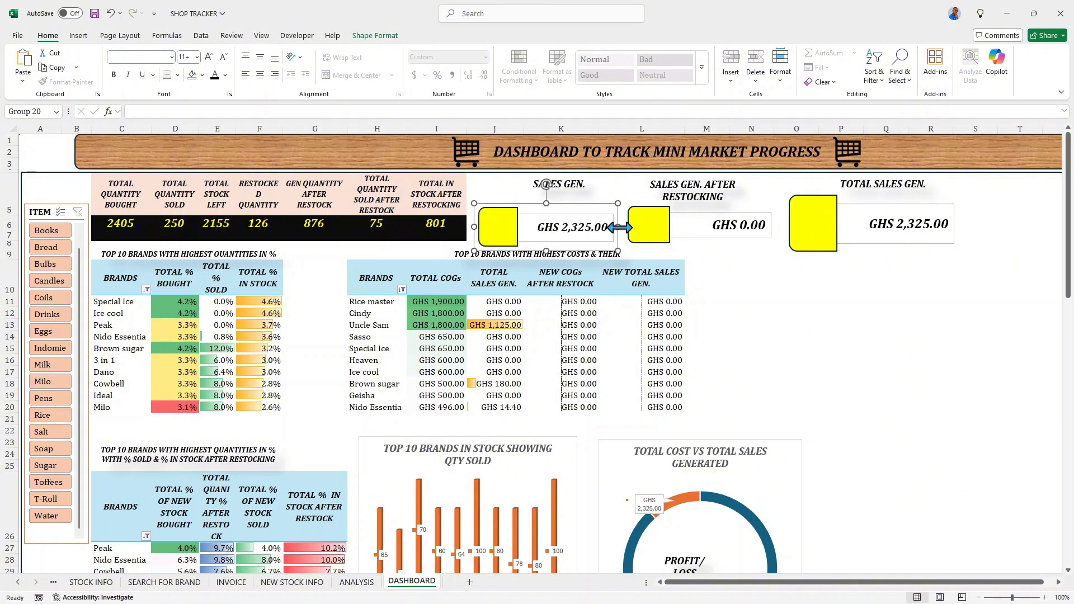
click(69, 230)
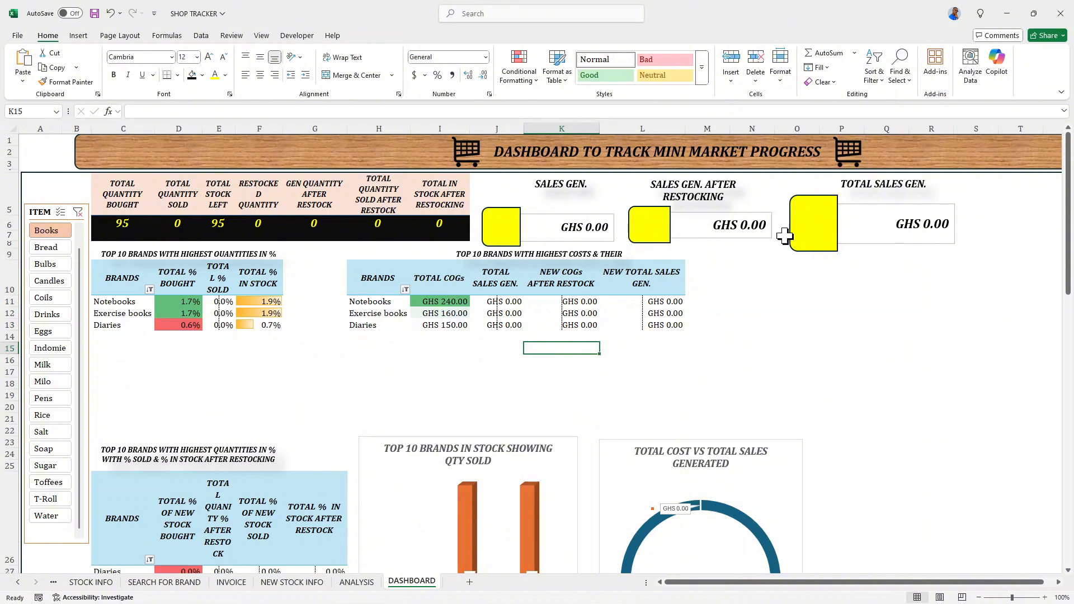
click(78, 212)
- Widen the PROFIT/LOSS text box in the TOTAL COST VS TOTAL SALES GENERATED chart to fit the amount, and reposition it inside the doughnut
scroll(546, 372, down, 2)
scroll(546, 372, down, 2)
click(686, 398)
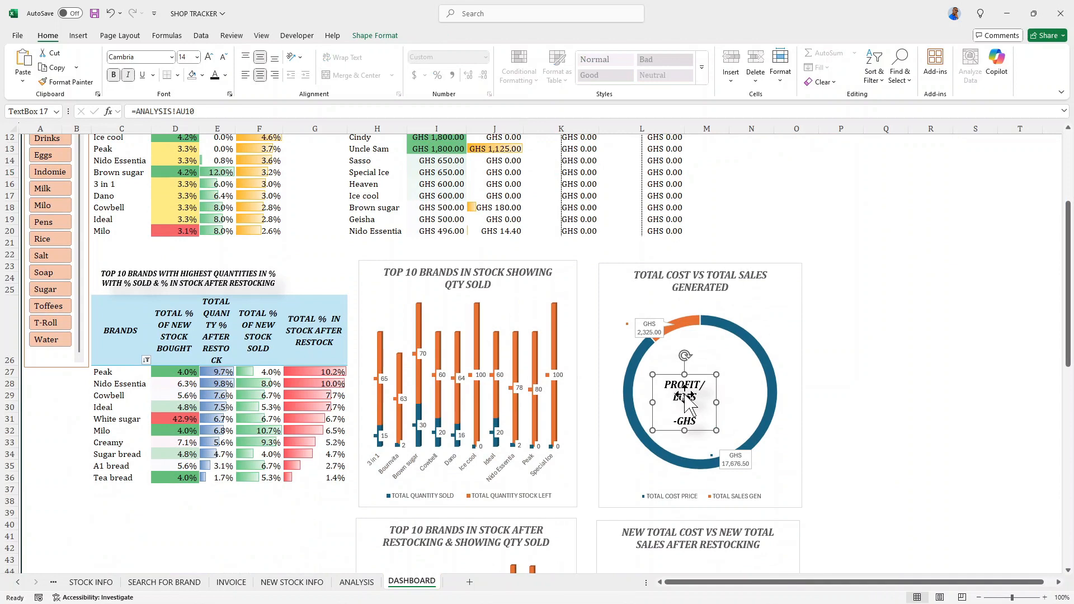
click(719, 397)
click(688, 396)
drag(716, 404, 752, 403)
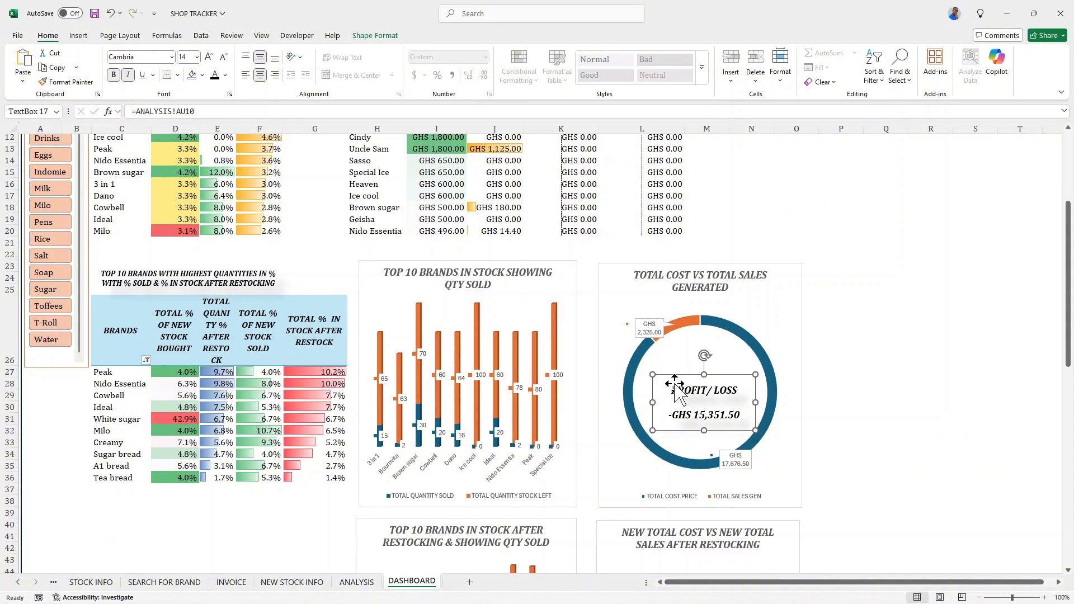
drag(690, 384, 679, 374)
- Widen the TOTAL COST VS TOTAL SALES GENERATED chart into column P and recentre the PROFIT/LOSS text box inside its doughnut
click(790, 384)
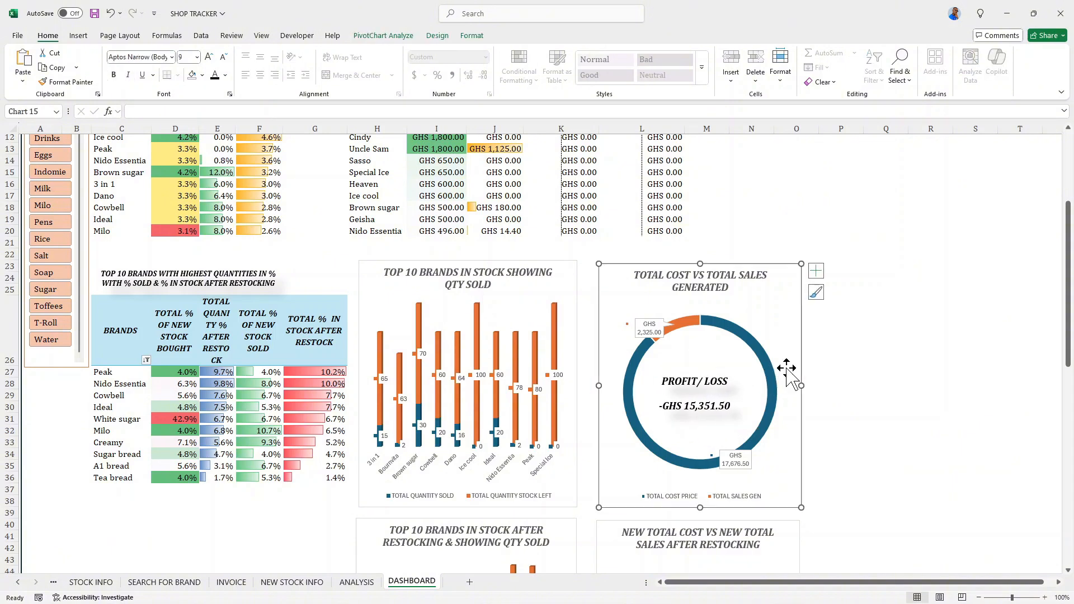
drag(810, 383, 842, 385)
scroll(803, 384, down, 1)
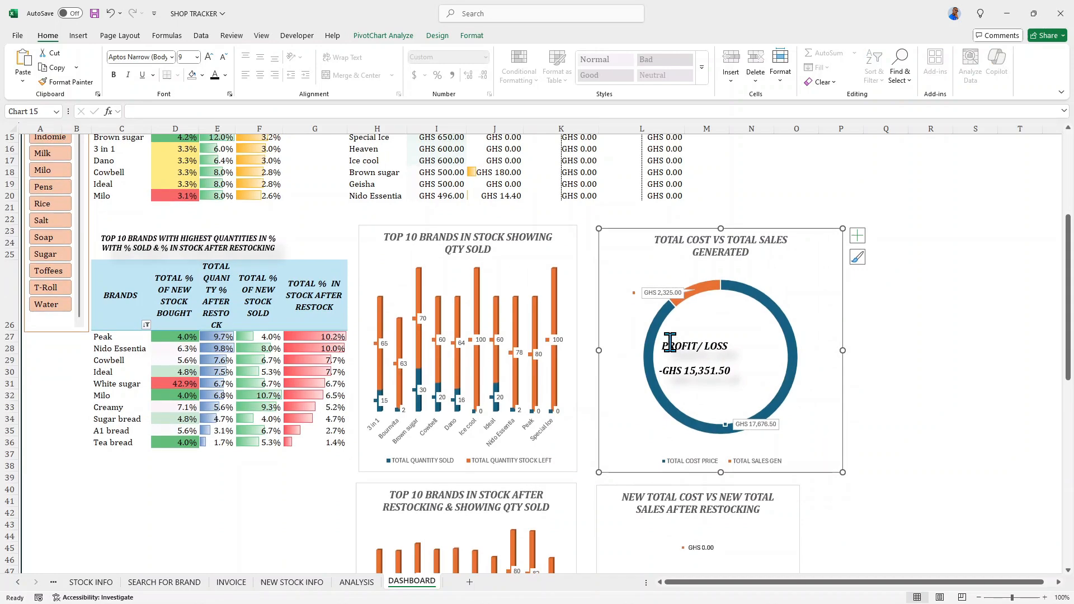
scroll(790, 355, down, 2)
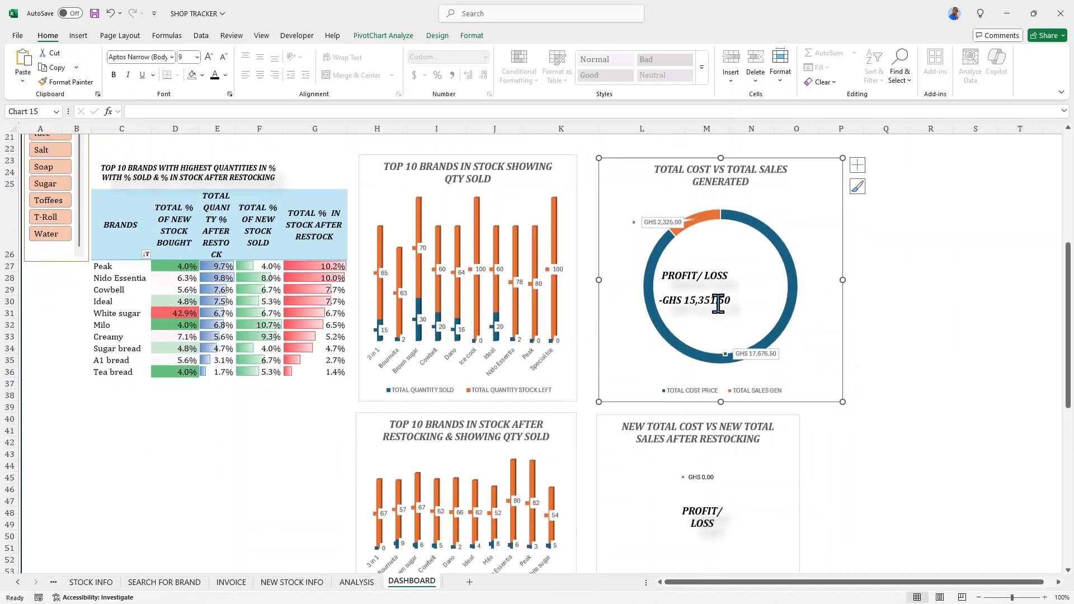
click(719, 302)
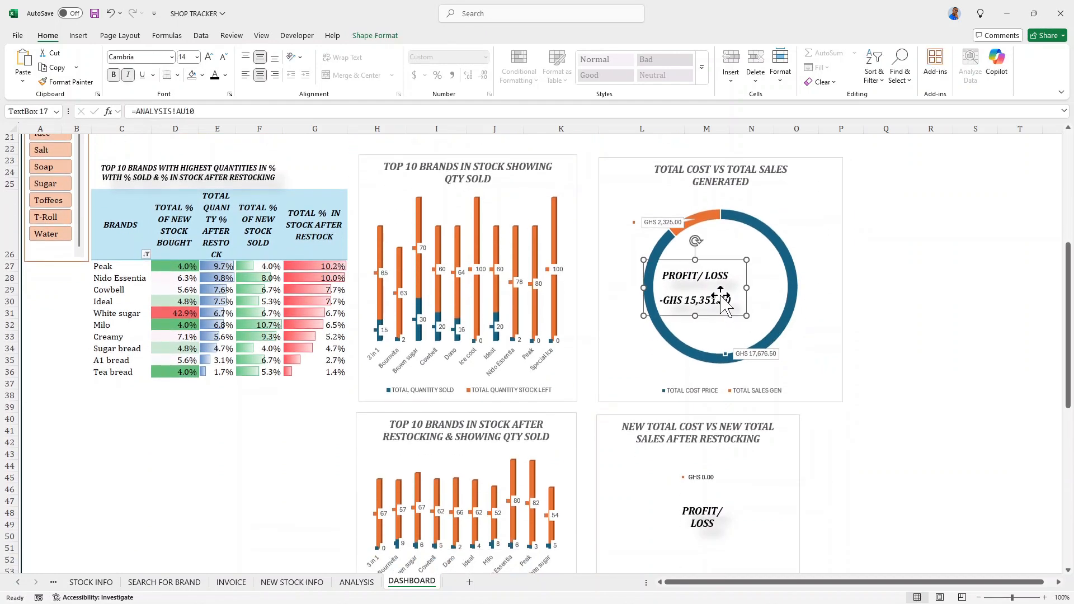
drag(722, 303, 758, 302)
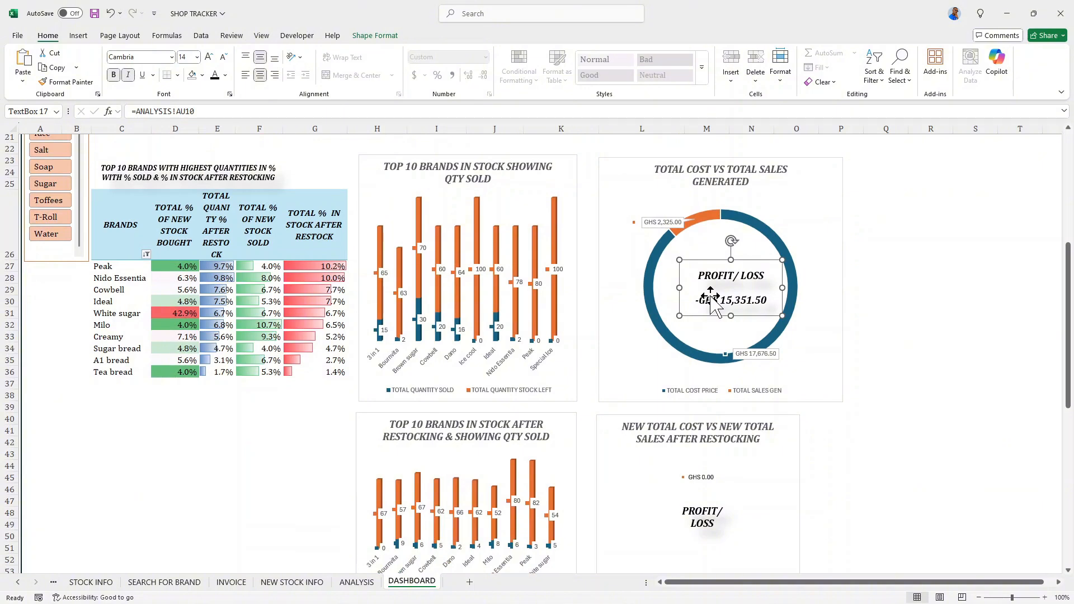
key(Left)
key(Left)
key(Left)
key(Left)
key(Left)
key(Left)
key(Left)
key(Left)
key(Left)
key(Left)
key(Left)
key(Left)
key(Left)
key(Left)
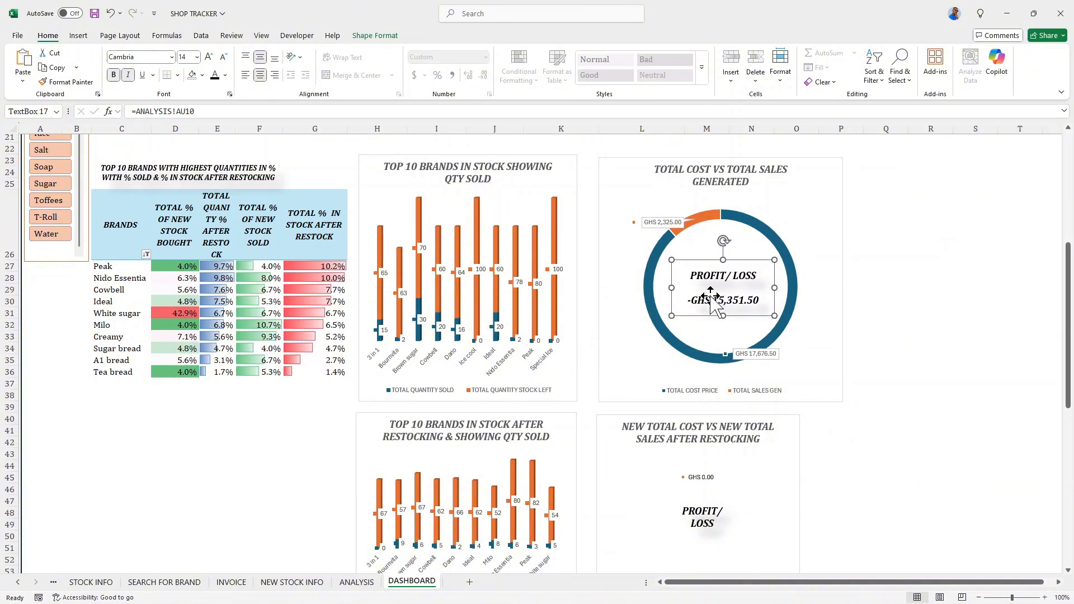
key(Left)
key(Left)
- Widen the NEW TOTAL COST VS NEW TOTAL SALES AFTER RESTOCKING chart to match the width of the chart above it
scroll(738, 327, down, 1)
click(785, 421)
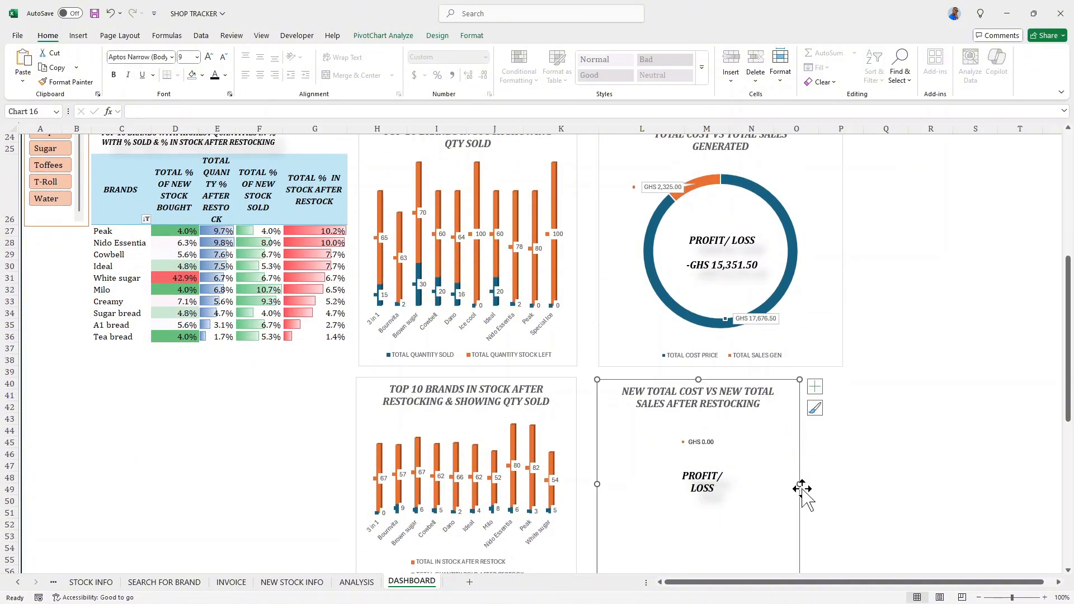
drag(800, 484, 844, 479)
- Enlarge the doughnut's plot area in the TOTAL COST VS TOTAL SALES GENERATED chart and centre it in the chart
click(640, 308)
drag(642, 329, 626, 347)
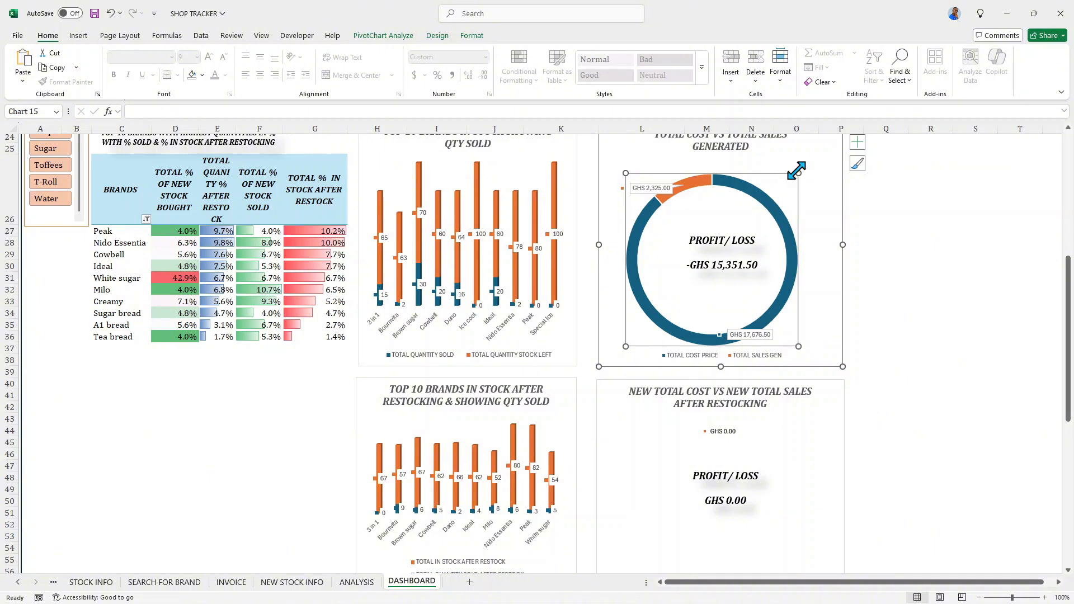
mouse_move(797, 170)
mouse_down()
mouse_move(821, 151)
mouse_move(811, 159)
mouse_up()
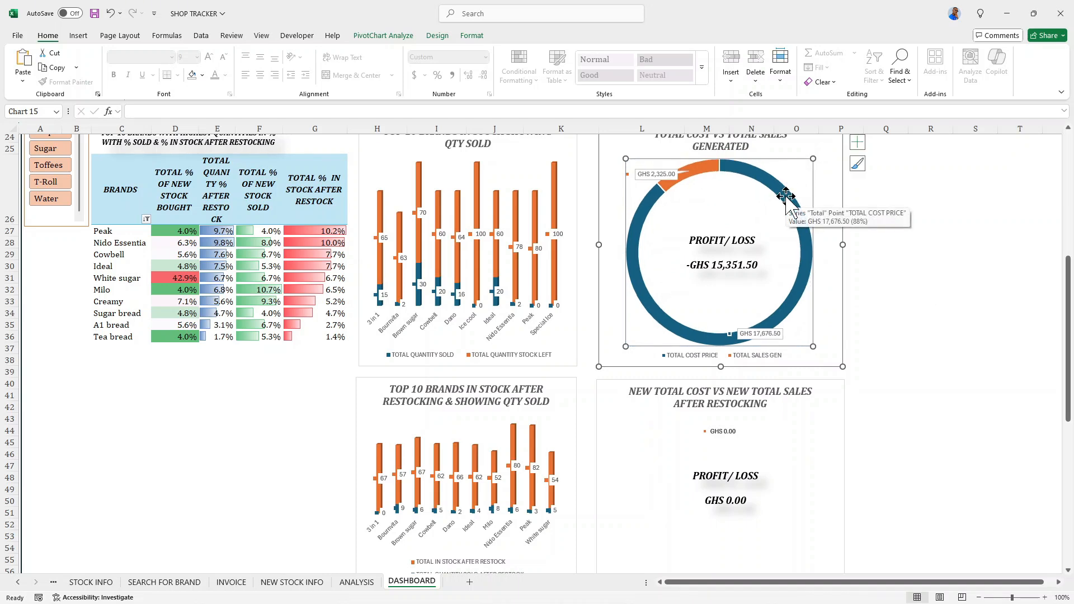
drag(794, 168, 800, 169)
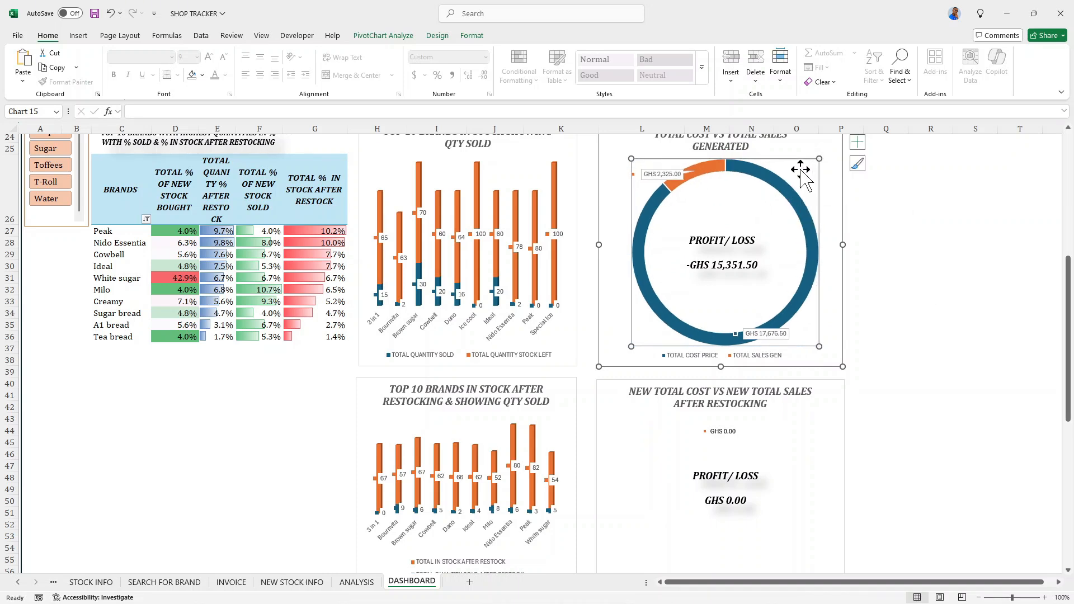
- Enlarge the PROFIT/LOSS text box on all sides within the TOTAL COST VS TOTAL SALES GENERATED doughnut
click(747, 258)
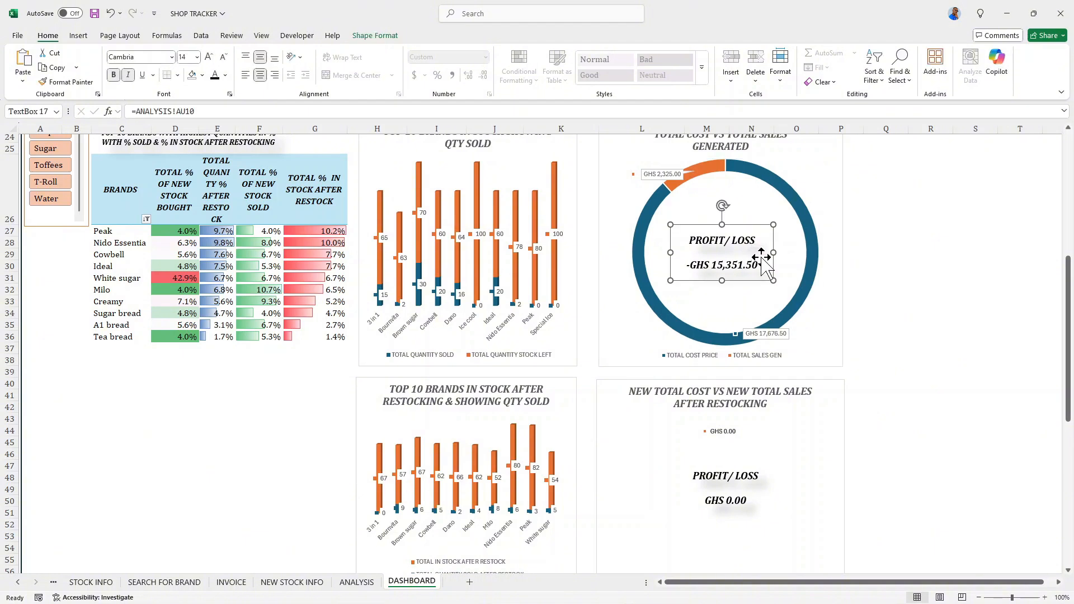
drag(773, 278, 788, 280)
drag(672, 281, 662, 283)
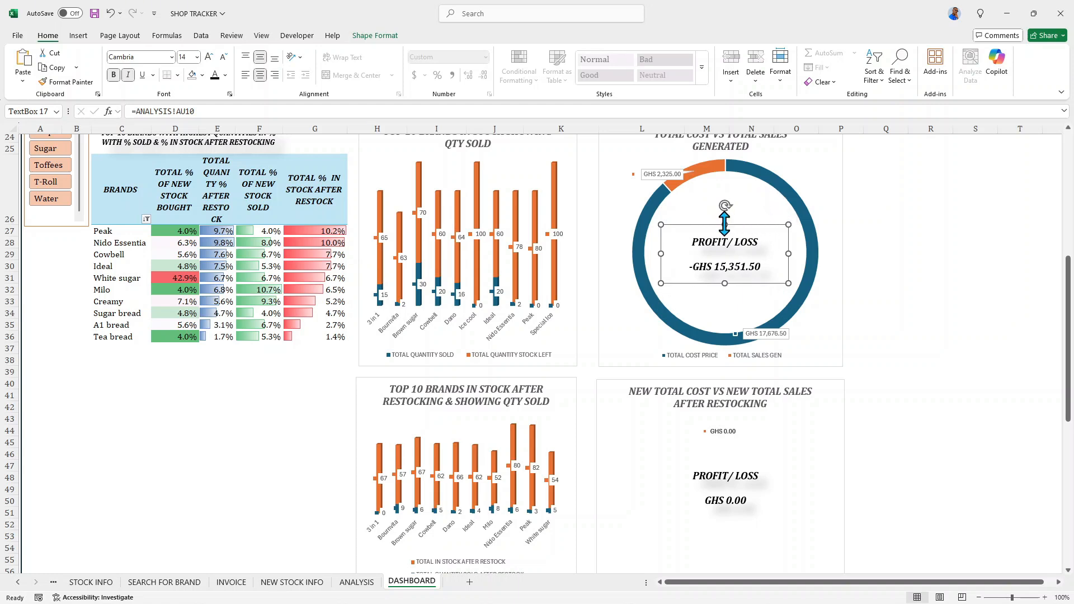
drag(724, 224, 723, 214)
drag(725, 284, 724, 295)
- Set the font size of the amount in the upper PROFIT/LOSS text box to 16
click(764, 271)
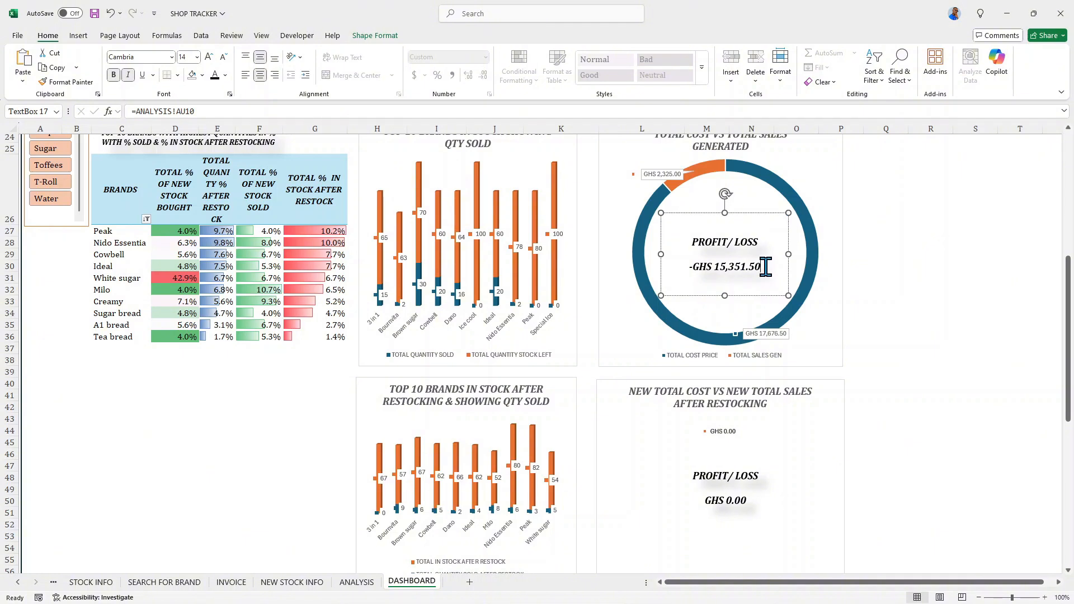
triple_click(765, 267)
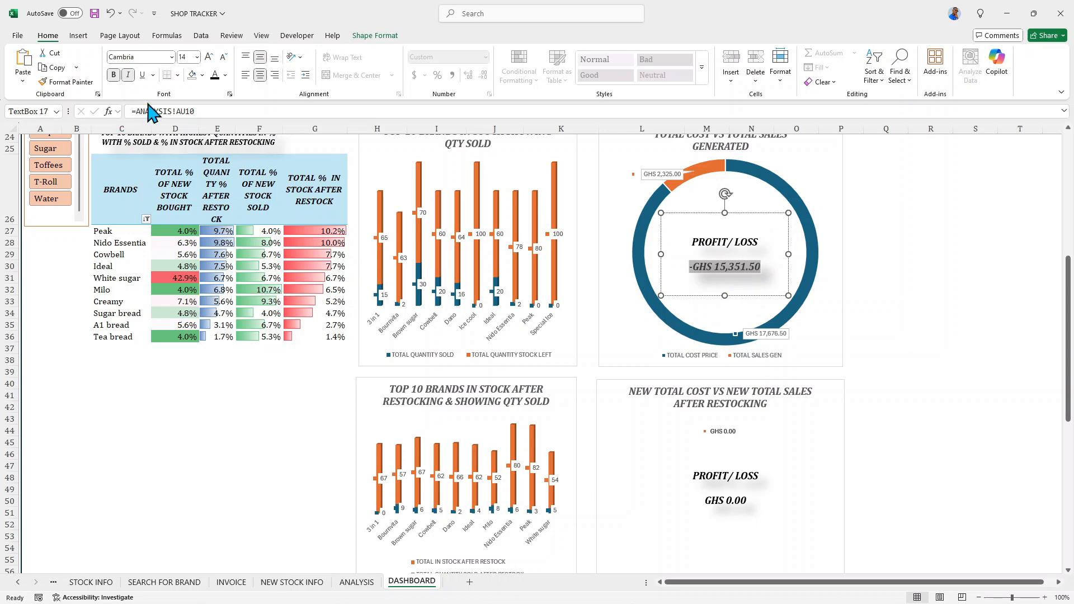
click(208, 57)
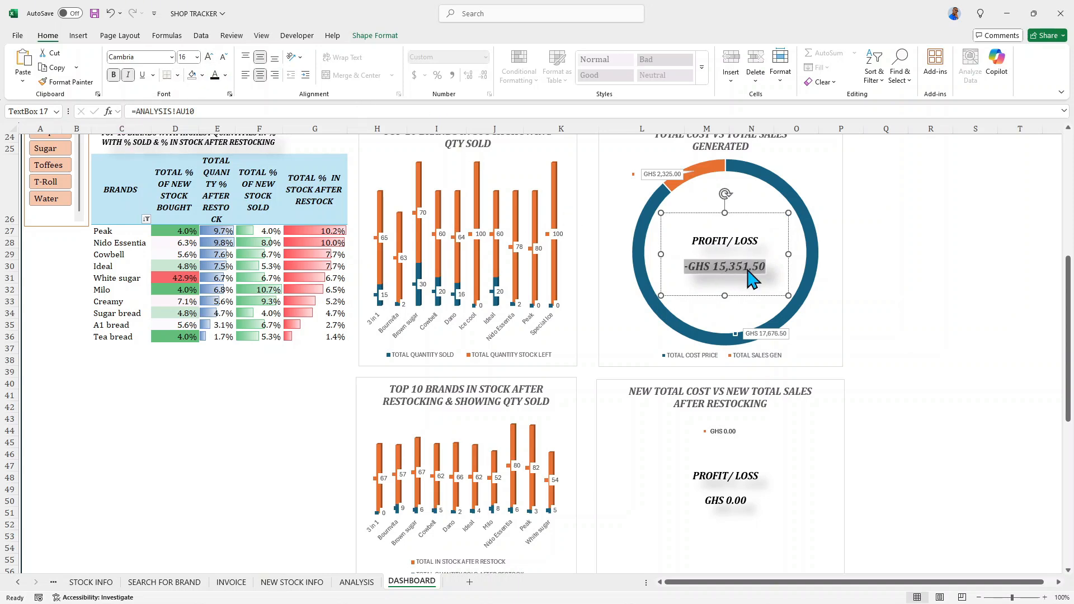
- Group the PROFIT/LOSS text box with the TOTAL COST VS TOTAL SALES GENERATED chart and nudge the group slightly up and left
click(812, 193)
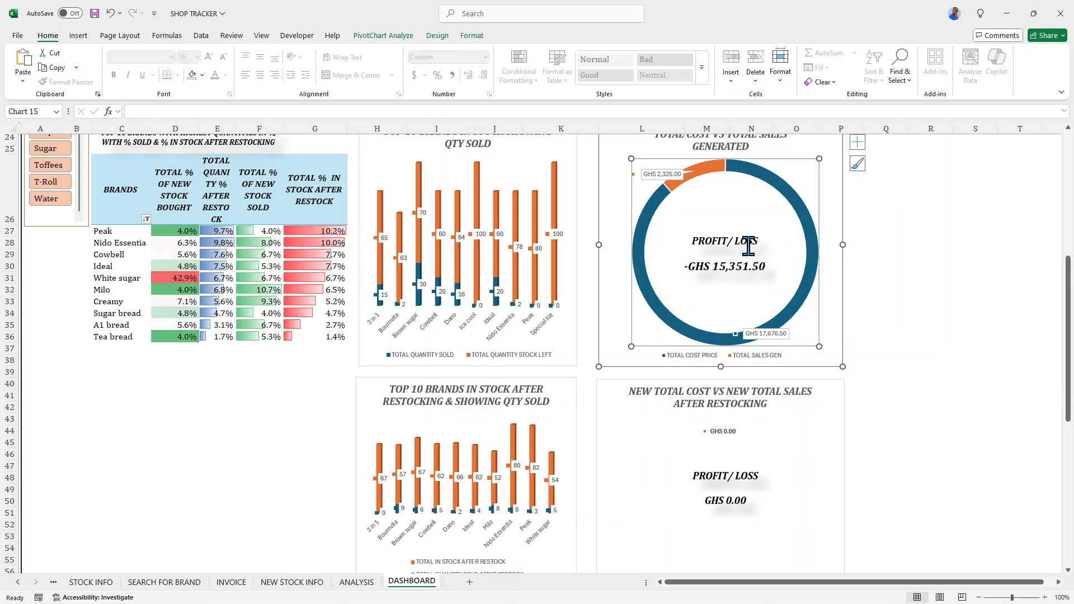
click(758, 256)
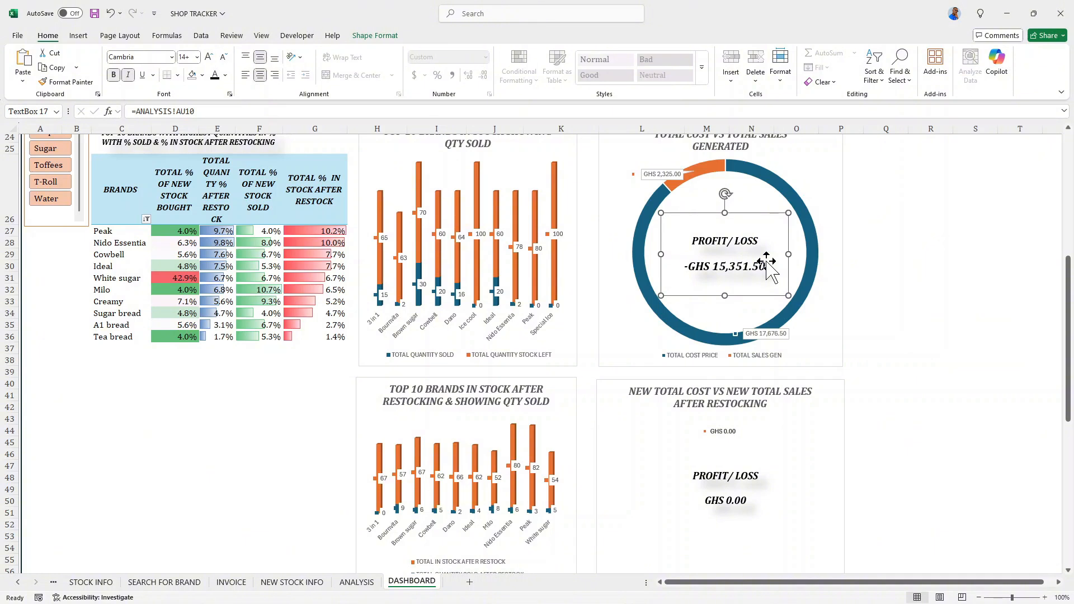
ctrl+click(762, 192)
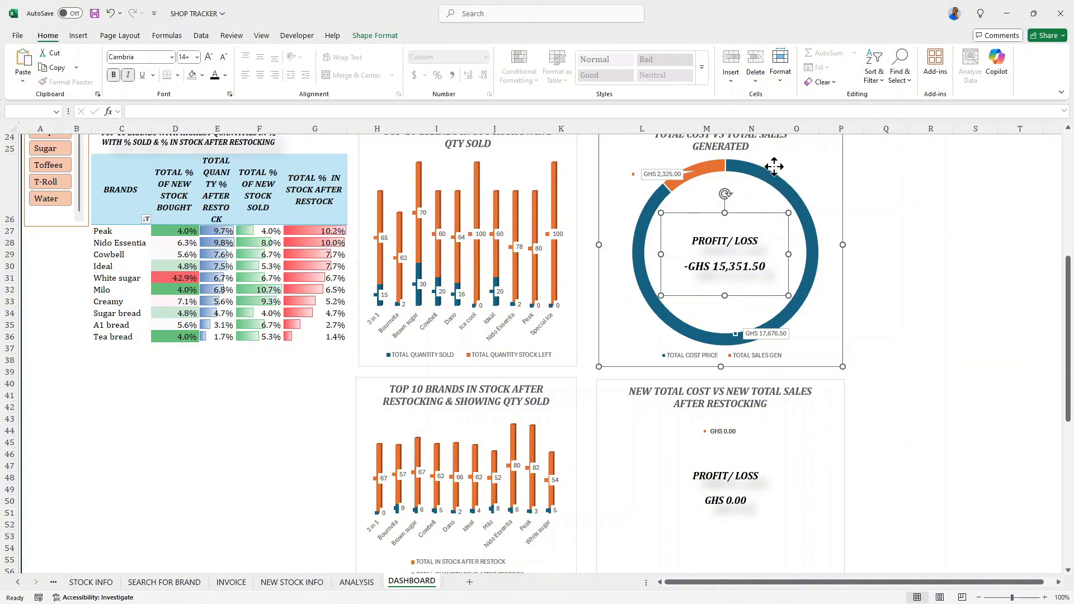
right_click(774, 166)
mouse_move(881, 263)
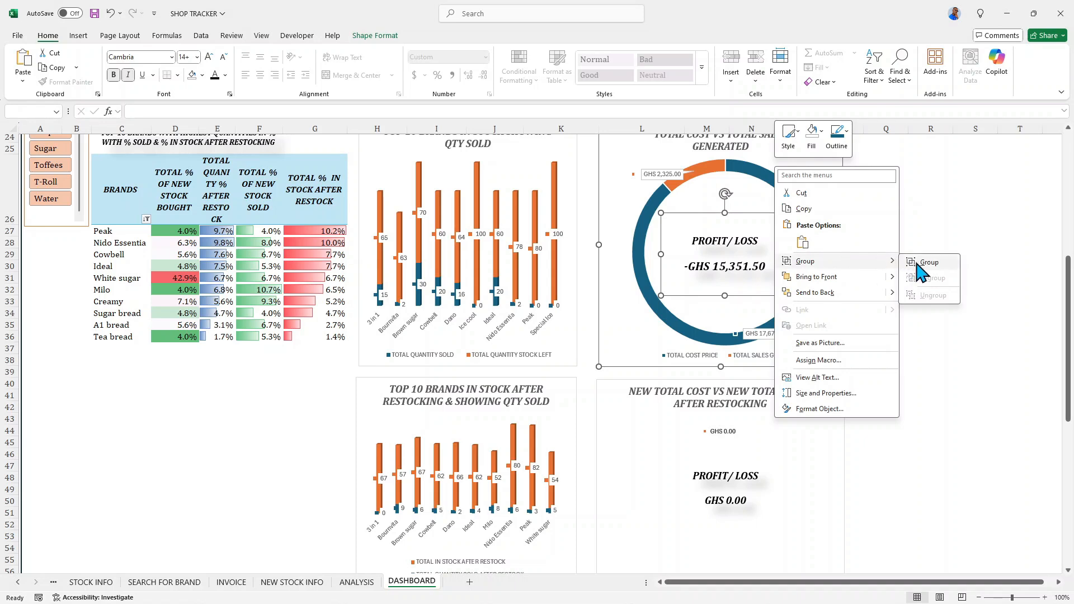
click(920, 263)
mouse_move(770, 223)
mouse_down()
mouse_move(799, 220)
mouse_move(764, 212)
mouse_up()
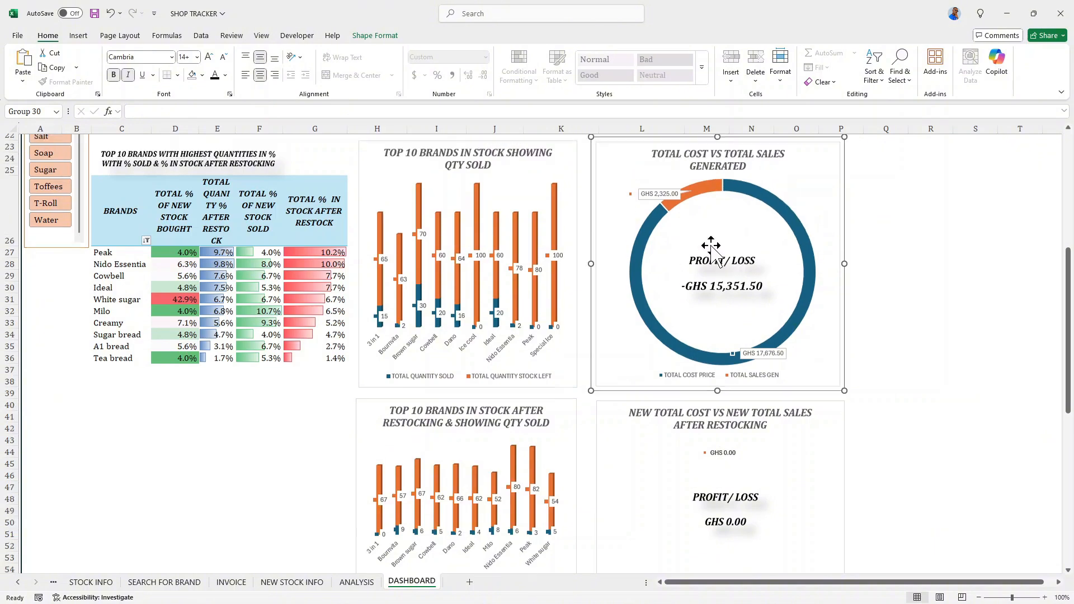
- Check the dashboard's cards and charts with the ITEM slicer filtered to Books, and clear the filter
scroll(688, 241, up, 3)
click(705, 202)
scroll(272, 280, up, 5)
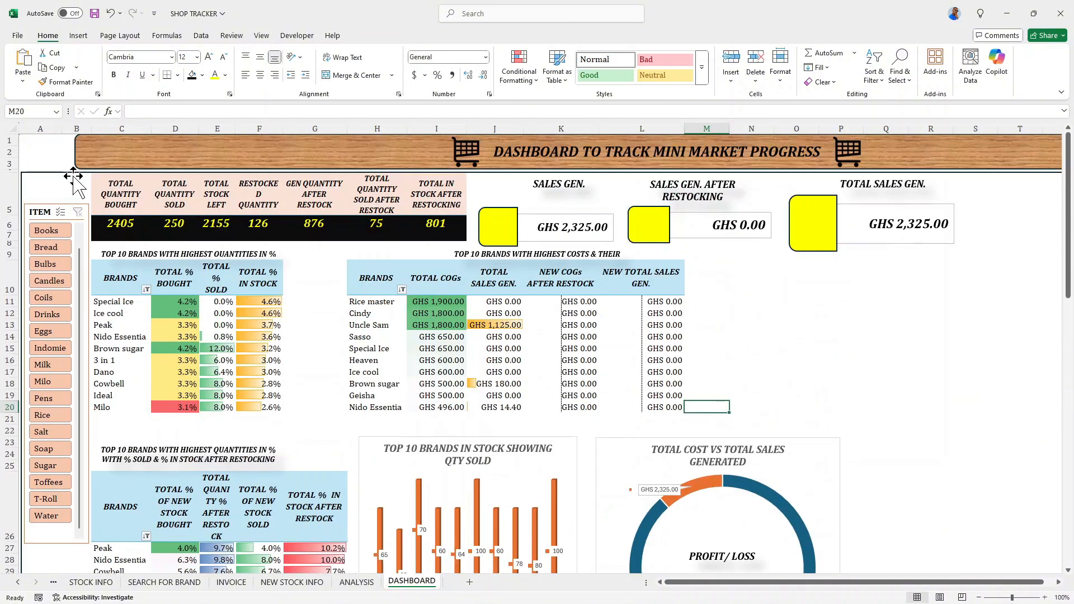
scroll(67, 246, down, 2)
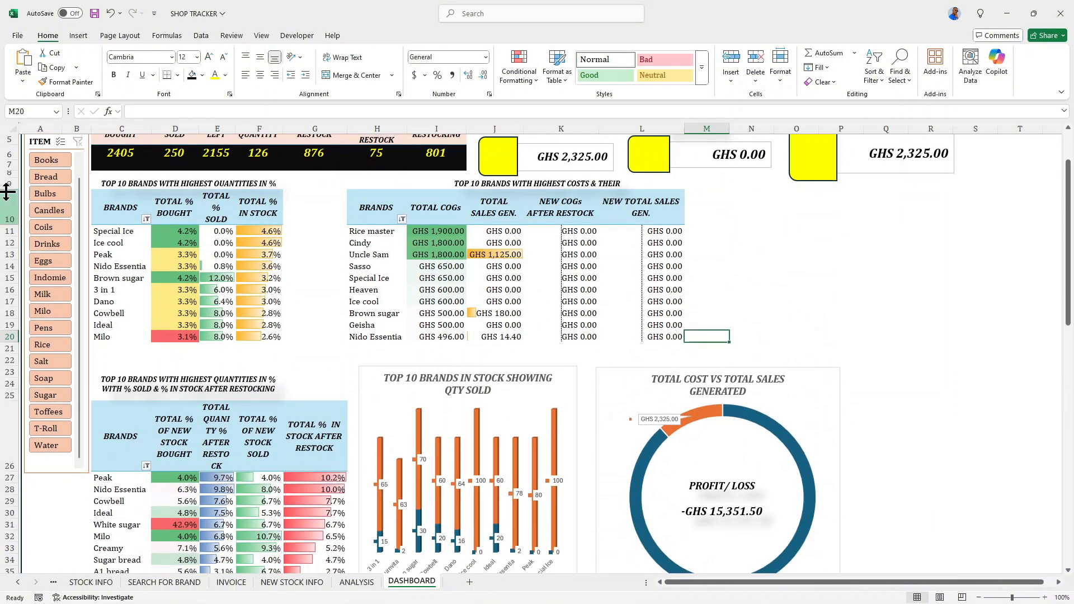
click(57, 165)
scroll(832, 486, down, 2)
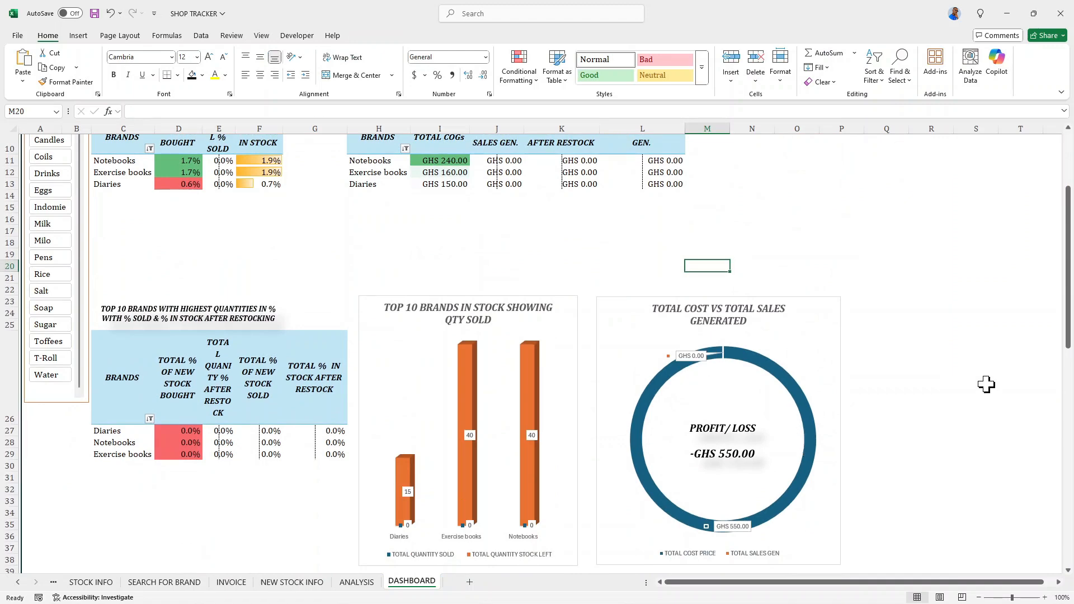
scroll(34, 182, up, 3)
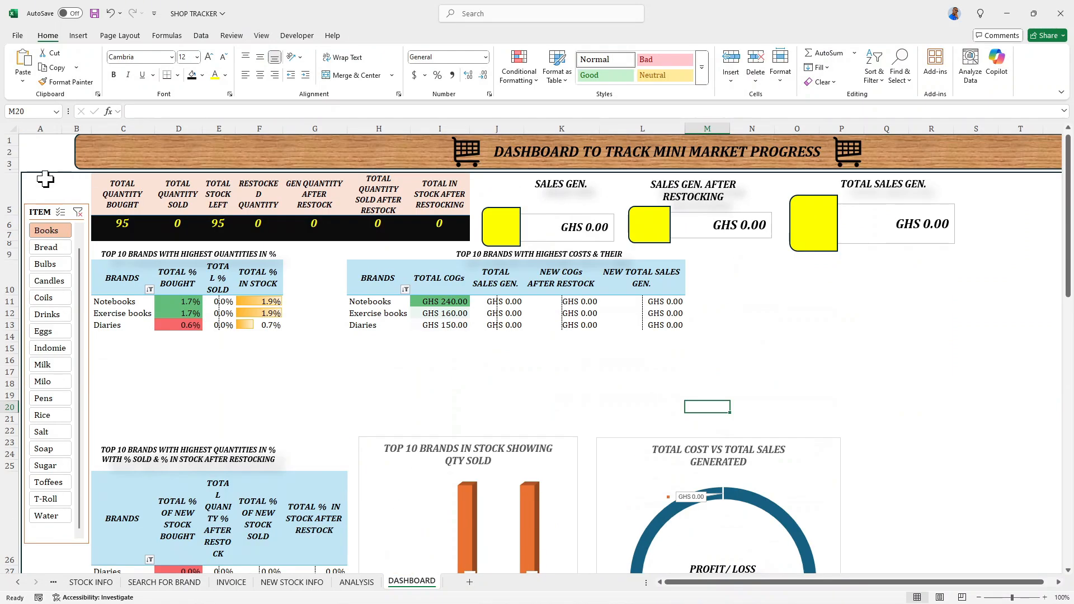
click(78, 211)
scroll(585, 305, down, 8)
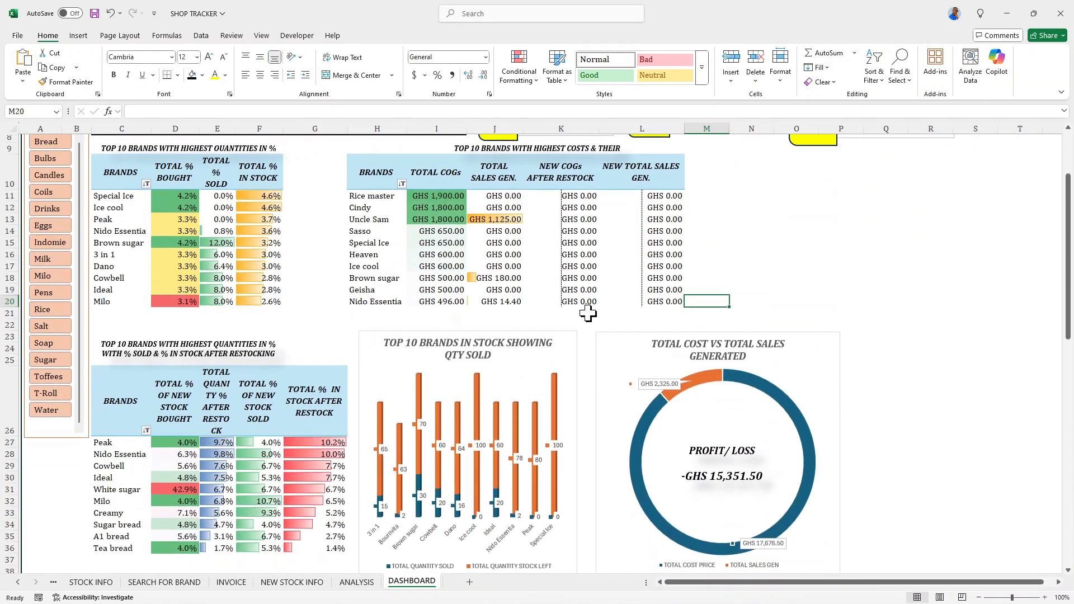
- Enlarge the plot area of the NEW TOTAL COST VS NEW TOTAL SALES AFTER RESTOCKING chart and centre it around the PROFIT/LOSS text
click(618, 361)
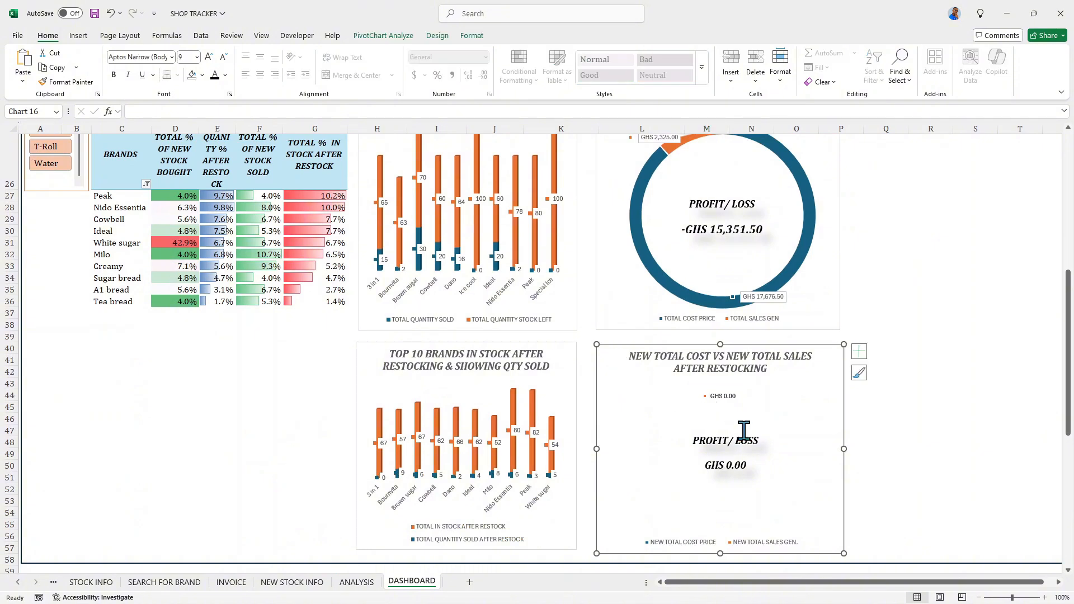
click(717, 417)
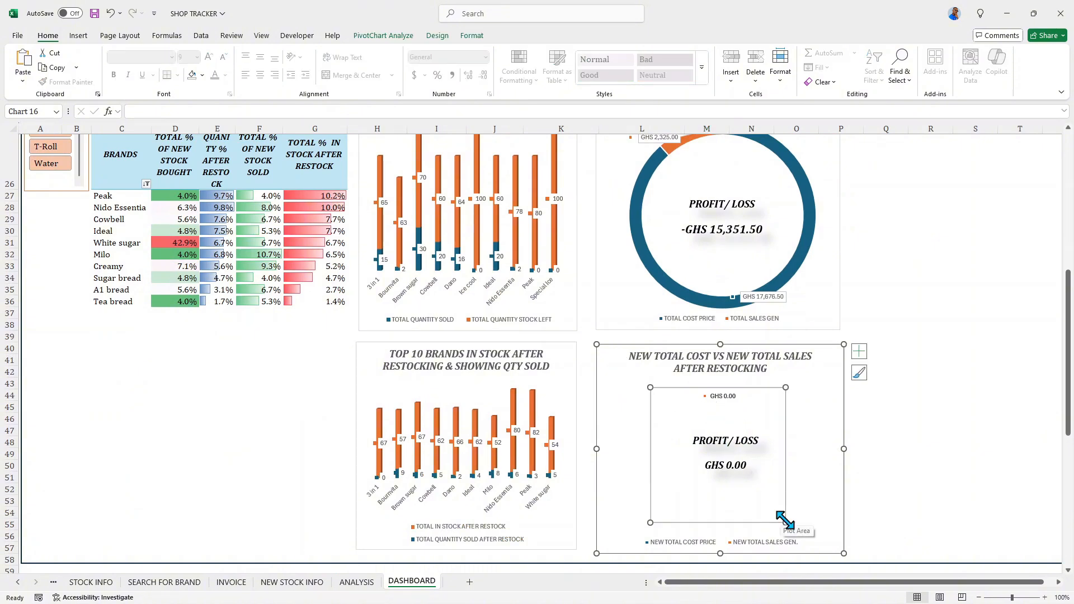
drag(786, 523, 813, 523)
drag(648, 546, 659, 446)
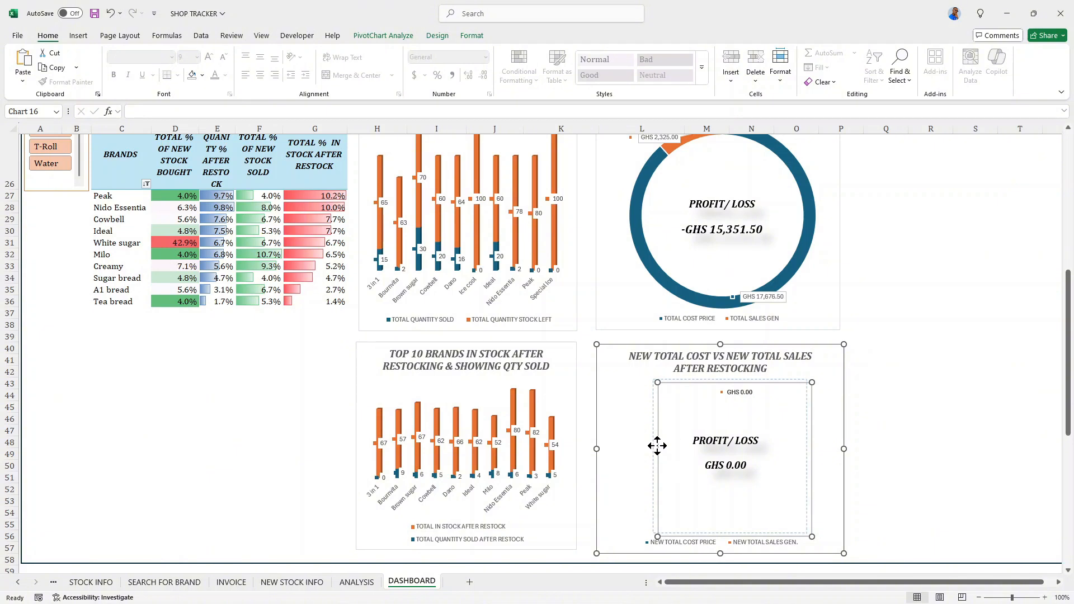
drag(657, 446, 657, 442)
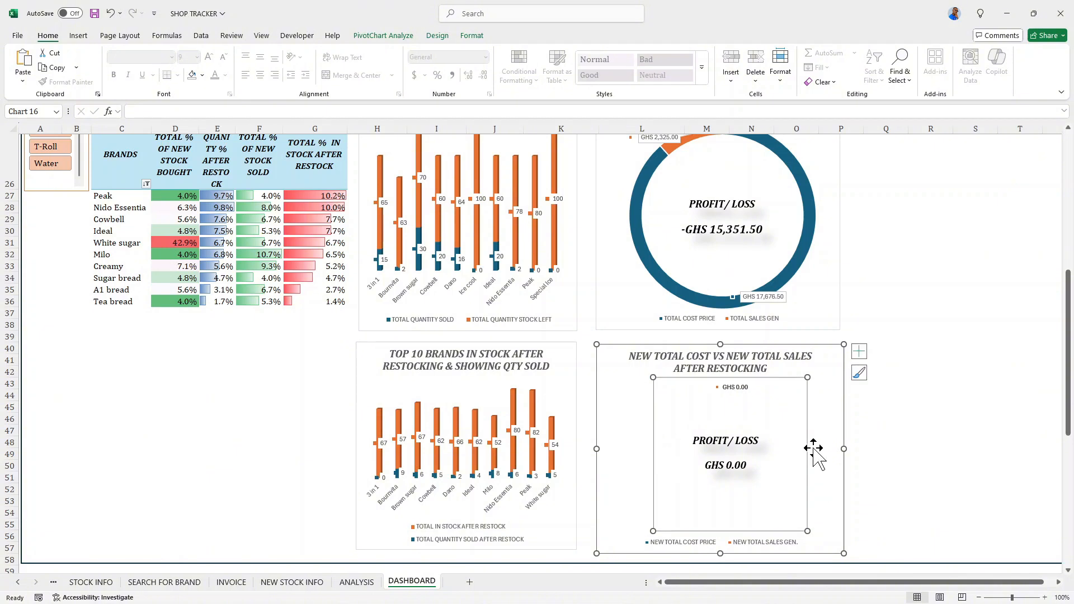
scroll(814, 448, down, 1)
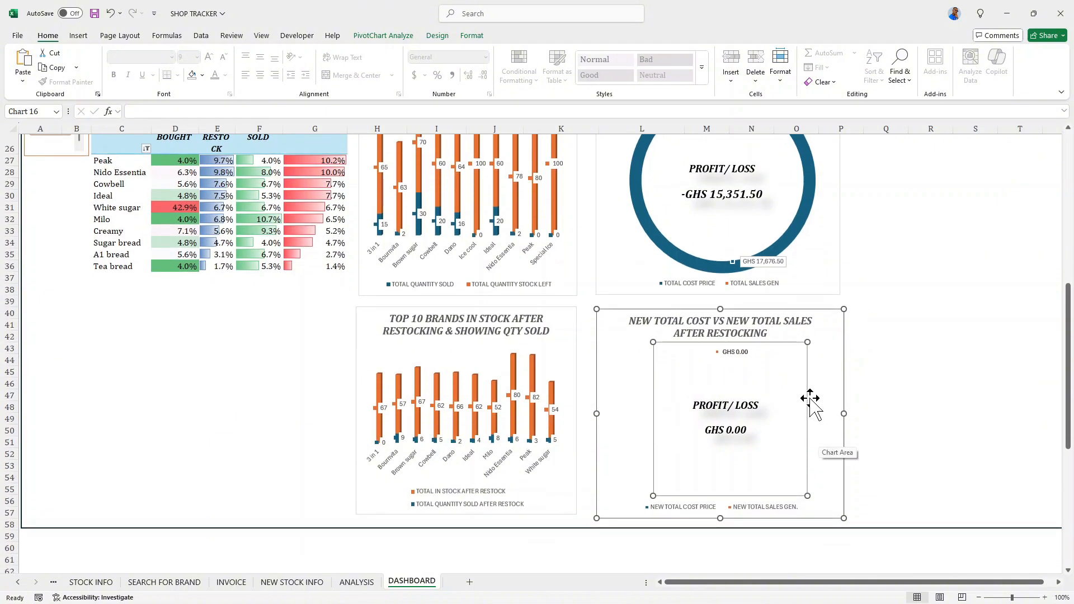
- Check the height and width of the grouped TOTAL COST VS TOTAL SALES GENERATED chart
scroll(812, 401, down, 1)
scroll(811, 401, up, 3)
scroll(810, 399, up, 2)
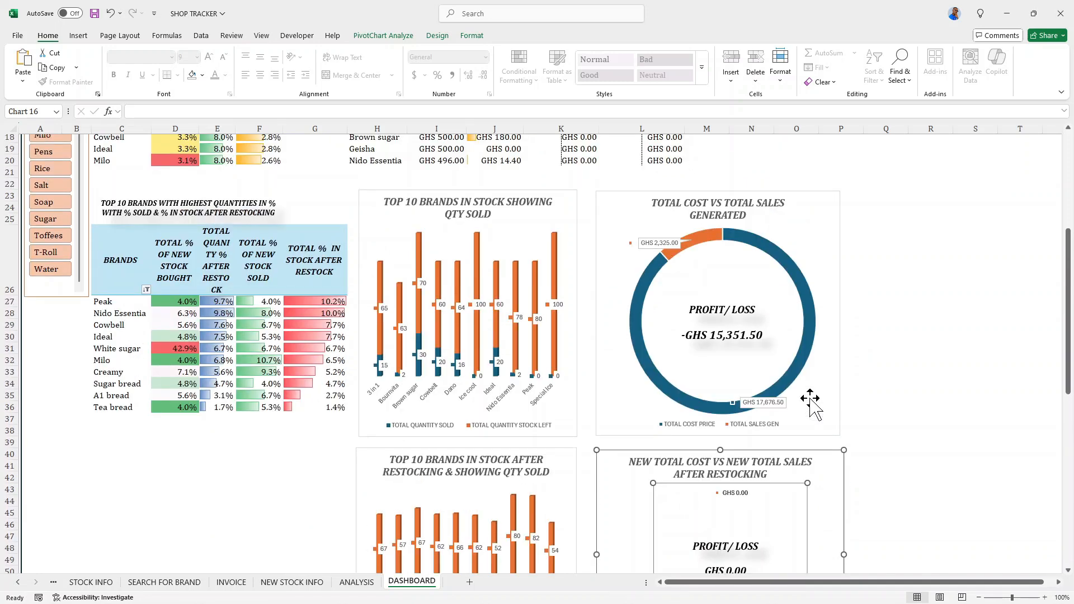
click(823, 274)
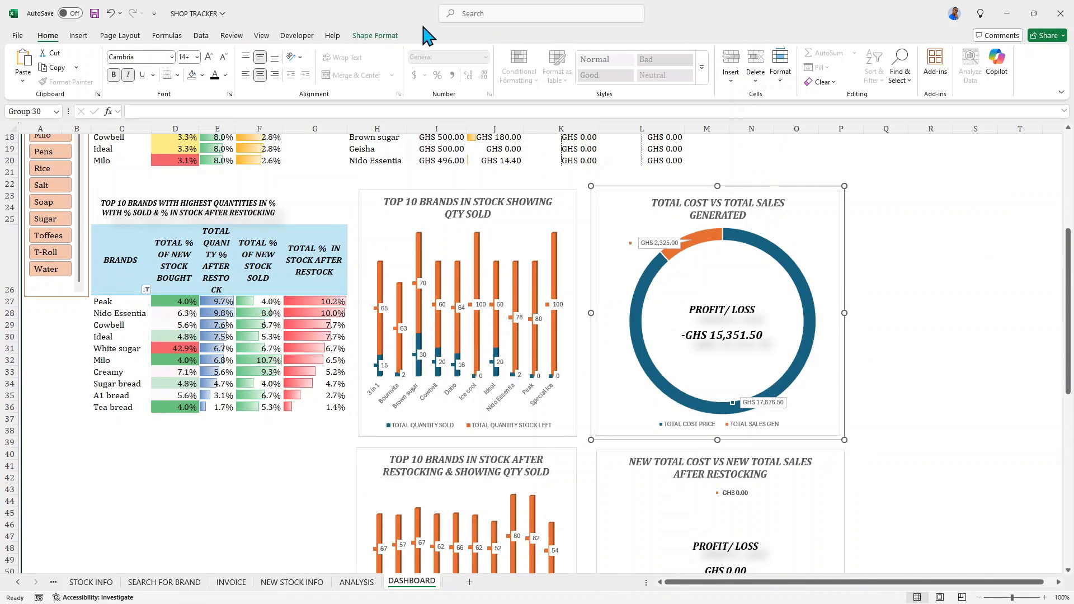
click(393, 37)
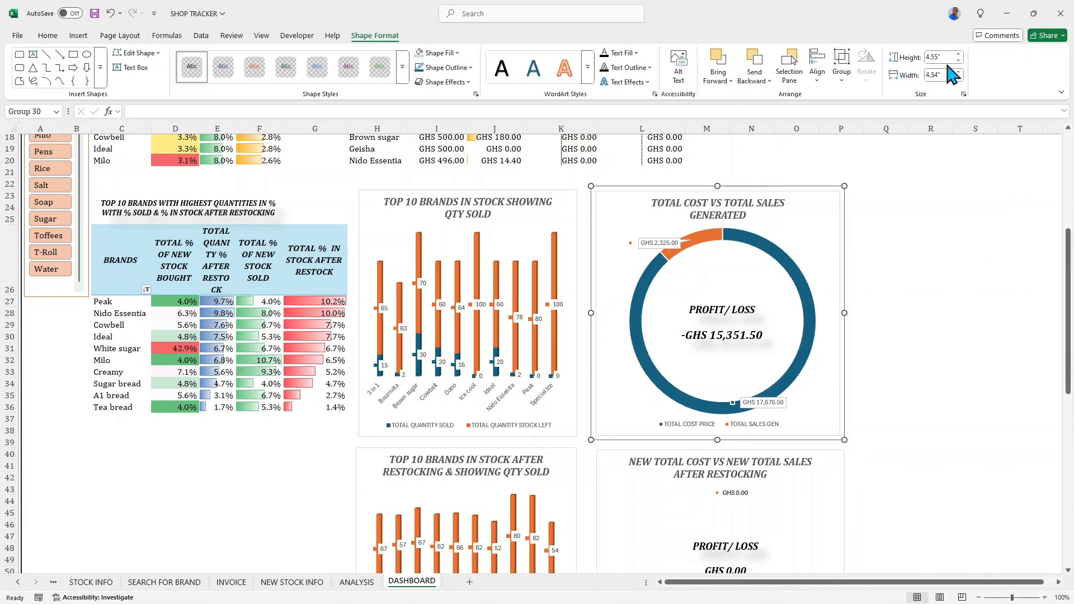
click(879, 424)
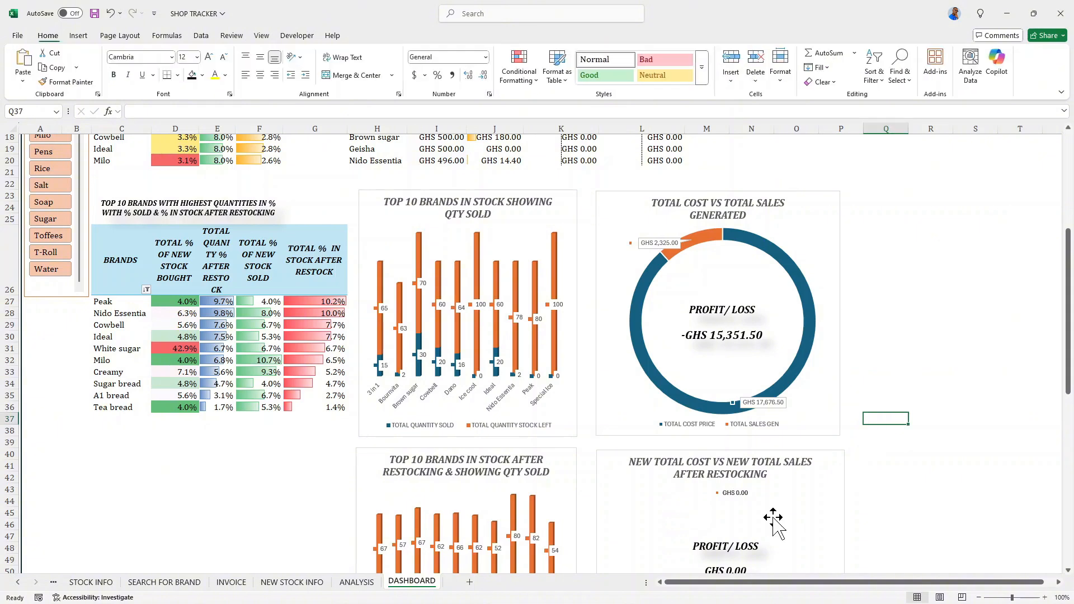
- Set the NEW TOTAL COST VS NEW TOTAL SALES AFTER RESTOCKING chart's height to 4.54" and its width to 4.55"
scroll(823, 461, down, 3)
click(832, 369)
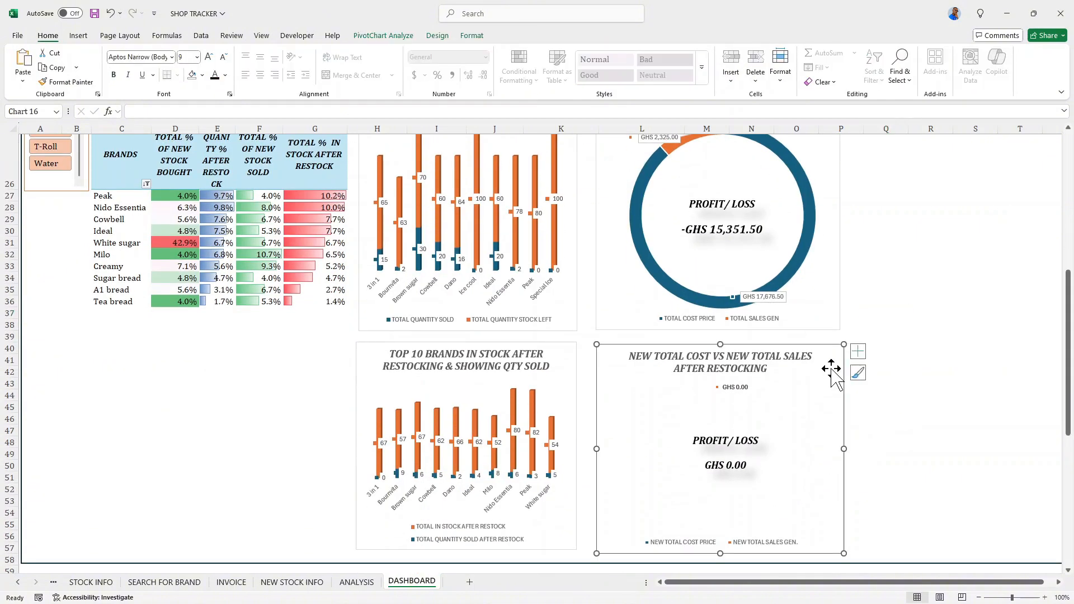
click(753, 411)
click(473, 36)
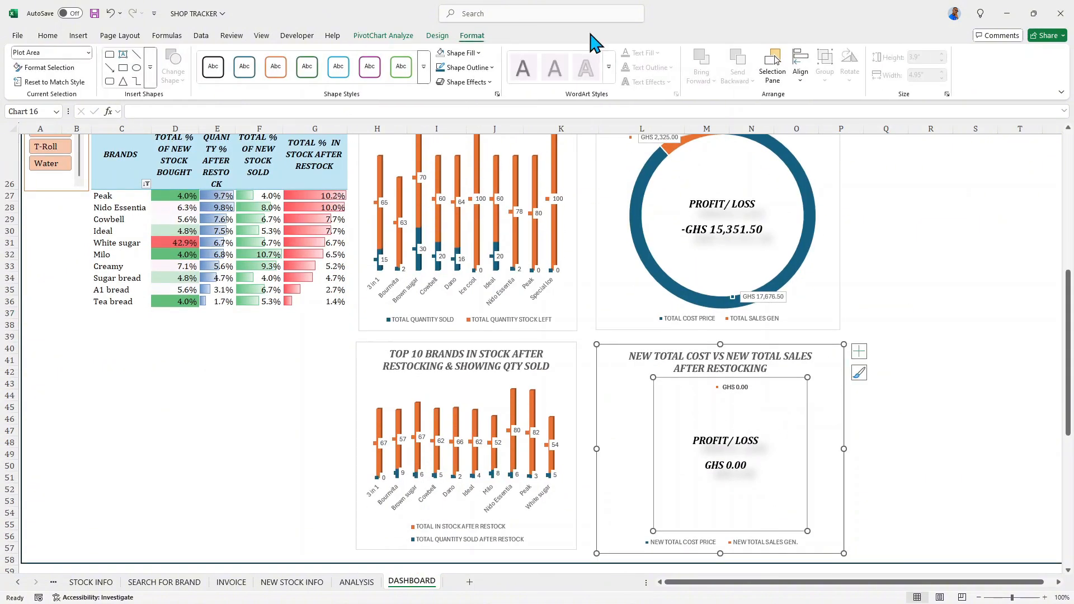
click(828, 378)
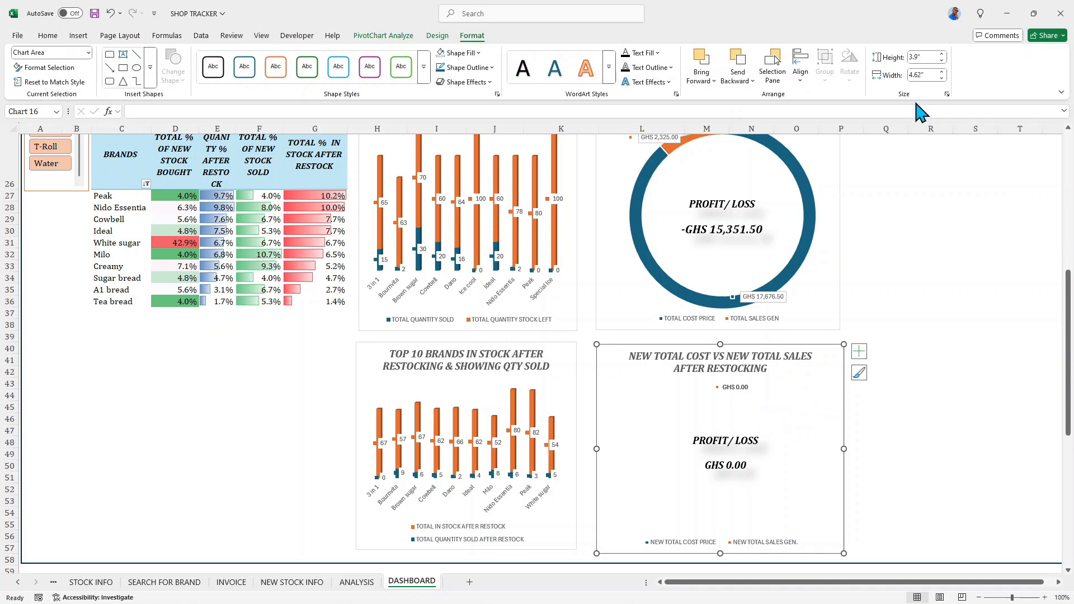
click(916, 58)
click(921, 56)
key(Tab)
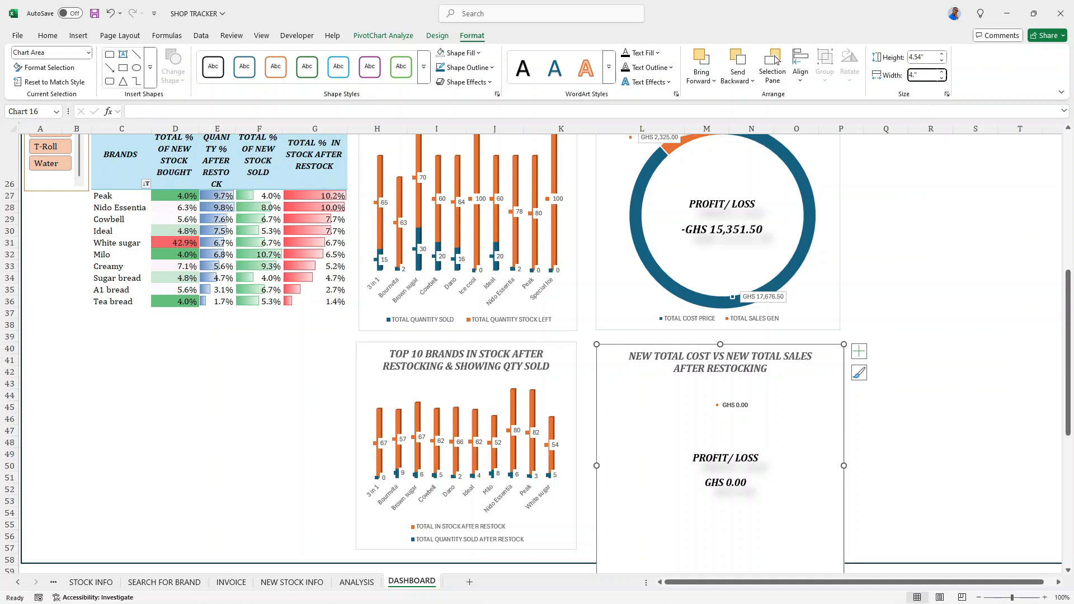
text(4.55")
key(Return)
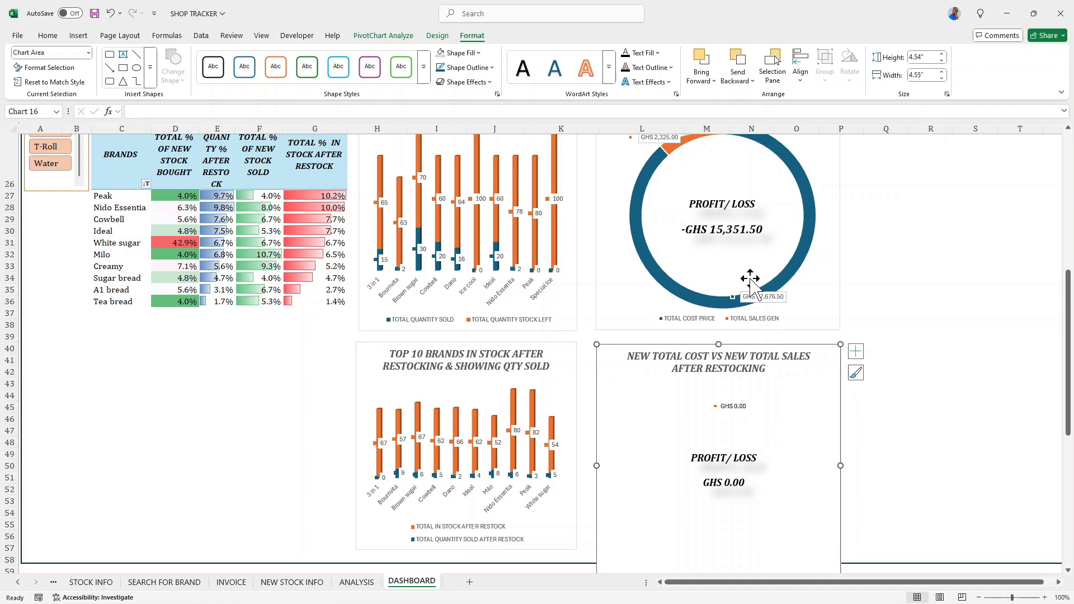
- Extend the lower edge of the dashboard's border rectangle down to about row 64, below the enlarged chart
scroll(747, 284, down, 3)
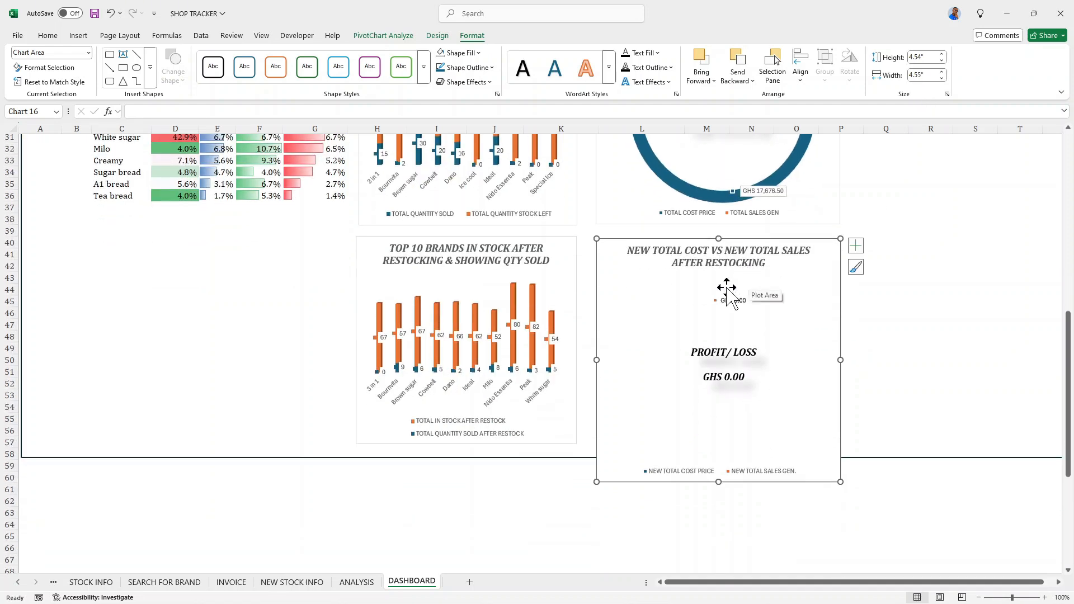
click(948, 456)
drag(647, 456, 650, 531)
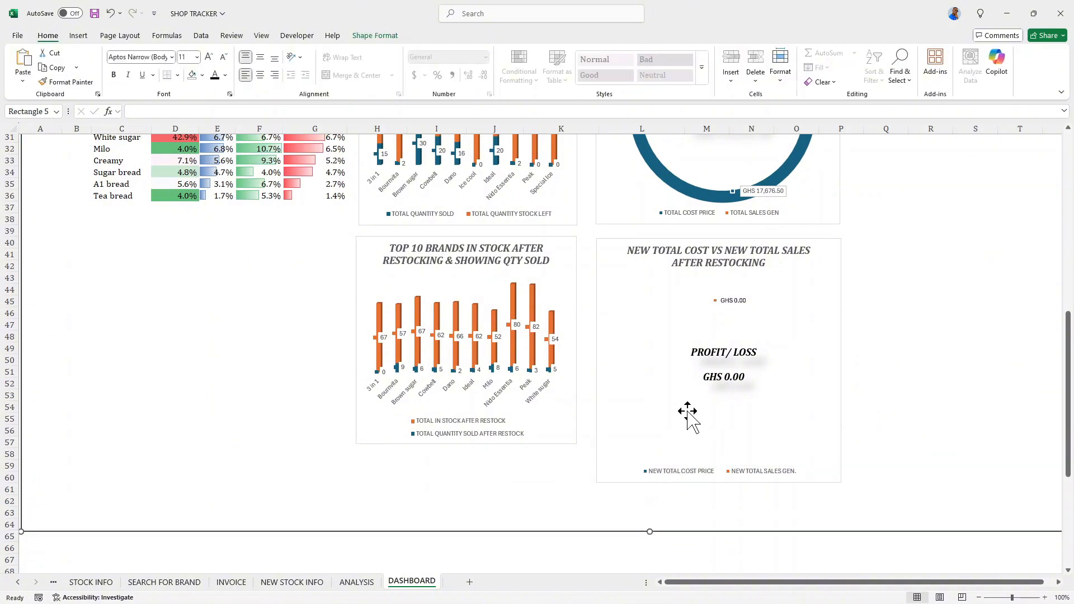
- Enlarge the plot area of the NEW TOTAL COST VS NEW TOTAL SALES AFTER RESTOCKING chart to fill the space beneath its title
click(739, 400)
drag(805, 442, 825, 450)
drag(656, 447, 630, 472)
drag(667, 404, 660, 390)
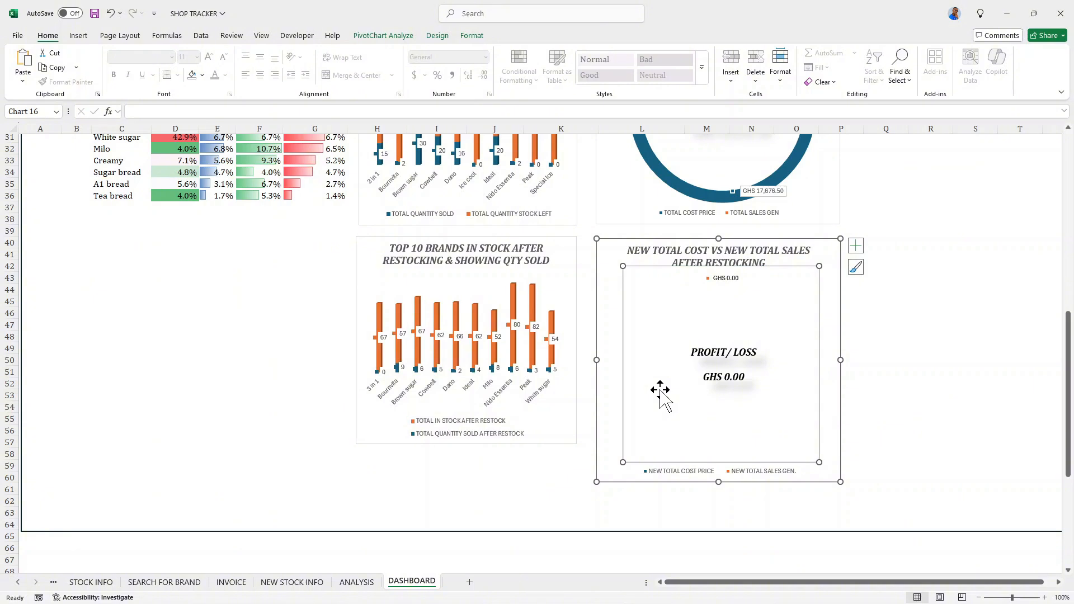
drag(677, 390, 676, 391)
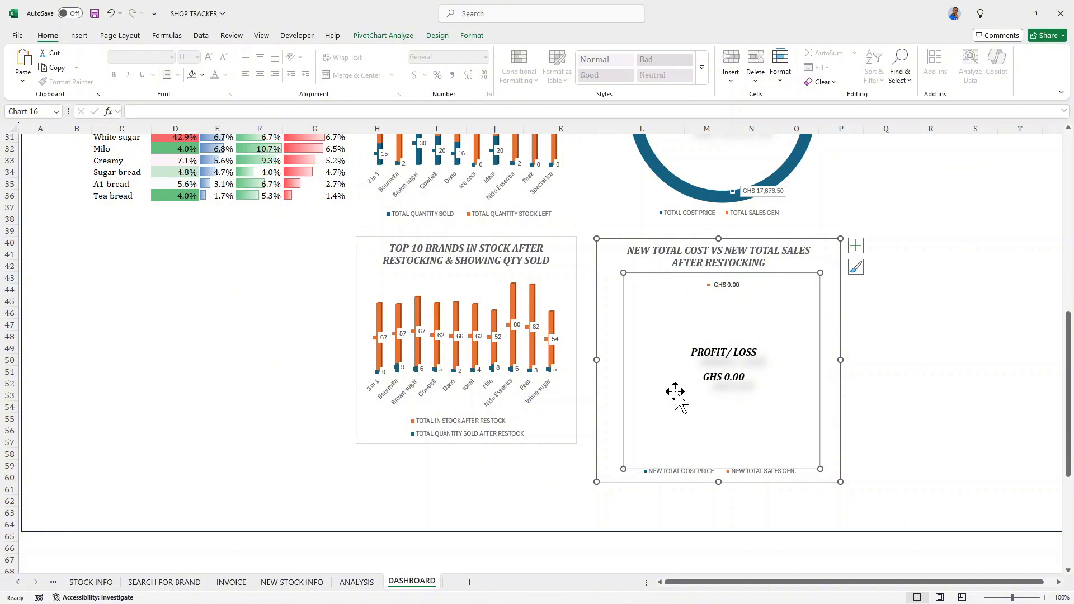
- Move the legend of the NEW TOTAL COST VS NEW TOTAL SALES AFTER RESTOCKING chart slightly down, clear of the plot area
click(680, 472)
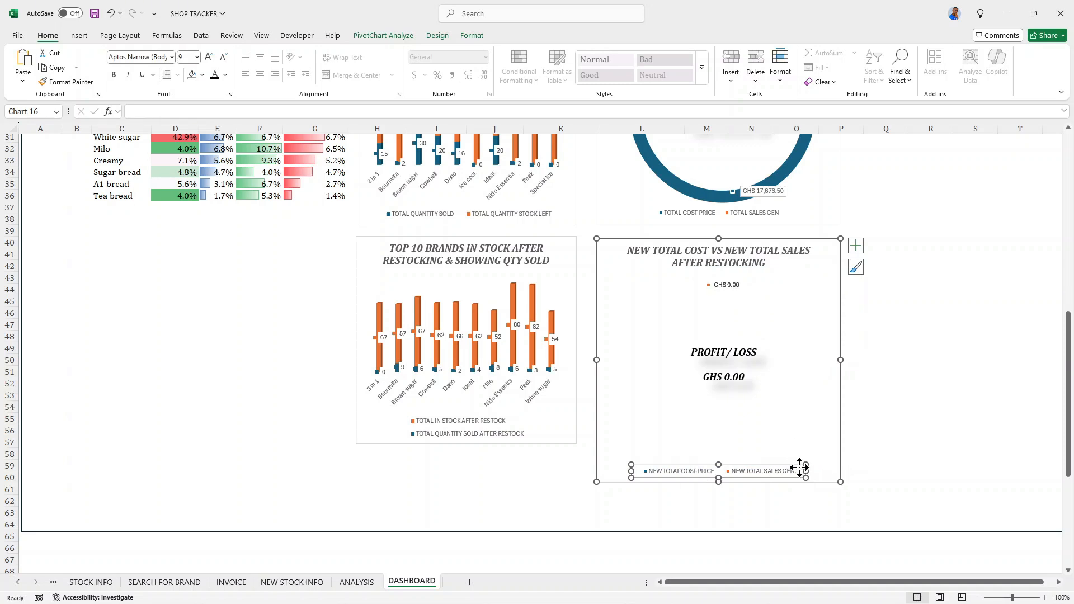
drag(800, 468, 801, 470)
click(813, 430)
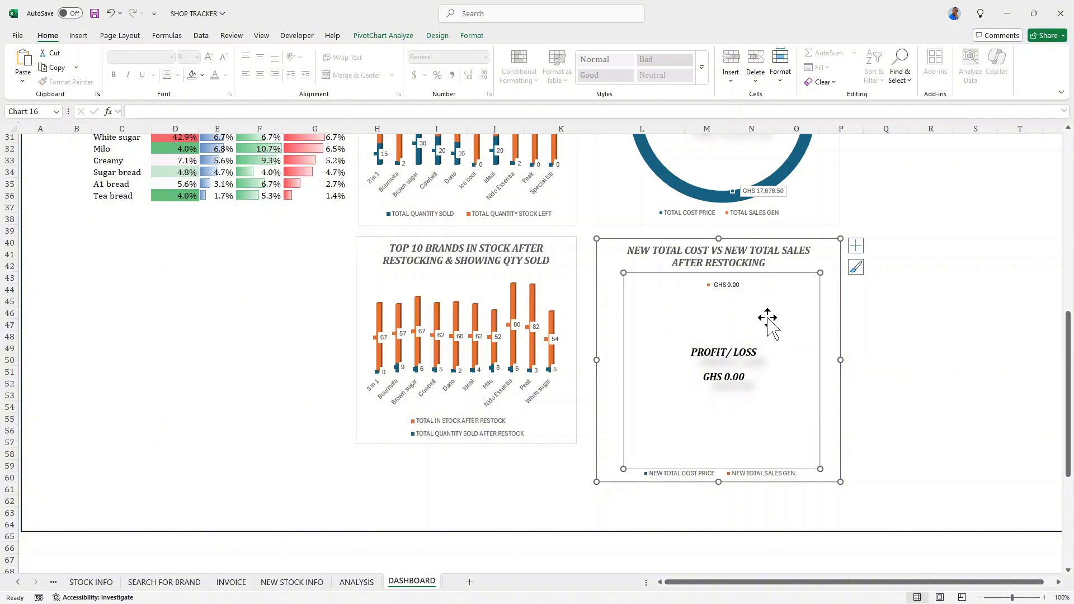
- Search the stock icons for REVENUE and insert the outlined banknotes icon over the cells of the dashboard
scroll(537, 291, up, 3)
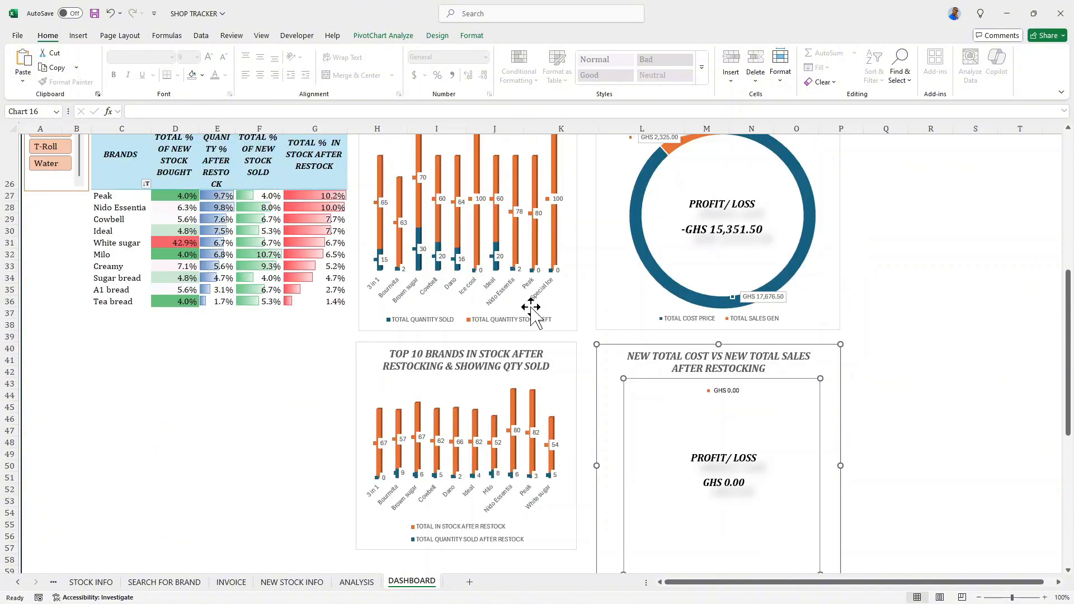
scroll(531, 313, up, 10)
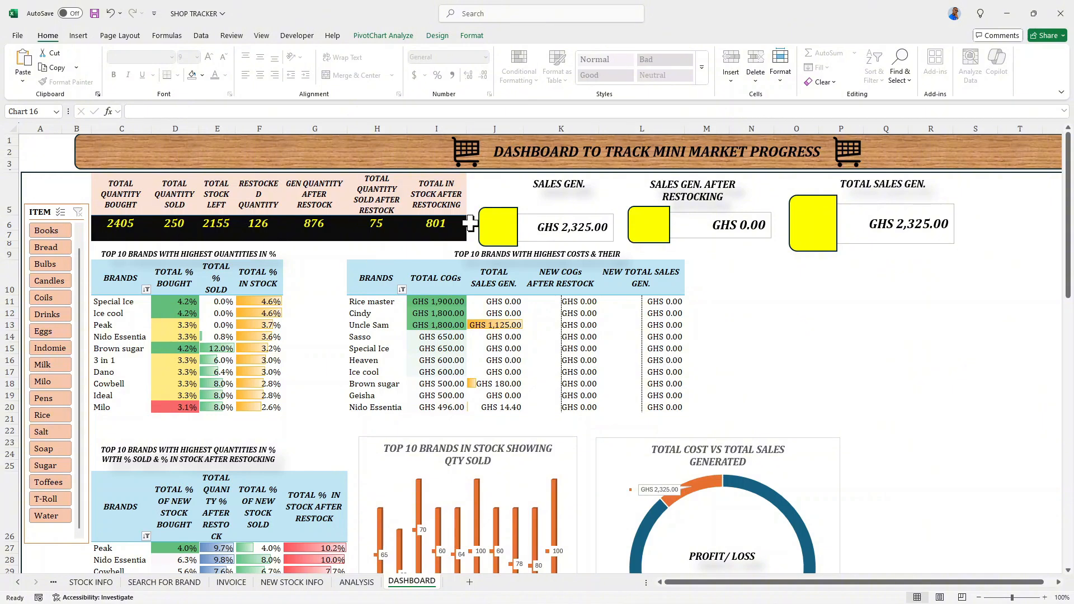
click(500, 227)
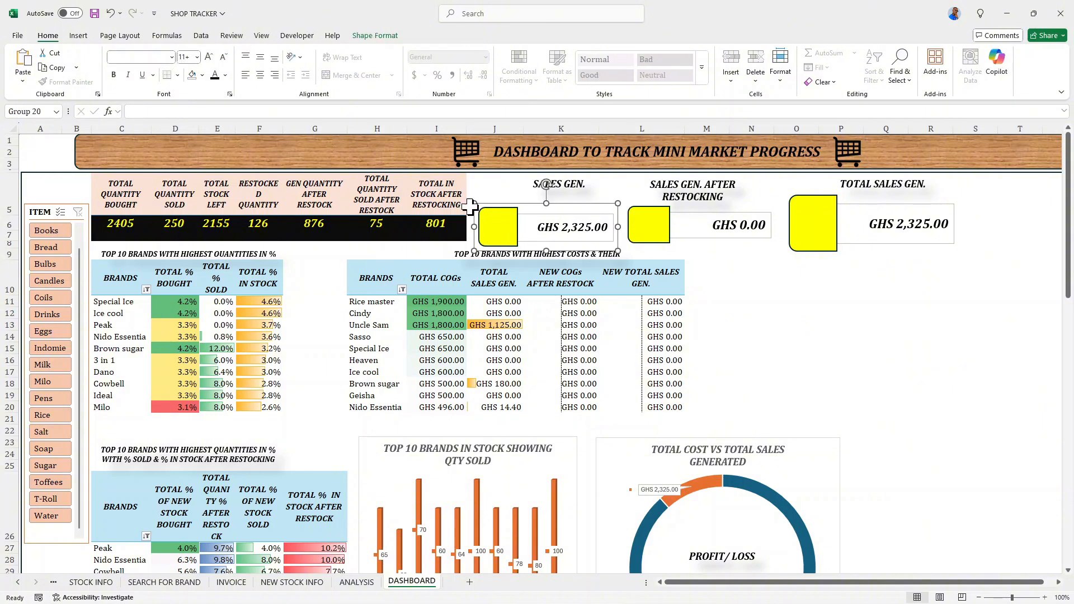
click(79, 36)
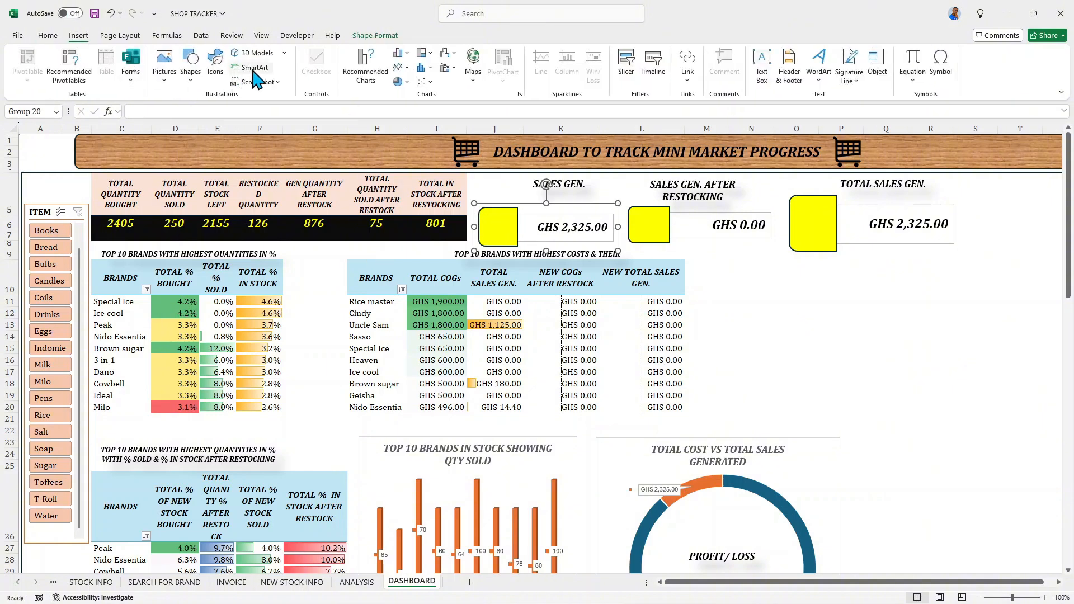
click(189, 67)
click(165, 84)
mouse_move(221, 113)
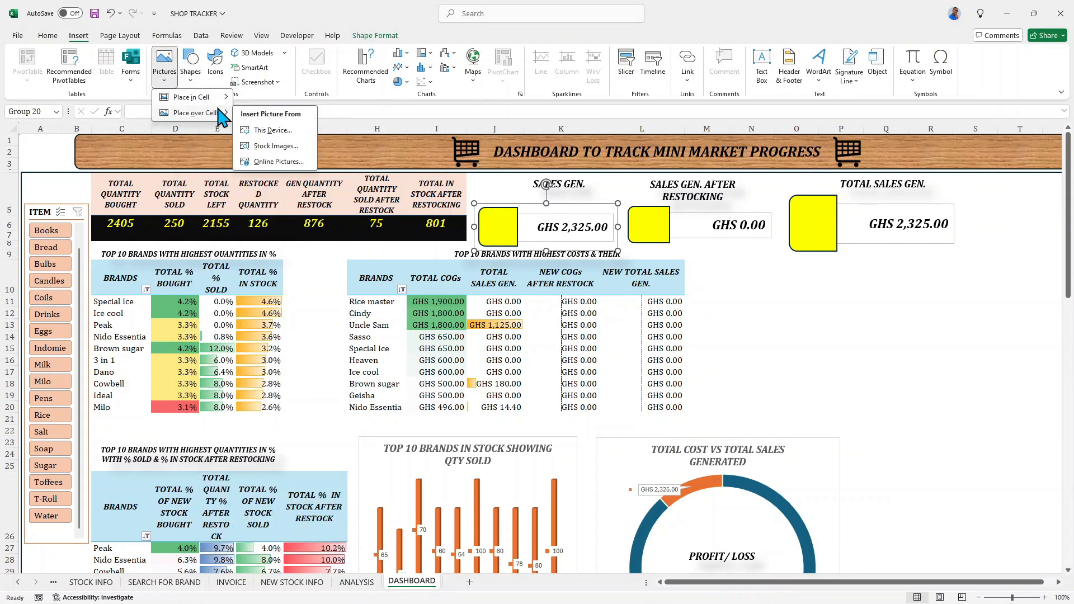
click(263, 146)
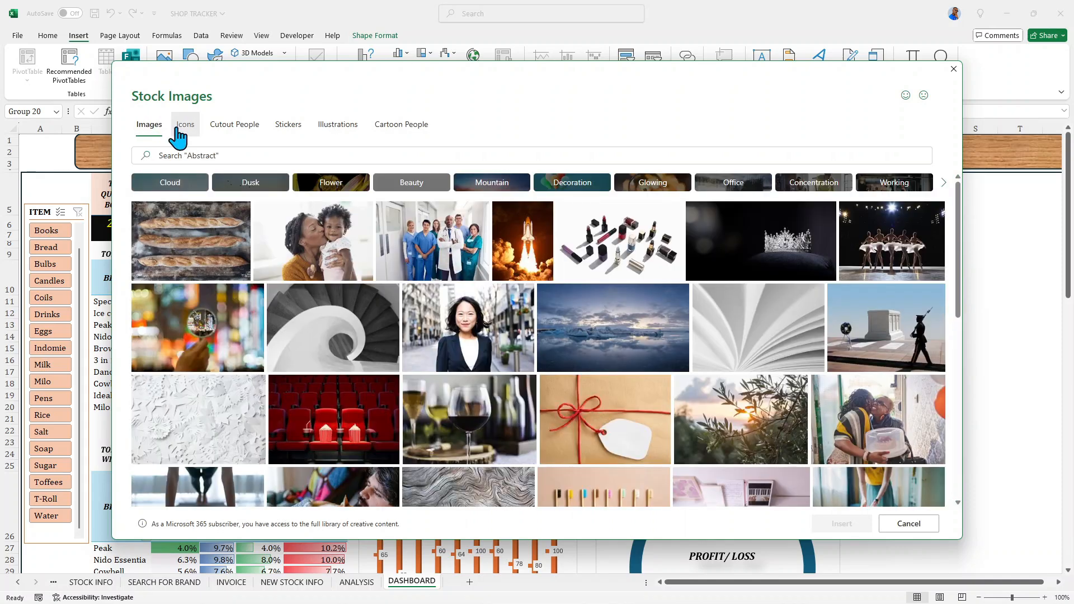
click(183, 125)
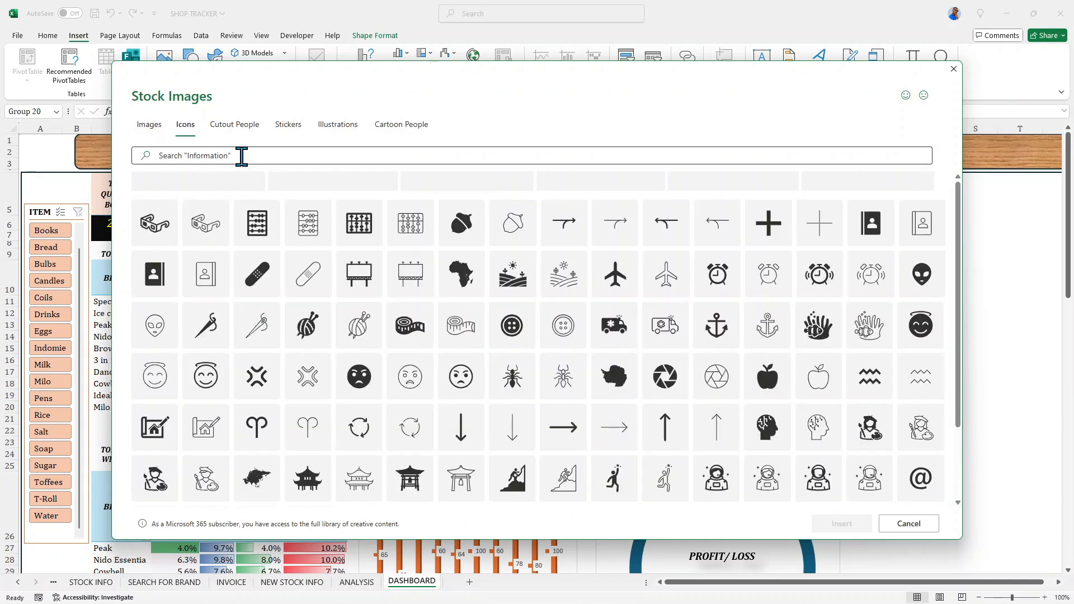
click(241, 156)
text(REVENUE)
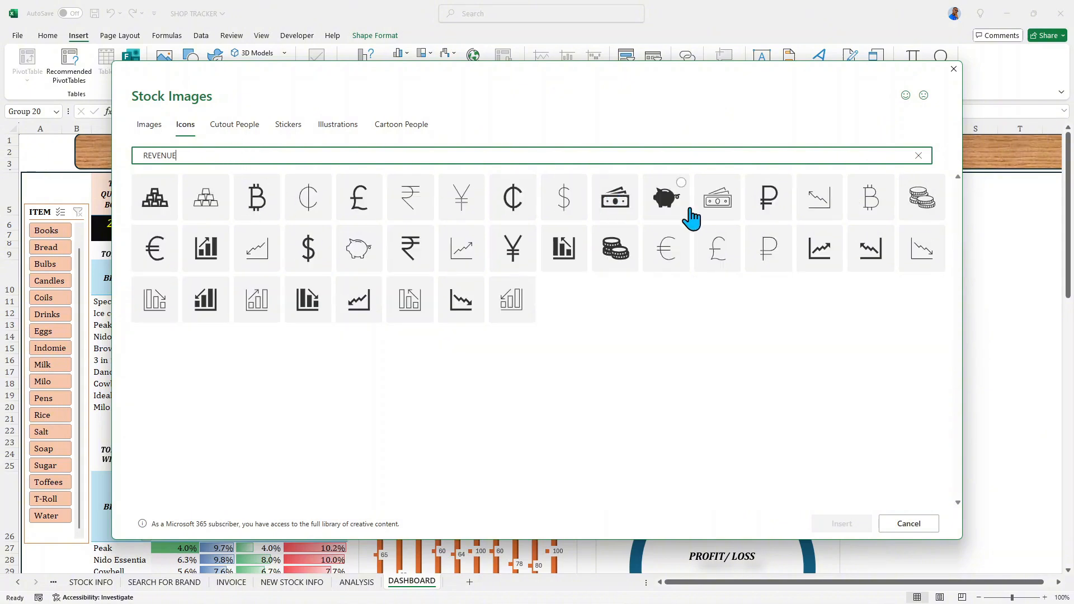
click(731, 185)
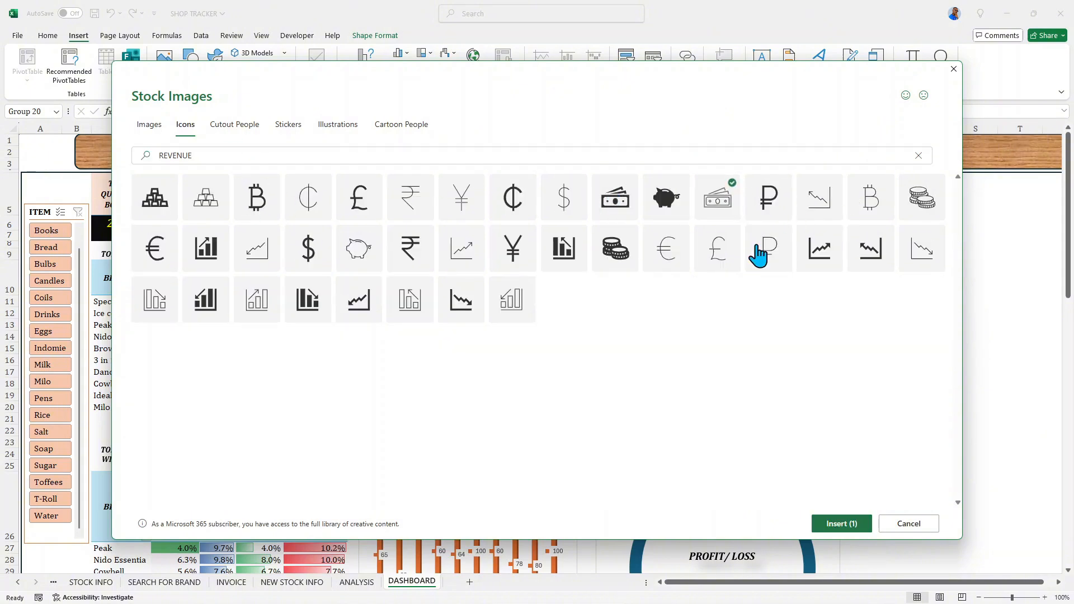
click(835, 526)
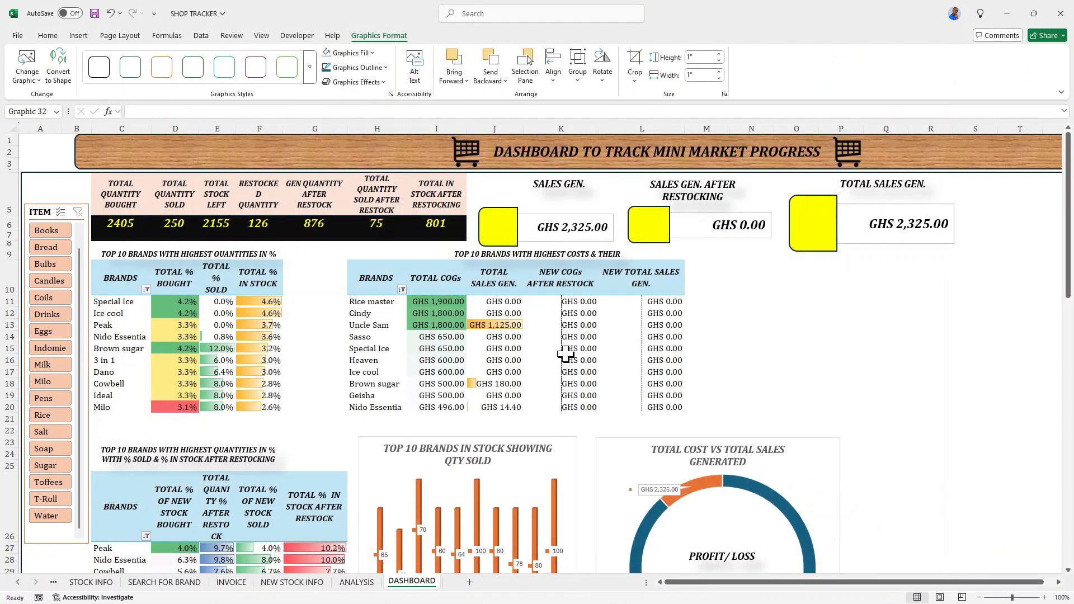
- Move the banknotes icon up beside the highest-costs table, shrink it to 0.6" square and make two copies of it
scroll(566, 353, down, 7)
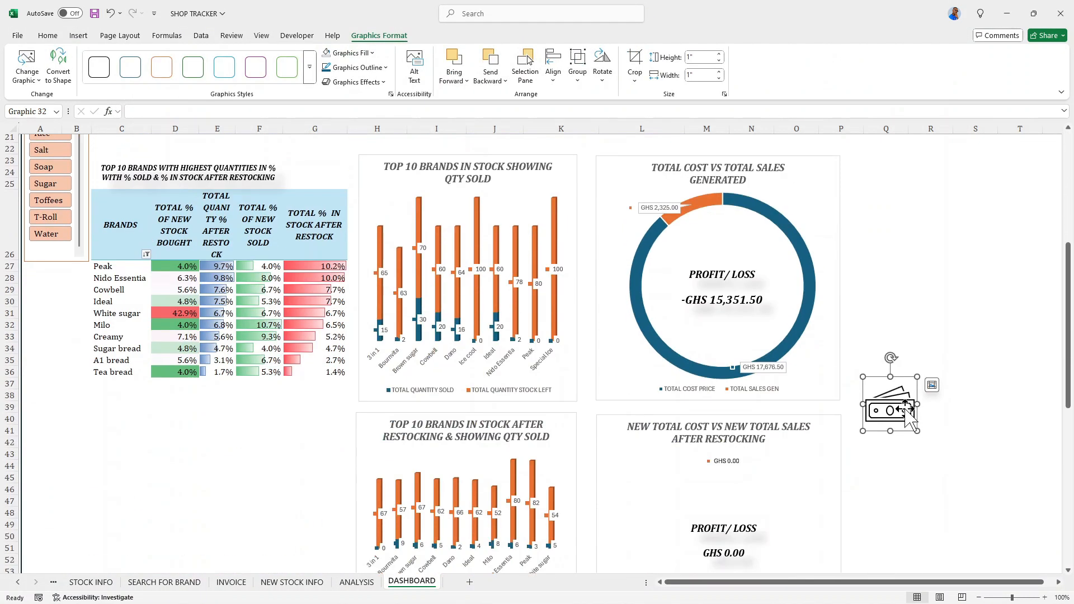
drag(888, 389, 891, 187)
scroll(891, 407, up, 4)
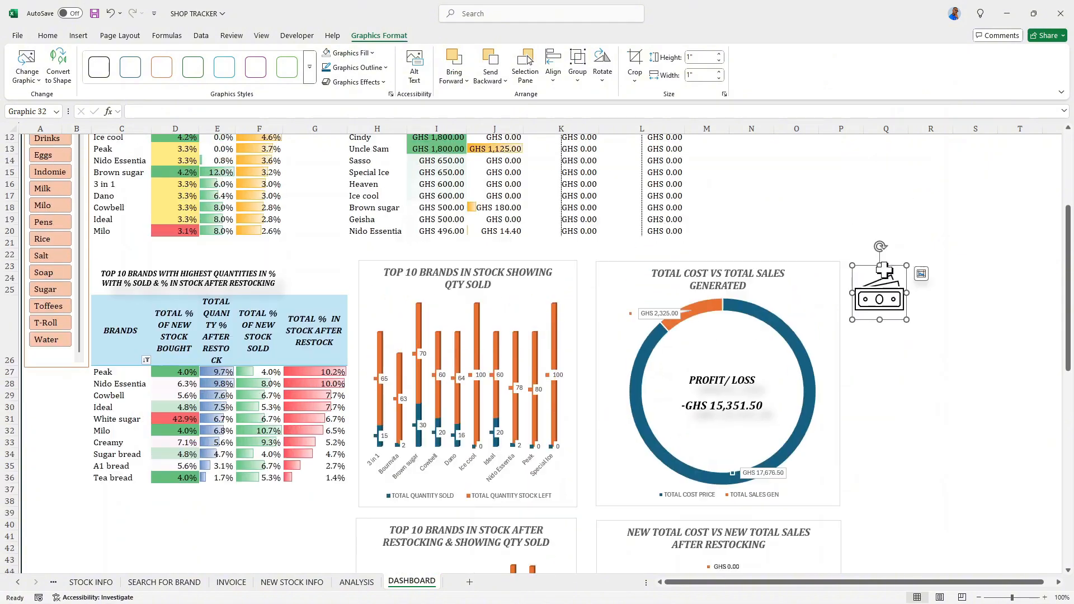
drag(869, 346, 718, 185)
scroll(749, 217, up, 2)
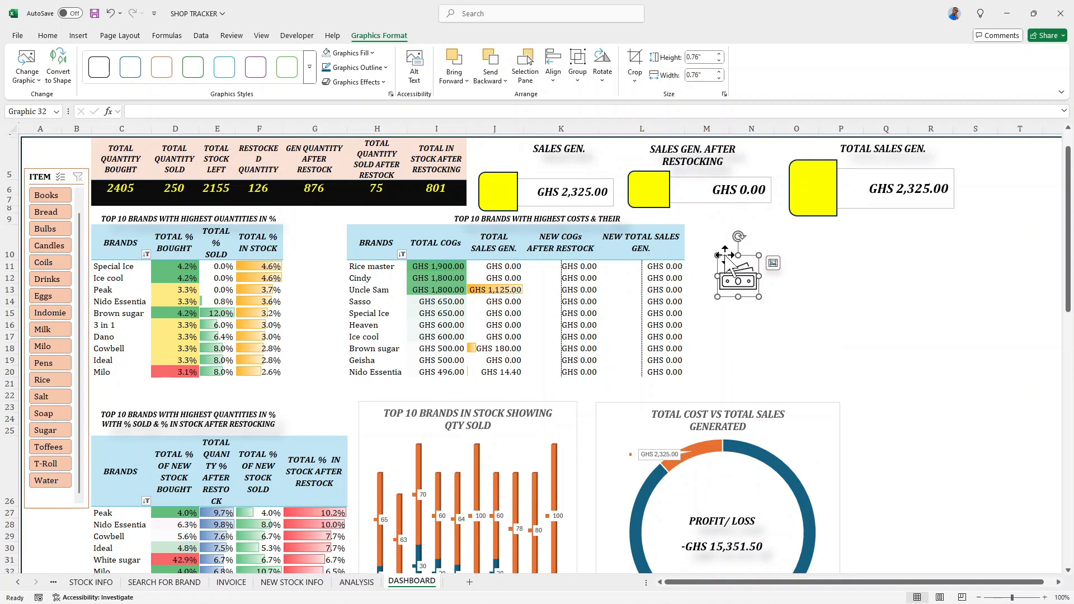
drag(718, 256, 830, 287)
- Place one banknotes icon on the yellow box of the SALES GEN. card and another on the SALES GEN. AFTER RESTOCKING card
drag(748, 282, 509, 194)
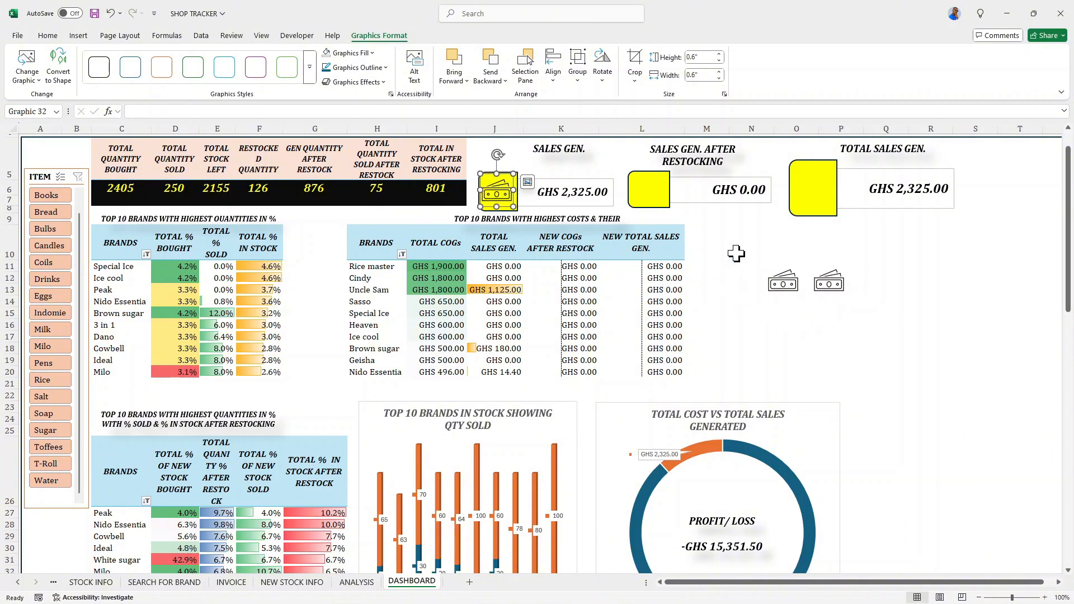
drag(782, 284, 654, 198)
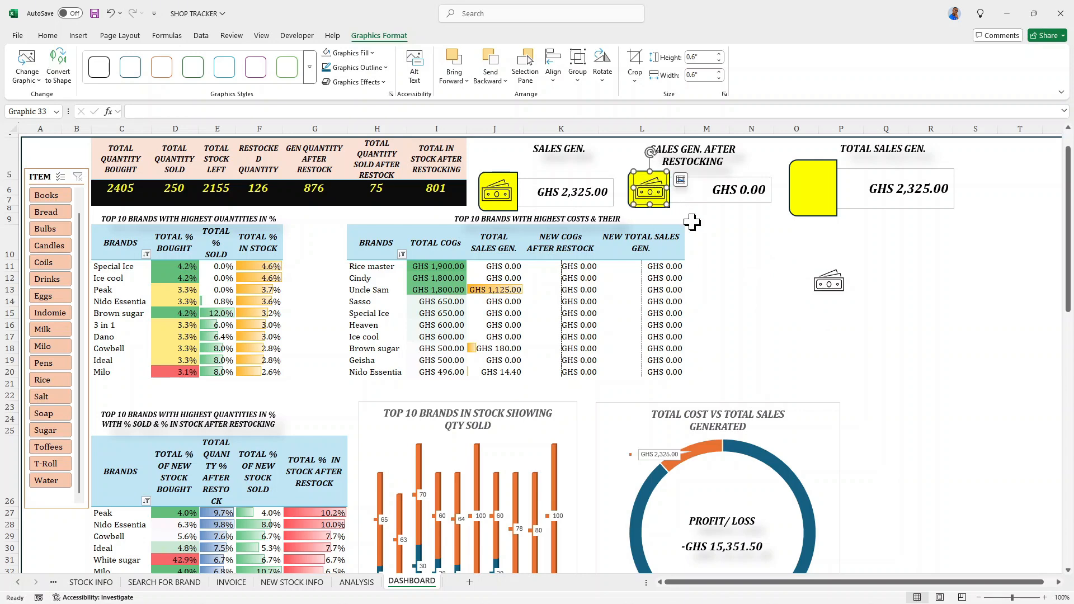
- Group the banknotes icon with the SALES GEN. card
click(500, 193)
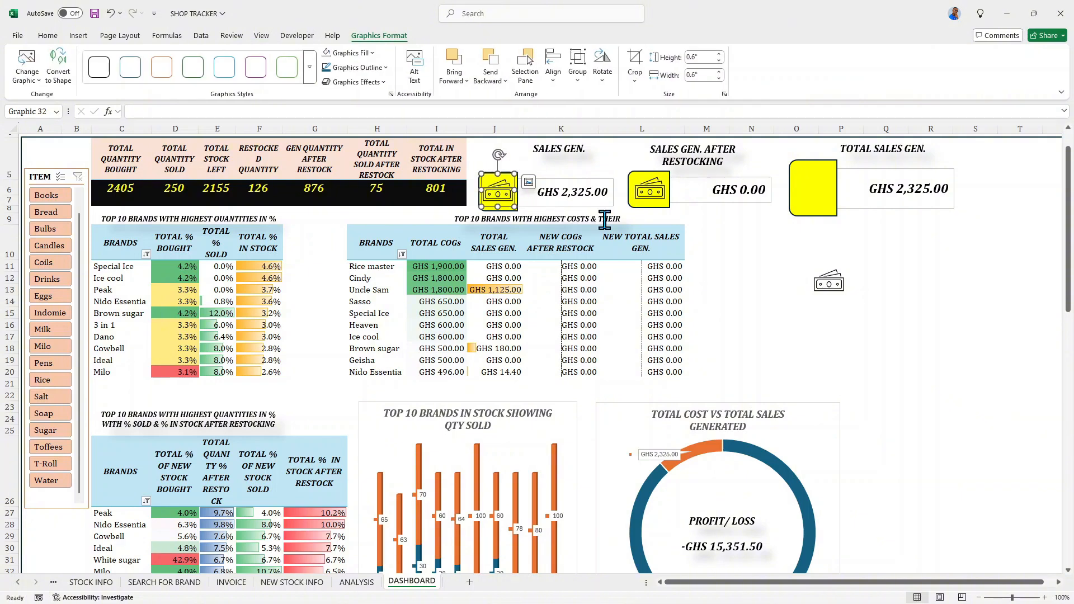
shift+click(585, 199)
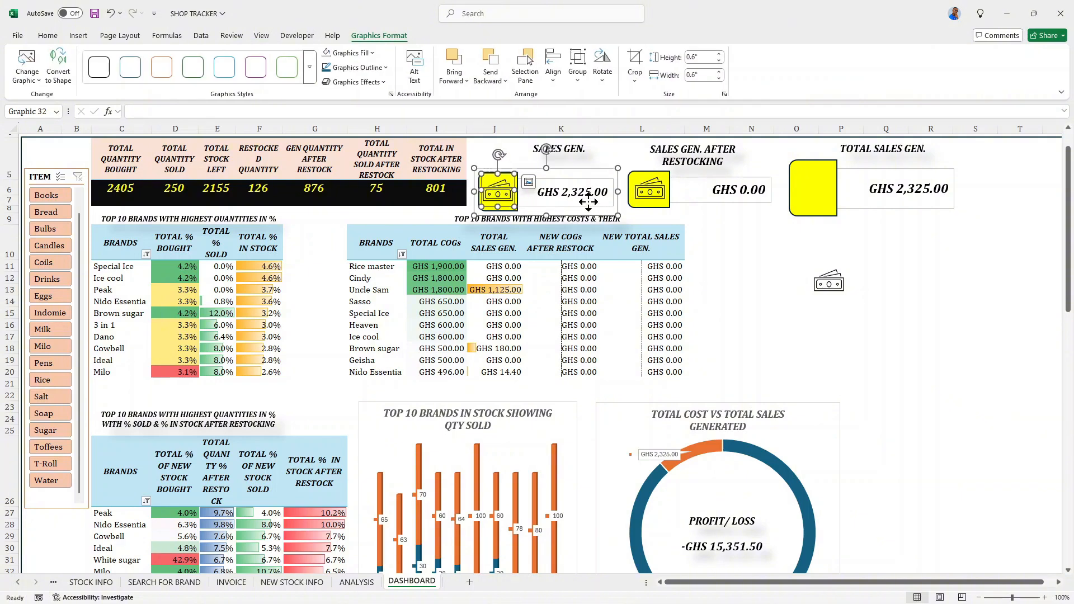
right_click(531, 192)
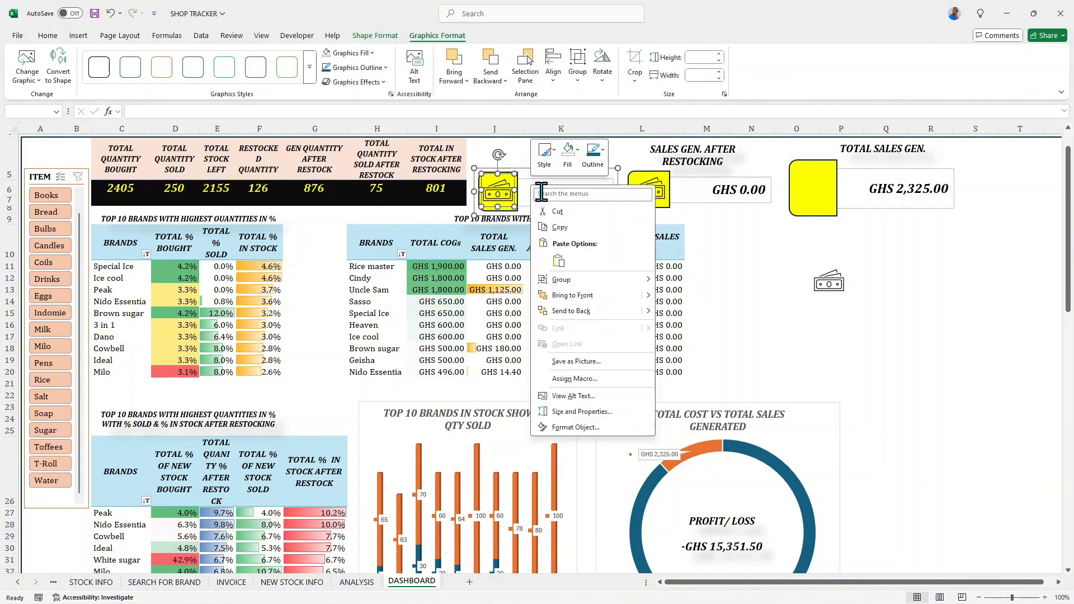
click(683, 280)
- Group the banknotes icon with the SALES GEN. AFTER RESTOCKING card
click(655, 193)
click(661, 193)
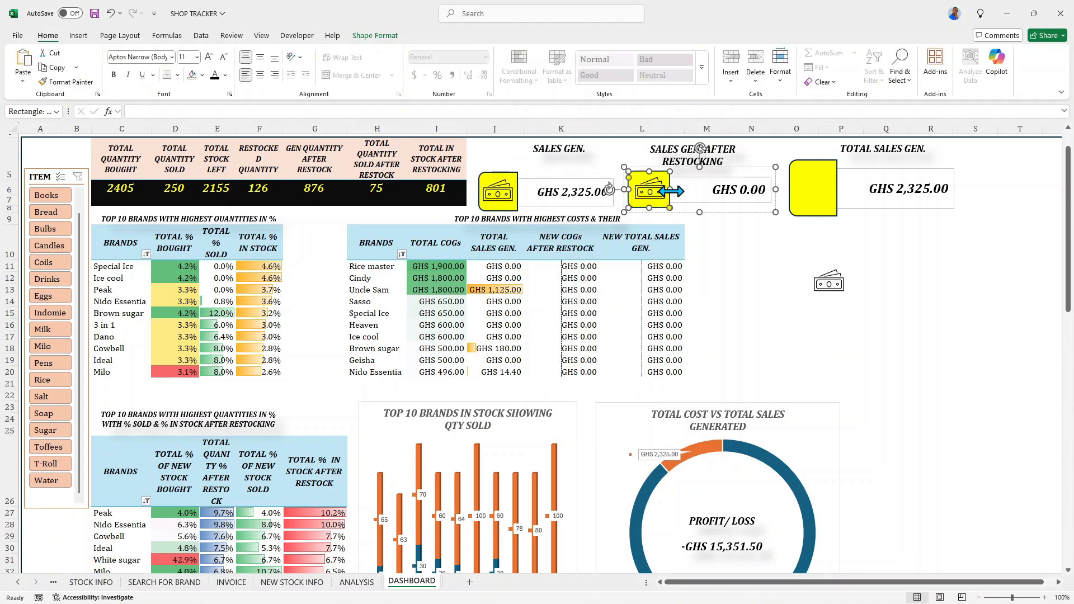
click(692, 196)
click(644, 196)
click(713, 242)
click(656, 191)
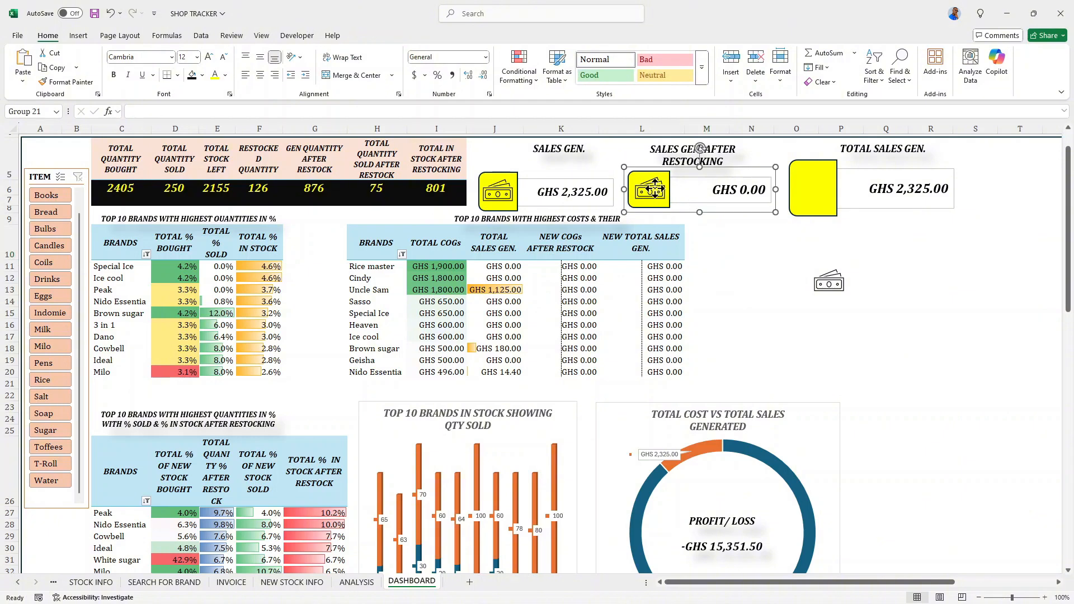
click(655, 189)
click(656, 191)
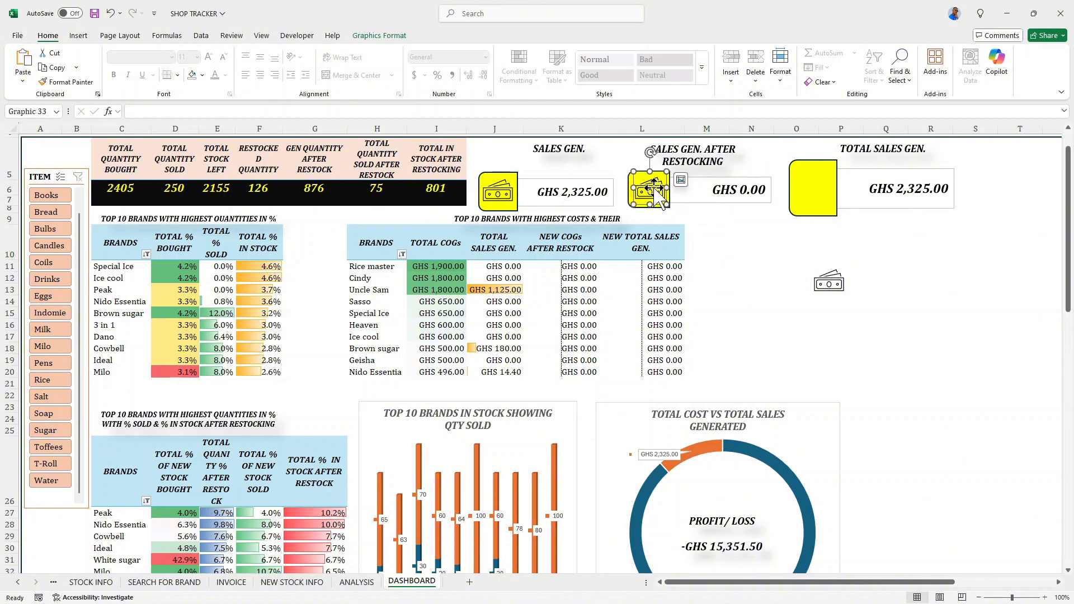
click(702, 191)
right_click(705, 191)
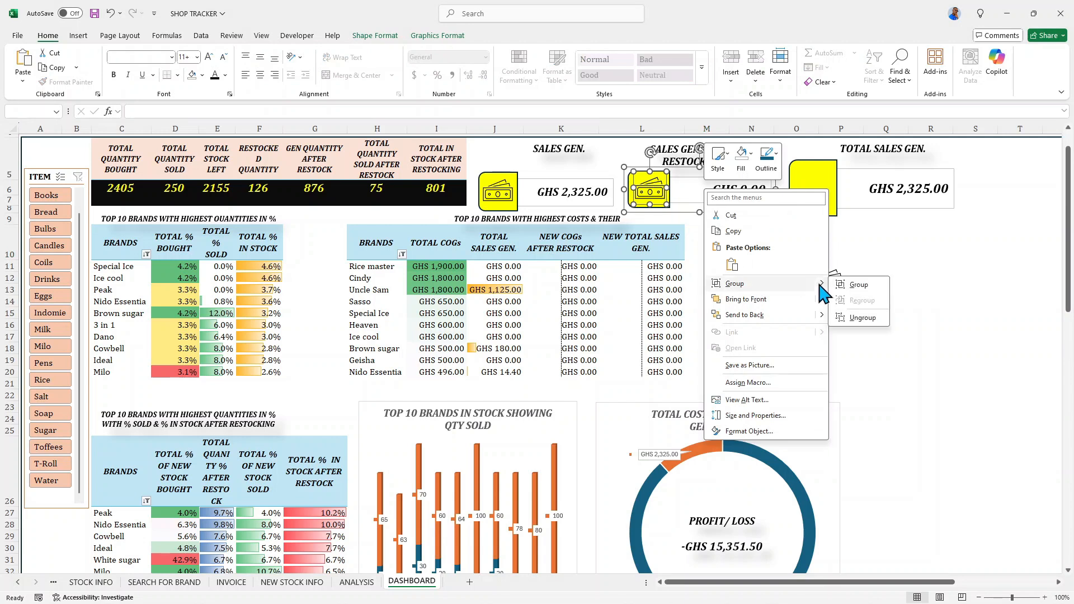
click(846, 286)
- Place the remaining banknotes icon on the upper part of the TOTAL SALES GEN. card's yellow box
drag(831, 291, 819, 187)
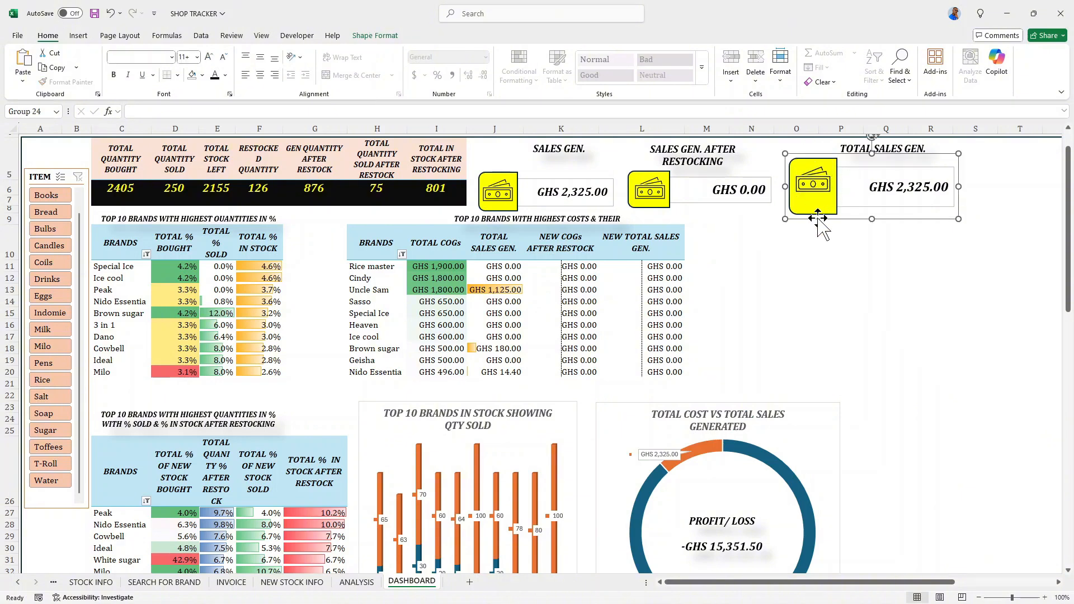
click(814, 182)
drag(815, 183, 814, 183)
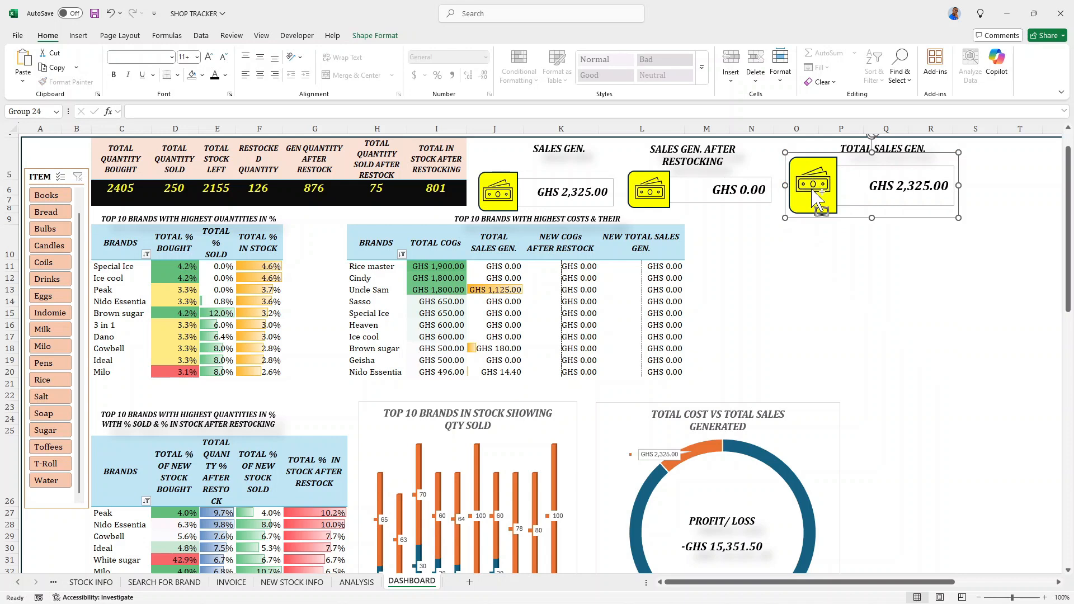
key(ctrl+z)
click(815, 185)
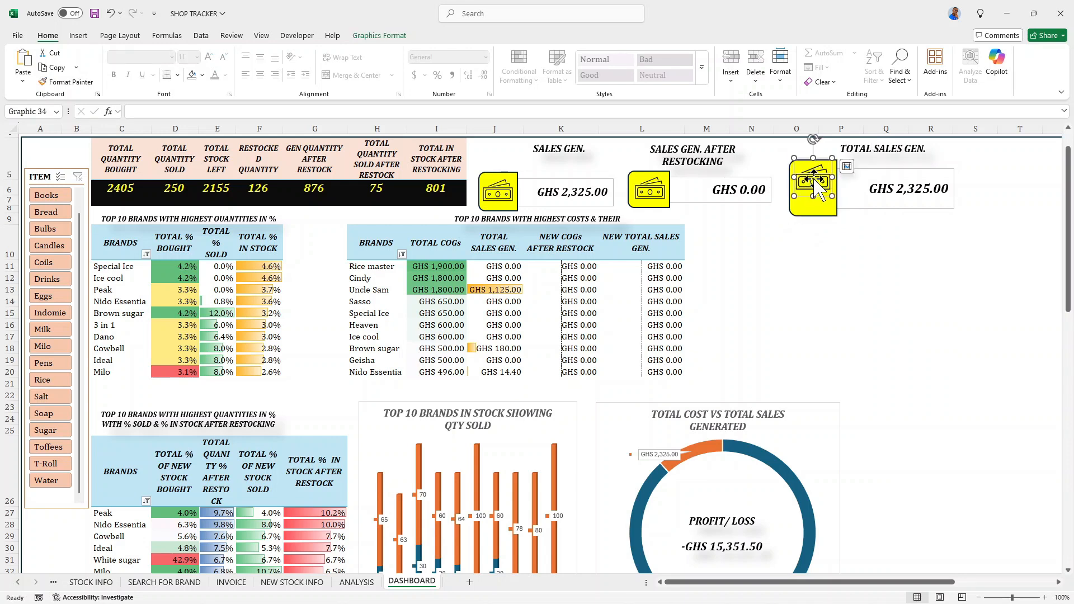
key(Up)
key(Up)
key(Up)
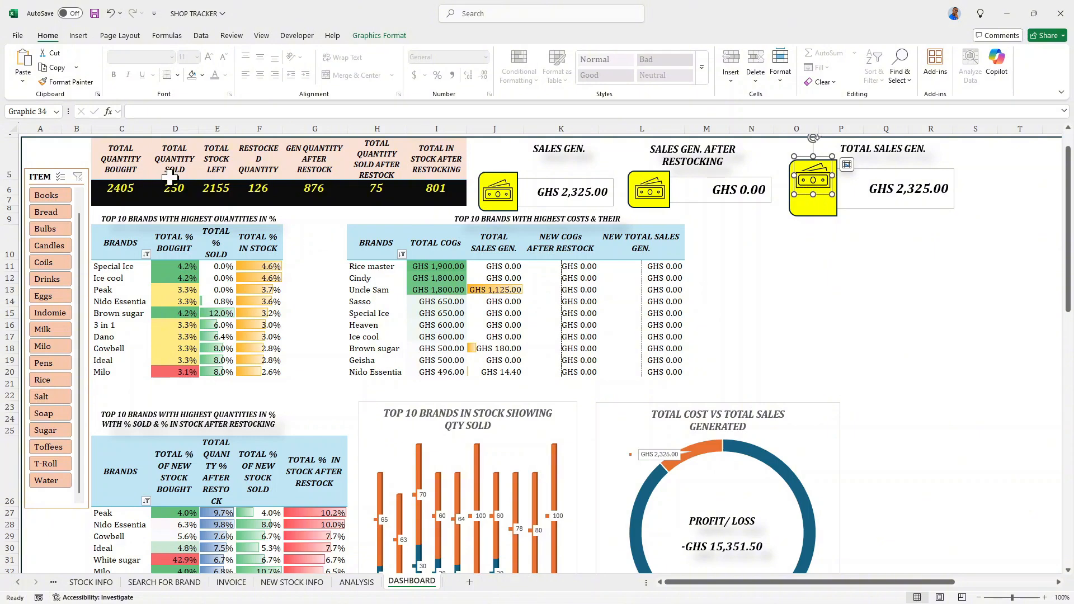
- Search the stock icons for REVENUE and insert the solid stacked-coins icon over the cells
click(79, 36)
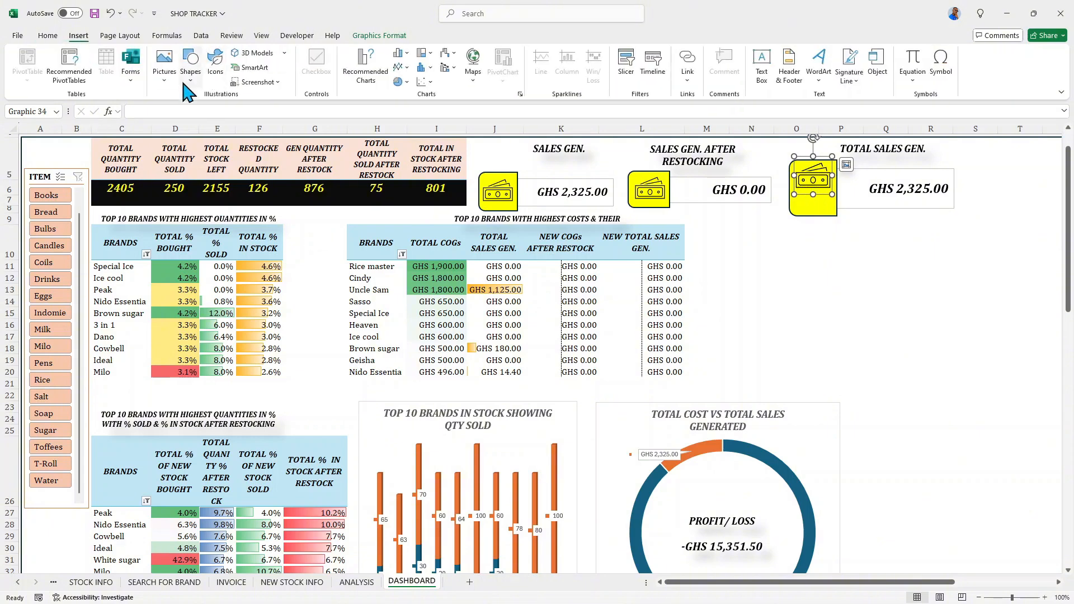
click(165, 73)
mouse_move(212, 114)
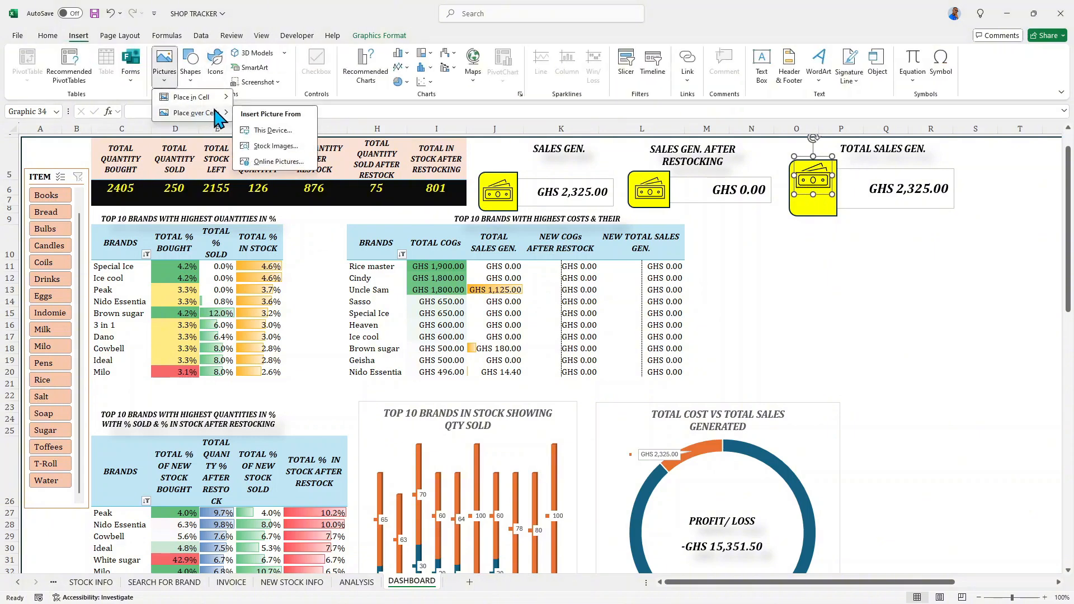
click(276, 146)
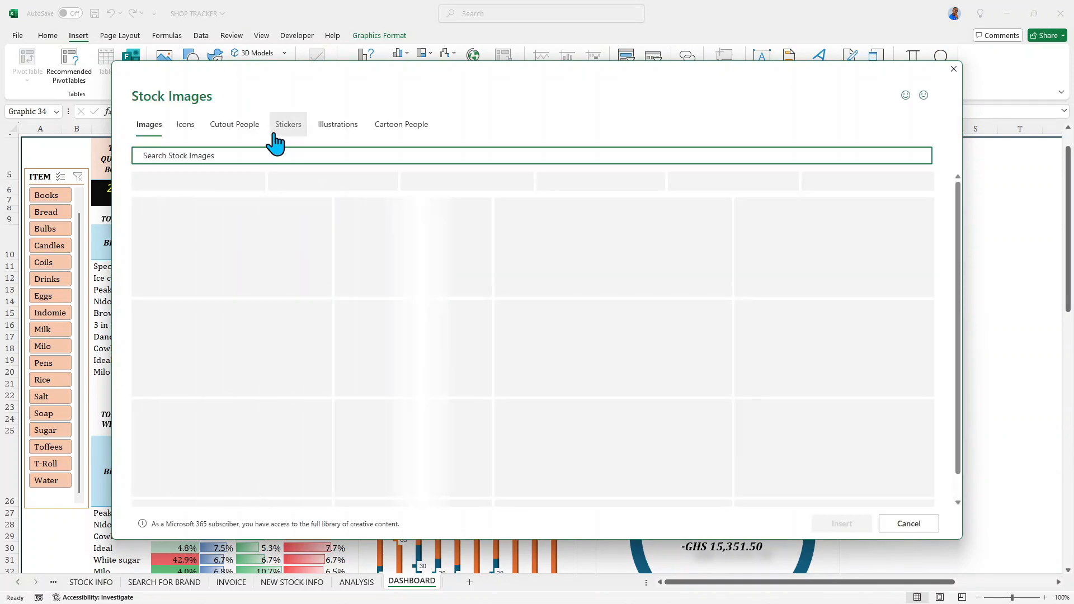
click(188, 125)
click(216, 155)
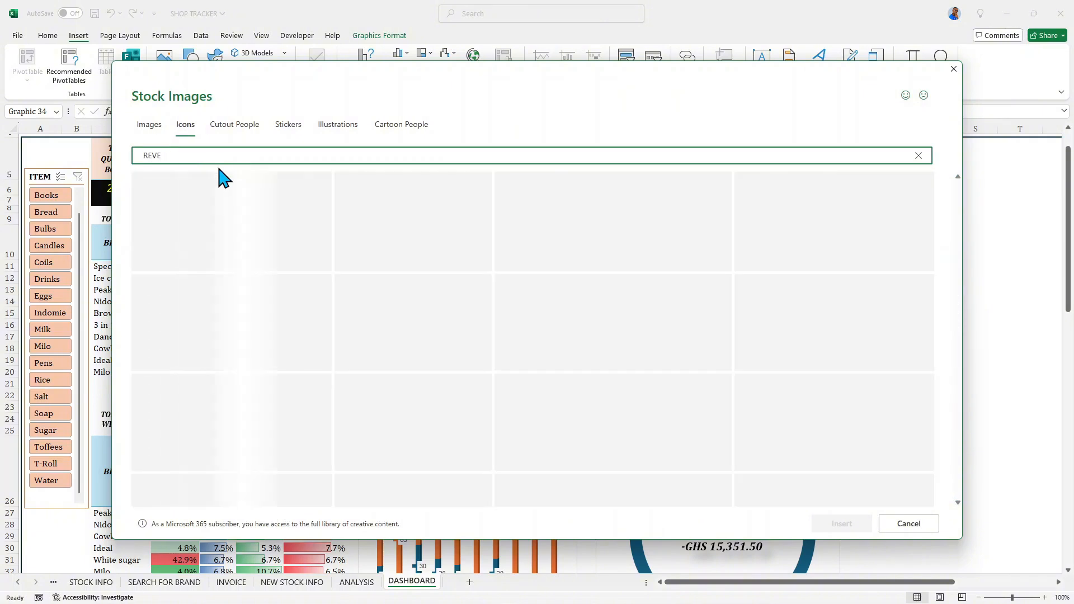
text(REVENUE)
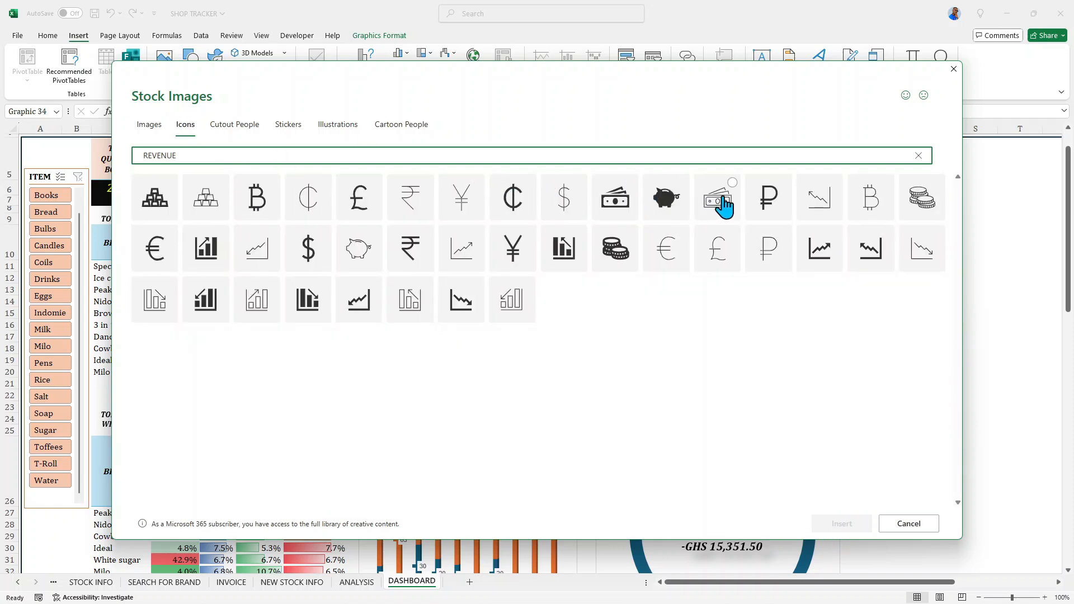
click(632, 236)
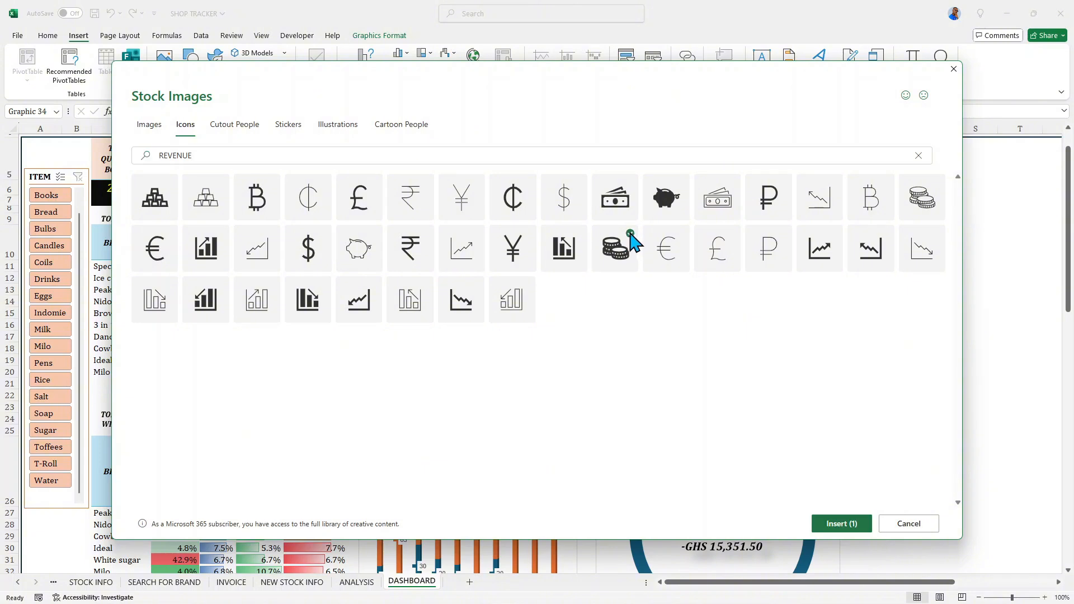
click(843, 526)
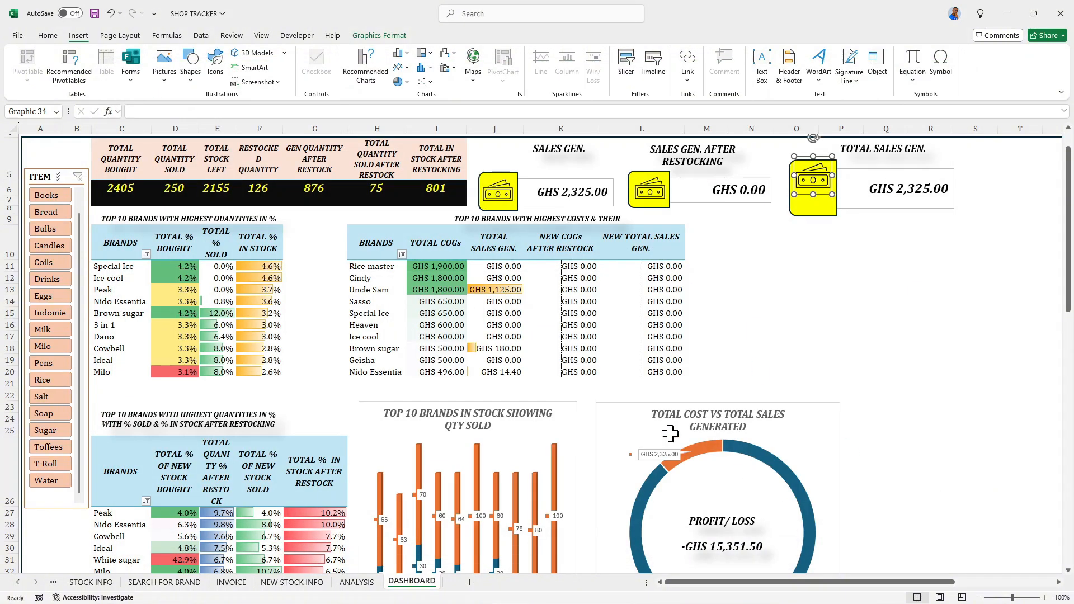
- Shrink the coins icon to about 0.59" square and place it below the banknotes on the TOTAL SALES GEN. card's yellow box
drag(722, 257, 799, 267)
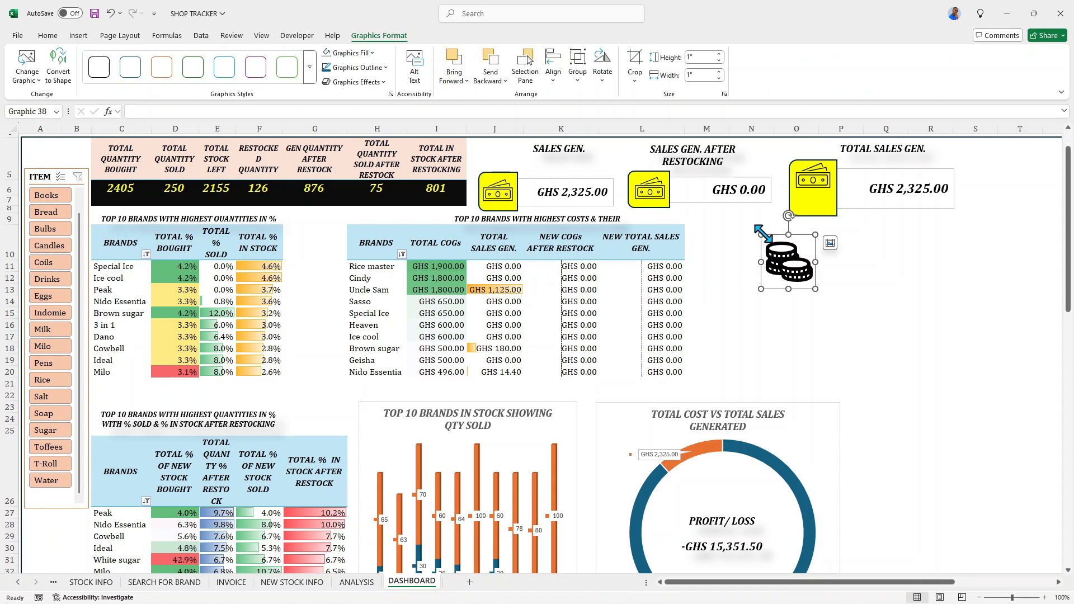
drag(764, 234, 780, 260)
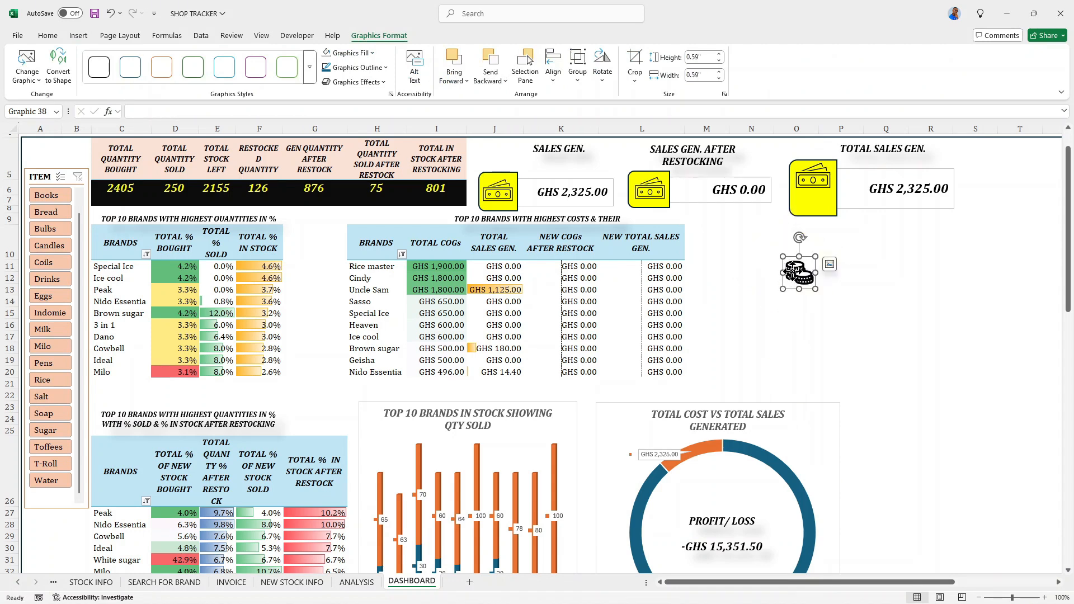
drag(792, 271, 813, 205)
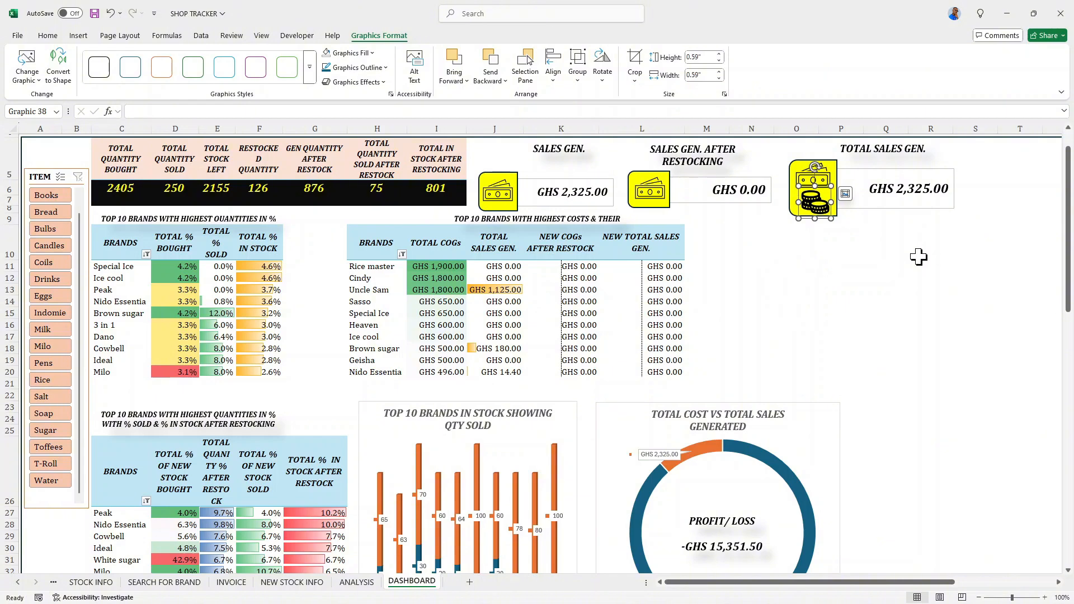
click(851, 243)
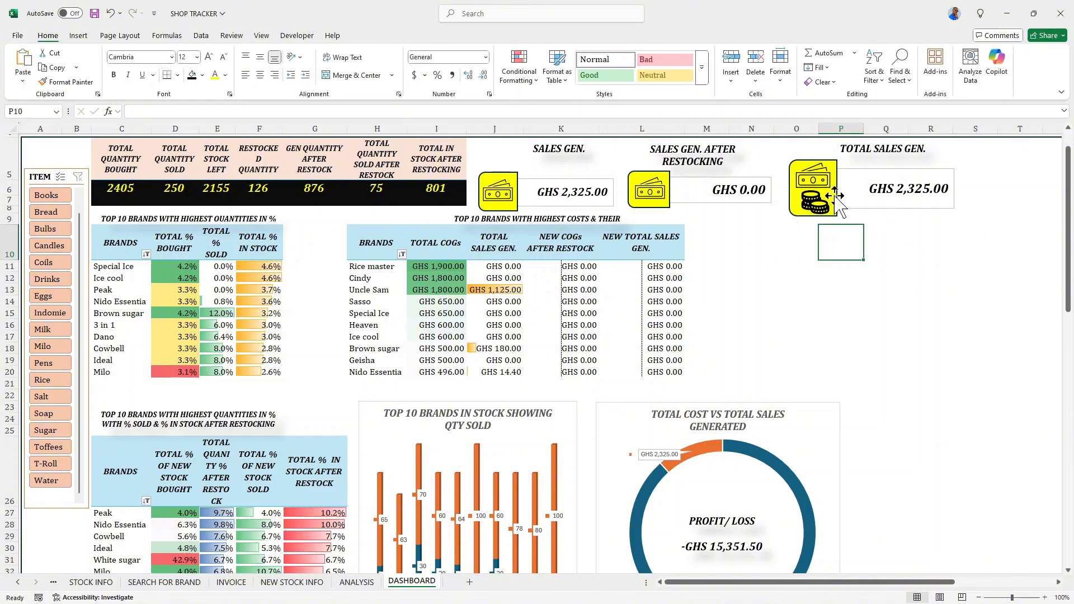
- Group the coins and banknotes icons with the TOTAL SALES GEN. card
click(811, 207)
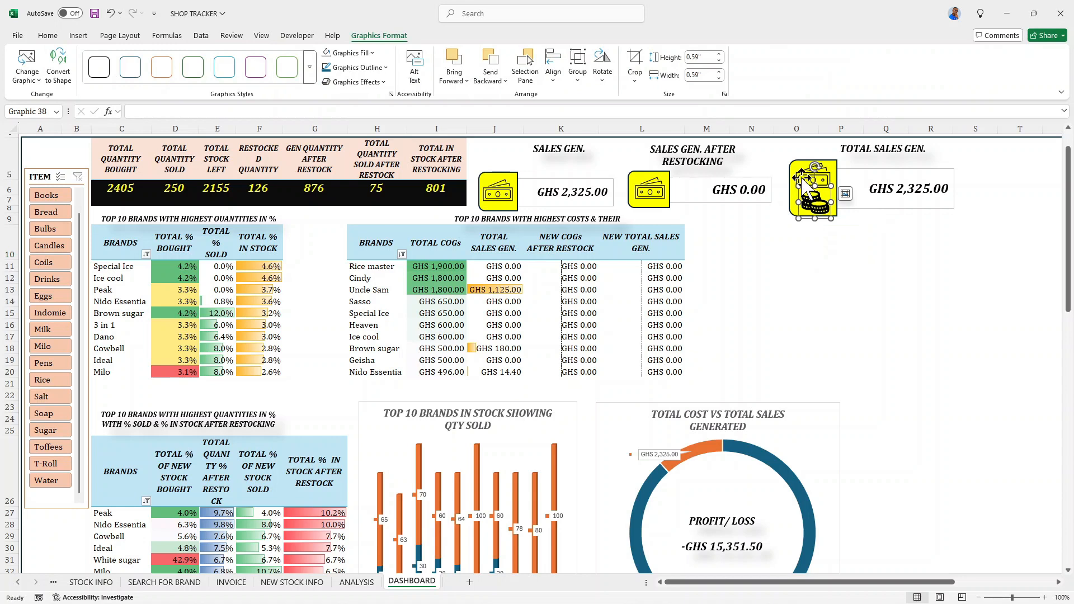
ctrl+click(817, 178)
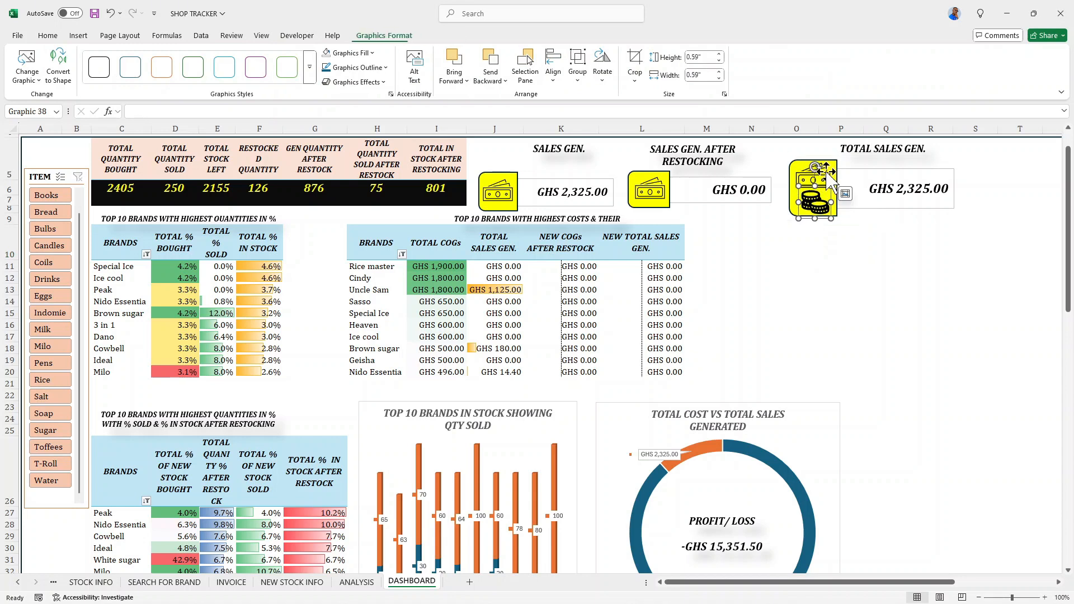
click(823, 171)
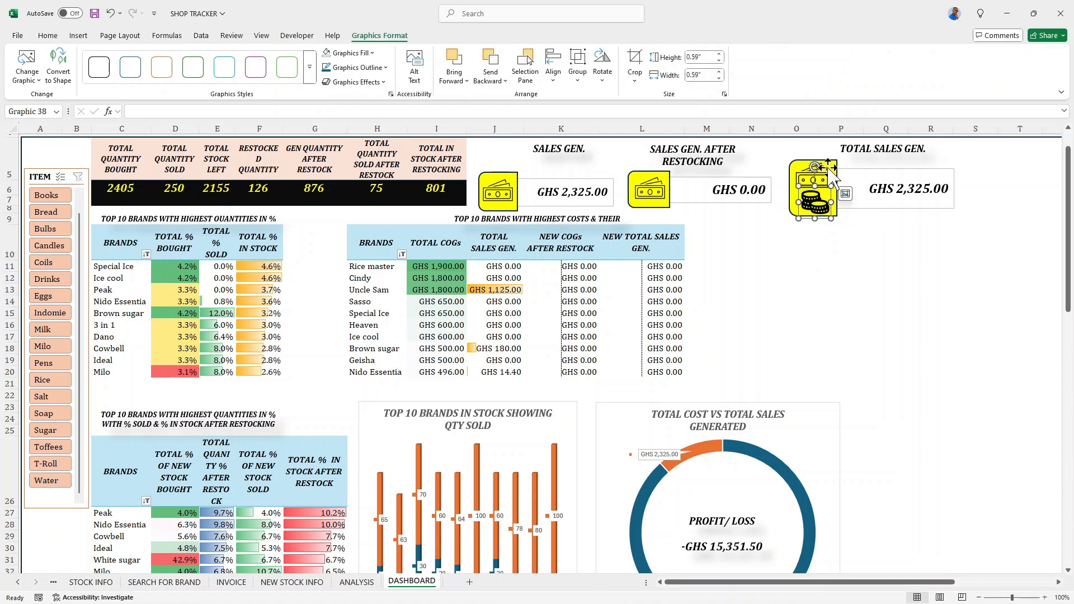
click(827, 178)
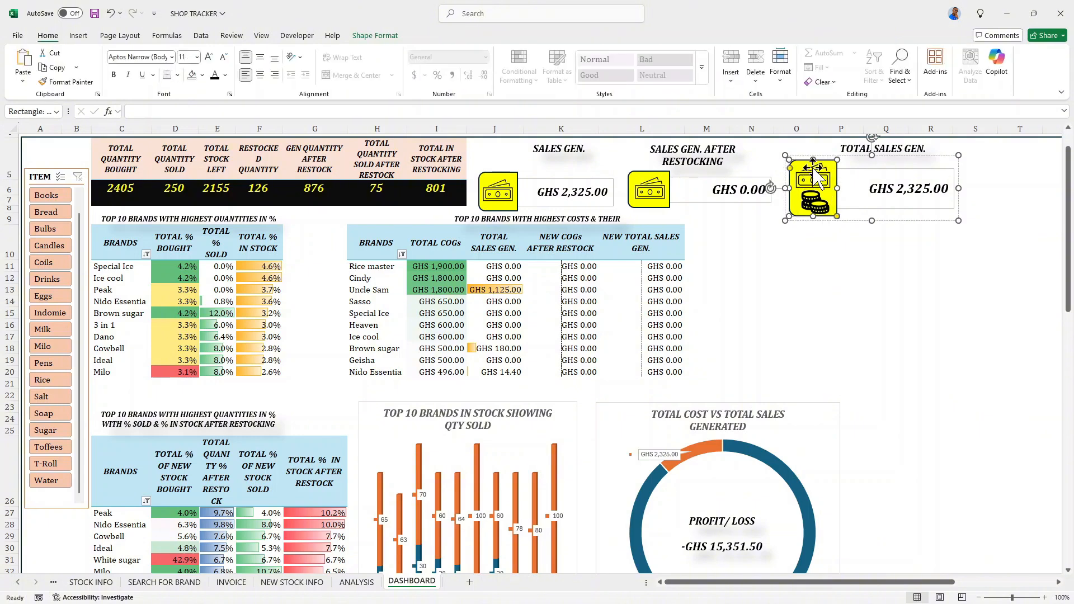
click(832, 267)
click(813, 203)
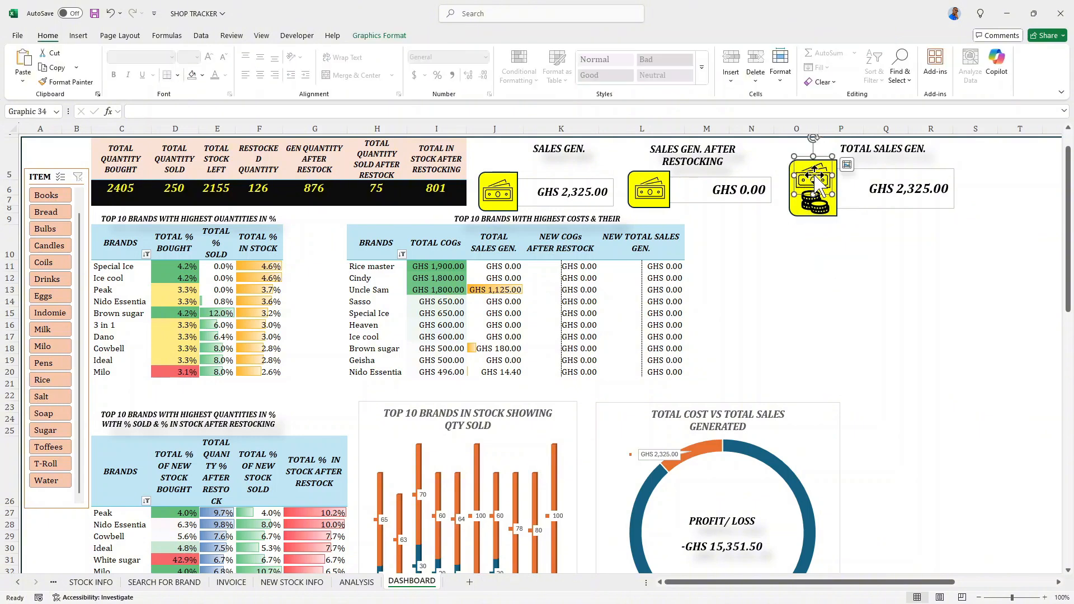
click(846, 197)
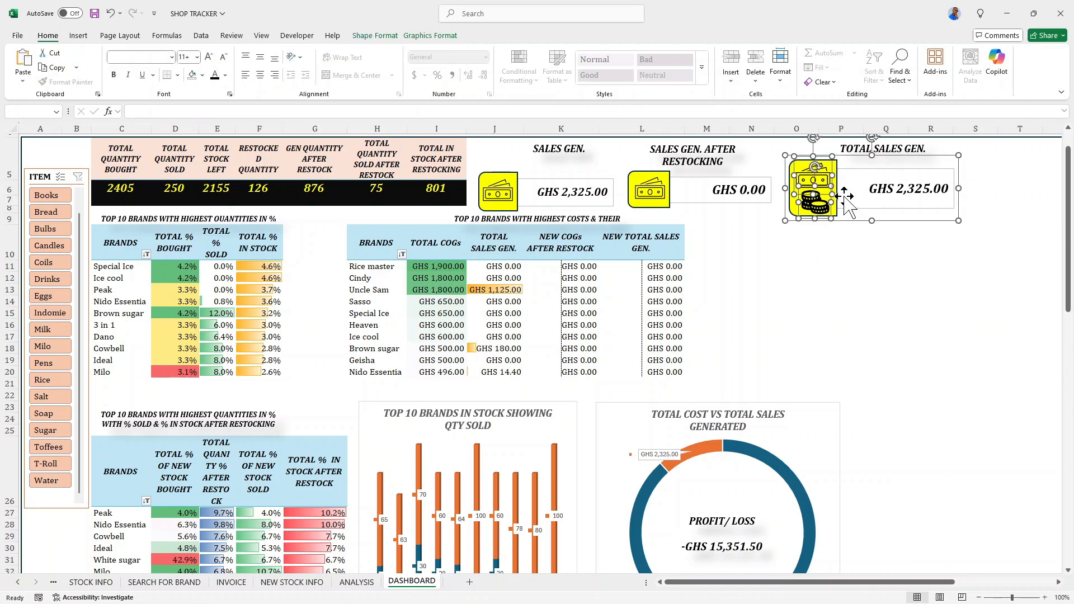
right_click(845, 194)
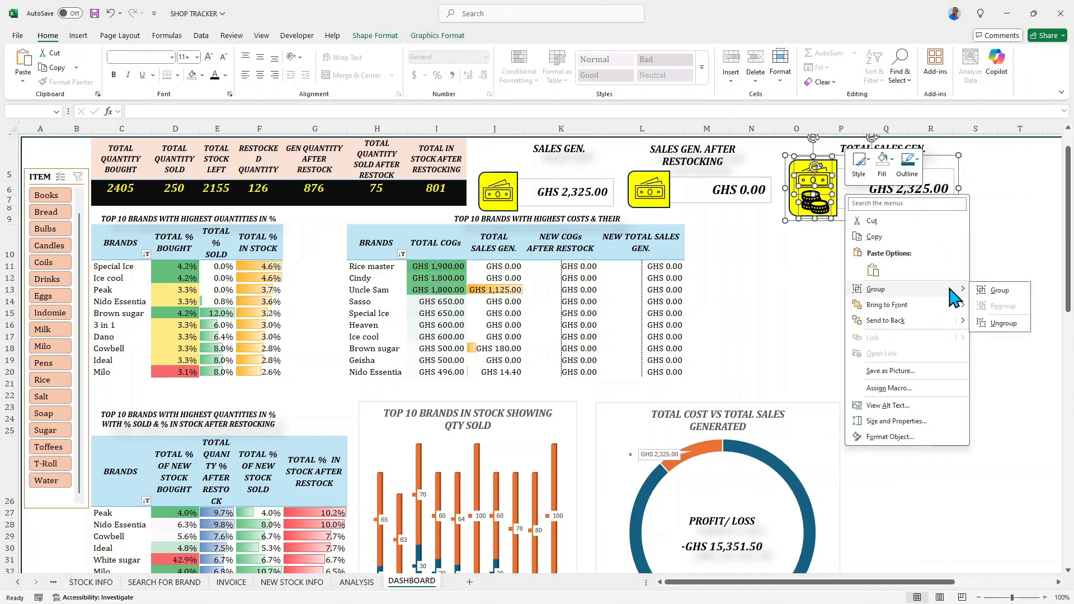
click(980, 294)
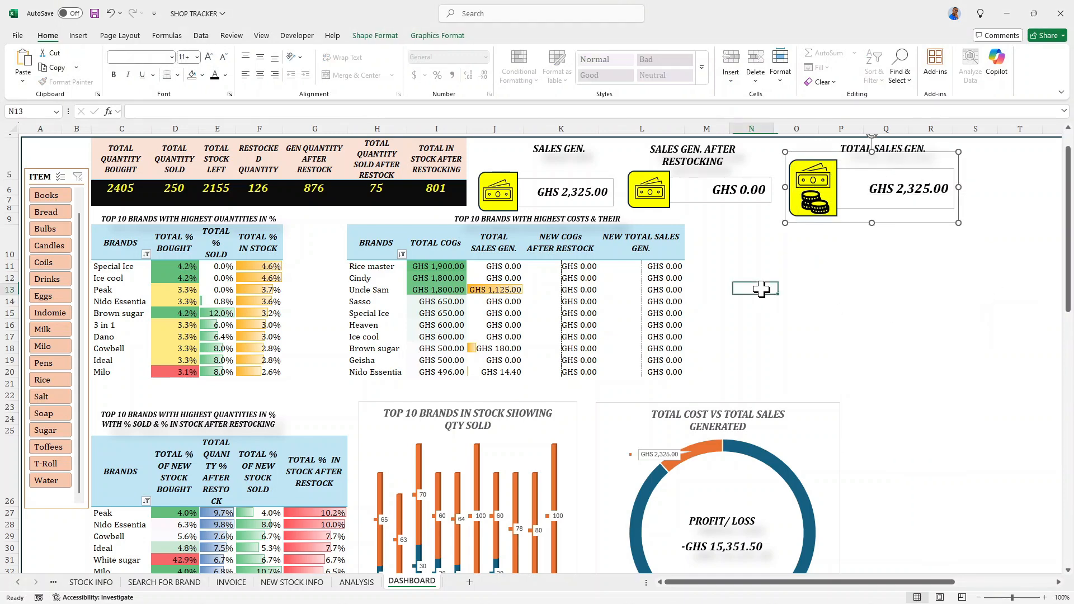
- Nudge the grouped TOTAL SALES GEN. card slightly upward beneath its heading
click(828, 277)
click(856, 193)
key(Down)
key(Down)
key(Down)
key(Down)
key(Down)
key(Down)
key(Down)
key(Down)
key(Down)
key(Down)
key(Down)
key(Down)
key(Down)
key(Down)
key(Down)
key(Down)
key(Down)
key(Down)
key(Down)
key(Down)
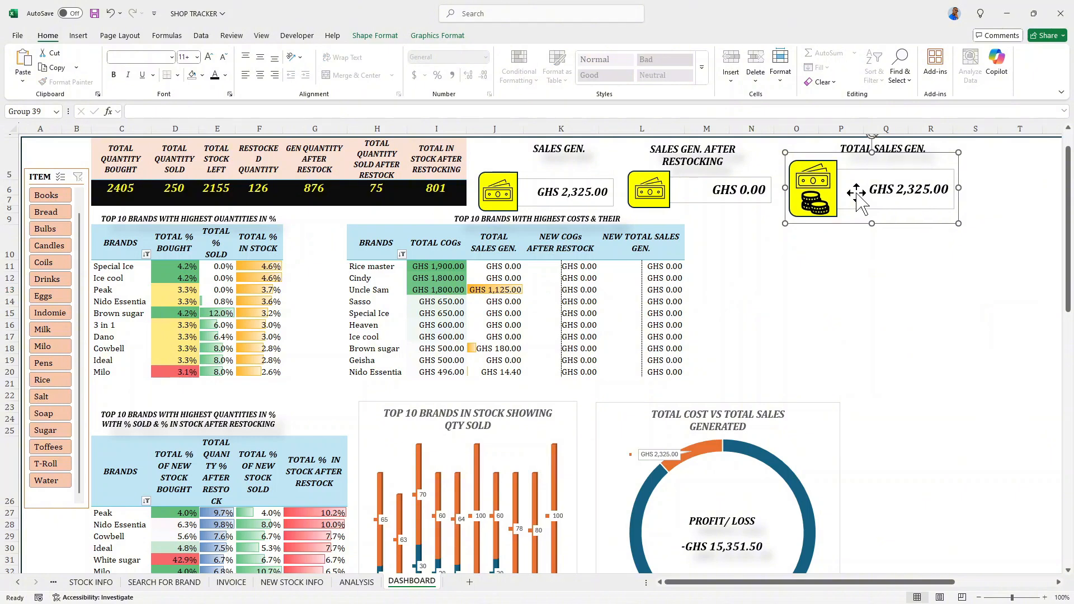
key(Up)
key(Up)
key(Up)
key(Up)
key(Up)
key(Up)
key(Up)
key(Up)
key(Up)
key(Up)
key(Up)
key(Up)
key(Up)
key(Up)
key(Up)
key(Up)
key(Up)
key(Up)
key(Up)
key(Up)
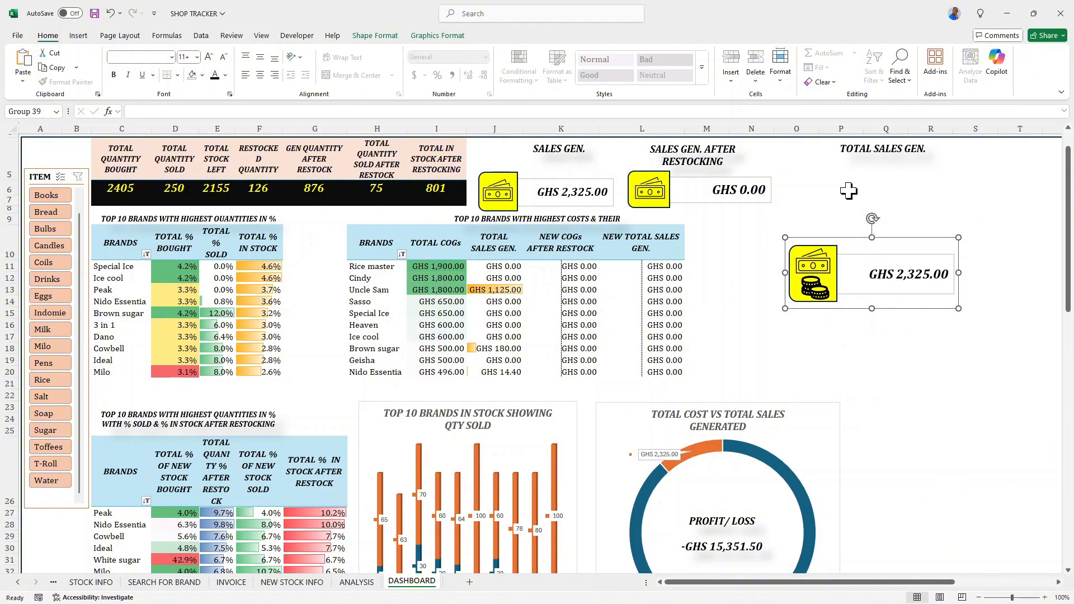
key(Up)
key(Up)
key(Up)
key(Up)
key(Up)
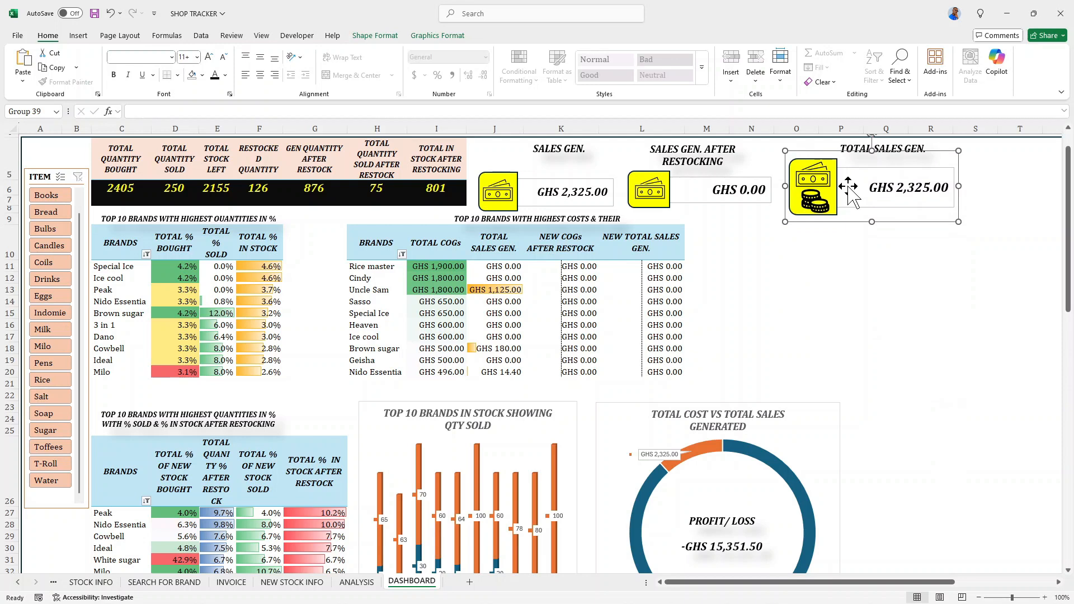
- Nudge the grouped SALES GEN. card slightly upward to line it up with the SALES GEN. AFTER RESTOCKING card
click(499, 192)
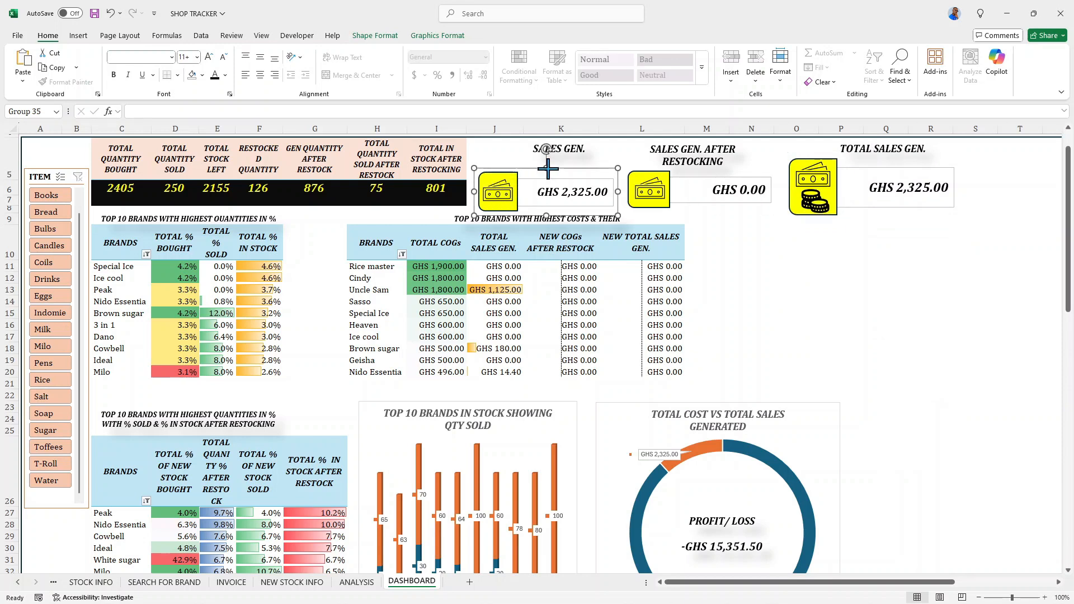
key(Up)
key(Up)
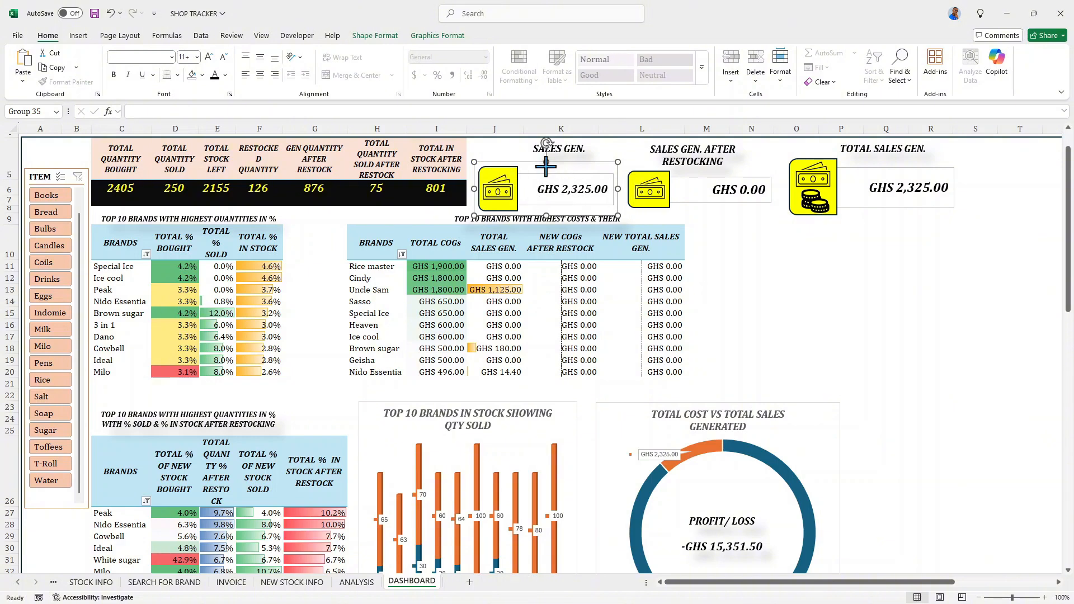
drag(547, 166, 546, 171)
key(Up)
key(Up)
key(Up)
key(Up)
key(Up)
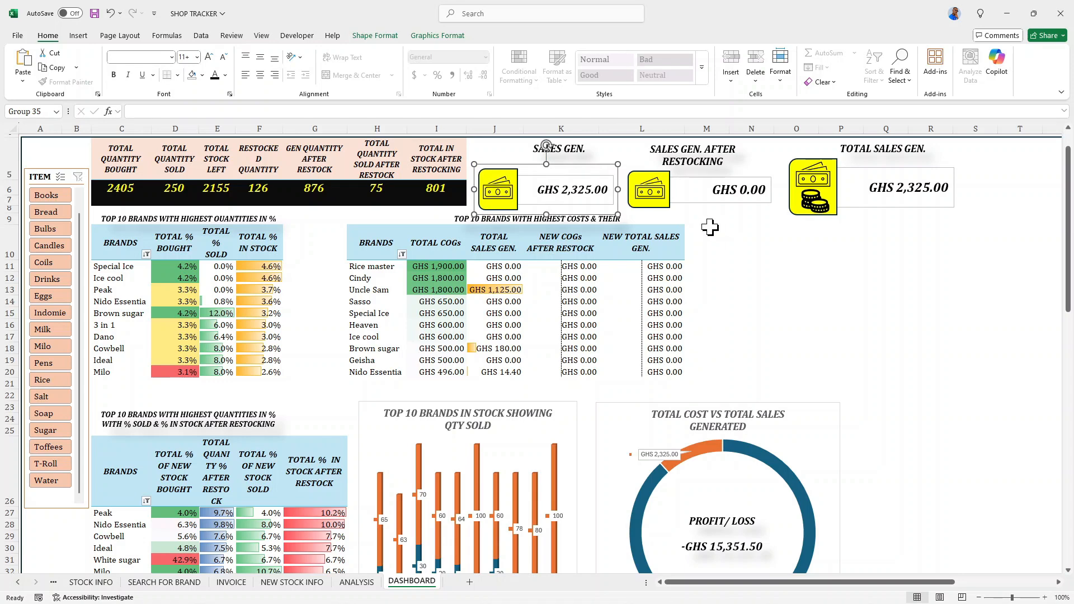
key(Up)
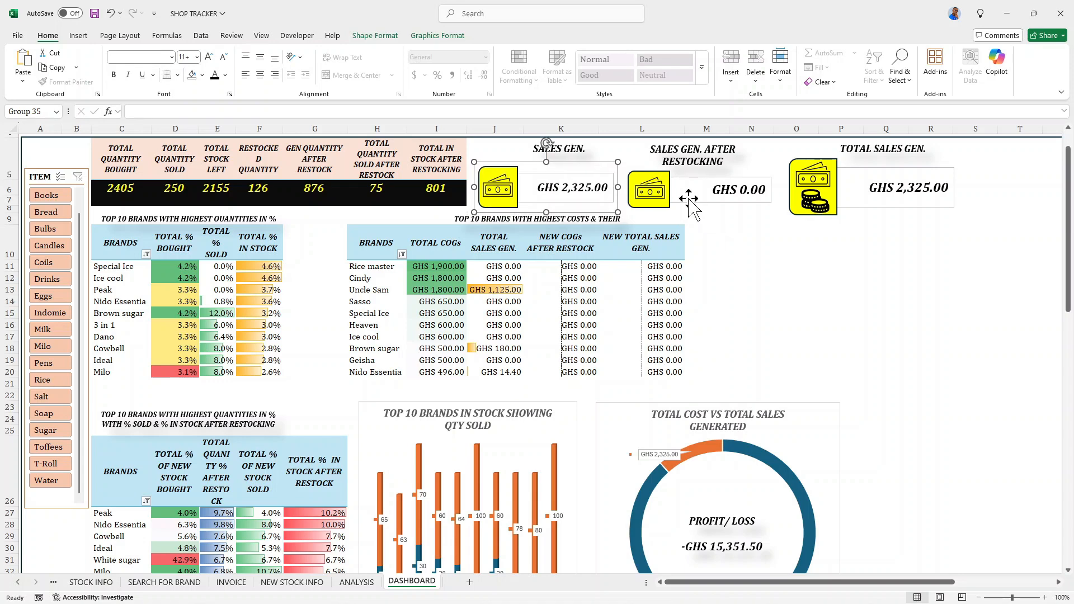
key(Down)
key(Down)
click(776, 249)
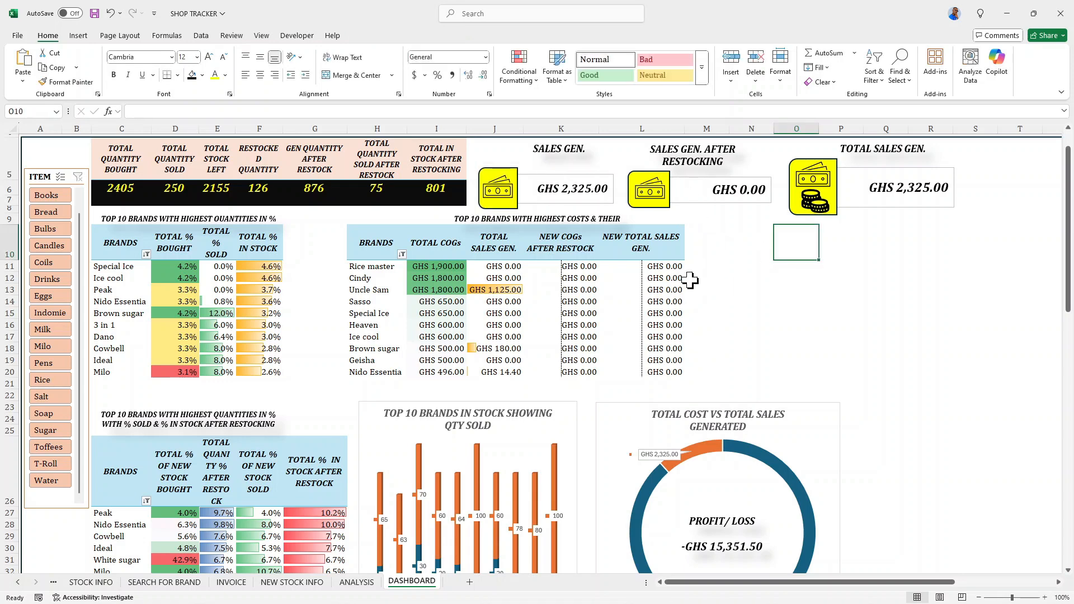
- Look over the dashboard's sales cards, brand tables and charts
scroll(684, 283, down, 6)
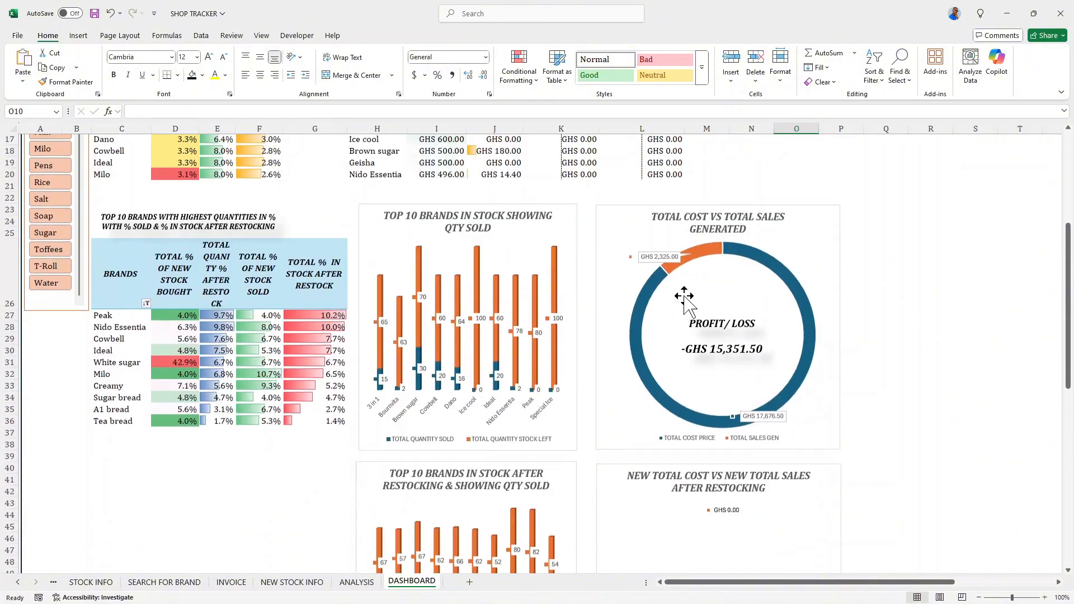
scroll(687, 300, up, 5)
scroll(686, 297, up, 3)
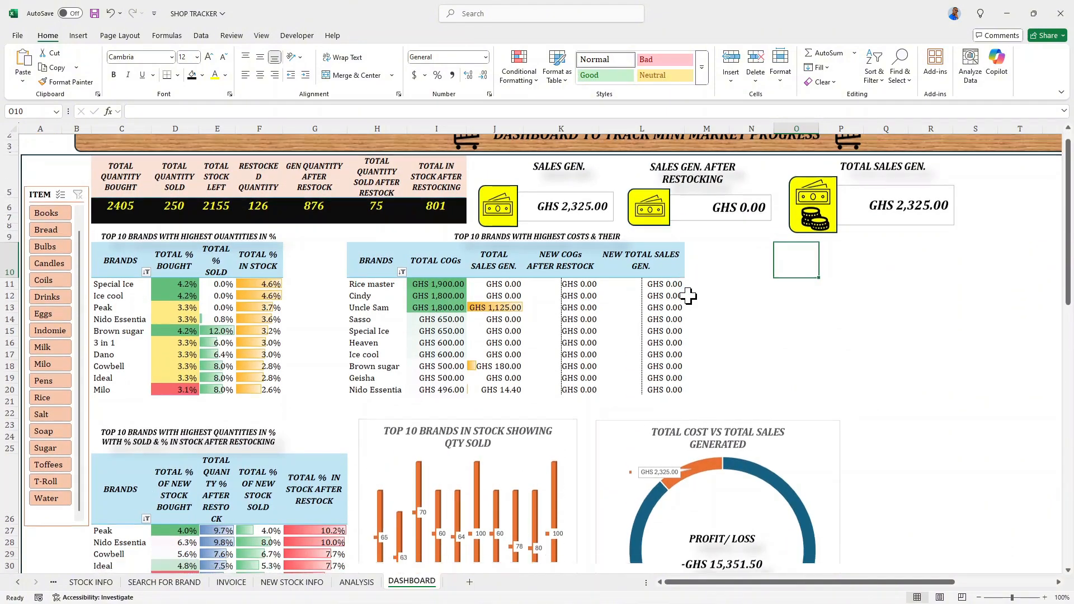
scroll(688, 296, down, 1)
scroll(690, 297, up, 1)
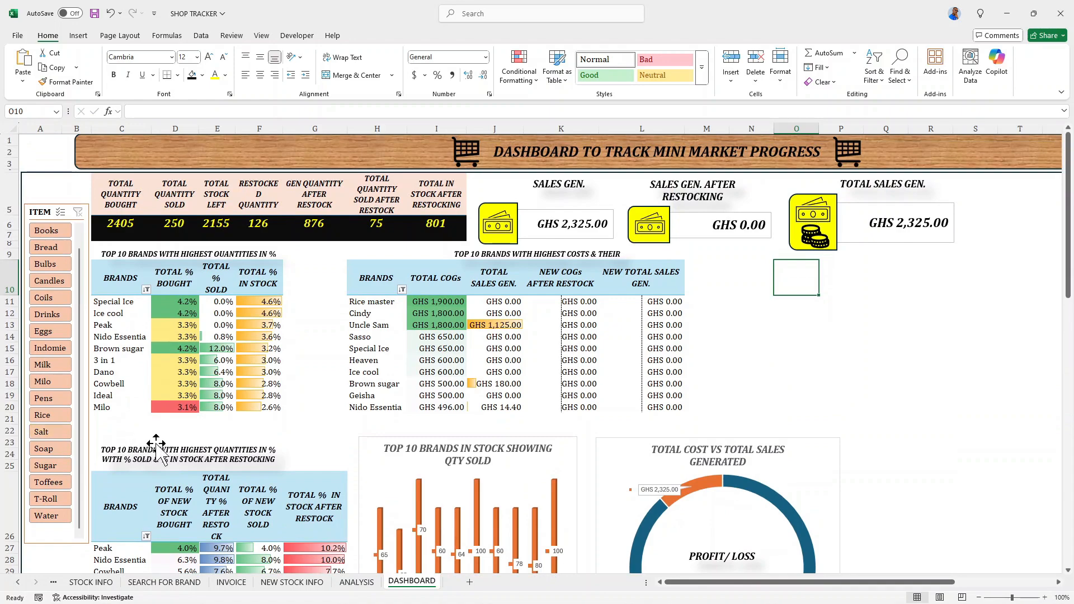
scroll(467, 456, down, 3)
- On the NEW STOCK INFO sheet, enter Dano's new cost price in F8 as ='PRICES (COST & SELL)'!E5+1
click(291, 583)
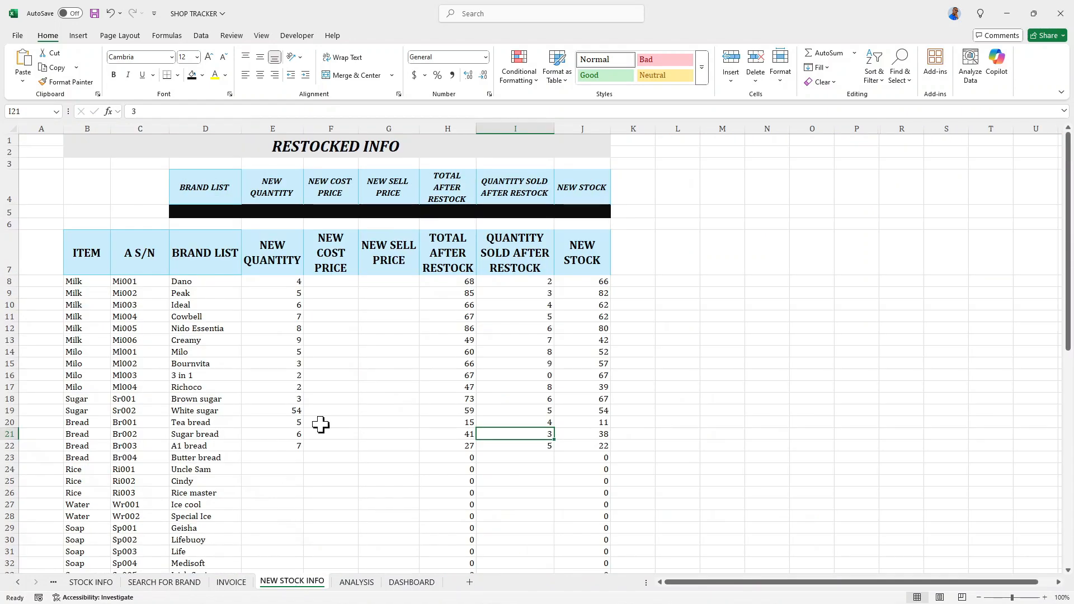
scroll(391, 300, down, 7)
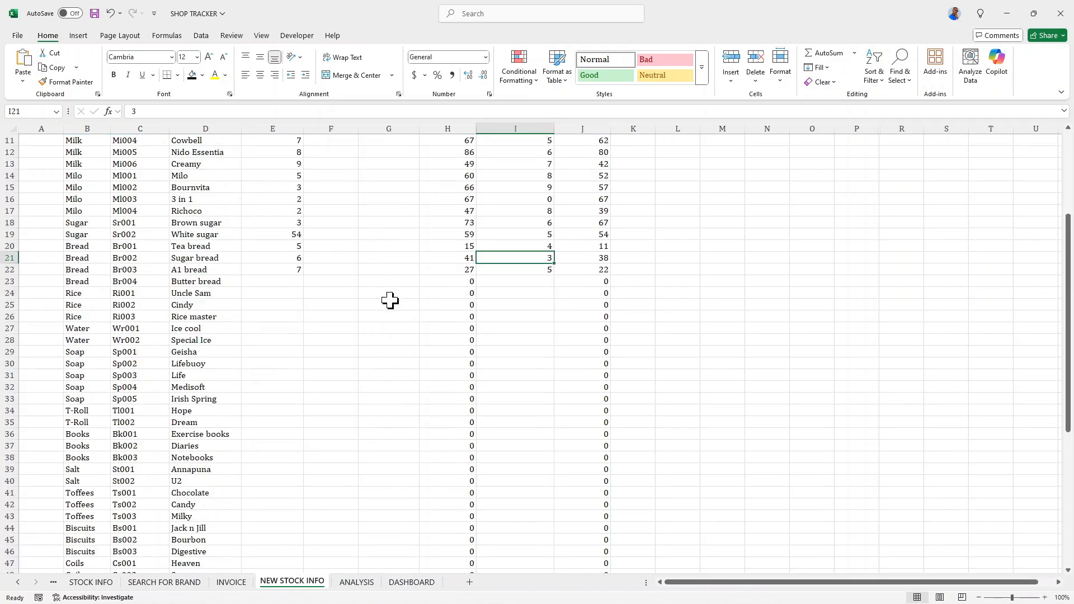
scroll(470, 324, up, 5)
scroll(423, 263, up, 3)
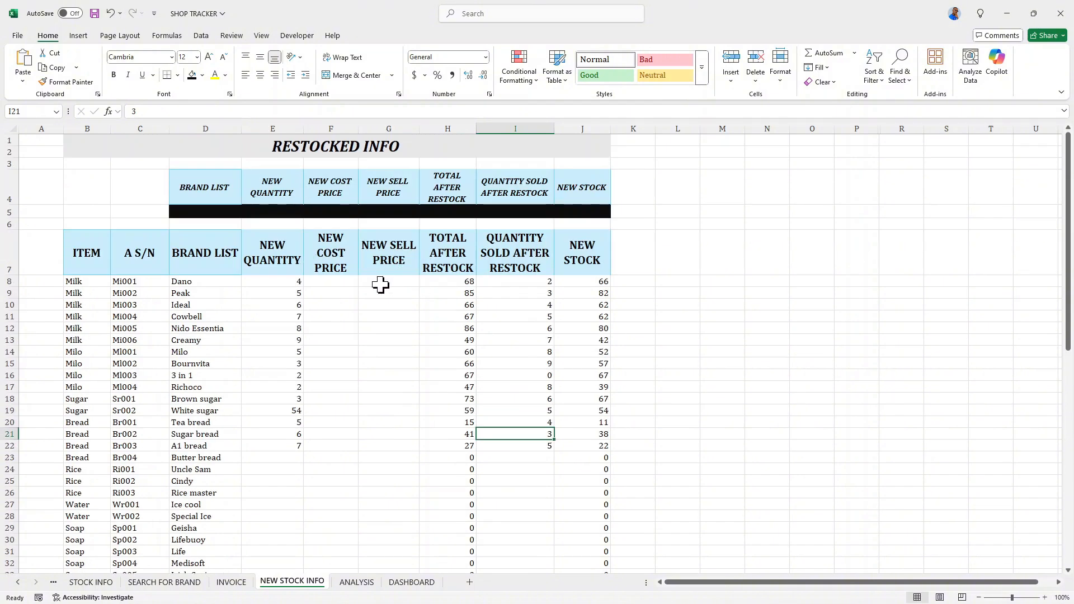
scroll(366, 283, down, 2)
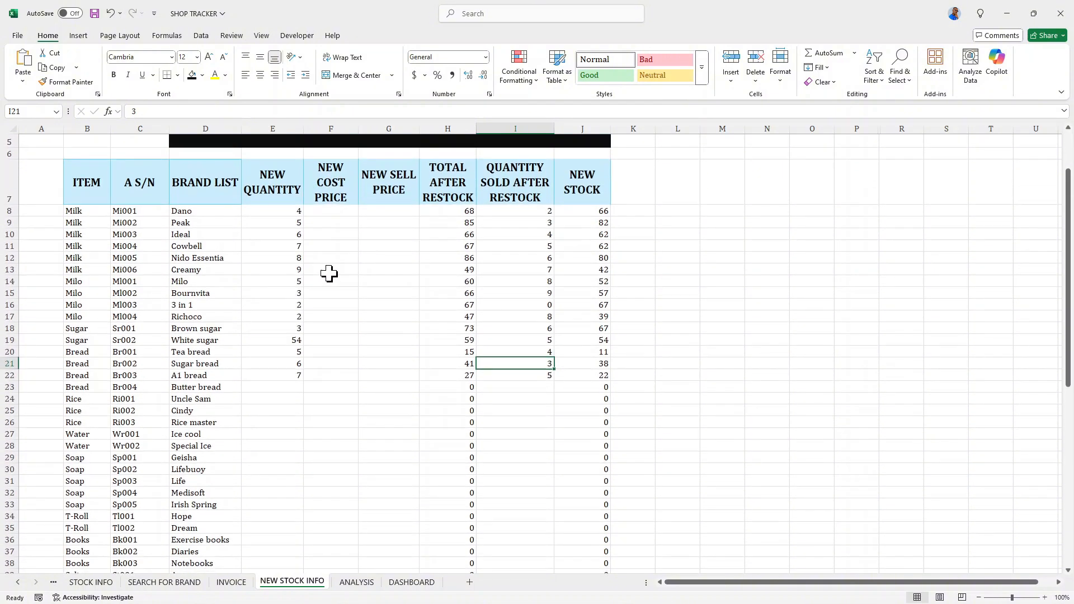
click(327, 211)
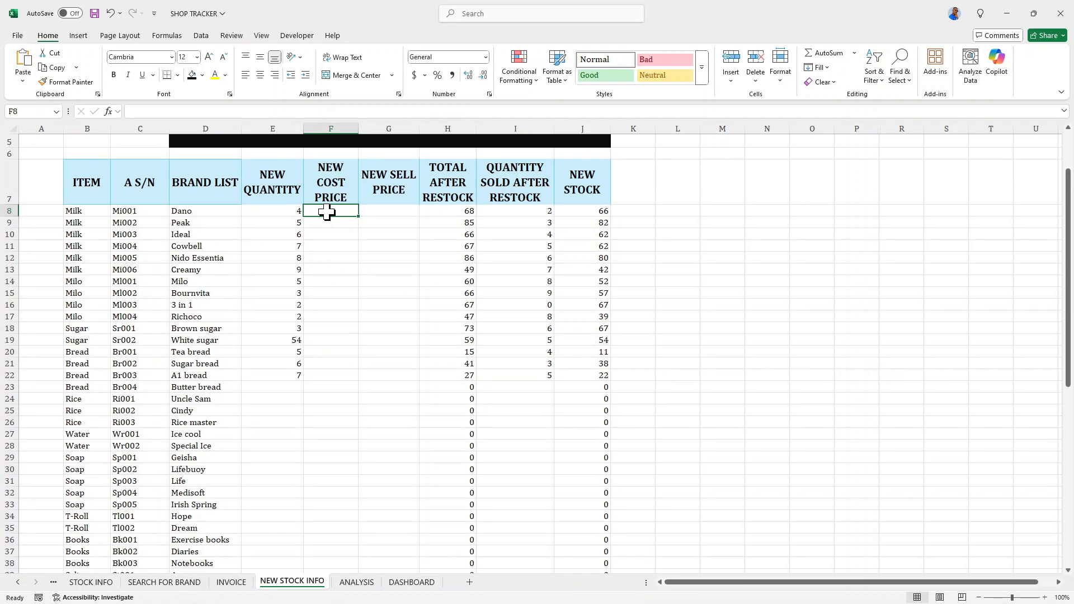
text(=)
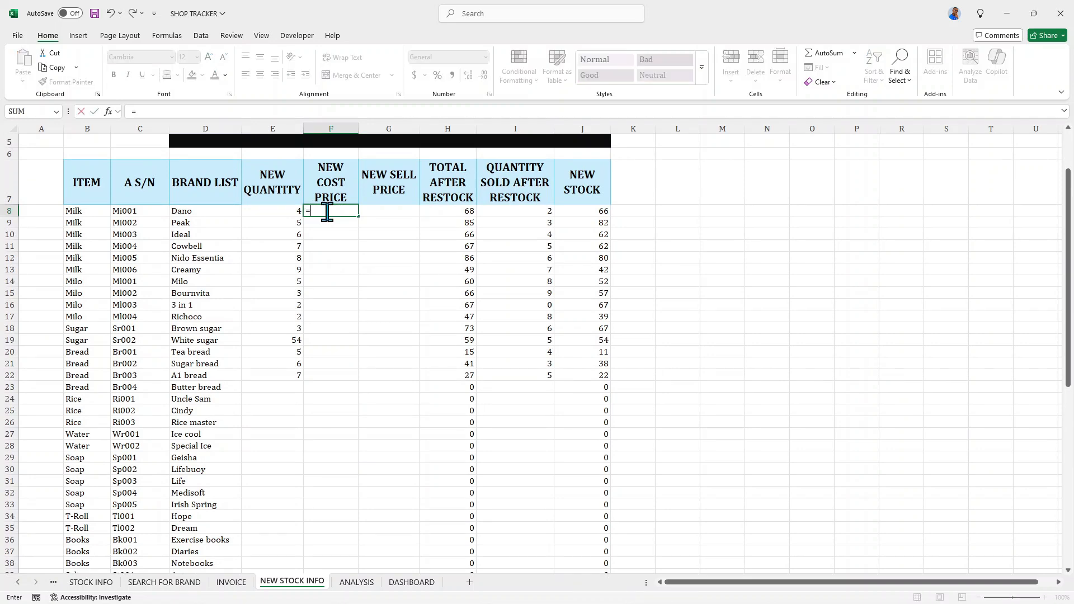
click(19, 583)
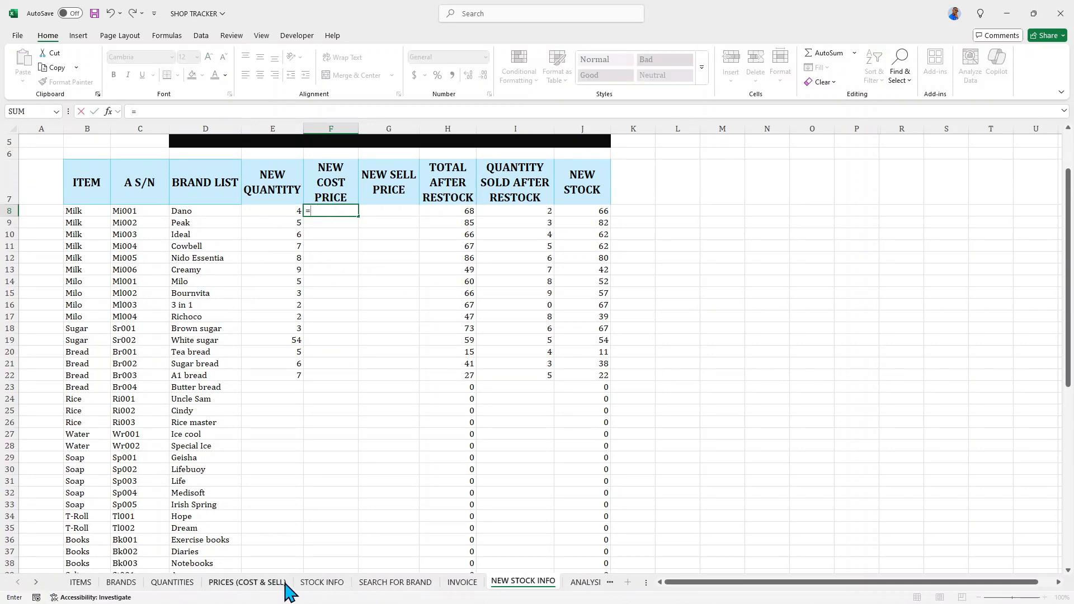
click(274, 583)
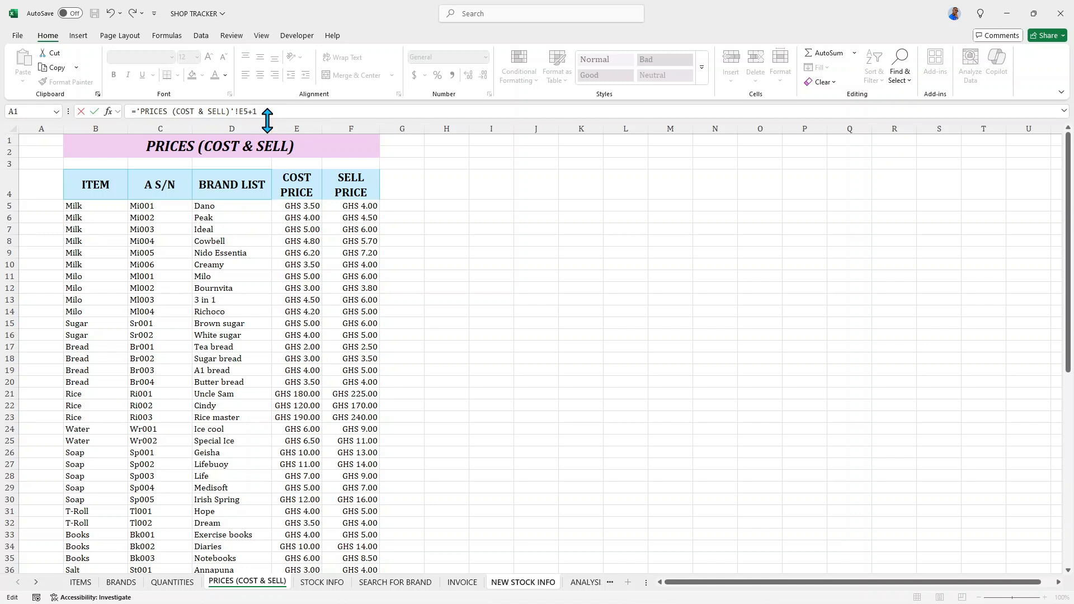
key(Return)
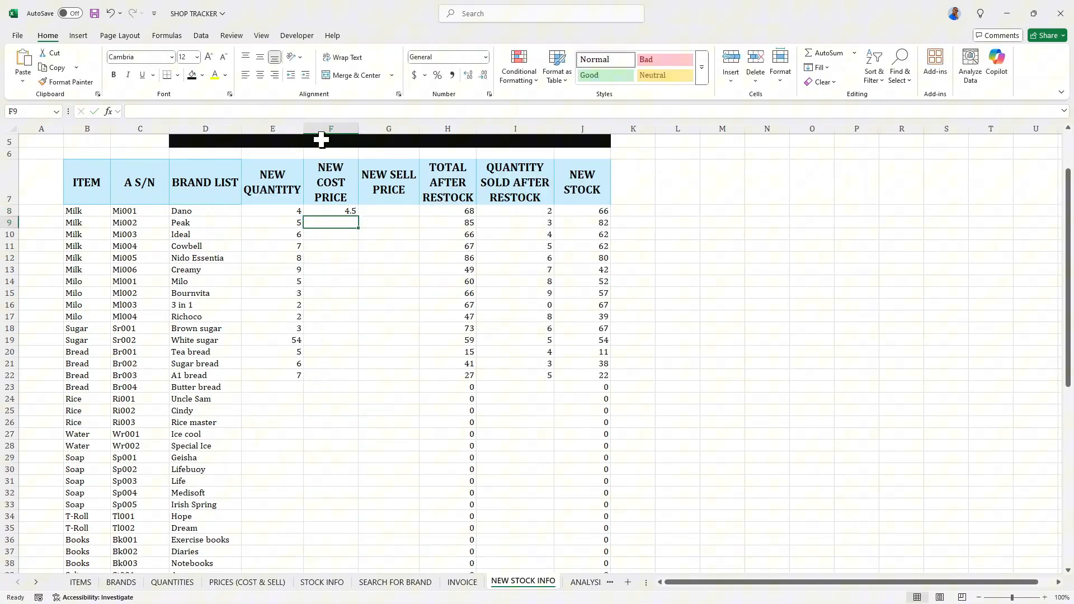
- Copy the F8 price formula across to NEW SELL PRICE and fill both price columns down the brand list
click(338, 211)
drag(360, 218, 415, 218)
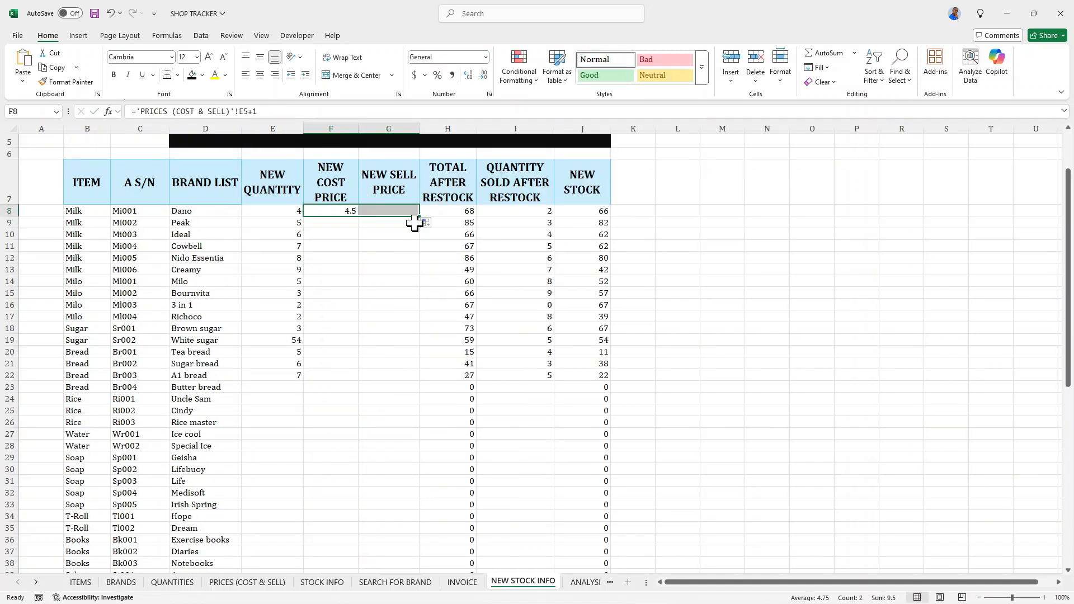
double_click(419, 219)
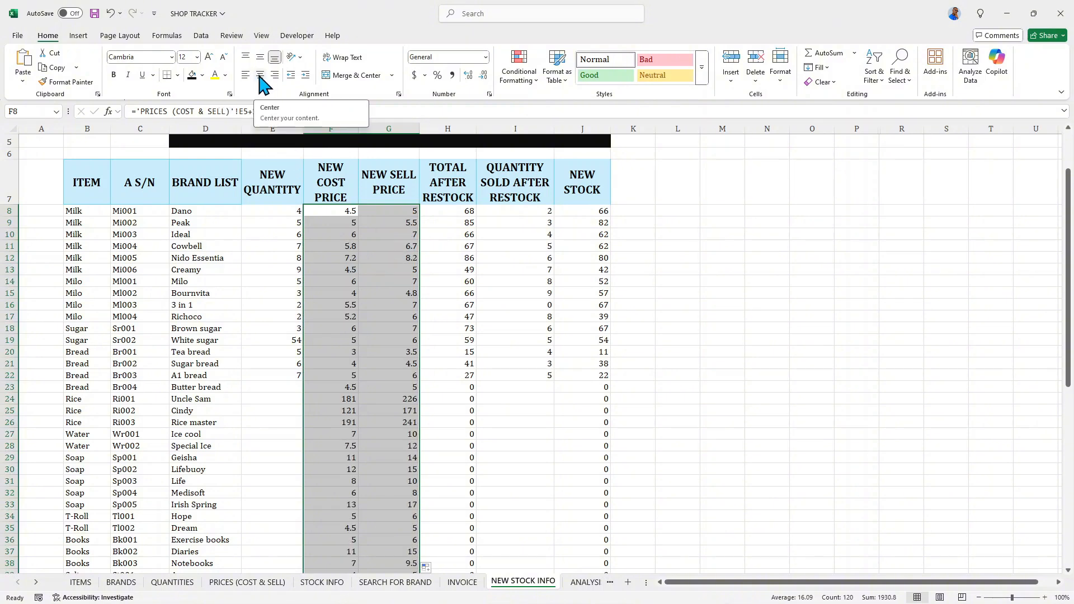
- Format the NEW COST PRICE and NEW SELL PRICE values with the custom GHS number format with two decimals
click(416, 81)
click(490, 94)
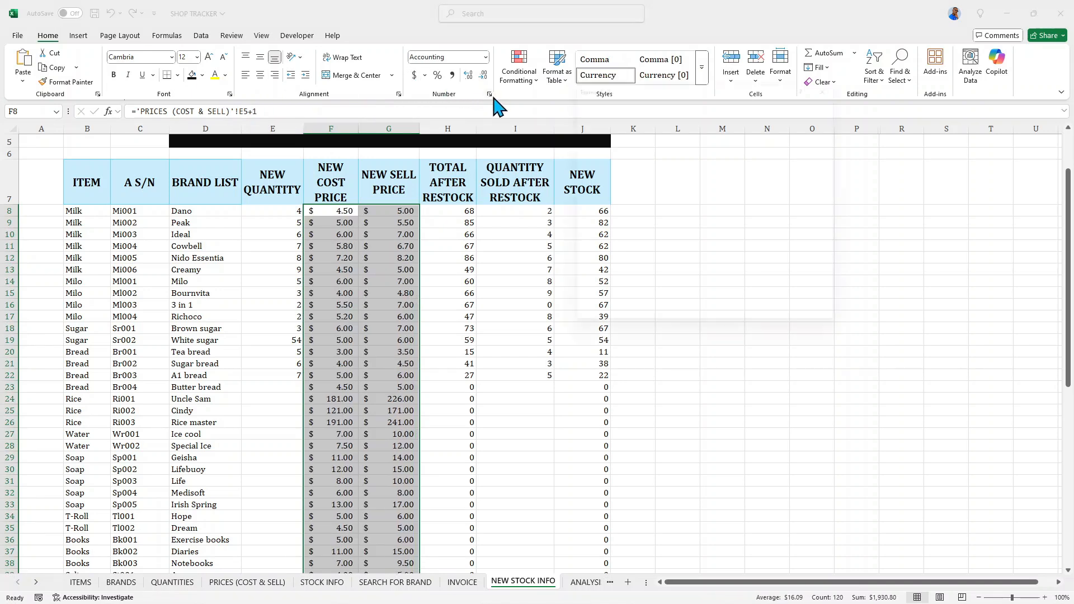
click(588, 202)
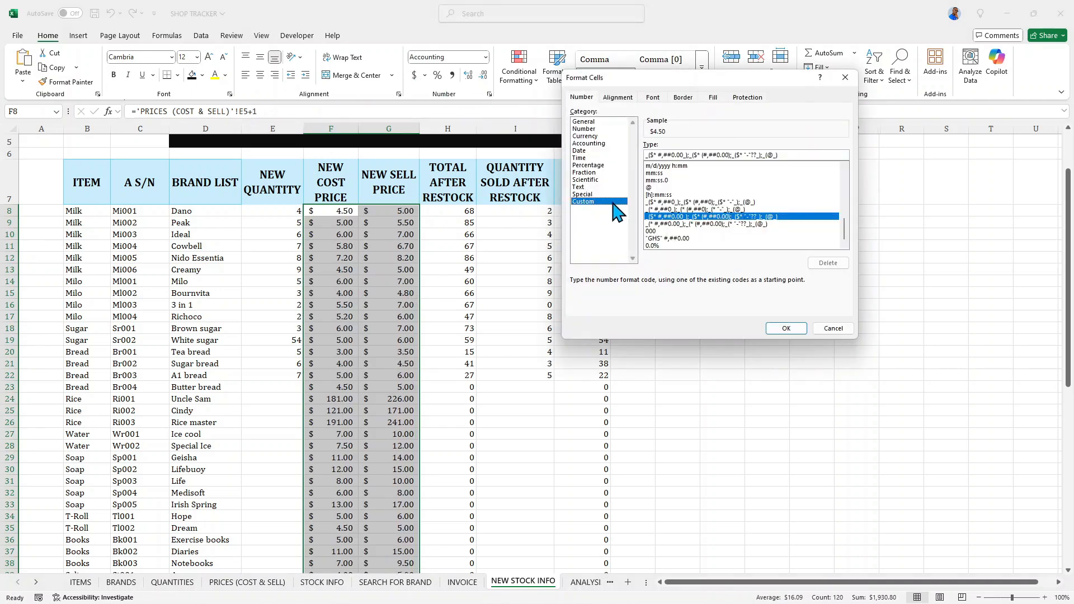
click(664, 238)
click(777, 329)
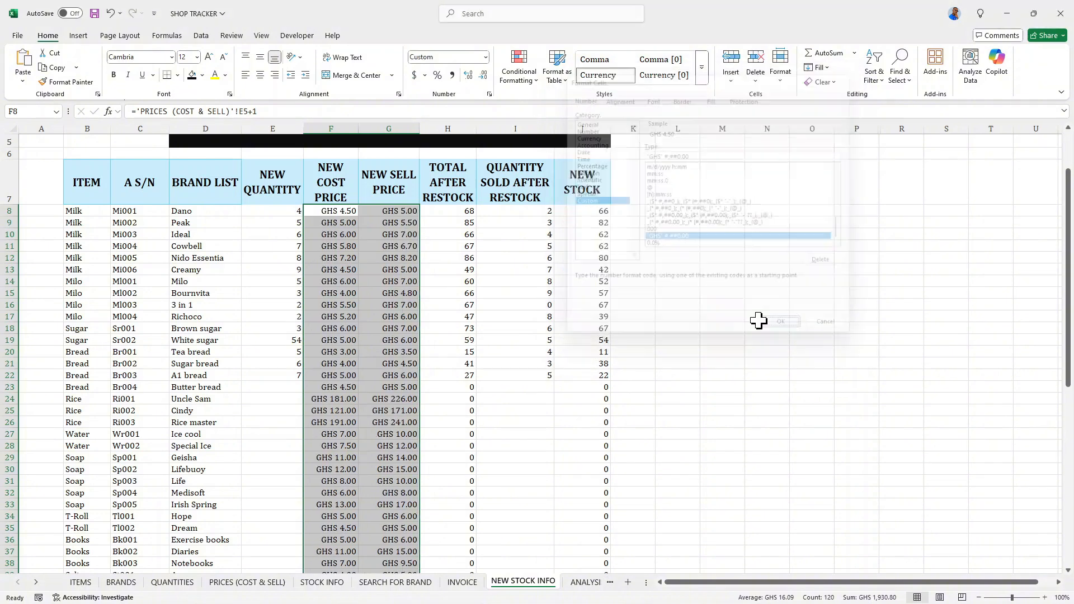
- Enter new quantities of 4 for Butter bread, 5 for Uncle Sam, 6 for Cindy, 7 for Rice master and 8 for Ice cool
scroll(413, 304, down, 1)
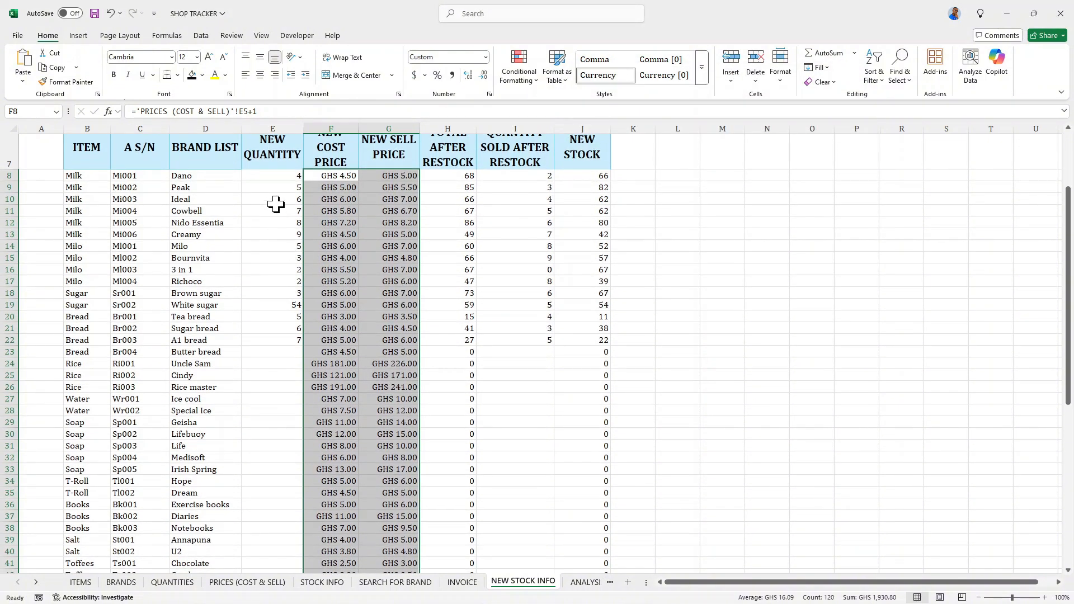
scroll(280, 213, down, 1)
click(293, 281)
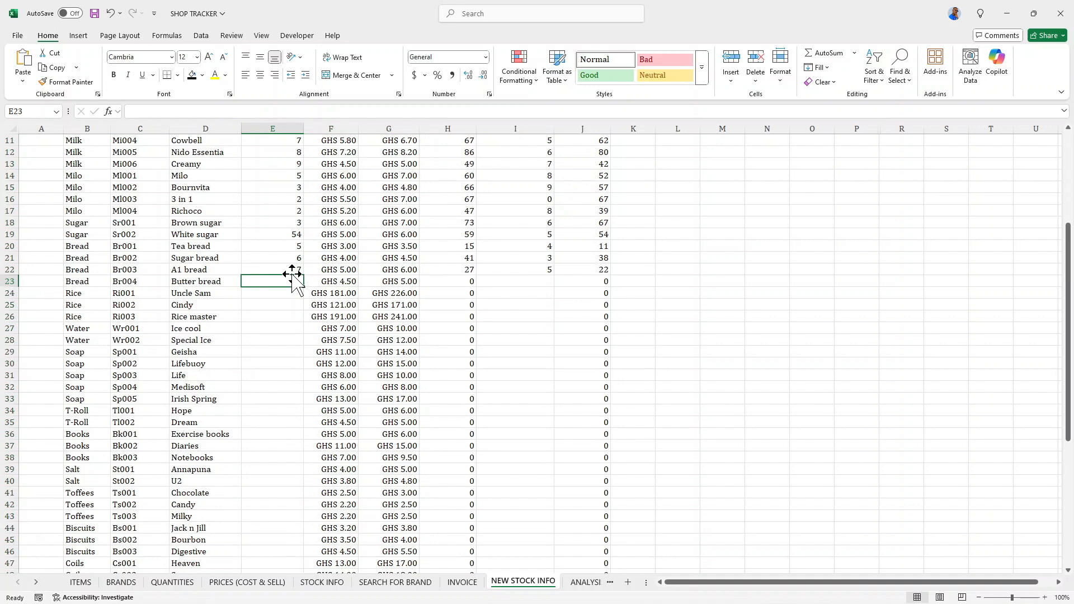
text(4)
key(Return)
text(5)
key(Return)
text(6)
key(Return)
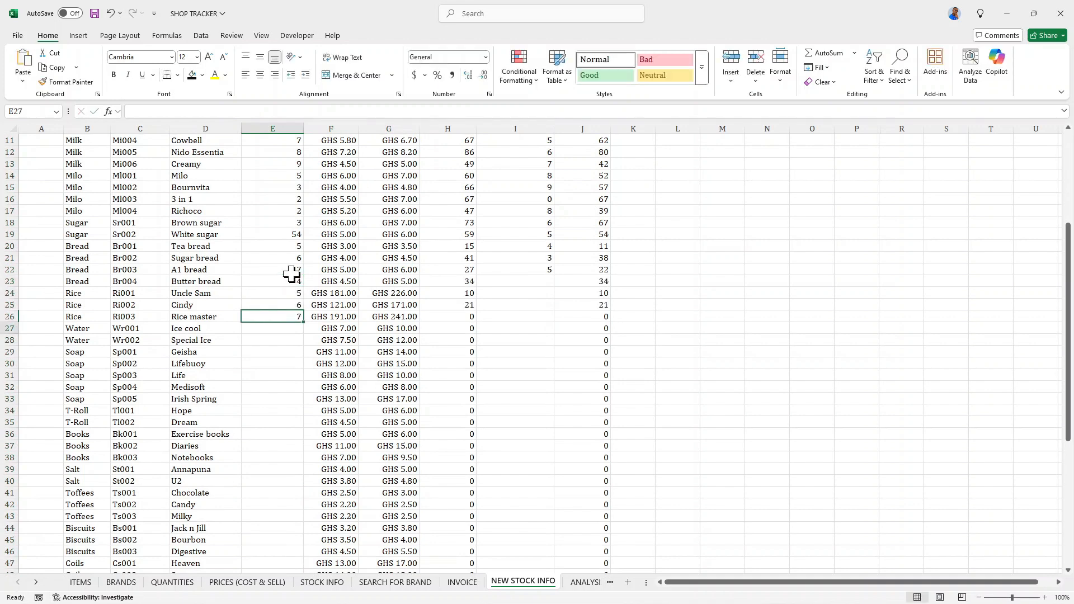
text(7)
key(Return)
text(8)
key(Return)
- Enter new quantities of 8 for Special Ice, 2 for Geisha, 6 for Lifebuoy and 5 for Life
key(Return)
key(Up)
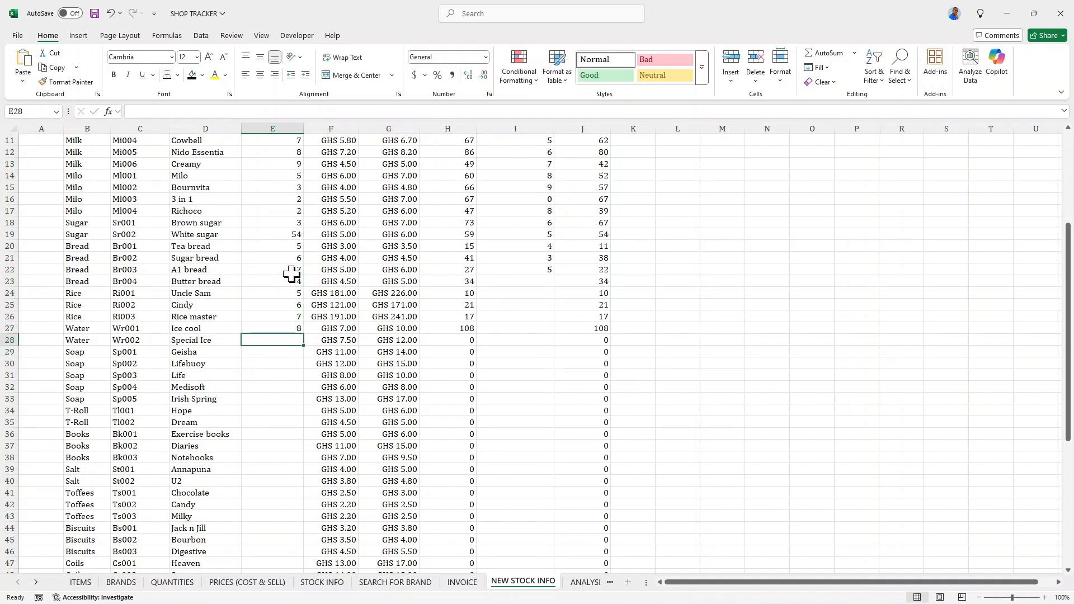
text(8)
key(Return)
text(2)
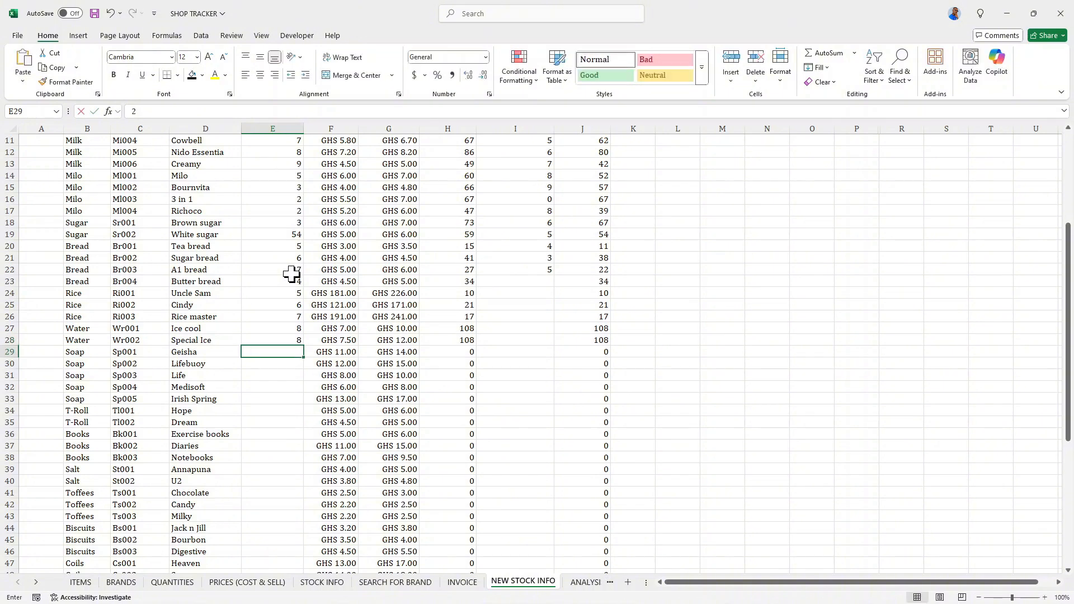
key(Return)
key(Up)
key(Down)
text(6)
key(Down)
text(5)
key(Up)
key(Up)
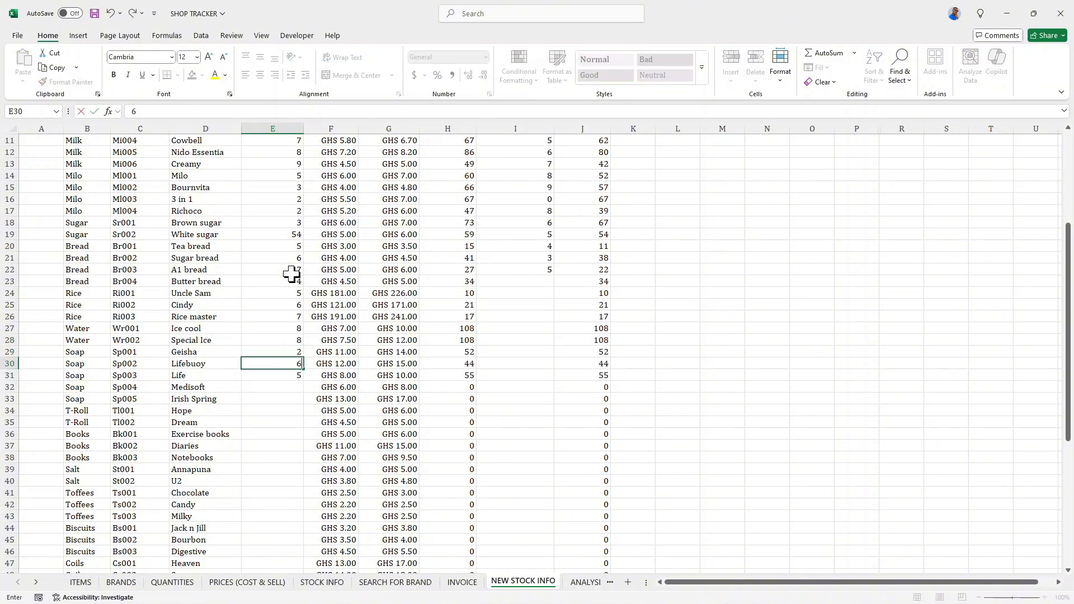
key(Down)
key(Down)
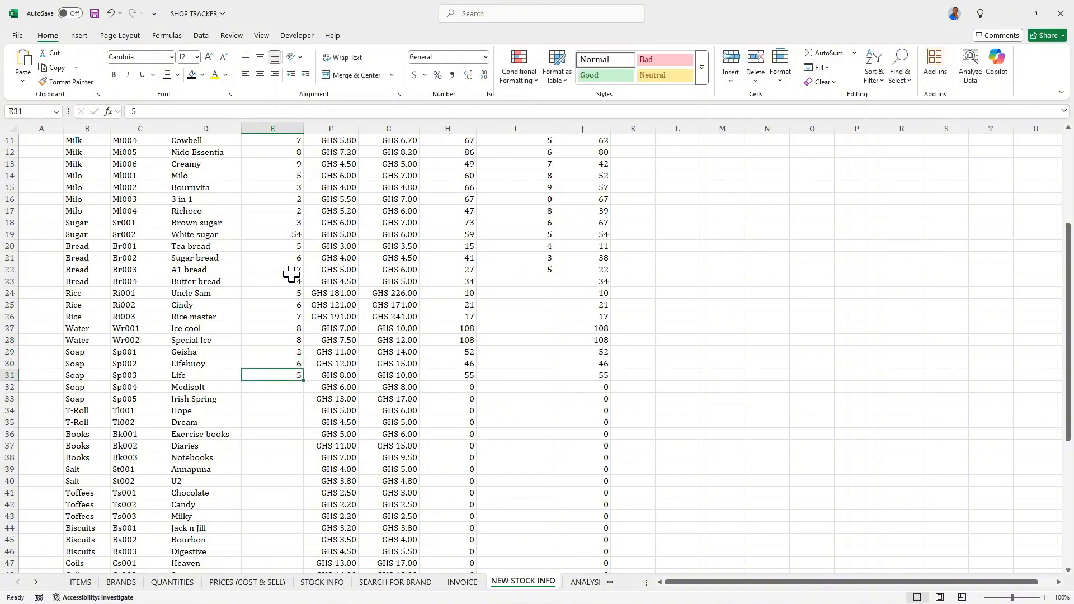
- Enter quantities sold after restock of 3 for Butter bread, 4 for Uncle Sam, 6 for Cindy and 8 for Rice master
click(540, 282)
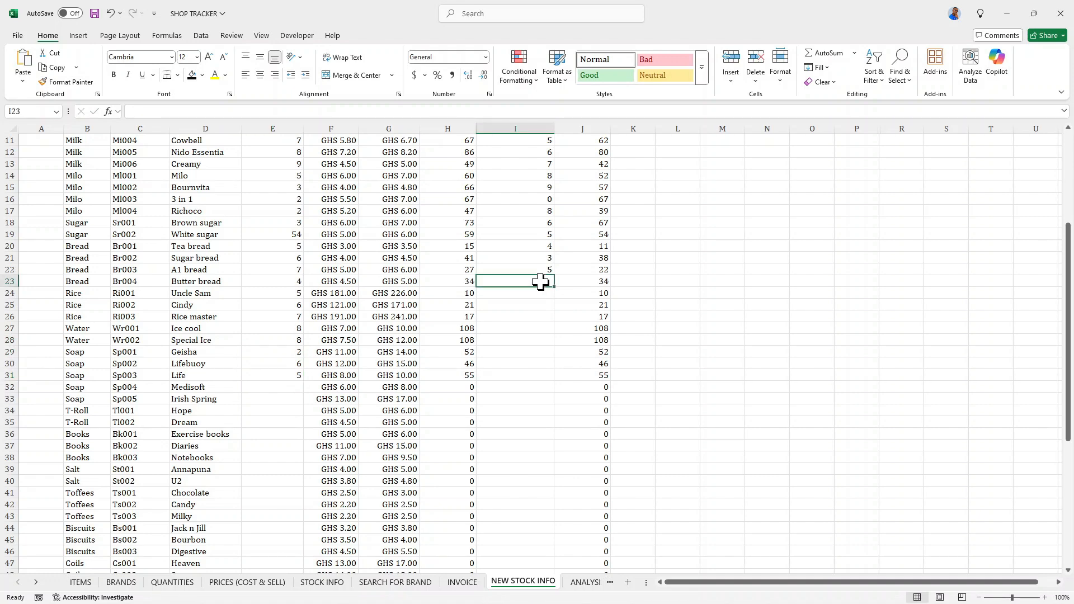
text(3)
key(Return)
text(4)
key(Return)
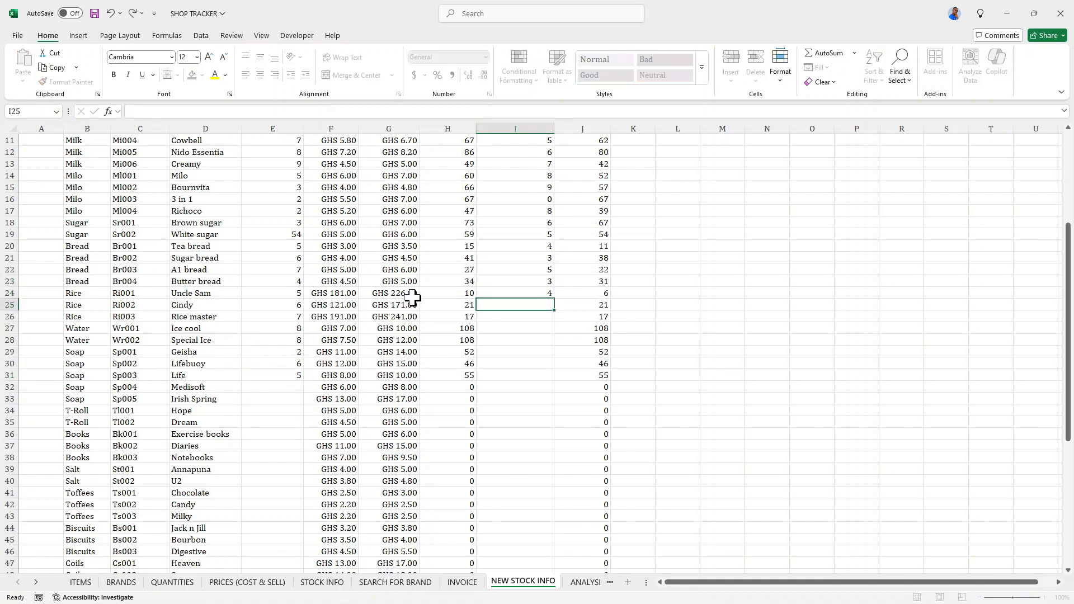
text(6)
key(Return)
key(Return)
text(7)
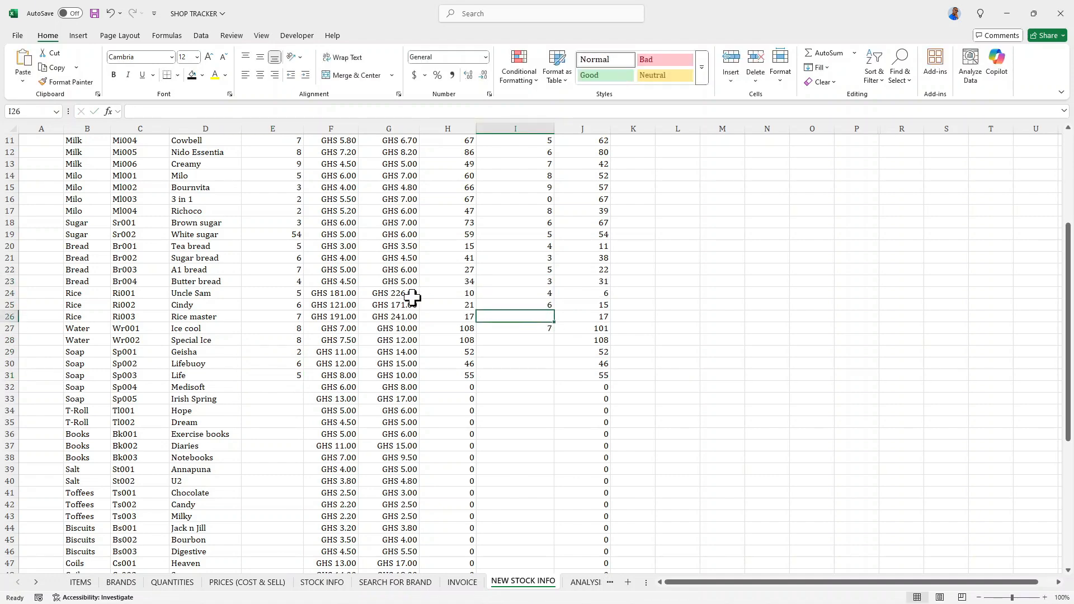
key(Up)
text(8)
- Enter quantities sold after restock of 1 for Ice cool, 2 for Special Ice, 3 for Geisha, 4 for Lifebuoy and 5 for Life
key(Return)
text(1)
key(Return)
text(2)
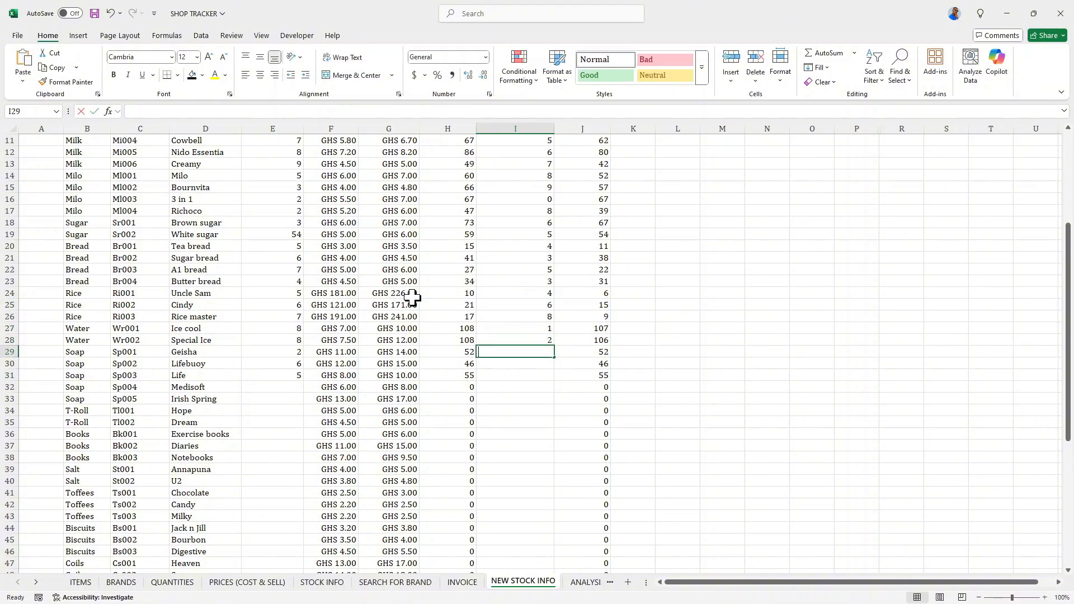
key(Return)
text(3)
key(Return)
text(4 5)
key(Return)
text(6)
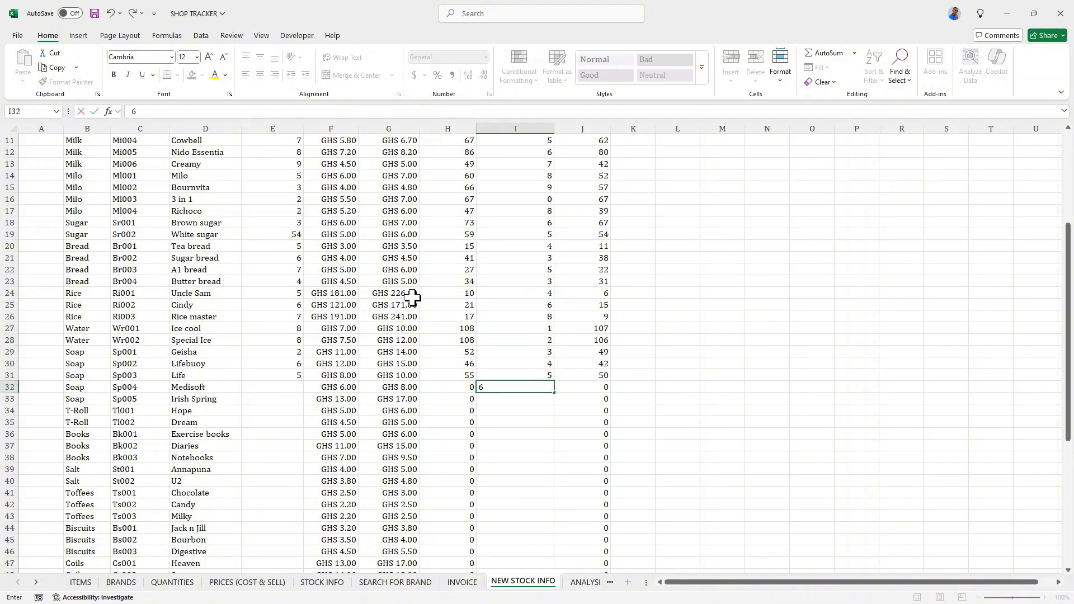
key(Up)
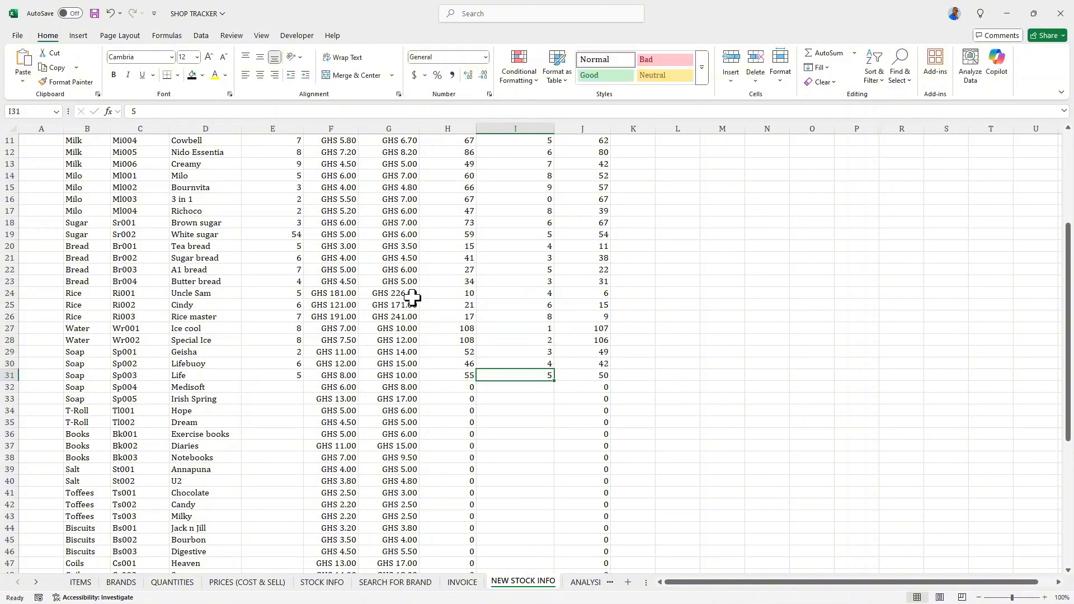
- On the ANALYSIS sheet, widen the NEW TOTAL COST column to fit its full currency values
click(591, 583)
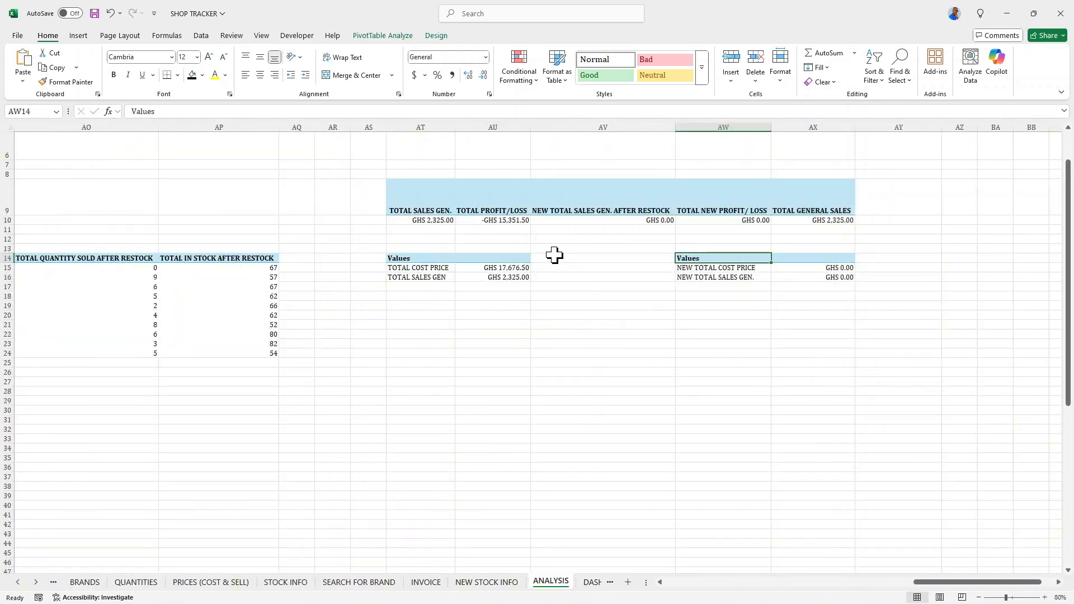
click(384, 35)
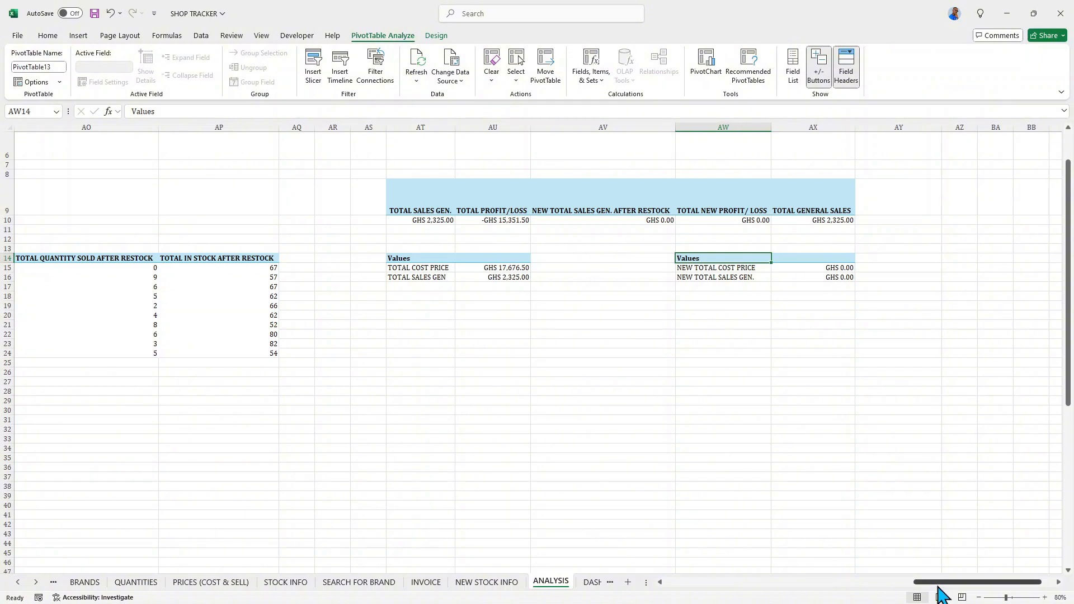
drag(943, 584, 915, 584)
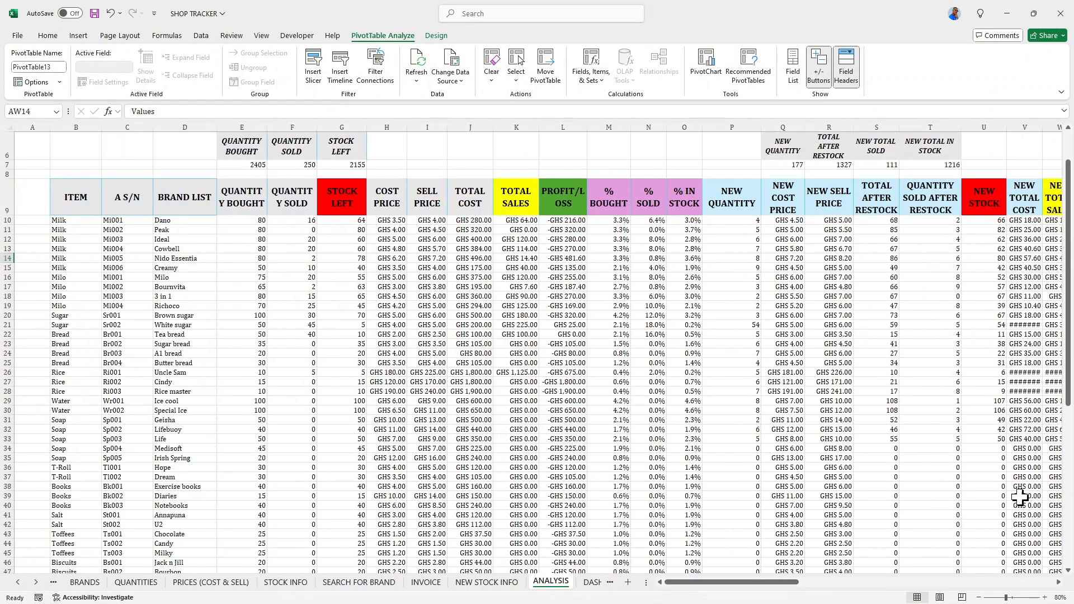
drag(792, 583, 860, 583)
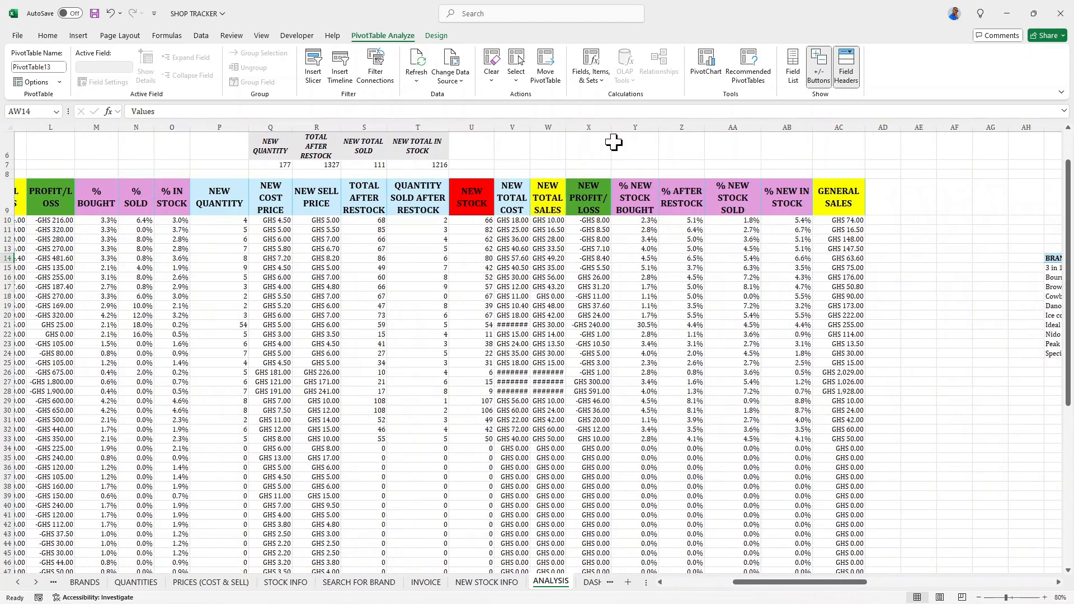
drag(529, 128, 553, 129)
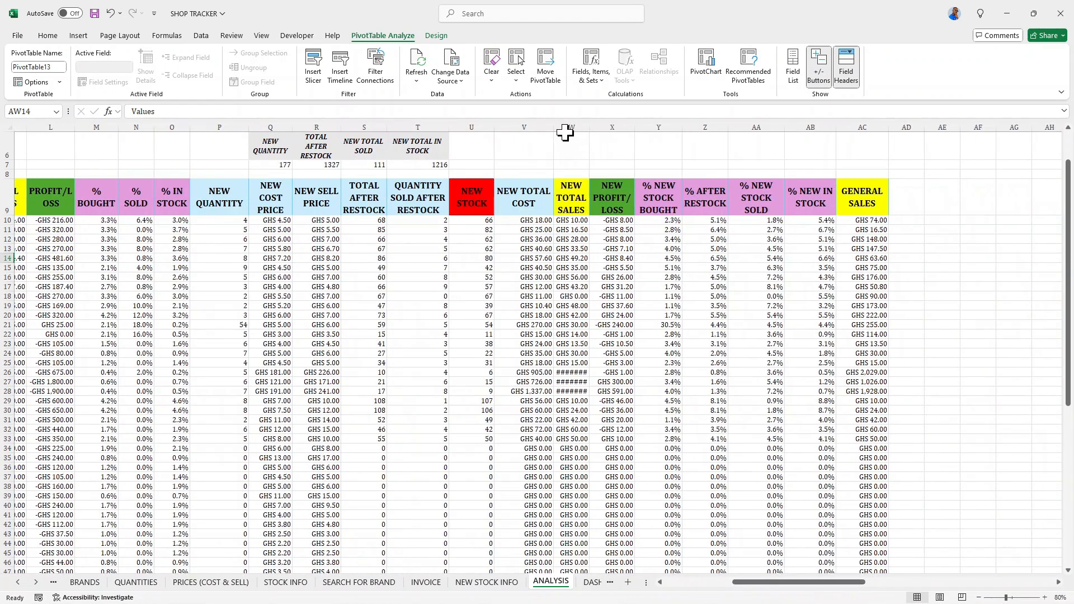
- Fit the NEW TOTAL SALES column to its values, and refresh the pivot data from the DASHBOARD sheet's after-restocking percentage table
double_click(590, 128)
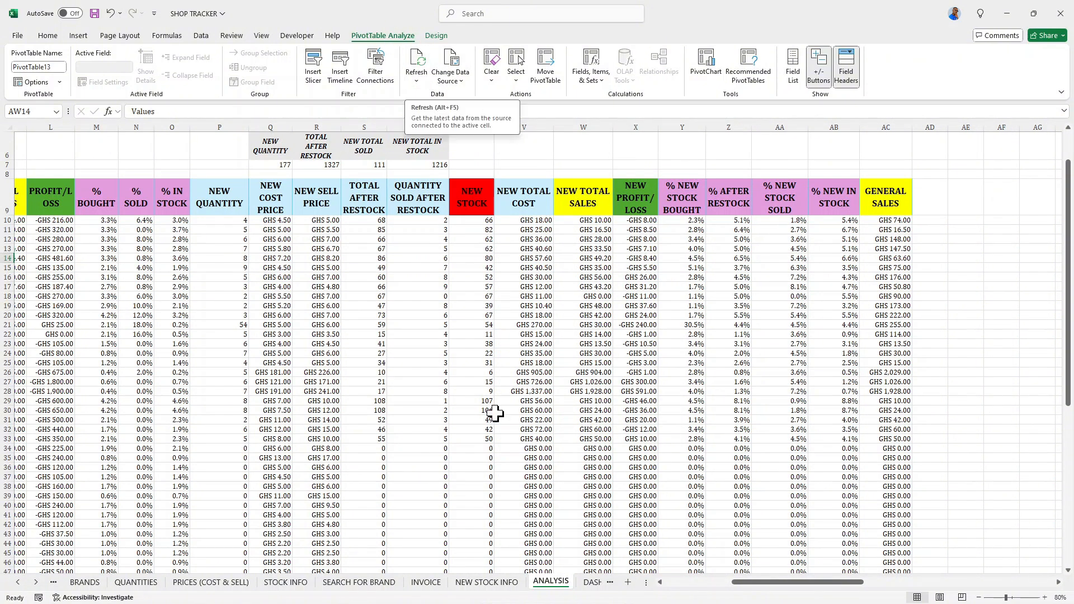
click(591, 582)
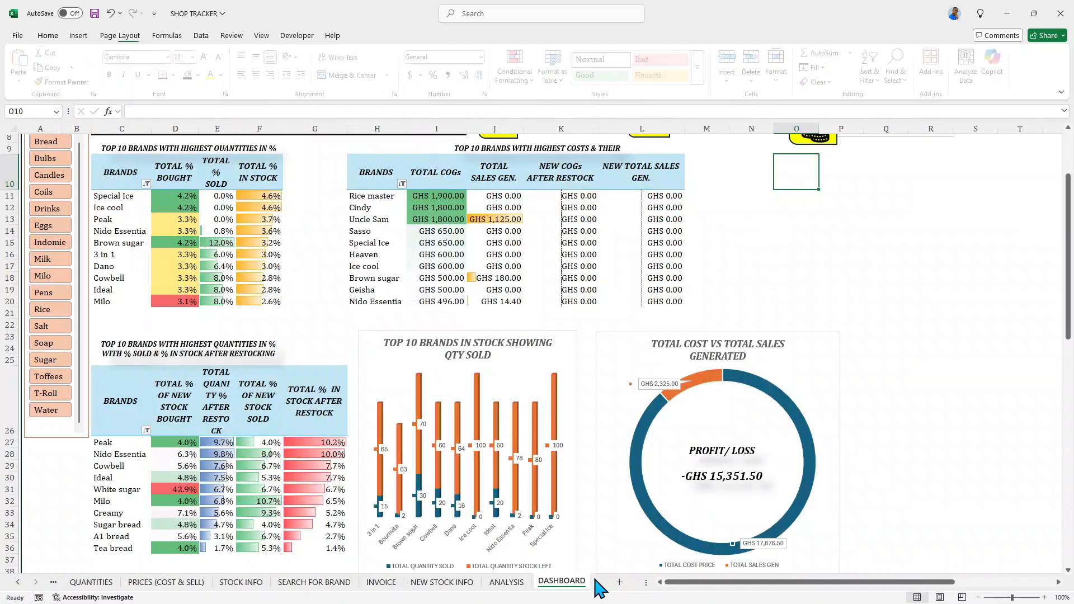
scroll(729, 420, down, 8)
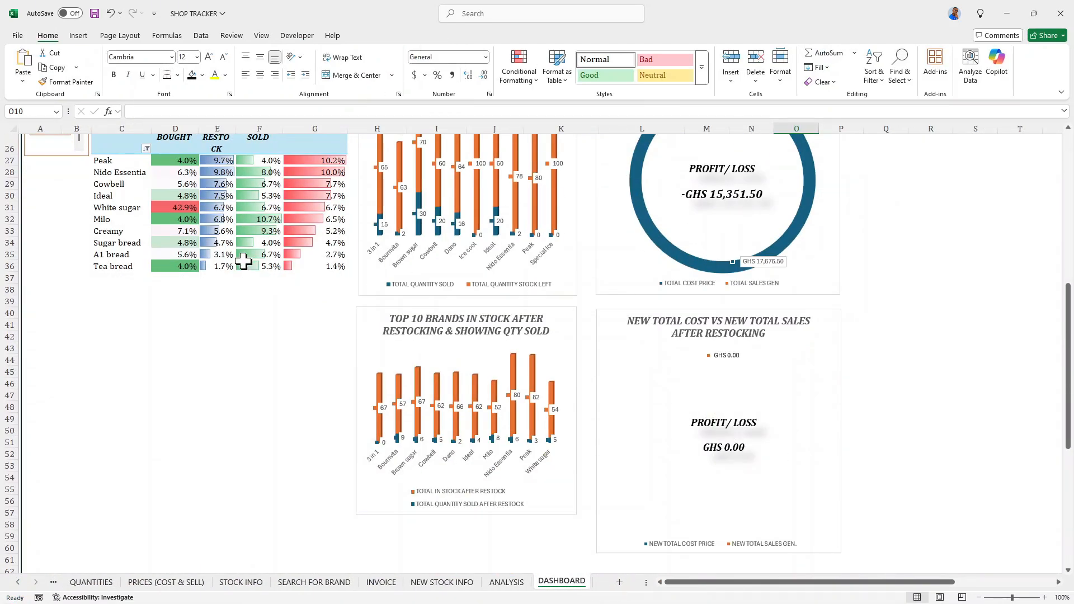
click(255, 245)
click(400, 35)
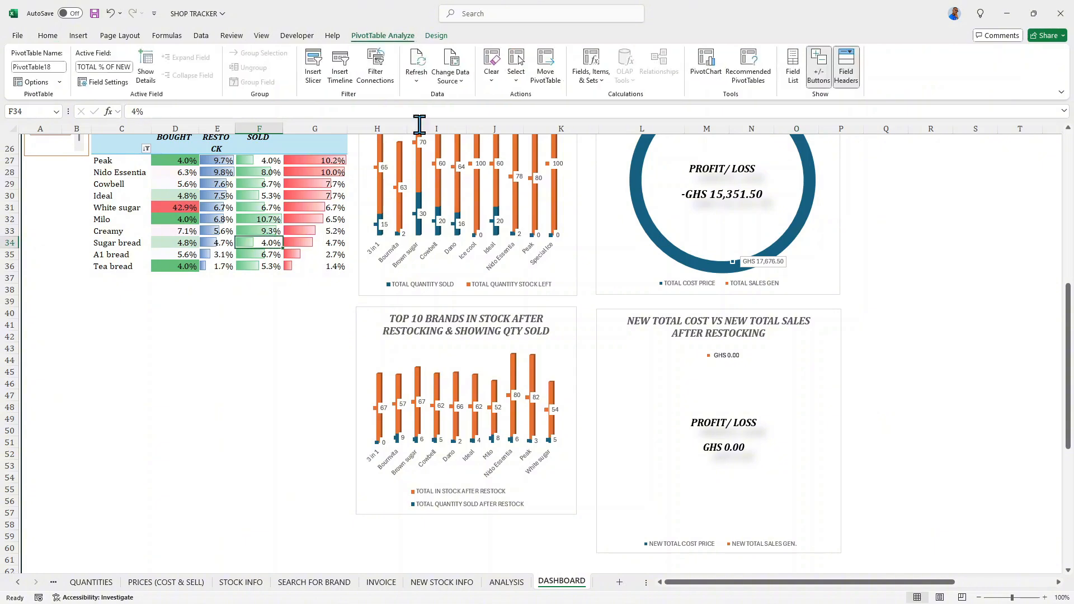
click(417, 67)
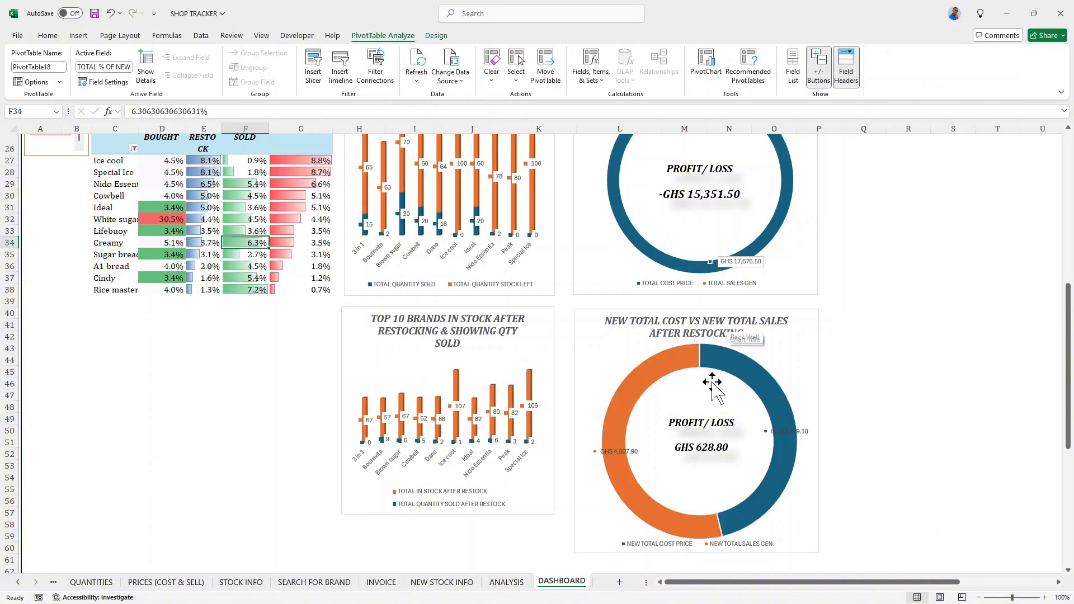
- Widen column C on the dashboard so the brand names fit in the top 10 tables
scroll(681, 372, up, 2)
scroll(681, 371, up, 8)
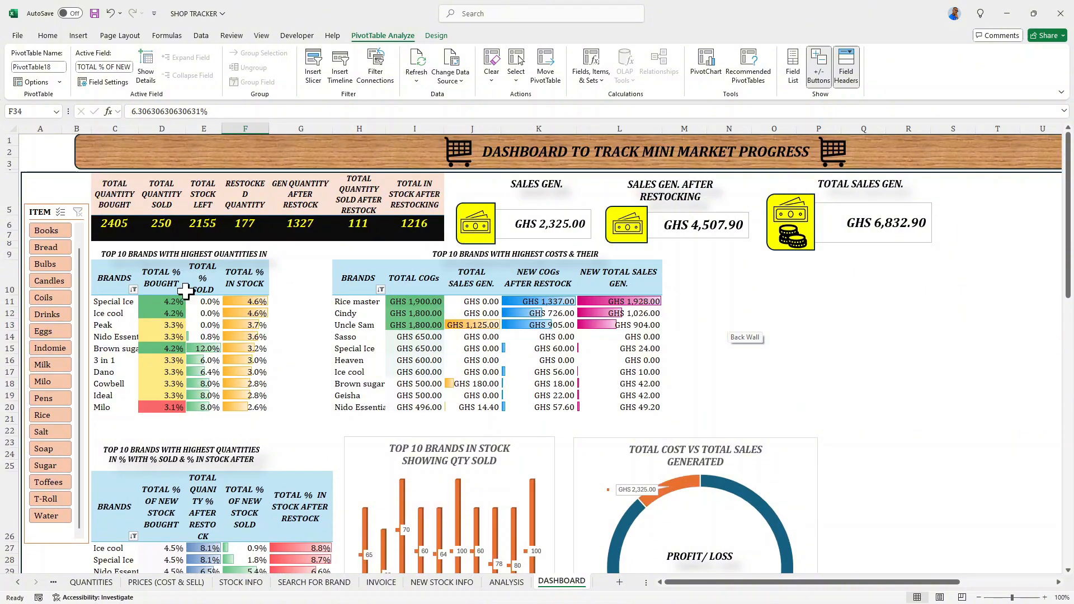
scroll(185, 290, down, 4)
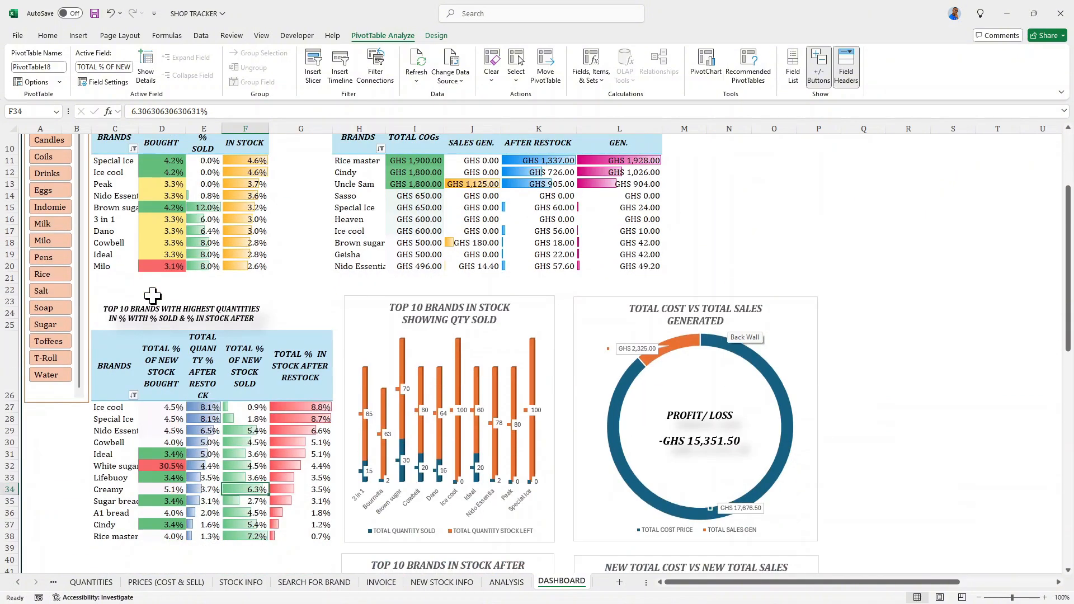
scroll(151, 291, up, 4)
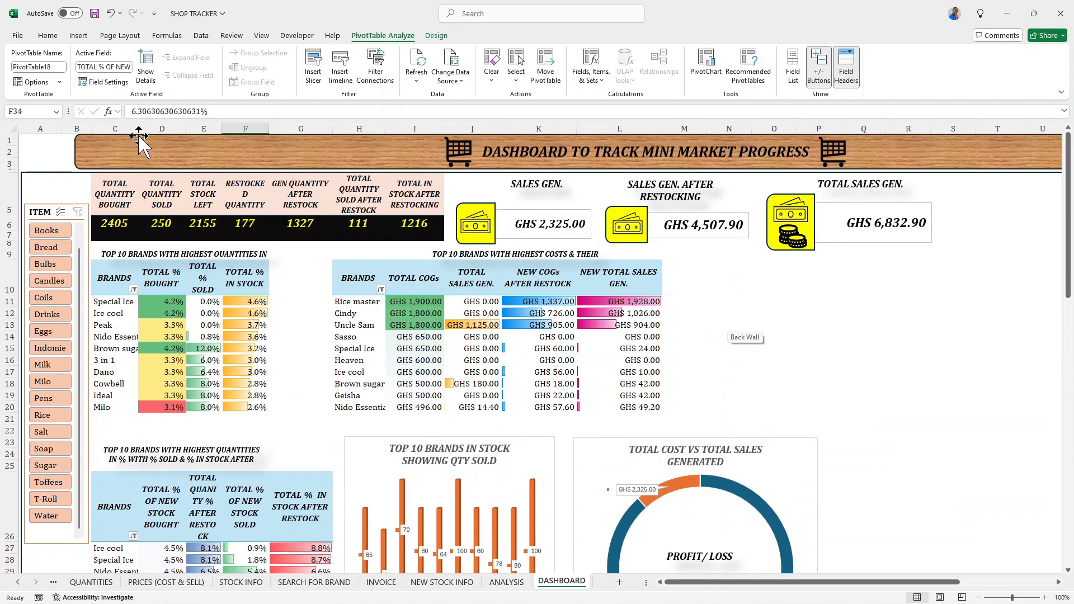
drag(135, 130, 149, 130)
- Insert an empty row above the header row of the dashboard's upper top 10 brands tables
scroll(210, 190, down, 2)
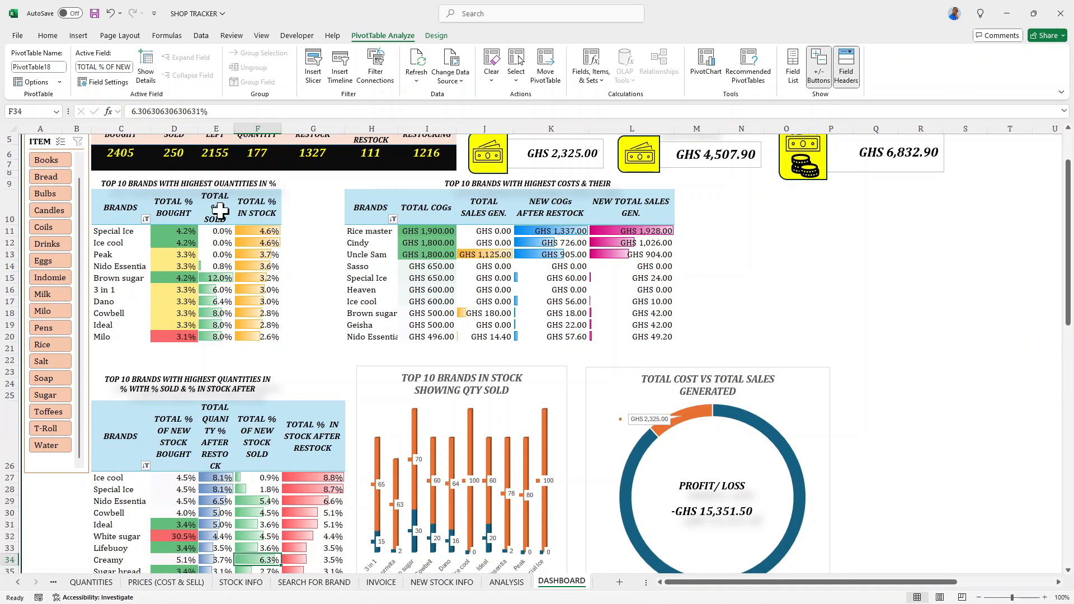
scroll(220, 211, down, 1)
scroll(185, 216, up, 2)
click(163, 219)
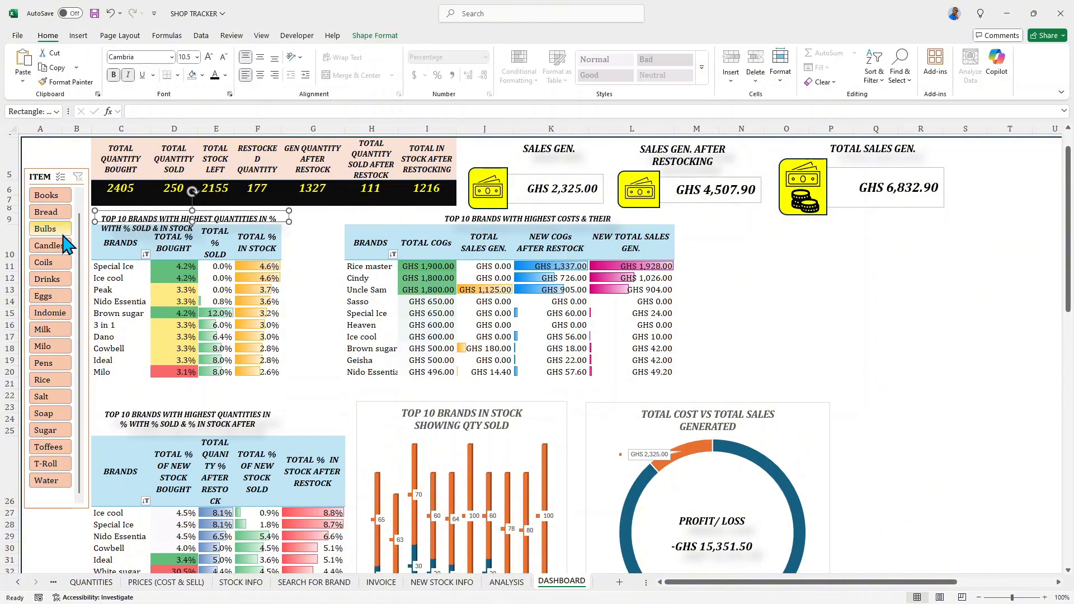
click(3, 239)
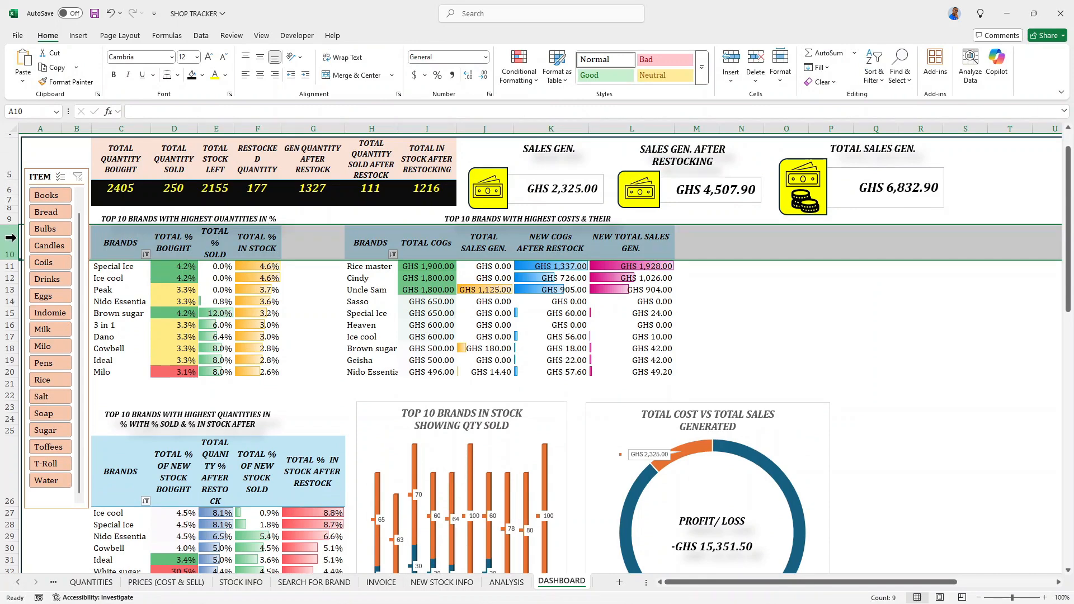
key(ctrl+shift+plus)
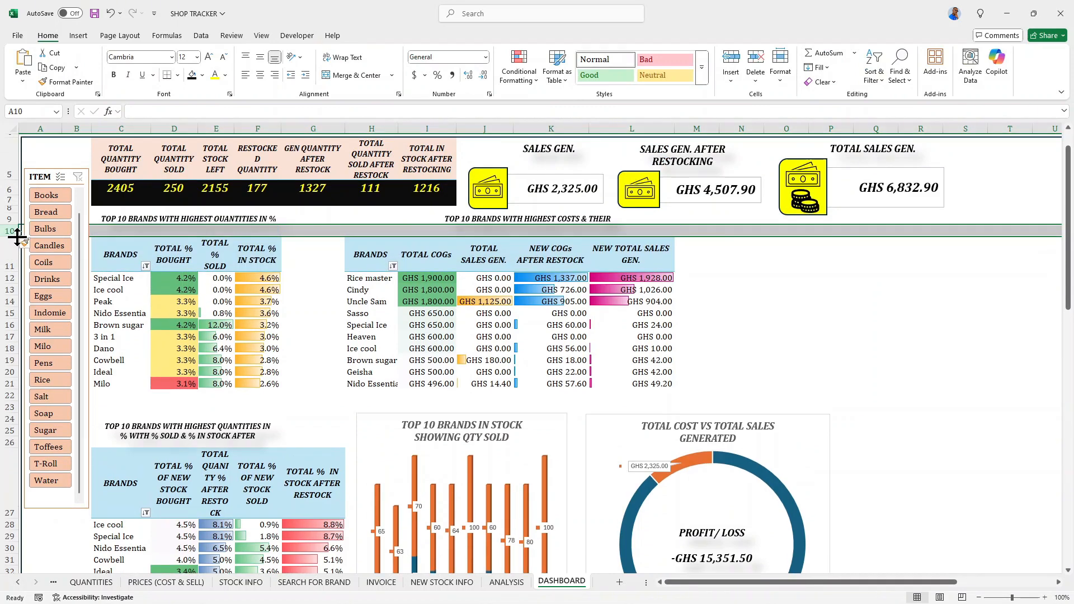
- Enlarge the text box above the first top 10 table so its full heading, including "WITH % SOLD & IN STOCK", fits
click(124, 209)
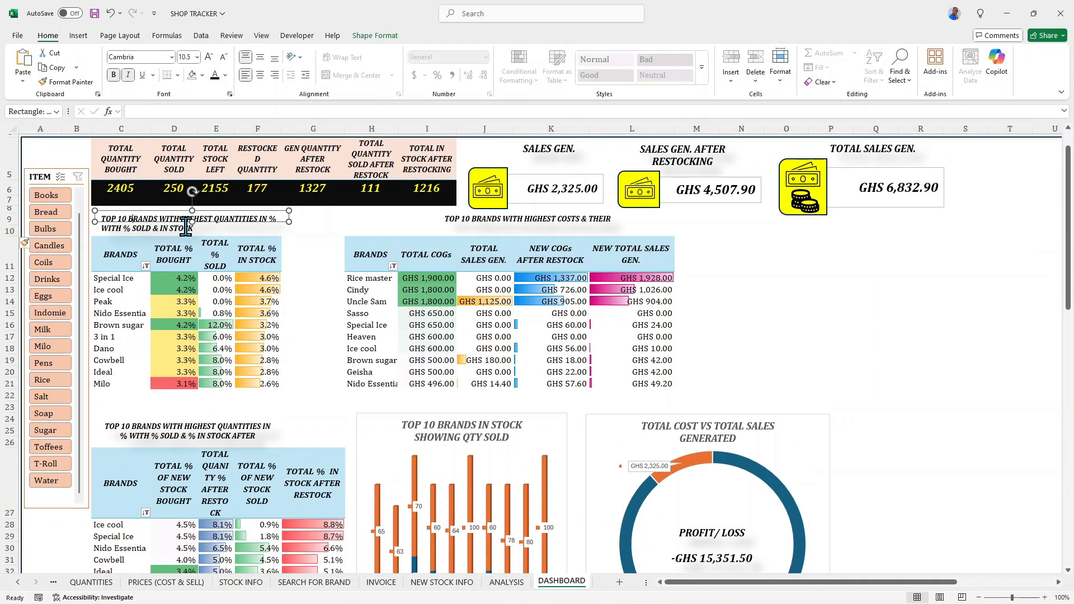
drag(194, 223, 194, 234)
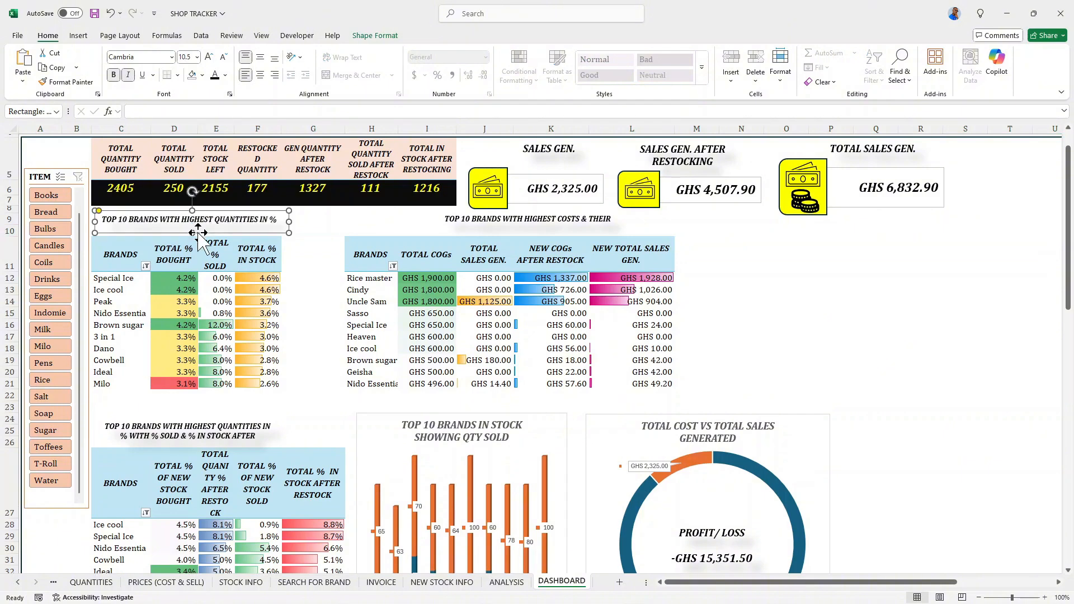
drag(289, 221, 297, 221)
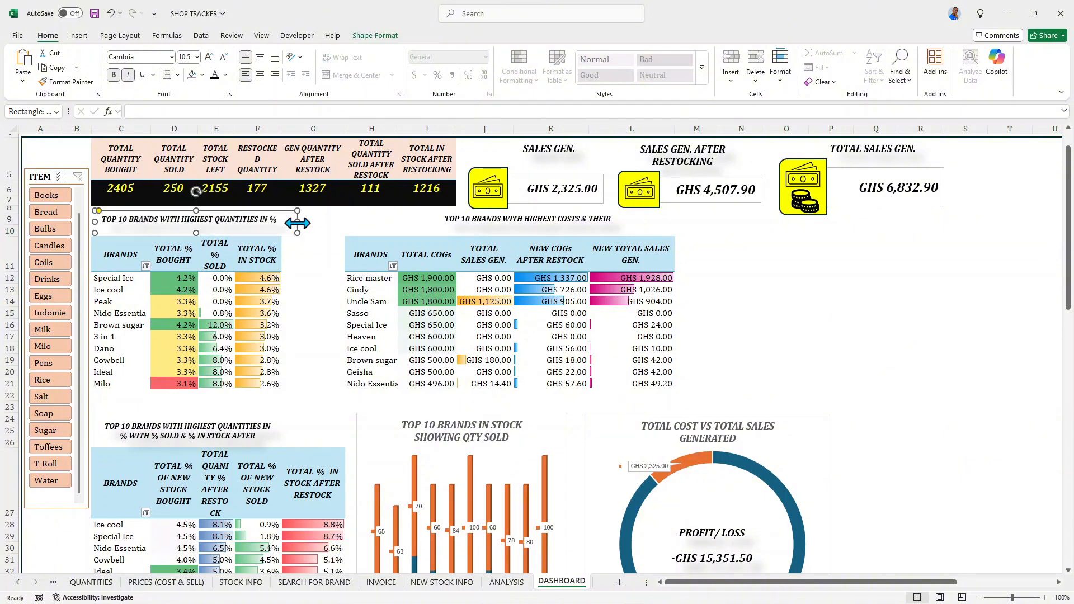
drag(196, 210, 196, 205)
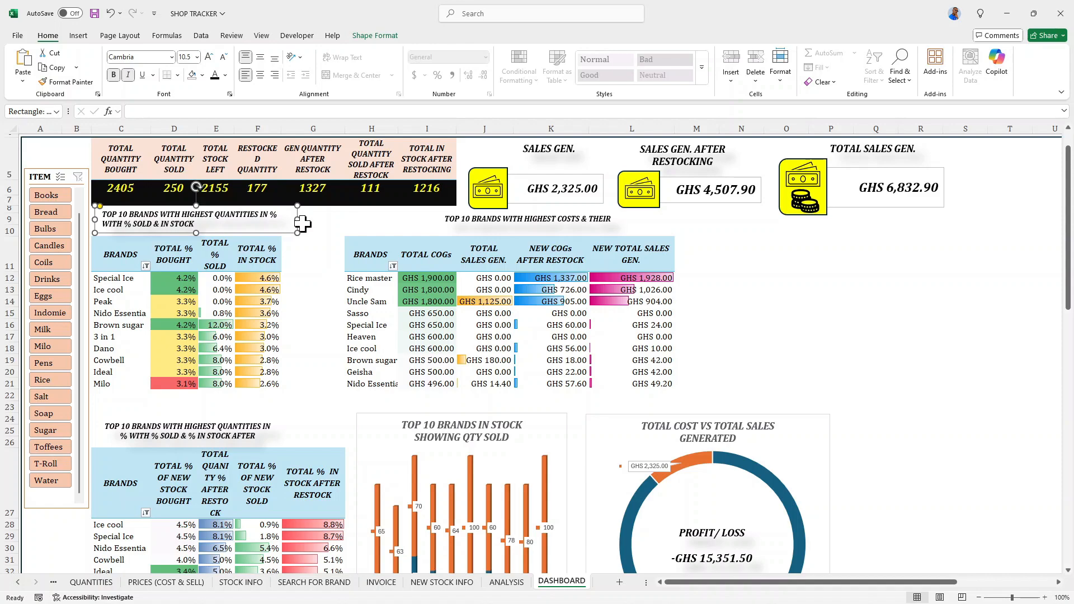
click(324, 220)
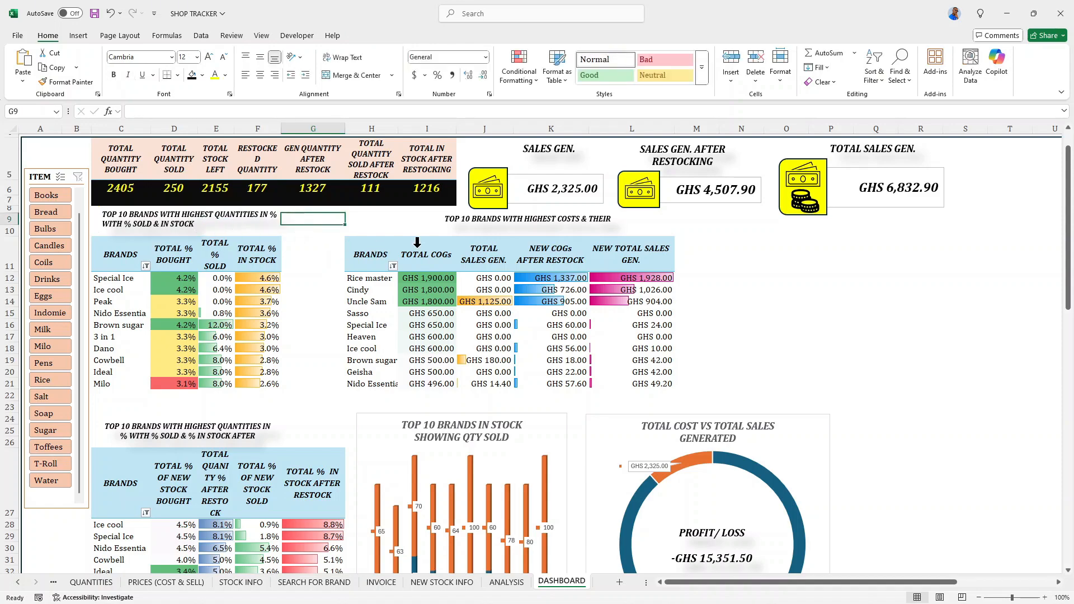
- Set the doughnut hole size of the NEW TOTAL COST VS NEW TOTAL SALES AFTER RESTOCKING chart to 87%
scroll(604, 285, up, 2)
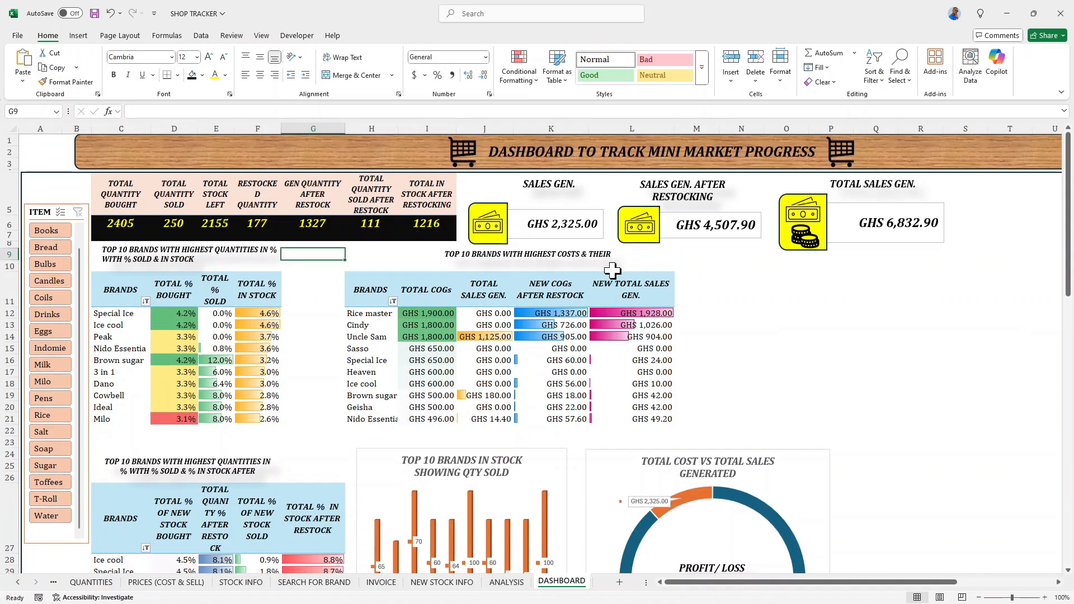
scroll(616, 277, down, 9)
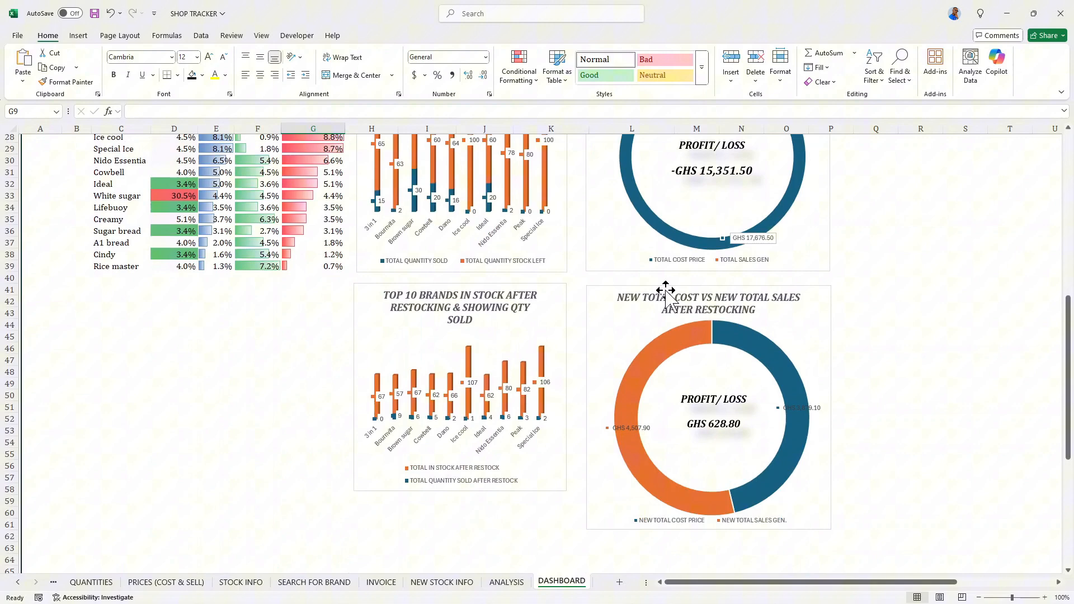
click(737, 339)
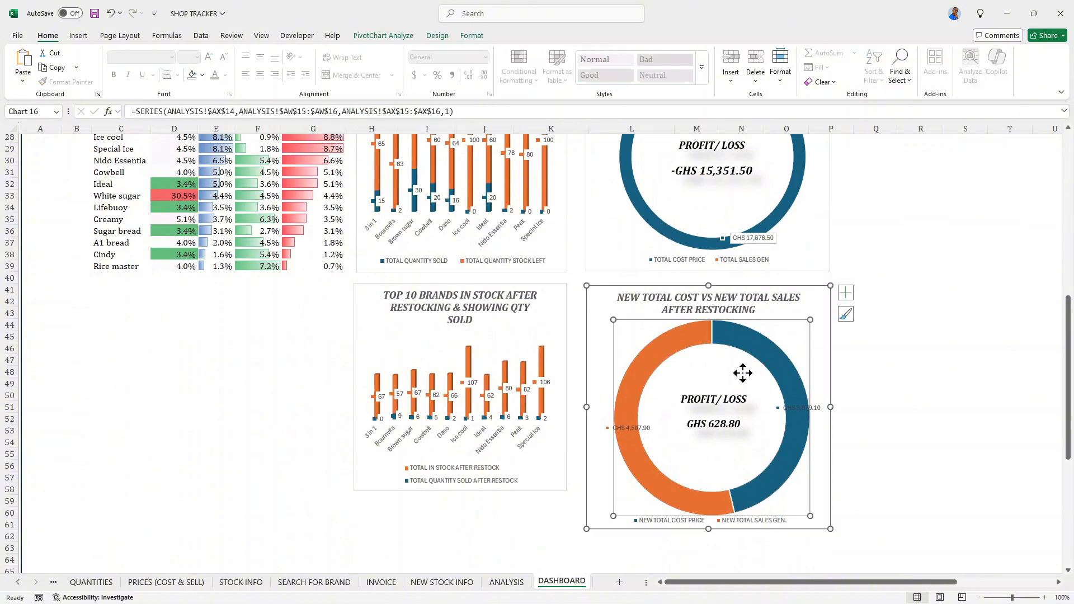
drag(810, 306, 808, 305)
double_click(772, 348)
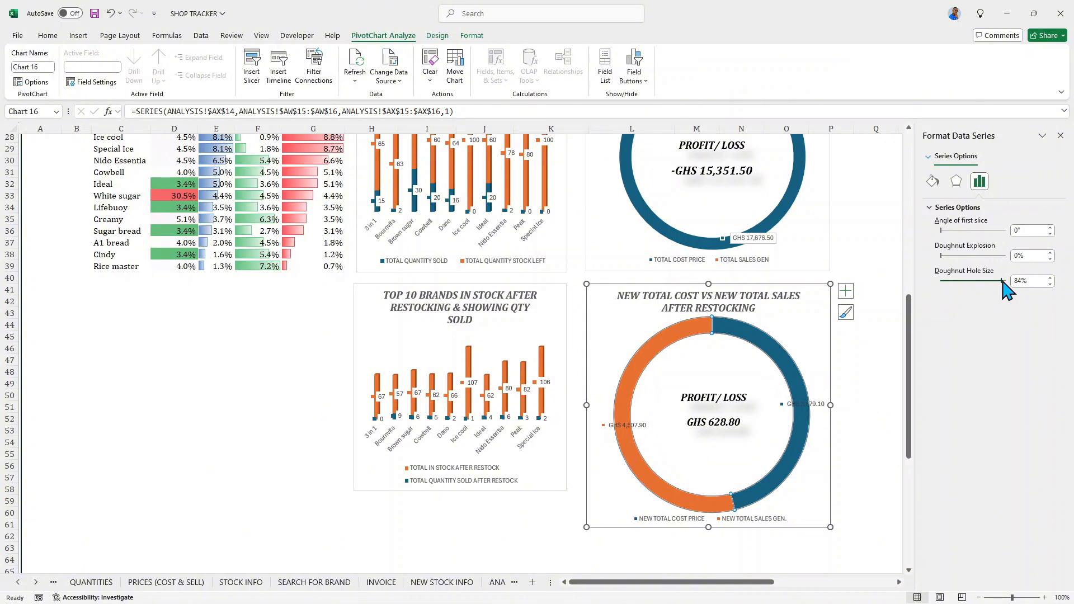
drag(1003, 282, 1005, 282)
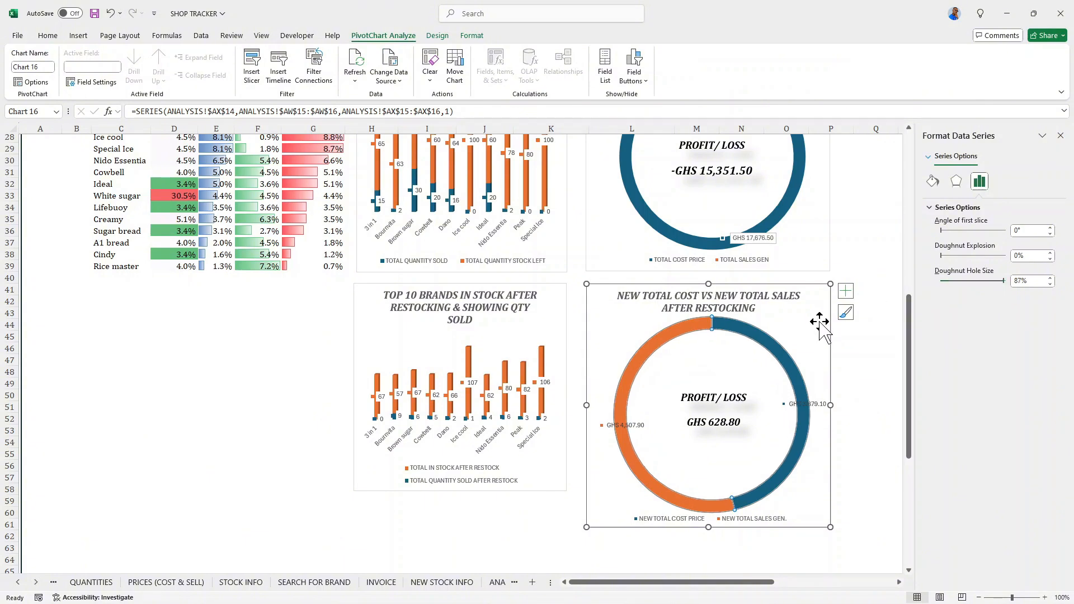
- Give the data labels of the after-restocking doughnut chart a solid white fill
scroll(694, 369, up, 2)
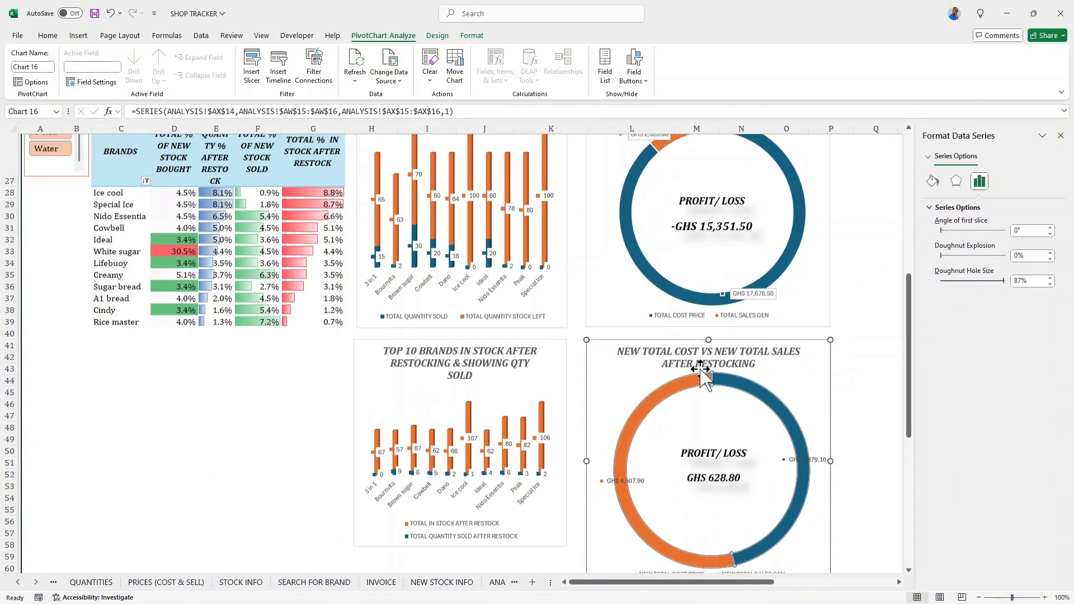
scroll(661, 325, down, 2)
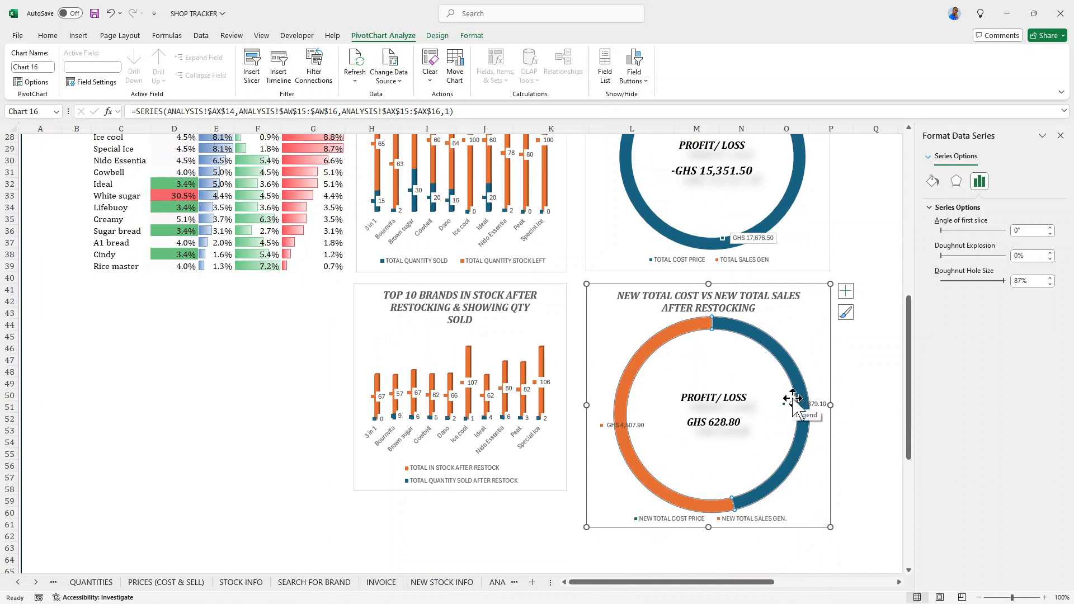
click(800, 405)
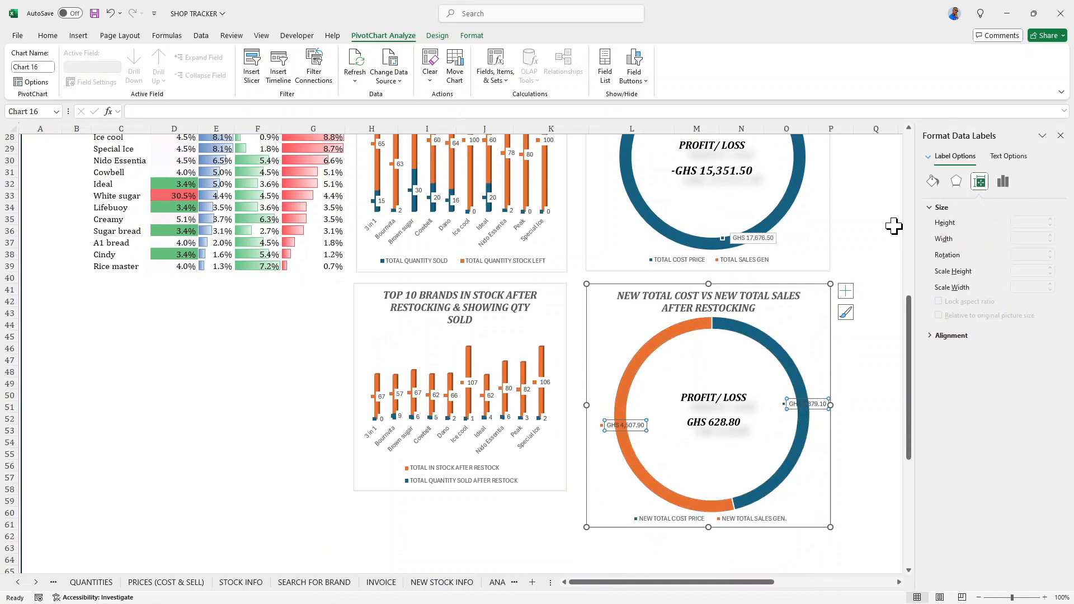
click(933, 181)
click(939, 237)
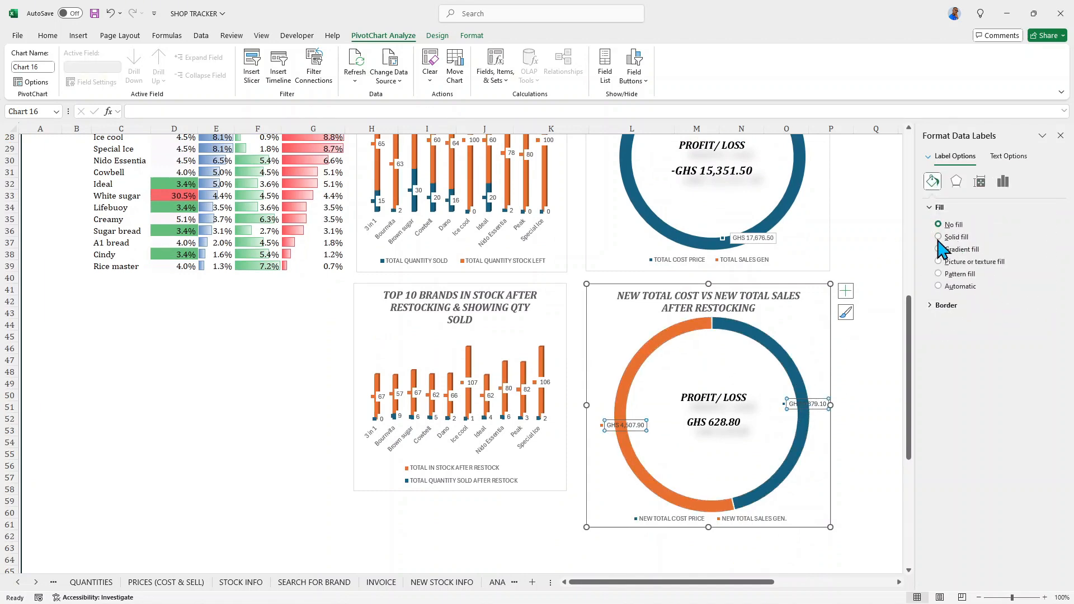
click(1049, 306)
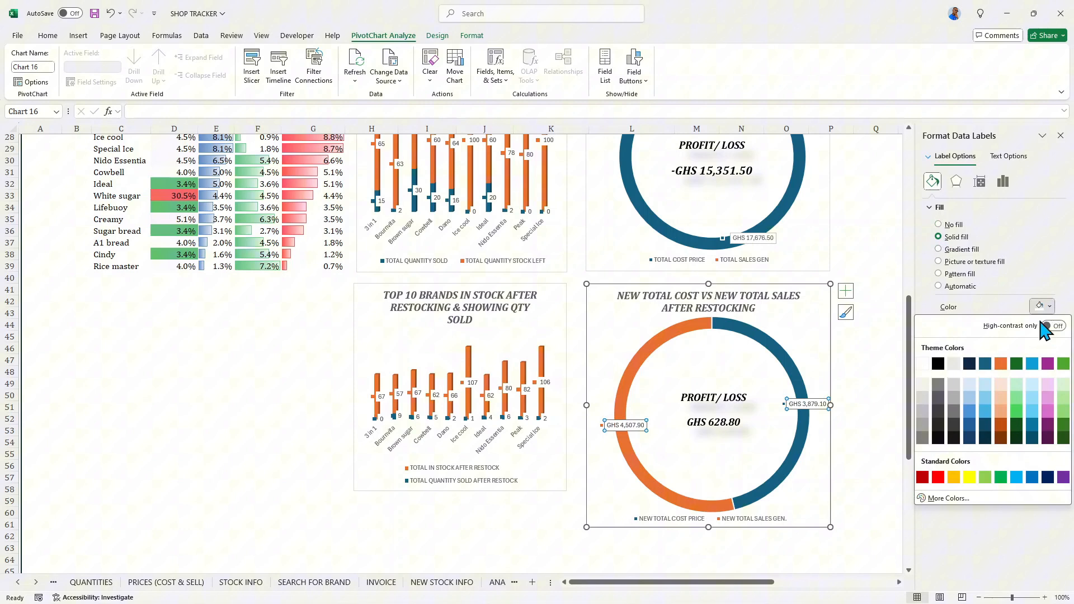
click(923, 364)
click(804, 350)
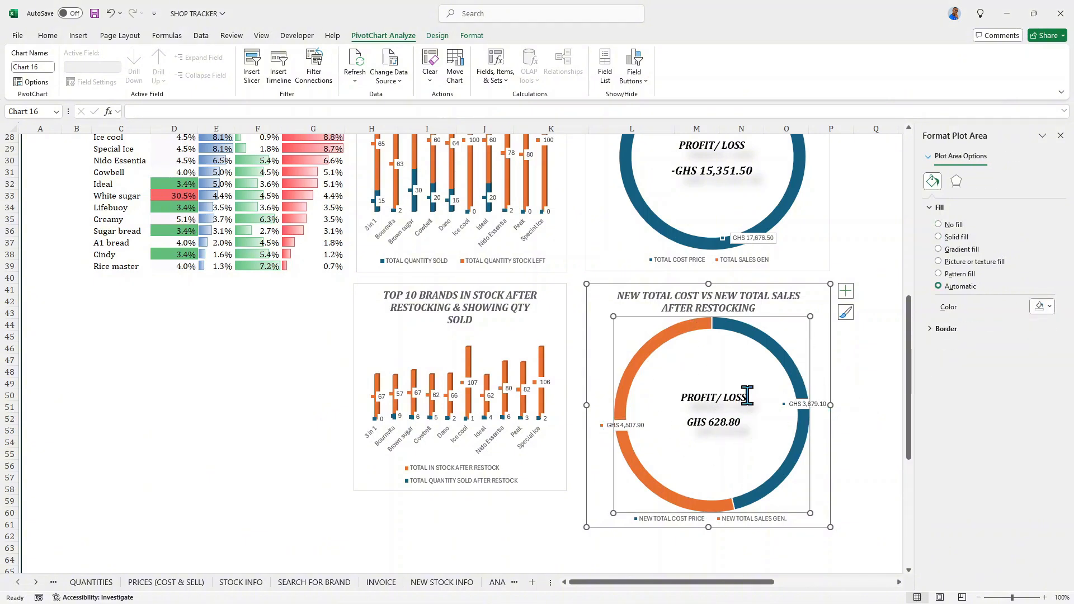
- Examine the profit/loss doughnut charts and the top 10 stock charts from before and after restocking
scroll(728, 377, up, 1)
scroll(815, 329, up, 2)
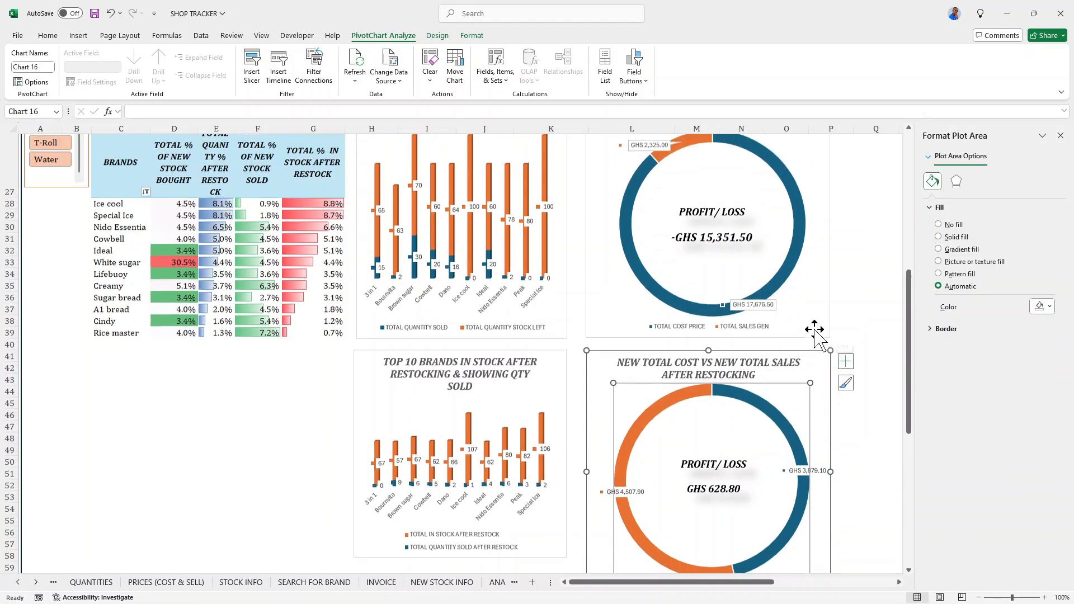
scroll(784, 355, down, 2)
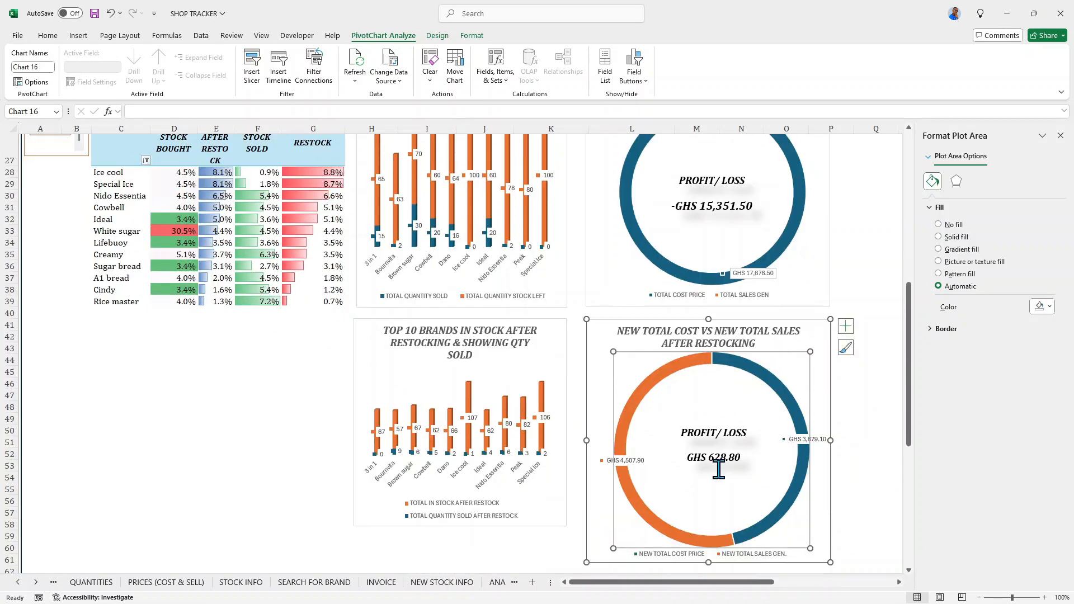
scroll(718, 470, up, 5)
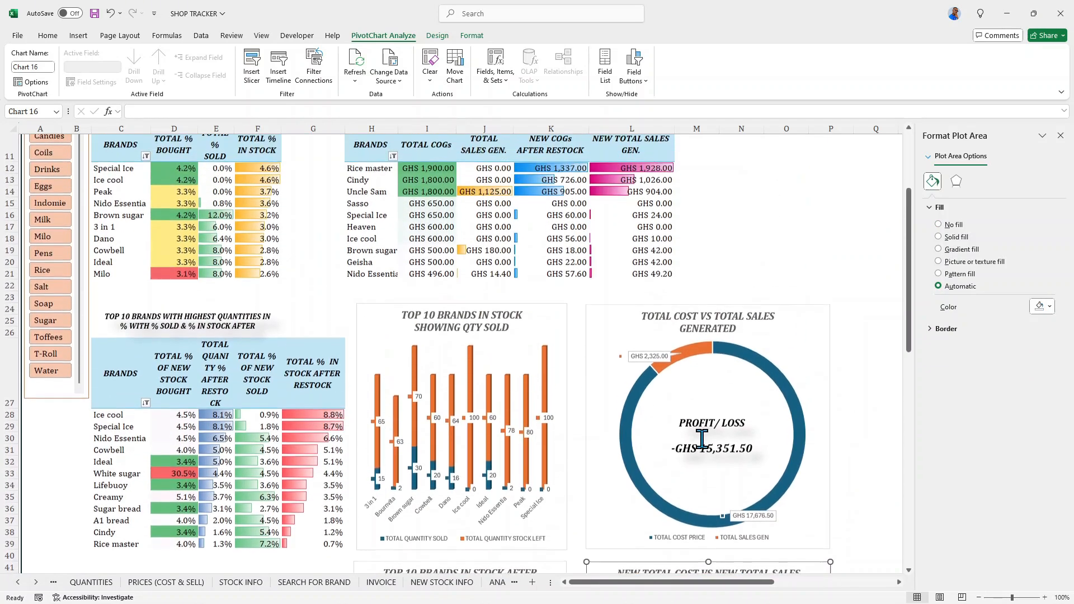
scroll(702, 440, down, 2)
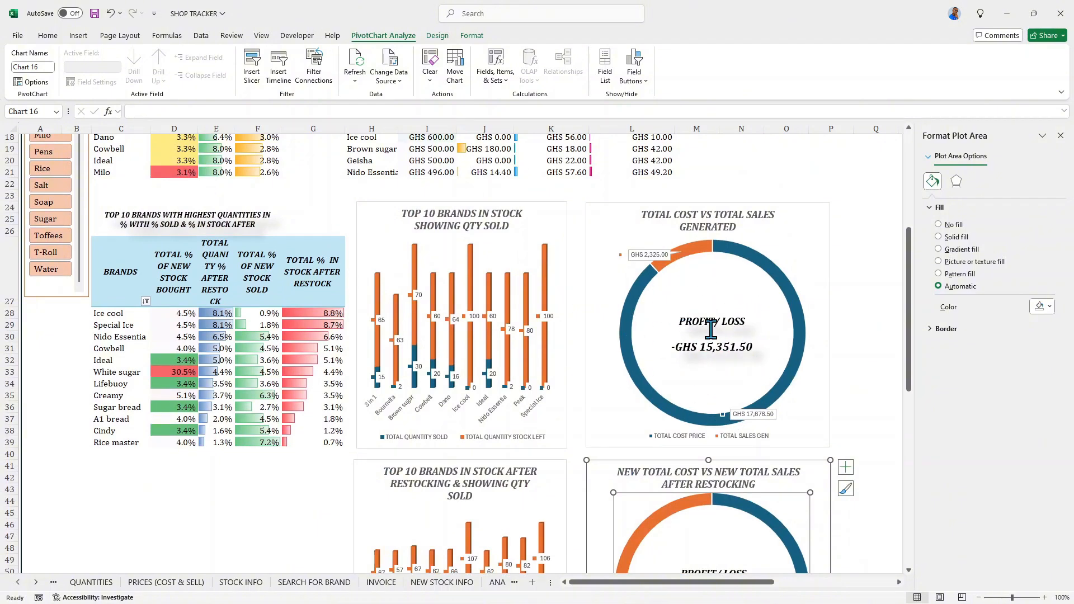
scroll(711, 330, down, 2)
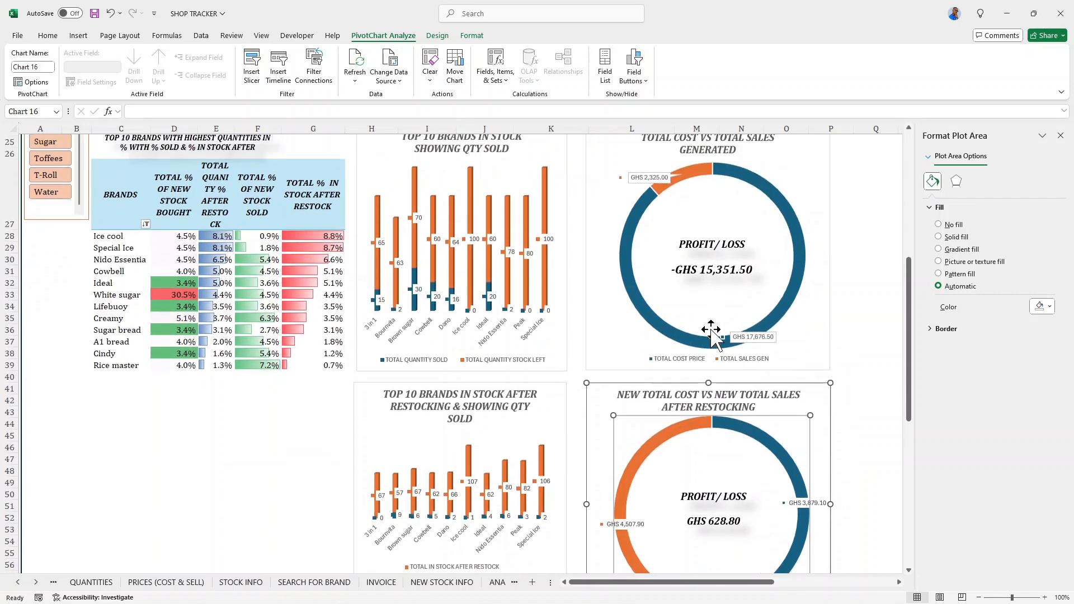
scroll(712, 330, down, 2)
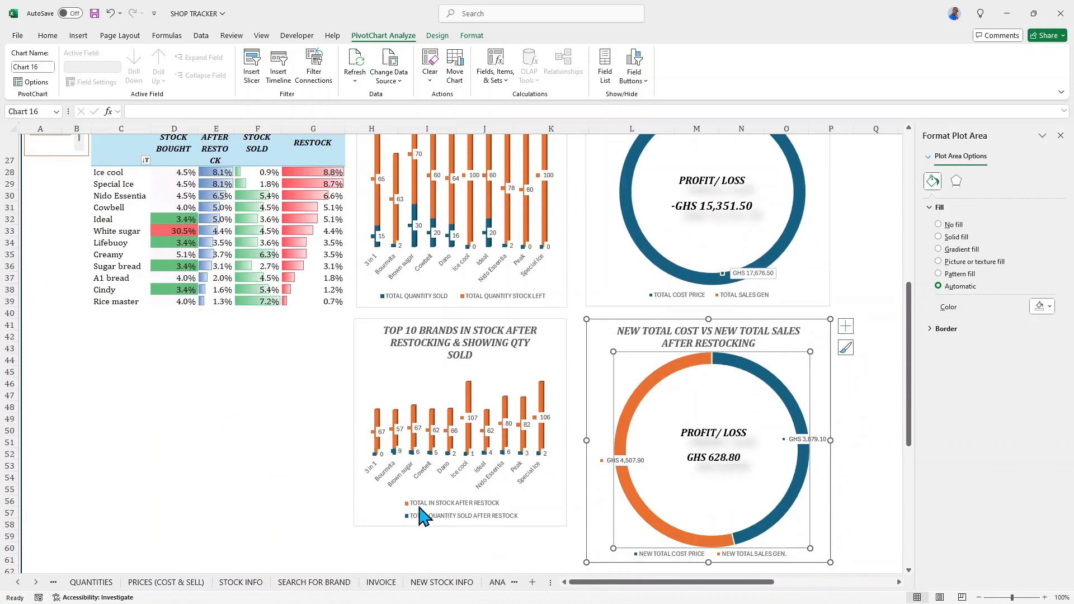
scroll(402, 432, up, 3)
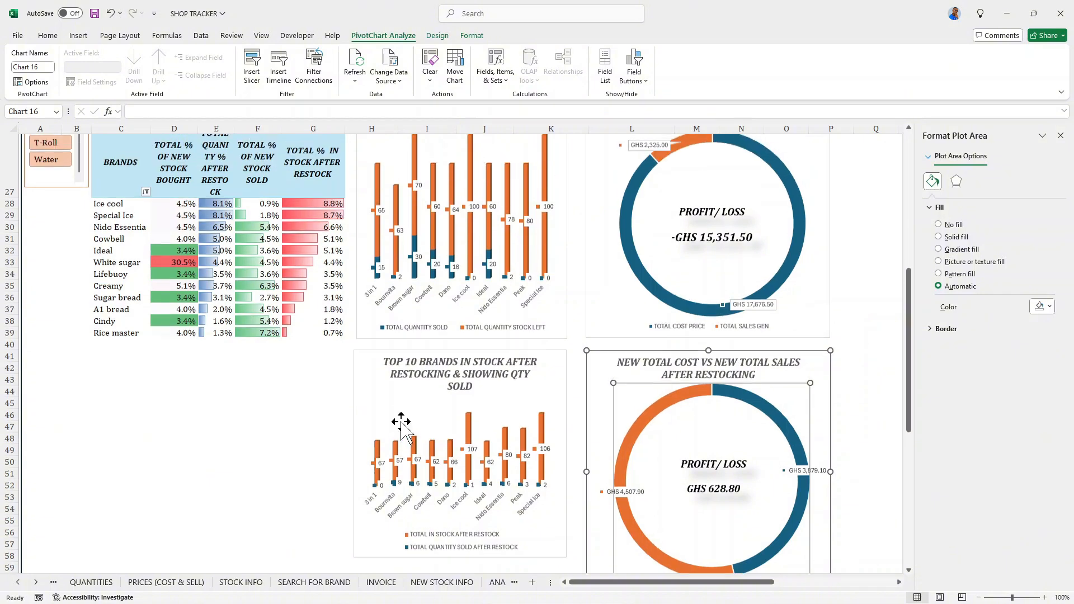
- Shift the TOTAL COST VS TOTAL SALES GENERATED doughnut chart right to open a gap beside the first top 10 stock chart
scroll(408, 431, up, 1)
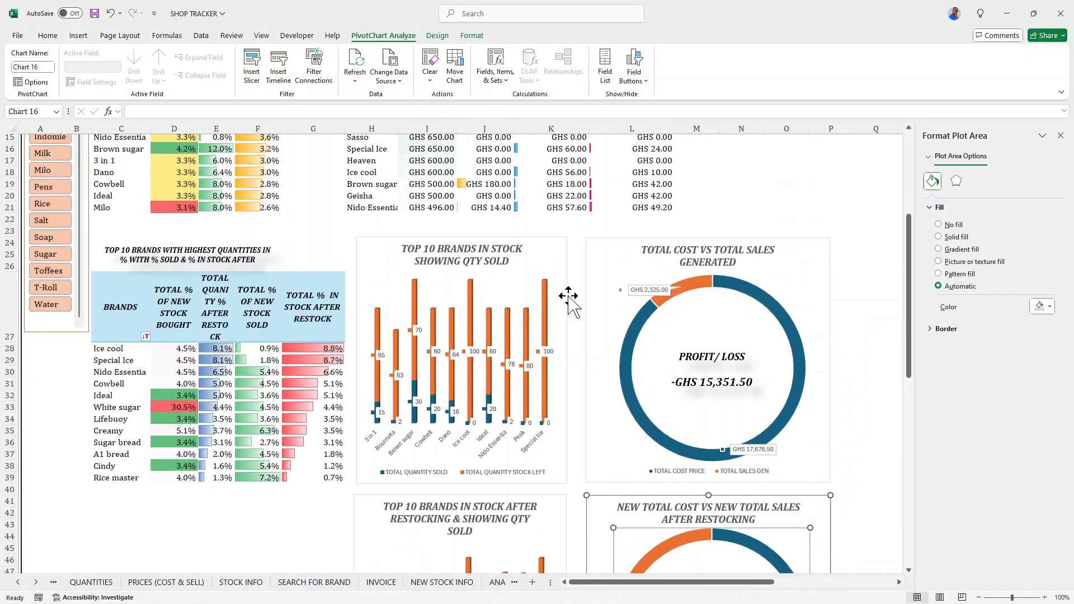
click(597, 249)
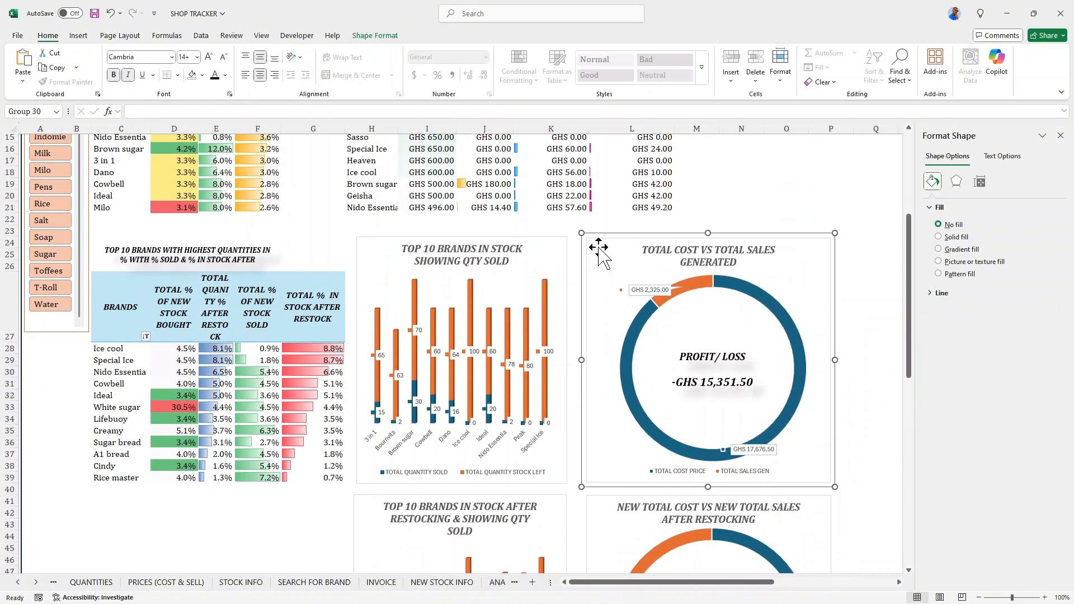
key(Right)
key(Right)
key(Right)
key(Right)
key(Right)
key(Right)
key(Right)
key(Right)
key(Right)
key(Right)
key(Right)
key(Right)
key(Right)
key(Right)
key(Right)
key(Right)
key(Right)
key(Right)
key(Right)
key(Right)
key(Right)
key(Right)
key(Right)
key(Right)
key(Right)
key(Right)
key(Right)
key(Right)
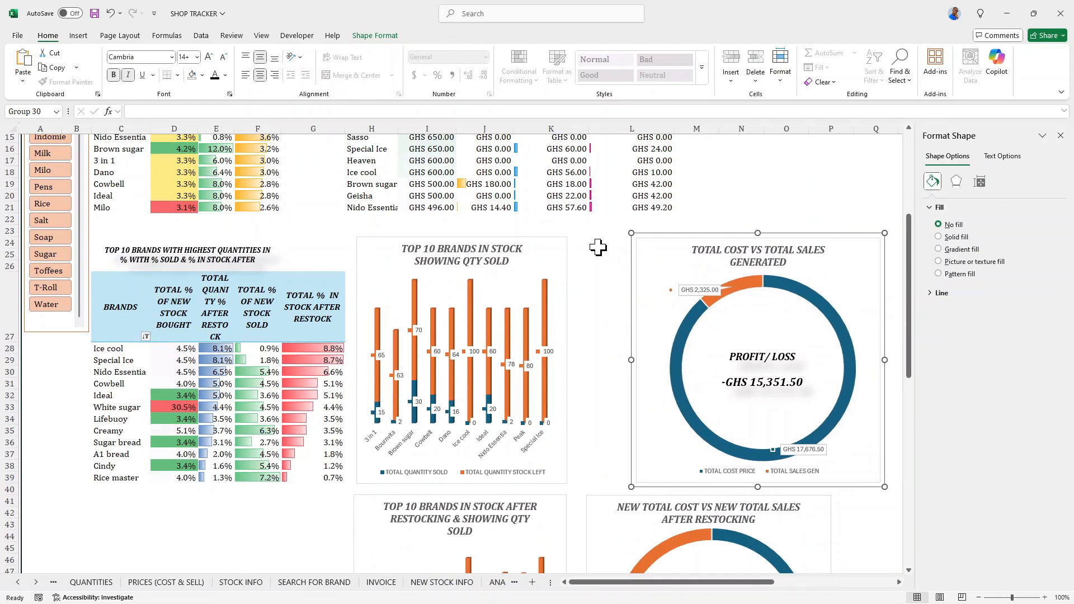
- Shift the NEW TOTAL COST VS NEW TOTAL SALES AFTER RESTOCKING chart right until it lines up under the first doughnut chart
scroll(652, 350, down, 4)
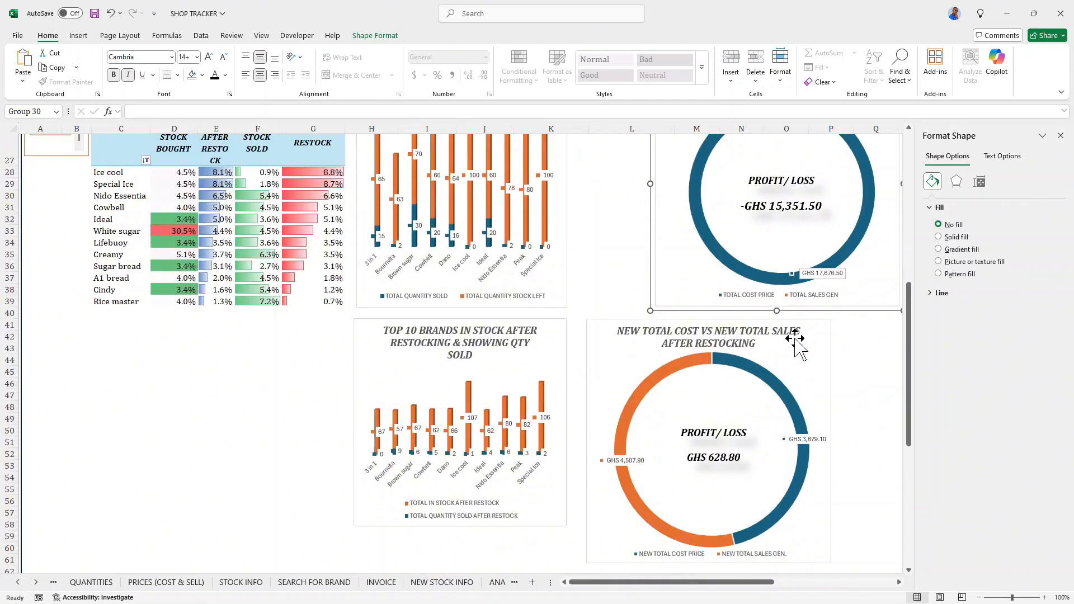
click(815, 329)
key(Right)
key(Right)
key(Right)
key(Right)
key(Right)
key(Right)
key(Right)
key(Right)
key(Right)
key(Right)
key(Right)
key(Right)
key(Right)
key(Right)
key(Right)
key(Right)
key(Right)
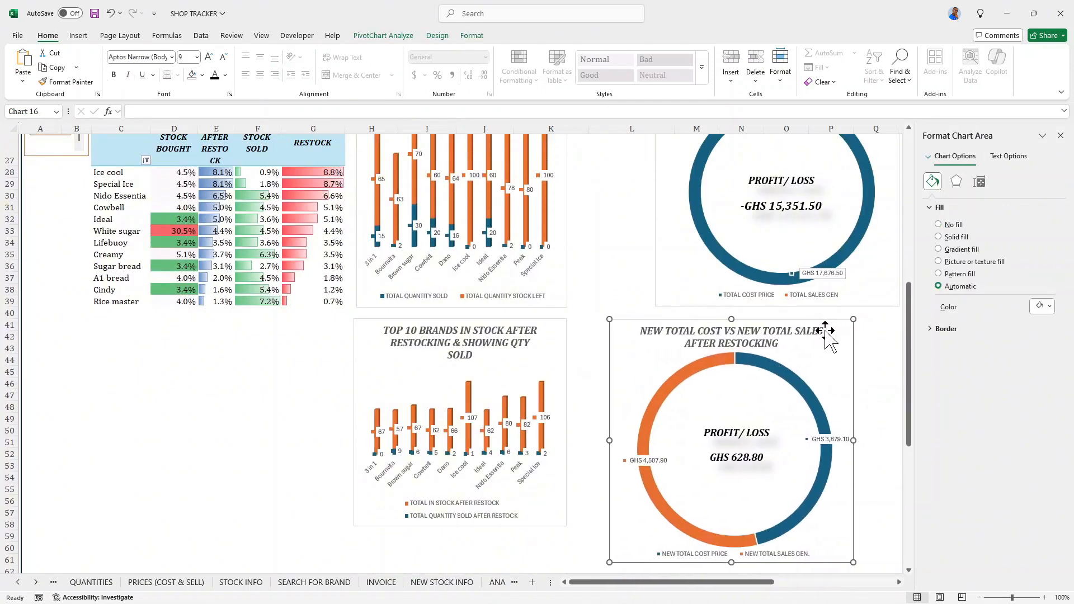
key(Right)
key(Right)
key(Right)
key(Right)
key(Right)
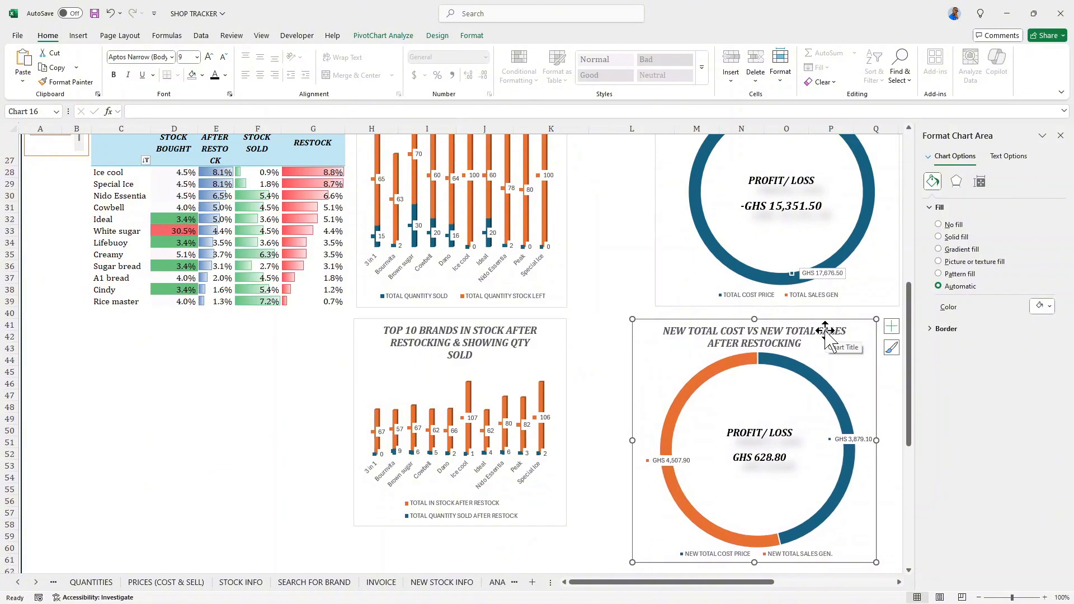
key(Right)
key(Right)
key(Right)
key(Right)
key(Right)
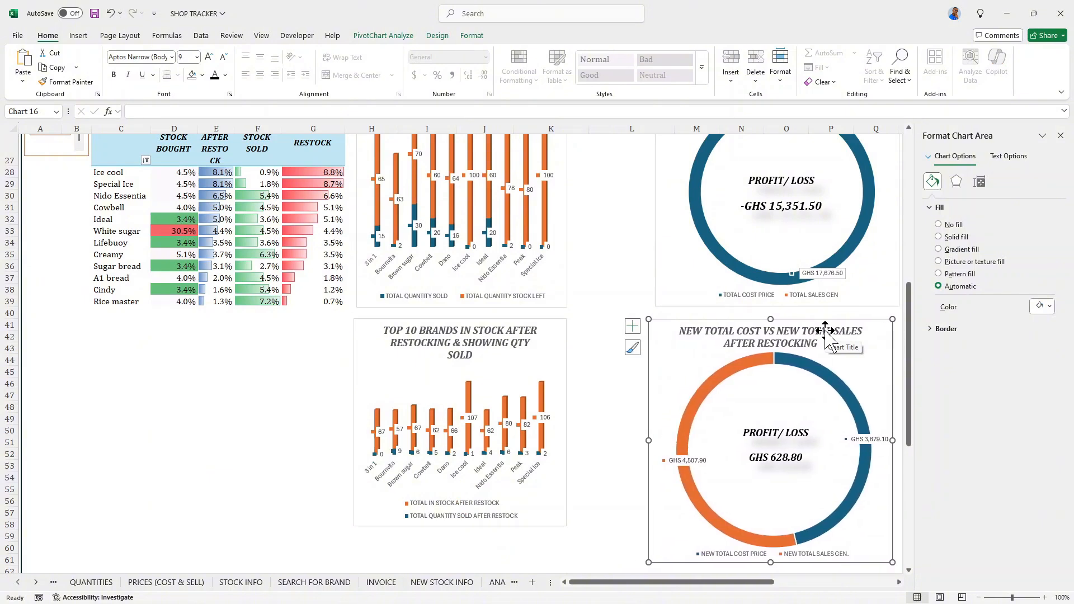
key(Right)
key(Right)
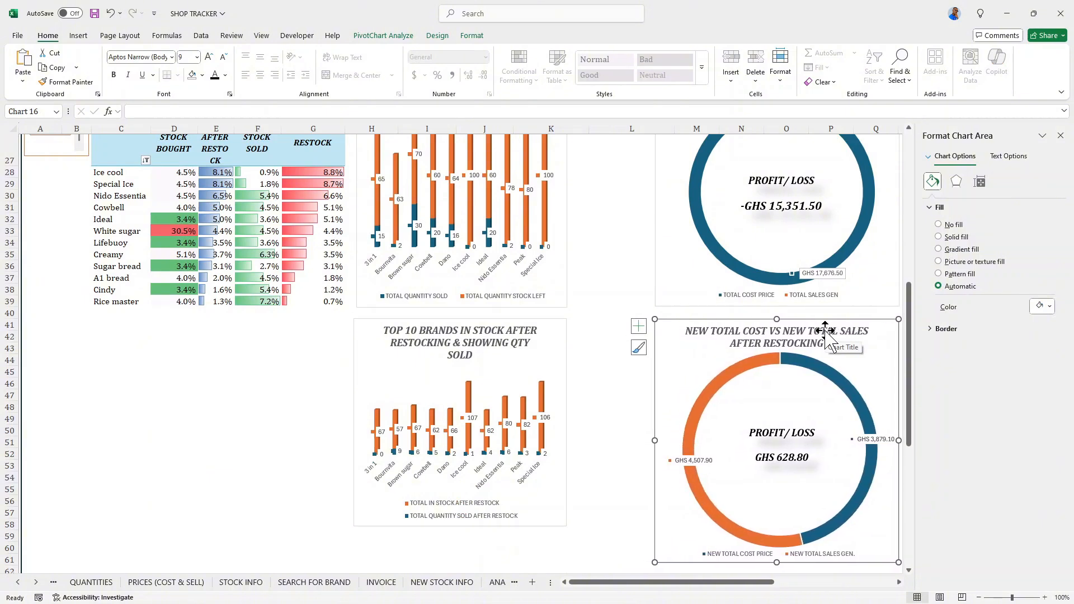
- Nudge the after-restocking doughnut chart up to narrow the gap below the first doughnut chart
scroll(826, 331, up, 1)
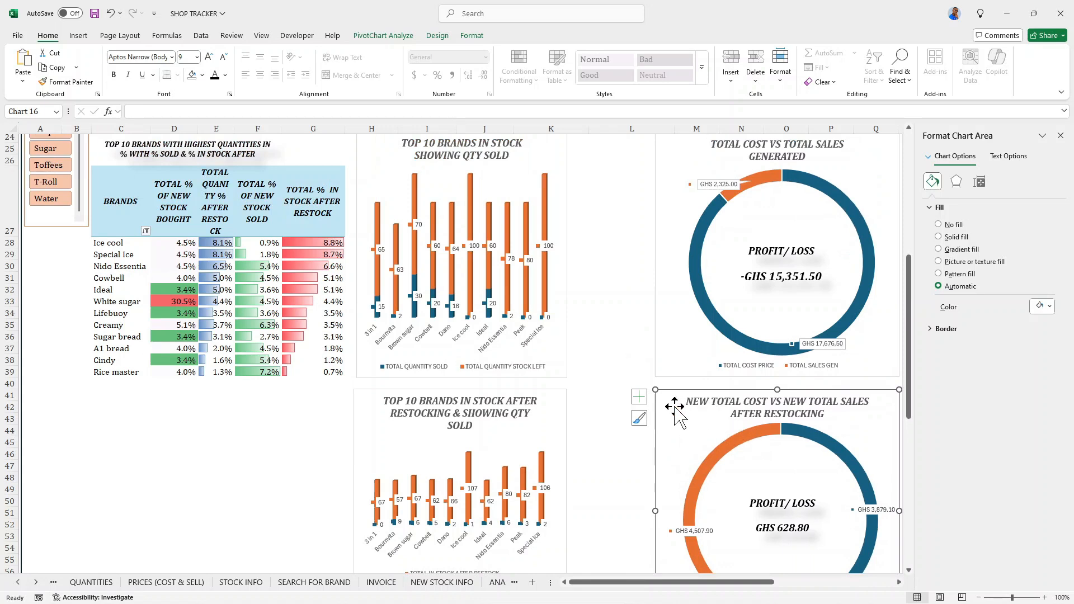
key(Up)
key(Up)
key(Up)
key(Up)
key(Up)
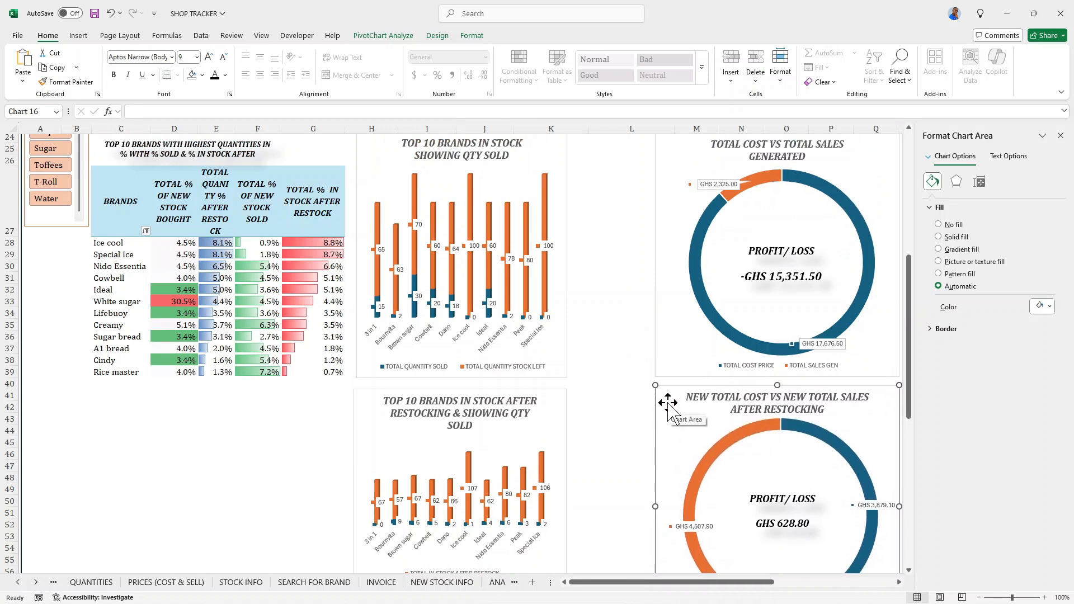
key(Up)
- Widen both top 10 stock column charts together into the empty space before the doughnut charts
drag(534, 162, 537, 161)
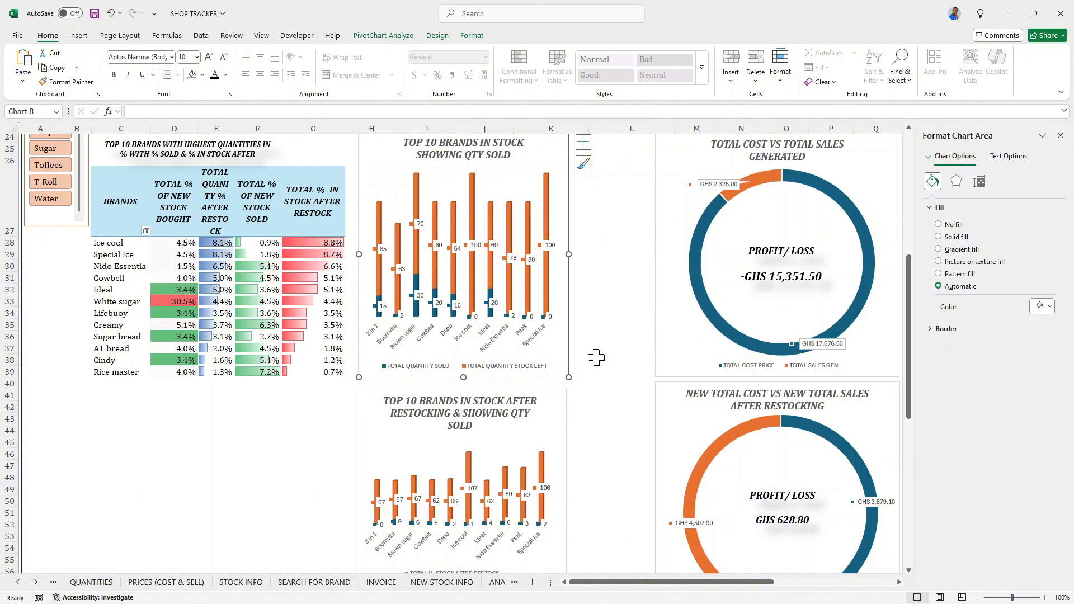
shift+click(551, 401)
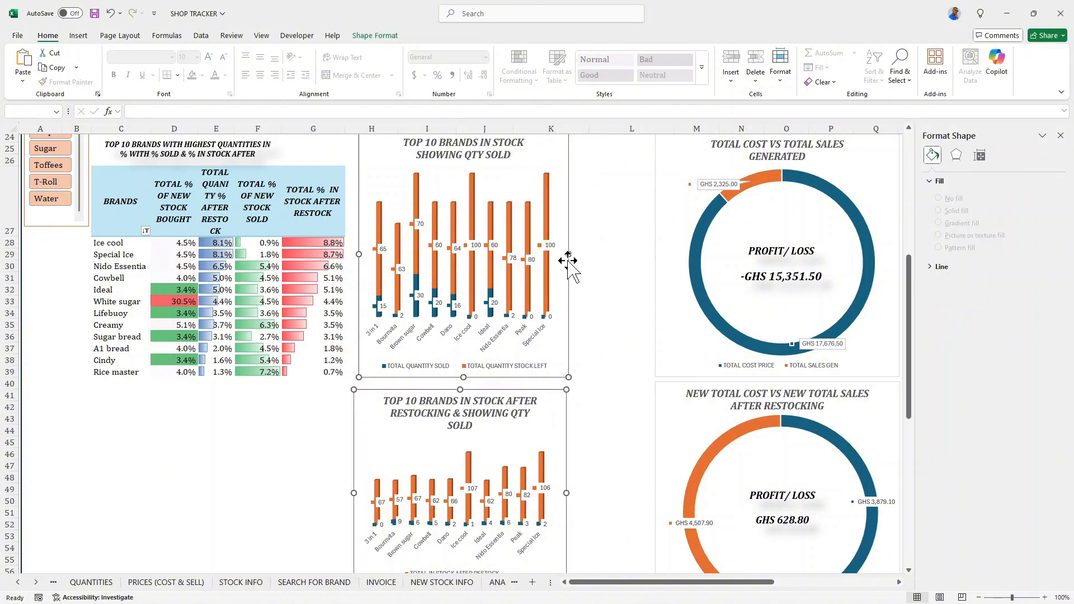
drag(568, 257, 617, 255)
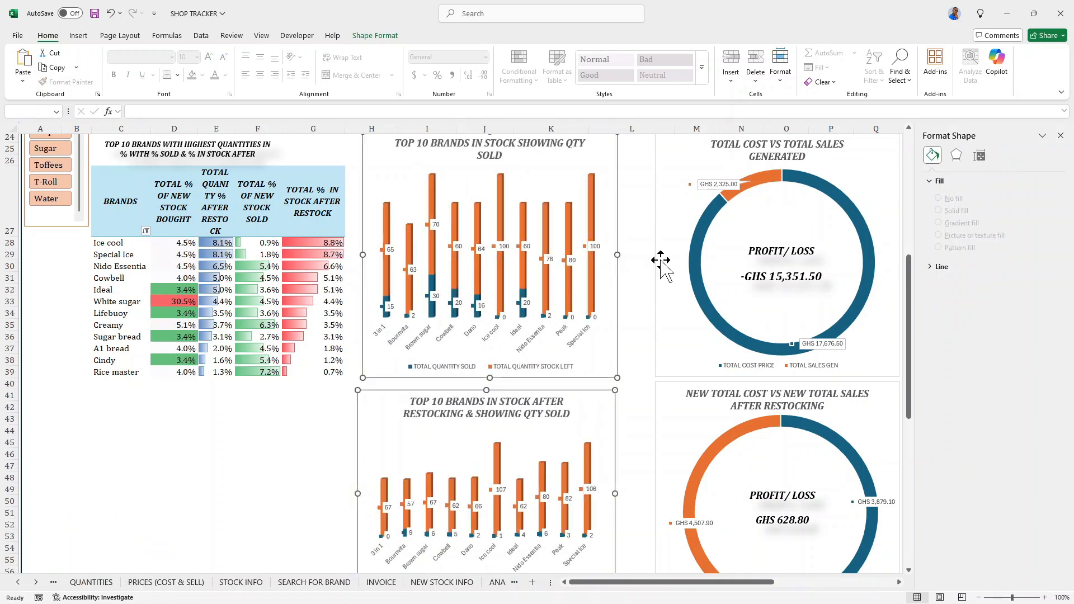
- Nudge both top 10 stock column charts right together, away from the brands table
key(Right)
key(Right)
key(Right)
key(Right)
key(Right)
key(Right)
key(Right)
key(Right)
key(Right)
key(Right)
key(Right)
key(Right)
key(Right)
key(Right)
key(Right)
key(Right)
key(Right)
key(Right)
key(Right)
key(Right)
key(Right)
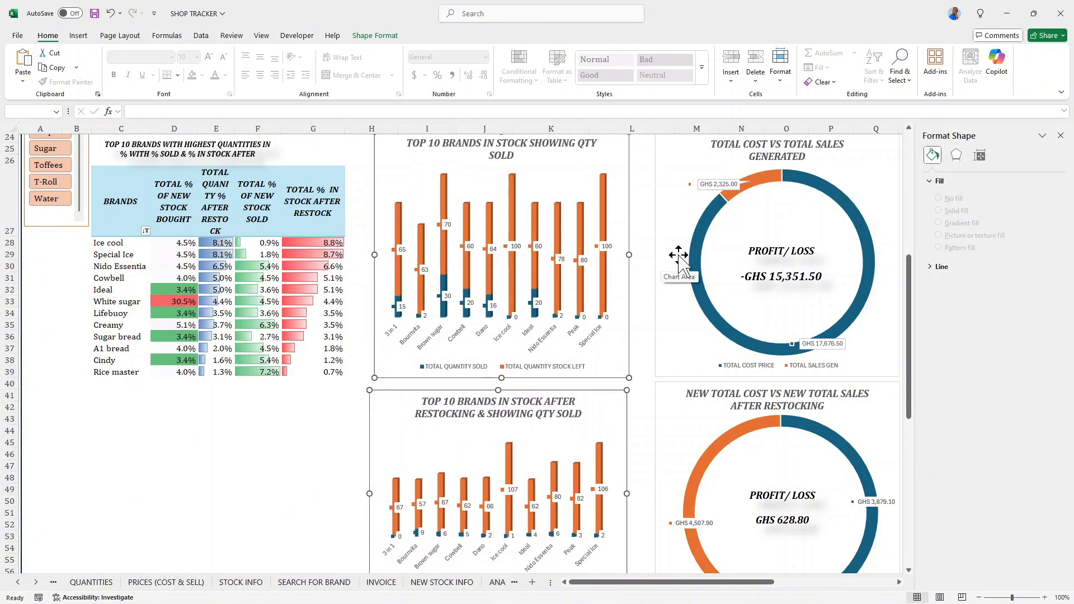
- Move both doughnut charts left together until they sit directly beside the top 10 stock column charts
click(673, 265)
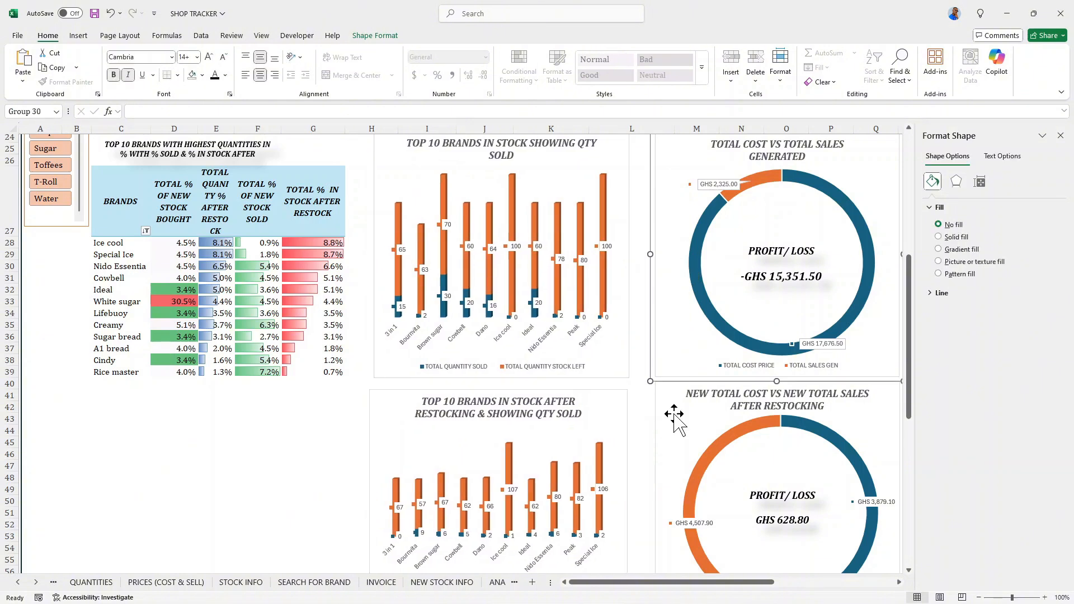
ctrl+click(682, 390)
key(Left)
key(Left)
key(Left)
key(Left)
key(Left)
key(Left)
key(Left)
key(Left)
key(Left)
key(Left)
key(Left)
key(Left)
key(Left)
key(Left)
key(Left)
key(Left)
key(Left)
key(Left)
key(Left)
key(Left)
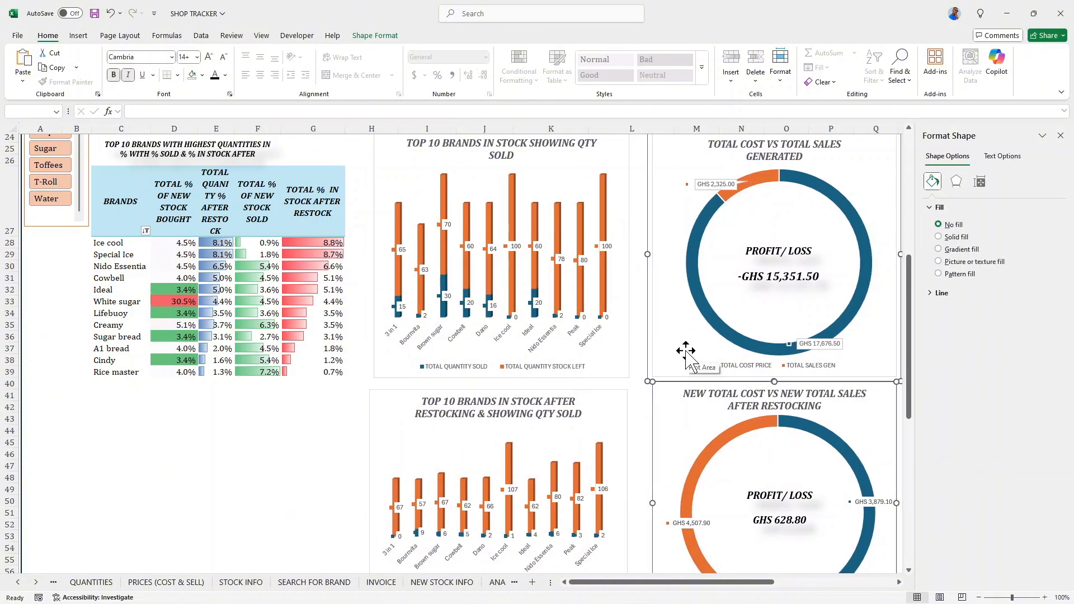
key(Left)
key(Left)
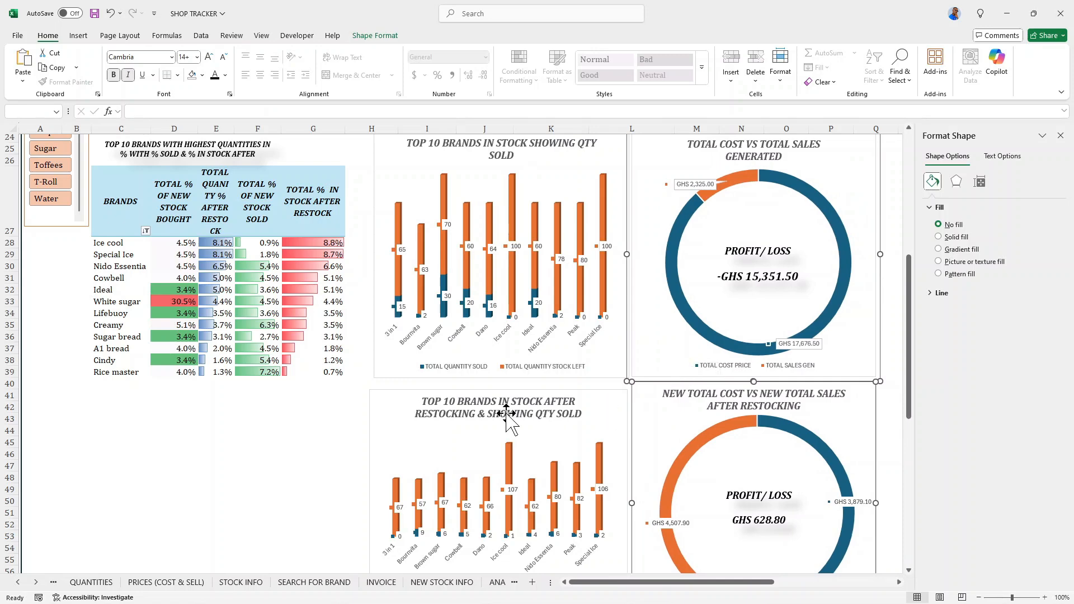
- Nudge the TOP 10 BRANDS IN STOCK AFTER RESTOCKING chart up to close the gap under the first stock chart
click(397, 413)
scroll(398, 335, down, 2)
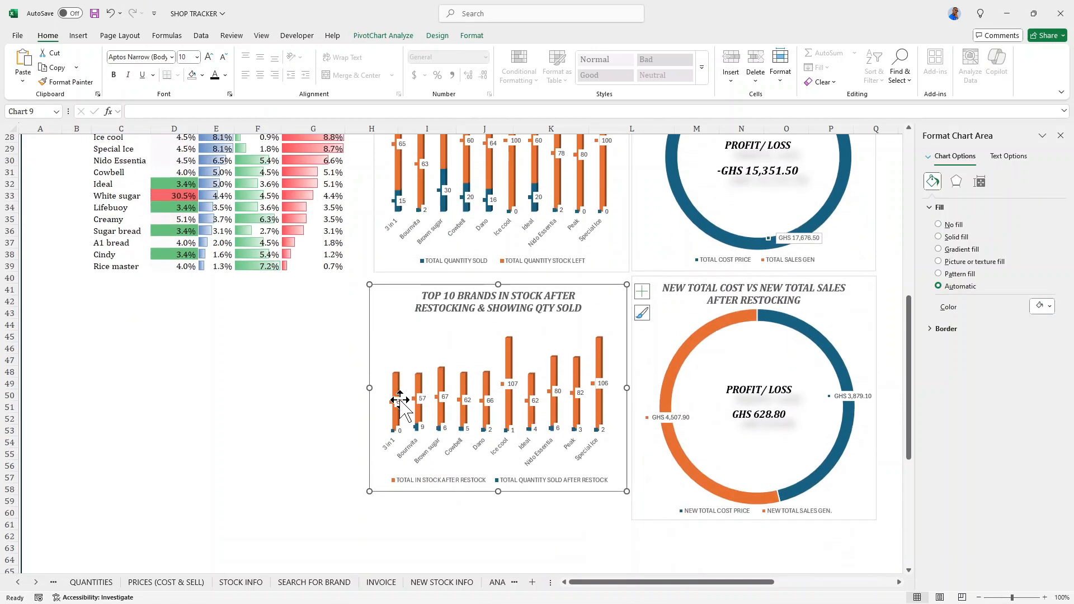
scroll(429, 322, up, 3)
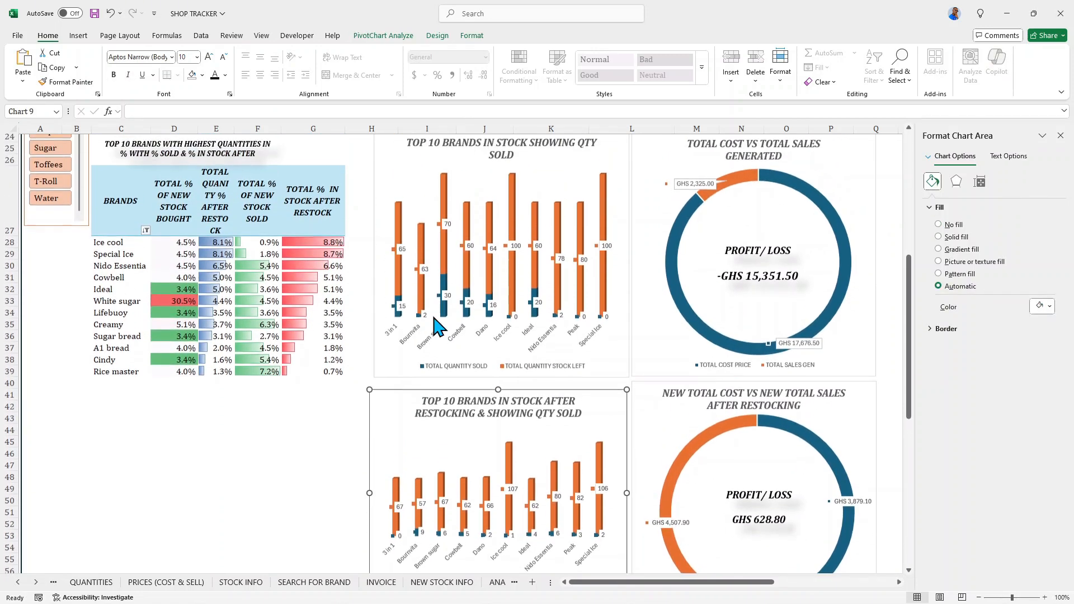
scroll(446, 330, down, 2)
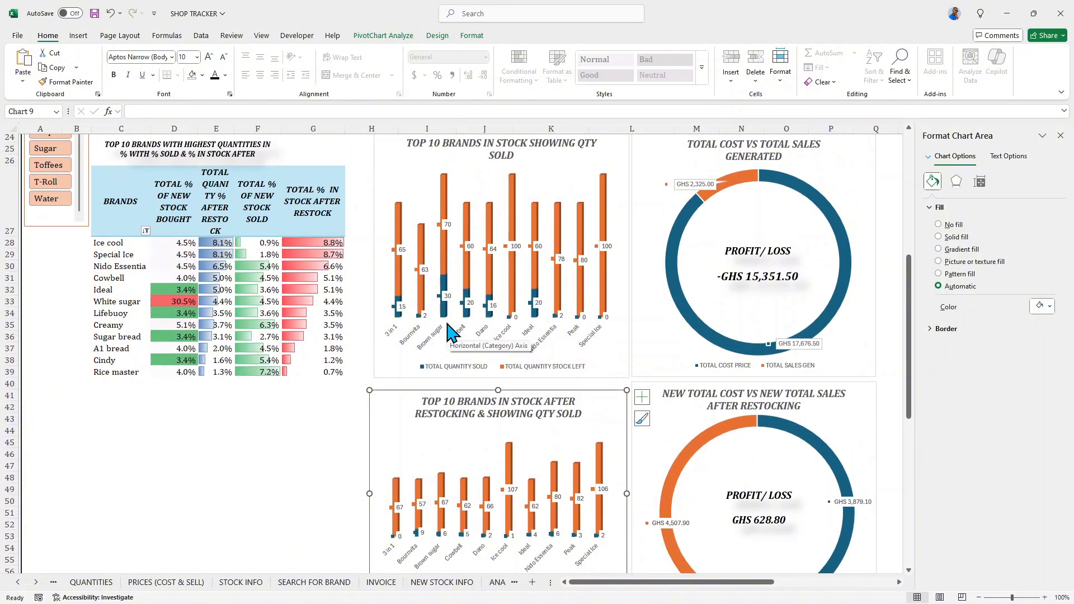
scroll(453, 330, up, 2)
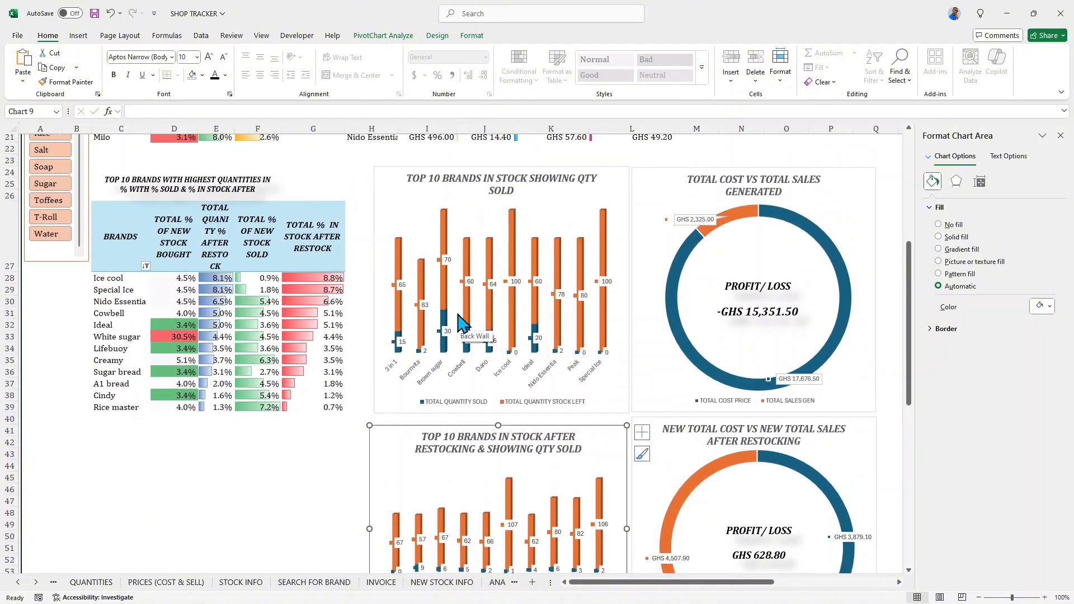
scroll(460, 323, down, 2)
key(Up)
key(Up)
key(Up)
key(Up)
key(Up)
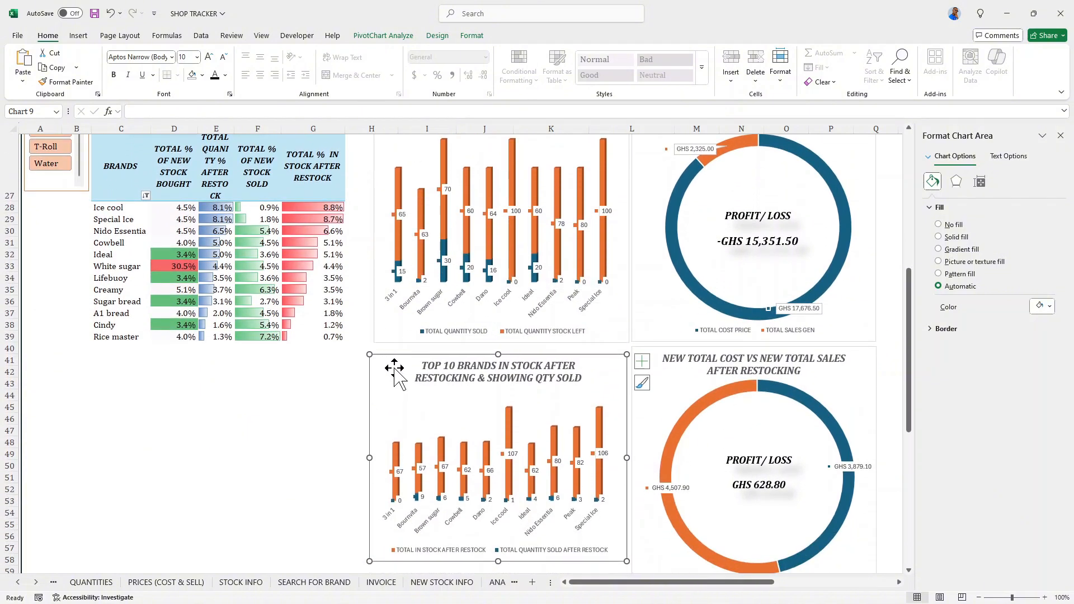
key(Up)
key(Up)
key(Up)
key(Up)
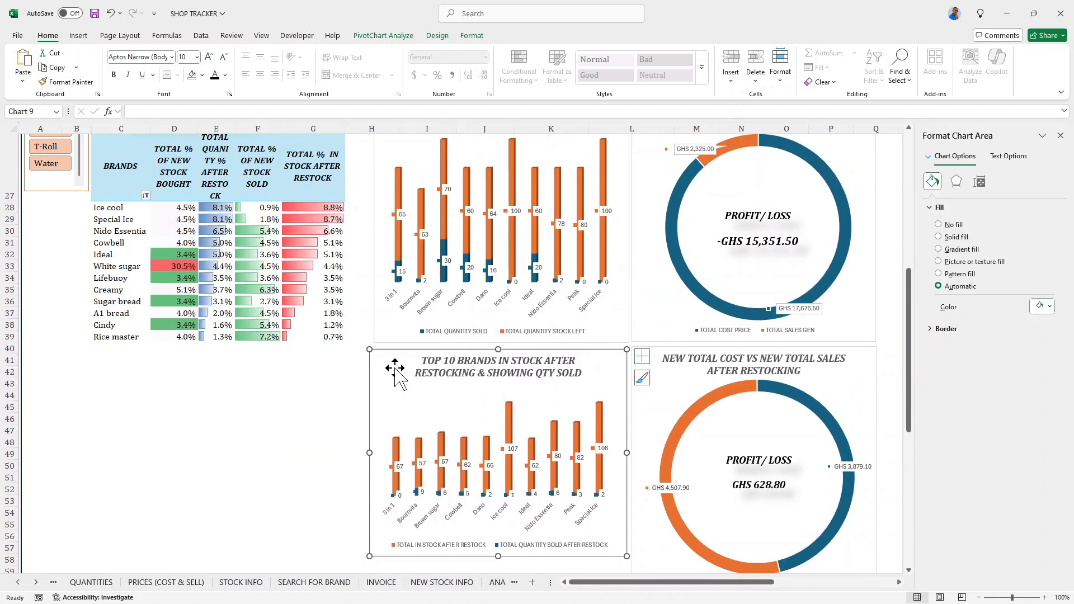
- Extend the after-restocking stock chart downward so its bottom edge lines up with the neighbouring doughnut chart
scroll(431, 413, down, 3)
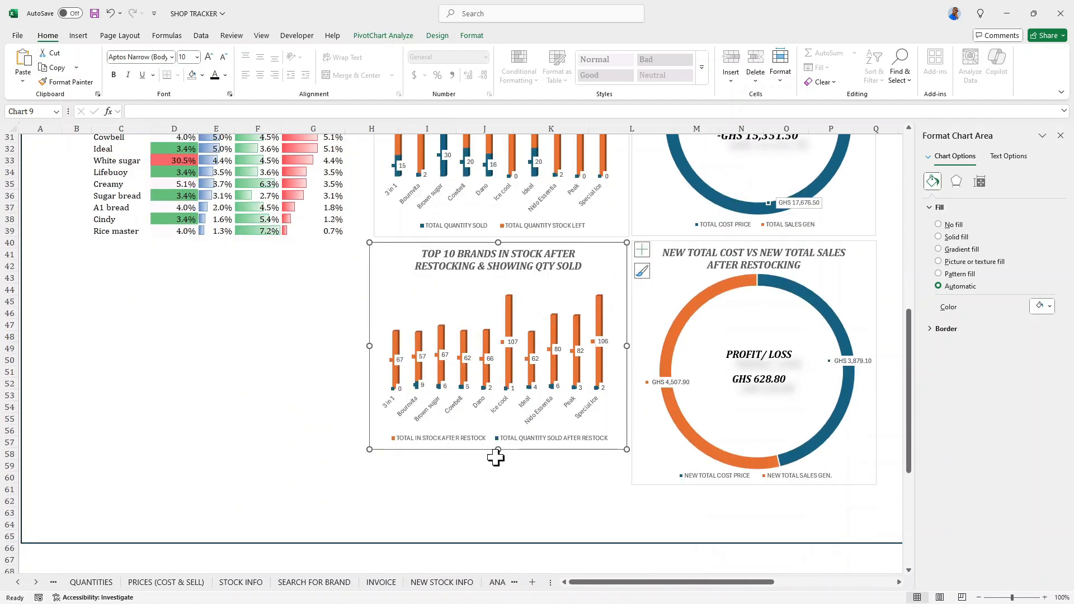
drag(496, 449, 490, 487)
scroll(475, 440, up, 10)
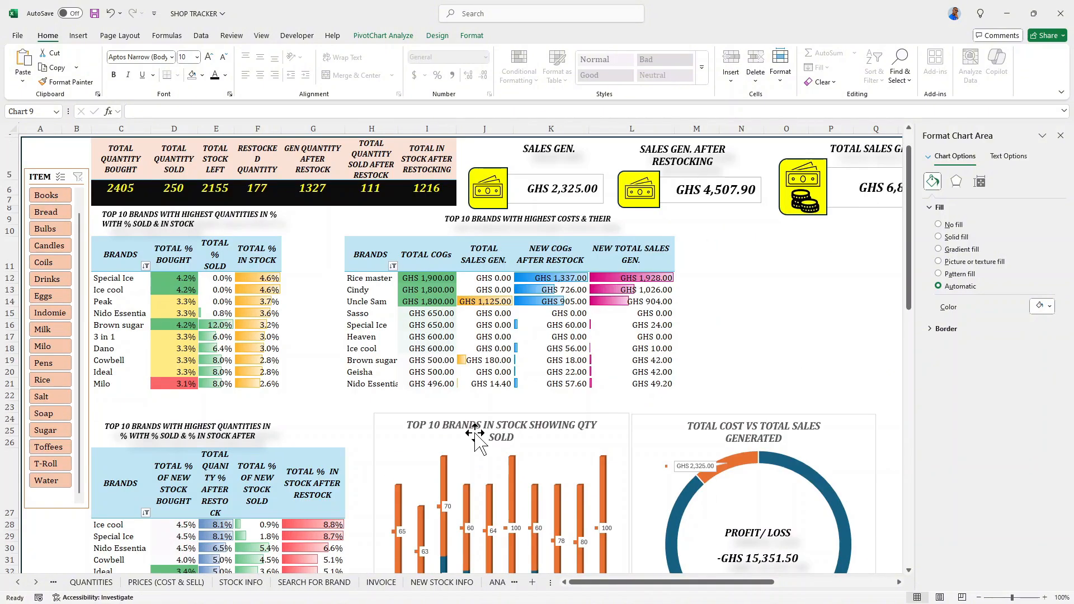
- Close the formatting pane and zoom the dashboard out to 90%
scroll(474, 440, up, 1)
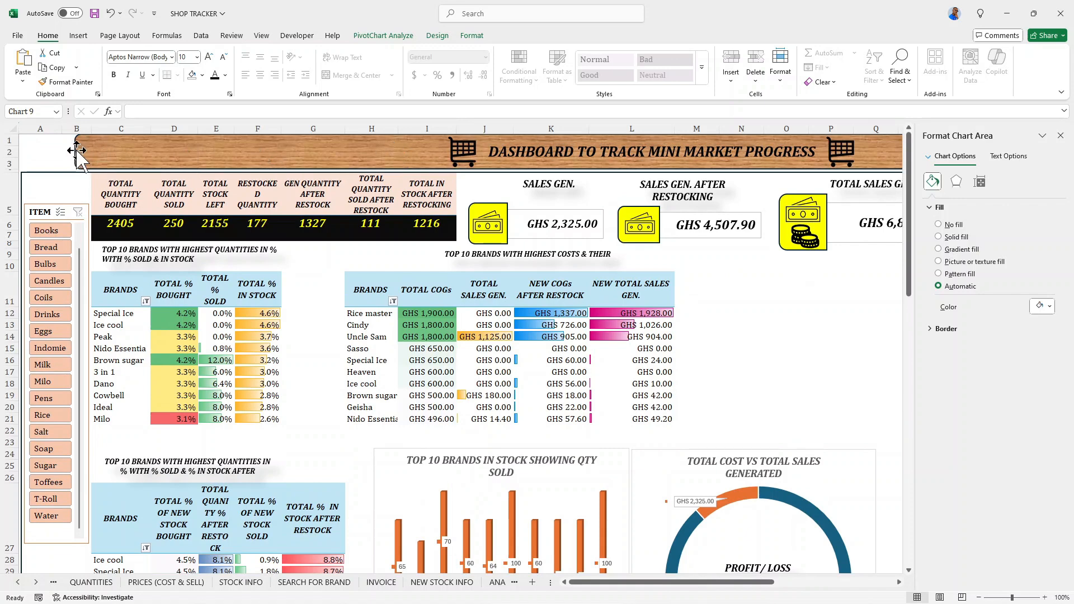
click(1061, 135)
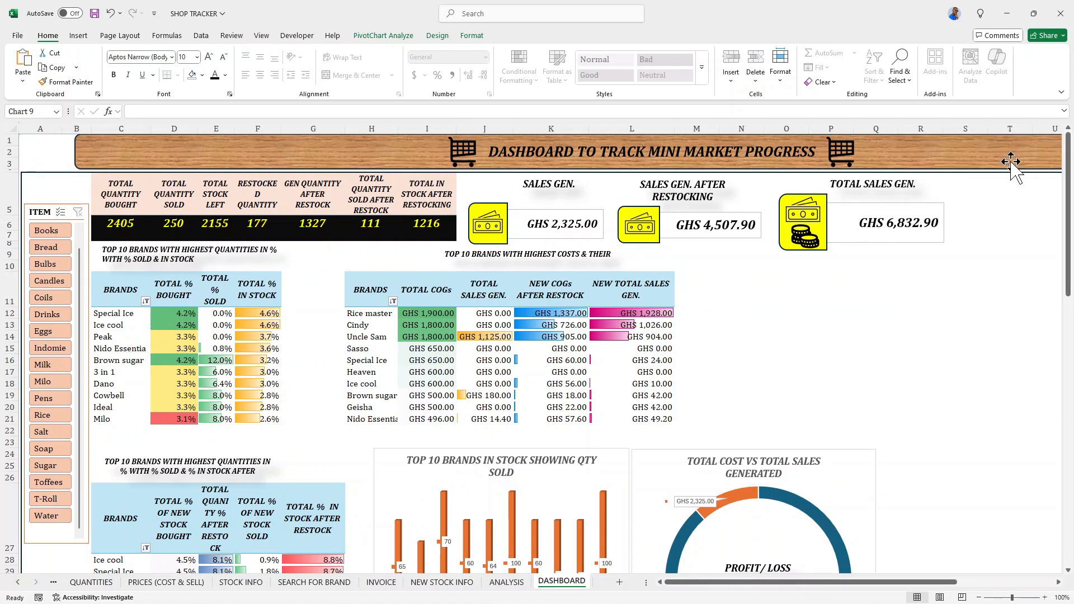
scroll(952, 482, down, 1)
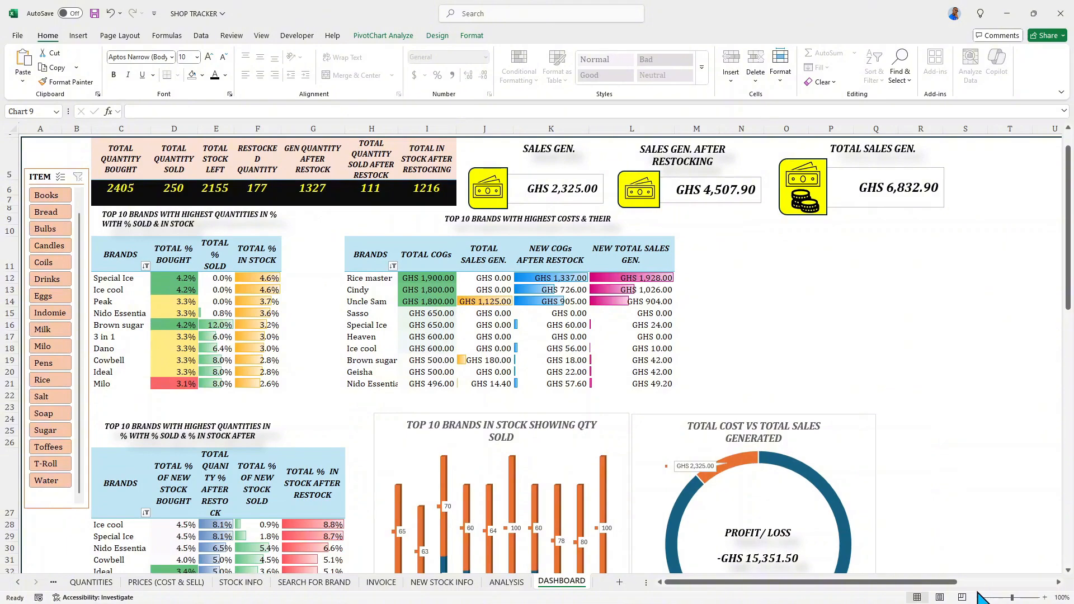
click(978, 598)
- Move the TOTAL COST VS TOTAL SALES GENERATED chart beside the highest-costs table, under the TOTAL SALES GEN. card
scroll(708, 396, up, 7)
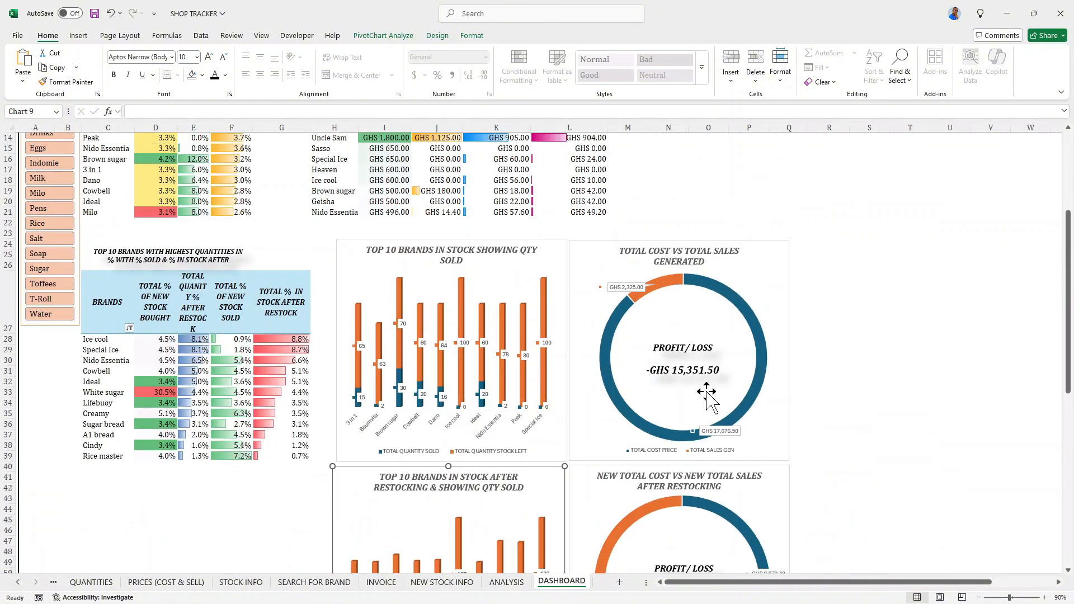
scroll(707, 391, up, 3)
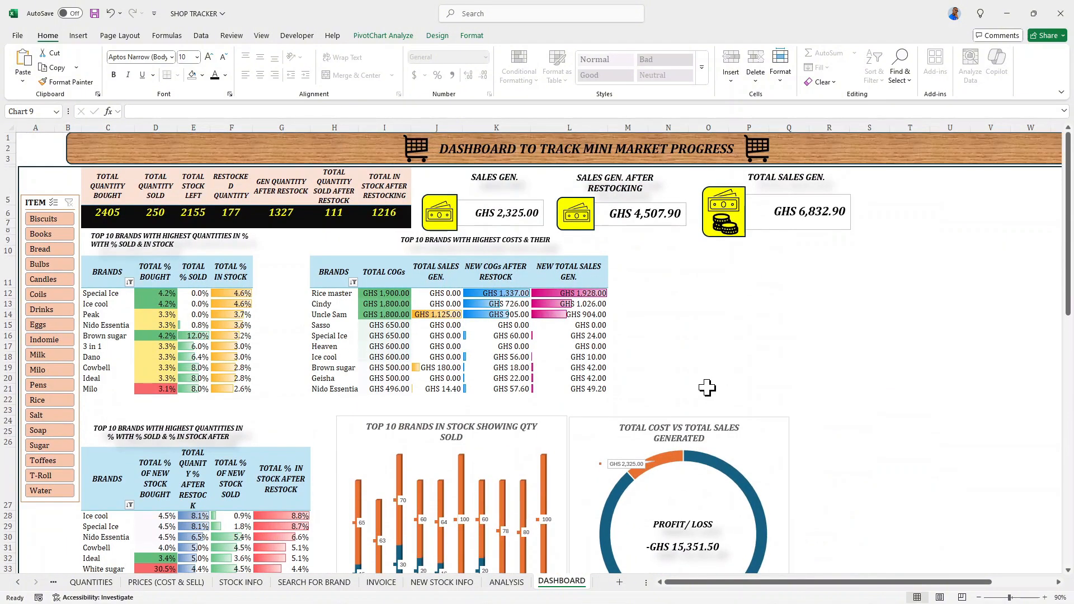
scroll(708, 388, down, 5)
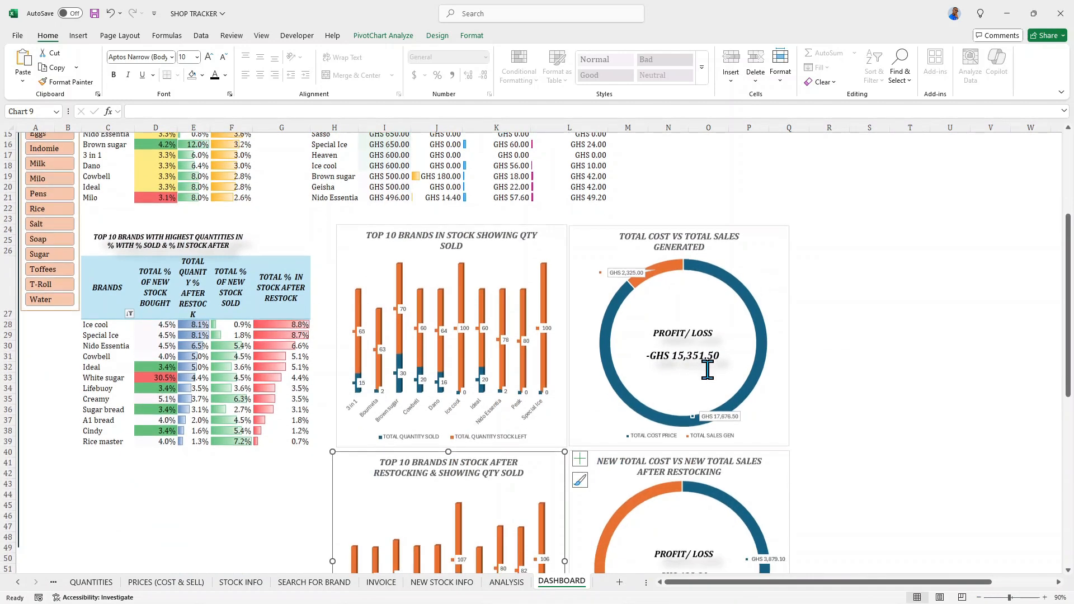
scroll(708, 370, down, 2)
scroll(708, 370, up, 7)
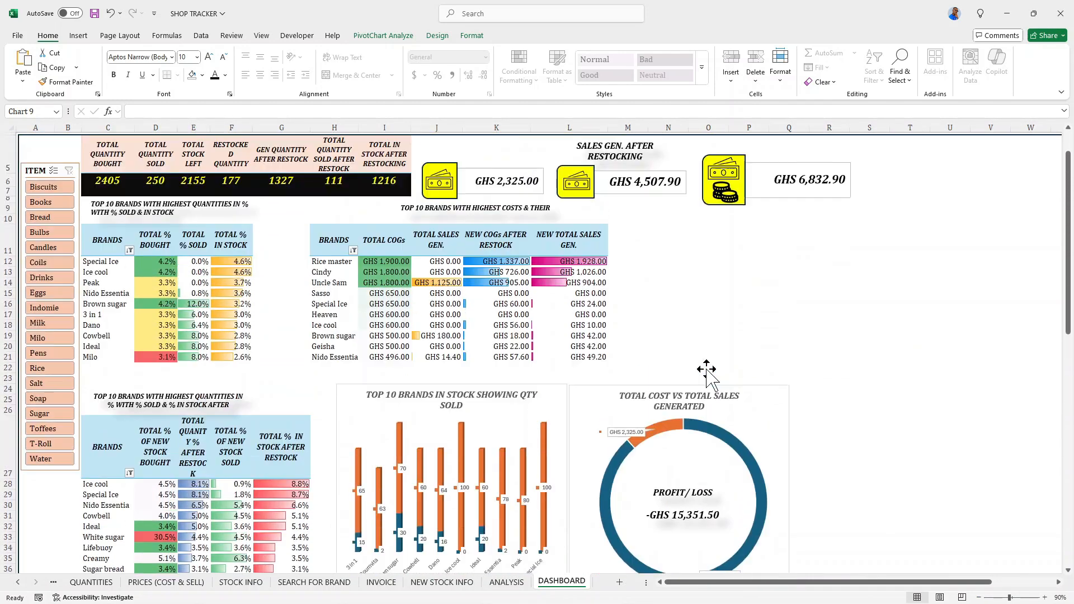
scroll(706, 369, up, 2)
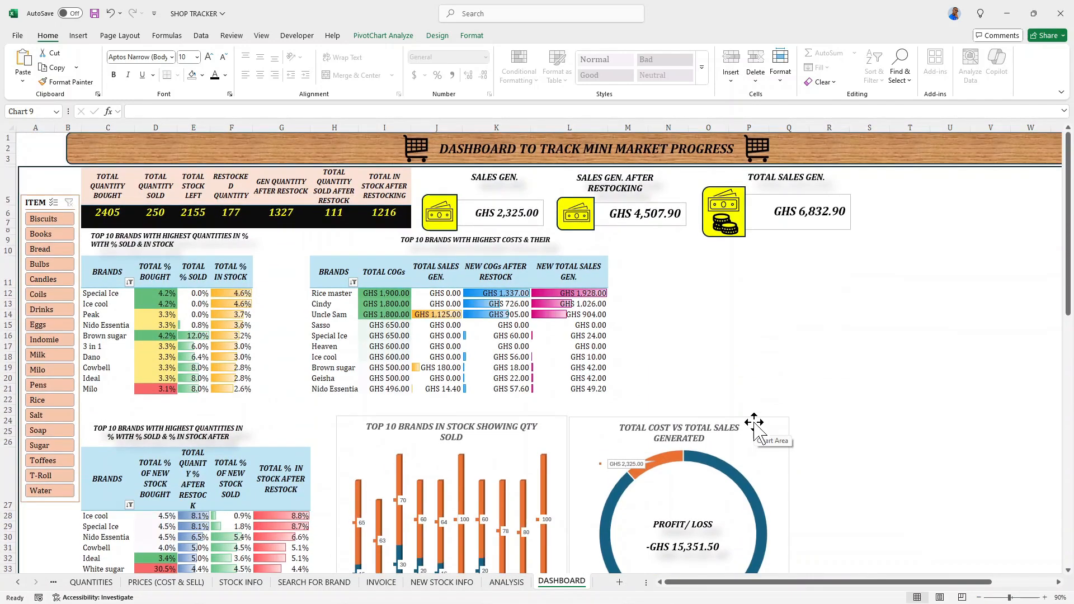
drag(754, 422, 817, 251)
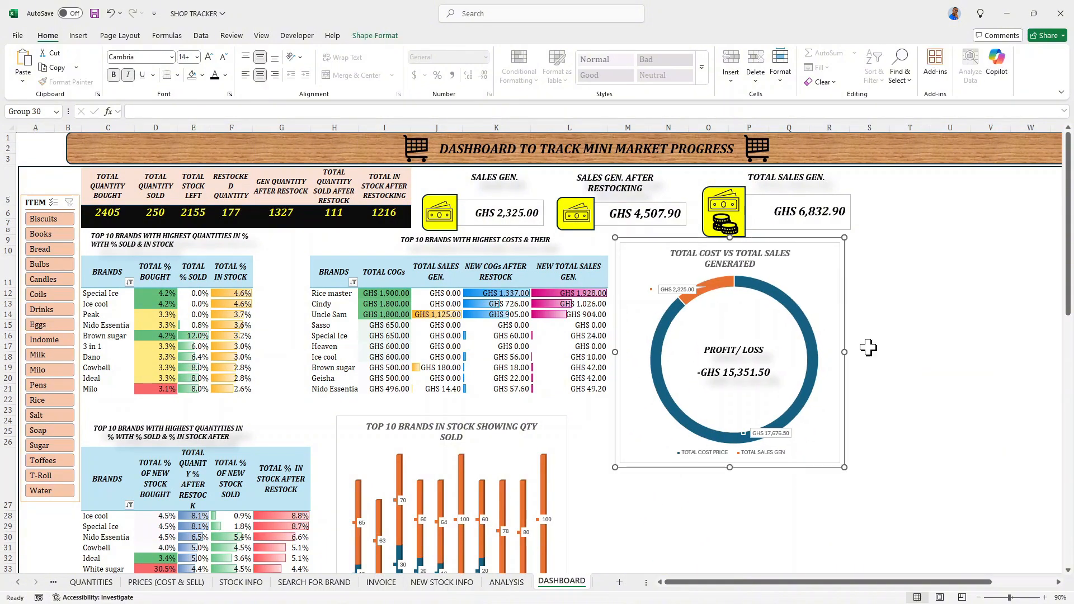
scroll(873, 364, down, 7)
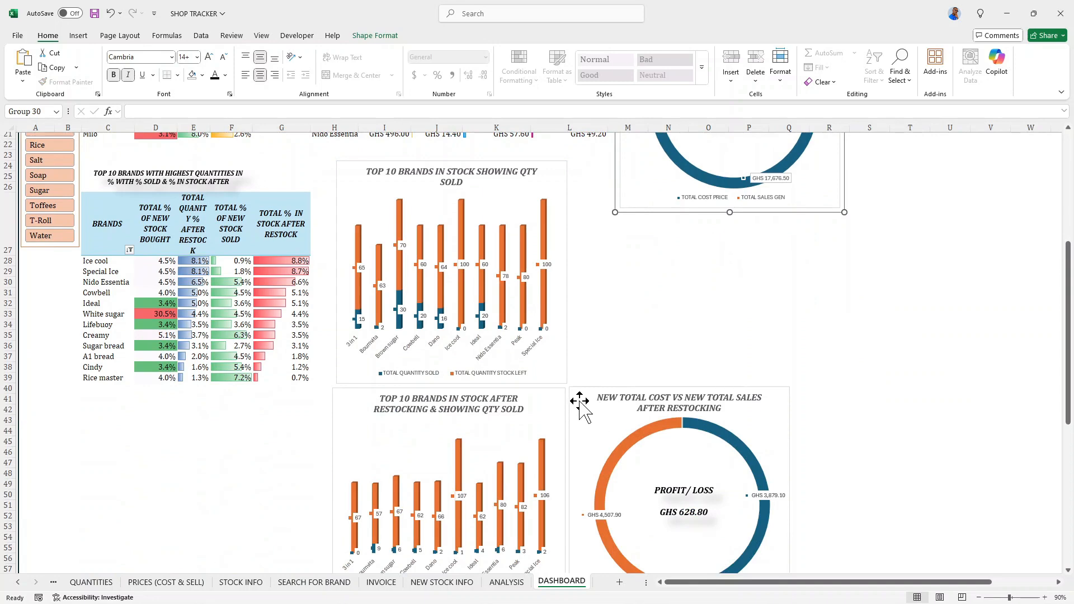
- Move the NEW TOTAL COST VS NEW TOTAL SALES AFTER RESTOCKING chart directly under the TOTAL COST VS TOTAL SALES GENERATED chart
drag(578, 405, 635, 229)
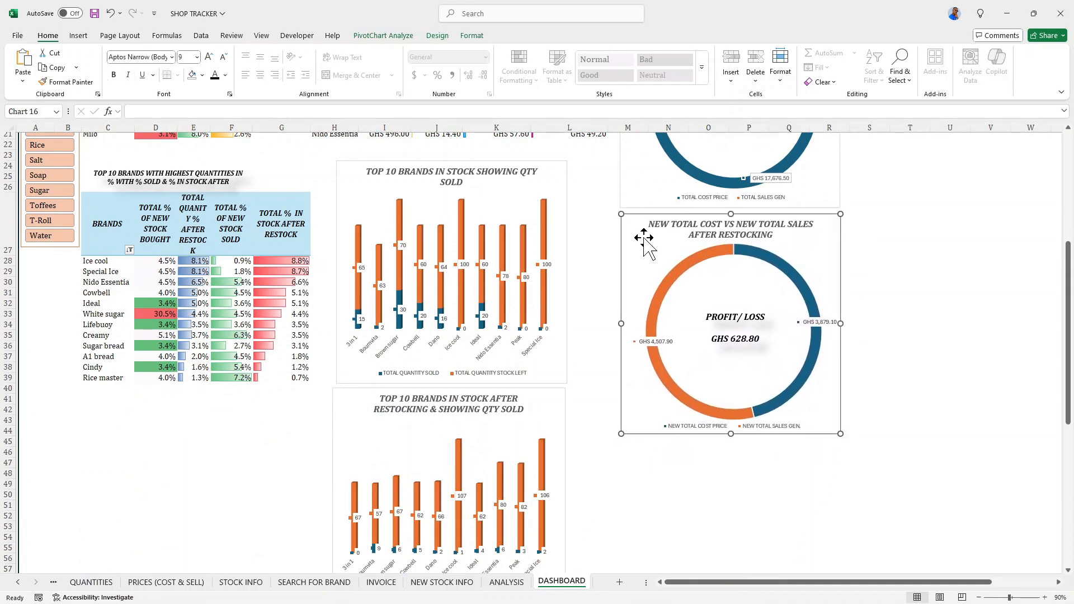
scroll(644, 235, up, 7)
scroll(644, 238, down, 5)
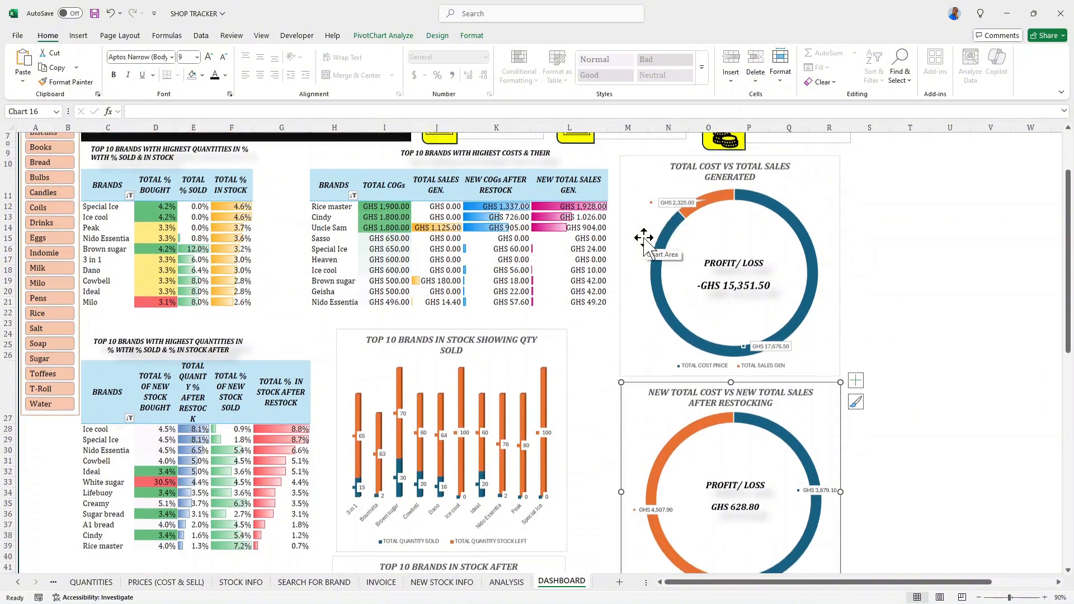
scroll(651, 243, down, 2)
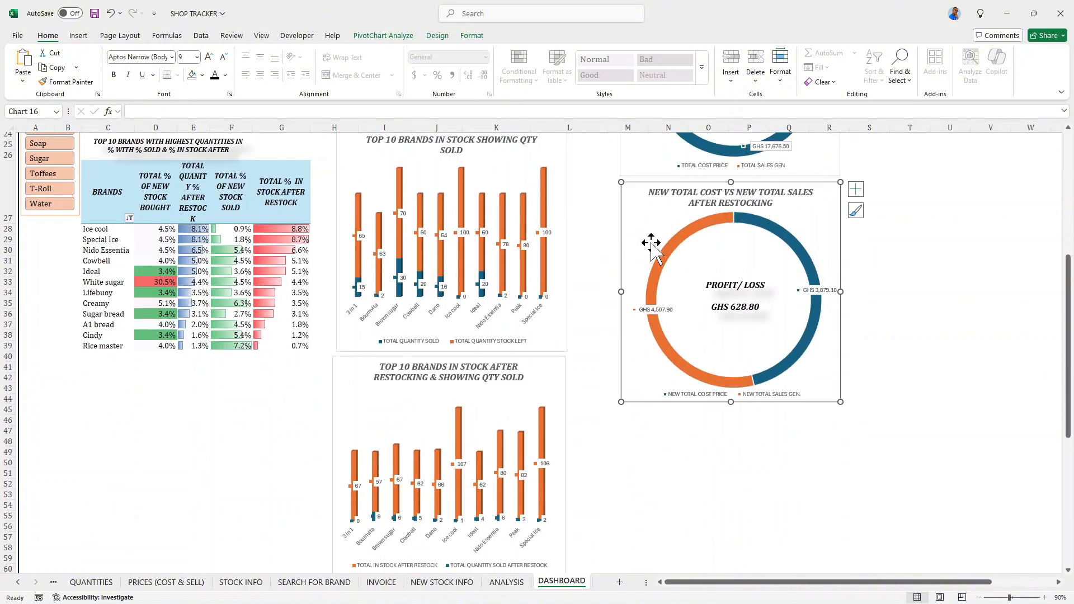
scroll(648, 235, up, 6)
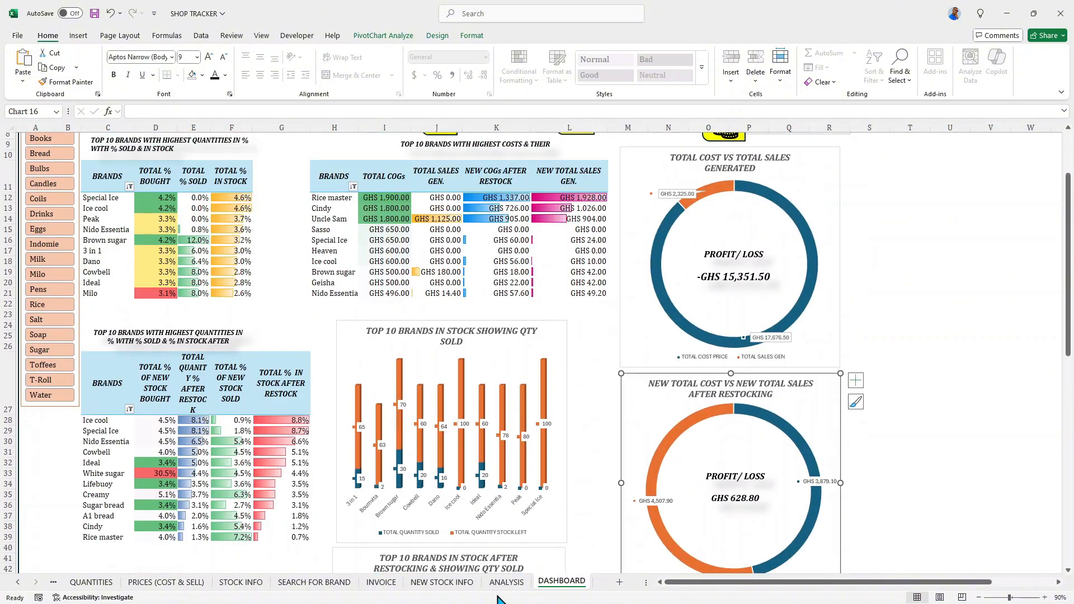
- Examine the source data on the ANALYSIS sheet, then the dashboard and the refresh option for its pivot charts
click(506, 584)
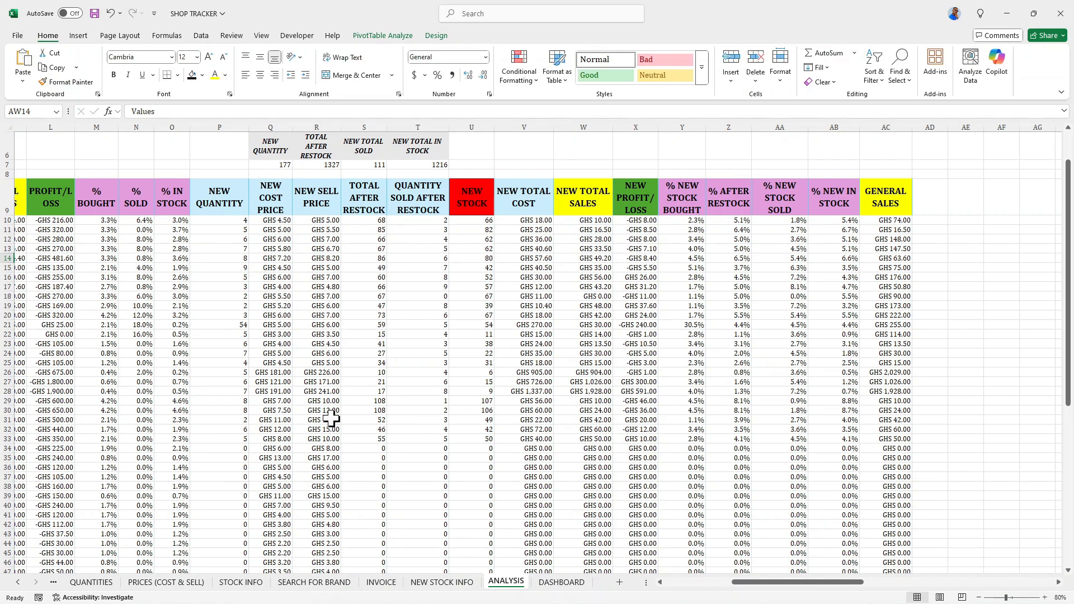
drag(799, 584, 571, 585)
scroll(497, 413, down, 3)
scroll(841, 422, up, 1)
scroll(808, 263, up, 1)
click(561, 583)
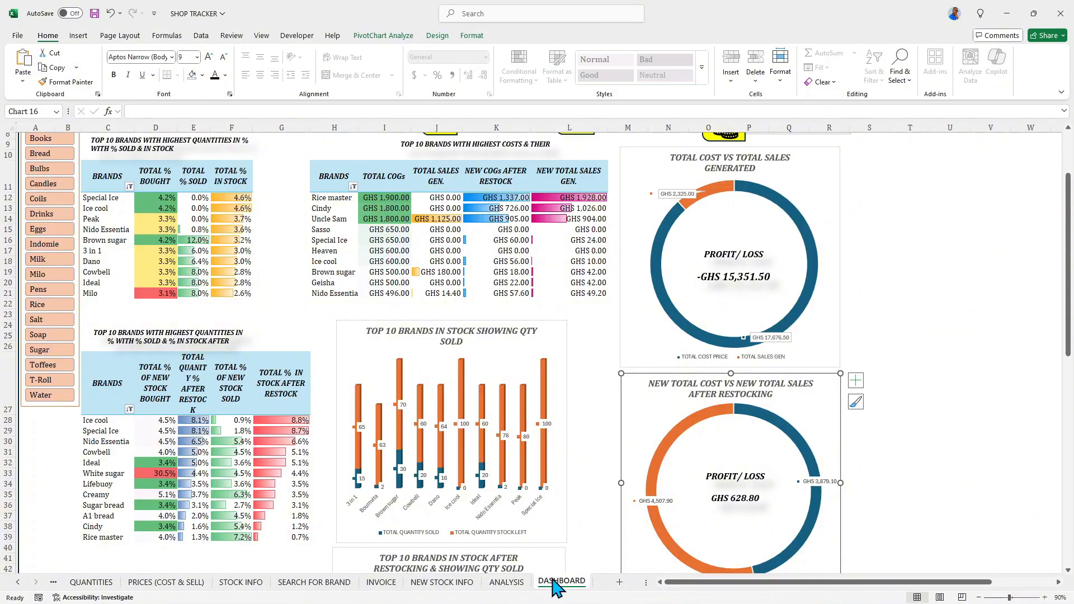
scroll(582, 475, up, 3)
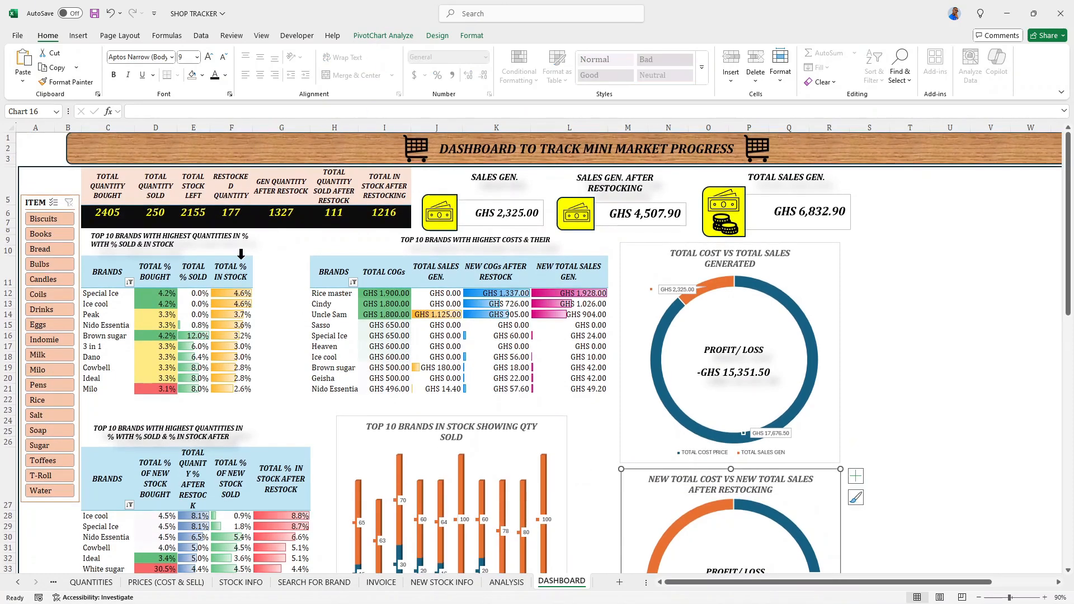
click(377, 37)
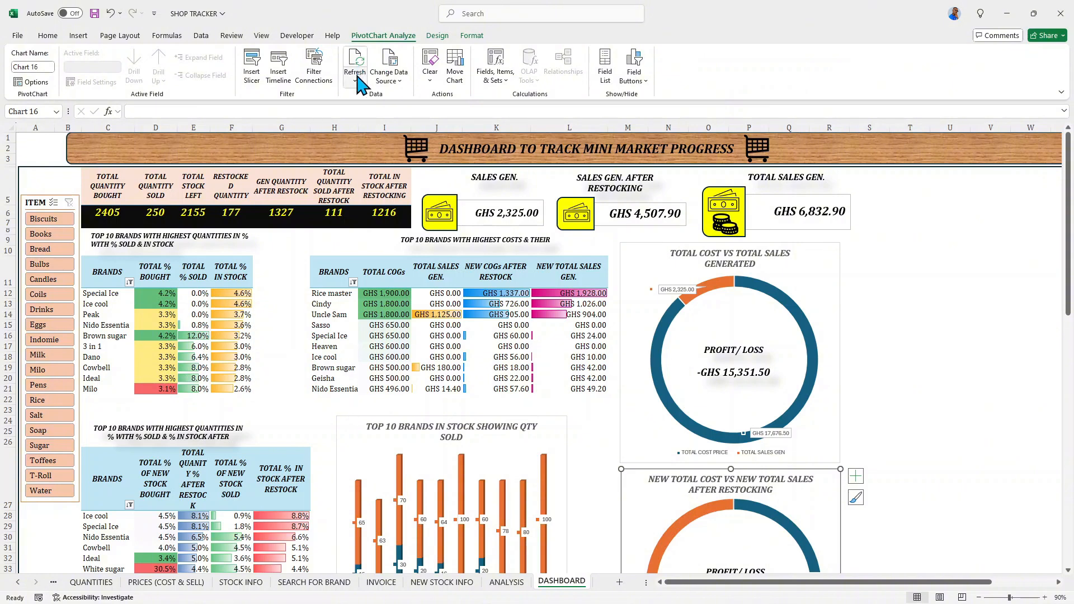
scroll(493, 372, down, 2)
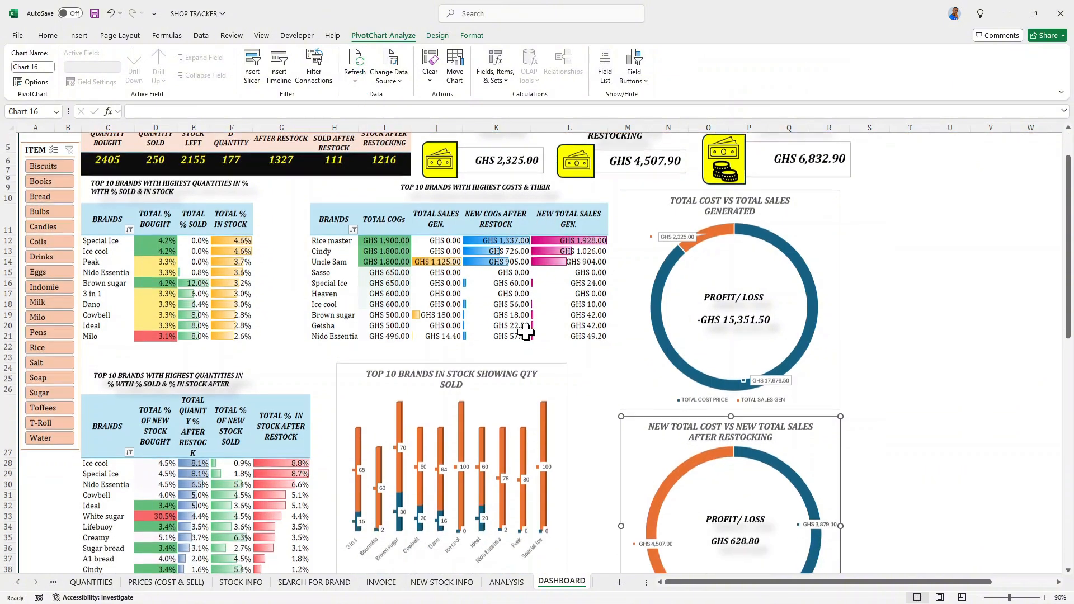
scroll(392, 336, up, 2)
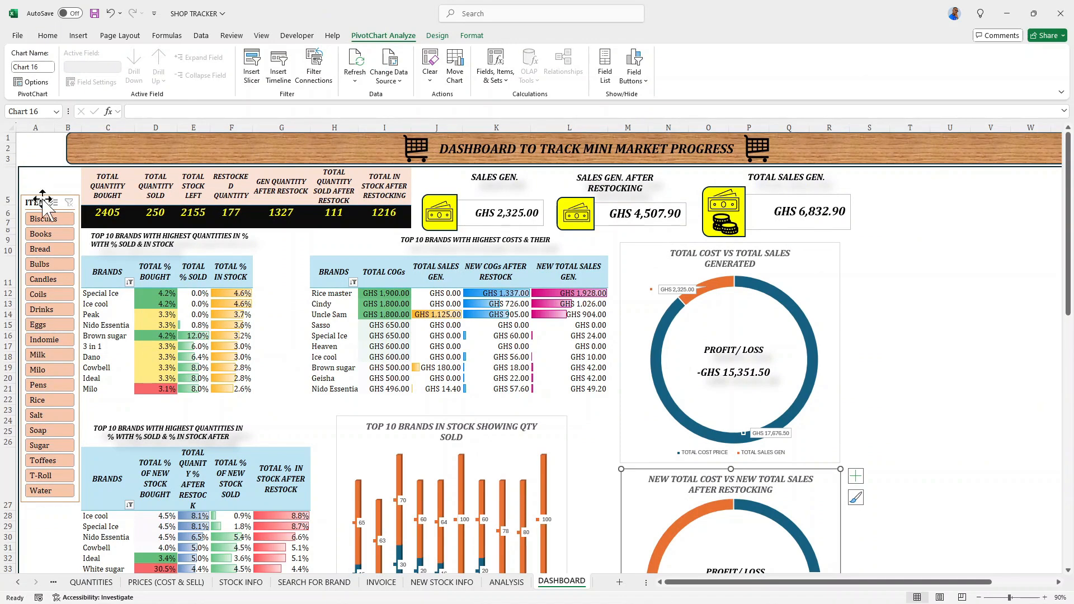
- Draw a rectangle about 1.04" wide and 0.35" high above the ITEM slicer and label it UPDATE
click(78, 37)
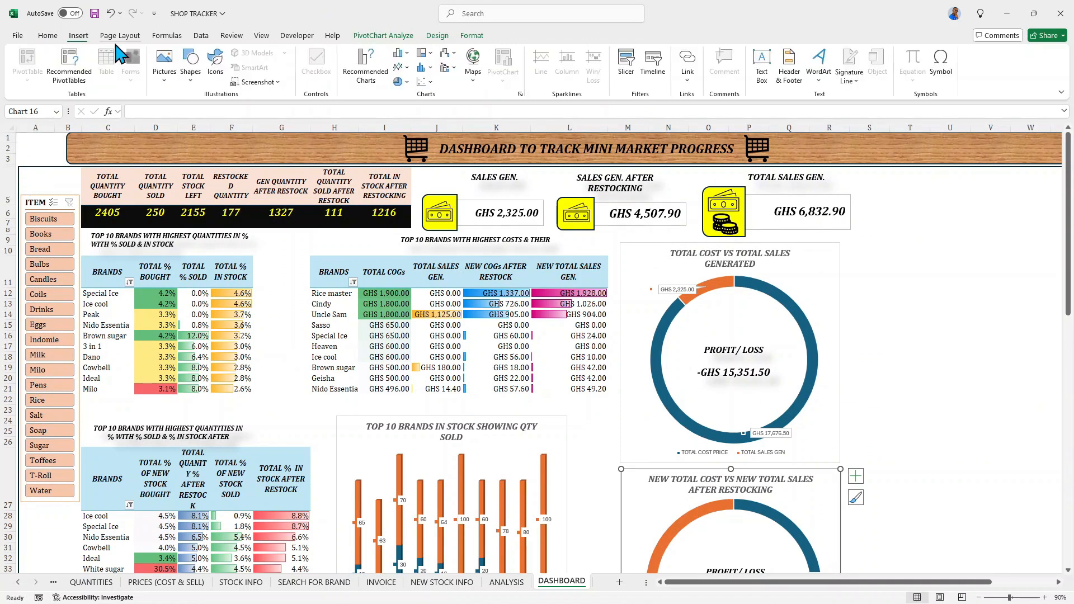
click(190, 64)
click(268, 112)
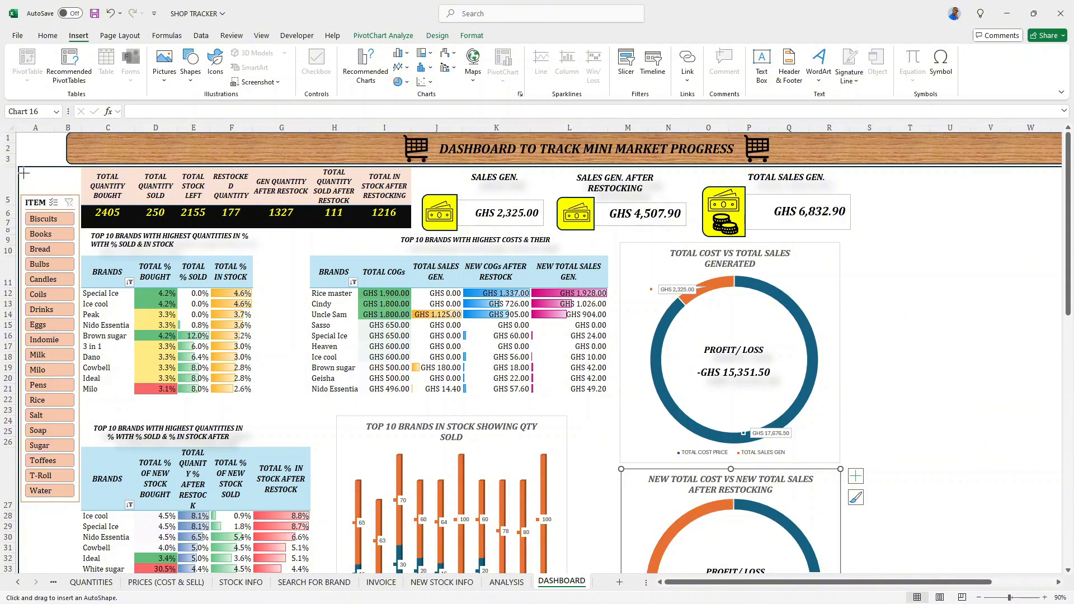
mouse_move(25, 174)
mouse_down()
mouse_move(55, 196)
mouse_move(73, 191)
mouse_up()
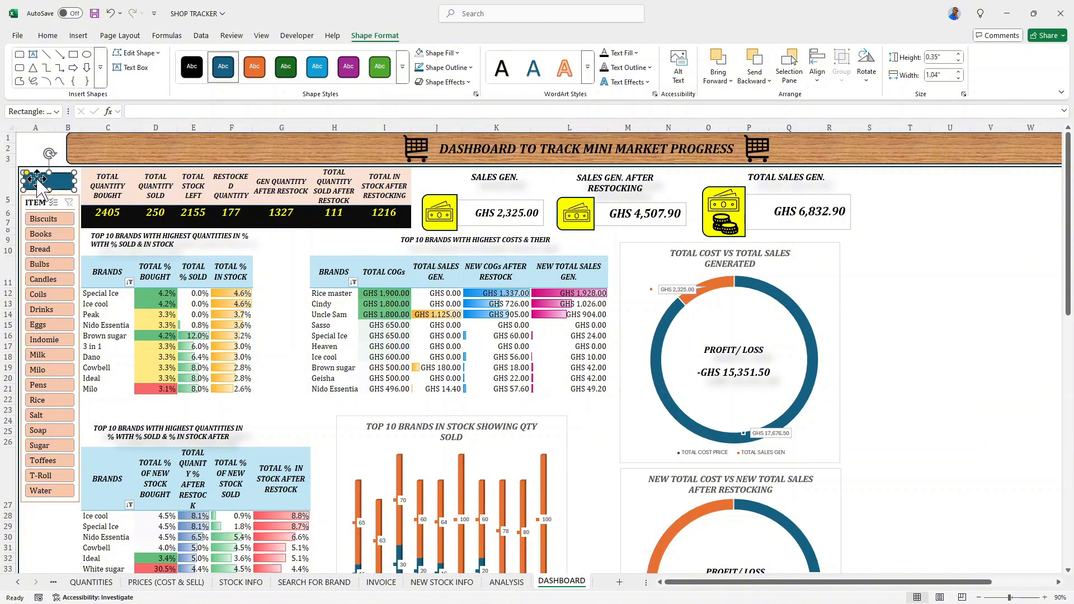
text(UPDATE)
- Format the UPDATE label as bold italic black Cambria, size 14, centred horizontally and vertically in its rectangle
double_click(37, 180)
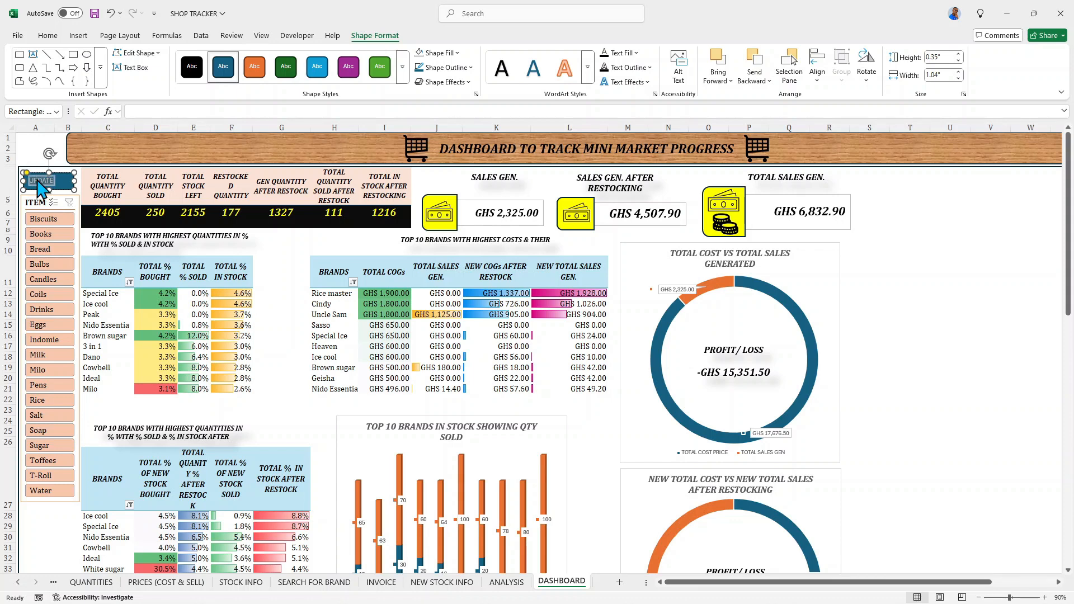
click(47, 37)
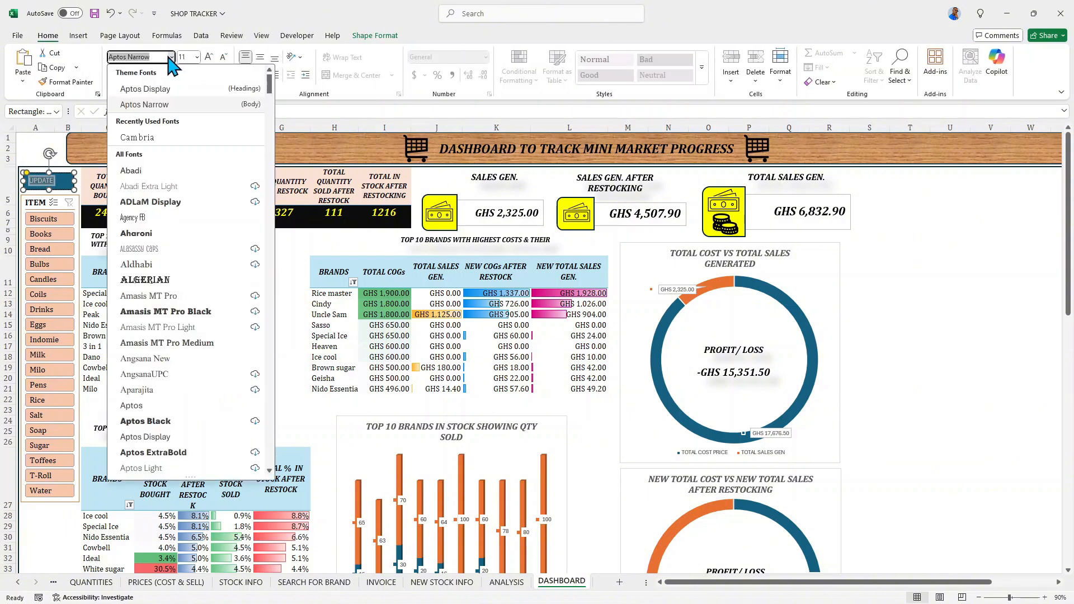
click(171, 57)
click(143, 143)
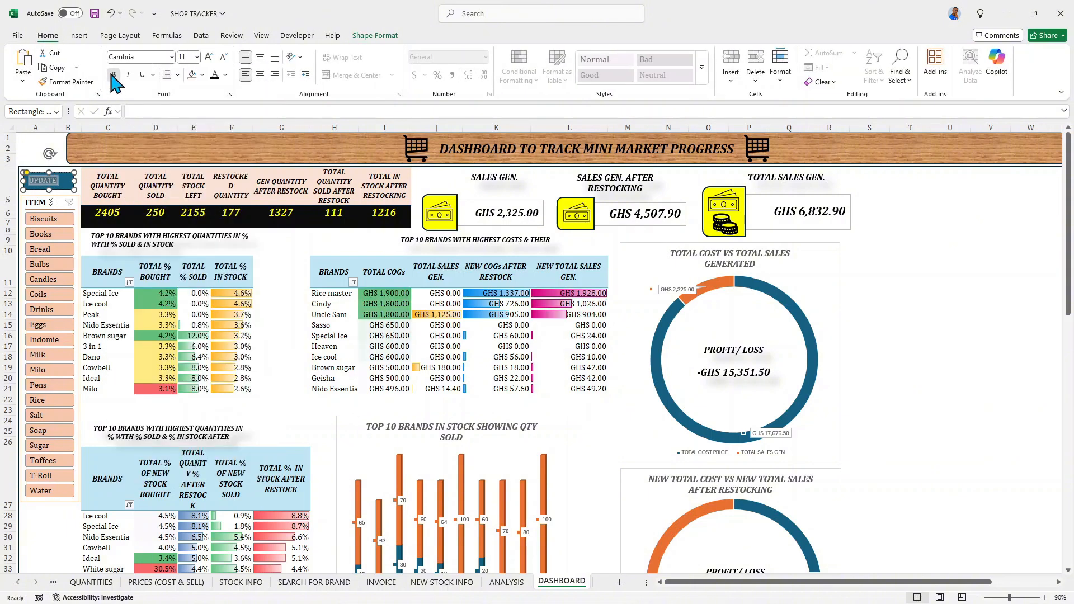
click(126, 75)
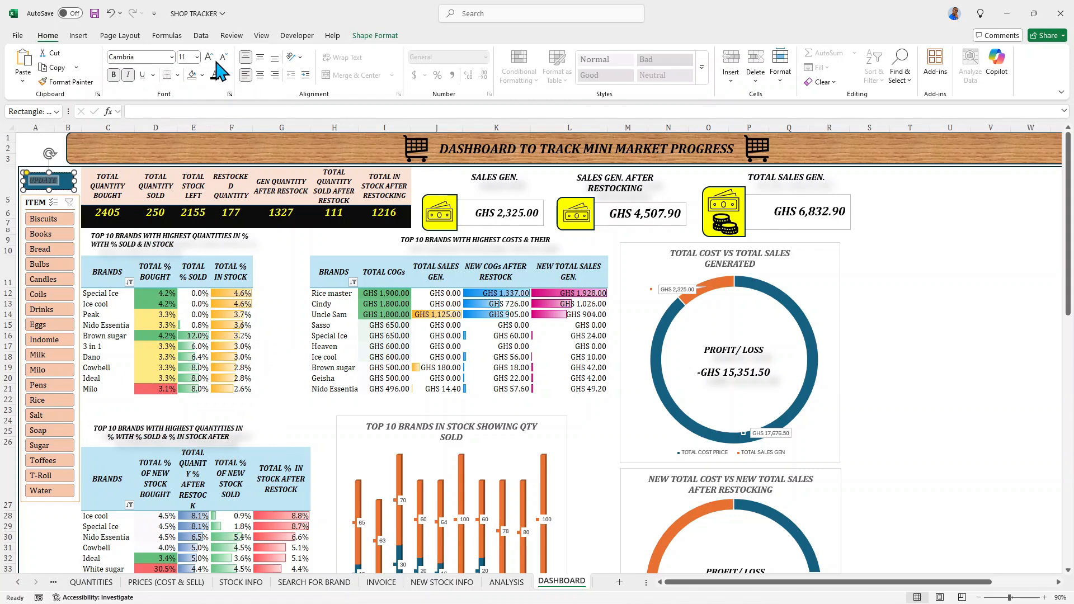
click(260, 57)
click(260, 74)
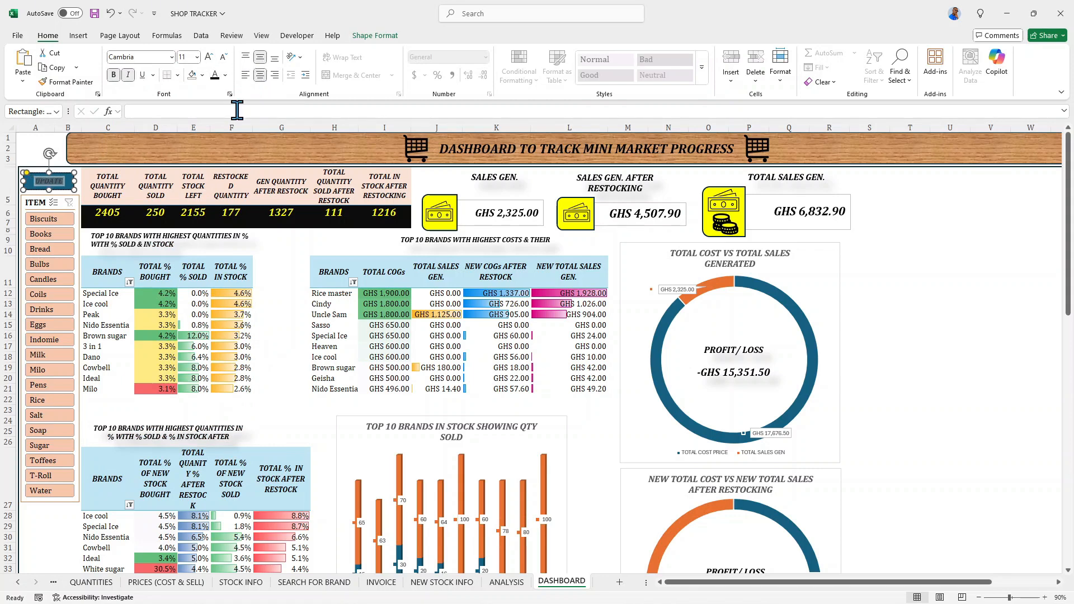
click(208, 57)
click(209, 55)
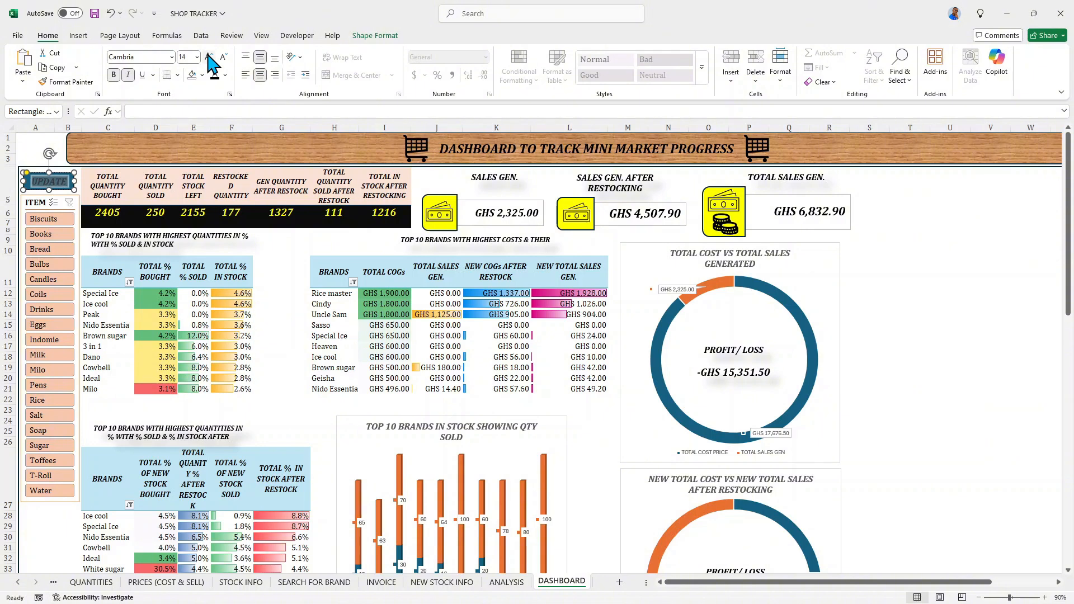
- Remove the UPDATE rectangle's fill and outline, apply the fourth preset shape effect, and deselect the shape
click(371, 37)
click(455, 53)
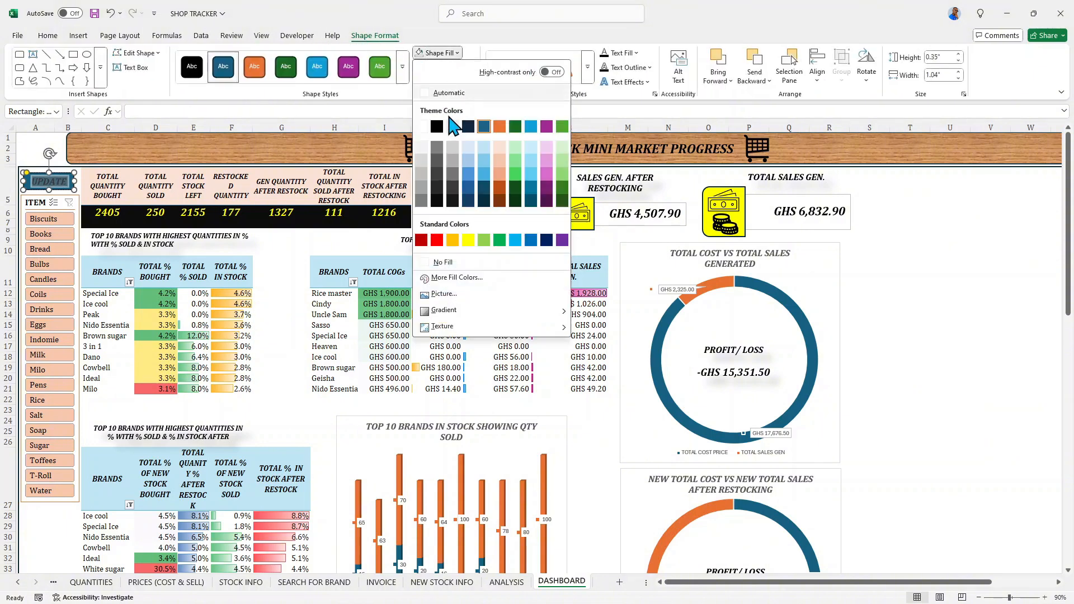
click(440, 263)
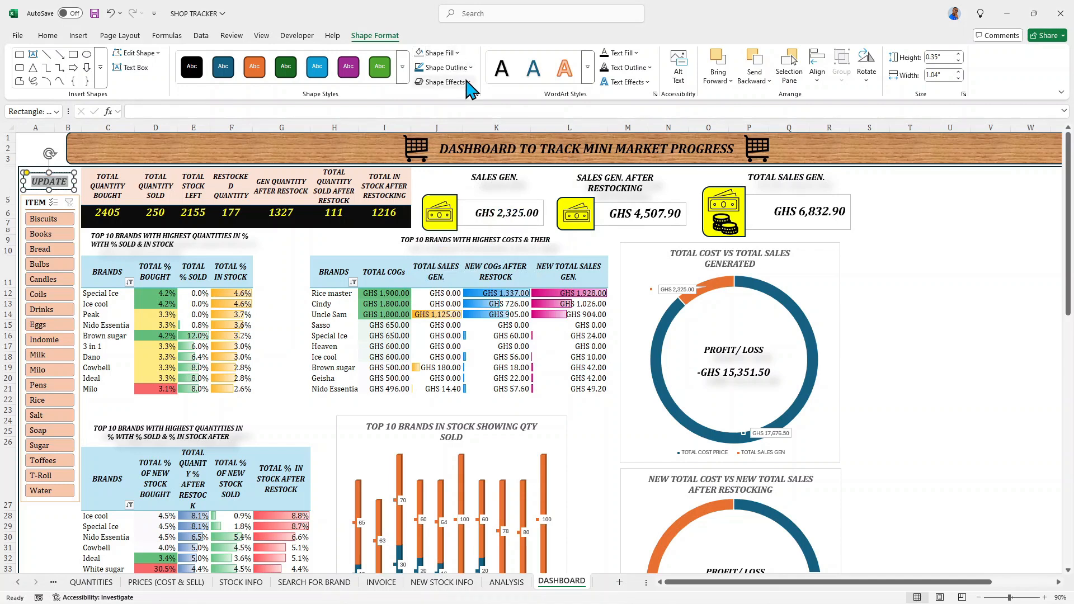
click(467, 83)
mouse_move(492, 103)
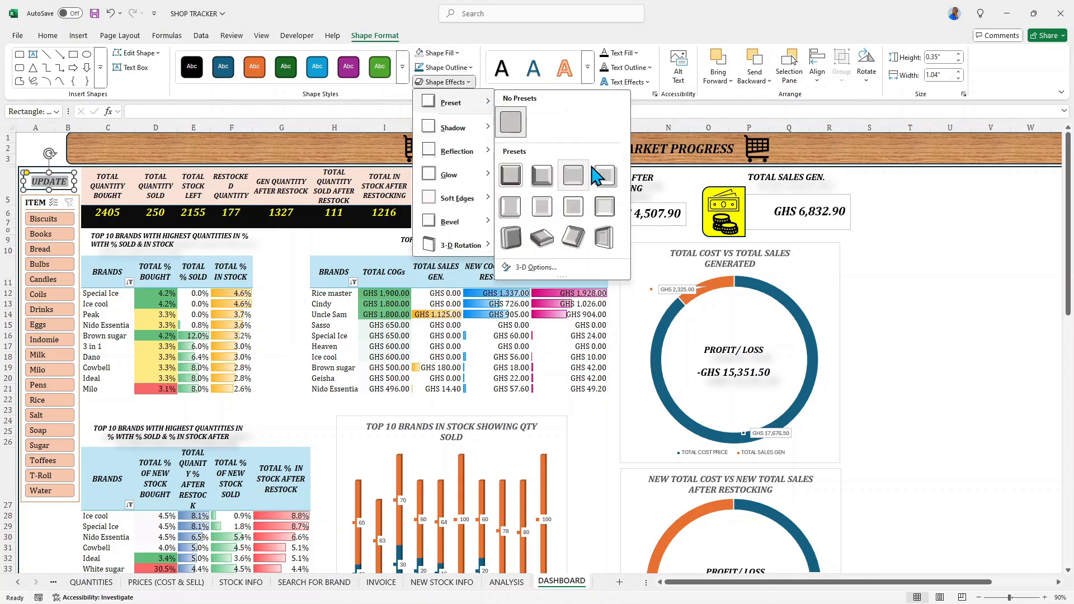
click(602, 176)
click(950, 223)
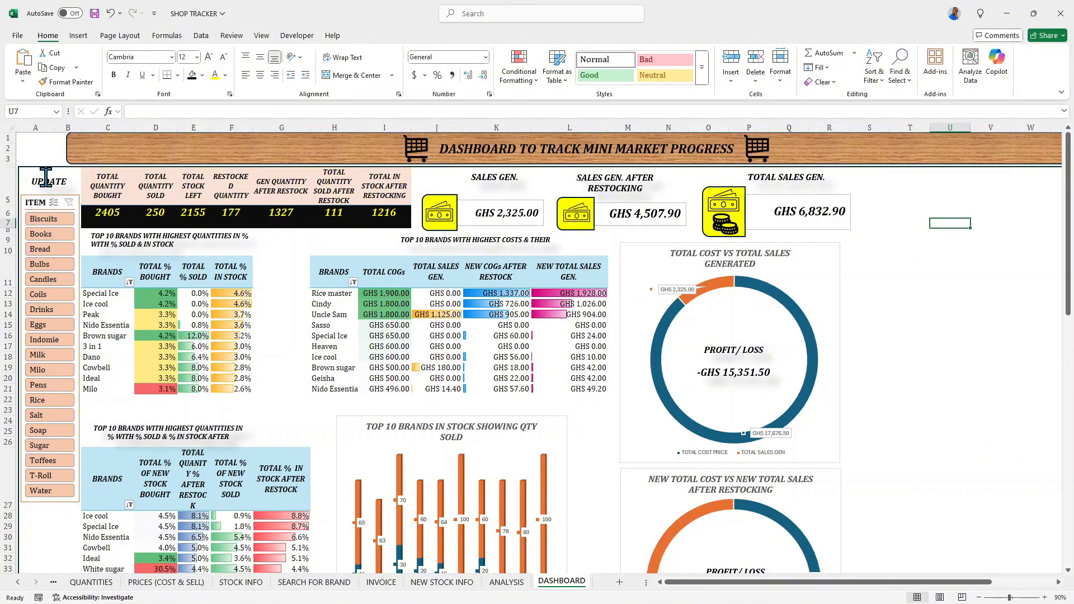
click(46, 178)
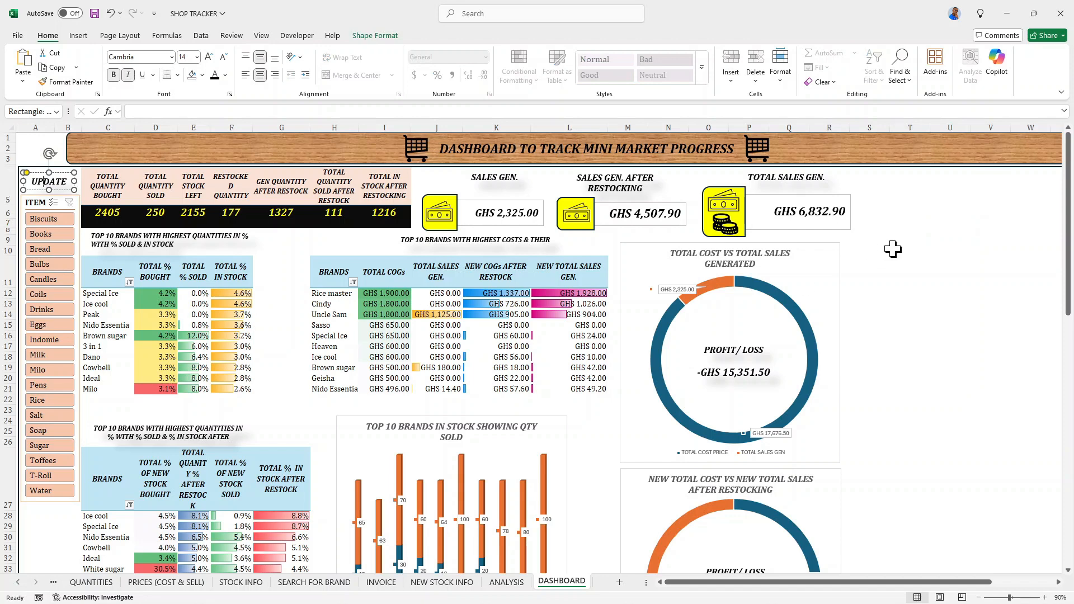
click(893, 249)
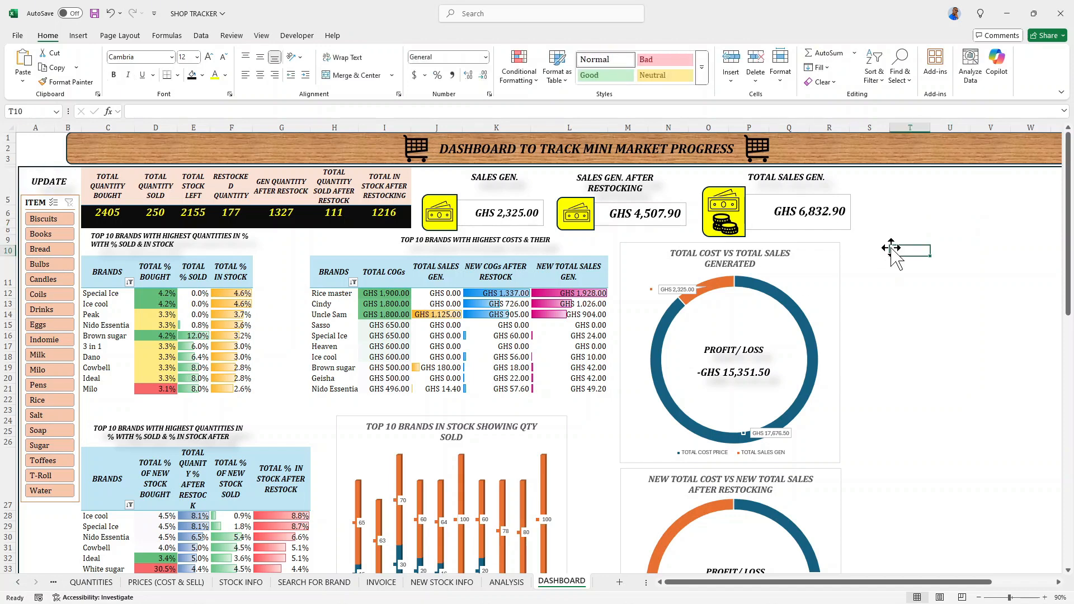
- Set up a new macro recording stored in this workbook and start its name with UP
click(263, 37)
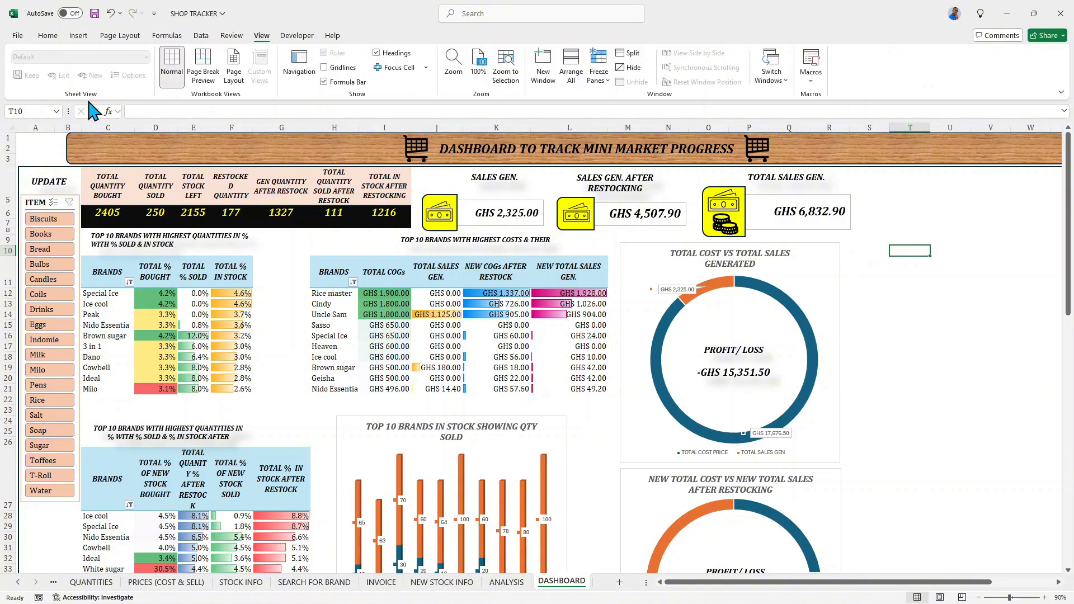
click(811, 82)
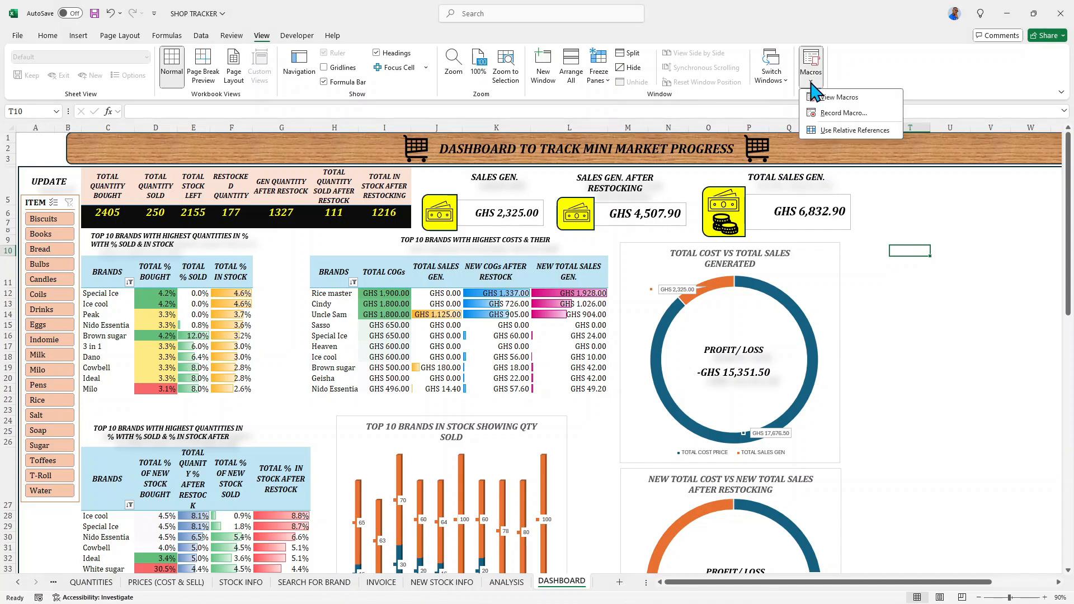
click(838, 114)
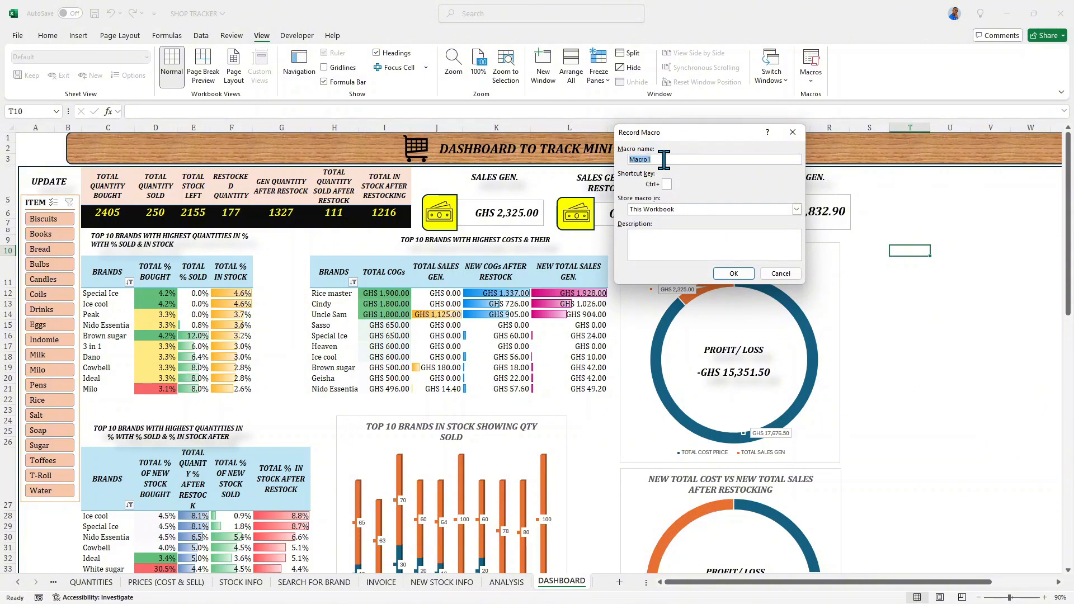
text(UPDATE)
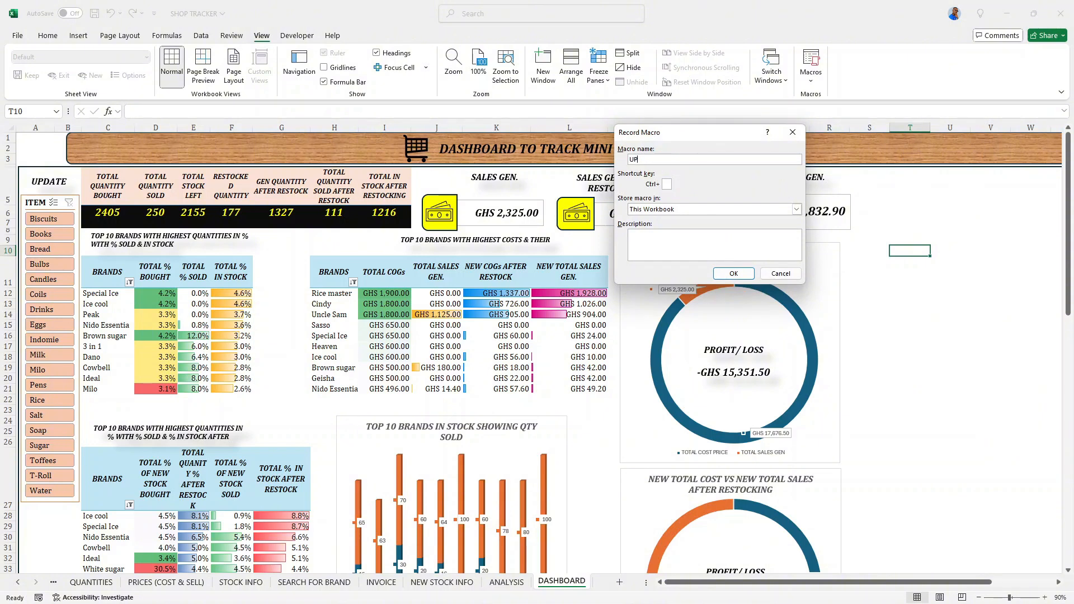
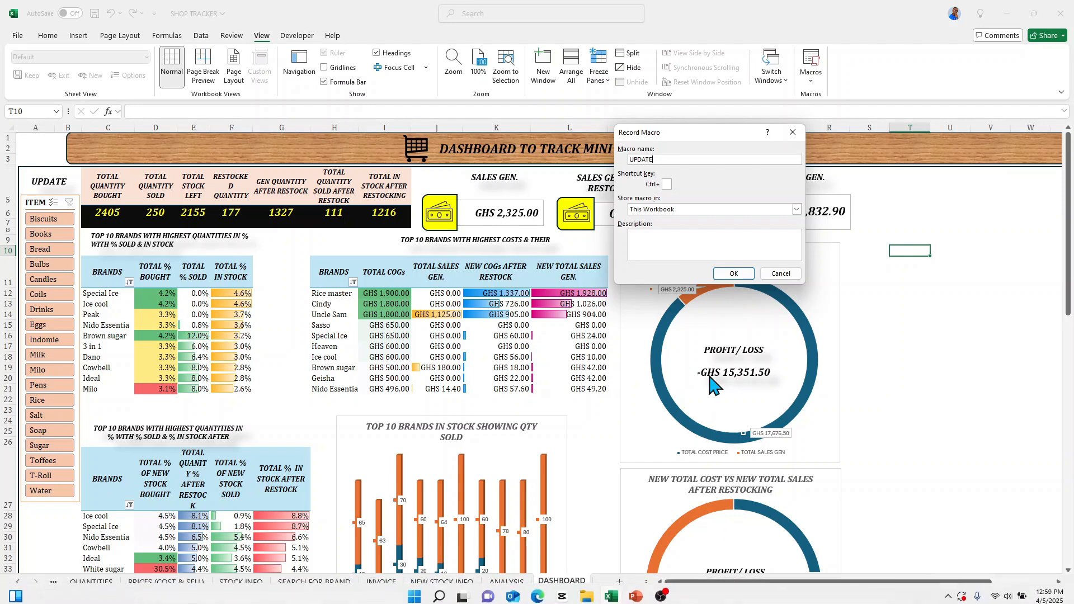
- Record the UPDATE macro by refreshing the PivotTable whose BRANDS header is in C11, ending the recording after the refresh
click(733, 274)
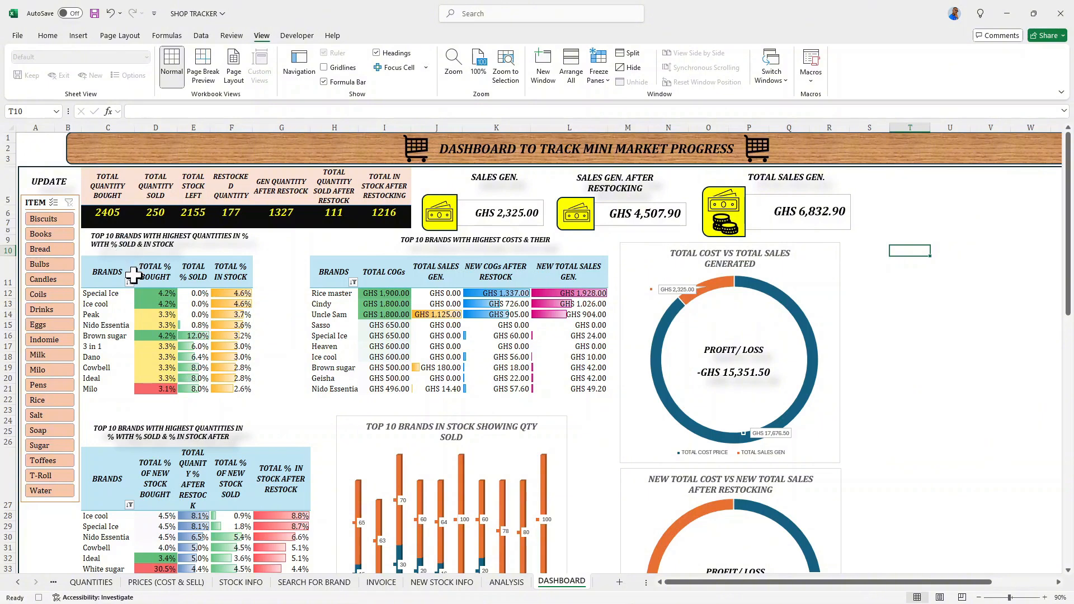
click(114, 272)
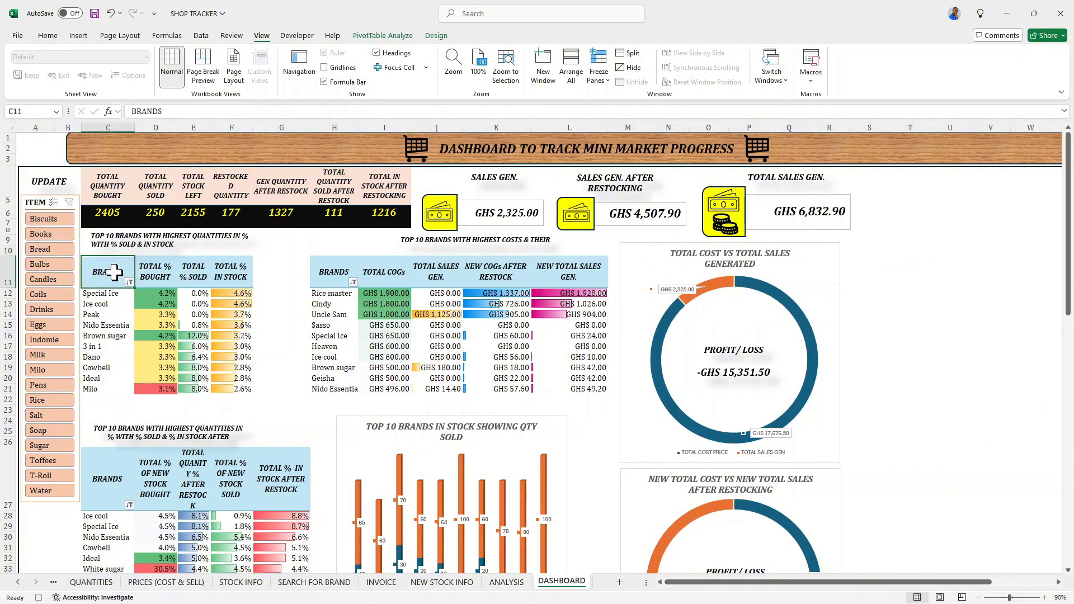
click(398, 35)
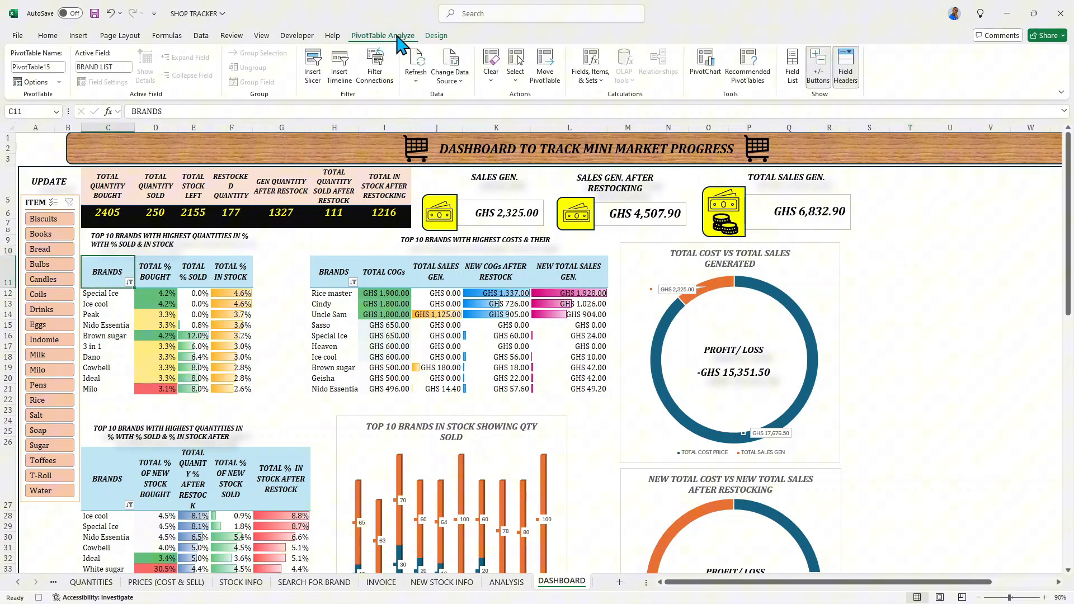
click(424, 69)
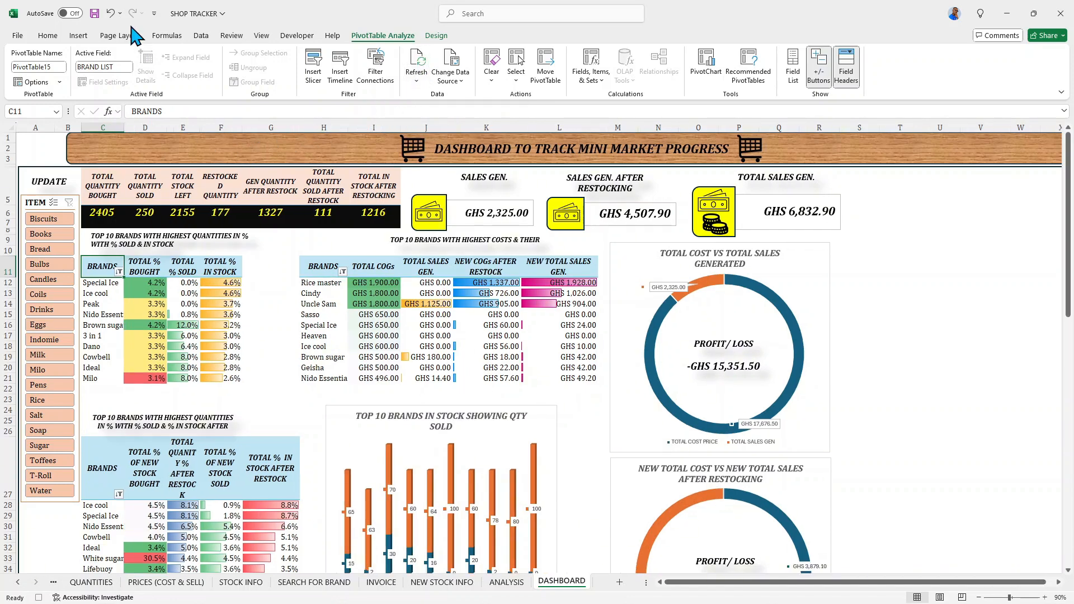
click(262, 35)
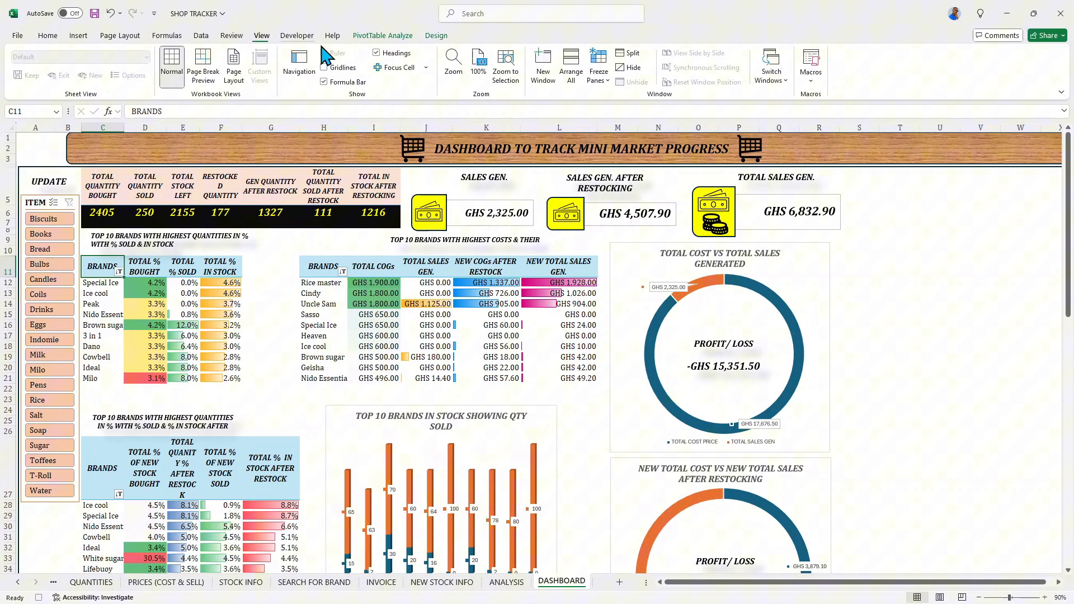
click(820, 84)
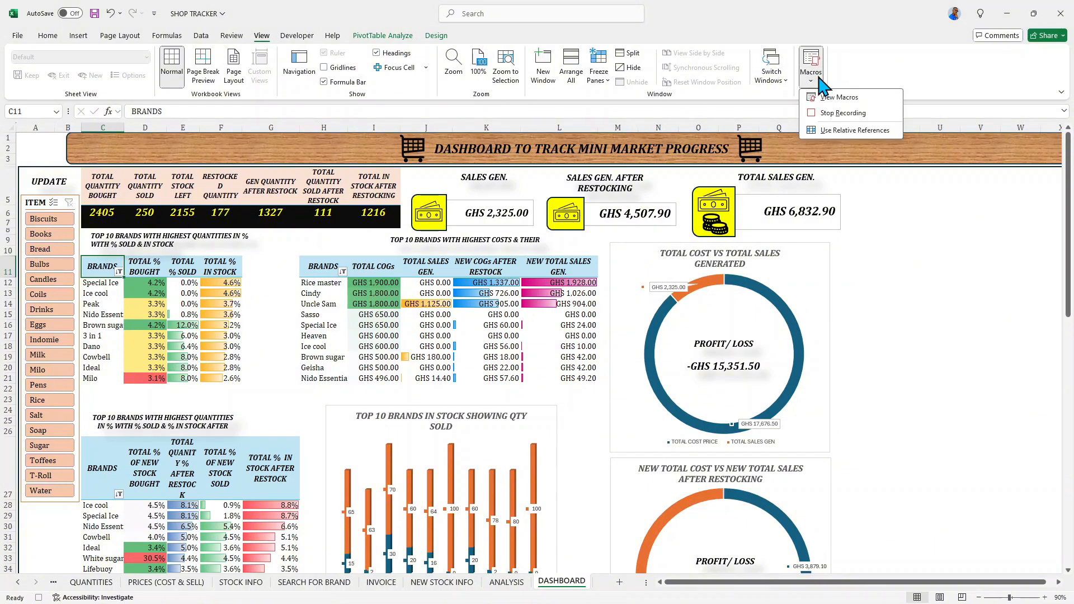
click(834, 110)
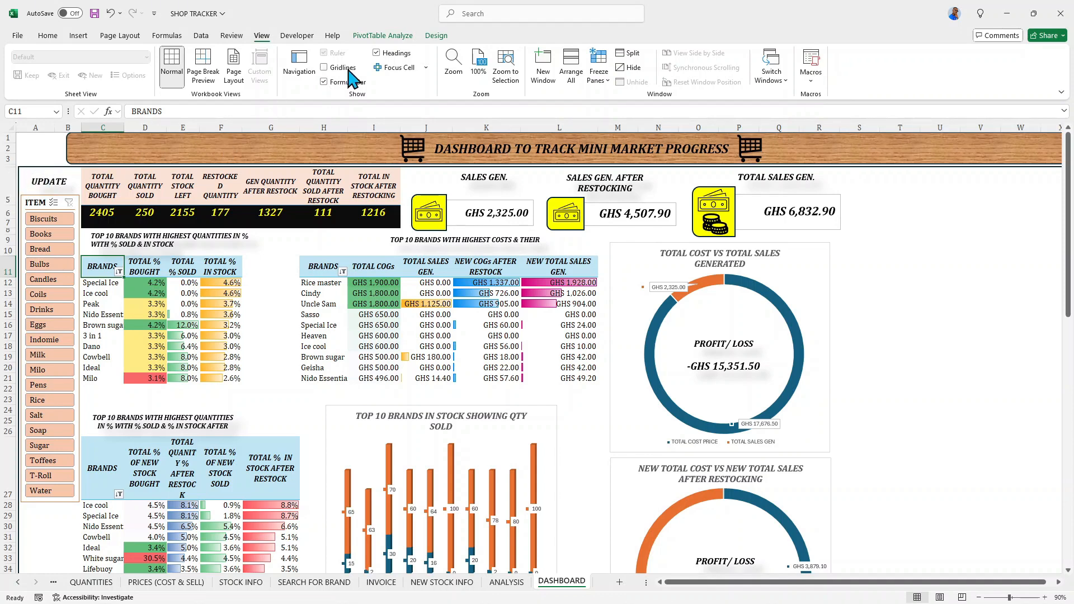
- Assign the UPDATE macro from This Workbook to the UPDATE shape, deselect the shape and test it by running the macro
right_click(53, 186)
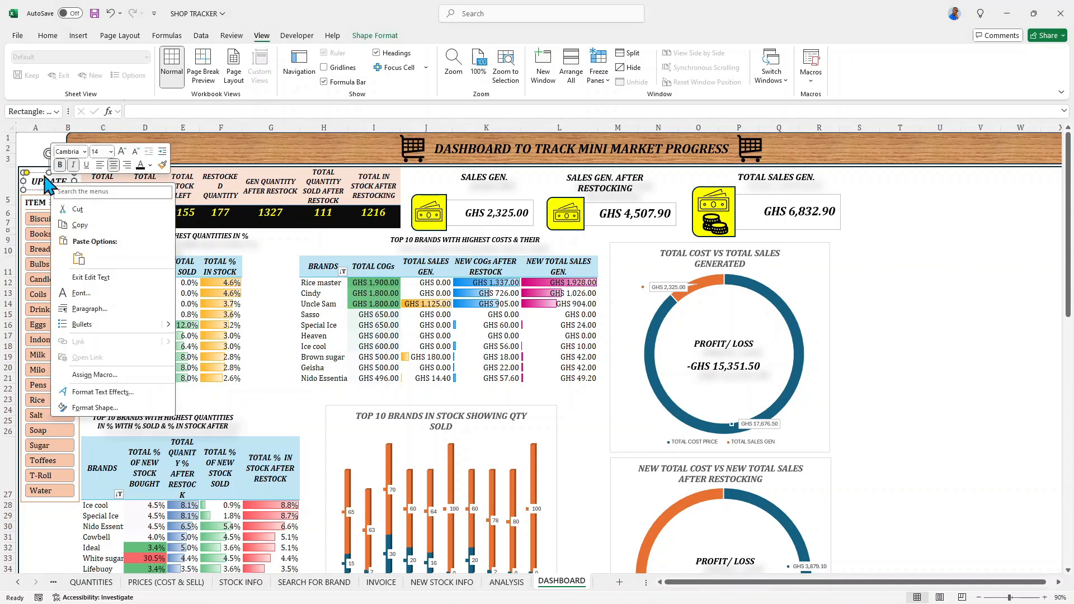
click(97, 375)
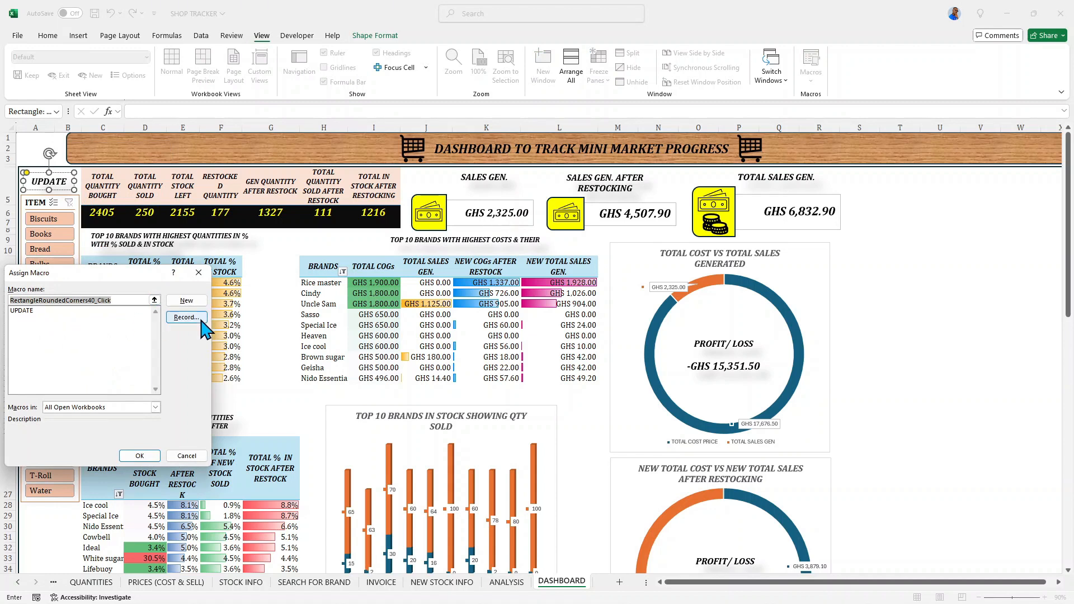
click(23, 311)
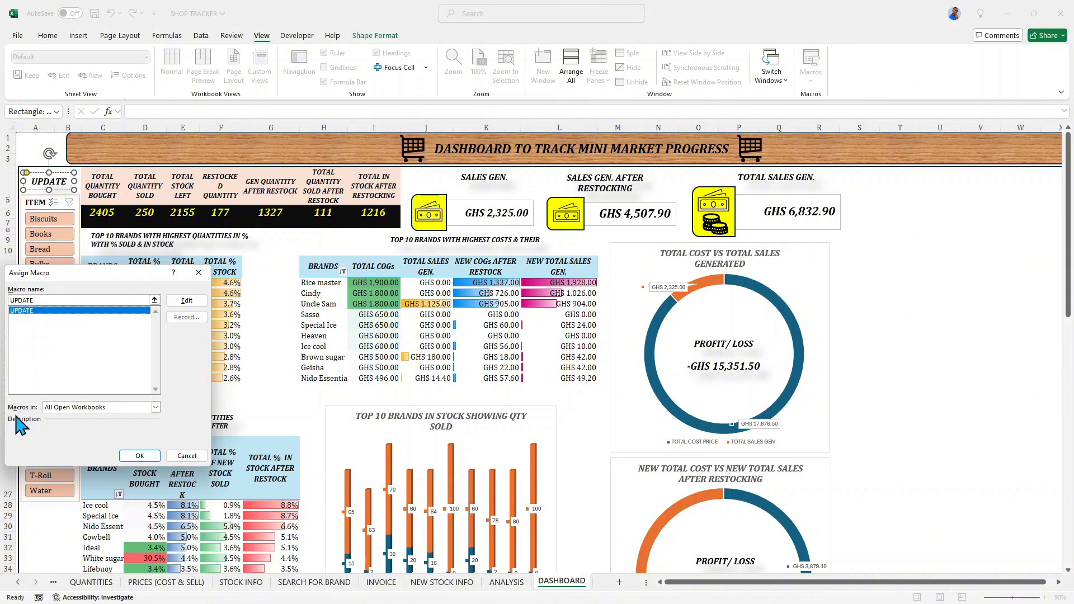
click(156, 408)
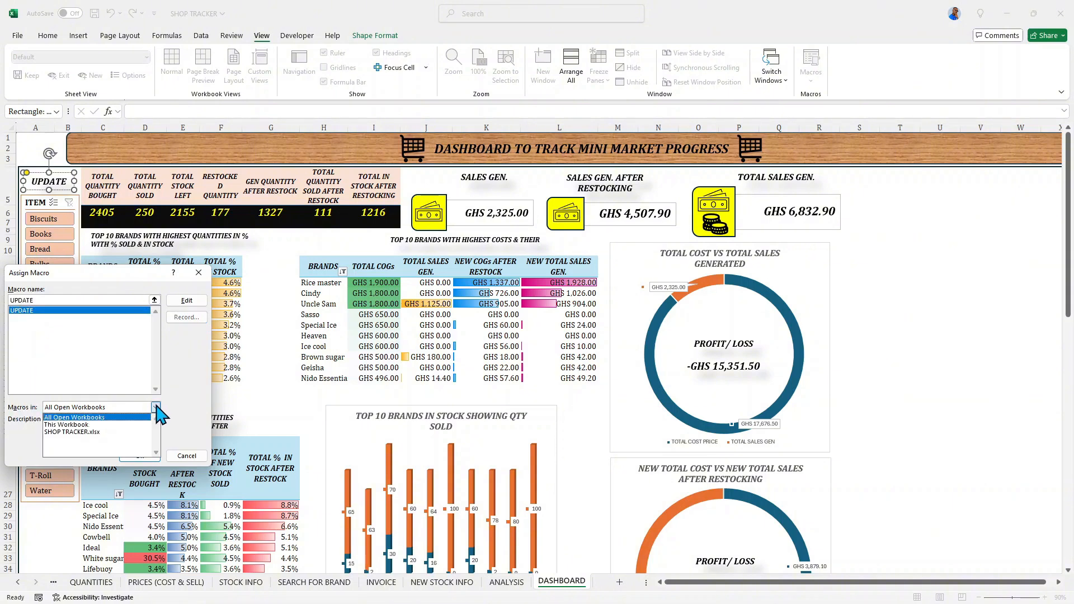
click(113, 425)
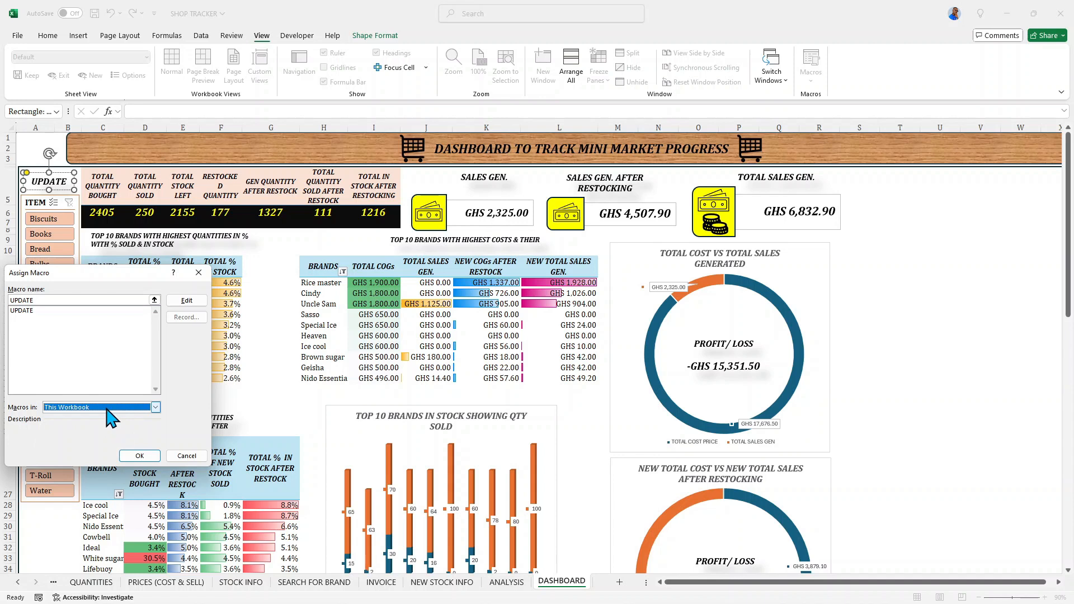
click(157, 407)
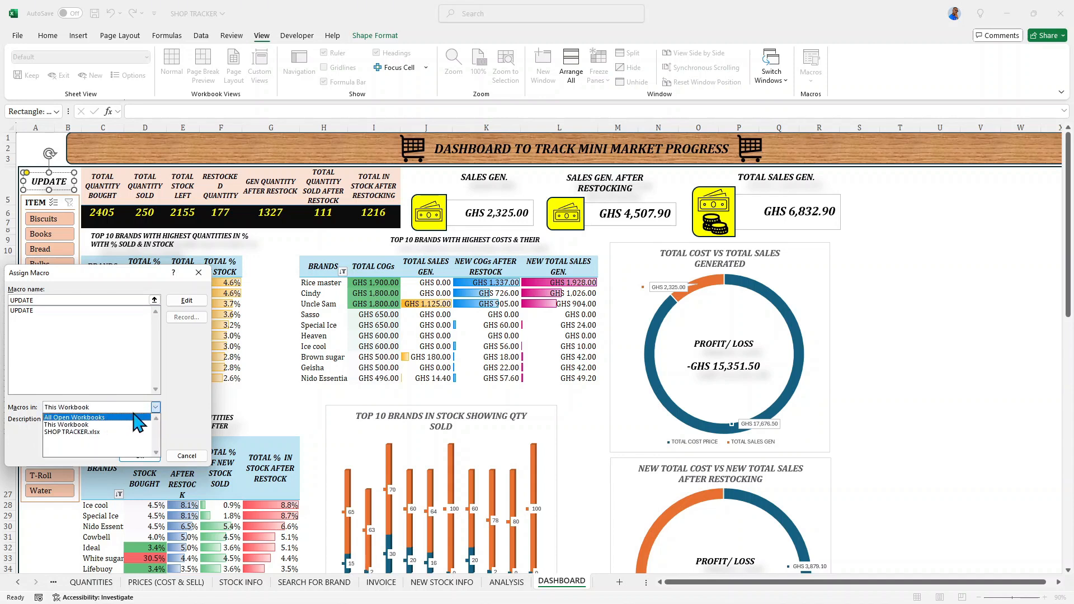
click(117, 425)
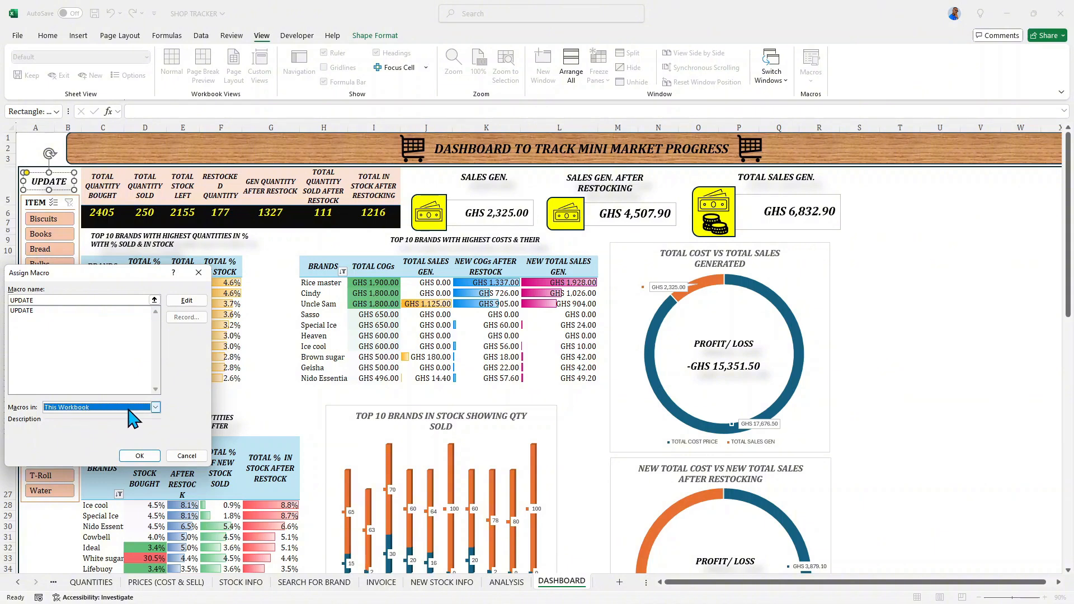
click(48, 312)
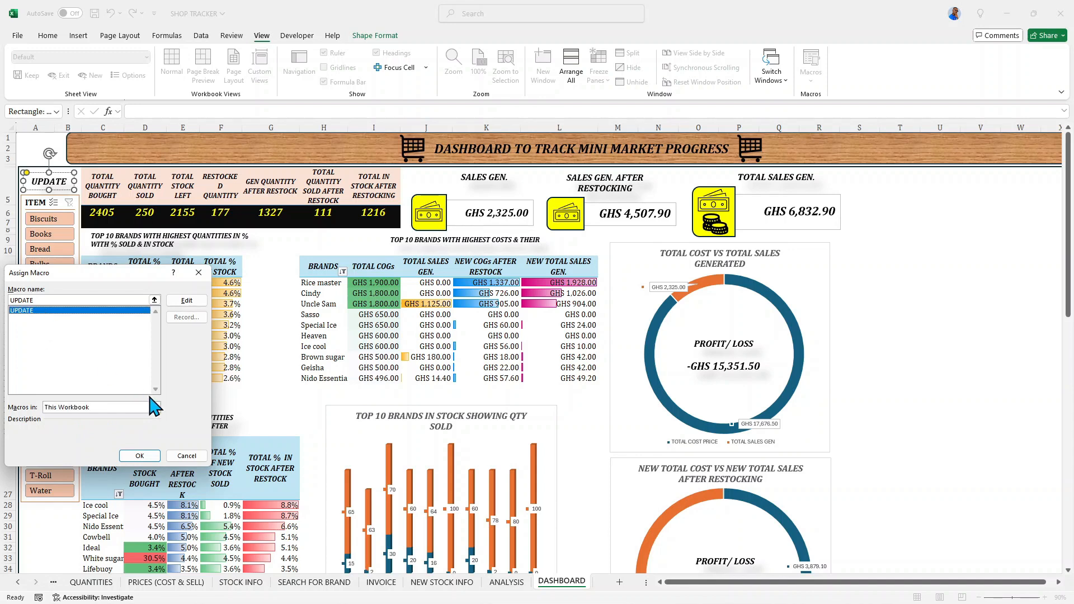
click(140, 456)
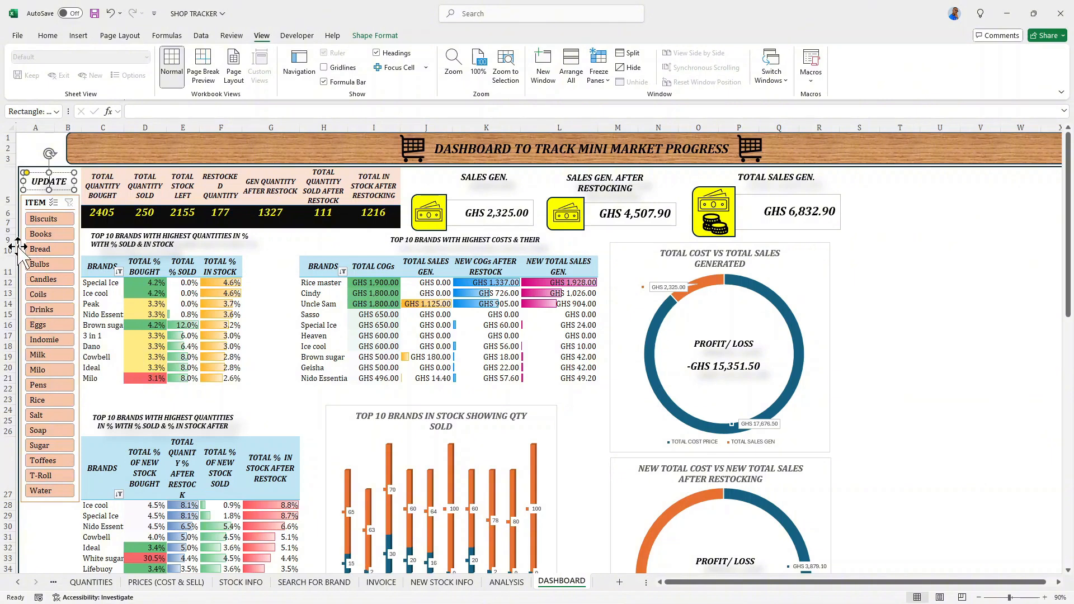
click(98, 224)
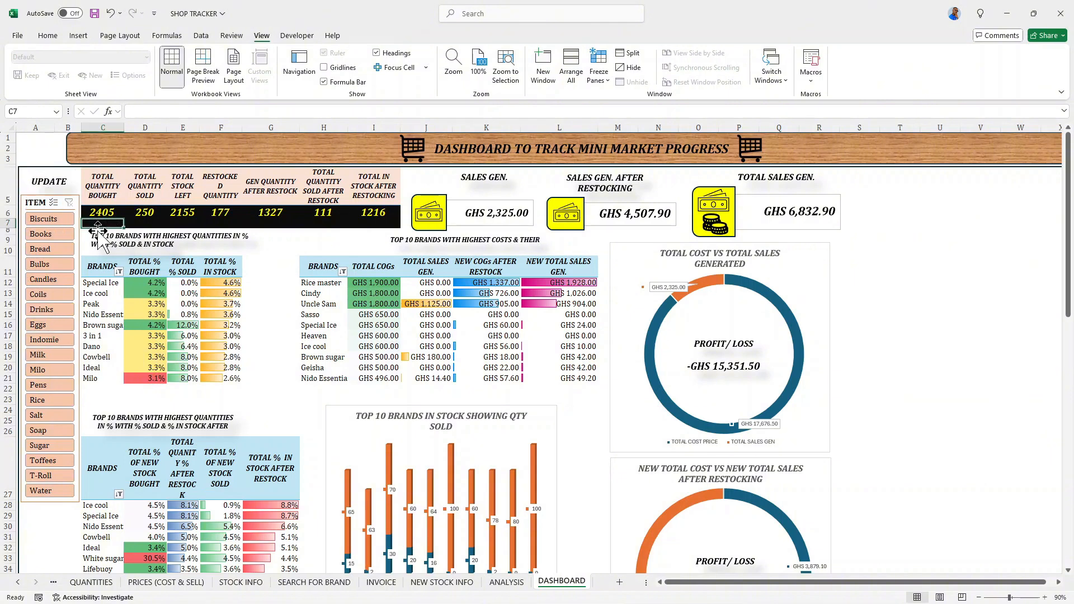
click(50, 193)
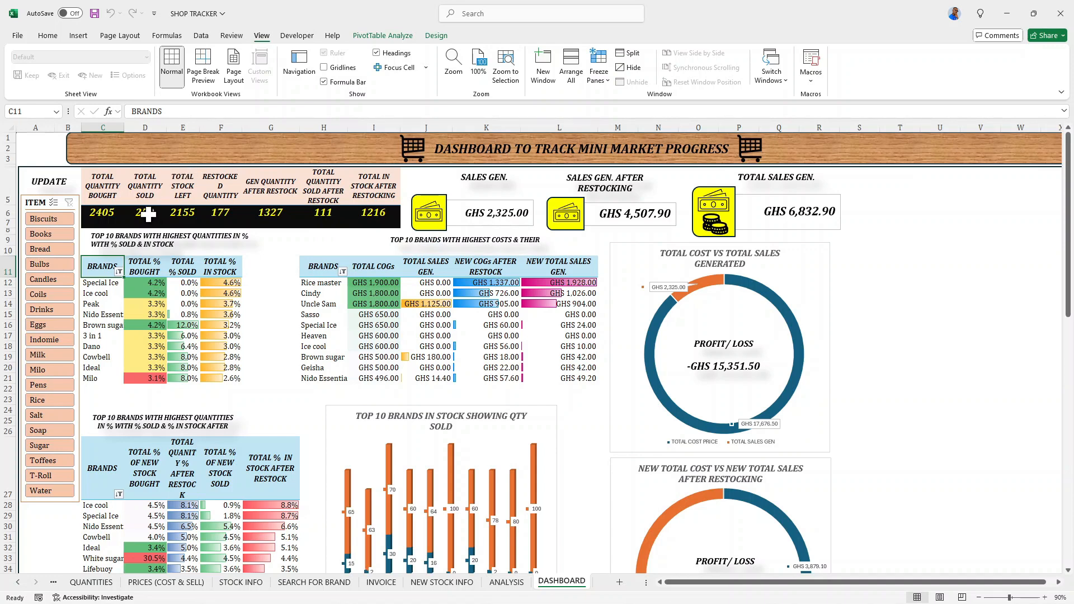
- On the QUANTITIES sheet, enter 40 as Peak's sold quantity in L6 of the TOTAL QUANTITIES SOLD SO FAR table
click(95, 583)
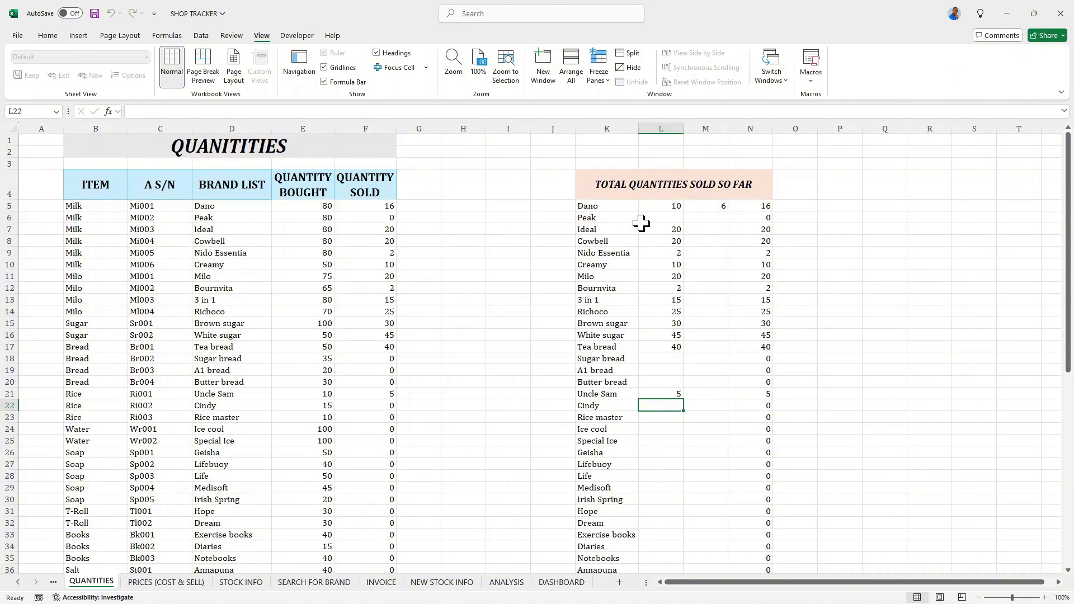
click(663, 222)
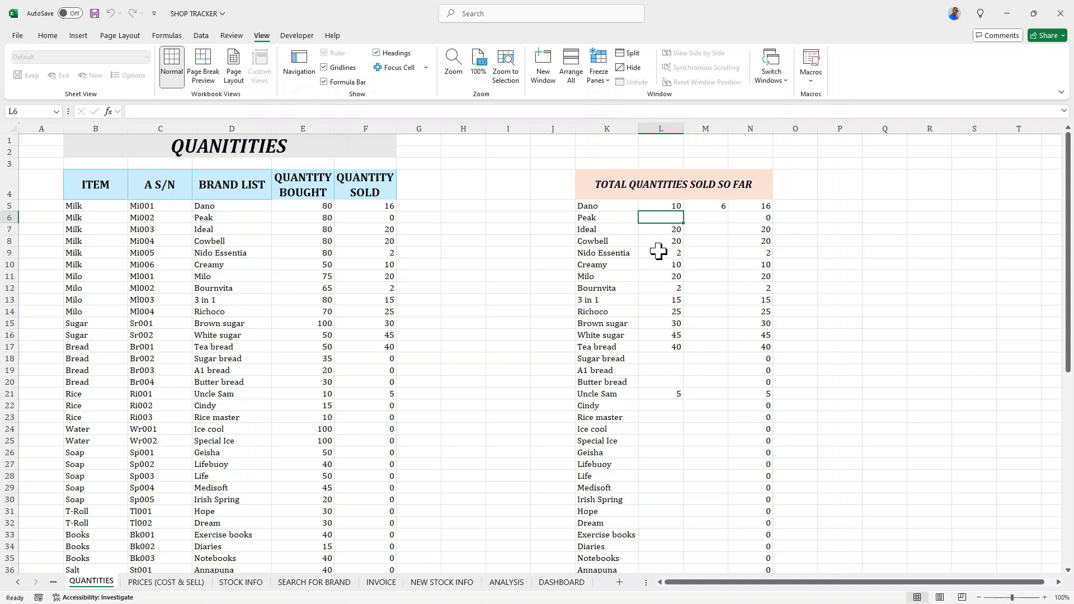
text(40)
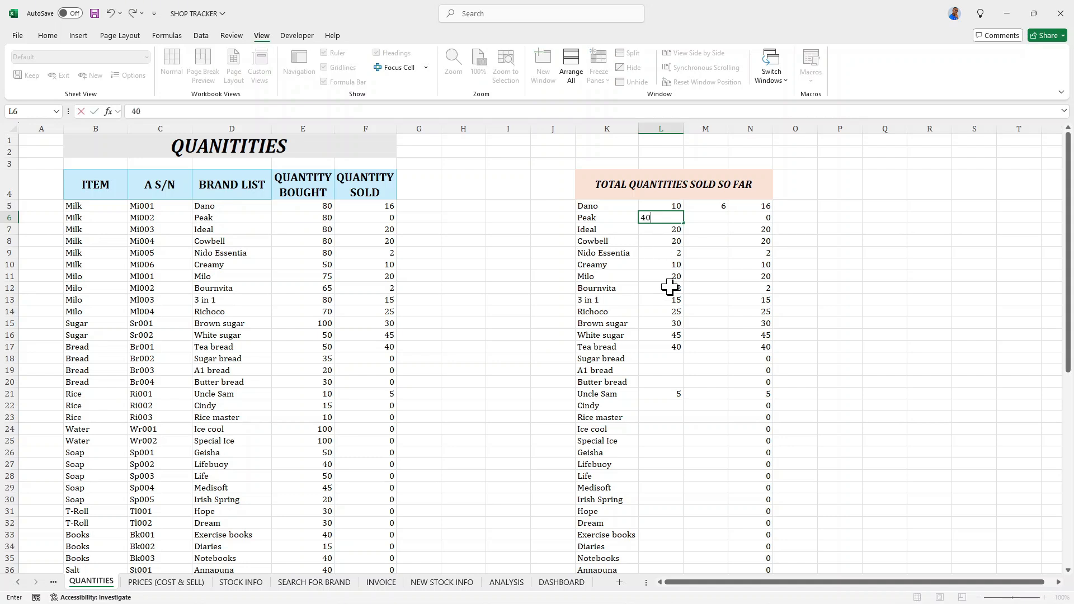
key(Return)
- Enter sold quantities of 10 for A1 bread in L19 and 15 for Butter bread in L20
scroll(670, 296, down, 2)
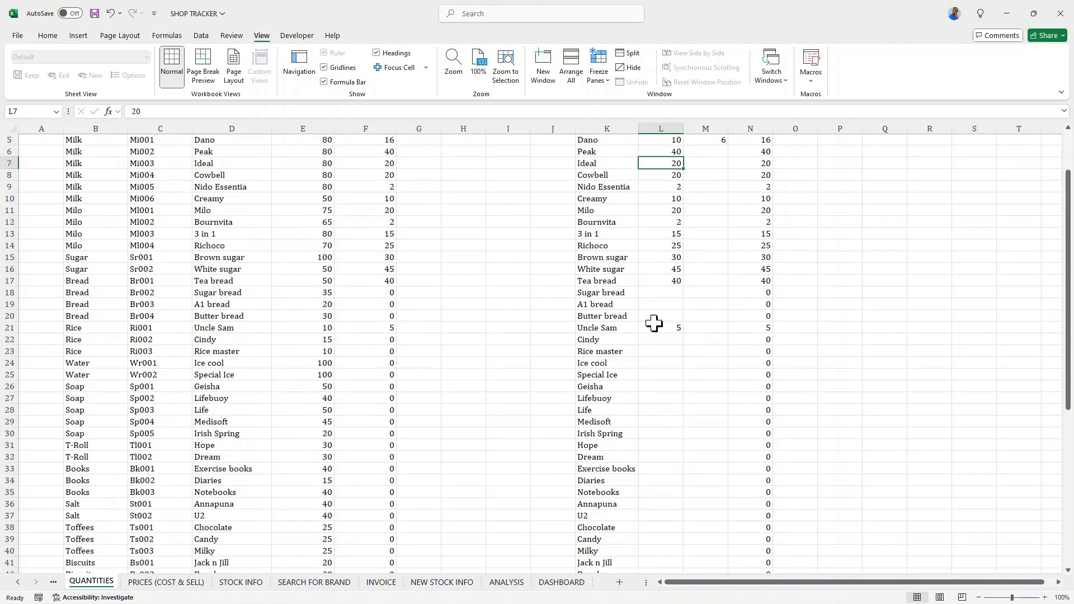
click(669, 299)
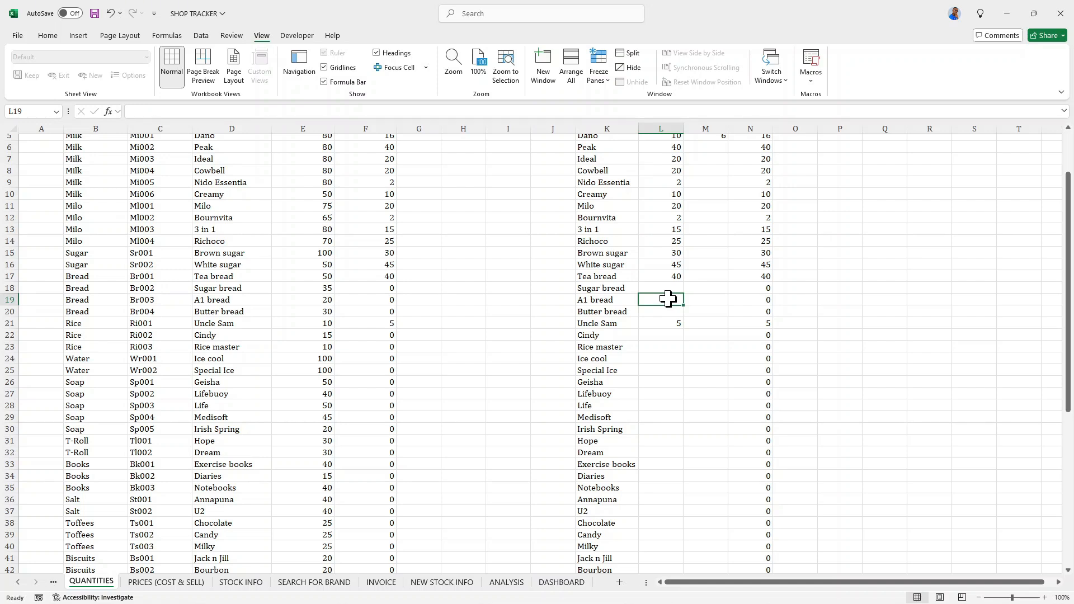
text(10)
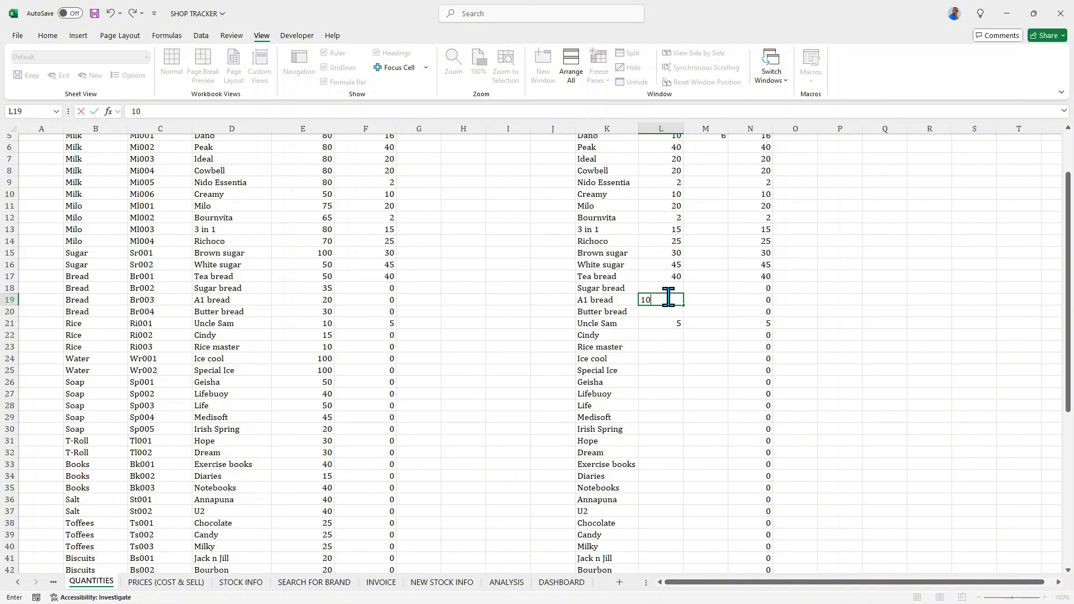
key(Return)
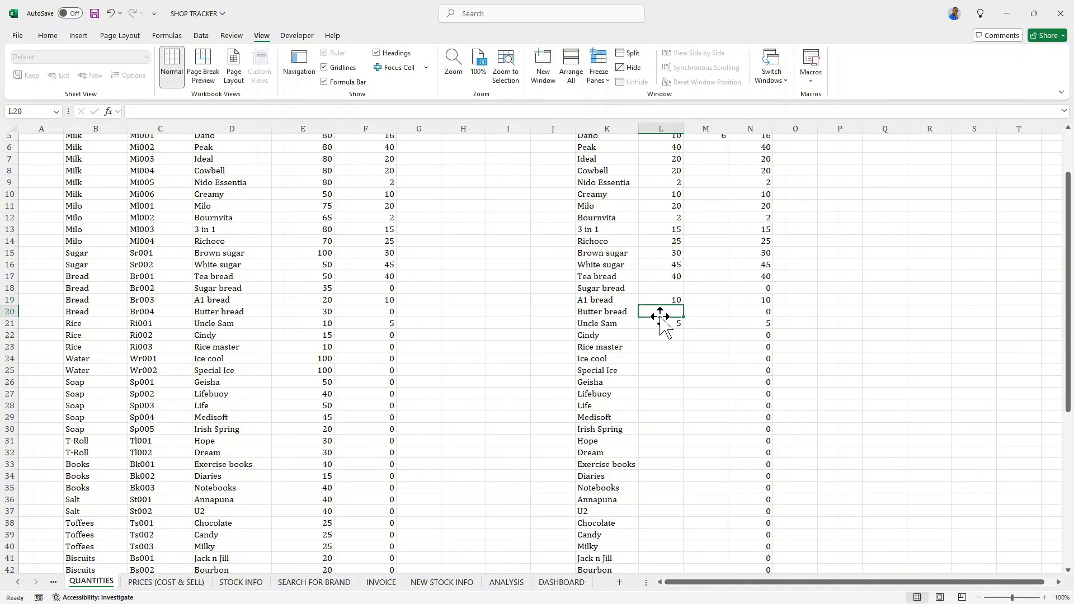
text(2)
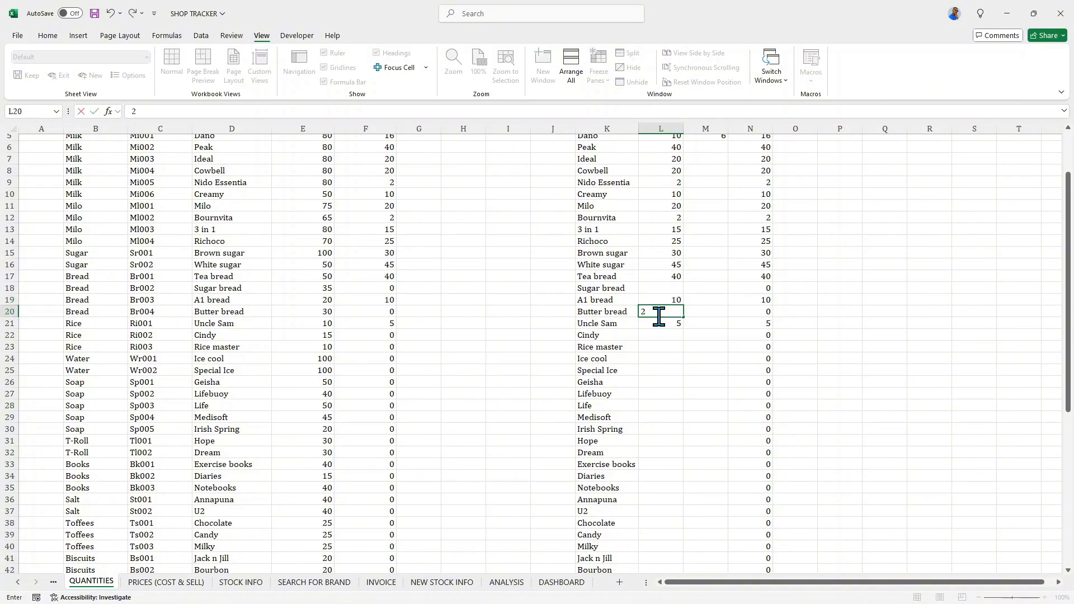
key(BackSpace)
key(Return)
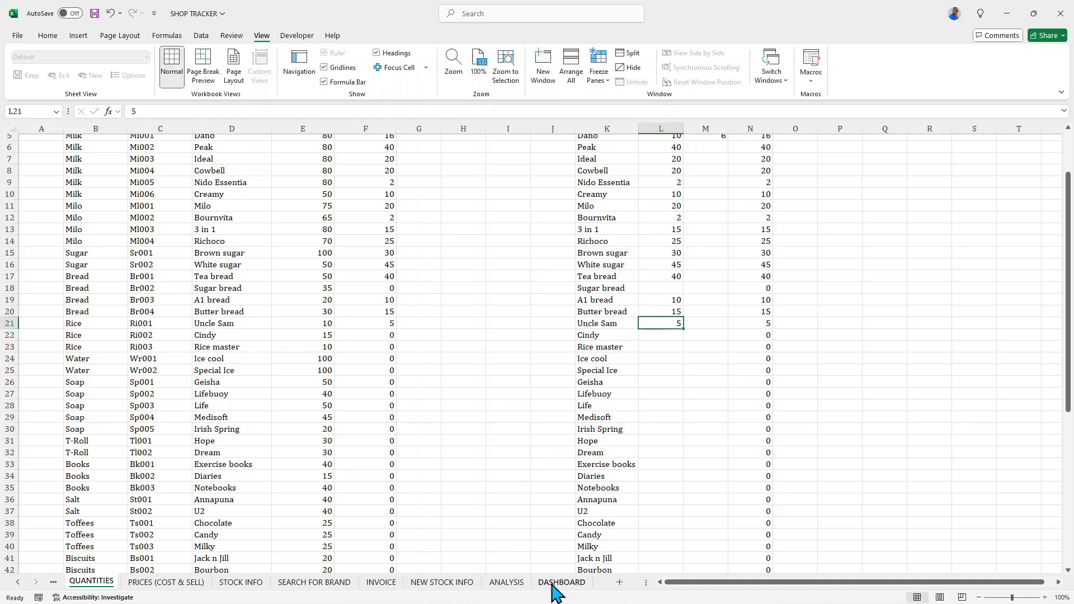
- Return to the DASHBOARD sheet and refresh its data with the UPDATE shape's macro
click(507, 582)
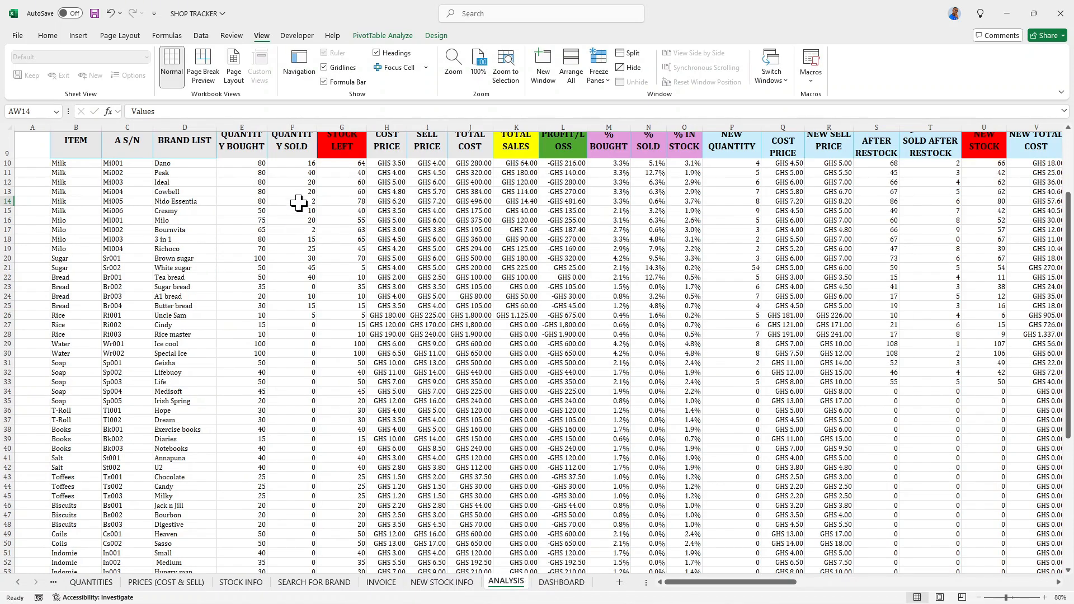
click(560, 582)
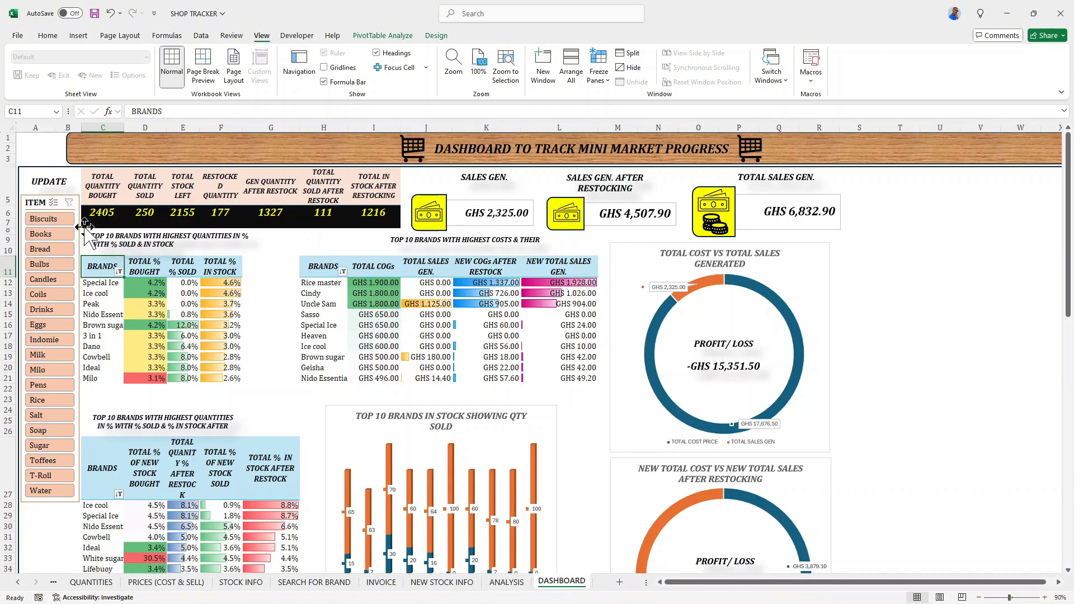
click(49, 188)
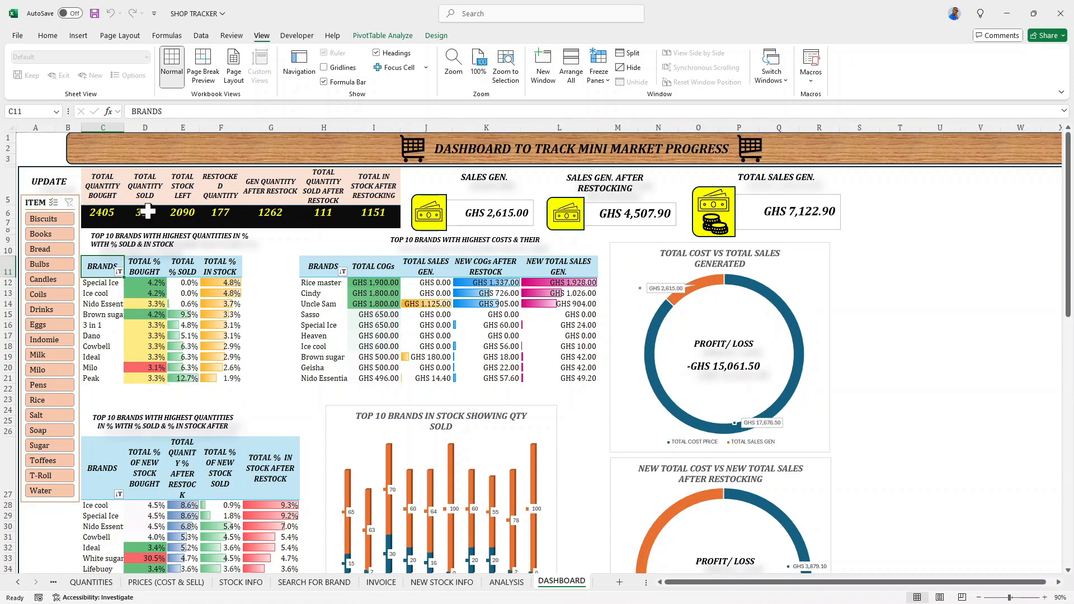
- Examine the dashboard's refreshed tables and charts down to the restocking chart, and open the ANALYSIS sheet
scroll(504, 255, down, 1)
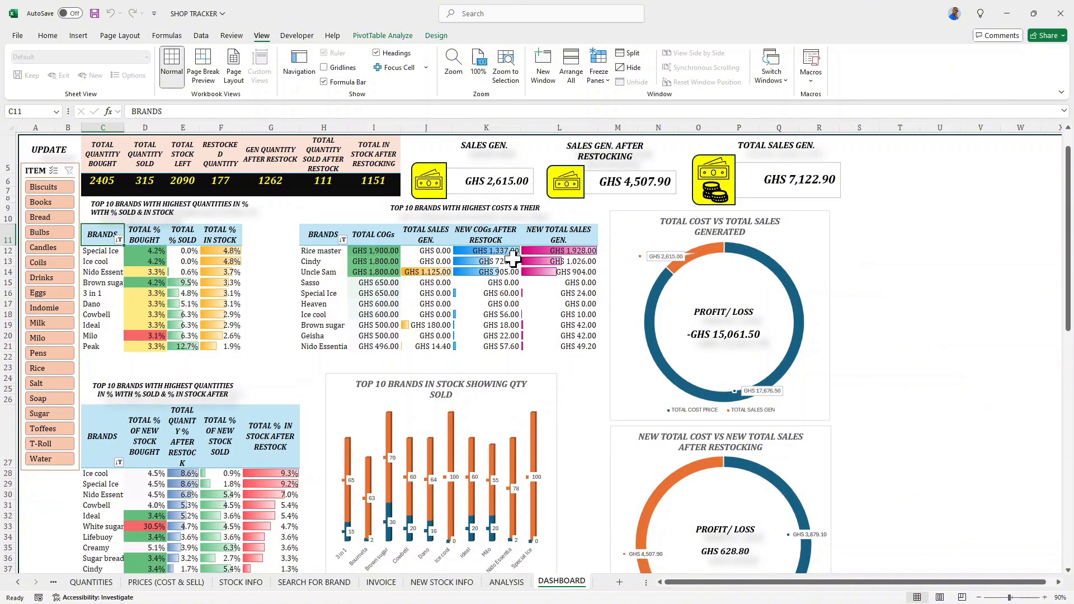
scroll(513, 256, down, 2)
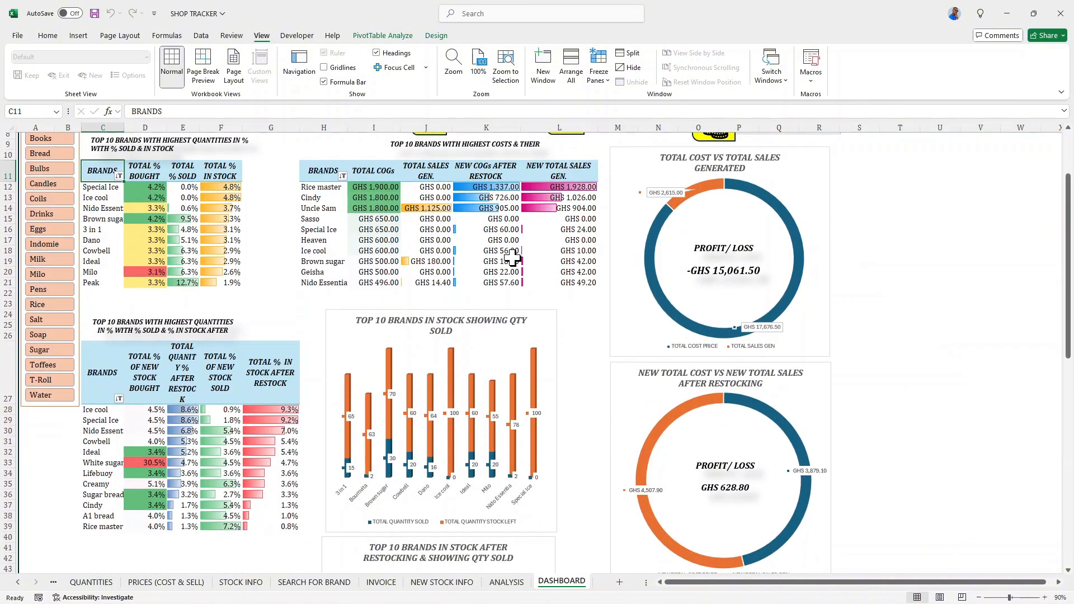
scroll(585, 371, down, 5)
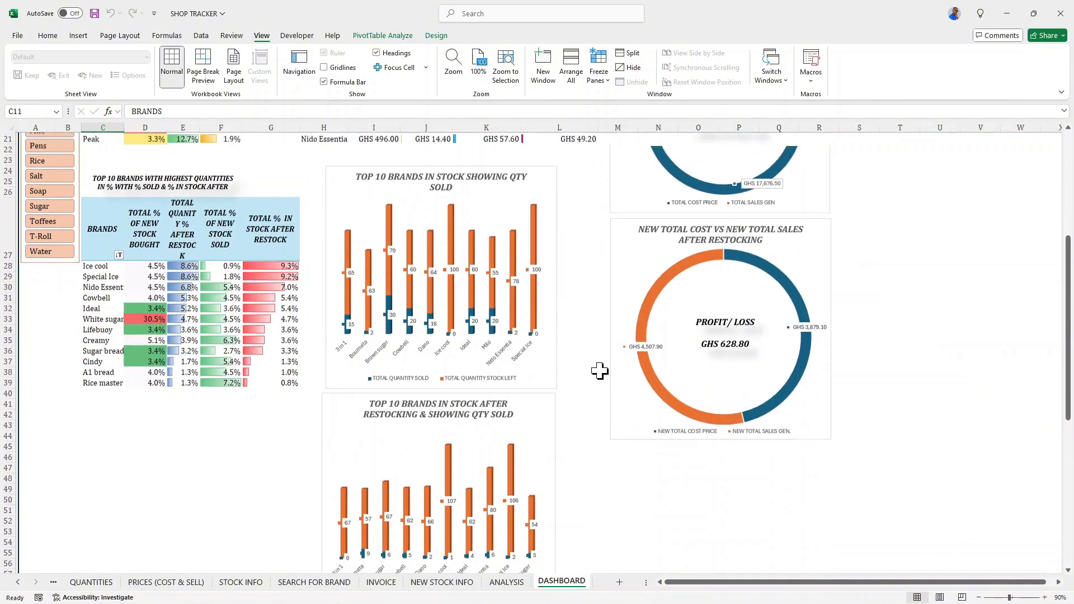
scroll(330, 300, up, 7)
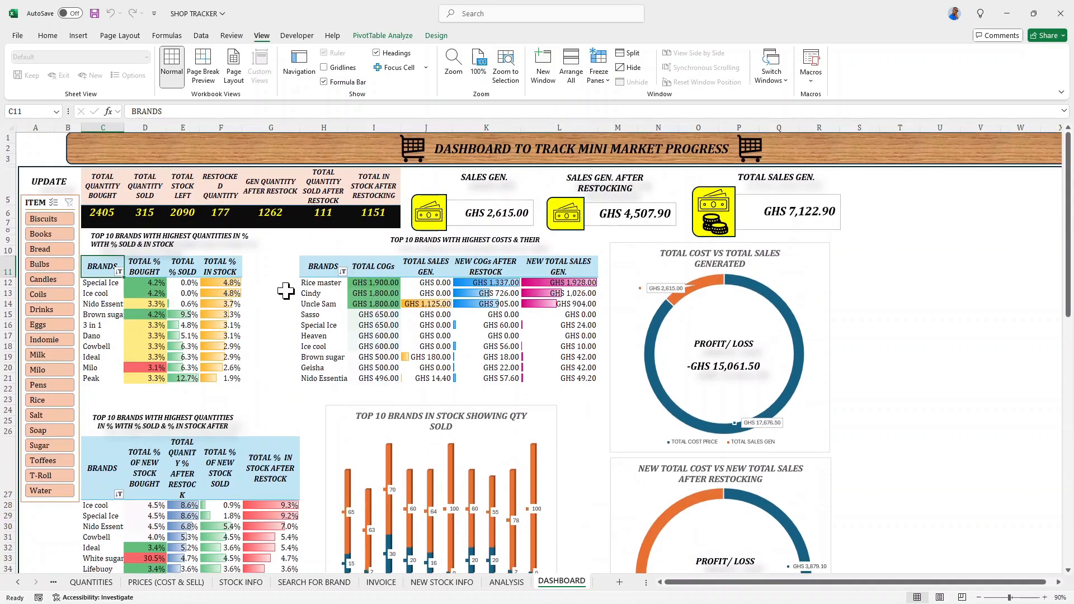
click(512, 582)
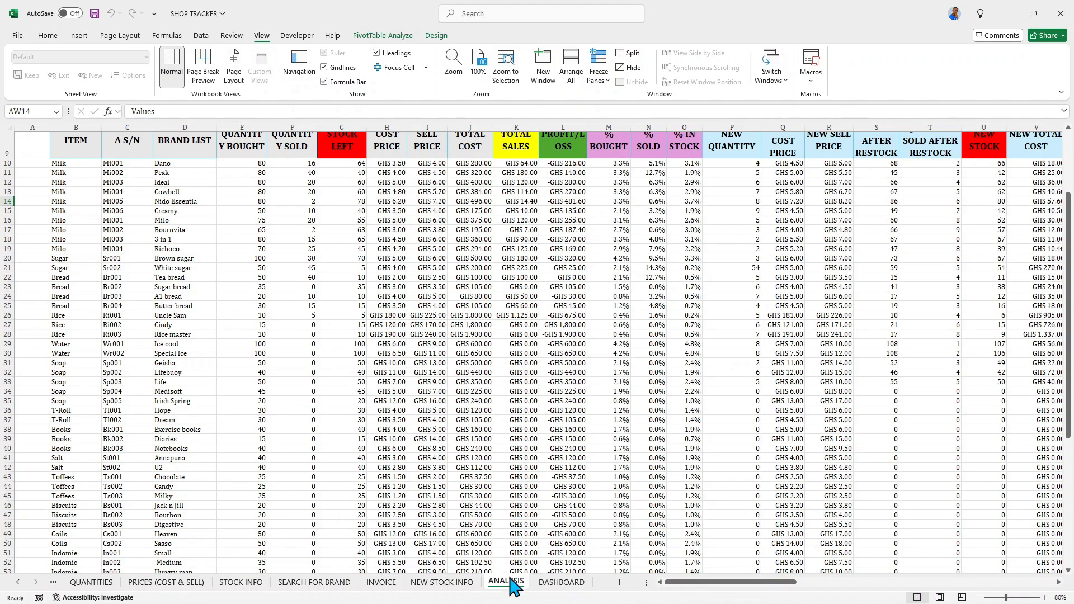
- Look through the NEW STOCK INFO, INVOICE, SEARCH FOR BRAND and ANALYSIS sheets and return to the DASHBOARD sheet
click(561, 583)
click(448, 584)
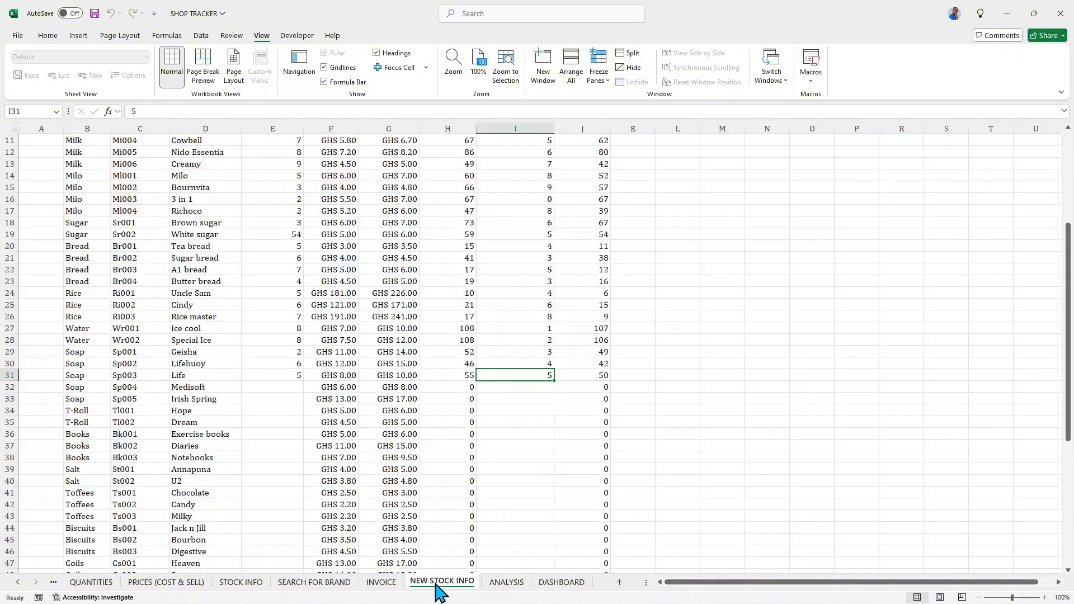
click(383, 583)
click(335, 583)
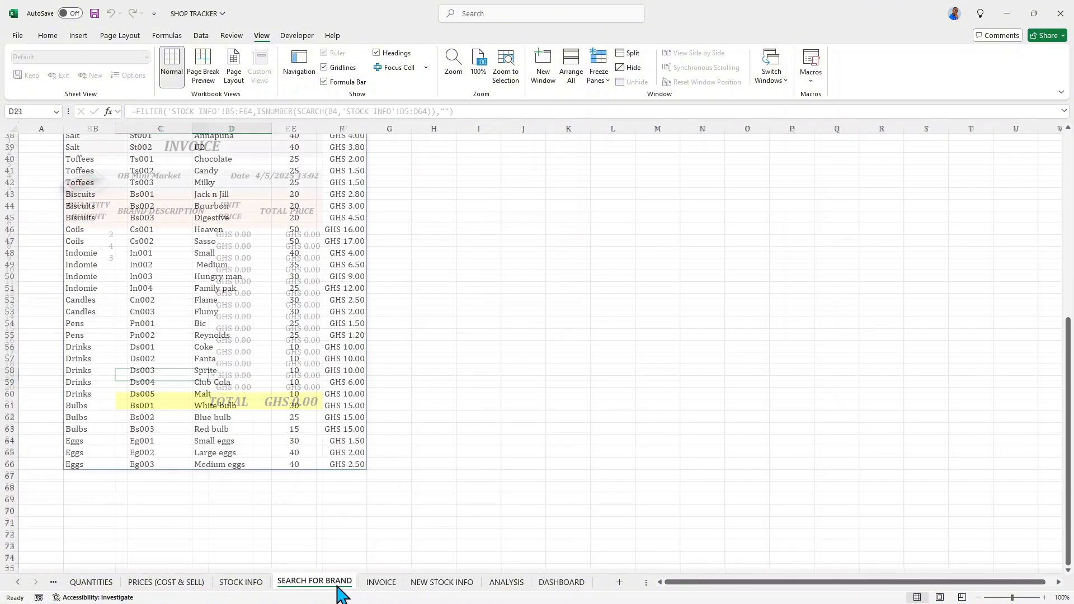
click(381, 583)
click(445, 585)
click(506, 583)
click(562, 583)
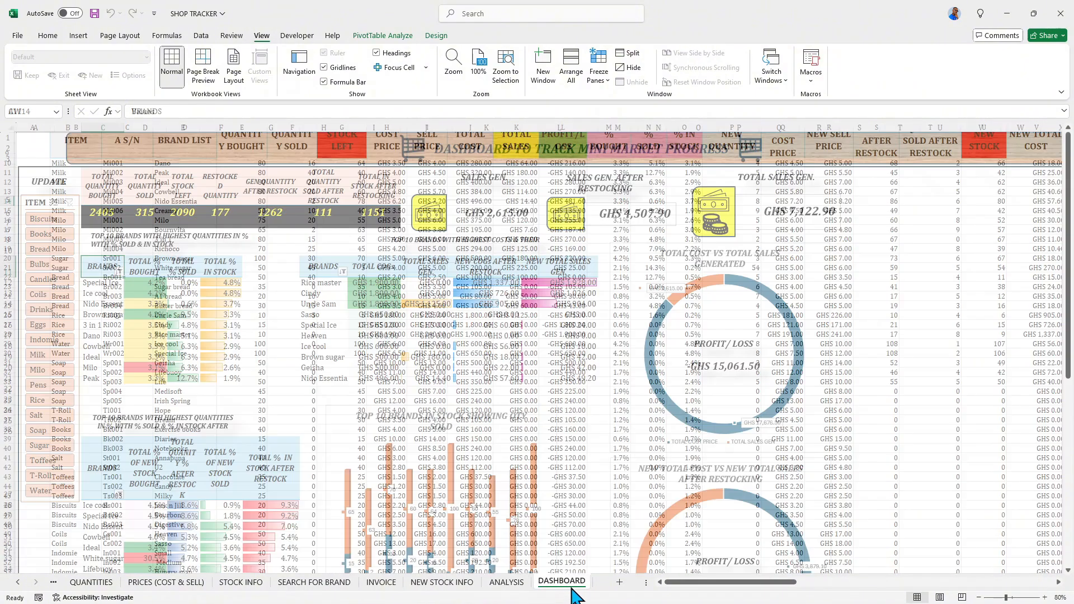
- Examine the dashboard's totals, top 10 brand tables, profit/loss doughnut charts and stock column charts
scroll(500, 469, down, 3)
scroll(500, 469, down, 5)
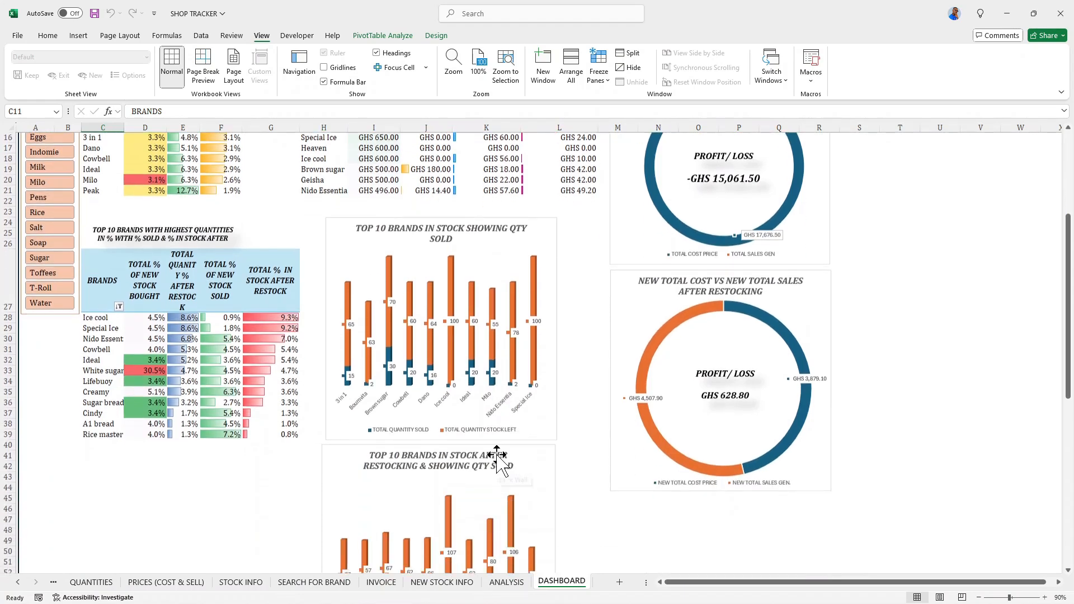
scroll(493, 462, up, 2)
scroll(492, 459, up, 4)
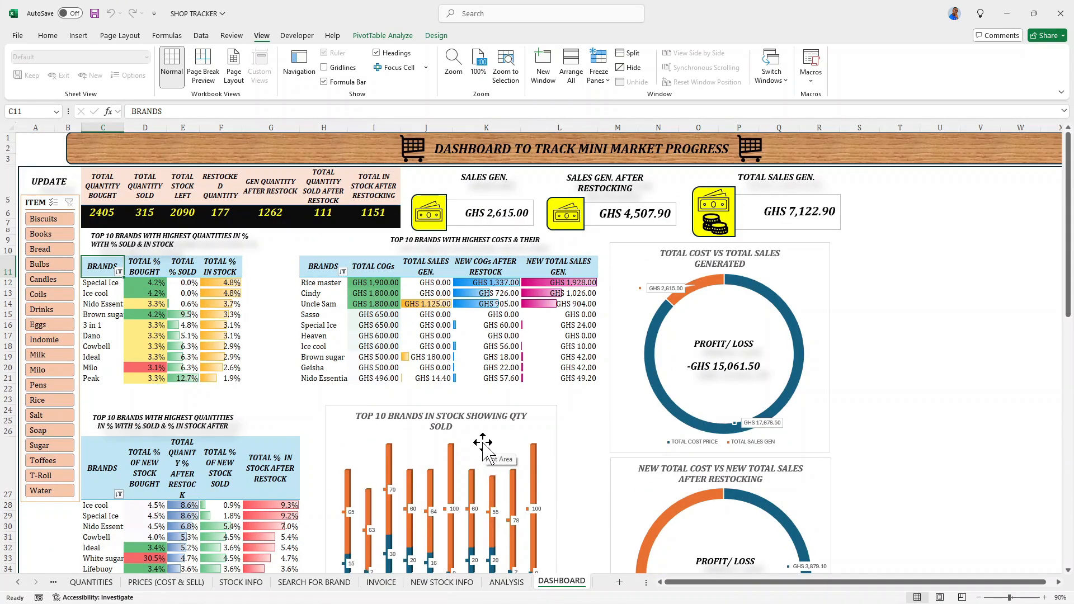
scroll(483, 456, down, 2)
scroll(482, 469, up, 2)
scroll(557, 478, down, 4)
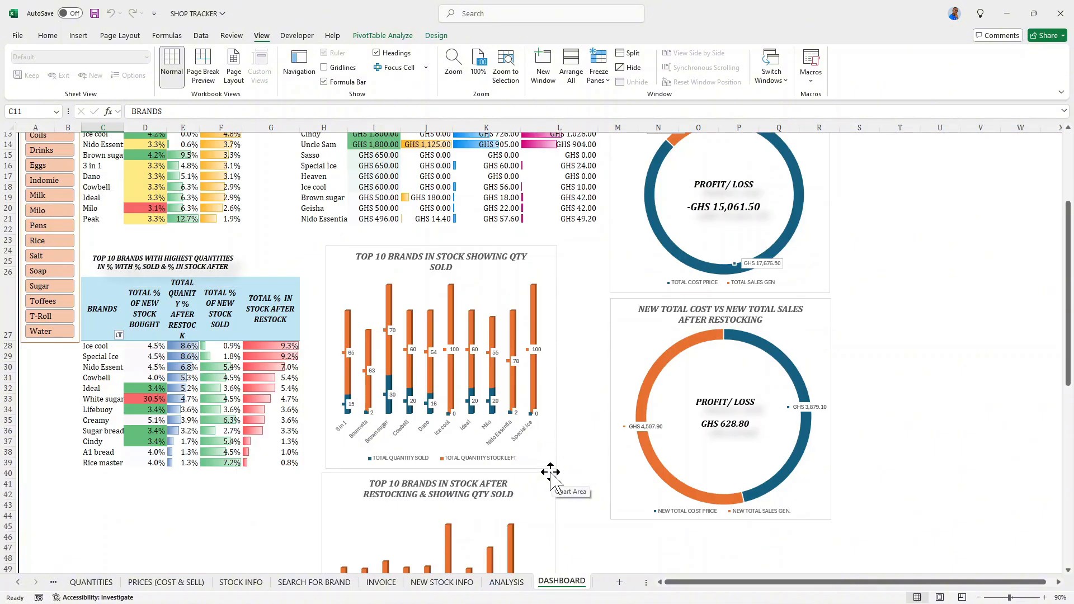
scroll(551, 476, up, 4)
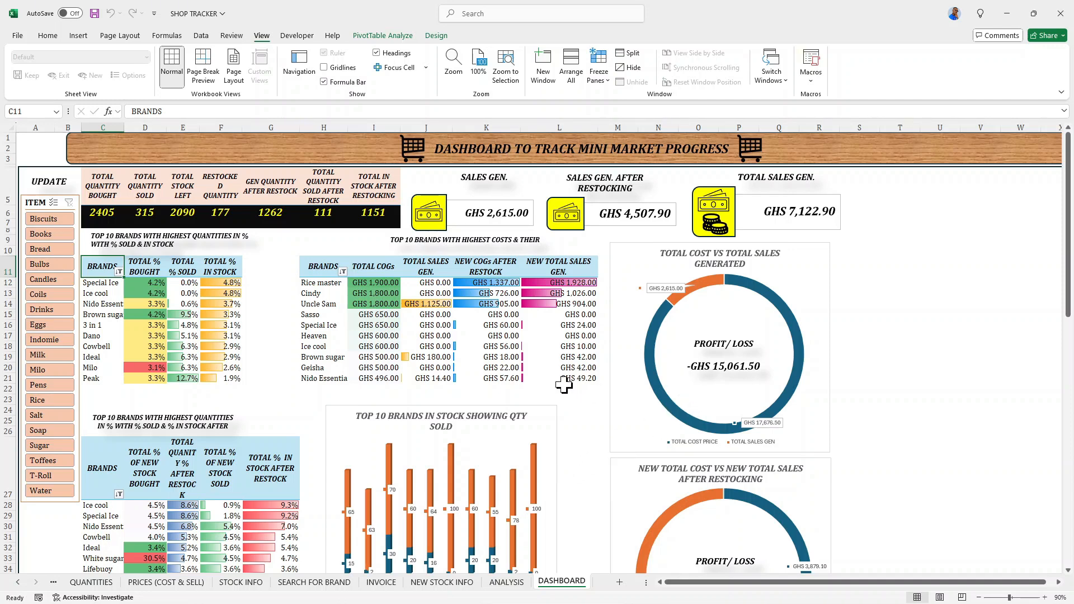
scroll(559, 374, down, 5)
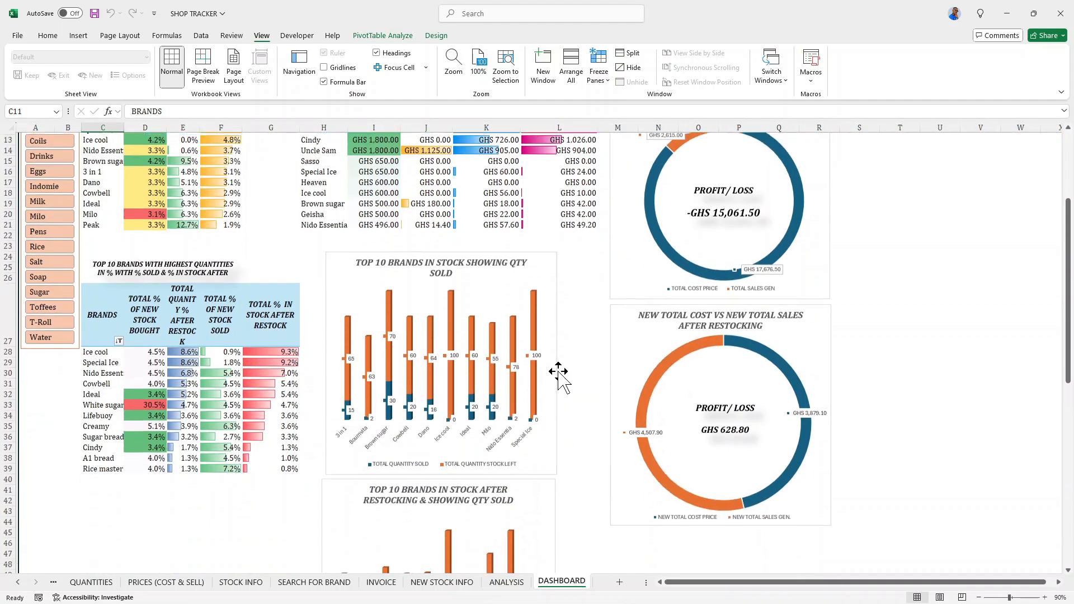
scroll(558, 374, down, 2)
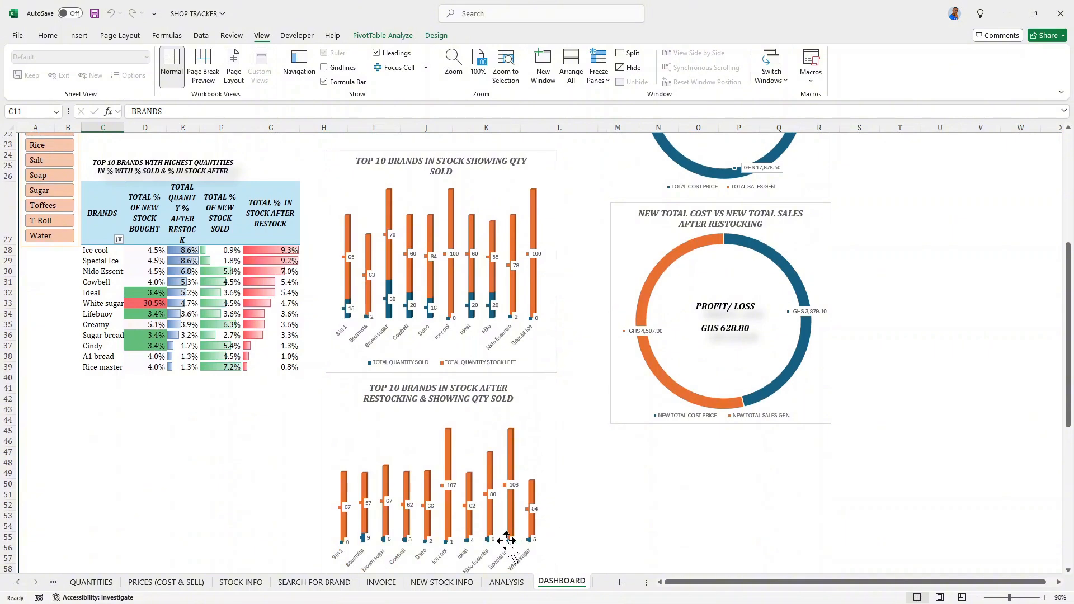
- Add a new blank worksheet and place it before the ITEMS sheet as the workbook's first sheet
click(18, 582)
click(71, 582)
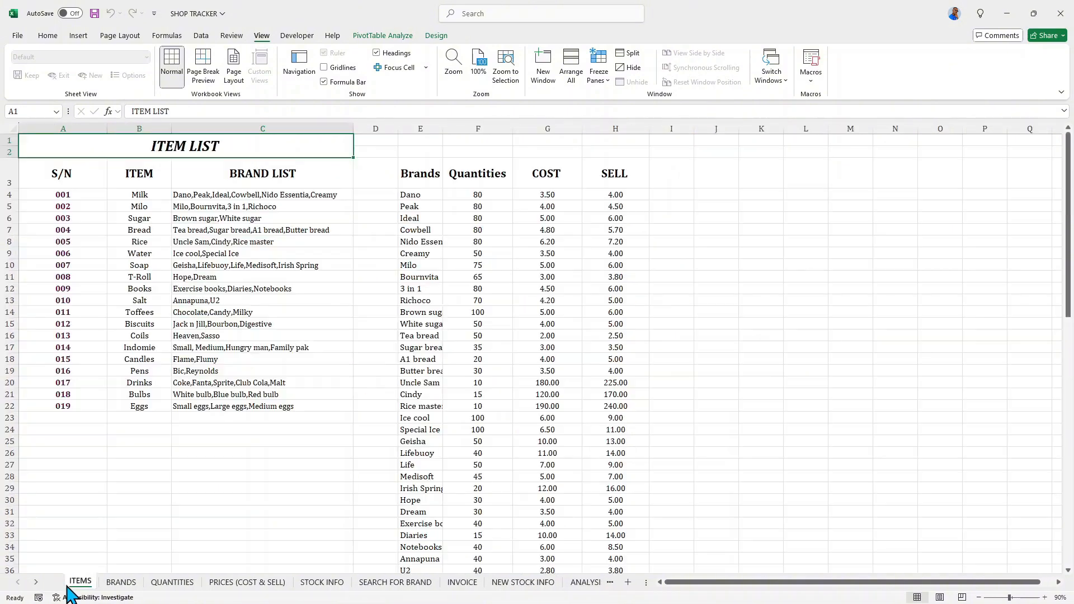
click(628, 582)
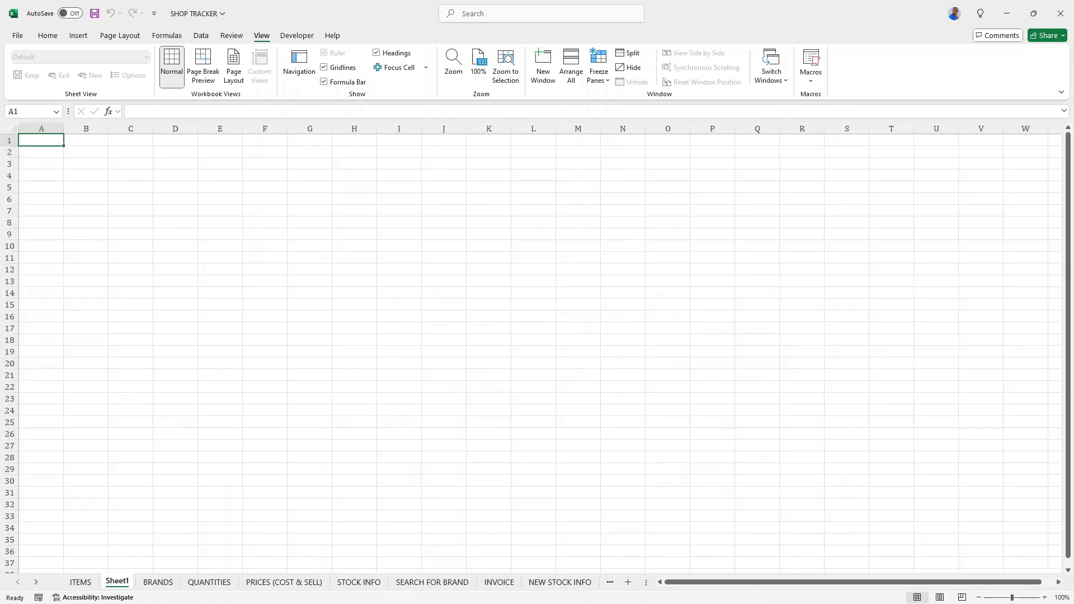
drag(115, 582, 72, 584)
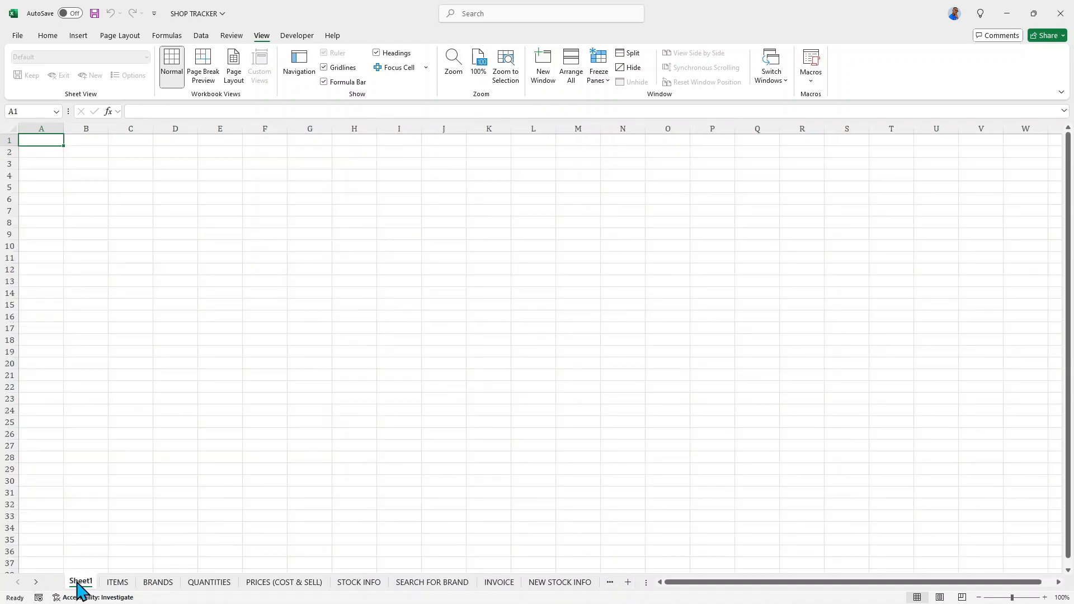
- Rename the new first worksheet as CONTENTS
double_click(78, 582)
text(C)
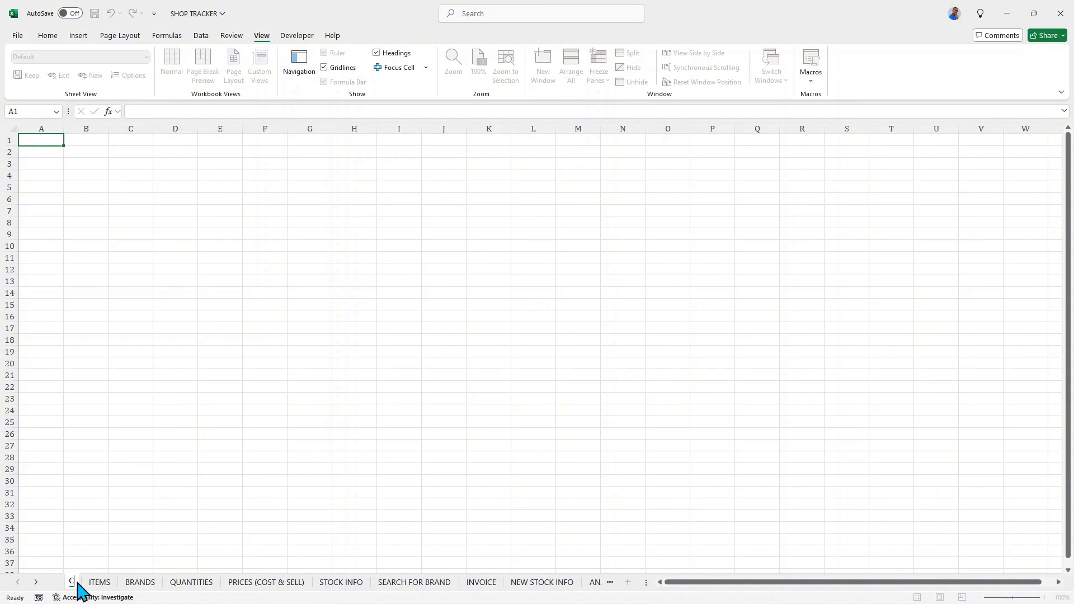
text(ONTENT)
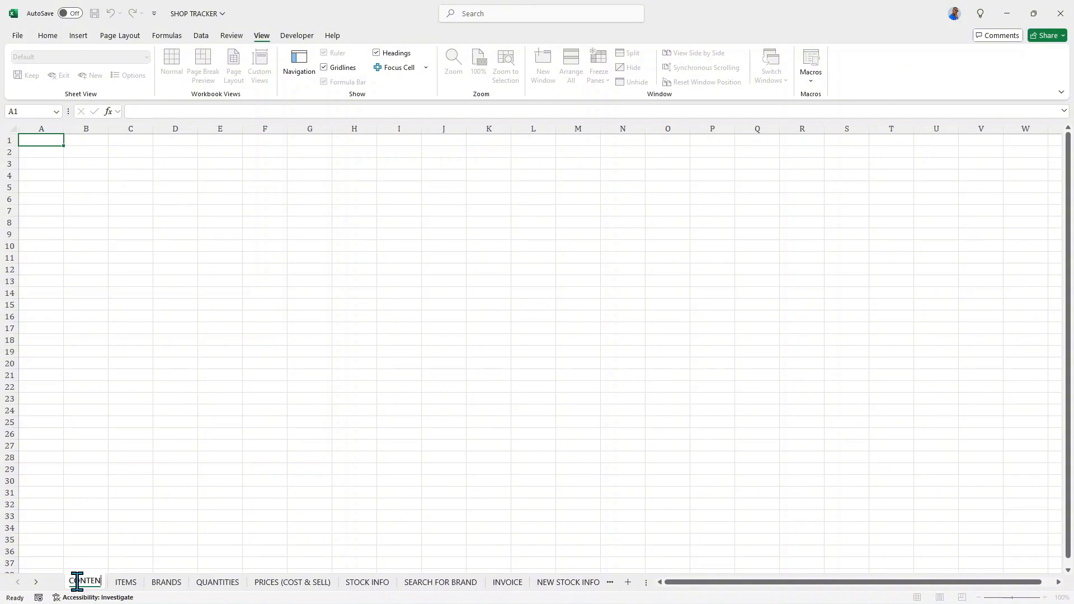
key(BackSpace)
key(BackSpace)
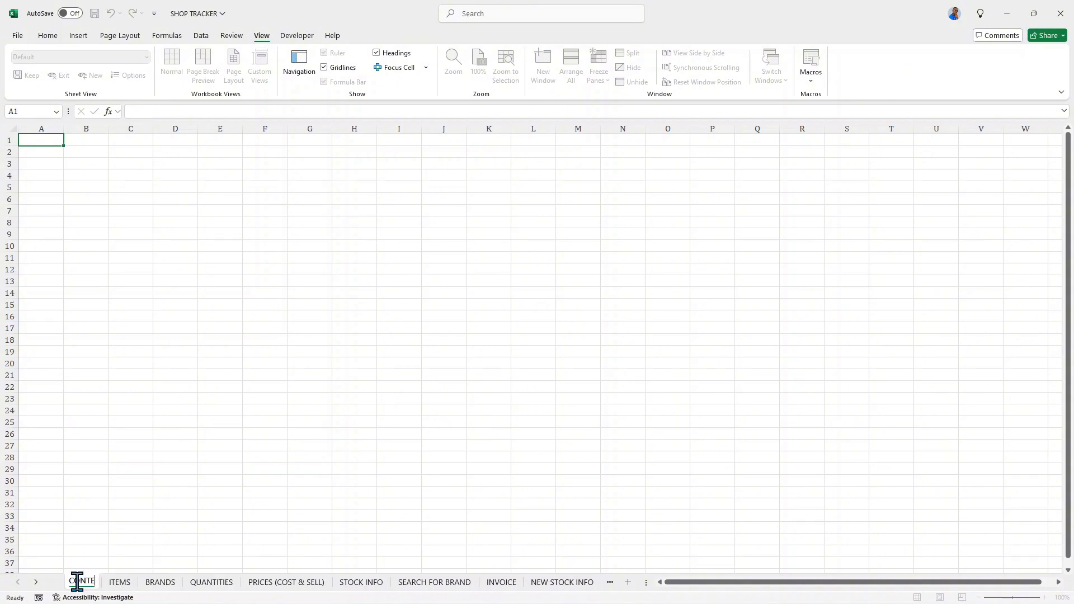
text(NTS)
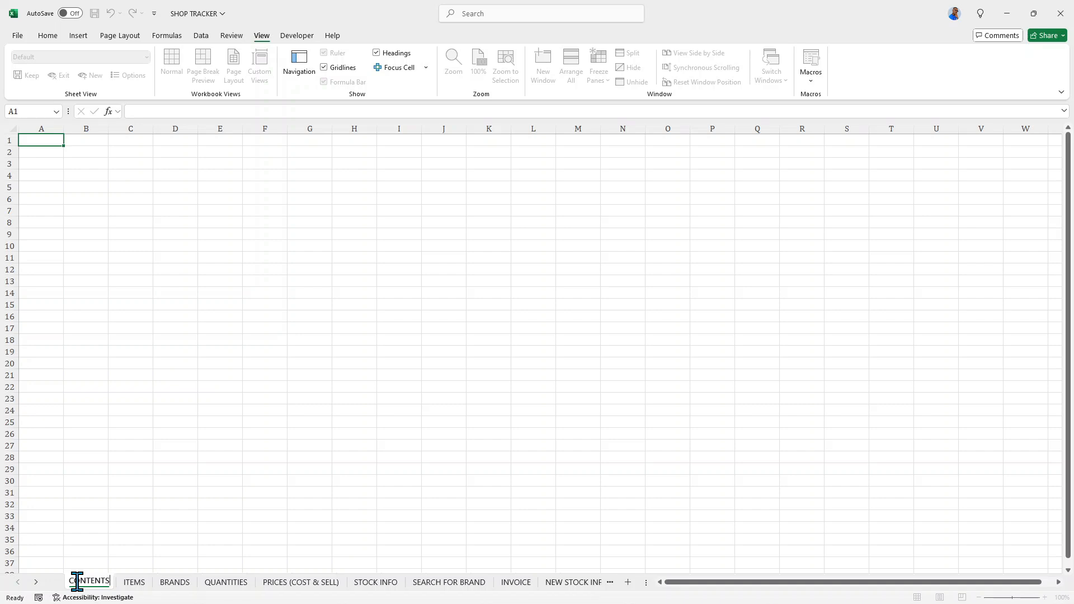
key(Return)
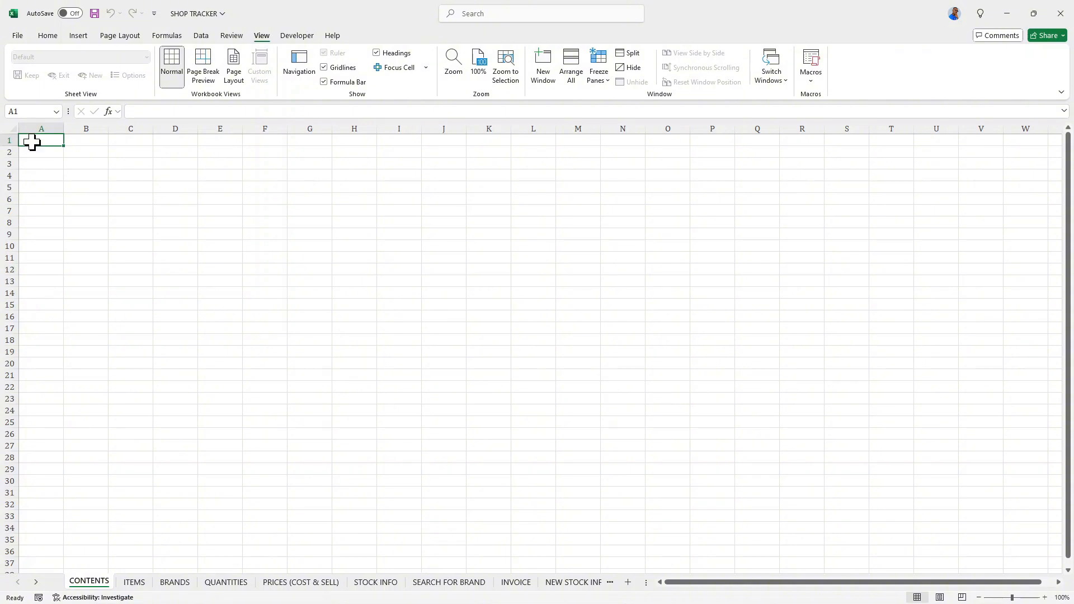
- Draw a rounded rectangle about 0.94" high and 15.89" wide over A1:S4 and enter CONTENTS FOR MINI MARKET in it
drag(32, 144, 853, 176)
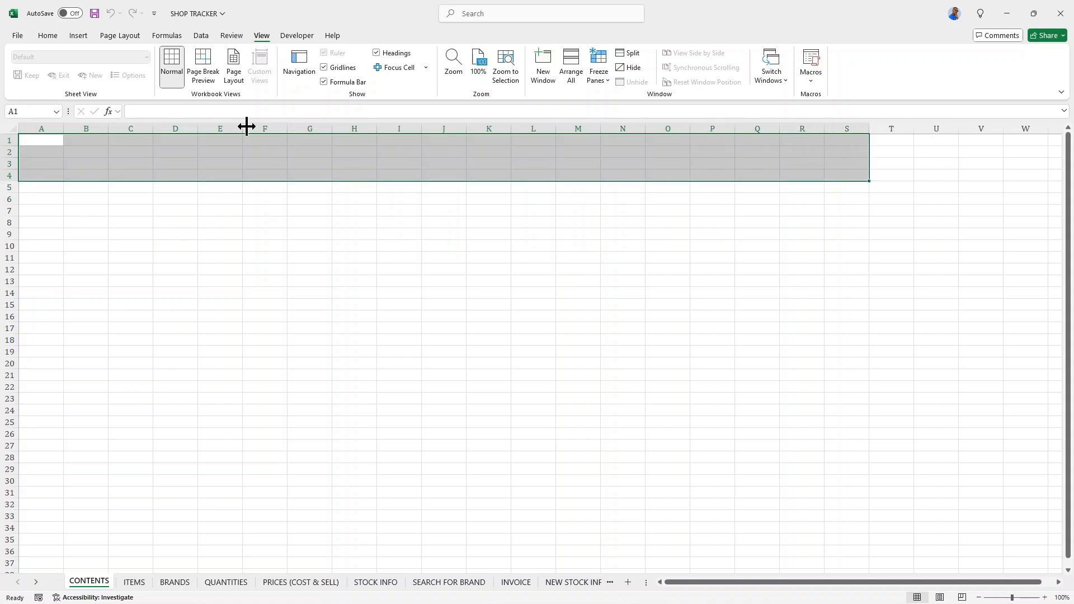
click(76, 37)
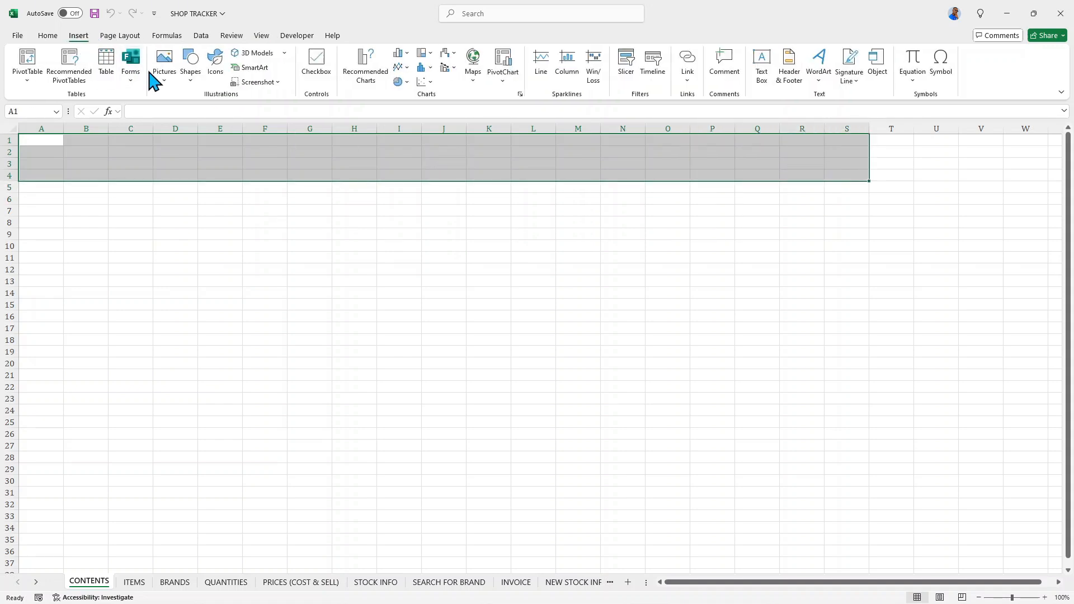
click(190, 63)
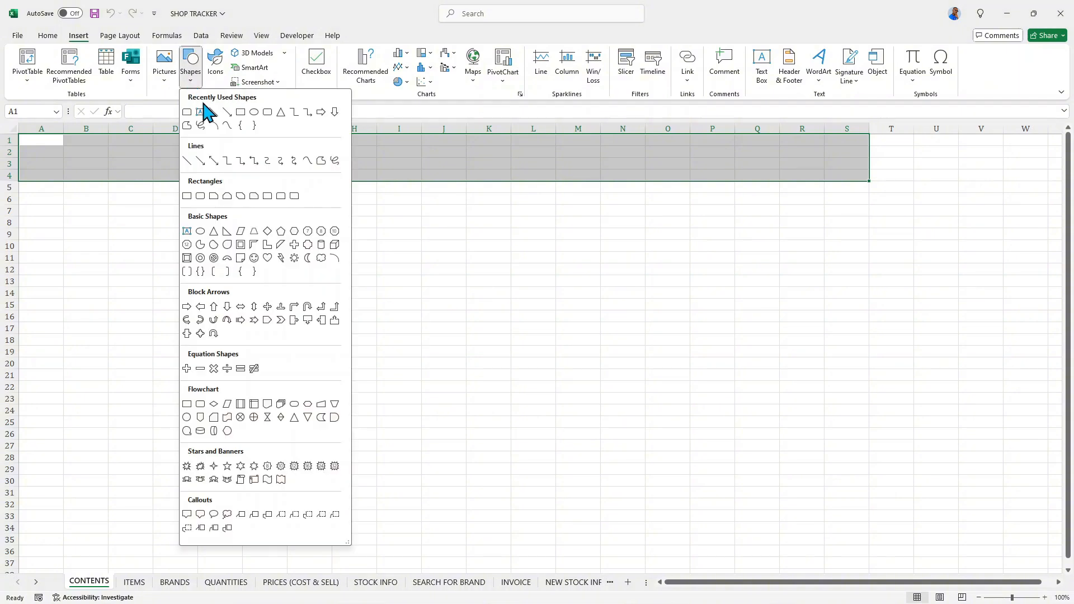
click(268, 112)
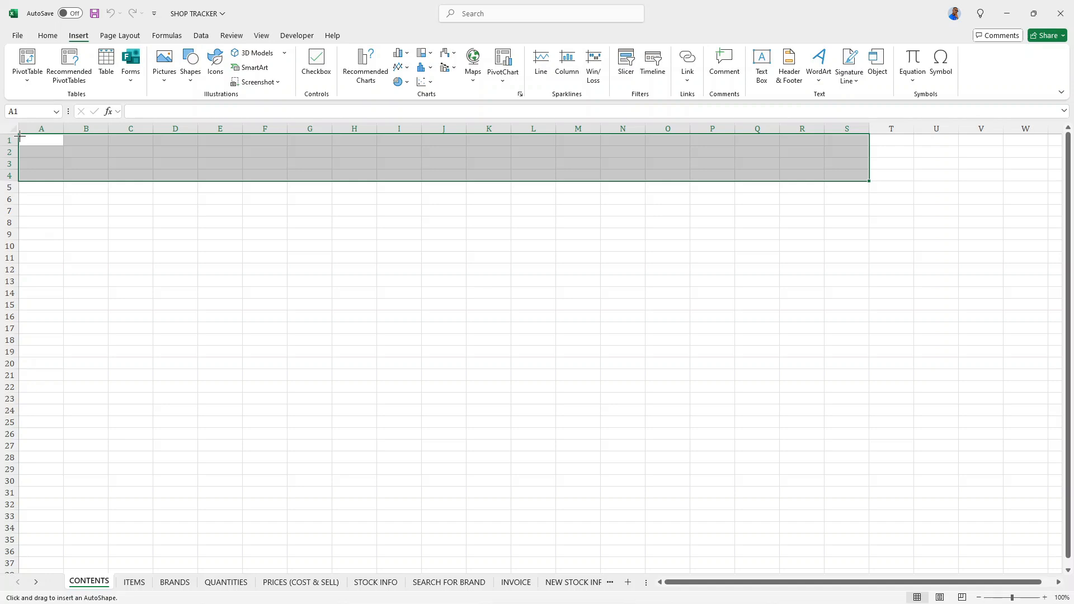
drag(20, 135, 873, 185)
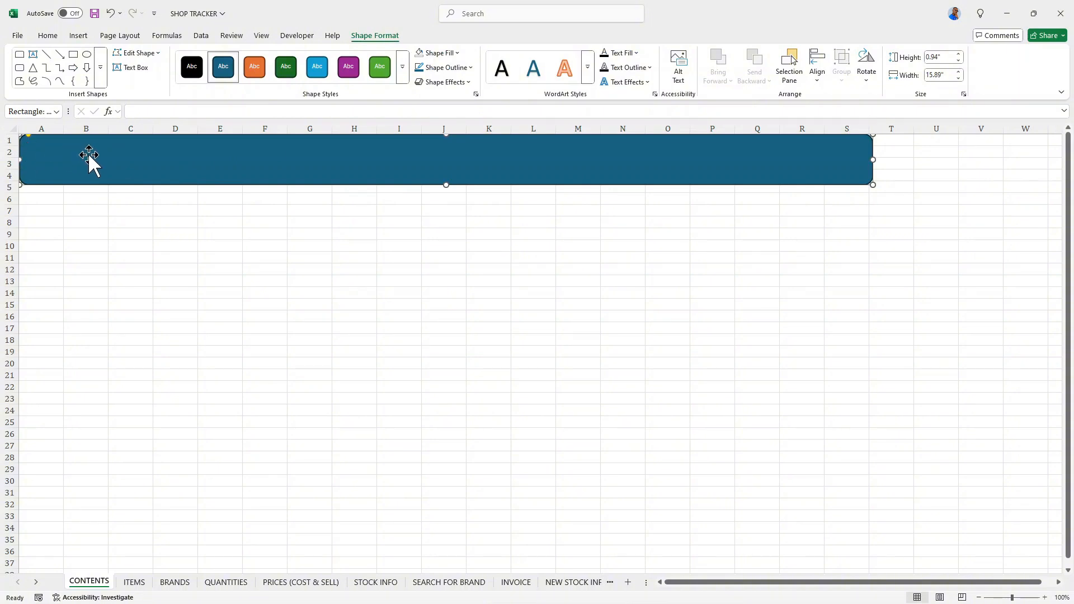
text(CONTENT)
- Format the banner's title text as bold Cambria at size 36
key(ctrl+shift+Left)
key(ctrl+shift+Left)
key(ctrl+shift+Left)
key(ctrl+shift+Left)
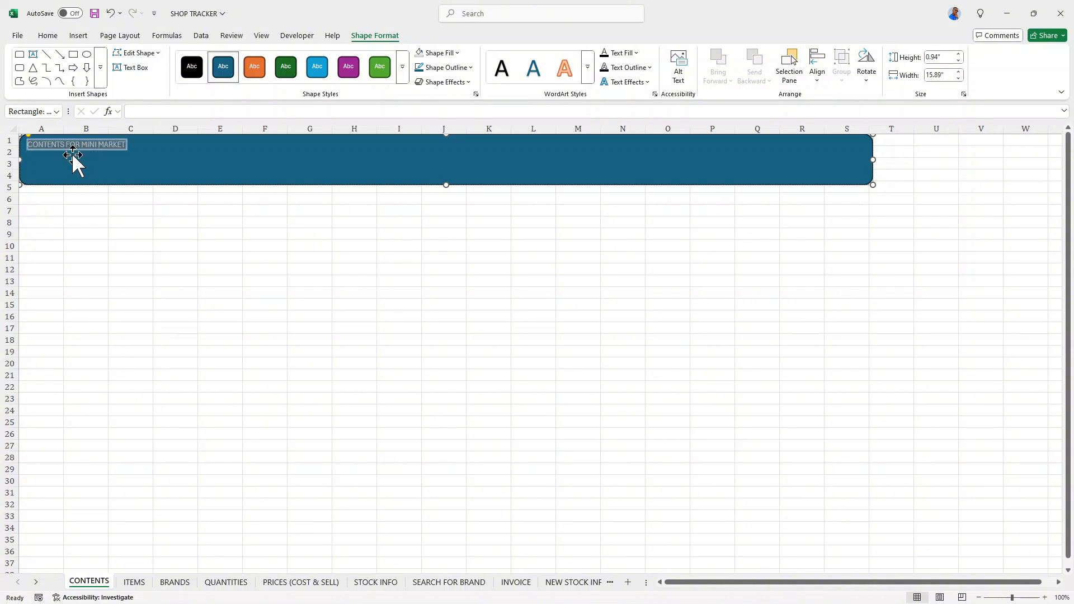
click(45, 37)
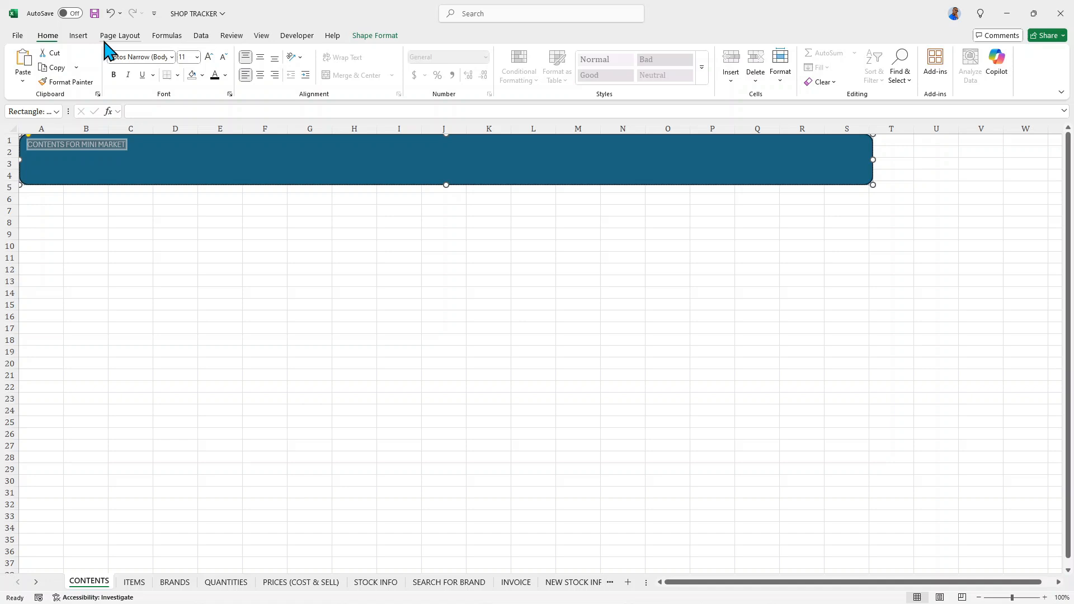
click(113, 75)
click(172, 58)
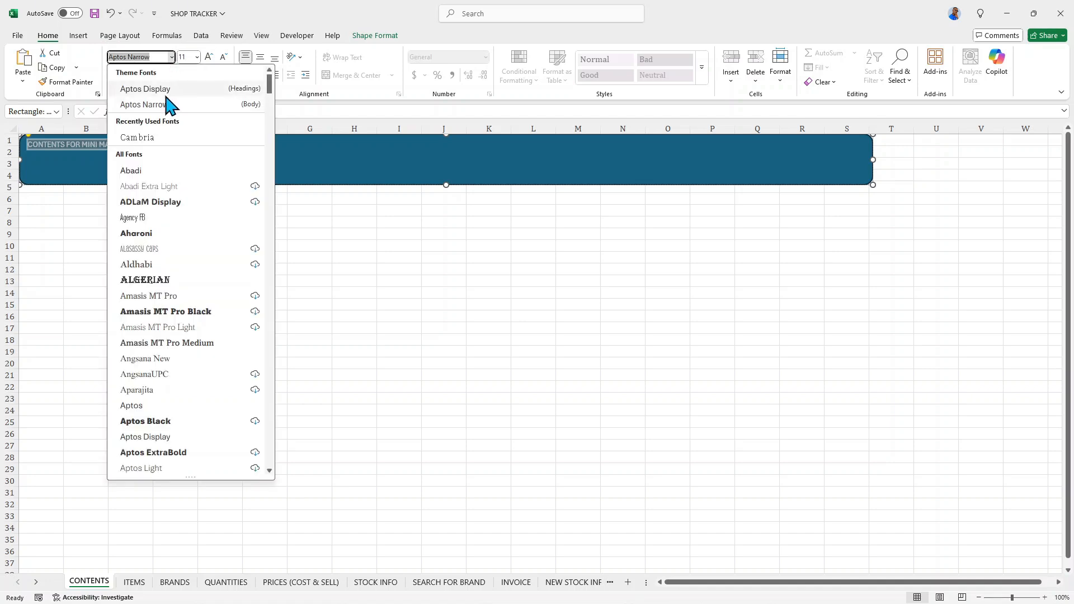
click(166, 137)
double_click(209, 58)
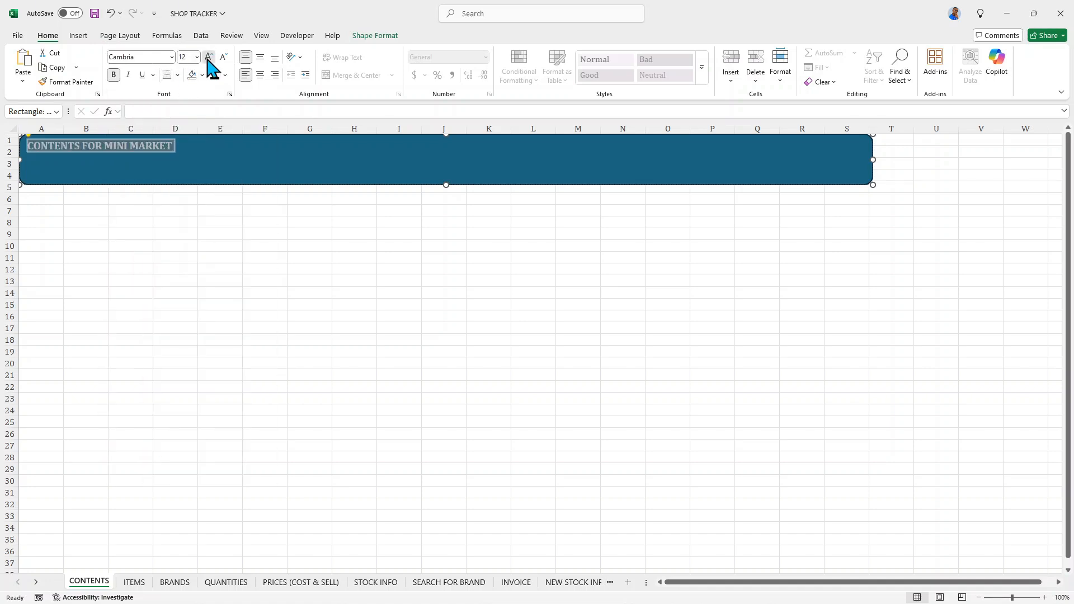
triple_click(209, 58)
triple_click(210, 59)
click(209, 58)
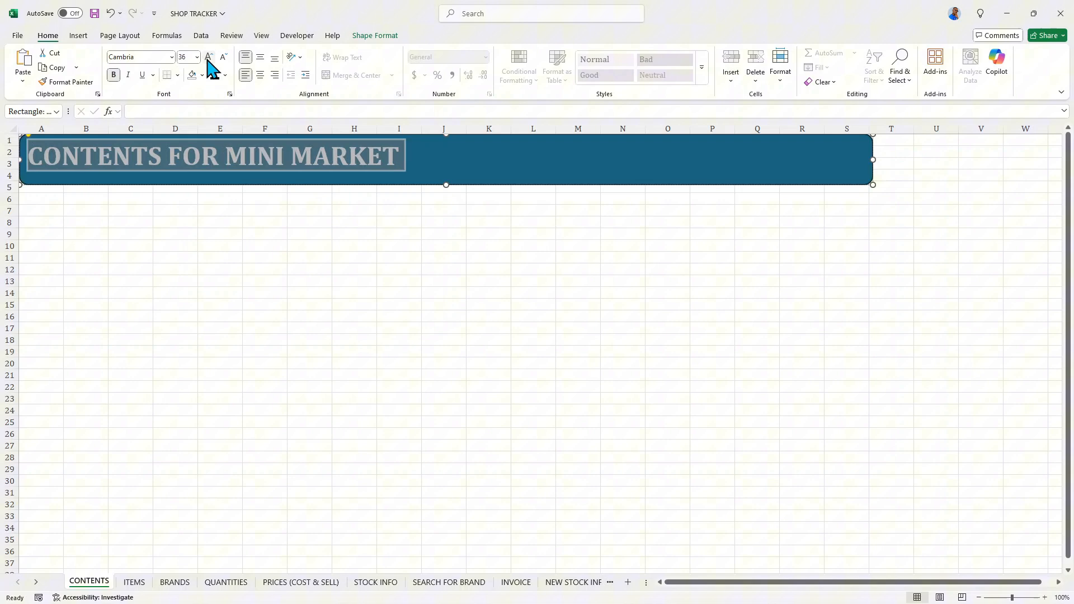
- Center the banner title horizontally and vertically in the shape and color its text black
click(260, 75)
click(260, 57)
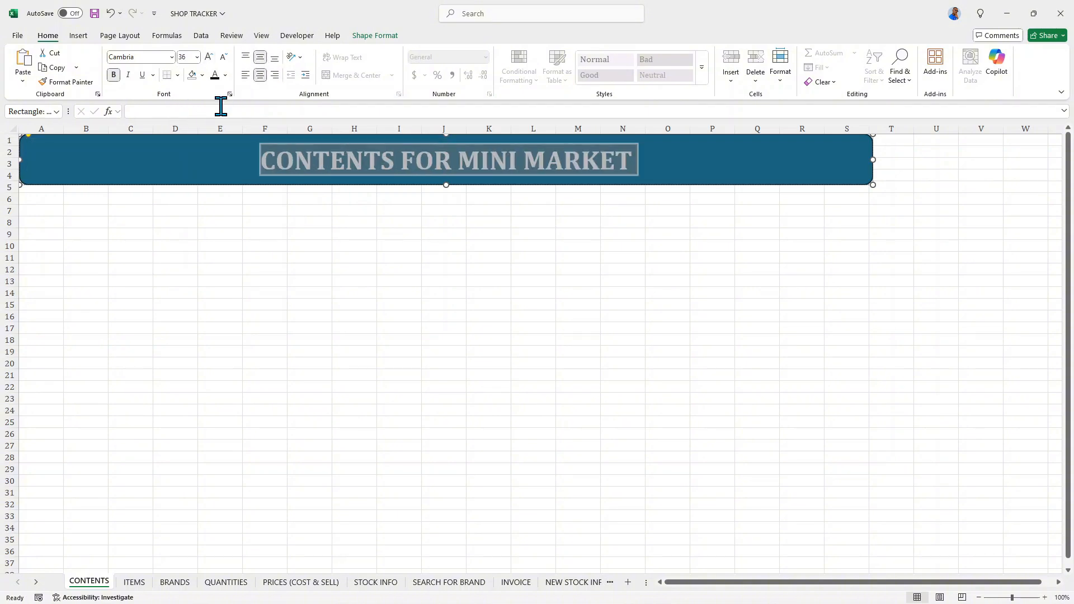
click(215, 75)
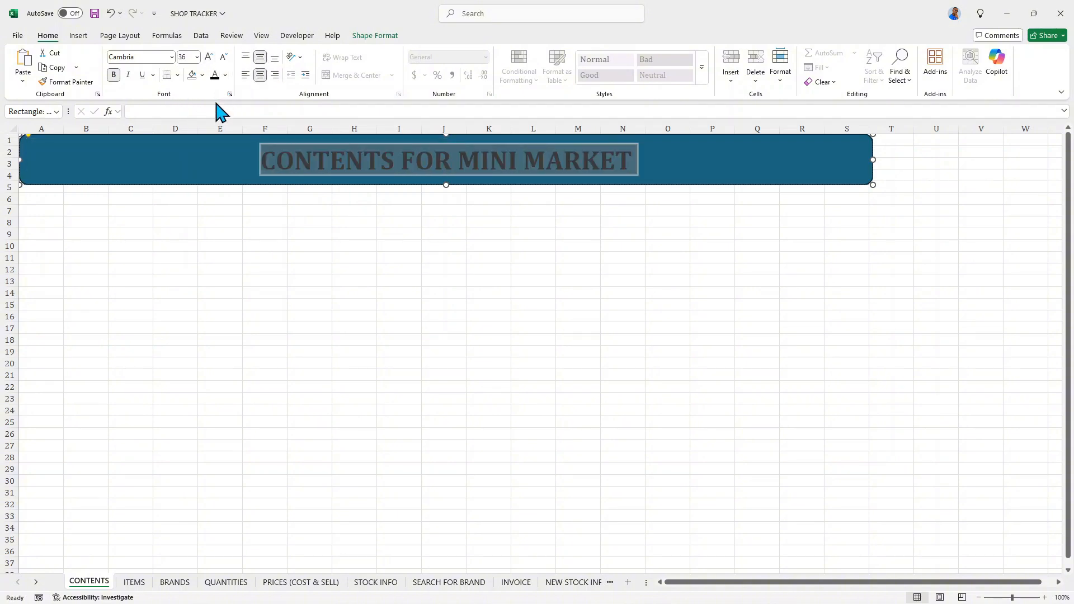
- Fill the title banner shape with a light orange theme color
click(235, 161)
click(358, 35)
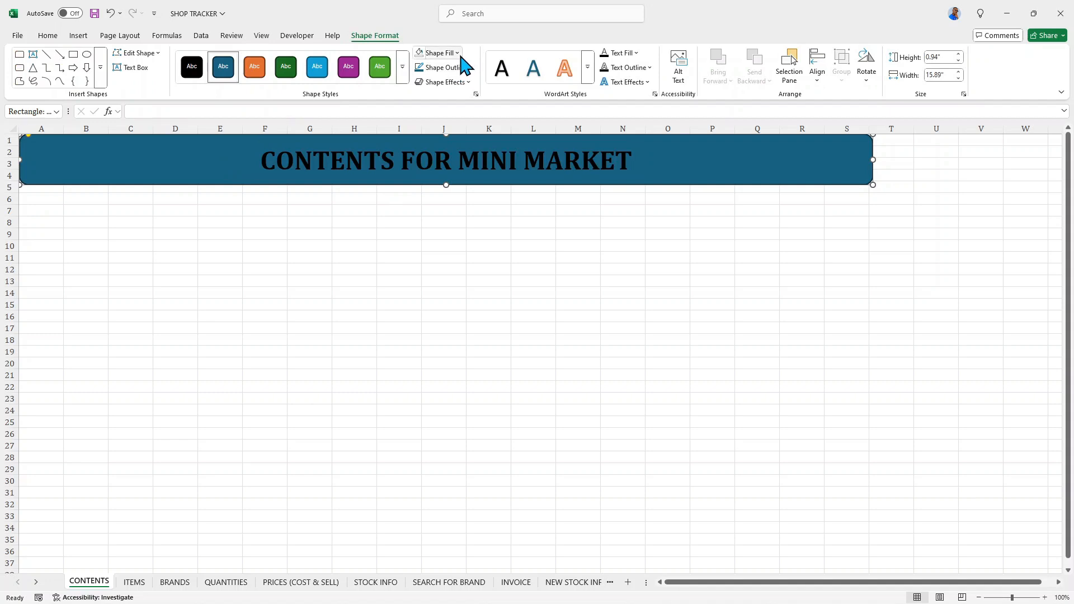
click(456, 53)
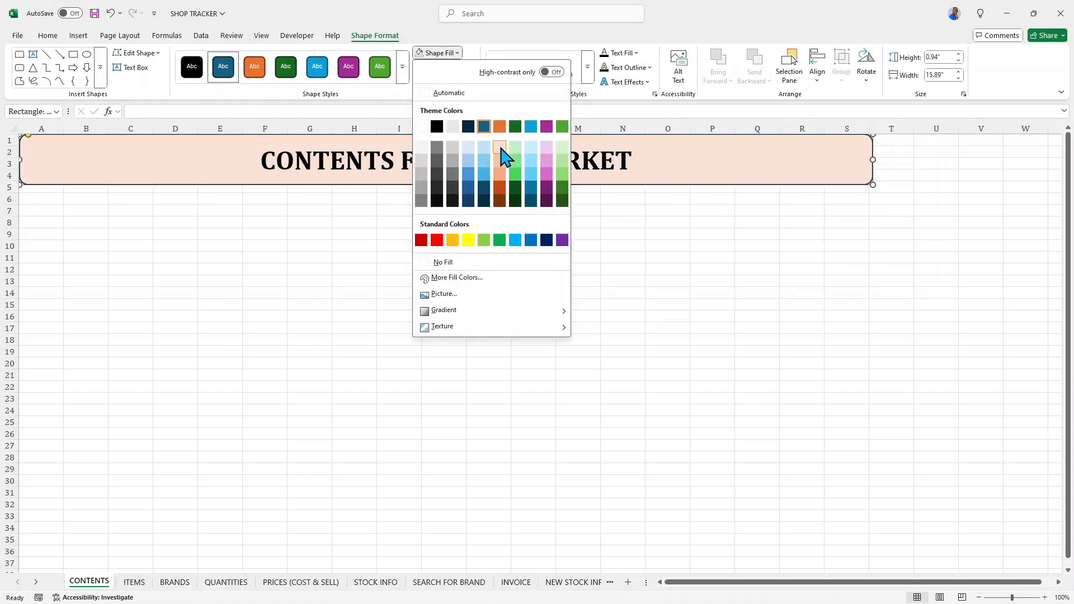
click(499, 173)
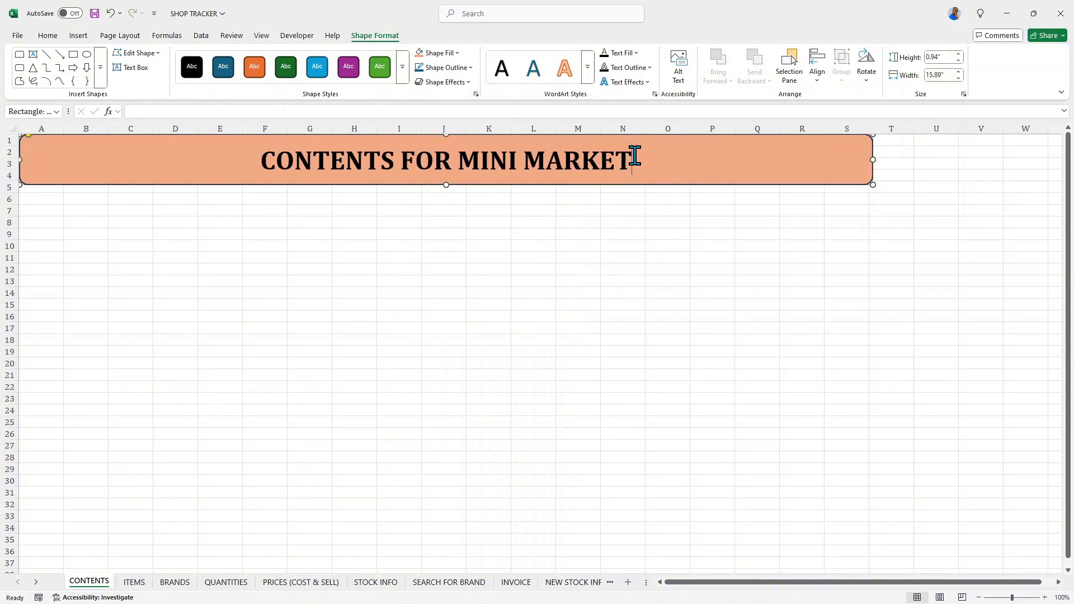
- Italicize the CONTENTS FOR MINI MARKET title and deselect the banner
triple_click(636, 159)
click(42, 37)
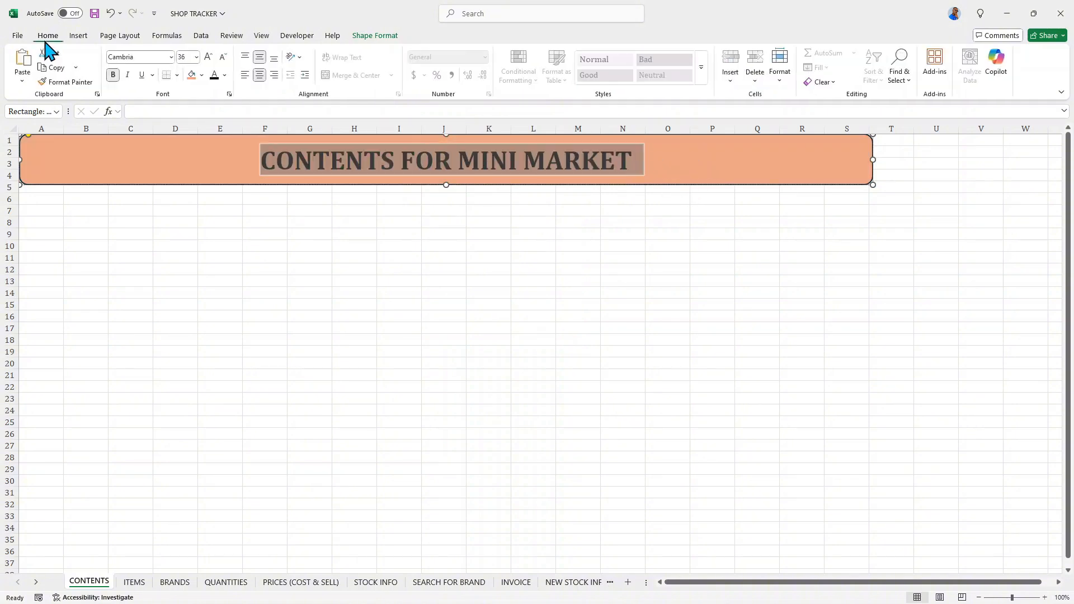
click(127, 74)
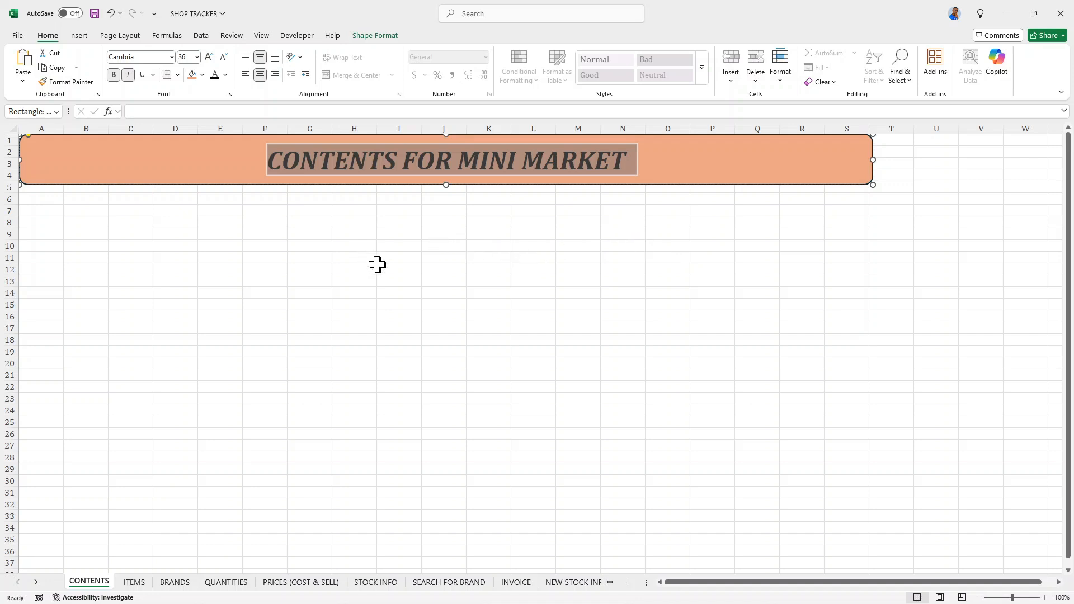
click(121, 225)
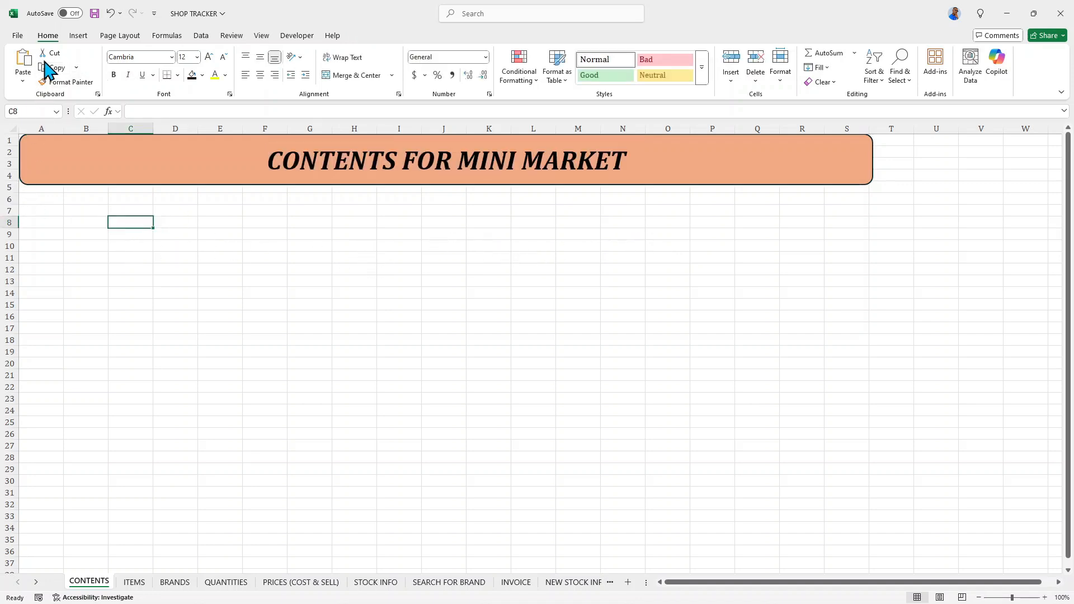
- Draw a rectangle about 4.42" high and 14.75" wide below the title banner and align it with column A's outer edge
click(76, 36)
click(167, 74)
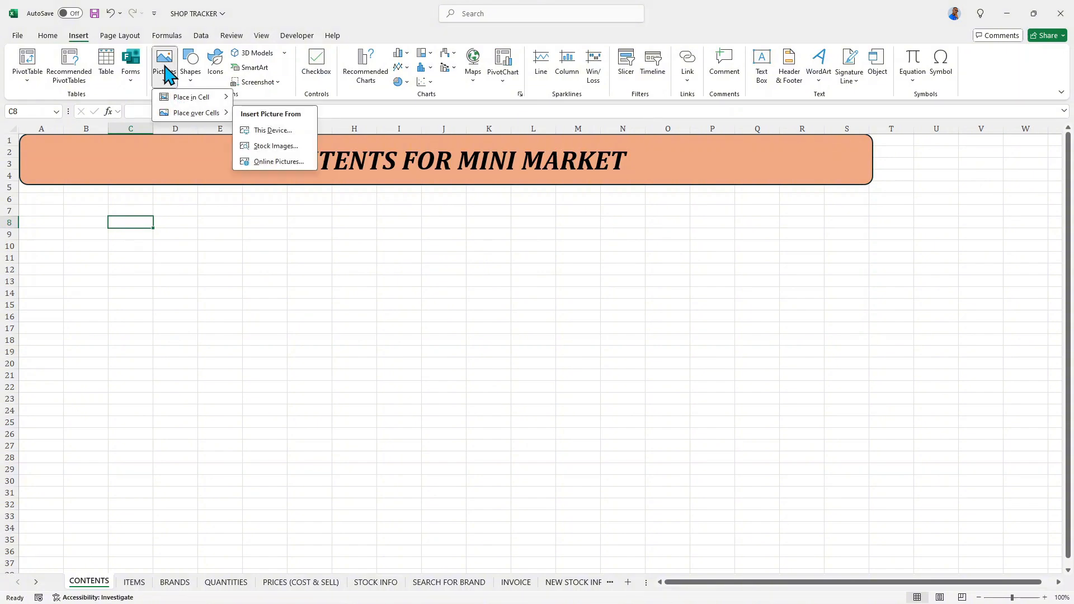
click(190, 78)
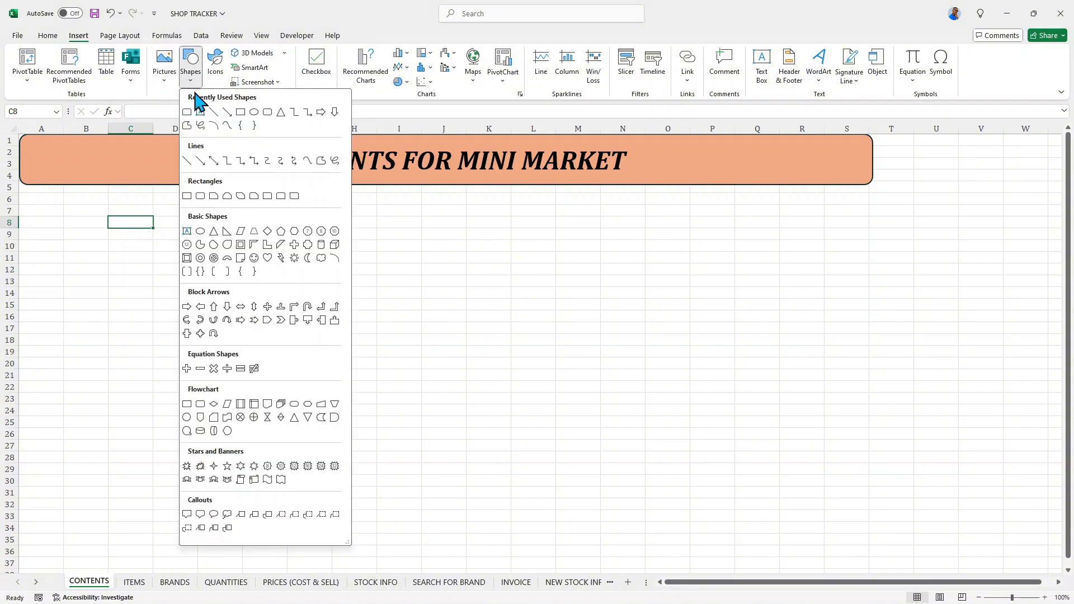
click(240, 112)
mouse_move(26, 186)
mouse_down()
mouse_move(228, 254)
mouse_move(746, 376)
mouse_move(819, 424)
mouse_up()
key(Left)
key(Left)
key(Left)
key(Left)
key(Left)
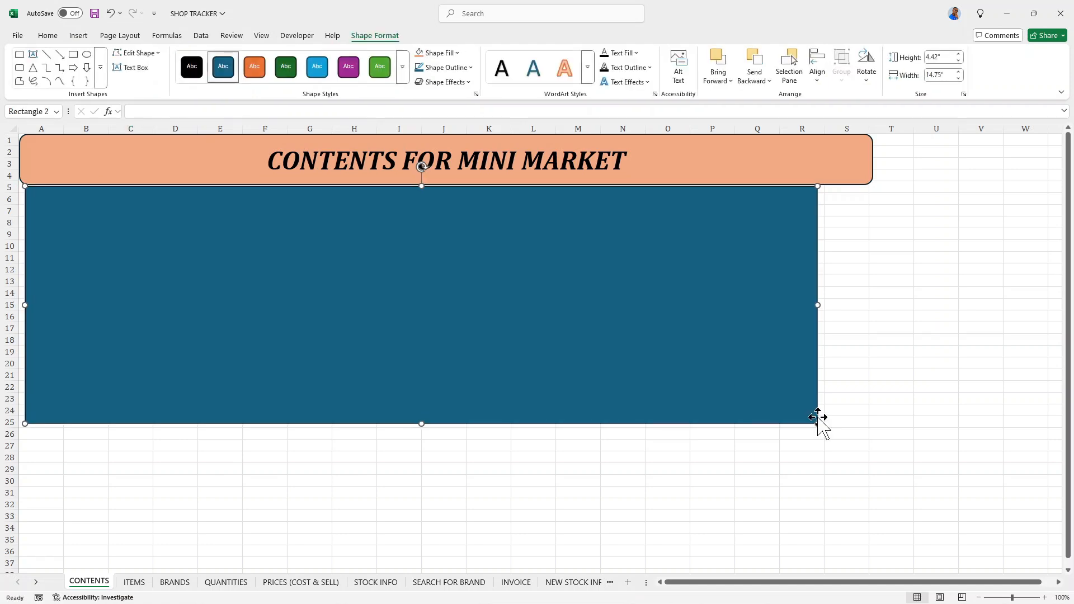
key(Left)
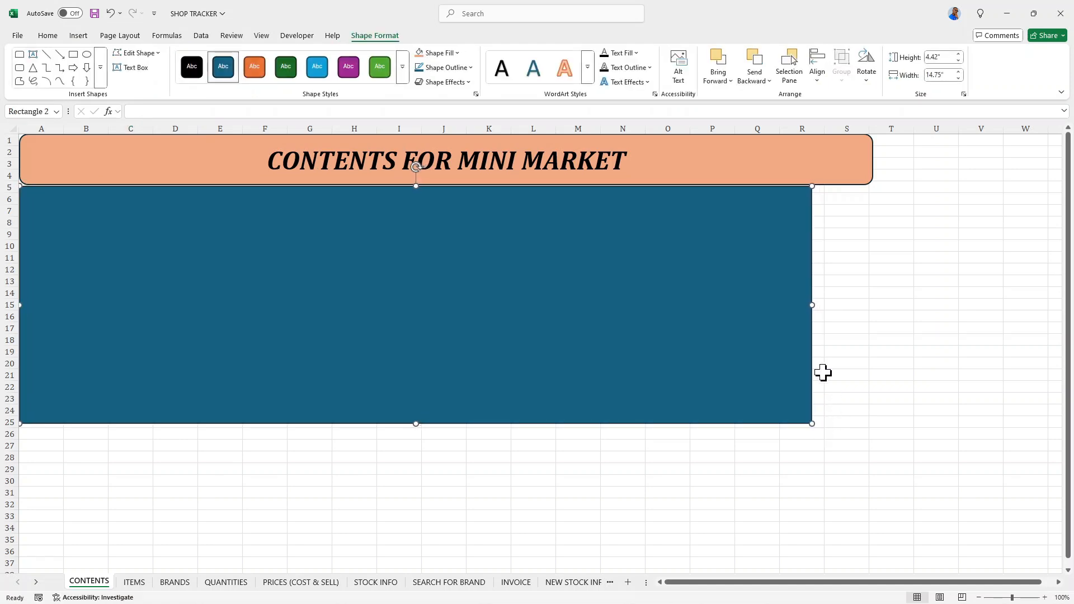
- Stretch the rectangle to the banner's width and down to row 36, about 15.87" by 6.93", and nudge it up against the banner
drag(812, 305, 872, 305)
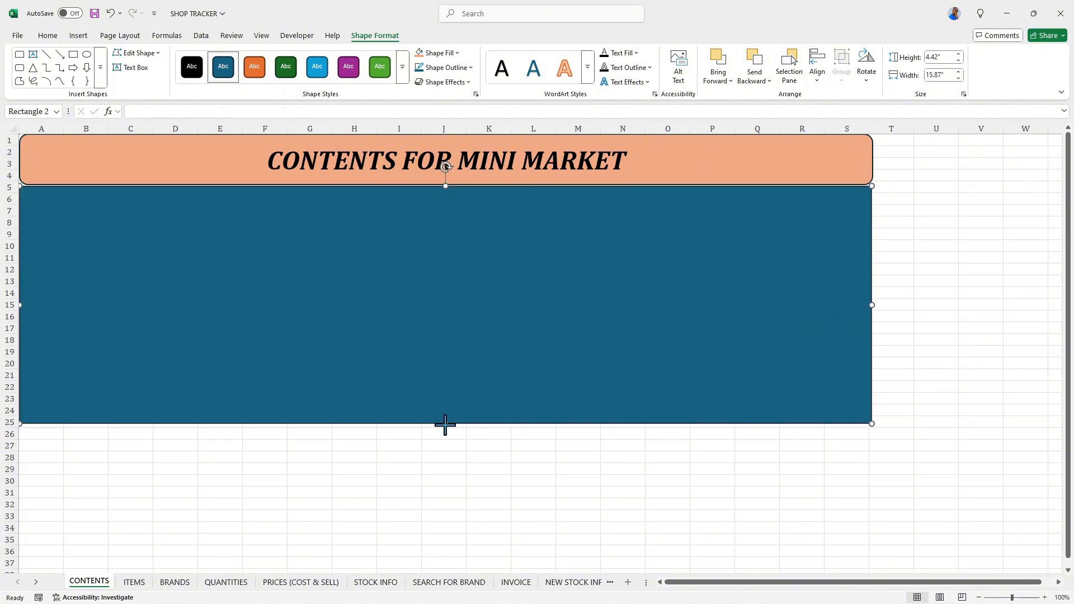
drag(445, 424, 436, 552)
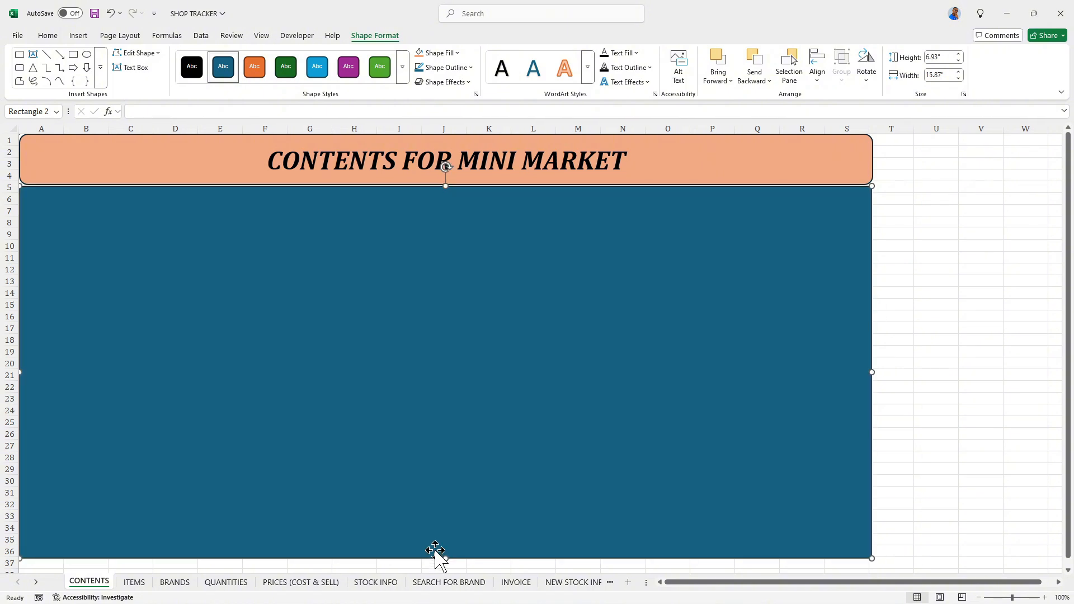
key(Up)
key(Up)
key(Up)
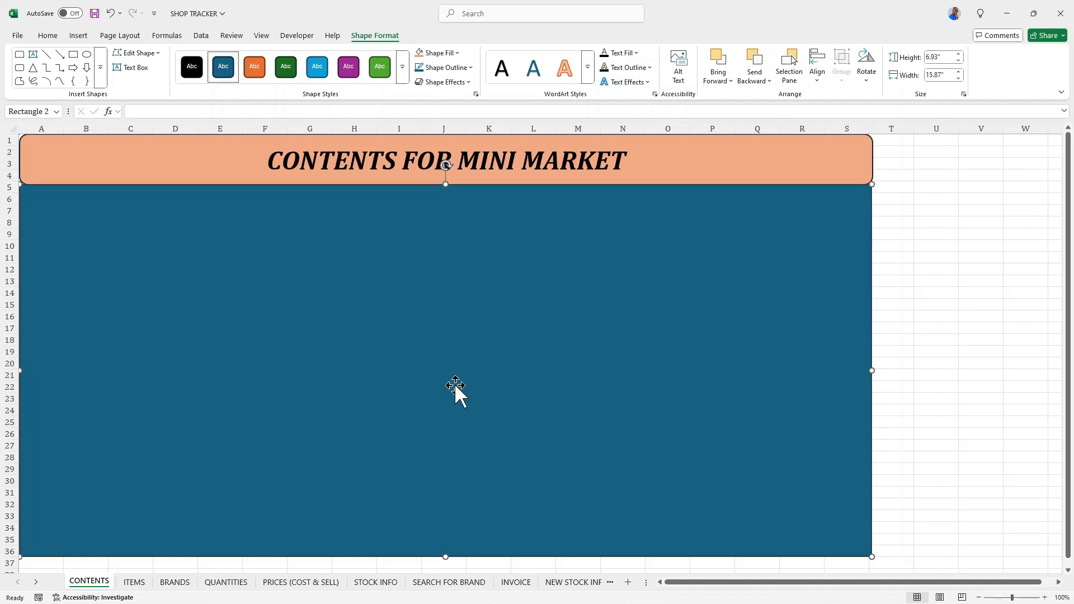
key(Down)
- Fill the large rectangle with the lightest orange theme tint and shift it up slightly to overlap the banner's lower edge
click(455, 55)
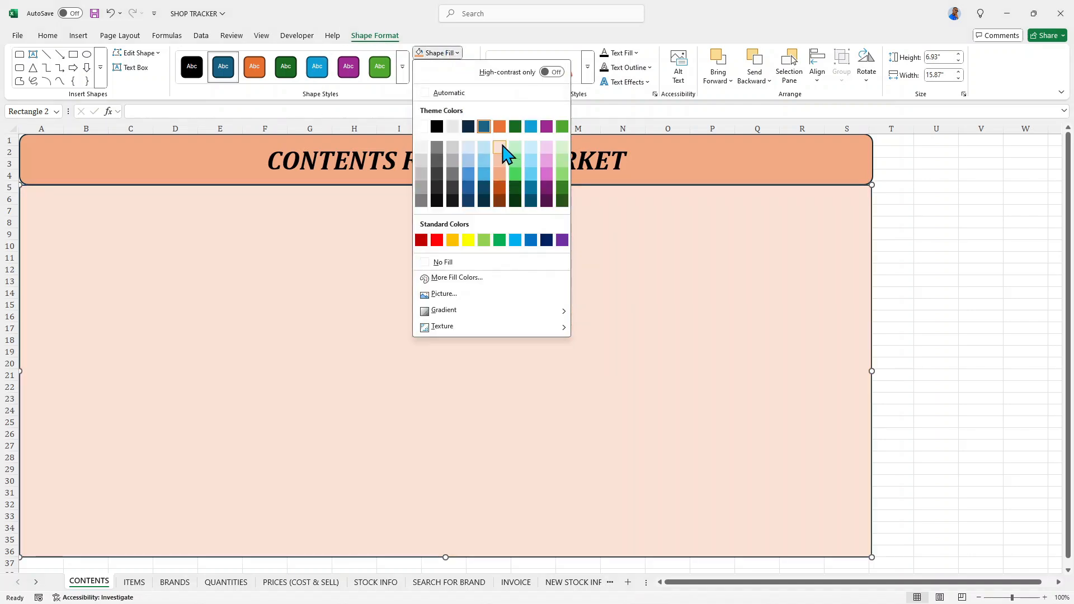
click(502, 146)
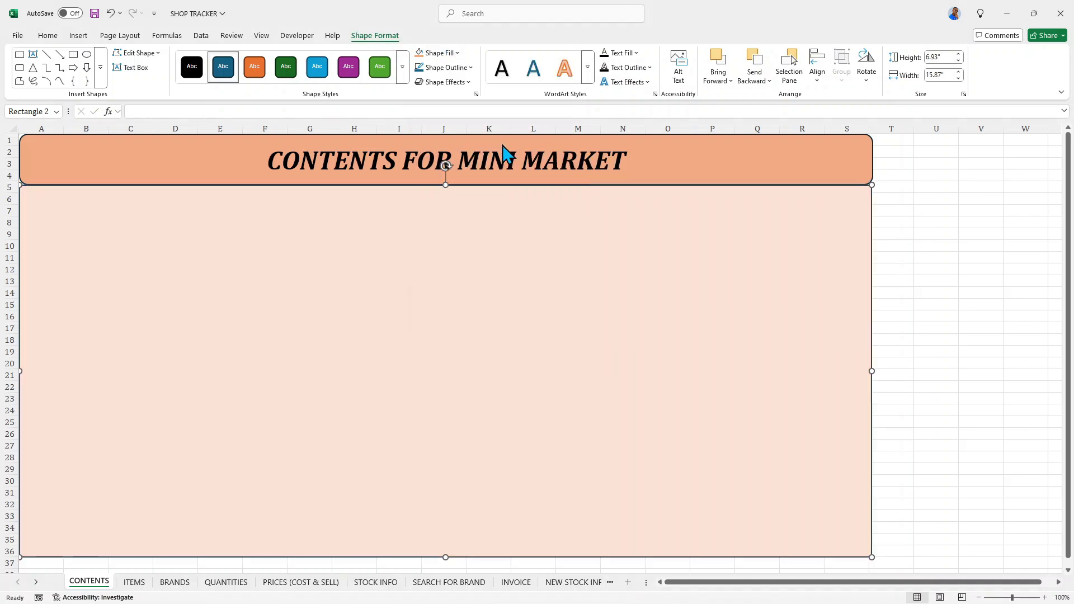
drag(217, 210, 216, 206)
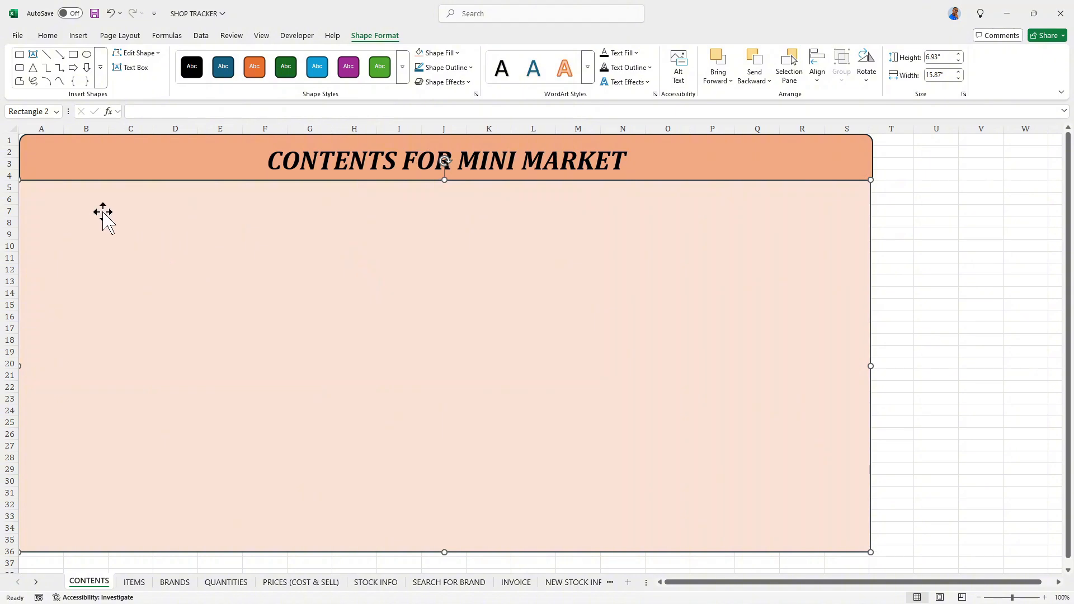
- Draw a rectangle about 0.99" high and 2.74" wide over columns A to D, rows 6 to 10, and label it DASHBOARD
click(79, 36)
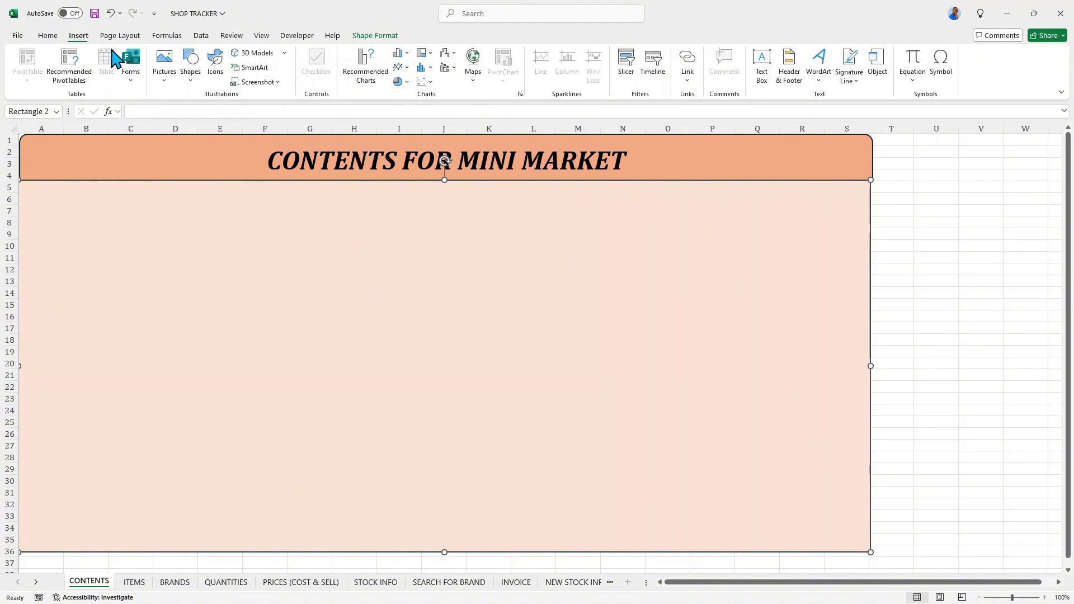
click(190, 73)
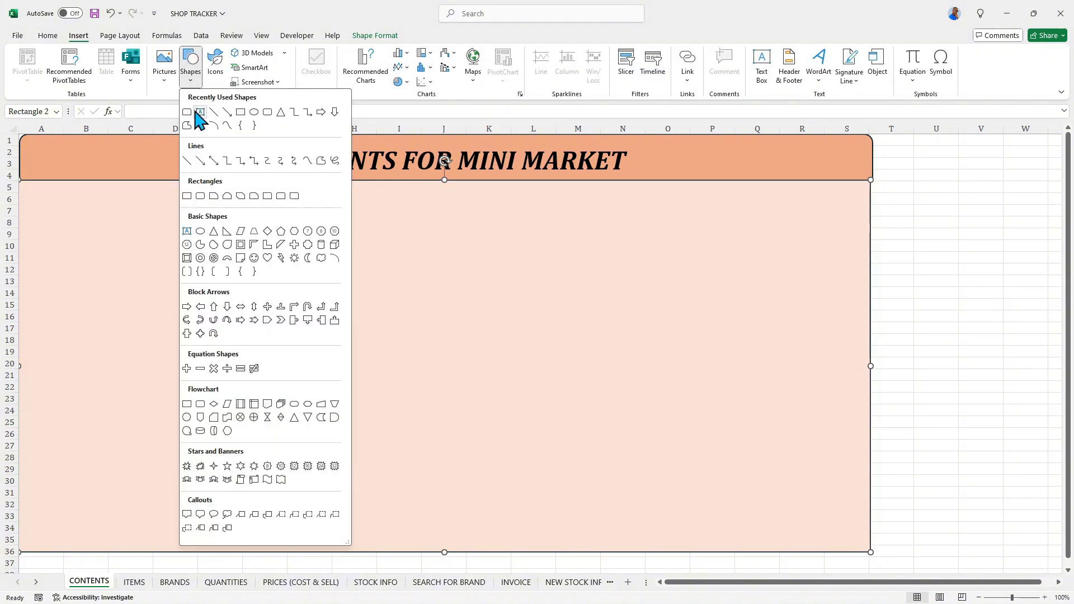
click(240, 112)
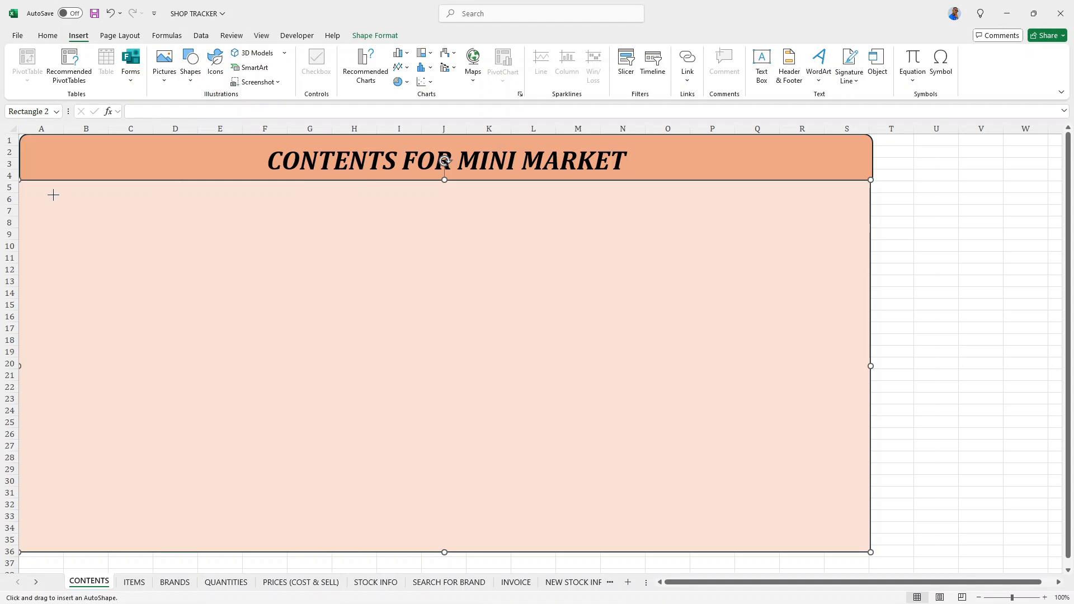
drag(53, 232, 197, 248)
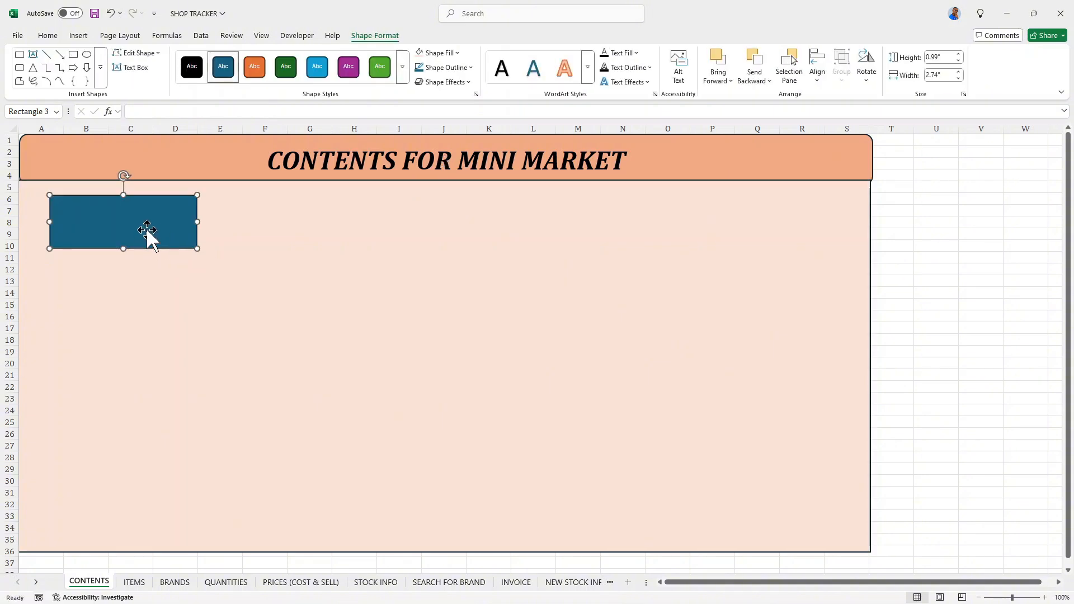
text(DASHBOARD)
- Set the DASHBOARD label in italic Cambria and center it horizontally and vertically in its rectangle
click(51, 37)
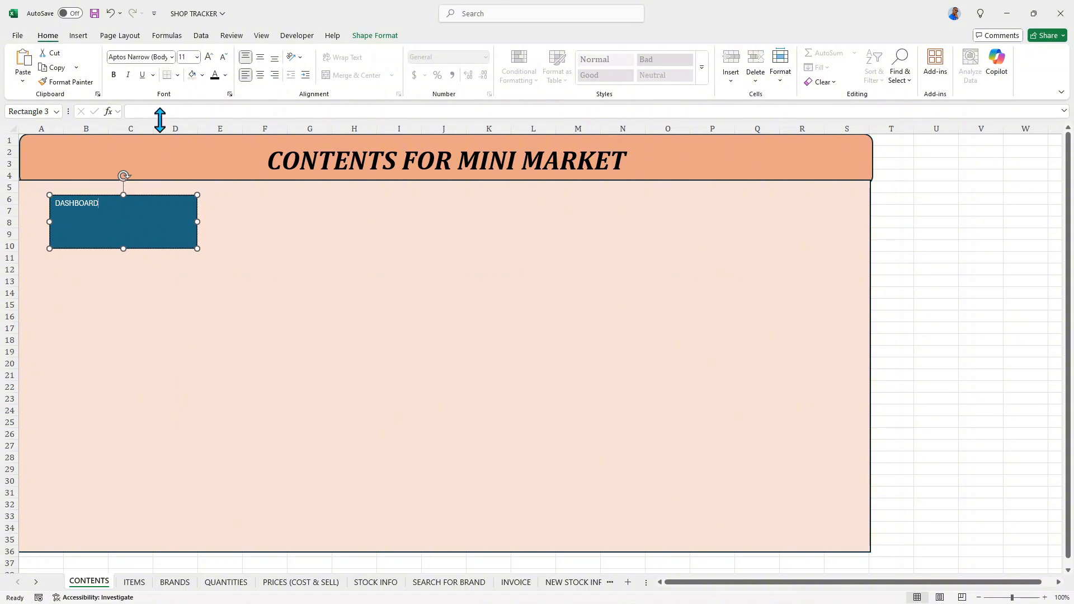
key(ctrl+a)
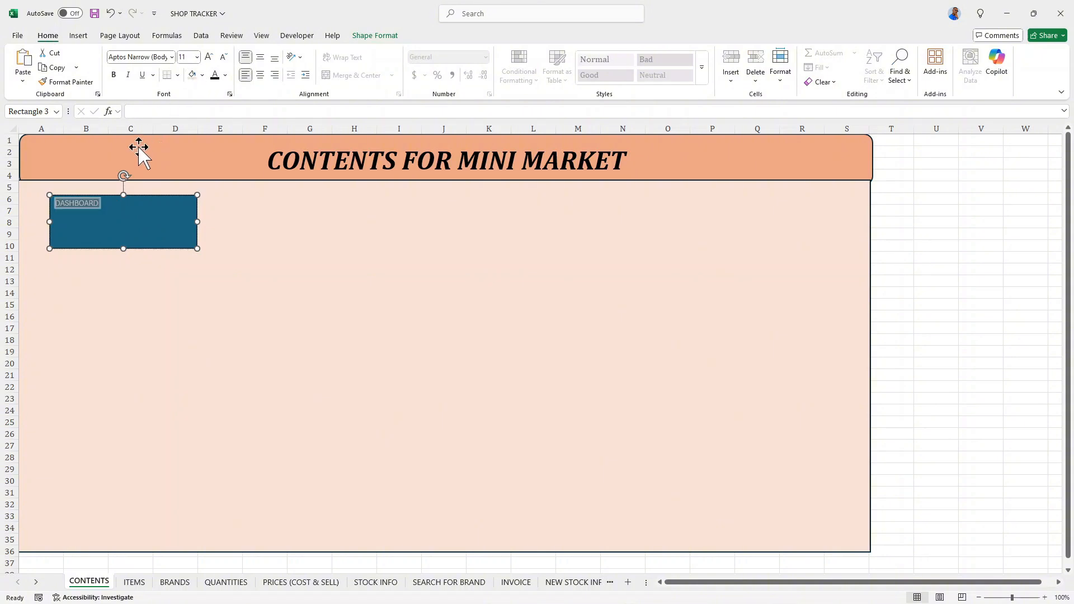
click(128, 74)
click(172, 57)
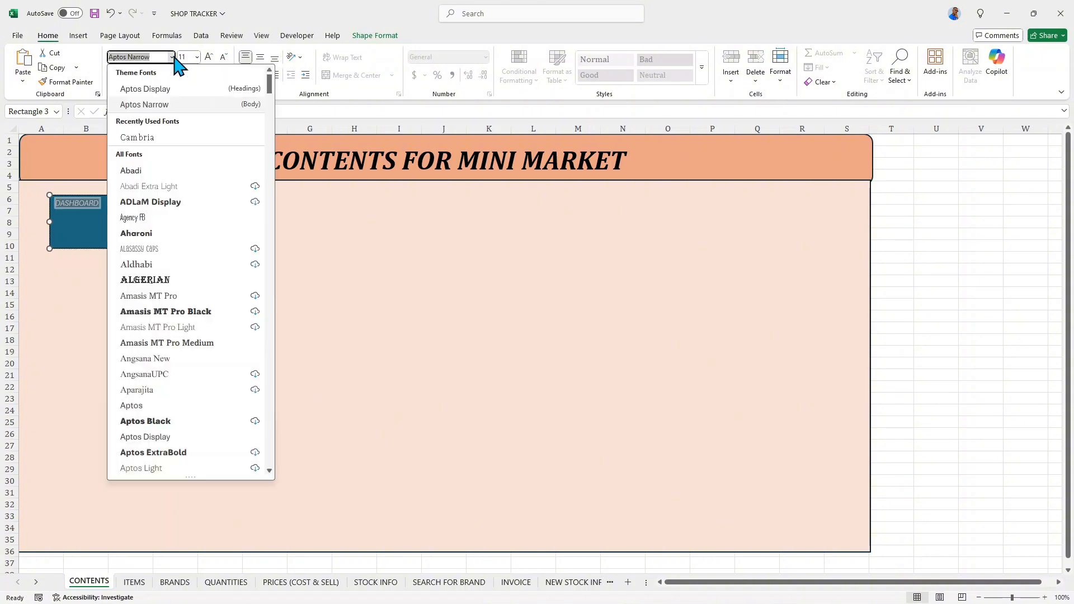
click(166, 138)
click(260, 57)
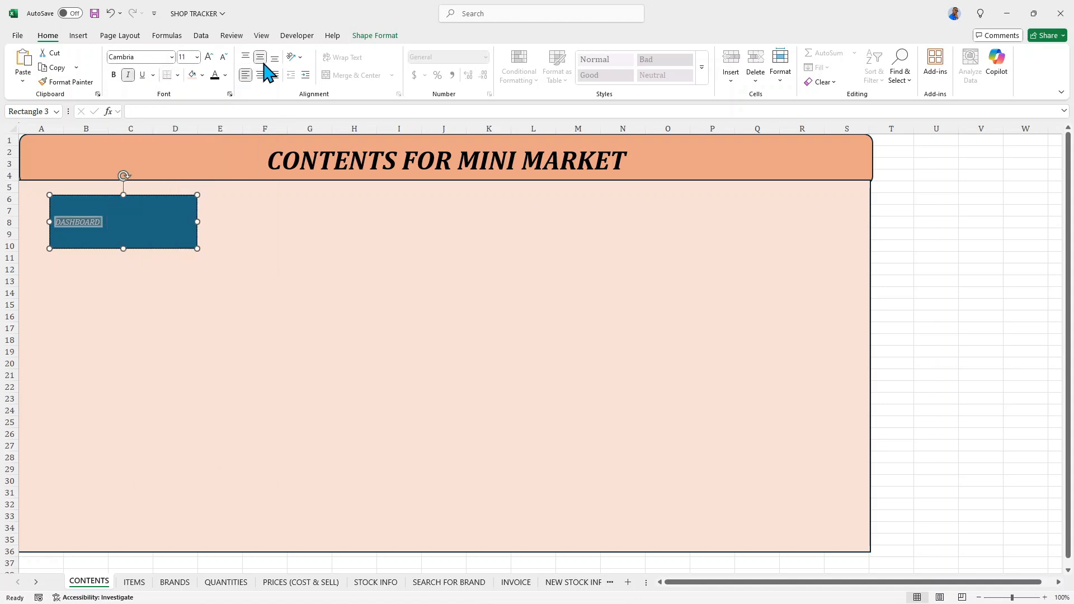
click(261, 74)
- Enlarge the DASHBOARD label to size 24 and color its text black
click(197, 57)
click(209, 56)
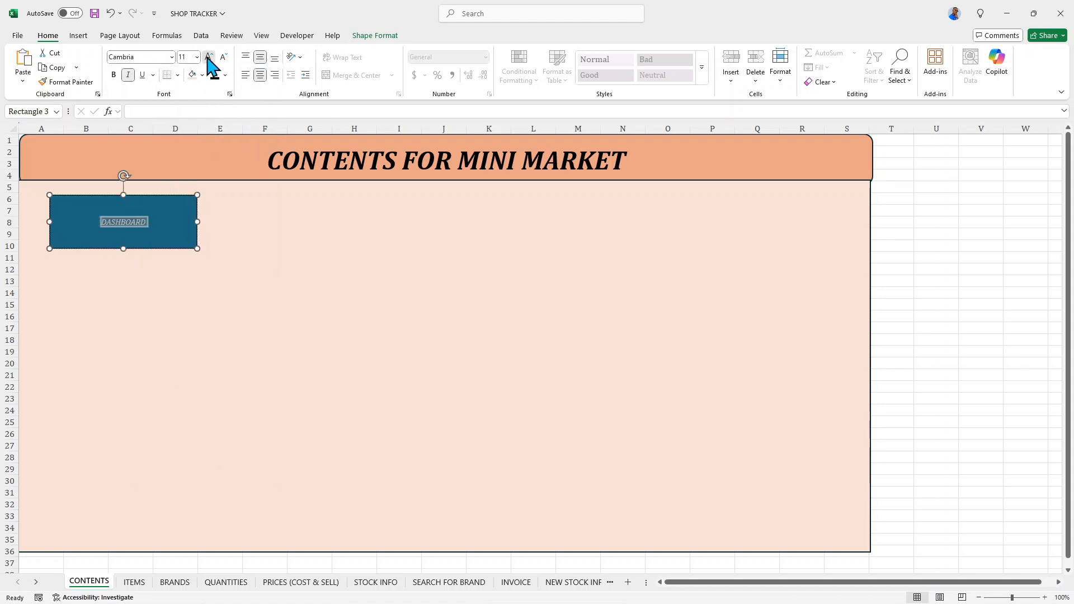
click(209, 56)
click(209, 57)
click(209, 56)
click(209, 57)
click(209, 56)
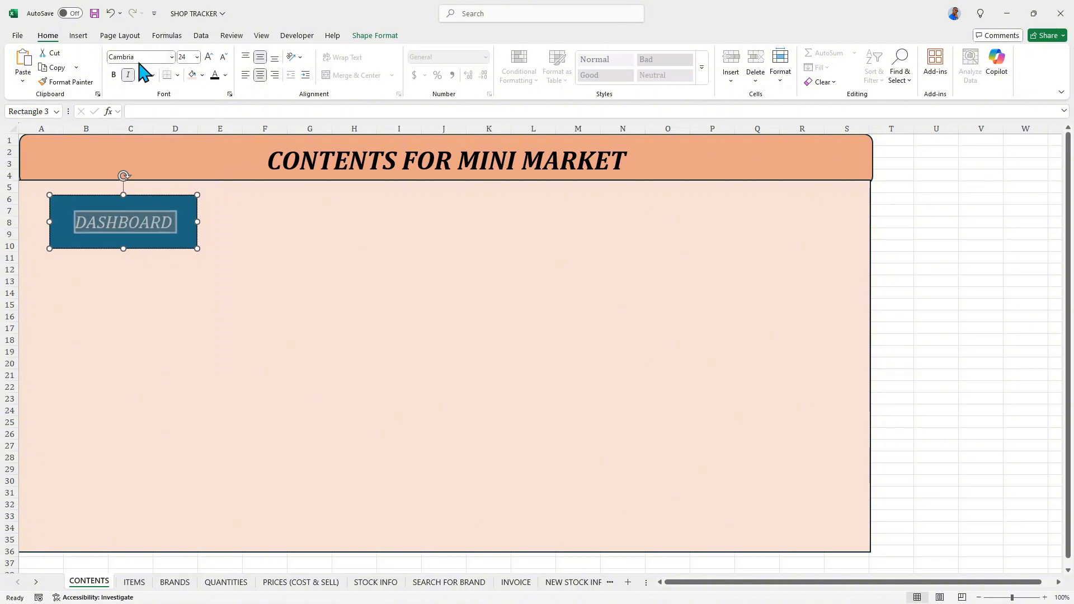
click(214, 76)
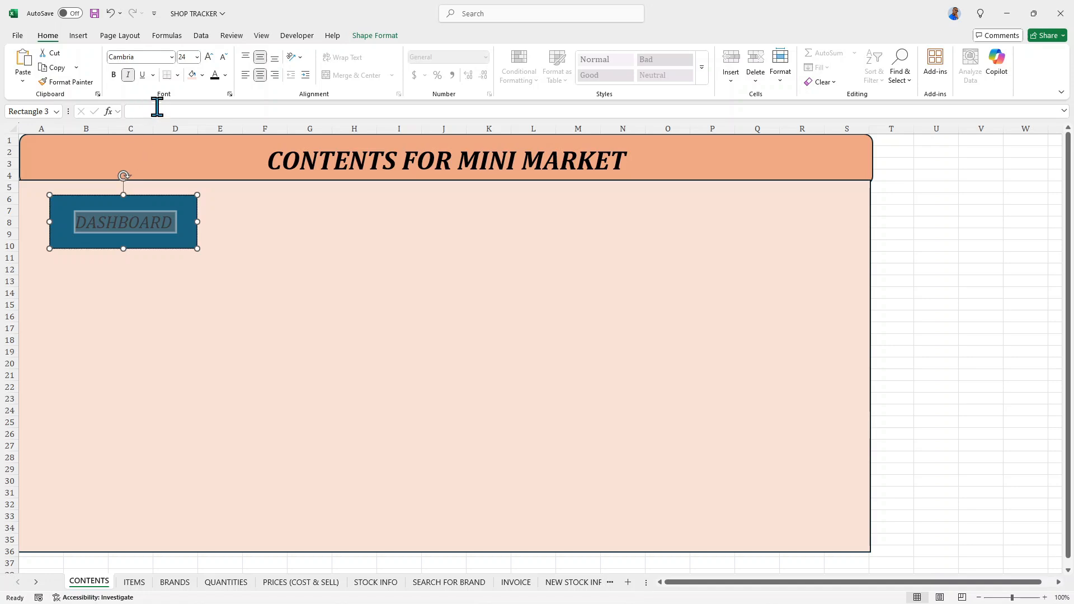
- Try the lightest orange and a dark orange theme shade as the DASHBOARD rectangle's fill
click(374, 35)
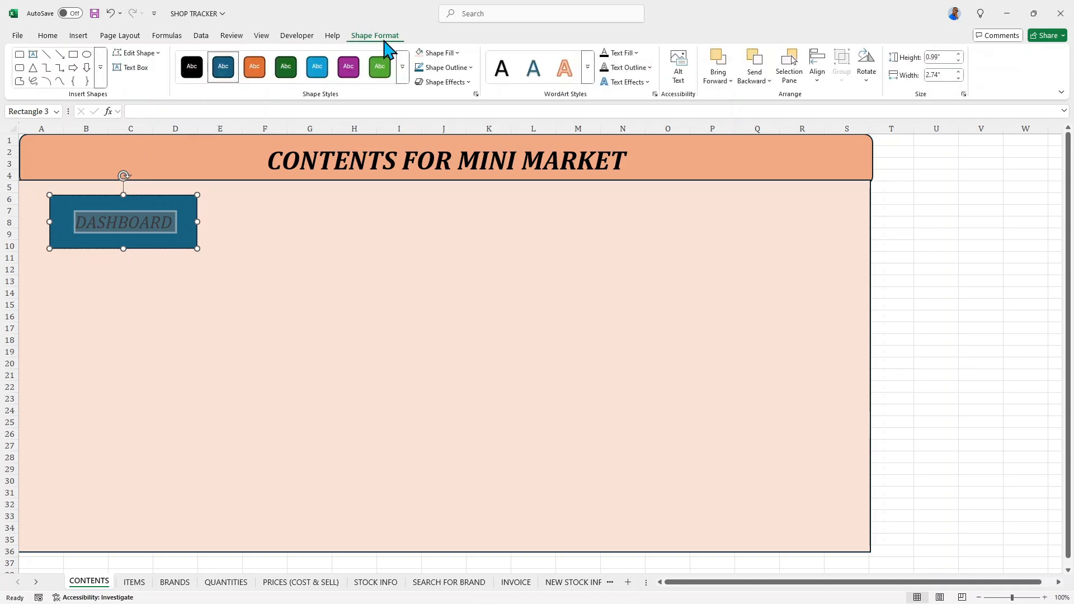
click(456, 53)
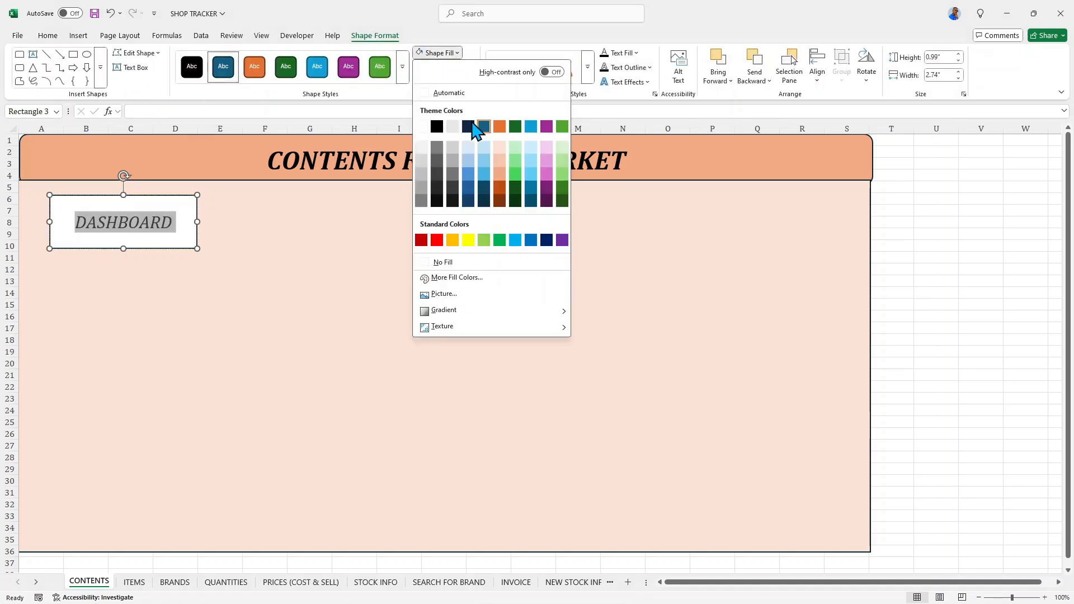
click(506, 151)
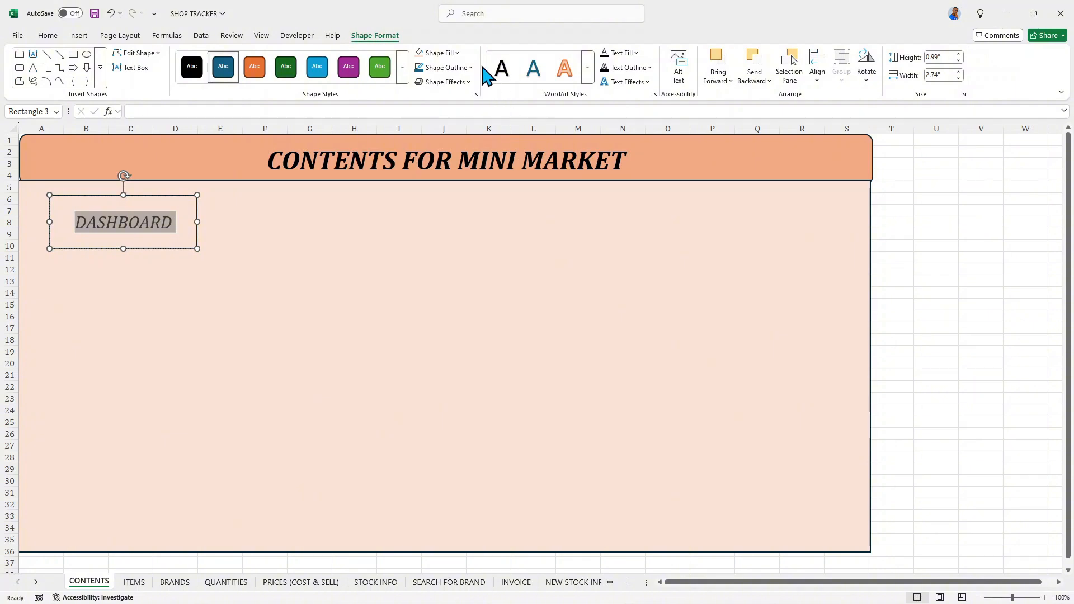
click(454, 54)
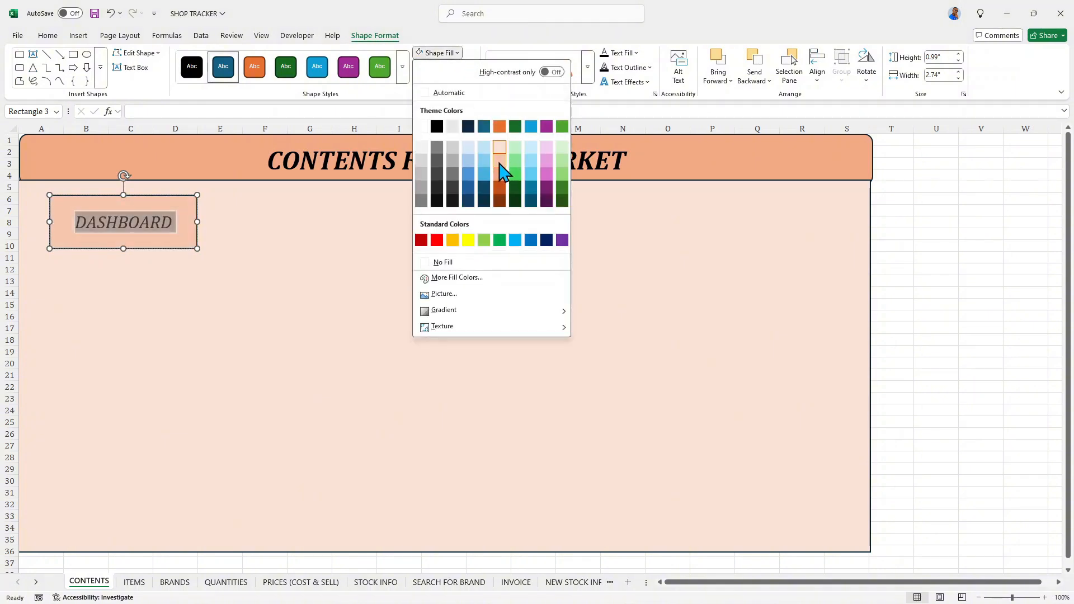
click(498, 186)
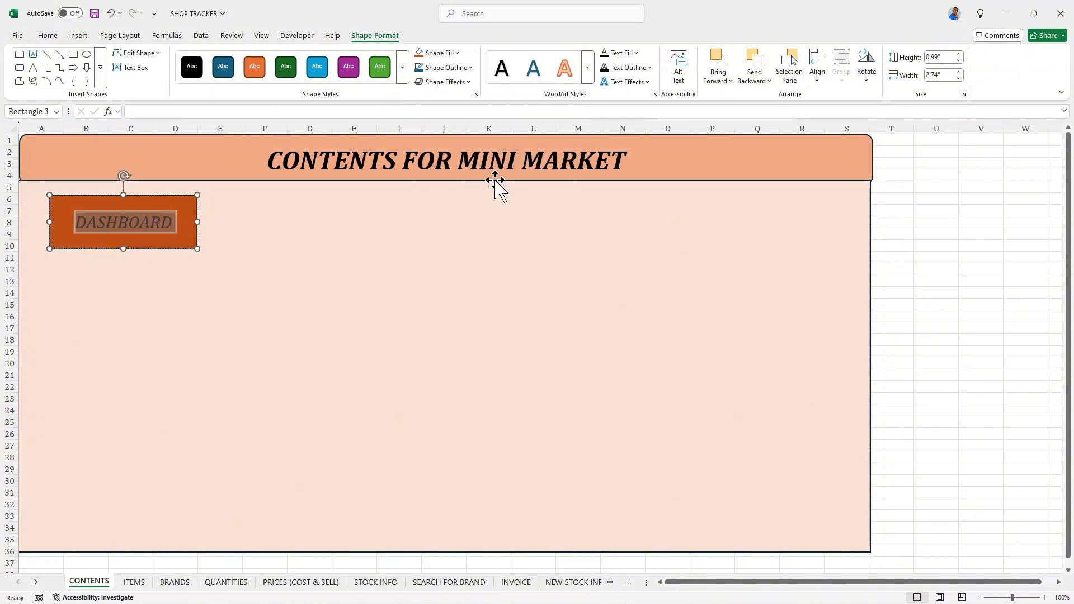
- Fill the DASHBOARD rectangle with the base orange theme color
click(447, 53)
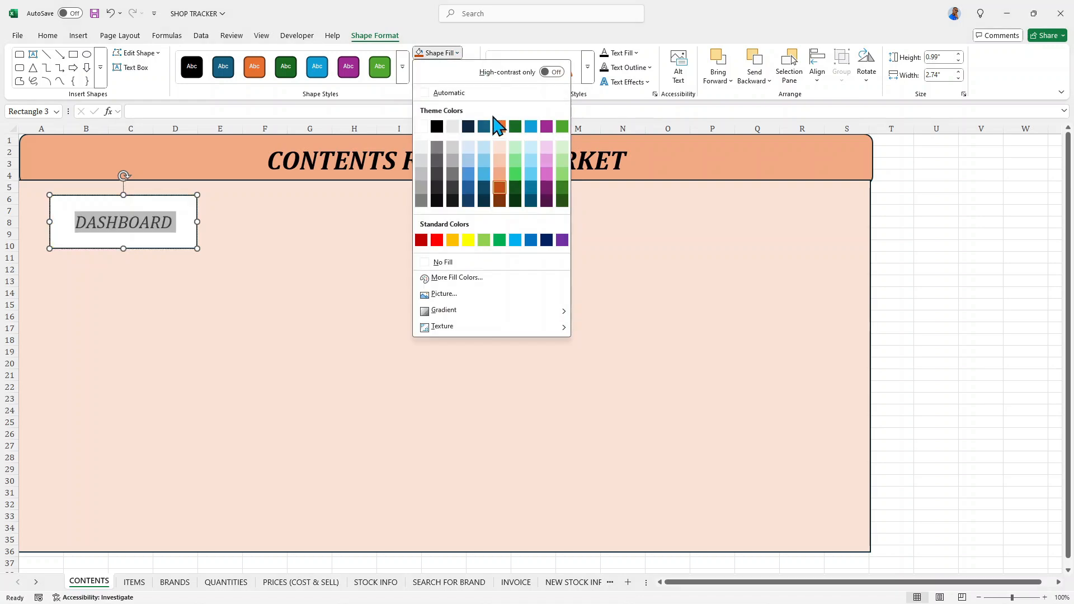
click(501, 136)
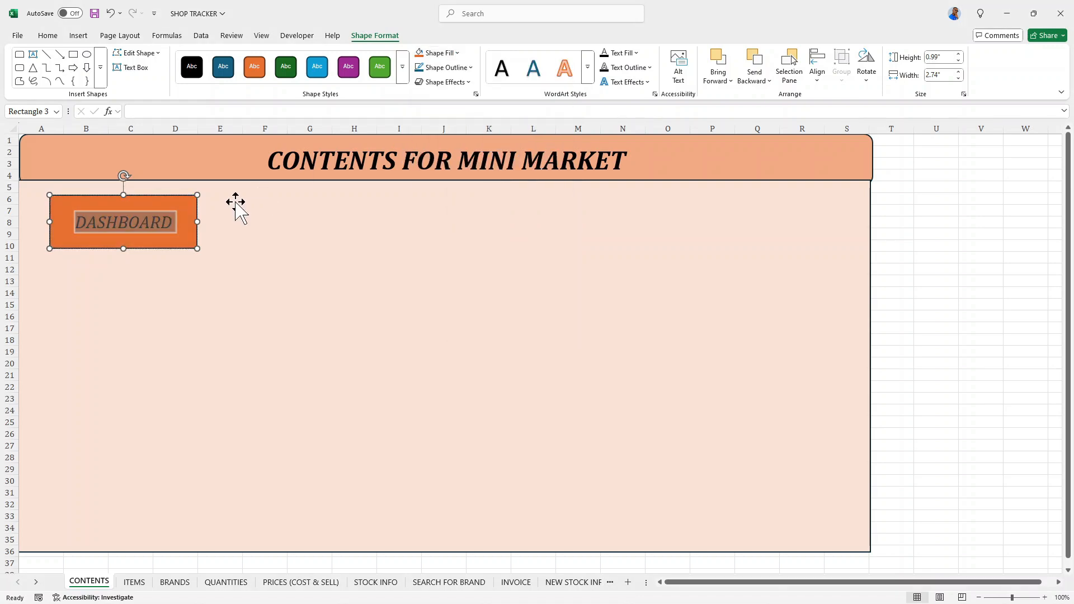
click(184, 216)
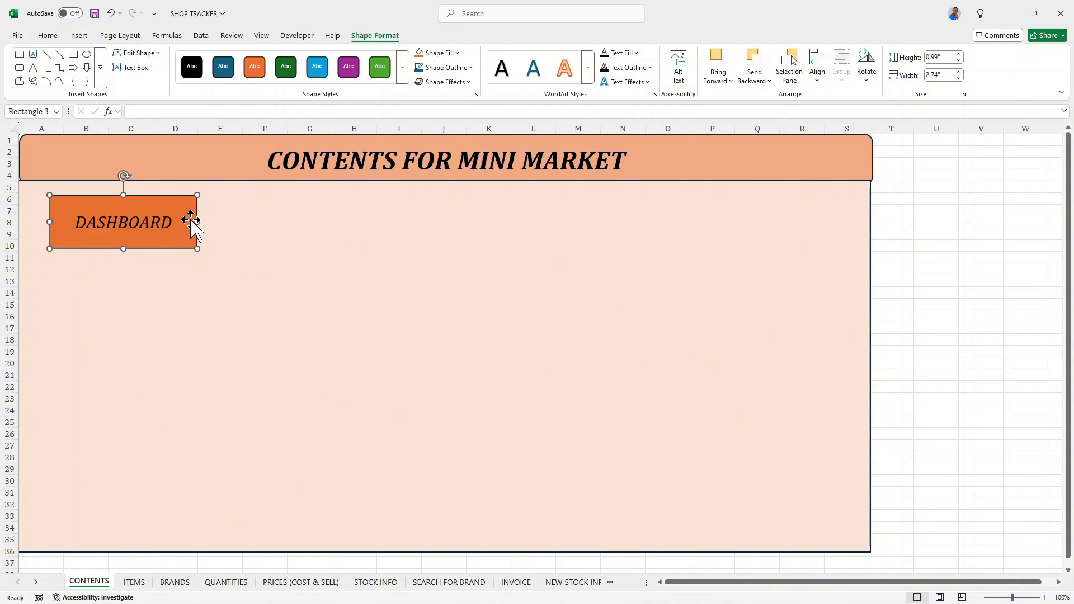
- Duplicate the DASHBOARD rectangle twice along the same row, with copies over columns G to J and L to O
drag(192, 206, 674, 215)
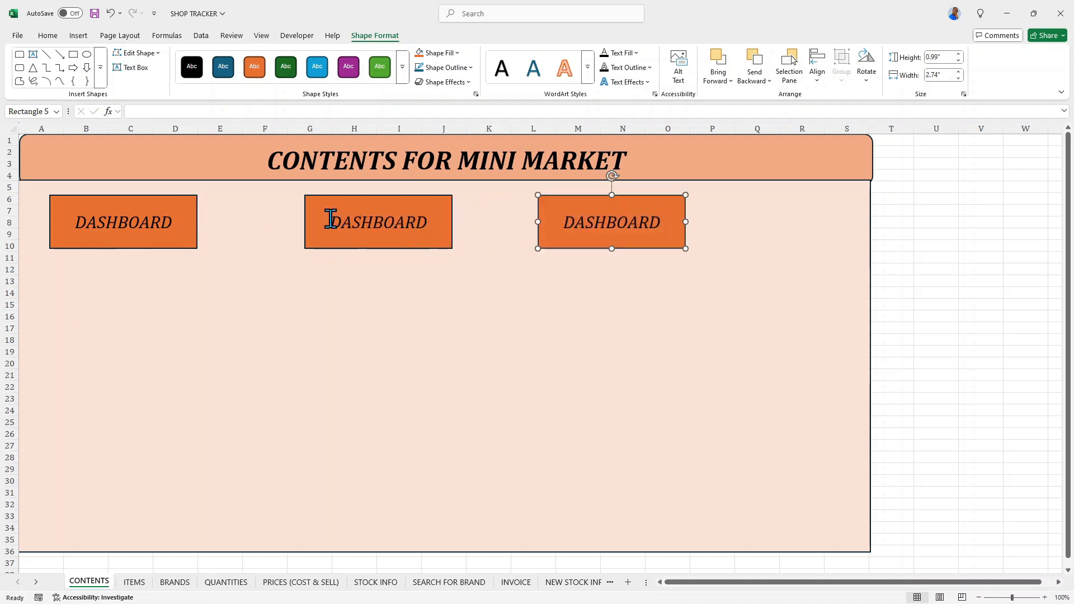
click(317, 207)
drag(317, 207, 316, 207)
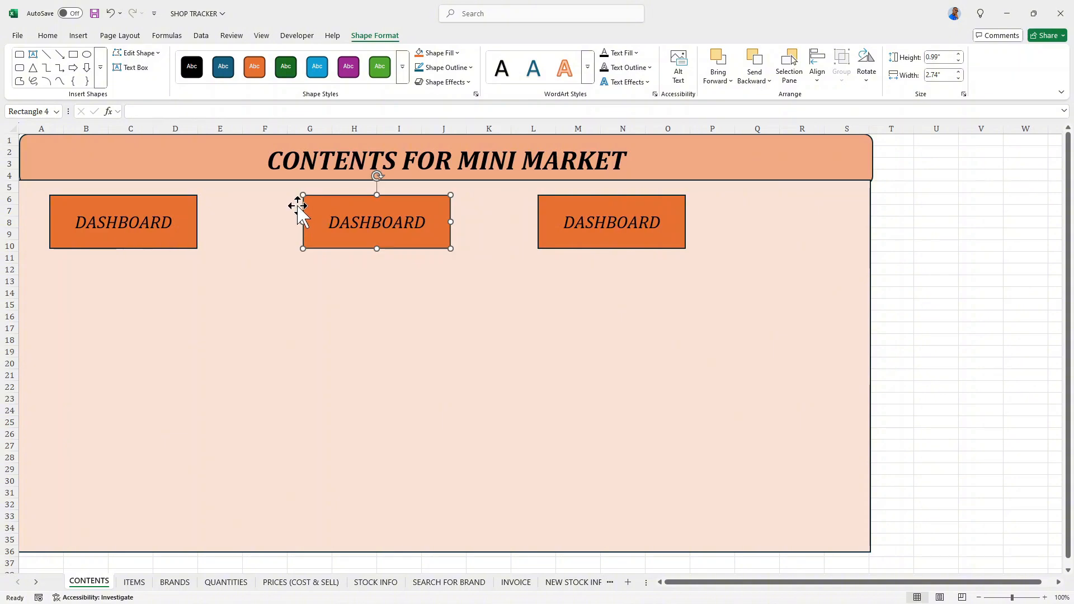
- Duplicate the row of three DASHBOARD rectangles twice downward, to rows 17–21 and rows 28–32, forming a three-by-three grid
click(176, 203)
shift+click(328, 216)
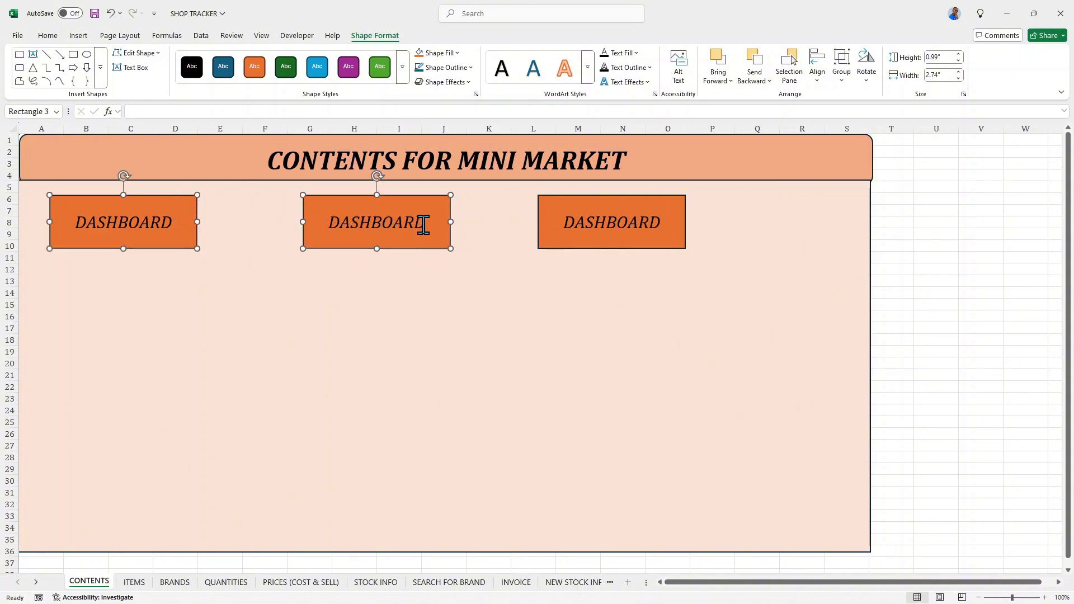
shift+click(559, 218)
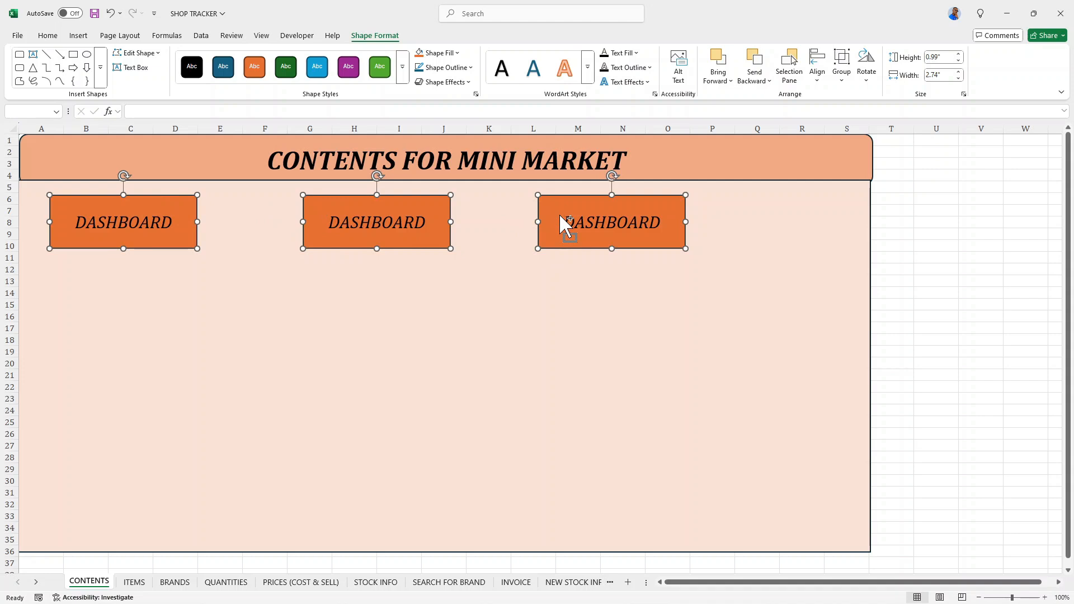
drag(565, 224, 582, 482)
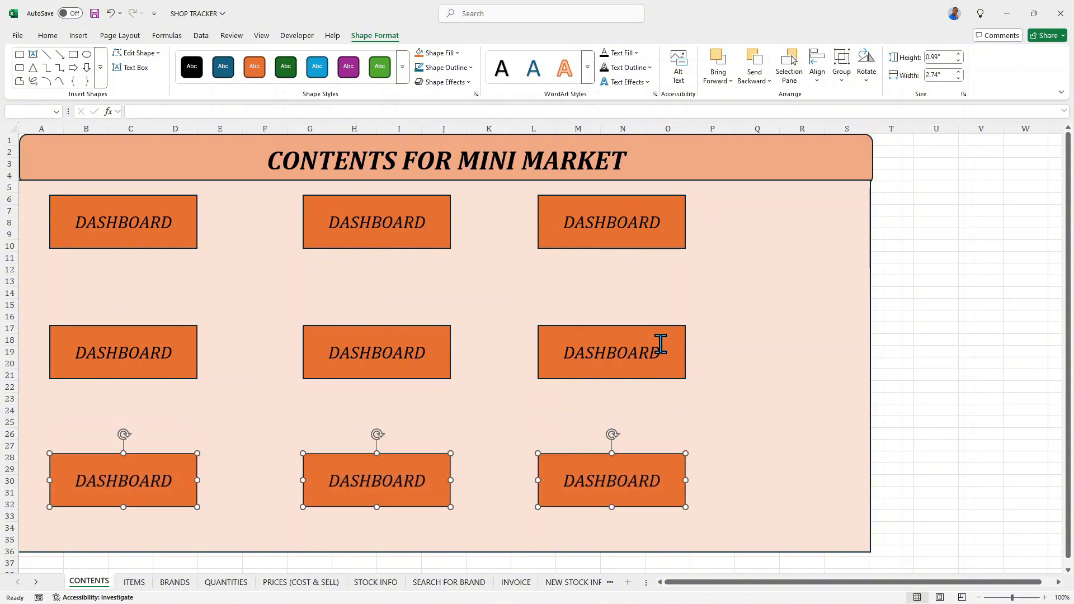
click(676, 349)
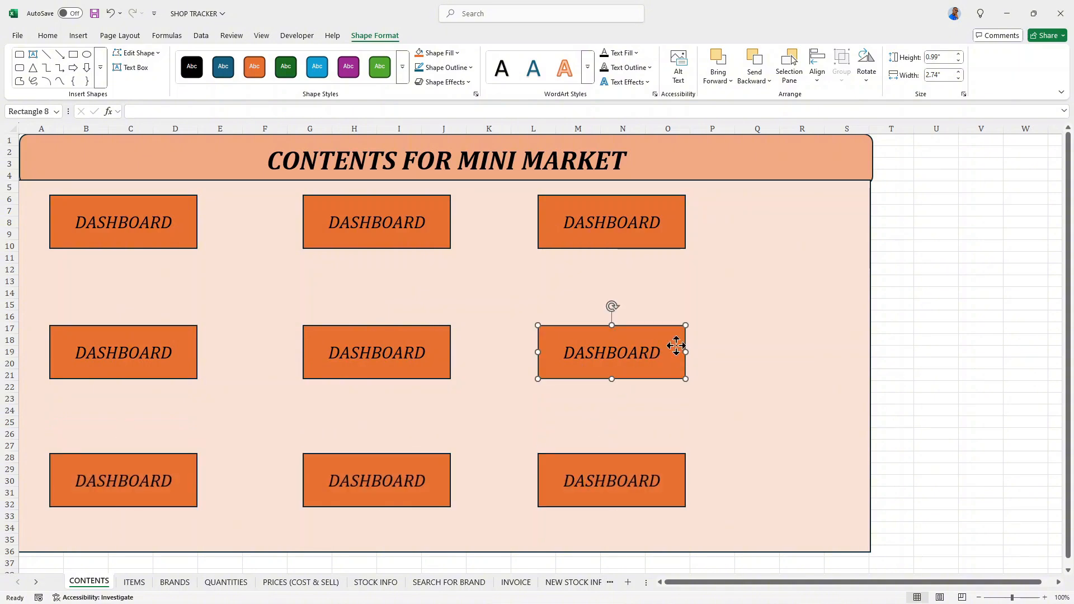
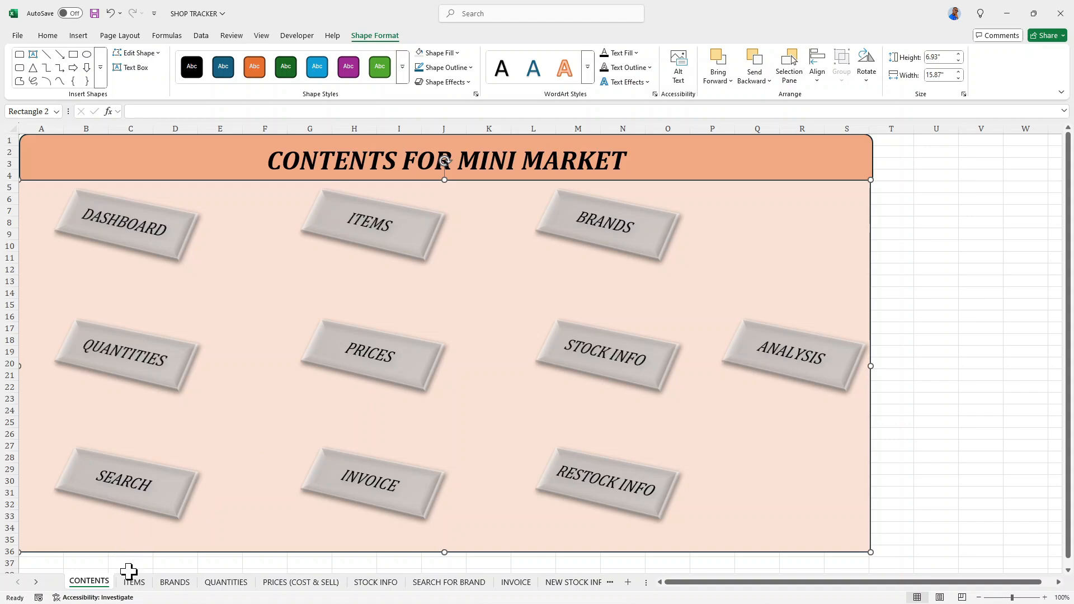
click(134, 584)
click(185, 584)
click(224, 584)
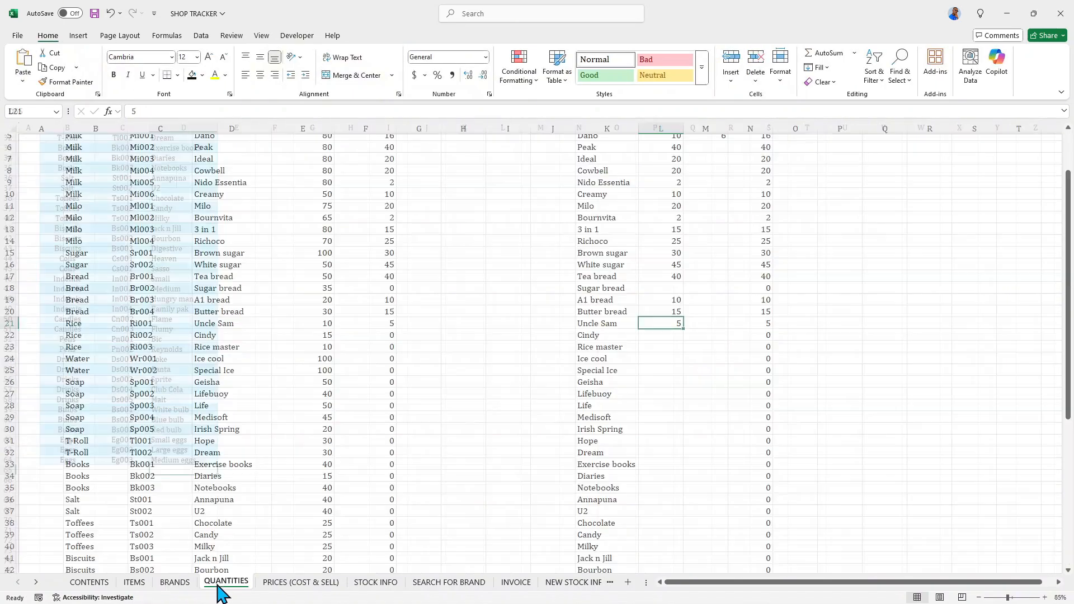
click(288, 584)
- On the ITEMS sheet, unmerge the ITEM LIST title over A1:C2 and clear its text from cell A1
click(141, 583)
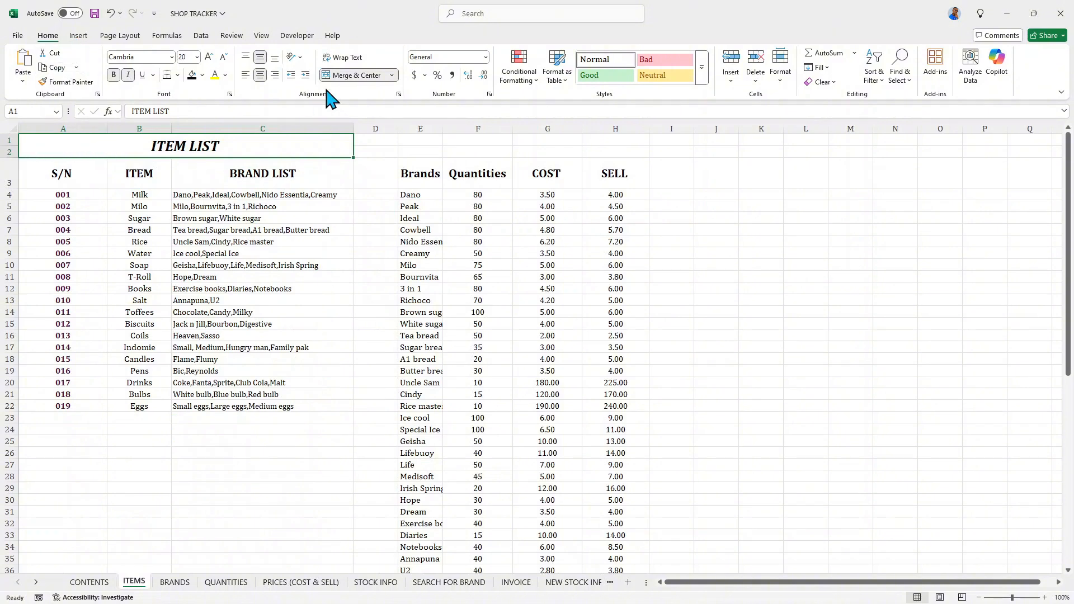
click(338, 75)
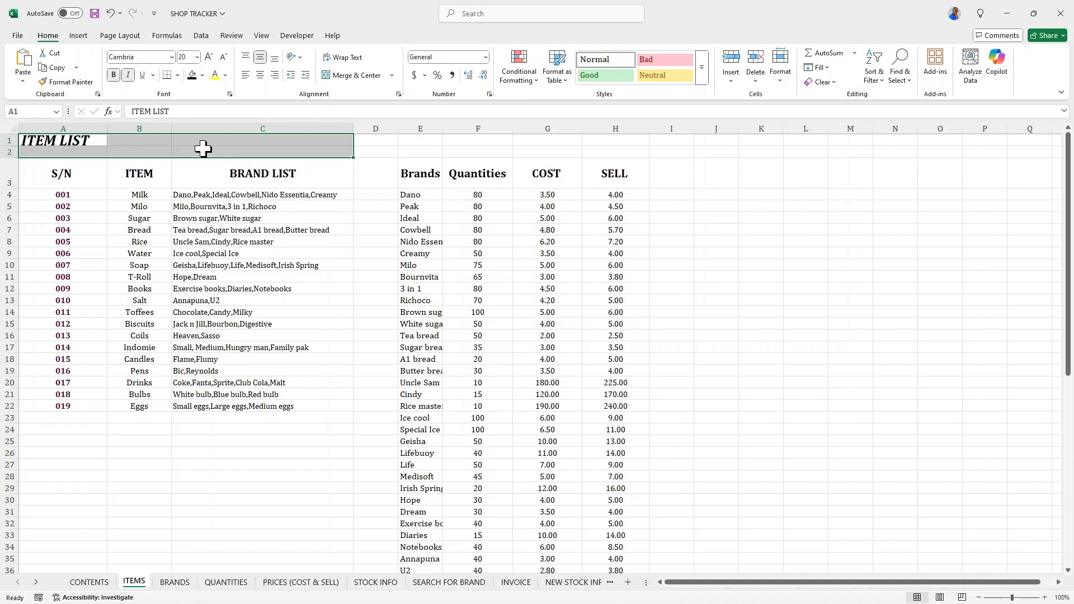
click(89, 142)
key(Delete)
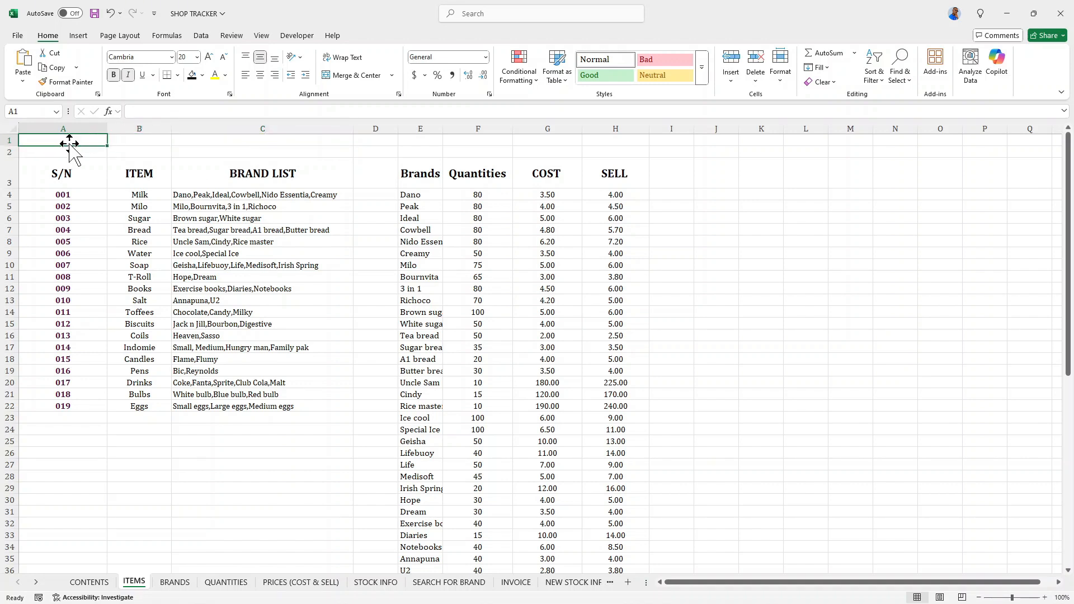
- Merge and center cells B1:H2 on the ITEMS sheet and enter the title ITEM LIST
drag(132, 141, 597, 149)
click(368, 79)
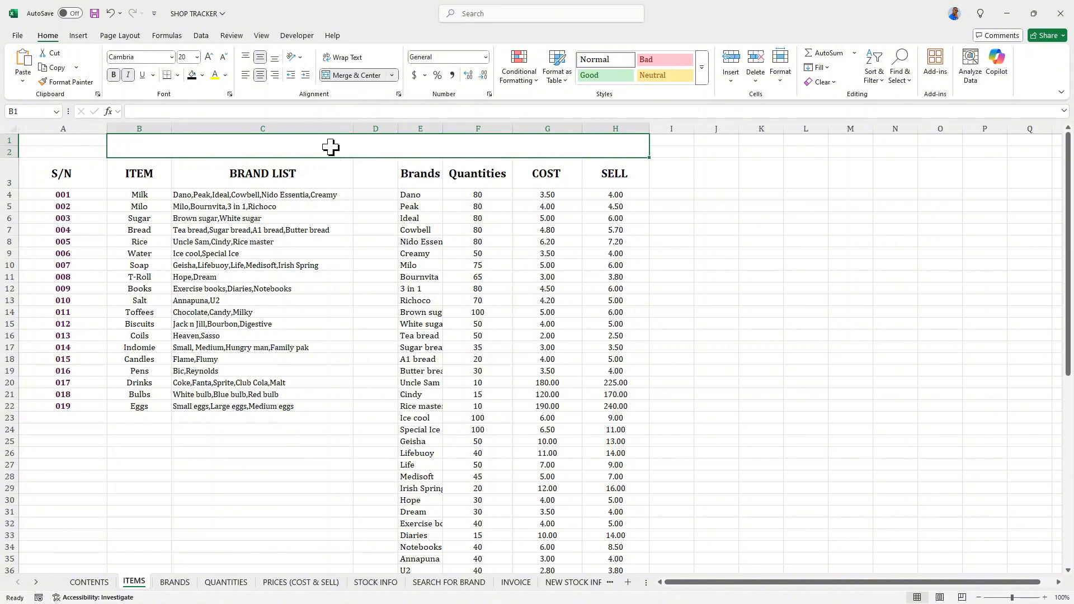
text(I)
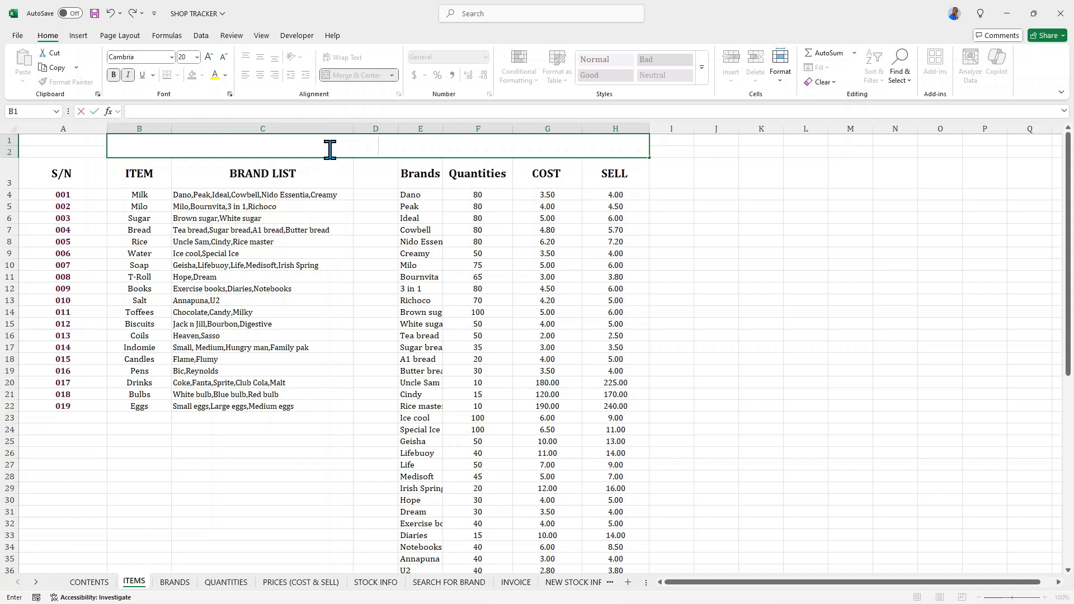
text(TEM LIS)
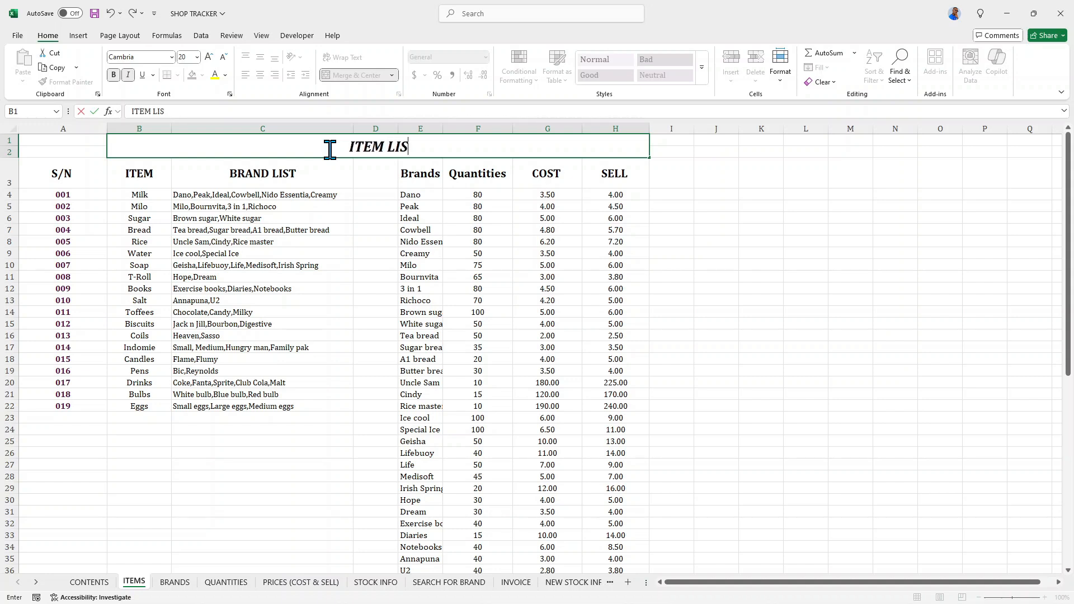
text(Y)
key(BackSpace)
text(T)
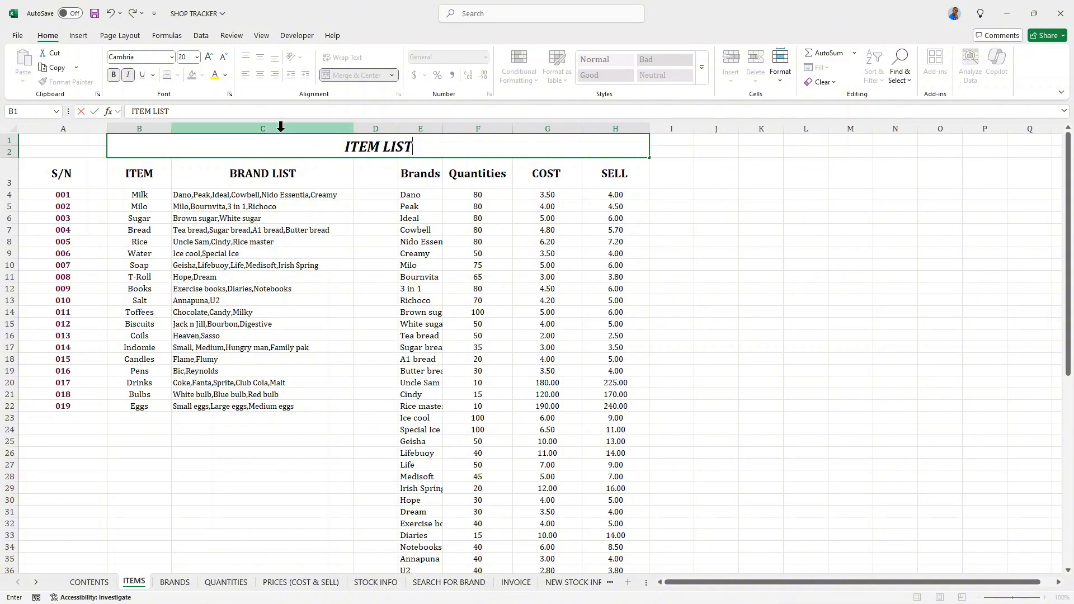
click(223, 241)
- Narrow column A on the ITEMS sheet to about half its width
click(183, 137)
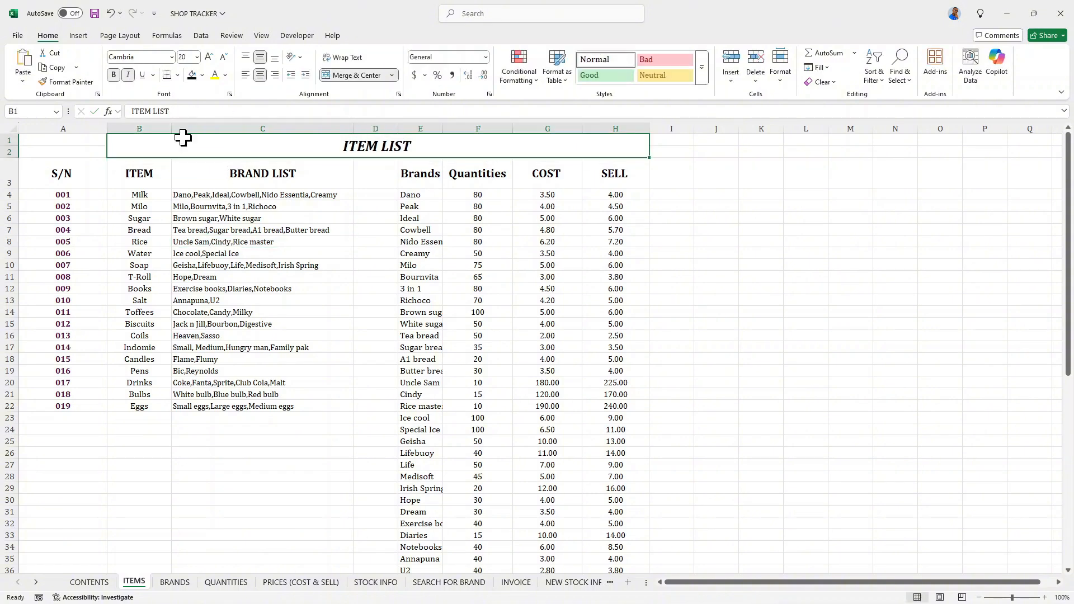
click(77, 143)
drag(107, 129, 61, 128)
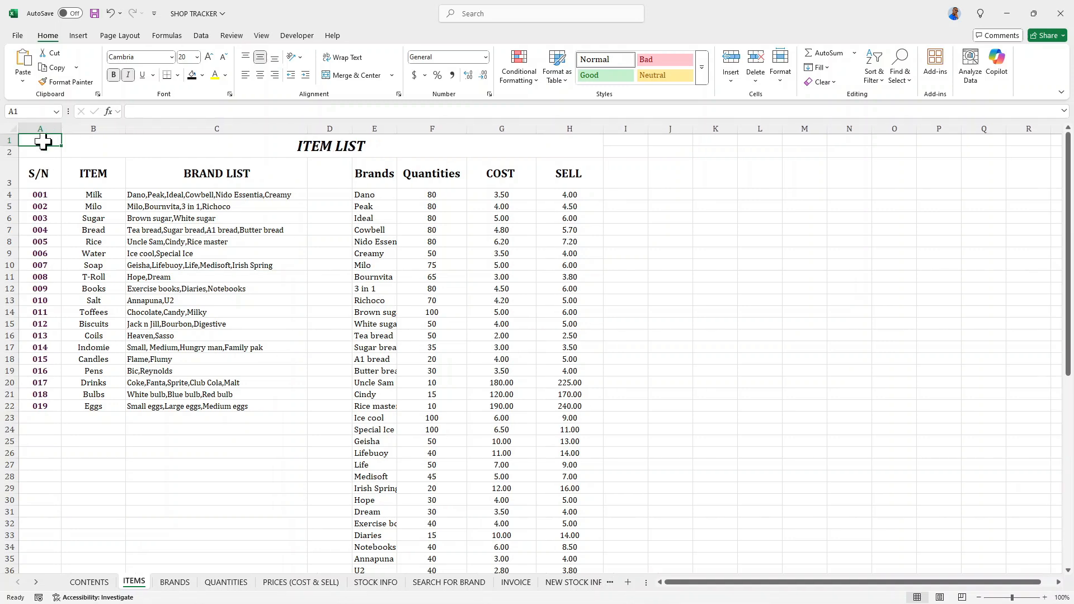
- Starting from cell A1, open the stock icons for a picture placed over cells and search for HOME
click(79, 35)
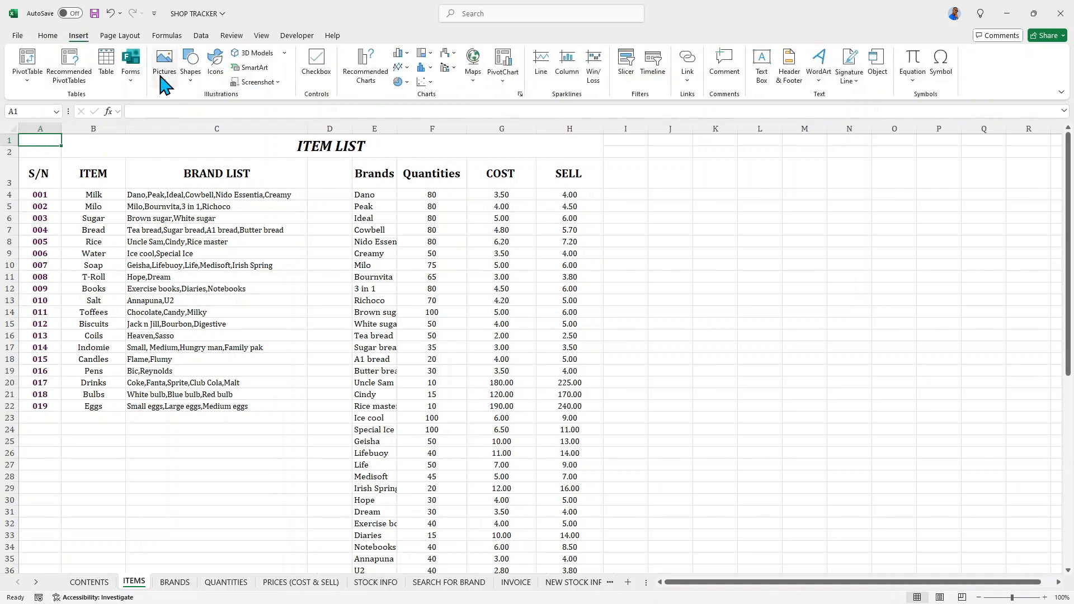
click(164, 63)
mouse_move(208, 112)
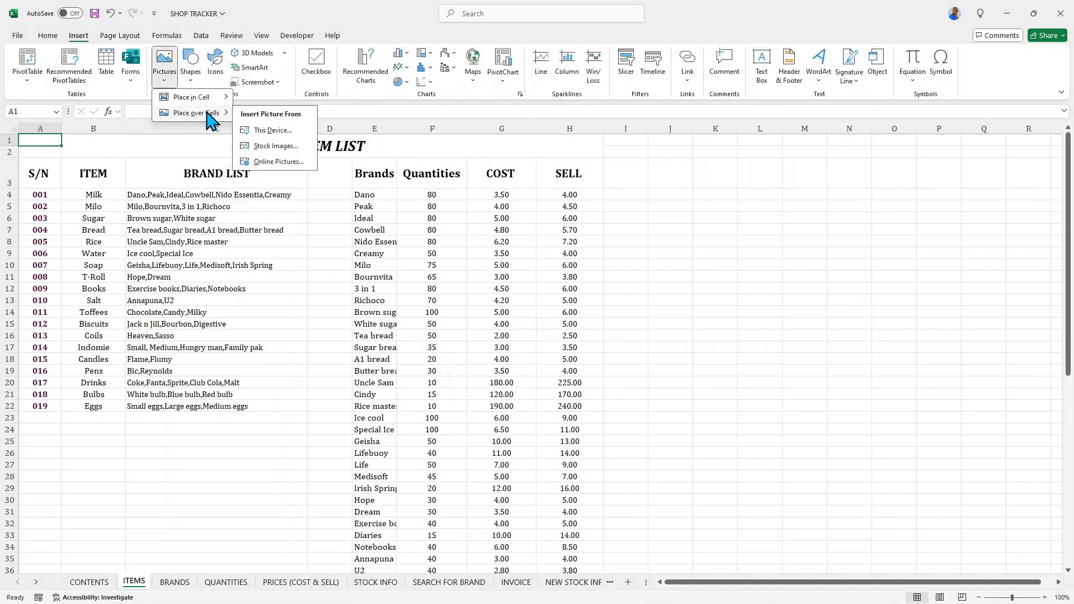
click(278, 146)
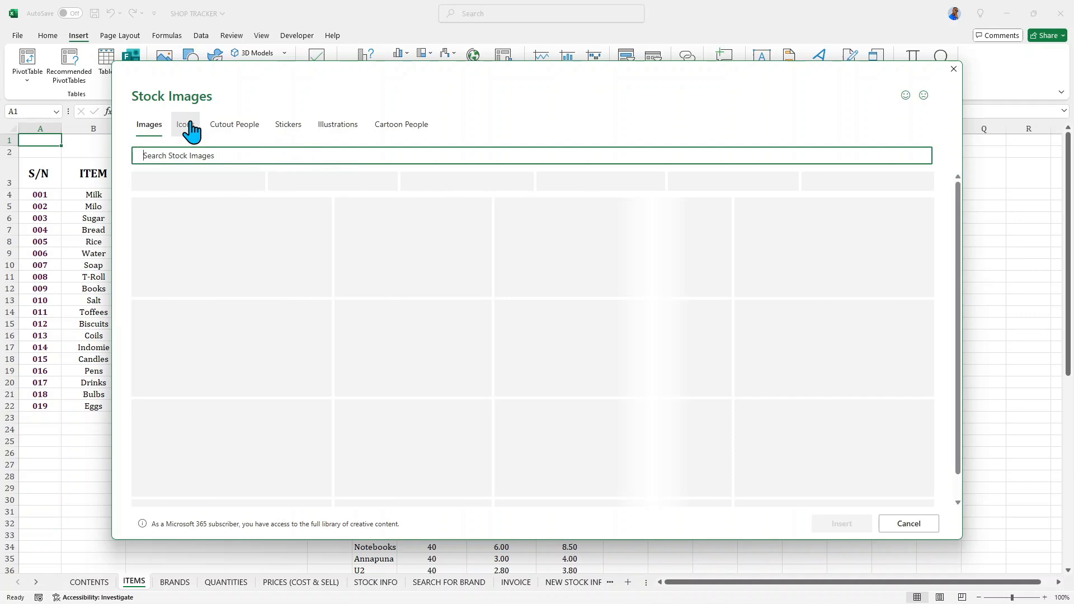
click(186, 128)
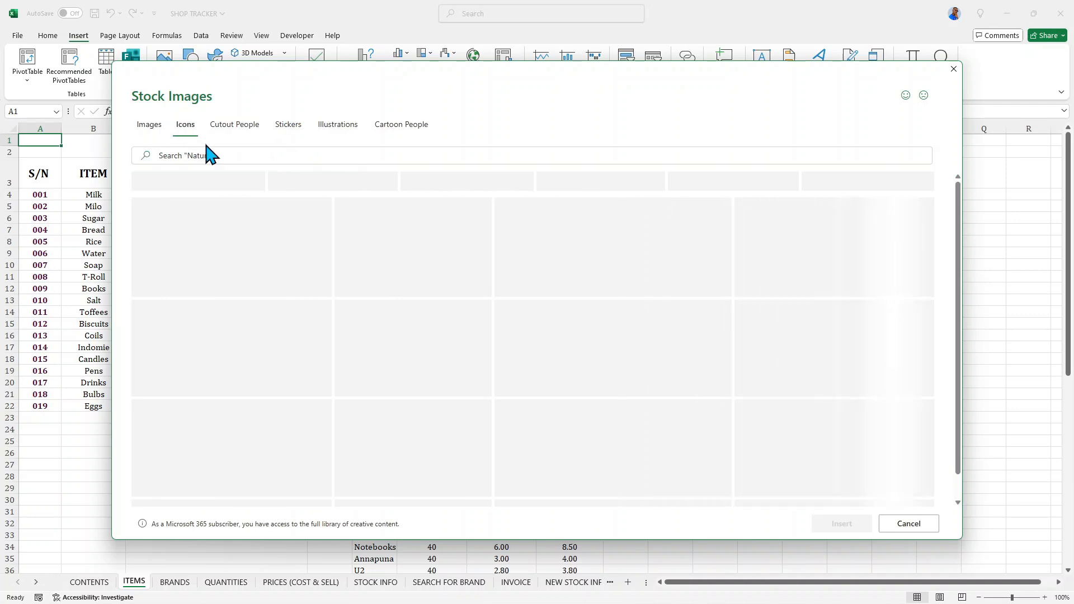
click(211, 155)
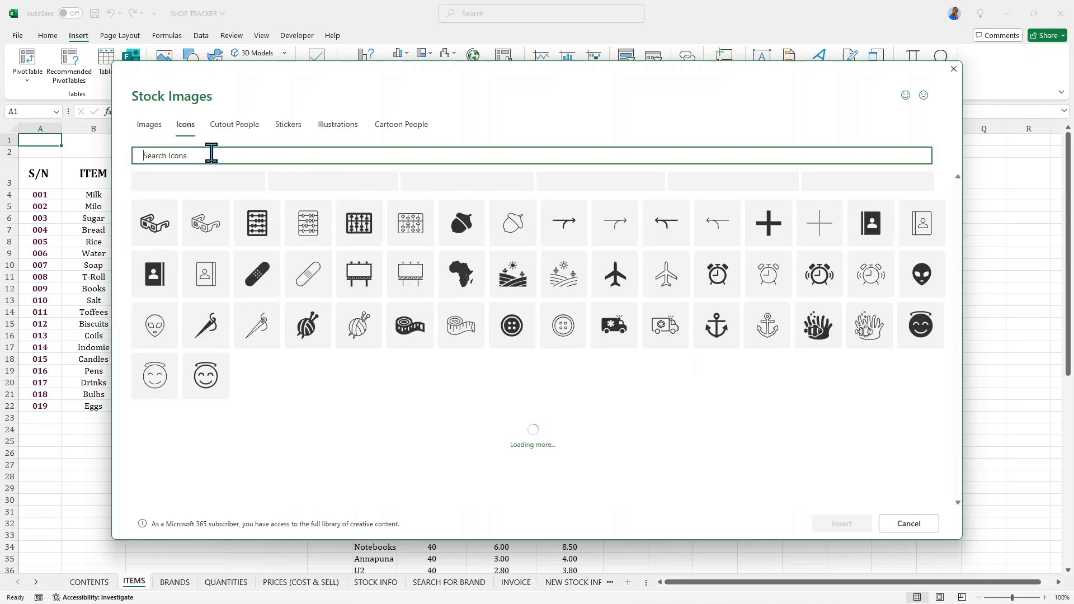
text(HOMN)
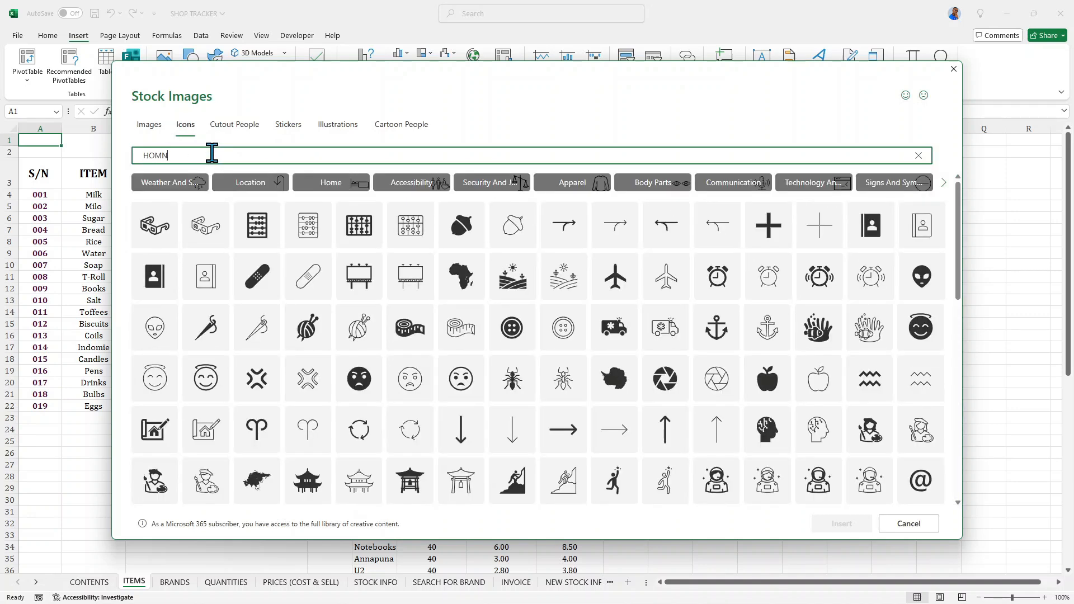
key(BackSpace)
text(E)
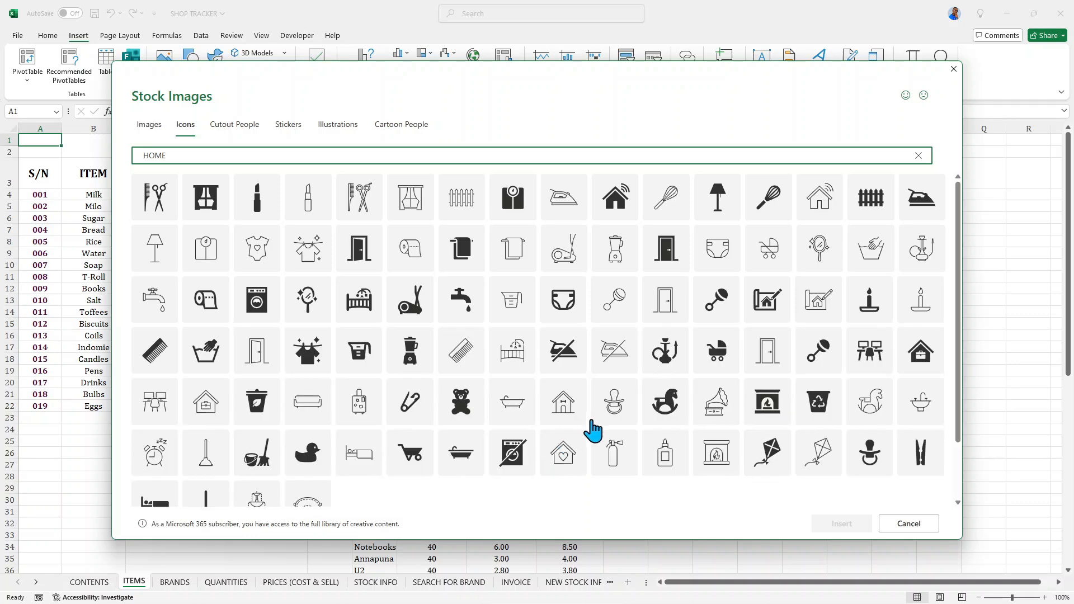
- Insert the plain outlined house icon and shrink it to 0.47" by 0.47" over cells A1:A2 of the ITEMS sheet
scroll(578, 425, down, 2)
scroll(580, 429, down, 3)
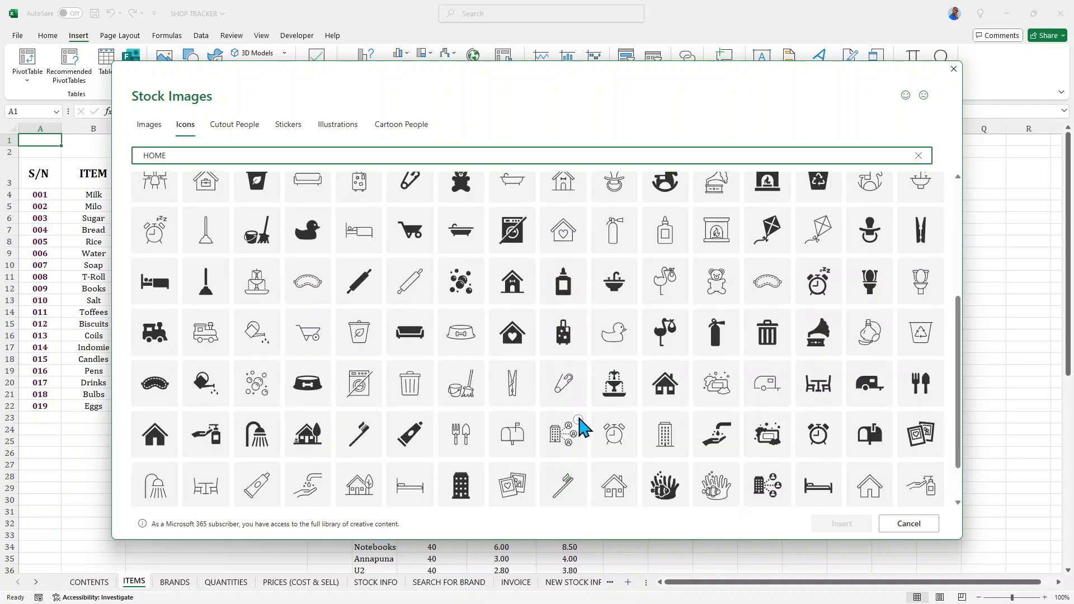
scroll(583, 428, down, 1)
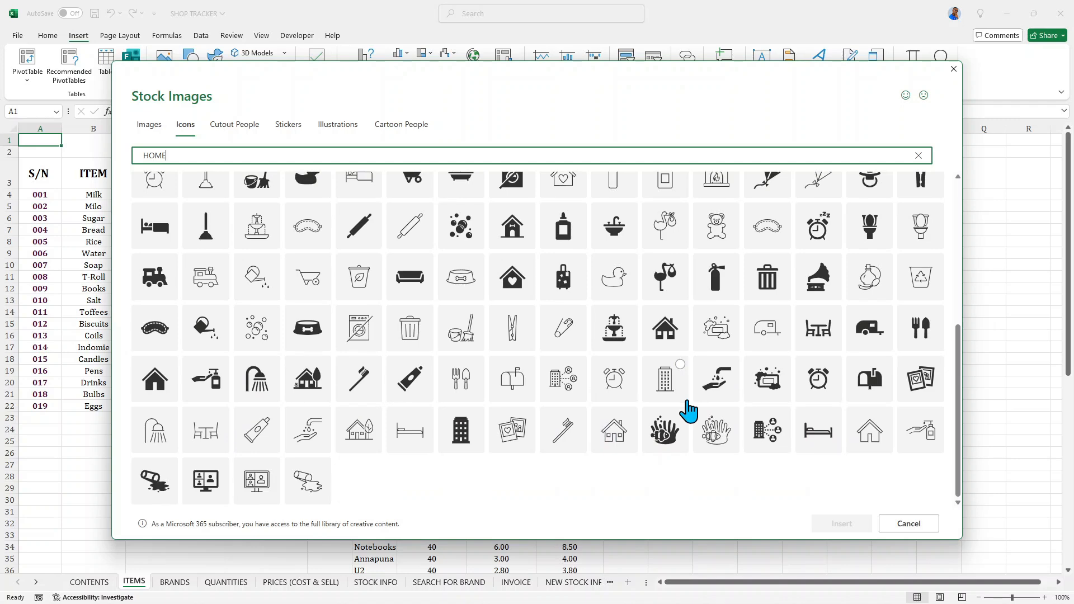
scroll(695, 412, up, 5)
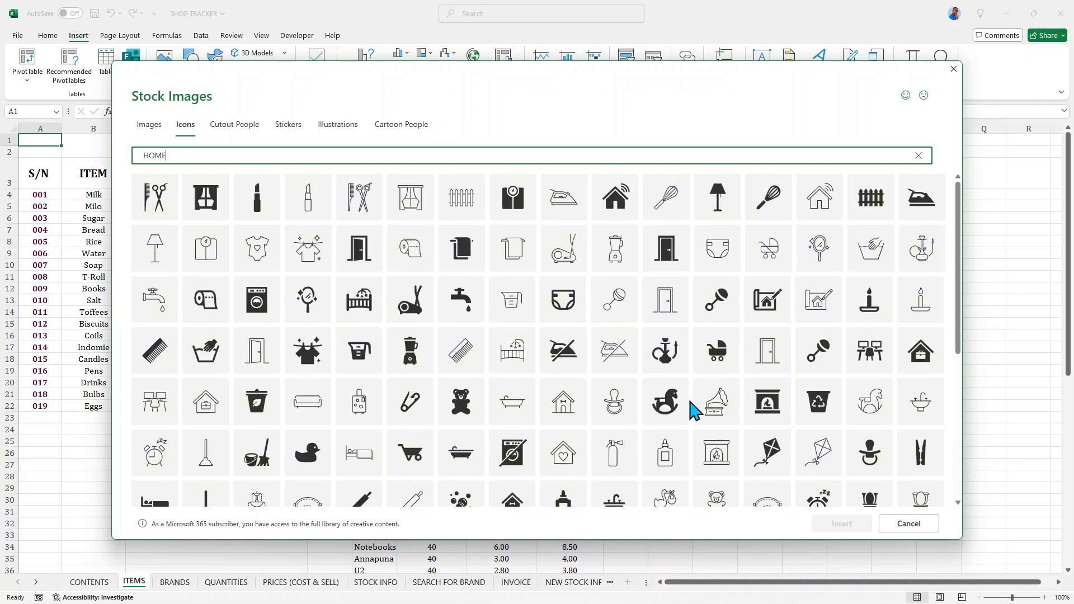
scroll(695, 411, down, 3)
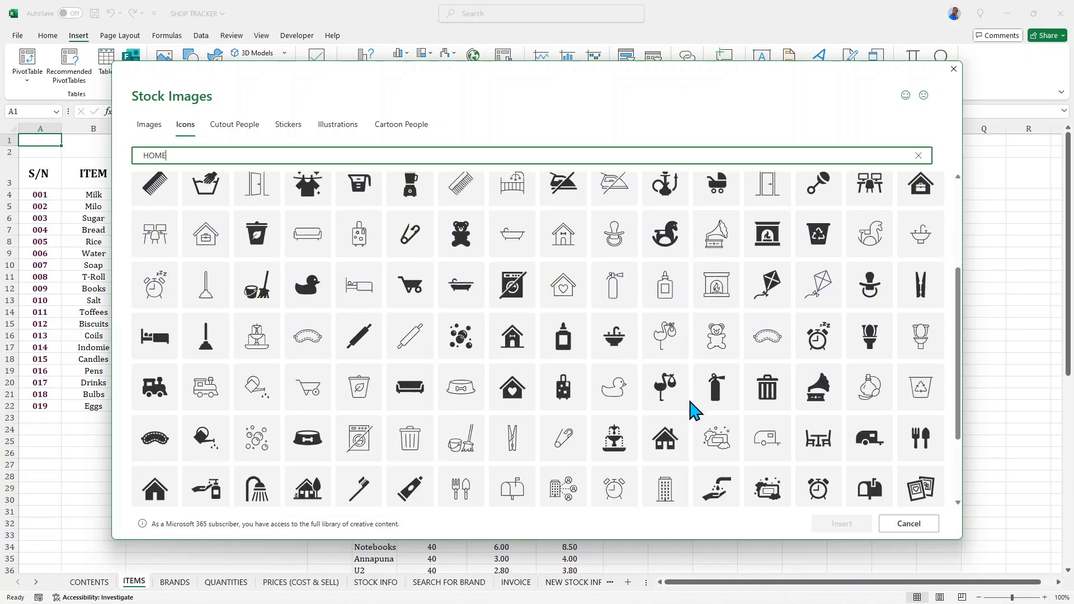
scroll(696, 411, down, 2)
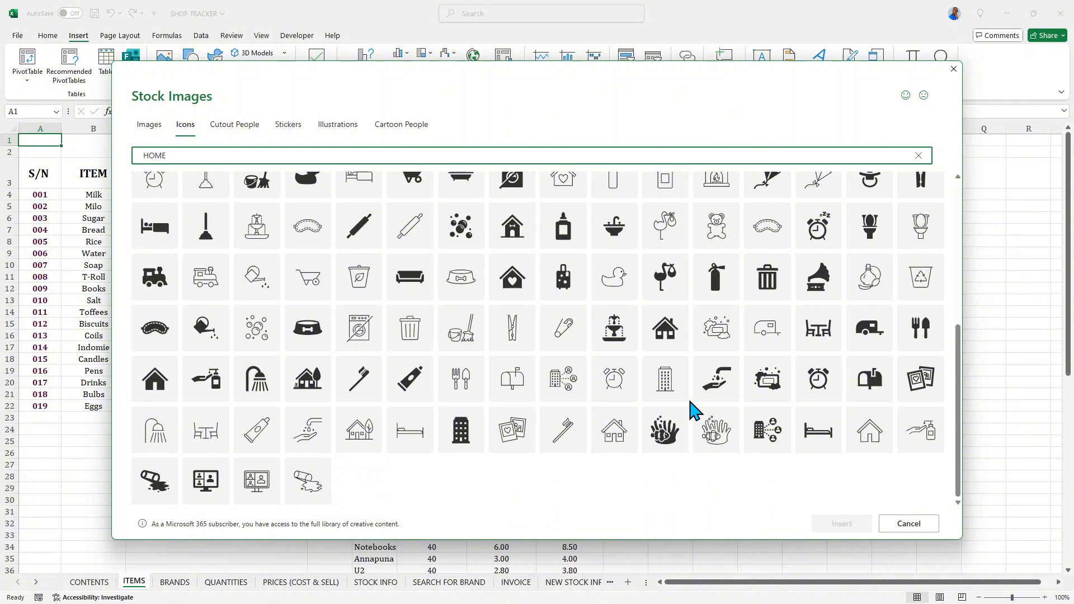
scroll(696, 412, up, 2)
scroll(696, 411, down, 2)
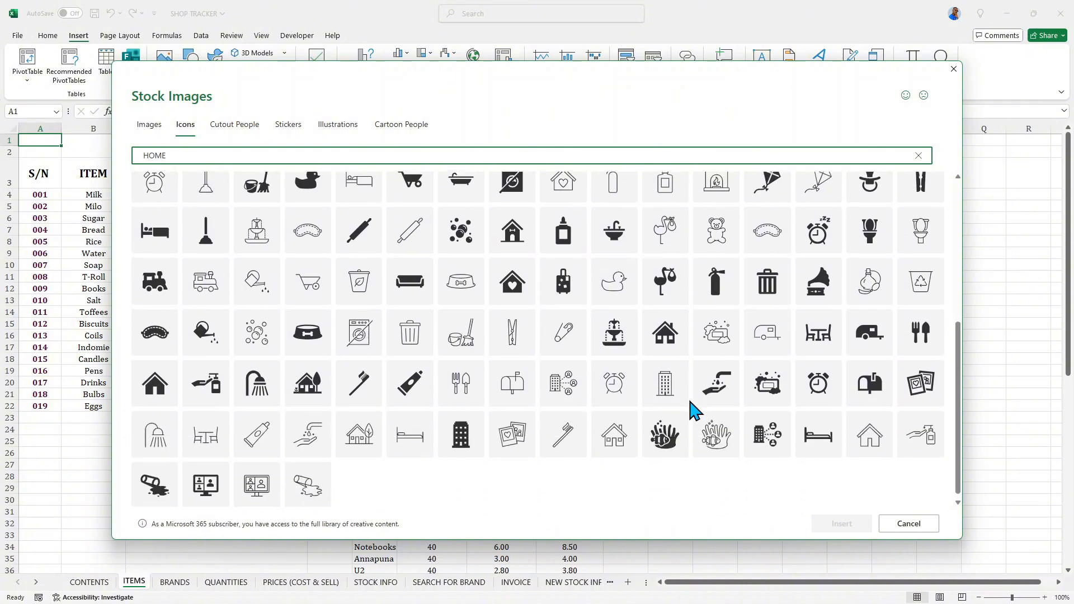
click(873, 431)
click(830, 524)
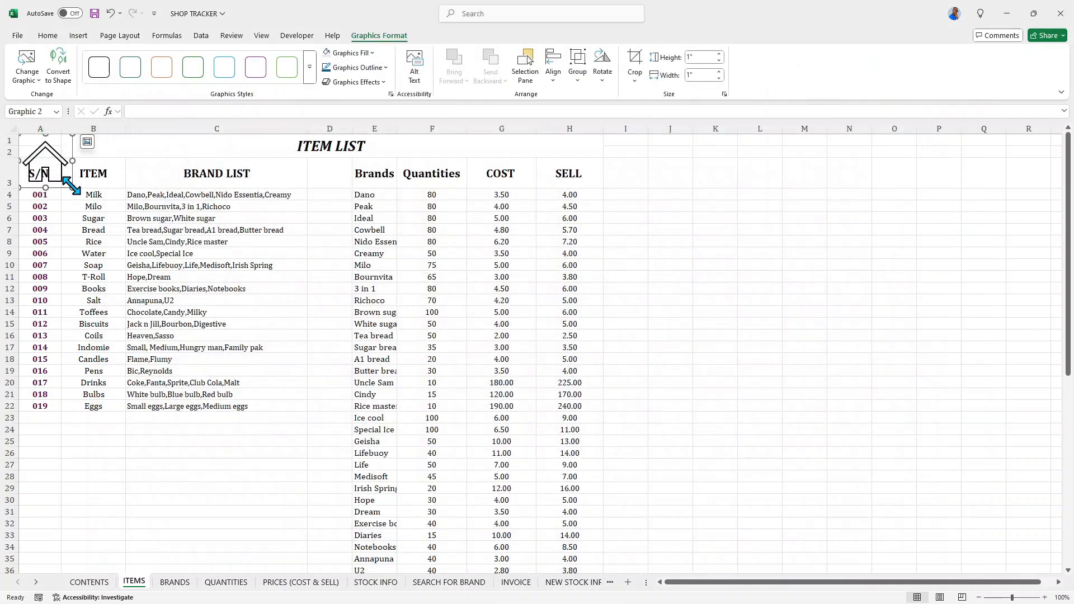
drag(72, 186, 43, 161)
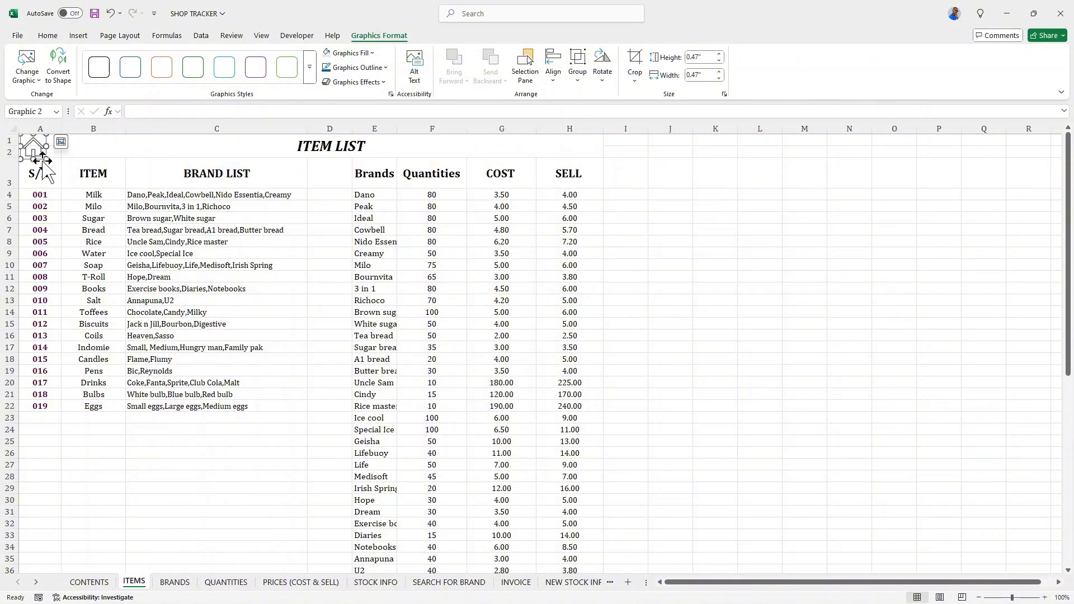
click(68, 161)
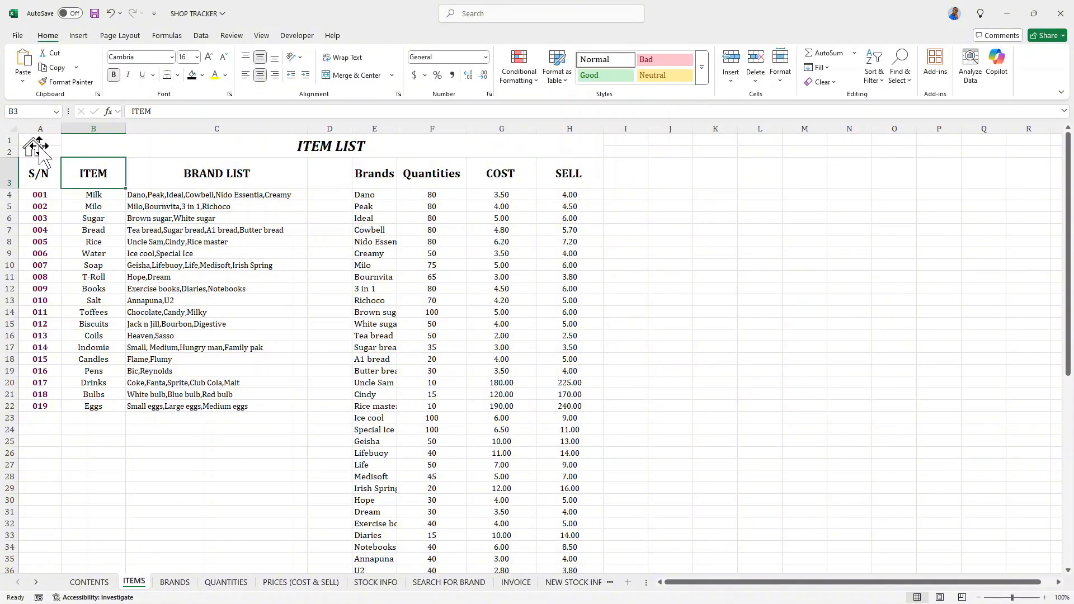
- Copy the house icon to cell A1 of the BRANDS sheet and widen column A slightly to fit it
click(34, 145)
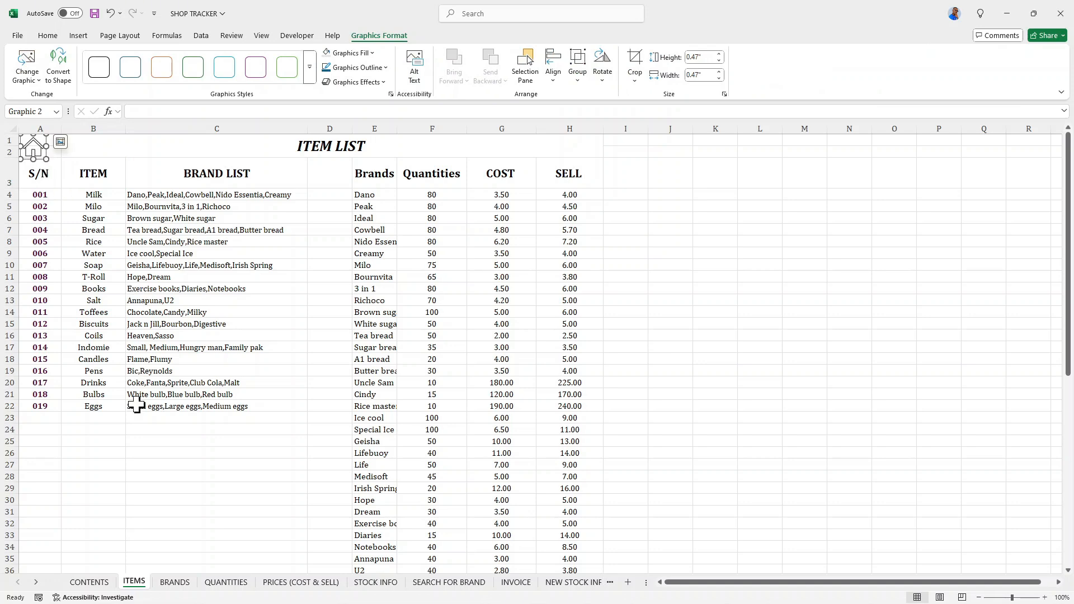
click(174, 582)
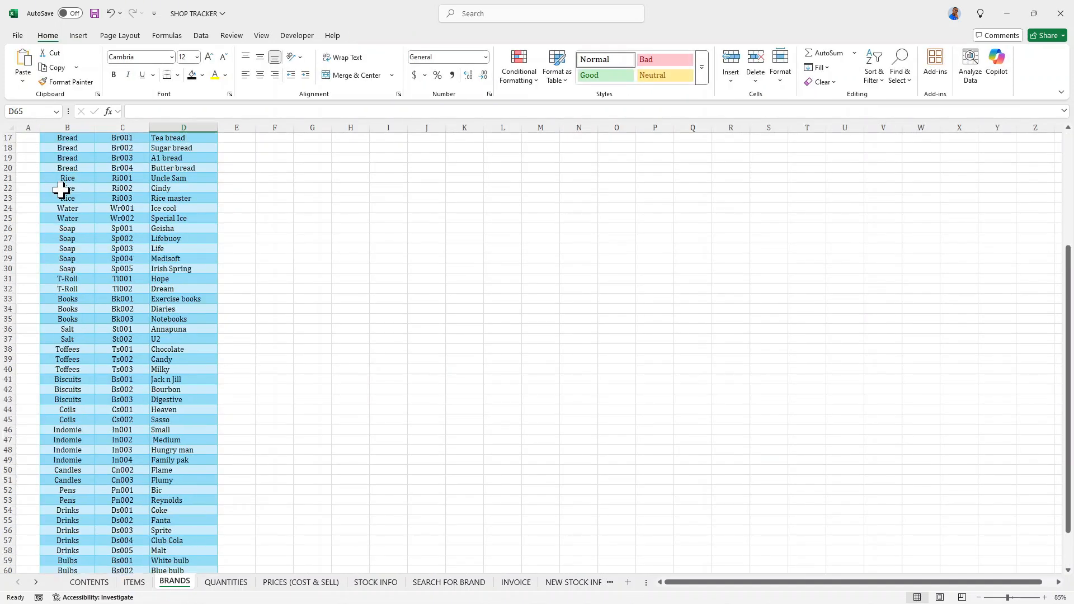
scroll(61, 190, up, 6)
click(25, 138)
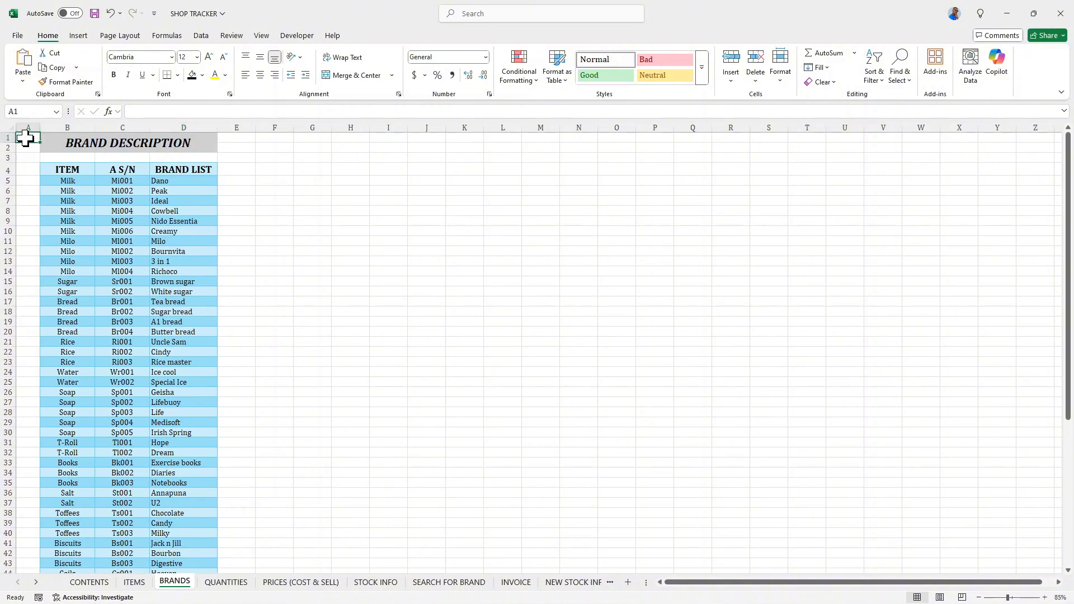
key(ctrl+v)
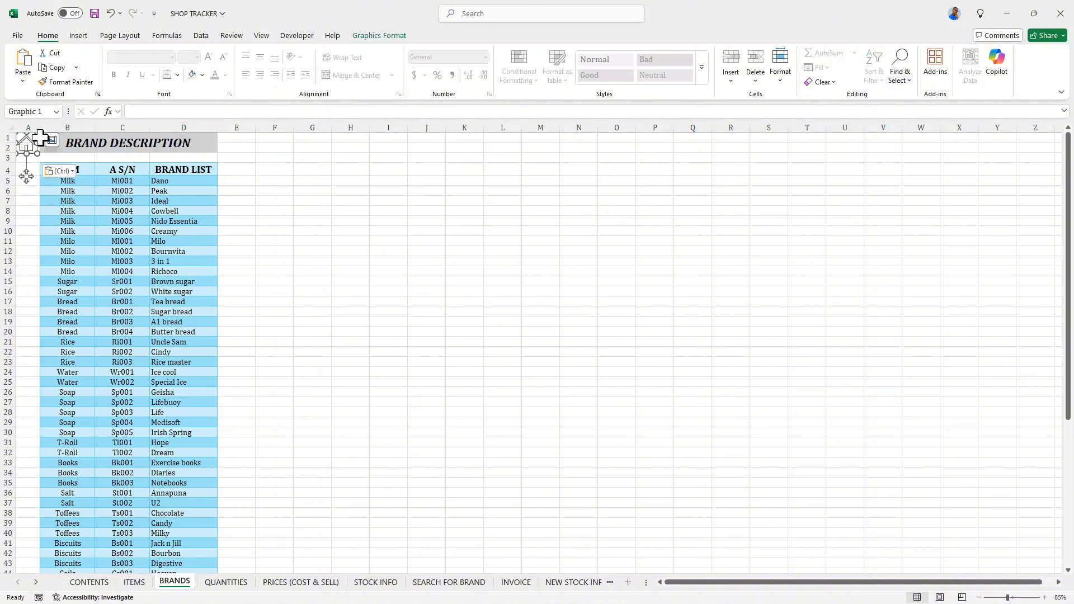
drag(39, 130, 41, 130)
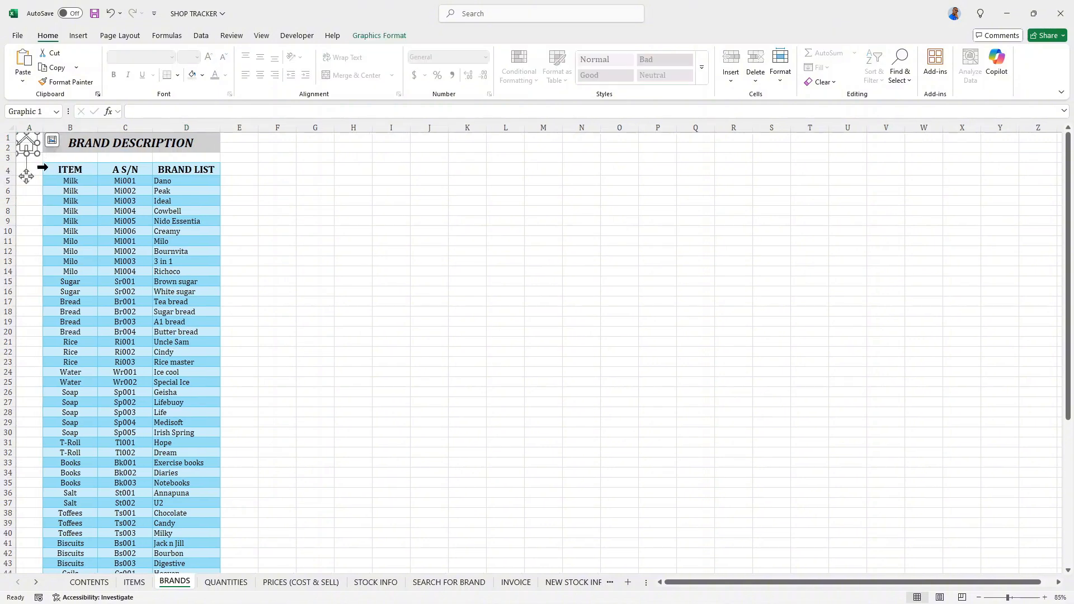
click(48, 180)
- Paste the house icon at cell A1 of the QUANTITIES sheet and narrow column A to fit it
click(226, 583)
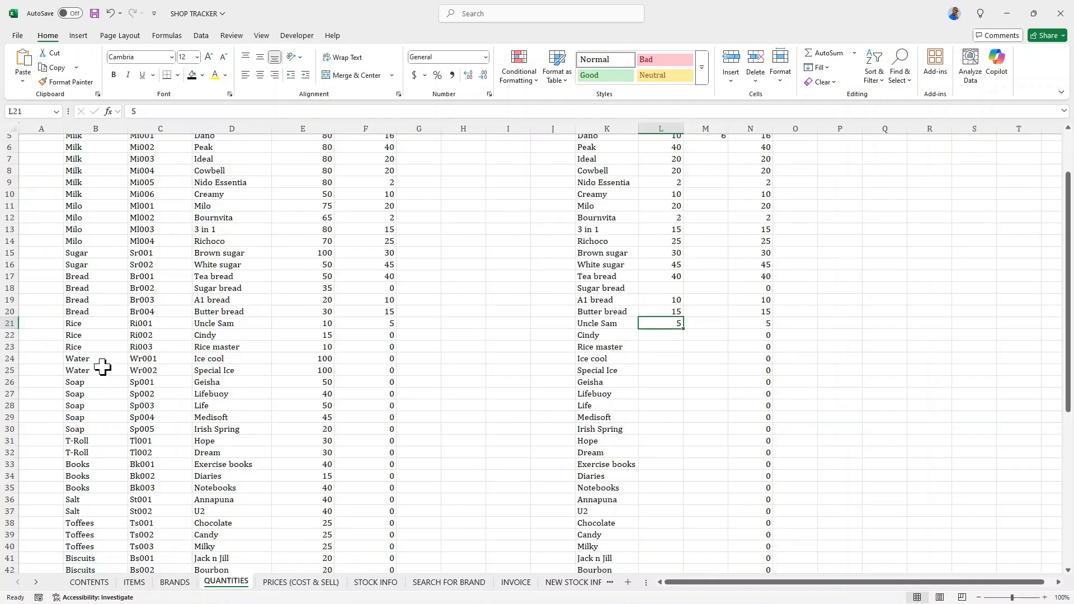
scroll(45, 184, up, 2)
click(36, 142)
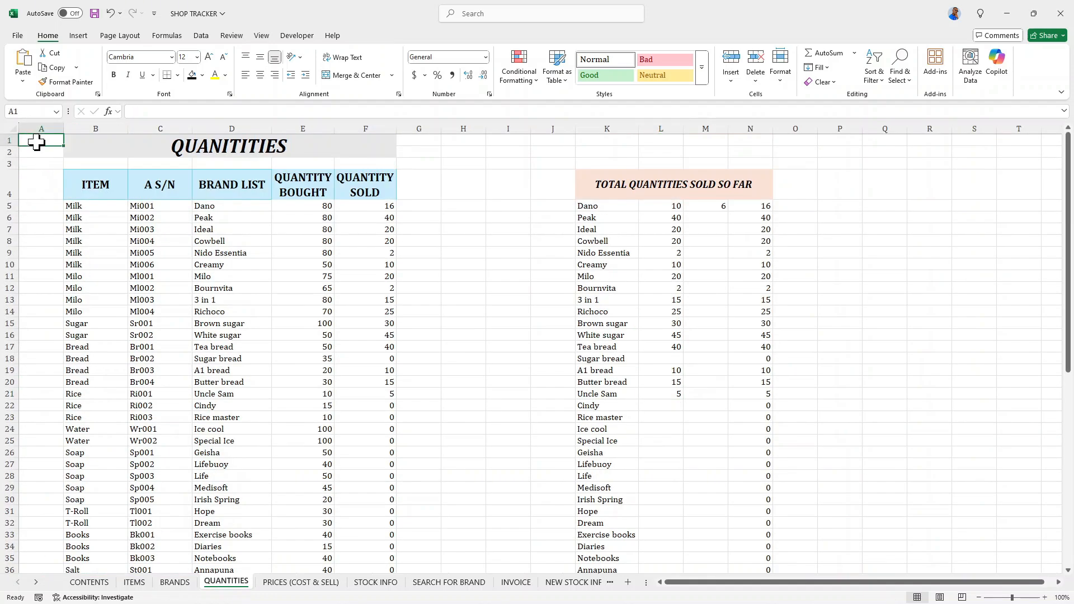
key(ctrl+v)
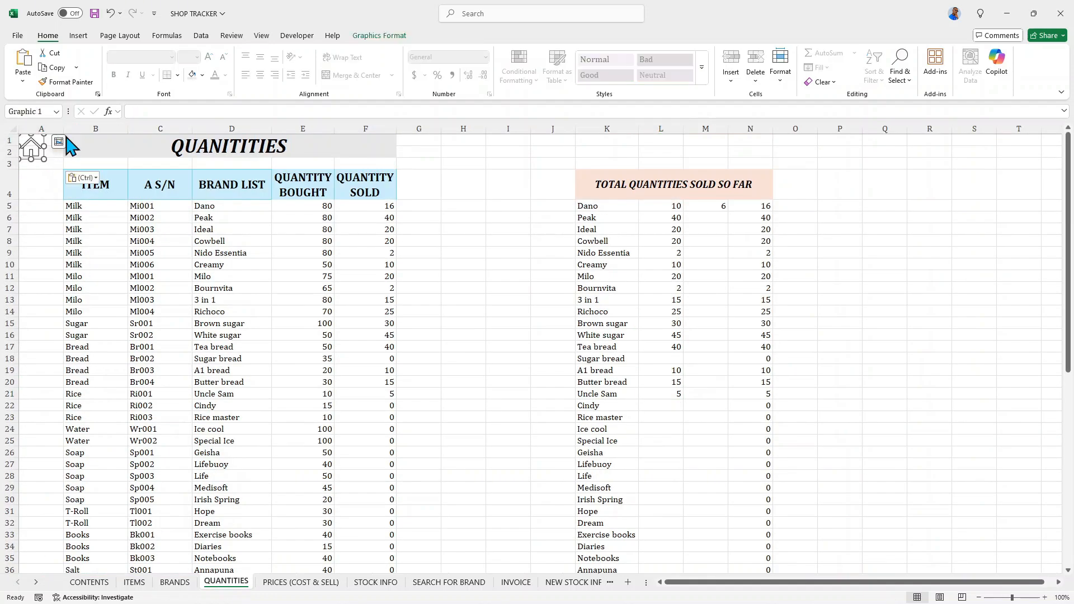
drag(64, 129, 54, 129)
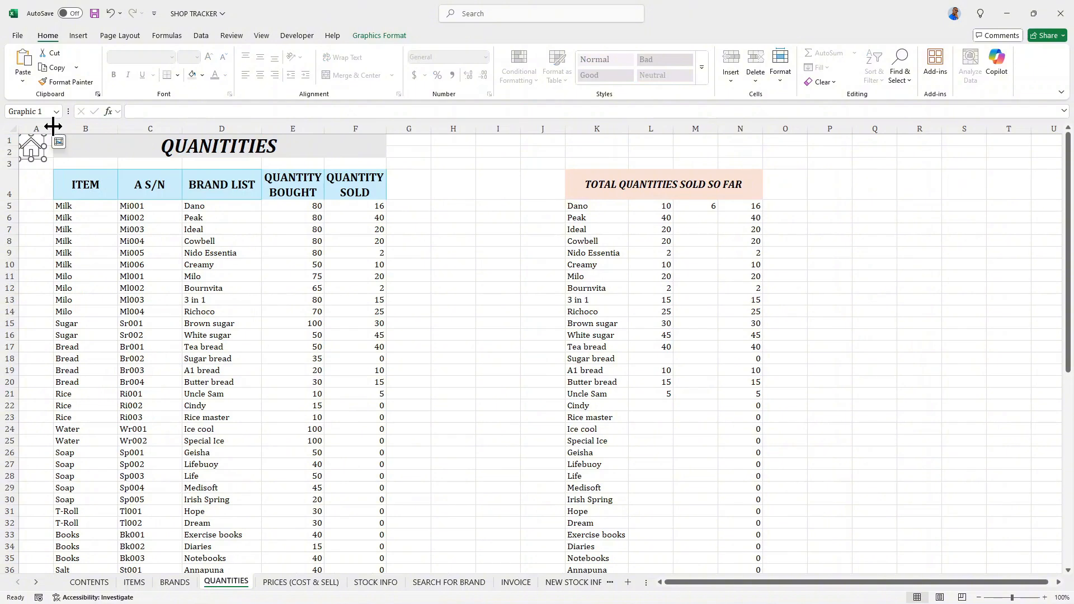
- Paste the house icon at cell A1 of the DASHBOARD sheet, beside the title banner
click(31, 146)
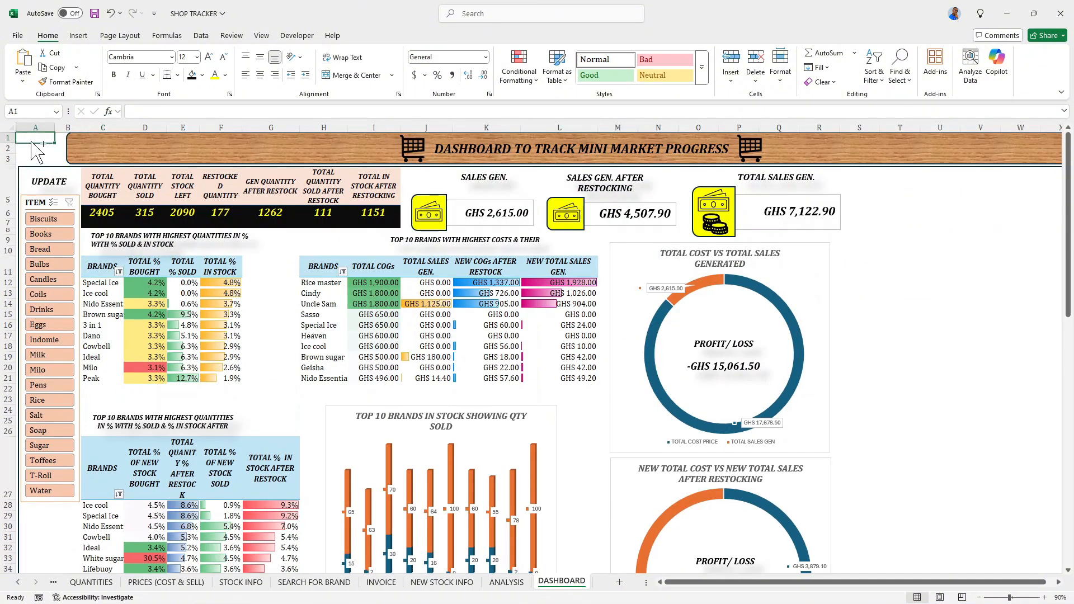
key(ctrl+v)
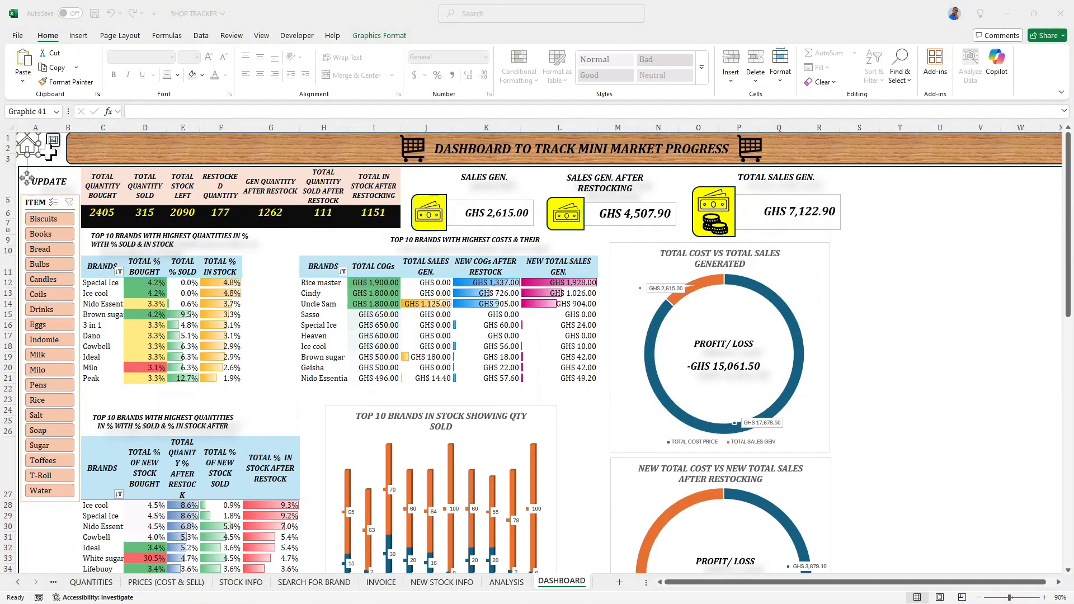
click(41, 160)
click(36, 156)
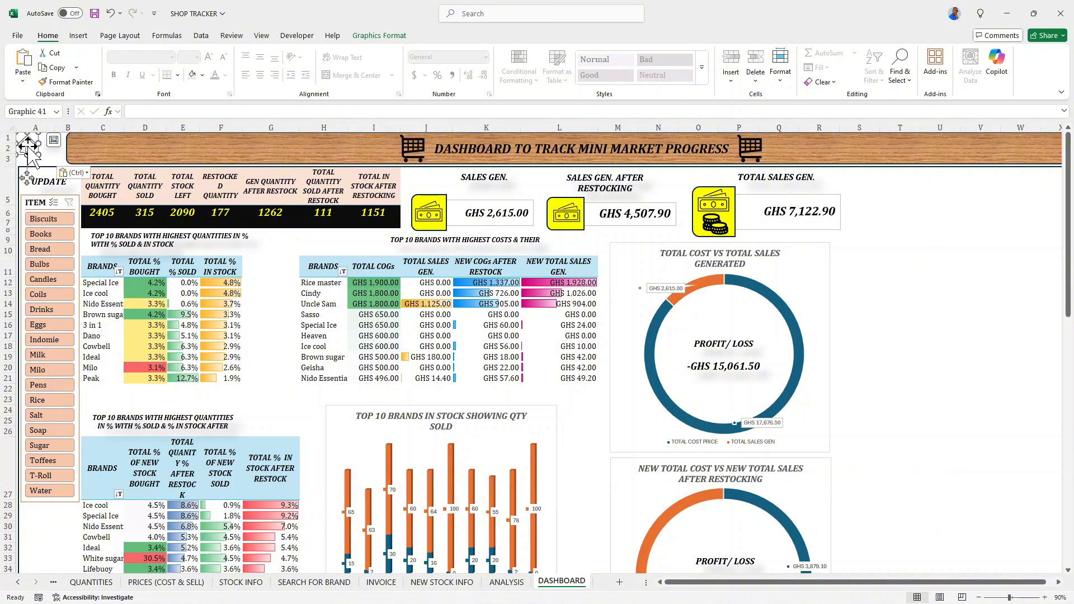
- Link the house icon on the DASHBOARD sheet to cell A1 of the CONTENTS sheet and follow the link to test it
right_click(28, 150)
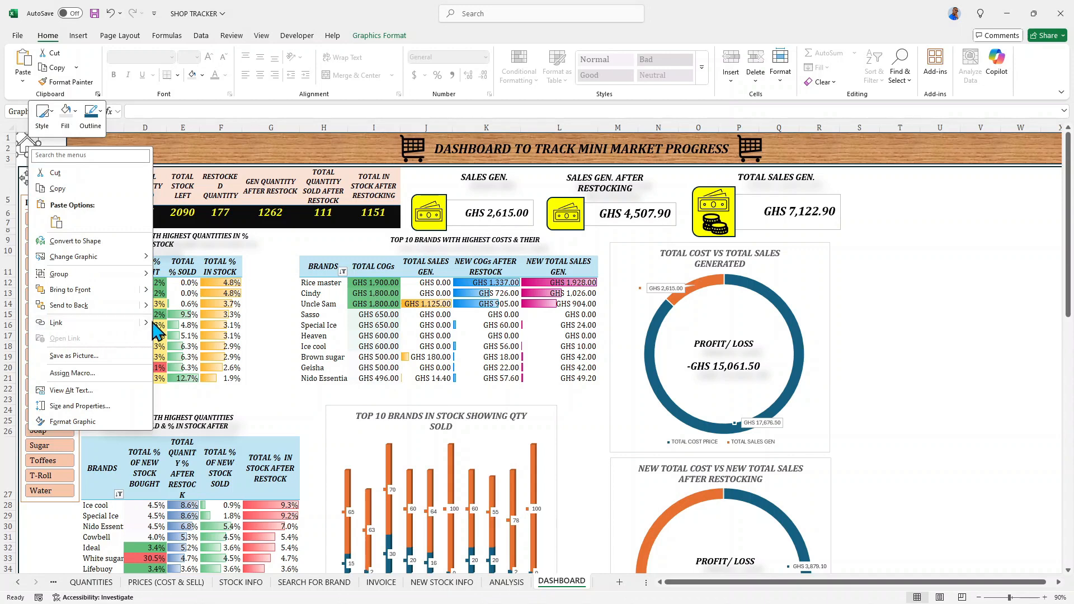
mouse_move(147, 323)
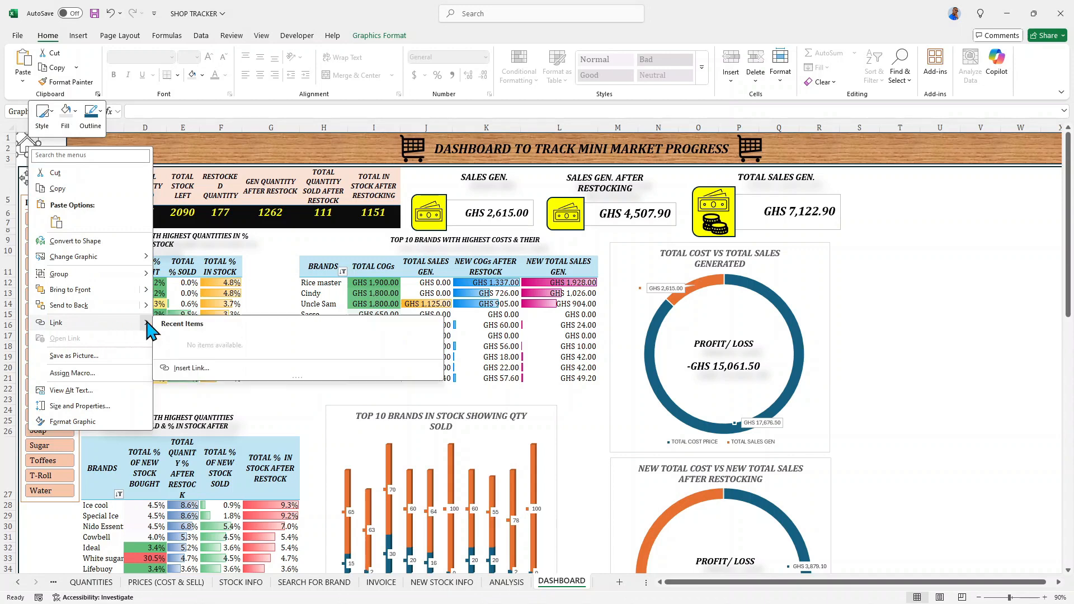
click(187, 369)
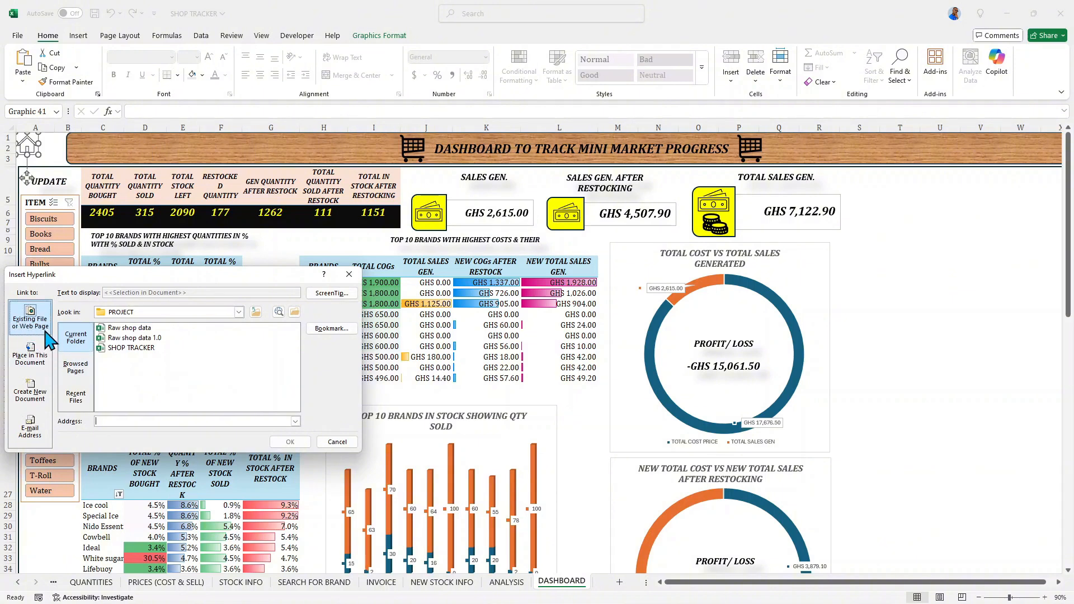
click(34, 361)
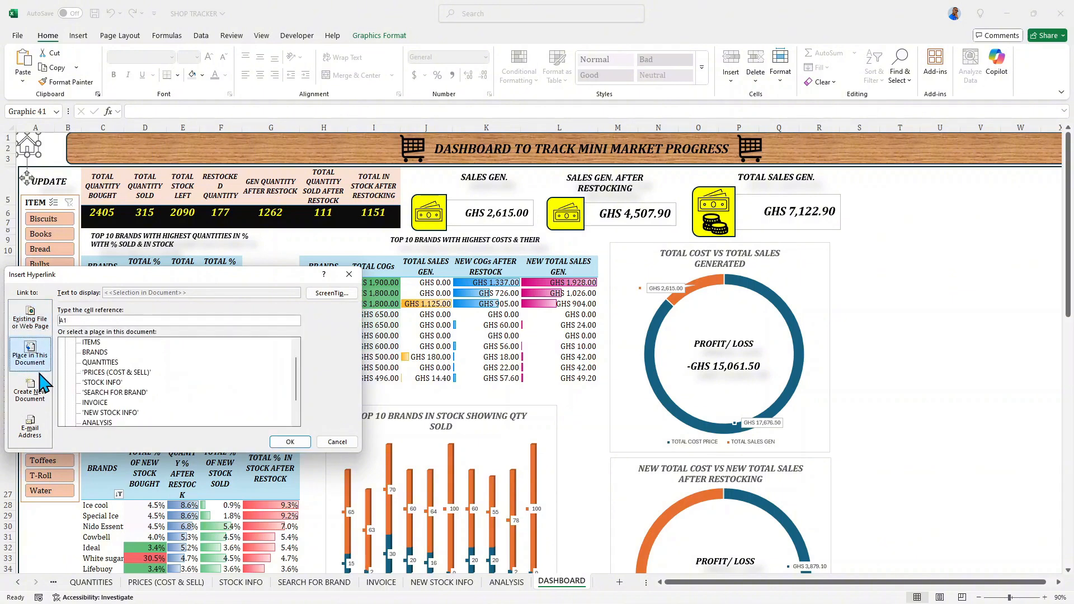
scroll(120, 363, up, 1)
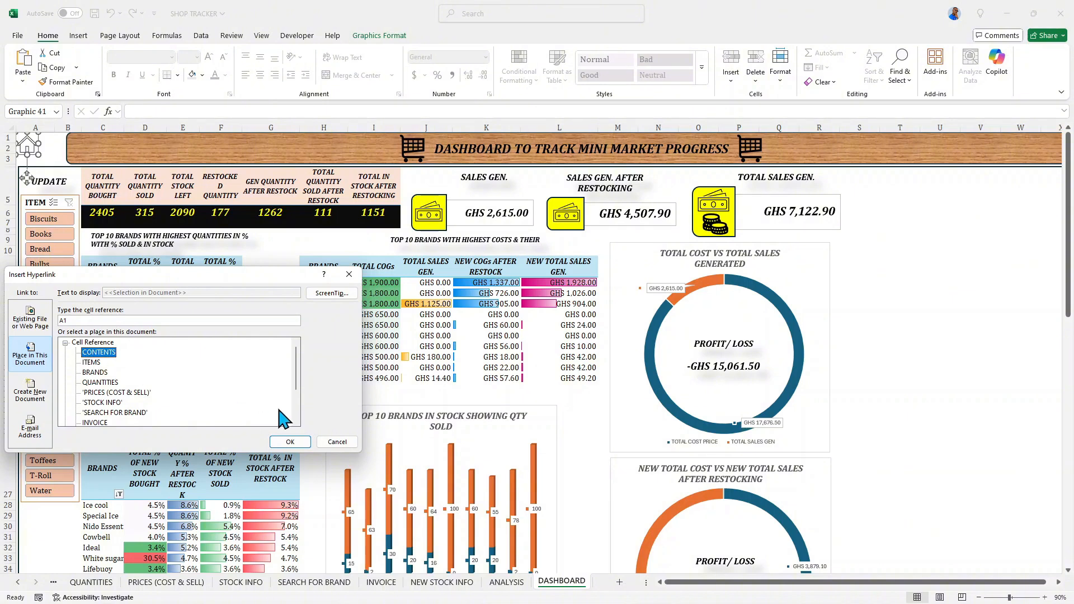
click(290, 442)
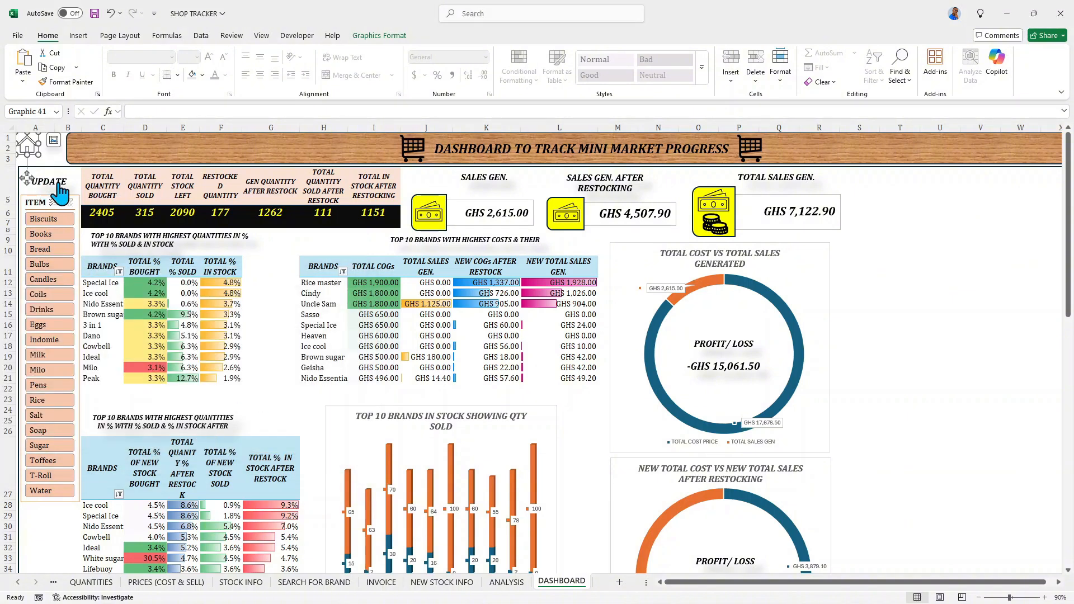
click(106, 178)
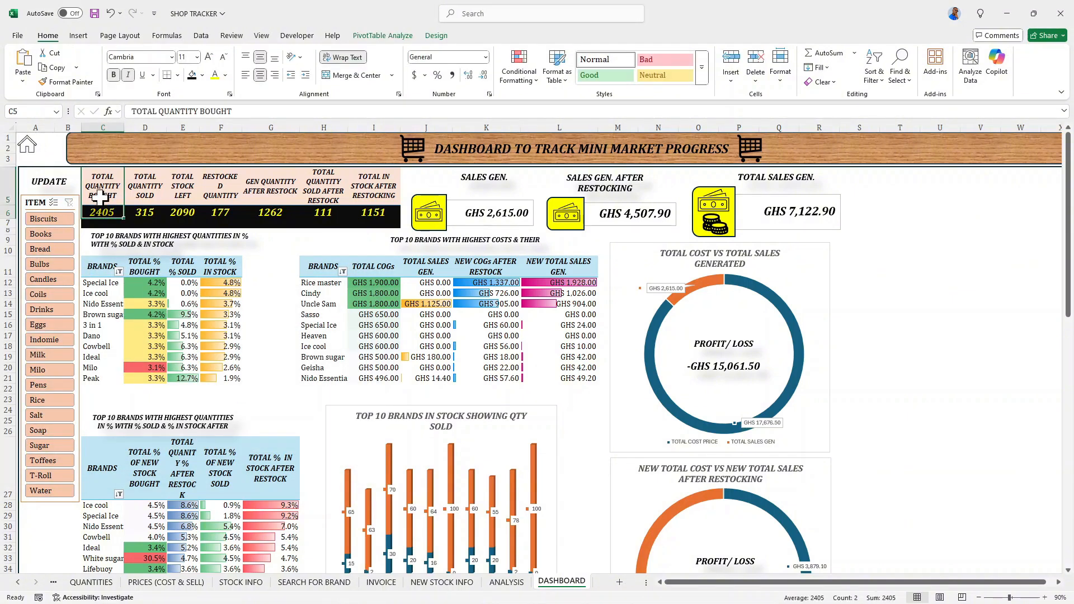
click(29, 147)
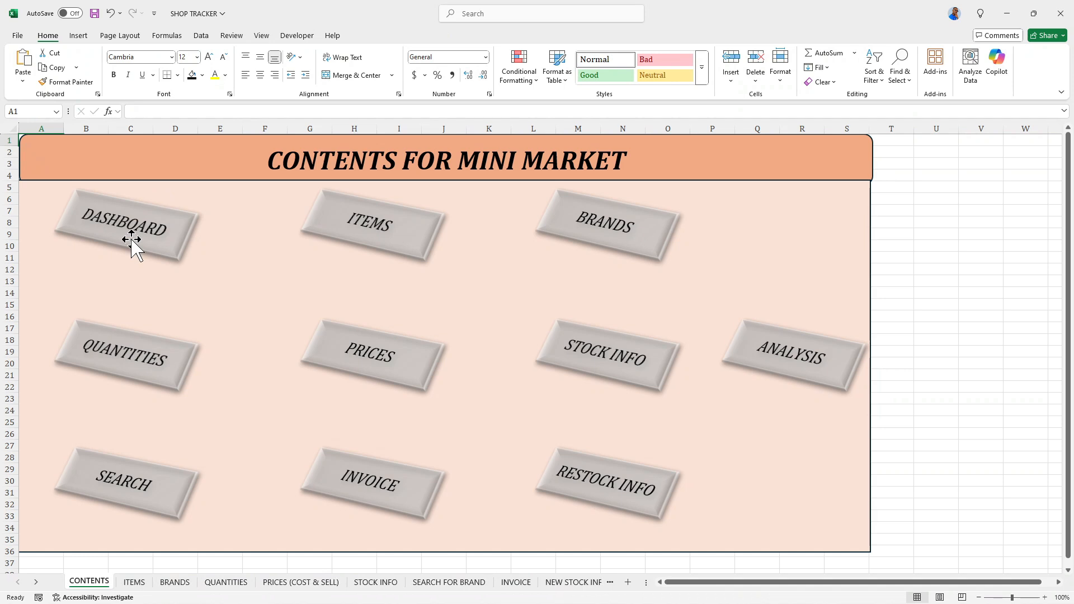
- Nudge the CONTENTS FOR MINI MARKET title banner slightly left to align it with the background rectangle
click(66, 179)
key(Left)
key(Left)
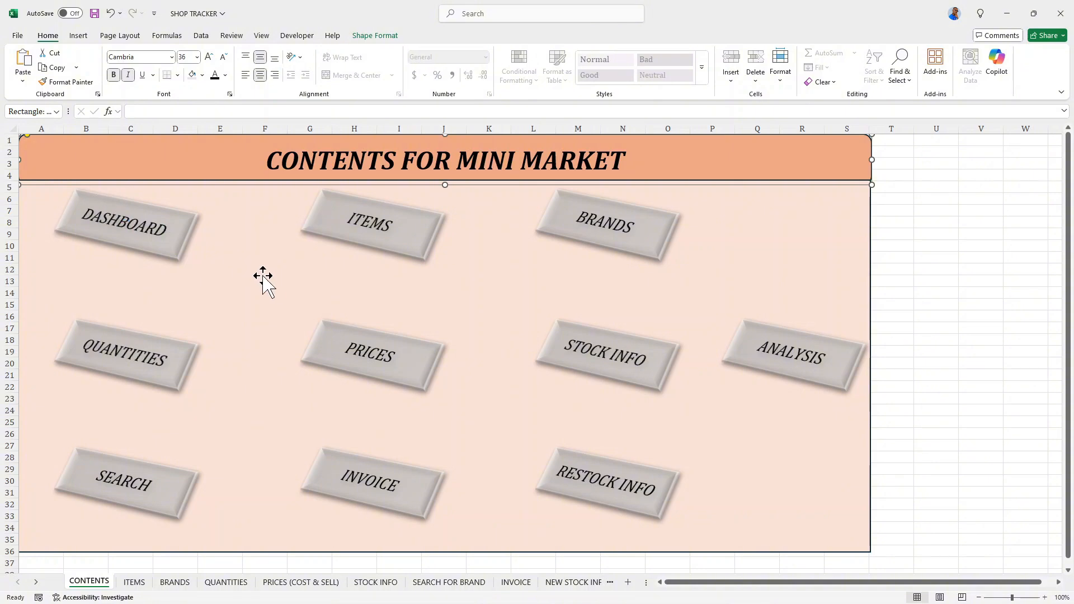
click(265, 282)
- Link the DASHBOARD rectangle on the CONTENTS sheet to cell A1 of the DASHBOARD sheet and follow the link to test it
click(130, 228)
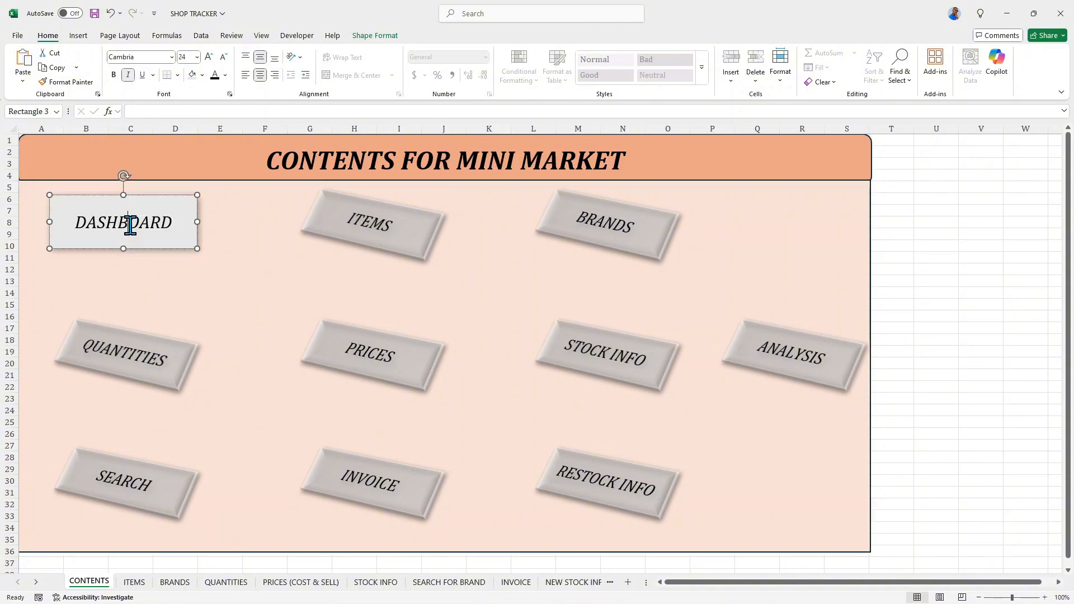
right_click(156, 244)
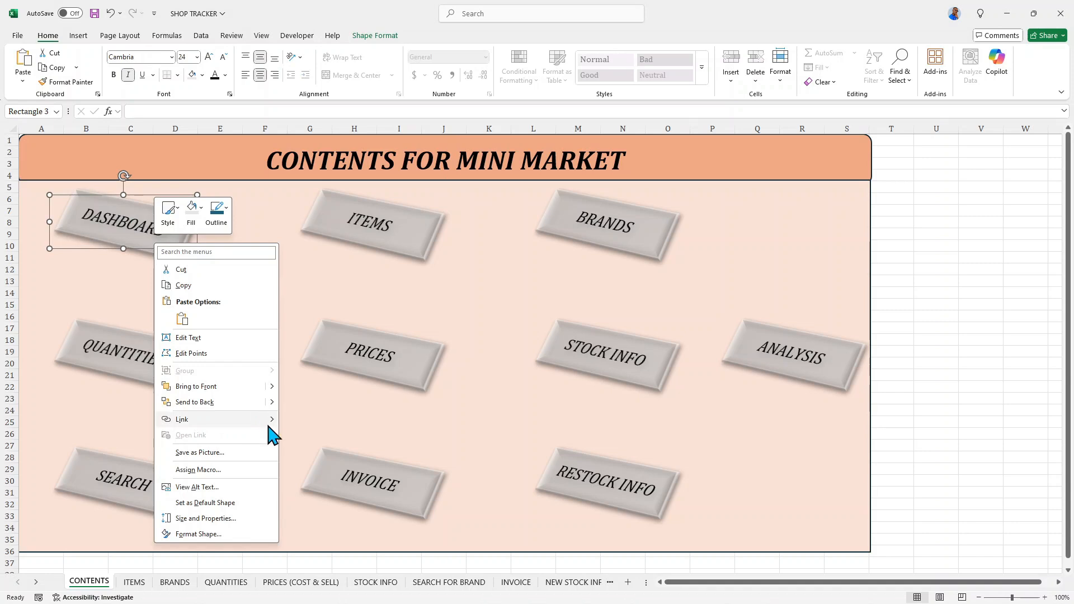
mouse_move(272, 436)
click(298, 467)
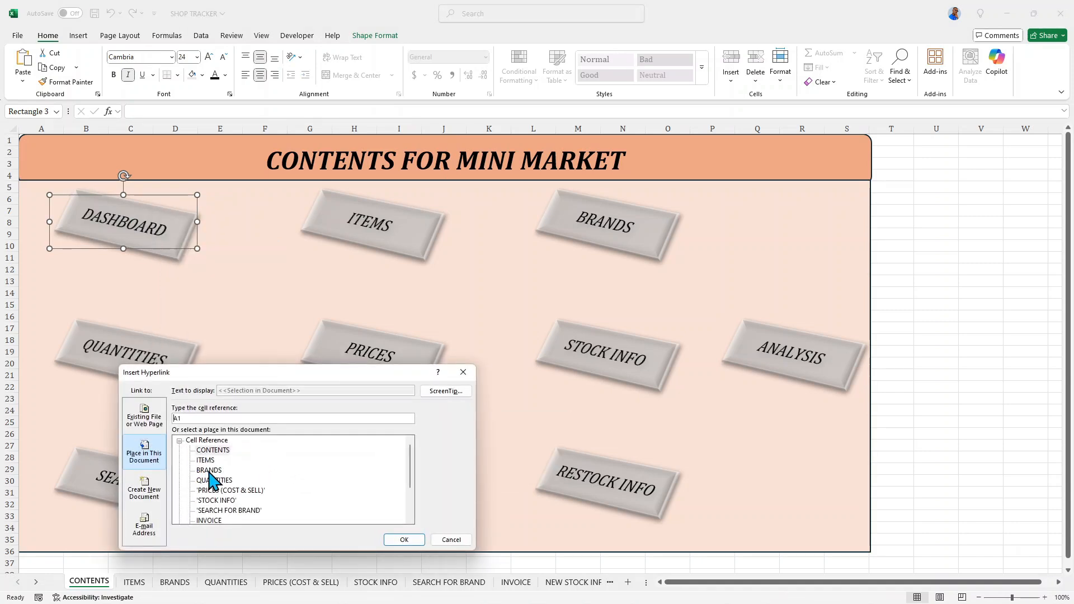
scroll(212, 478, down, 2)
click(216, 500)
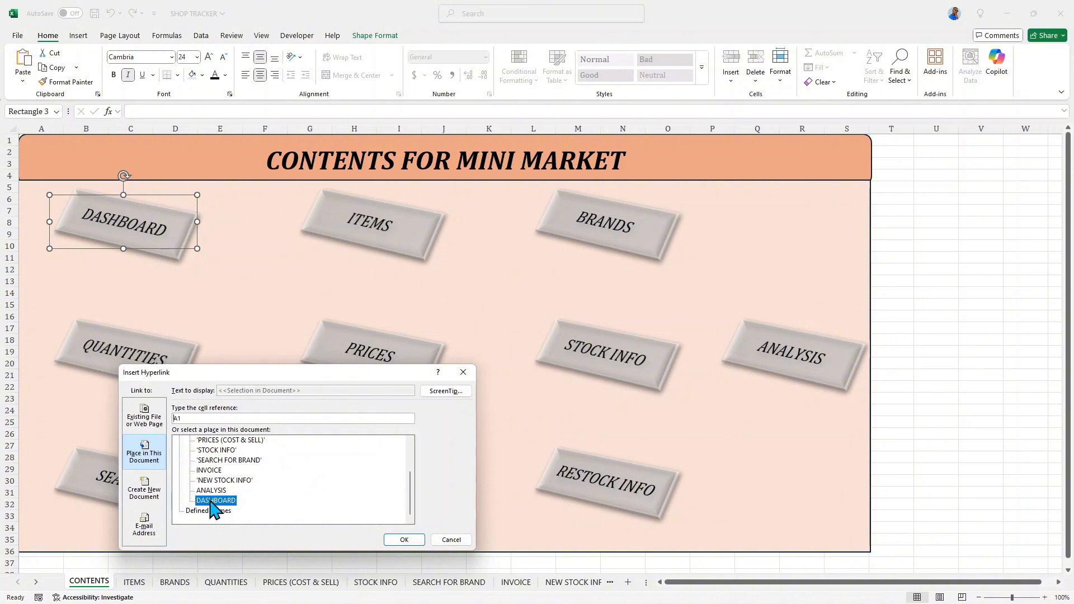
click(401, 540)
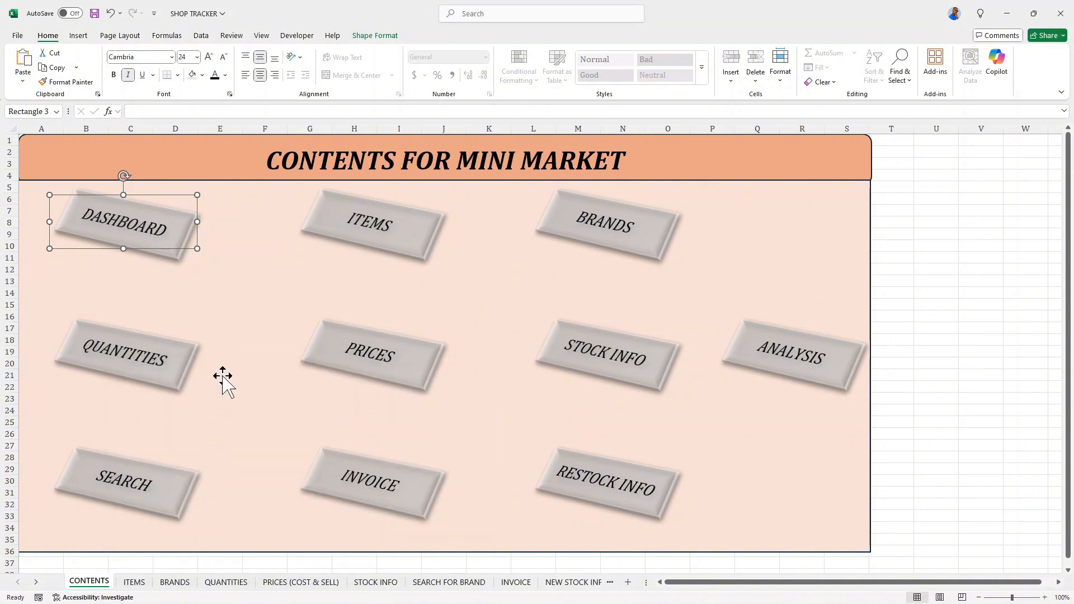
click(224, 305)
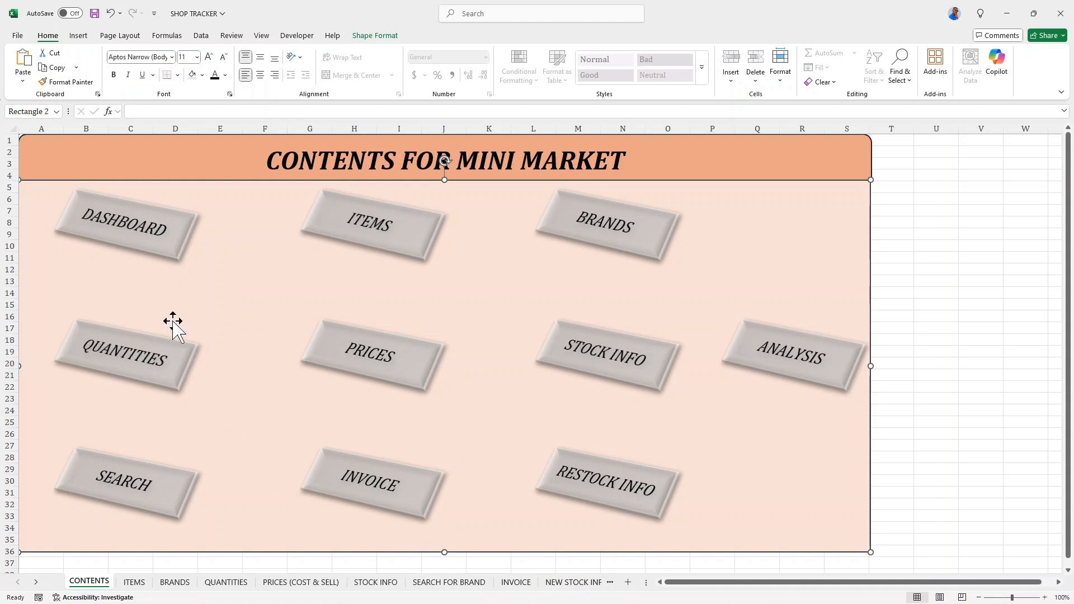
click(167, 238)
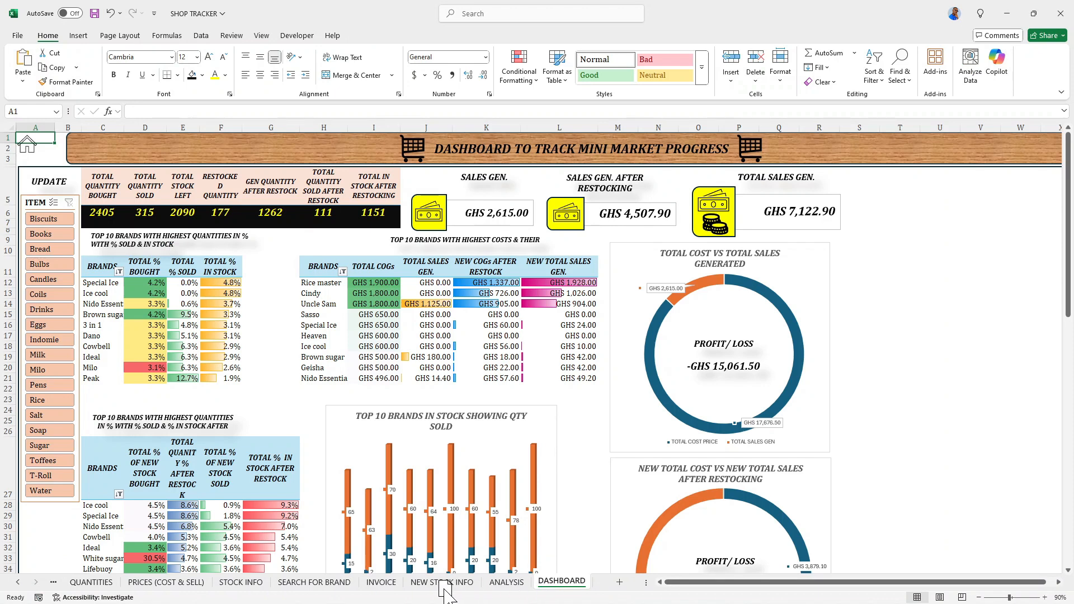
- Move the DASHBOARD sheet directly after the CONTENTS sheet and retest the DASHBOARD rectangle's link
click(15, 584)
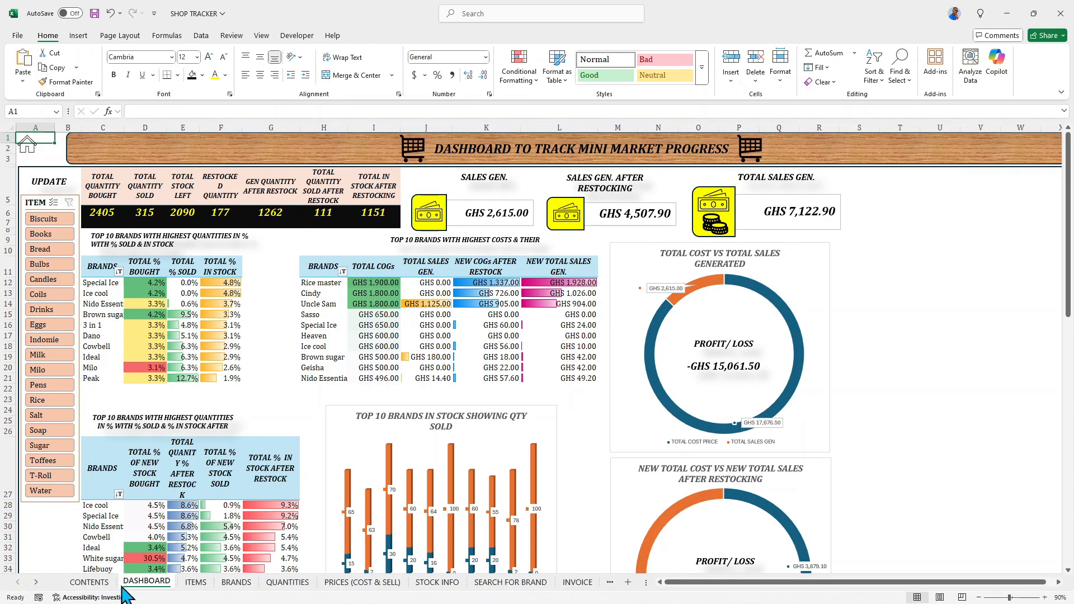
click(89, 583)
click(135, 248)
- Link the house icon on the ITEMS sheet to cell A1 of the CONTENTS sheet and follow the link to test it
click(195, 582)
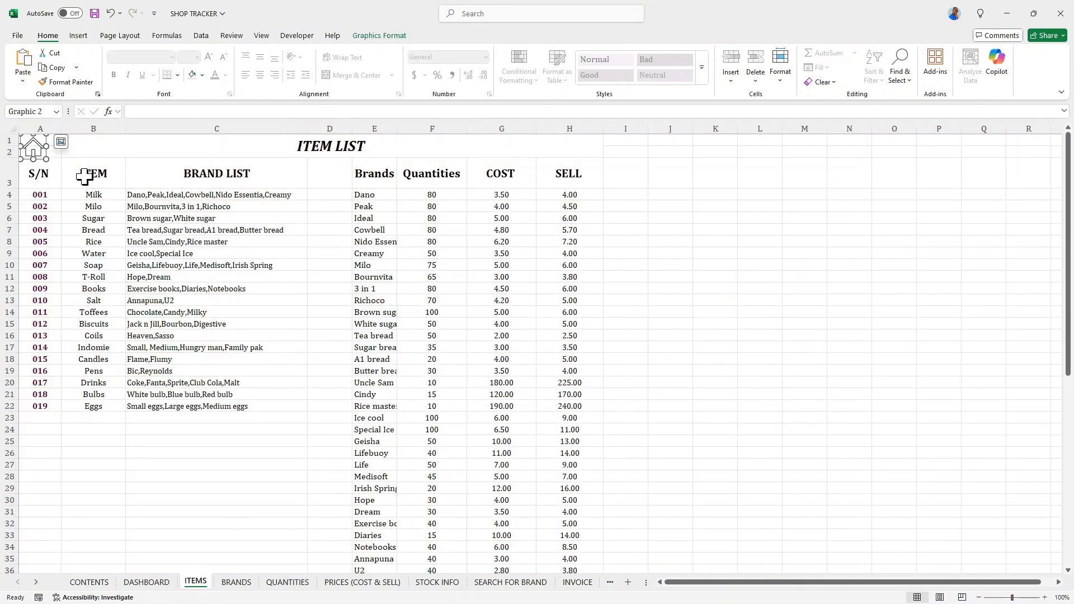
right_click(34, 147)
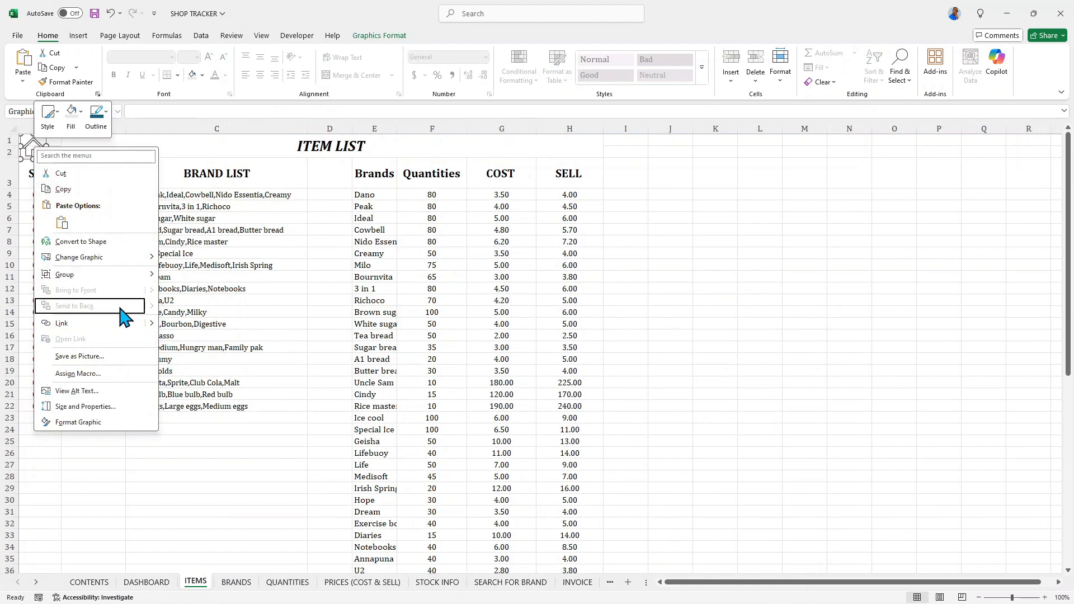
mouse_move(134, 327)
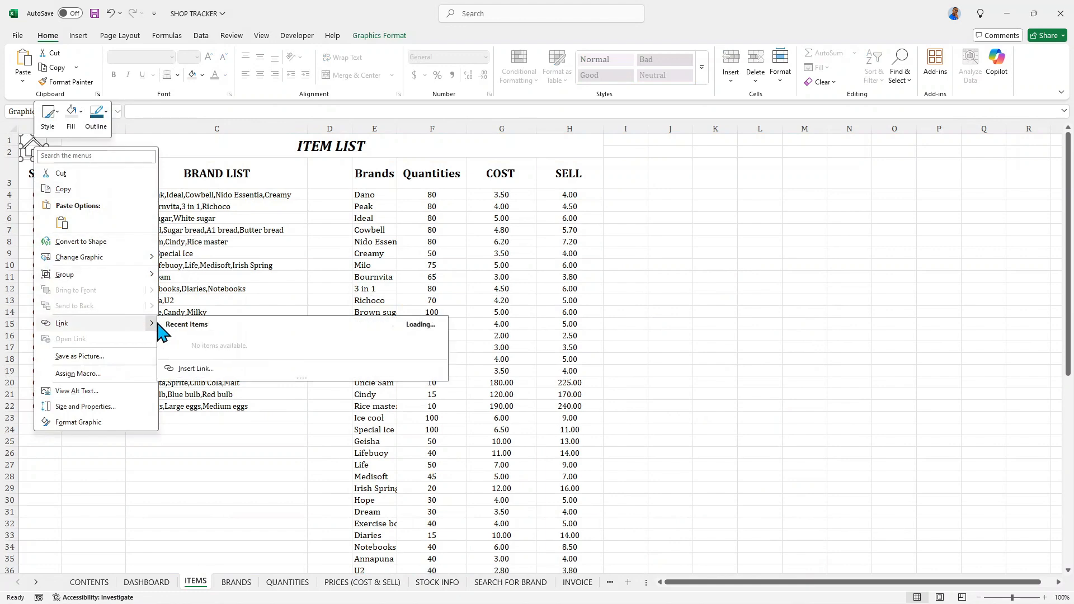
click(195, 369)
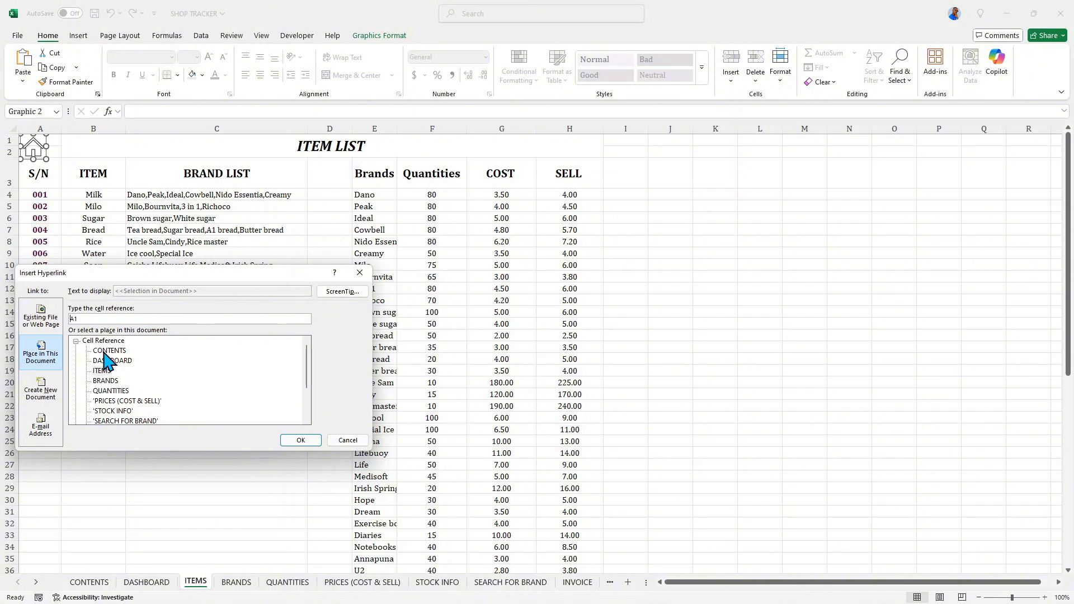
click(109, 352)
click(296, 442)
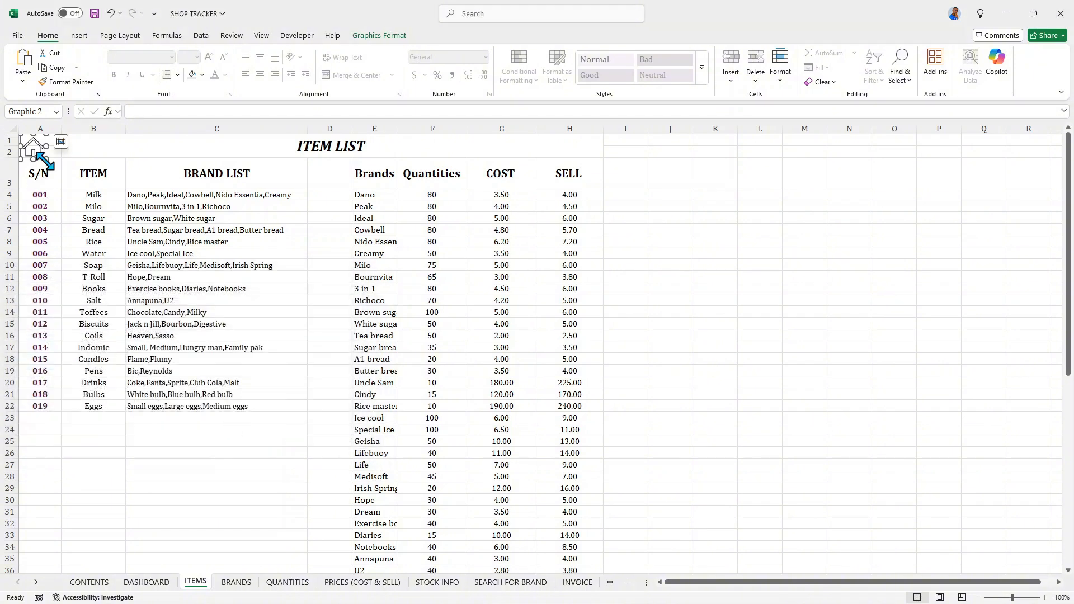
click(92, 152)
click(34, 147)
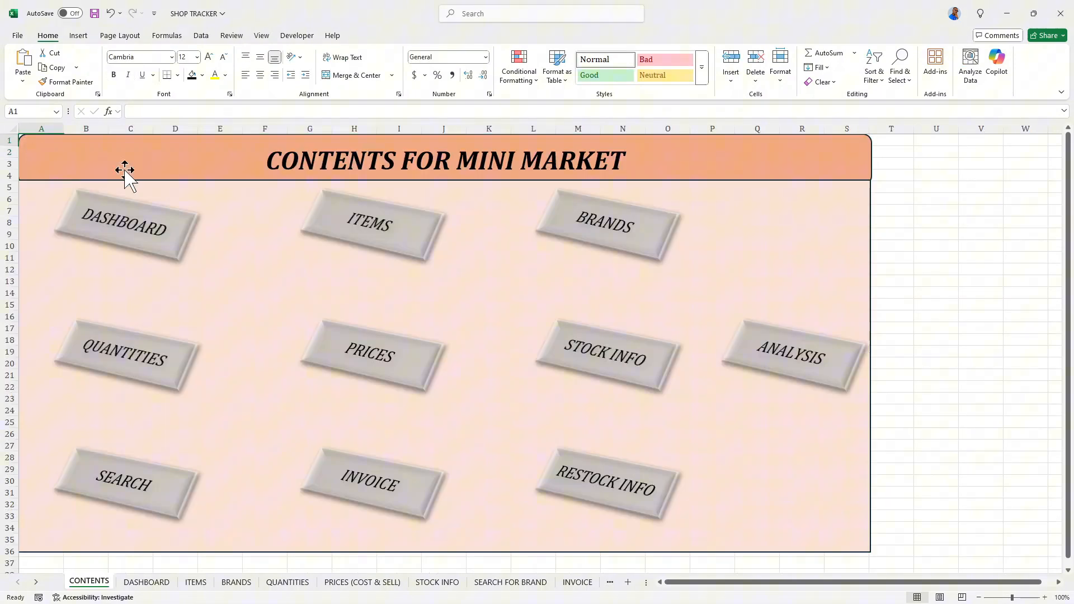
- Link the ITEMS rectangle on the CONTENTS sheet to cell A1 of the CONTENTS sheet and deselect the shapes
right_click(375, 227)
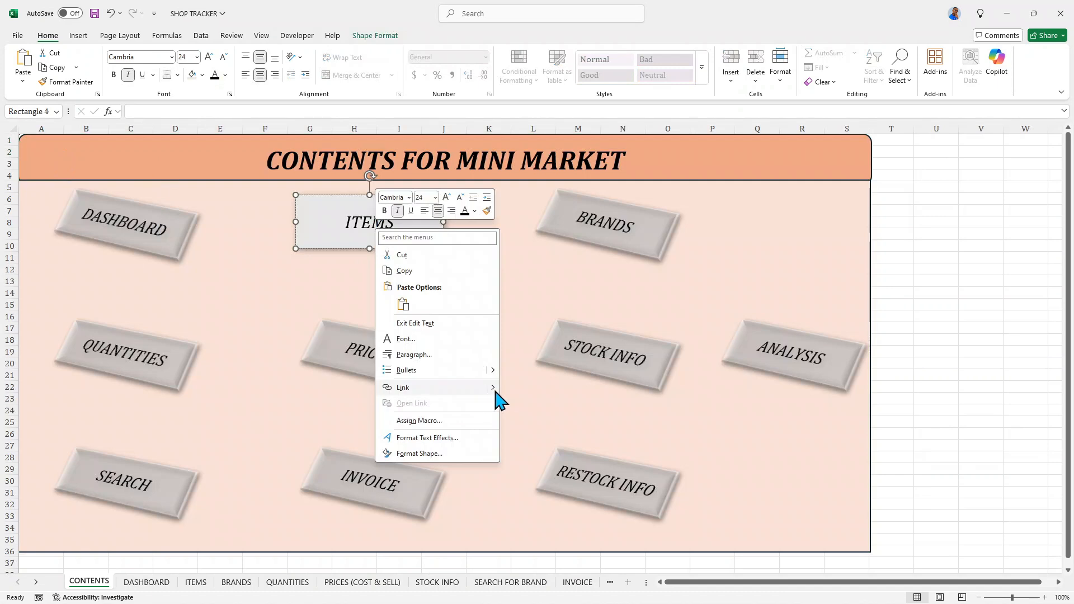
mouse_move(499, 400)
click(537, 435)
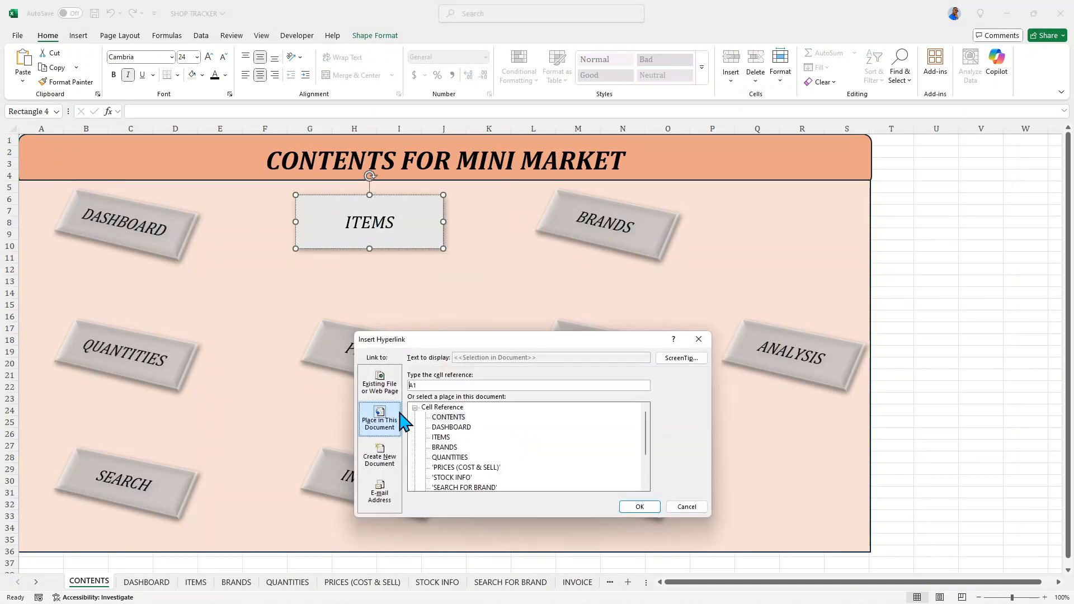
click(436, 419)
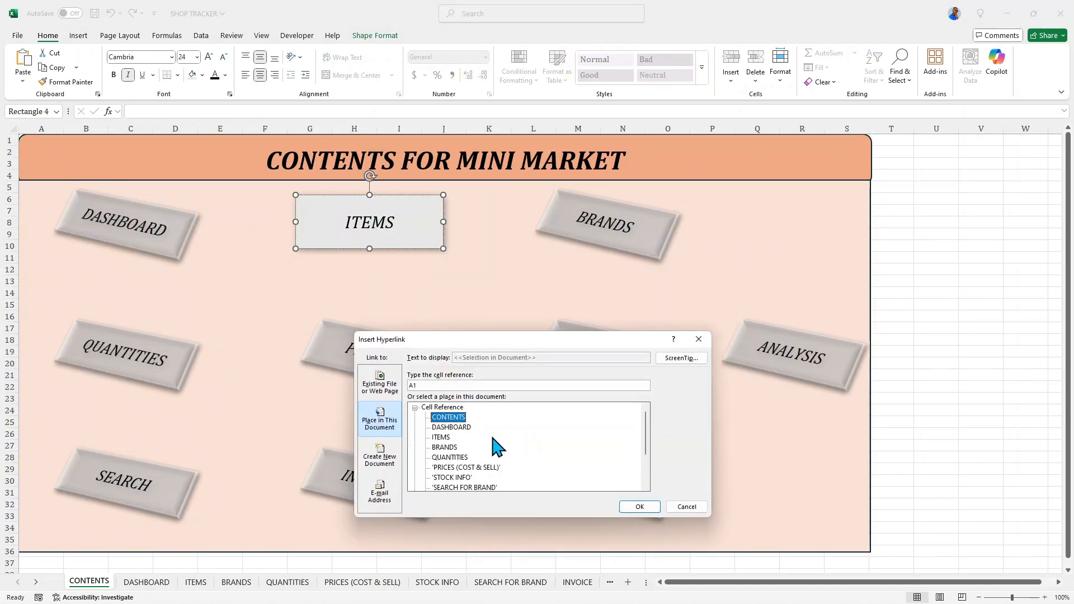
click(638, 508)
click(272, 317)
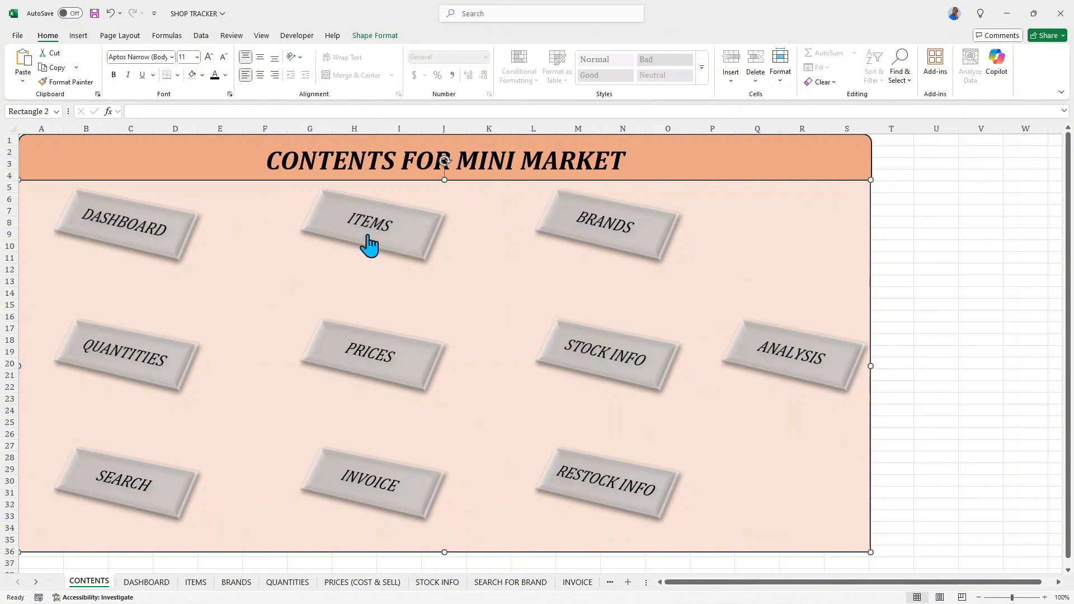
key(Escape)
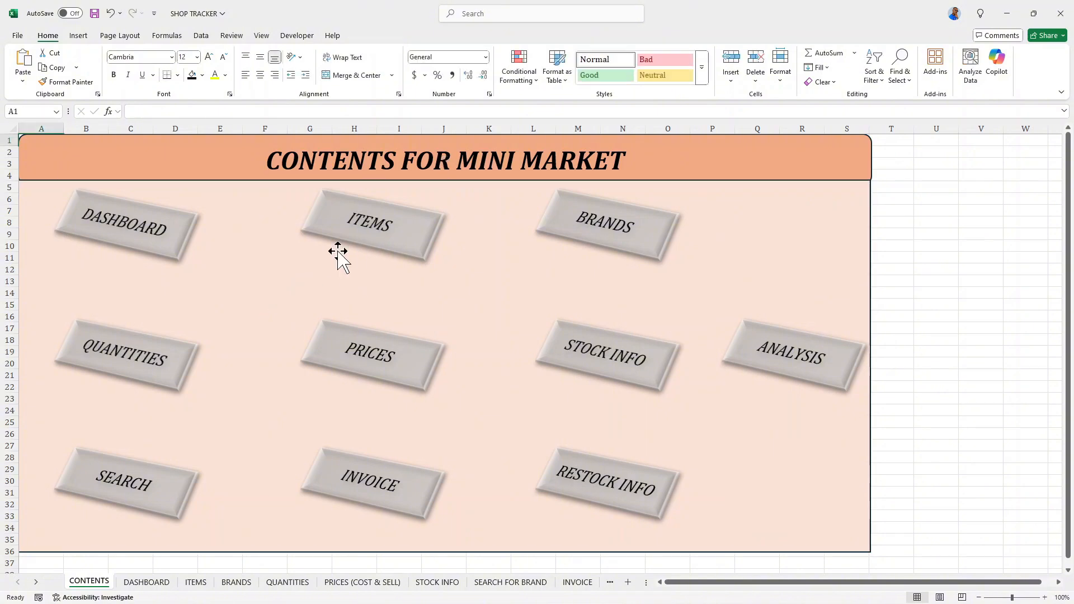
- Change the ITEMS rectangle's link to cell A1 of the ITEMS sheet and follow the link to test it
right_click(407, 223)
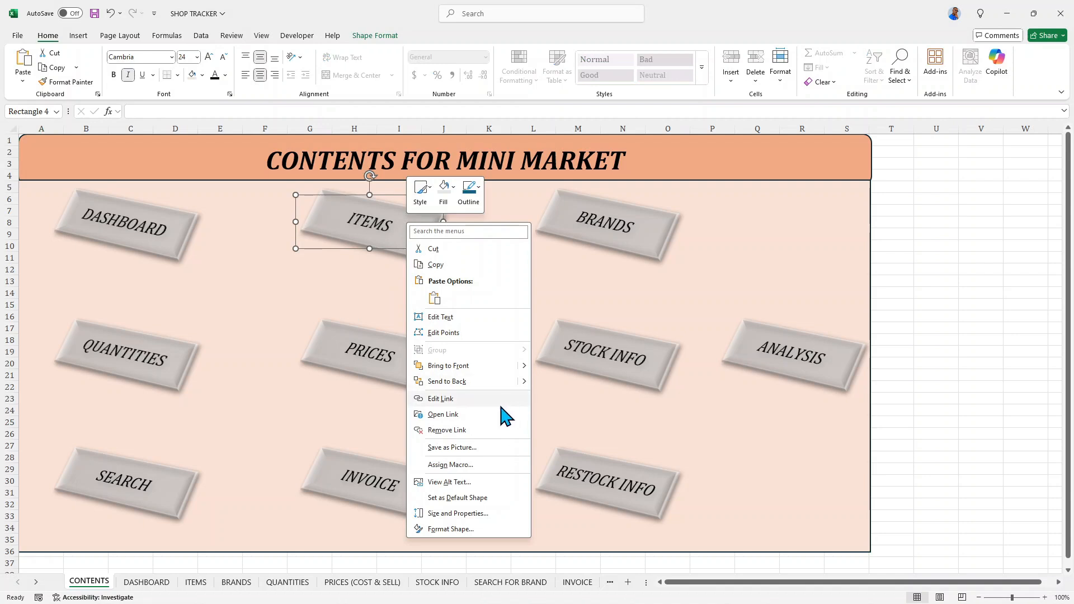
click(464, 399)
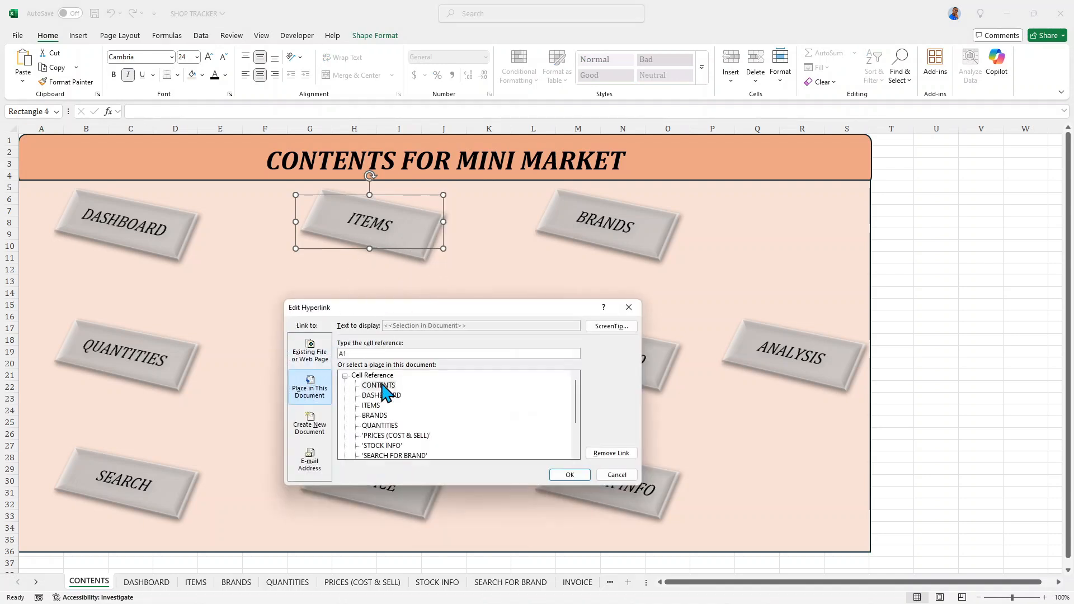
click(372, 405)
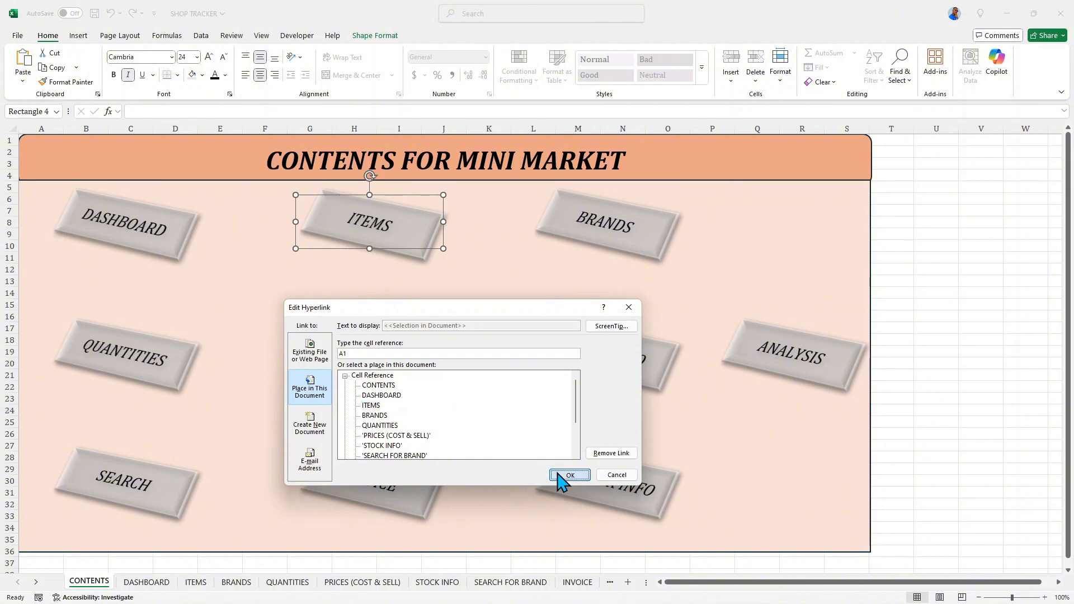
click(568, 475)
click(472, 319)
click(384, 237)
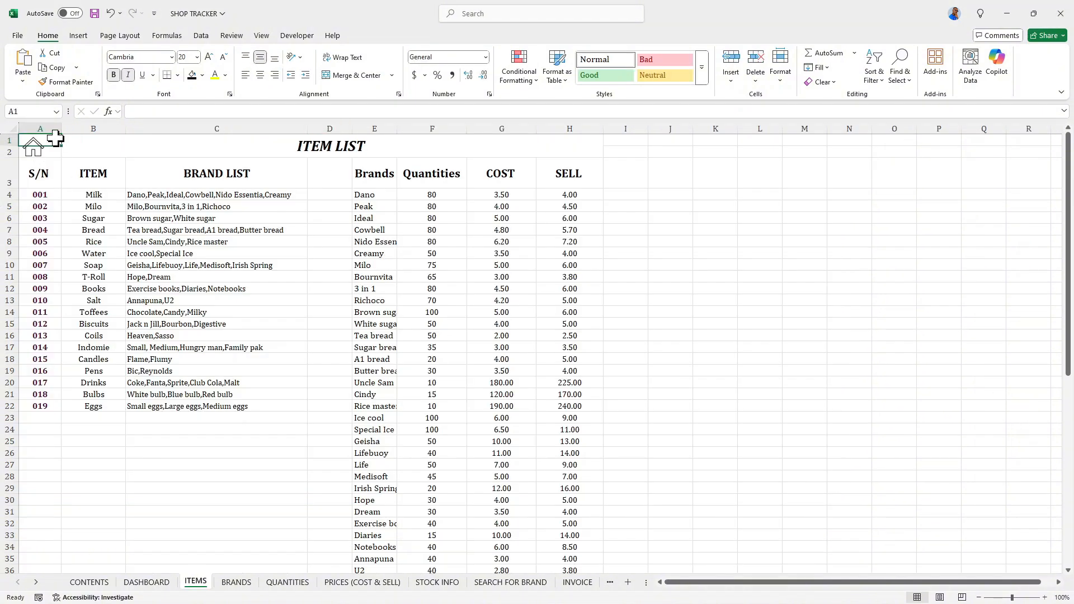
- Test the links between the CONTENTS sheet and the DASHBOARD and ITEMS sheets using their rectangles and house icons
click(35, 160)
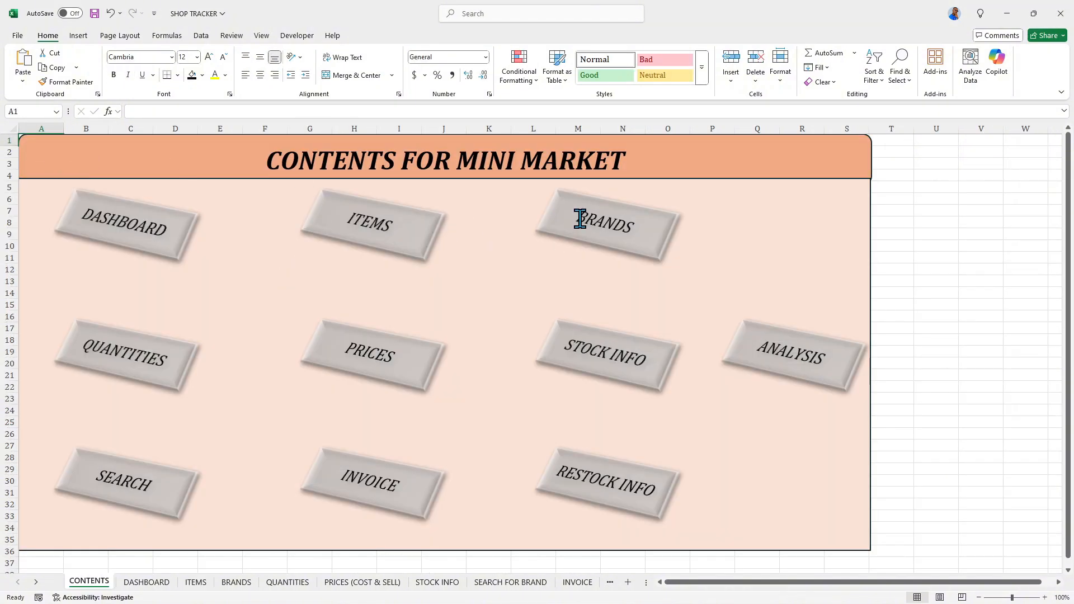
click(138, 235)
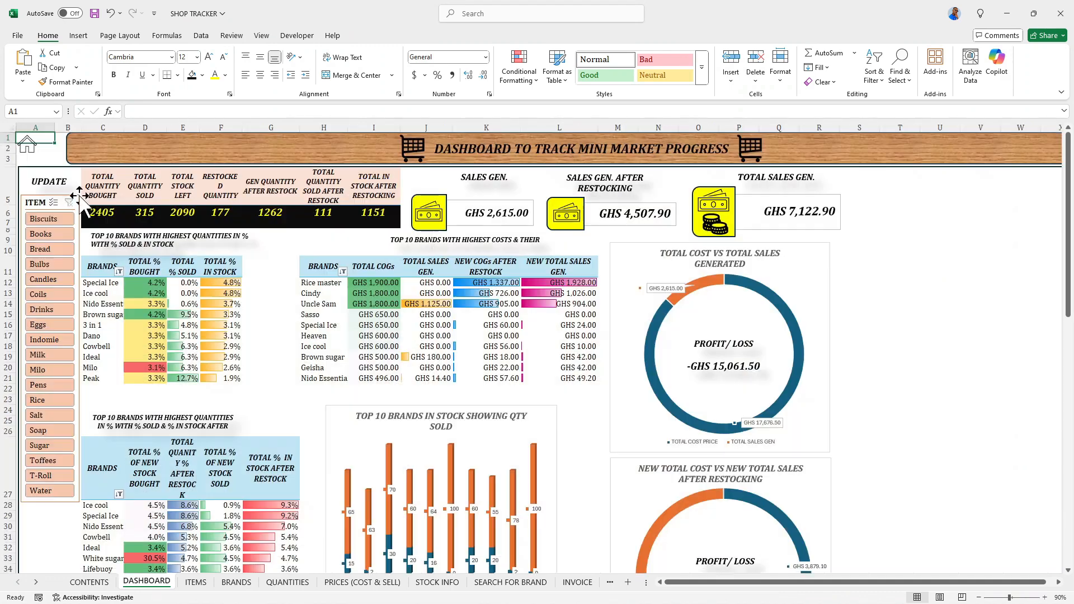
click(27, 147)
click(417, 234)
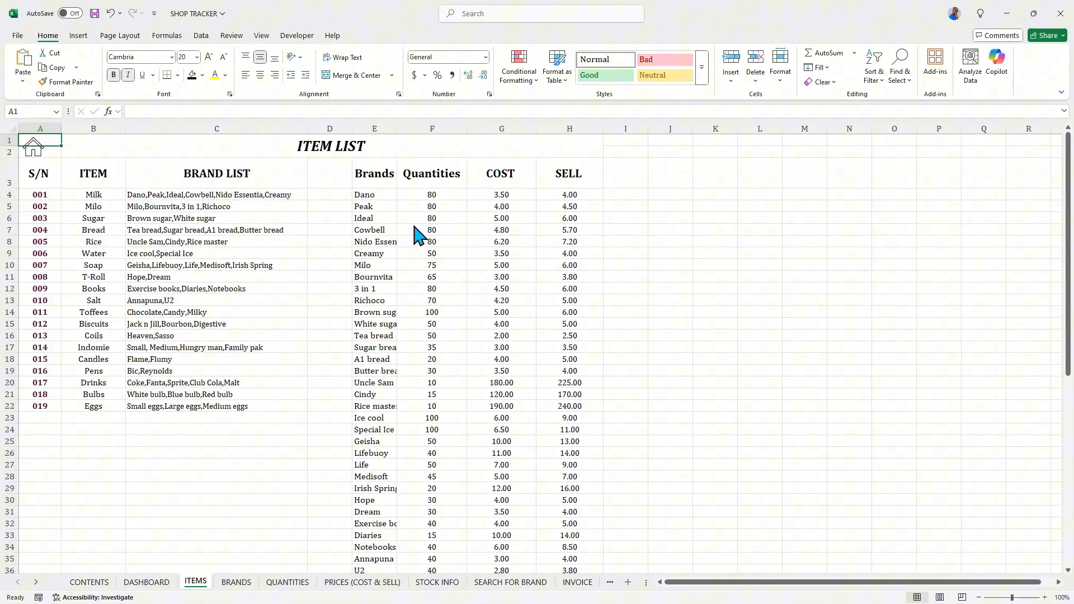
click(29, 155)
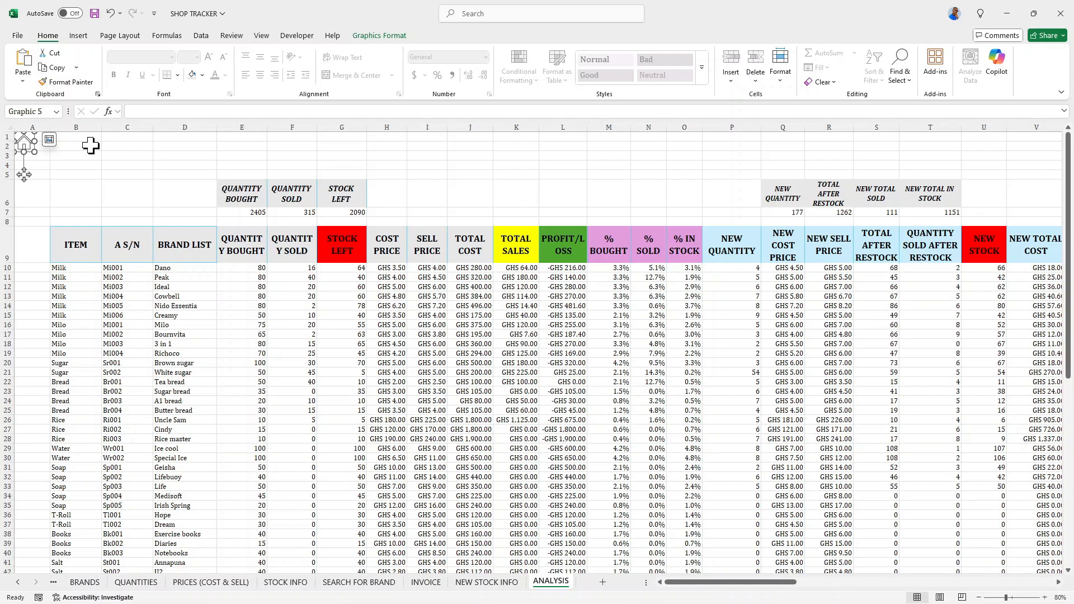
- Merge and center cells B1:AC4 on the ANALYSIS sheet and enter the title TOTAL ANALYSIS FOR MINI MARKET OPERATIONS
drag(70, 135, 473, 168)
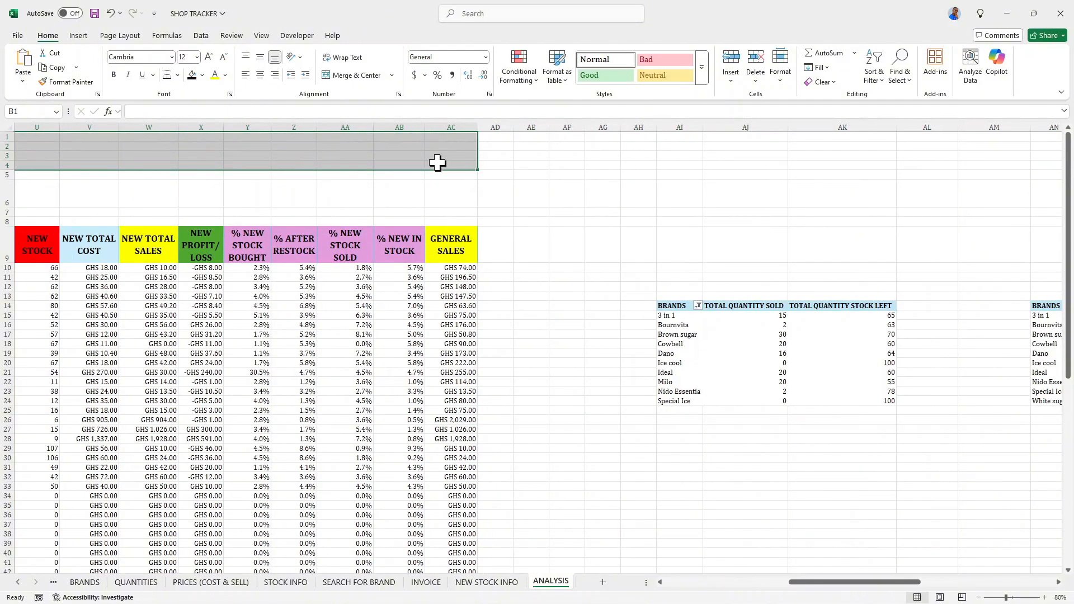
click(339, 81)
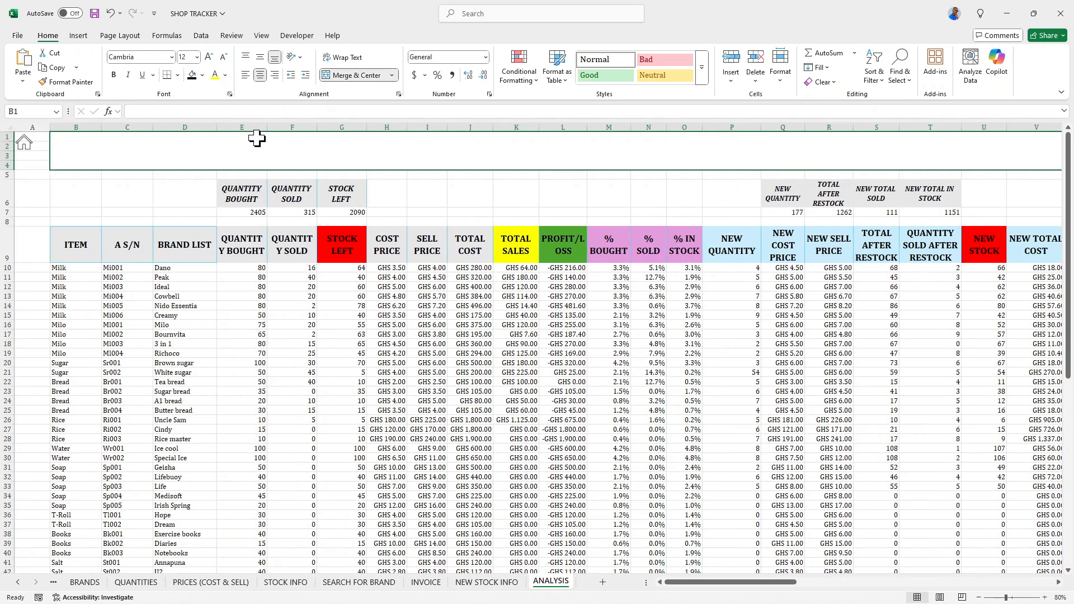
text(TOTAL ANALYSIS)
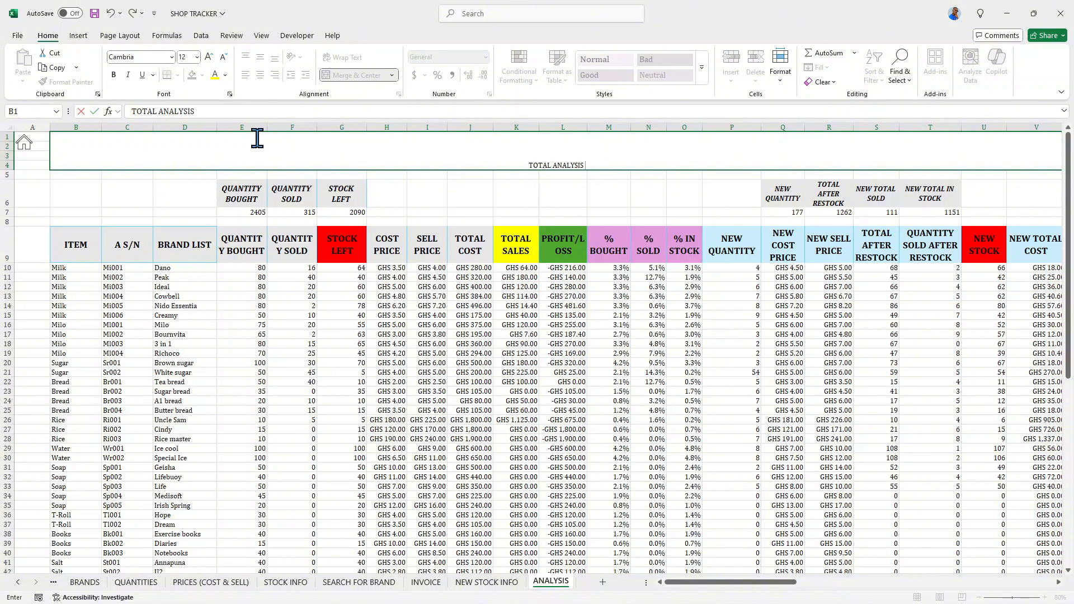
text(FOR MINI MARKET )
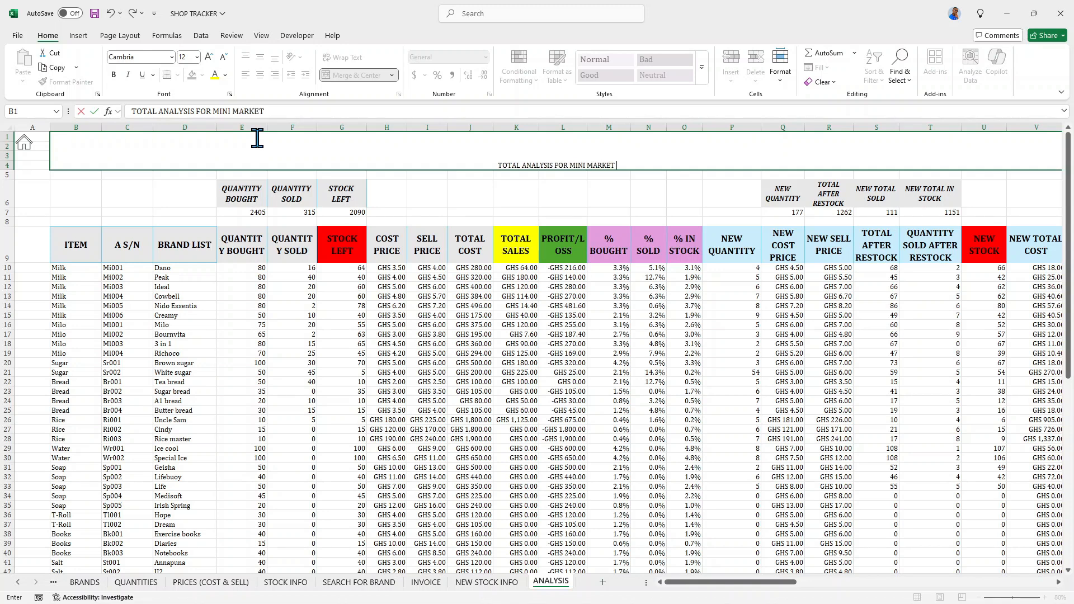
text(O)
text(PER)
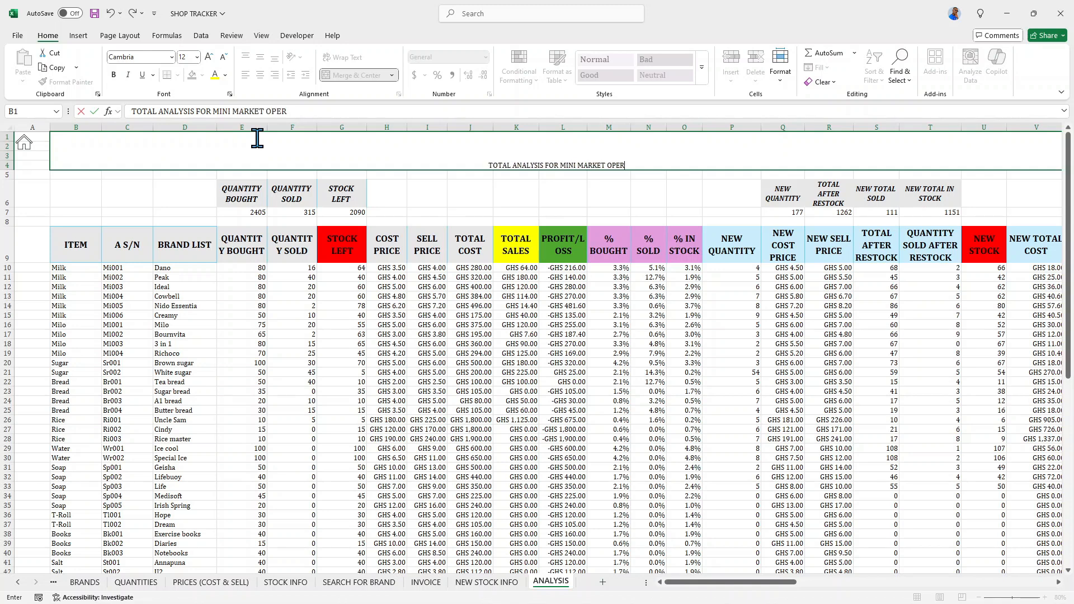
text(ATIONS)
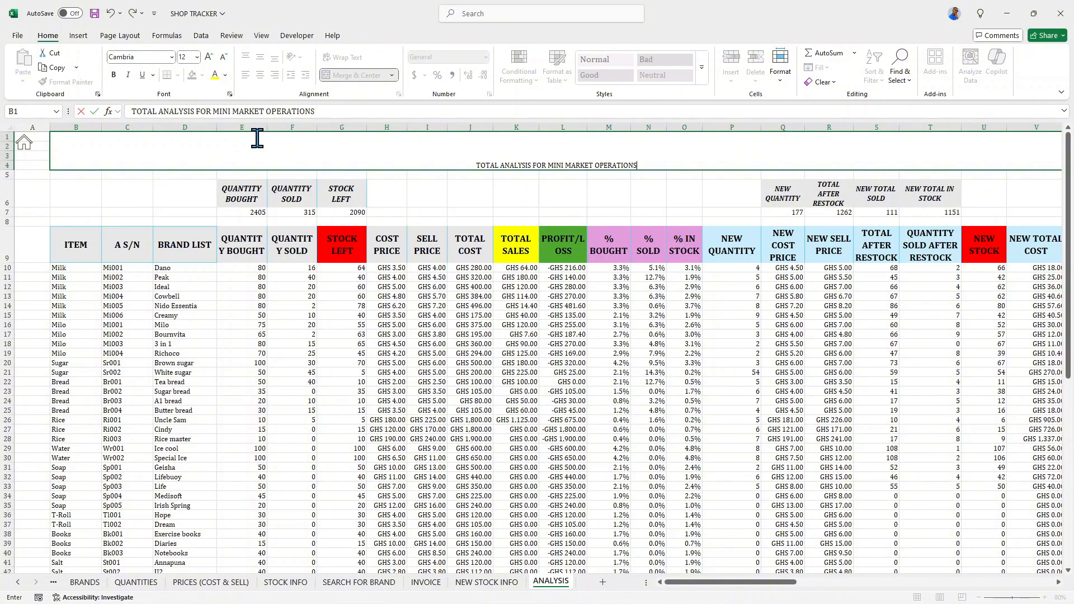
click(414, 137)
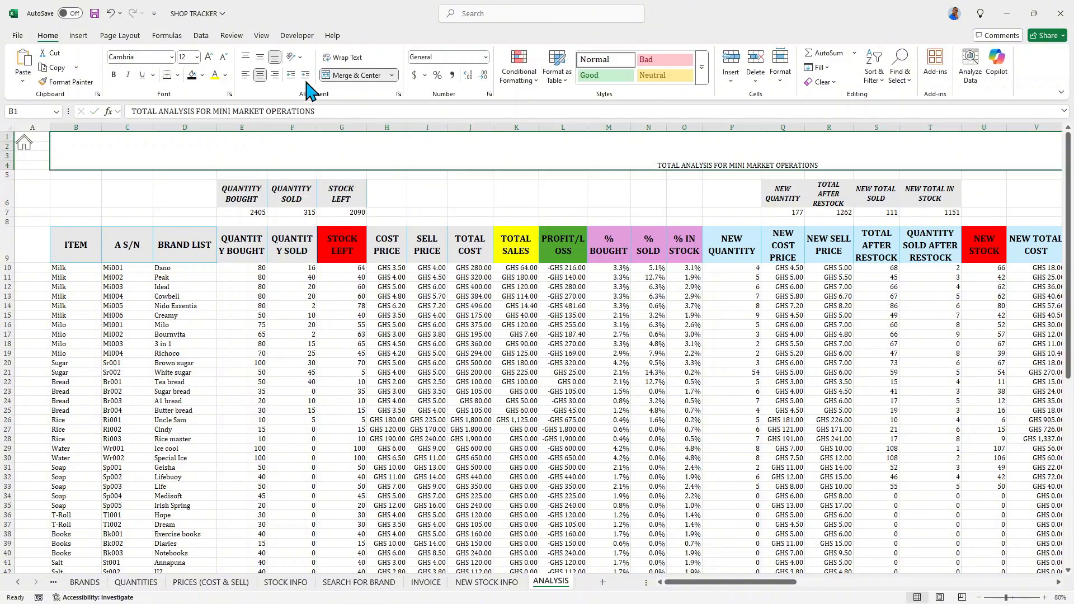
- Middle-align the ANALYSIS title, make it bold and italic, and set its font size to 48
click(260, 57)
click(113, 75)
click(128, 74)
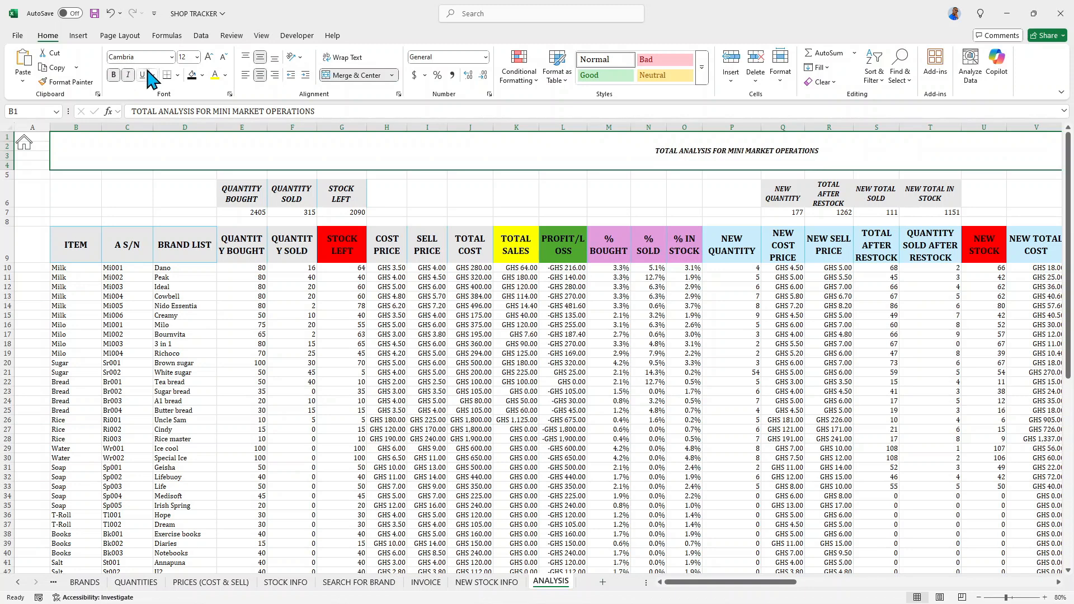
click(209, 57)
click(209, 56)
click(209, 56)
click(208, 56)
click(209, 57)
click(209, 56)
click(209, 57)
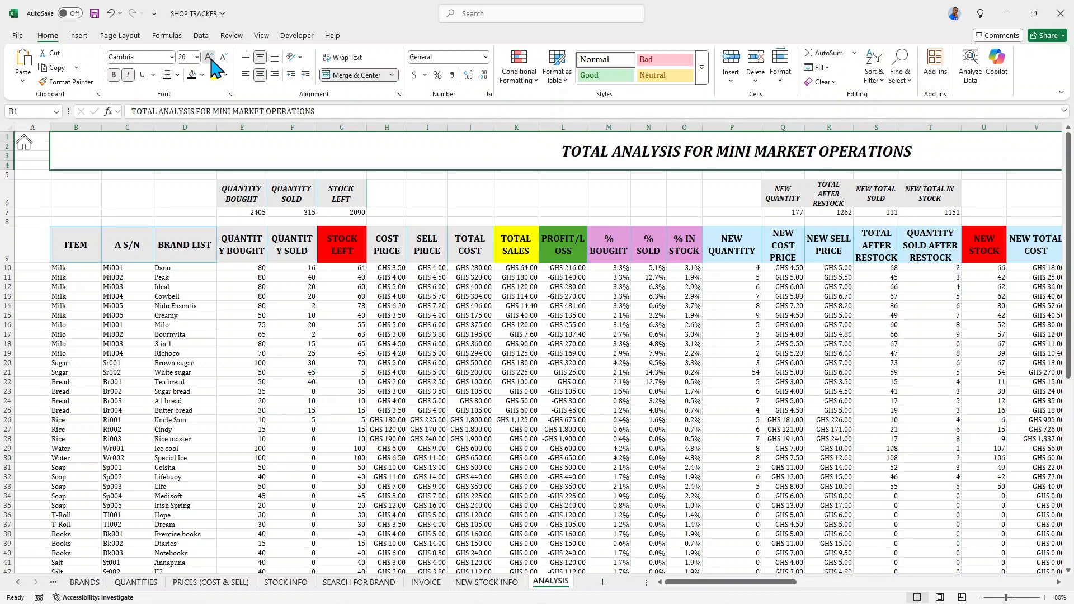
click(209, 57)
click(209, 56)
click(208, 56)
click(208, 57)
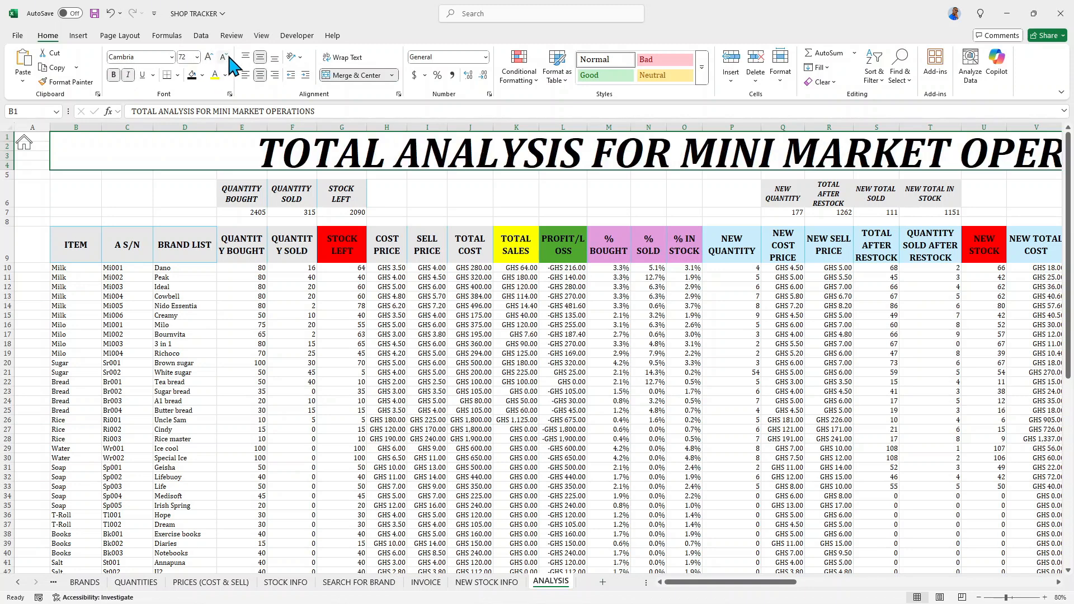
click(223, 57)
- Fill the merged title cell on the ANALYSIS sheet with the lightest orange theme color and deselect it
click(202, 75)
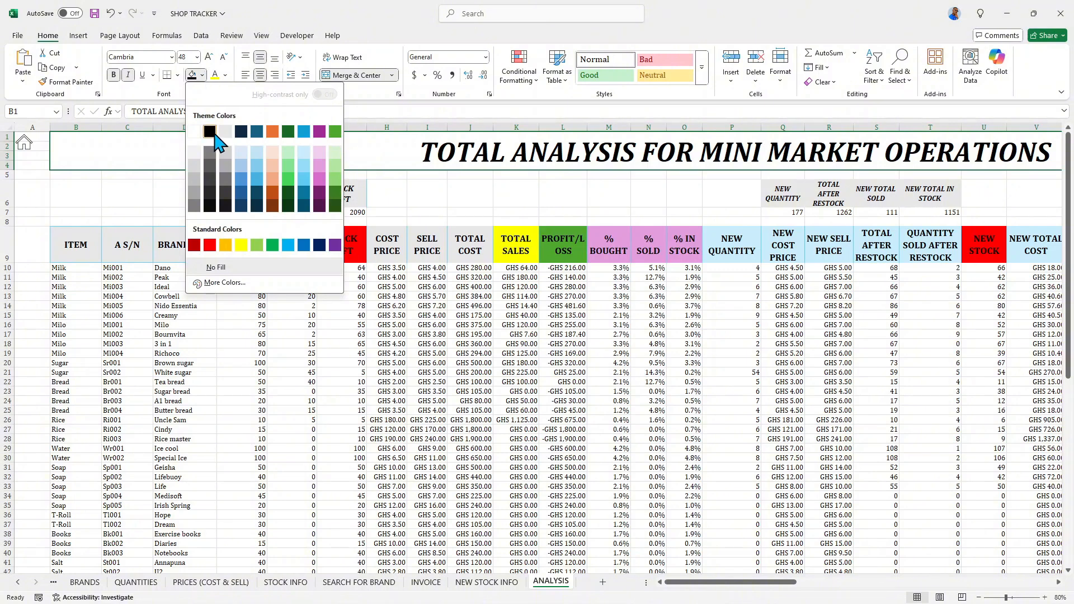
click(272, 154)
click(600, 212)
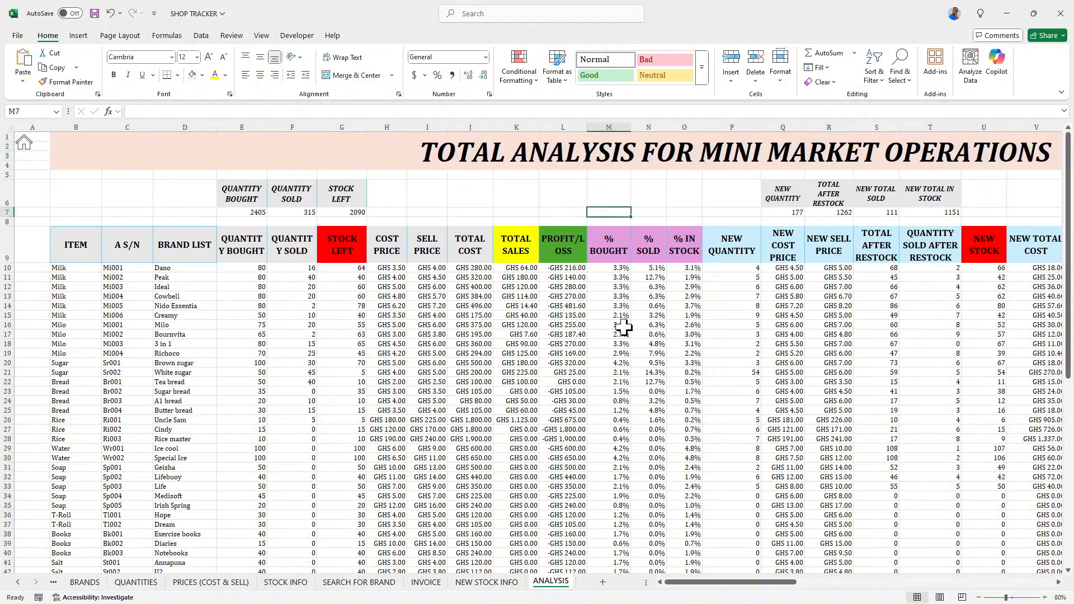
- Examine the full ANALYSIS table under the new title, from its first to last rows and across its columns
click(978, 597)
click(979, 597)
scroll(804, 388, down, 2)
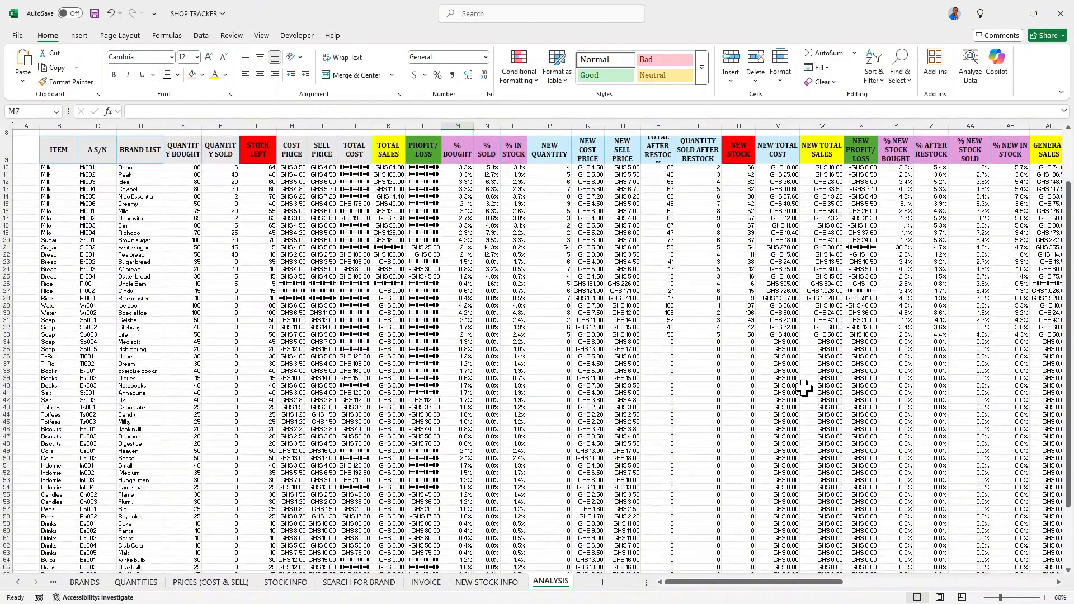
scroll(917, 440, down, 3)
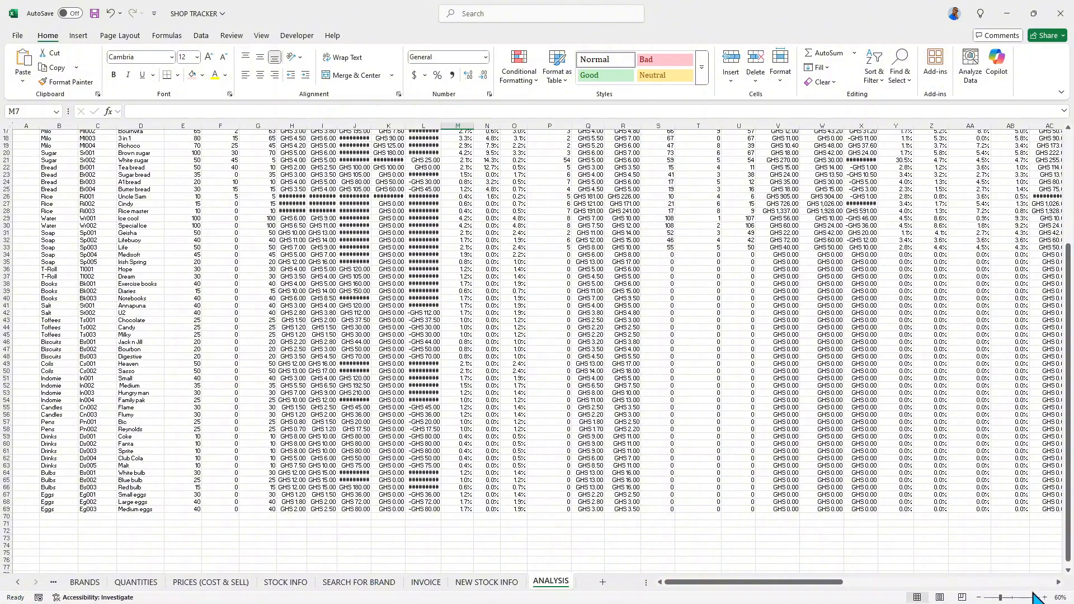
click(1045, 598)
click(1044, 598)
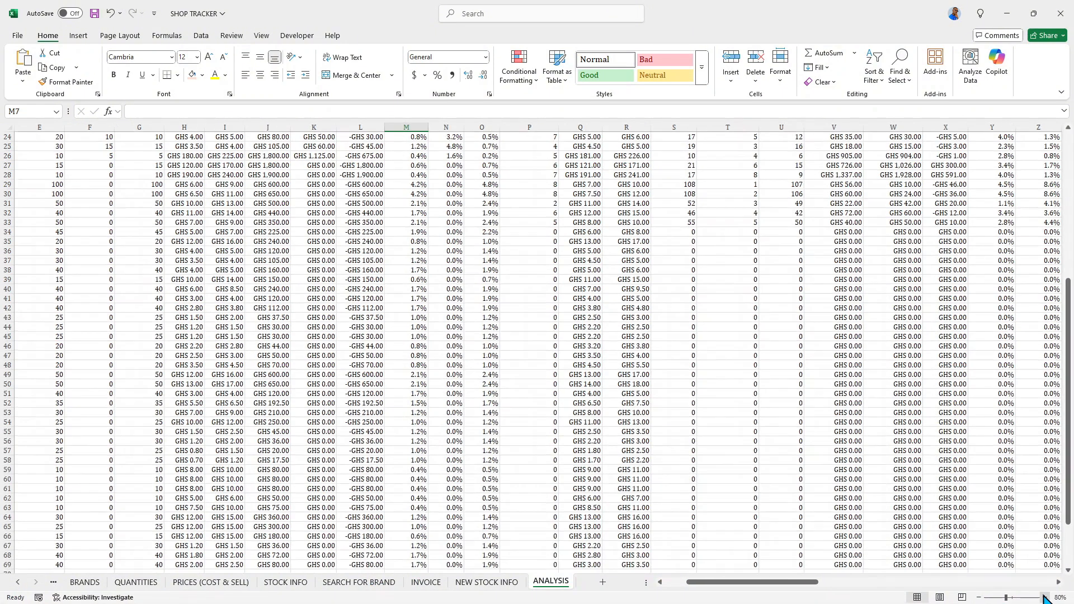
scroll(553, 340, up, 2)
scroll(552, 339, up, 4)
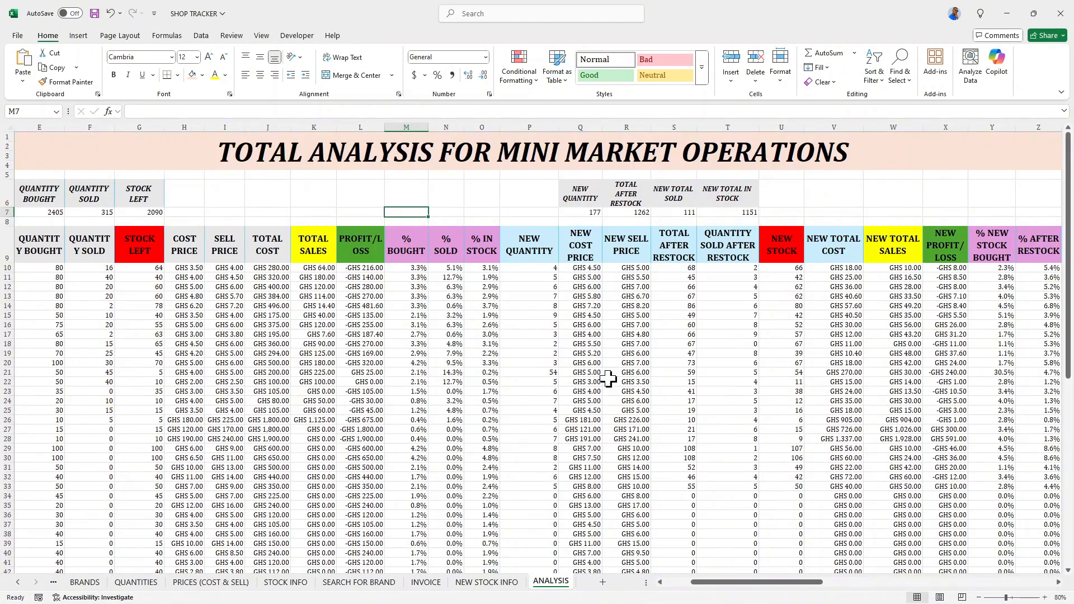
drag(714, 585, 765, 533)
scroll(456, 390, down, 4)
scroll(487, 381, down, 4)
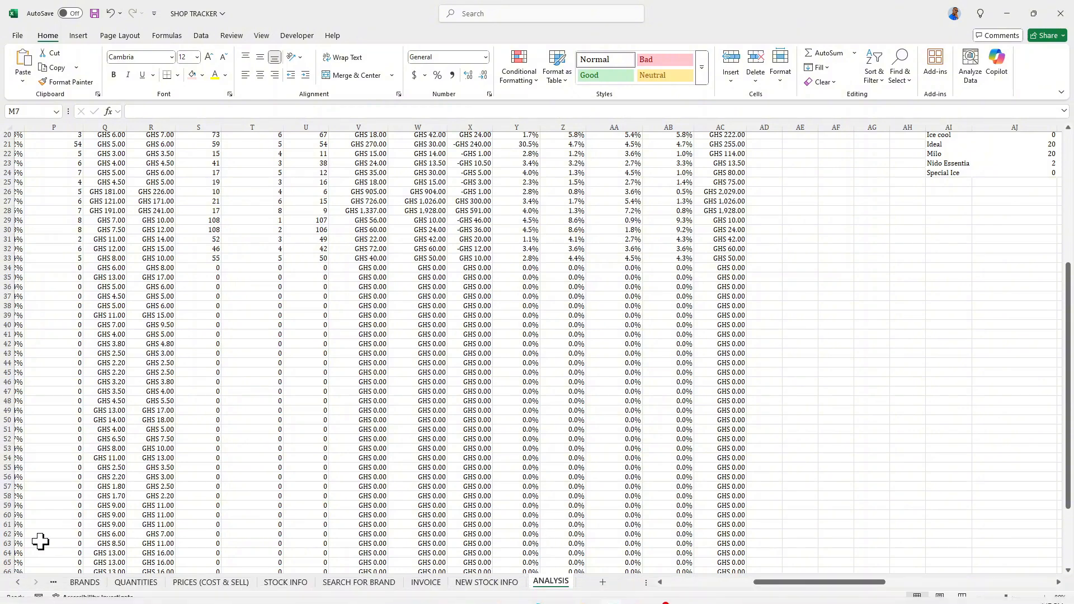
drag(859, 590, 583, 479)
scroll(555, 291, down, 1)
scroll(560, 295, up, 5)
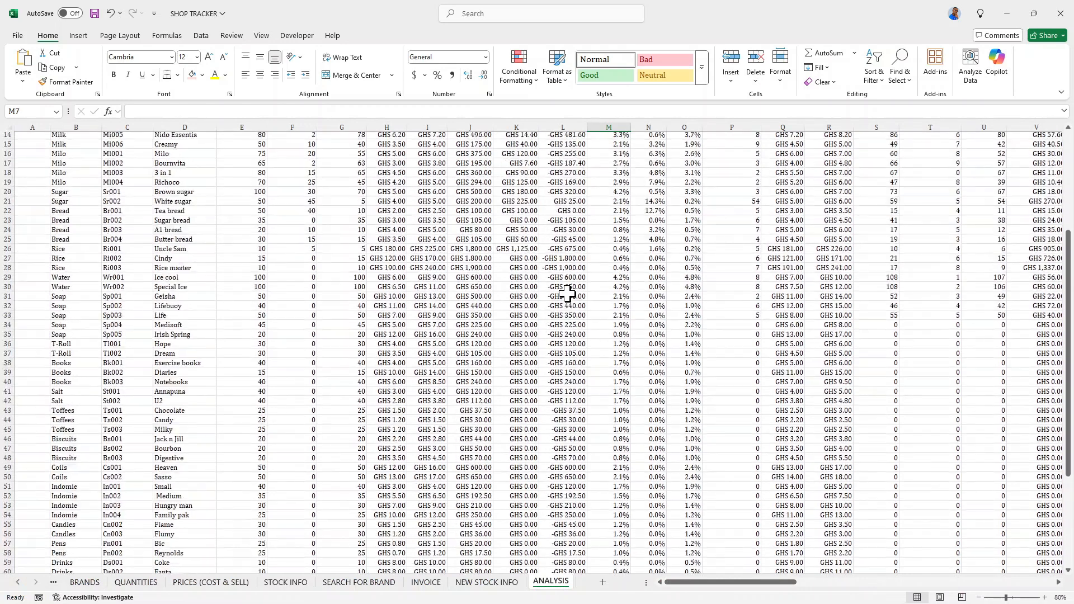
scroll(566, 300, up, 2)
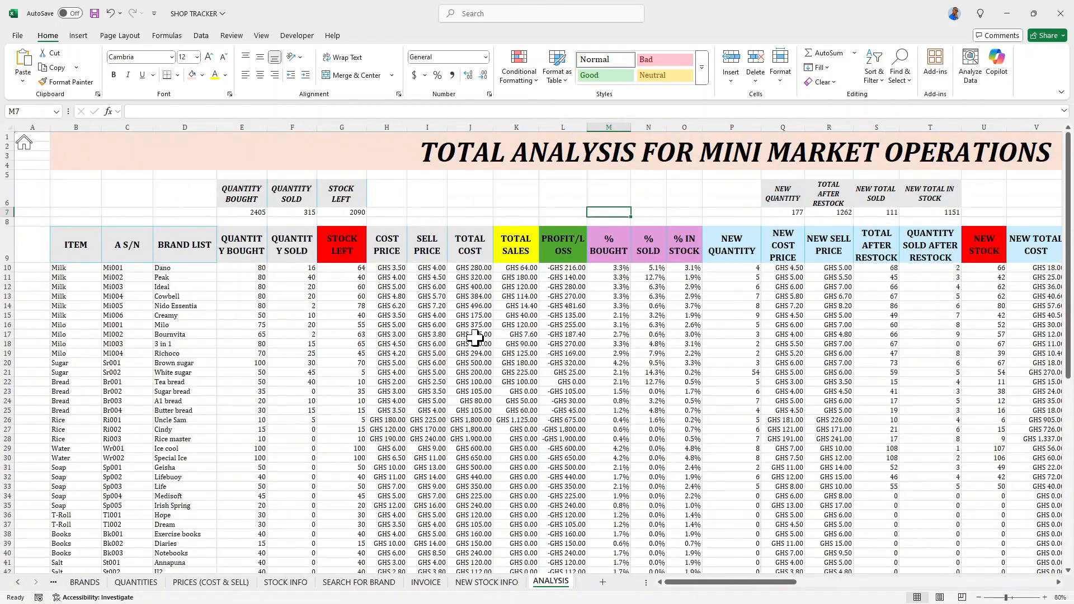
- Inspect the formulas in cells K12, L12, Q12, R12 and S21 of the ANALYSIS sheet
click(520, 287)
key(Right)
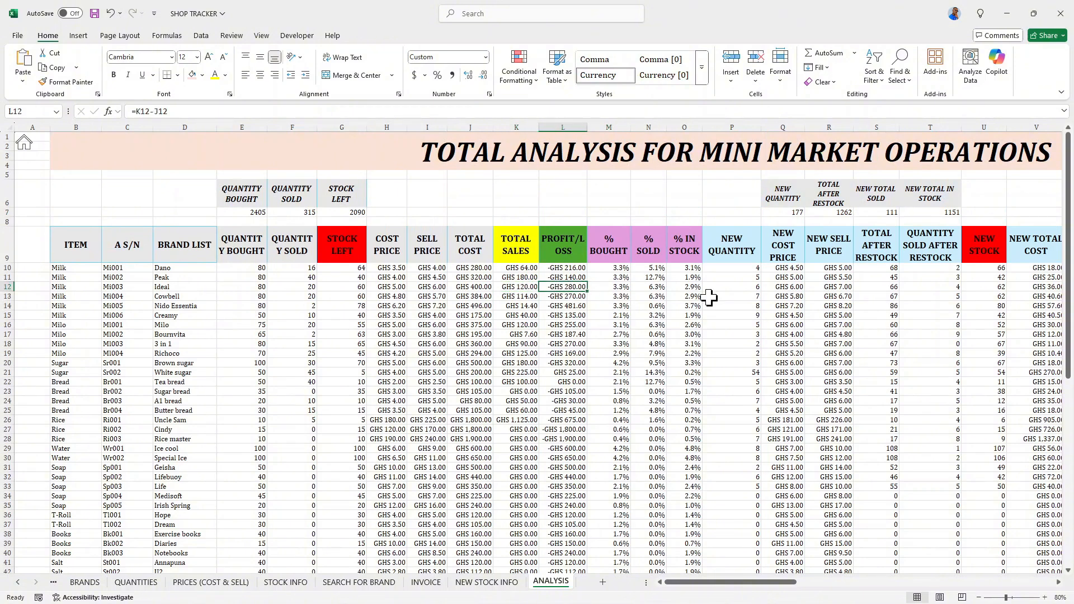
click(783, 287)
click(828, 287)
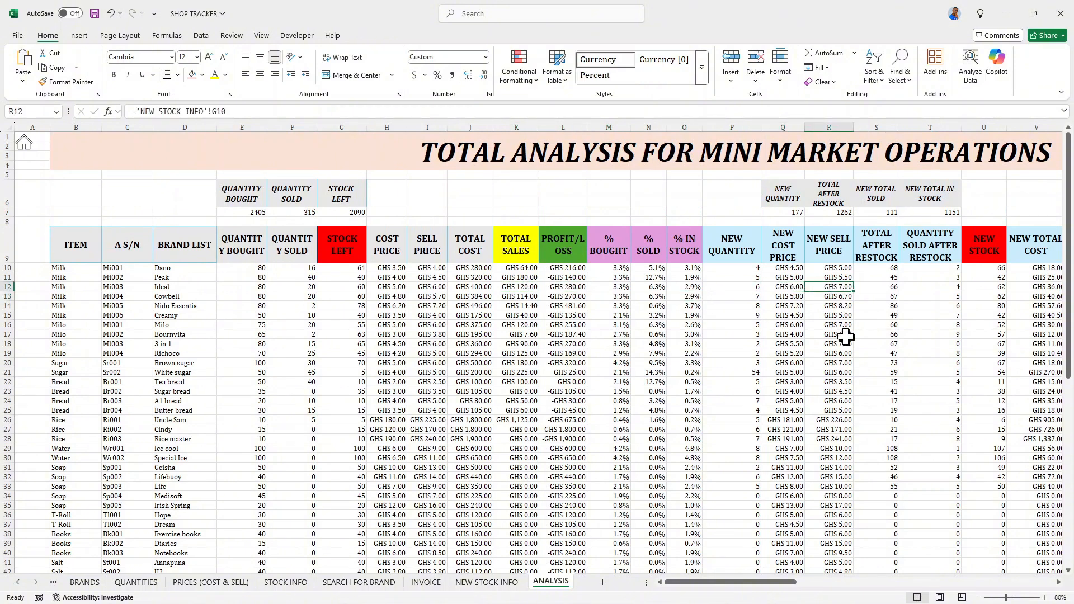
click(859, 373)
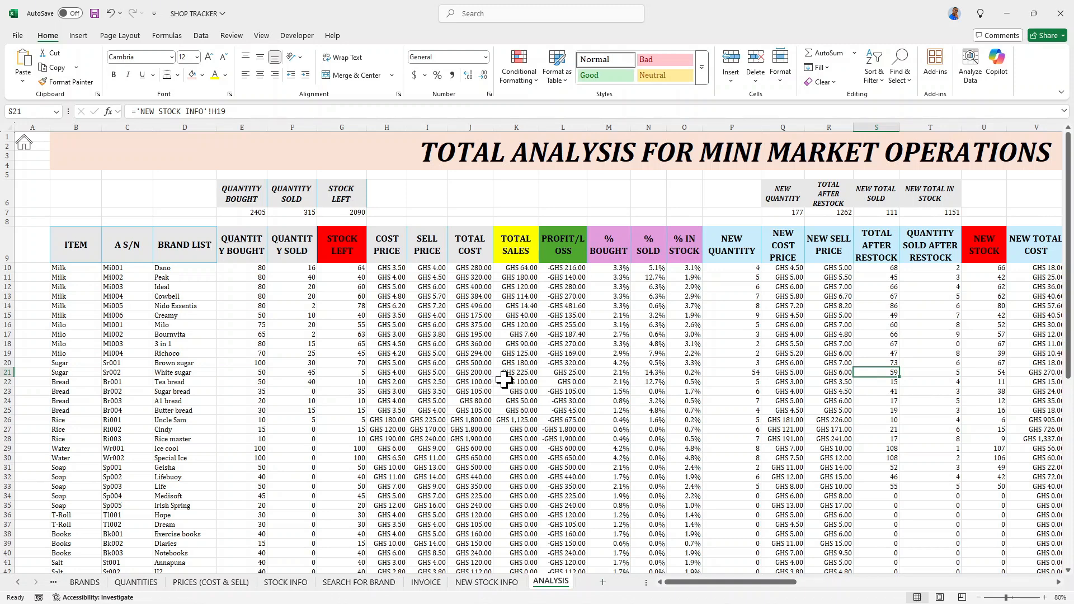
- Protect the ANALYSIS sheet with a password, allowing only selection of locked and unlocked cells, and confirm the password
right_click(548, 587)
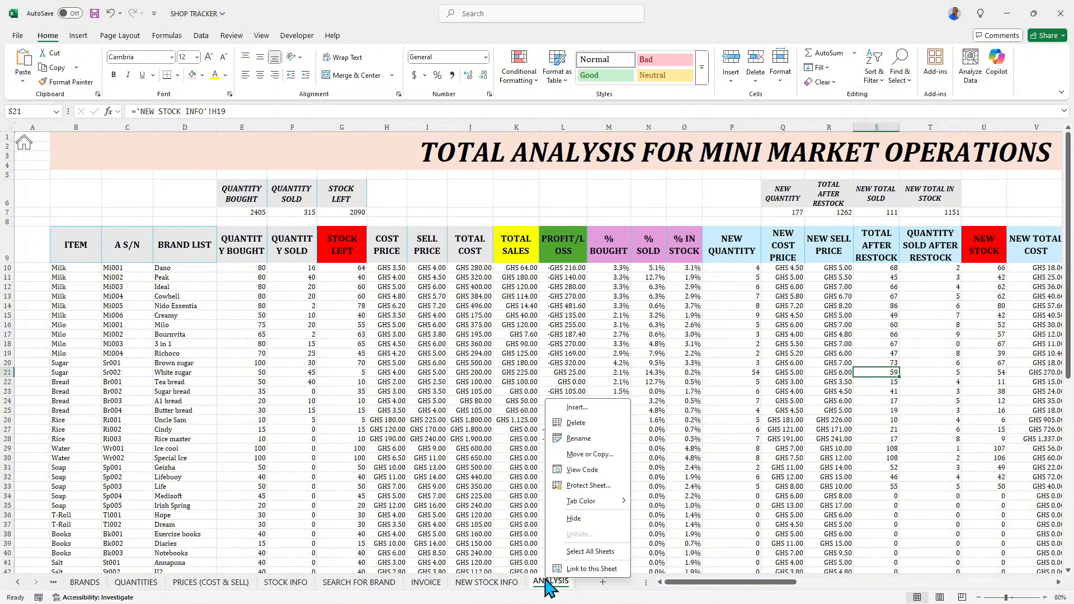
click(576, 486)
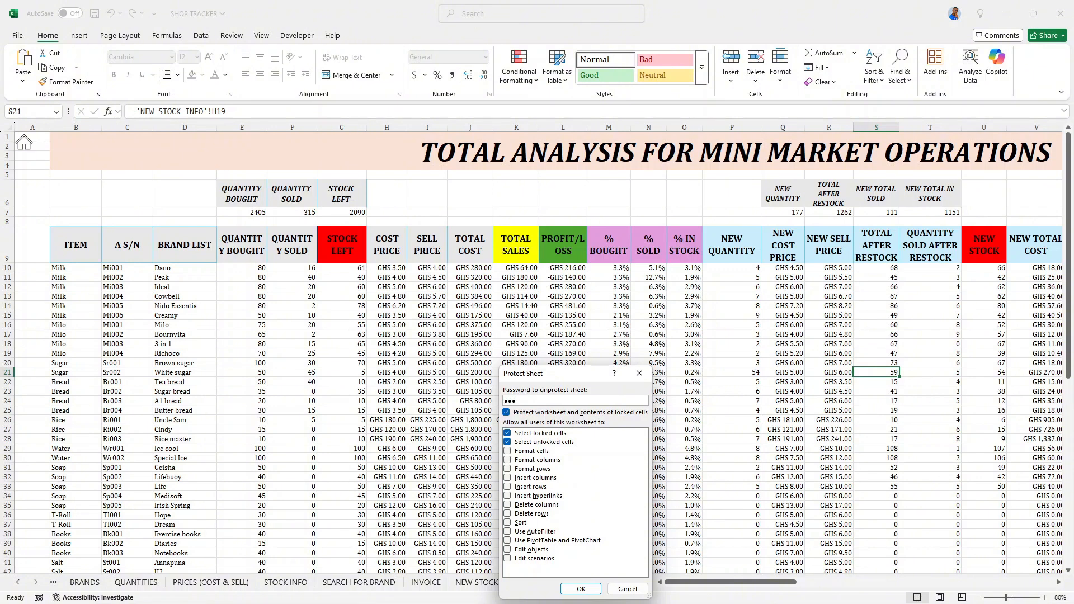
click(583, 587)
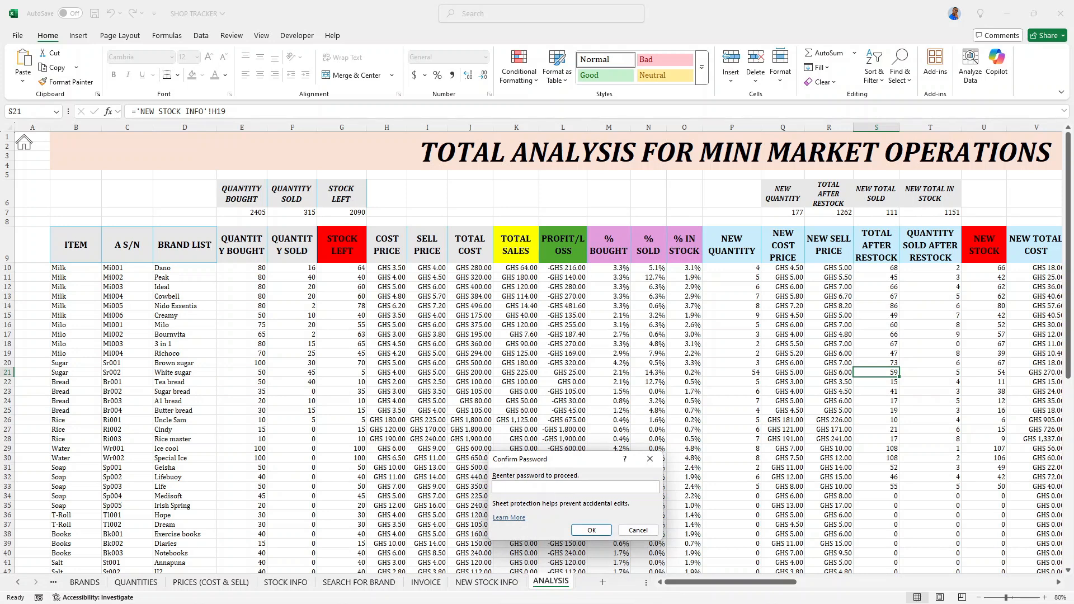
click(591, 530)
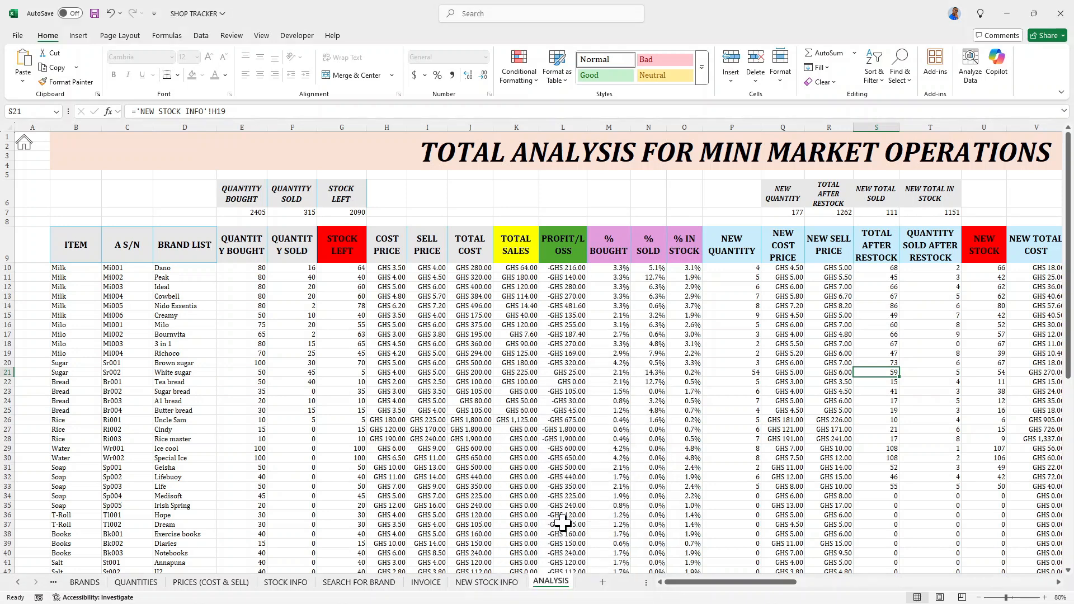
- Try to enter a letter in cell I6 to test the ANALYSIS sheet's protection
click(431, 196)
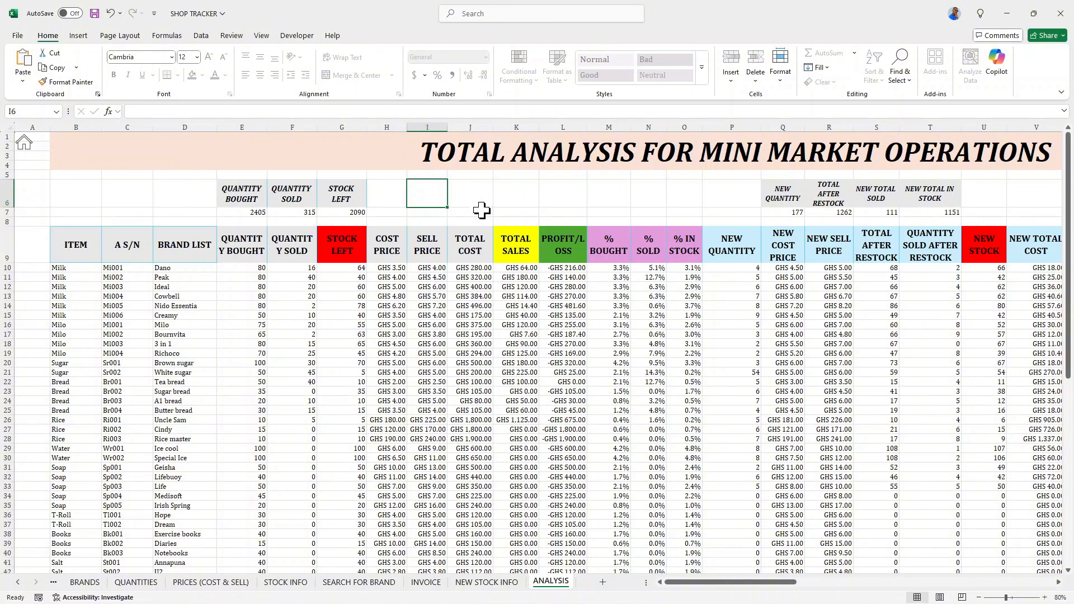
key(a)
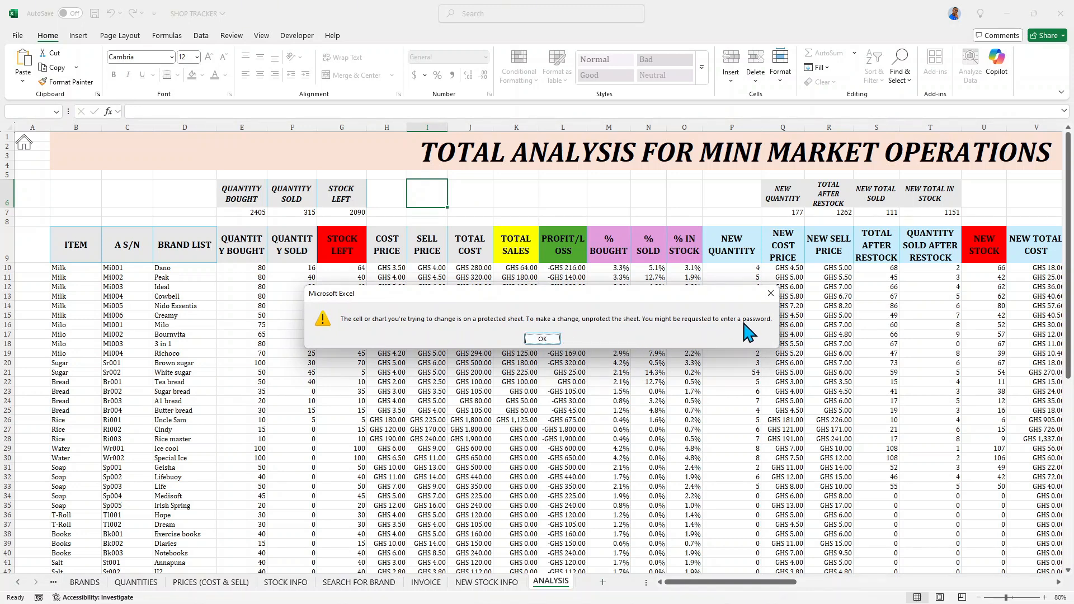
click(556, 339)
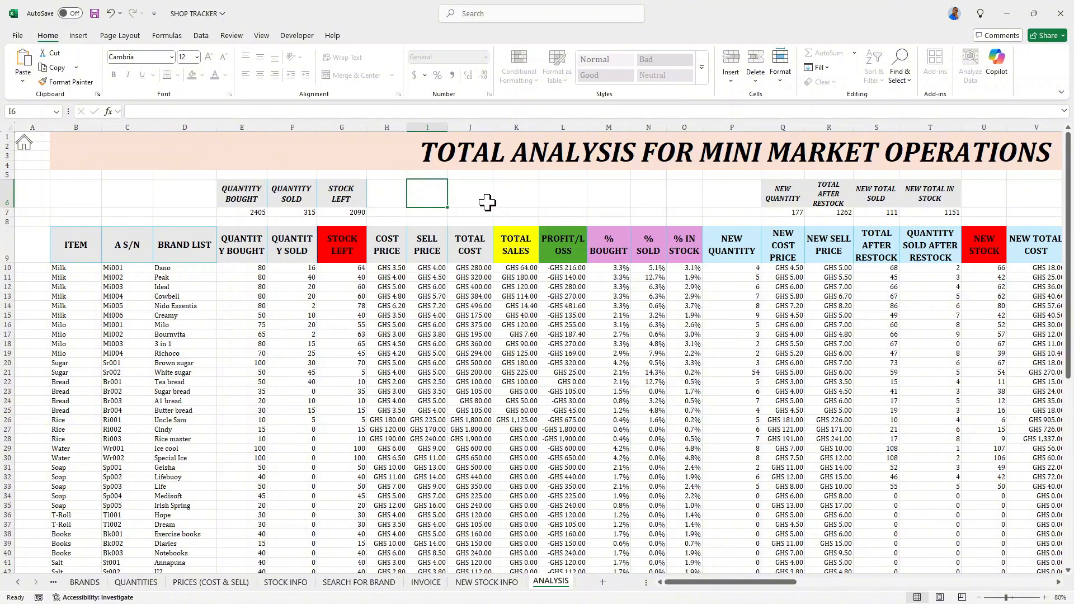
scroll(451, 193, down, 2)
scroll(552, 316, down, 4)
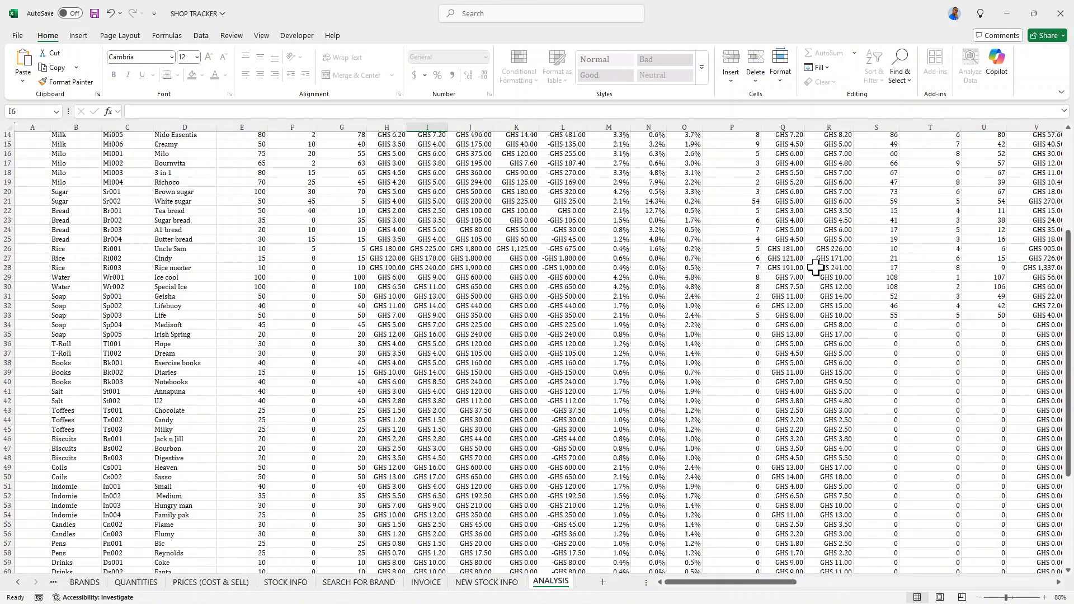
scroll(469, 543, up, 6)
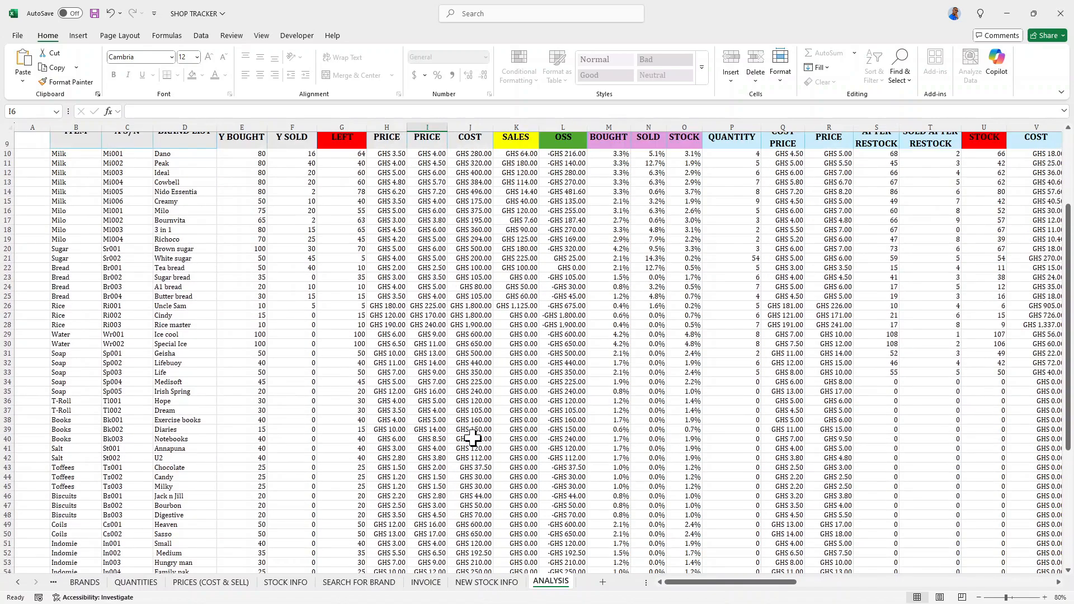
- Examine the ANALYSIS table down to its last row and compare it with the NEW STOCK INFO sheet
click(514, 584)
click(552, 585)
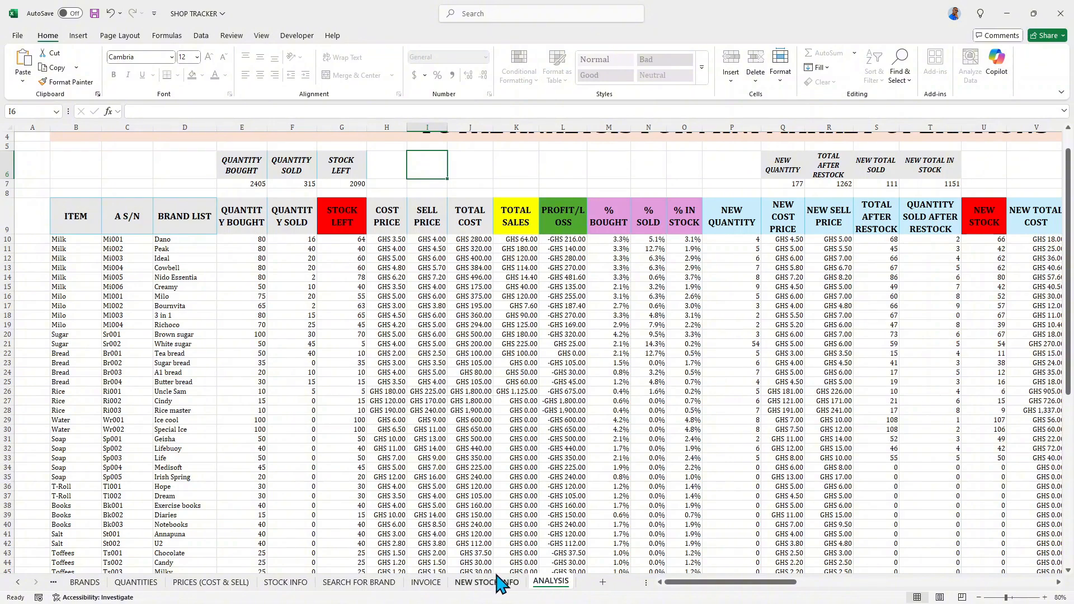
scroll(515, 520, down, 8)
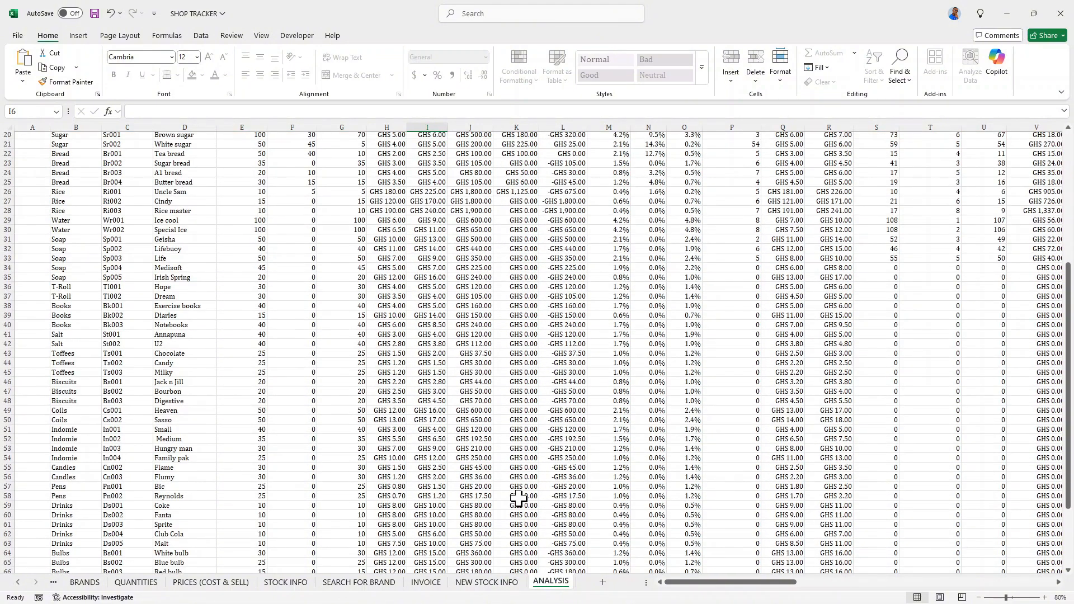
scroll(498, 504, up, 4)
scroll(501, 498, down, 4)
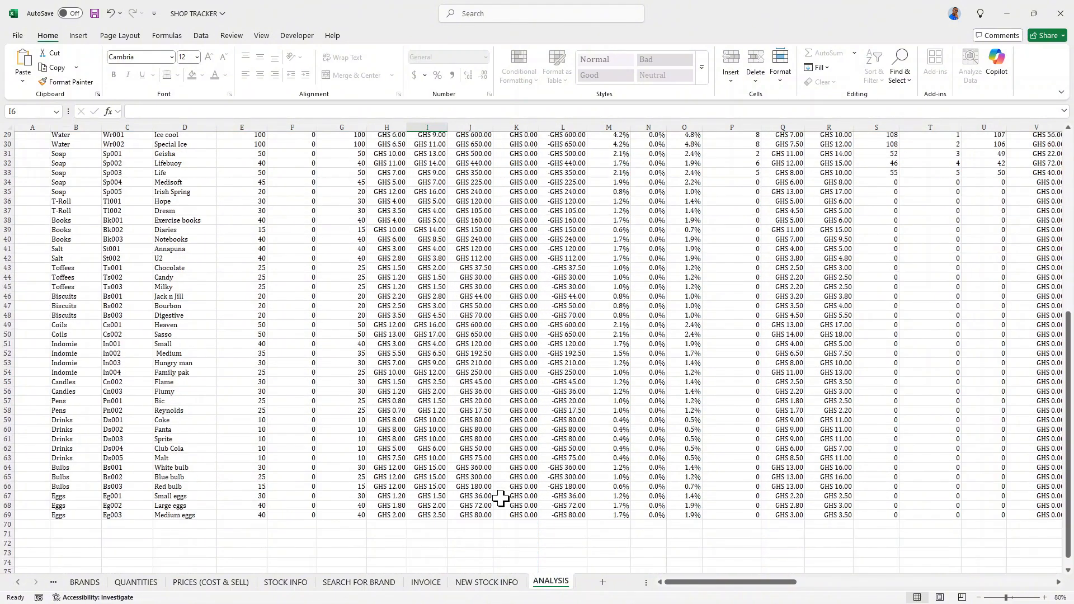
click(493, 582)
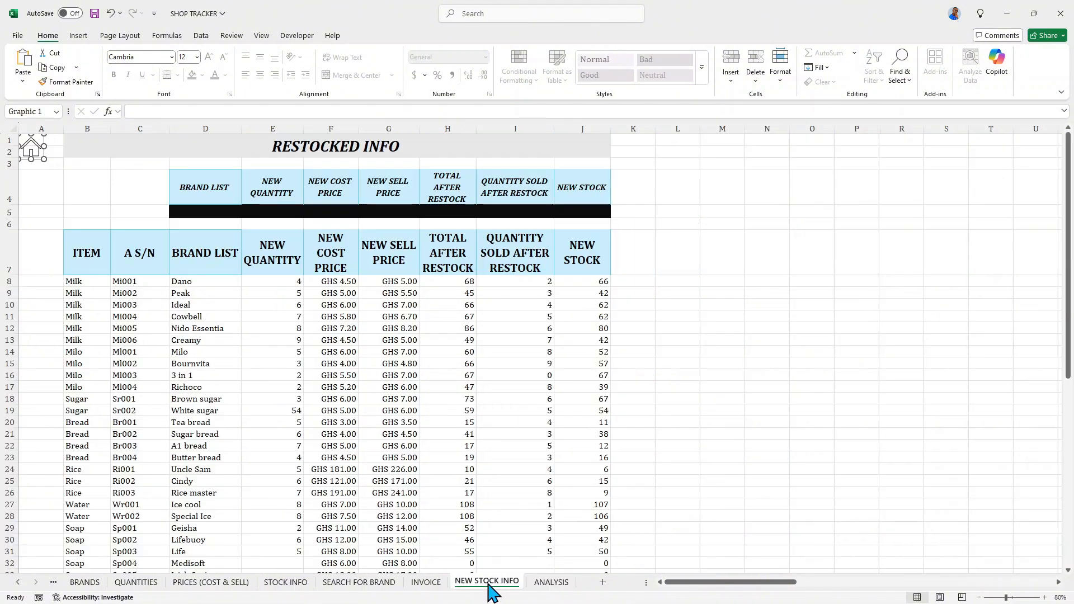
click(551, 582)
scroll(529, 529, up, 7)
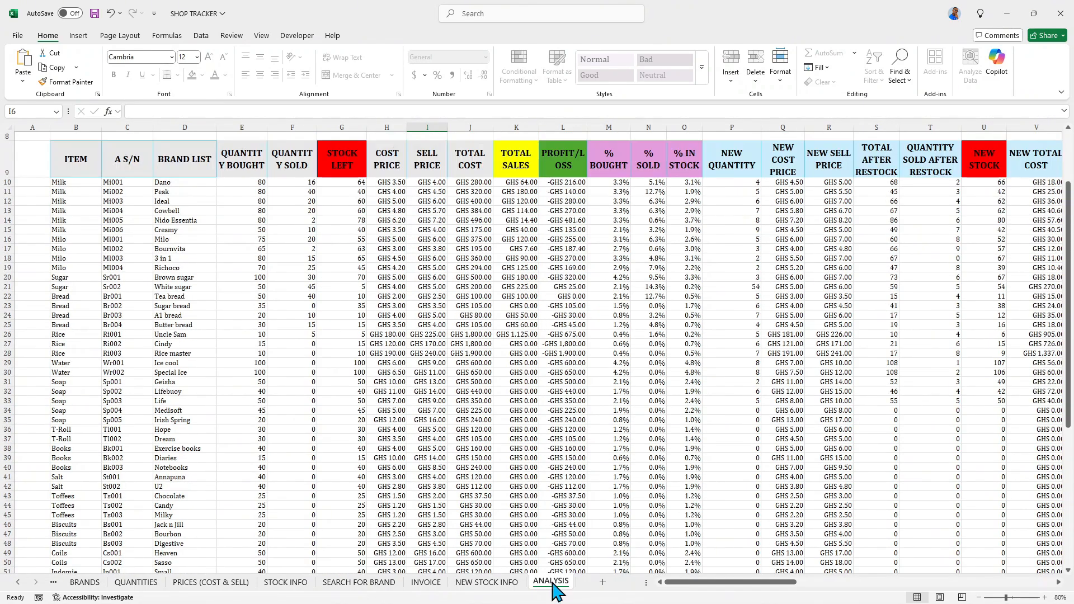
- Unprotect the ANALYSIS sheet by entering the sheet password
right_click(551, 583)
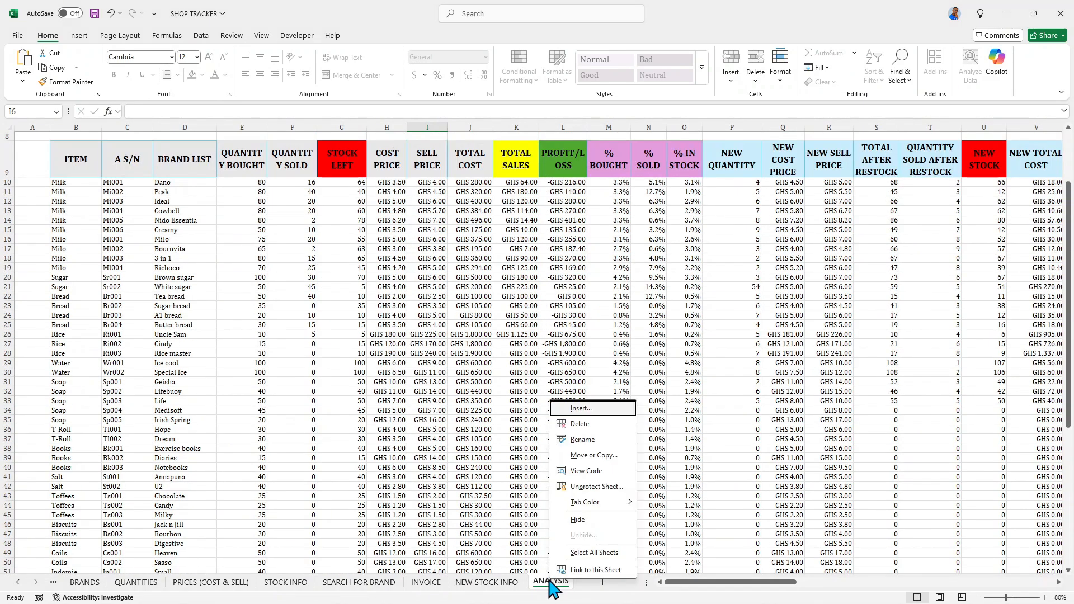
click(587, 486)
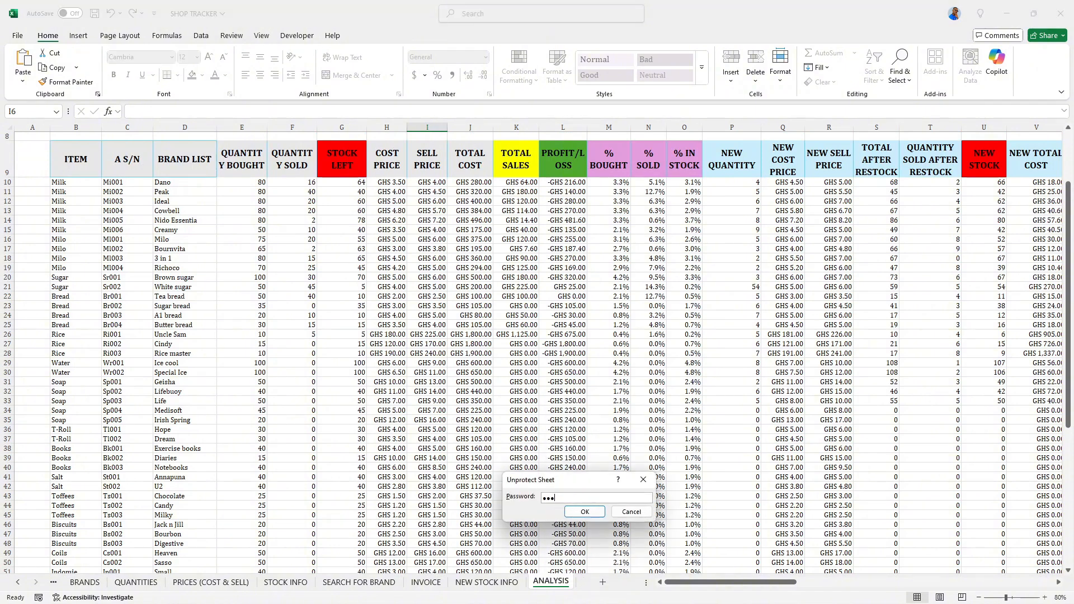
click(585, 513)
scroll(519, 415, up, 3)
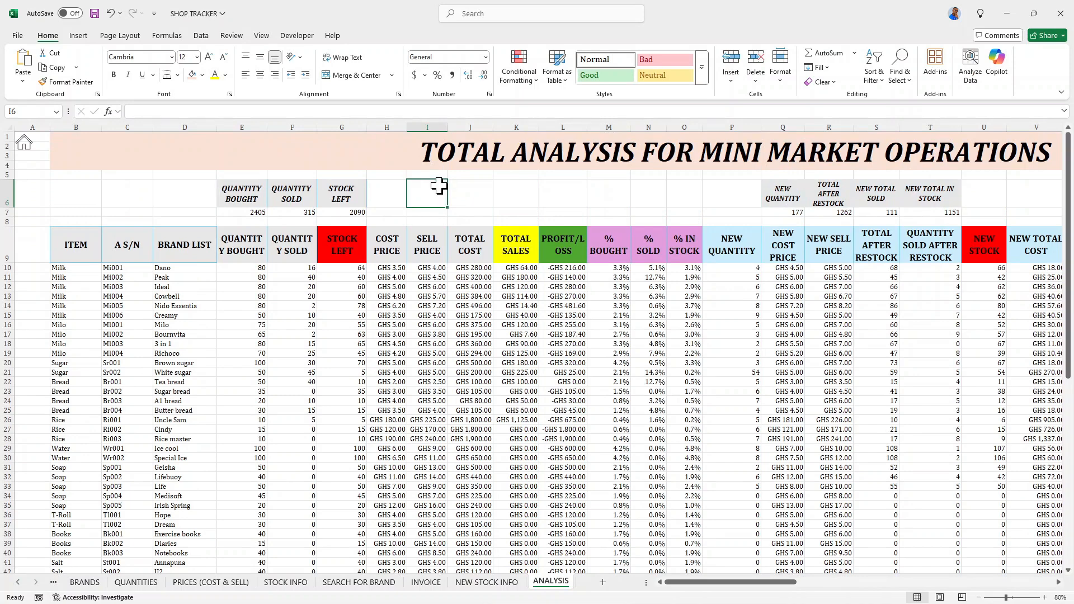
- Test editing on the unprotected ANALYSIS sheet by entering the letter R in cell I6 and erasing it
text(R)
key(BackSpace)
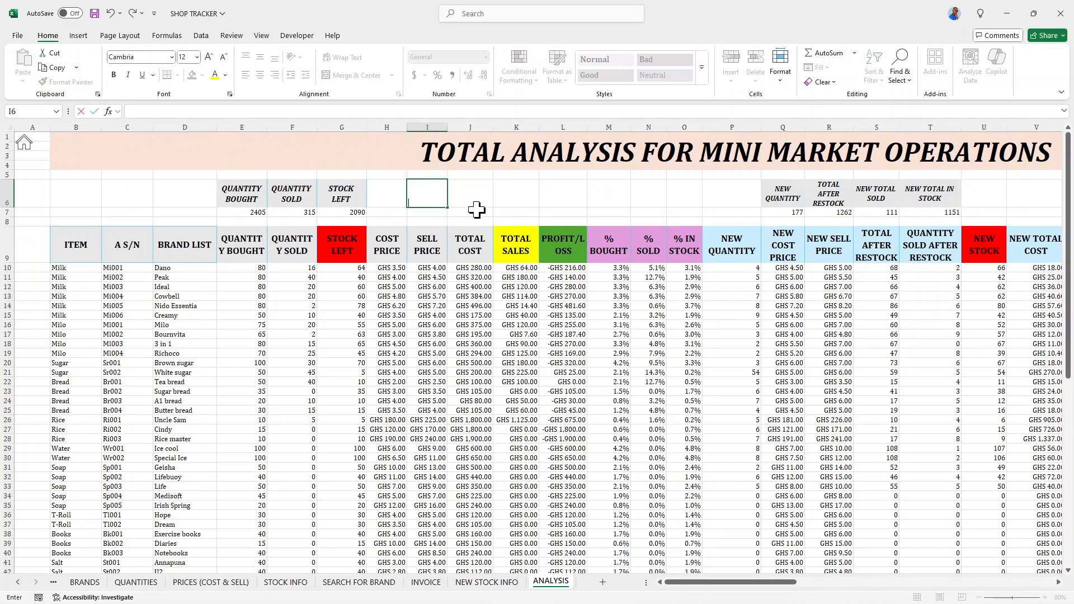
click(489, 191)
- Look over the ANALYSIS table and return to the CONTENTS sheet through its home icon
scroll(429, 254, down, 3)
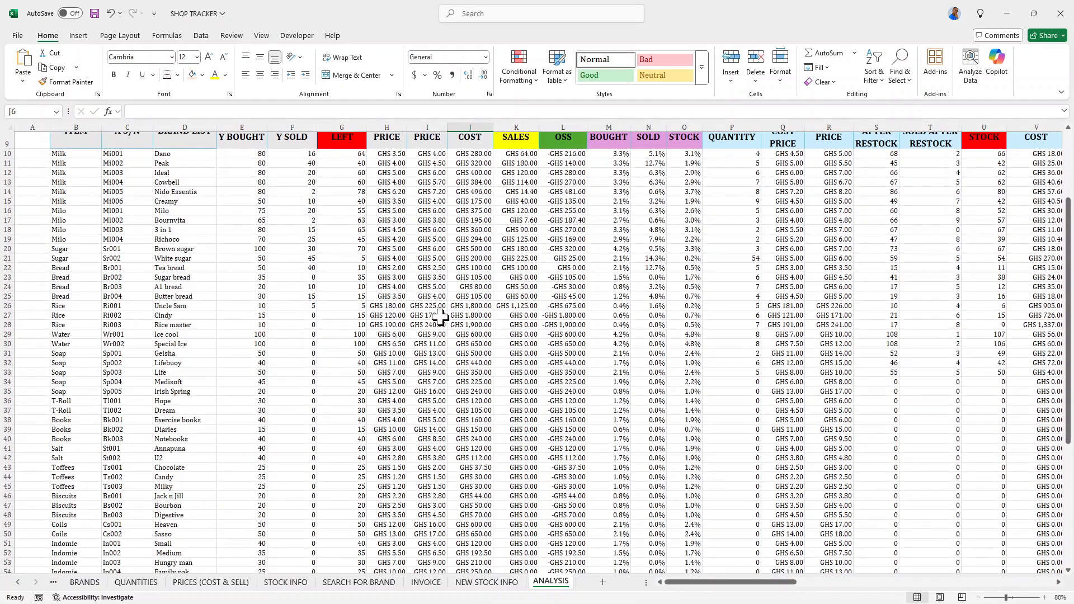
scroll(445, 386, up, 1)
scroll(236, 432, up, 2)
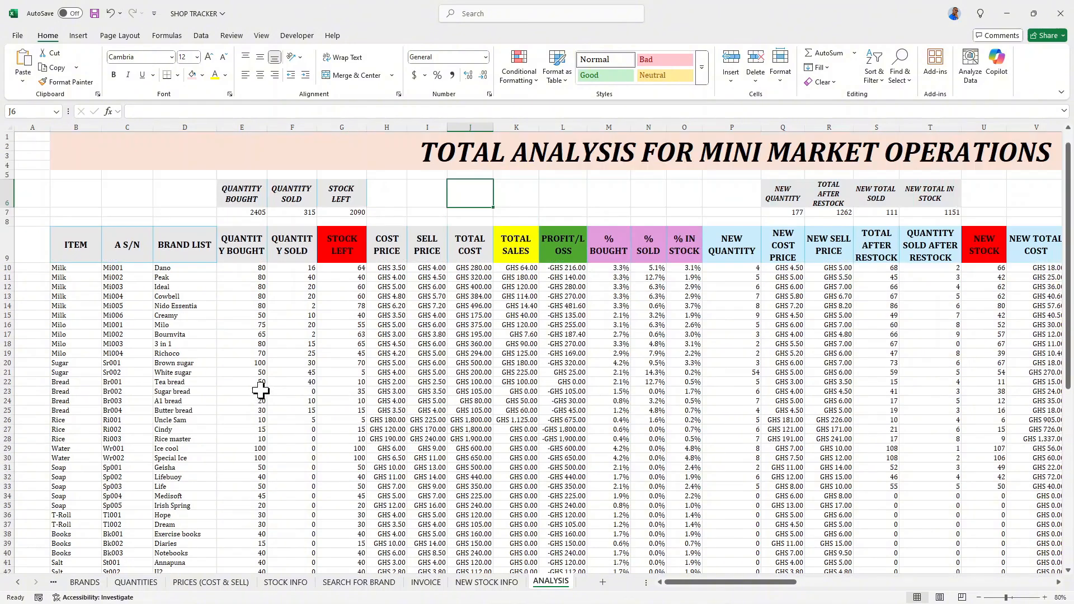
click(25, 150)
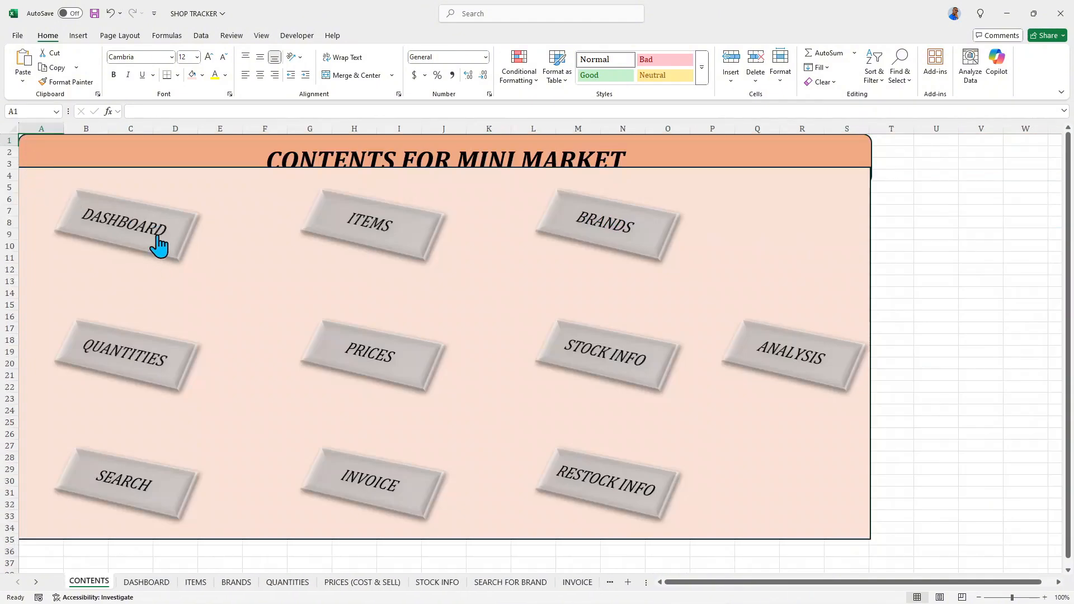
- Nudge the large background rectangle on the CONTENTS sheet down until its upper edge sits just below the title text
click(284, 200)
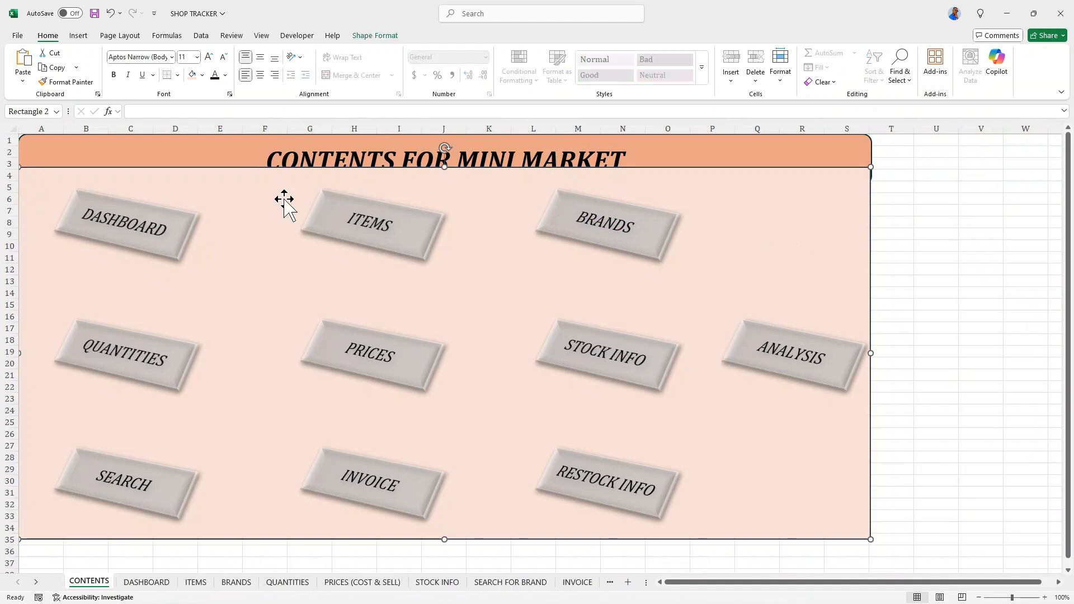
key(Down)
key(Down)
key(Down)
key(Down)
key(Down)
key(Down)
key(Down)
key(Down)
key(Down)
key(Down)
key(Down)
key(Down)
key(Down)
key(Down)
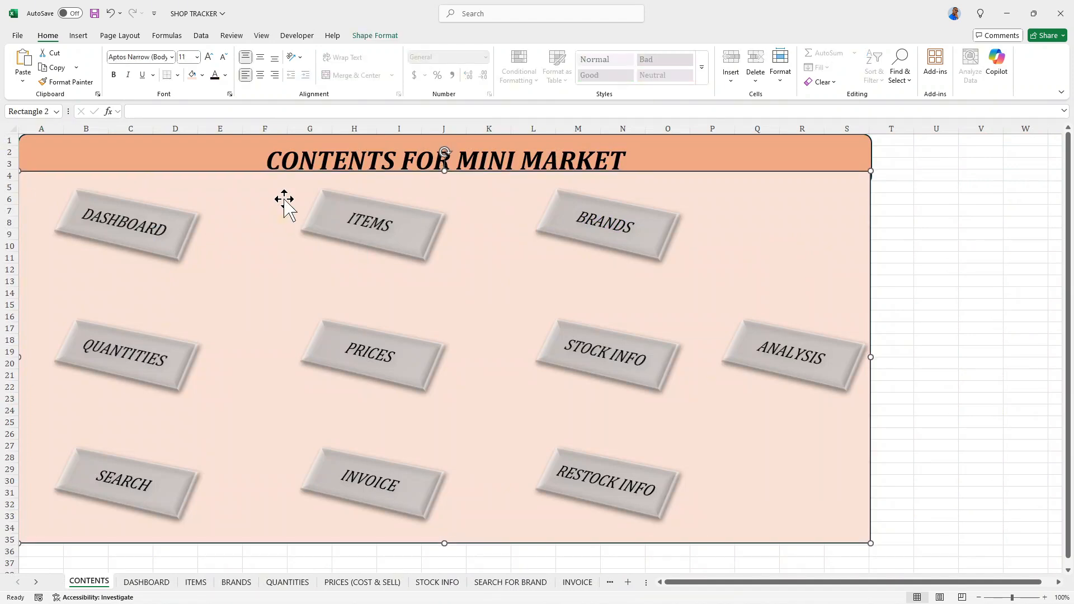
key(Down)
key(Down)
key(Down)
key(Down)
key(Down)
key(Down)
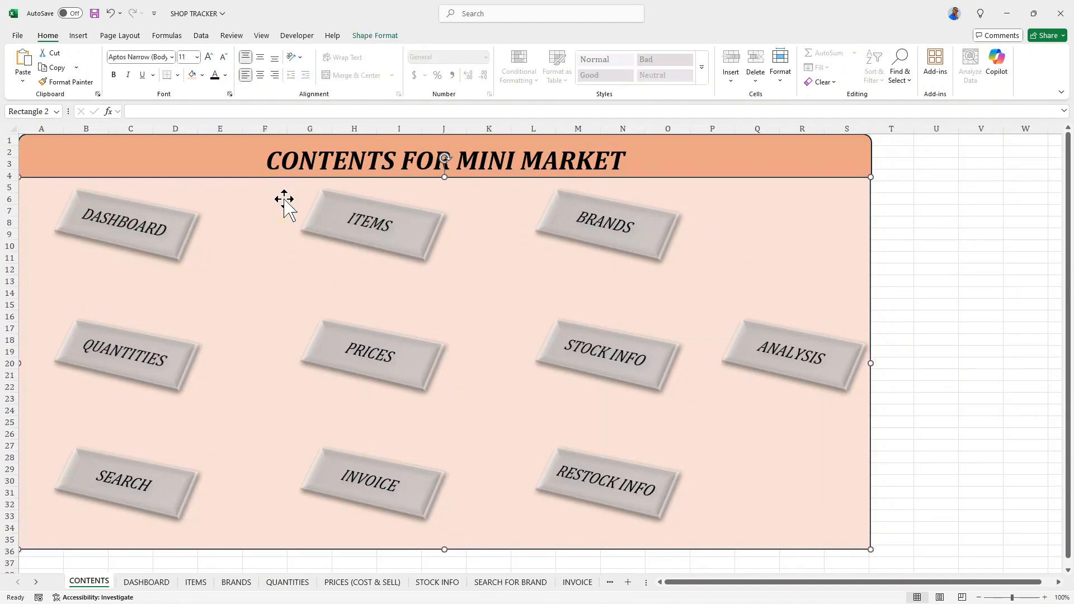
- Go to the DASHBOARD sheet through its CONTENTS rectangle and fill cells A1:B3 behind the home icon with light orange
click(157, 235)
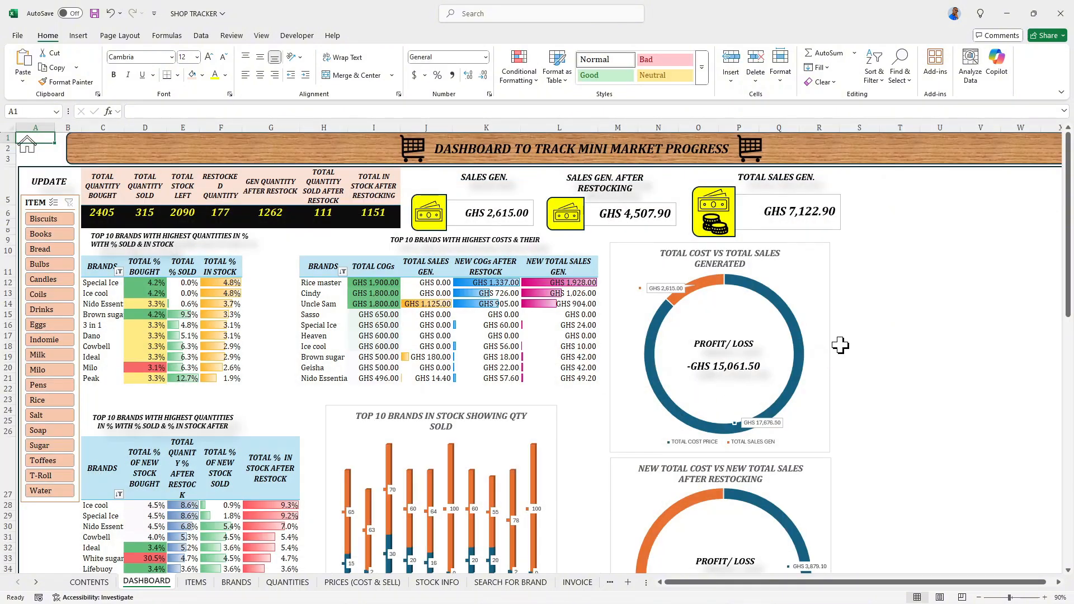
scroll(841, 345, down, 1)
scroll(841, 345, up, 1)
click(43, 155)
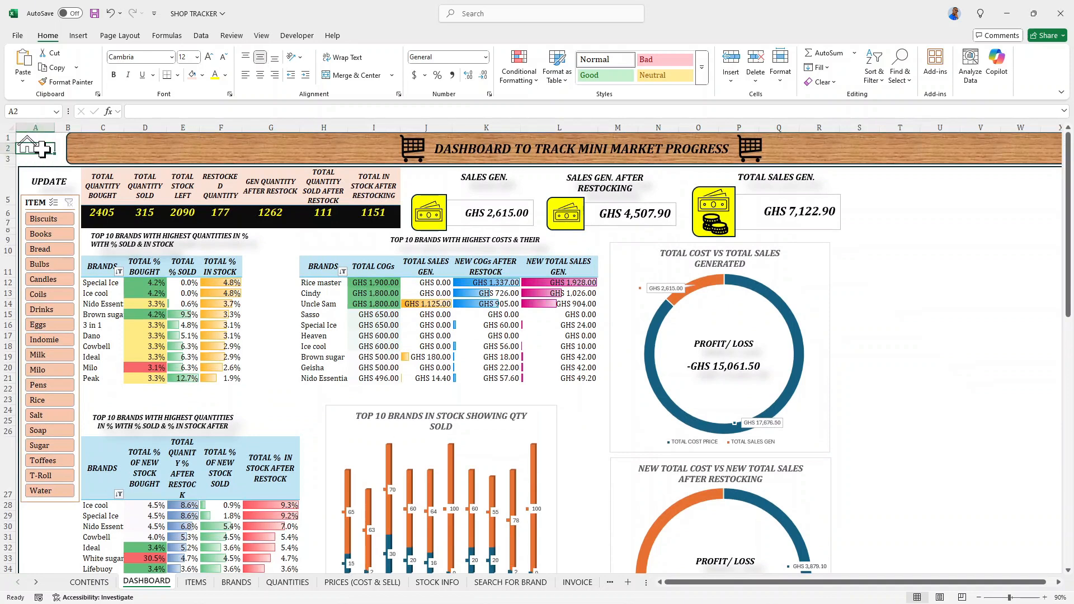
drag(62, 159, 33, 147)
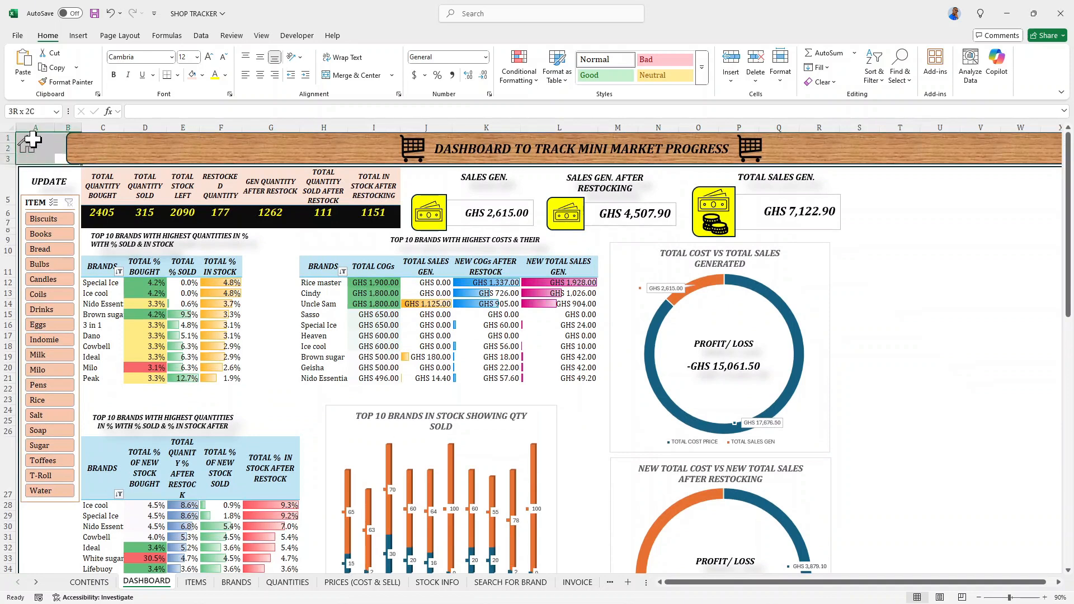
click(191, 75)
click(39, 148)
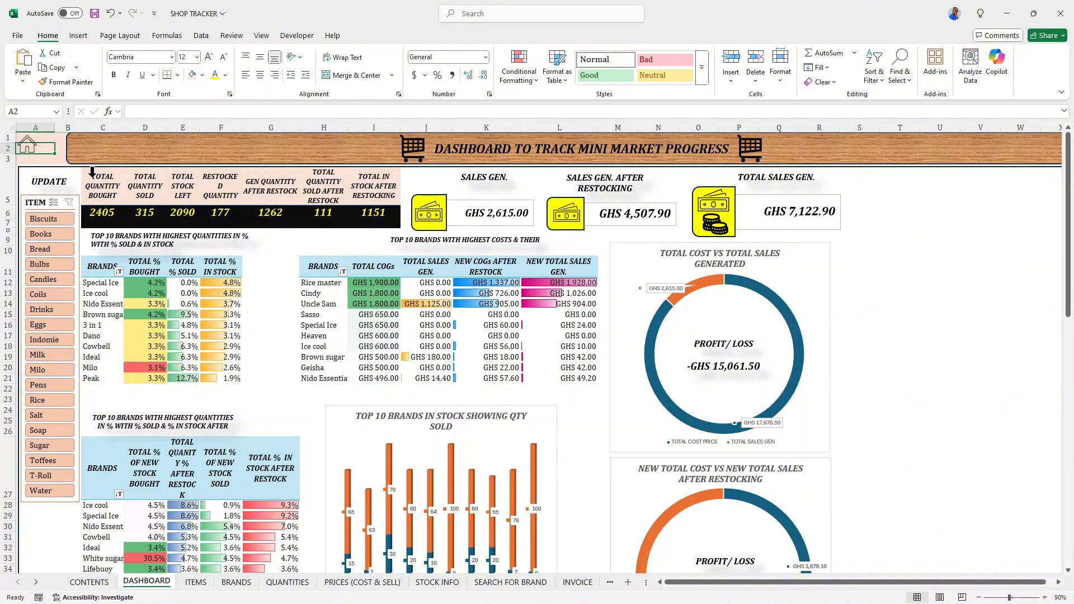
- Preview the theme color palettes on the DASHBOARD and apply the Aspect colors to the workbook
scroll(597, 398, down, 5)
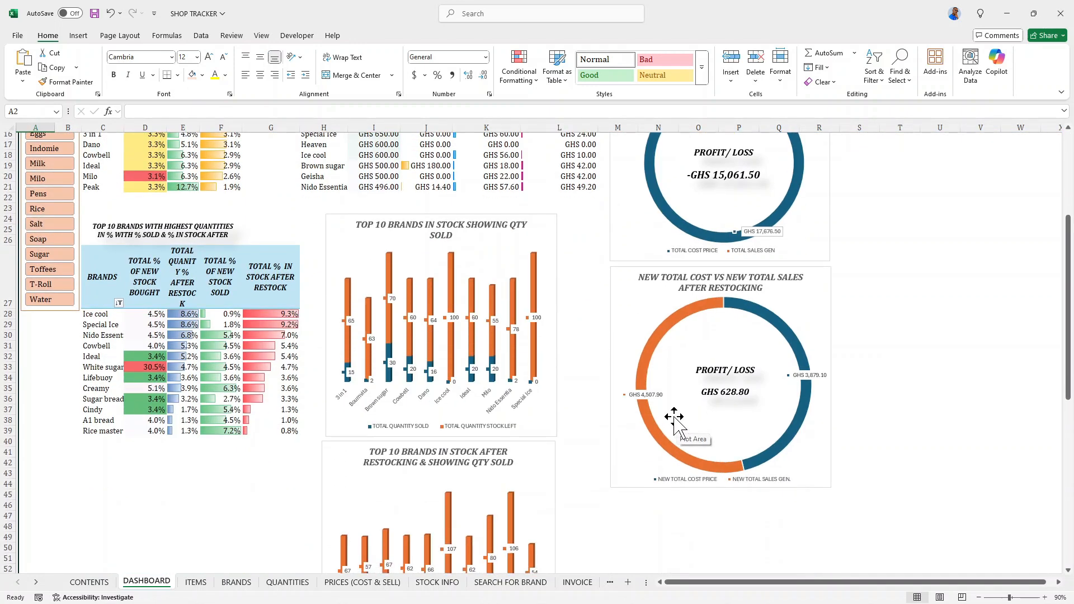
scroll(675, 417, up, 5)
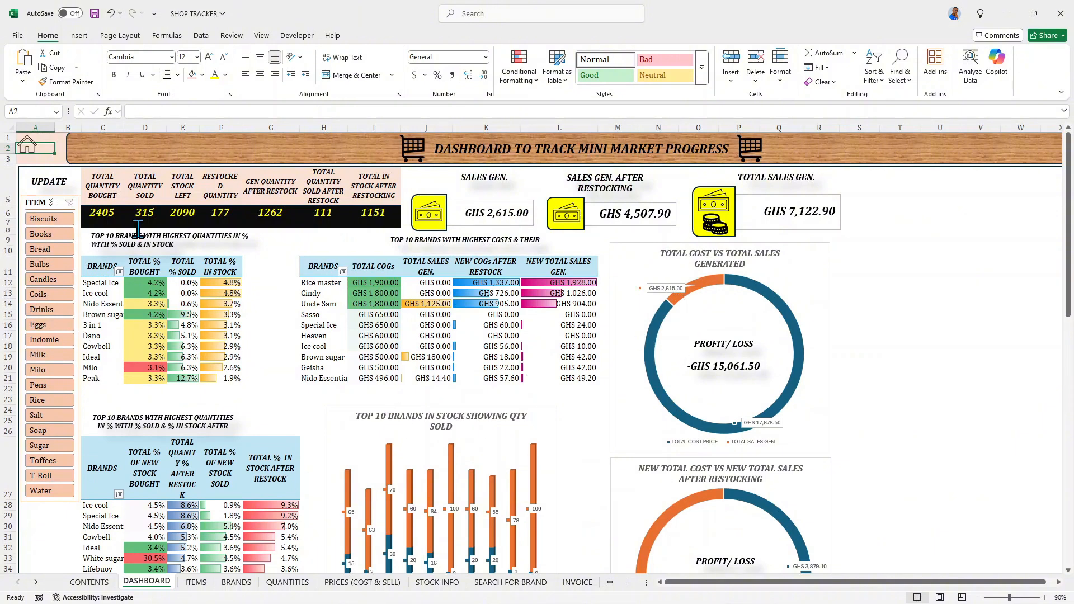
click(133, 37)
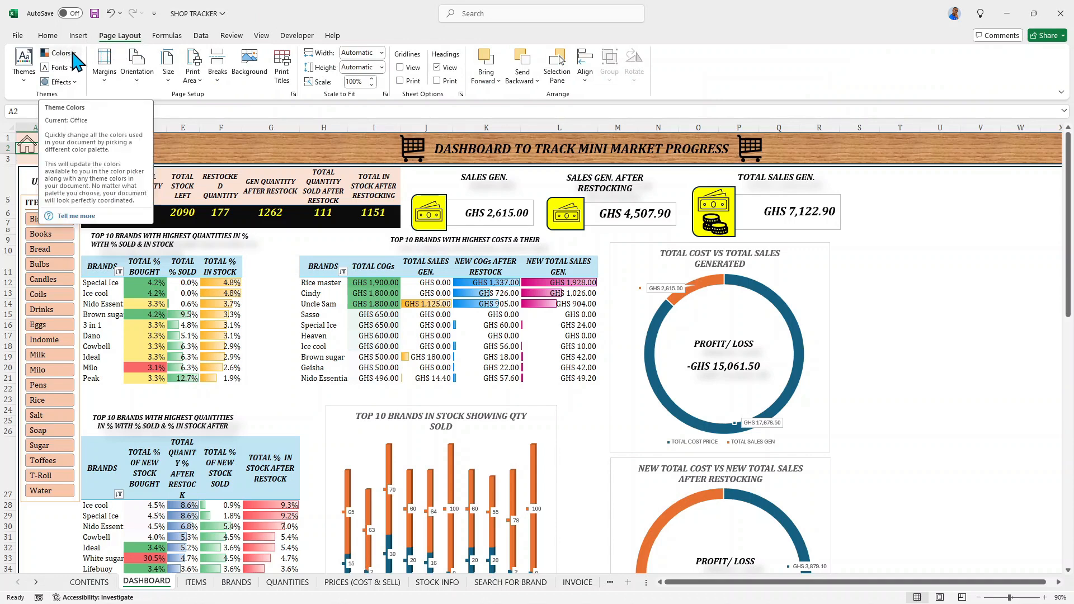
click(60, 53)
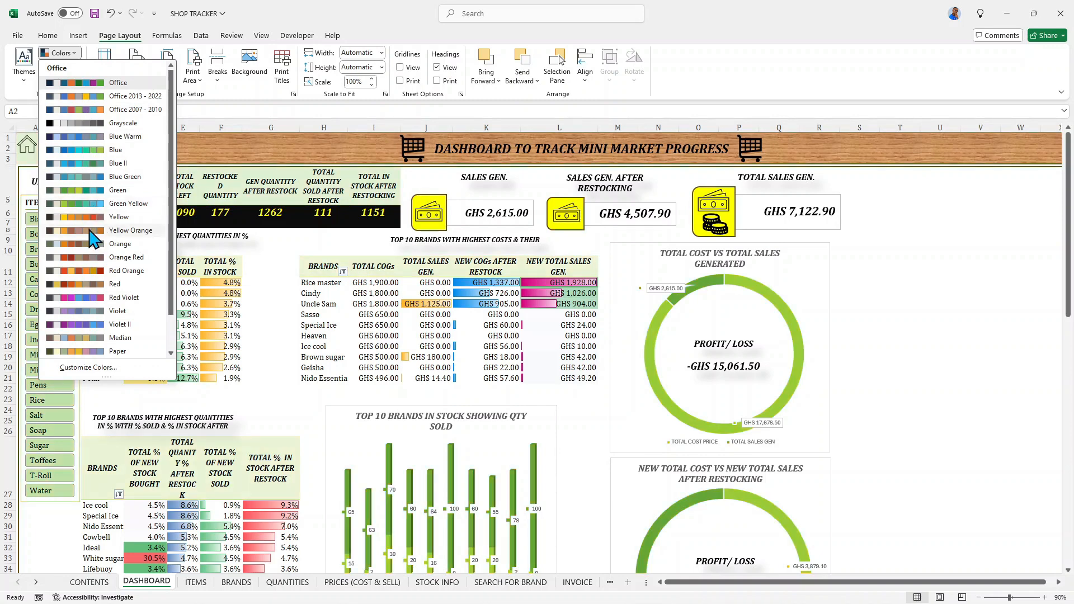
scroll(93, 241, down, 1)
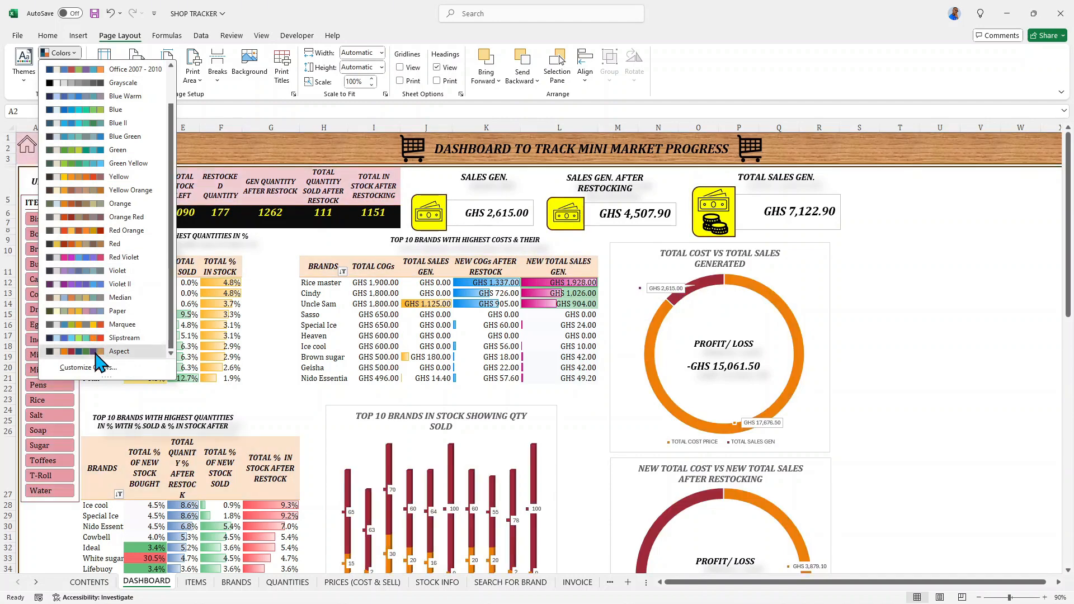
click(96, 352)
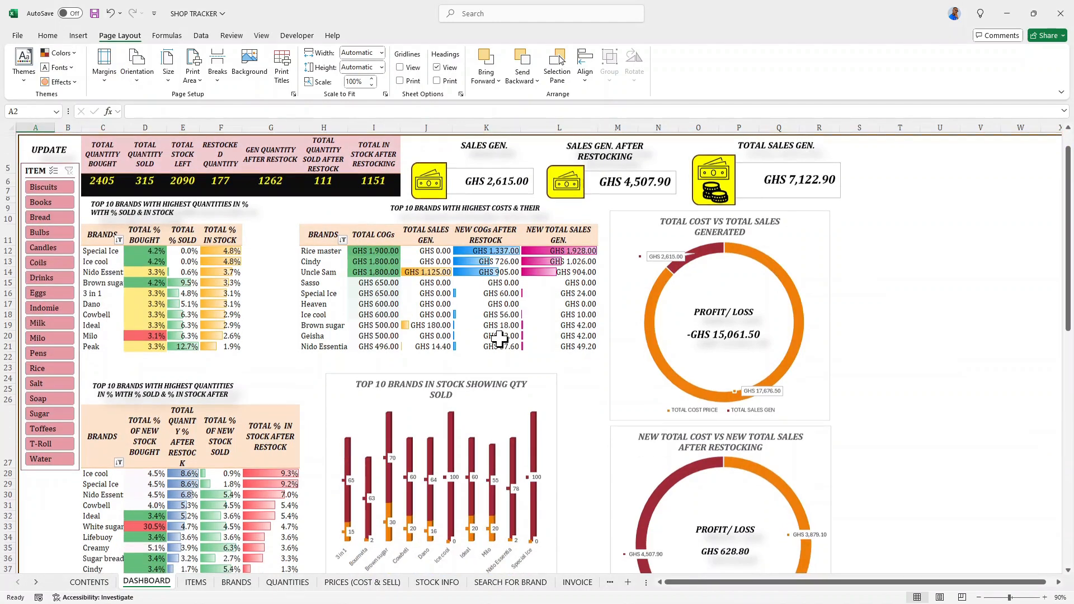
- Examine the DASHBOARD's tables, slicer and charts in the Aspect colors and view the list of available color palettes
scroll(554, 324, down, 2)
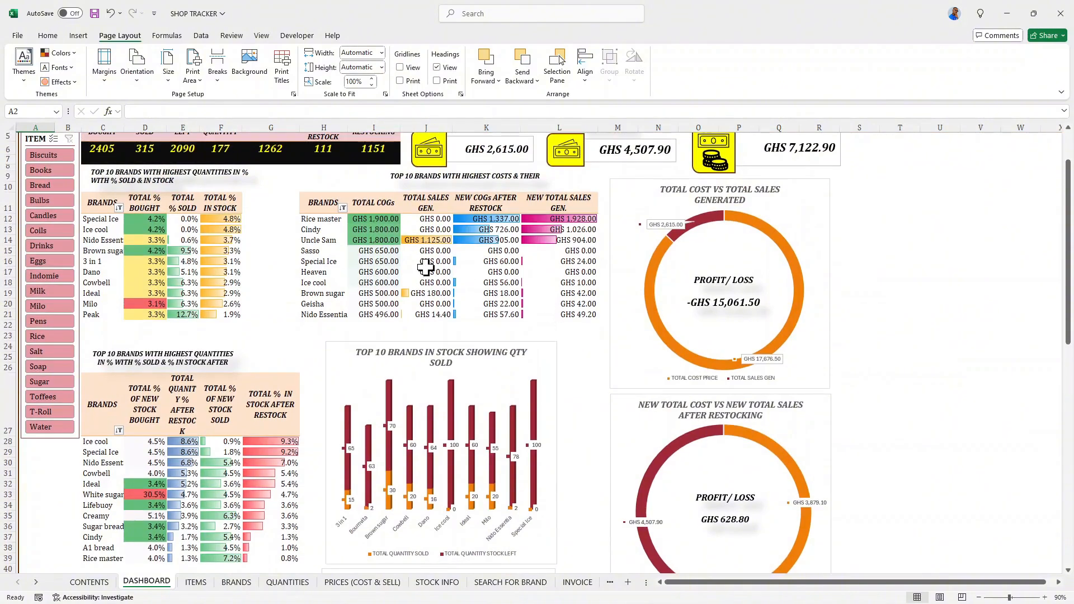
scroll(537, 314, down, 8)
scroll(510, 305, up, 9)
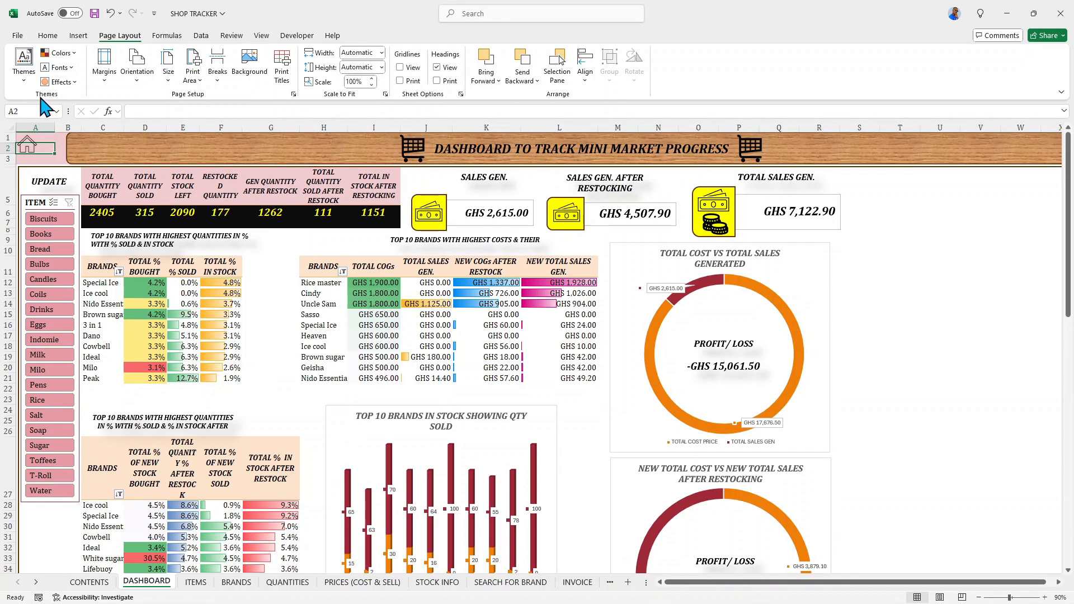
click(60, 53)
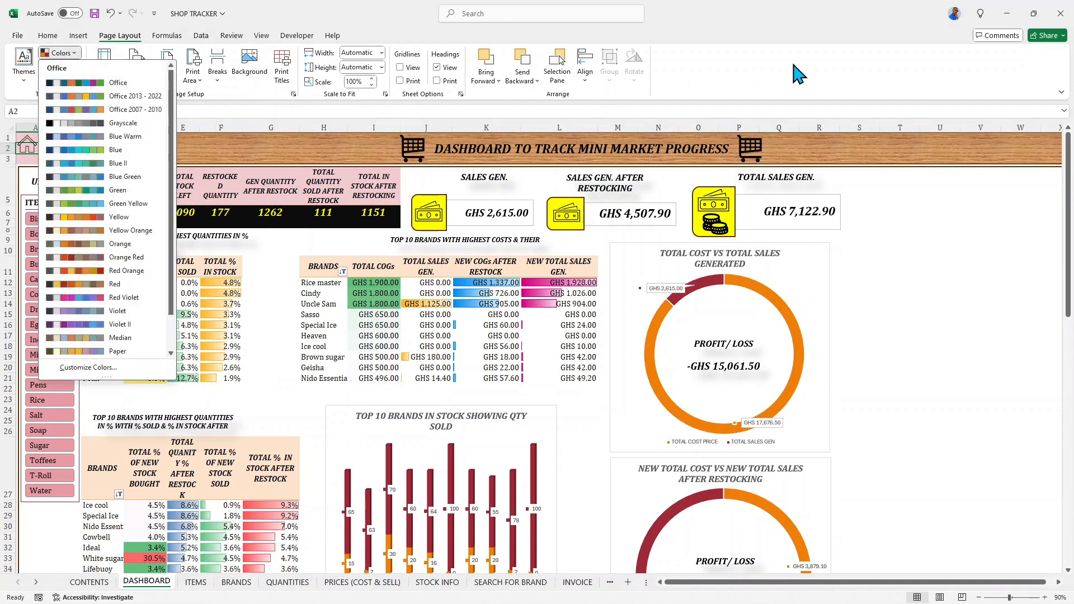
click(671, 78)
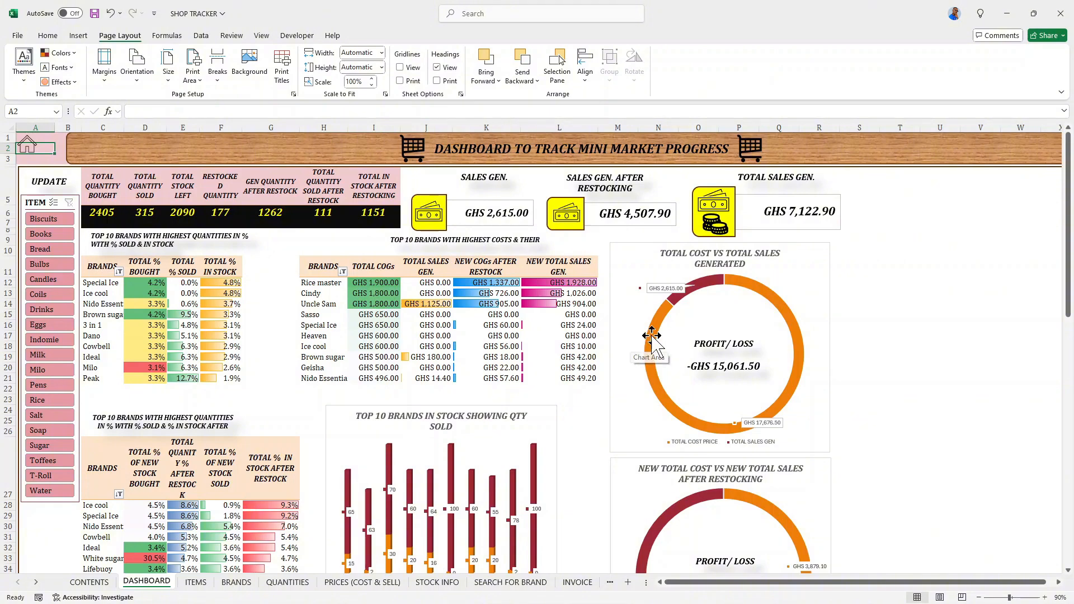
scroll(662, 340, down, 5)
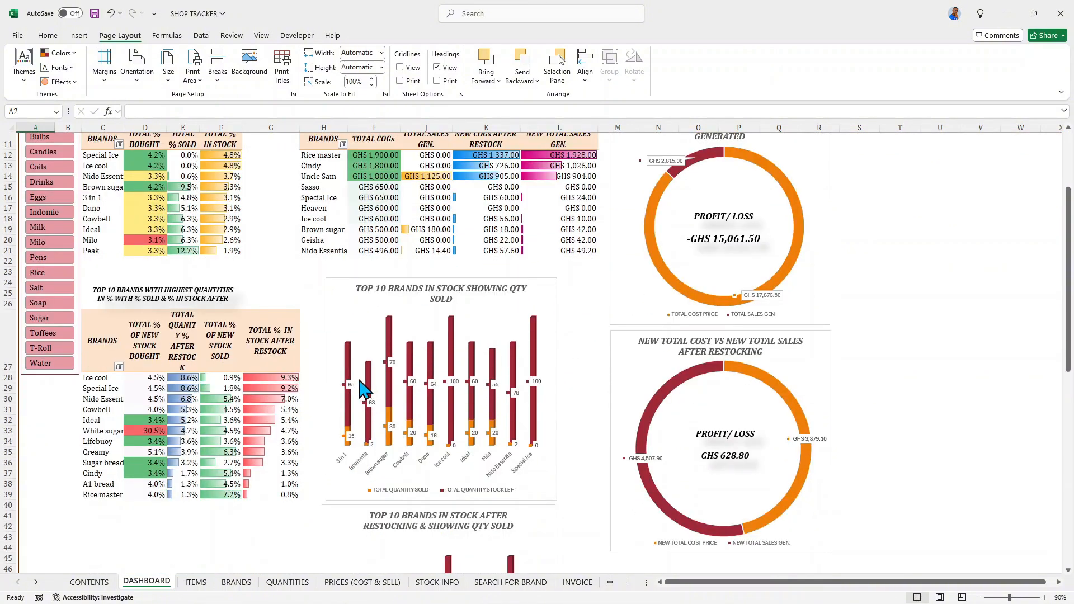
scroll(358, 347, up, 5)
scroll(354, 374, up, 1)
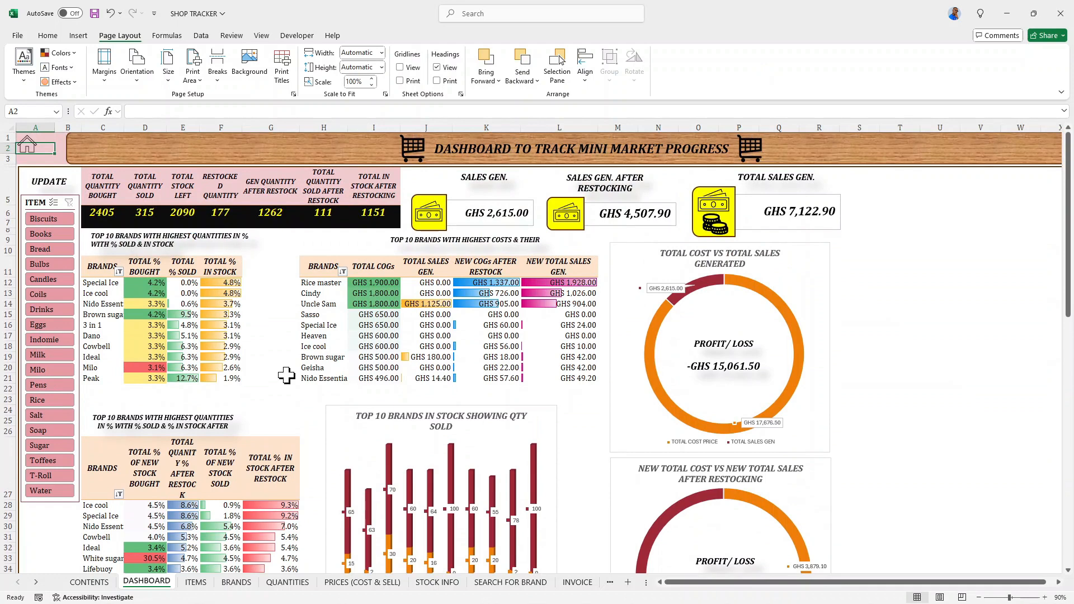
- Review the Aspect colors on the CONTENTS, DASHBOARD, ITEMS and BRANDS sheets, reading the BRANDS table to its last row
click(36, 582)
click(18, 582)
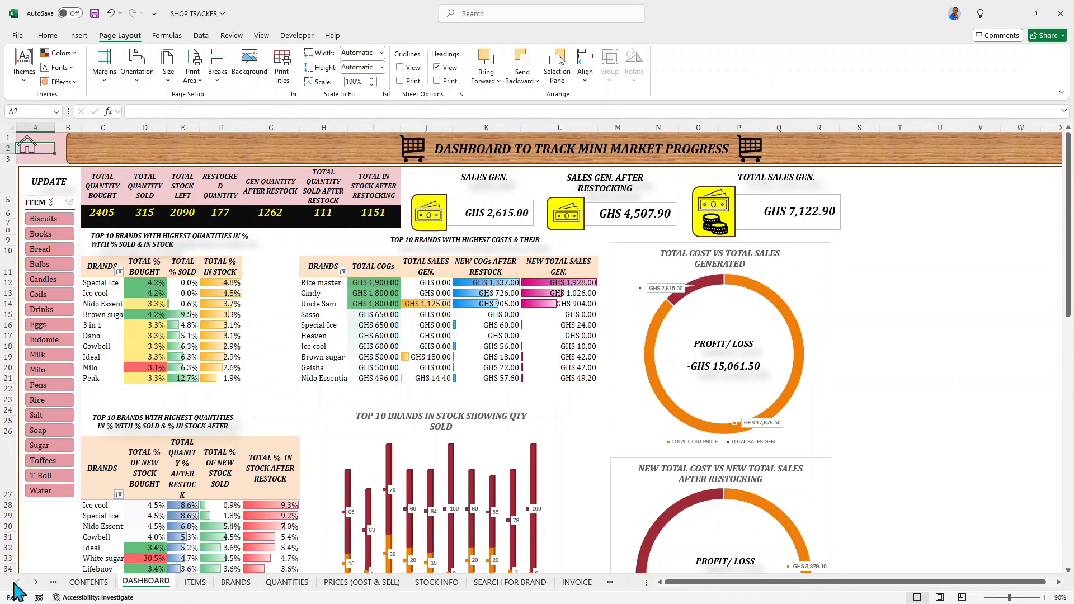
click(90, 582)
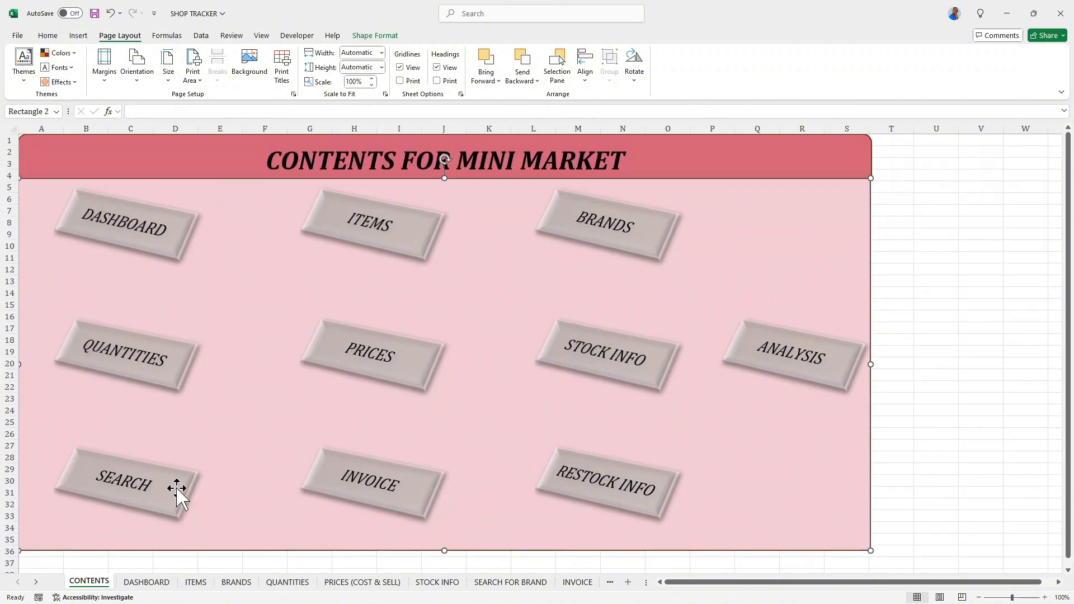
click(147, 583)
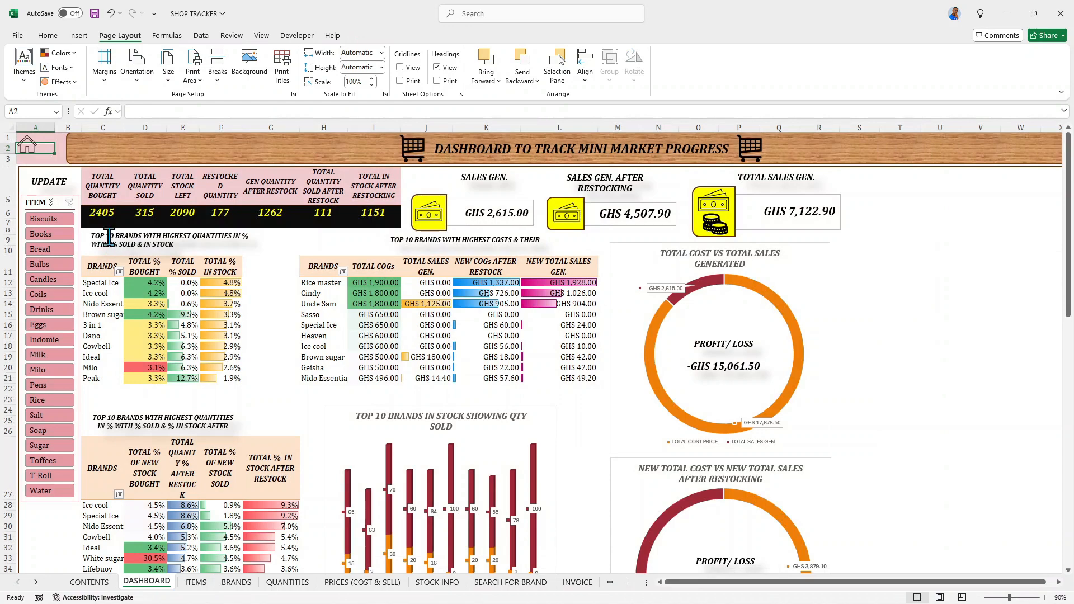
click(196, 583)
click(236, 583)
scroll(193, 478, down, 7)
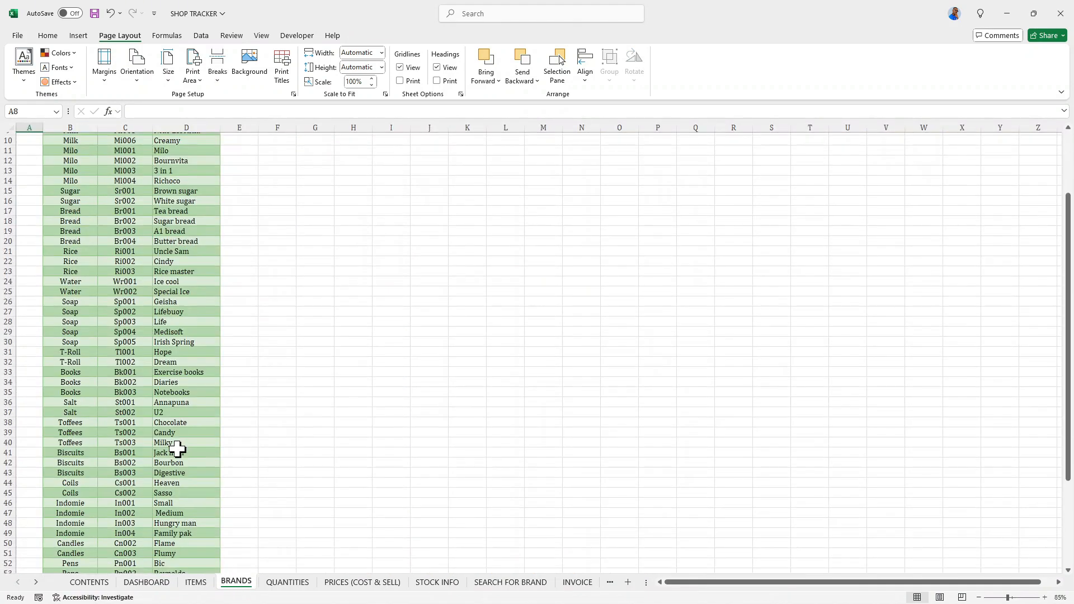
scroll(155, 460, down, 4)
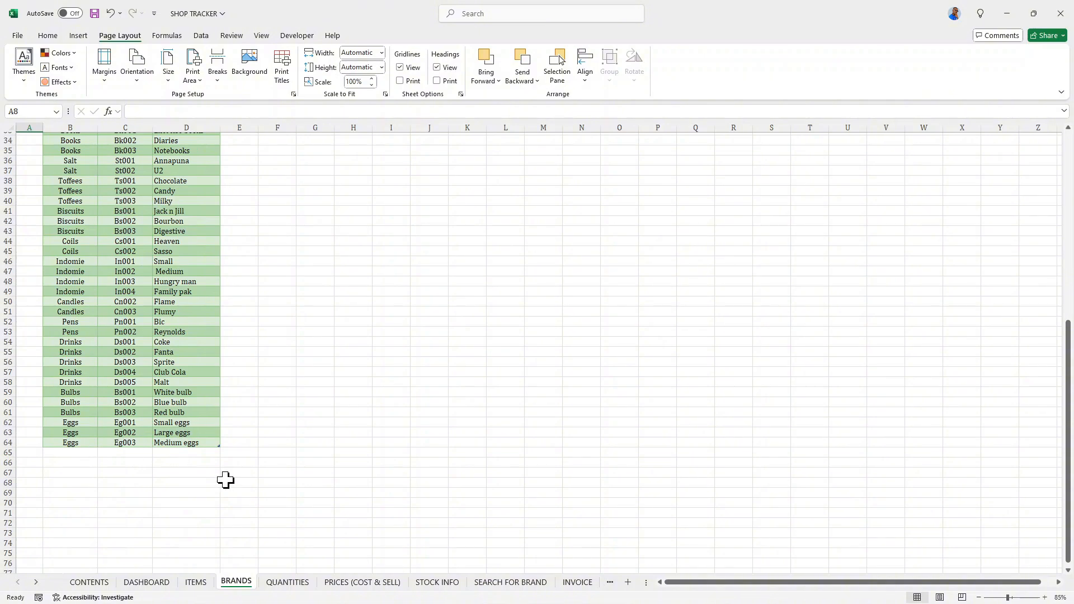
- Review the QUANTITIES, PRICES (COST & SELL) and STOCK INFO sheets in the new theme colors, reading down their tables
click(294, 584)
scroll(221, 427, down, 5)
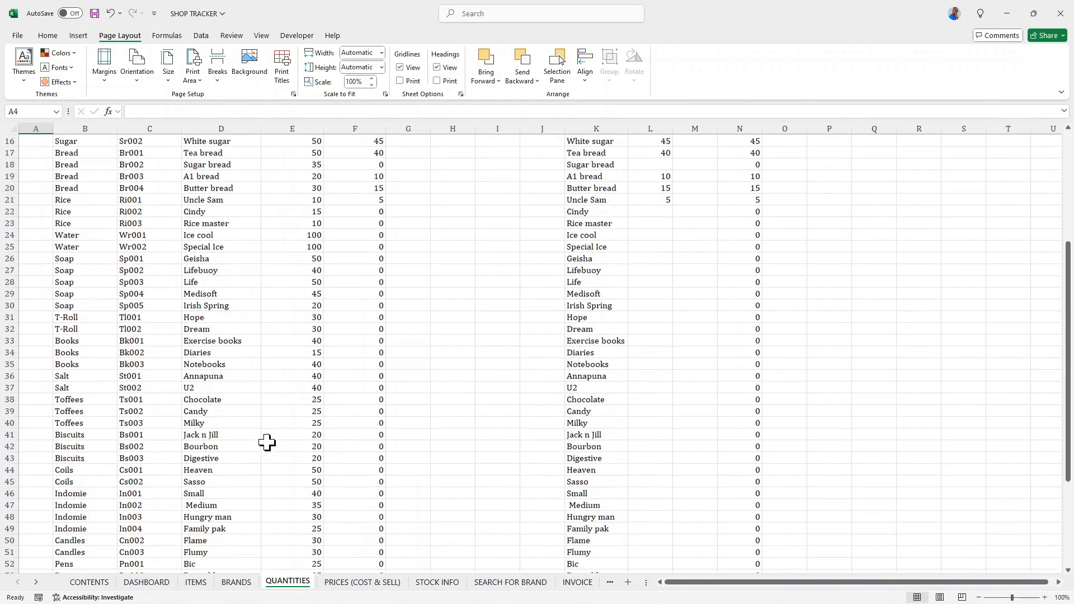
scroll(291, 456, down, 8)
click(395, 583)
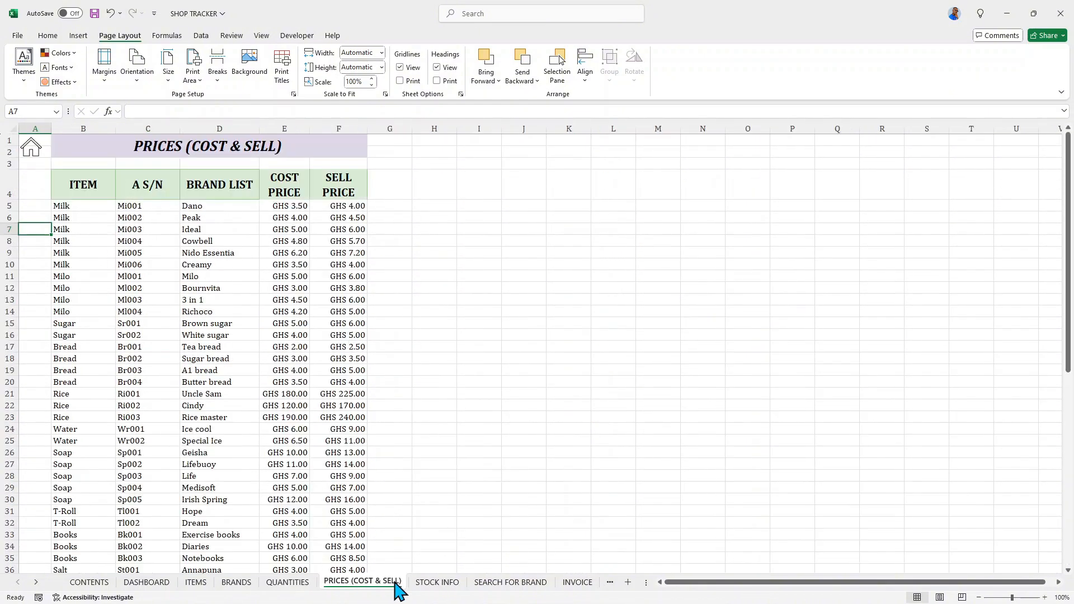
scroll(291, 458, down, 8)
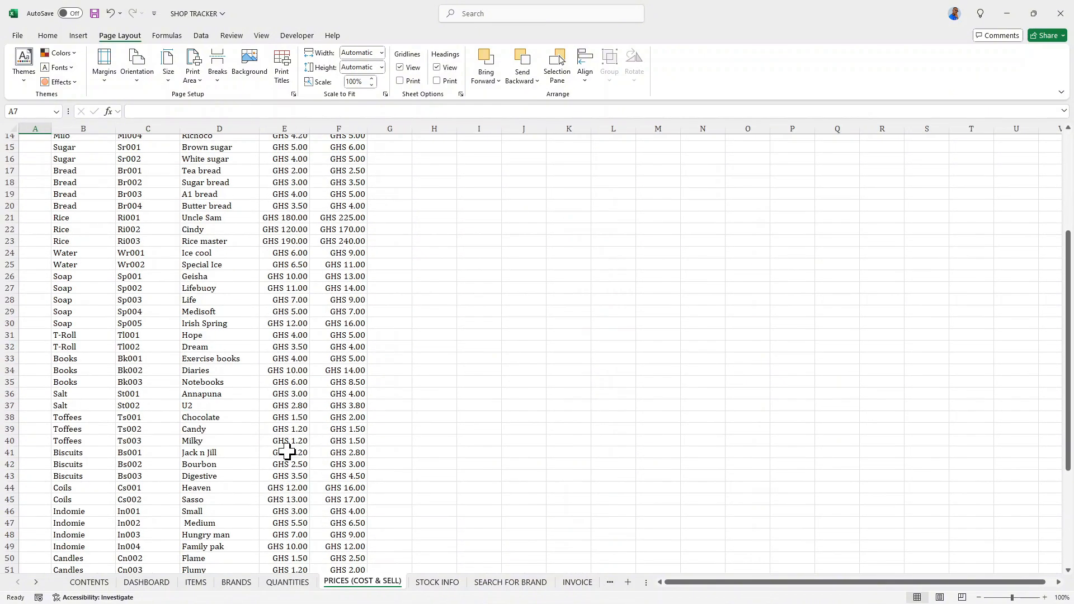
click(447, 585)
scroll(387, 452, down, 4)
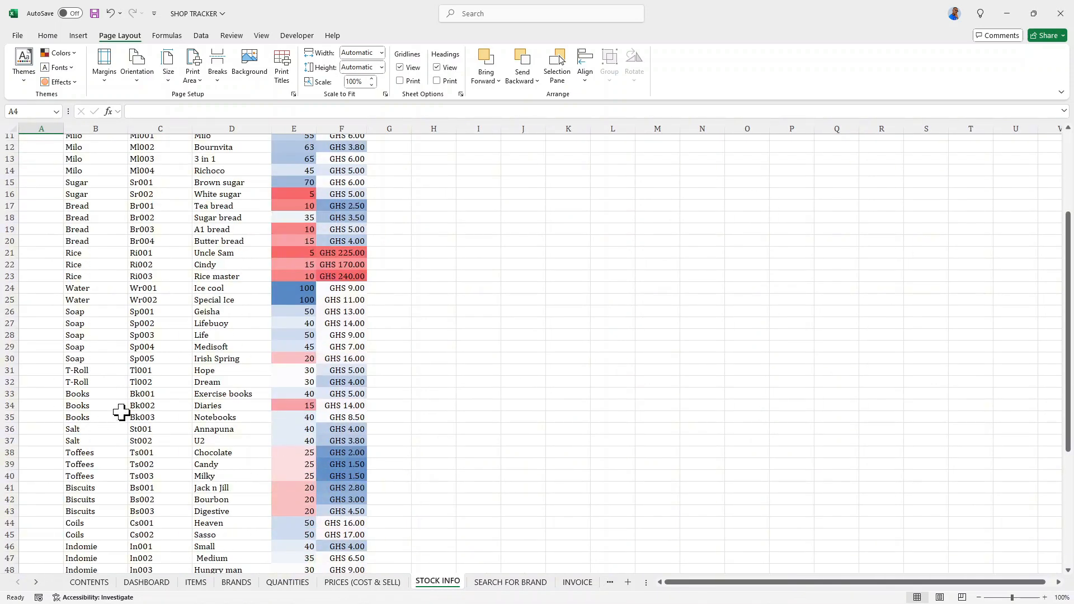
scroll(122, 413, down, 4)
- Test the search box on the SEARCH FOR BRAND sheet with DA and clear it again
click(496, 582)
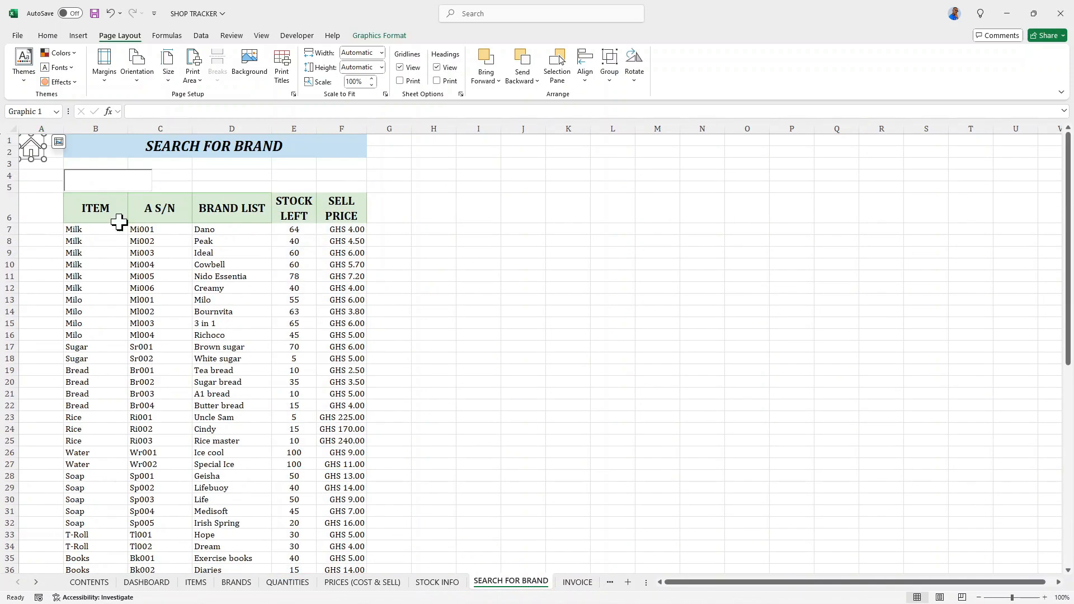
click(105, 183)
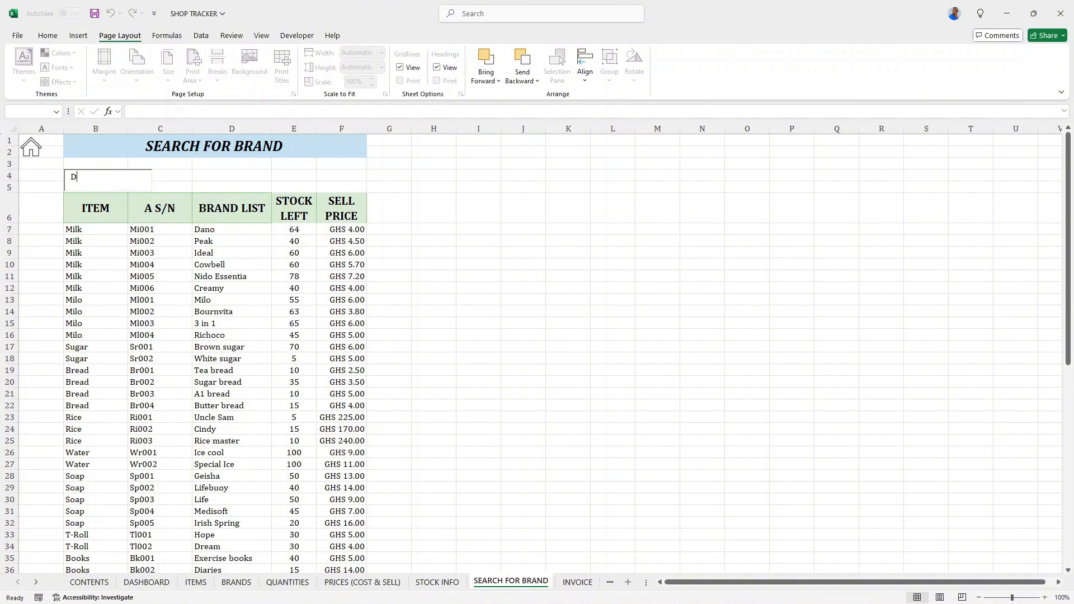
text(DA)
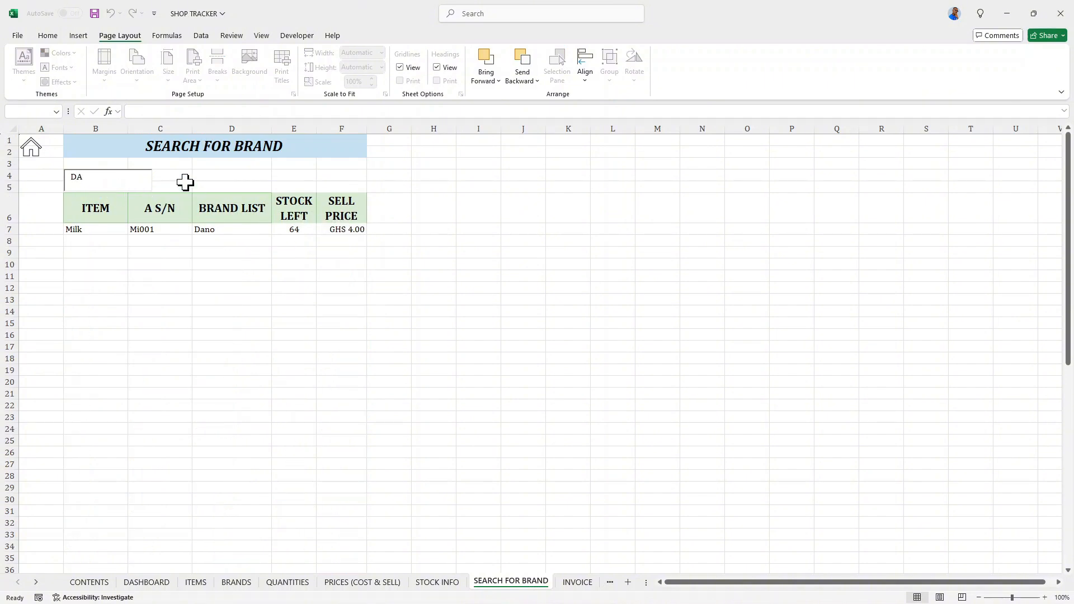
key(BackSpace)
key(BackSpace)
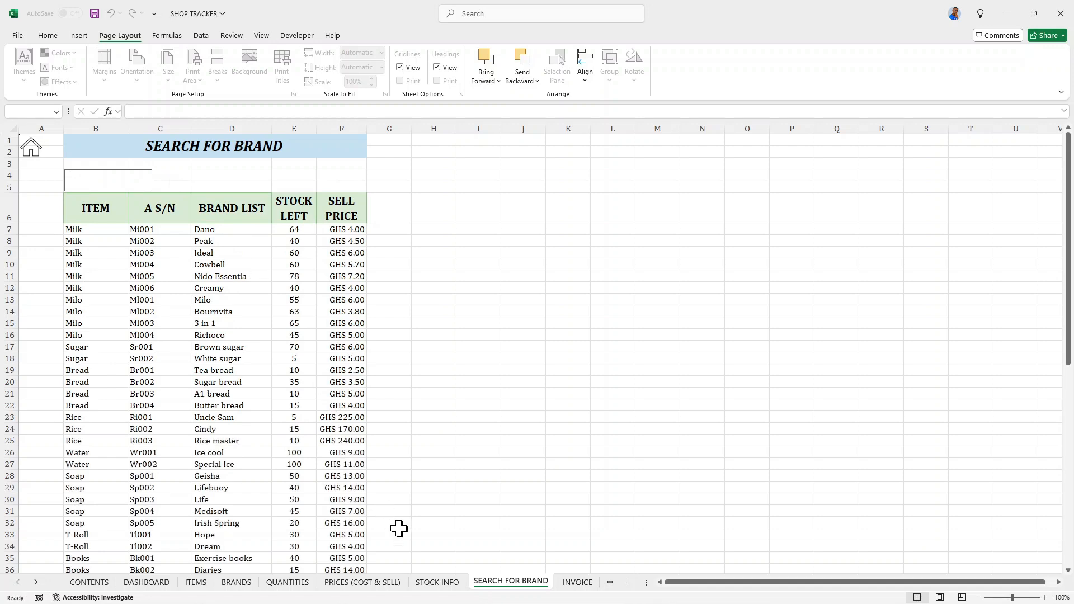
- On the INVOICE sheet, choose Dano as the brand description in C9 and check the invoice down to its total row
click(575, 584)
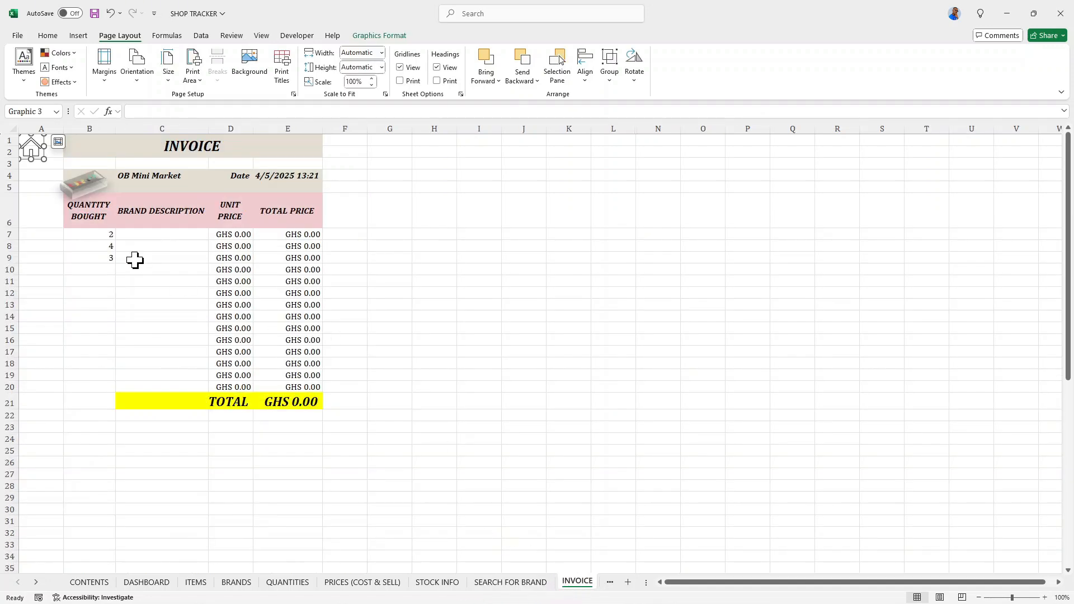
click(242, 235)
click(187, 234)
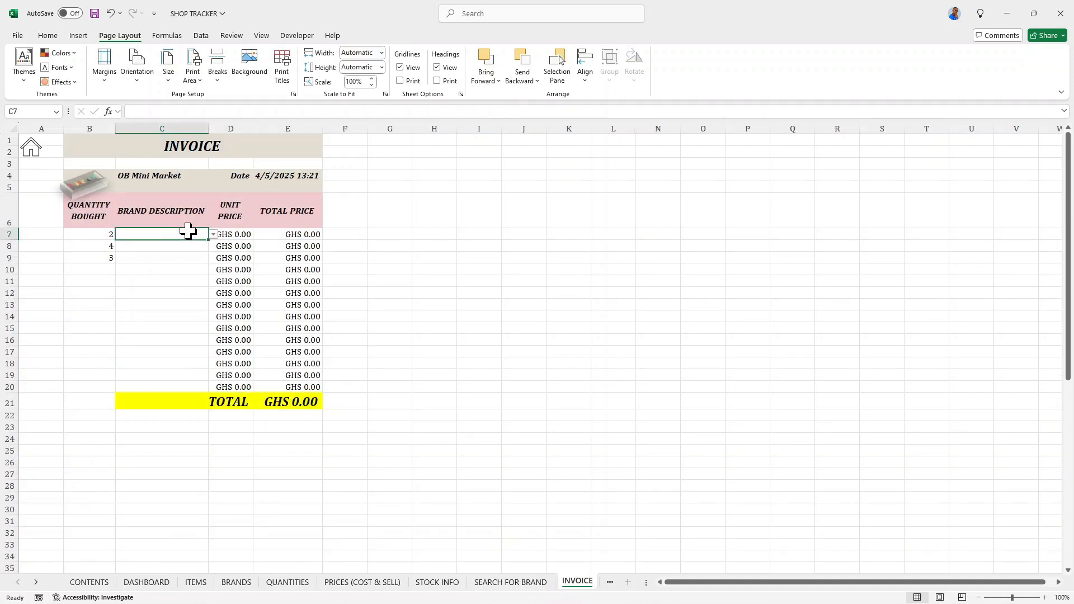
click(155, 250)
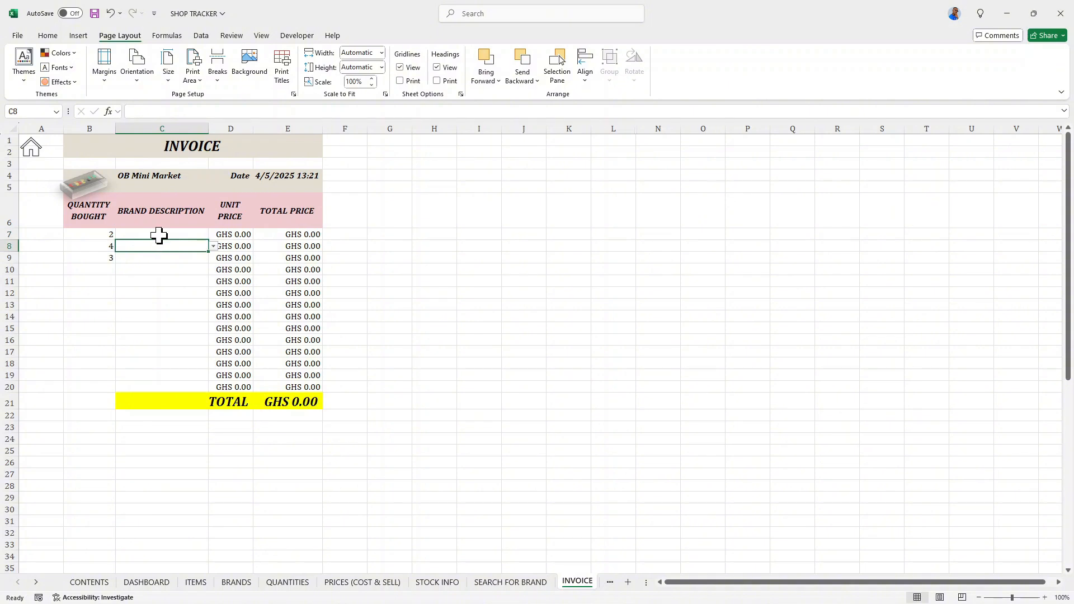
click(159, 235)
click(165, 261)
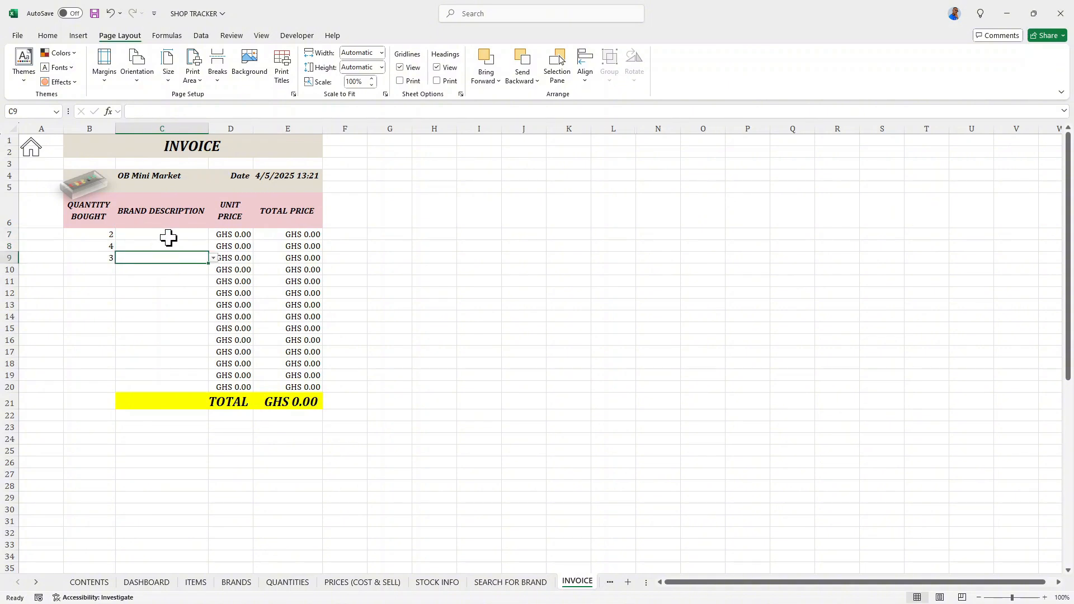
text(DA)
key(BackSpace)
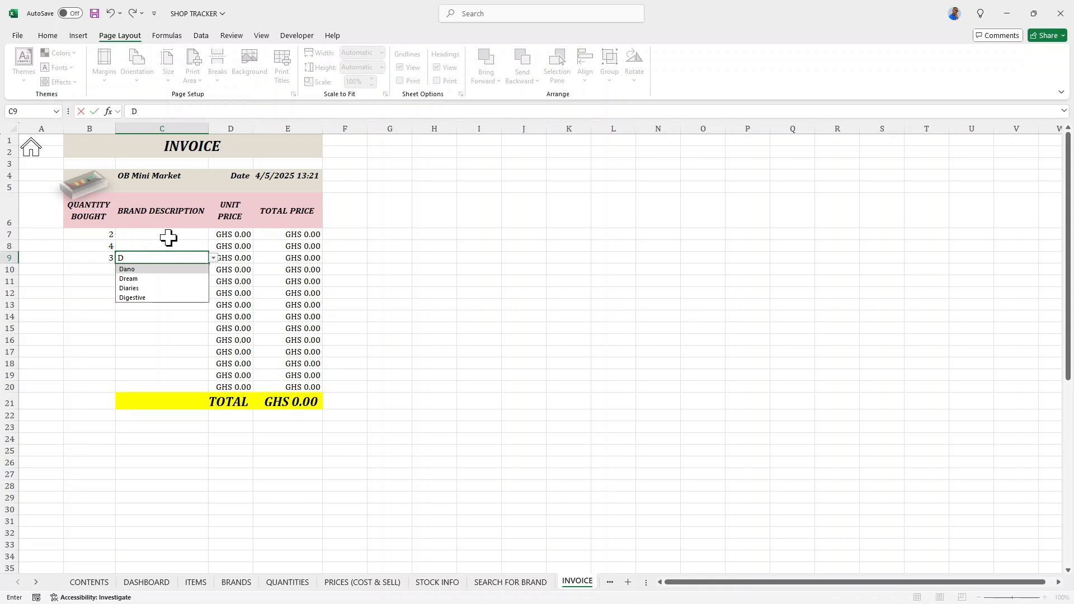
click(148, 269)
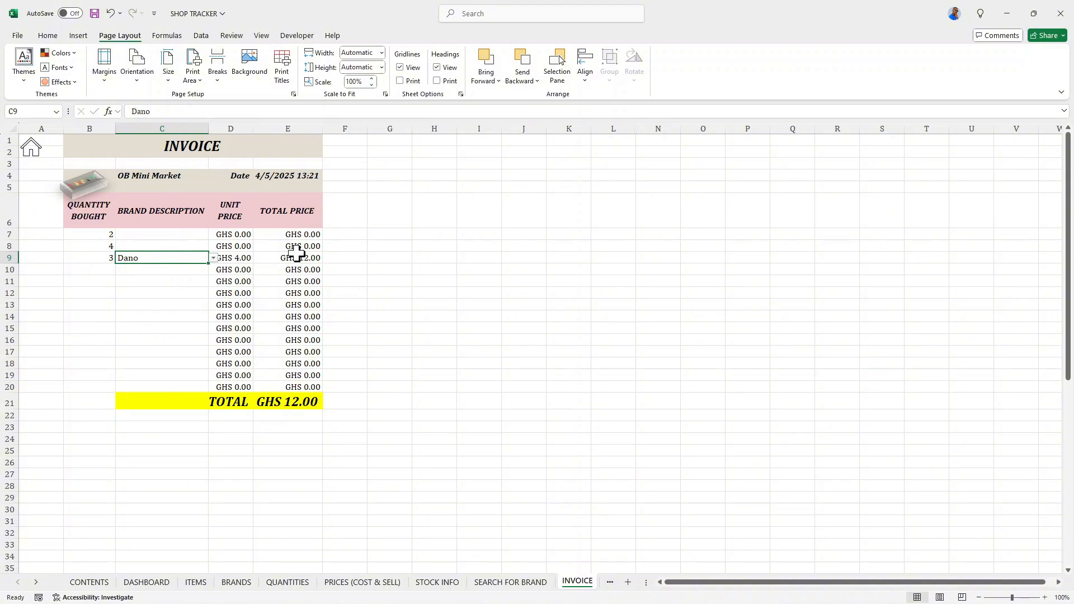
scroll(297, 255, down, 1)
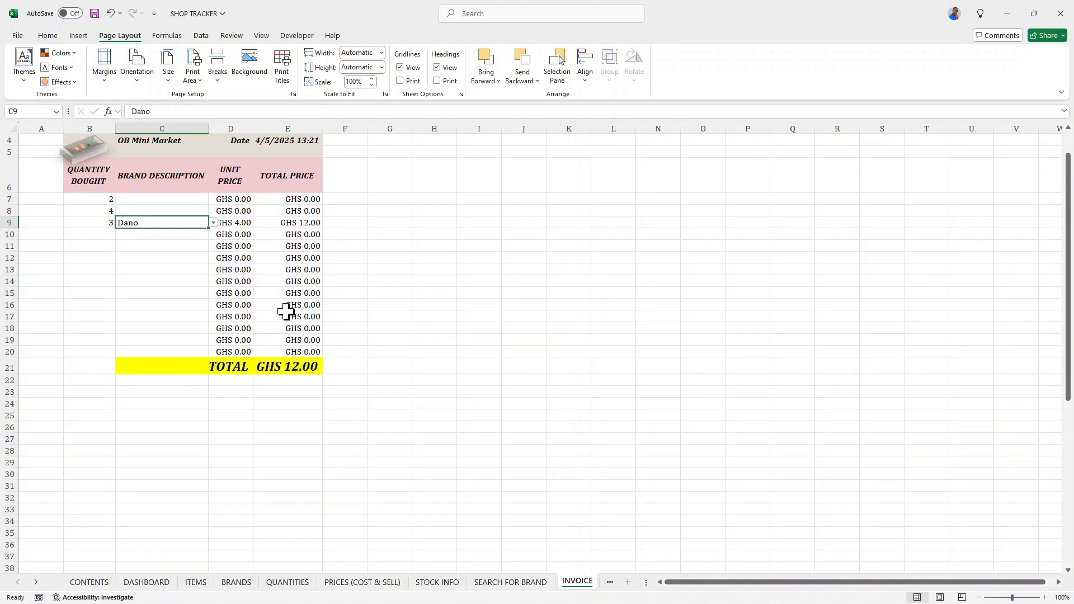
scroll(285, 291, up, 1)
scroll(286, 283, down, 2)
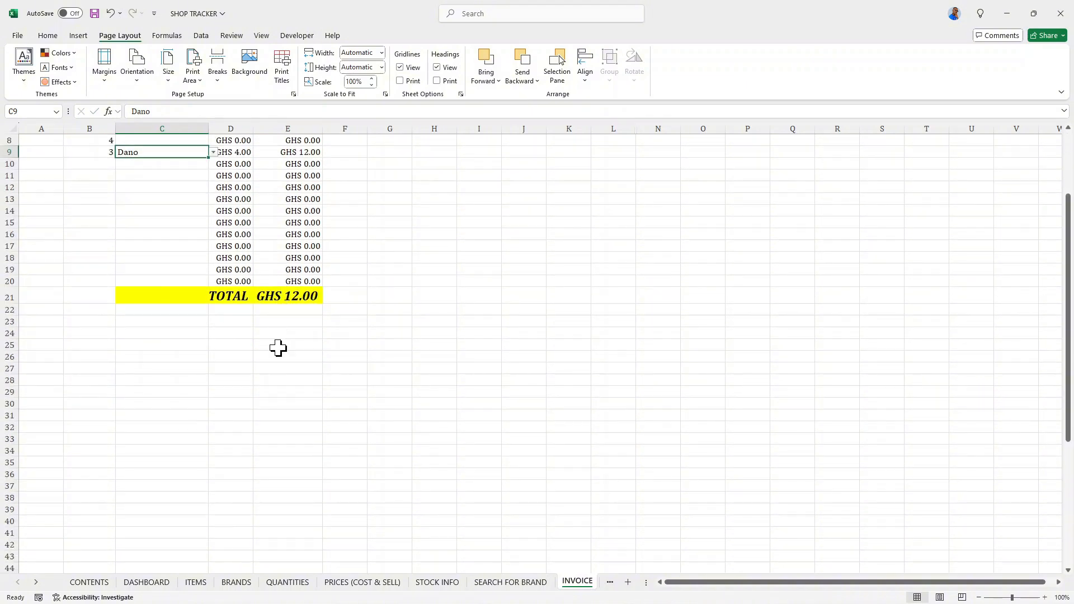
- Go to the NEW STOCK INFO sheet and choose Cowbell in the brand lookup cell D5
click(35, 583)
click(35, 582)
click(35, 583)
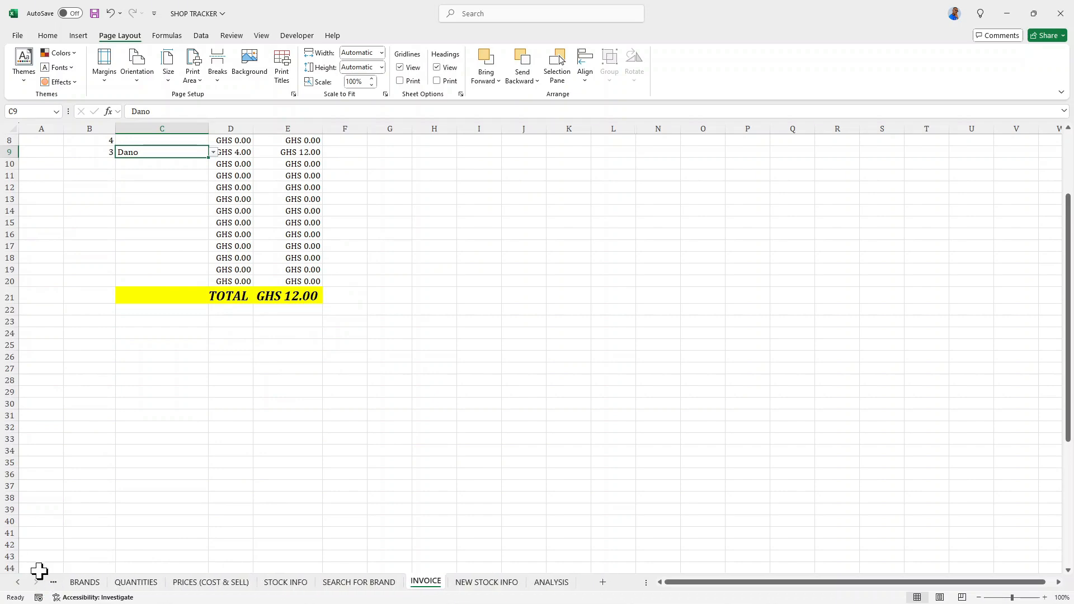
click(486, 583)
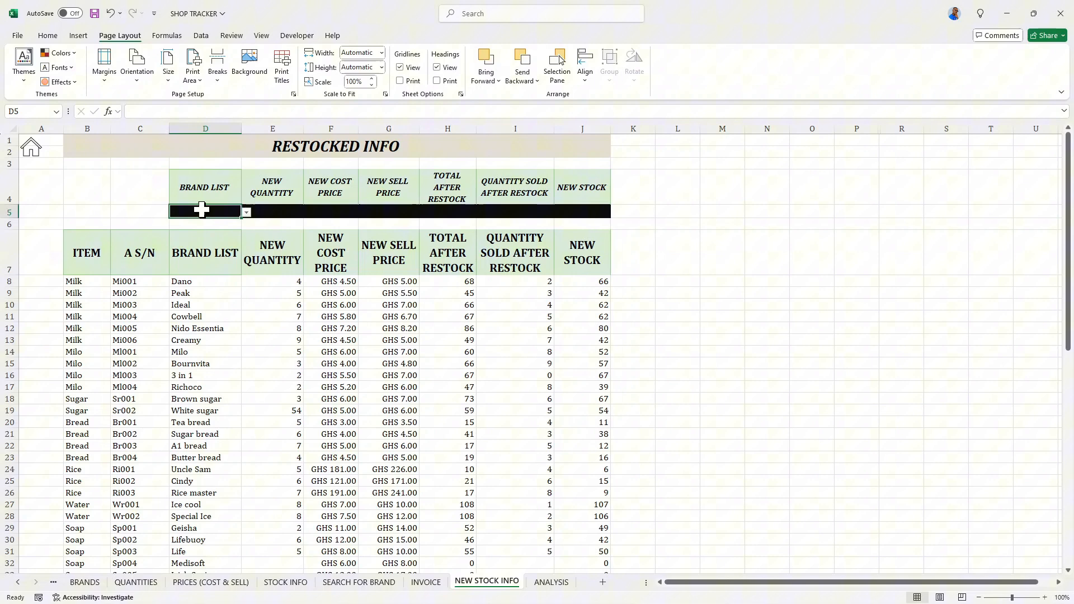
click(246, 213)
click(230, 212)
click(246, 213)
click(196, 250)
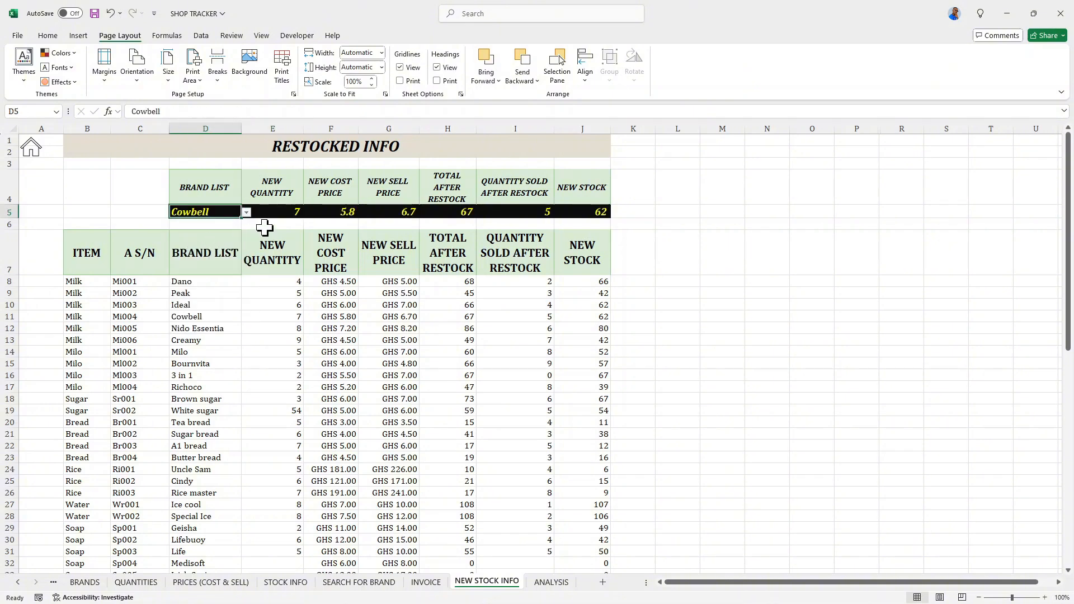
- Format the new cost and sell price lookup cells F5:G5 with the custom number format "GHS" #,##0.00
drag(326, 212, 392, 211)
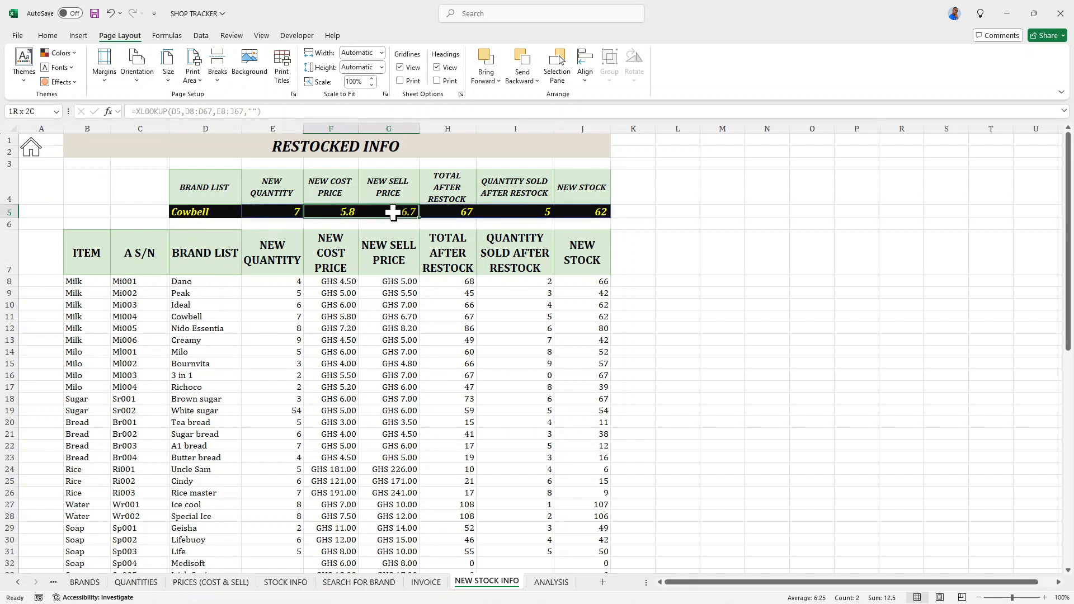
click(56, 38)
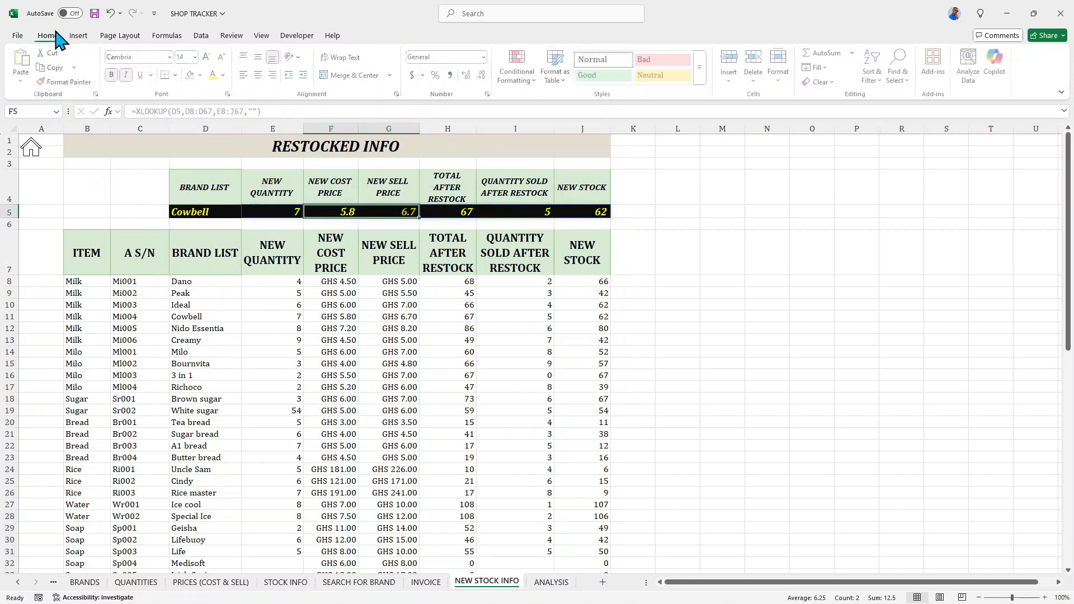
click(414, 75)
click(489, 94)
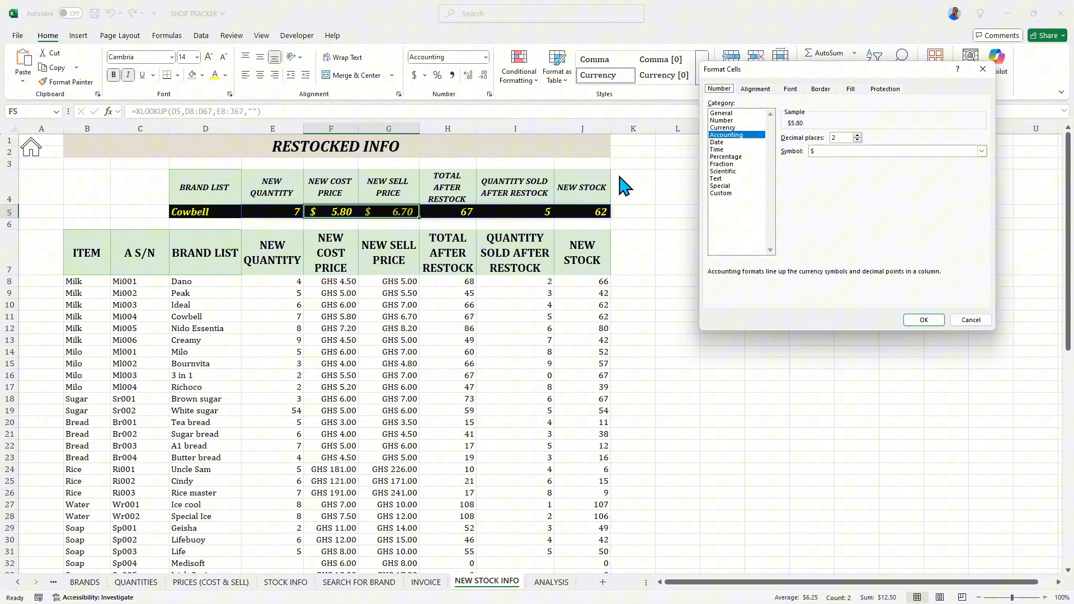
click(722, 193)
click(790, 229)
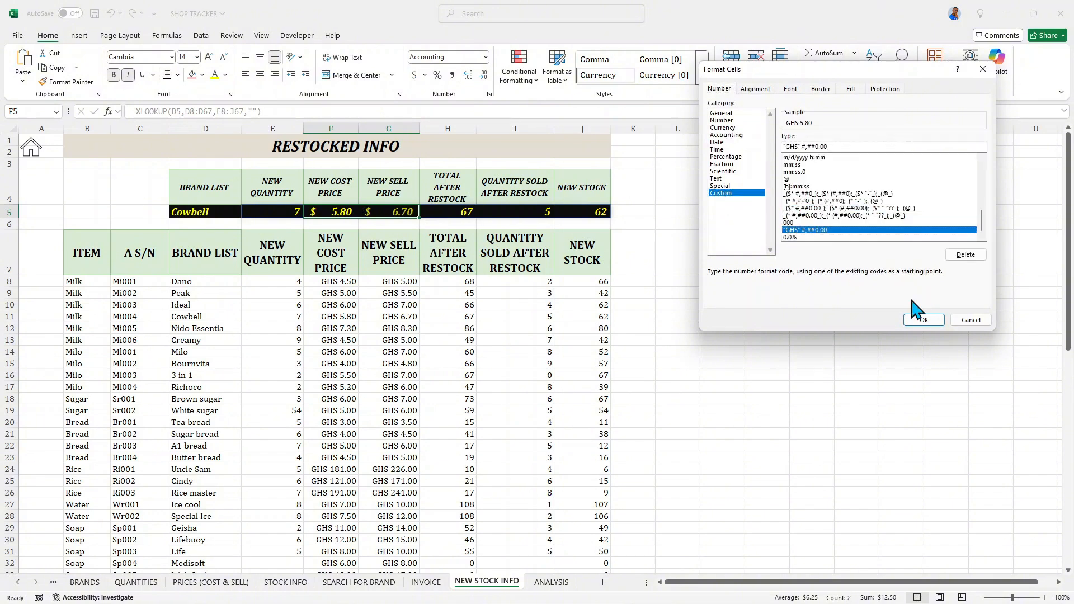
click(924, 320)
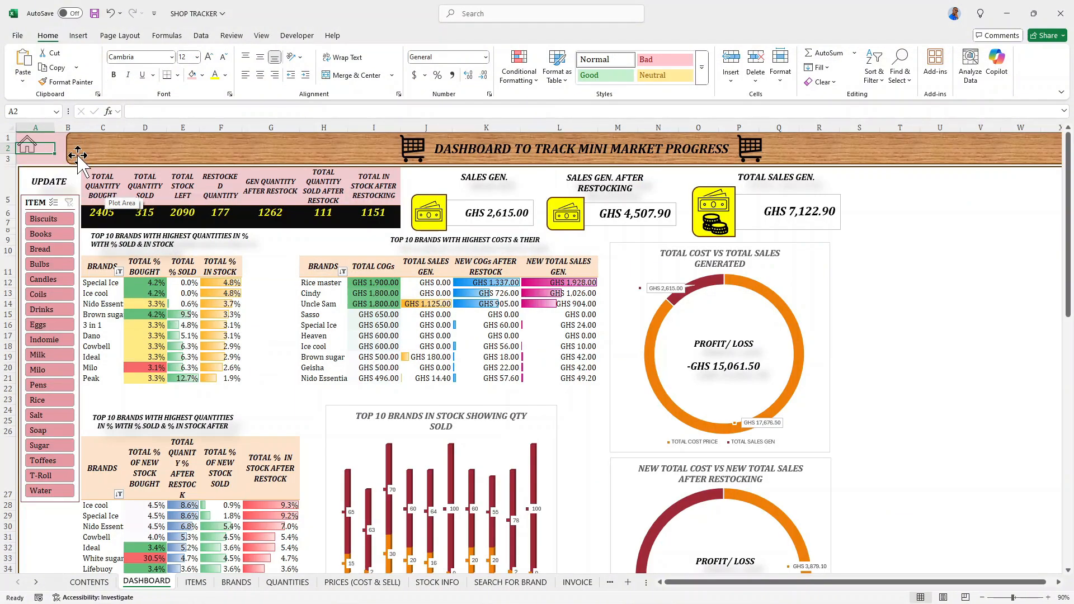
- Update the DASHBOARD with its UPDATE shape and save SHOP TRACKER to the Desktop as an Excel Macro-Enabled Workbook
click(58, 183)
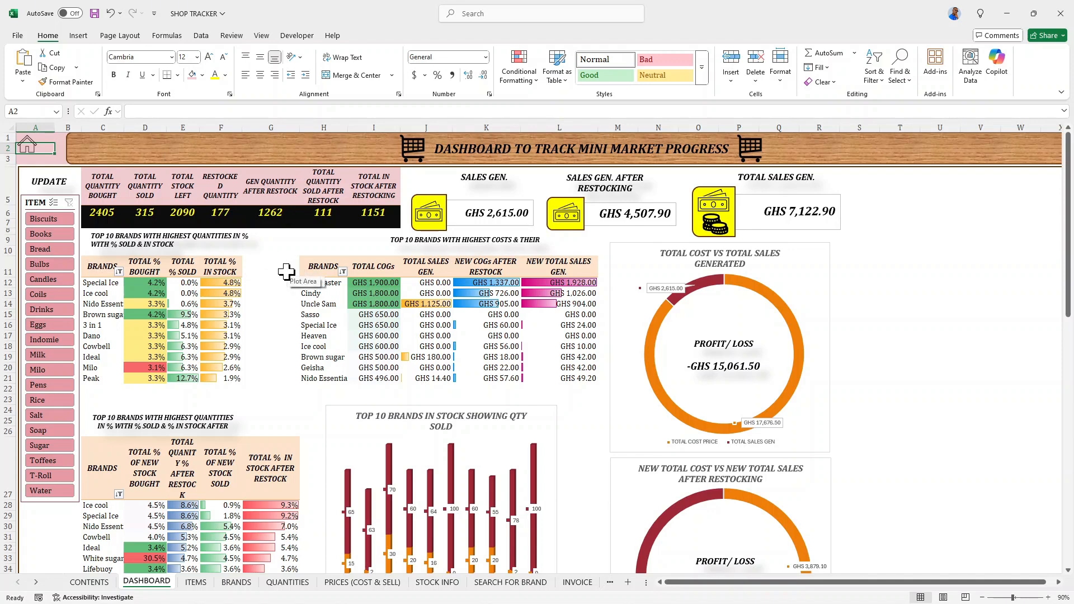
key(ctrl+s)
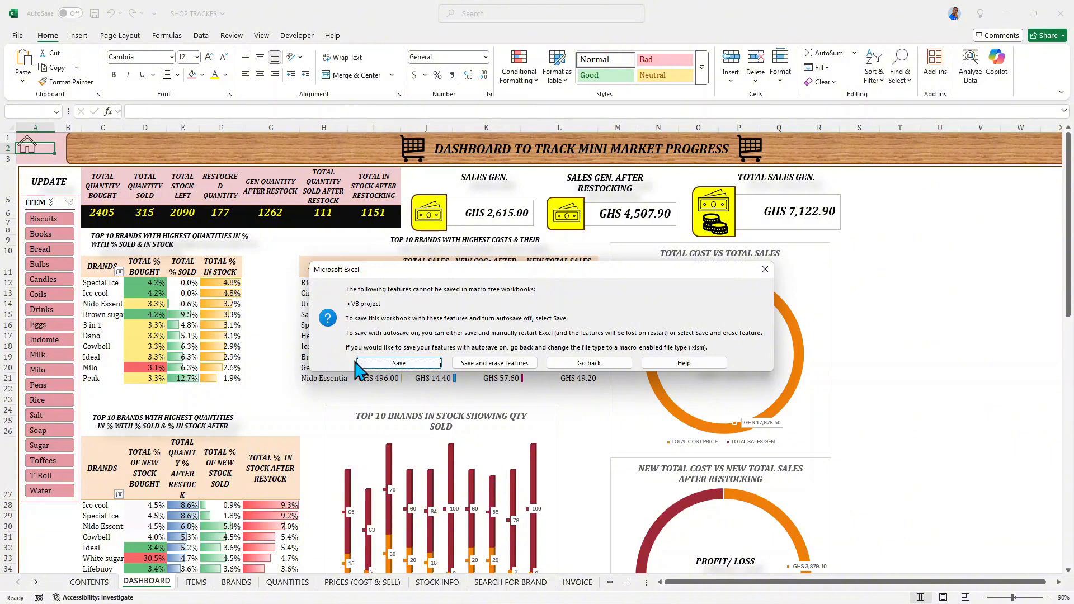
click(766, 269)
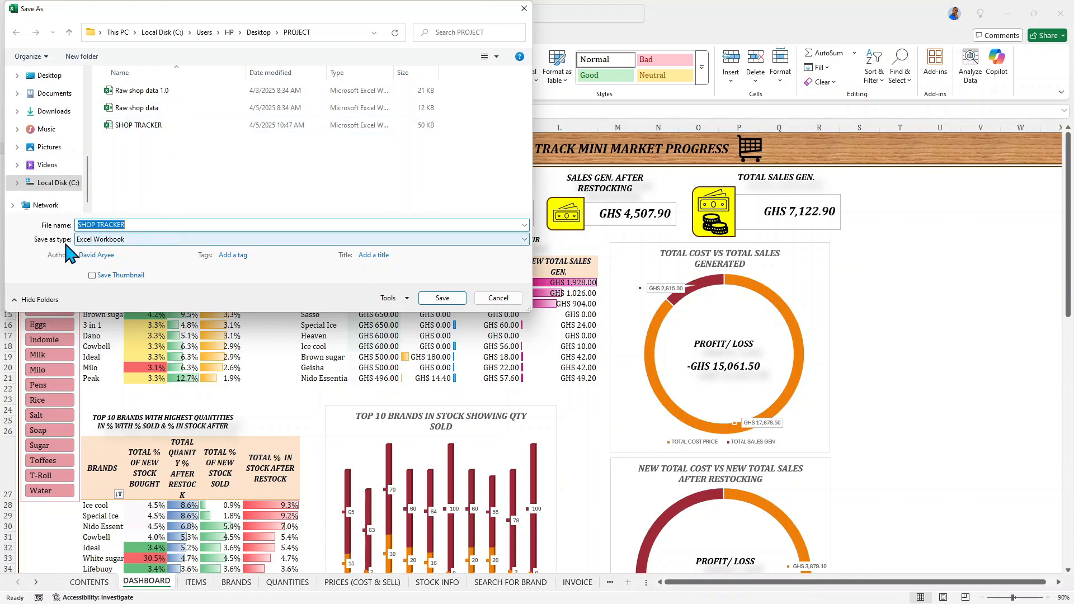
click(144, 240)
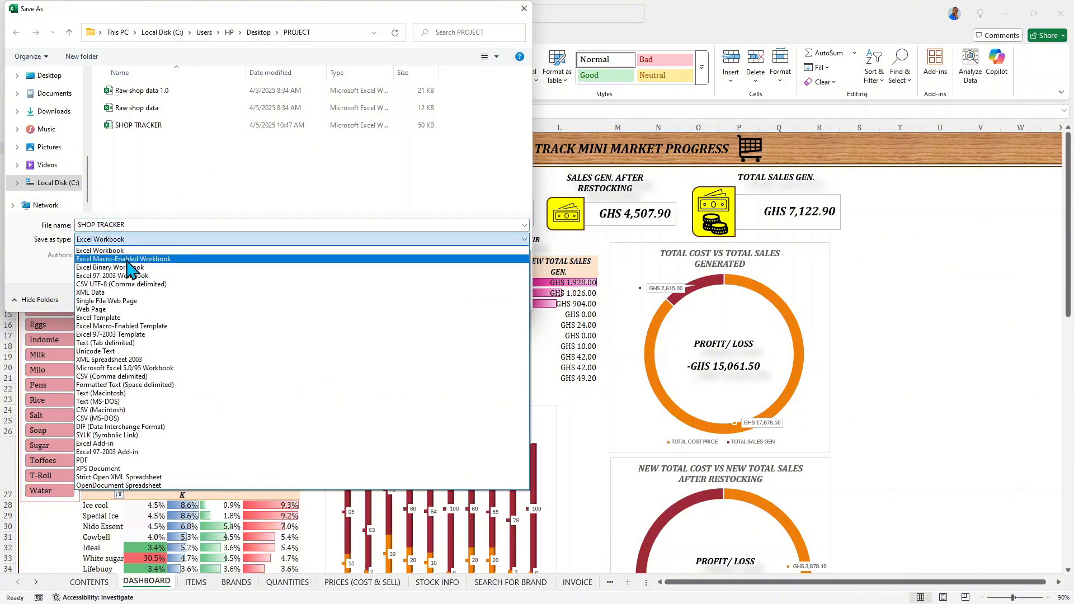
click(166, 260)
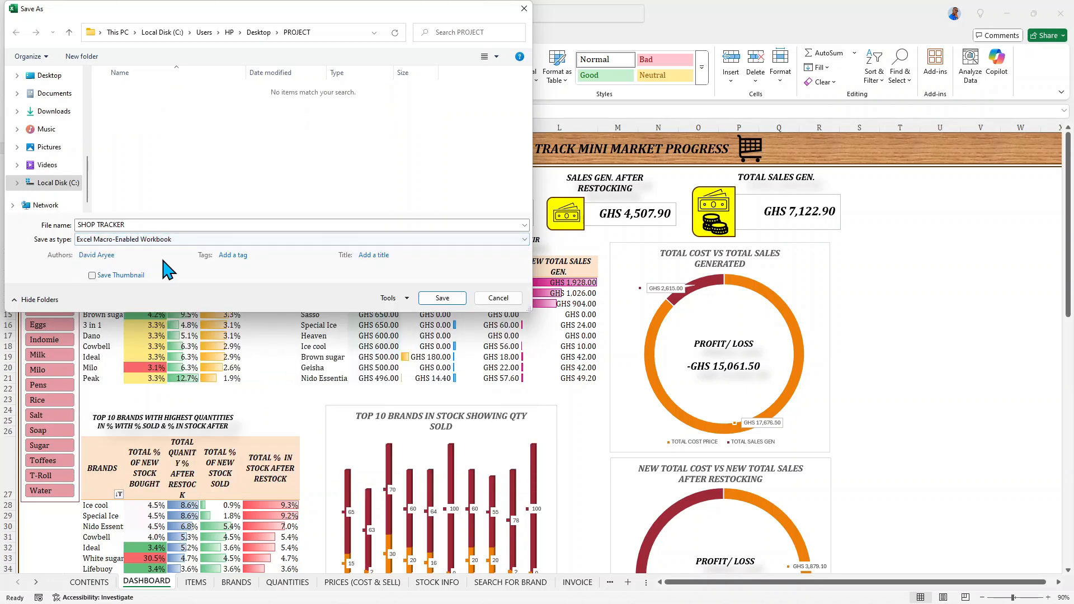
click(49, 77)
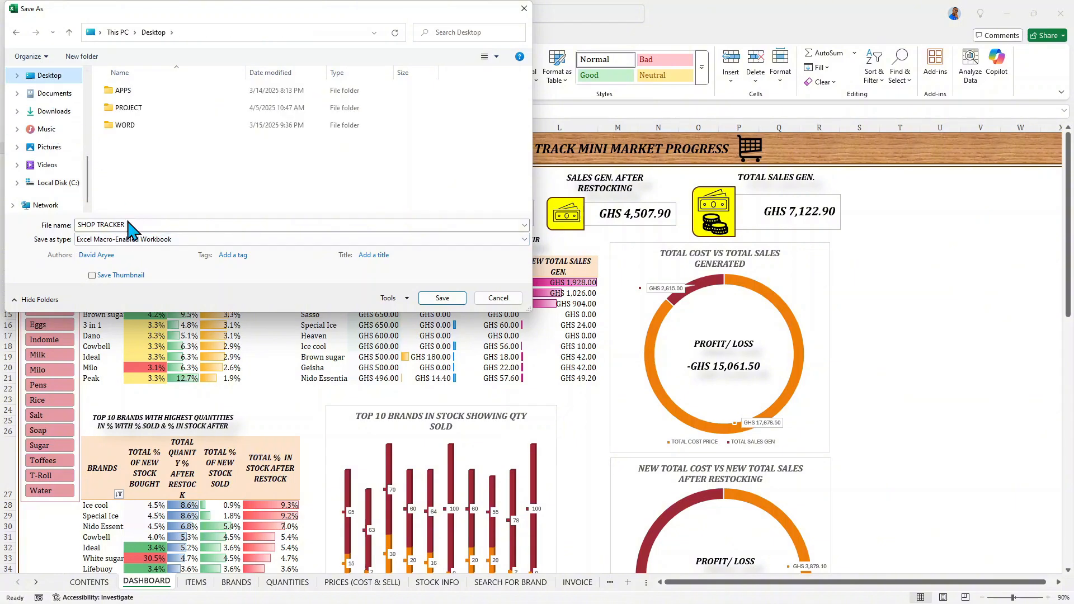
click(443, 298)
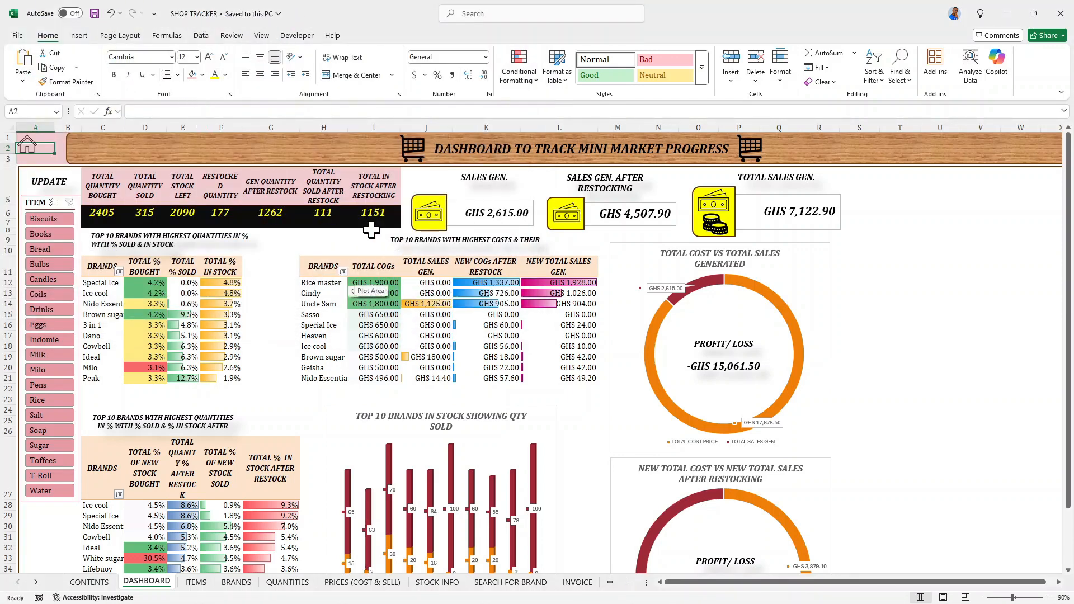
- Review the DASHBOARD's tables and charts and read down the restock table on the NEW STOCK INFO sheet
scroll(371, 230, down, 2)
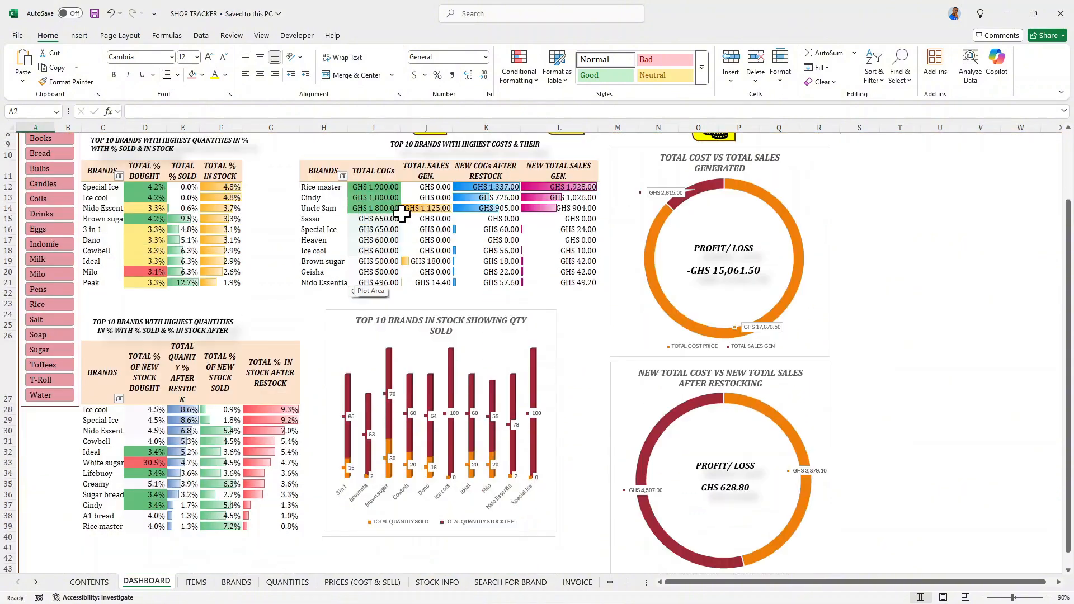
scroll(401, 214, up, 2)
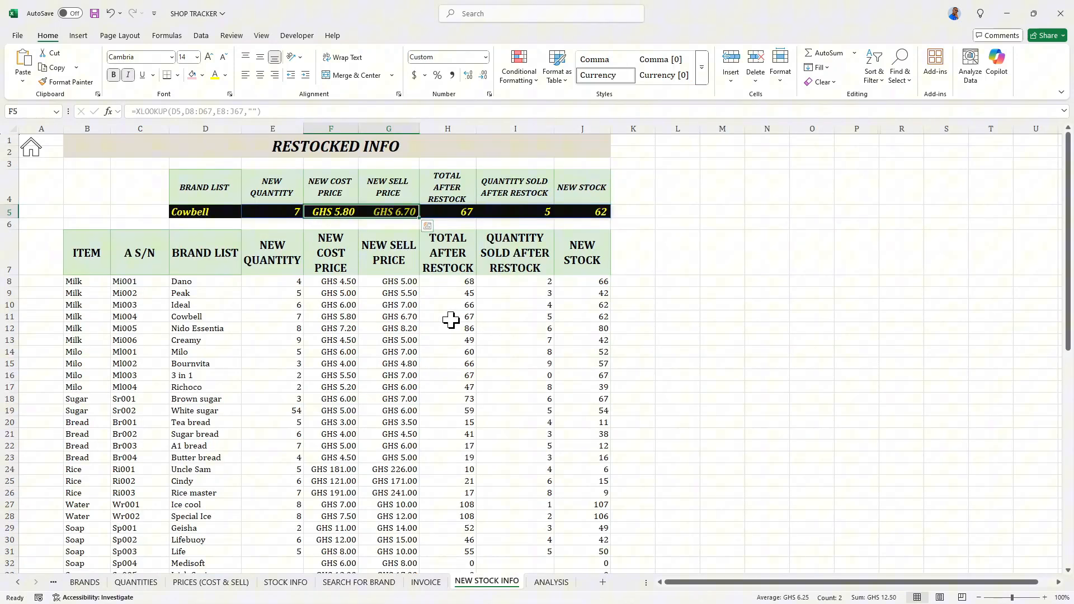
scroll(352, 322, down, 1)
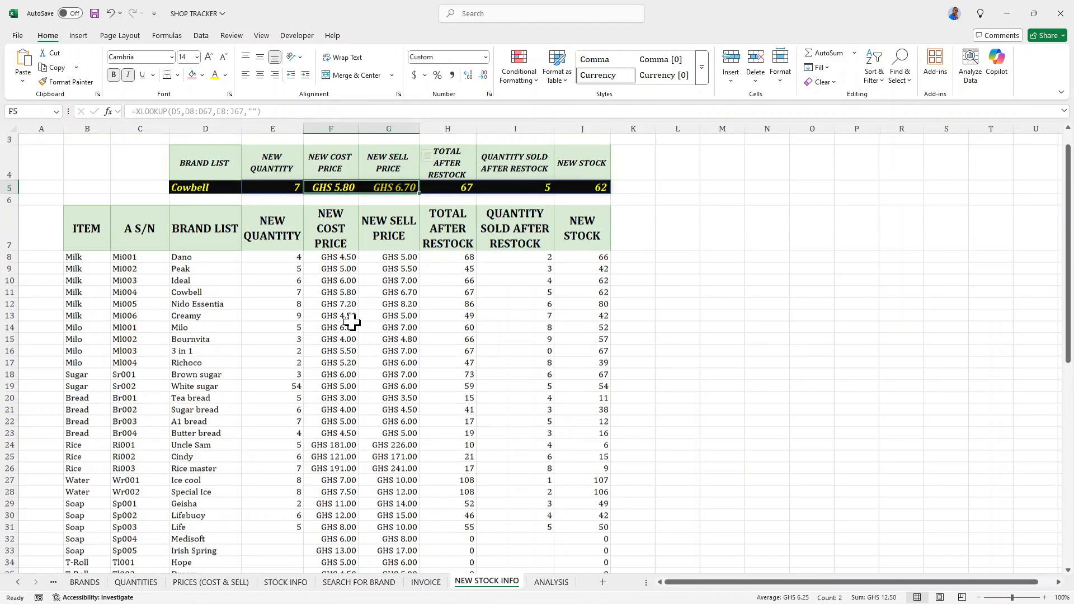
scroll(352, 321, down, 7)
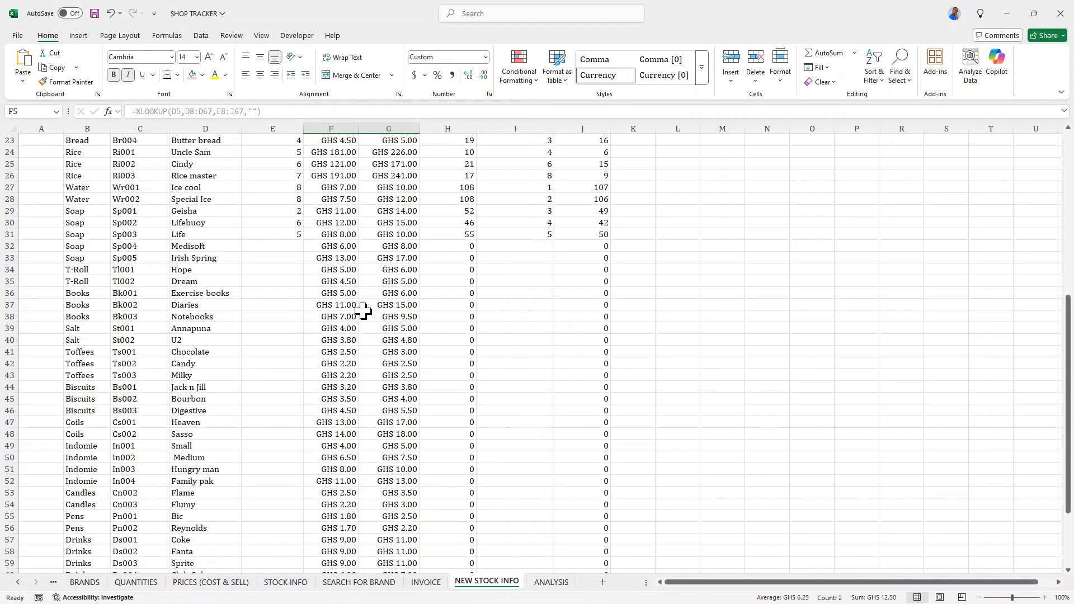
- Read the restock table to its end and examine the main item table on the ANALYSIS sheet down to its last row
scroll(363, 311, down, 5)
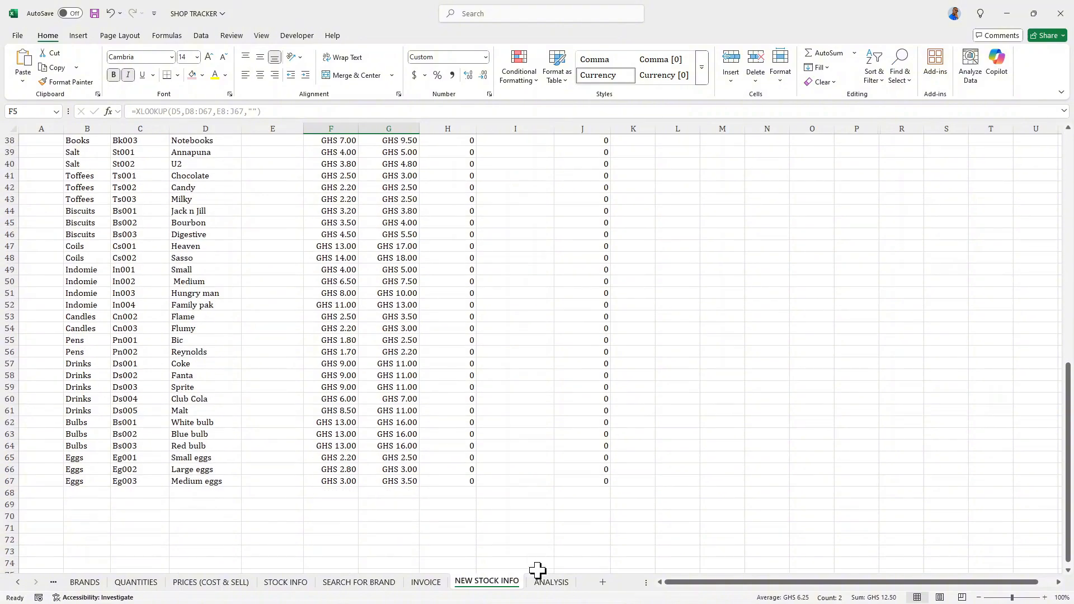
click(539, 580)
scroll(480, 455, down, 5)
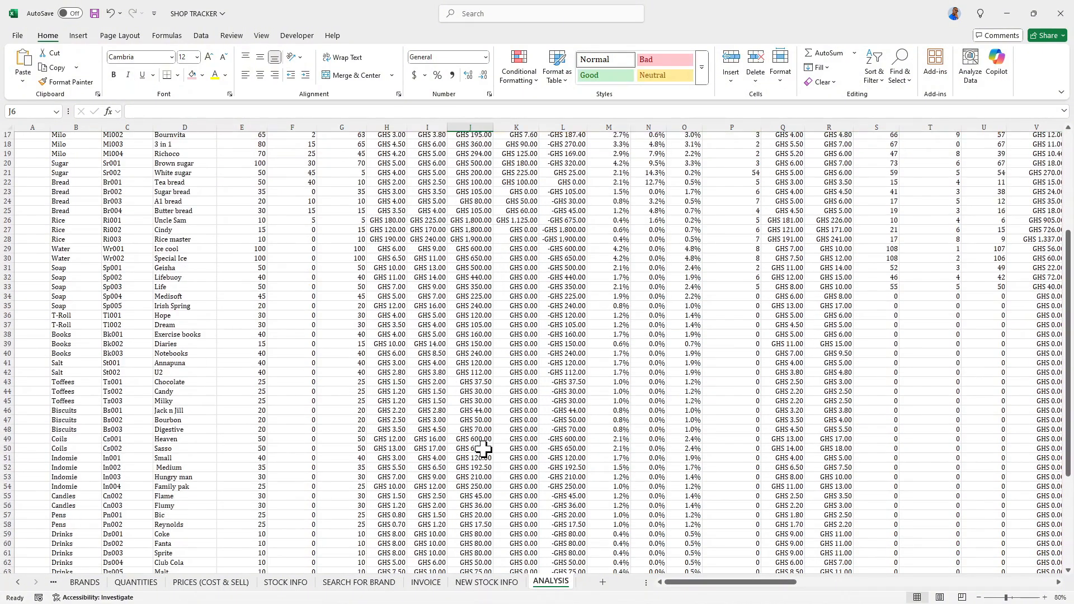
scroll(484, 448, up, 3)
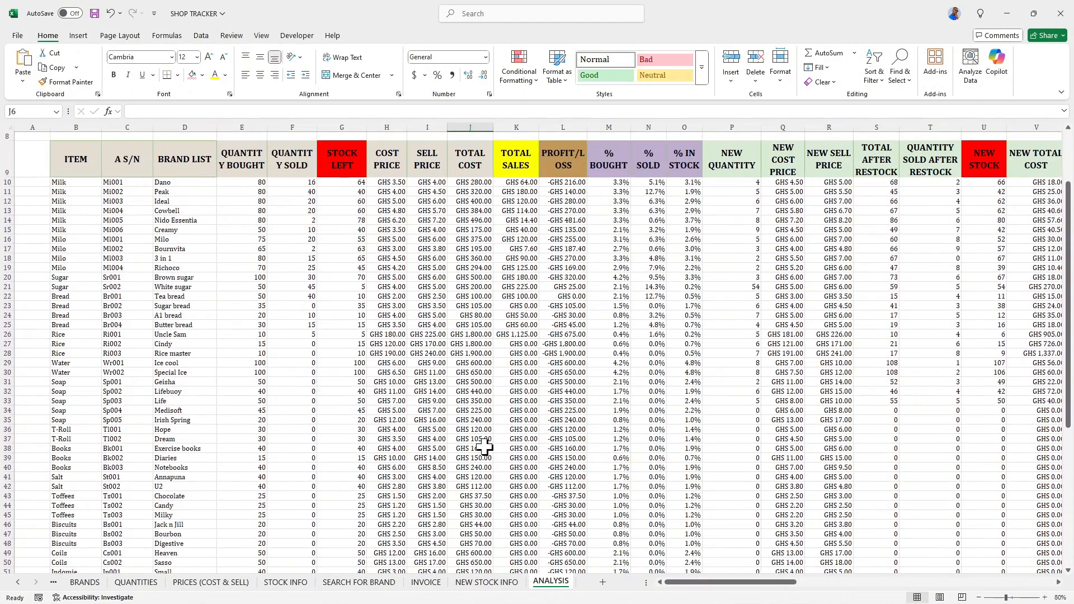
scroll(484, 447, up, 3)
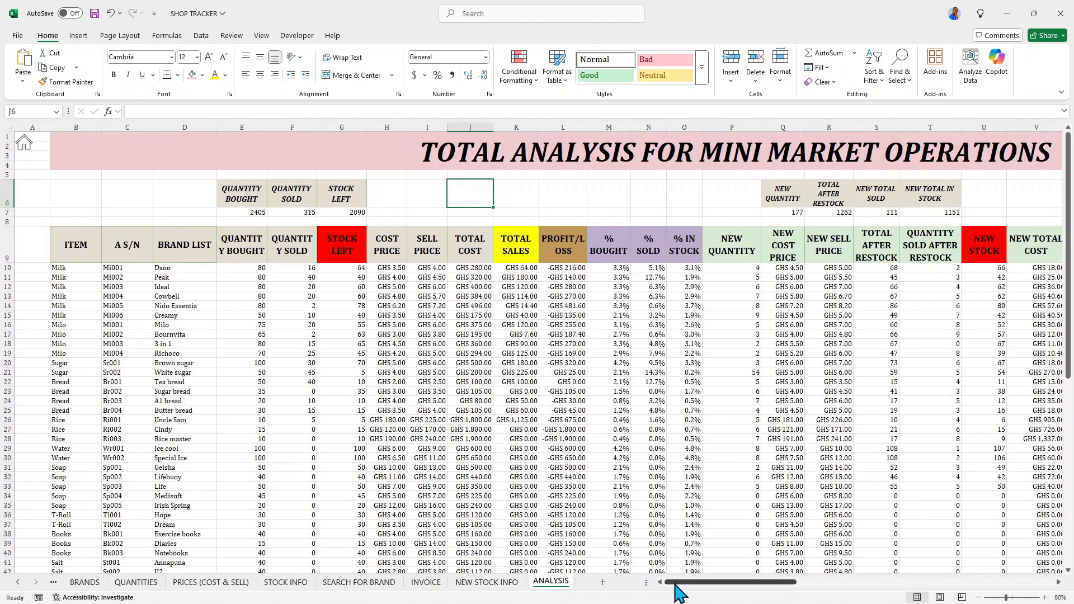
drag(679, 586, 522, 564)
scroll(440, 363, down, 12)
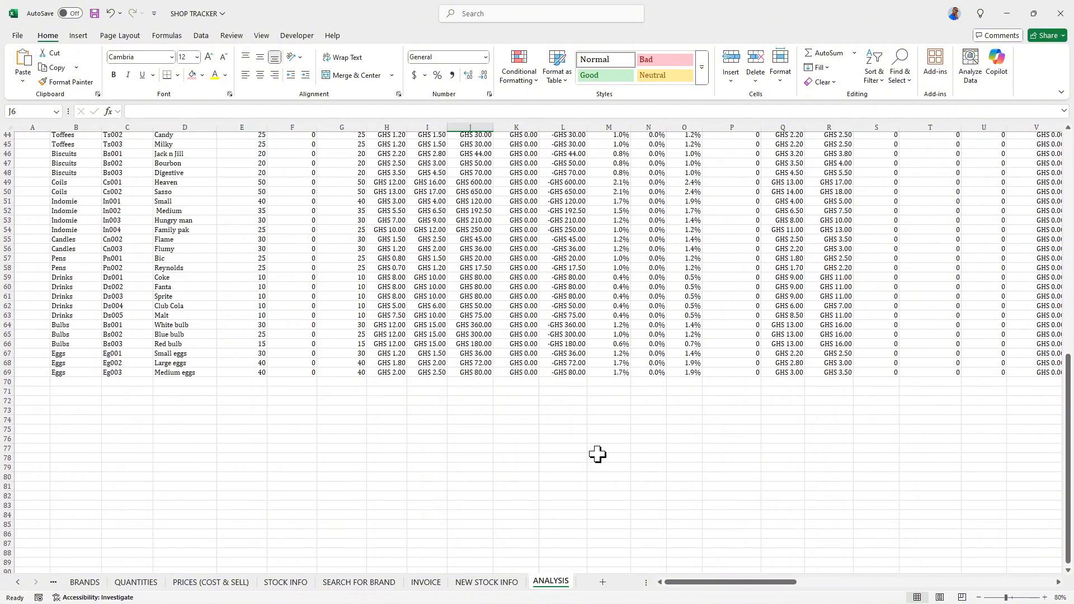
scroll(597, 453, down, 3)
- Examine the restock percentage and GENERAL SALES columns and the brand summary tables on the ANALYSIS sheet, and return to its title
drag(698, 585, 842, 582)
scroll(583, 384, up, 11)
scroll(581, 375, up, 3)
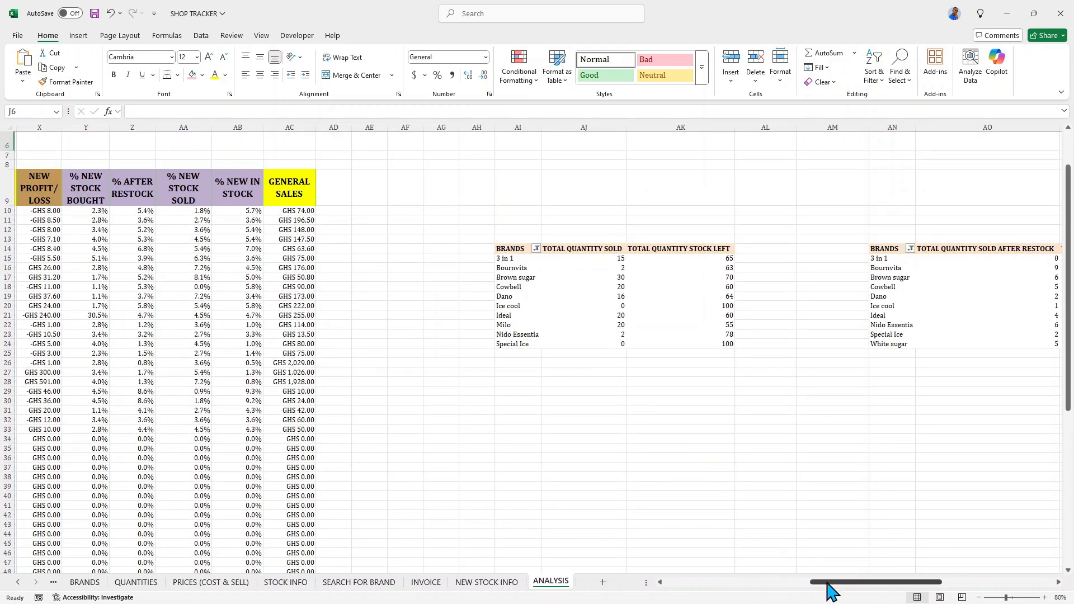
drag(834, 584, 680, 596)
scroll(39, 159, up, 2)
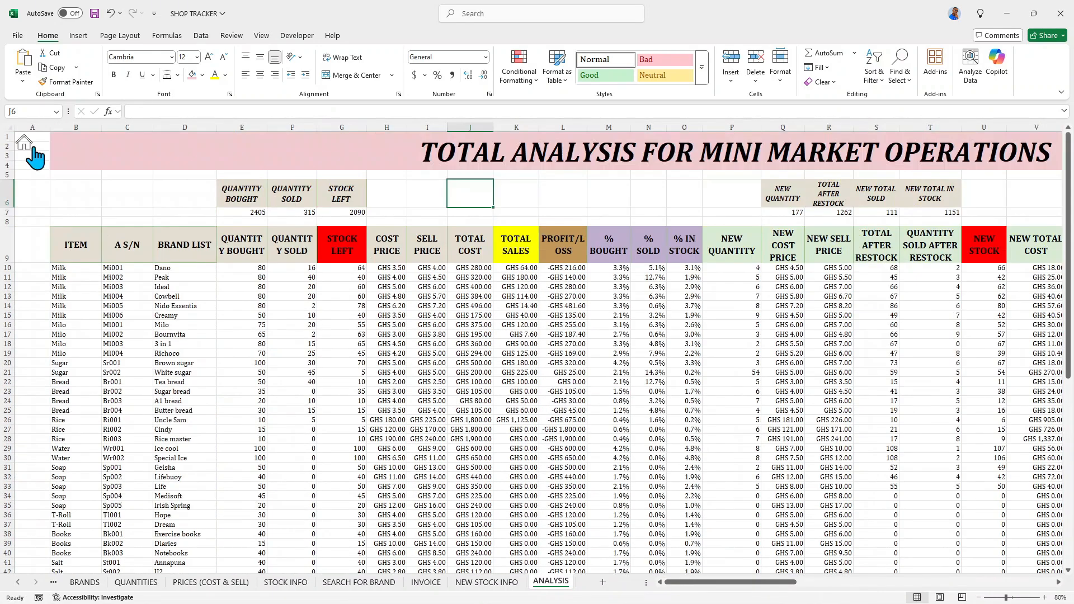